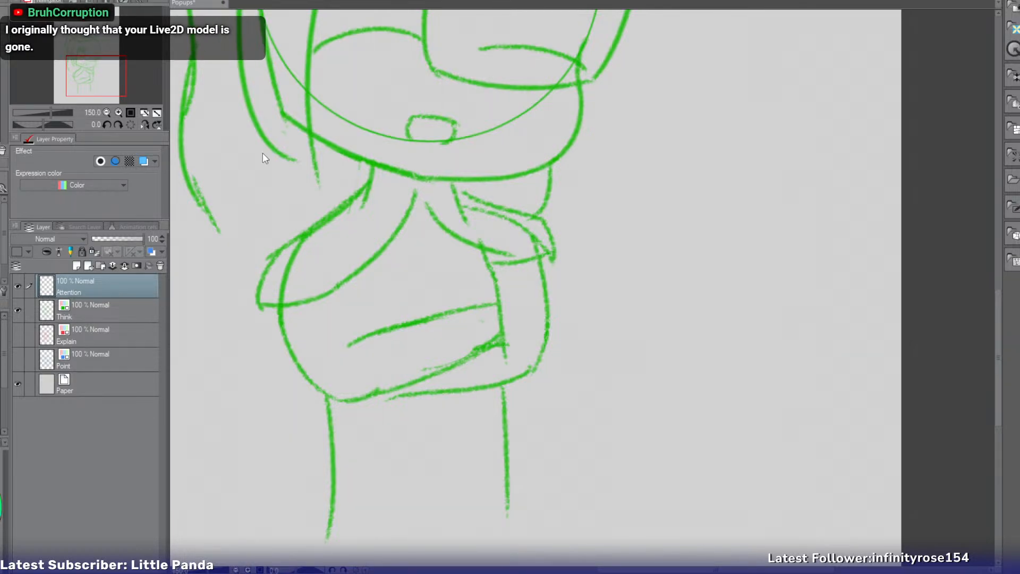
# Close the Popups sketch document and bring up the blank illustration.
pyautogui.click(450, 53)
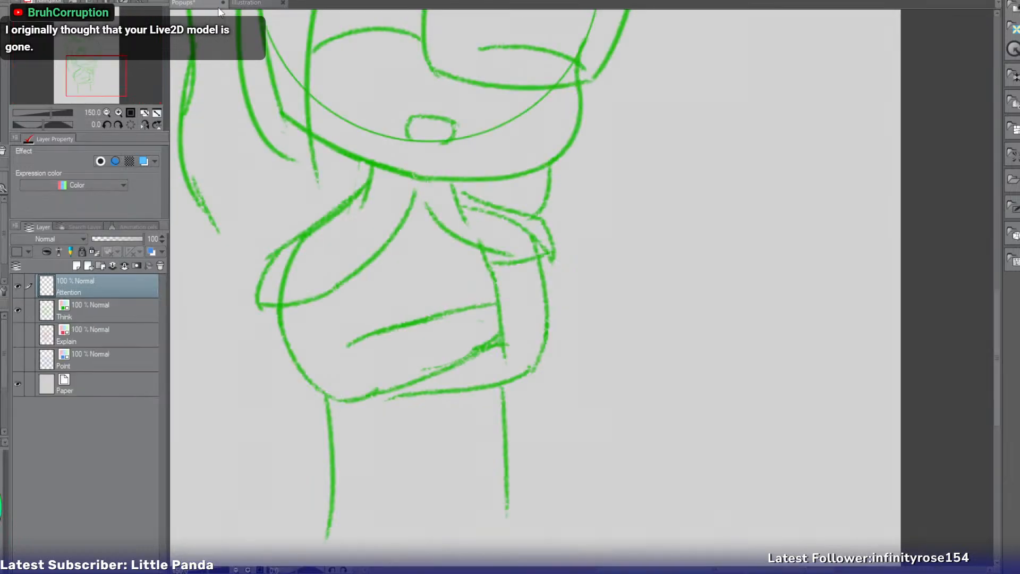
pyautogui.click(210, 3)
pyautogui.click(287, 282)
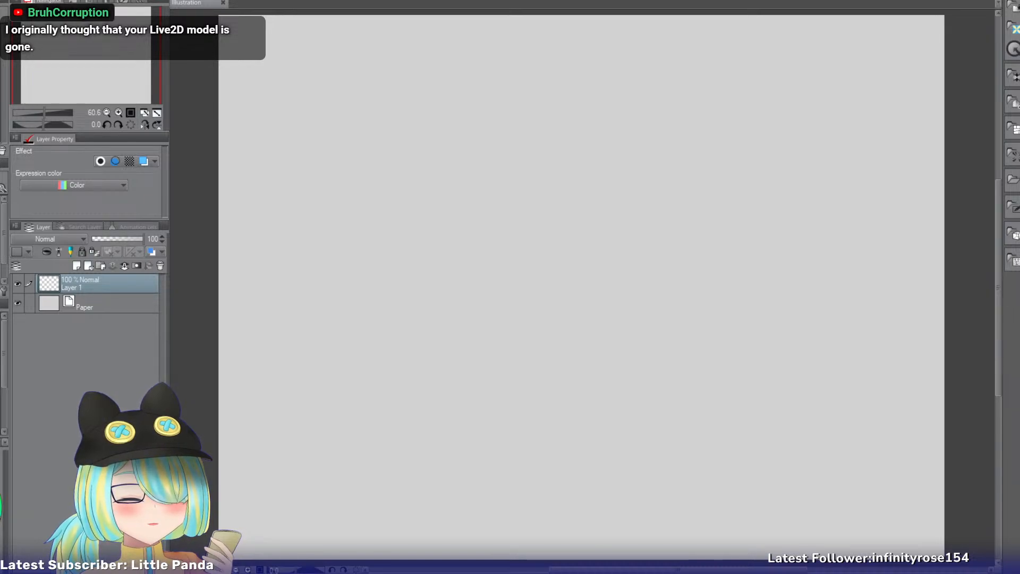
# Resize the blank illustration's canvas to 2000 wide by 1000 high.
pyautogui.hotkey('ctrl', 't')
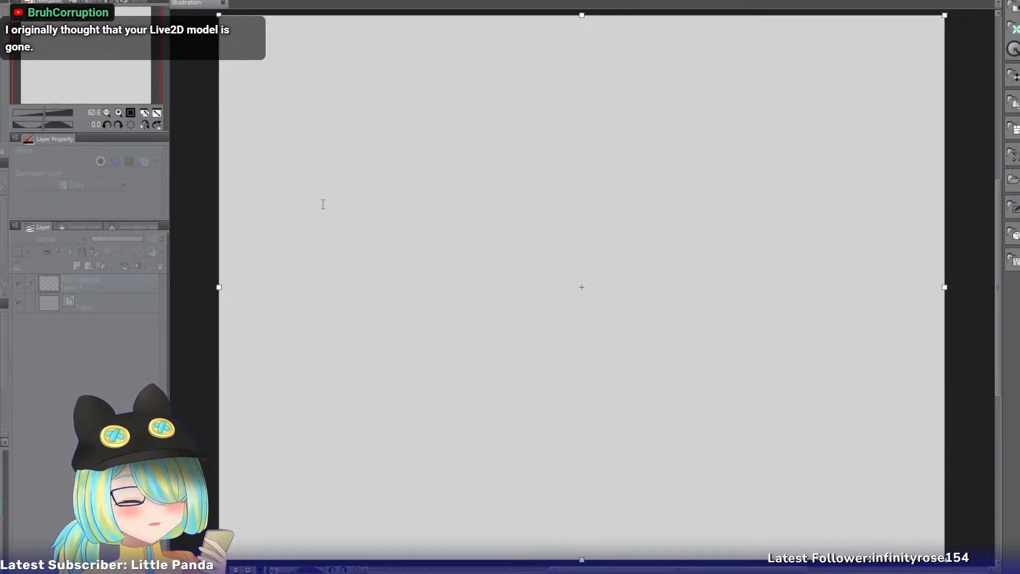
pyautogui.write('1500')
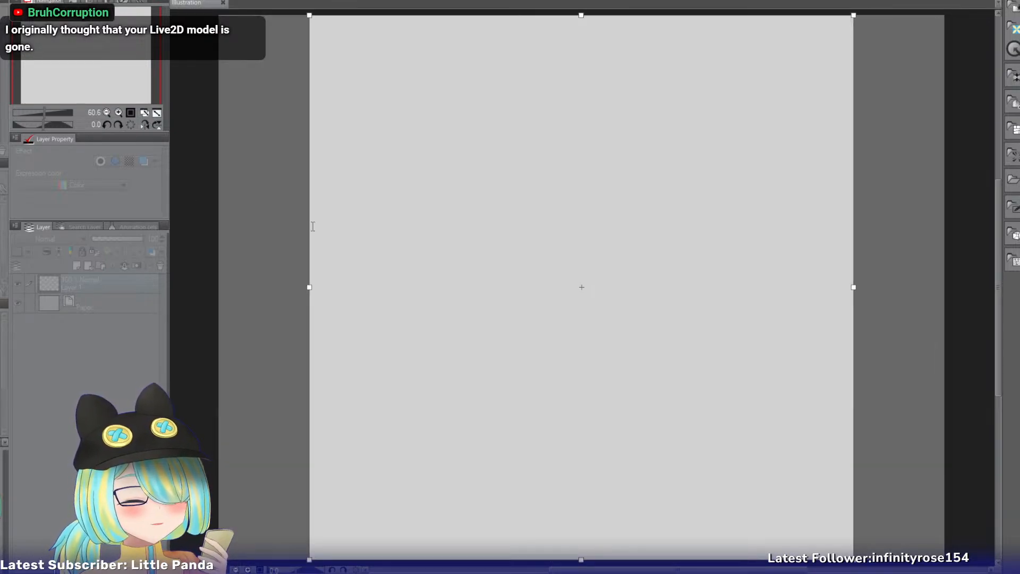
pyautogui.moveTo(316, 205); pyautogui.dragTo(184, 196)
pyautogui.write('2000')
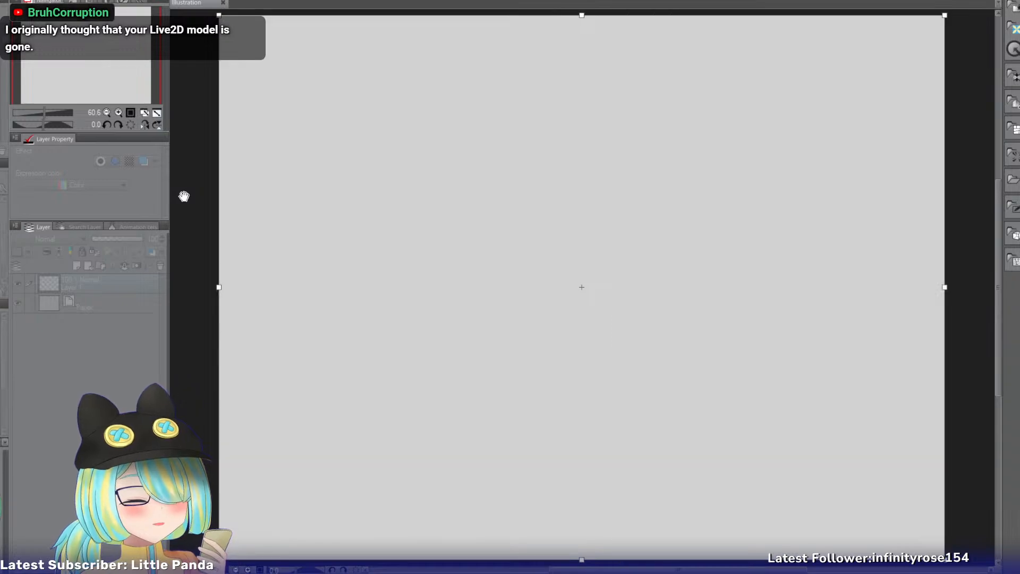
pyautogui.moveTo(316, 231); pyautogui.dragTo(153, 207)
pyautogui.write('1000')
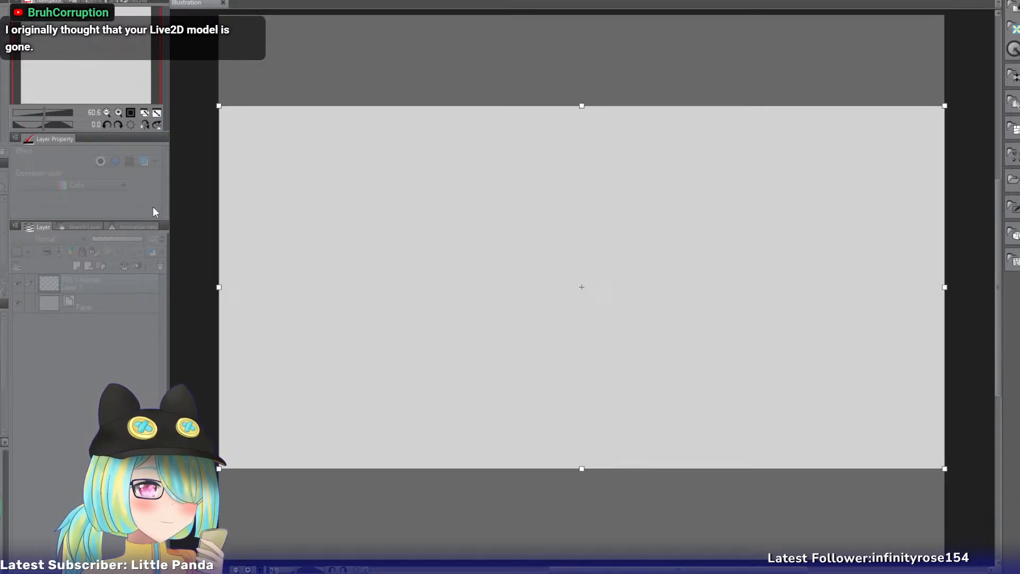
pyautogui.press('Return')
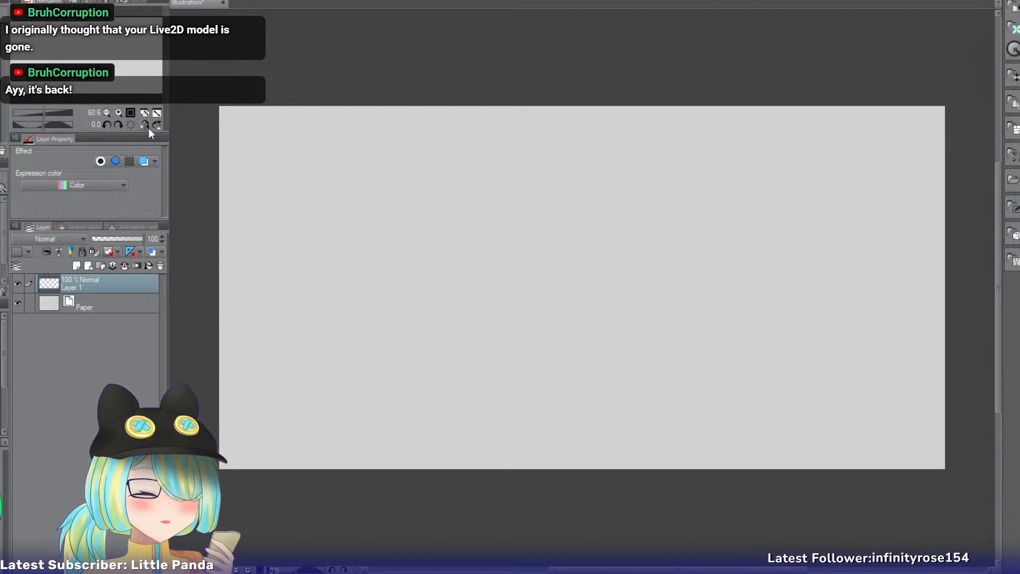
# Open two full-body character references as separate documents and place the blank canvas in its own wide pane beside them.
pyautogui.click(144, 112)
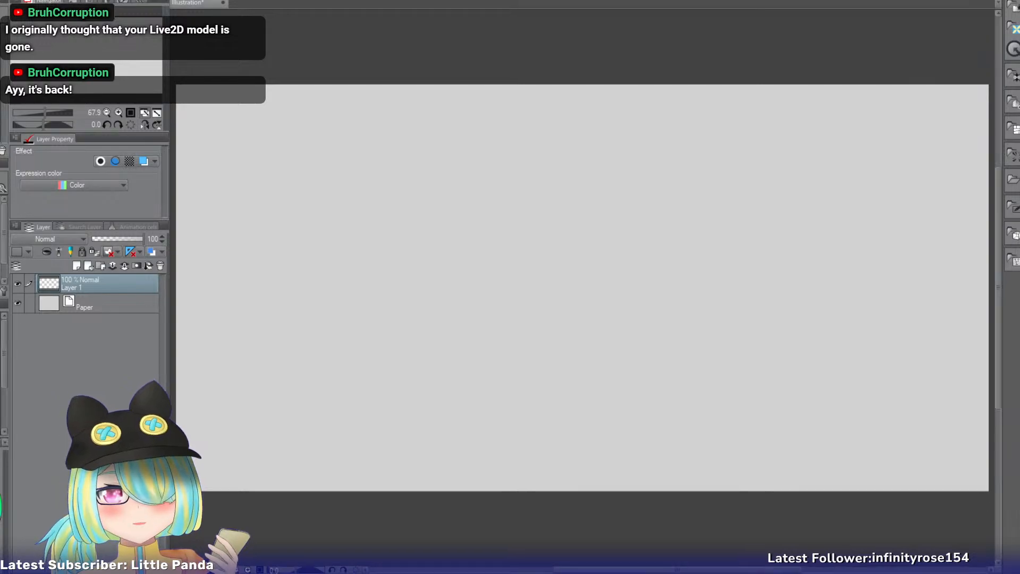
pyautogui.hotkey('ctrl', 'v')
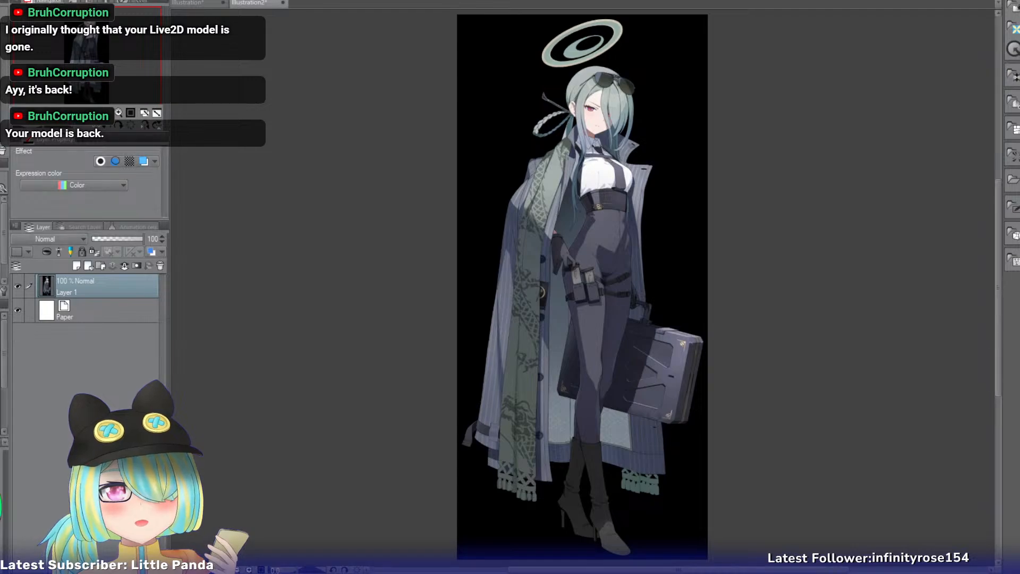
pyautogui.click(219, 21)
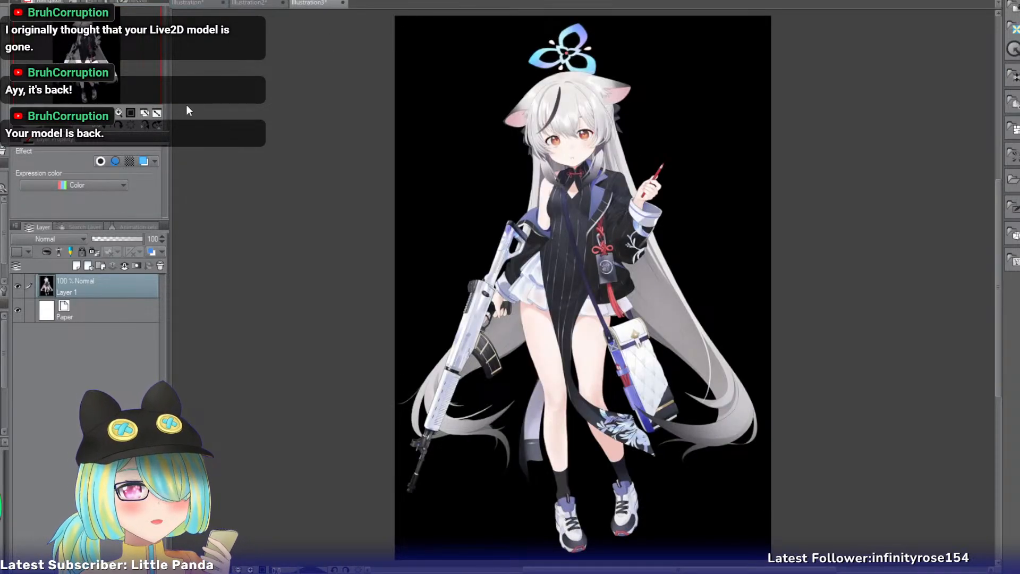
pyautogui.moveTo(194, 3); pyautogui.dragTo(172, 4)
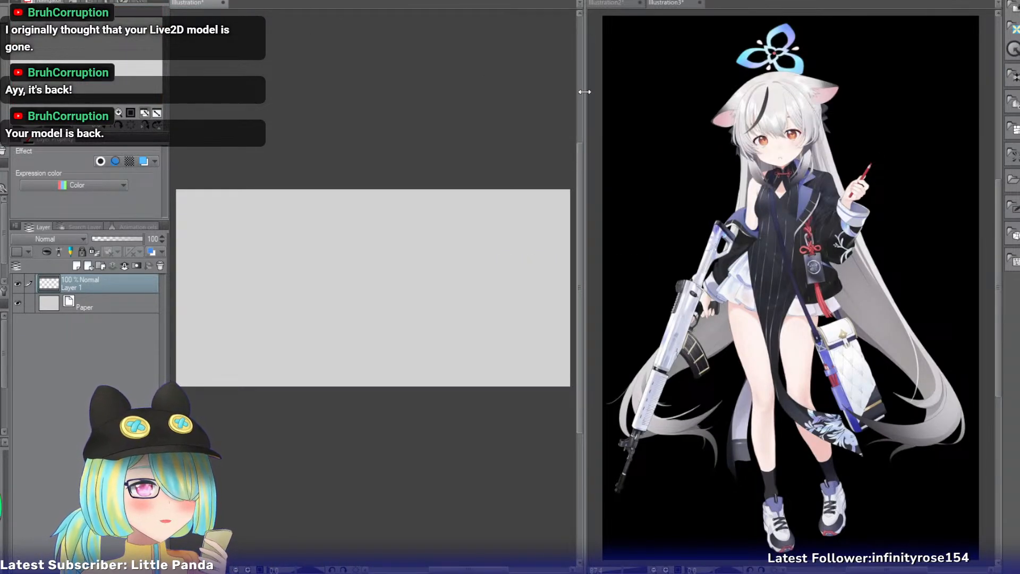
pyautogui.moveTo(585, 94); pyautogui.dragTo(776, 116)
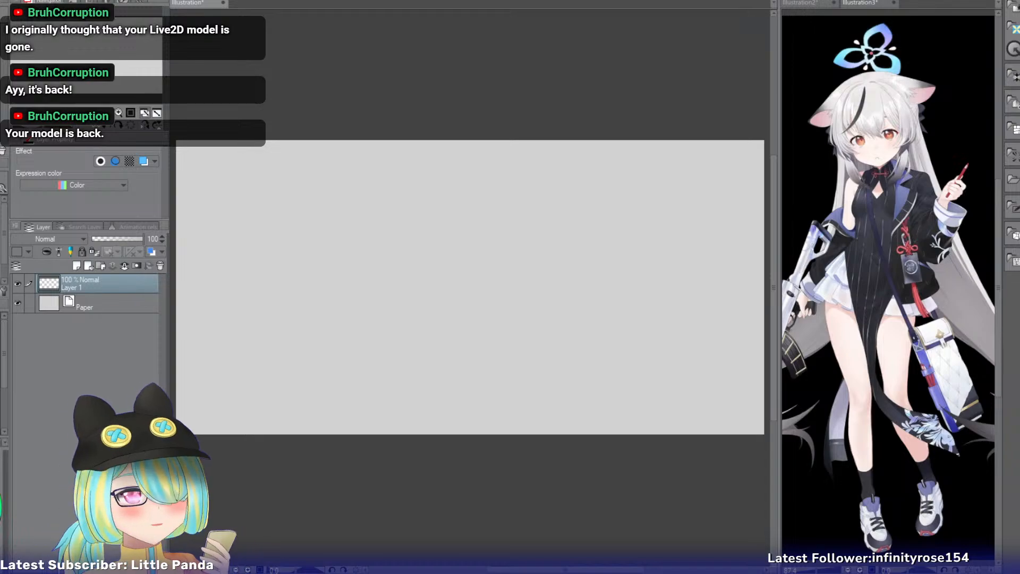
# Add the Hu Tao and Ganyu reference images in a second reference pane below the first and enlarge Ganyu's outfit.
pyautogui.click(868, 3)
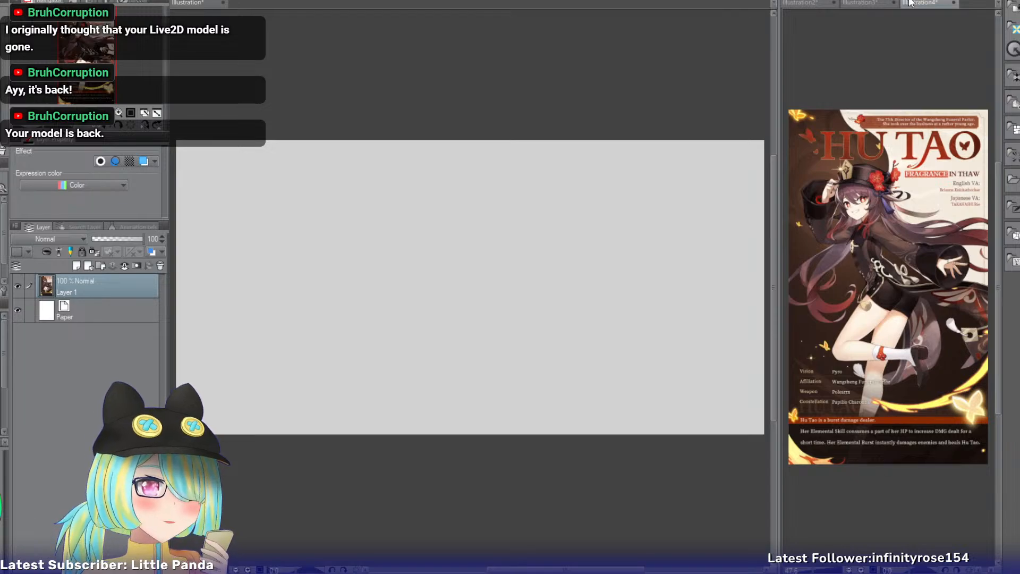
pyautogui.moveTo(886, 395); pyautogui.dragTo(886, 568)
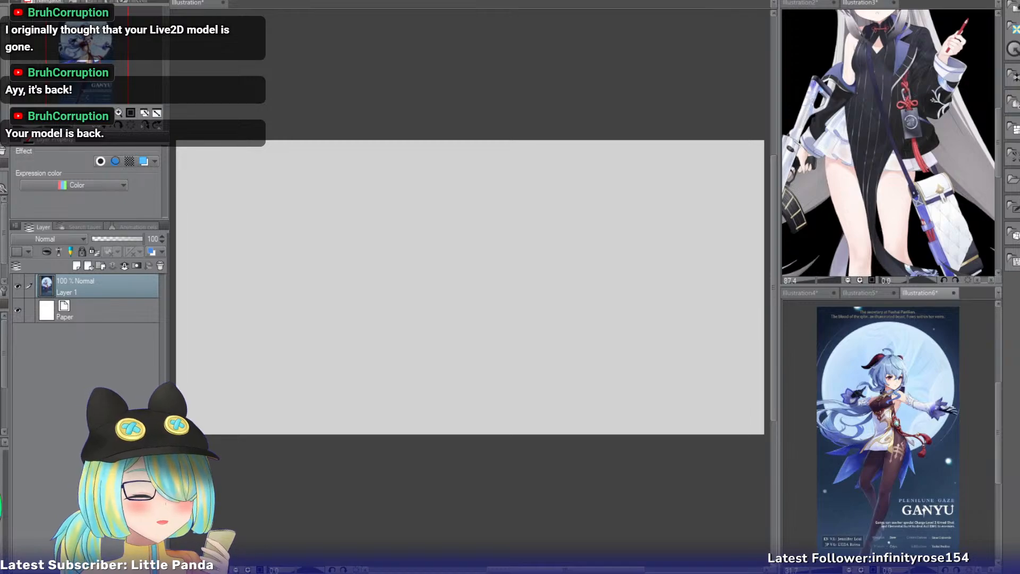
pyautogui.click(118, 113)
pyautogui.click(118, 113)
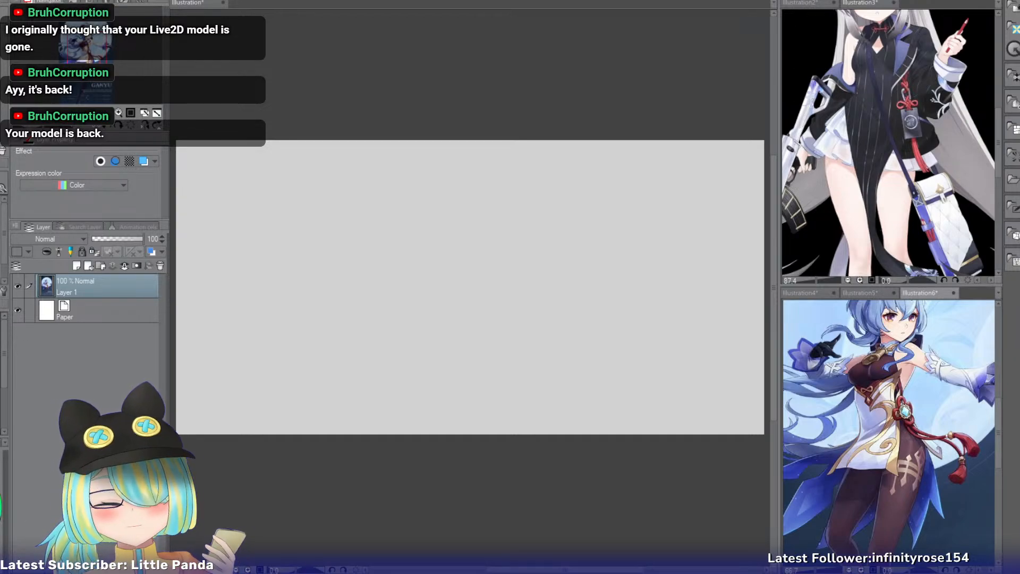
# Add the red-haired character reference to the upper reference pane and enlarge it to 100%, framed on her jacket.
pyautogui.click(867, 3)
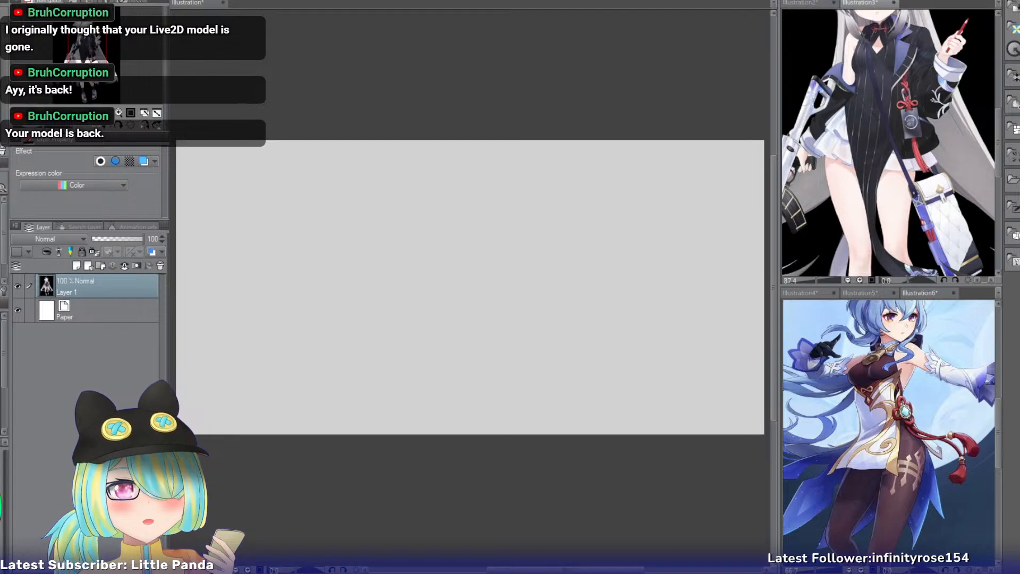
pyautogui.hotkey('ctrl', 'shift', 'n')
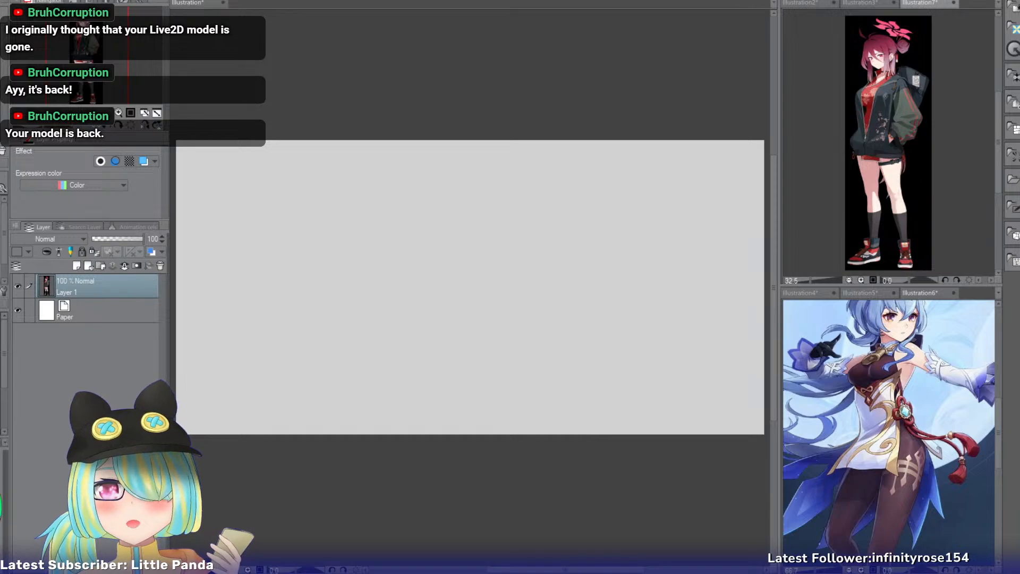
pyautogui.click(119, 113)
pyautogui.click(119, 112)
pyautogui.moveTo(93, 82); pyautogui.dragTo(90, 46)
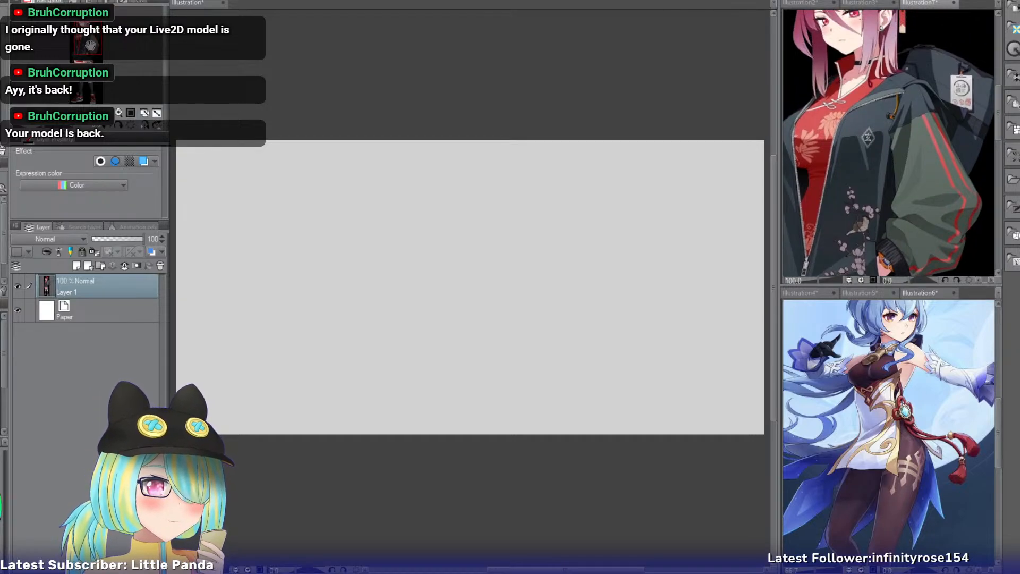
pyautogui.moveTo(90, 47)
pyautogui.mouseDown()
pyautogui.moveTo(80, 60)
pyautogui.moveTo(90, 51)
pyautogui.mouseUp()
# Show the cat-eared character reference at 150% and examine her jacket, striped dress and skirt.
pyautogui.click(854, 3)
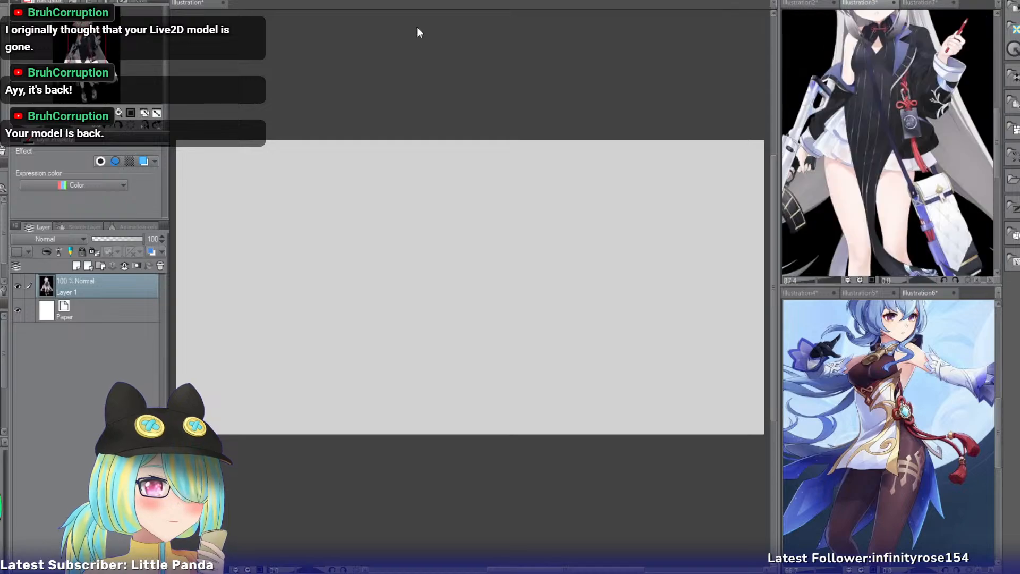
pyautogui.moveTo(90, 60); pyautogui.dragTo(91, 46)
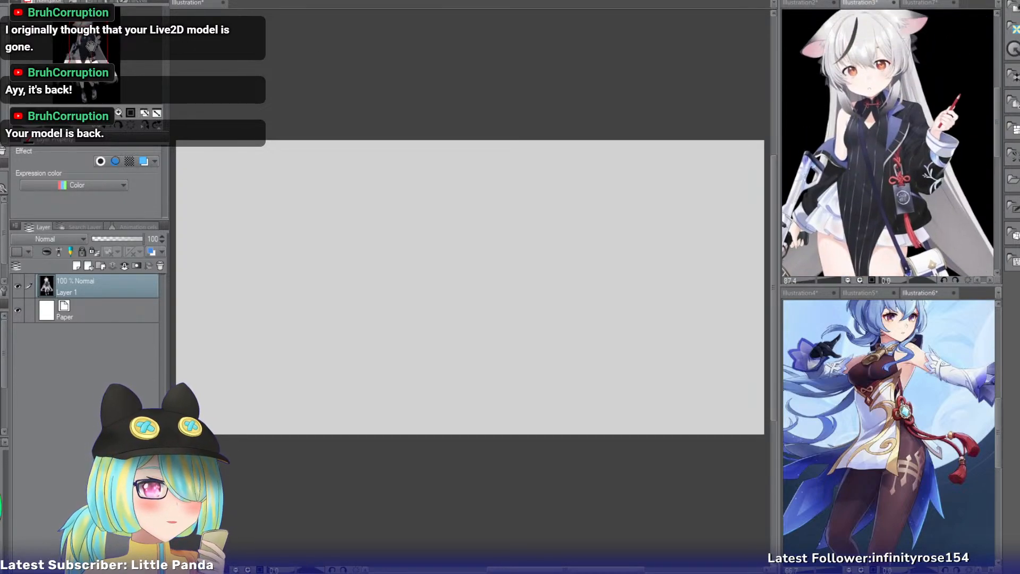
pyautogui.click(119, 113)
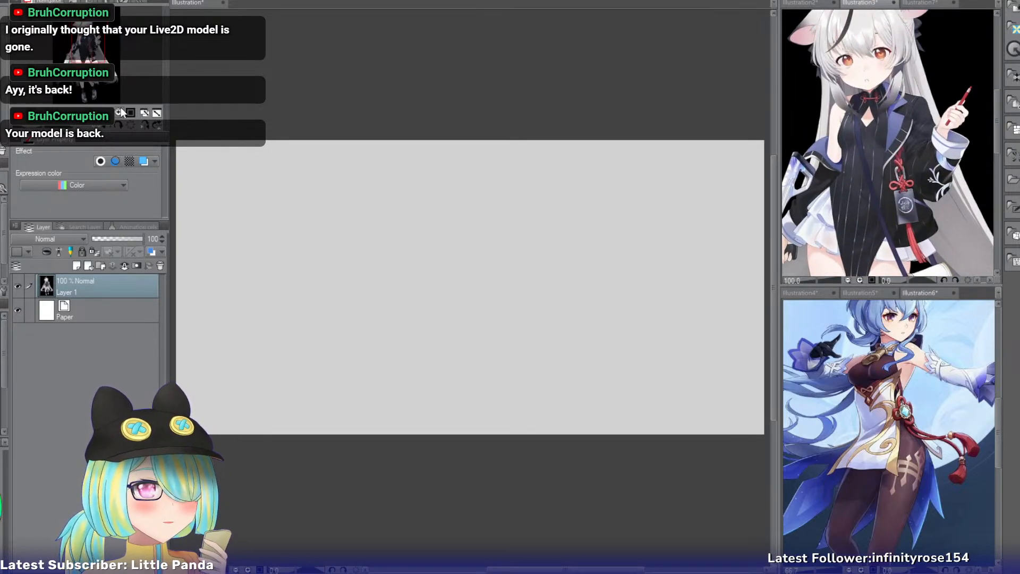
pyautogui.click(119, 112)
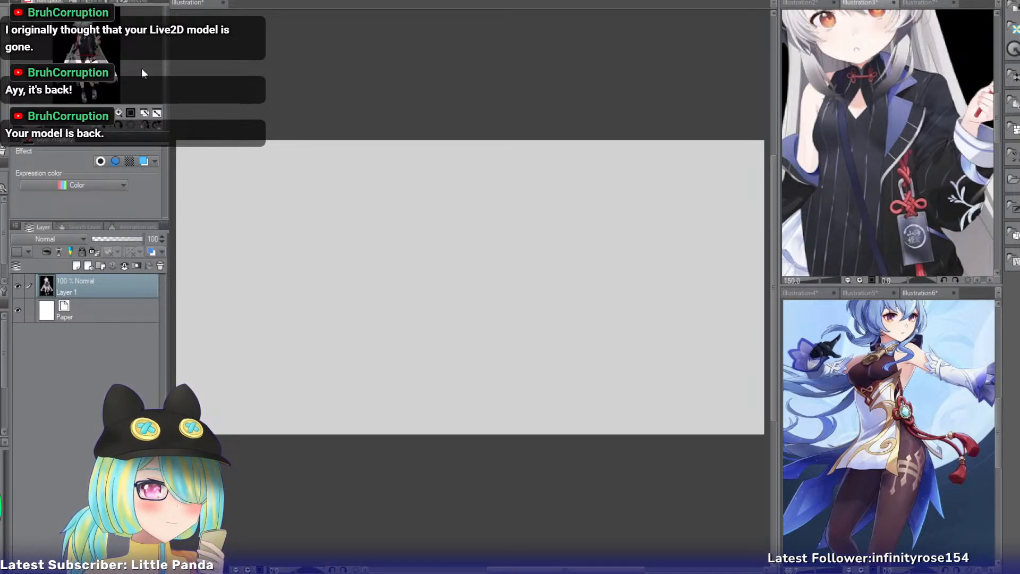
pyautogui.moveTo(91, 48); pyautogui.dragTo(88, 58)
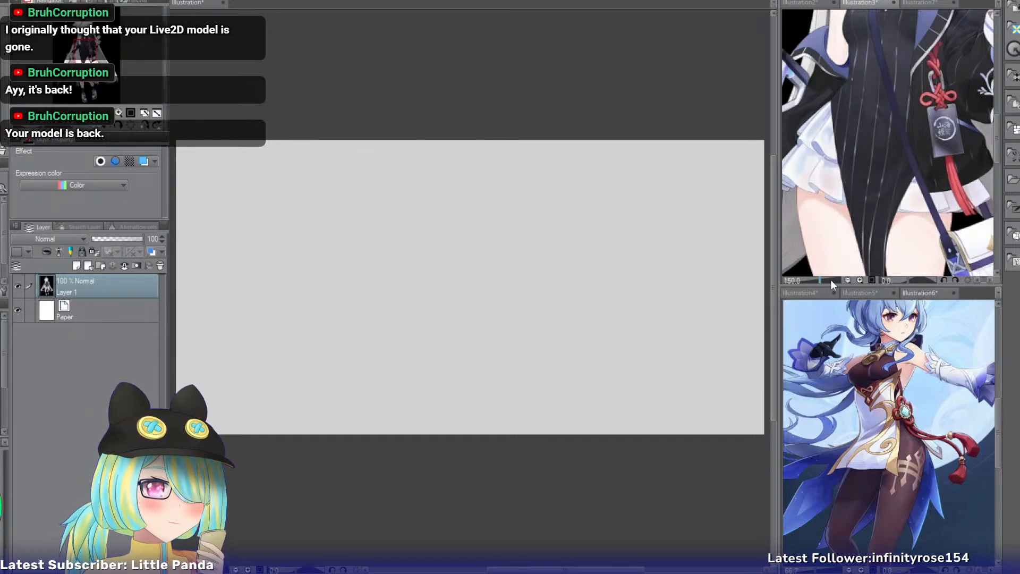
# Show the Hu Tao reference, examine the shorts and legs up close, and frame her from the hat down to the legs.
pyautogui.click(804, 294)
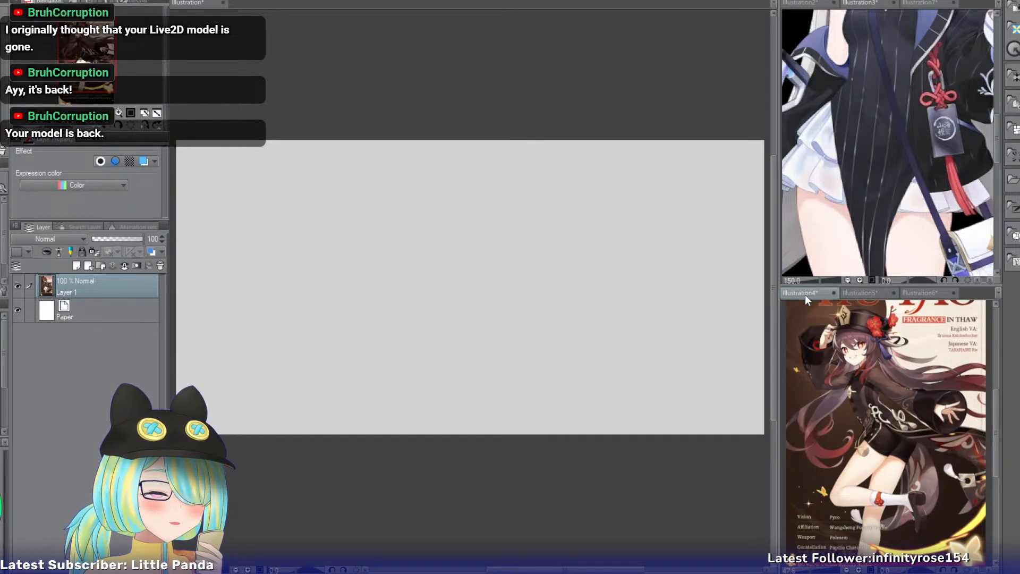
pyautogui.click(119, 114)
pyautogui.click(119, 114)
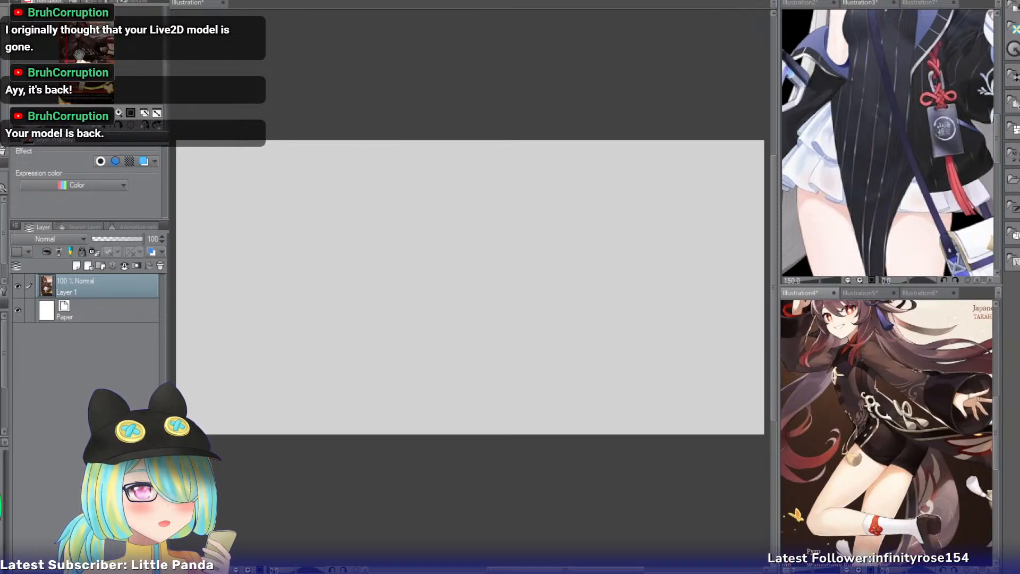
pyautogui.moveTo(79, 54); pyautogui.dragTo(80, 58)
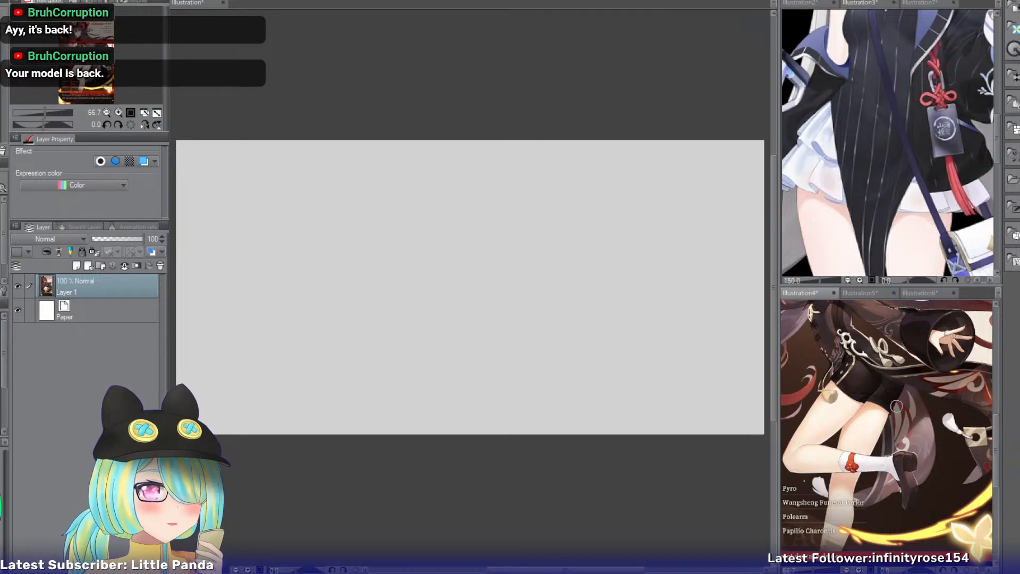
pyautogui.click(118, 113)
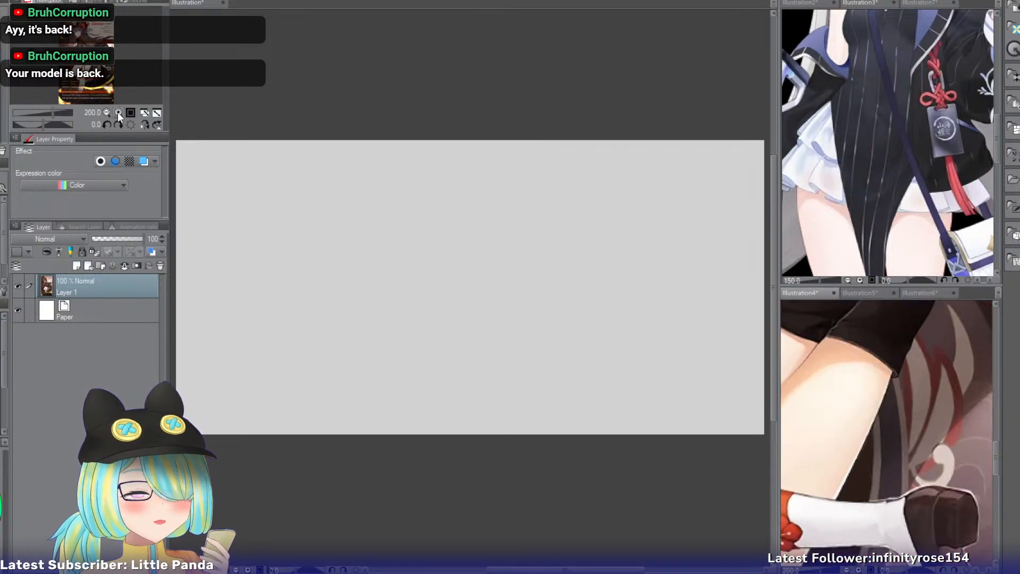
pyautogui.moveTo(81, 74); pyautogui.dragTo(83, 68)
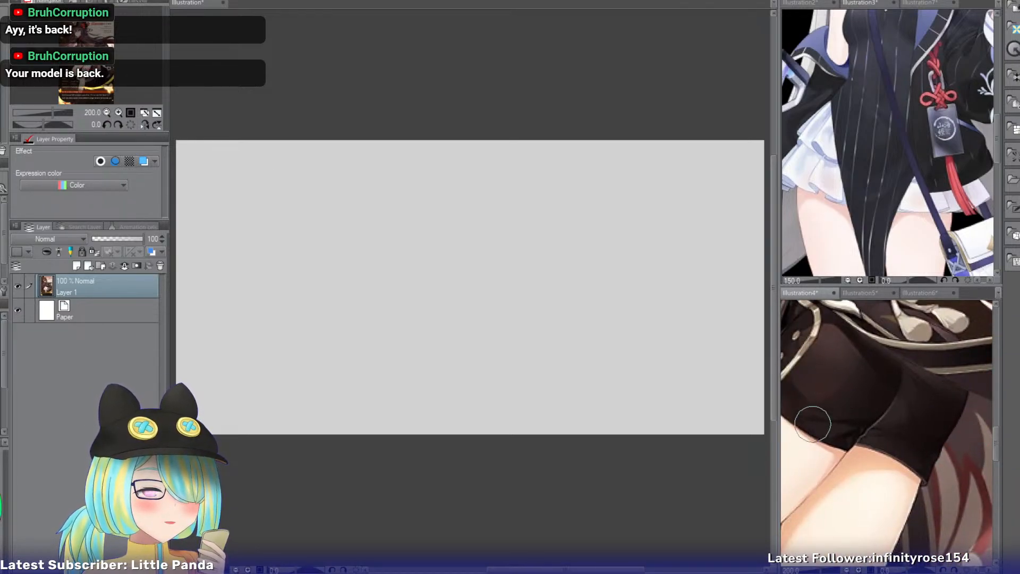
pyautogui.click(108, 112)
pyautogui.click(108, 113)
pyautogui.click(107, 112)
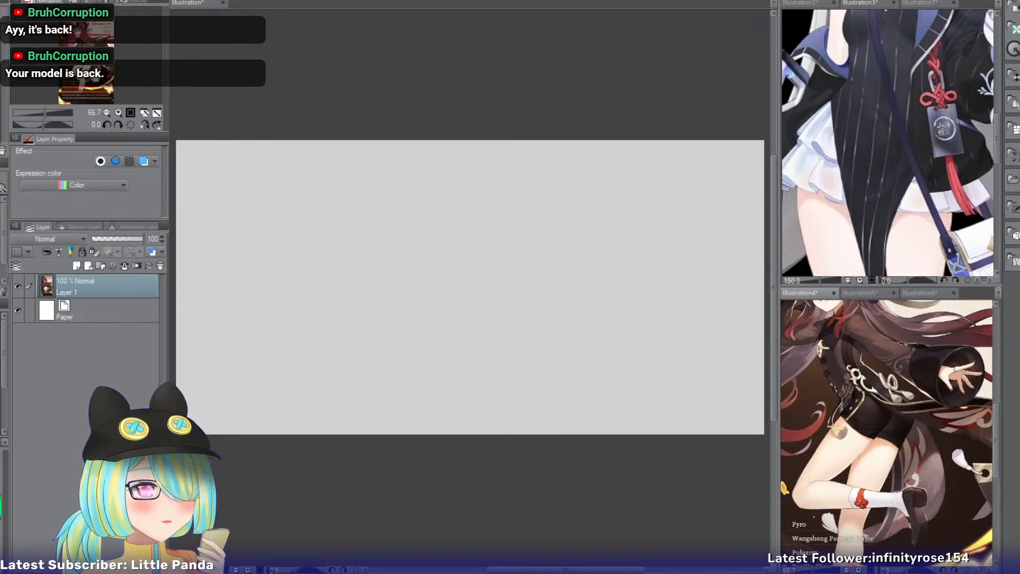
pyautogui.click(107, 113)
pyautogui.moveTo(90, 59); pyautogui.dragTo(90, 51)
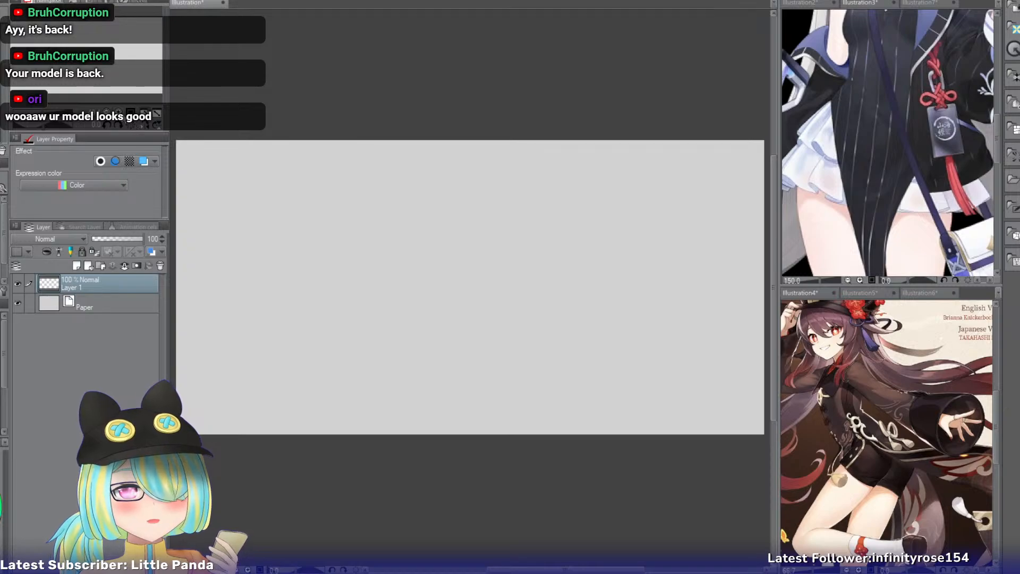
# Draw a head circle near the blank canvas's upper-left corner and add a shallow curved guideline across its lower part.
pyautogui.hotkey('ctrl', '+')
pyautogui.hotkey('ctrl', '+')
pyautogui.hotkey('ctrl', '+')
pyautogui.hotkey('ctrl', '+')
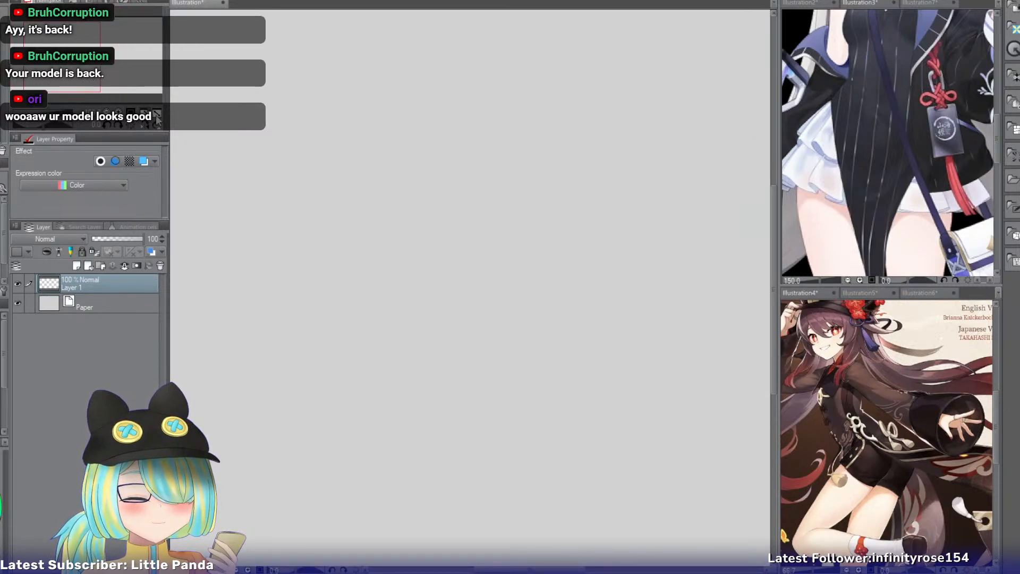
pyautogui.hotkey('ctrl', '0')
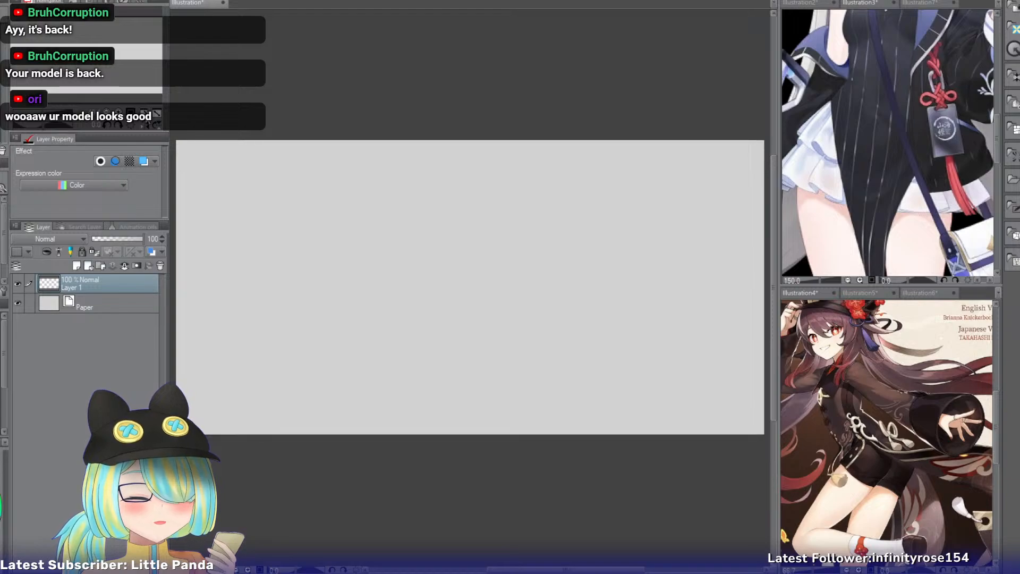
pyautogui.hotkey('ctrl', '+')
pyautogui.moveTo(308, 276); pyautogui.dragTo(617, 310)
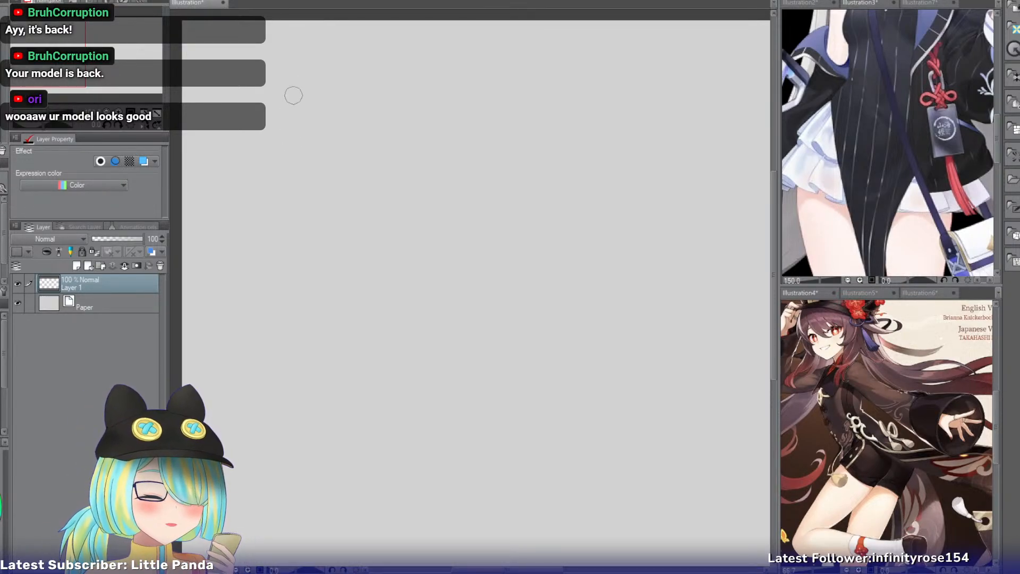
pyautogui.moveTo(275, 62); pyautogui.dragTo(393, 179)
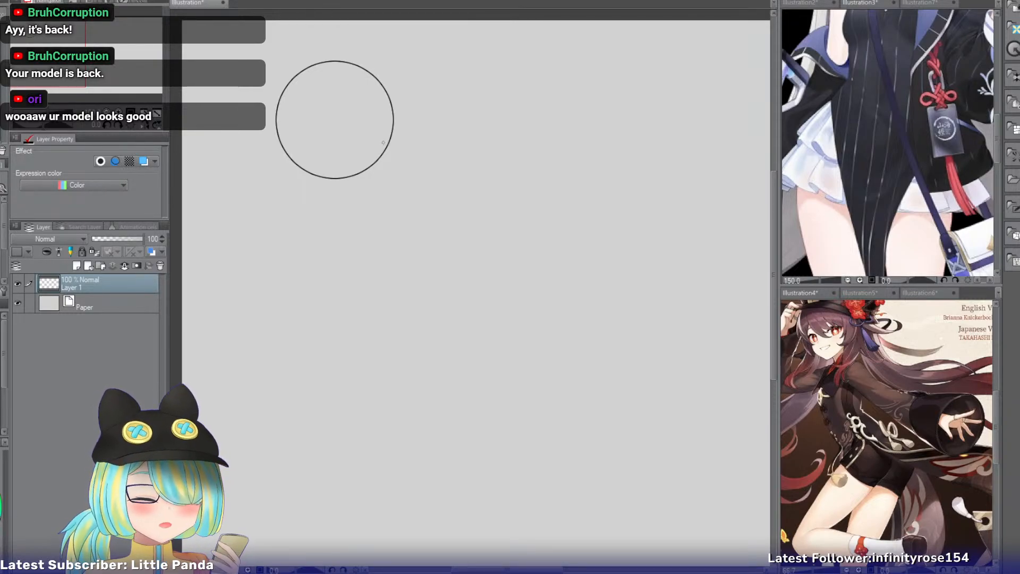
pyautogui.moveTo(386, 141); pyautogui.dragTo(294, 155)
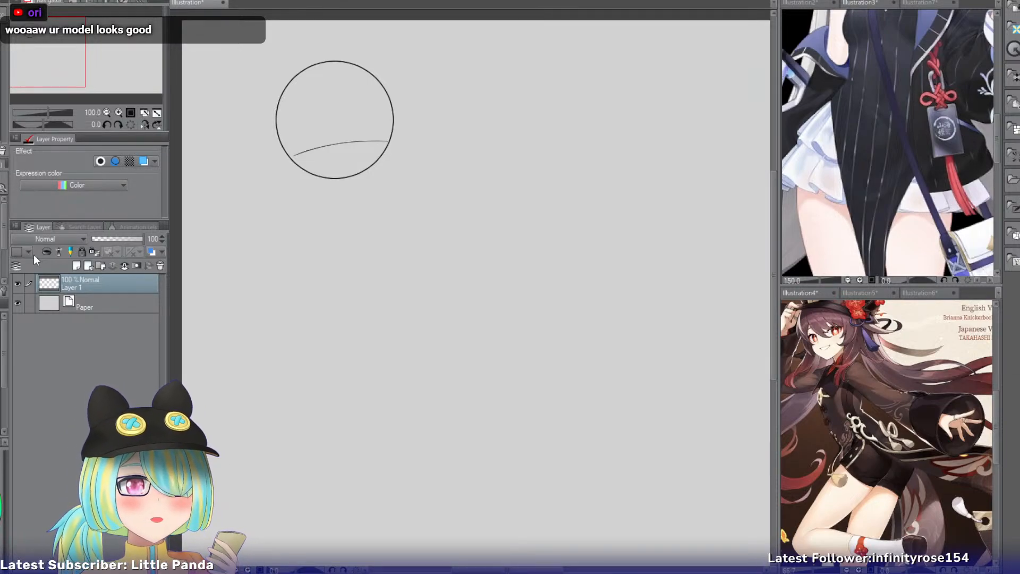
# Scale the head circle with its curved guideline down to about 80%, keeping its upper-left corner in place.
pyautogui.click(104, 113)
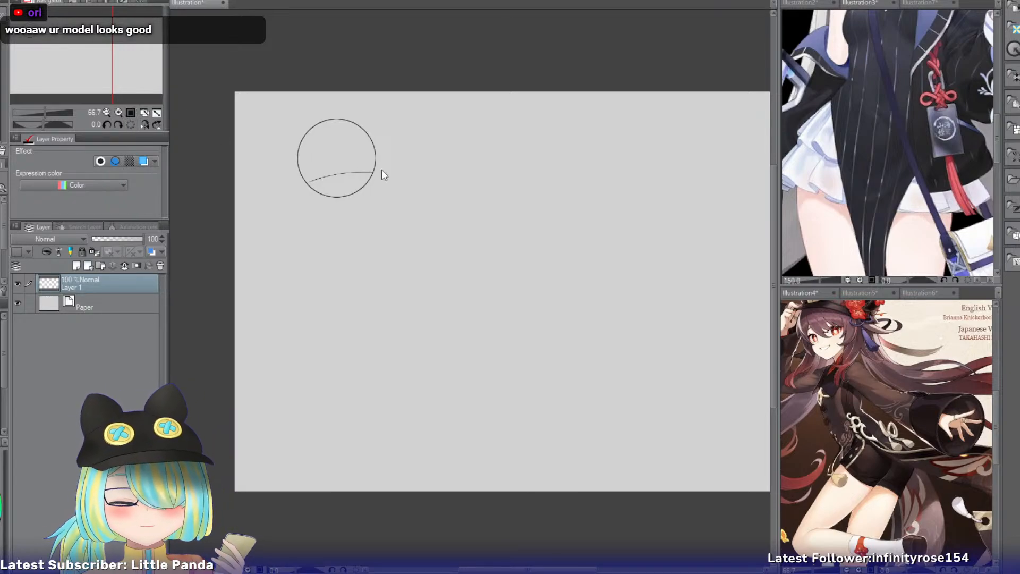
pyautogui.hotkey('ctrl', 't')
pyautogui.moveTo(376, 198); pyautogui.dragTo(360, 180)
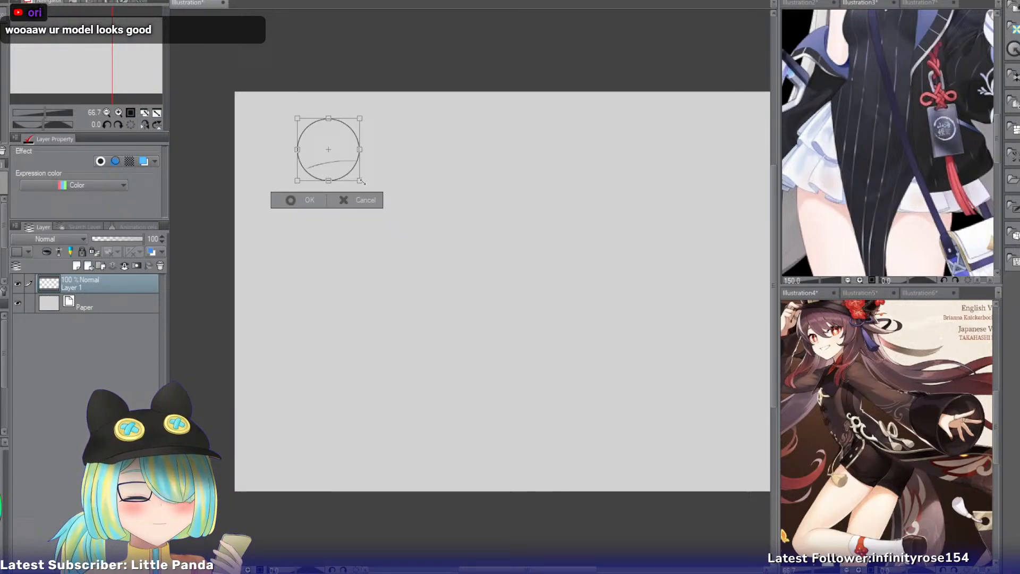
pyautogui.click(308, 201)
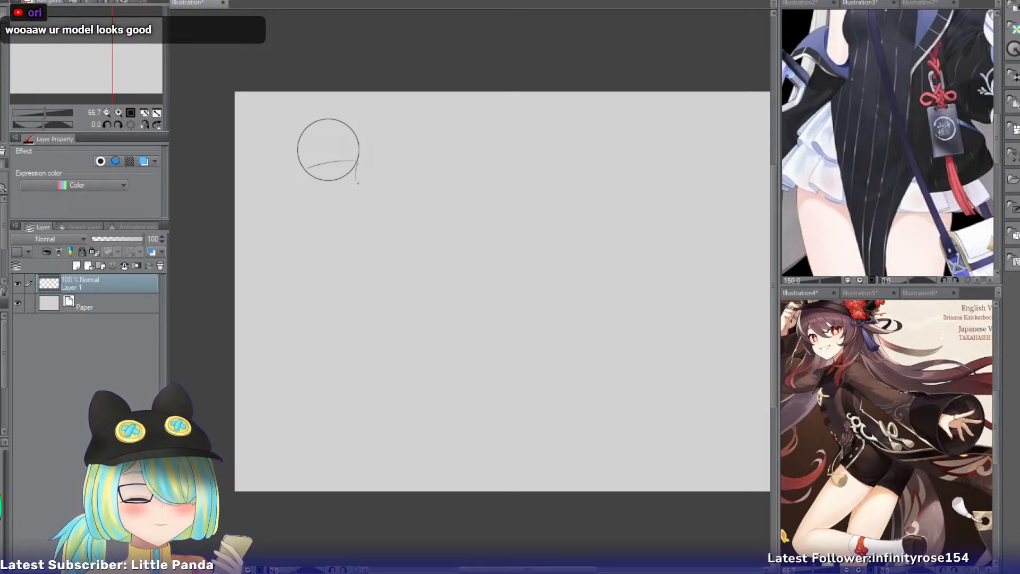
# Draw the right cheek contour from the end of the eye guideline, curving inward to the chin below the head circle.
pyautogui.click(116, 111)
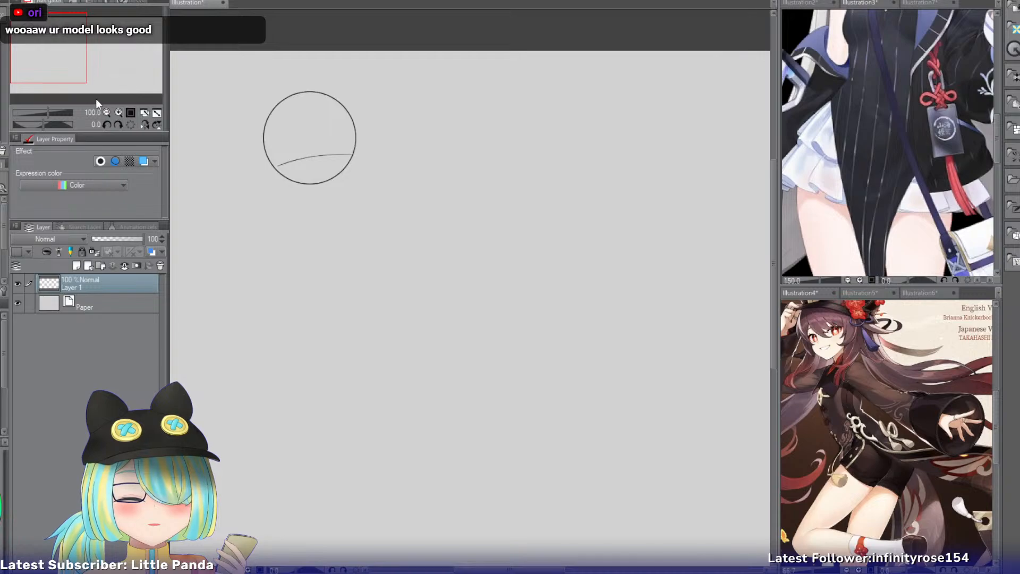
pyautogui.click(117, 113)
pyautogui.moveTo(70, 60); pyautogui.dragTo(65, 55)
pyautogui.moveTo(357, 138)
pyautogui.mouseDown()
pyautogui.moveTo(359, 174)
pyautogui.moveTo(354, 183)
pyautogui.moveTo(350, 172)
pyautogui.moveTo(322, 224)
pyautogui.mouseUp()
pyautogui.hotkey('ctrl', 'z')
pyautogui.hotkey('ctrl', 'z')
pyautogui.moveTo(348, 174); pyautogui.dragTo(319, 221)
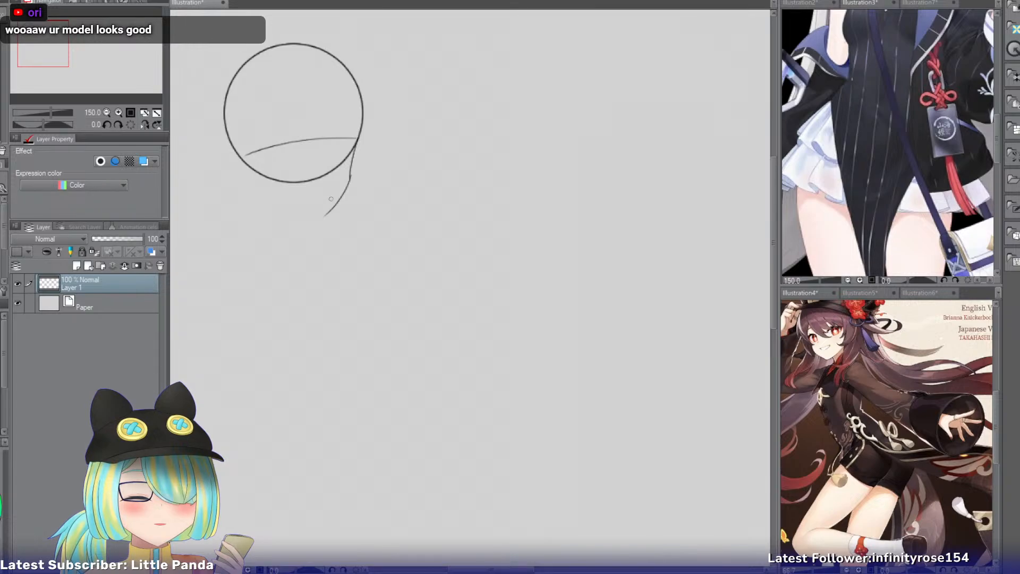
pyautogui.hotkey('ctrl', 'z')
pyautogui.moveTo(349, 174); pyautogui.dragTo(310, 222)
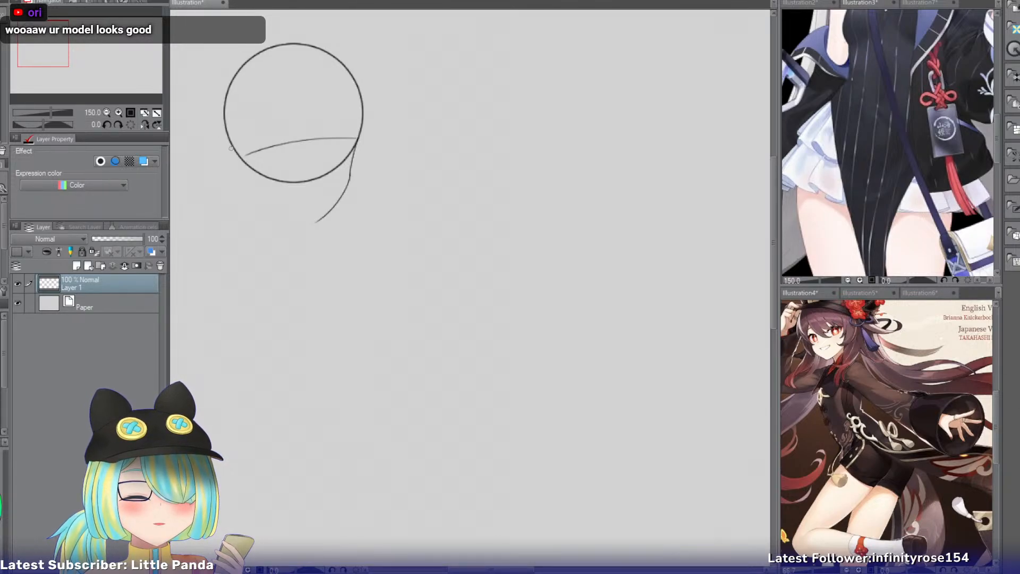
# Add the left jaw line down from the head circle and a slanted jaw line running to the chin.
pyautogui.moveTo(231, 148)
pyautogui.mouseDown()
pyautogui.moveTo(248, 185)
pyautogui.moveTo(321, 232)
pyautogui.mouseUp()
pyautogui.hotkey('ctrl', 'z')
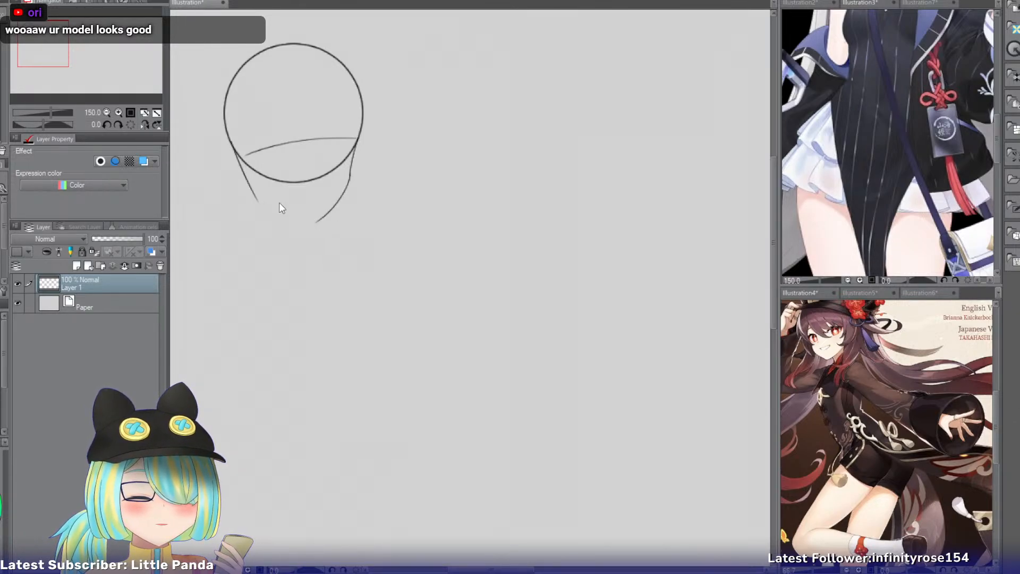
pyautogui.moveTo(262, 197); pyautogui.dragTo(323, 222)
# Draw the face's slightly curved vertical centre guideline from near the top of the head circle to the chin.
pyautogui.moveTo(299, 44); pyautogui.dragTo(323, 204)
pyautogui.hotkey('ctrl', 'z')
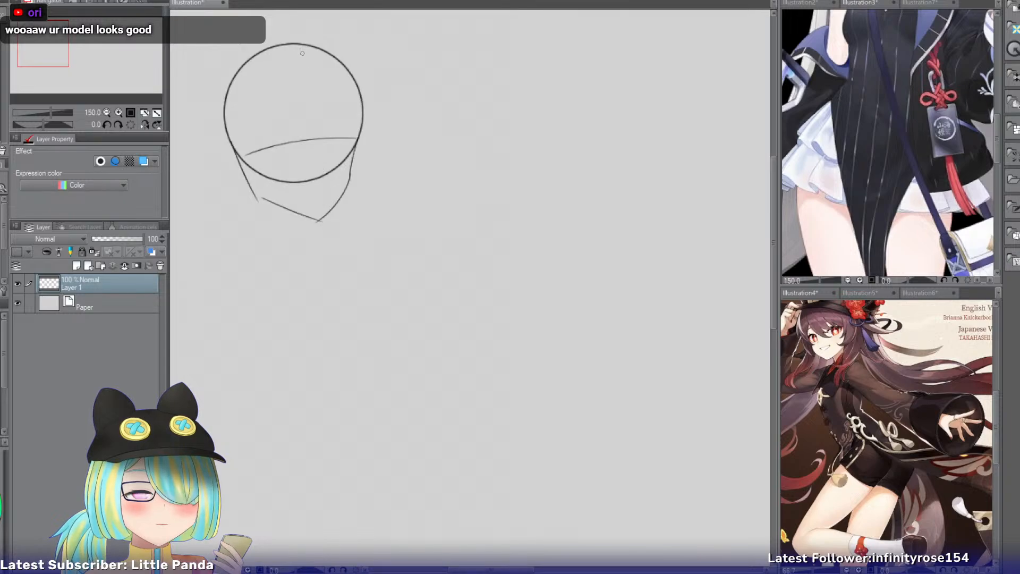
pyautogui.moveTo(303, 51); pyautogui.dragTo(314, 199)
pyautogui.hotkey('ctrl', 'z')
pyautogui.moveTo(308, 50)
pyautogui.mouseDown()
pyautogui.moveTo(314, 214)
pyautogui.moveTo(266, 257)
pyautogui.mouseUp()
pyautogui.hotkey('ctrl', 'z')
# Sketch two short neck lines under the jaw and a sloping shoulder line outward from each side of the neck.
pyautogui.hotkey('ctrl', 'z')
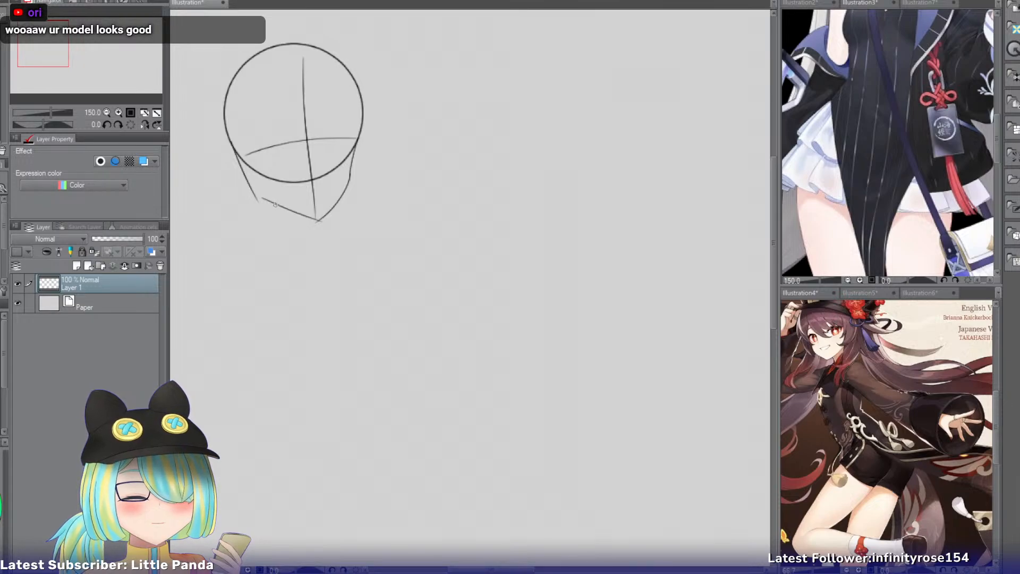
pyautogui.moveTo(276, 203)
pyautogui.mouseDown()
pyautogui.moveTo(273, 224)
pyautogui.moveTo(327, 244)
pyautogui.mouseUp()
pyautogui.moveTo(275, 219)
pyautogui.mouseDown()
pyautogui.moveTo(227, 269)
pyautogui.moveTo(214, 260)
pyautogui.mouseUp()
pyautogui.hotkey('ctrl', 'z')
pyautogui.hotkey('ctrl', 'z')
pyautogui.moveTo(274, 218)
pyautogui.mouseDown()
pyautogui.moveTo(228, 262)
pyautogui.moveTo(207, 251)
pyautogui.mouseUp()
pyautogui.hotkey('ctrl', 'z')
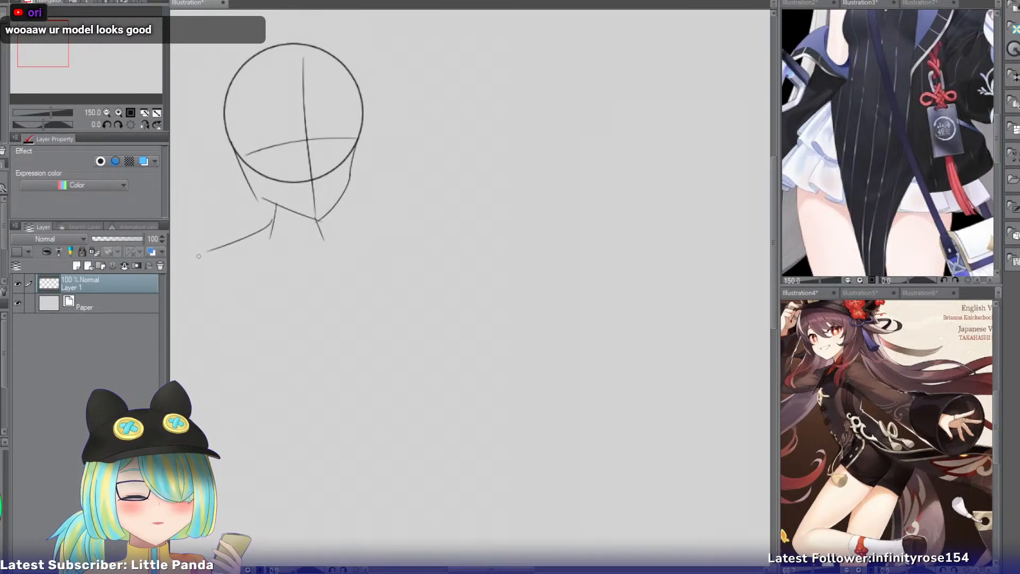
pyautogui.moveTo(318, 223); pyautogui.dragTo(372, 230)
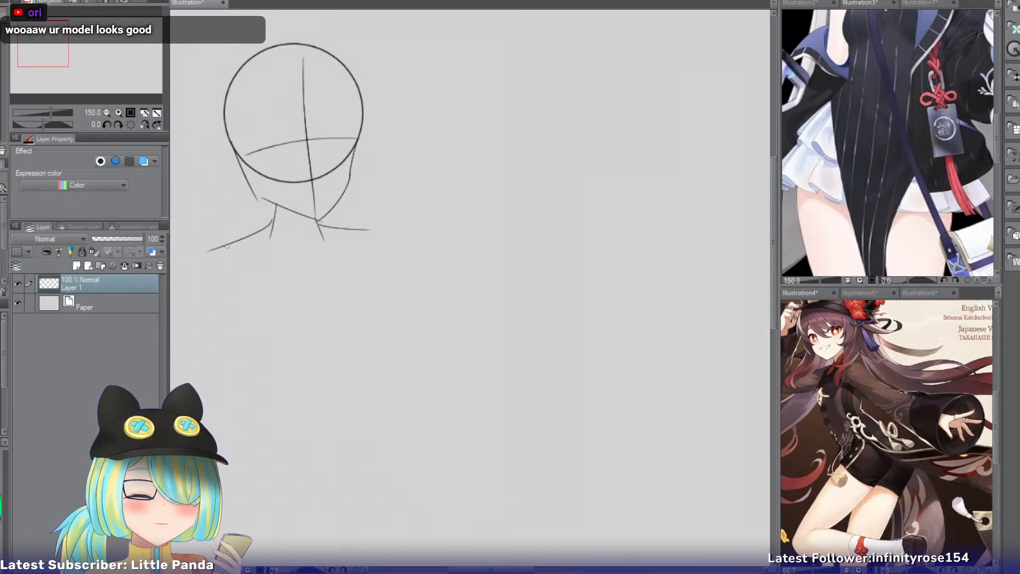
# Round off the outer ends of both shoulders with short downward curves.
pyautogui.moveTo(217, 246); pyautogui.dragTo(203, 277)
pyautogui.hotkey('ctrl', 'z')
pyautogui.moveTo(347, 228)
pyautogui.mouseDown()
pyautogui.moveTo(392, 236)
pyautogui.moveTo(392, 247)
pyautogui.mouseUp()
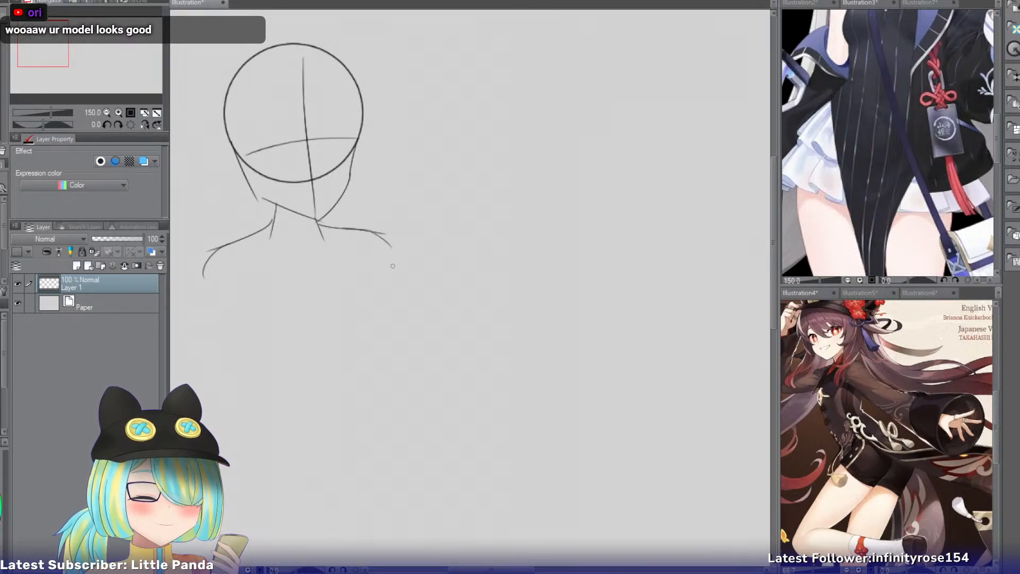
# Draw the right side of the upper torso downward from just below the shoulder.
pyautogui.click(105, 112)
pyautogui.moveTo(69, 66); pyautogui.dragTo(77, 73)
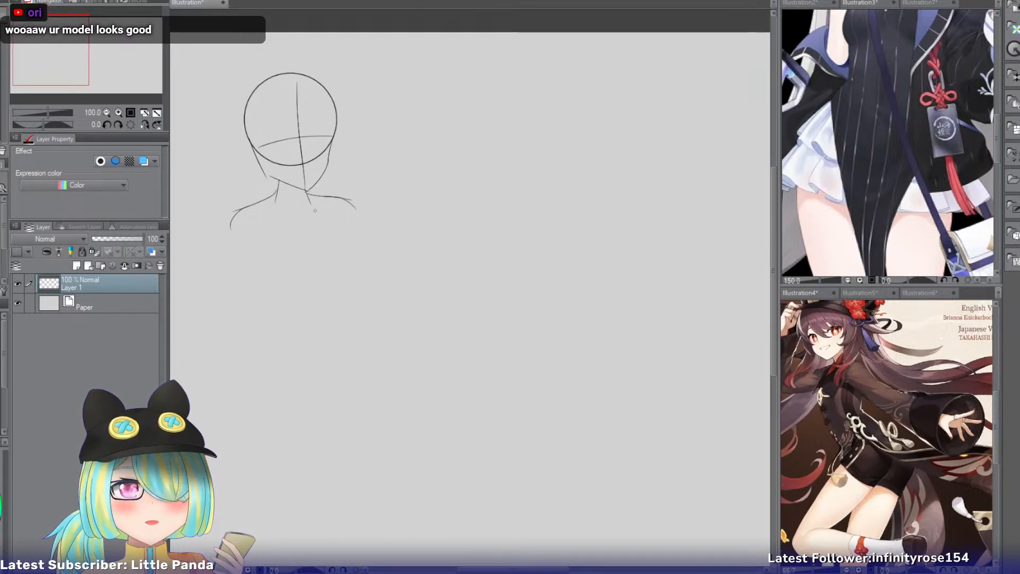
pyautogui.moveTo(342, 207)
pyautogui.mouseDown()
pyautogui.moveTo(356, 250)
pyautogui.moveTo(359, 241)
pyautogui.moveTo(356, 270)
pyautogui.mouseUp()
pyautogui.hotkey('ctrl', 'z')
pyautogui.moveTo(348, 234); pyautogui.dragTo(356, 276)
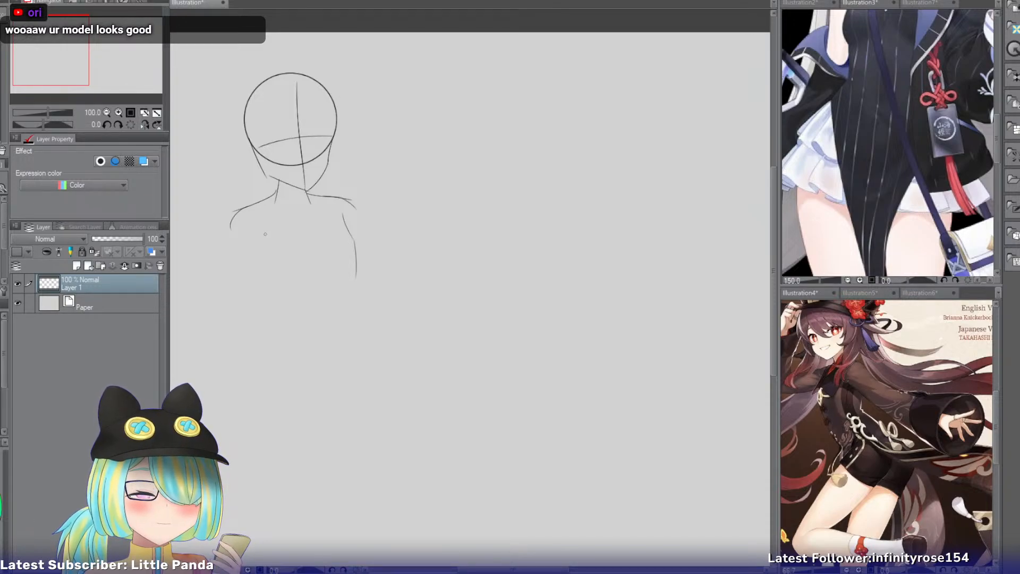
# Sketch the left arm's outer and inner contours, hanging slightly away from the body from the shoulder to the wrist.
pyautogui.moveTo(233, 215)
pyautogui.mouseDown()
pyautogui.moveTo(205, 314)
pyautogui.moveTo(223, 249)
pyautogui.moveTo(218, 282)
pyautogui.mouseUp()
pyautogui.hotkey('ctrl', 'z')
pyautogui.hotkey('ctrl', 'z')
pyautogui.moveTo(252, 236)
pyautogui.mouseDown()
pyautogui.moveTo(241, 292)
pyautogui.moveTo(245, 283)
pyautogui.mouseUp()
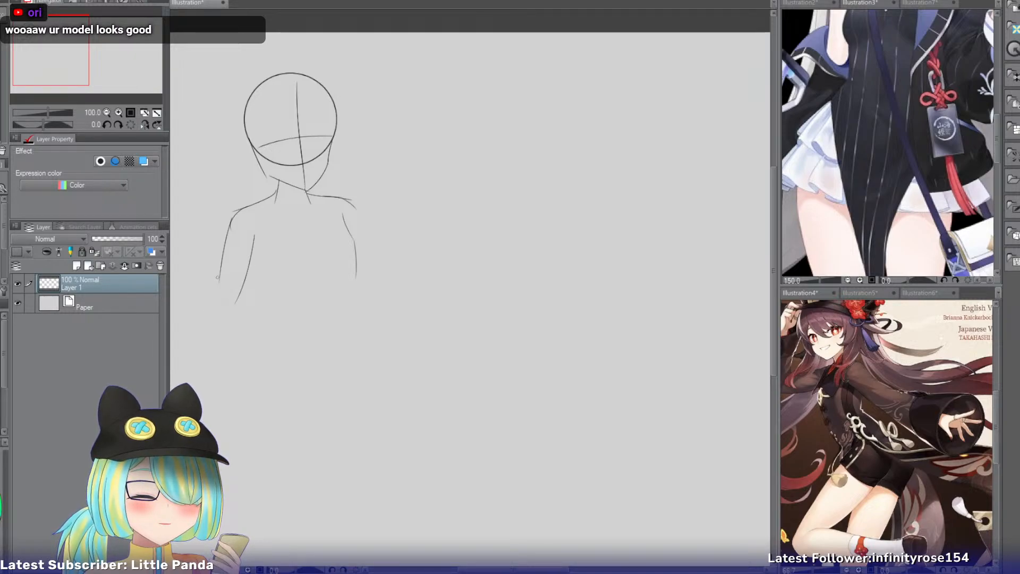
pyautogui.moveTo(219, 270); pyautogui.dragTo(194, 353)
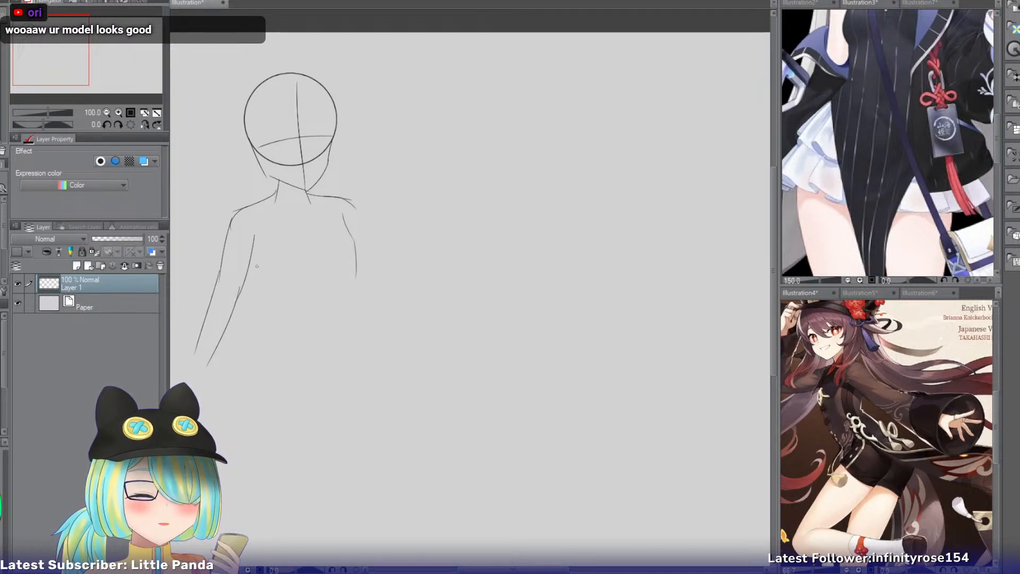
# Draw the left side of the torso from the armpit down to the waist.
pyautogui.moveTo(250, 256); pyautogui.dragTo(258, 333)
pyautogui.hotkey('ctrl', 'z')
pyautogui.hotkey('ctrl', 'z')
pyautogui.moveTo(250, 258)
pyautogui.mouseDown()
pyautogui.moveTo(263, 310)
pyautogui.moveTo(271, 306)
pyautogui.moveTo(261, 353)
pyautogui.mouseUp()
pyautogui.hotkey('ctrl', 'z')
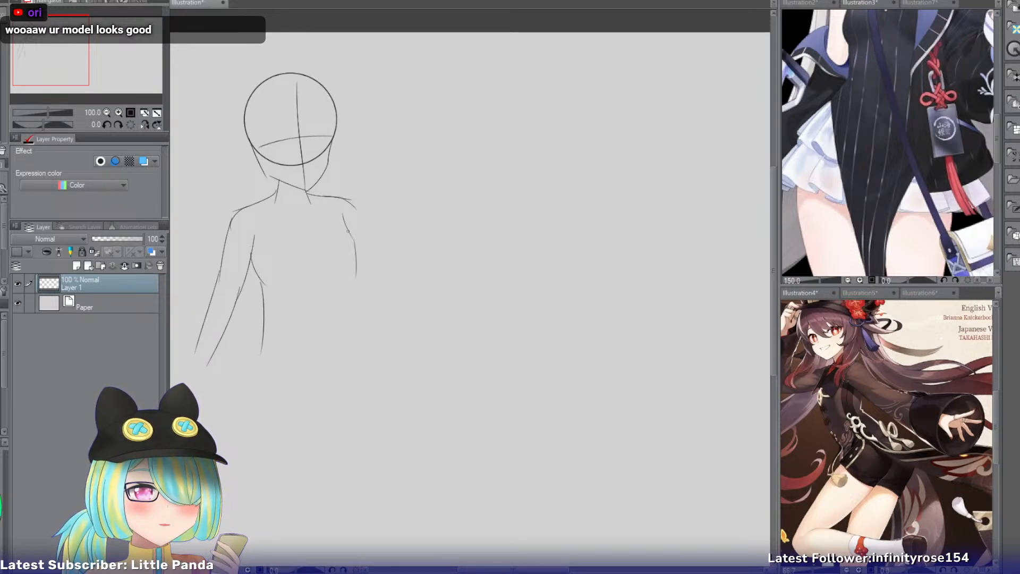
# Using a mirrored canvas view, rework the chest outline on the armless side into an outward curve and erase the straight line below it.
pyautogui.click(142, 126)
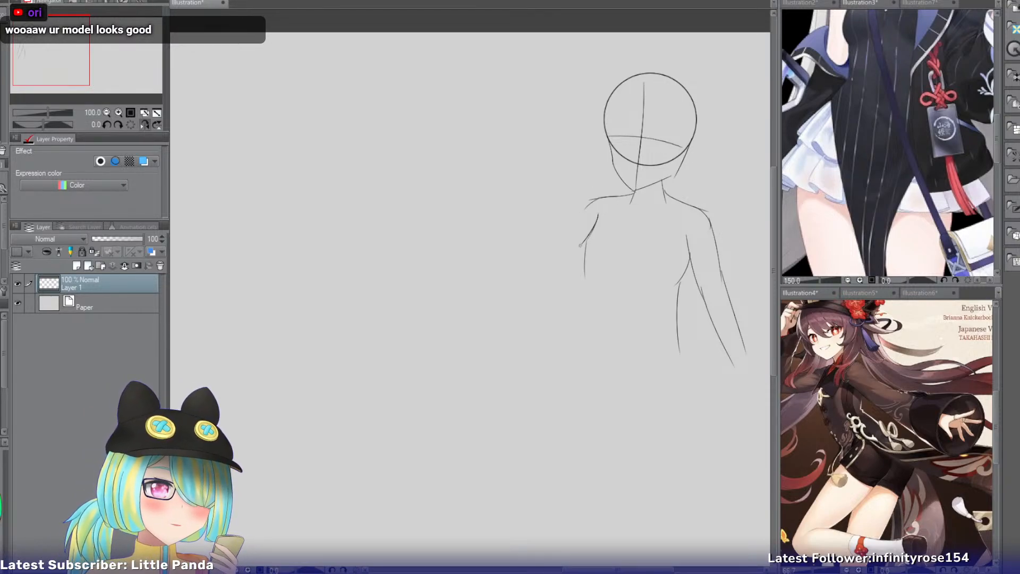
pyautogui.hotkey('ctrl', 'z')
pyautogui.moveTo(598, 216); pyautogui.dragTo(584, 257)
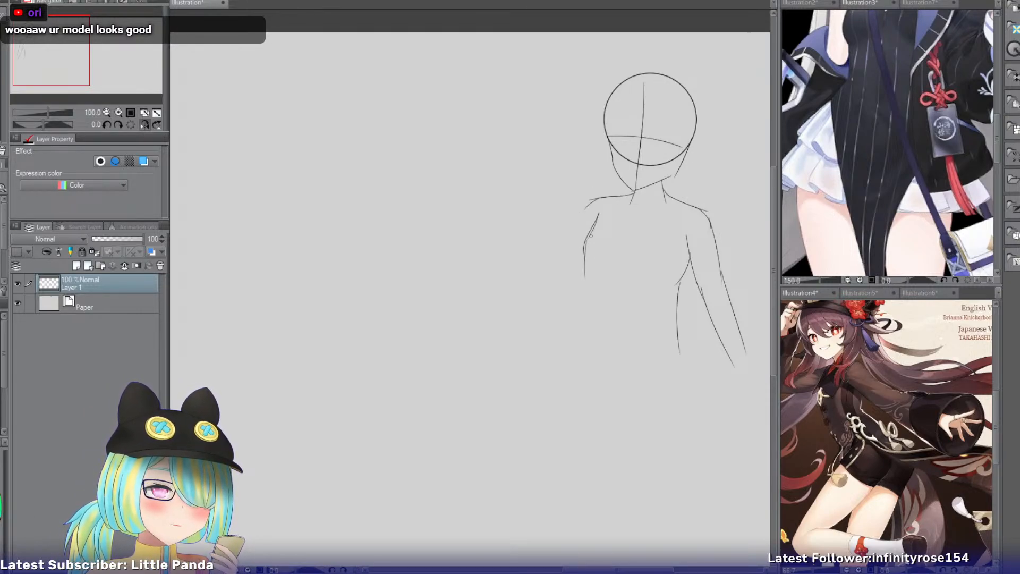
pyautogui.hotkey('ctrl', 'z')
pyautogui.moveTo(598, 214); pyautogui.dragTo(583, 257)
pyautogui.hotkey('ctrl', 'z')
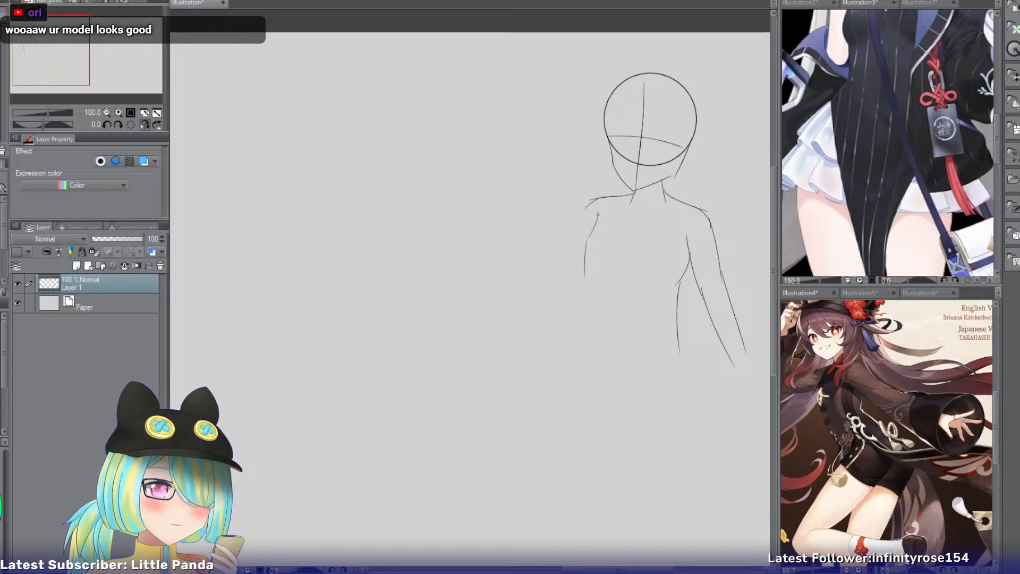
pyautogui.hotkey('ctrl', 'z')
pyautogui.moveTo(599, 211)
pyautogui.mouseDown()
pyautogui.moveTo(580, 251)
pyautogui.moveTo(585, 232)
pyautogui.mouseUp()
pyautogui.hotkey('ctrl', 'z')
pyautogui.hotkey('ctrl', 'z')
pyautogui.hotkey('ctrl', 'z')
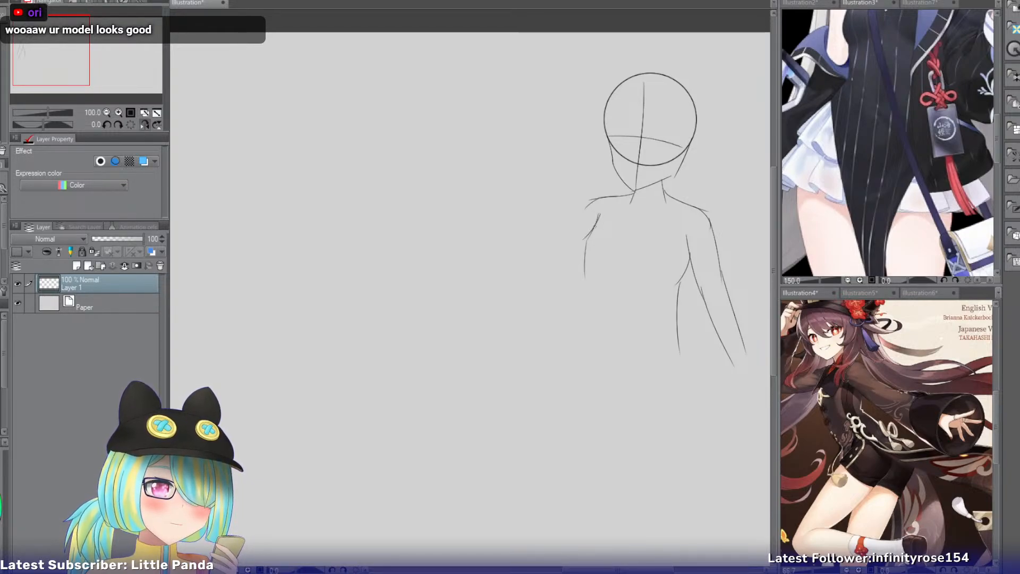
pyautogui.hotkey('ctrl', 'z')
pyautogui.moveTo(593, 228)
pyautogui.mouseDown()
pyautogui.moveTo(581, 251)
pyautogui.moveTo(602, 268)
pyautogui.moveTo(594, 239)
pyautogui.moveTo(594, 280)
pyautogui.mouseUp()
pyautogui.press('e')
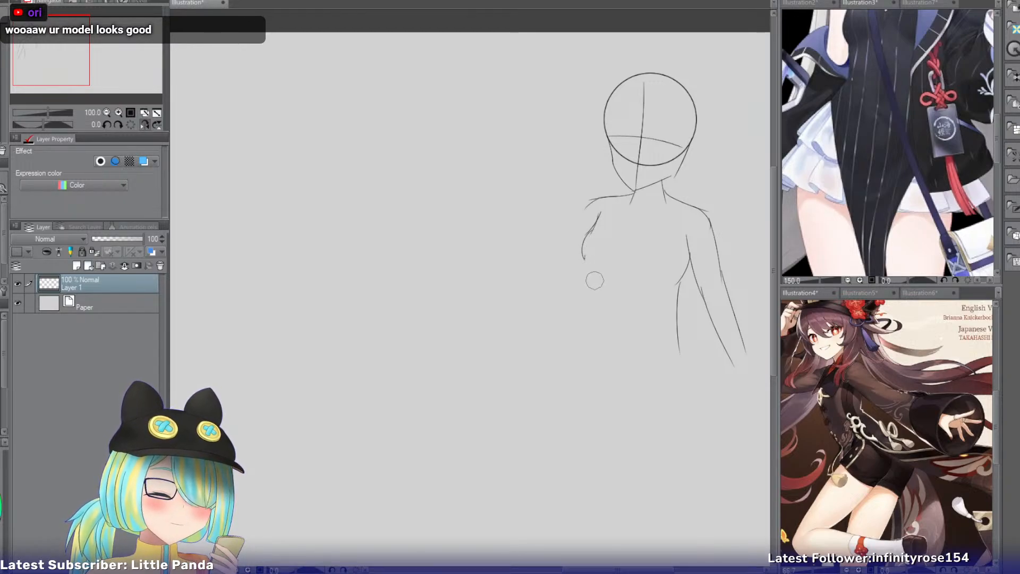
pyautogui.click(144, 124)
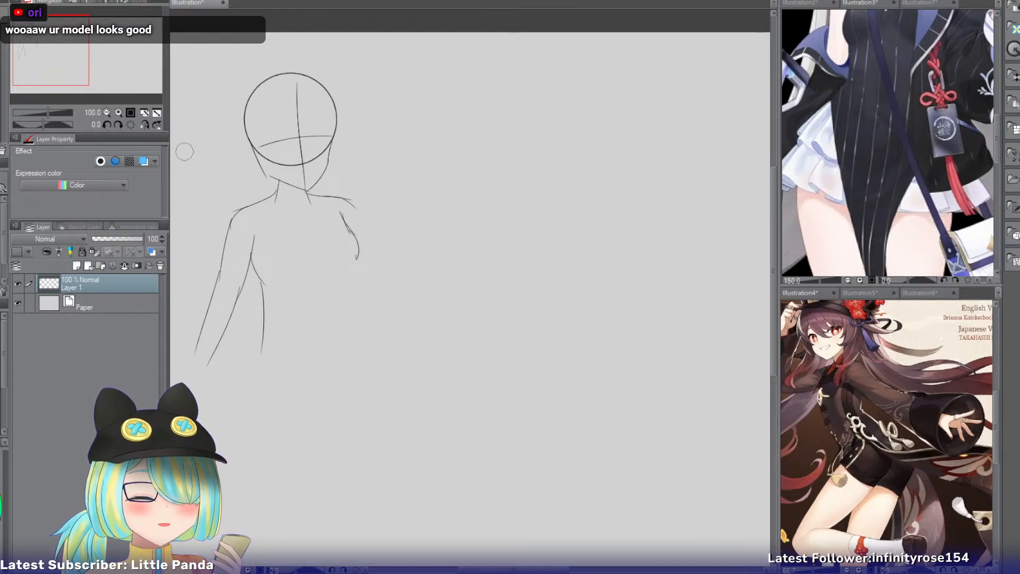
# Close the right chest contour with a short curve turning inward beneath the bust.
pyautogui.press('p')
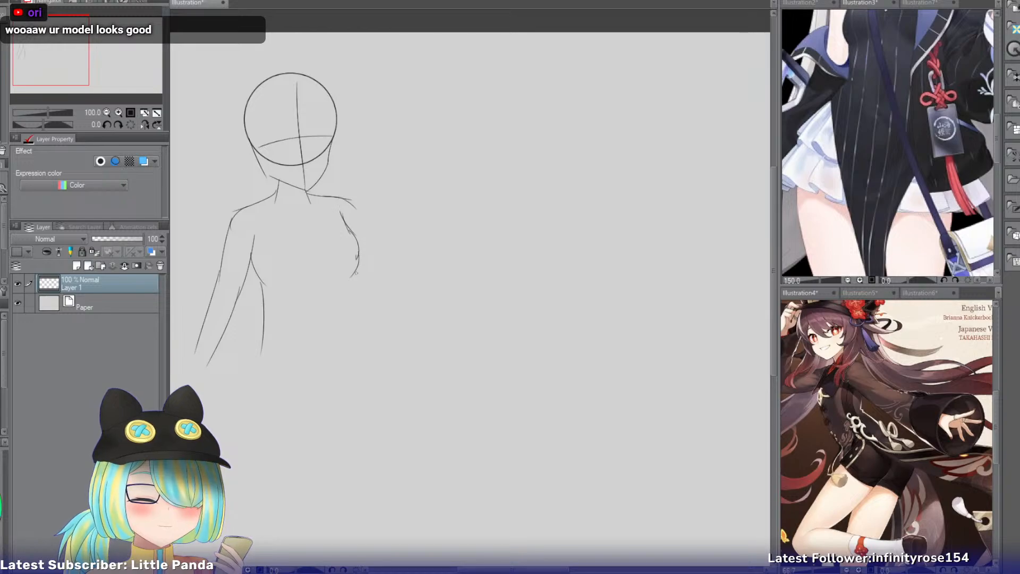
pyautogui.hotkey('ctrl', 'z')
pyautogui.moveTo(359, 248)
pyautogui.mouseDown()
pyautogui.moveTo(342, 282)
pyautogui.moveTo(357, 311)
pyautogui.mouseUp()
pyautogui.hotkey('ctrl', 'z')
# Draw the right torso side from under the bust, narrowing to the waist and flaring outward at the hip.
pyautogui.hotkey('ctrl', 'z')
pyautogui.moveTo(354, 270); pyautogui.dragTo(350, 322)
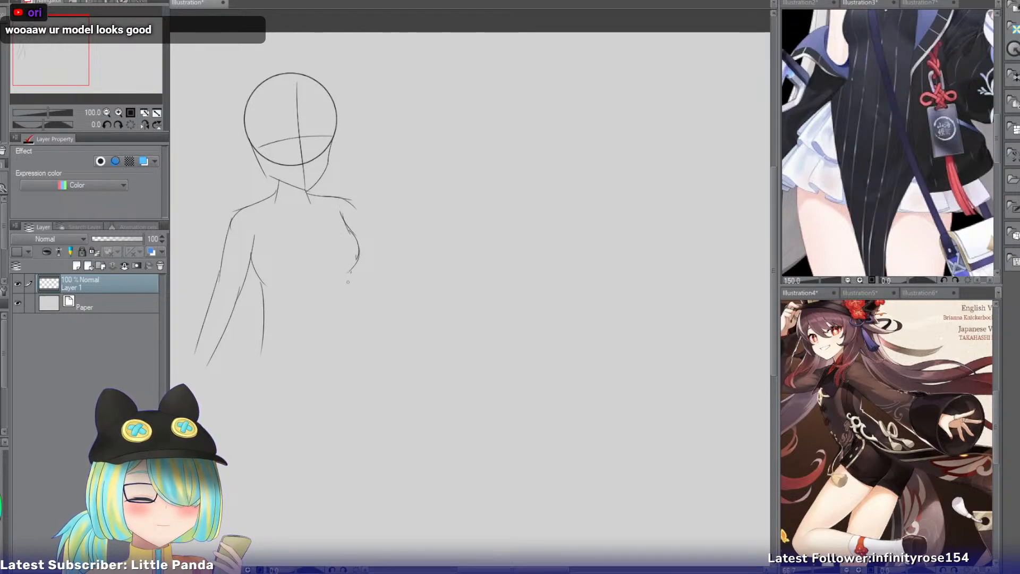
pyautogui.moveTo(349, 272); pyautogui.dragTo(345, 334)
pyautogui.hotkey('ctrl', 'z')
pyautogui.moveTo(350, 271); pyautogui.dragTo(346, 334)
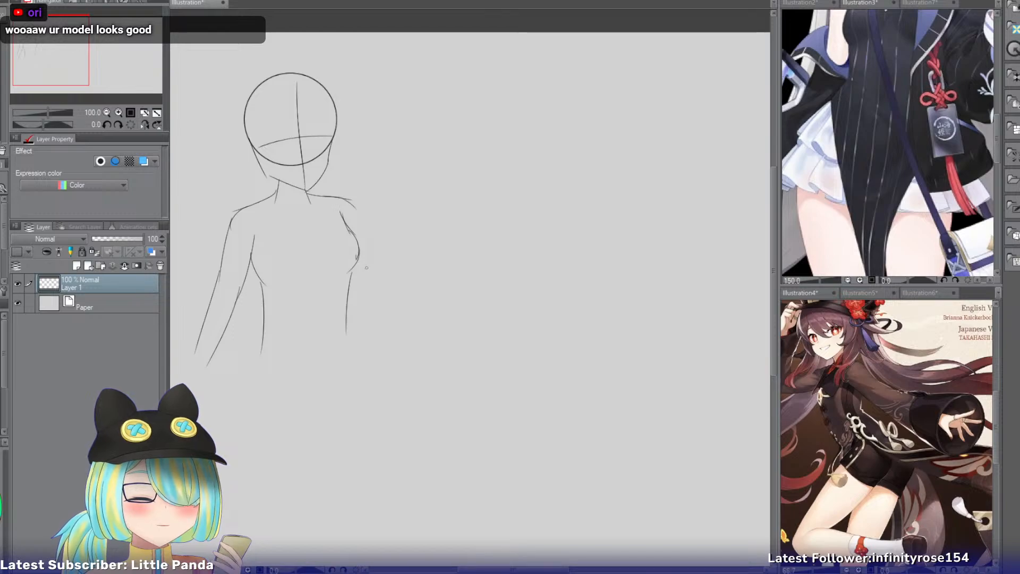
pyautogui.hotkey('ctrl', 'z')
pyautogui.moveTo(350, 270); pyautogui.dragTo(353, 335)
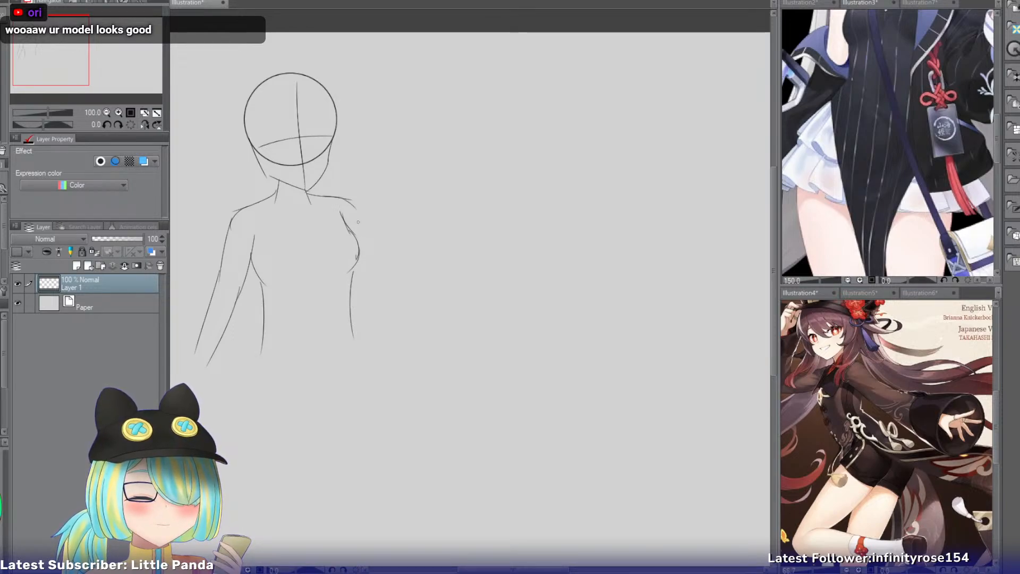
pyautogui.hotkey('ctrl', 'z')
pyautogui.moveTo(353, 268); pyautogui.dragTo(351, 356)
pyautogui.hotkey('ctrl', 'z')
pyautogui.moveTo(347, 308); pyautogui.dragTo(360, 353)
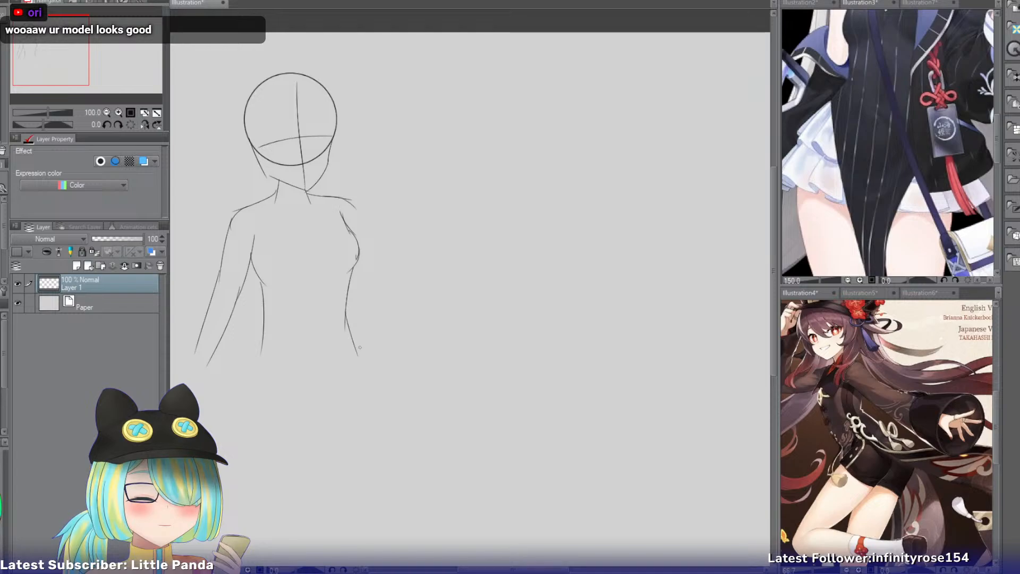
# Extend the body outline on both sides from the waist over the hips to the upper thighs.
pyautogui.moveTo(264, 316); pyautogui.dragTo(246, 368)
pyautogui.moveTo(264, 319); pyautogui.dragTo(241, 388)
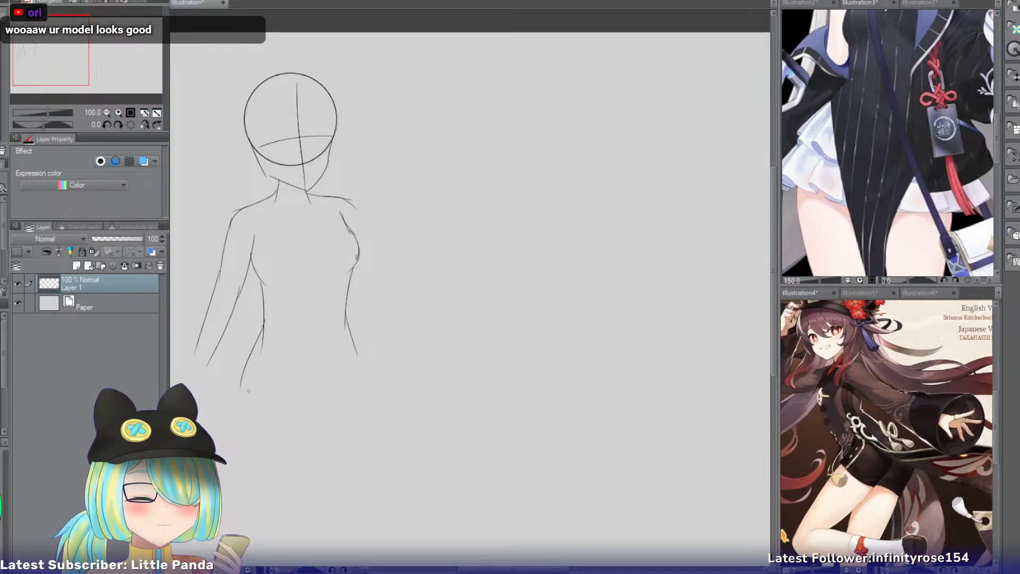
pyautogui.moveTo(351, 330); pyautogui.dragTo(362, 382)
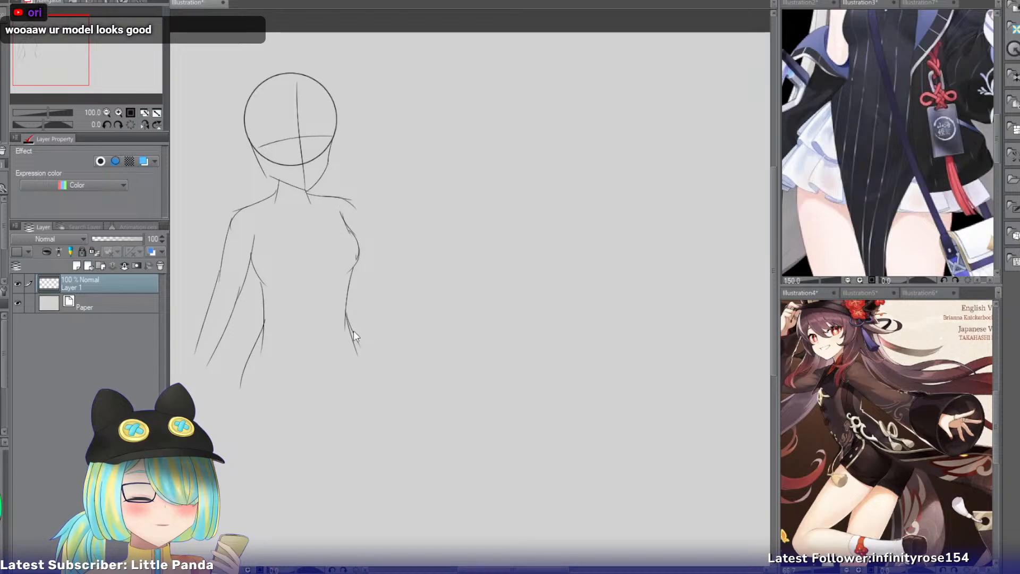
pyautogui.moveTo(353, 333); pyautogui.dragTo(363, 388)
# Add a curved guideline across the bust and a vertical centre line from the neck down to the crotch.
pyautogui.moveTo(58, 64); pyautogui.dragTo(61, 79)
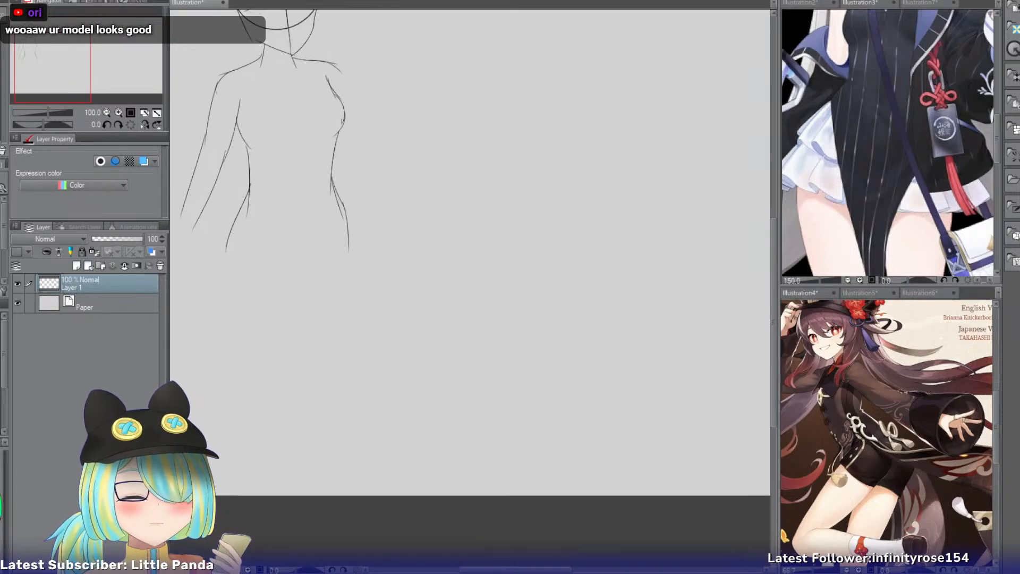
pyautogui.moveTo(255, 130); pyautogui.dragTo(347, 113)
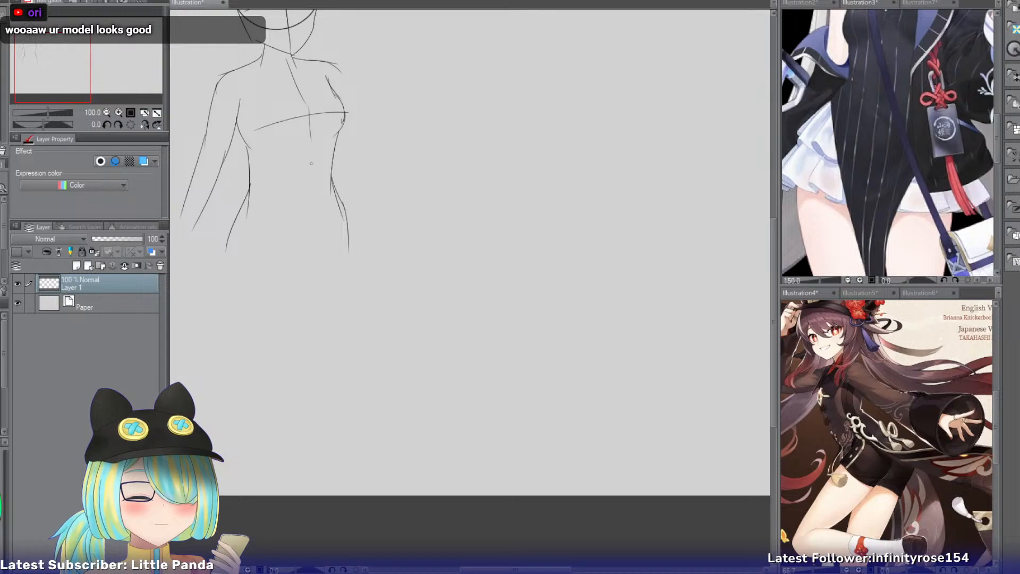
pyautogui.moveTo(299, 94)
pyautogui.mouseDown()
pyautogui.moveTo(309, 180)
pyautogui.moveTo(293, 199)
pyautogui.moveTo(293, 250)
pyautogui.mouseUp()
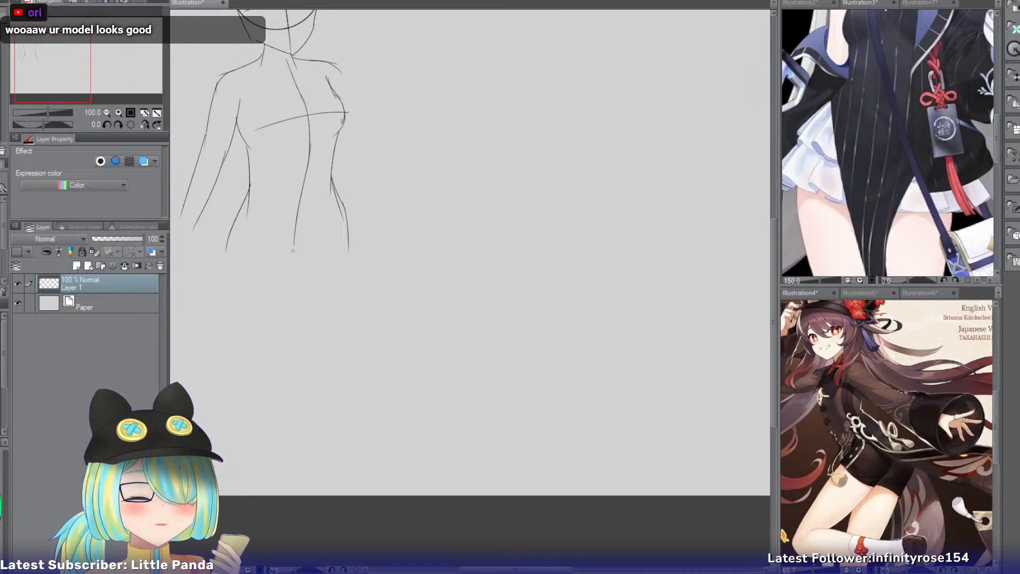
# Draw a curved leg crease from the right hip down toward the crotch.
pyautogui.moveTo(339, 203); pyautogui.dragTo(301, 251)
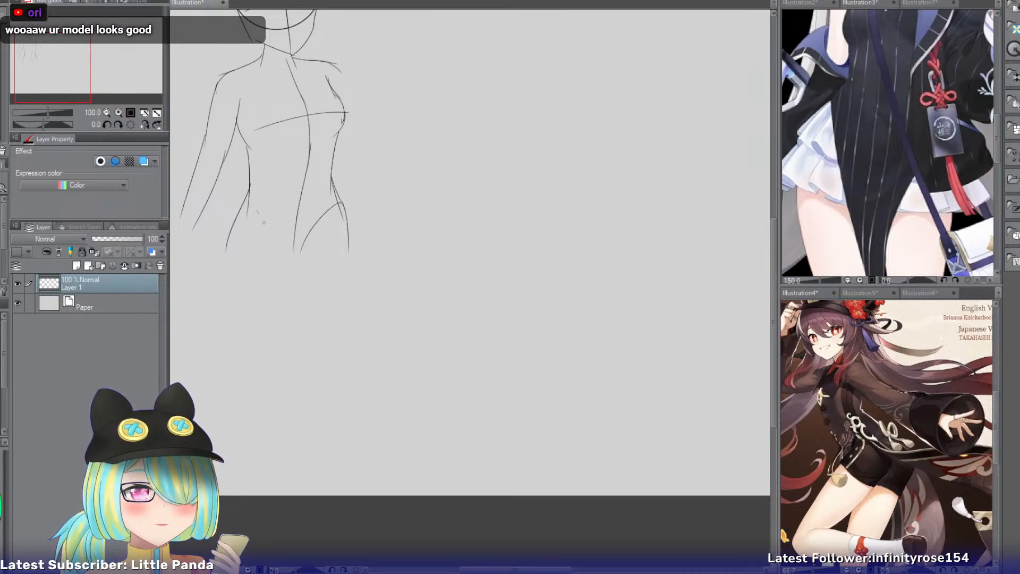
pyautogui.hotkey('ctrl', 'z')
pyautogui.moveTo(264, 222)
pyautogui.mouseDown()
pyautogui.moveTo(285, 255)
pyautogui.moveTo(296, 248)
pyautogui.mouseUp()
pyautogui.hotkey('ctrl', 'z')
pyautogui.hotkey('ctrl', 'z')
pyautogui.moveTo(338, 200); pyautogui.dragTo(310, 258)
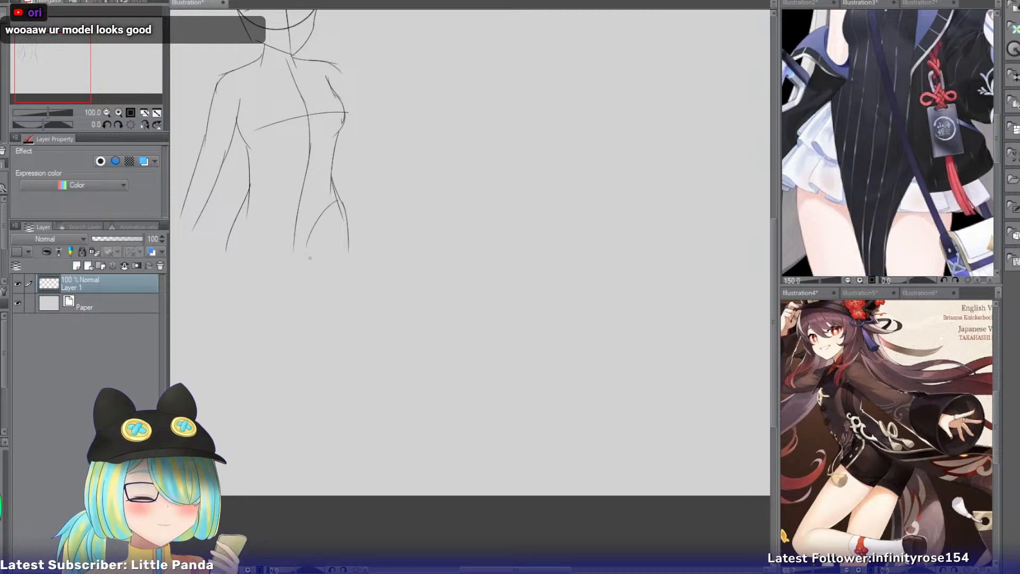
# Draw the left leg crease from the hip to the crotch and the left thigh's outer line down toward the knee.
pyautogui.moveTo(248, 211); pyautogui.dragTo(294, 248)
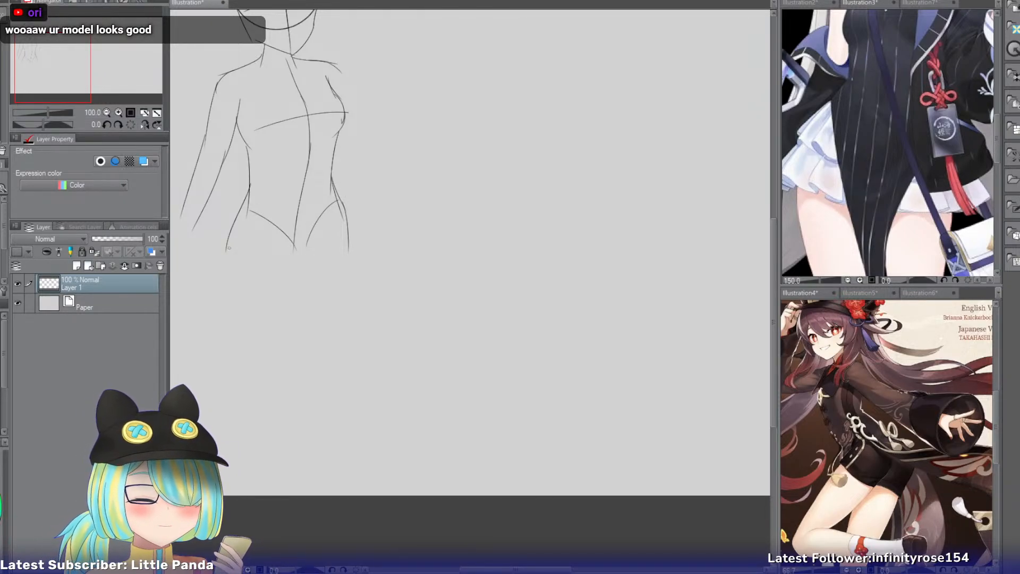
pyautogui.moveTo(229, 243); pyautogui.dragTo(224, 340)
pyautogui.hotkey('ctrl', 'z')
pyautogui.moveTo(227, 250); pyautogui.dragTo(234, 367)
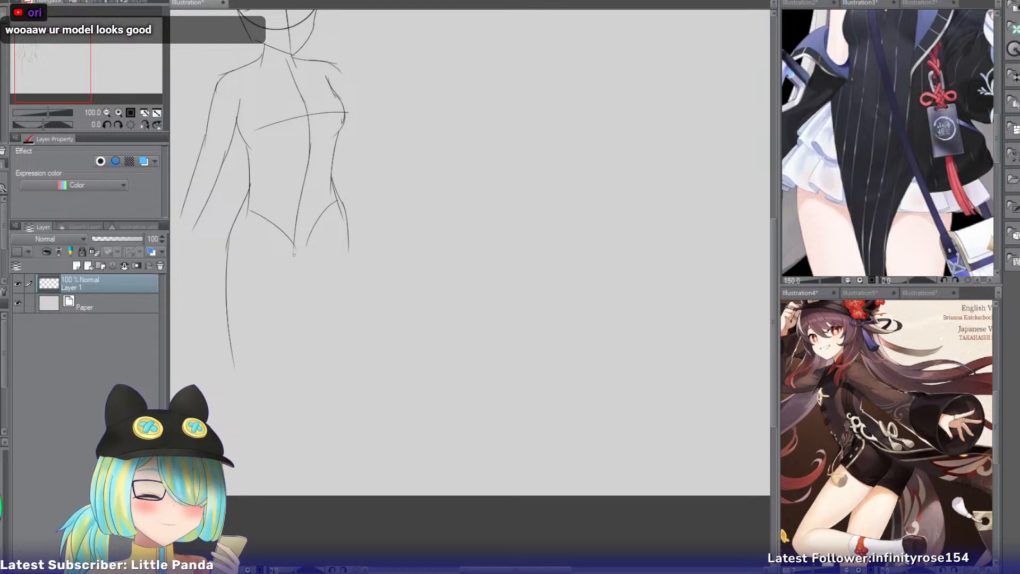
# Draw the inner thigh lines of both legs from the crotch down toward the knees.
pyautogui.moveTo(293, 254)
pyautogui.mouseDown()
pyautogui.moveTo(281, 399)
pyautogui.moveTo(277, 375)
pyautogui.mouseUp()
pyautogui.hotkey('ctrl', 'z')
pyautogui.moveTo(303, 254); pyautogui.dragTo(293, 371)
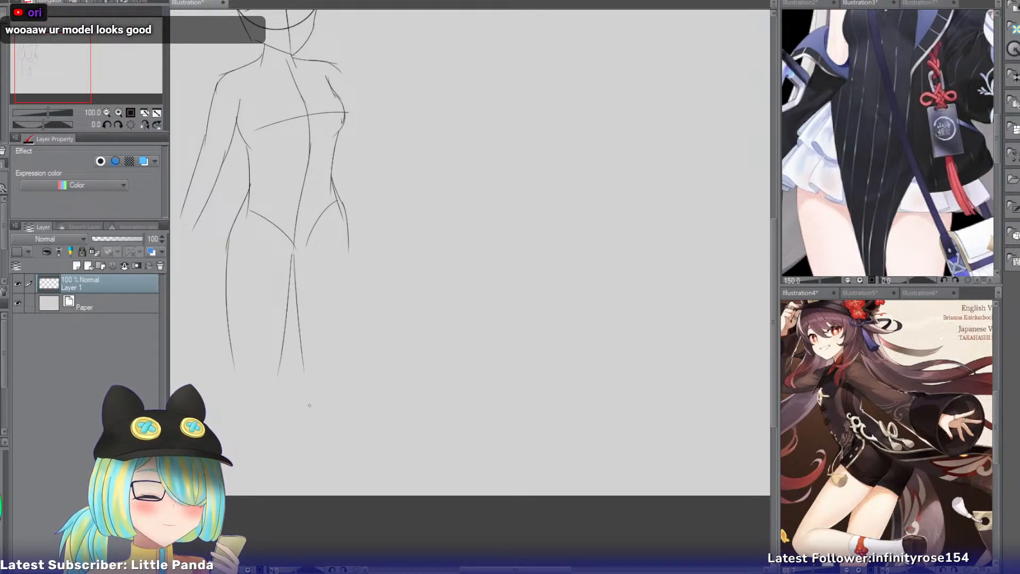
pyautogui.hotkey('ctrl', 'z')
pyautogui.moveTo(297, 254); pyautogui.dragTo(308, 369)
# Draw the right thigh's outer line from the hip down toward the knee.
pyautogui.moveTo(347, 230); pyautogui.dragTo(336, 363)
pyautogui.hotkey('ctrl', 'z')
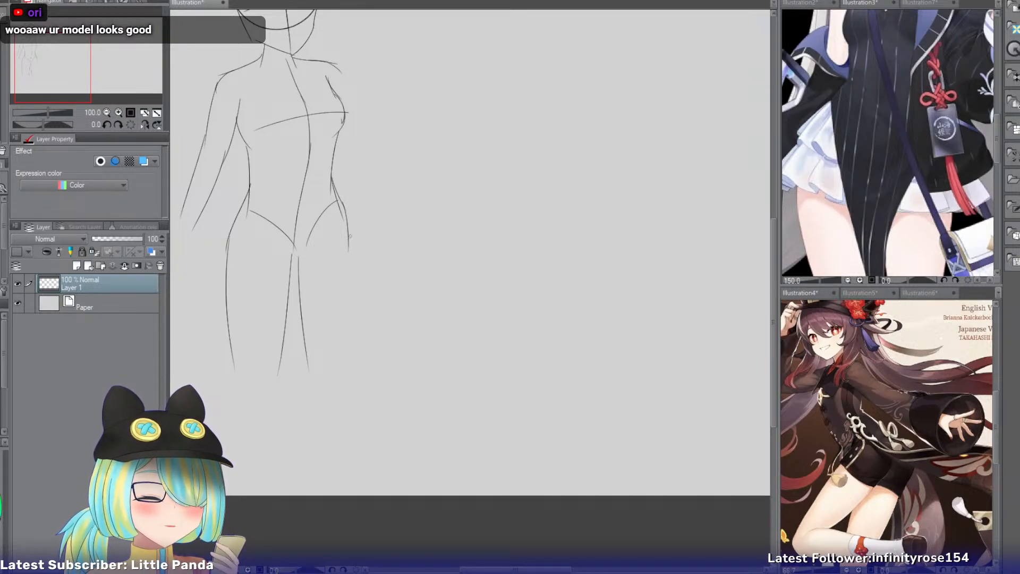
pyautogui.moveTo(349, 234); pyautogui.dragTo(340, 368)
# Redraw the right thigh's inner line starting closer to the centre of the crotch and erase the earlier line.
pyautogui.moveTo(291, 254); pyautogui.dragTo(305, 360)
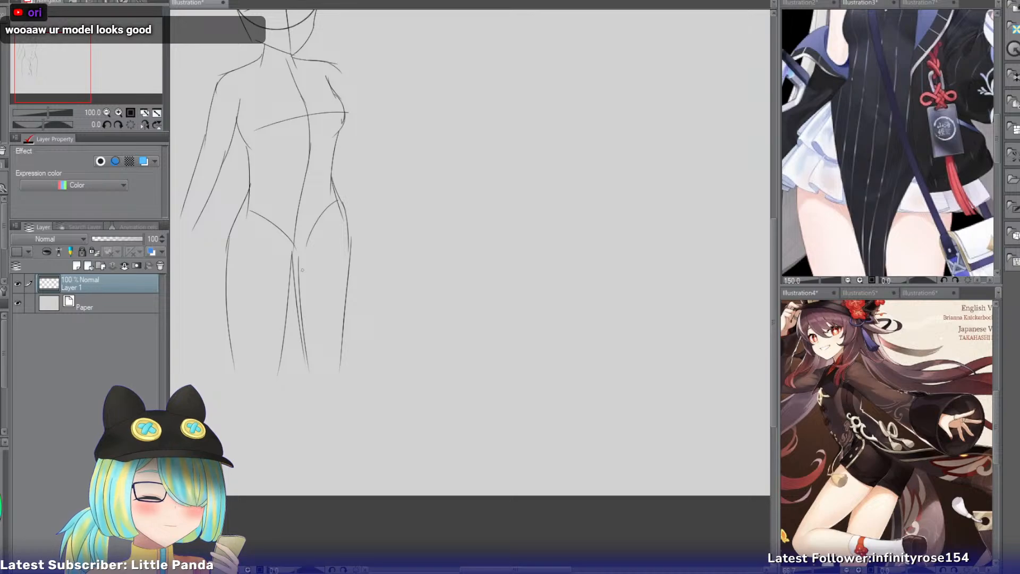
pyautogui.press('e')
pyautogui.moveTo(298, 260); pyautogui.dragTo(307, 339)
pyautogui.hotkey('ctrl', 'z')
pyautogui.moveTo(302, 263); pyautogui.dragTo(313, 367)
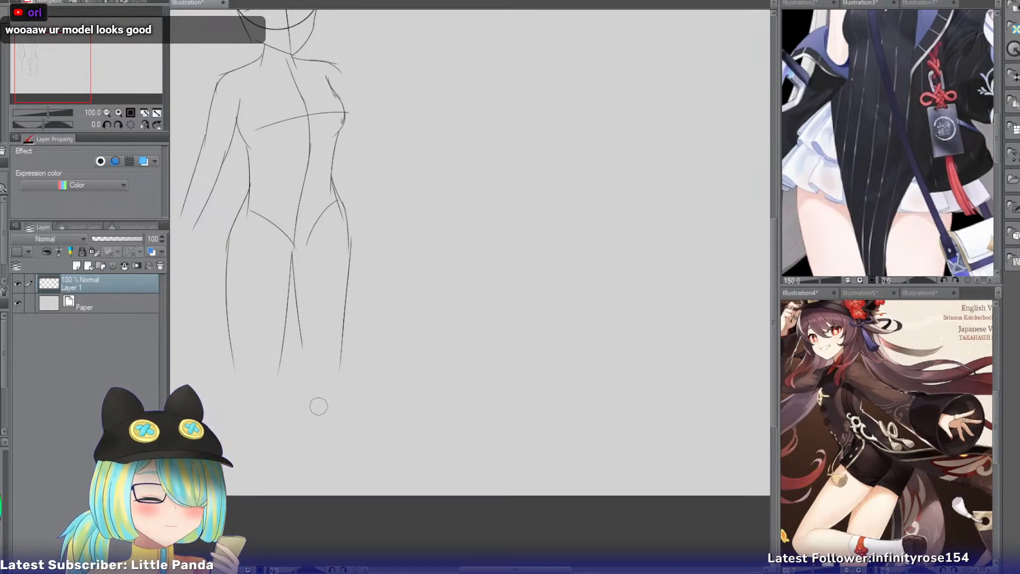
pyautogui.click(310, 334)
# Restate the right thigh's inner line with a longer pencil stroke down toward the knee.
pyautogui.press('p')
pyautogui.moveTo(295, 269); pyautogui.dragTo(305, 375)
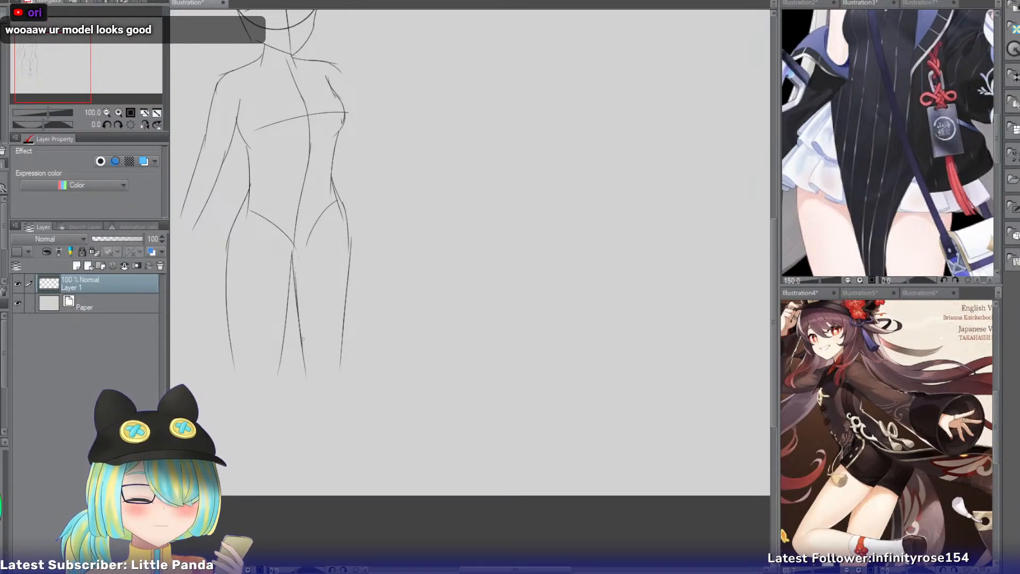
pyautogui.hotkey('ctrl', 'z')
pyautogui.moveTo(291, 263); pyautogui.dragTo(305, 373)
pyautogui.hotkey('ctrl', 'z')
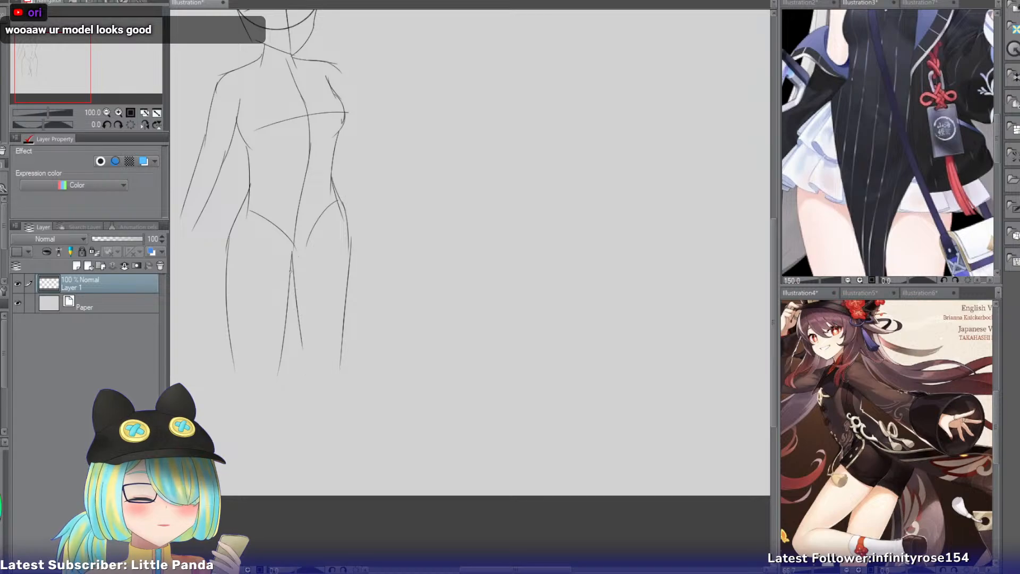
pyautogui.moveTo(291, 270); pyautogui.dragTo(305, 381)
# Erase the left thigh's inner line and redraw it slanting further away from the right leg.
pyautogui.press('e')
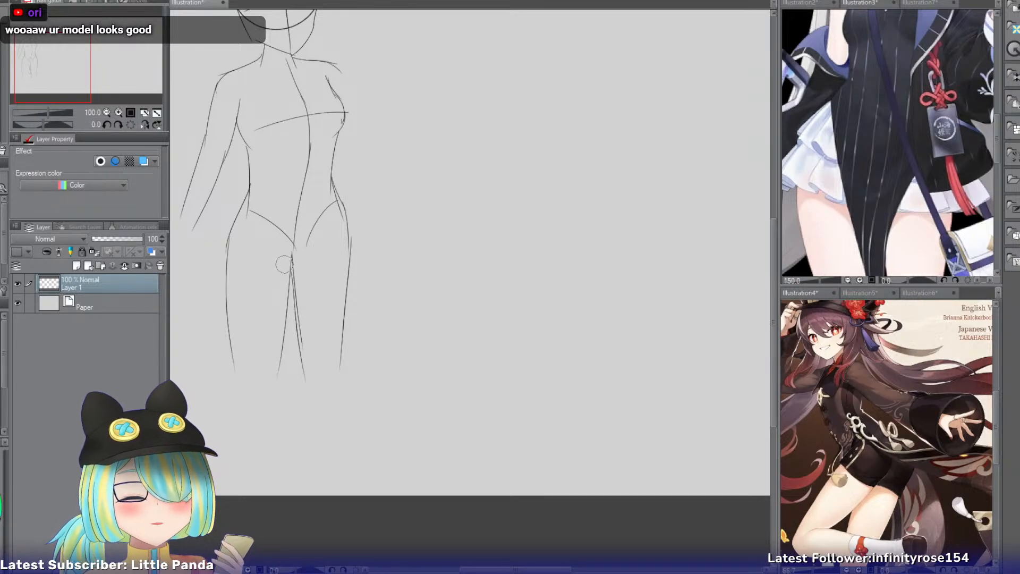
pyautogui.moveTo(286, 283); pyautogui.dragTo(279, 360)
pyautogui.press('p')
pyautogui.moveTo(285, 253); pyautogui.dragTo(277, 357)
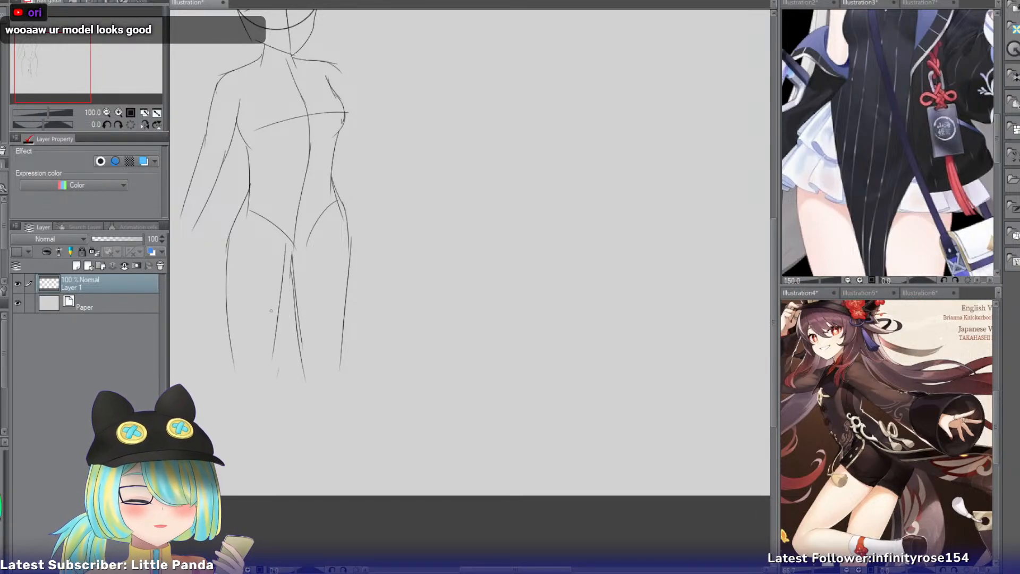
pyautogui.hotkey('ctrl', 'z')
pyautogui.moveTo(288, 245); pyautogui.dragTo(268, 365)
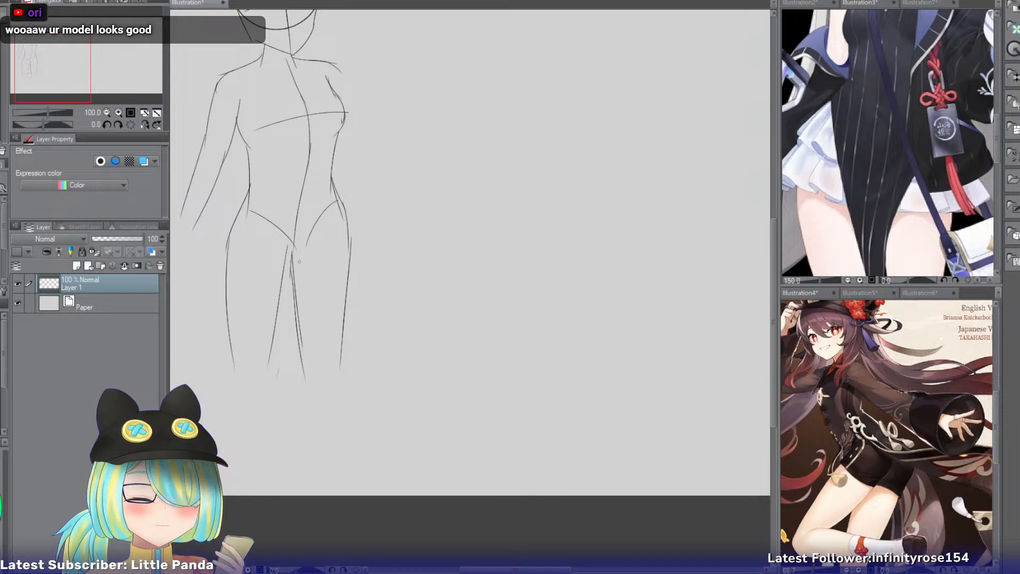
# Reinforce the inner lines of both thighs with extra strokes below the crotch.
pyautogui.moveTo(296, 284); pyautogui.dragTo(306, 367)
pyautogui.hotkey('ctrl', 'z')
pyautogui.moveTo(294, 266); pyautogui.dragTo(304, 368)
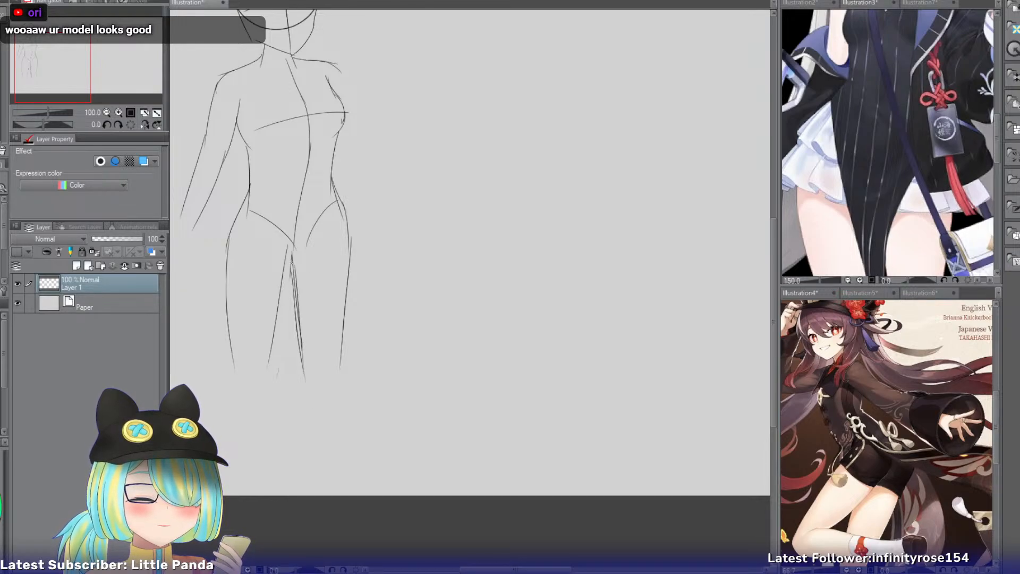
pyautogui.moveTo(289, 252); pyautogui.dragTo(274, 366)
pyautogui.hotkey('ctrl', 'z')
pyautogui.moveTo(291, 248)
pyautogui.mouseDown()
pyautogui.moveTo(254, 370)
pyautogui.moveTo(274, 323)
pyautogui.moveTo(270, 350)
pyautogui.mouseUp()
pyautogui.hotkey('ctrl', 'z')
pyautogui.hotkey('ctrl', 'z')
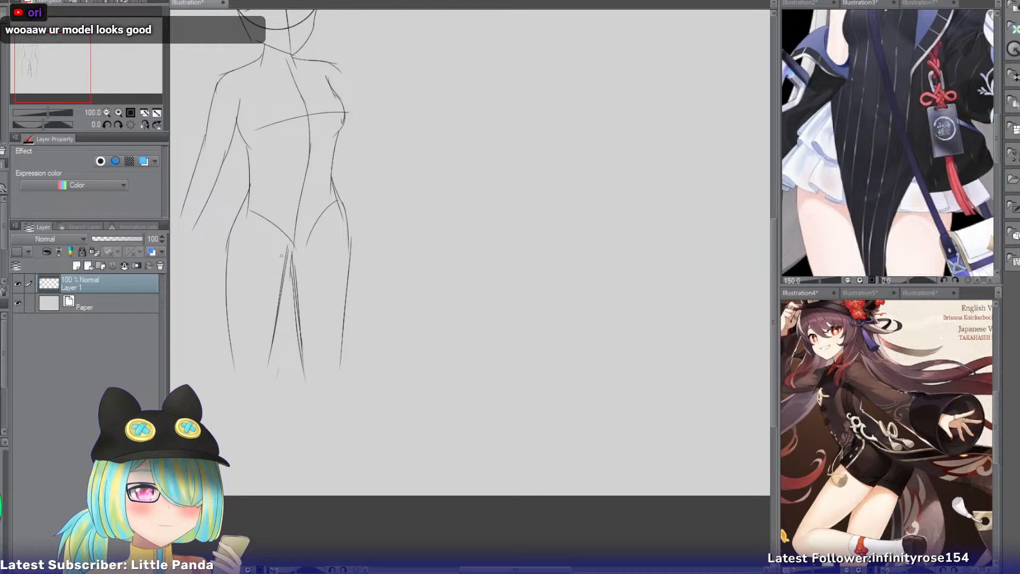
# Erase the stray strokes along the inner thighs and reinforce the right thigh's outer line.
pyautogui.press('e')
pyautogui.moveTo(277, 261); pyautogui.dragTo(267, 349)
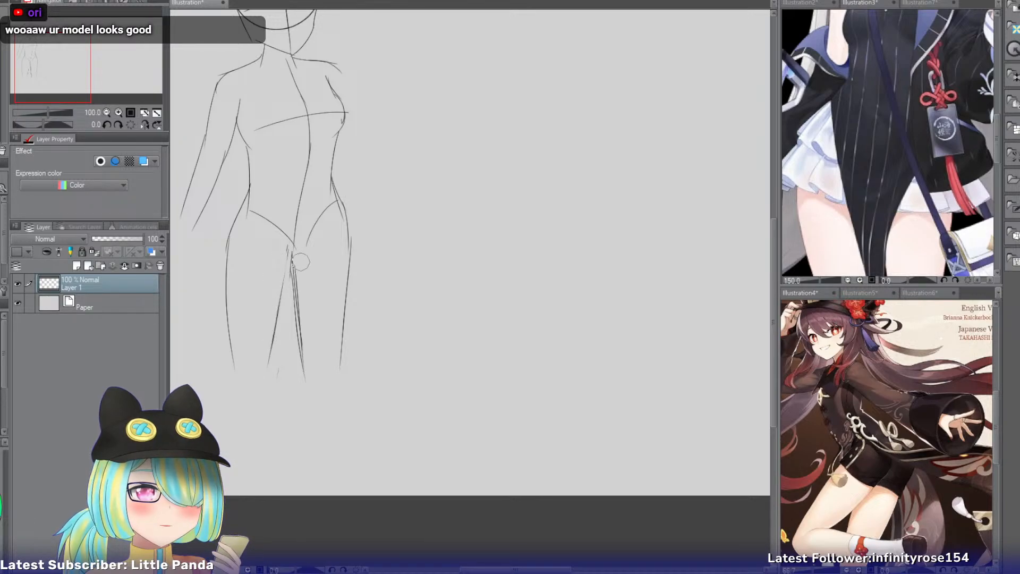
pyautogui.moveTo(287, 275); pyautogui.dragTo(294, 345)
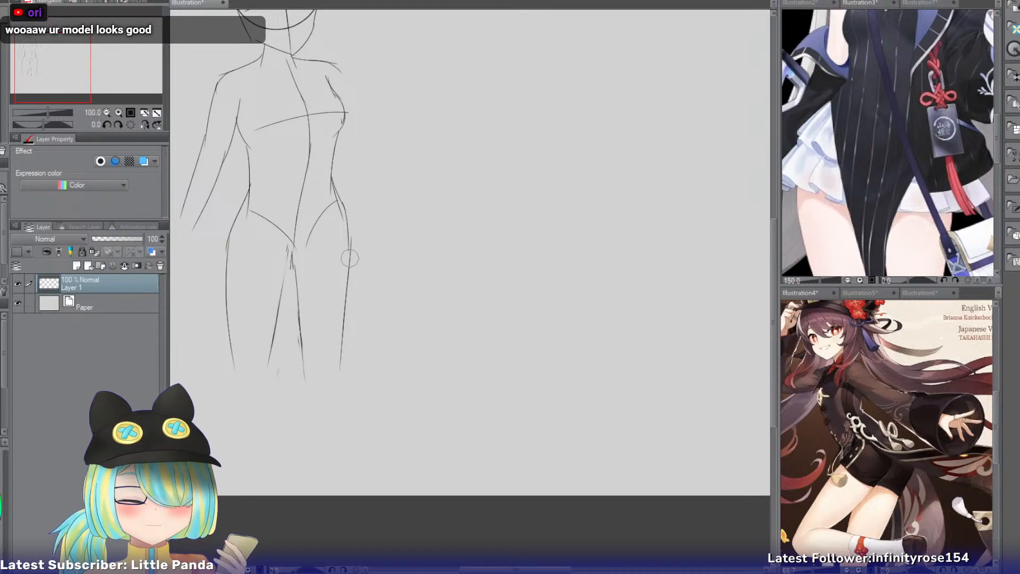
pyautogui.press('p')
pyautogui.moveTo(351, 237); pyautogui.dragTo(340, 338)
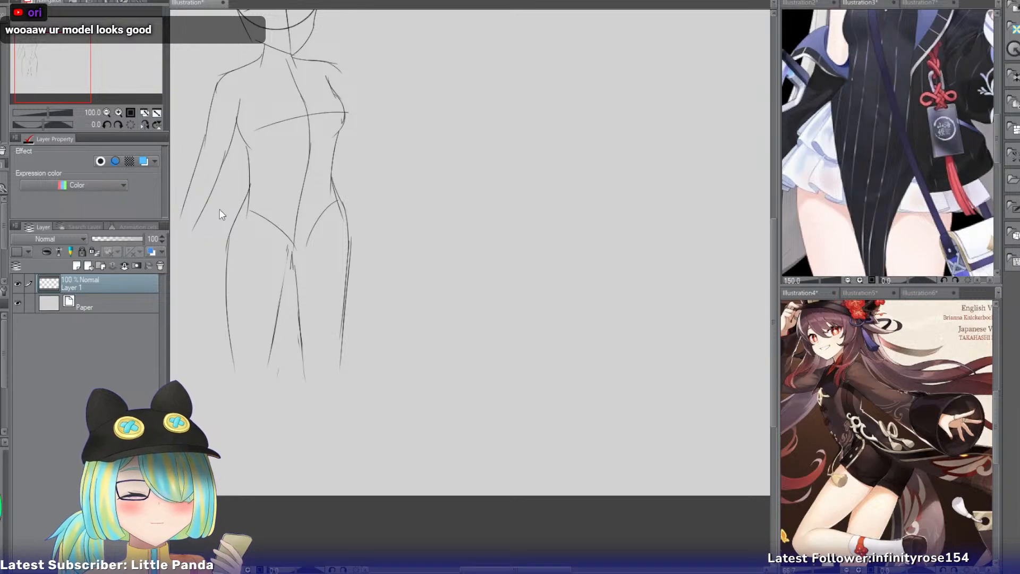
# Scale the whole body sketch down slightly to leave more room below the thighs.
pyautogui.hotkey('ctrl', 't')
pyautogui.moveTo(352, 383); pyautogui.dragTo(342, 360)
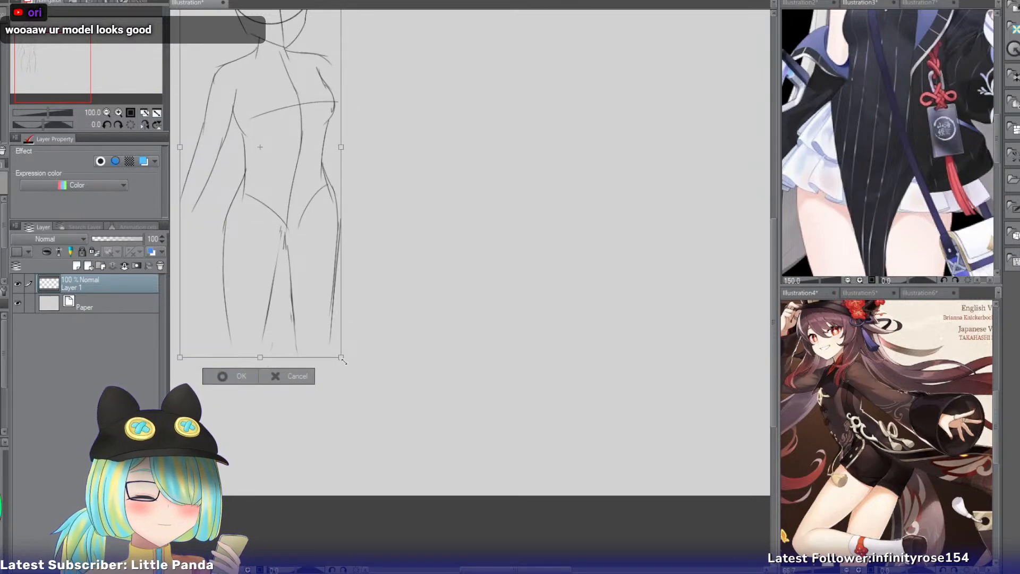
pyautogui.press('Return')
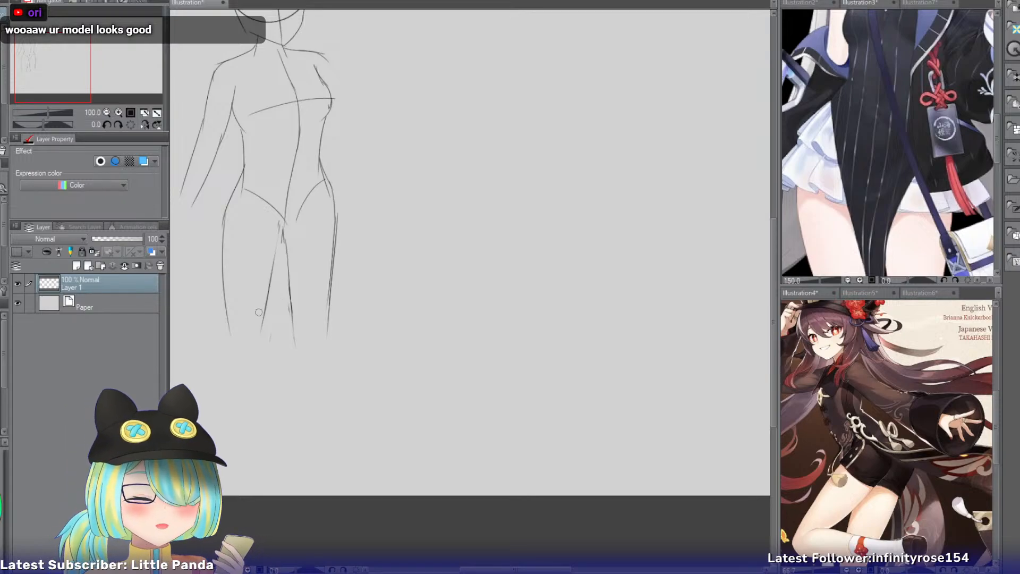
# Extend the left leg's inner line down past the knee.
pyautogui.moveTo(265, 309); pyautogui.dragTo(263, 351)
pyautogui.hotkey('ctrl', 'z')
pyautogui.moveTo(266, 310); pyautogui.dragTo(264, 354)
pyautogui.hotkey('ctrl', 'z')
pyautogui.hotkey('ctrl', 'z')
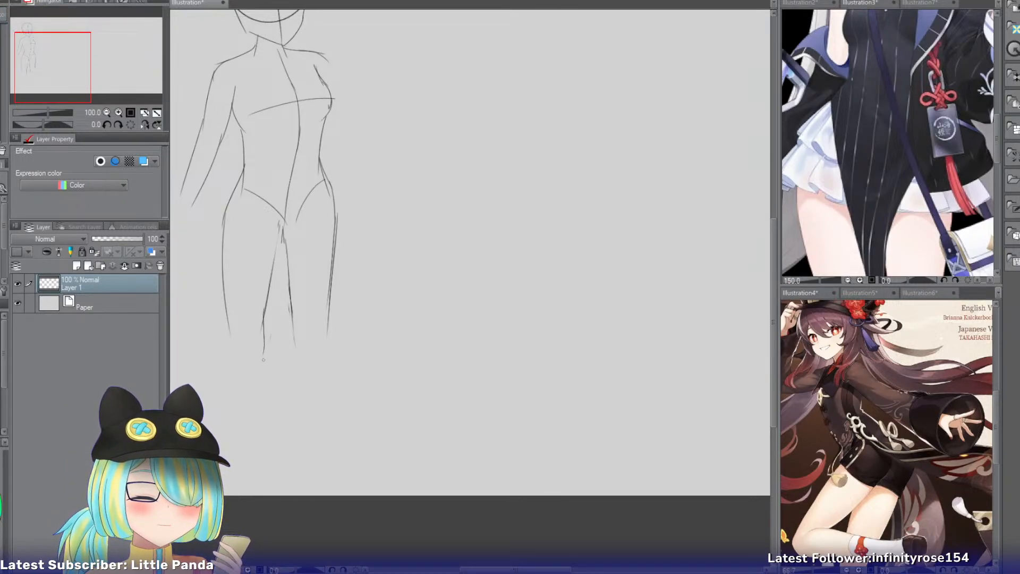
pyautogui.hotkey('ctrl', 'z')
pyautogui.moveTo(266, 302); pyautogui.dragTo(262, 351)
pyautogui.hotkey('ctrl', 'z')
pyautogui.moveTo(266, 307); pyautogui.dragTo(261, 353)
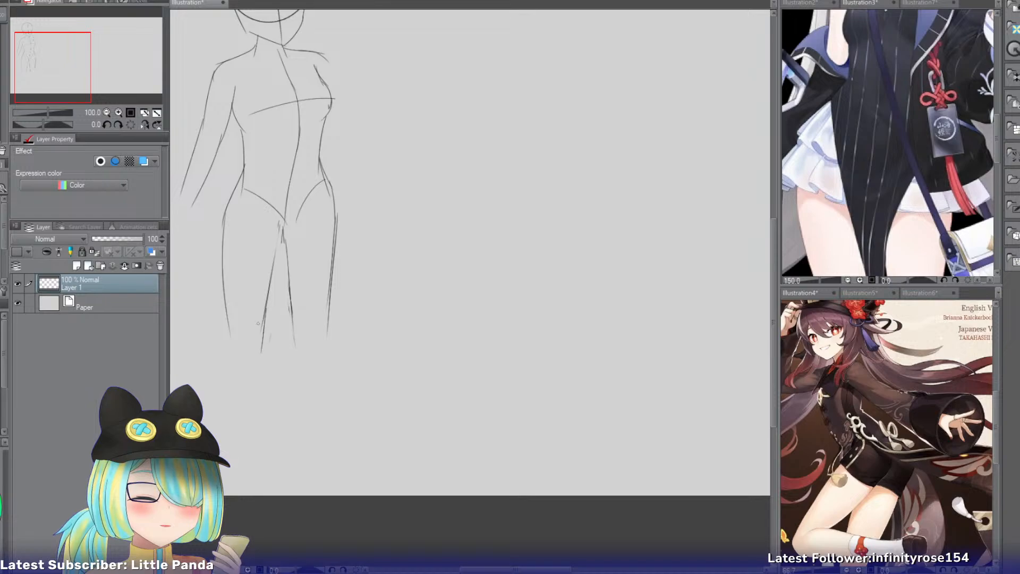
# Extend the left leg's outer line to the knee and darken the inner knee line.
pyautogui.moveTo(228, 313); pyautogui.dragTo(227, 365)
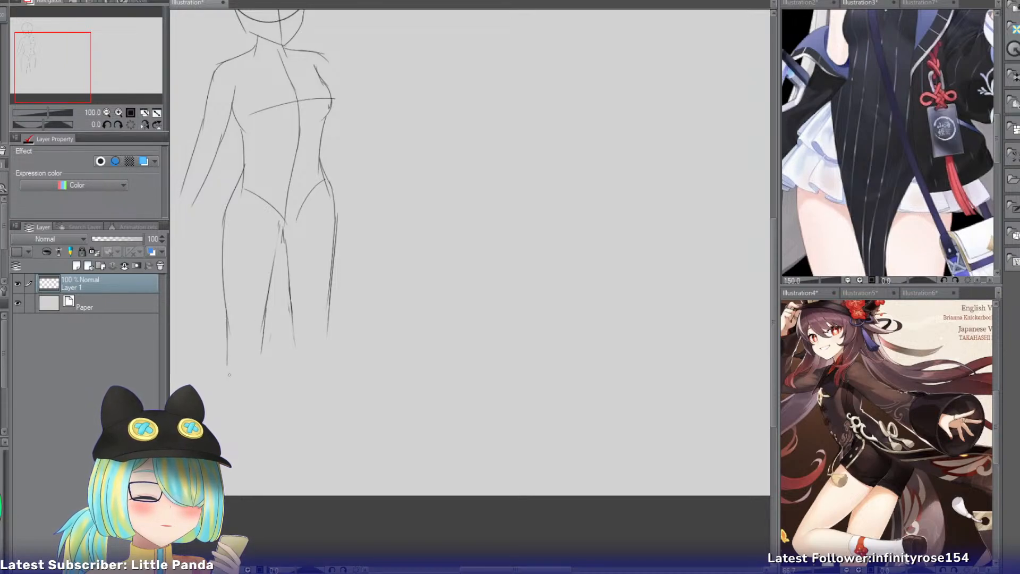
pyautogui.hotkey('ctrl', 'z')
pyautogui.hotkey('ctrl', 'z')
pyautogui.moveTo(228, 316); pyautogui.dragTo(233, 356)
pyautogui.hotkey('ctrl', 'z')
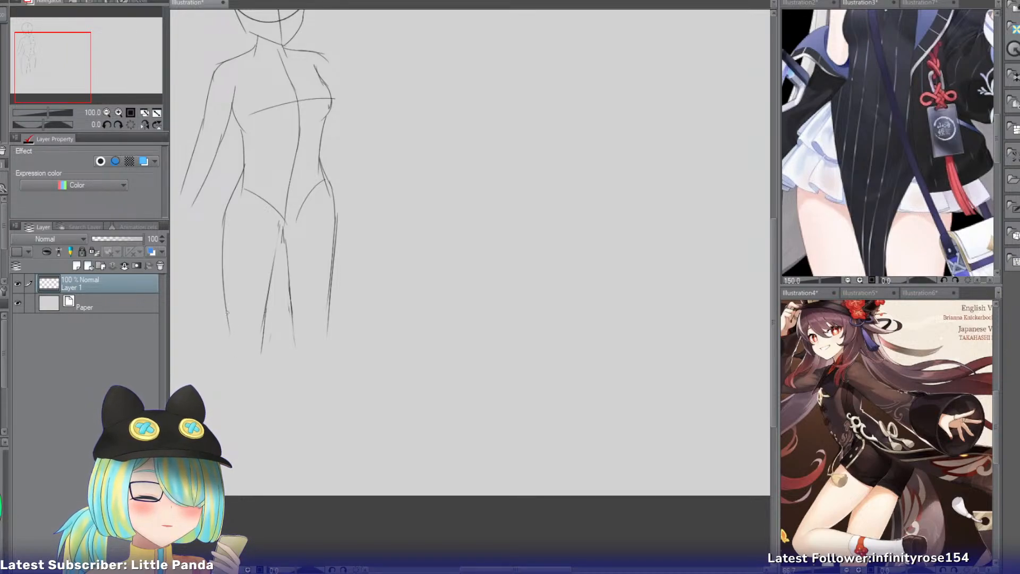
pyautogui.moveTo(228, 313); pyautogui.dragTo(230, 349)
pyautogui.moveTo(265, 308); pyautogui.dragTo(262, 355)
pyautogui.hotkey('ctrl', 'z')
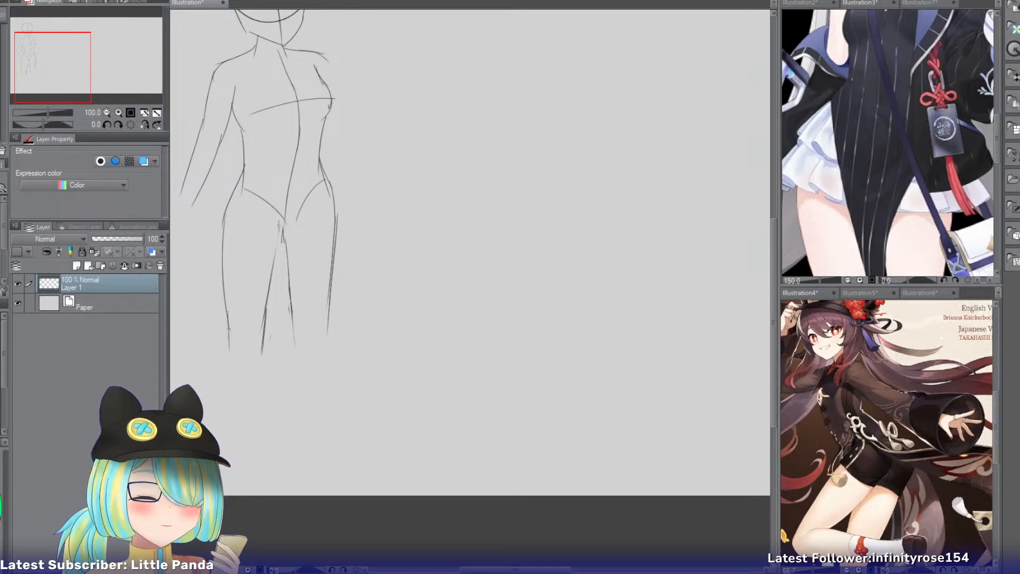
# Draw the outer and inner lines of the left lower leg from the knee down to the ankle.
pyautogui.moveTo(229, 329); pyautogui.dragTo(230, 427)
pyautogui.hotkey('ctrl', 'z')
pyautogui.hotkey('ctrl', 'z')
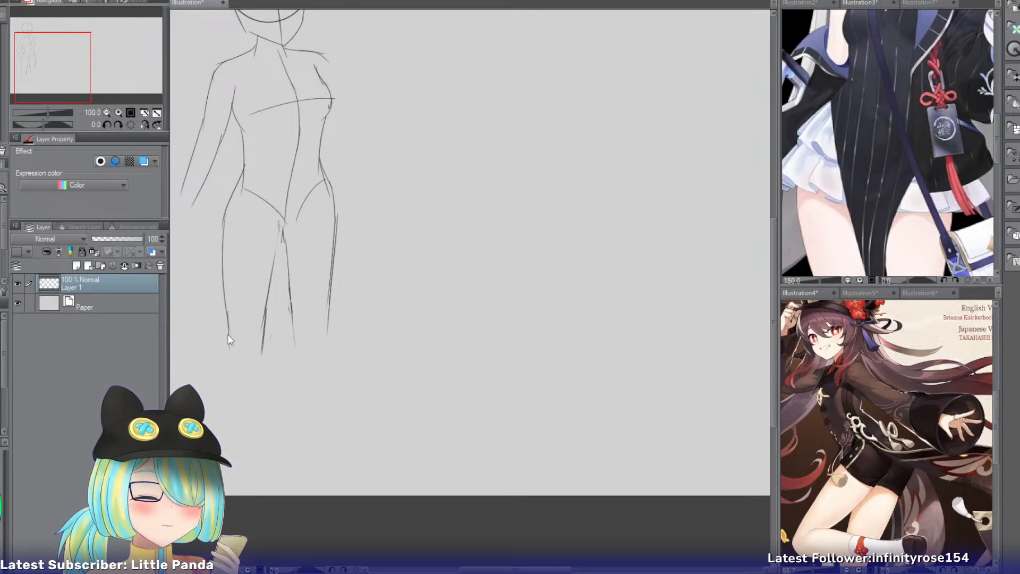
pyautogui.moveTo(229, 332); pyautogui.dragTo(233, 442)
pyautogui.hotkey('ctrl', 'z')
pyautogui.moveTo(262, 326); pyautogui.dragTo(256, 462)
pyautogui.moveTo(234, 422); pyautogui.dragTo(234, 461)
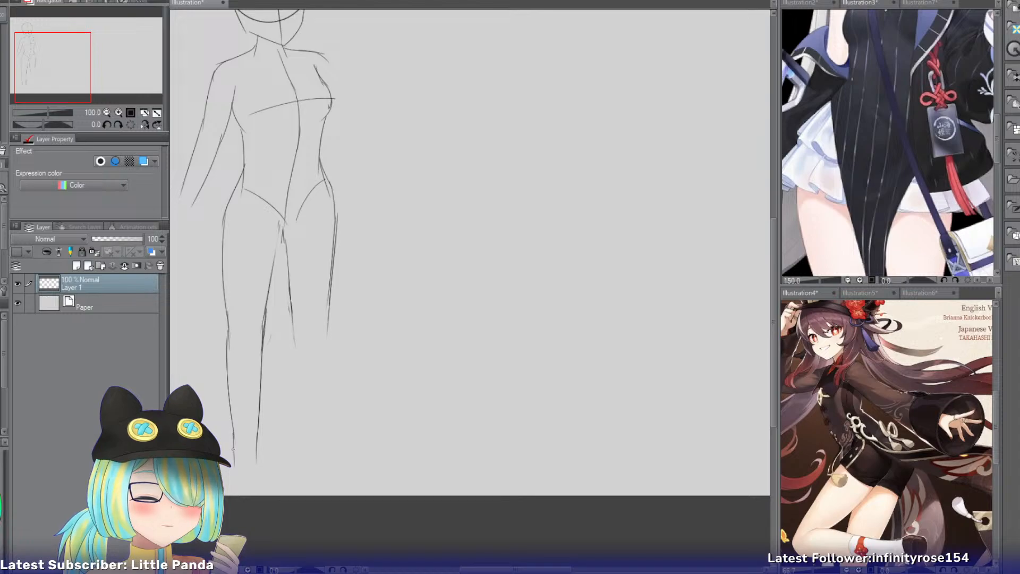
# Shrink the body sketch a little further so the lower legs fit on the canvas.
pyautogui.hotkey('ctrl', 't')
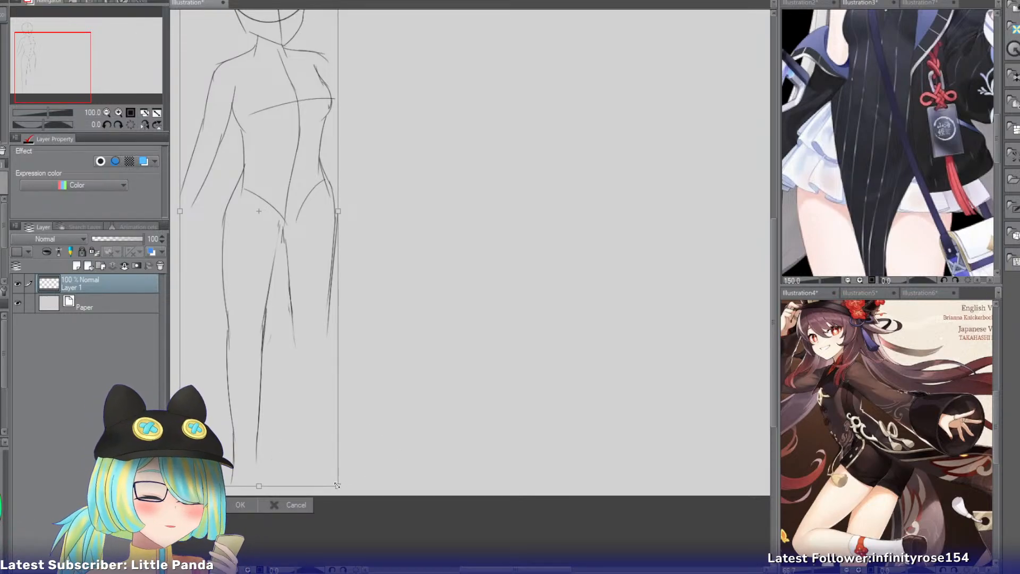
pyautogui.moveTo(336, 485); pyautogui.dragTo(325, 463)
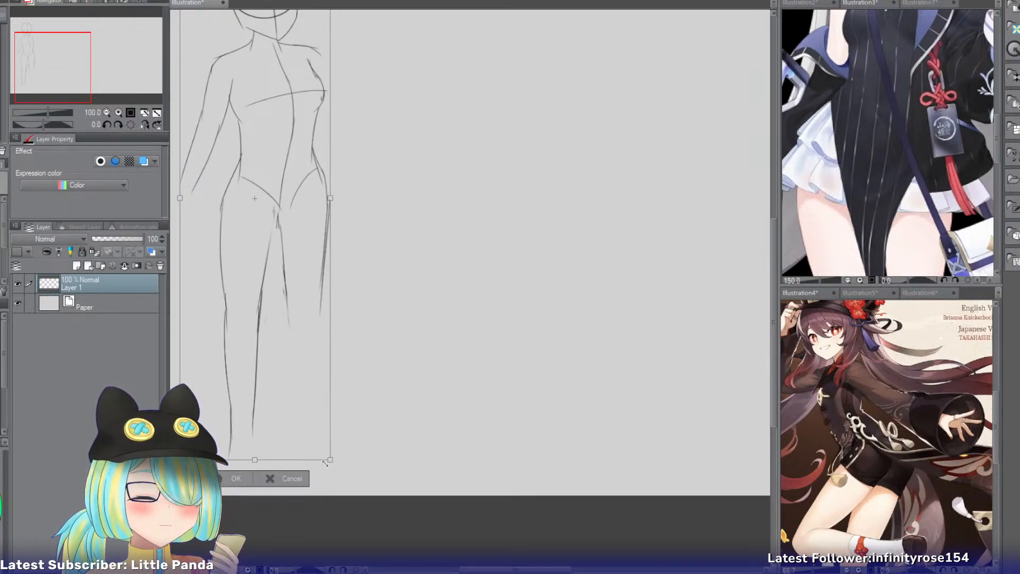
pyautogui.press('Return')
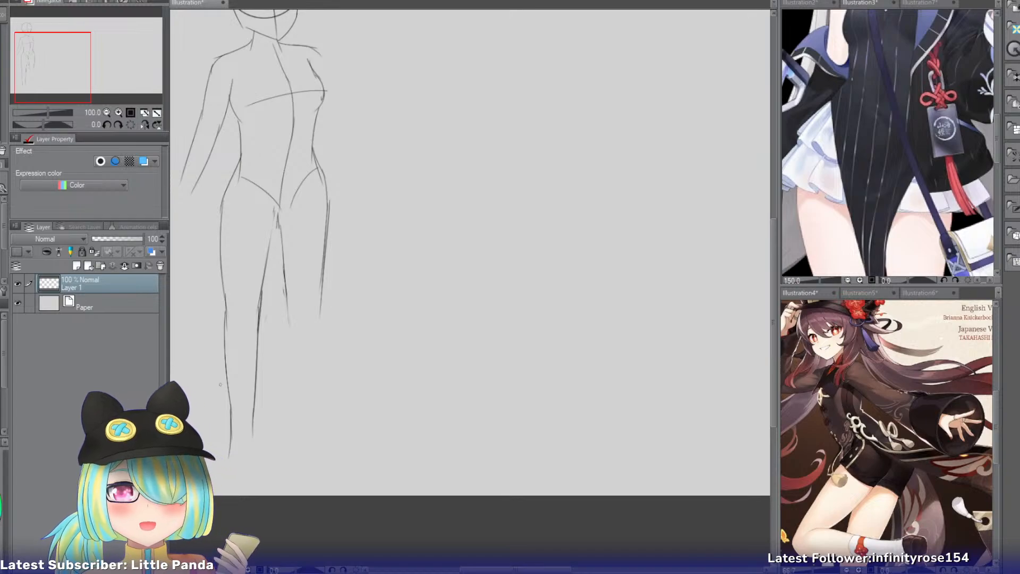
# Draw the upper and lower edges of the right upper arm stretching outward from the shoulder.
pyautogui.moveTo(72, 73); pyautogui.dragTo(97, 61)
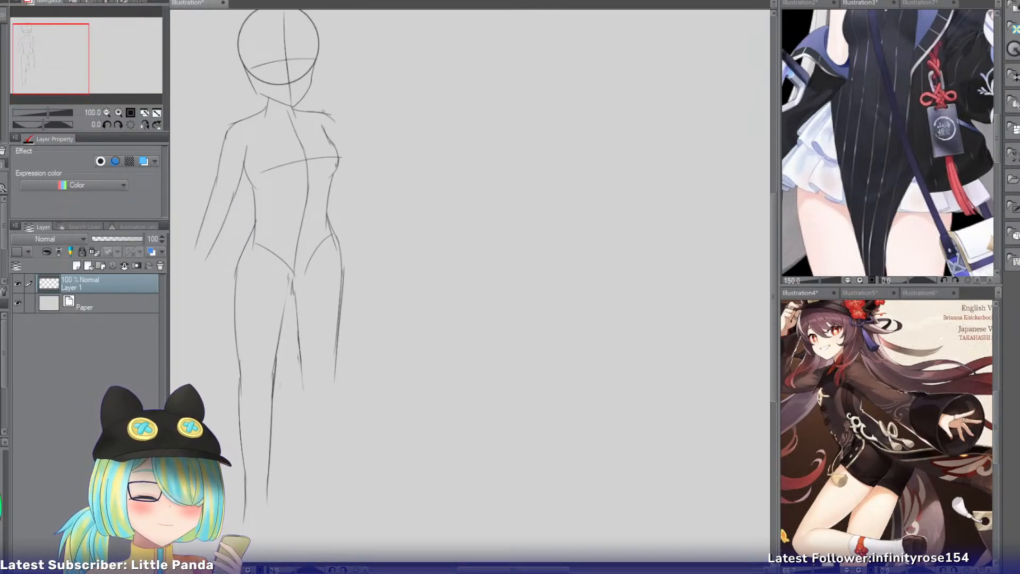
pyautogui.moveTo(324, 112); pyautogui.dragTo(431, 155)
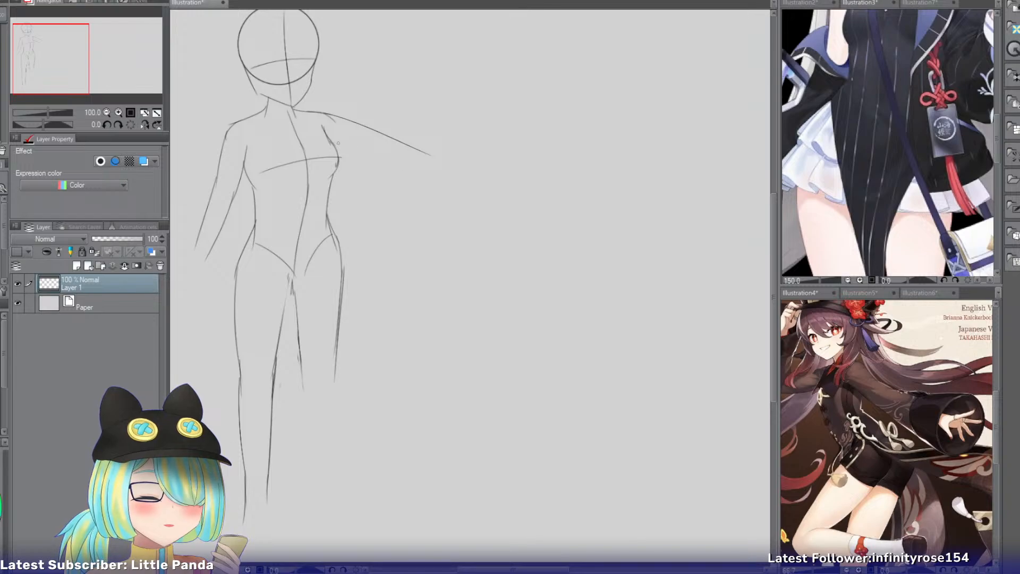
pyautogui.moveTo(338, 142); pyautogui.dragTo(401, 168)
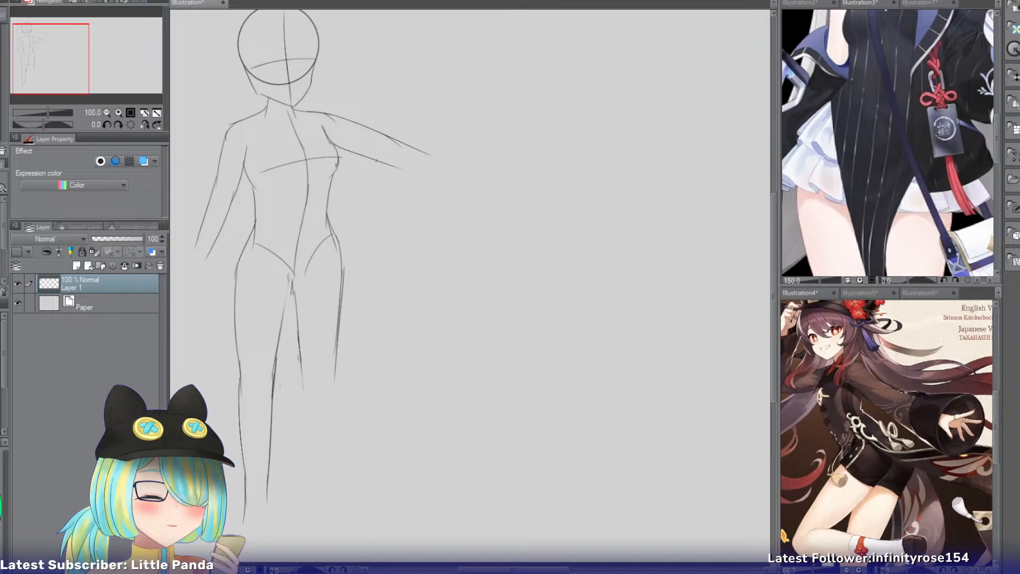
# Draw the right forearm's upper and lower edges from the elbow outward, tapering toward the wrist.
pyautogui.moveTo(376, 160)
pyautogui.mouseDown()
pyautogui.moveTo(419, 154)
pyautogui.moveTo(444, 176)
pyautogui.mouseUp()
pyautogui.press('e')
pyautogui.press('p')
pyautogui.hotkey('ctrl', 'z')
pyautogui.moveTo(392, 139); pyautogui.dragTo(460, 179)
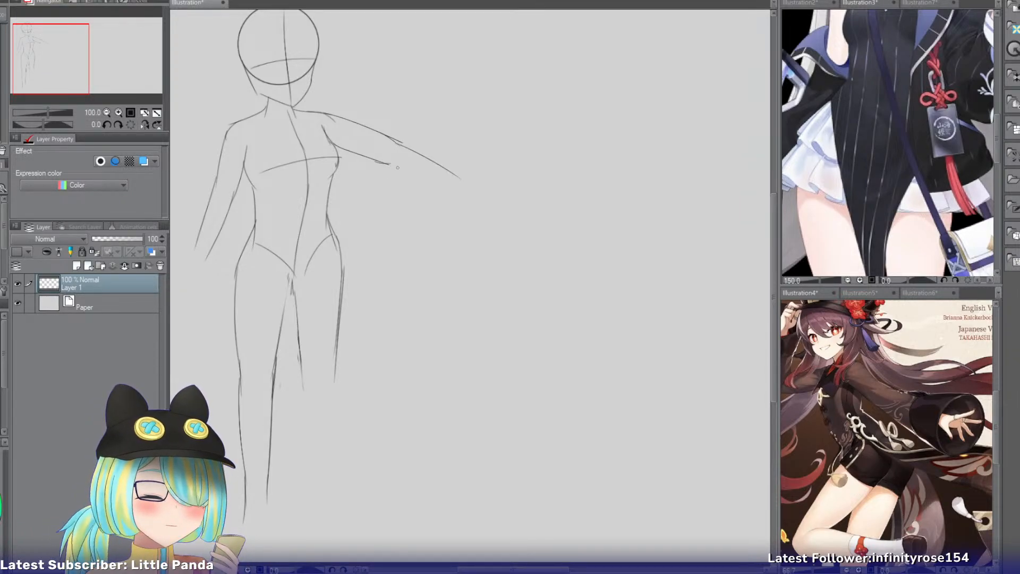
pyautogui.moveTo(381, 165); pyautogui.dragTo(440, 188)
pyautogui.hotkey('ctrl', 'z')
pyautogui.moveTo(384, 163); pyautogui.dragTo(445, 179)
pyautogui.hotkey('ctrl', 'z')
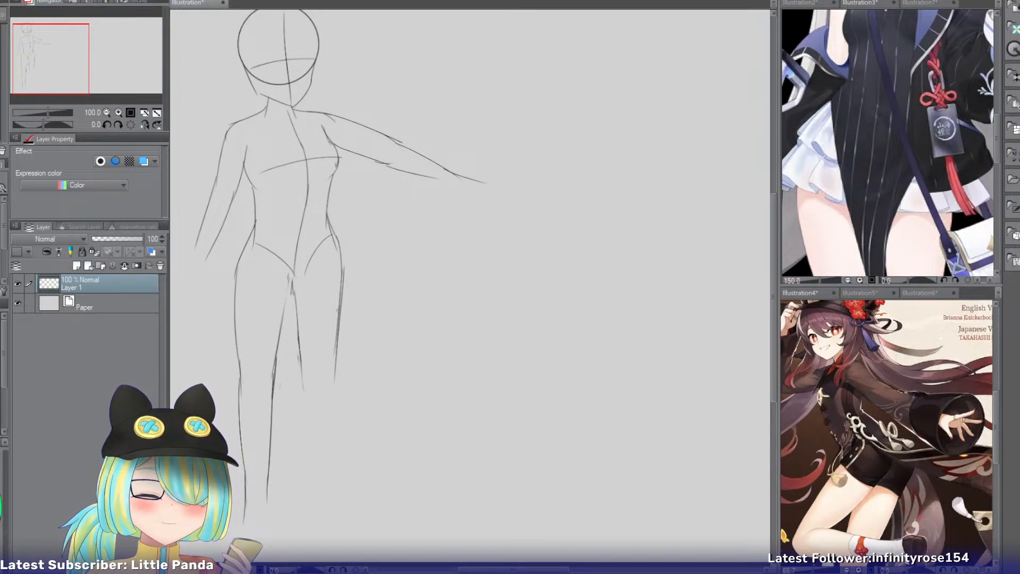
# Redraw the right thigh's outer and inner lines at a more outward angle, replacing the old strokes.
pyautogui.moveTo(338, 243); pyautogui.dragTo(347, 386)
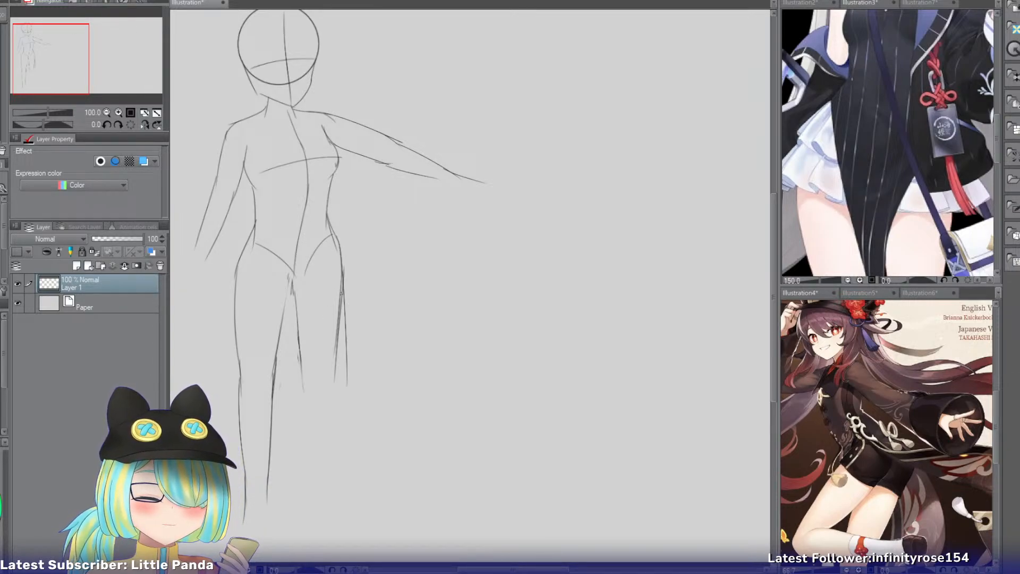
pyautogui.moveTo(294, 289); pyautogui.dragTo(310, 391)
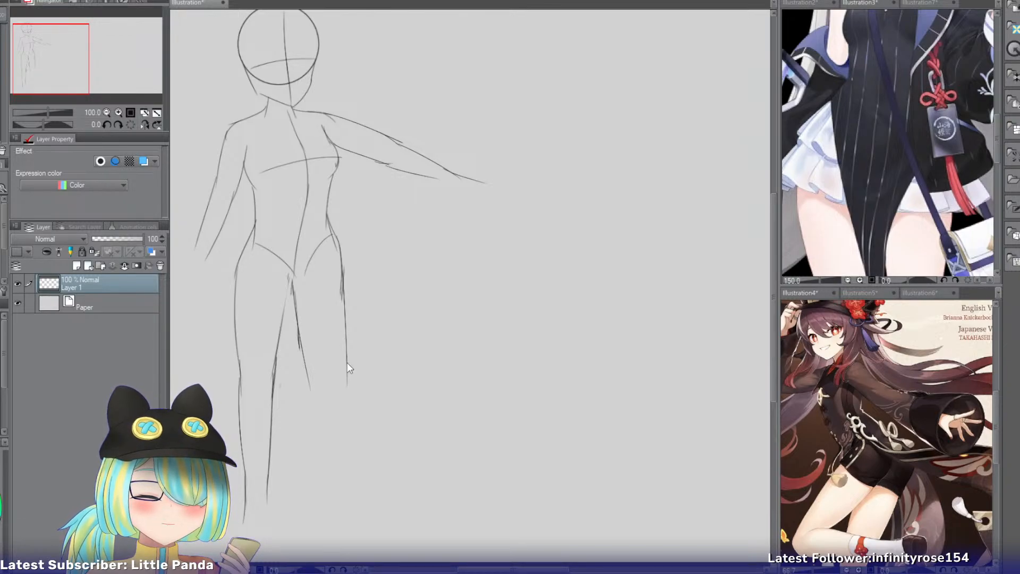
# Draw the right lower leg's inner and outer lines from the knee down to the ankle.
pyautogui.moveTo(308, 386); pyautogui.dragTo(320, 483)
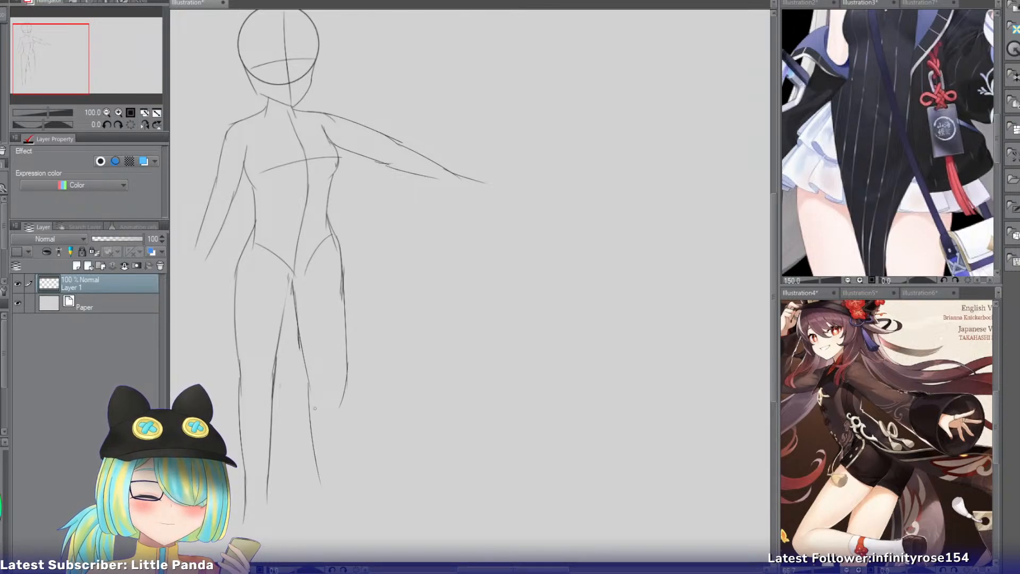
pyautogui.moveTo(346, 389); pyautogui.dragTo(364, 493)
pyautogui.hotkey('ctrl', 'z')
pyautogui.moveTo(347, 387); pyautogui.dragTo(353, 503)
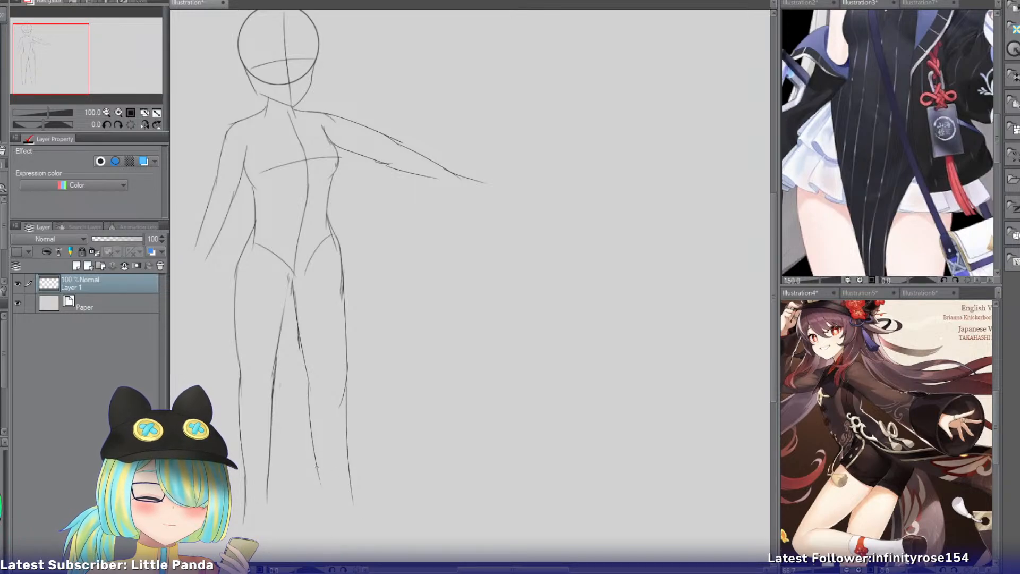
pyautogui.hotkey('ctrl', 'z')
# Extend the right leg's two ankle lines outward to form the sides of the foot.
pyautogui.moveTo(322, 489); pyautogui.dragTo(335, 551)
pyautogui.hotkey('ctrl', 'z')
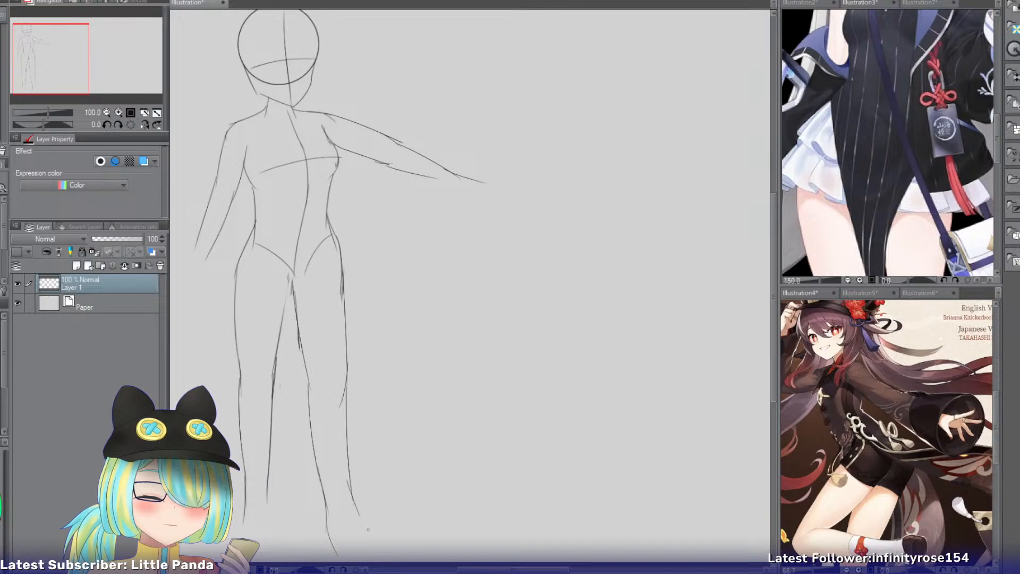
pyautogui.hotkey('ctrl', 'z')
pyautogui.moveTo(350, 477); pyautogui.dragTo(361, 524)
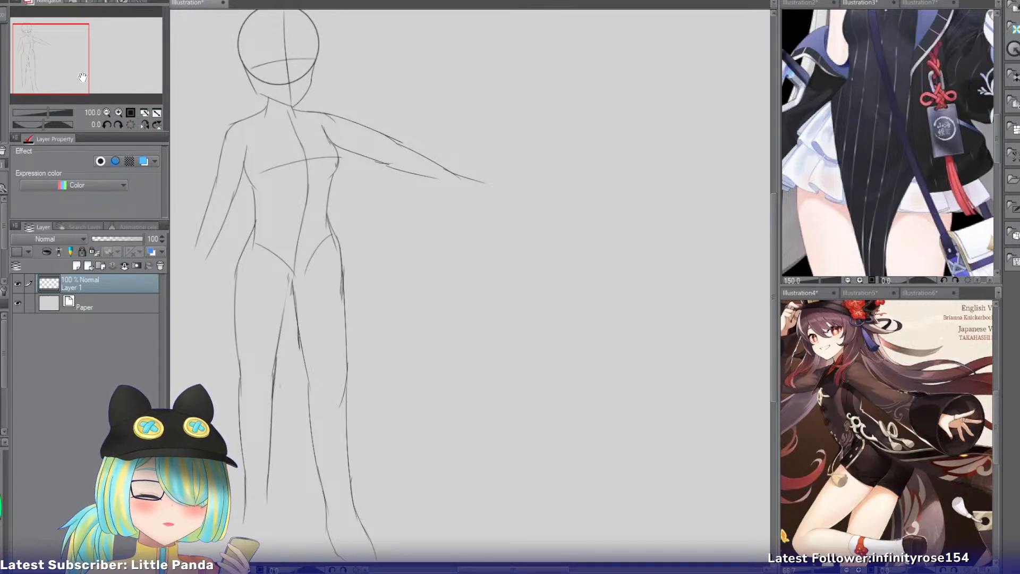
# Scale the whole body sketch down slightly so the right foot clears the canvas's lower edge.
pyautogui.moveTo(80, 73); pyautogui.dragTo(76, 80)
pyautogui.hotkey('ctrl', 't')
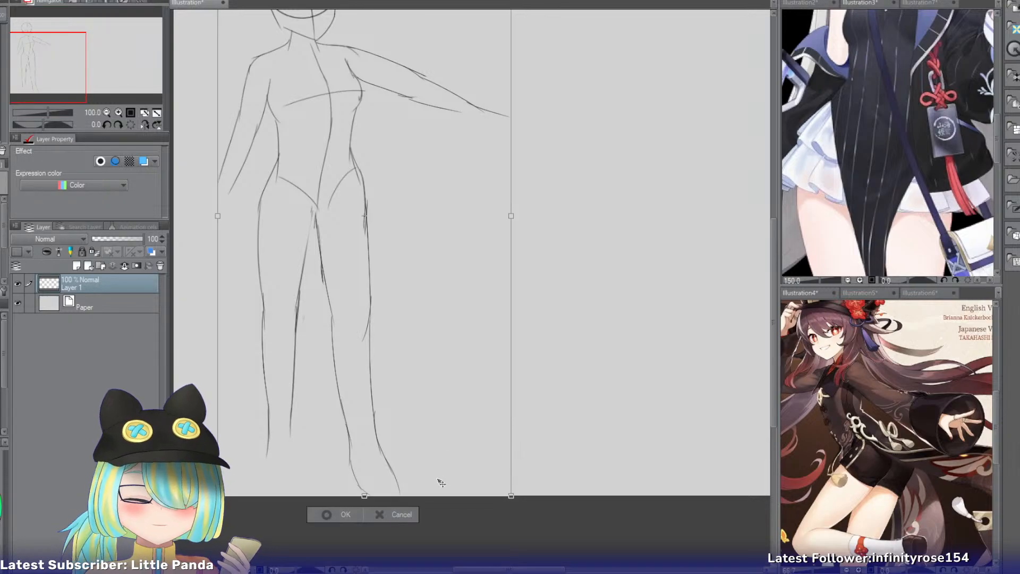
pyautogui.moveTo(509, 494); pyautogui.dragTo(495, 467)
pyautogui.moveTo(499, 467); pyautogui.dragTo(507, 485)
pyautogui.click(324, 499)
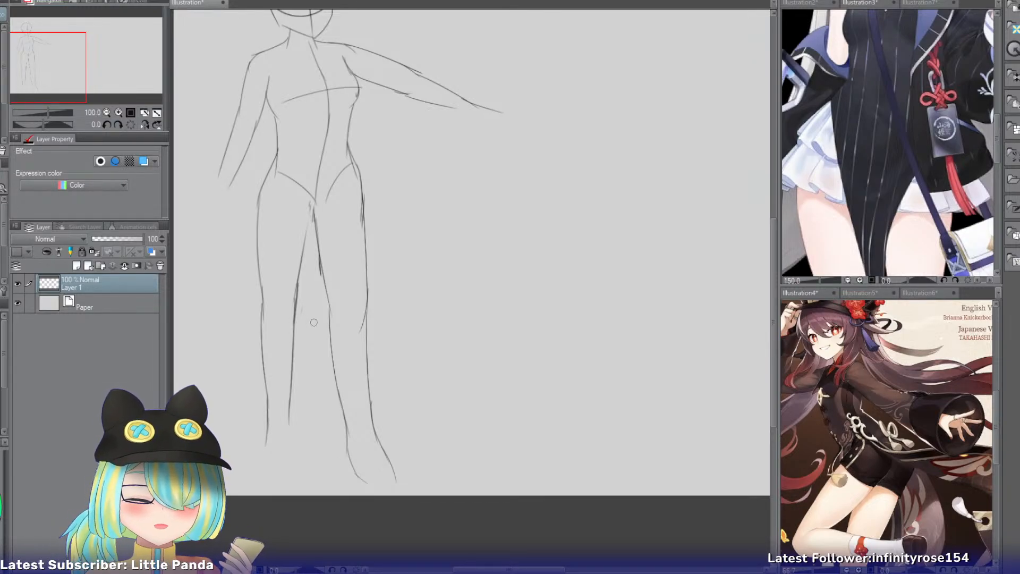
# Draw the left foot's outer and inner edges from the ankle down to the toes.
pyautogui.moveTo(64, 80); pyautogui.dragTo(62, 83)
pyautogui.moveTo(287, 394)
pyautogui.mouseDown()
pyautogui.moveTo(272, 452)
pyautogui.moveTo(281, 436)
pyautogui.moveTo(277, 465)
pyautogui.mouseUp()
pyautogui.hotkey('ctrl', 'z')
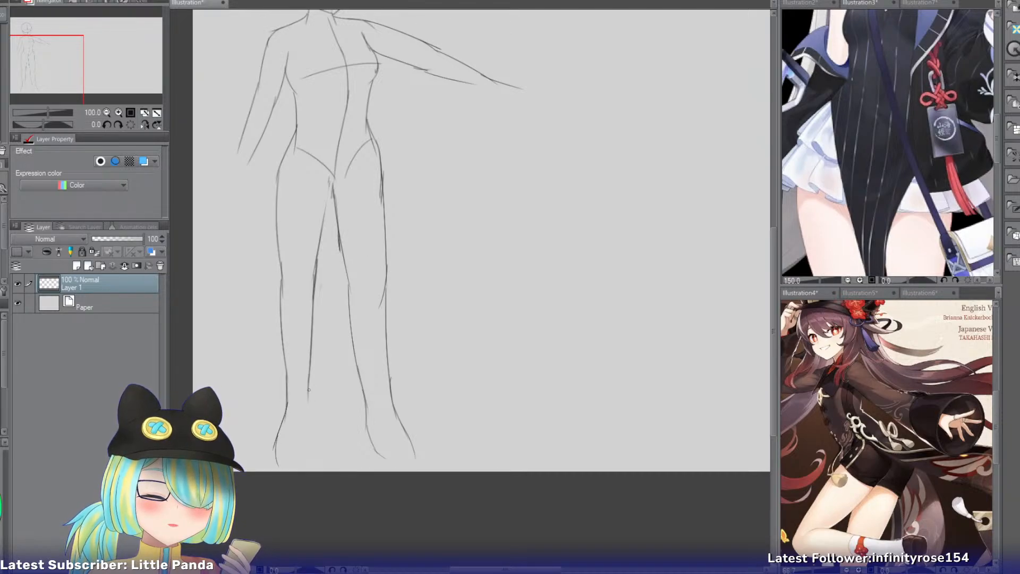
pyautogui.hotkey('ctrl', 'z')
pyautogui.moveTo(309, 388)
pyautogui.mouseDown()
pyautogui.moveTo(316, 416)
pyautogui.moveTo(309, 409)
pyautogui.moveTo(309, 452)
pyautogui.mouseUp()
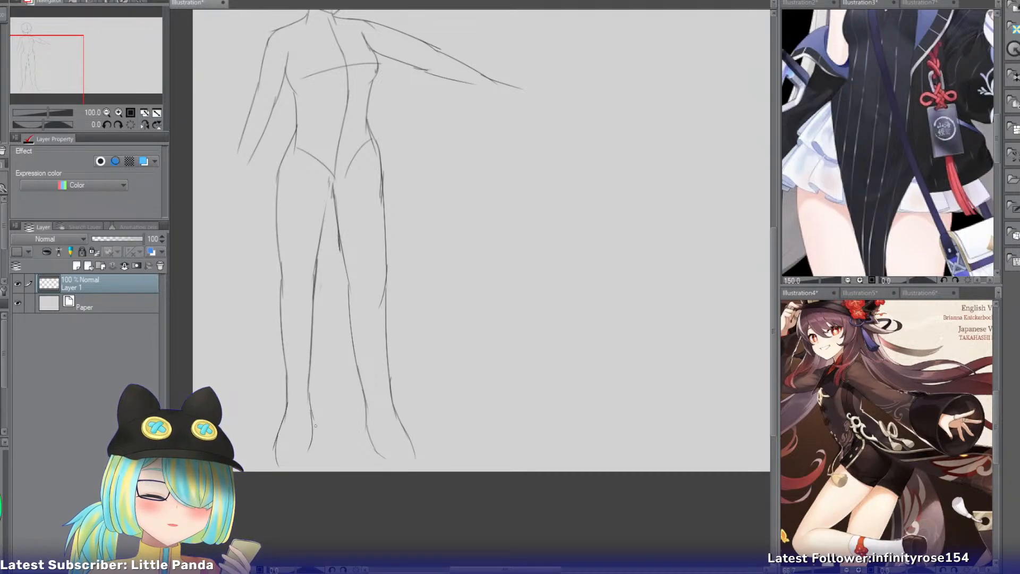
pyautogui.hotkey('ctrl', 'z')
pyautogui.moveTo(311, 411)
pyautogui.mouseDown()
pyautogui.moveTo(305, 450)
pyautogui.moveTo(313, 427)
pyautogui.moveTo(302, 471)
pyautogui.mouseUp()
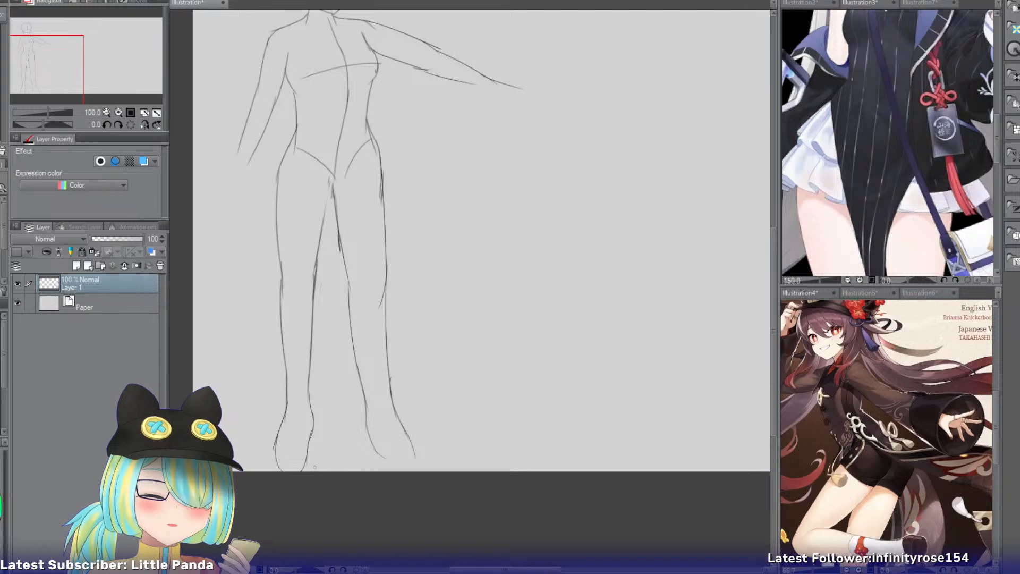
# Examine the full figure's proportions from head to feet at several zoom levels.
pyautogui.moveTo(64, 73); pyautogui.dragTo(71, 58)
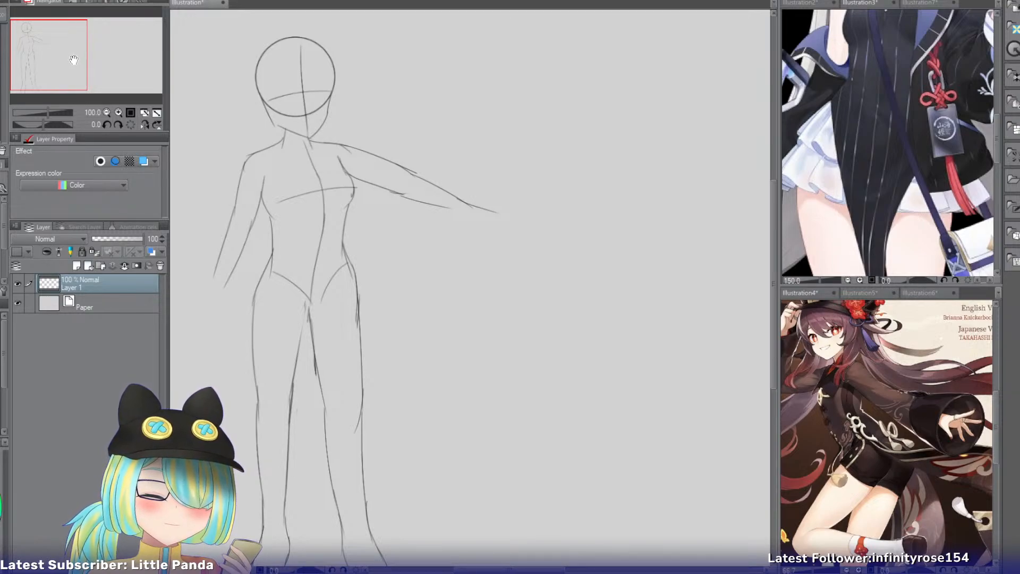
pyautogui.moveTo(72, 59); pyautogui.dragTo(71, 56)
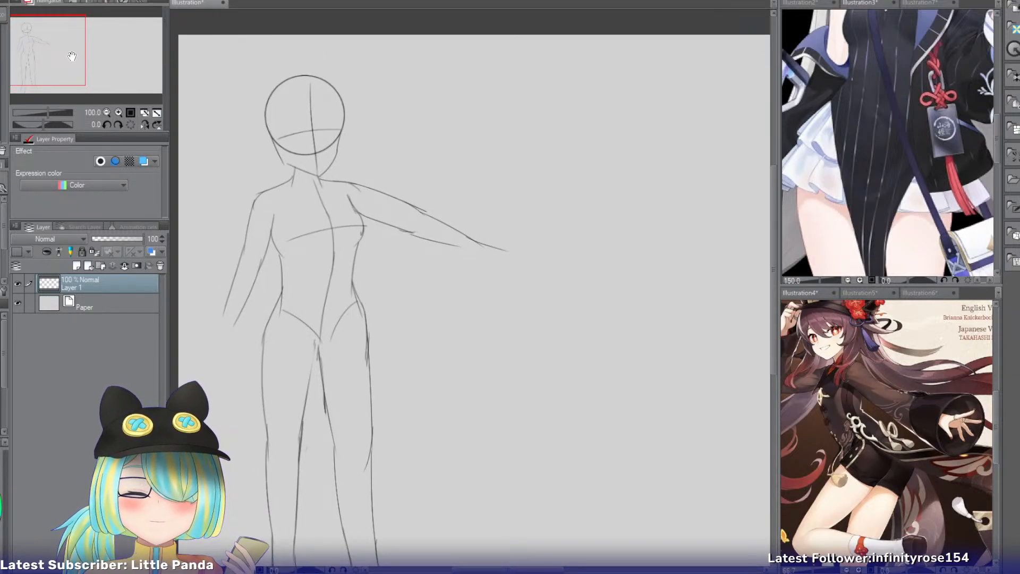
pyautogui.click(119, 112)
pyautogui.moveTo(63, 65); pyautogui.dragTo(56, 68)
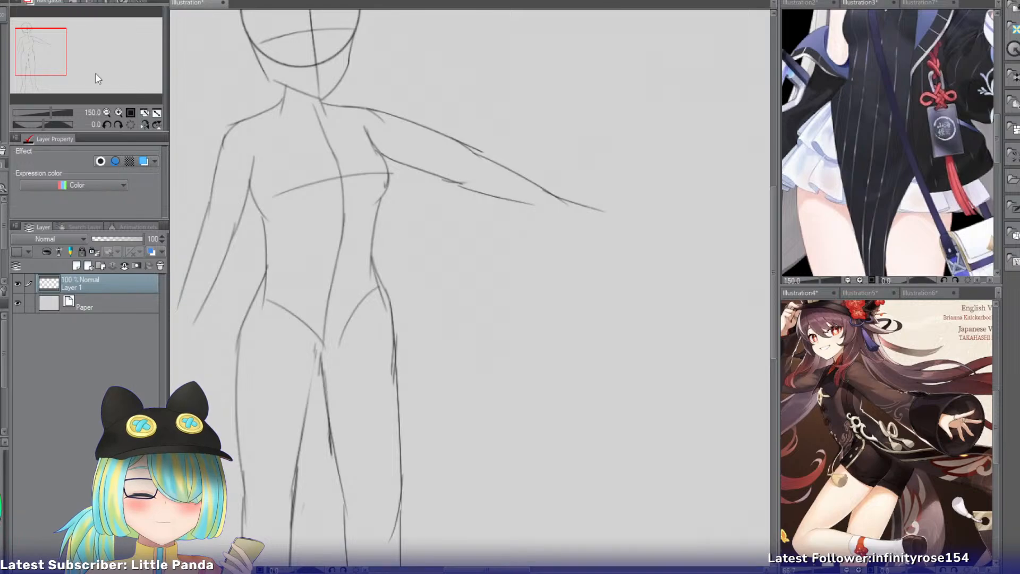
pyautogui.moveTo(49, 62)
pyautogui.mouseDown()
pyautogui.moveTo(51, 72)
pyautogui.moveTo(60, 65)
pyautogui.mouseUp()
pyautogui.click(130, 113)
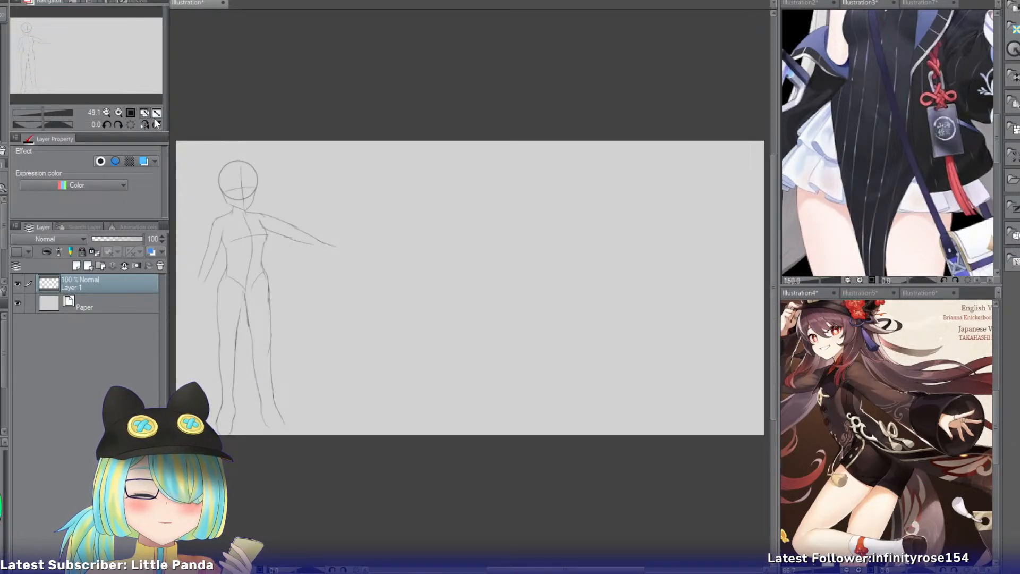
pyautogui.click(118, 113)
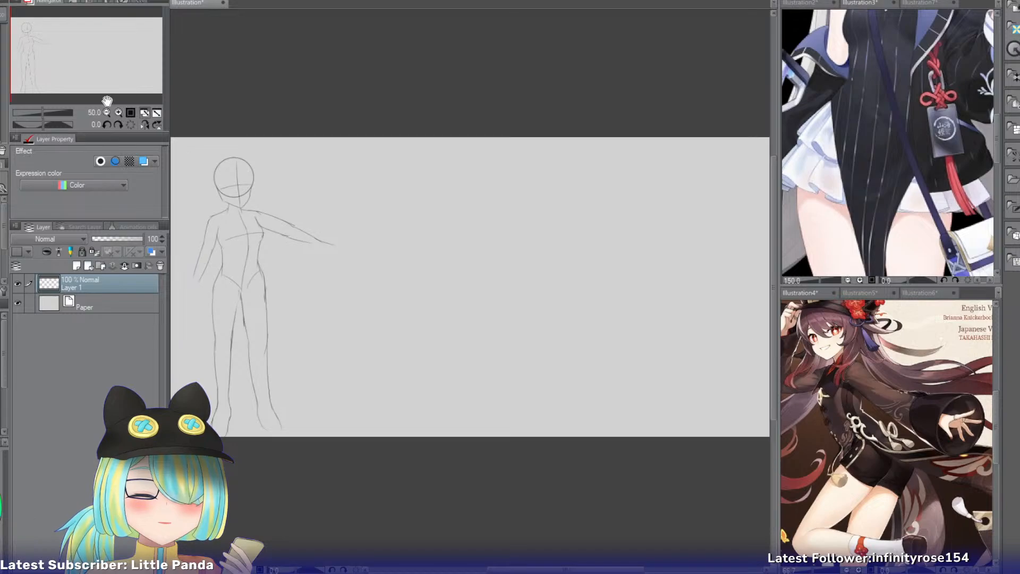
pyautogui.click(119, 113)
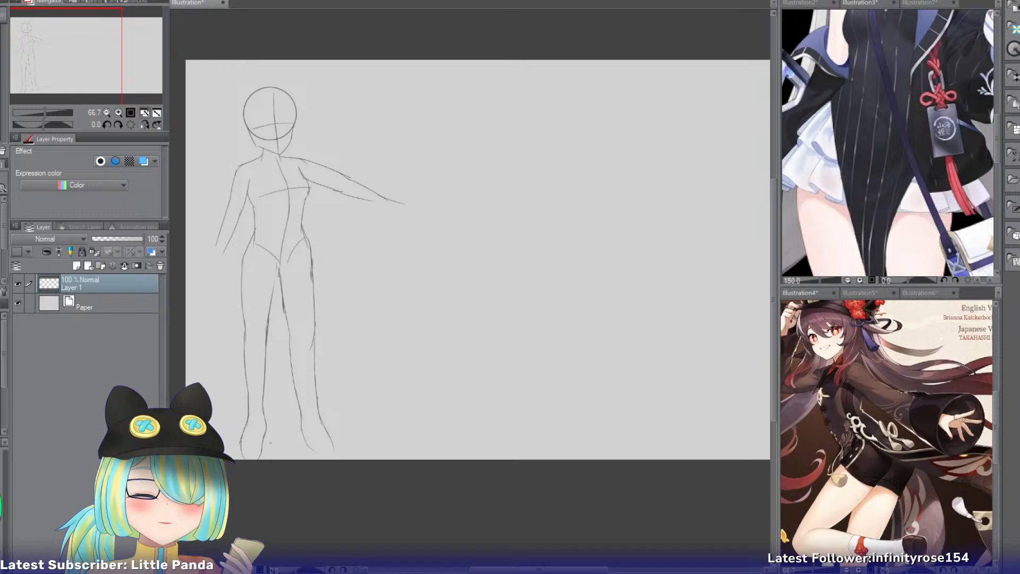
pyautogui.click(118, 114)
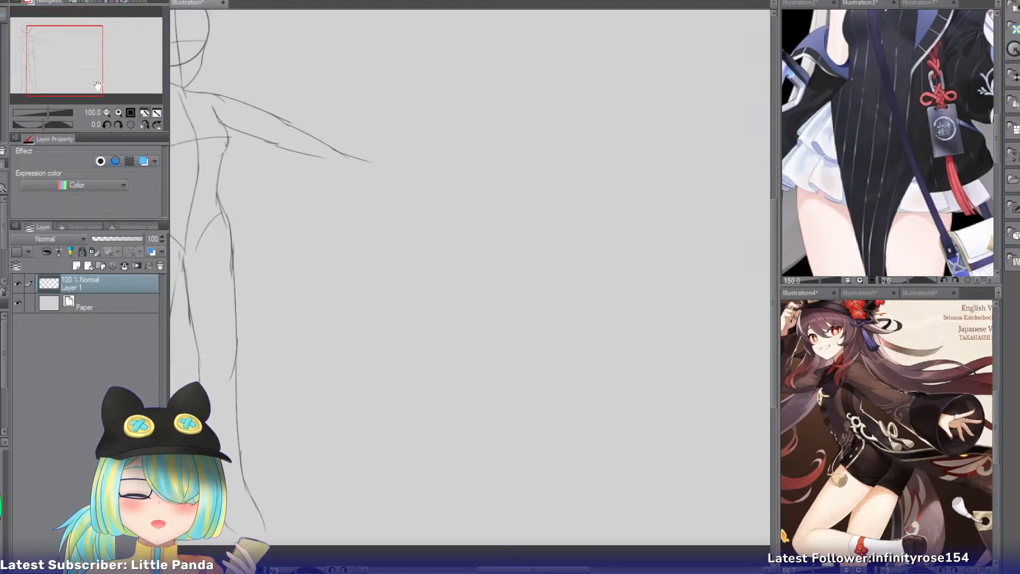
pyautogui.moveTo(91, 83); pyautogui.dragTo(60, 64)
pyautogui.click(118, 113)
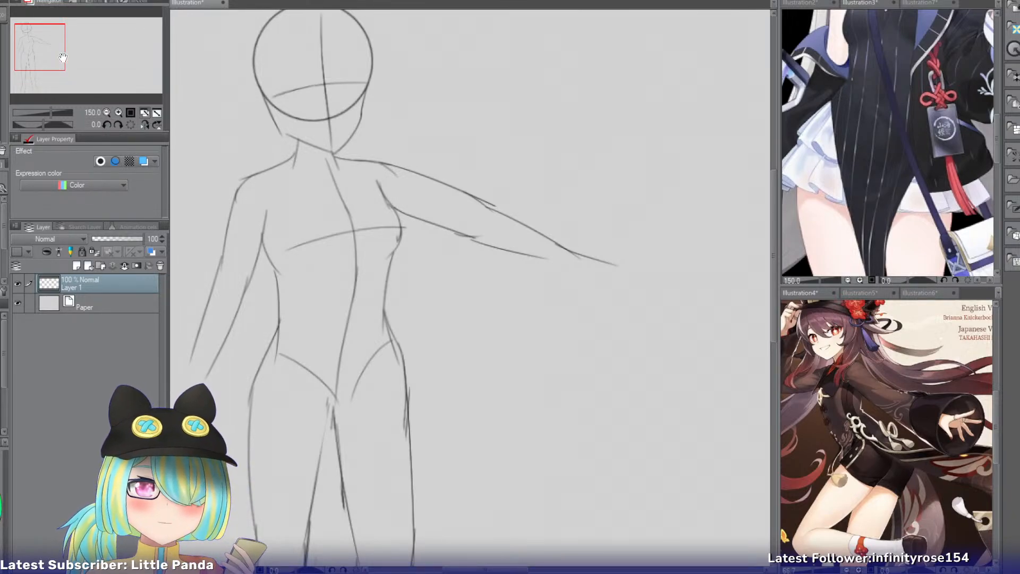
pyautogui.moveTo(62, 57); pyautogui.dragTo(57, 62)
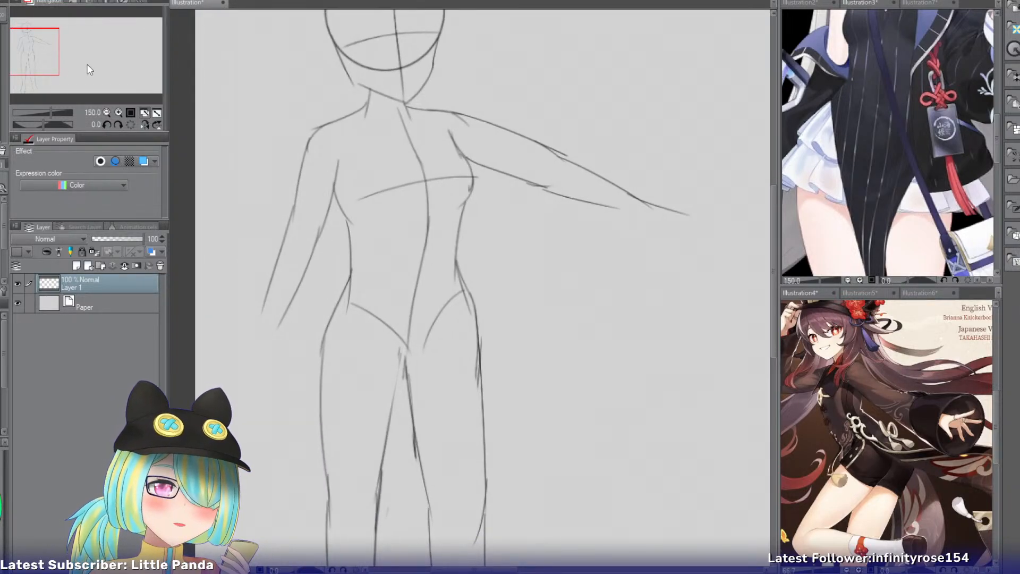
# Flip the canvas view horizontally and draw the outstretched hand's upper edge from the wrist to the fingertips.
pyautogui.click(145, 124)
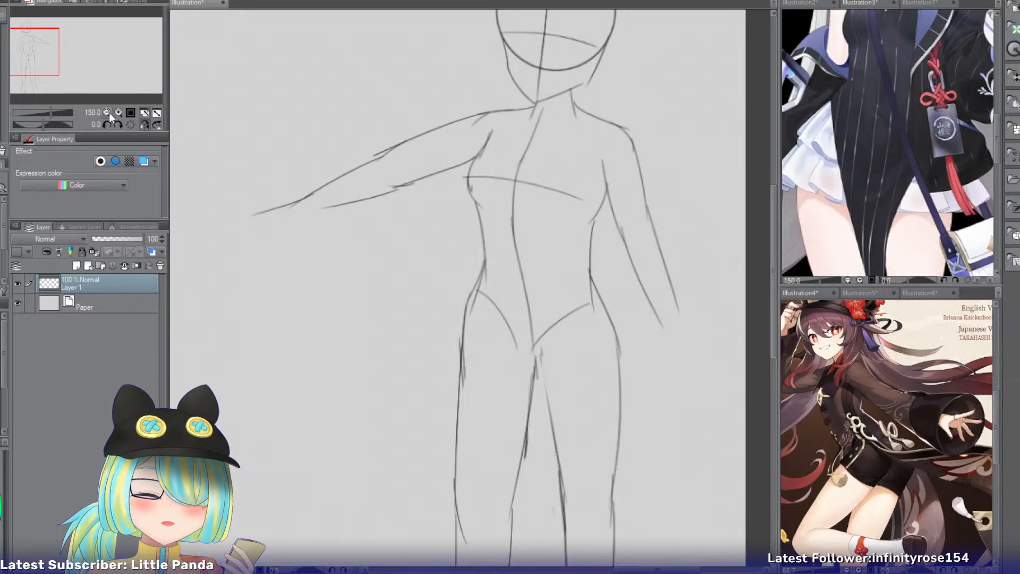
pyautogui.click(118, 113)
pyautogui.moveTo(45, 63); pyautogui.dragTo(51, 47)
pyautogui.click(116, 113)
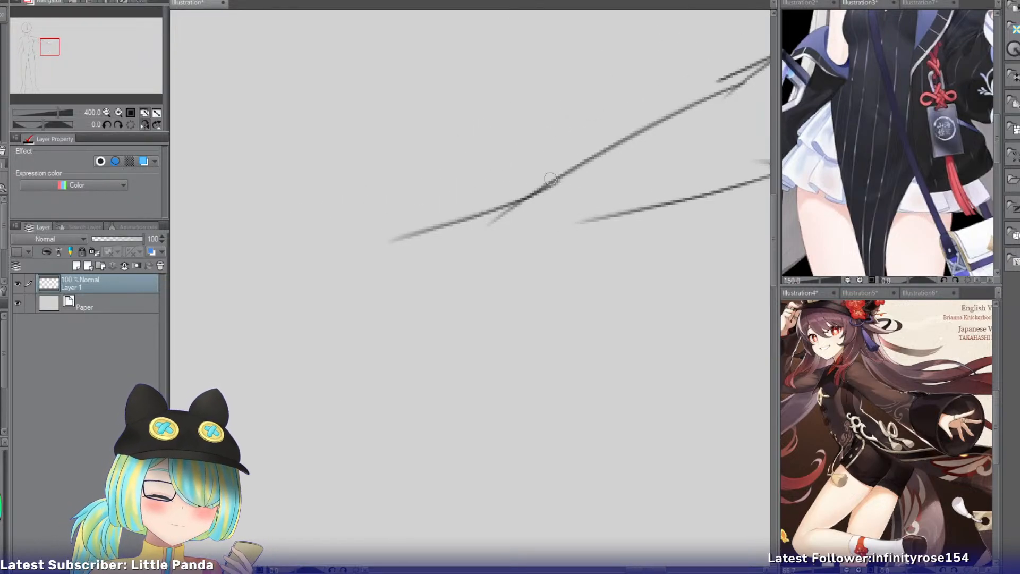
pyautogui.moveTo(559, 181)
pyautogui.mouseDown()
pyautogui.moveTo(497, 203)
pyautogui.moveTo(529, 191)
pyautogui.moveTo(428, 214)
pyautogui.moveTo(492, 203)
pyautogui.moveTo(374, 260)
pyautogui.mouseUp()
pyautogui.hotkey('ctrl', 'z')
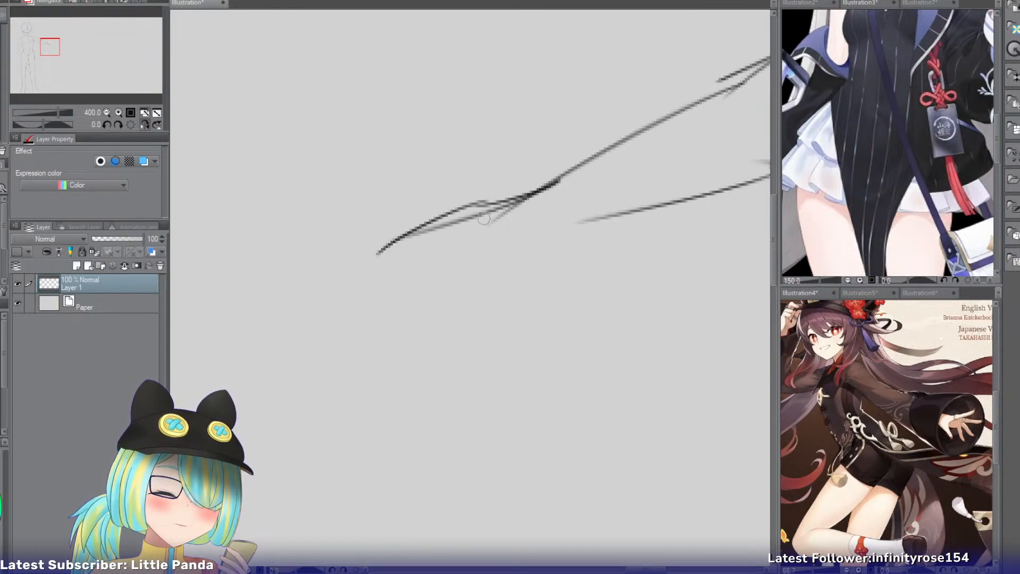
pyautogui.hotkey('ctrl', 'z')
pyautogui.moveTo(478, 203); pyautogui.dragTo(387, 250)
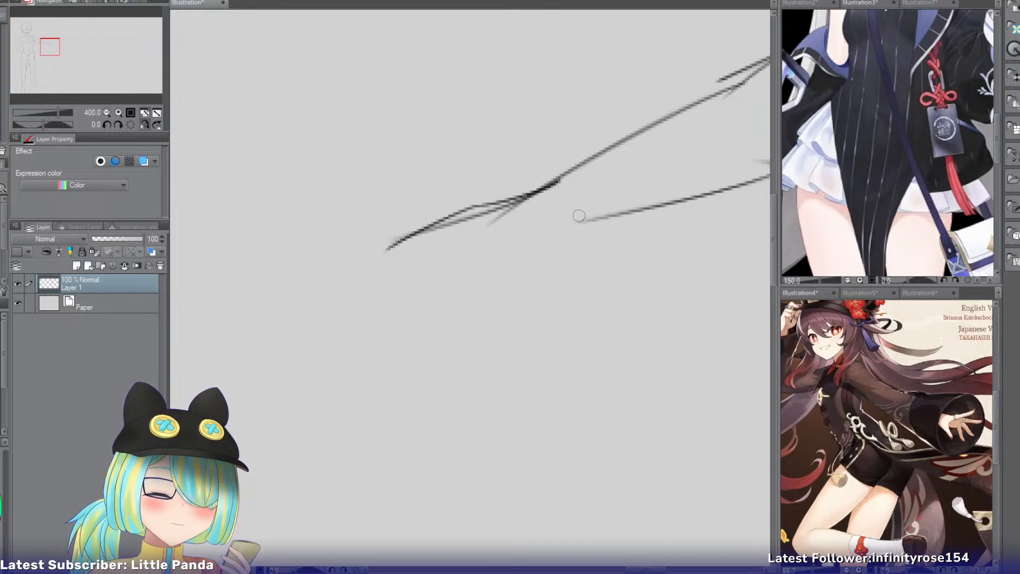
# Draw the outstretched hand's lower palm edge and a short curved thumb.
pyautogui.moveTo(578, 224); pyautogui.dragTo(504, 259)
pyautogui.moveTo(521, 220)
pyautogui.mouseDown()
pyautogui.moveTo(456, 285)
pyautogui.moveTo(473, 260)
pyautogui.moveTo(489, 275)
pyautogui.moveTo(494, 265)
pyautogui.mouseUp()
pyautogui.hotkey('ctrl', 'z')
# Draw the underside of the outstretched hand's fingers from the rounded fingertips back to the thumb.
pyautogui.hotkey('ctrl', 'z')
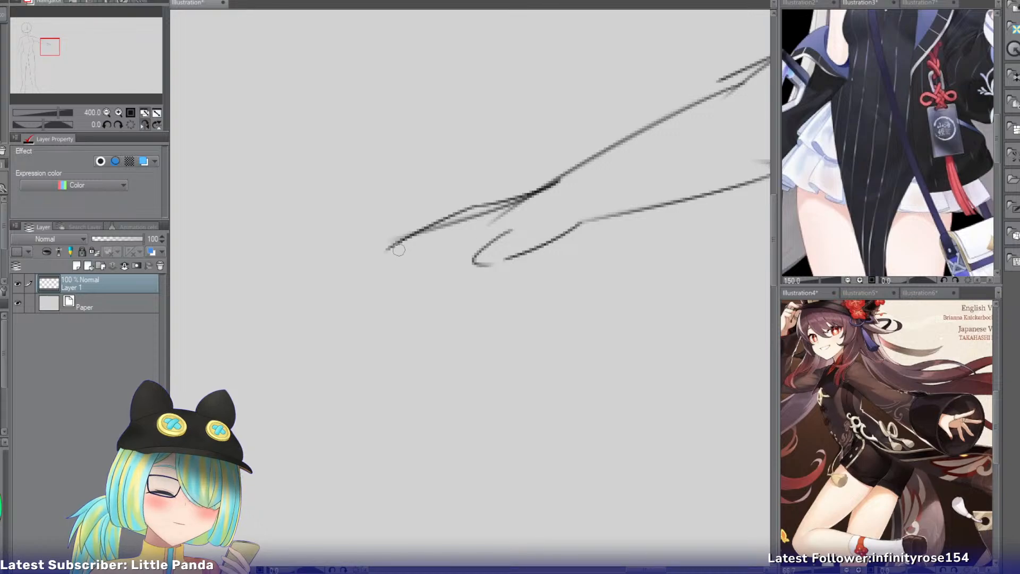
pyautogui.moveTo(384, 256)
pyautogui.mouseDown()
pyautogui.moveTo(488, 246)
pyautogui.moveTo(443, 240)
pyautogui.moveTo(489, 231)
pyautogui.mouseUp()
pyautogui.hotkey('ctrl', 'z')
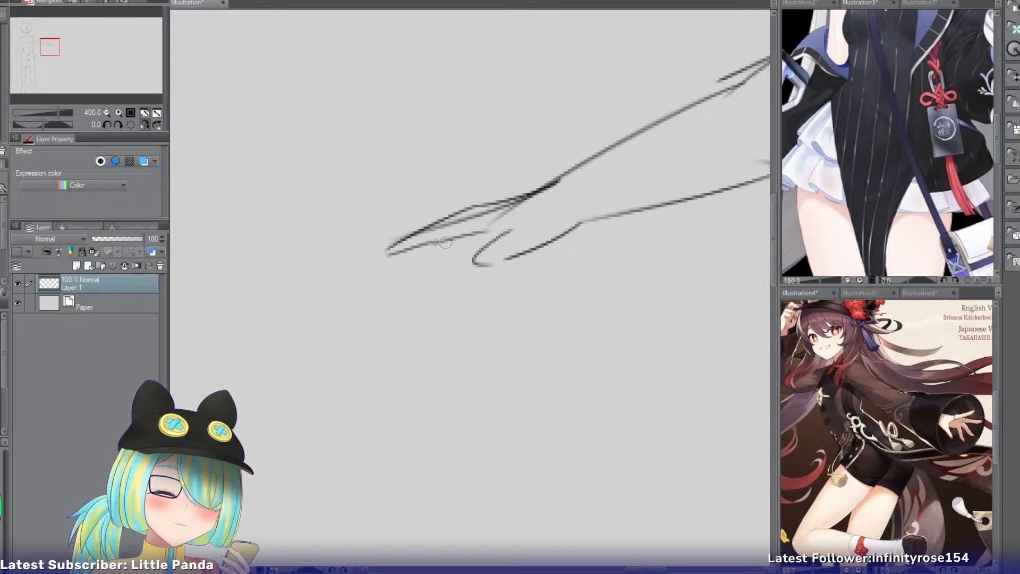
pyautogui.hotkey('ctrl', 'z')
pyautogui.hotkey('ctrl', 'z')
pyautogui.moveTo(388, 251)
pyautogui.mouseDown()
pyautogui.moveTo(488, 232)
pyautogui.moveTo(459, 239)
pyautogui.moveTo(512, 244)
pyautogui.moveTo(429, 247)
pyautogui.moveTo(497, 238)
pyautogui.mouseUp()
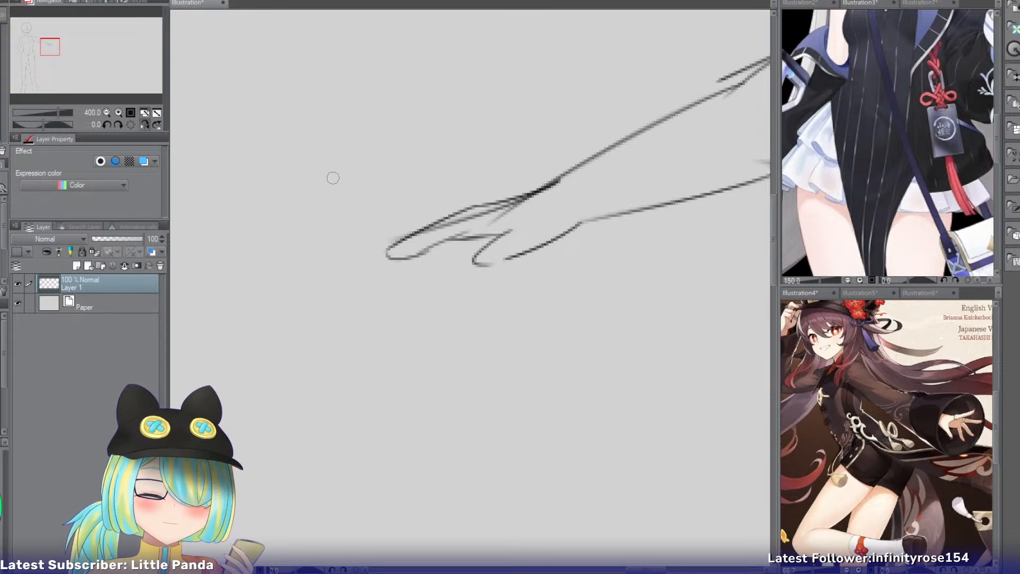
# Flip the canvas view back and sketch the lowered left hand's thumb, index finger edge and outer wrist line.
pyautogui.click(144, 124)
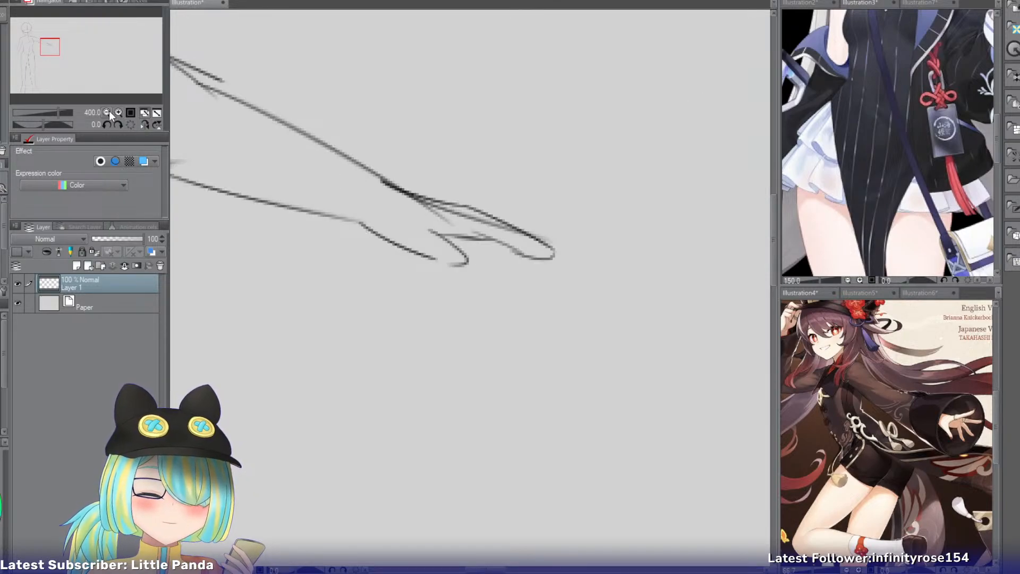
pyautogui.click(107, 113)
pyautogui.moveTo(60, 52); pyautogui.dragTo(30, 59)
pyautogui.moveTo(295, 228); pyautogui.dragTo(261, 262)
pyautogui.hotkey('ctrl', 'z')
pyautogui.moveTo(321, 245); pyautogui.dragTo(324, 282)
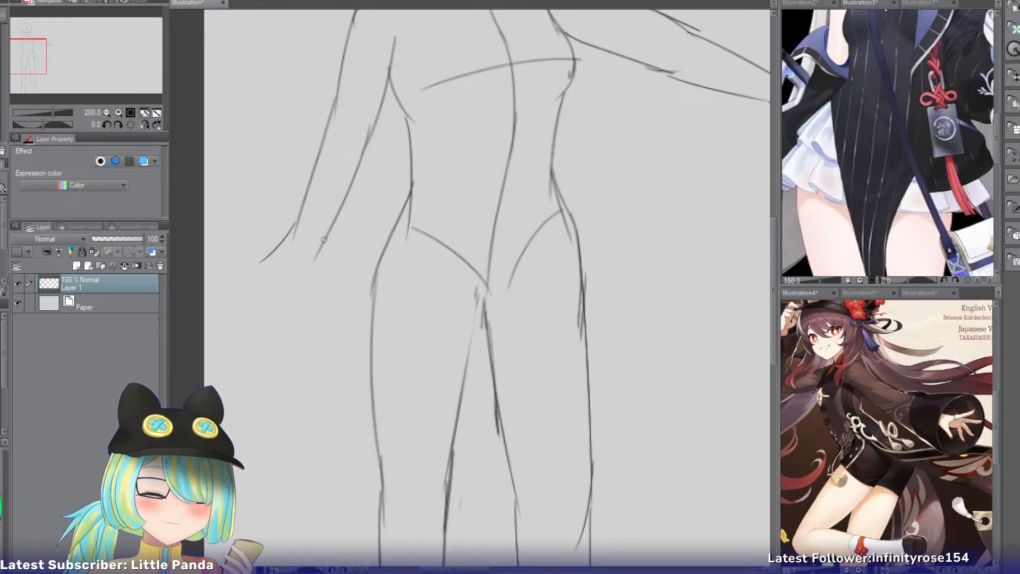
pyautogui.moveTo(324, 239); pyautogui.dragTo(334, 302)
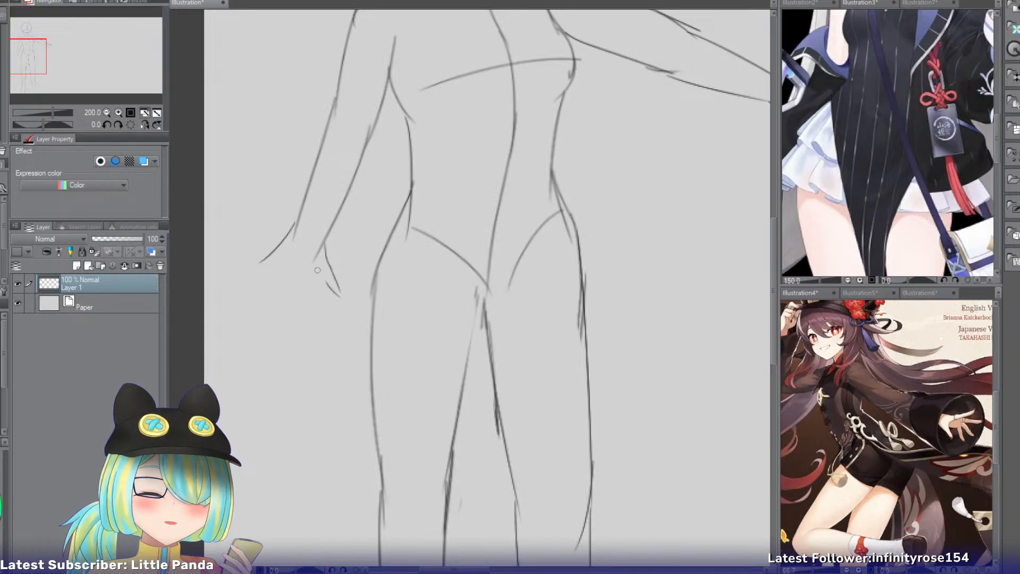
pyautogui.moveTo(321, 271); pyautogui.dragTo(317, 310)
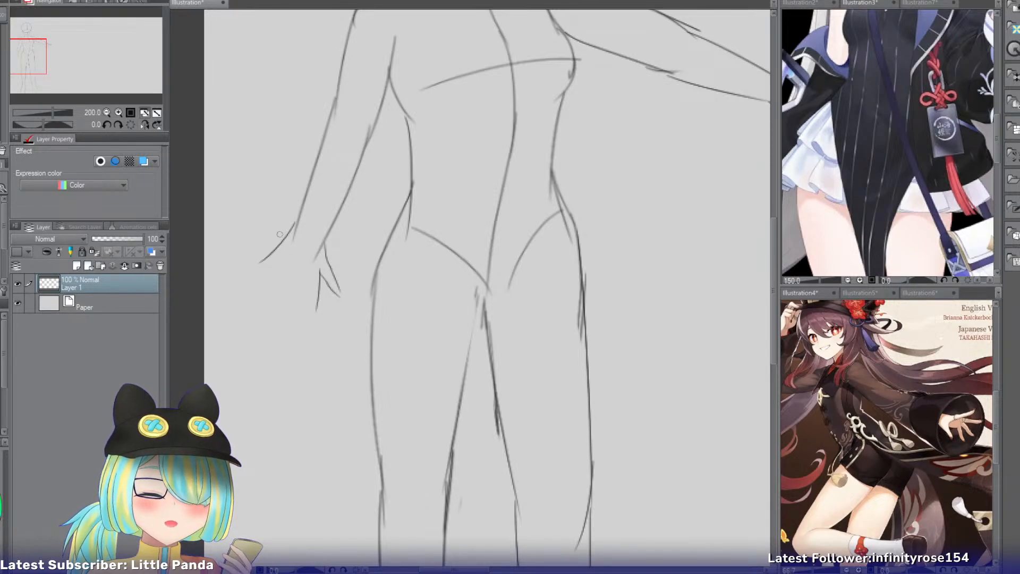
# Redraw the lowered left hand's outer edge as a steeper curve from the wrist to the little finger.
pyautogui.moveTo(293, 223); pyautogui.dragTo(280, 268)
pyautogui.moveTo(292, 227)
pyautogui.mouseDown()
pyautogui.moveTo(275, 279)
pyautogui.moveTo(278, 310)
pyautogui.mouseUp()
pyautogui.hotkey('ctrl', 'z')
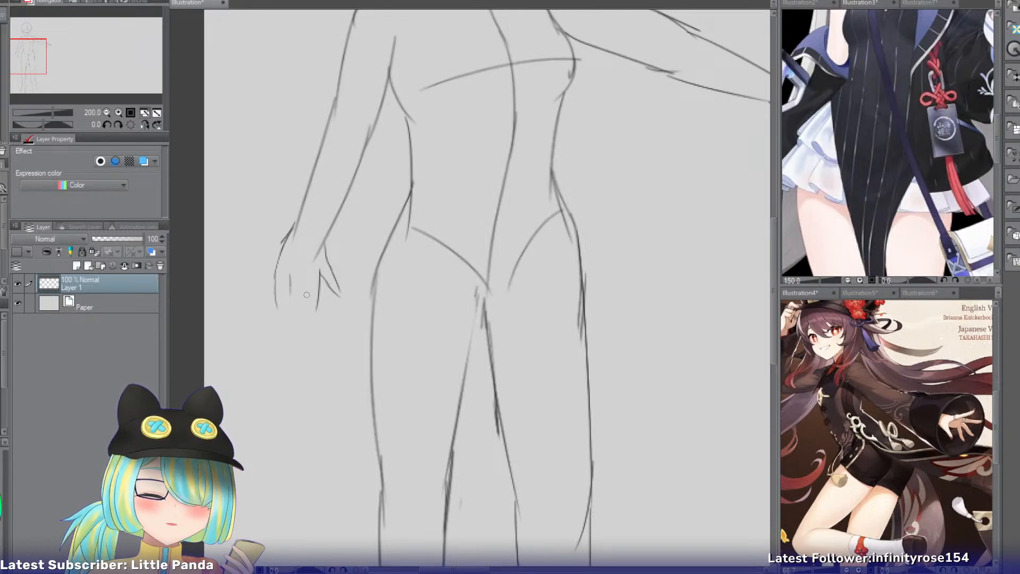
pyautogui.hotkey('ctrl', 'z')
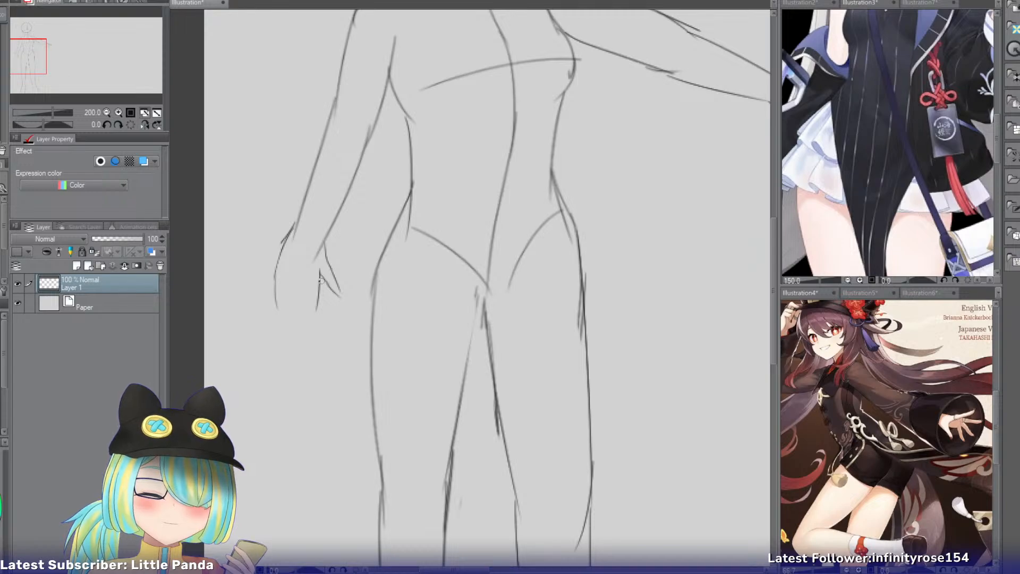
# Try drawing the lowered hand's fingers as straight, parallel lines extending down from the palm.
pyautogui.moveTo(320, 272); pyautogui.dragTo(319, 309)
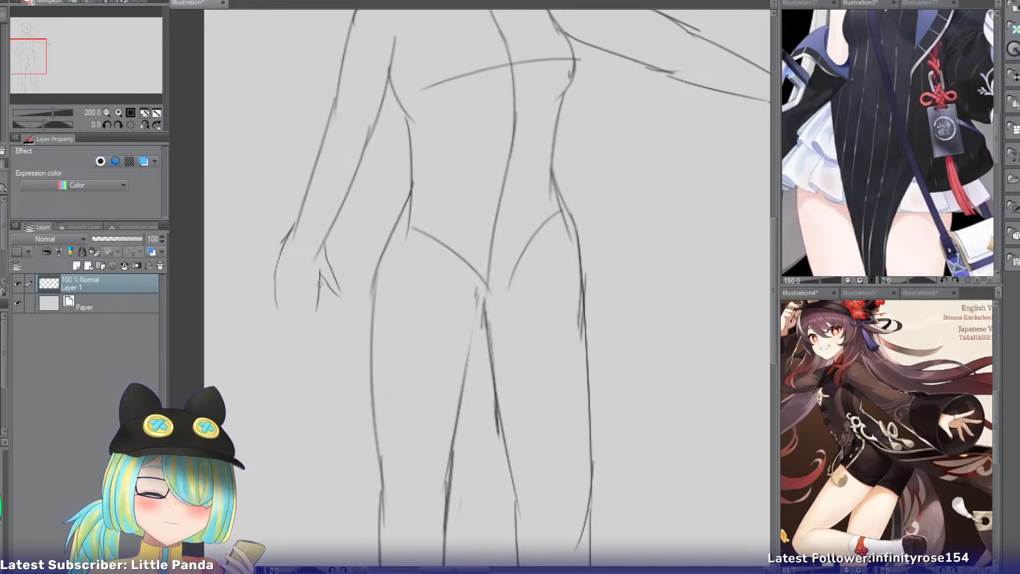
pyautogui.moveTo(320, 274); pyautogui.dragTo(313, 325)
pyautogui.moveTo(311, 285); pyautogui.dragTo(308, 324)
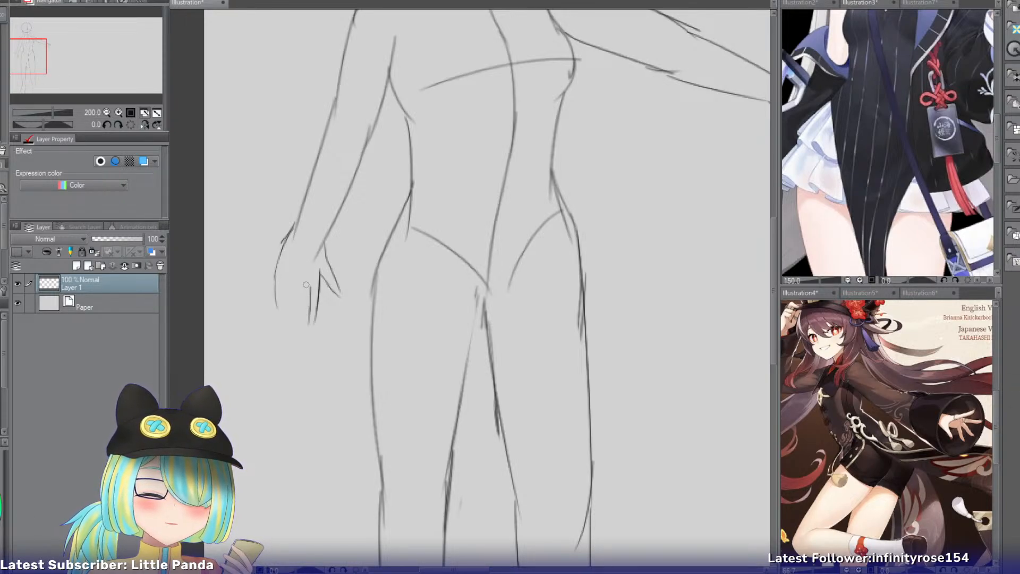
pyautogui.hotkey('ctrl', 'z')
pyautogui.moveTo(306, 286); pyautogui.dragTo(306, 323)
pyautogui.hotkey('ctrl', 'z')
pyautogui.moveTo(301, 284)
pyautogui.mouseDown()
pyautogui.moveTo(300, 321)
pyautogui.moveTo(280, 320)
pyautogui.mouseUp()
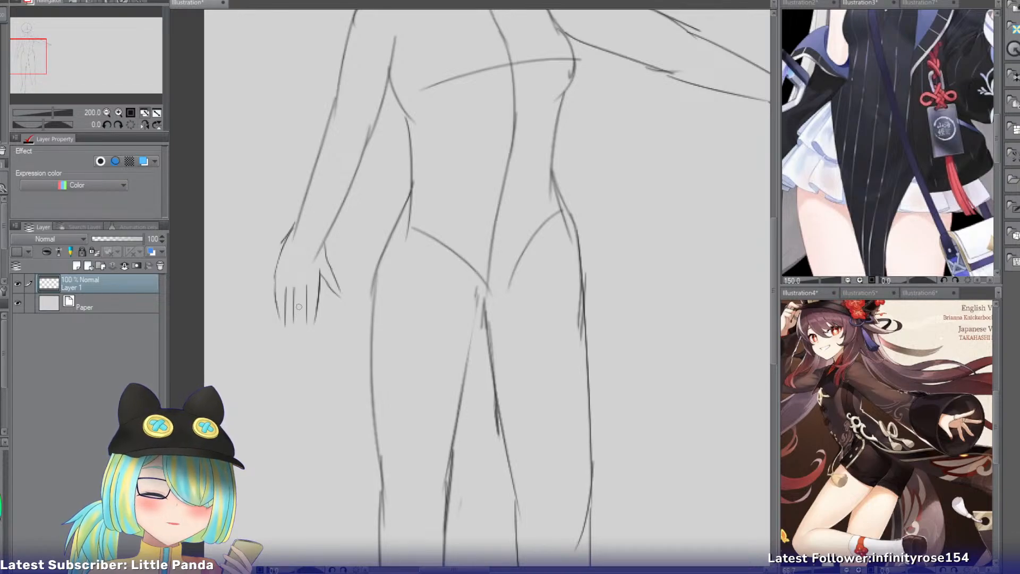
pyautogui.hotkey('ctrl', 'z')
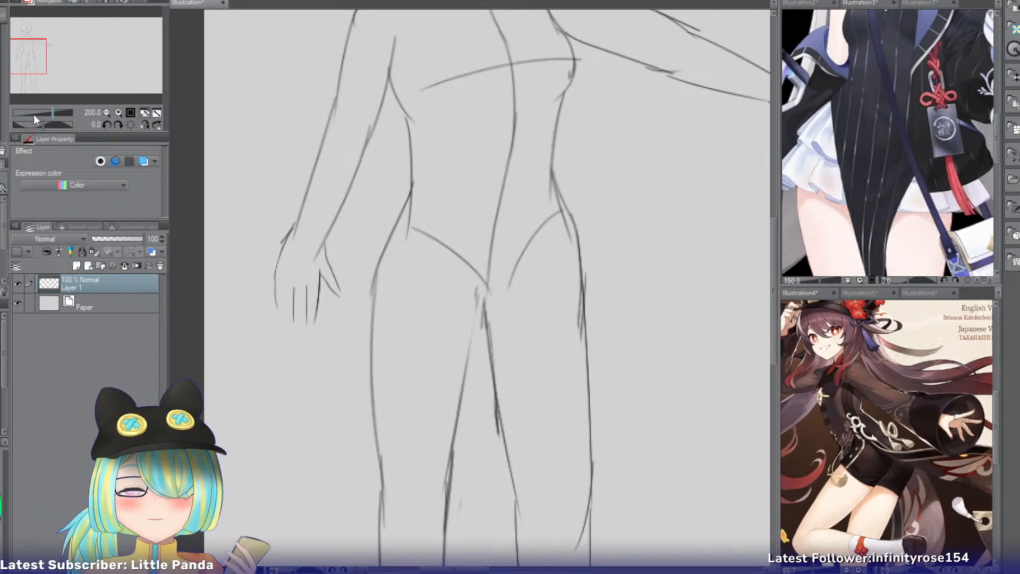
pyautogui.click(118, 112)
pyautogui.moveTo(28, 60); pyautogui.dragTo(22, 62)
pyautogui.hotkey('ctrl', 'z')
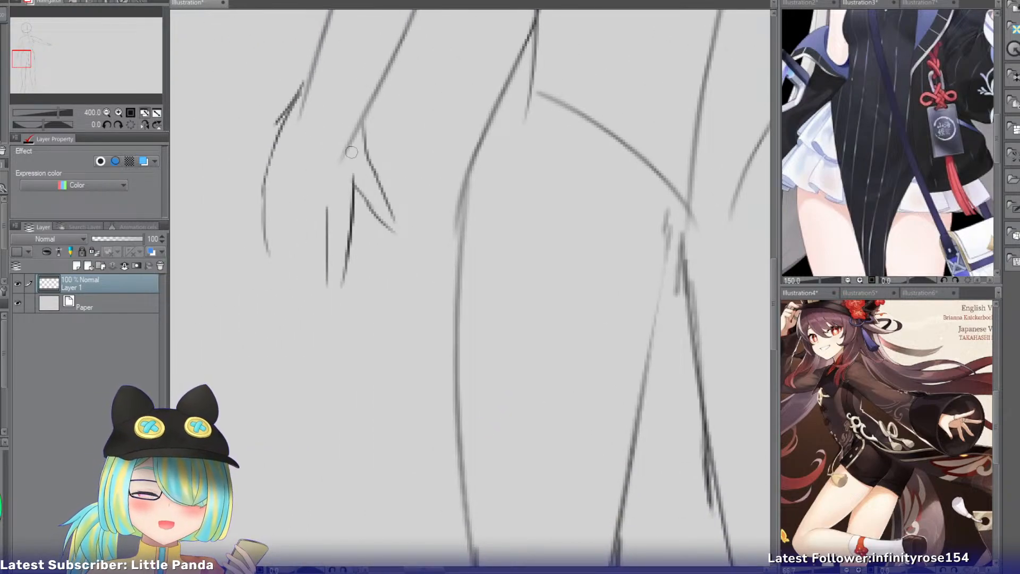
# Erase the lowered hand's palm edge, thumb and finger lines below the wrist.
pyautogui.press('e')
pyautogui.moveTo(387, 169)
pyautogui.mouseDown()
pyautogui.moveTo(338, 280)
pyautogui.moveTo(319, 282)
pyautogui.moveTo(285, 241)
pyautogui.moveTo(276, 148)
pyautogui.mouseUp()
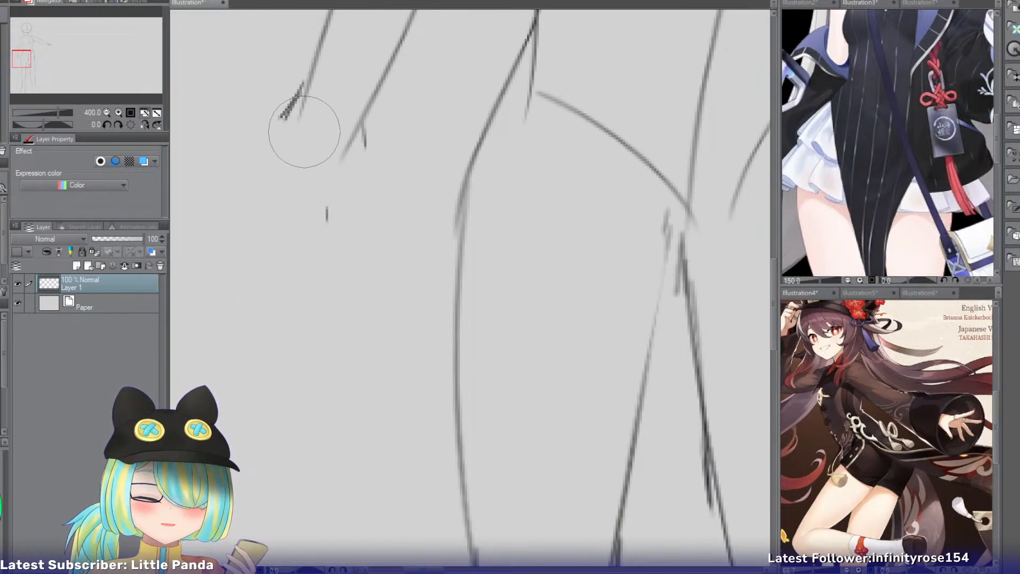
pyautogui.press('p')
pyautogui.press('e')
pyautogui.press('p')
# Redraw the lowered hand's outer edge sweeping outward from the wrist, with two curved finger lines beneath it.
pyautogui.moveTo(299, 95)
pyautogui.mouseDown()
pyautogui.moveTo(197, 161)
pyautogui.moveTo(194, 206)
pyautogui.mouseUp()
pyautogui.hotkey('ctrl', 'z')
pyautogui.hotkey('ctrl', 'z')
pyautogui.hotkey('ctrl', 'z')
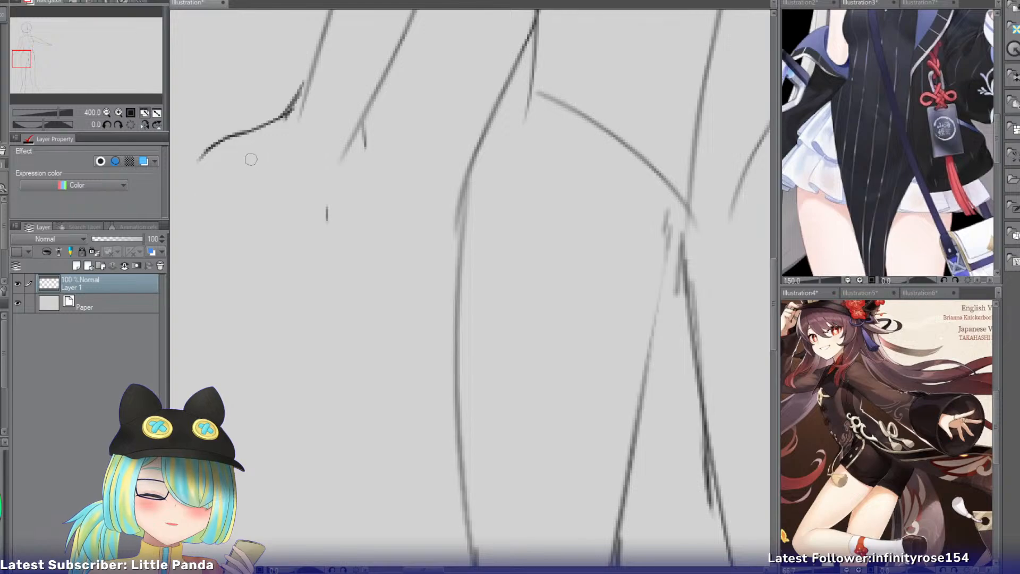
pyautogui.moveTo(256, 149); pyautogui.dragTo(195, 190)
# Add a third splayed finger line and a short curved line on the thumb side of the lowered hand.
pyautogui.hotkey('ctrl', 'z')
pyautogui.moveTo(258, 145)
pyautogui.mouseDown()
pyautogui.moveTo(196, 180)
pyautogui.moveTo(209, 202)
pyautogui.mouseUp()
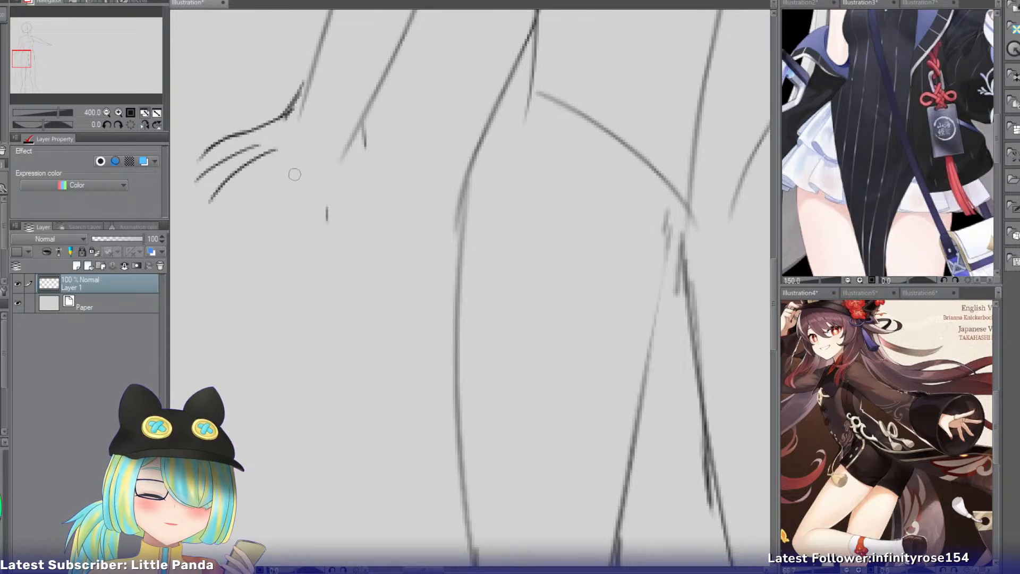
pyautogui.moveTo(288, 157); pyautogui.dragTo(275, 230)
pyautogui.hotkey('ctrl', 'z')
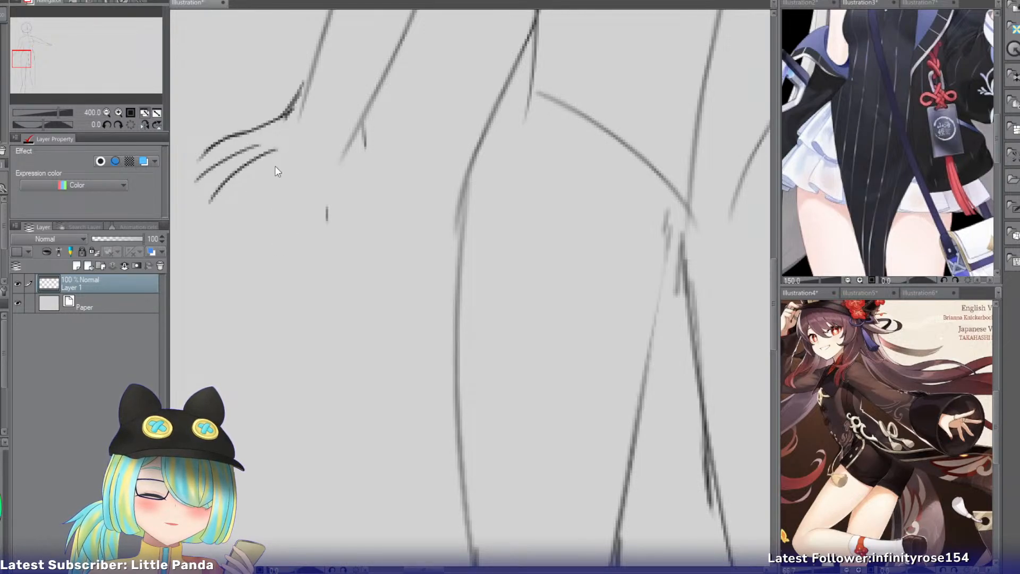
pyautogui.moveTo(290, 155)
pyautogui.mouseDown()
pyautogui.moveTo(264, 213)
pyautogui.moveTo(239, 227)
pyautogui.mouseUp()
pyautogui.hotkey('ctrl', 'z')
pyautogui.hotkey('ctrl', 'z')
pyautogui.moveTo(338, 143); pyautogui.dragTo(339, 240)
pyautogui.hotkey('ctrl', 'z')
pyautogui.moveTo(330, 151); pyautogui.dragTo(336, 210)
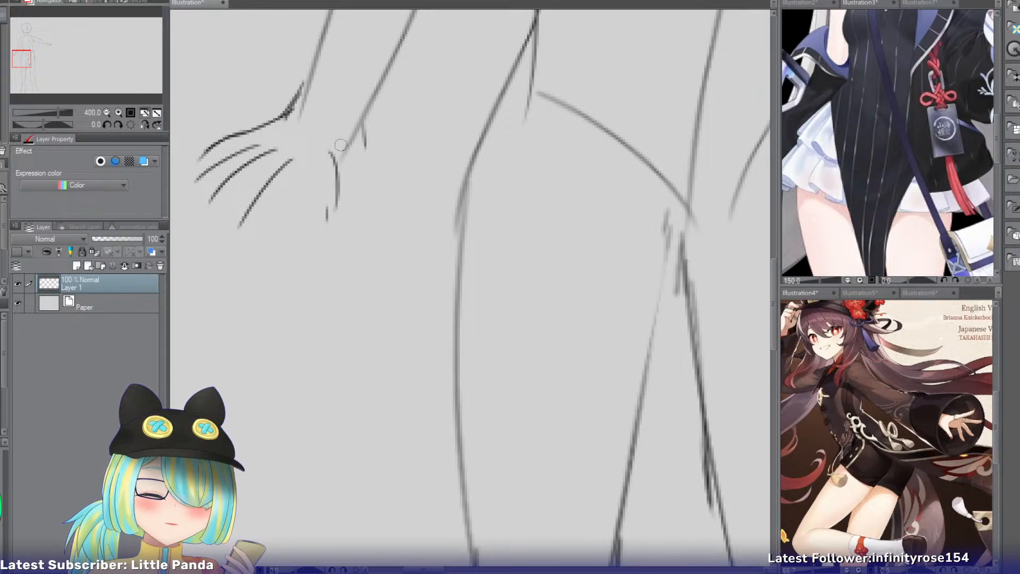
# Examine the silver-haired reference's outfit and shoes, and the pink-haired reference's red high-top shoe up close.
pyautogui.click(106, 110)
pyautogui.click(107, 110)
pyautogui.click(107, 110)
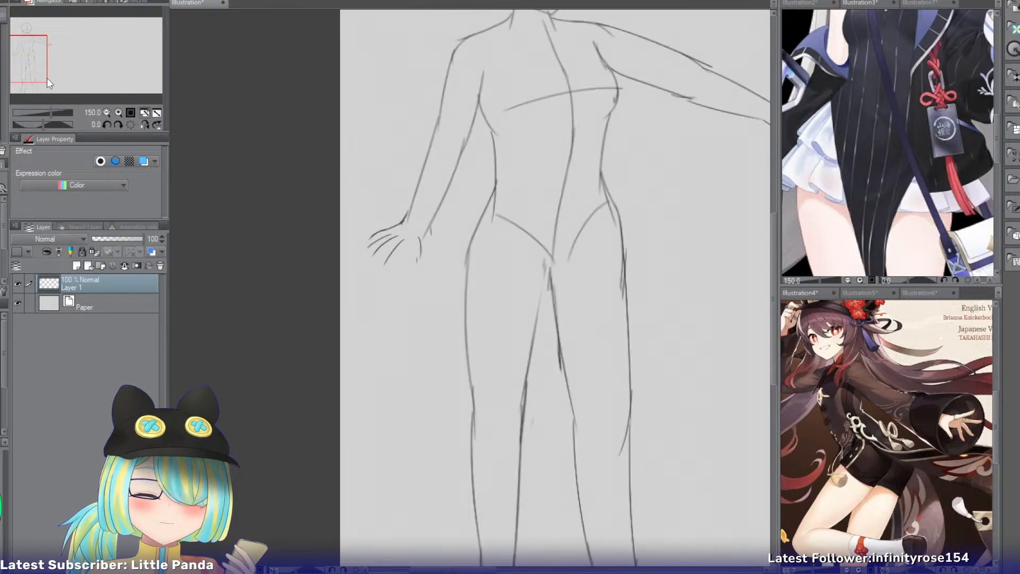
pyautogui.moveTo(41, 69); pyautogui.dragTo(62, 62)
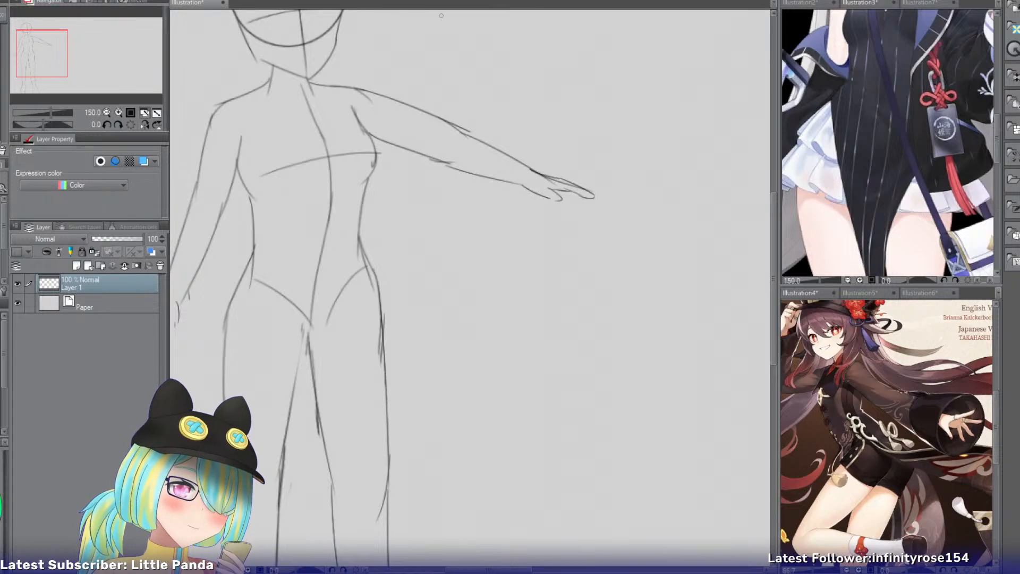
pyautogui.click(870, 5)
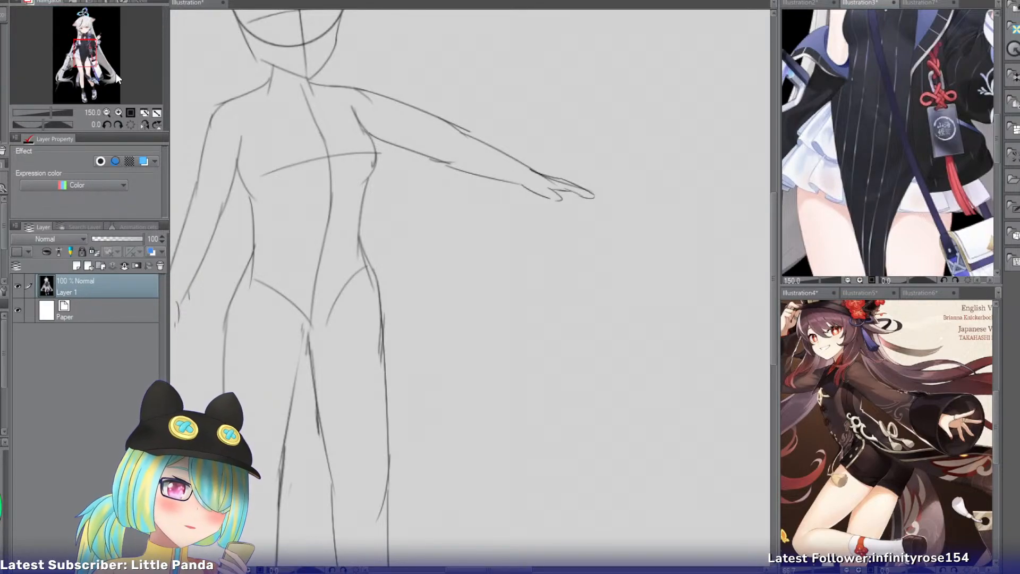
pyautogui.moveTo(85, 60)
pyautogui.mouseDown()
pyautogui.moveTo(89, 41)
pyautogui.moveTo(86, 50)
pyautogui.mouseUp()
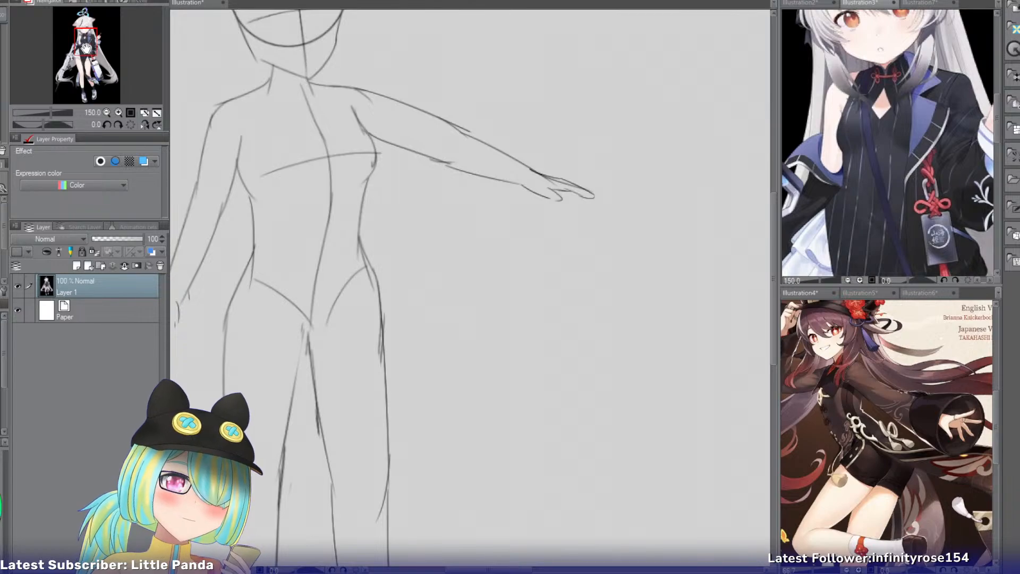
pyautogui.moveTo(85, 49); pyautogui.dragTo(87, 94)
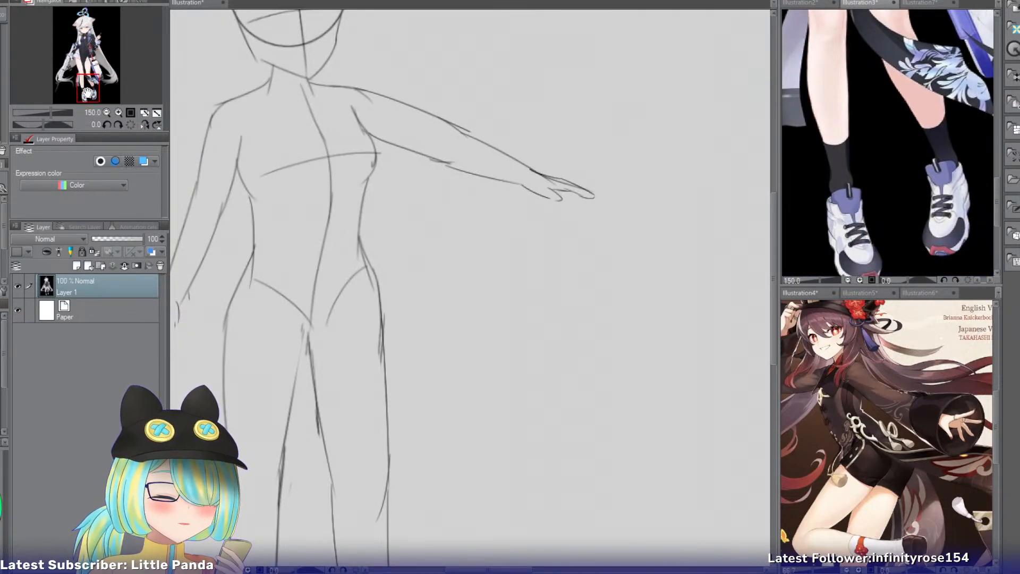
pyautogui.click(916, 3)
pyautogui.moveTo(82, 38); pyautogui.dragTo(87, 86)
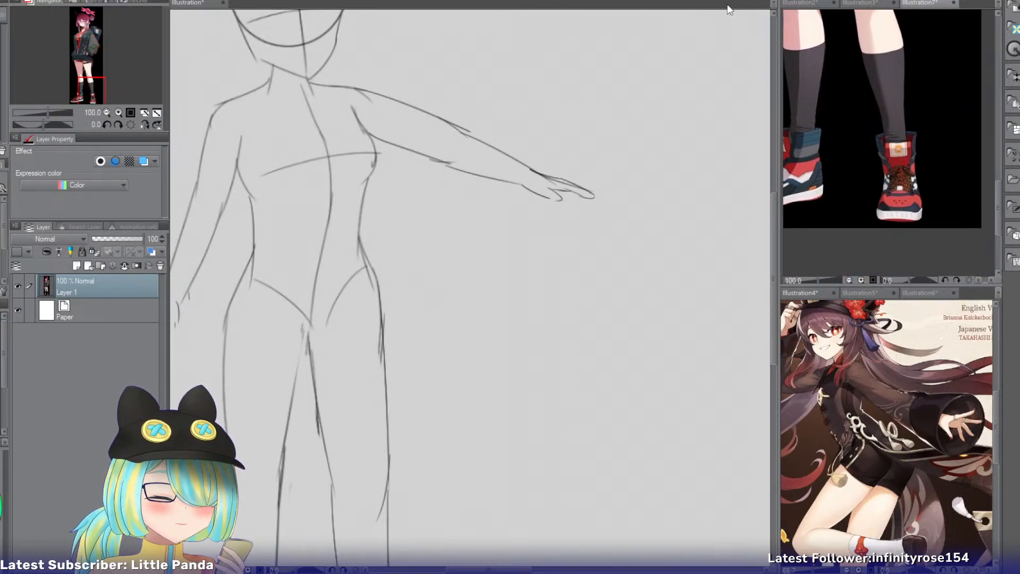
pyautogui.click(117, 112)
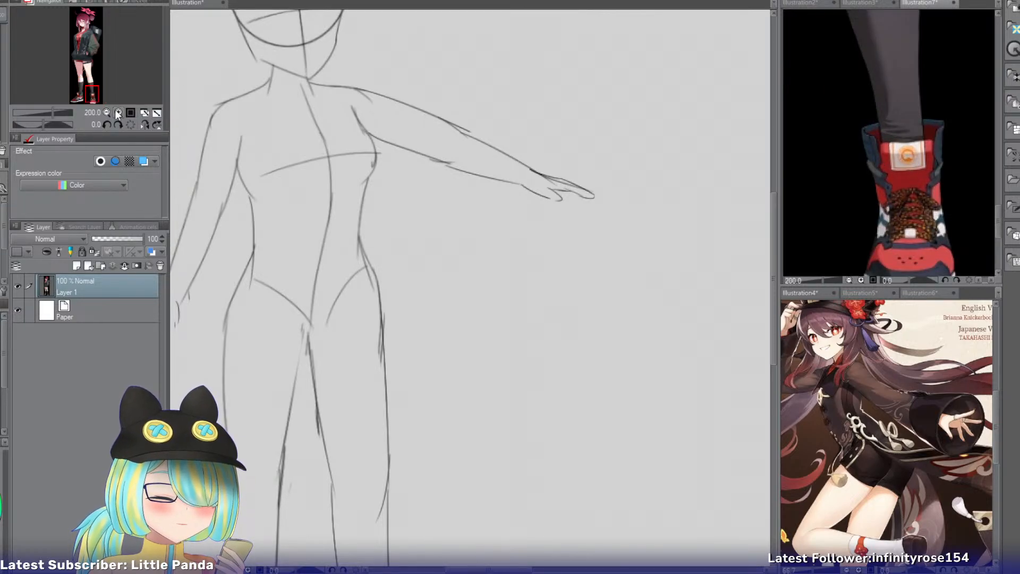
# Examine the silver-haired reference's white sneakers up close and as a pair.
pyautogui.click(858, 3)
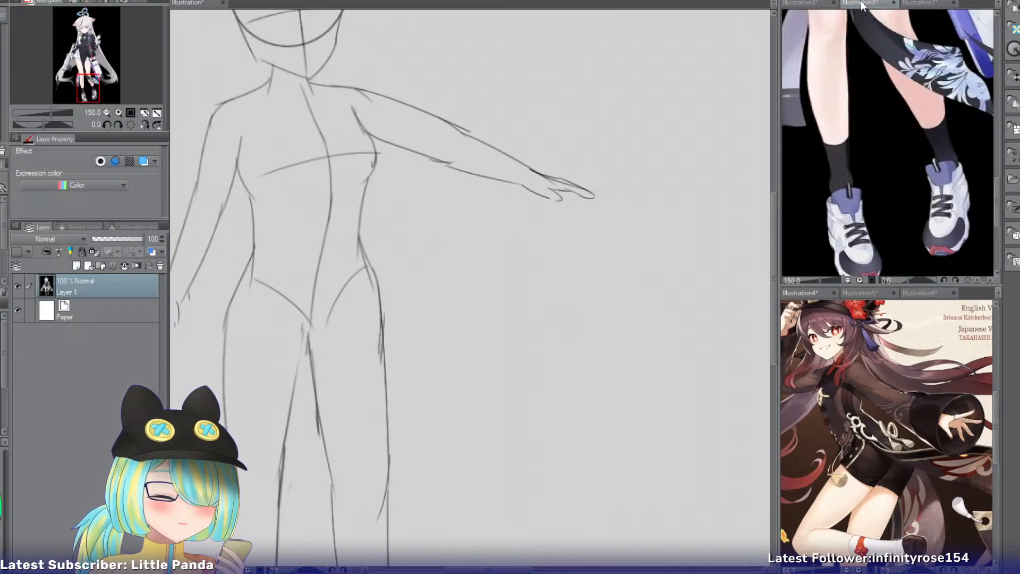
pyautogui.click(117, 112)
pyautogui.click(117, 112)
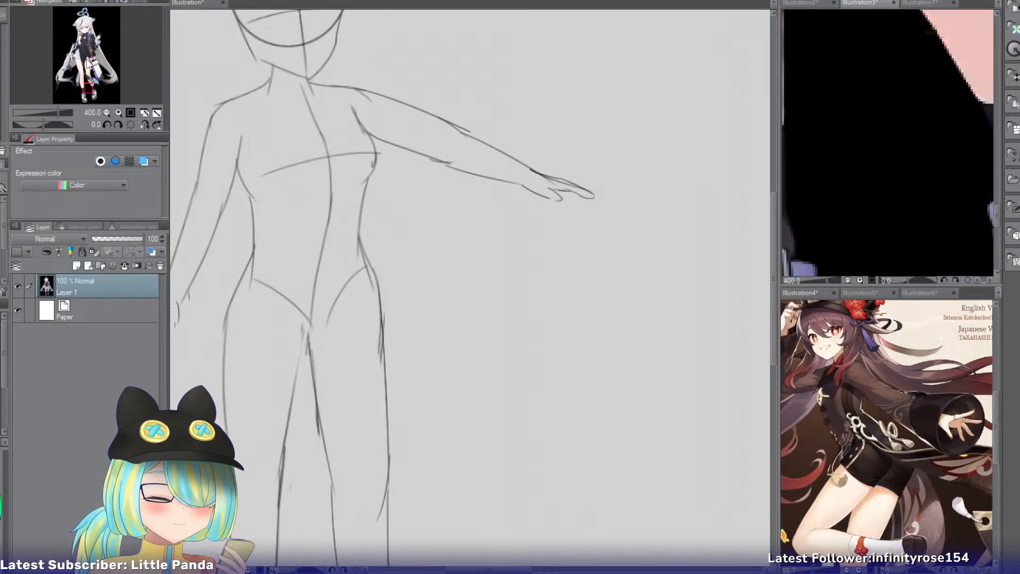
pyautogui.moveTo(91, 88); pyautogui.dragTo(94, 93)
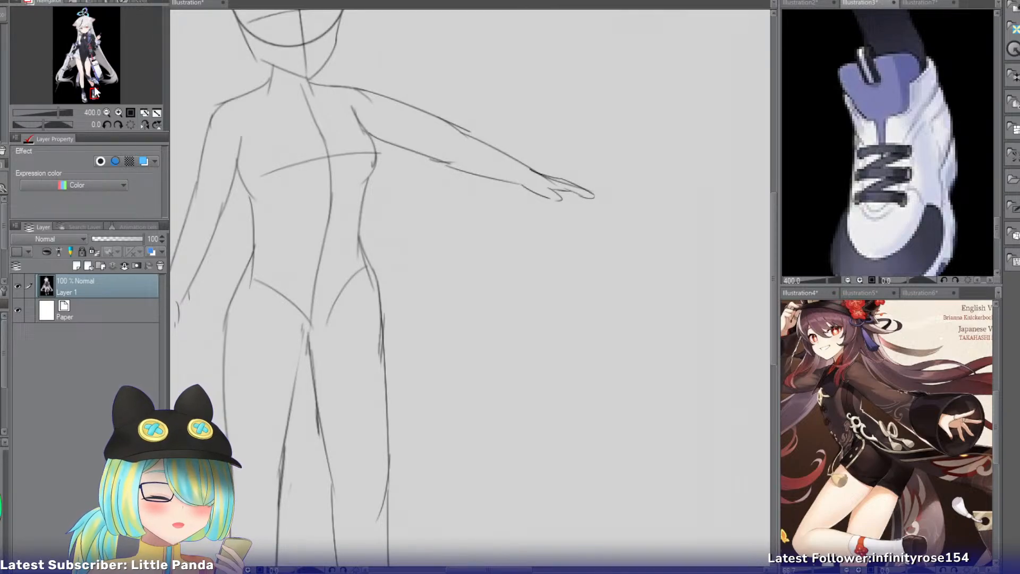
pyautogui.click(107, 113)
pyautogui.click(106, 112)
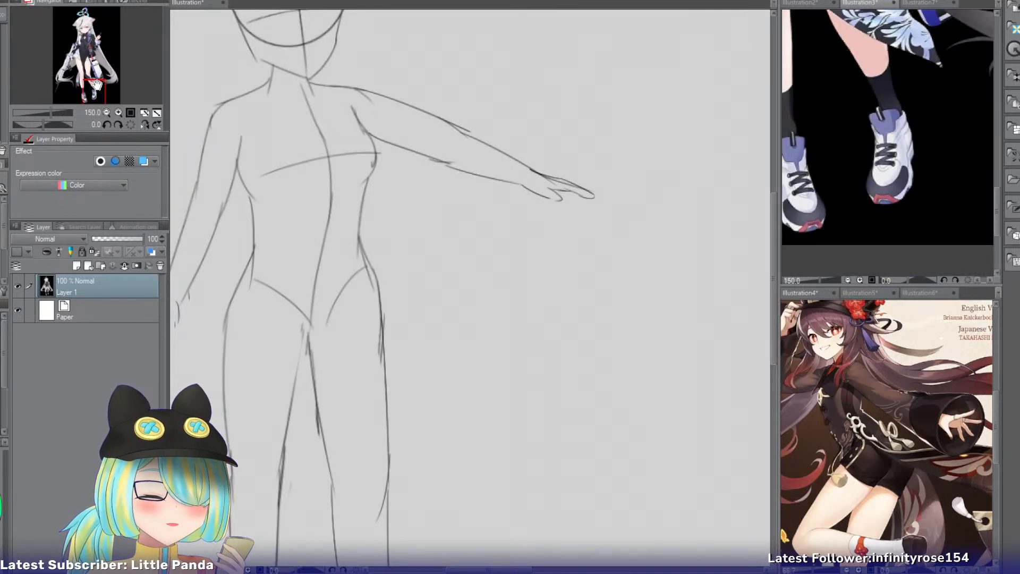
pyautogui.moveTo(98, 84); pyautogui.dragTo(93, 84)
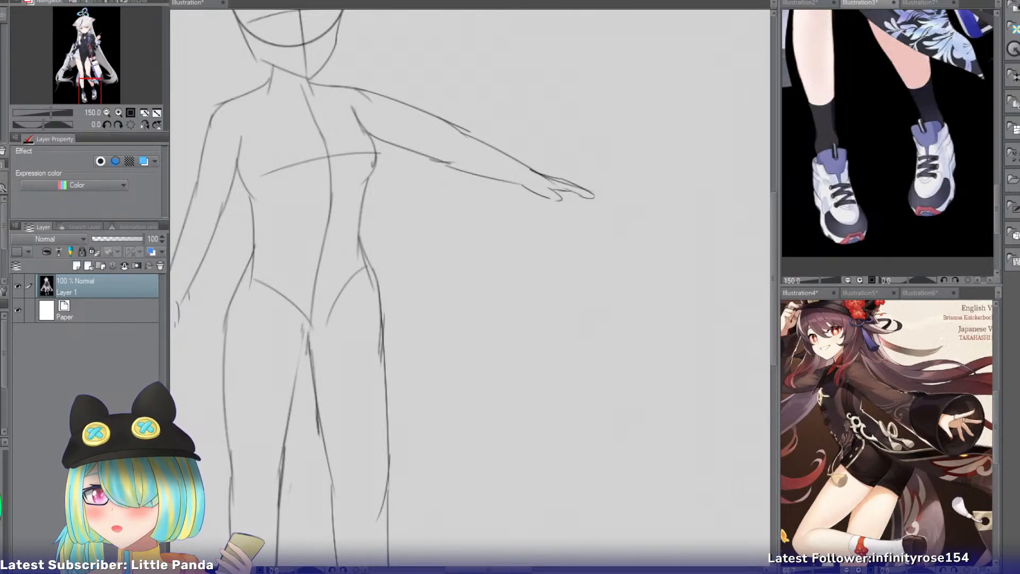
# Compare the outfit references, examining the pink-haired character's red collared top and the Xiangling costume enlarged to 50%.
pyautogui.click(192, 6)
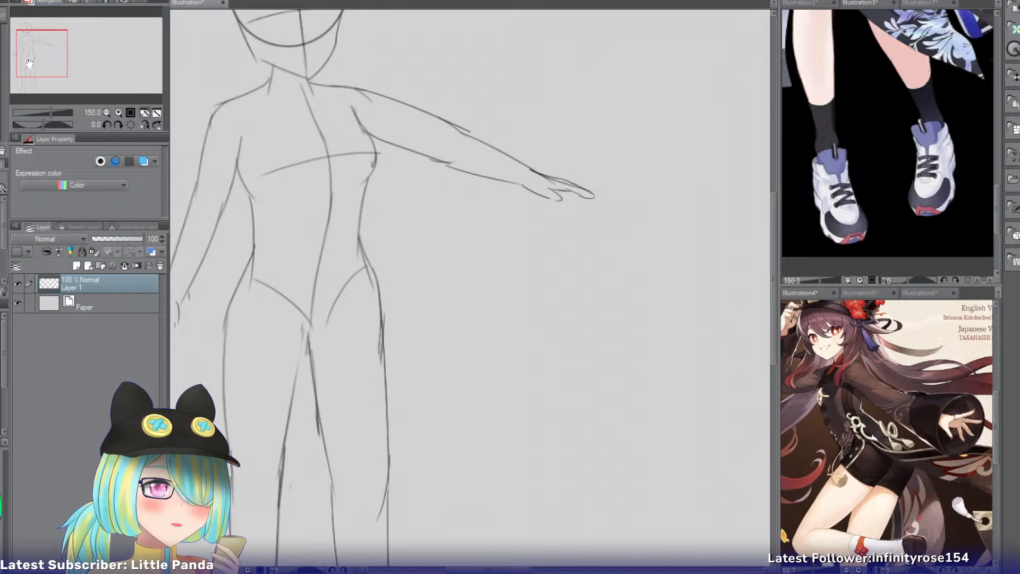
pyautogui.moveTo(31, 62); pyautogui.dragTo(23, 62)
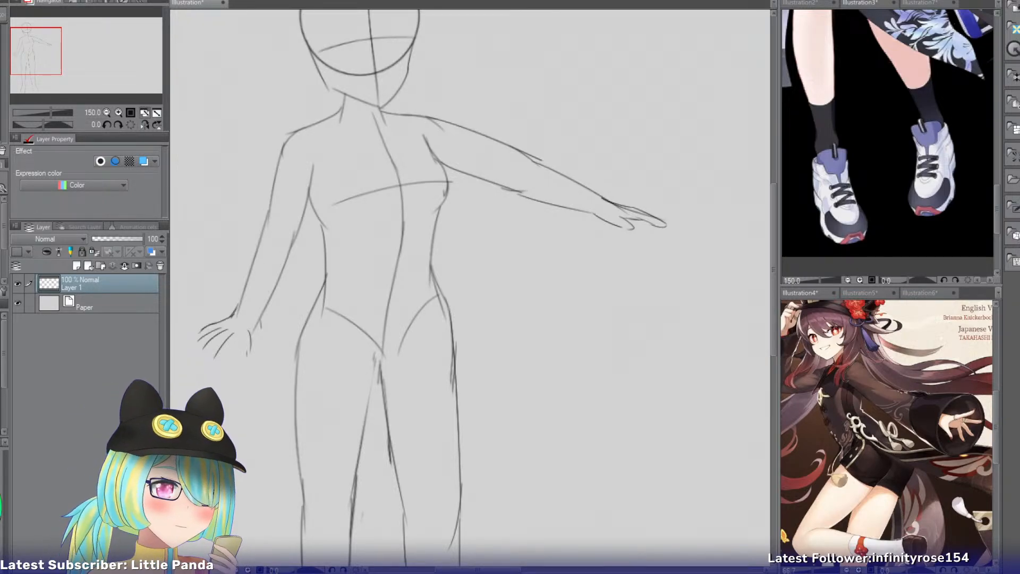
pyautogui.click(848, 10)
pyautogui.moveTo(88, 91); pyautogui.dragTo(93, 29)
pyautogui.click(800, 3)
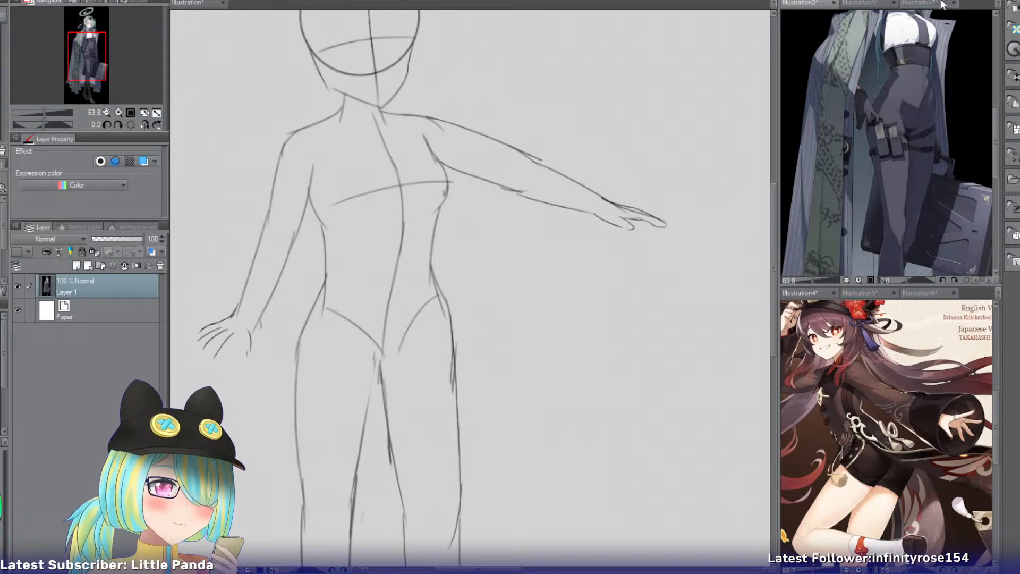
pyautogui.click(921, 2)
pyautogui.moveTo(91, 93); pyautogui.dragTo(78, 33)
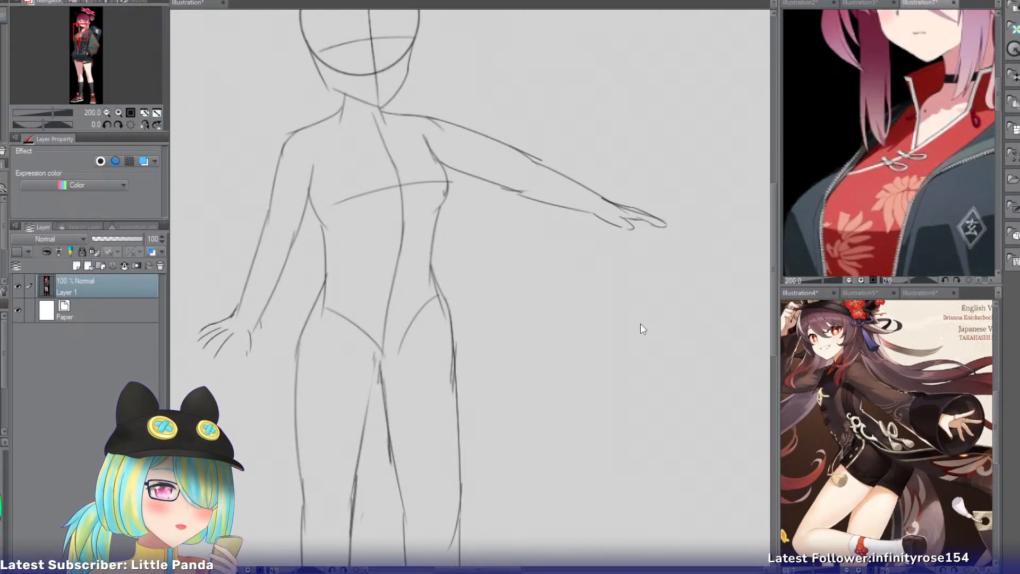
pyautogui.click(884, 291)
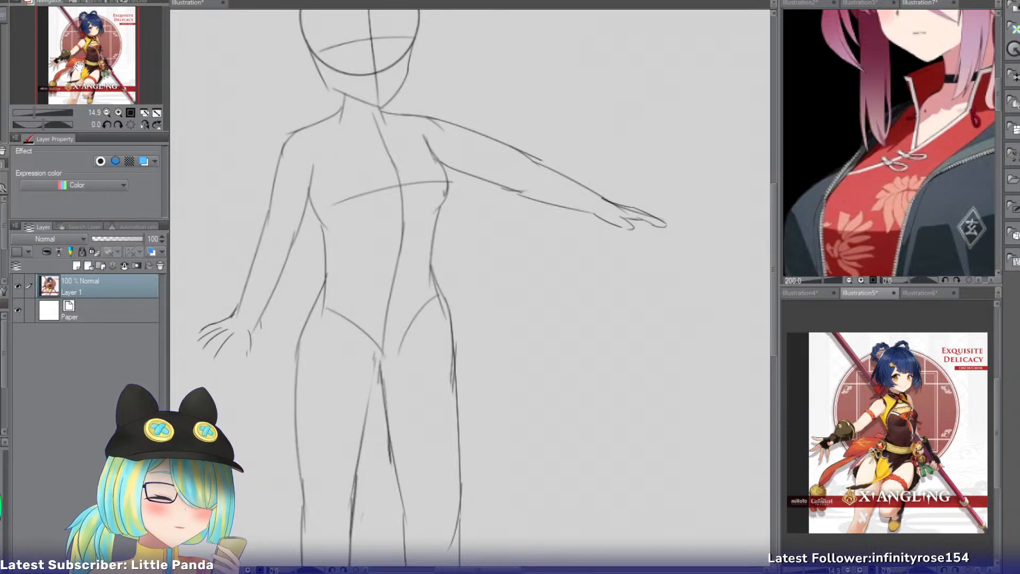
pyautogui.click(118, 112)
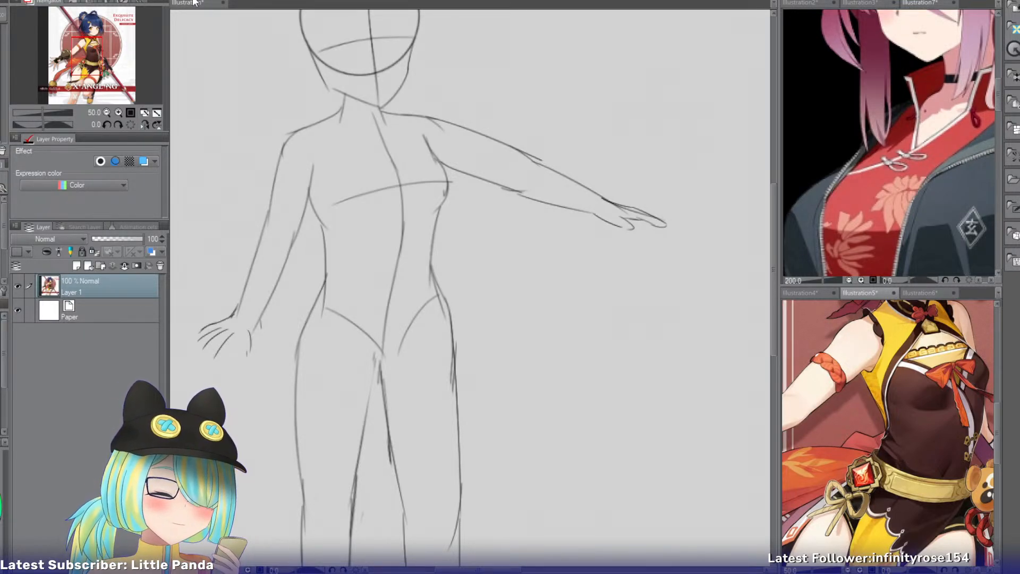
pyautogui.click(915, 292)
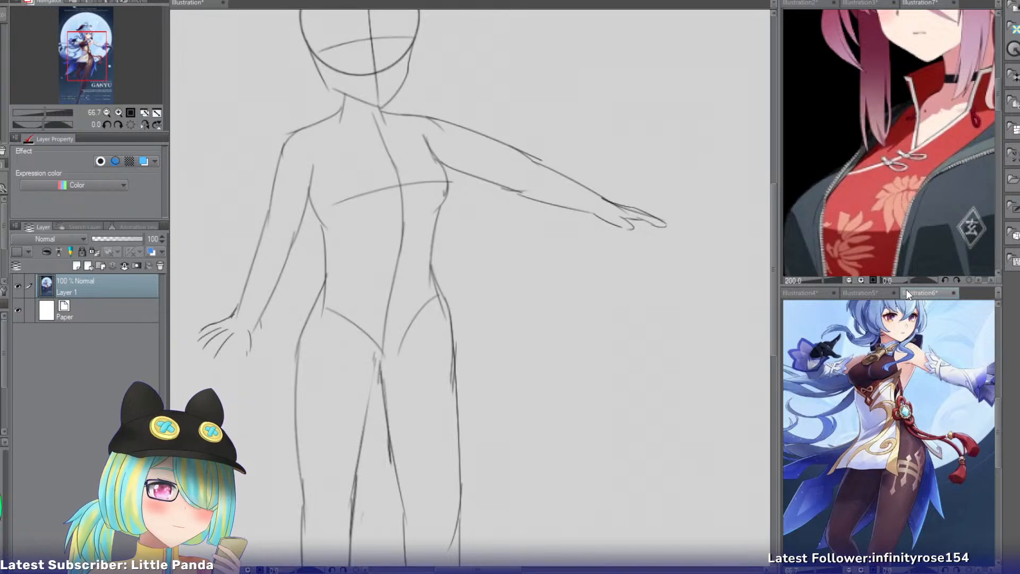
pyautogui.click(862, 293)
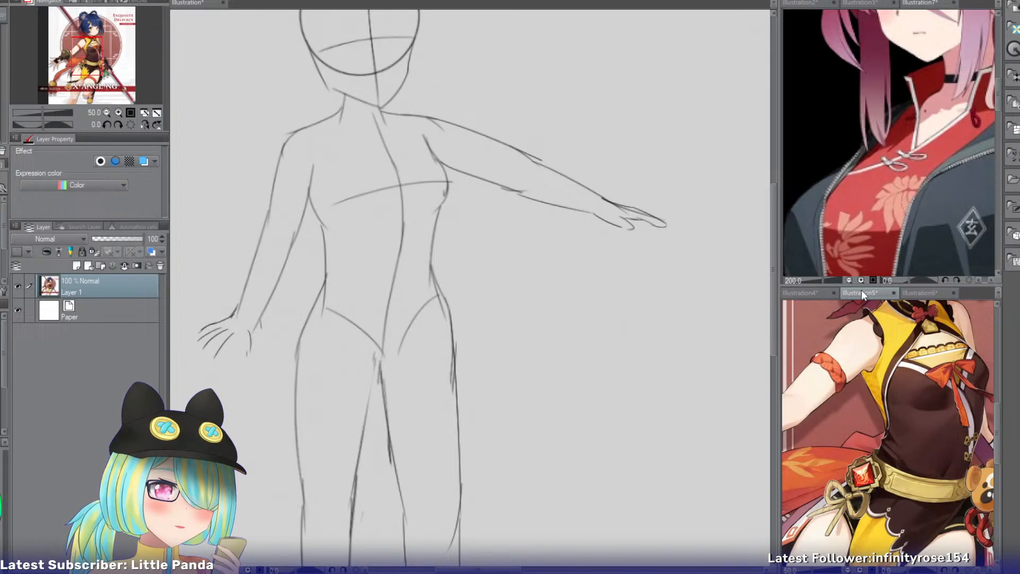
# Turn on the blue layer color for the body sketch's Layer 1 and create a new raster layer above it.
pyautogui.click(202, 3)
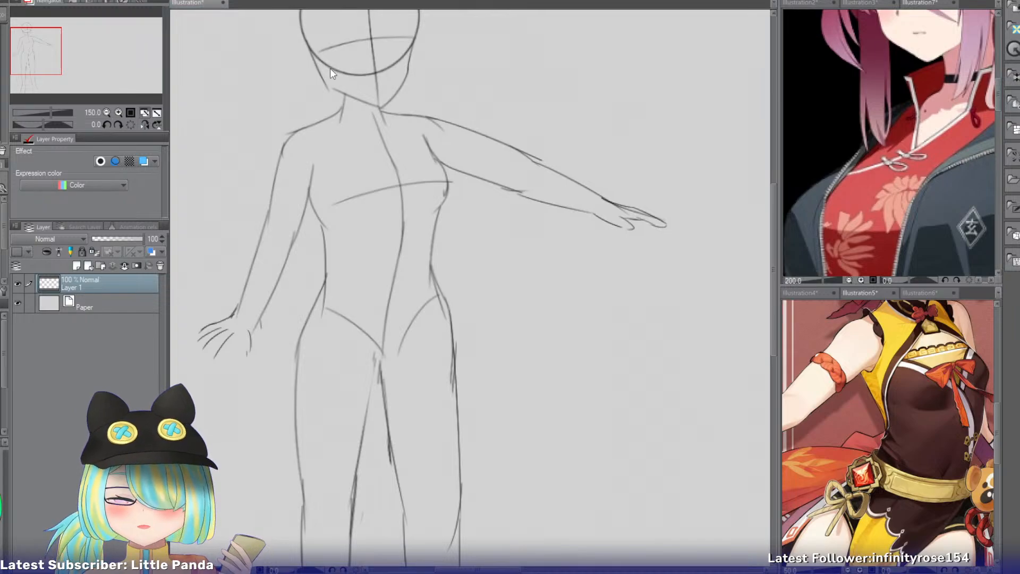
pyautogui.click(143, 161)
pyautogui.hotkey('ctrl', 'shift', 'n')
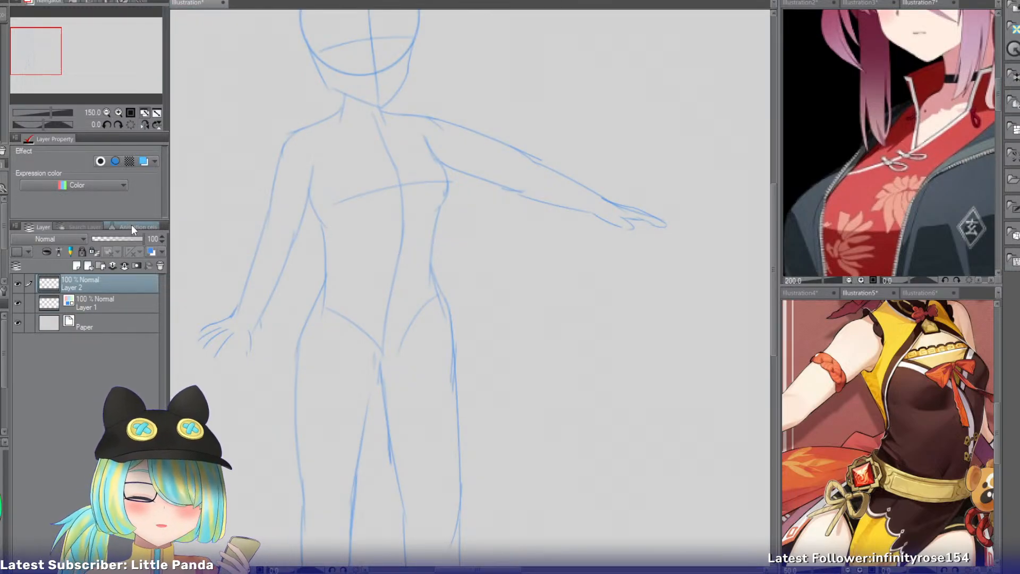
# Draw the sleeveless top's armhole edges on the new layer, running from the neck base toward each armpit.
pyautogui.moveTo(341, 114)
pyautogui.mouseDown()
pyautogui.moveTo(309, 217)
pyautogui.moveTo(318, 206)
pyautogui.mouseUp()
pyautogui.hotkey('ctrl', 'z')
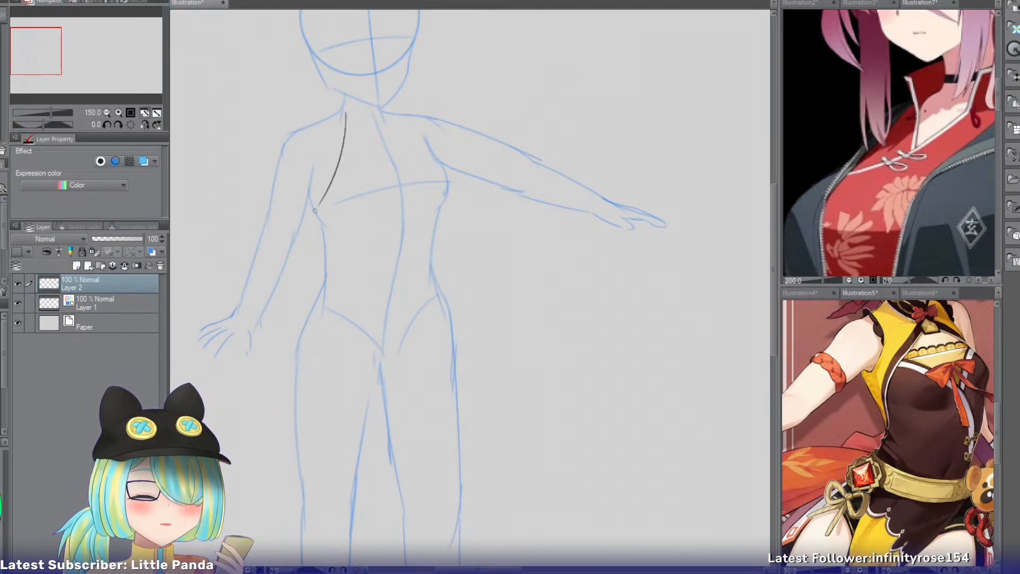
pyautogui.hotkey('ctrl', 'z')
pyautogui.moveTo(342, 114); pyautogui.dragTo(311, 213)
pyautogui.moveTo(390, 113); pyautogui.dragTo(439, 180)
pyautogui.hotkey('ctrl', 'z')
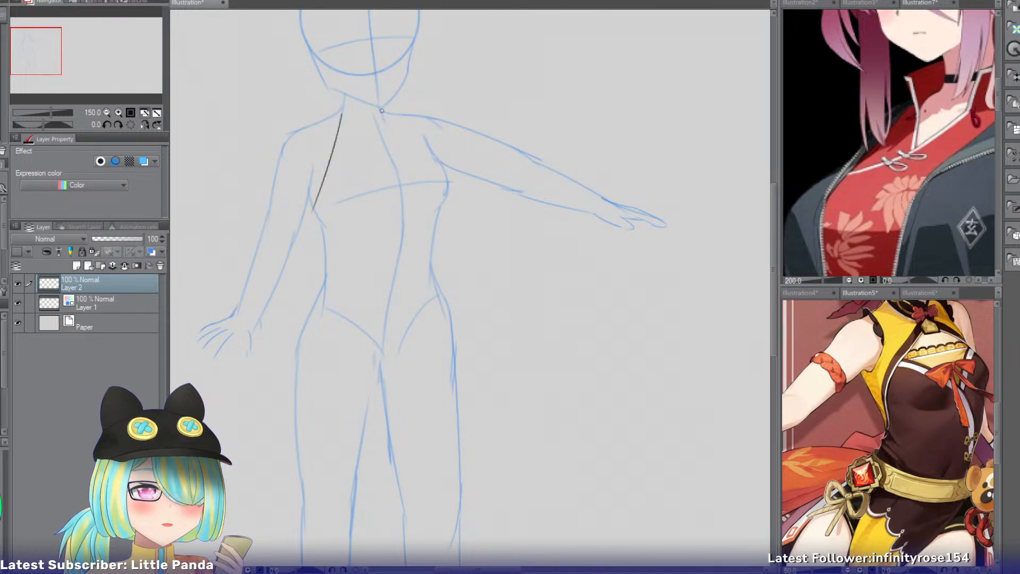
pyautogui.hotkey('ctrl', 'z')
pyautogui.moveTo(381, 109)
pyautogui.mouseDown()
pyautogui.moveTo(446, 167)
pyautogui.moveTo(433, 148)
pyautogui.mouseUp()
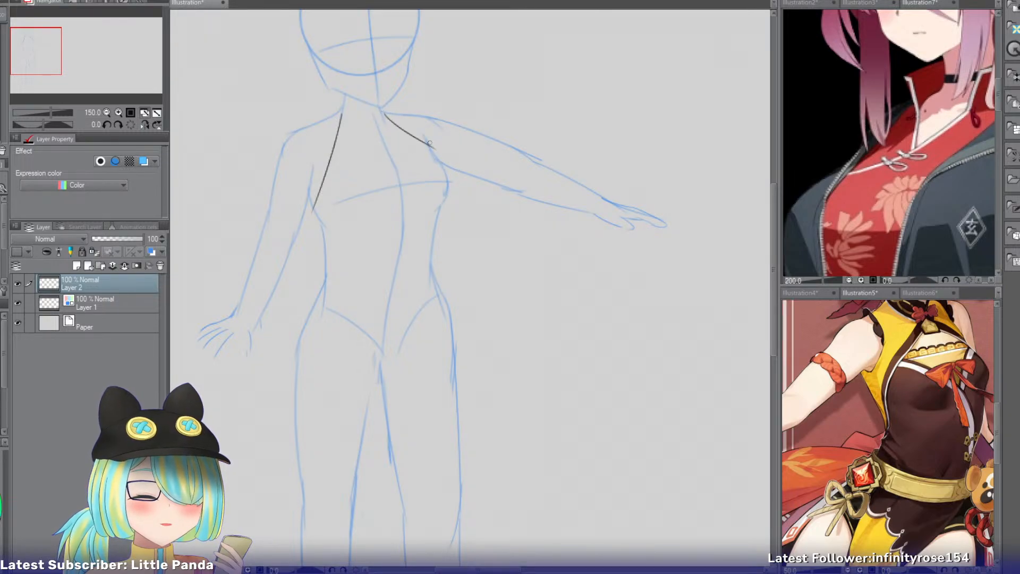
# Redraw the armhole edge beside the lowered arm wider toward the outer armpit and erase the earlier inner line.
pyautogui.moveTo(341, 114); pyautogui.dragTo(304, 189)
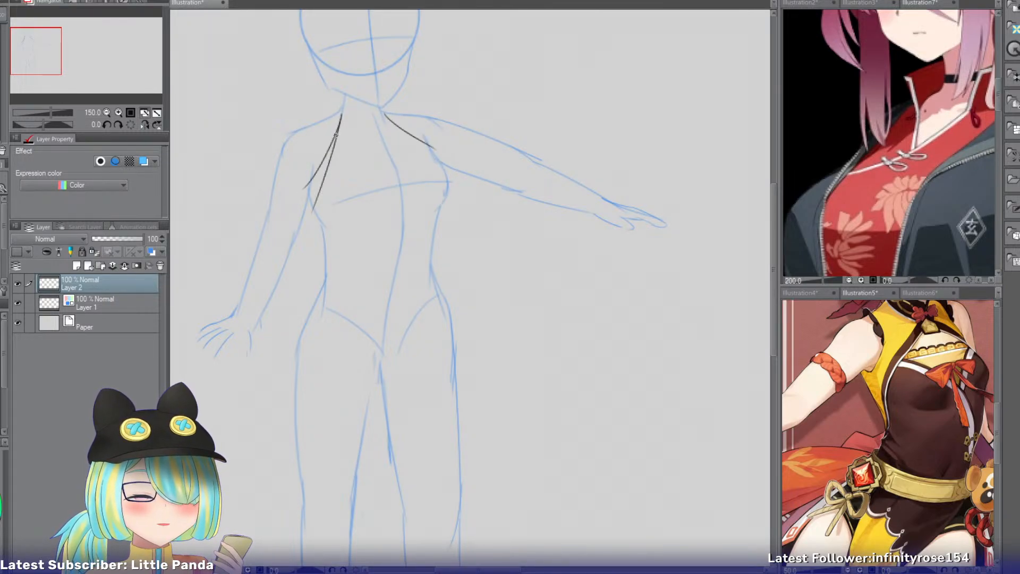
pyautogui.press('e')
pyautogui.moveTo(343, 136); pyautogui.dragTo(325, 197)
pyautogui.press('p')
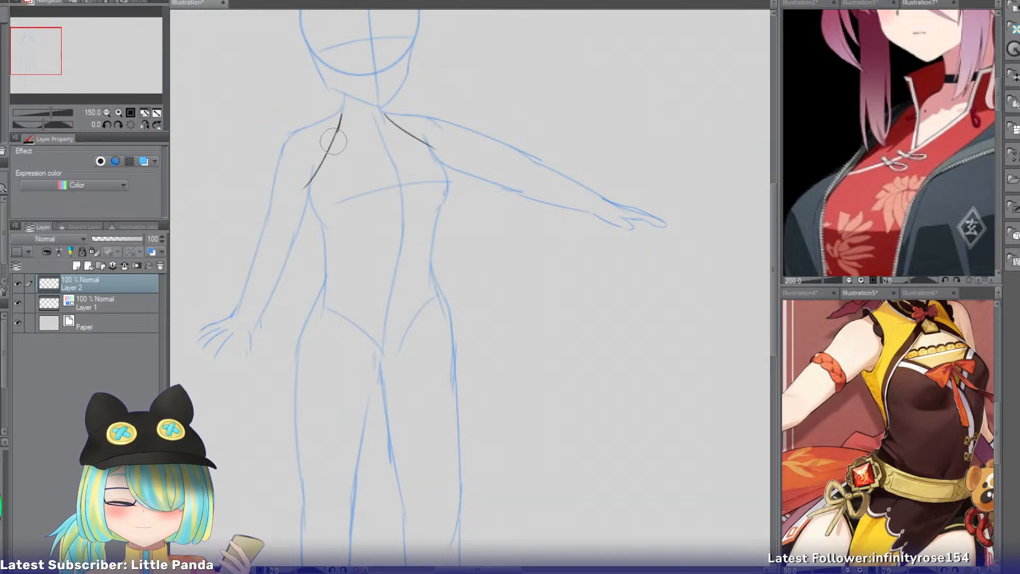
pyautogui.hotkey('ctrl', 'z')
# Draw the neckline curve across the neck base and retrace the armhole edge beside the lowered arm.
pyautogui.moveTo(343, 112)
pyautogui.mouseDown()
pyautogui.moveTo(386, 113)
pyautogui.moveTo(342, 114)
pyautogui.mouseUp()
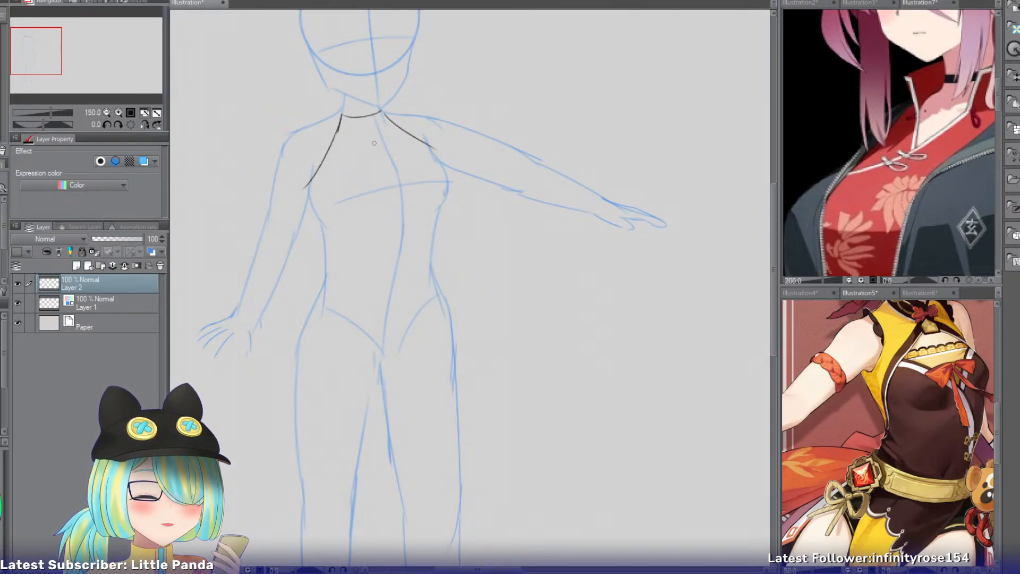
pyautogui.click(118, 112)
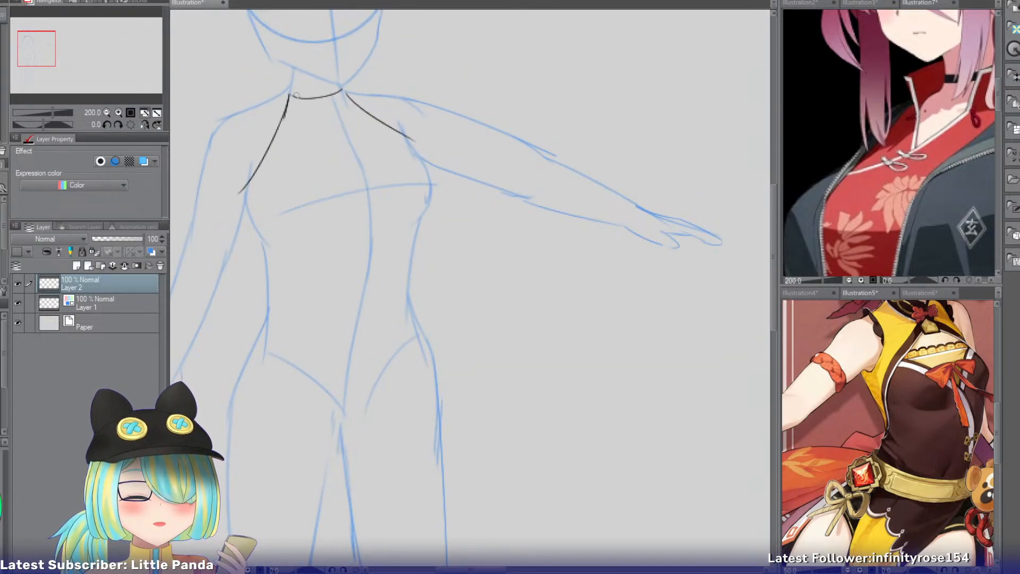
pyautogui.moveTo(287, 108); pyautogui.dragTo(251, 167)
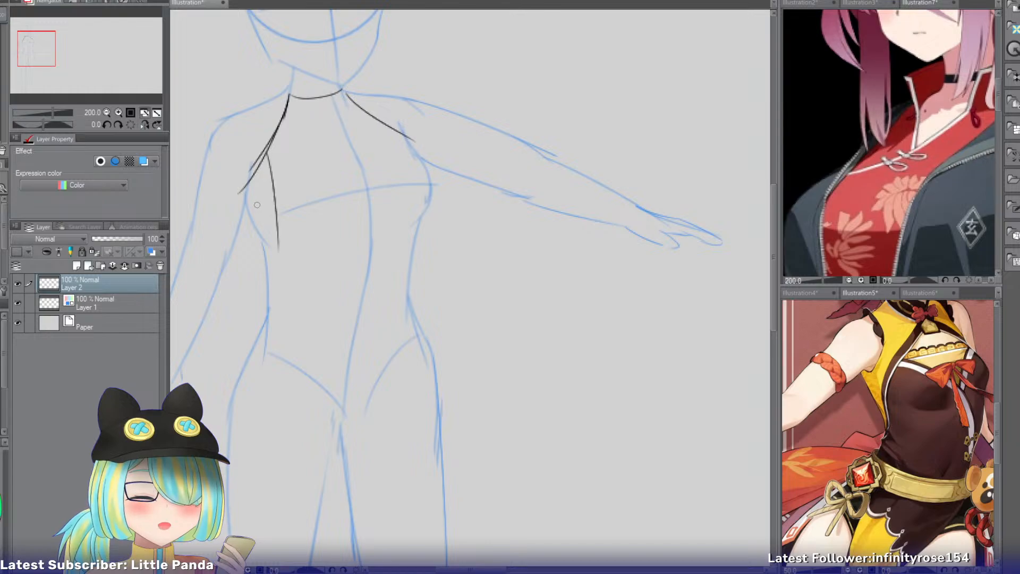
# Draw a curved contour guide down the torso from armpit to hip on Layer 1, and reselect Layer 2.
pyautogui.click(98, 300)
pyautogui.moveTo(269, 161); pyautogui.dragTo(288, 298)
pyautogui.hotkey('ctrl', 'z')
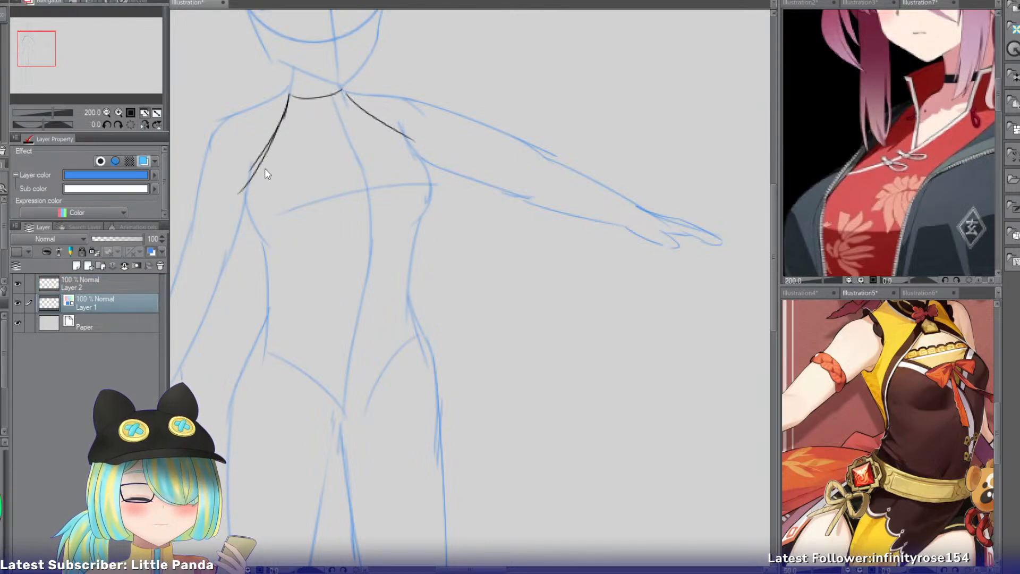
pyautogui.moveTo(266, 162)
pyautogui.mouseDown()
pyautogui.moveTo(294, 309)
pyautogui.moveTo(283, 352)
pyautogui.mouseUp()
pyautogui.moveTo(251, 199)
pyautogui.mouseDown()
pyautogui.moveTo(265, 282)
pyautogui.moveTo(266, 252)
pyautogui.moveTo(261, 330)
pyautogui.mouseUp()
pyautogui.hotkey('ctrl', 'z')
pyautogui.hotkey('ctrl', 'z')
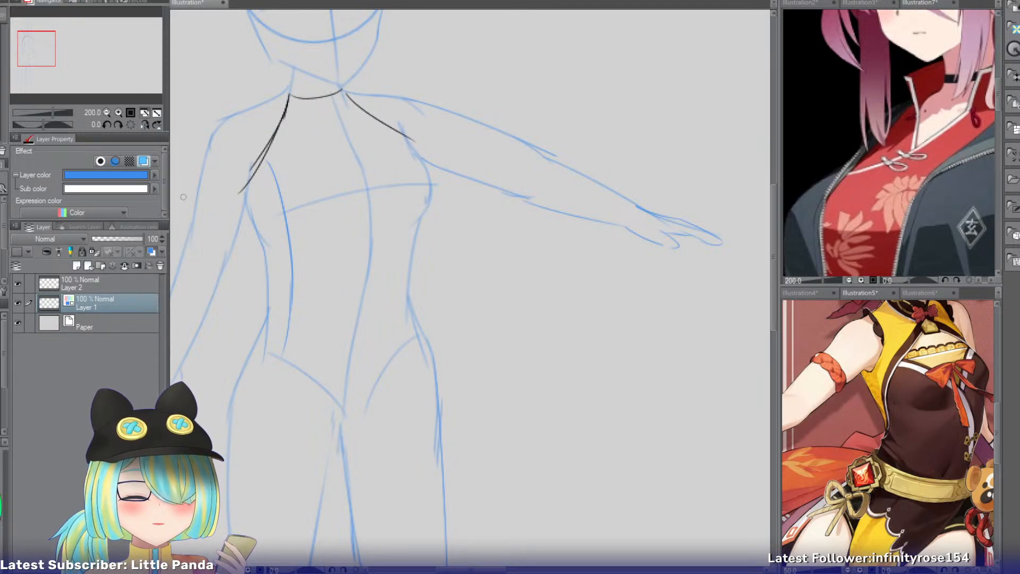
pyautogui.click(81, 284)
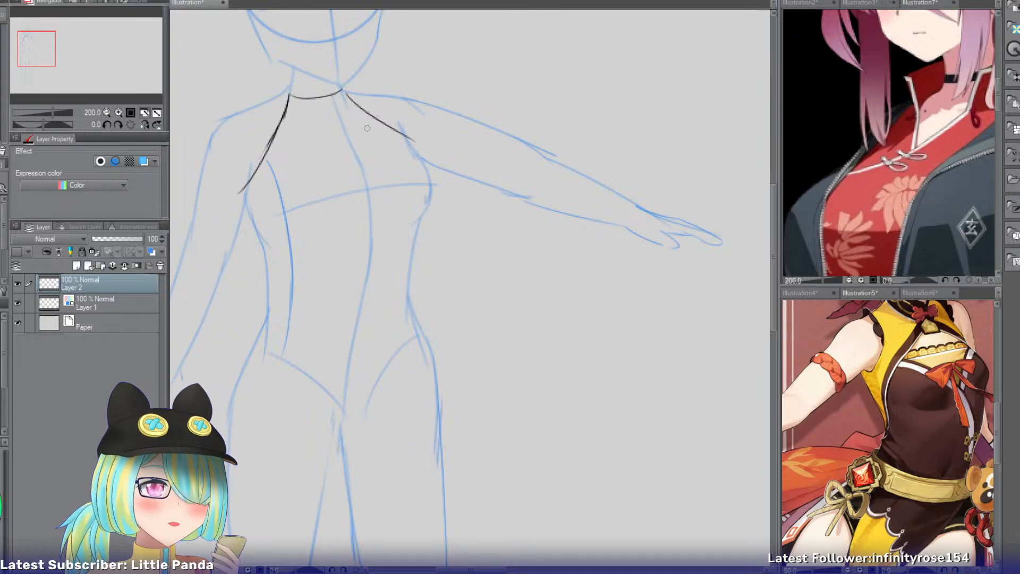
# Compare the silver-haired, pink-haired, Ganyu, Hu Tao and long-coat references for ideas on the top's design.
pyautogui.click(850, 3)
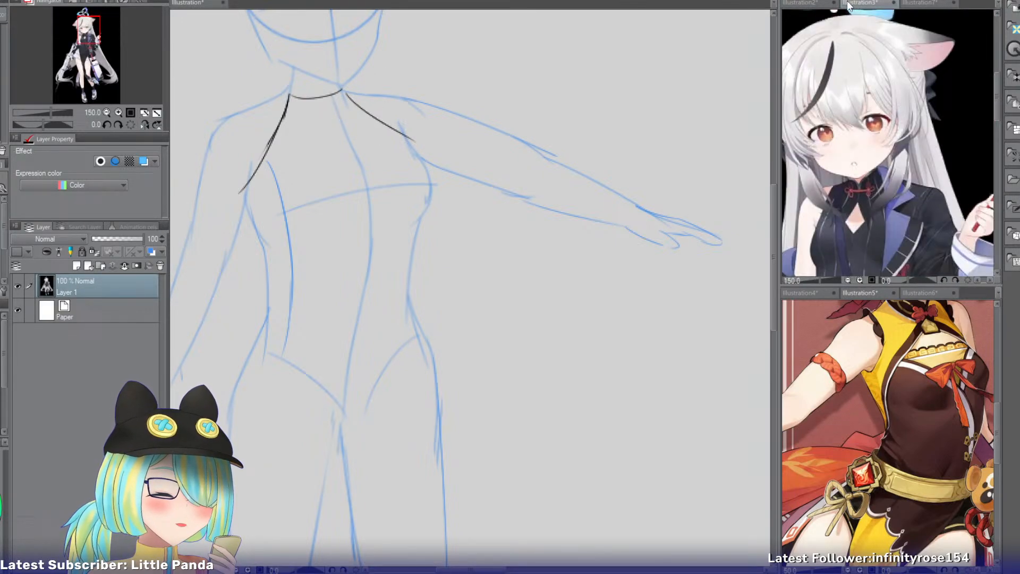
pyautogui.click(805, 3)
pyautogui.click(917, 4)
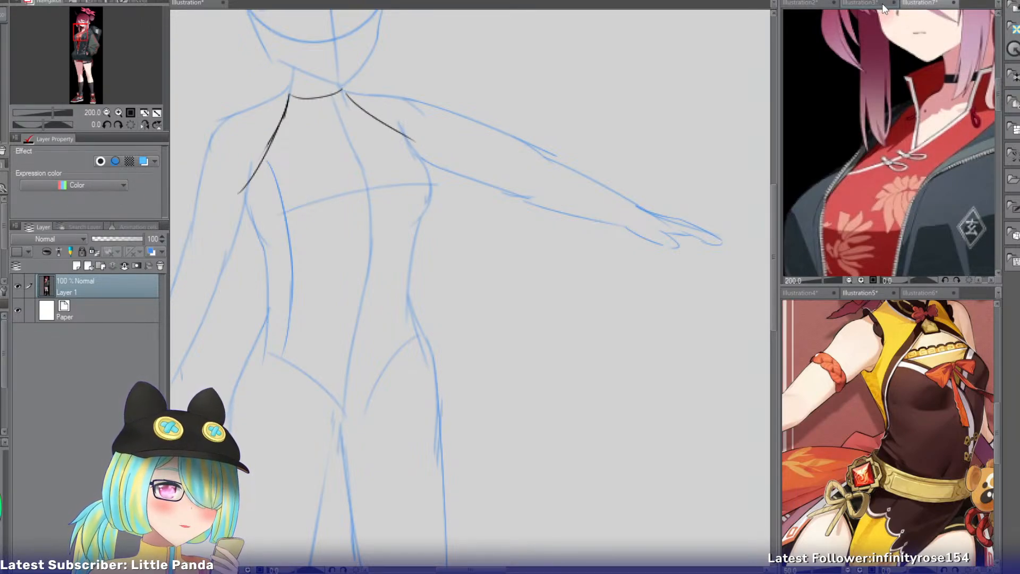
pyautogui.click(913, 292)
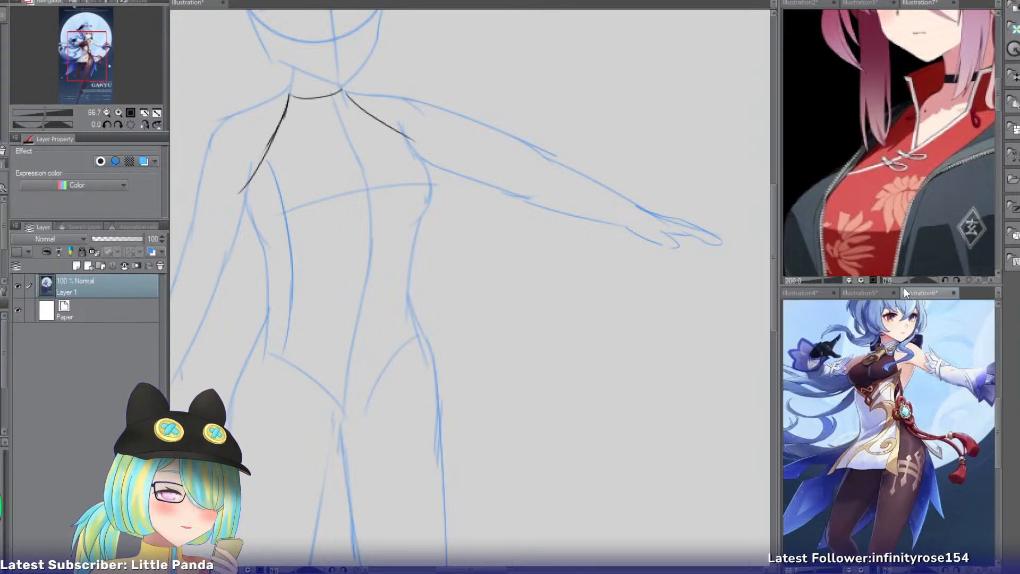
pyautogui.click(791, 293)
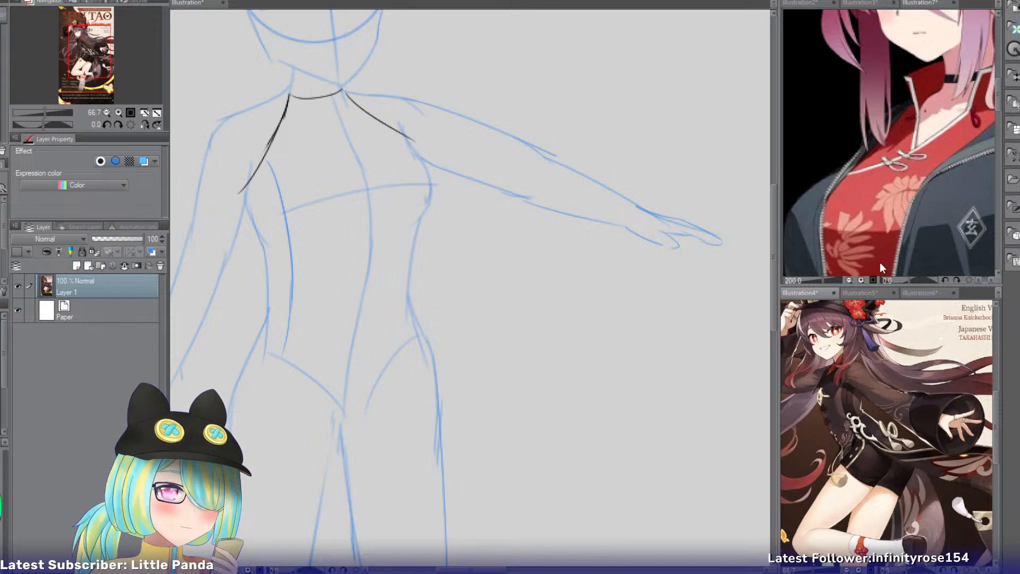
pyautogui.click(862, 2)
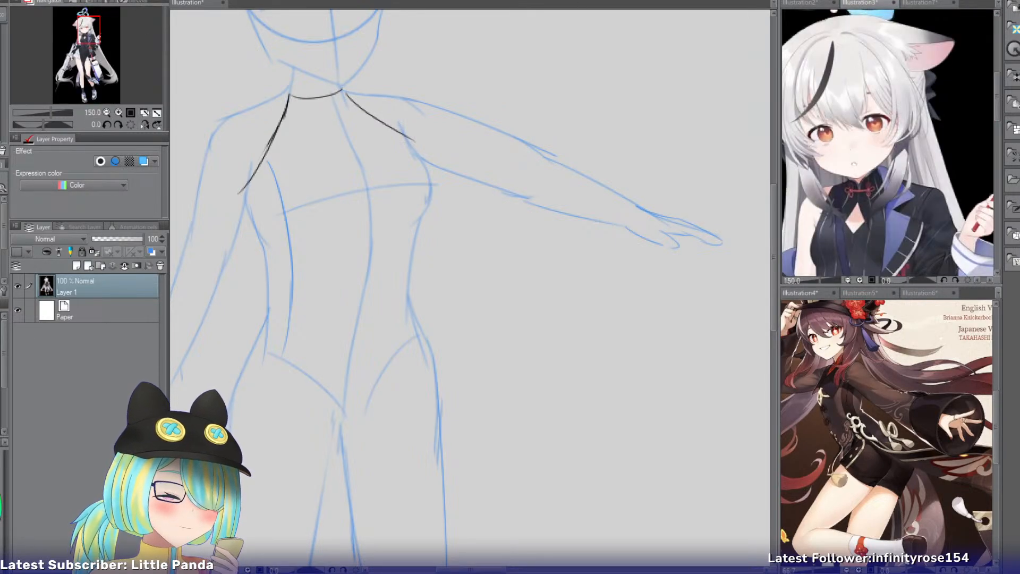
pyautogui.click(921, 2)
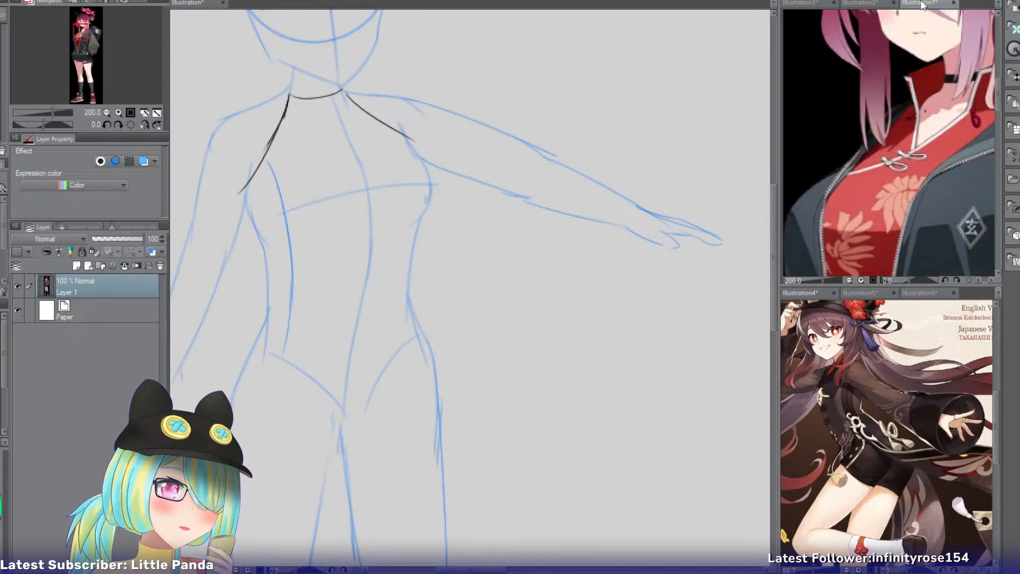
pyautogui.click(808, 5)
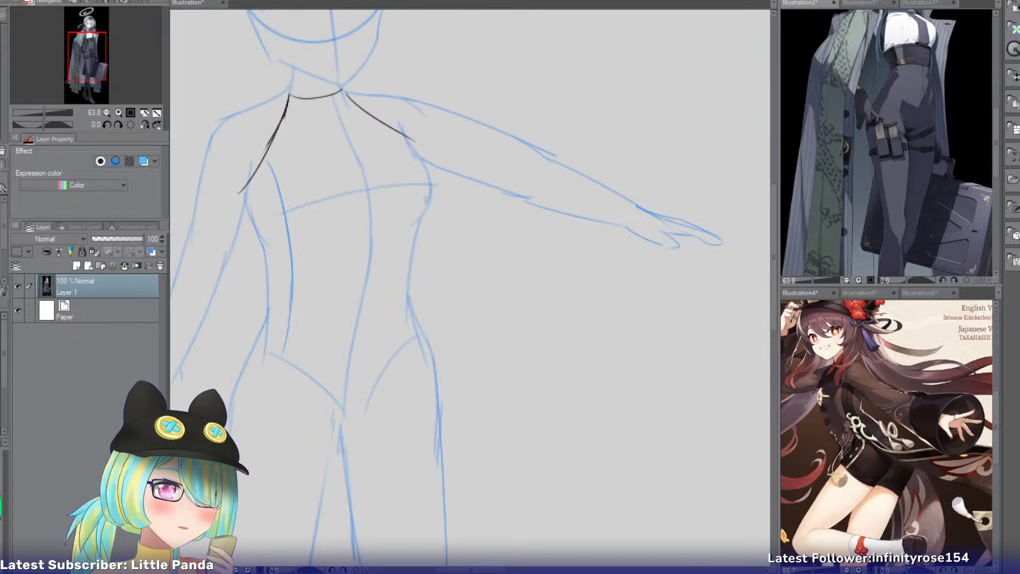
pyautogui.click(924, 3)
# Examine the dragon-patterned dress reference at 100%, from its collar and open coat down to the shoes.
pyautogui.click(977, 3)
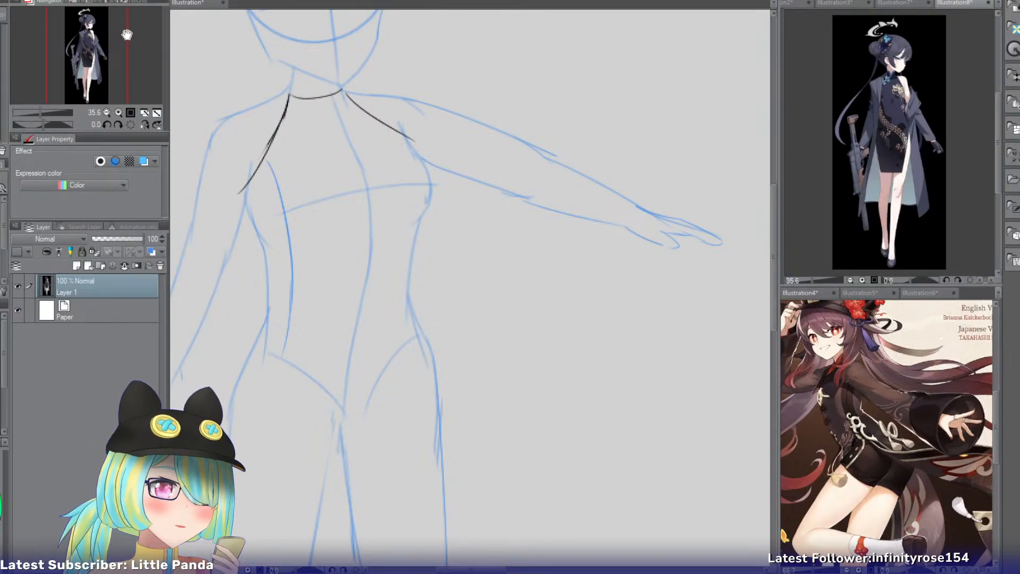
pyautogui.click(118, 112)
pyautogui.click(118, 111)
pyautogui.click(117, 112)
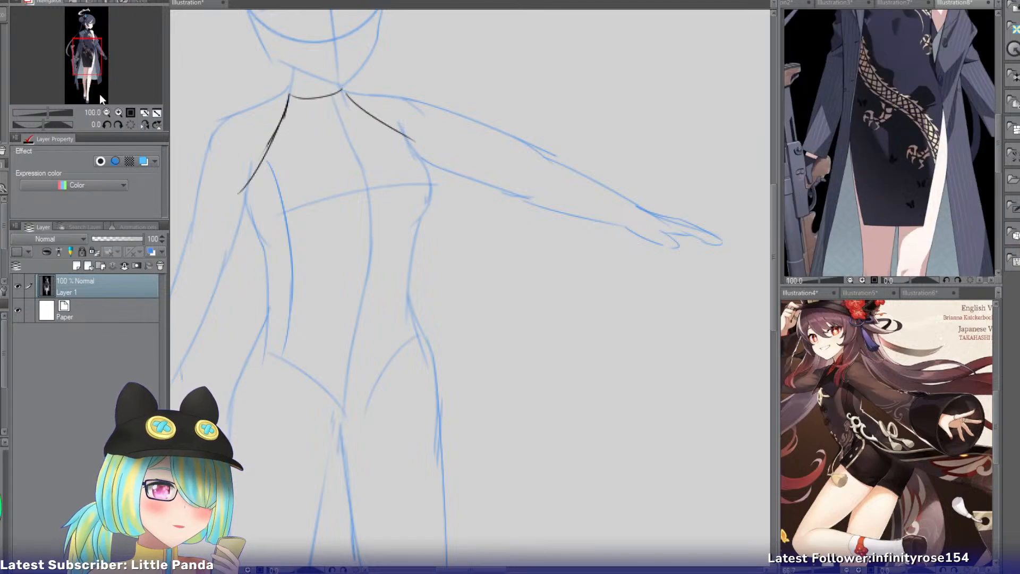
pyautogui.moveTo(89, 57)
pyautogui.mouseDown()
pyautogui.moveTo(89, 38)
pyautogui.moveTo(88, 74)
pyautogui.moveTo(88, 41)
pyautogui.mouseUp()
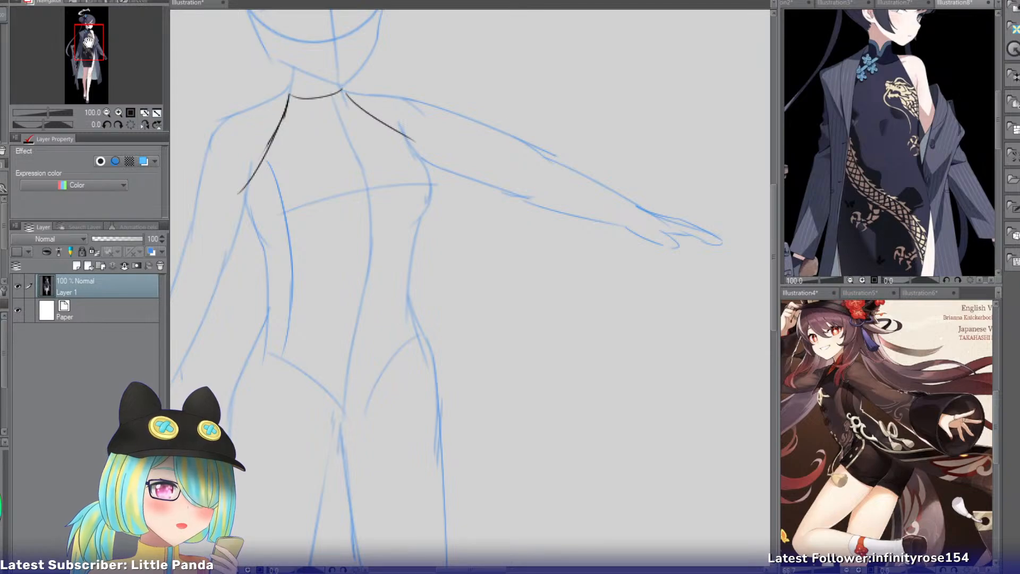
pyautogui.moveTo(88, 41); pyautogui.dragTo(92, 88)
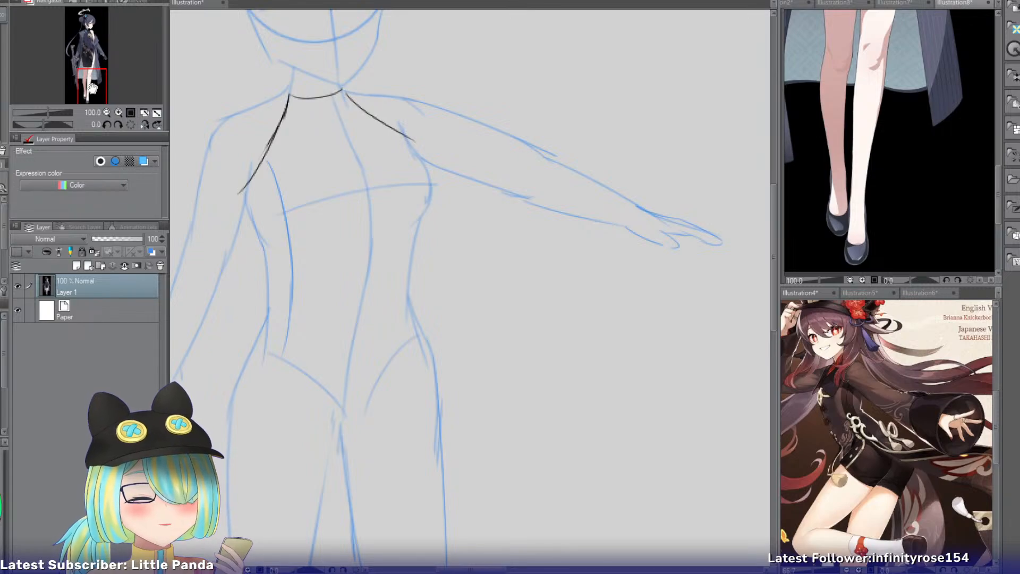
pyautogui.moveTo(91, 79); pyautogui.dragTo(94, 40)
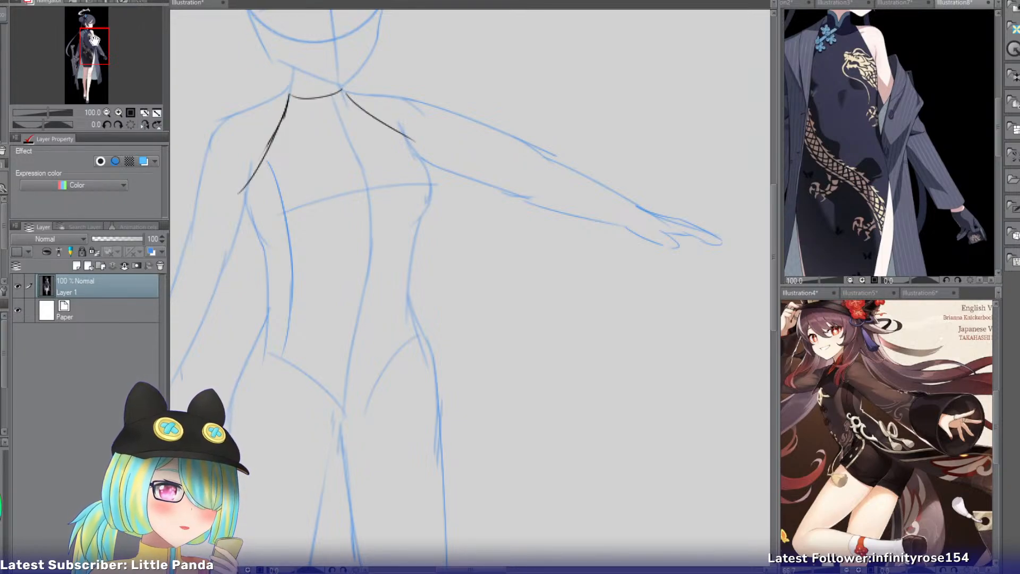
pyautogui.moveTo(94, 40); pyautogui.dragTo(85, 41)
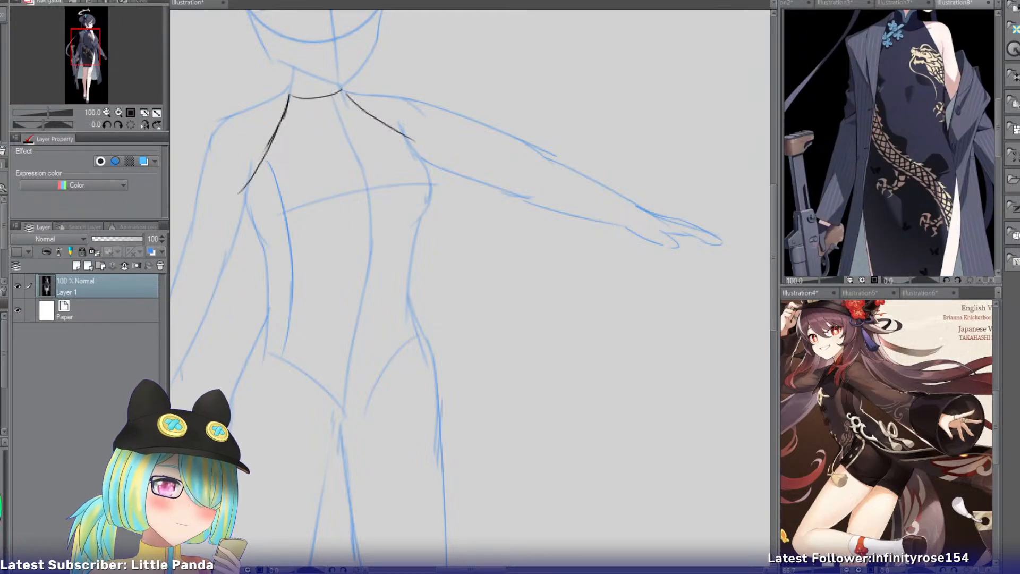
# Compare the silver-haired and long-coat references with the pink-haired character's red collared top.
pyautogui.click(840, 3)
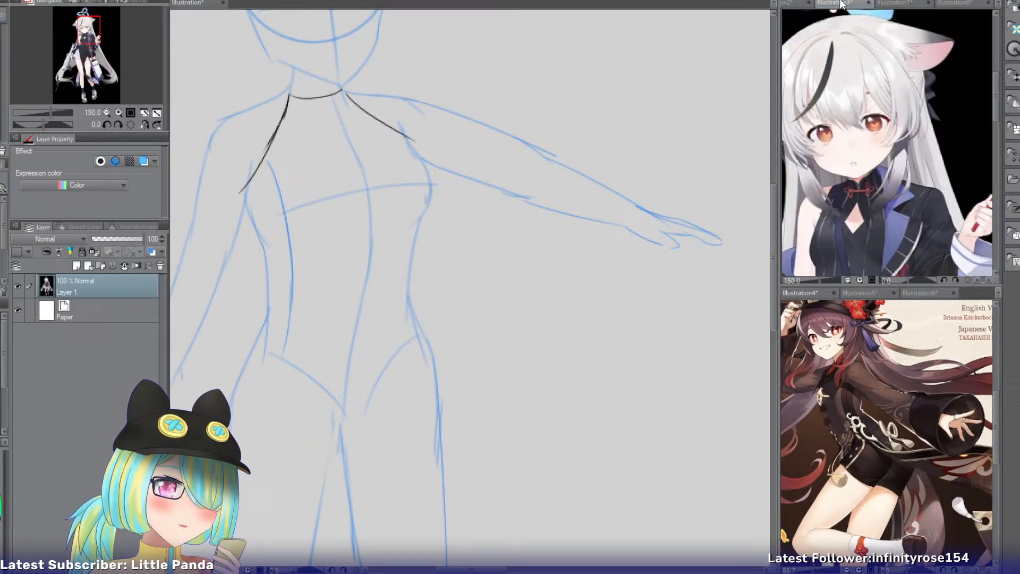
pyautogui.click(907, 2)
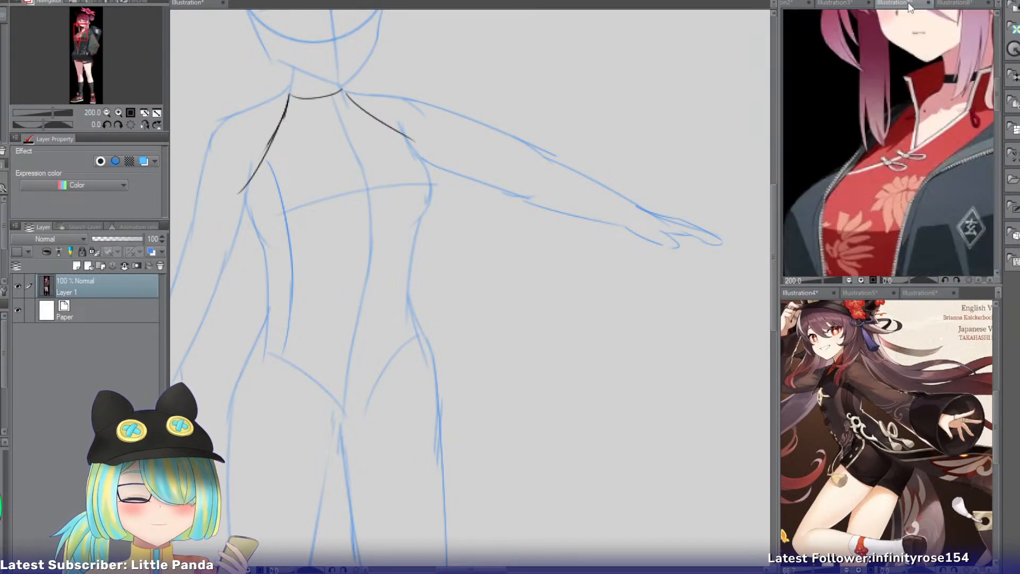
pyautogui.click(844, 5)
pyautogui.click(800, 3)
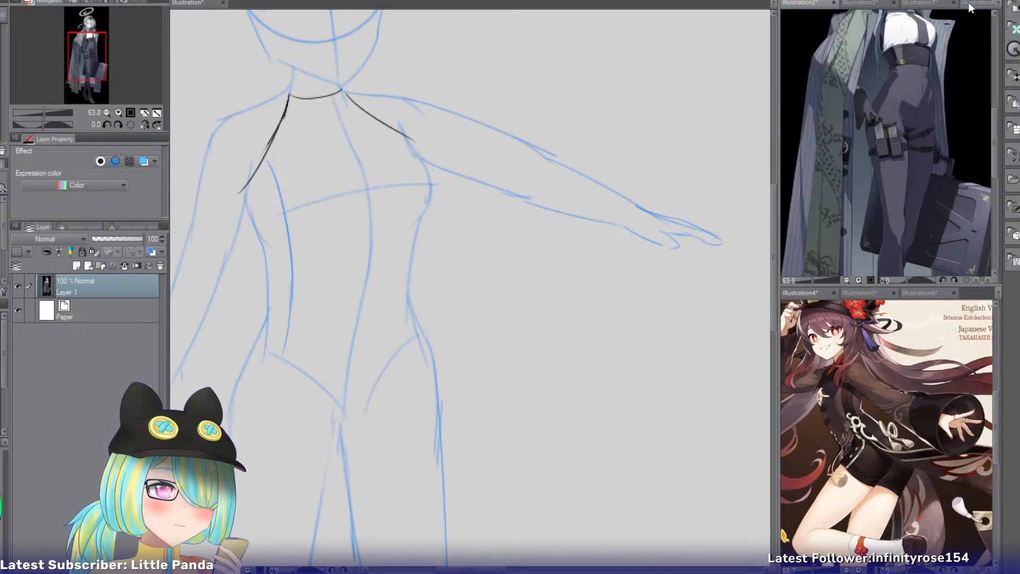
pyautogui.click(914, 6)
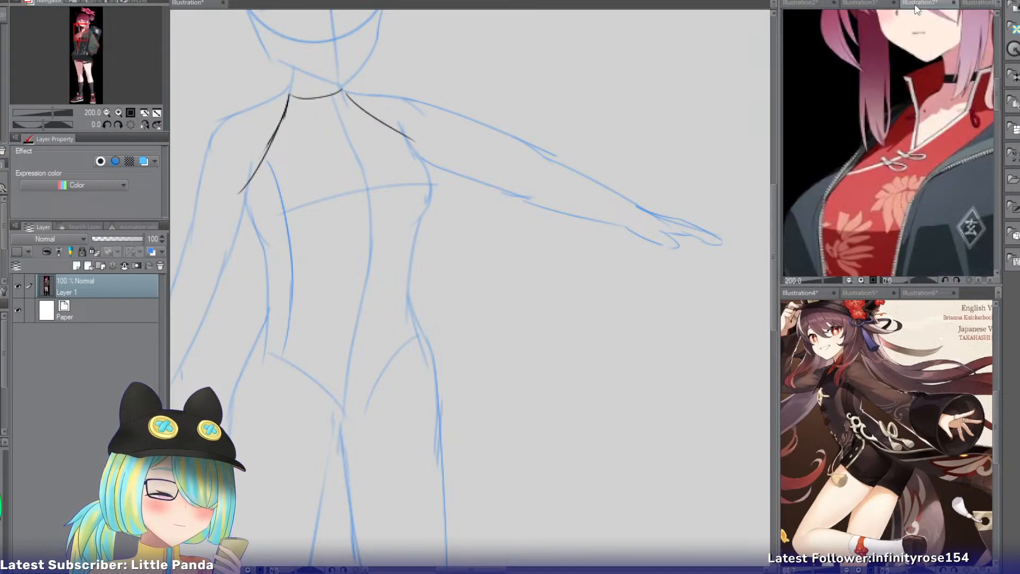
# Draw the top's two front opening edges on the sketch, running from the sides of the neck toward the upper chest.
pyautogui.click(186, 5)
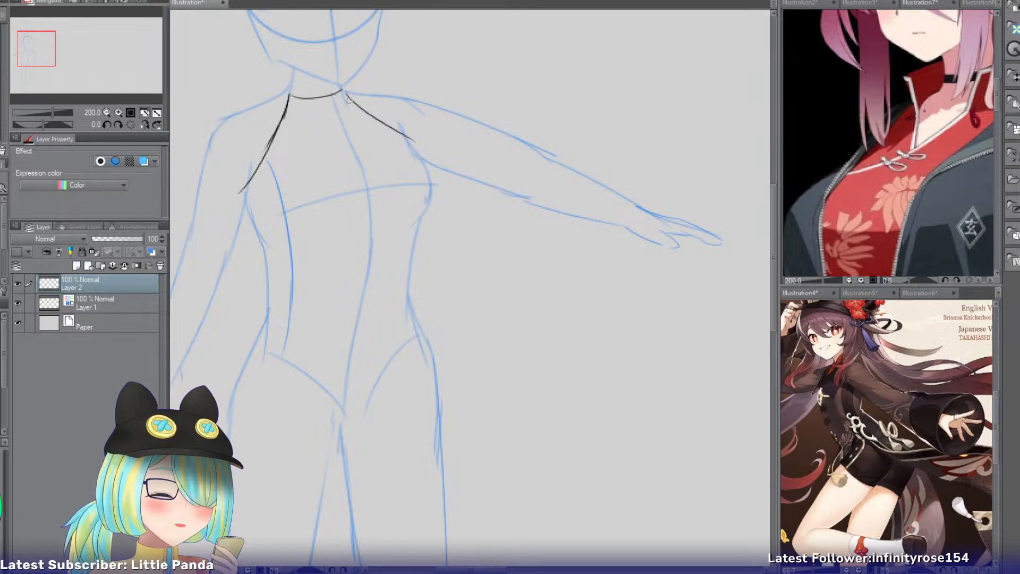
pyautogui.moveTo(348, 96); pyautogui.dragTo(373, 158)
pyautogui.moveTo(290, 111); pyautogui.dragTo(364, 151)
pyautogui.hotkey('ctrl', 'z')
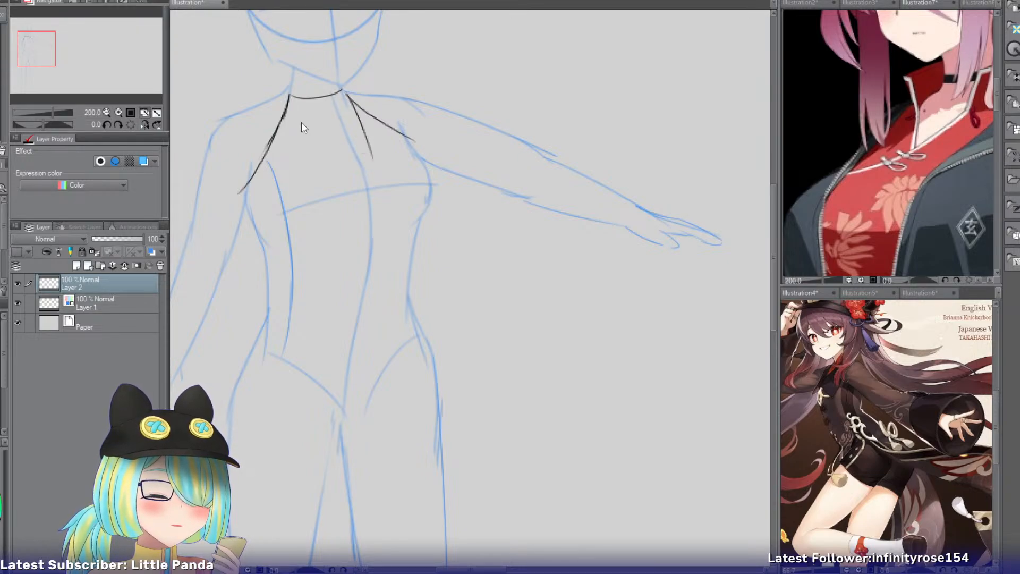
pyautogui.moveTo(286, 114); pyautogui.dragTo(352, 157)
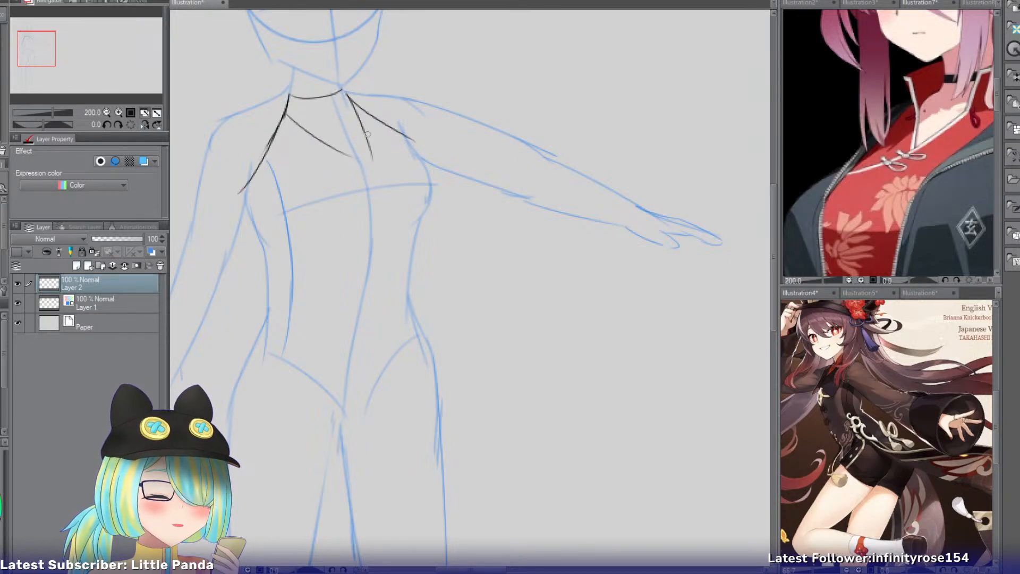
# Extend the front edge beside the raised arm into a diagonal wrap line sweeping across the chest toward the opposite waist.
pyautogui.moveTo(371, 149); pyautogui.dragTo(288, 251)
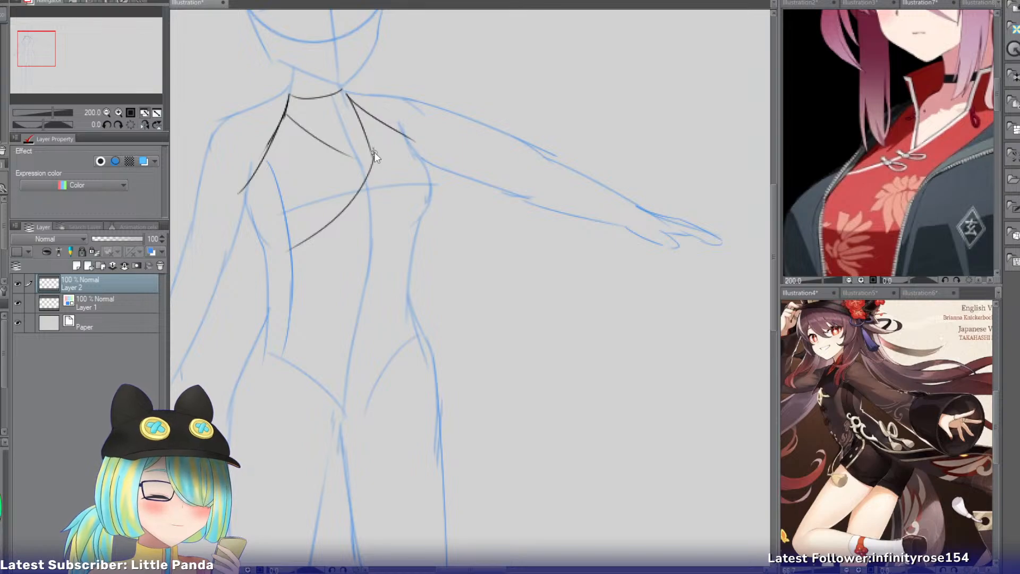
pyautogui.hotkey('ctrl', 'z')
pyautogui.moveTo(370, 150); pyautogui.dragTo(307, 263)
pyautogui.moveTo(341, 153); pyautogui.dragTo(380, 165)
pyautogui.hotkey('ctrl', 'z')
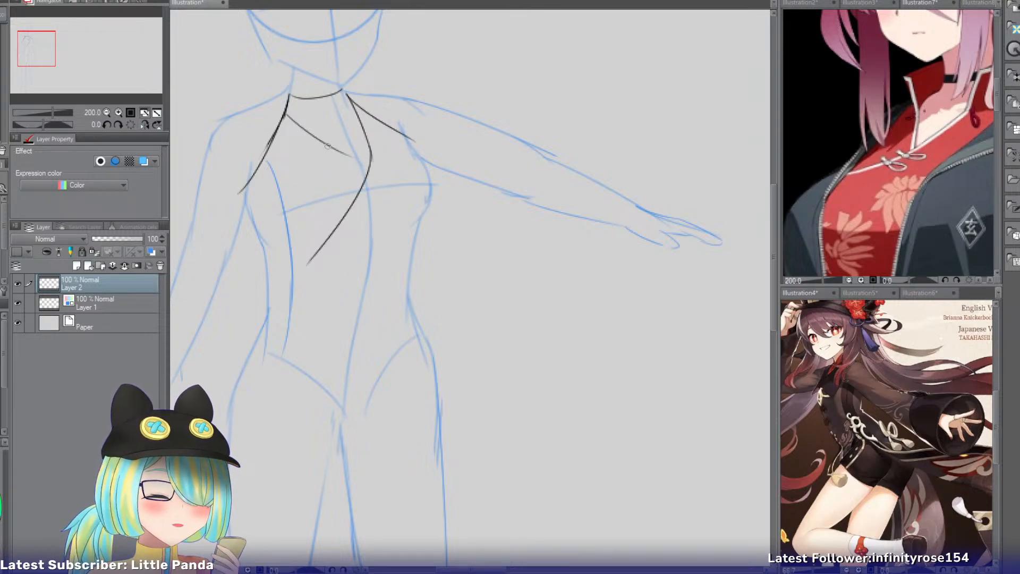
pyautogui.moveTo(324, 142)
pyautogui.mouseDown()
pyautogui.moveTo(376, 172)
pyautogui.moveTo(369, 166)
pyautogui.mouseUp()
pyautogui.hotkey('ctrl', 'z')
pyautogui.hotkey('ctrl', 'z')
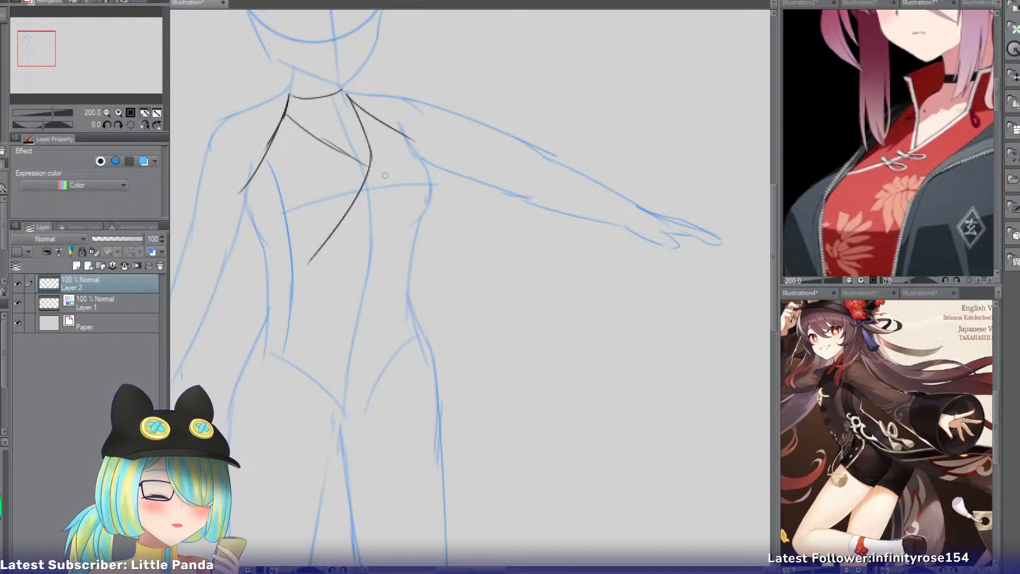
pyautogui.hotkey('ctrl', 'z')
# Draw a second collar edge from the neckline's corner, curving down to meet the chest line near the wrap edge.
pyautogui.click(115, 113)
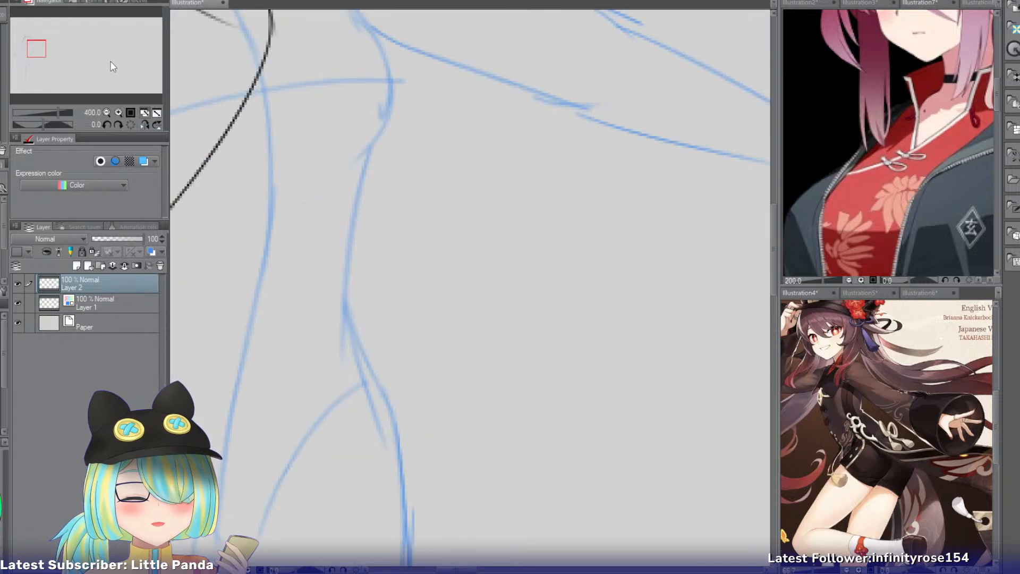
pyautogui.moveTo(43, 57); pyautogui.dragTo(34, 47)
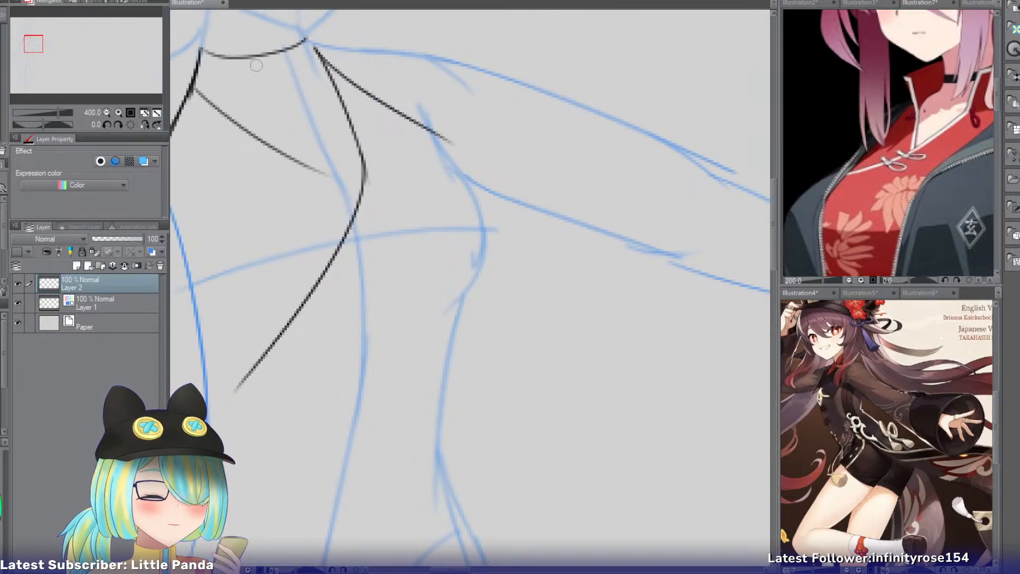
pyautogui.moveTo(202, 50); pyautogui.dragTo(342, 171)
pyautogui.hotkey('ctrl', 'z')
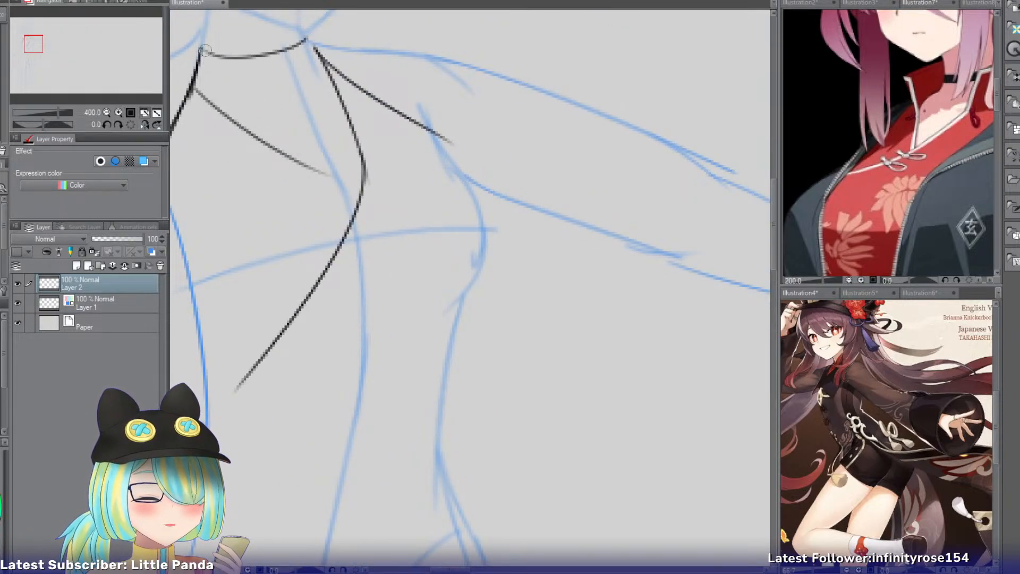
pyautogui.moveTo(205, 51); pyautogui.dragTo(356, 180)
pyautogui.hotkey('ctrl', 'z')
pyautogui.moveTo(202, 52); pyautogui.dragTo(343, 184)
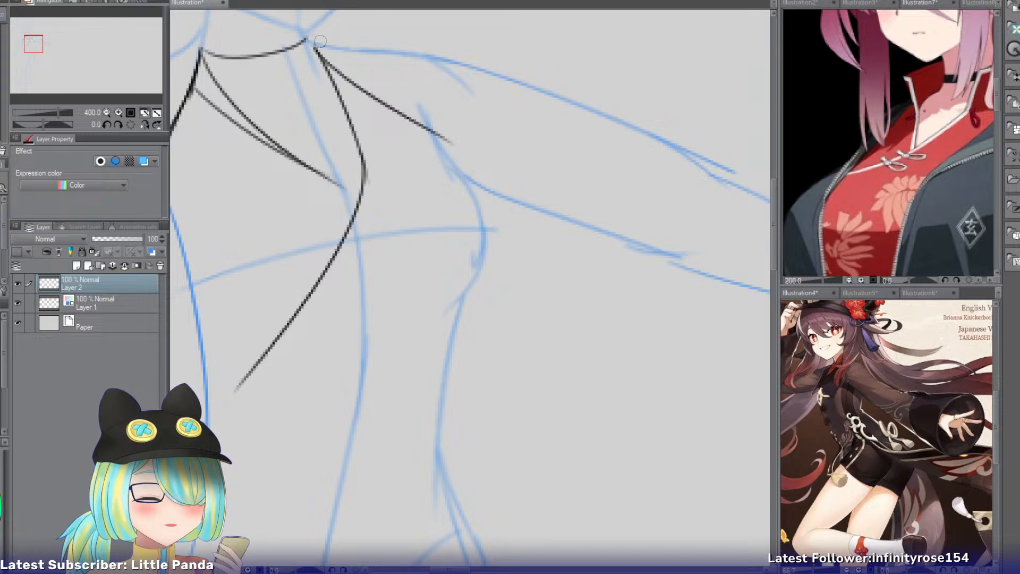
# Draw a straighter collar edge from the neckline corner beside the outstretched arm down to the wrap line at mid-chest.
pyautogui.moveTo(314, 44); pyautogui.dragTo(343, 211)
pyautogui.hotkey('ctrl', 'z')
pyautogui.moveTo(314, 45); pyautogui.dragTo(352, 213)
pyautogui.hotkey('ctrl', 'z')
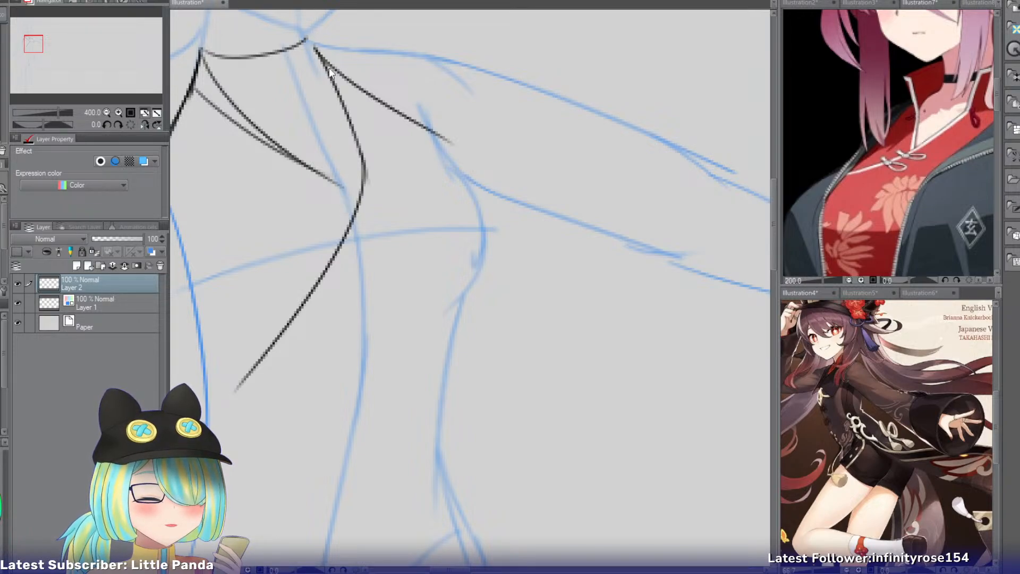
pyautogui.moveTo(315, 47); pyautogui.dragTo(353, 257)
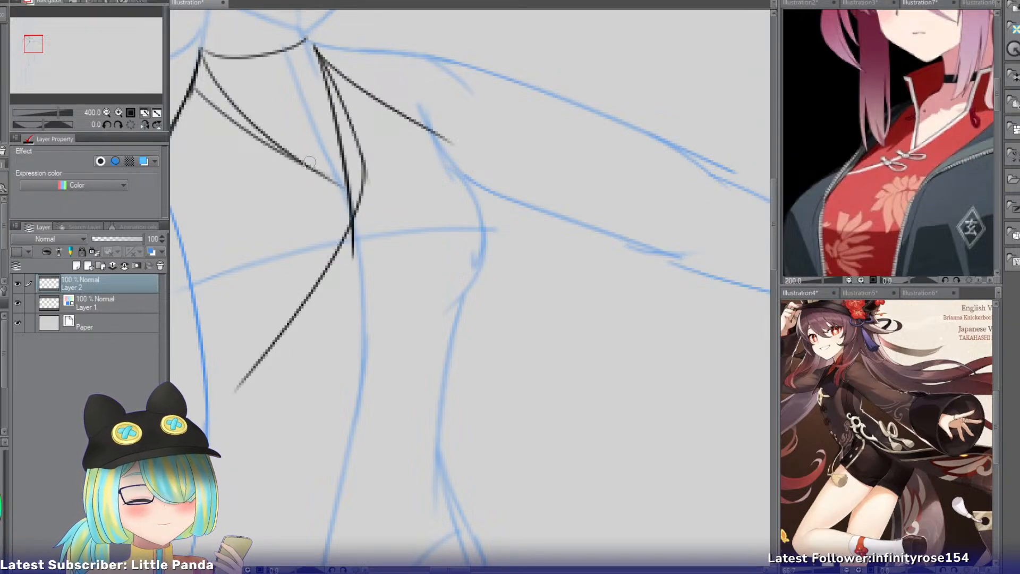
# Erase the old curved collar edges on both sides and the excess line end at mid-chest.
pyautogui.press('e')
pyautogui.moveTo(231, 95)
pyautogui.mouseDown()
pyautogui.moveTo(283, 183)
pyautogui.moveTo(315, 189)
pyautogui.moveTo(382, 263)
pyautogui.moveTo(376, 184)
pyautogui.moveTo(398, 238)
pyautogui.moveTo(386, 207)
pyautogui.mouseUp()
pyautogui.press('[')
pyautogui.press('[')
pyautogui.press('[')
pyautogui.press('[')
pyautogui.press('[')
pyautogui.press('[')
pyautogui.press('[')
pyautogui.press('[')
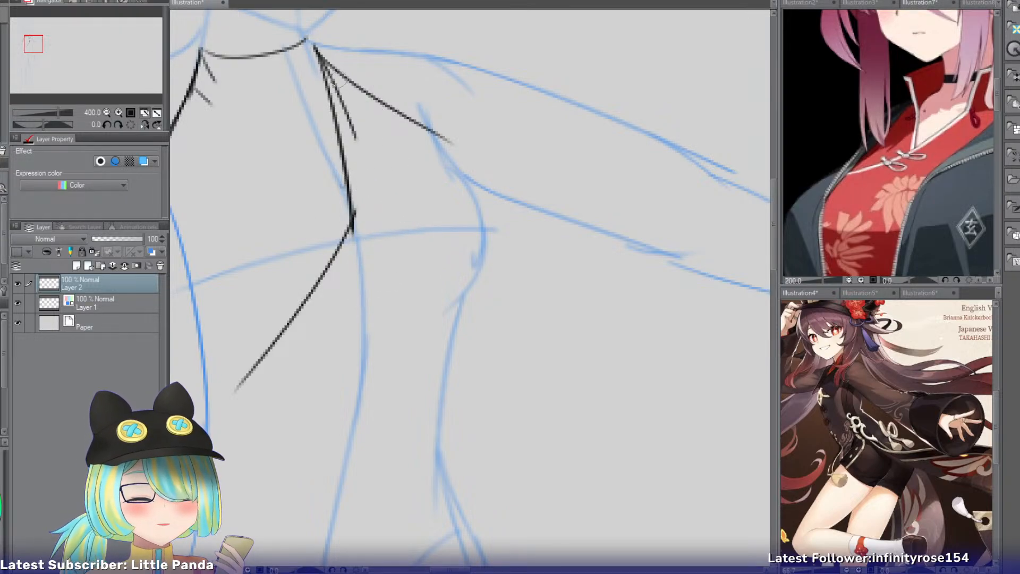
pyautogui.moveTo(346, 106); pyautogui.dragTo(375, 172)
pyautogui.moveTo(341, 89); pyautogui.dragTo(371, 167)
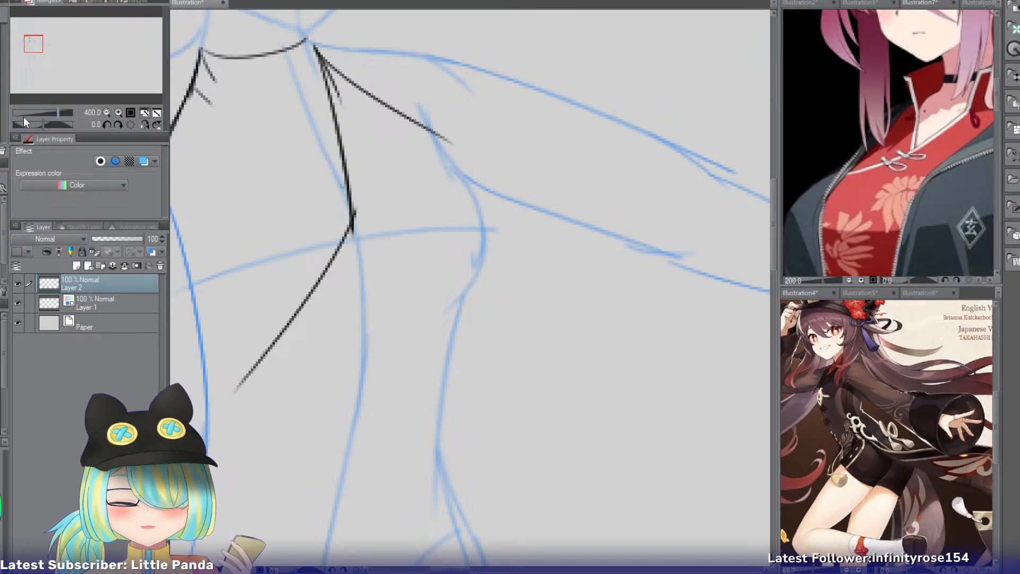
# Draw the opposite collar edge from its neckline corner to the point at mid-chest in mirrored view, then restore the normal view.
pyautogui.click(147, 125)
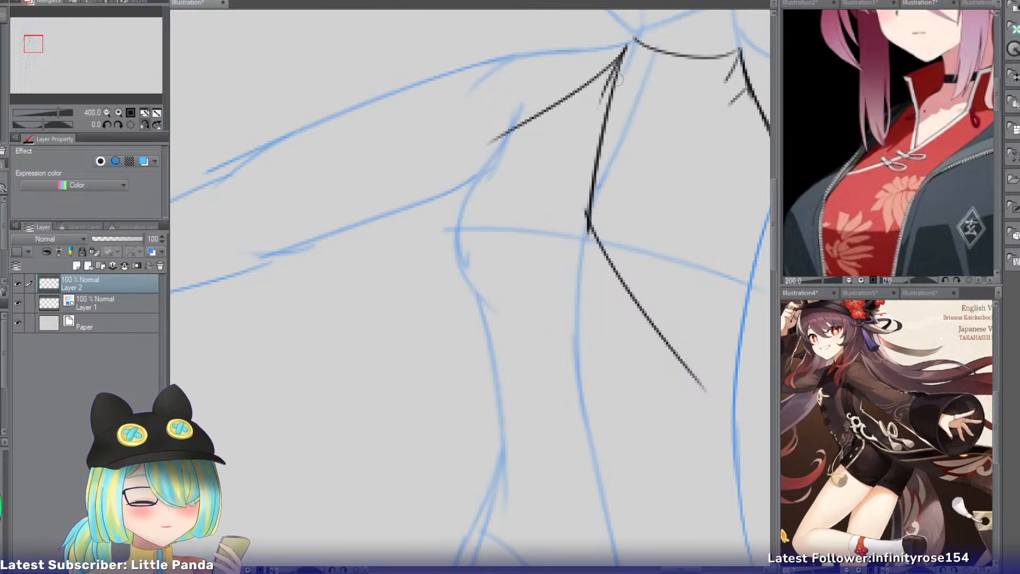
pyautogui.moveTo(740, 52); pyautogui.dragTo(616, 190)
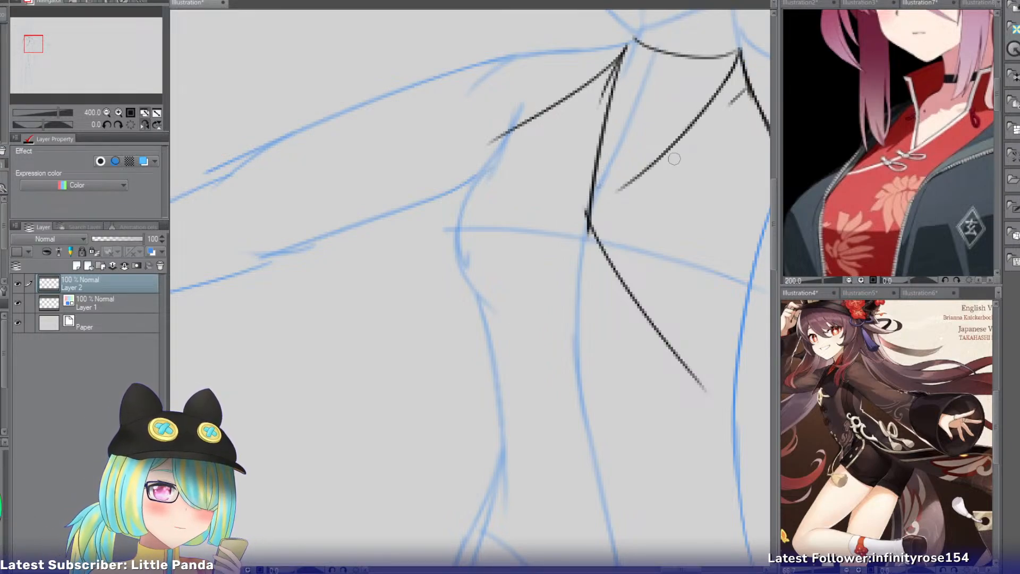
pyautogui.moveTo(661, 162); pyautogui.dragTo(591, 220)
pyautogui.hotkey('ctrl', 'z')
pyautogui.hotkey('ctrl', 'z')
pyautogui.moveTo(738, 53)
pyautogui.mouseDown()
pyautogui.moveTo(626, 180)
pyautogui.moveTo(577, 220)
pyautogui.moveTo(570, 212)
pyautogui.moveTo(581, 234)
pyautogui.mouseUp()
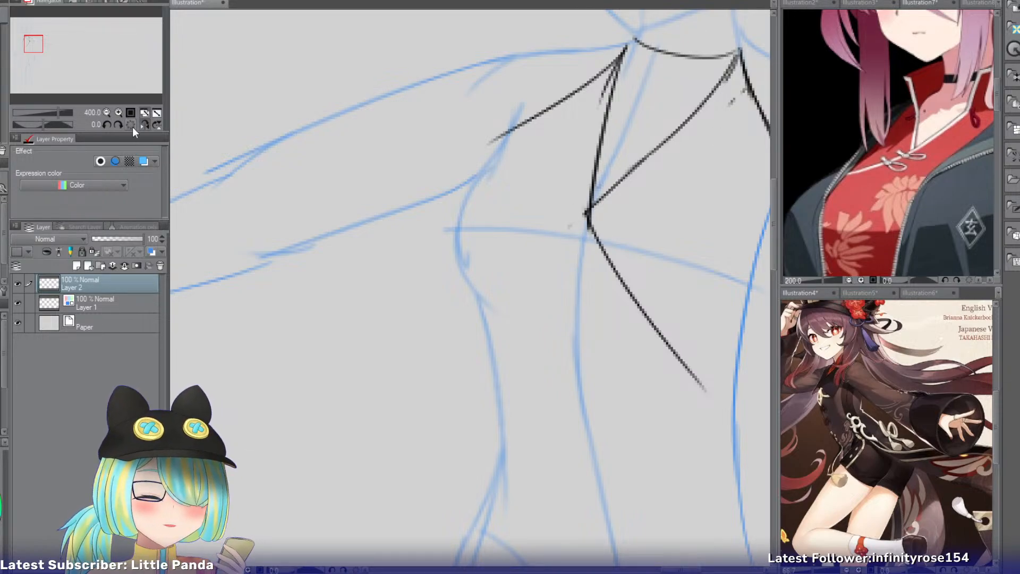
pyautogui.click(146, 125)
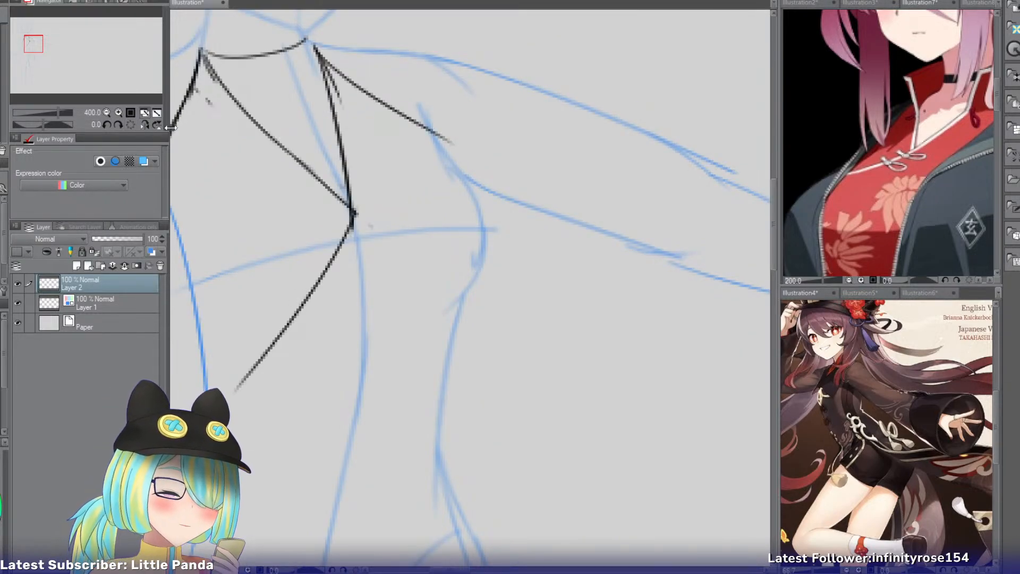
# Compare the collars and front closures of the dragon-dress, red-top and silver-haired character references.
pyautogui.click(980, 3)
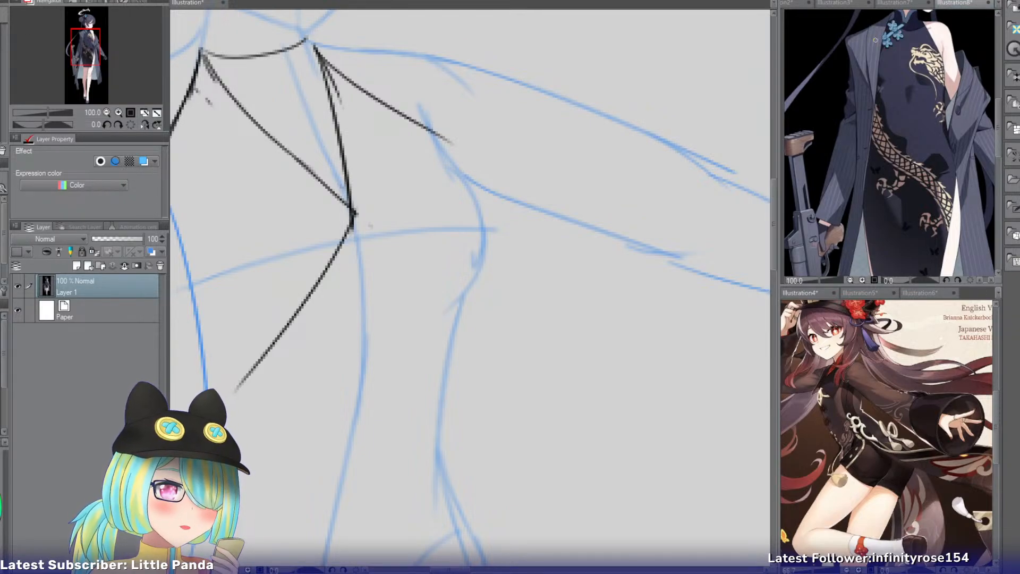
pyautogui.click(899, 4)
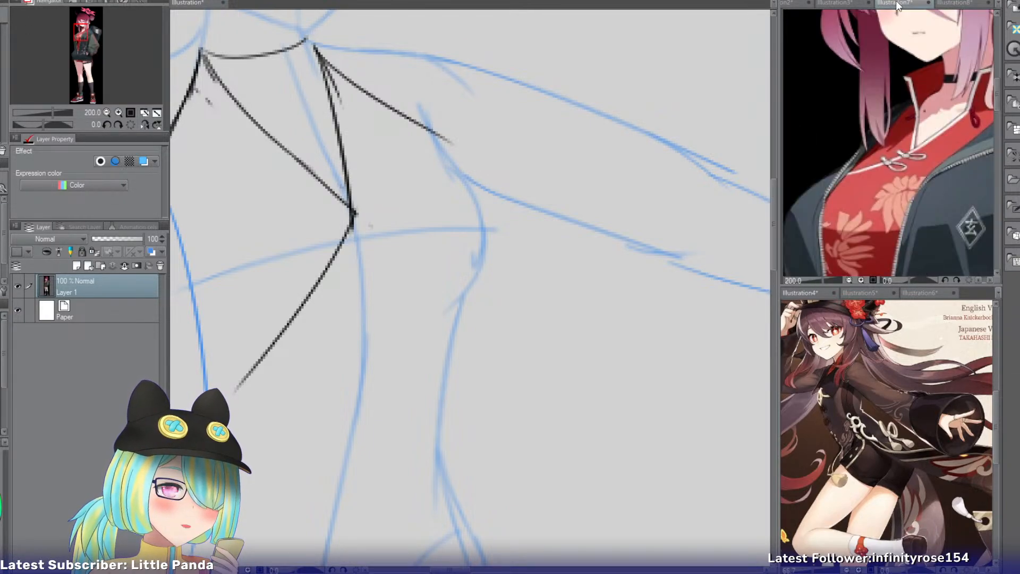
pyautogui.click(841, 4)
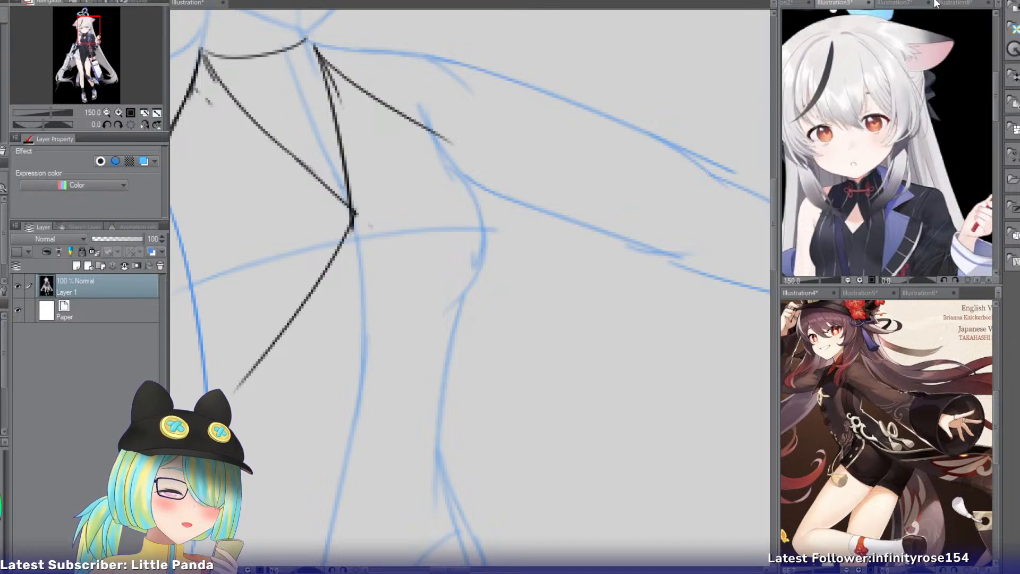
pyautogui.click(954, 3)
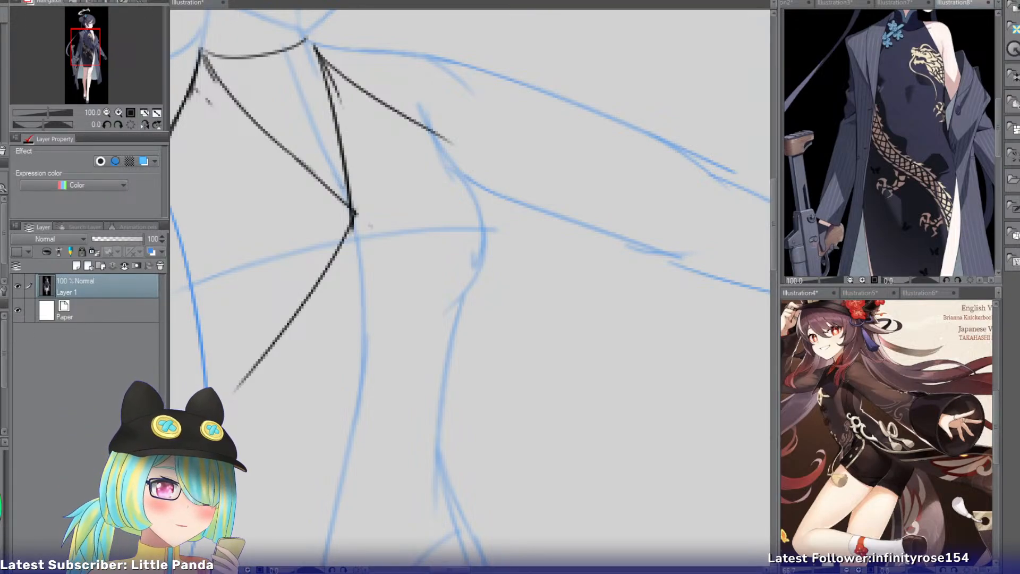
# Add the full-body reference of the woman in the black slit dress and frame its collar and chest at 150%.
pyautogui.hotkey('ctrl', 'Tab')
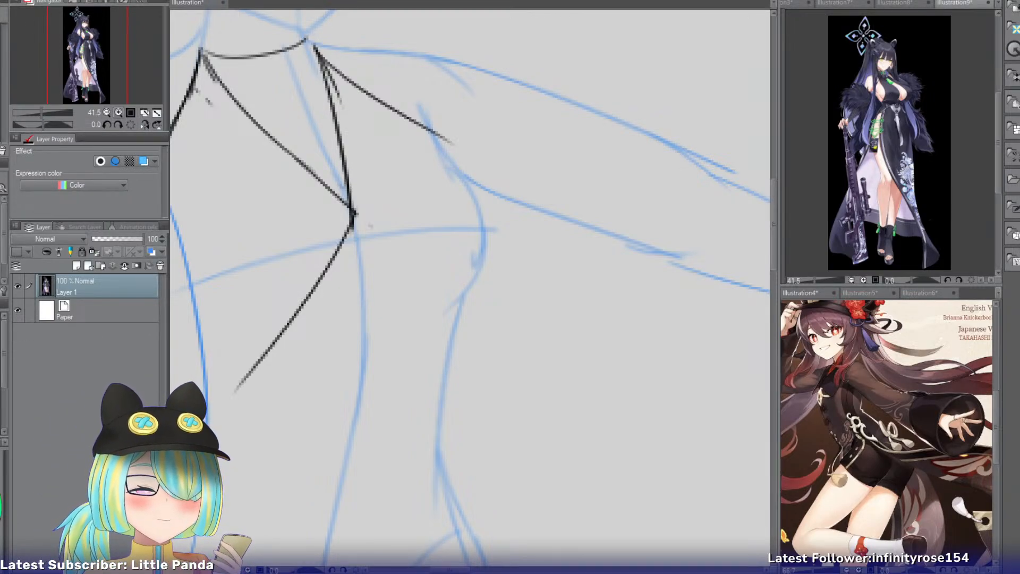
pyautogui.click(118, 112)
pyautogui.moveTo(86, 56); pyautogui.dragTo(85, 36)
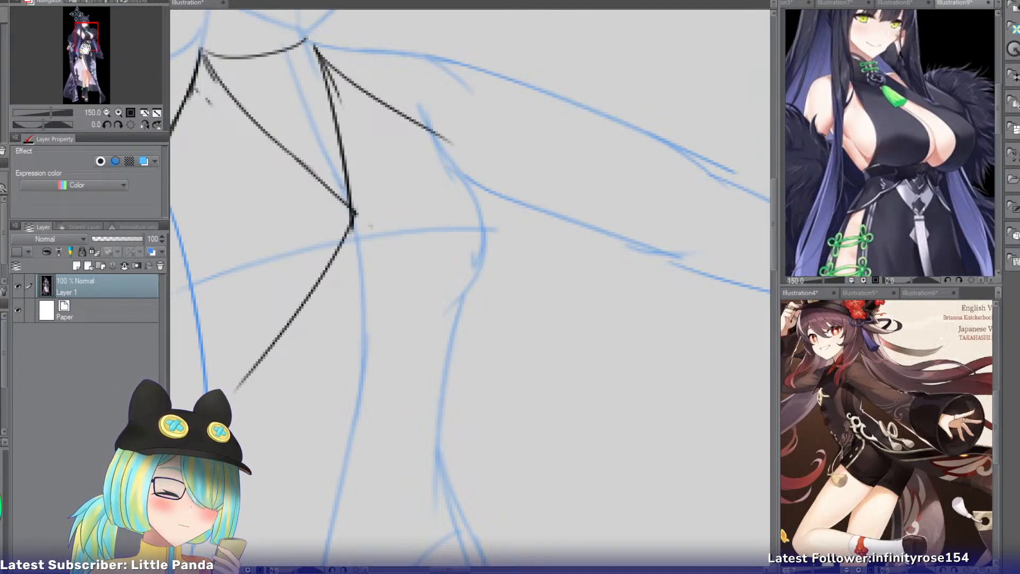
pyautogui.moveTo(89, 36); pyautogui.dragTo(80, 57)
pyautogui.moveTo(92, 41); pyautogui.dragTo(92, 31)
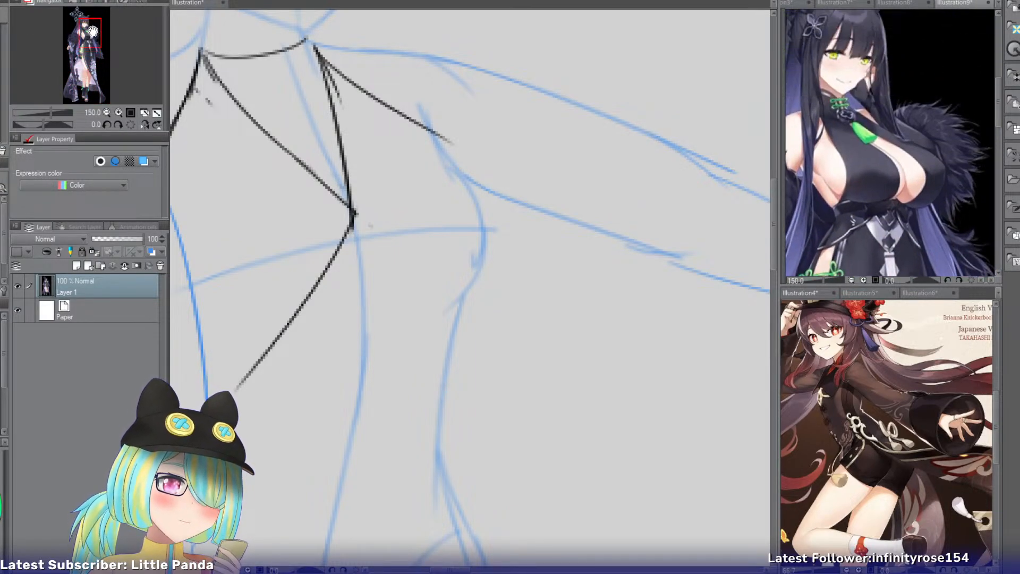
# Review the upper body and collar of the dragon-dress reference, then return to the character sketch.
pyautogui.click(897, 4)
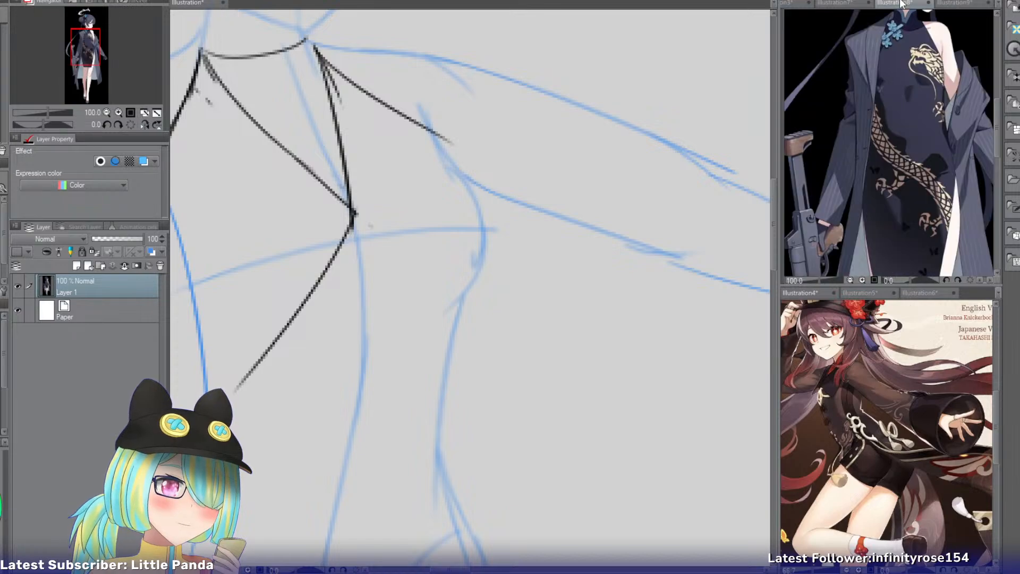
pyautogui.moveTo(83, 46)
pyautogui.mouseDown()
pyautogui.moveTo(86, 63)
pyautogui.moveTo(84, 39)
pyautogui.mouseUp()
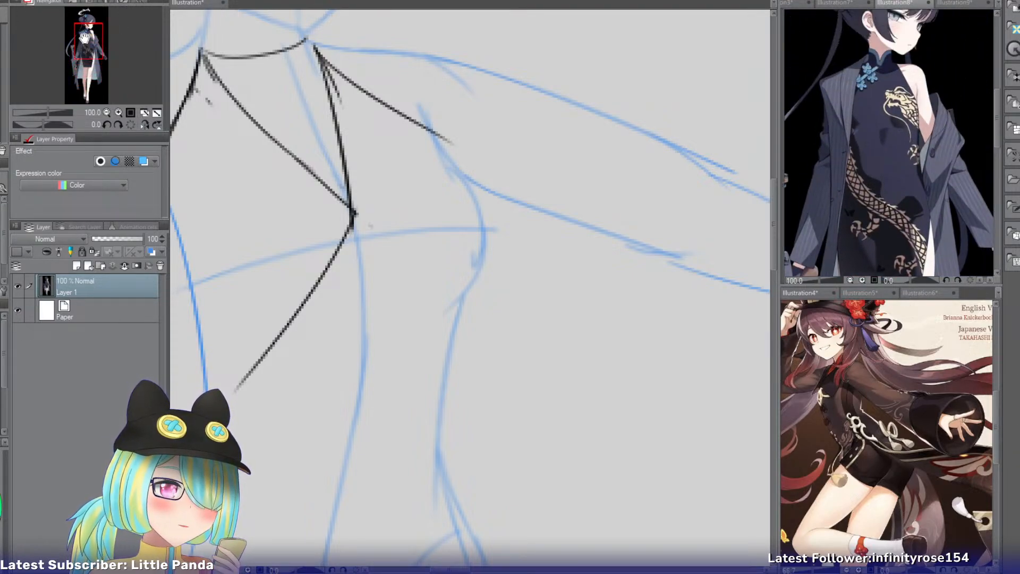
pyautogui.click(175, 2)
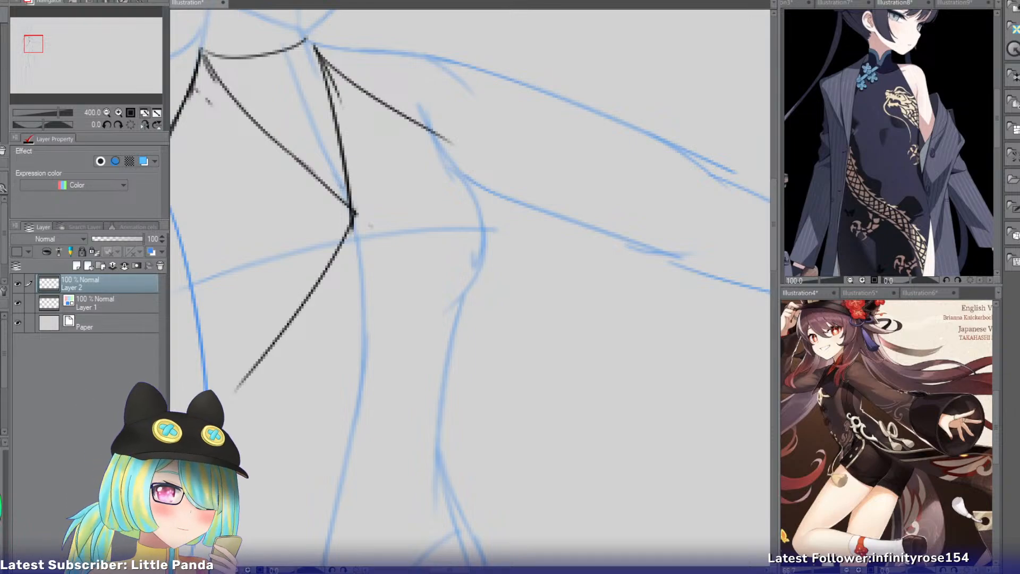
# Add the cheongsam sewing-pattern and photo sheet as a reference and frame the white dress's side closure at 150%.
pyautogui.click(922, 293)
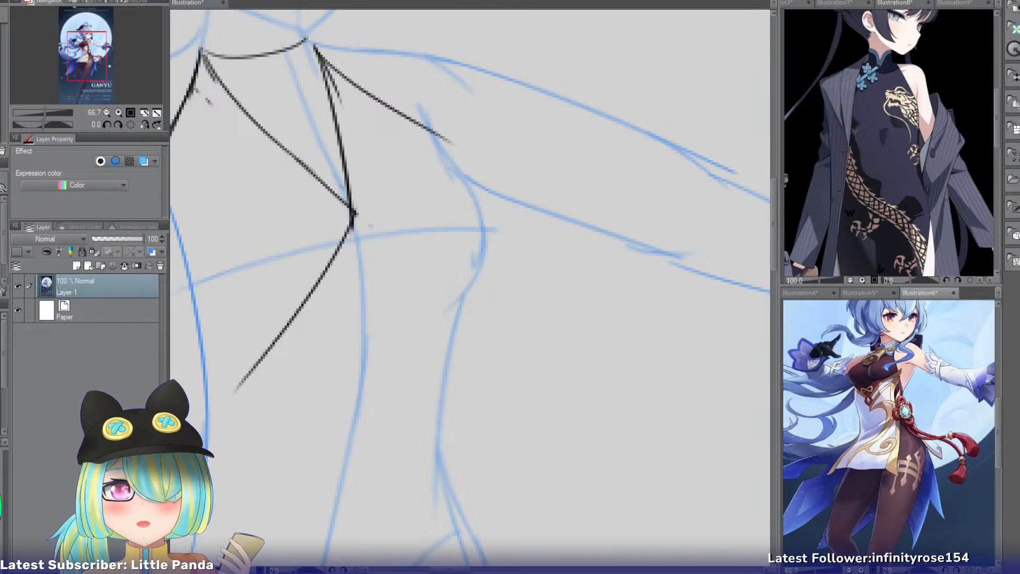
pyautogui.hotkey('ctrl', 'n')
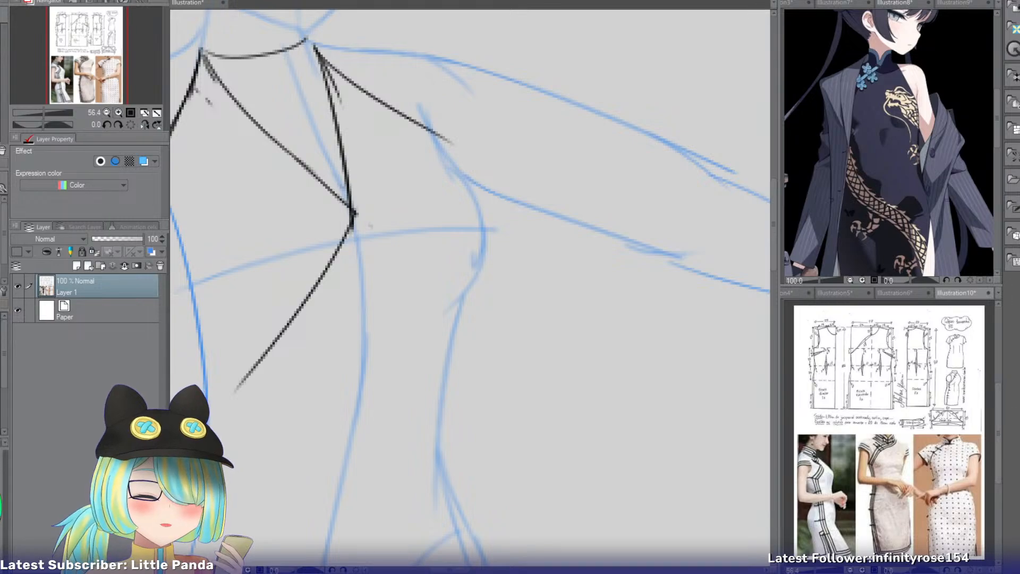
pyautogui.click(119, 113)
pyautogui.click(119, 113)
pyautogui.click(119, 112)
pyautogui.moveTo(89, 46); pyautogui.dragTo(70, 73)
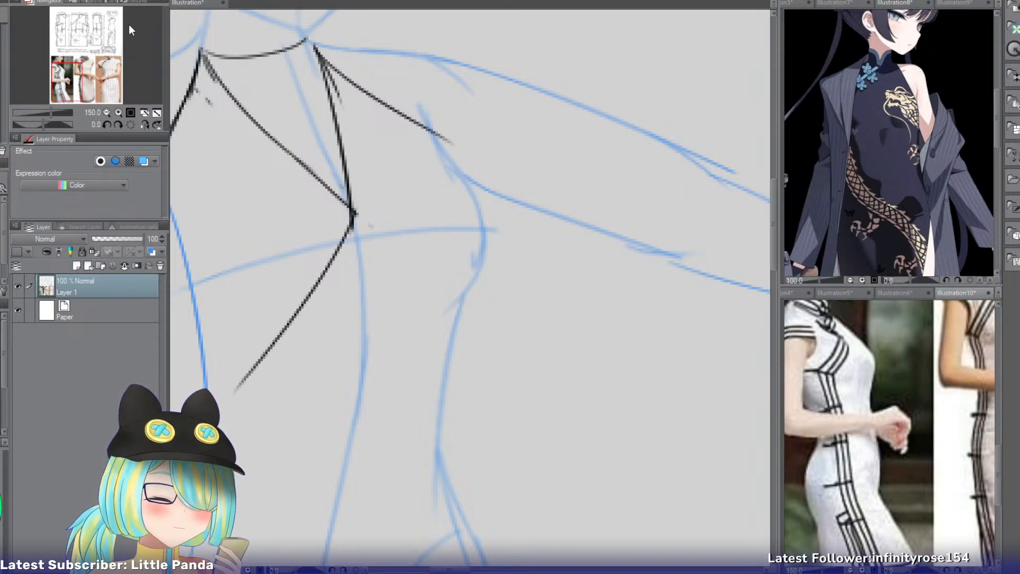
pyautogui.click(196, 2)
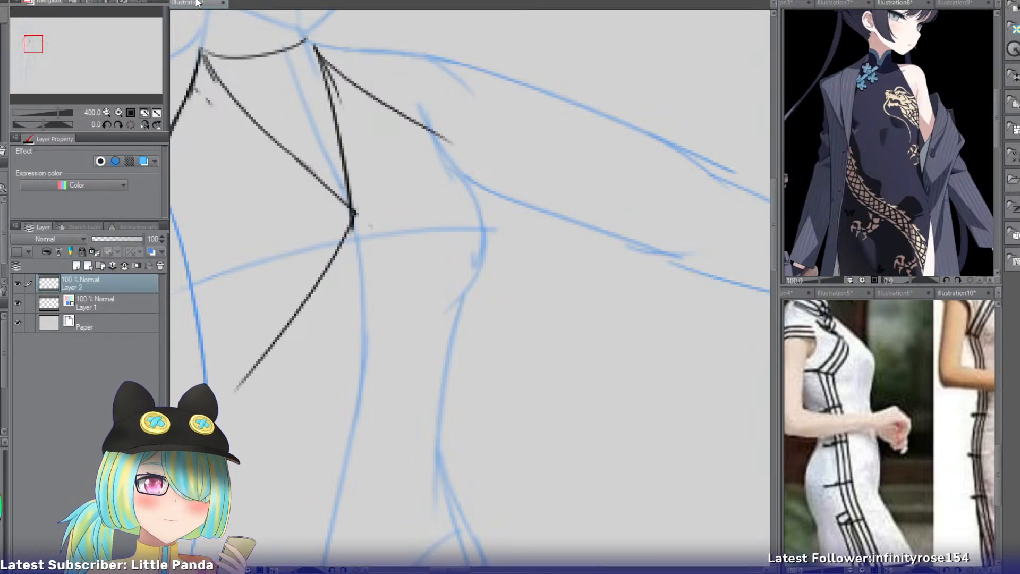
# Compare the red top and the silver-haired character's outfit, ending with the dragon-dress reference on display.
pyautogui.click(969, 4)
pyautogui.click(838, 3)
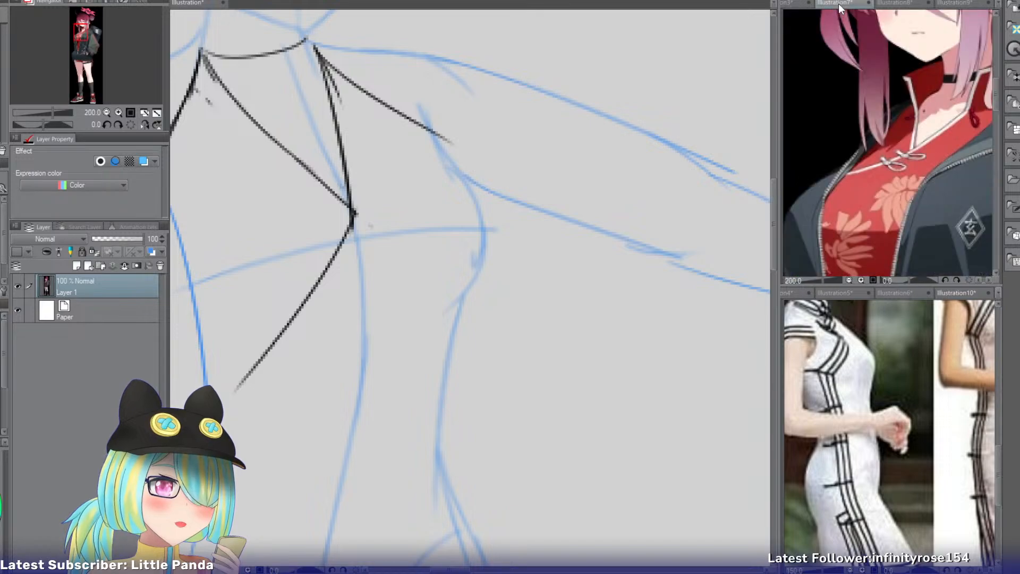
pyautogui.click(793, 3)
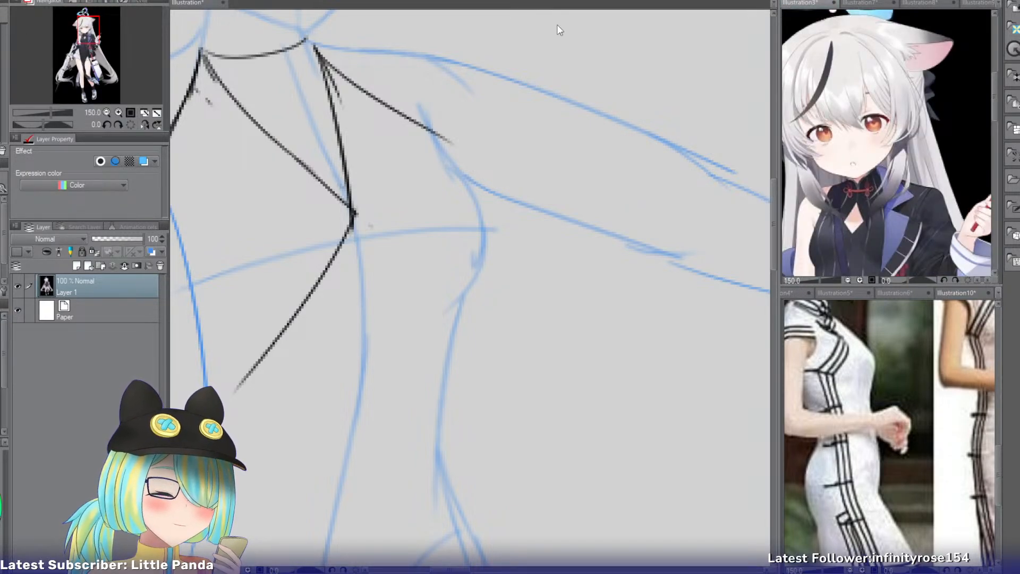
pyautogui.moveTo(81, 23)
pyautogui.mouseDown()
pyautogui.moveTo(78, 42)
pyautogui.moveTo(78, 29)
pyautogui.mouseUp()
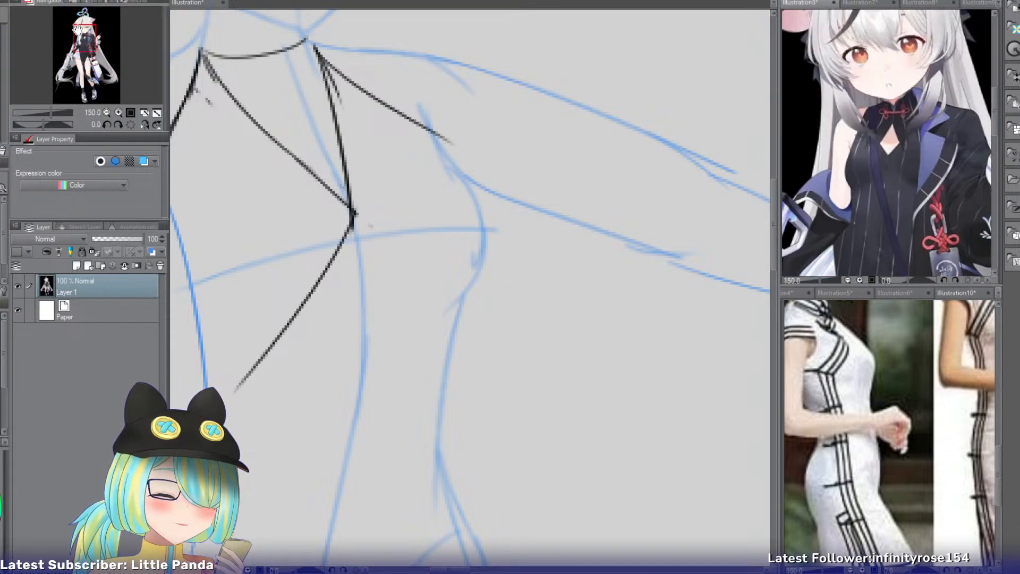
pyautogui.click(931, 5)
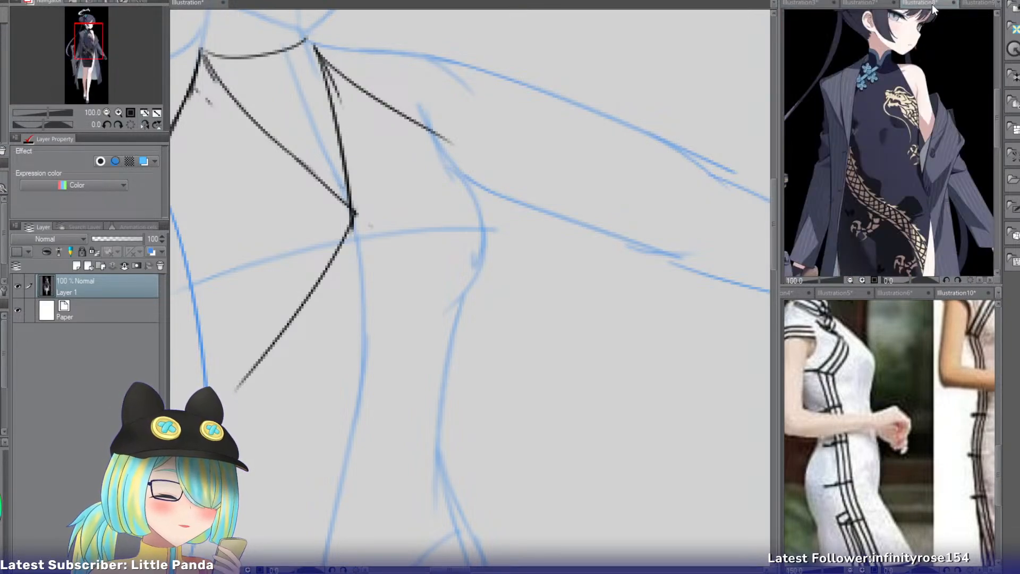
# Replace the straight diagonal wrap line with a curve sweeping from the mid-chest point to the opposite side of the waist.
pyautogui.click(209, 4)
pyautogui.moveTo(29, 41)
pyautogui.mouseDown()
pyautogui.moveTo(20, 41)
pyautogui.moveTo(47, 48)
pyautogui.mouseUp()
pyautogui.click(107, 113)
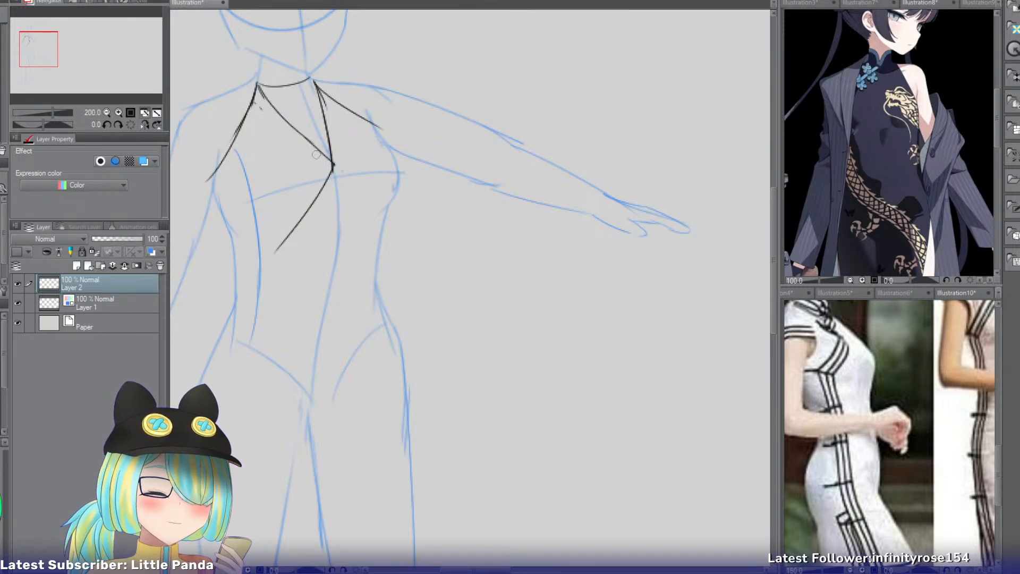
pyautogui.hotkey('ctrl', 'z')
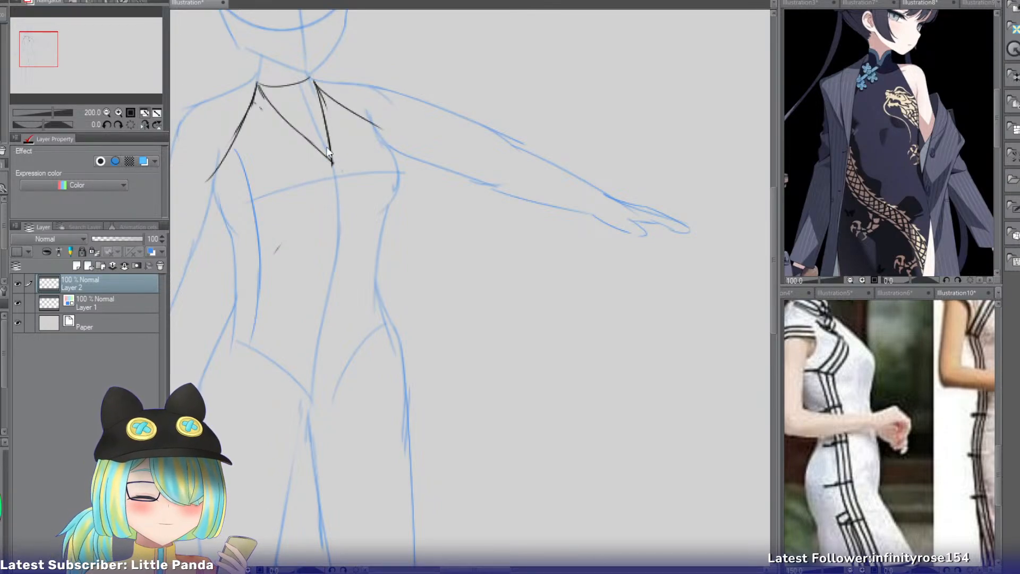
pyautogui.moveTo(330, 160); pyautogui.dragTo(272, 229)
pyautogui.hotkey('ctrl', 'z')
pyautogui.moveTo(330, 160); pyautogui.dragTo(249, 268)
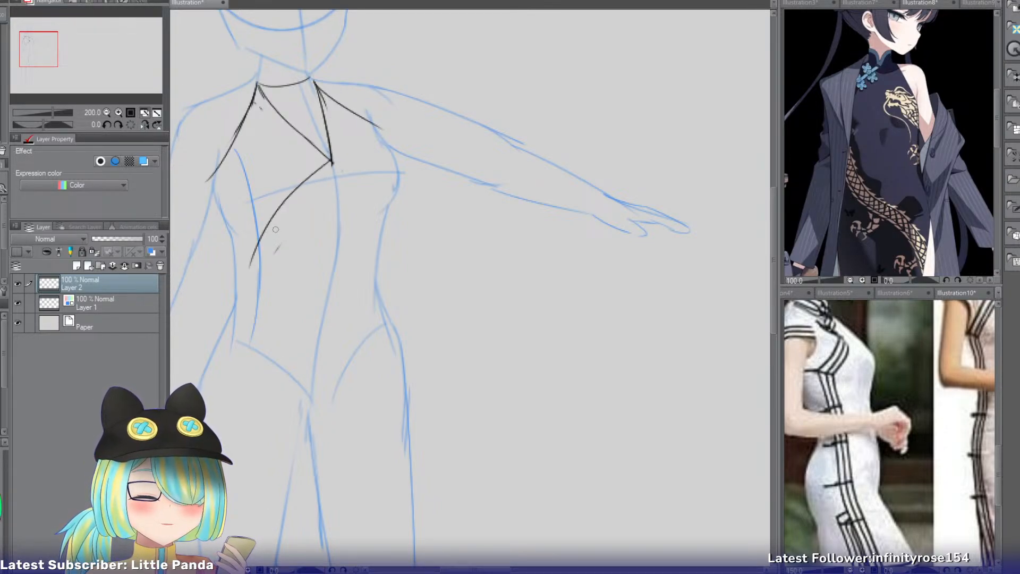
# Draw the garment's side line from below the armpit to the hip on the wrap's closing side.
pyautogui.moveTo(229, 174); pyautogui.dragTo(246, 348)
pyautogui.hotkey('ctrl', 'z')
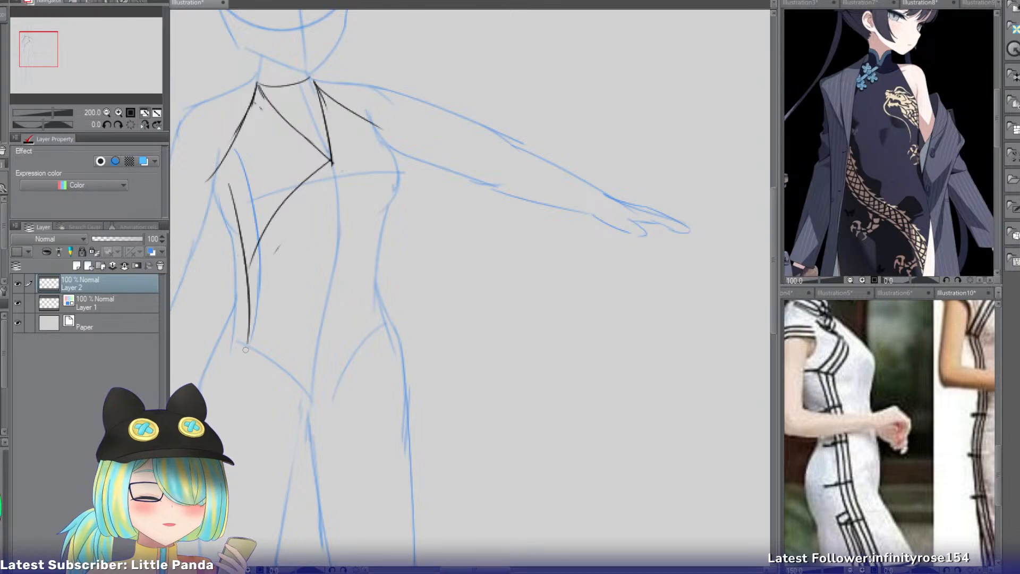
pyautogui.hotkey('ctrl', 'z')
pyautogui.moveTo(230, 177); pyautogui.dragTo(234, 353)
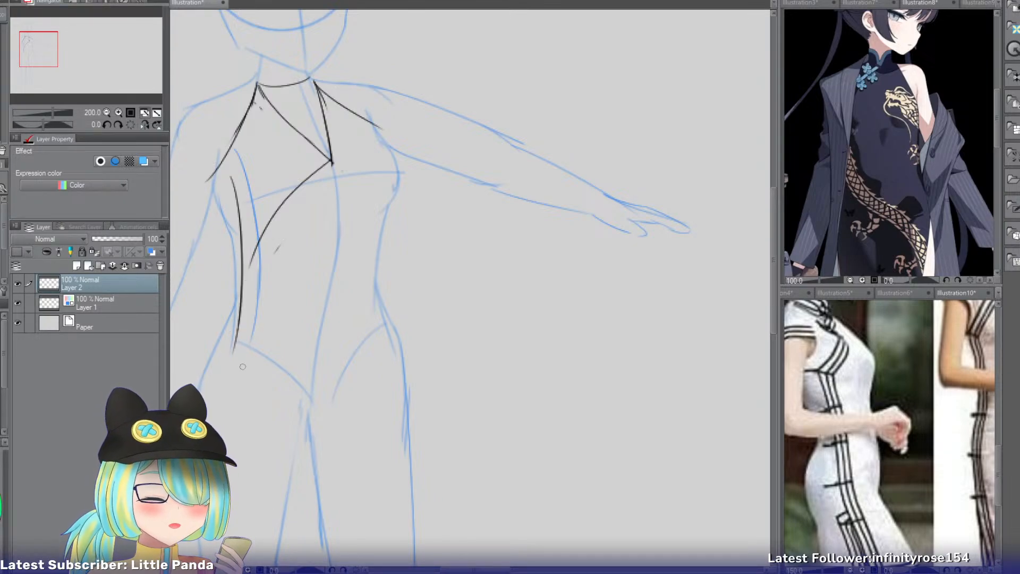
pyautogui.hotkey('ctrl', 'z')
# Draw two diverging slit edges from the side line at the waist, one down the thigh and one outward over the hip.
pyautogui.moveTo(240, 292)
pyautogui.mouseDown()
pyautogui.moveTo(279, 422)
pyautogui.moveTo(273, 445)
pyautogui.mouseUp()
pyautogui.moveTo(240, 295); pyautogui.dragTo(201, 356)
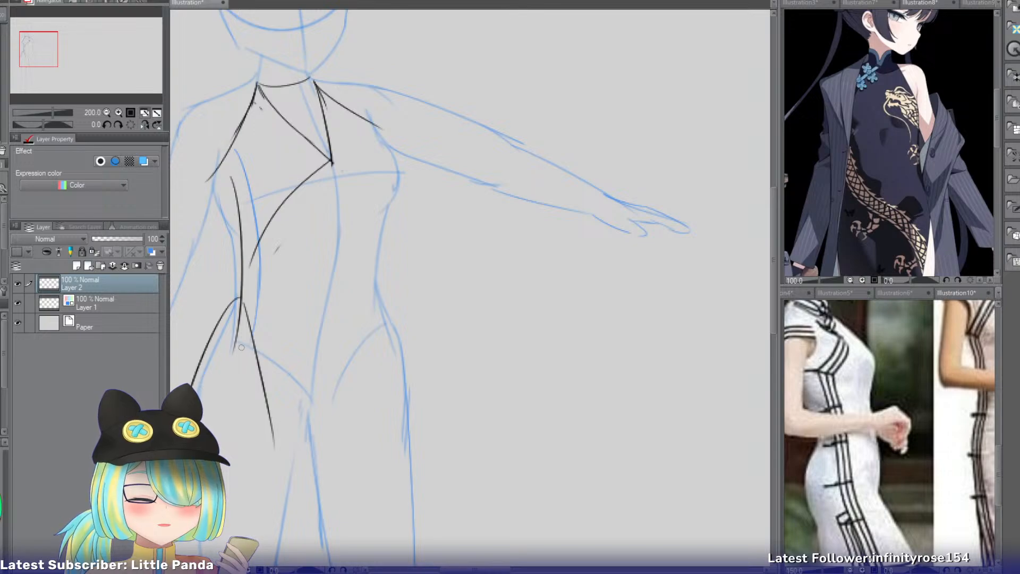
pyautogui.hotkey('ctrl', 'z')
pyautogui.moveTo(240, 300); pyautogui.dragTo(191, 388)
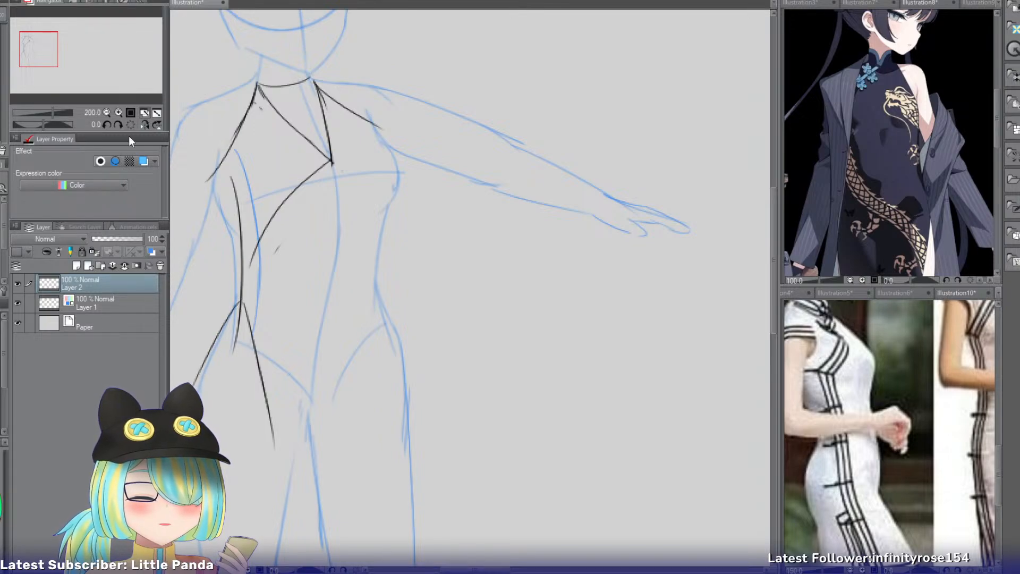
# Outline the garment's opposite side from the armhole below the outstretched arm, around the bust and down to the waist.
pyautogui.moveTo(38, 50); pyautogui.dragTo(40, 56)
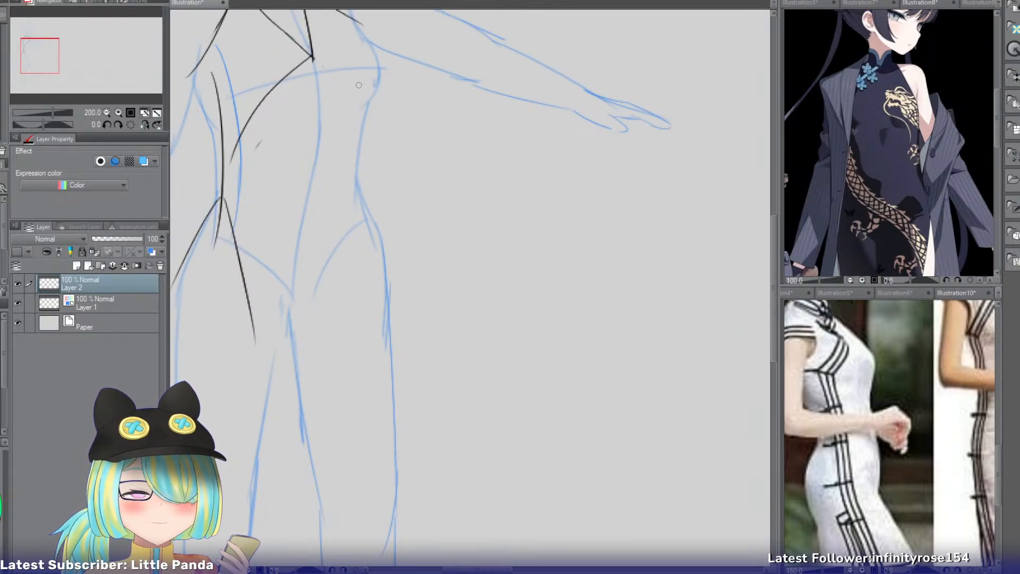
pyautogui.hotkey('ctrl', 'z')
pyautogui.moveTo(367, 32)
pyautogui.mouseDown()
pyautogui.moveTo(391, 104)
pyautogui.moveTo(393, 68)
pyautogui.moveTo(372, 115)
pyautogui.moveTo(378, 75)
pyautogui.moveTo(358, 170)
pyautogui.mouseUp()
pyautogui.hotkey('ctrl', 'z')
pyautogui.hotkey('ctrl', 'z')
pyautogui.hotkey('ctrl', 'z')
pyautogui.moveTo(367, 120); pyautogui.dragTo(353, 197)
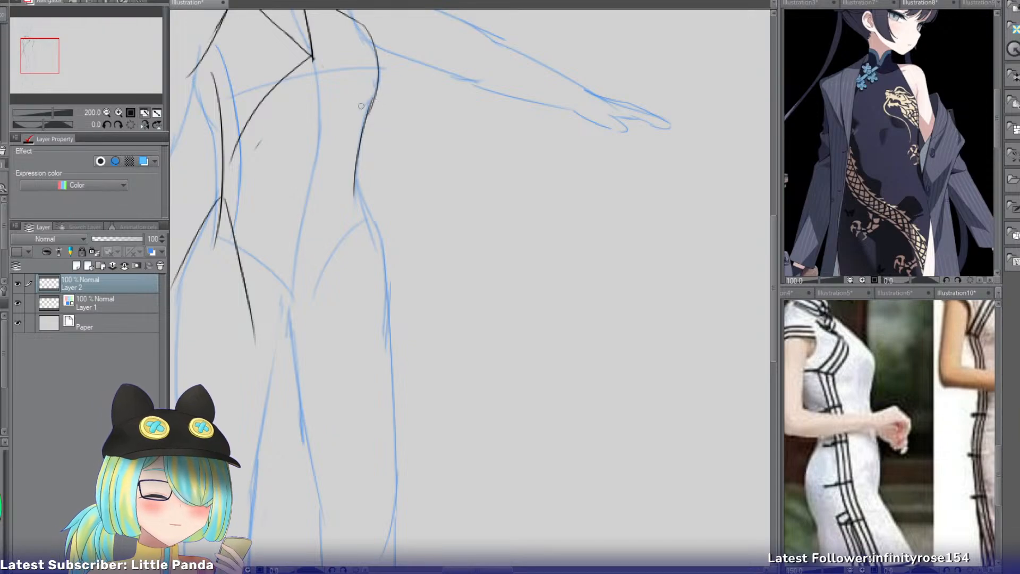
pyautogui.moveTo(357, 150); pyautogui.dragTo(376, 230)
pyautogui.hotkey('ctrl', 'z')
pyautogui.moveTo(355, 168); pyautogui.dragTo(382, 239)
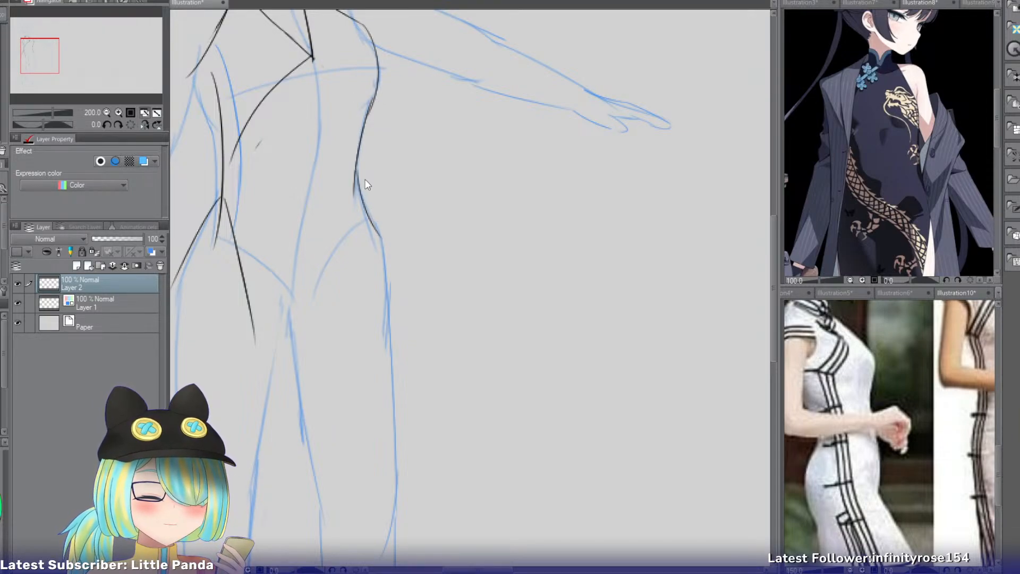
pyautogui.hotkey('ctrl', 'z')
pyautogui.moveTo(356, 167); pyautogui.dragTo(385, 237)
pyautogui.hotkey('ctrl', 'z')
pyautogui.moveTo(356, 168); pyautogui.dragTo(385, 238)
pyautogui.hotkey('ctrl', 'z')
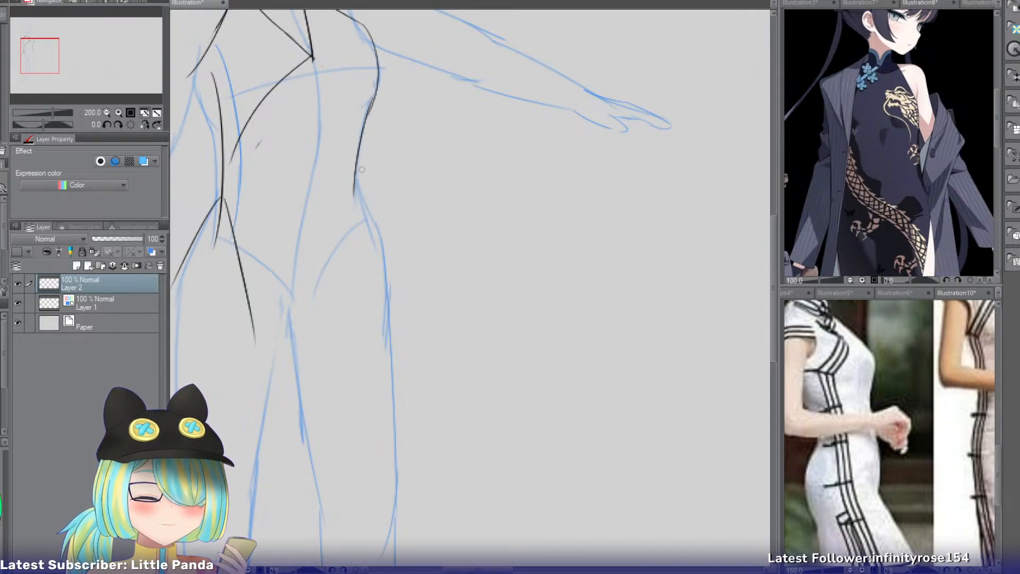
pyautogui.moveTo(353, 171); pyautogui.dragTo(378, 270)
pyautogui.hotkey('ctrl', 'z')
# Draw the front panel's nearly straight edge from the waist below the outstretched arm, past the hip, down to mid-thigh.
pyautogui.hotkey('ctrl', 'z')
pyautogui.moveTo(353, 177)
pyautogui.mouseDown()
pyautogui.moveTo(364, 270)
pyautogui.moveTo(368, 233)
pyautogui.mouseUp()
pyautogui.hotkey('ctrl', 'z')
pyautogui.moveTo(353, 181); pyautogui.dragTo(362, 270)
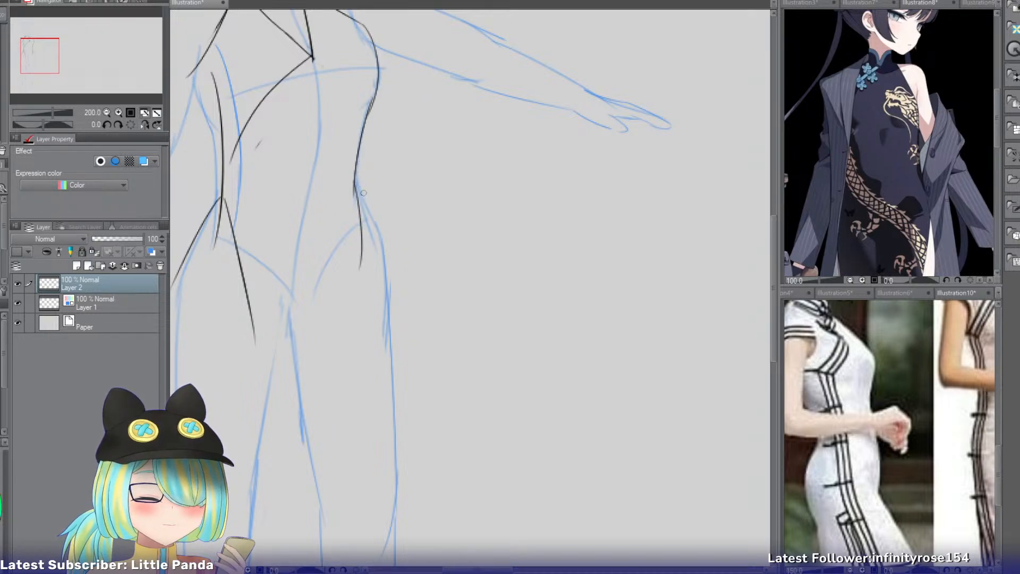
pyautogui.moveTo(362, 225); pyautogui.dragTo(351, 452)
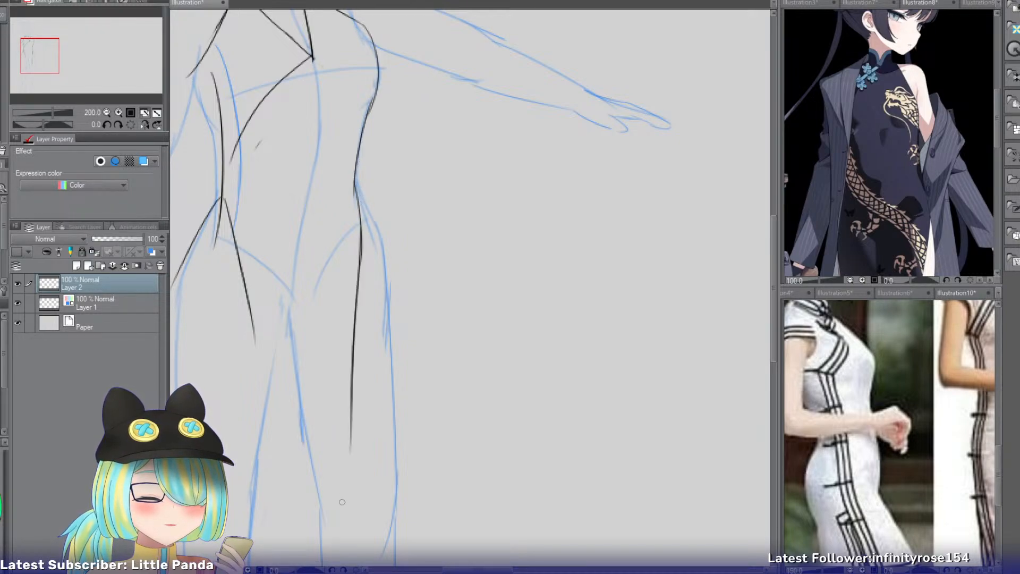
pyautogui.hotkey('ctrl', 'z')
pyautogui.moveTo(363, 222); pyautogui.dragTo(364, 494)
pyautogui.hotkey('ctrl', 'z')
pyautogui.moveTo(363, 232); pyautogui.dragTo(366, 426)
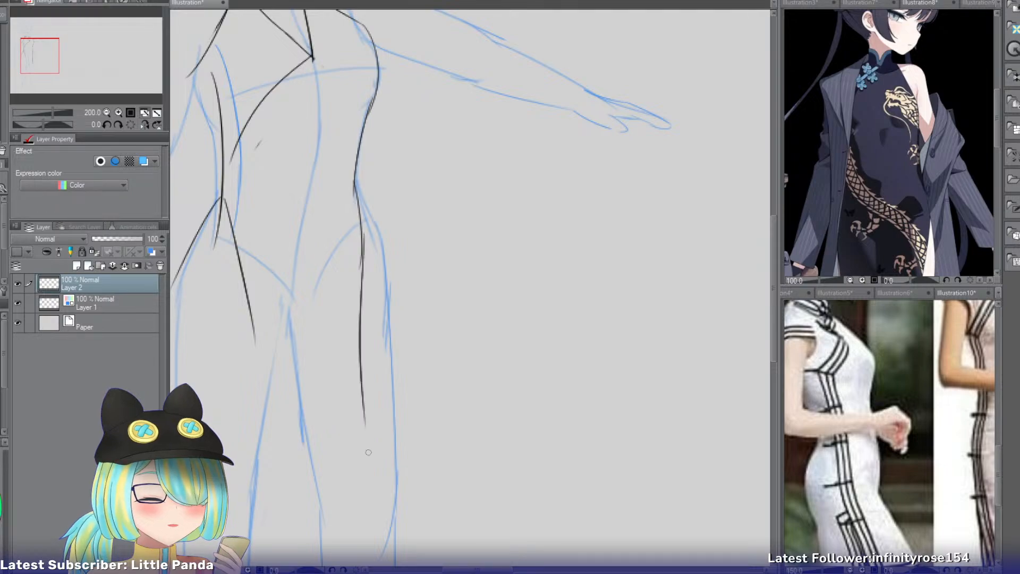
pyautogui.hotkey('ctrl', 'z')
pyautogui.moveTo(360, 246); pyautogui.dragTo(359, 403)
# Extend the front panel's slit-side edge down to mid-thigh and join the two edges with a slightly curved hem.
pyautogui.moveTo(245, 261); pyautogui.dragTo(253, 355)
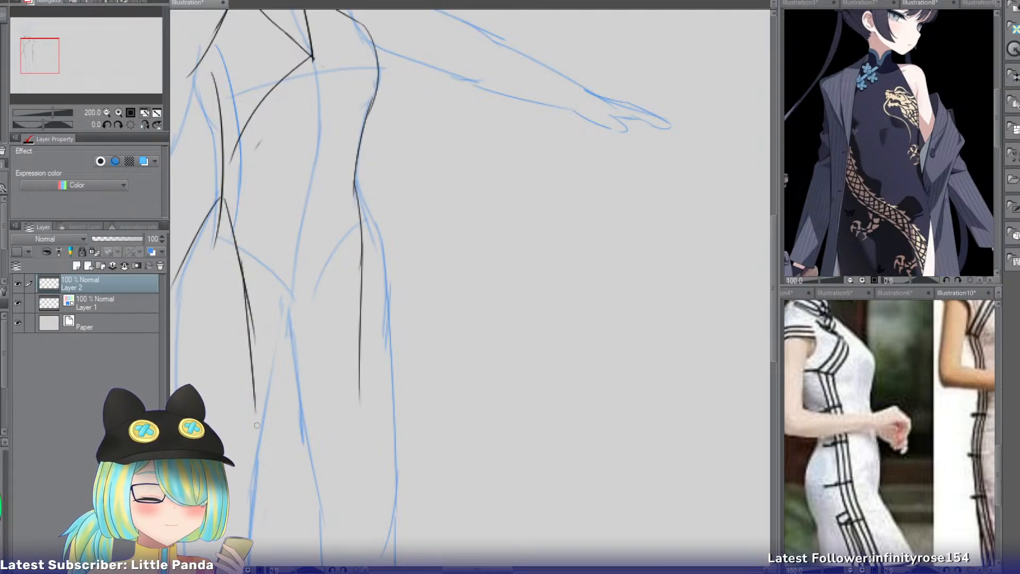
pyautogui.hotkey('ctrl', 'z')
pyautogui.moveTo(240, 268)
pyautogui.mouseDown()
pyautogui.moveTo(253, 402)
pyautogui.moveTo(338, 400)
pyautogui.mouseUp()
pyautogui.hotkey('ctrl', 'z')
pyautogui.moveTo(260, 415); pyautogui.dragTo(356, 406)
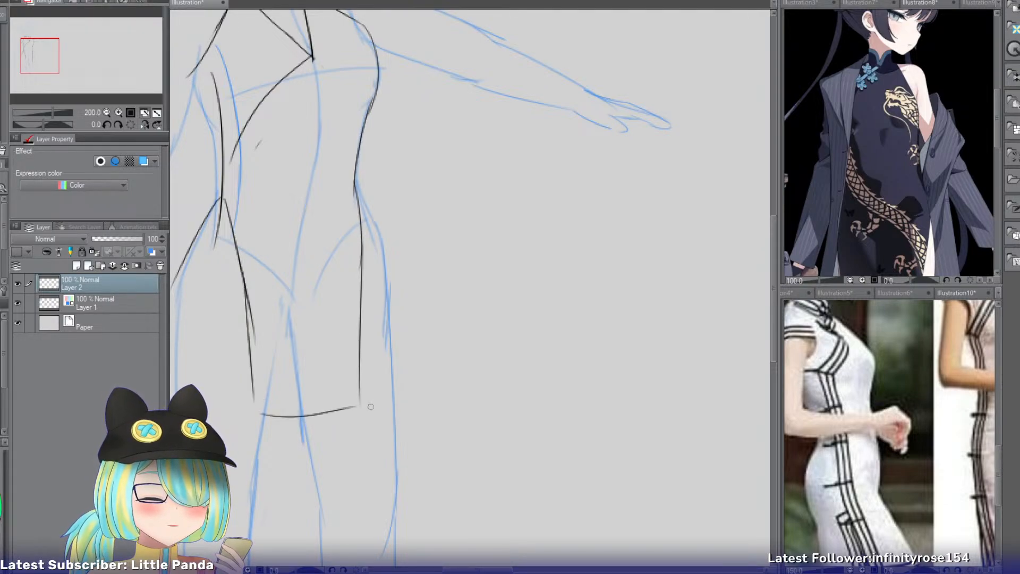
# Trace the garment's outer contour on the wrap's closing side, from just below the armpit down to the waist.
pyautogui.moveTo(35, 57); pyautogui.dragTo(30, 57)
pyautogui.moveTo(270, 77)
pyautogui.mouseDown()
pyautogui.moveTo(283, 197)
pyautogui.moveTo(292, 150)
pyautogui.mouseUp()
pyautogui.hotkey('ctrl', 'z')
pyautogui.hotkey('ctrl', 'z')
pyautogui.moveTo(267, 91)
pyautogui.mouseDown()
pyautogui.moveTo(290, 141)
pyautogui.moveTo(280, 131)
pyautogui.moveTo(290, 193)
pyautogui.mouseUp()
pyautogui.hotkey('ctrl', 'z')
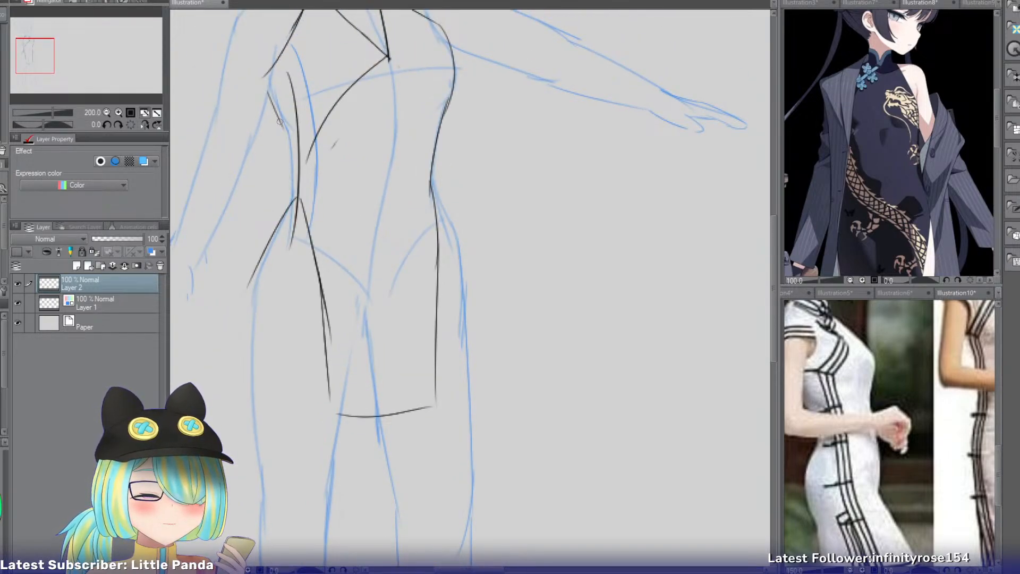
pyautogui.moveTo(280, 120); pyautogui.dragTo(289, 209)
pyautogui.hotkey('ctrl', 'z')
pyautogui.hotkey('ctrl', 'z')
pyautogui.moveTo(282, 126)
pyautogui.mouseDown()
pyautogui.moveTo(290, 203)
pyautogui.moveTo(273, 251)
pyautogui.mouseUp()
pyautogui.hotkey('ctrl', 'z')
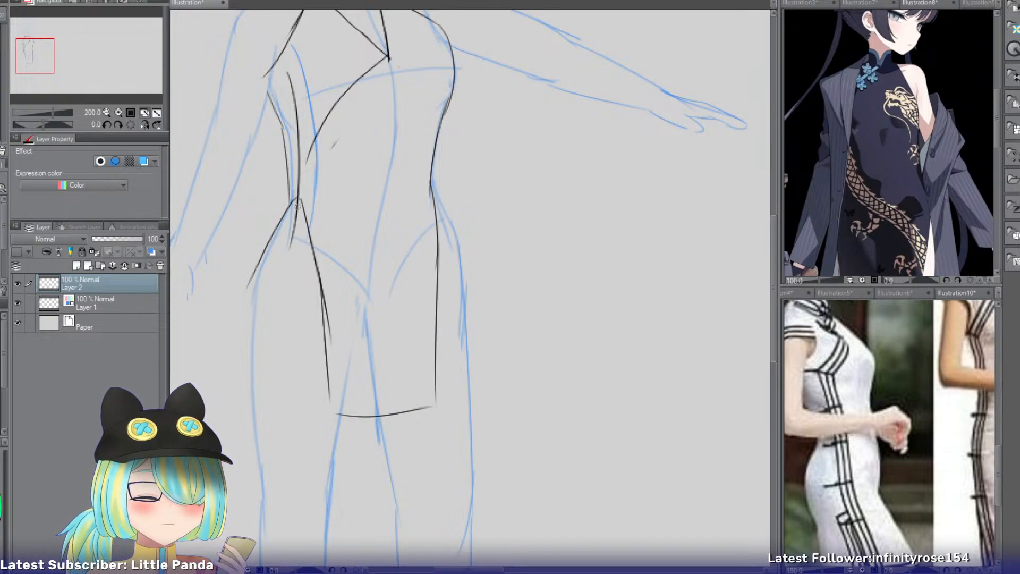
pyautogui.moveTo(288, 187); pyautogui.dragTo(293, 234)
pyautogui.hotkey('ctrl', 'z')
pyautogui.moveTo(288, 173); pyautogui.dragTo(292, 215)
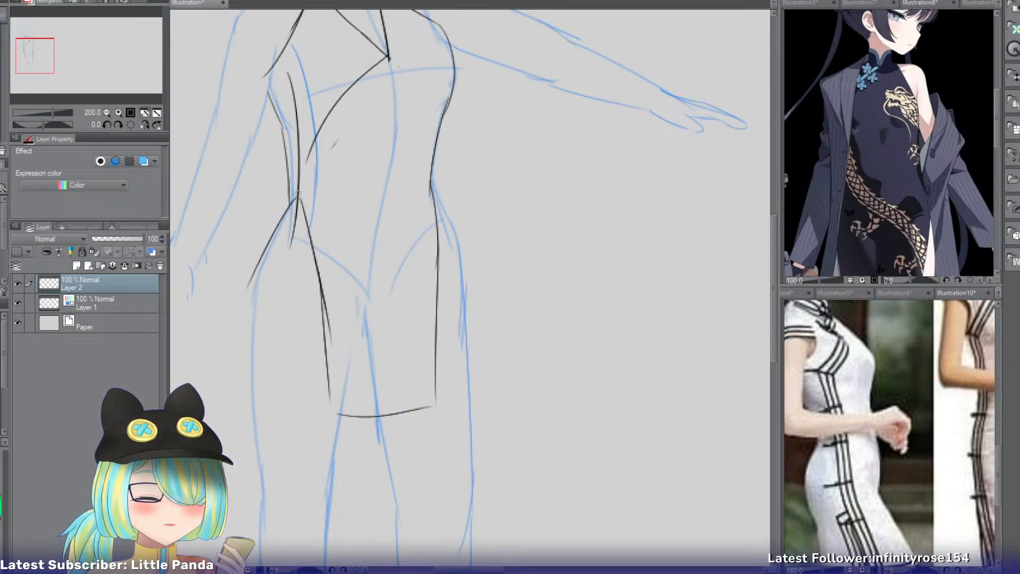
pyautogui.hotkey('ctrl', 'z')
pyautogui.moveTo(288, 176); pyautogui.dragTo(289, 209)
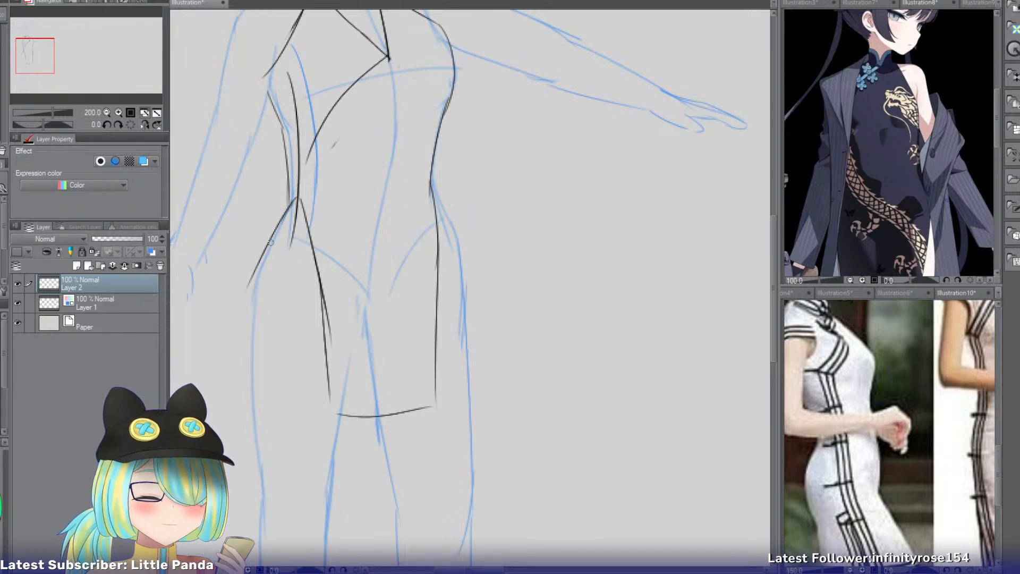
# Draw a bulging back-flap edge from the hip on the slit side down outside the thigh.
pyautogui.moveTo(257, 265); pyautogui.dragTo(228, 455)
pyautogui.hotkey('ctrl', 'z')
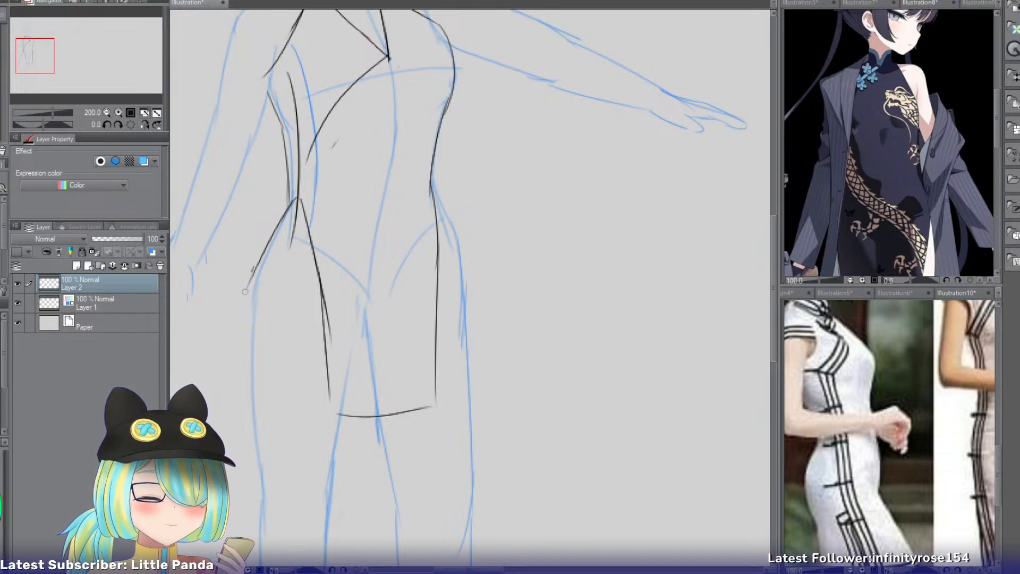
pyautogui.moveTo(256, 266); pyautogui.dragTo(226, 457)
pyautogui.hotkey('ctrl', 'z')
pyautogui.moveTo(261, 255)
pyautogui.mouseDown()
pyautogui.moveTo(222, 430)
pyautogui.moveTo(242, 467)
pyautogui.mouseUp()
pyautogui.hotkey('ctrl', 'z')
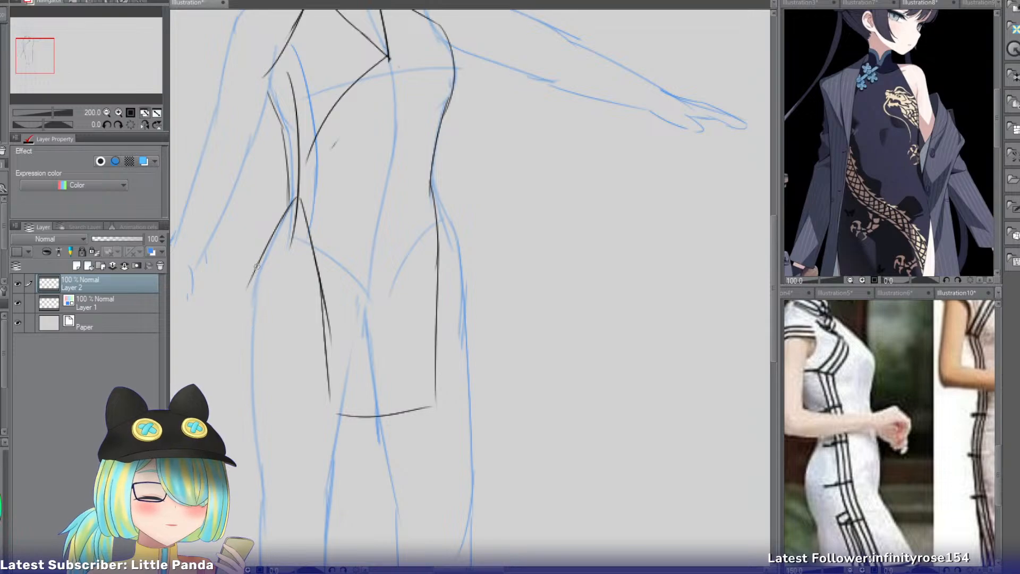
pyautogui.moveTo(261, 255); pyautogui.dragTo(247, 499)
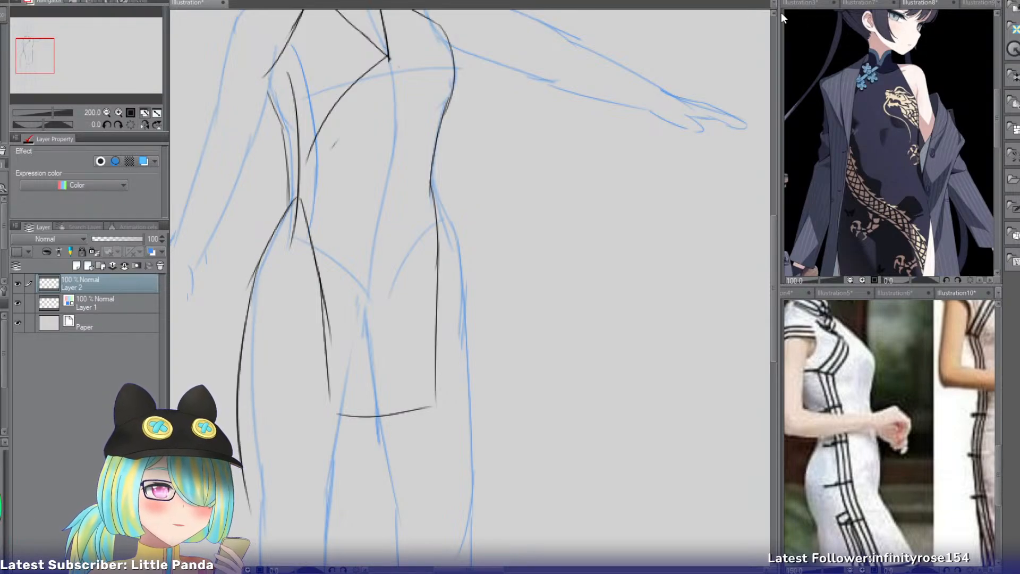
# Examine the skirt length, slits and front panels in the Illustration8, Illustration7 and Illustration3 outfit references.
pyautogui.click(920, 6)
pyautogui.moveTo(95, 41); pyautogui.dragTo(94, 59)
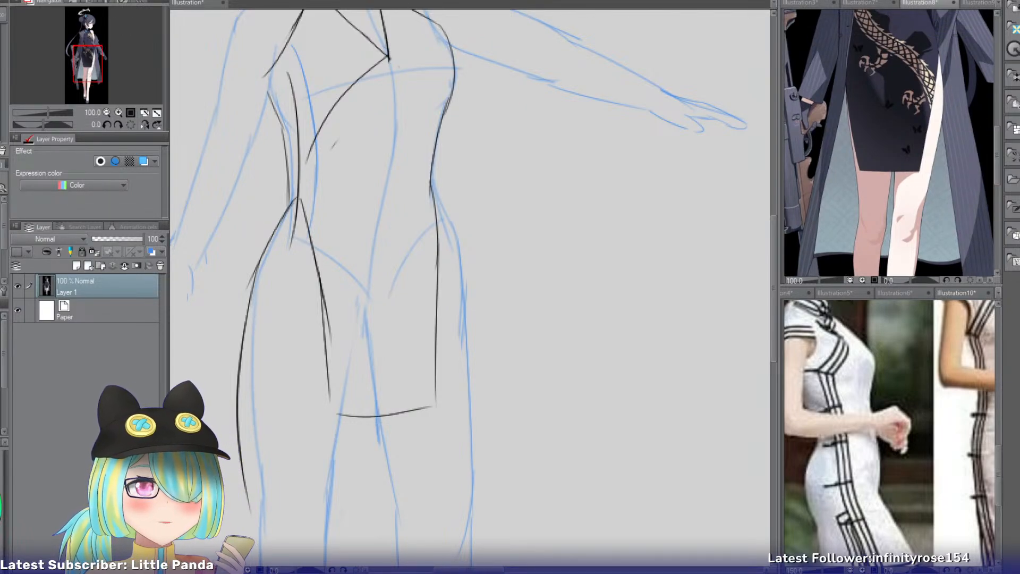
pyautogui.click(861, 3)
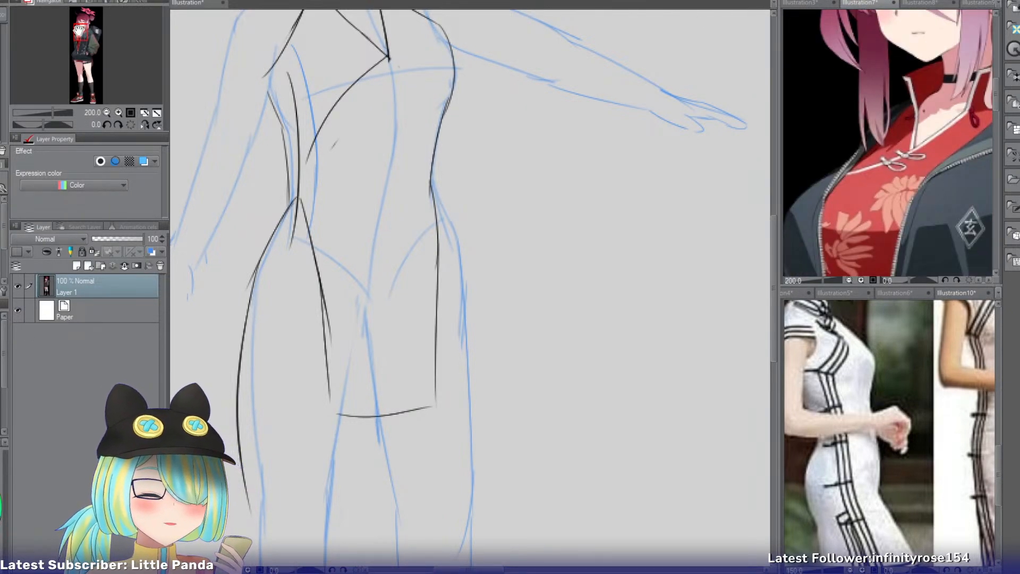
pyautogui.moveTo(79, 30); pyautogui.dragTo(78, 52)
pyautogui.click(791, 3)
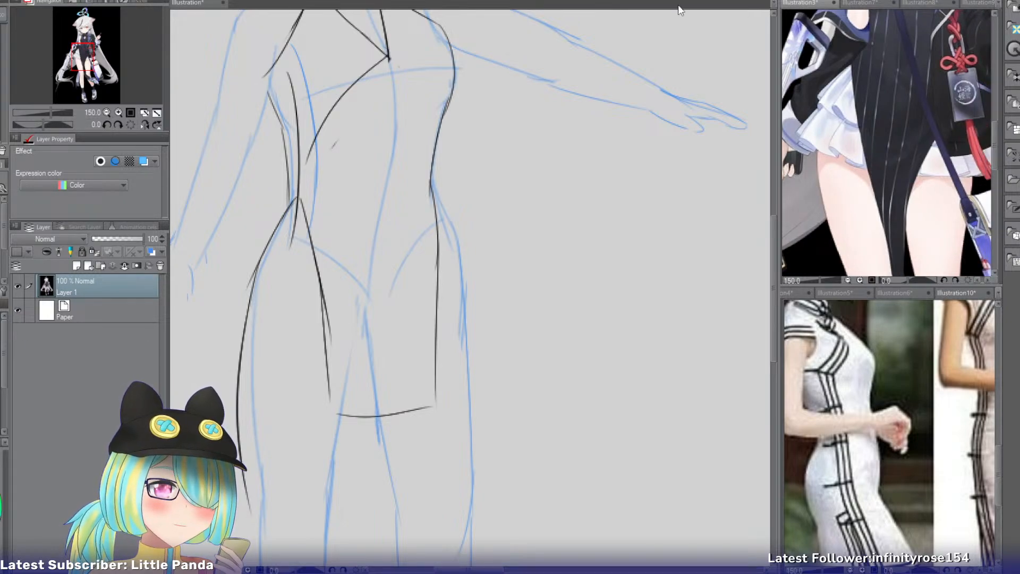
# Examine the shorts and knot fastenings in the Illustration4 reference at 150% zoom, and return to the character sketch.
pyautogui.click(787, 293)
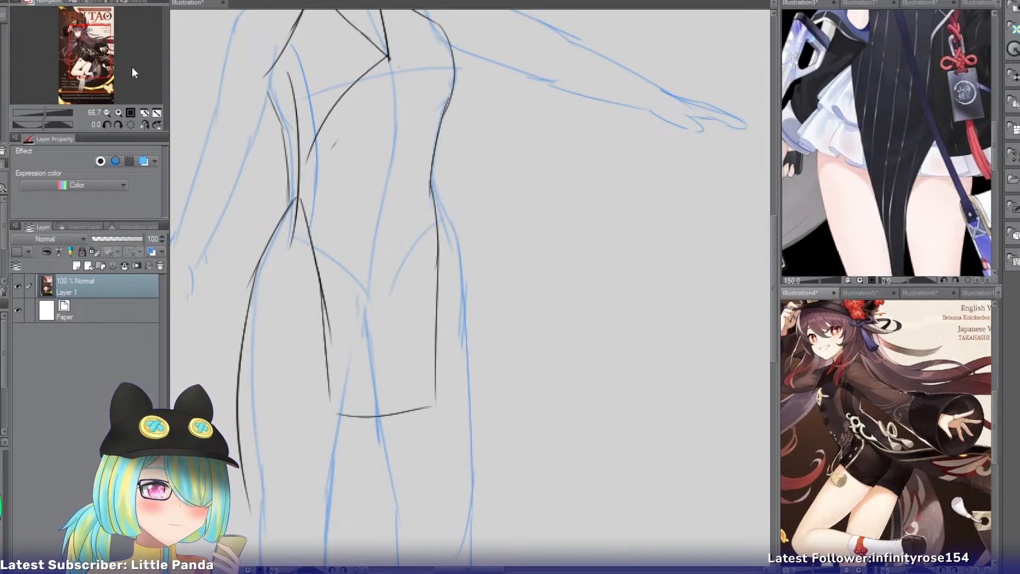
pyautogui.click(120, 112)
pyautogui.click(120, 112)
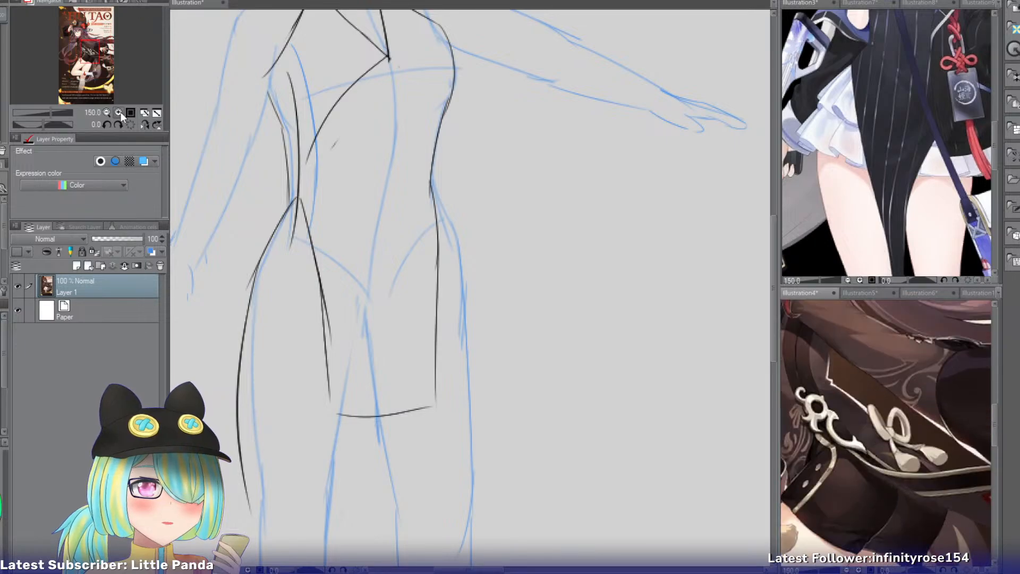
pyautogui.click(120, 113)
pyautogui.click(120, 113)
pyautogui.click(120, 112)
pyautogui.moveTo(87, 62); pyautogui.dragTo(86, 57)
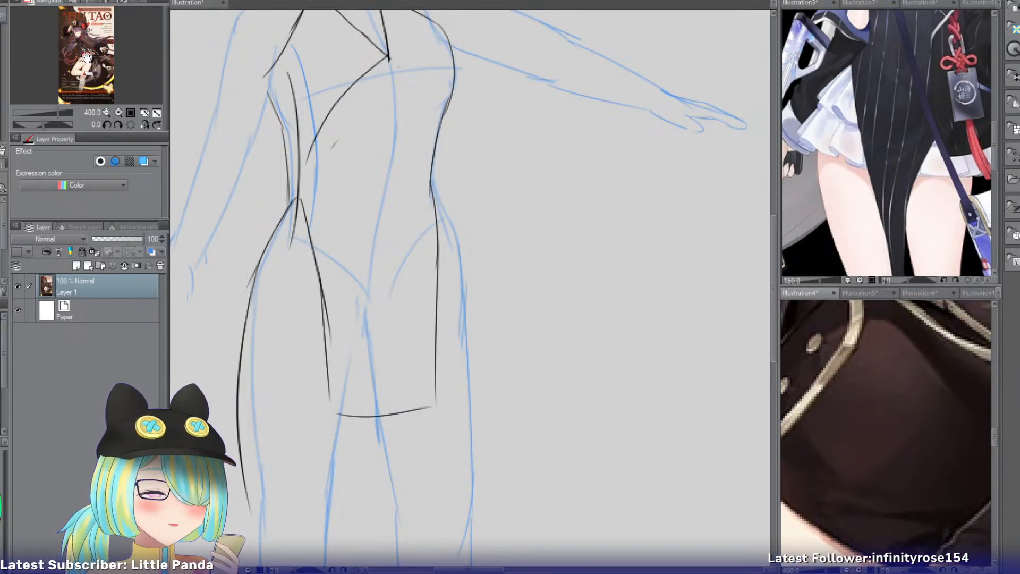
pyautogui.click(107, 112)
pyautogui.click(106, 113)
pyautogui.click(107, 112)
pyautogui.moveTo(84, 83); pyautogui.dragTo(94, 57)
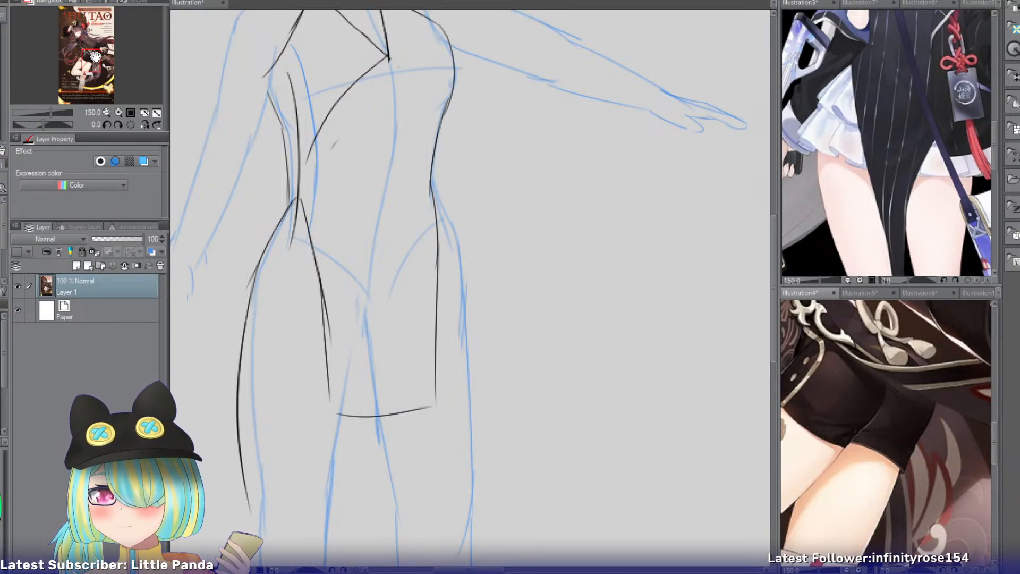
pyautogui.click(194, 3)
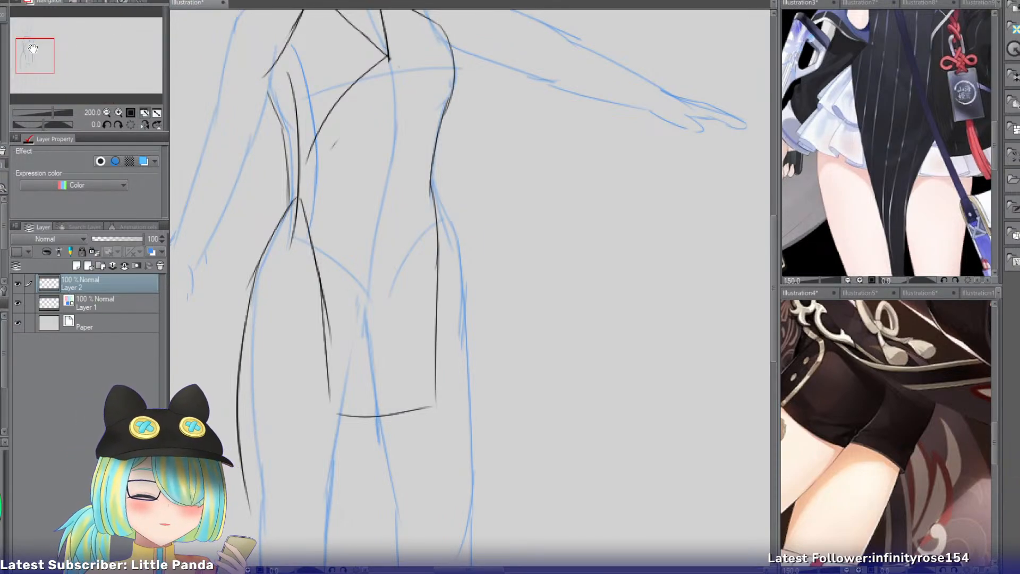
# Draw an inner flap curve from the hip down the outer thigh and try extending the flap toward the knees.
pyautogui.moveTo(32, 48); pyautogui.dragTo(31, 58)
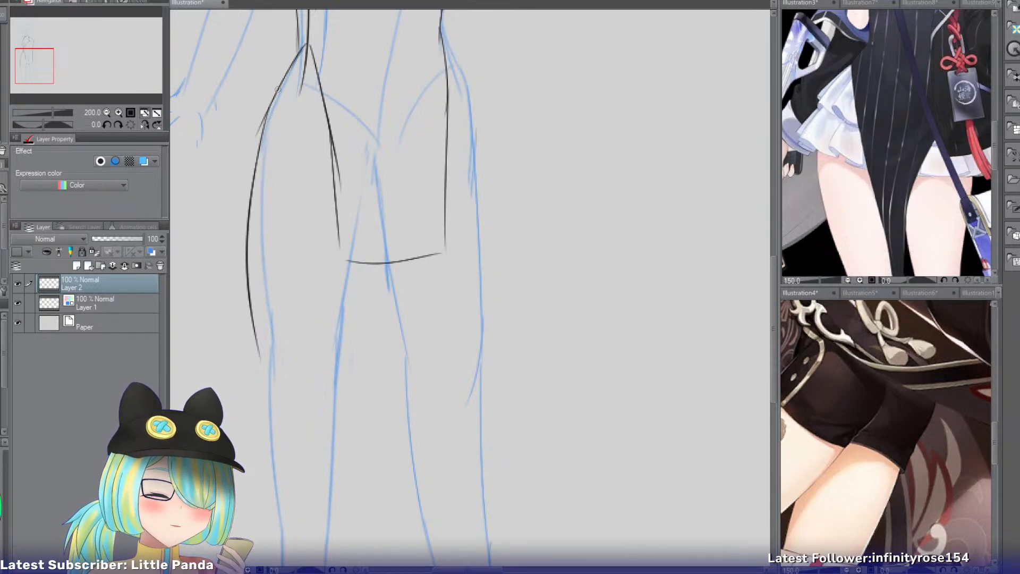
pyautogui.moveTo(267, 109); pyautogui.dragTo(291, 348)
pyautogui.moveTo(283, 304); pyautogui.dragTo(340, 454)
pyautogui.hotkey('ctrl', 'z')
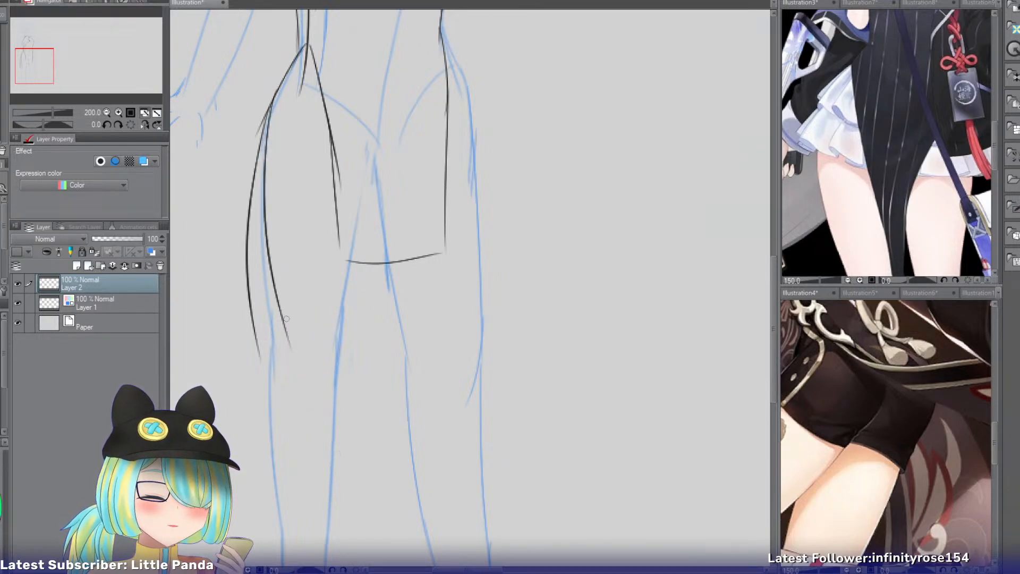
pyautogui.moveTo(283, 315); pyautogui.dragTo(338, 477)
pyautogui.moveTo(437, 260); pyautogui.dragTo(410, 437)
pyautogui.hotkey('ctrl', 'z')
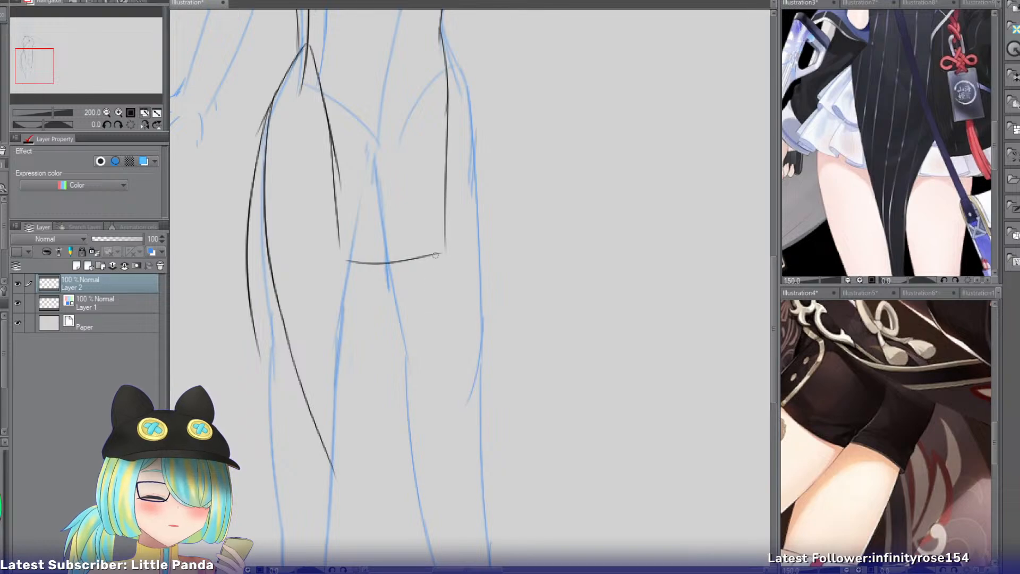
pyautogui.moveTo(439, 254); pyautogui.dragTo(409, 487)
pyautogui.hotkey('ctrl', 'z')
pyautogui.hotkey('ctrl', 'z')
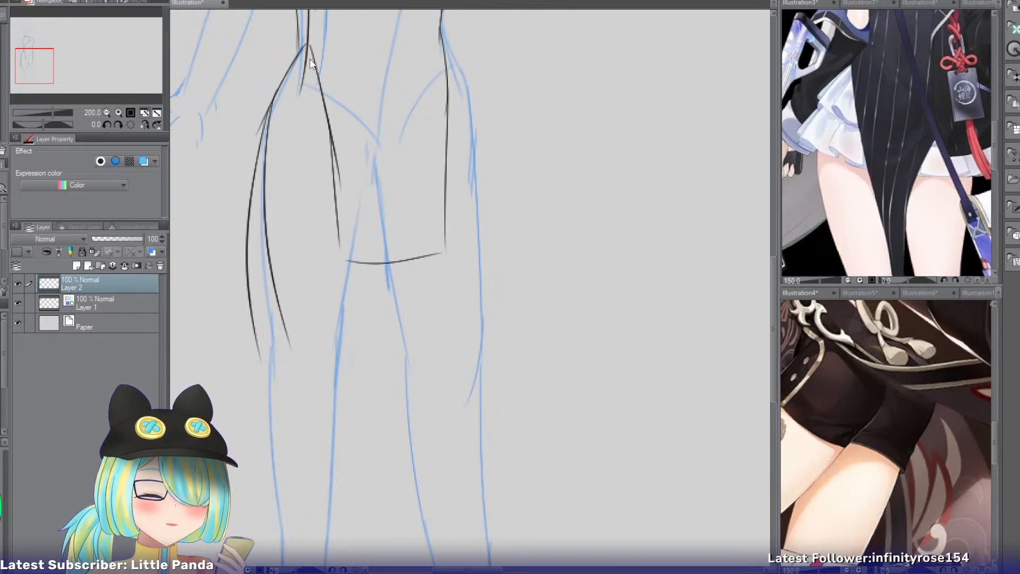
# Draw a longer under-panel's edge from the slit at the waist diagonally down the thigh, below the front panel's hem.
pyautogui.moveTo(303, 50); pyautogui.dragTo(317, 274)
pyautogui.hotkey('ctrl', 'z')
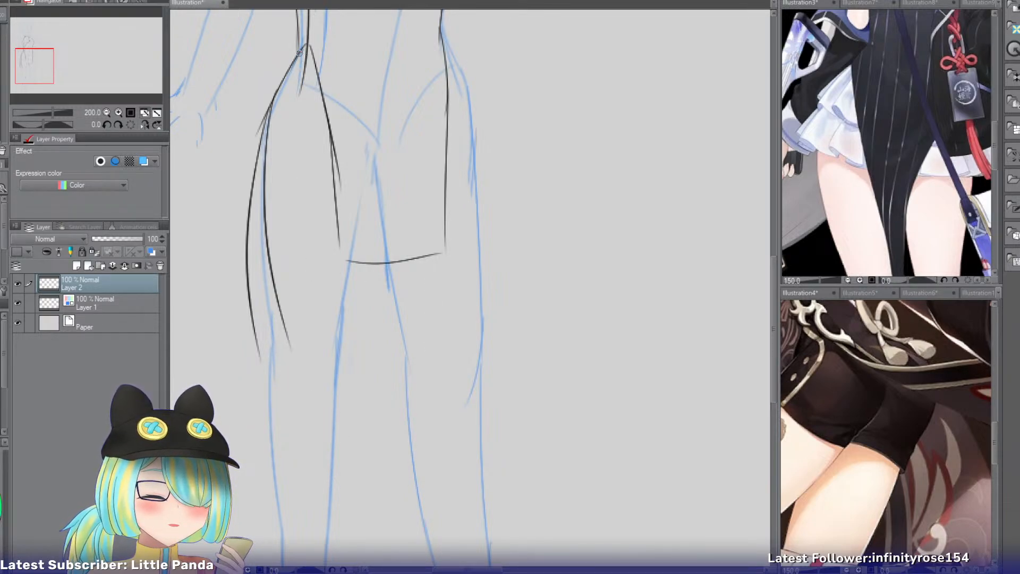
pyautogui.moveTo(301, 53); pyautogui.dragTo(324, 266)
pyautogui.hotkey('ctrl', 'z')
pyautogui.moveTo(301, 55); pyautogui.dragTo(338, 319)
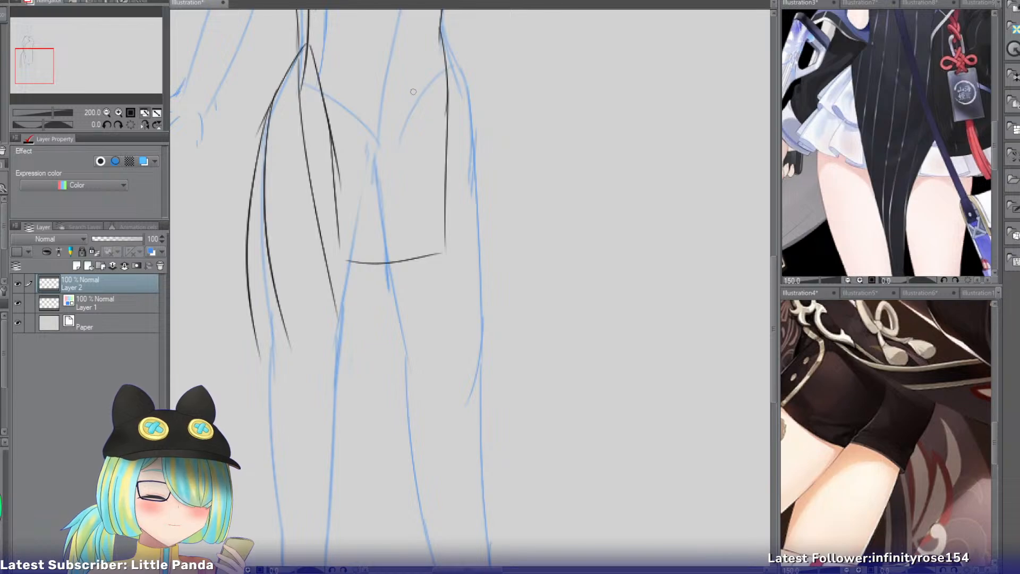
# Draw the under-panel's opposite edge down from the front hem and extend its slit-side edge to knee level.
pyautogui.moveTo(426, 257); pyautogui.dragTo(413, 457)
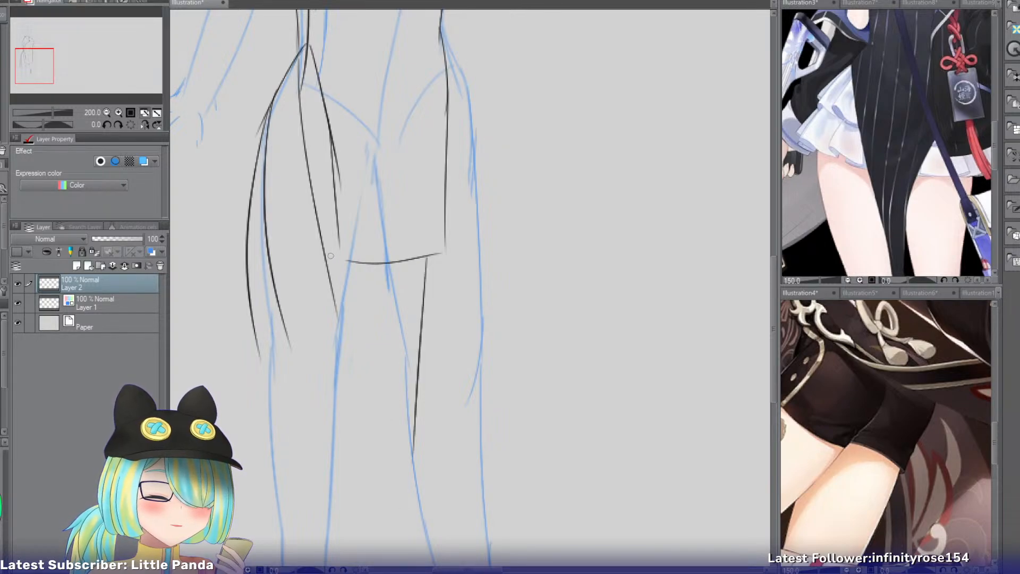
pyautogui.moveTo(316, 187); pyautogui.dragTo(337, 466)
pyautogui.hotkey('ctrl', 'z')
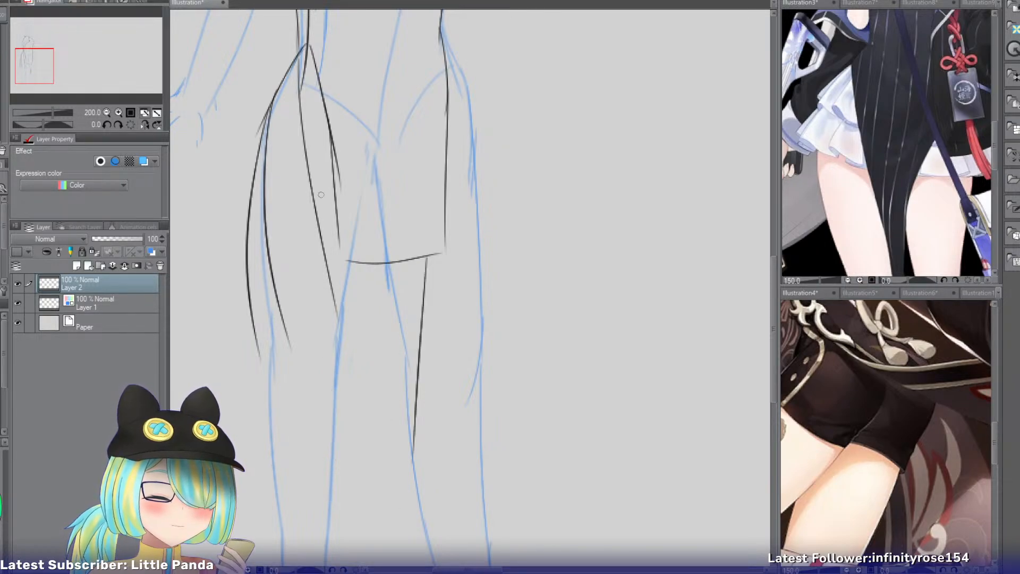
pyautogui.moveTo(313, 209); pyautogui.dragTo(377, 502)
pyautogui.hotkey('ctrl', 'z')
pyautogui.moveTo(321, 249); pyautogui.dragTo(370, 477)
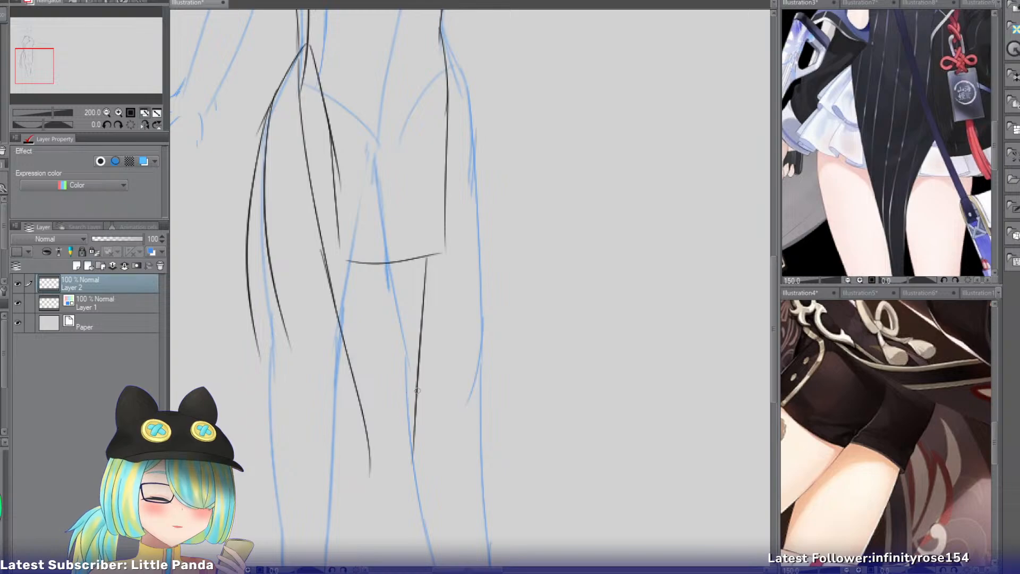
# Curve the under-panel's far edge inward at its lower end and close the panel with a slanted hem.
pyautogui.moveTo(417, 390); pyautogui.dragTo(396, 493)
pyautogui.hotkey('ctrl', 'z')
pyautogui.moveTo(415, 422); pyautogui.dragTo(408, 488)
pyautogui.moveTo(362, 455); pyautogui.dragTo(407, 488)
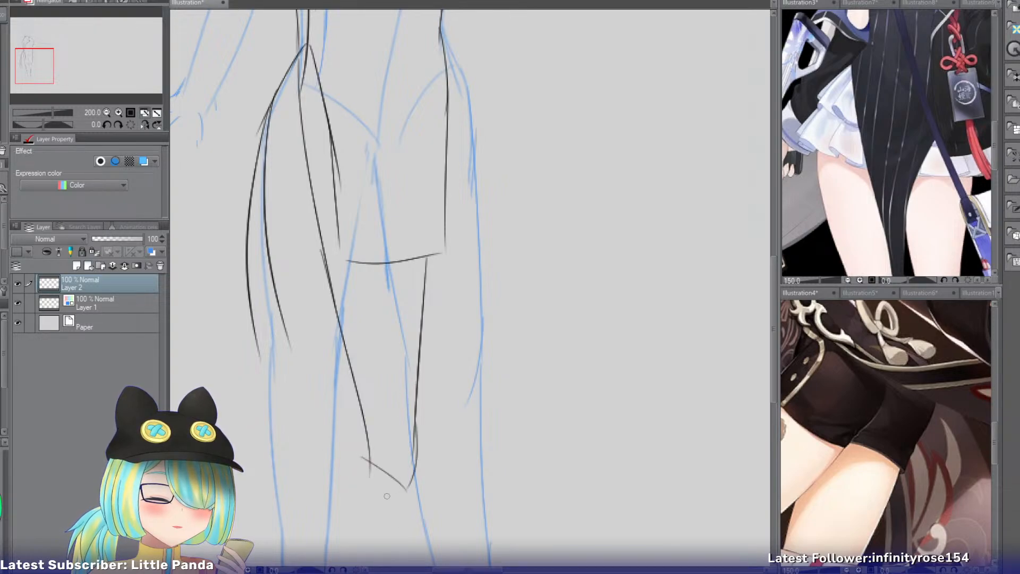
# Erase the flared slit edge over the hip and both curved flap lines along the outer thigh.
pyautogui.press('e')
pyautogui.moveTo(278, 88); pyautogui.dragTo(262, 335)
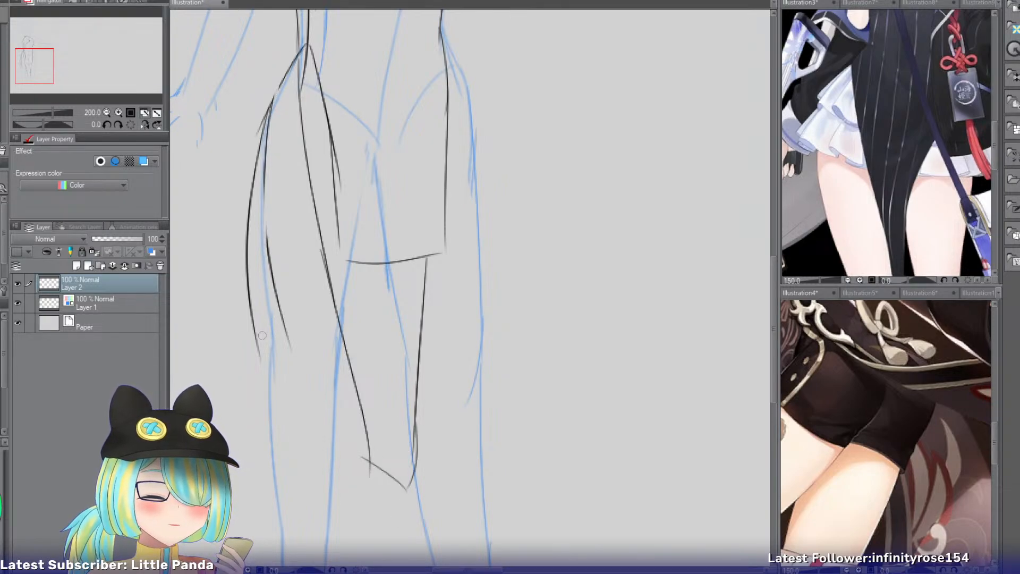
pyautogui.moveTo(276, 75)
pyautogui.mouseDown()
pyautogui.moveTo(264, 156)
pyautogui.moveTo(281, 368)
pyautogui.moveTo(290, 362)
pyautogui.moveTo(260, 334)
pyautogui.moveTo(266, 376)
pyautogui.mouseUp()
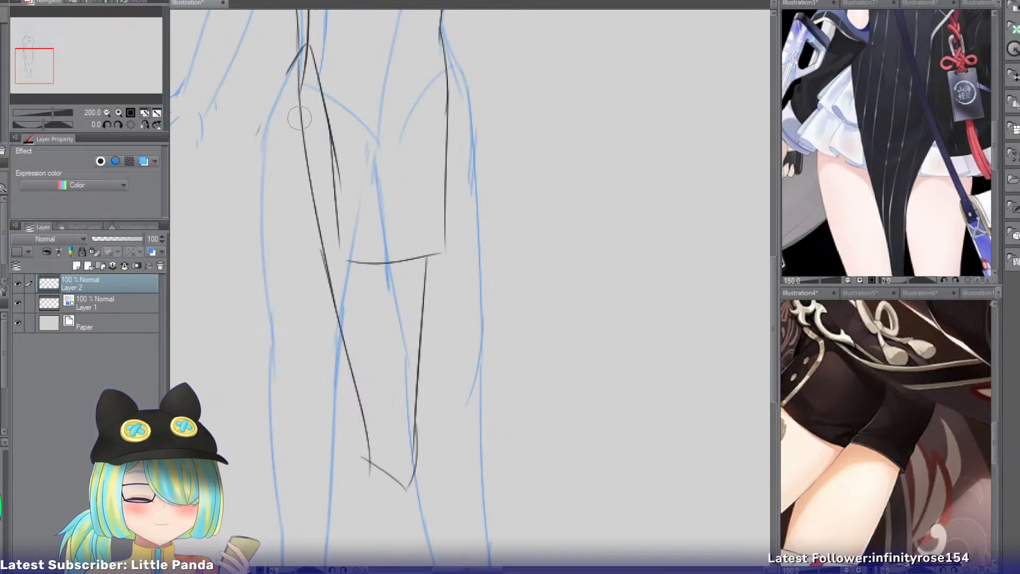
pyautogui.press('p')
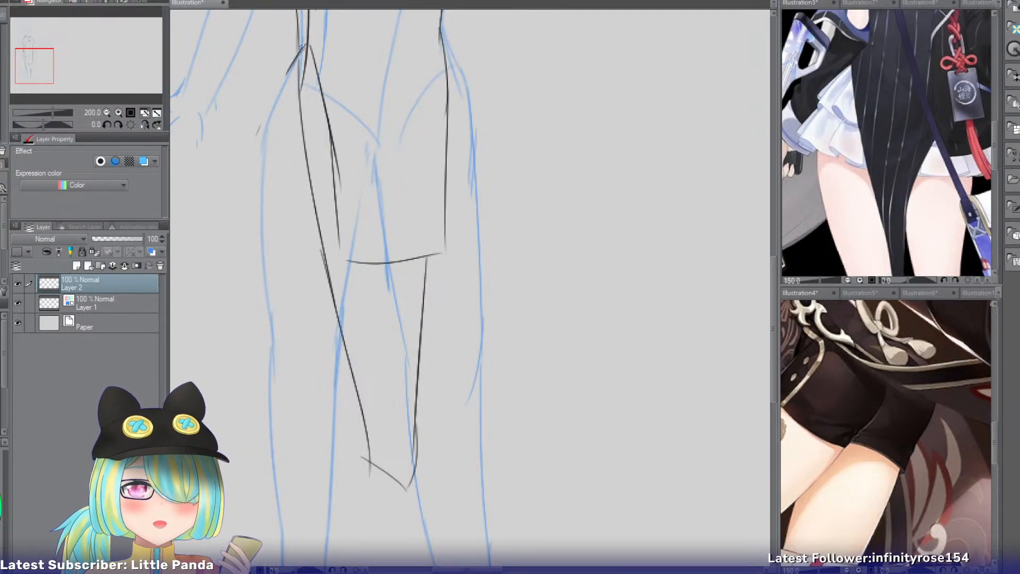
# Draw the flared side edge of a short skirt from the slit's waist point outward over the hip to upper-thigh level.
pyautogui.moveTo(298, 57); pyautogui.dragTo(223, 200)
pyautogui.hotkey('ctrl', 'z')
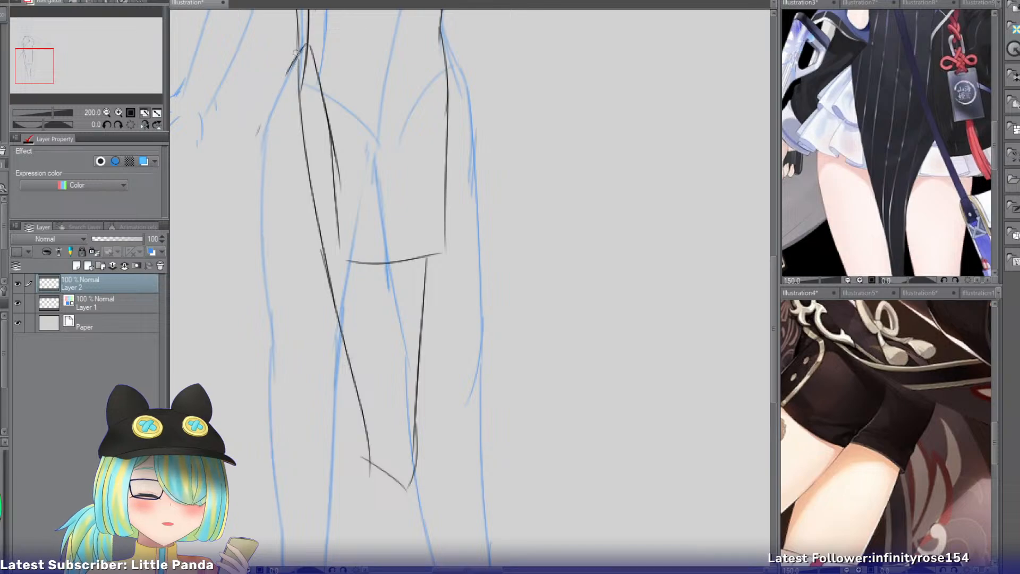
pyautogui.moveTo(306, 47); pyautogui.dragTo(212, 222)
pyautogui.hotkey('ctrl', 'z')
# Draw the matching flared skirt edge over the opposite hip with the canvas mirrored, and restore the canvas orientation.
pyautogui.moveTo(443, 39); pyautogui.dragTo(539, 216)
pyautogui.hotkey('ctrl', 'z')
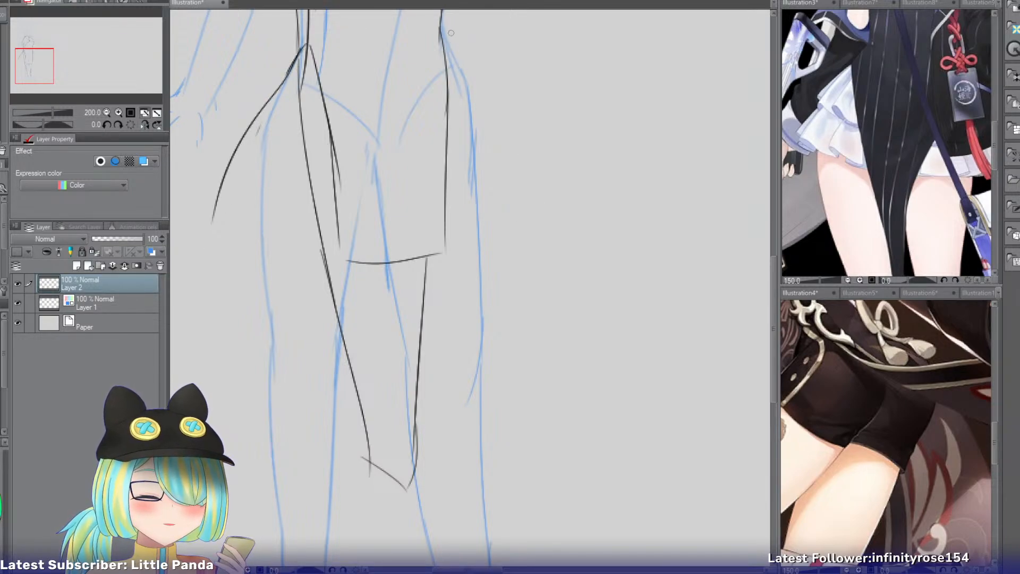
pyautogui.click(144, 124)
pyautogui.hotkey('ctrl', 'z')
pyautogui.moveTo(504, 22)
pyautogui.mouseDown()
pyautogui.moveTo(428, 154)
pyautogui.moveTo(415, 203)
pyautogui.mouseUp()
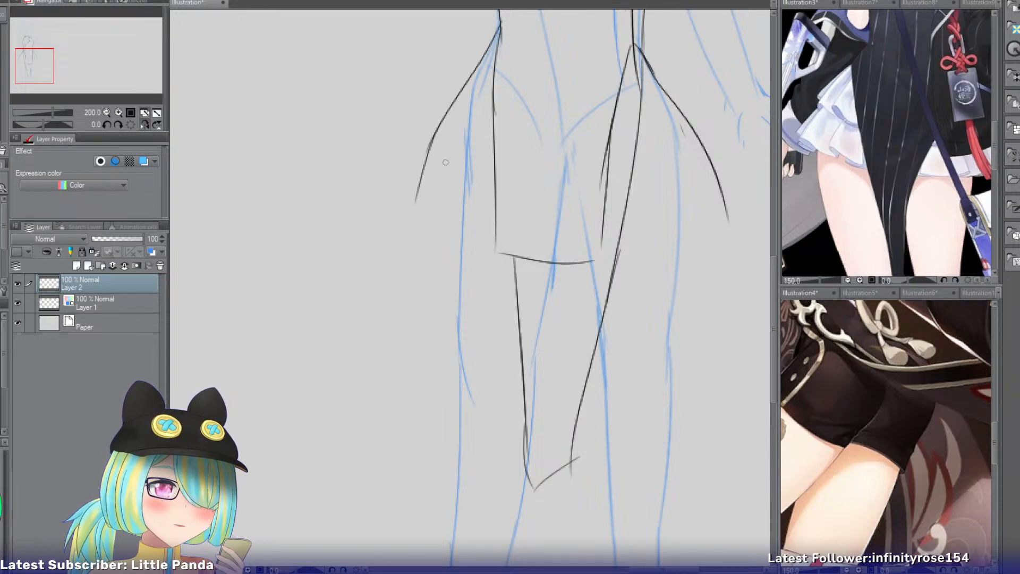
pyautogui.click(144, 124)
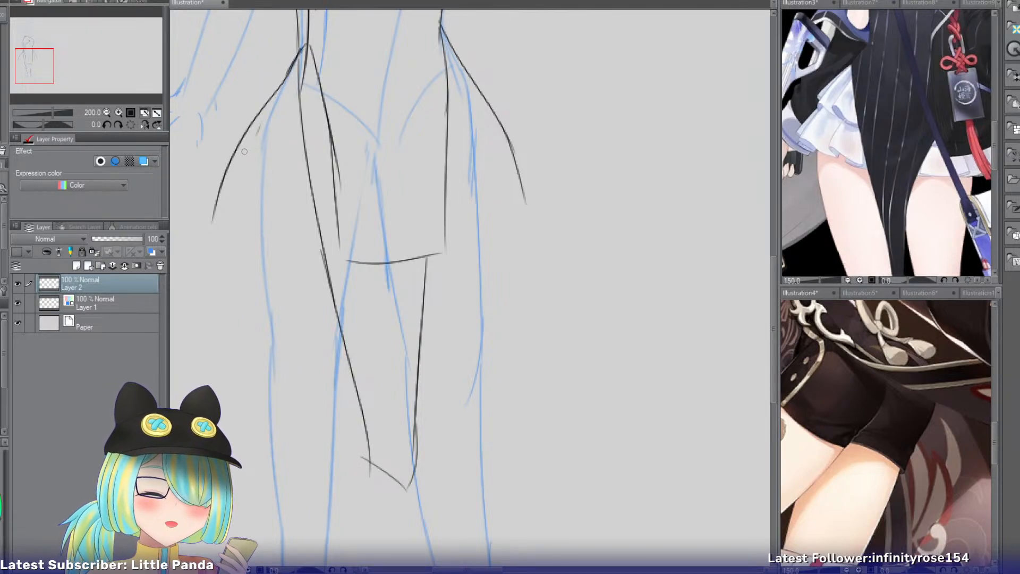
# Draw the short skirt's curved hem across both outer thighs, from each flared edge inward to the long front panels.
pyautogui.moveTo(223, 184); pyautogui.dragTo(294, 206)
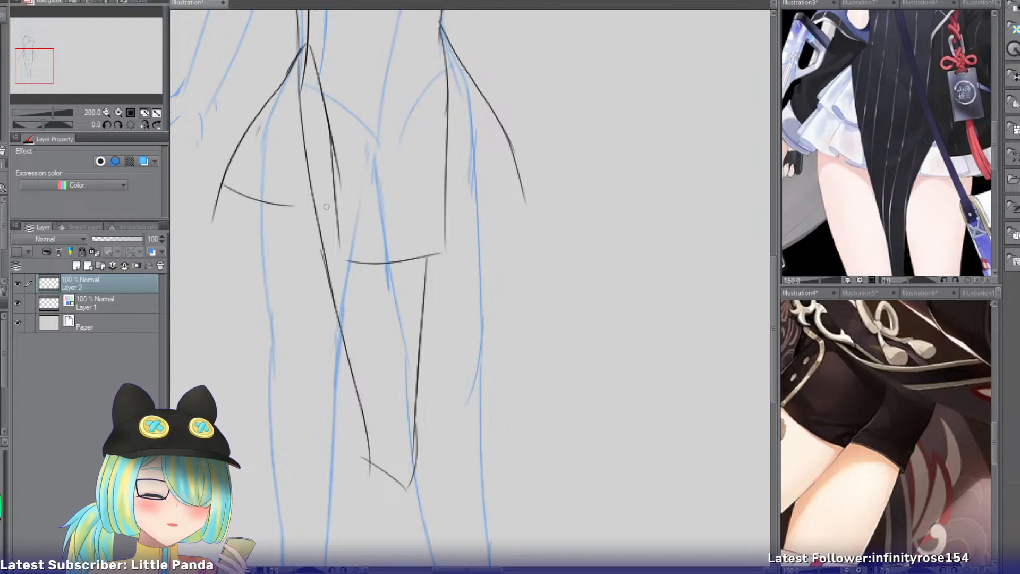
pyautogui.hotkey('ctrl', 'z')
pyautogui.moveTo(217, 192); pyautogui.dragTo(294, 214)
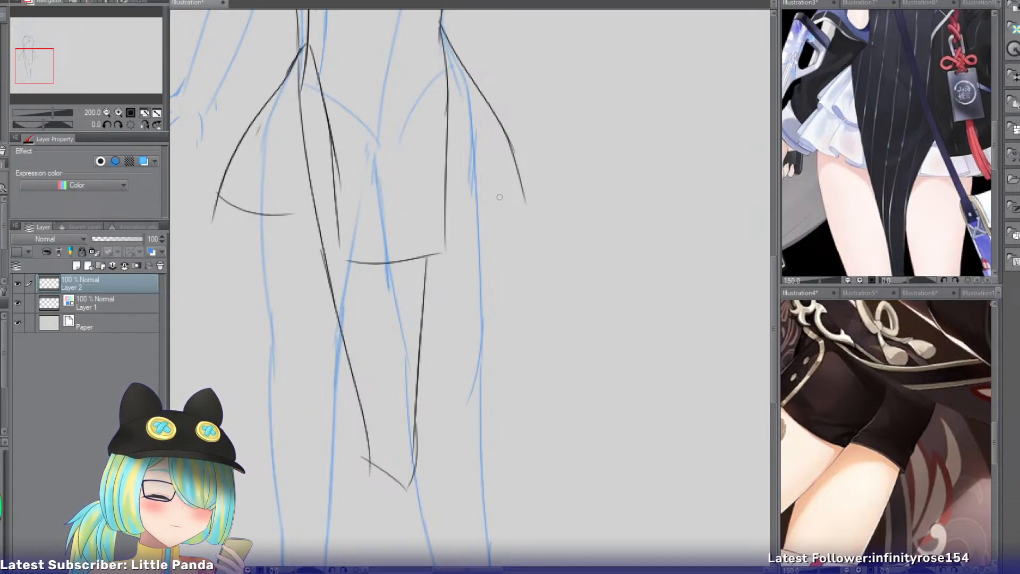
pyautogui.hotkey('ctrl', 'z')
pyautogui.moveTo(517, 186); pyautogui.dragTo(446, 201)
pyautogui.hotkey('ctrl', 'z')
pyautogui.moveTo(293, 214); pyautogui.dragTo(315, 209)
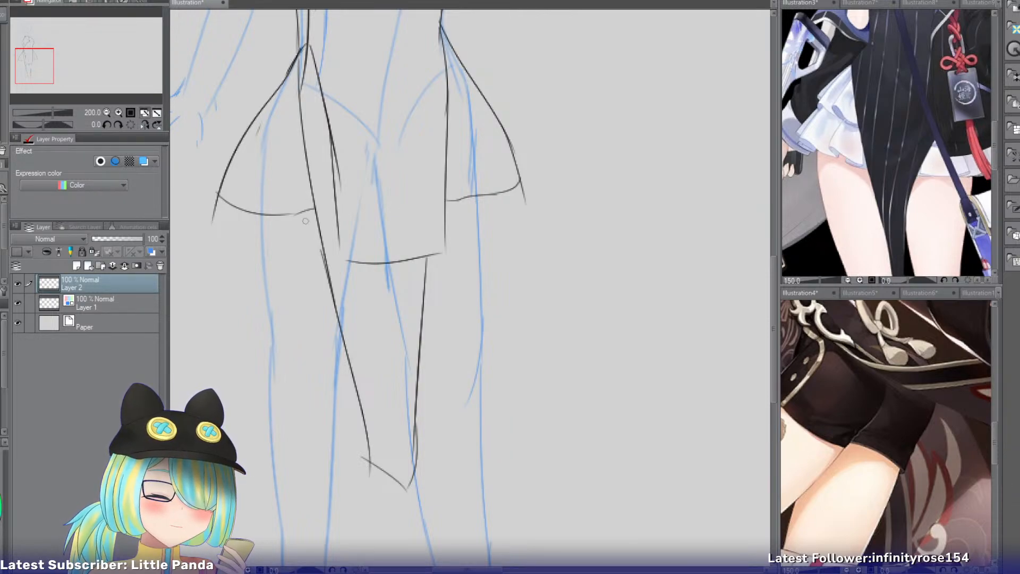
# Erase the flared edges' overshoot below both outer hem corners and extend the slit-side hem to the front panel's edge.
pyautogui.press('e')
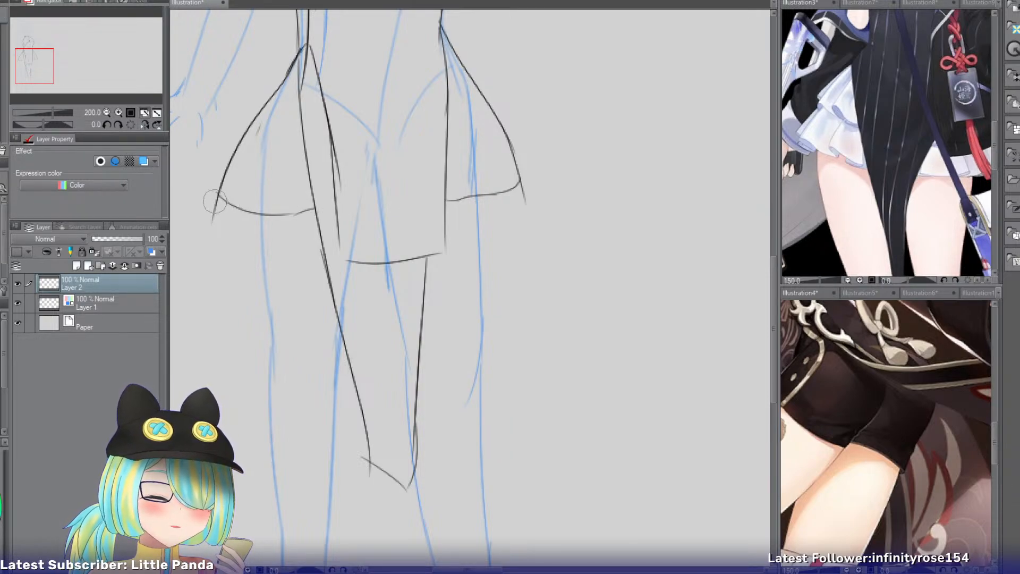
pyautogui.moveTo(215, 209); pyautogui.dragTo(212, 211)
pyautogui.press('p')
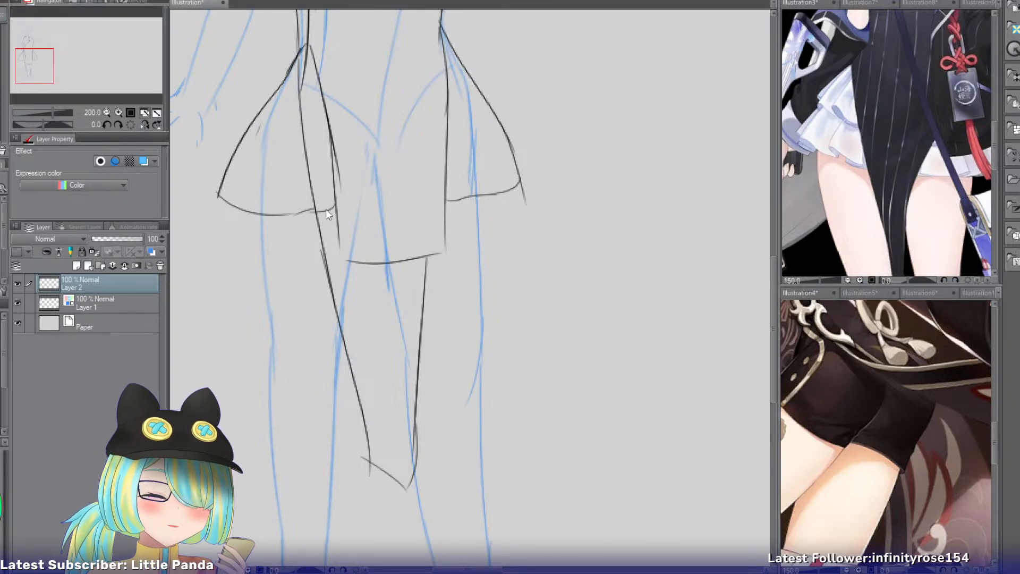
pyautogui.moveTo(299, 213); pyautogui.dragTo(337, 212)
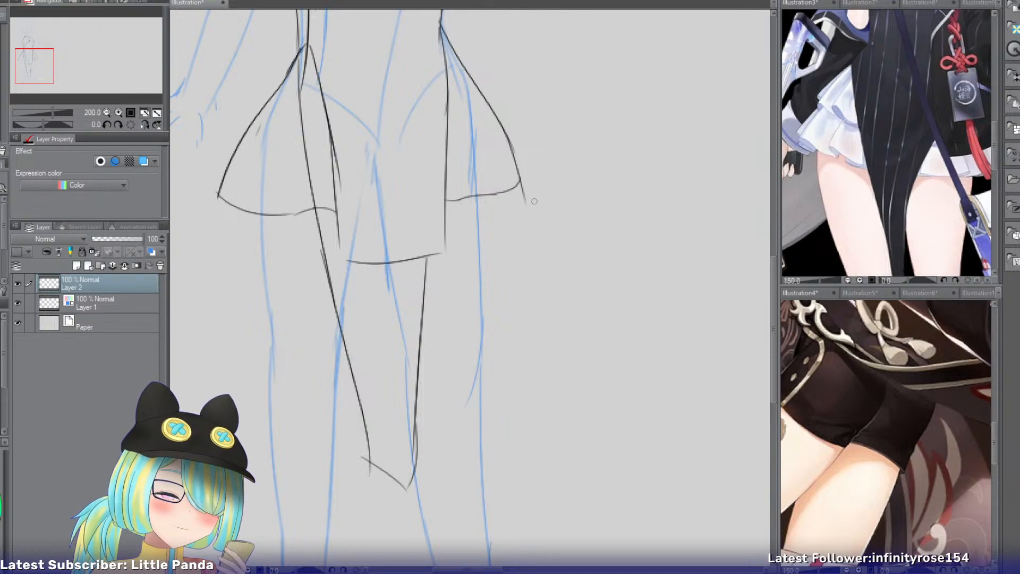
pyautogui.press('e')
pyautogui.moveTo(535, 199); pyautogui.dragTo(523, 206)
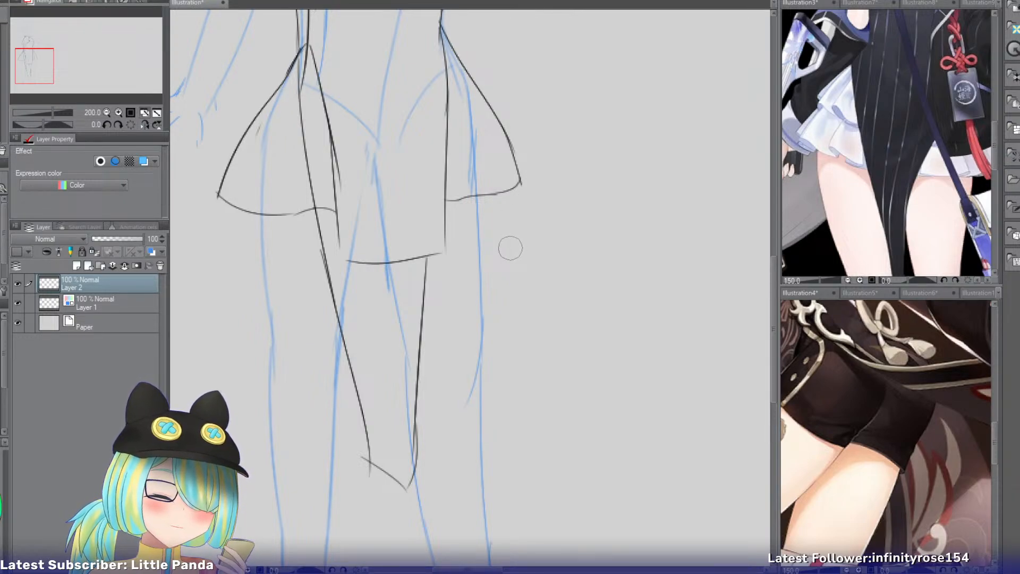
# Erase the under-panel's slit-side edge from the waist down to the short skirt's hem.
pyautogui.moveTo(300, 85)
pyautogui.mouseDown()
pyautogui.moveTo(299, 163)
pyautogui.moveTo(307, 57)
pyautogui.moveTo(305, 130)
pyautogui.mouseUp()
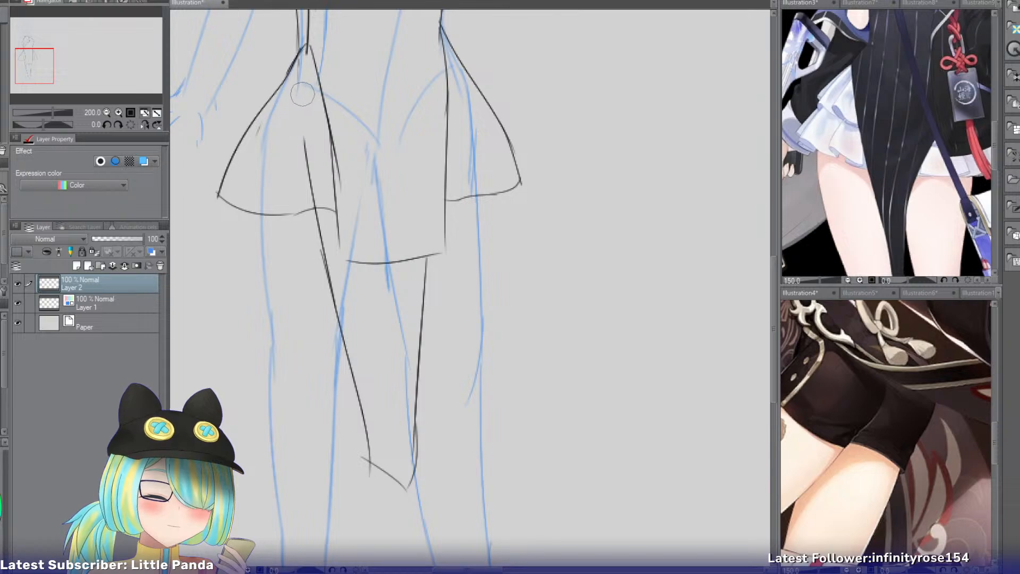
pyautogui.moveTo(305, 94)
pyautogui.mouseDown()
pyautogui.moveTo(310, 186)
pyautogui.moveTo(325, 215)
pyautogui.mouseUp()
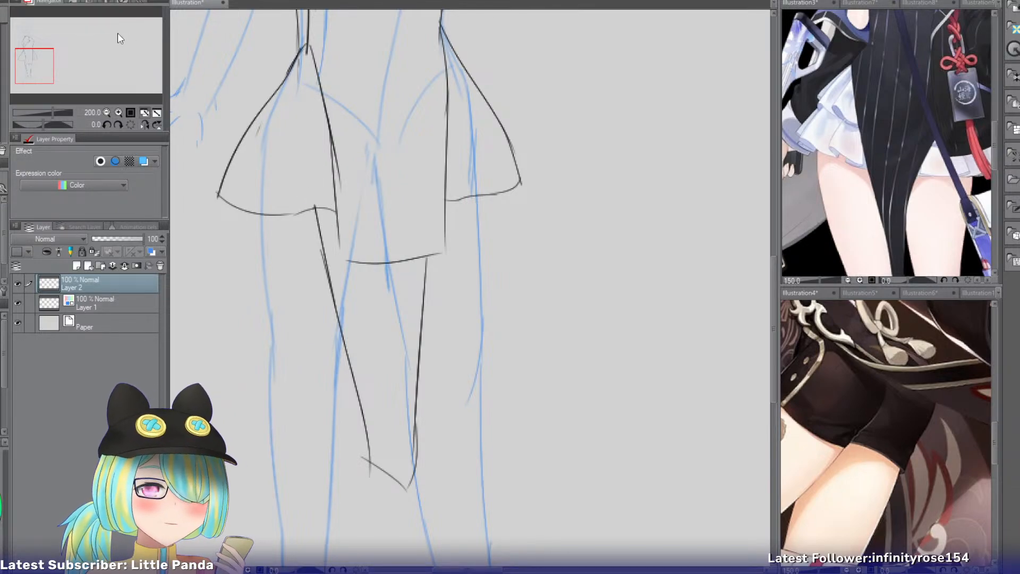
pyautogui.moveTo(22, 74); pyautogui.dragTo(28, 81)
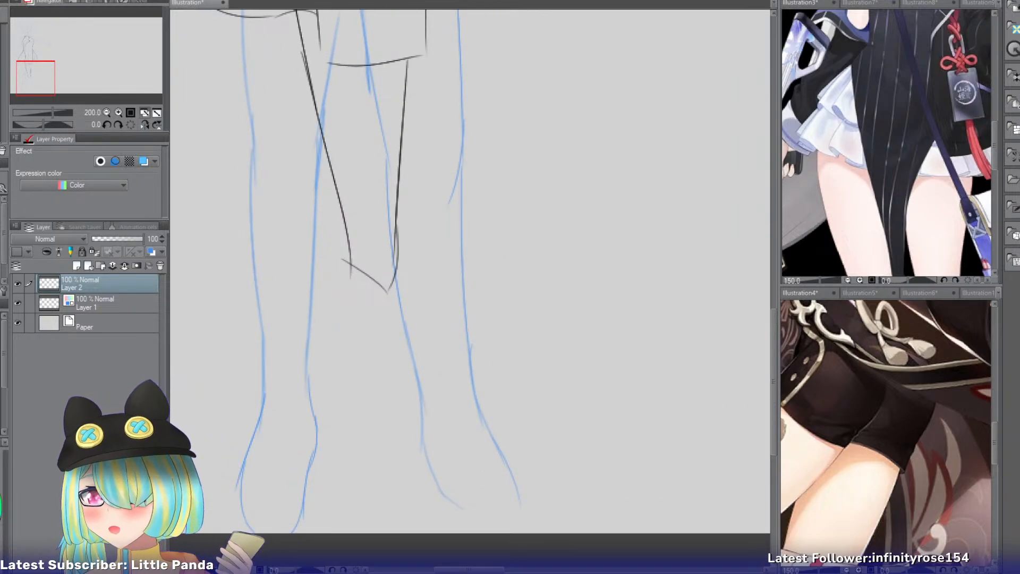
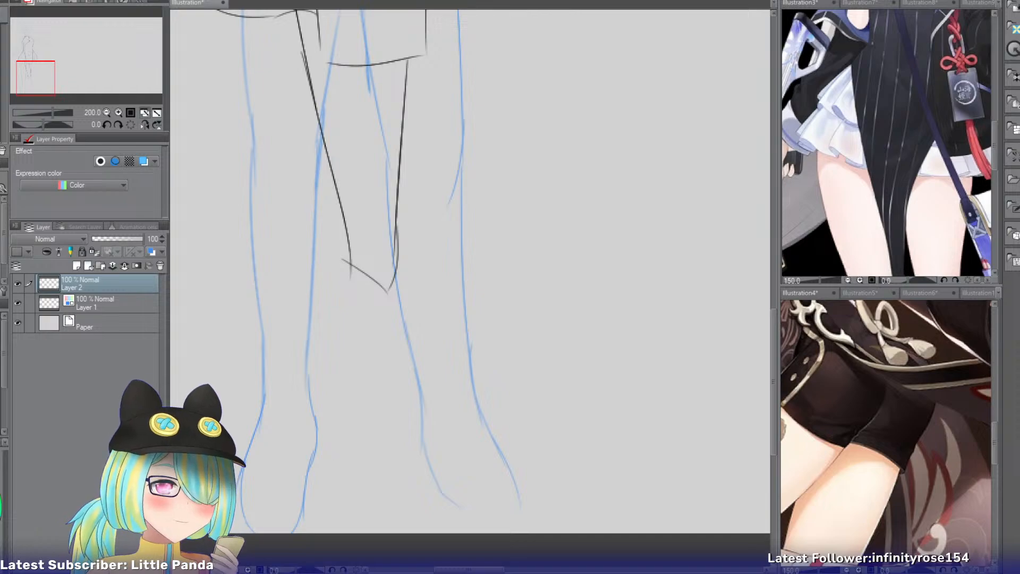
# Examine the outfit references for their skirt fronts and the knotted cord closures across the side slit.
pyautogui.click(860, 3)
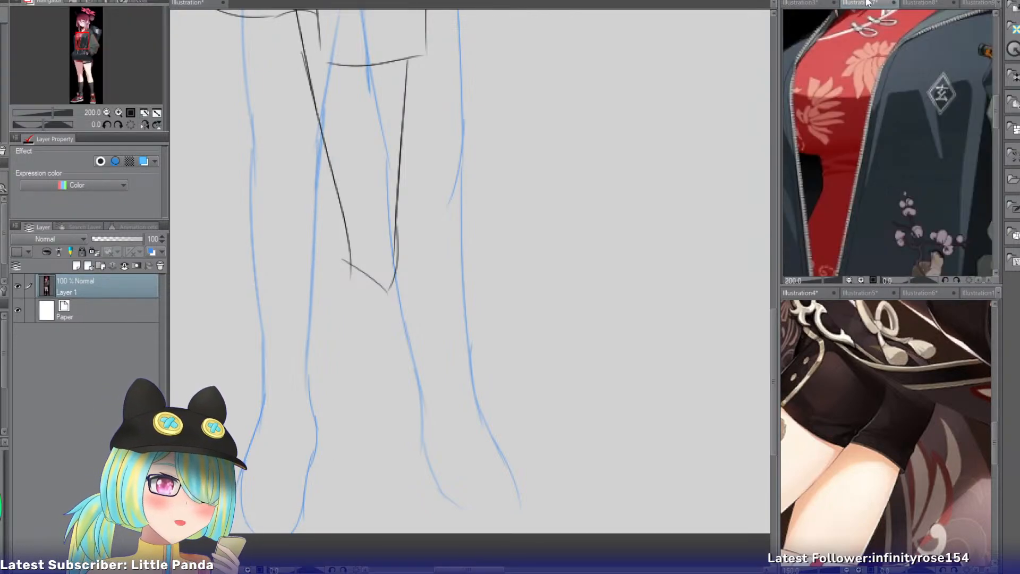
pyautogui.moveTo(94, 36); pyautogui.dragTo(91, 99)
pyautogui.click(908, 4)
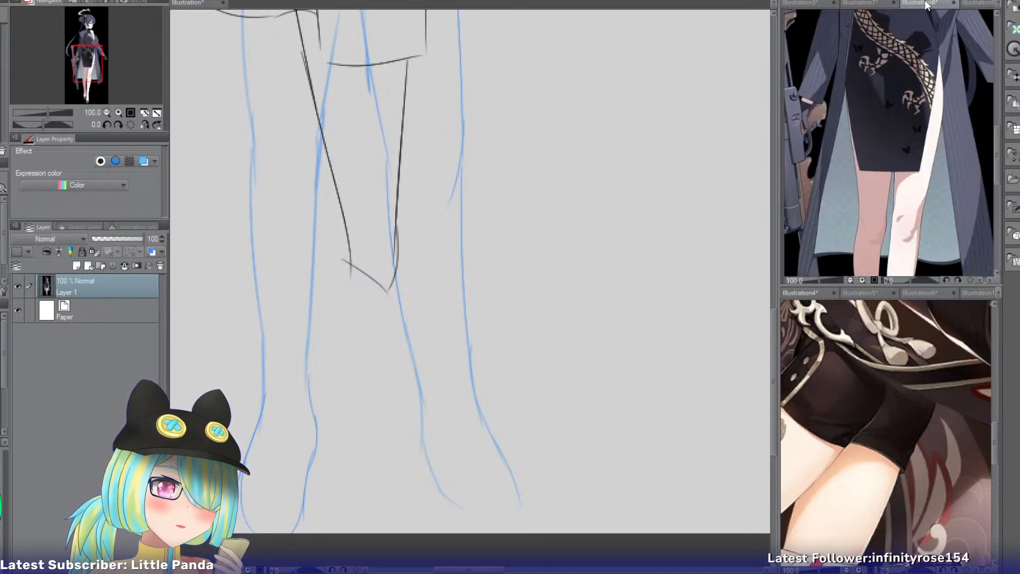
pyautogui.click(978, 3)
pyautogui.moveTo(85, 33)
pyautogui.mouseDown()
pyautogui.moveTo(87, 64)
pyautogui.moveTo(83, 43)
pyautogui.mouseUp()
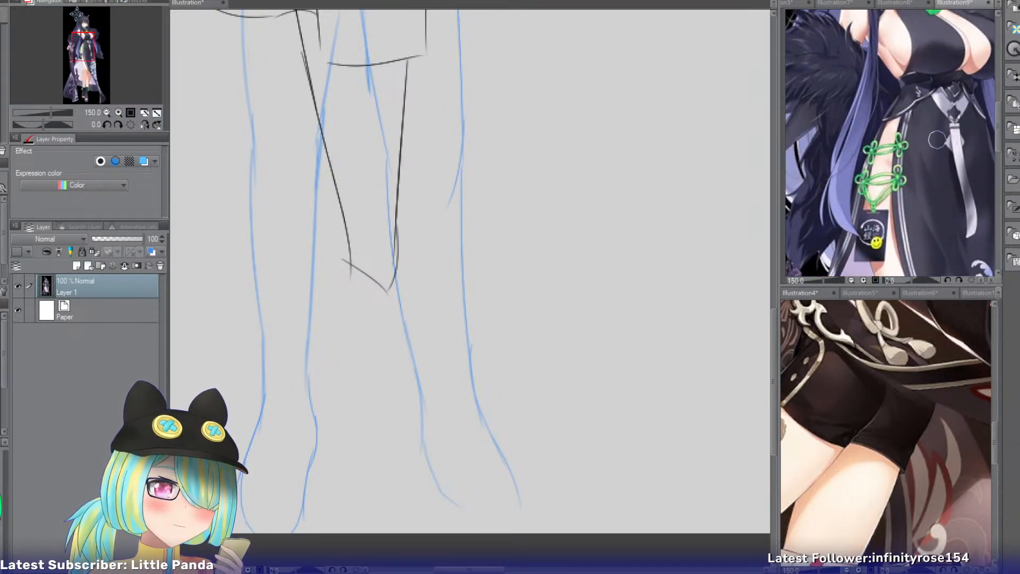
# In the character sketch, draw two curved cords bridging the side slit just below the waist, with a small loop at the front panel's edge.
pyautogui.click(196, 3)
pyautogui.moveTo(32, 90); pyautogui.dragTo(29, 68)
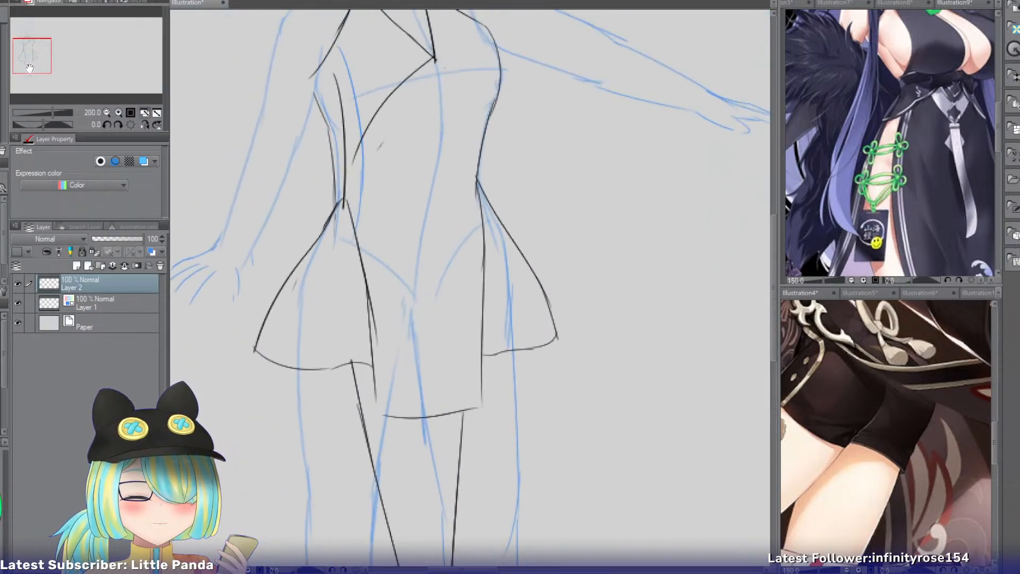
pyautogui.click(118, 113)
pyautogui.click(118, 113)
pyautogui.moveTo(31, 55); pyautogui.dragTo(24, 55)
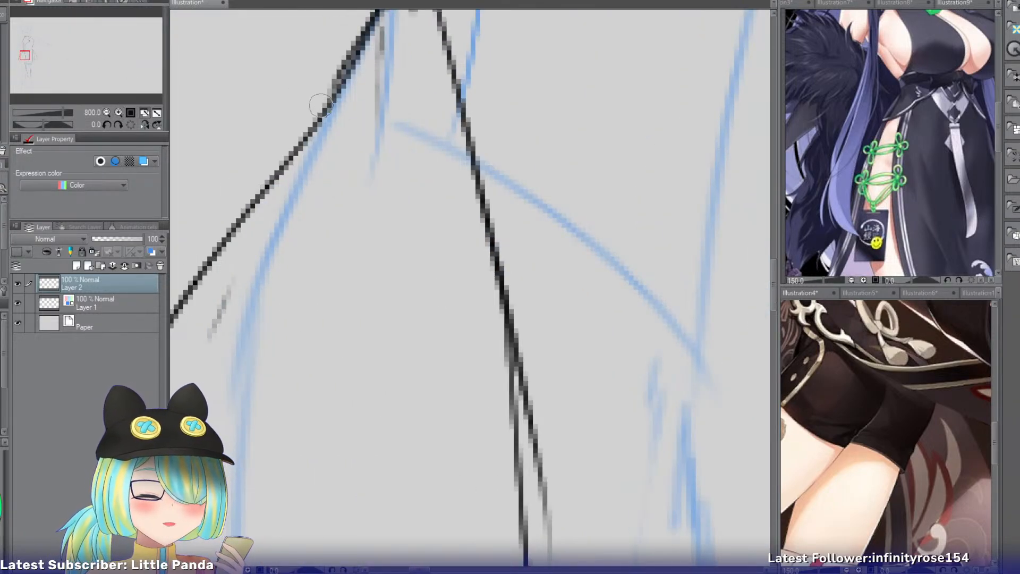
pyautogui.moveTo(317, 146); pyautogui.dragTo(470, 160)
pyautogui.hotkey('ctrl', 'z')
pyautogui.moveTo(331, 95); pyautogui.dragTo(462, 106)
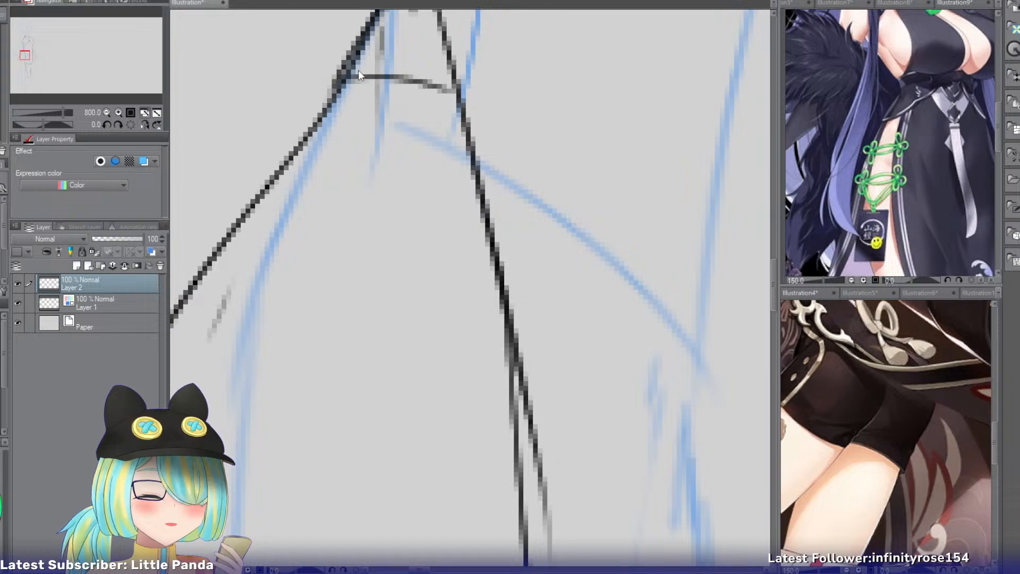
pyautogui.hotkey('ctrl', 'z')
pyautogui.moveTo(340, 69); pyautogui.dragTo(457, 94)
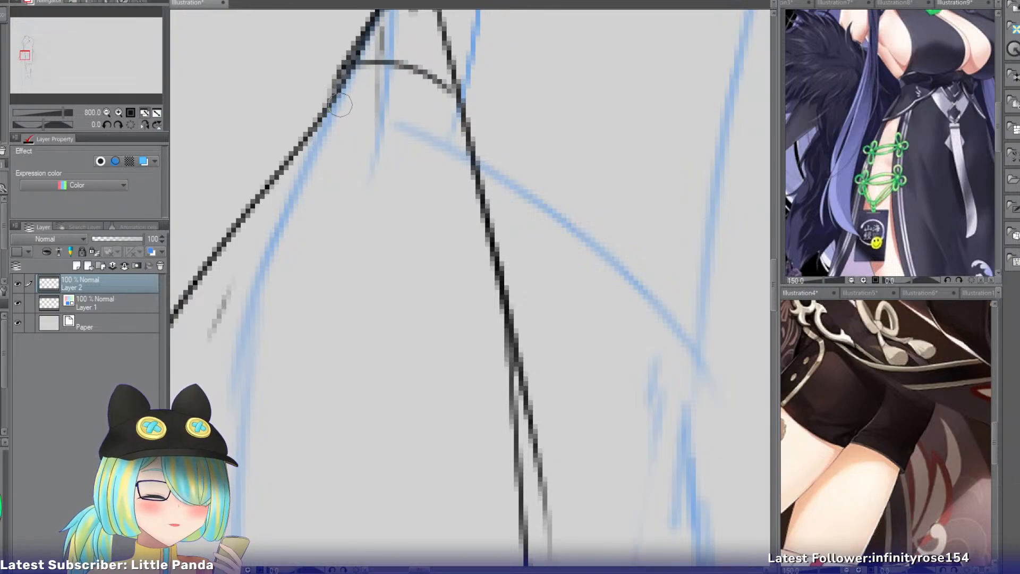
pyautogui.moveTo(328, 112)
pyautogui.mouseDown()
pyautogui.moveTo(459, 122)
pyautogui.moveTo(455, 100)
pyautogui.moveTo(471, 98)
pyautogui.mouseUp()
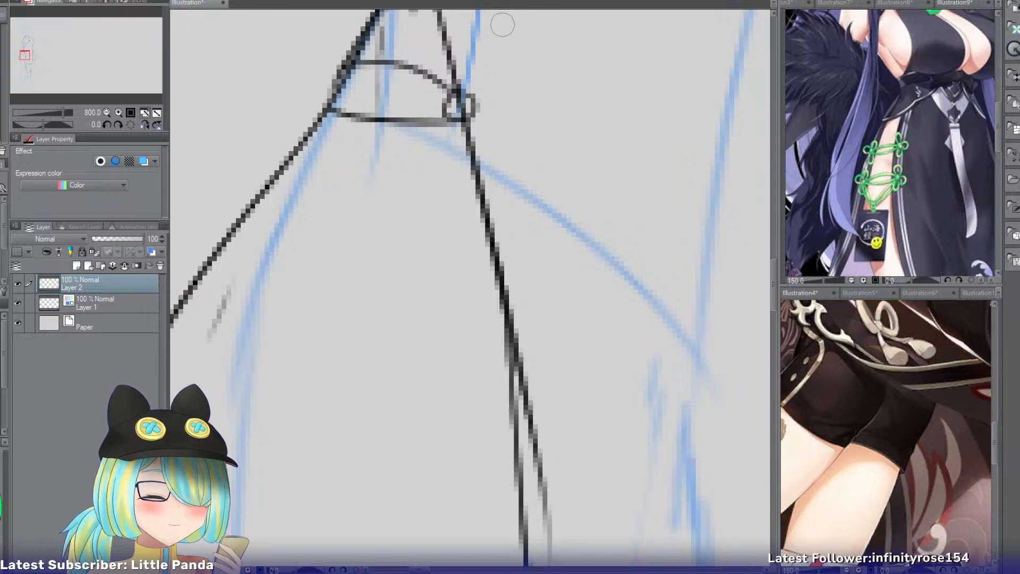
# Draw three petal-shaped knot loops around the cord's end on the front panel's edge, one above, one outward and one below.
pyautogui.moveTo(25, 55); pyautogui.dragTo(25, 51)
pyautogui.moveTo(433, 270)
pyautogui.mouseDown()
pyautogui.moveTo(394, 372)
pyautogui.moveTo(442, 382)
pyautogui.mouseUp()
pyautogui.hotkey('ctrl', 'z')
pyautogui.hotkey('ctrl', 'z')
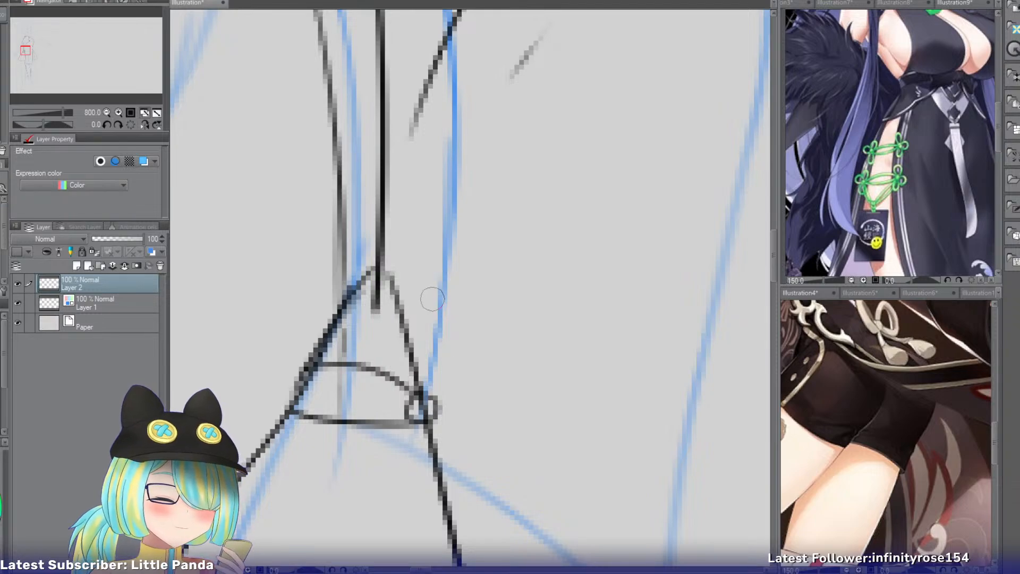
pyautogui.moveTo(424, 292)
pyautogui.mouseDown()
pyautogui.moveTo(410, 390)
pyautogui.moveTo(425, 290)
pyautogui.moveTo(435, 408)
pyautogui.mouseUp()
pyautogui.hotkey('ctrl', 'z')
pyautogui.moveTo(425, 291)
pyautogui.mouseDown()
pyautogui.moveTo(434, 402)
pyautogui.moveTo(516, 435)
pyautogui.moveTo(472, 455)
pyautogui.mouseUp()
pyautogui.hotkey('ctrl', 'z')
pyautogui.moveTo(432, 398); pyautogui.dragTo(476, 466)
pyautogui.moveTo(432, 427); pyautogui.dragTo(490, 461)
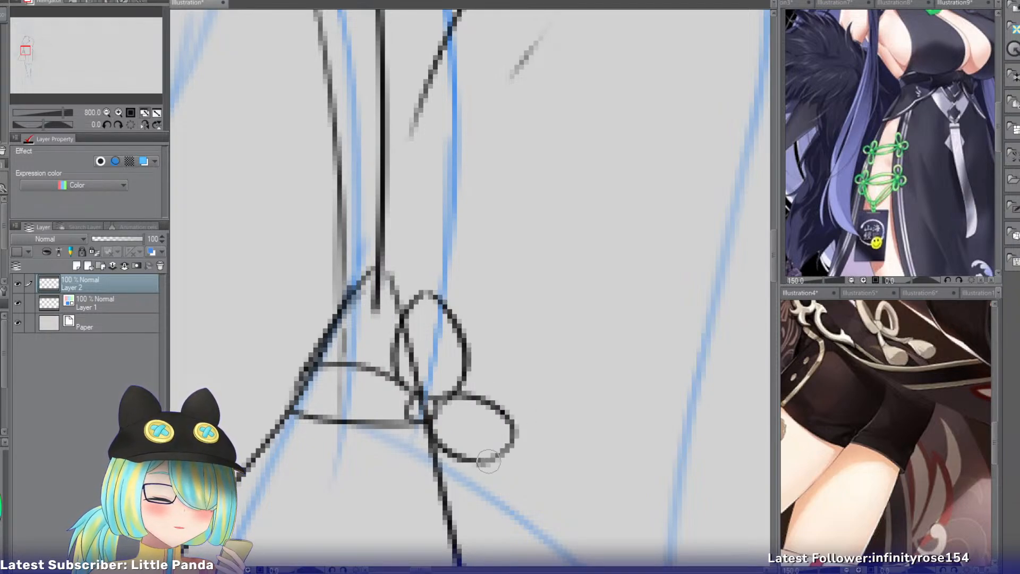
pyautogui.moveTo(408, 418)
pyautogui.mouseDown()
pyautogui.moveTo(443, 483)
pyautogui.moveTo(433, 427)
pyautogui.moveTo(417, 422)
pyautogui.moveTo(436, 429)
pyautogui.mouseUp()
pyautogui.hotkey('ctrl', 'z')
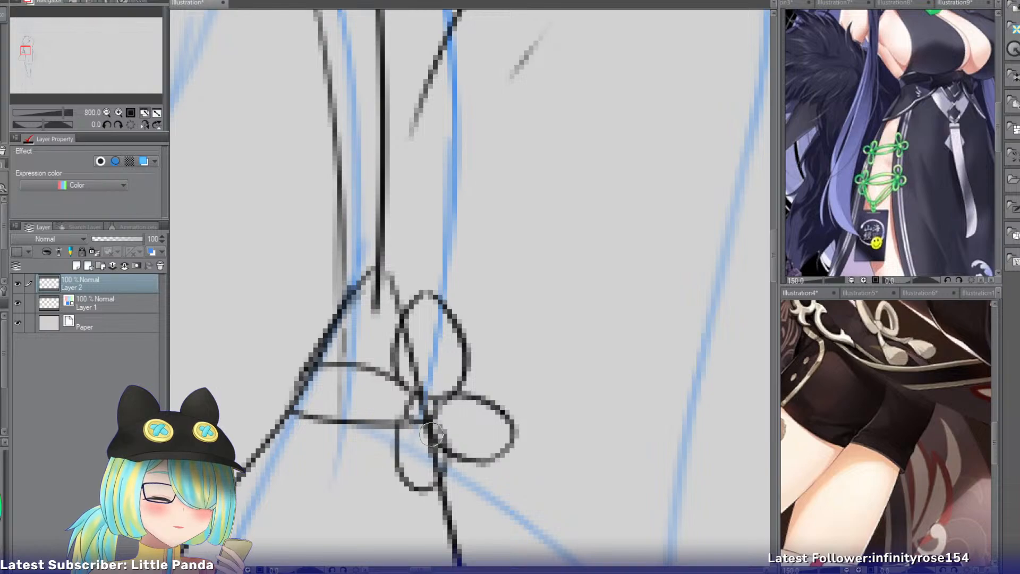
# Draw the matching three-petal knot with a small centre loop at the cord's other end, on the flared skirt's outer edge.
pyautogui.moveTo(310, 365)
pyautogui.mouseDown()
pyautogui.moveTo(291, 412)
pyautogui.moveTo(304, 370)
pyautogui.mouseUp()
pyautogui.moveTo(311, 264)
pyautogui.mouseDown()
pyautogui.moveTo(290, 365)
pyautogui.moveTo(317, 372)
pyautogui.moveTo(260, 416)
pyautogui.mouseUp()
pyautogui.hotkey('ctrl', 'z')
pyautogui.moveTo(284, 351); pyautogui.dragTo(248, 479)
pyautogui.moveTo(268, 411); pyautogui.dragTo(245, 472)
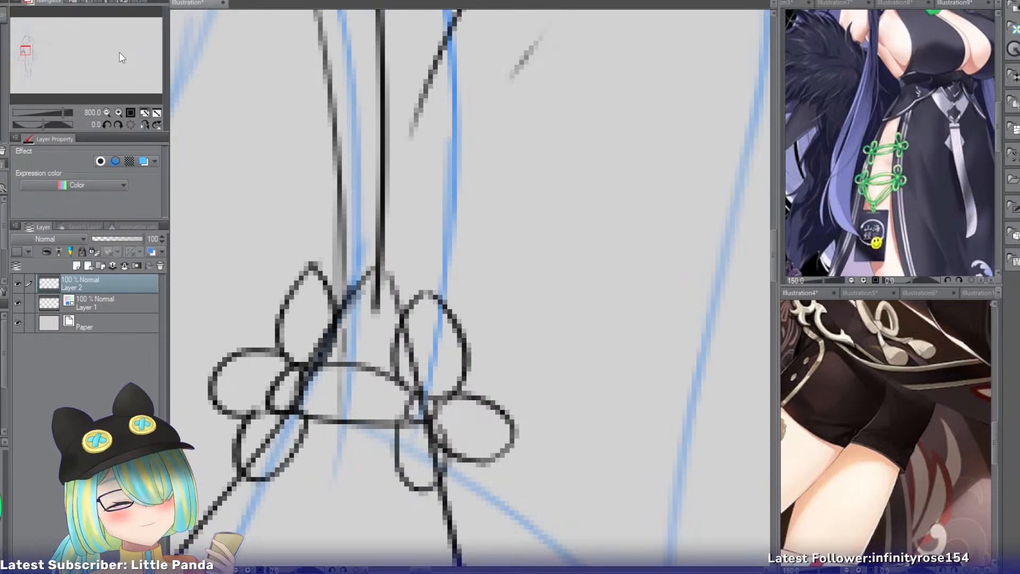
# Check the knotted closure within the whole outfit sketch and examine the references' footwear, ruffled skirt layers and waist belt.
pyautogui.click(107, 112)
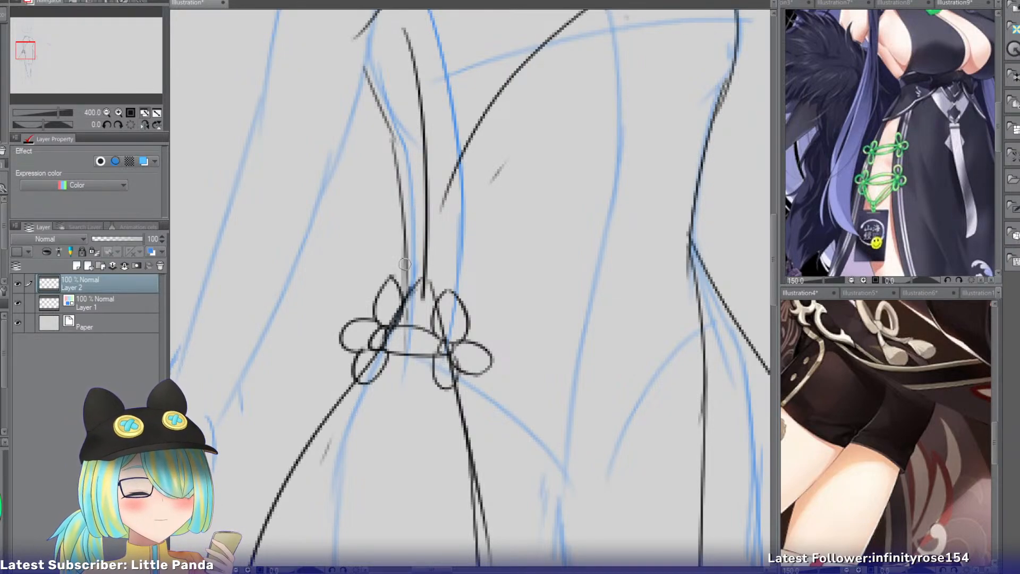
pyautogui.click(106, 112)
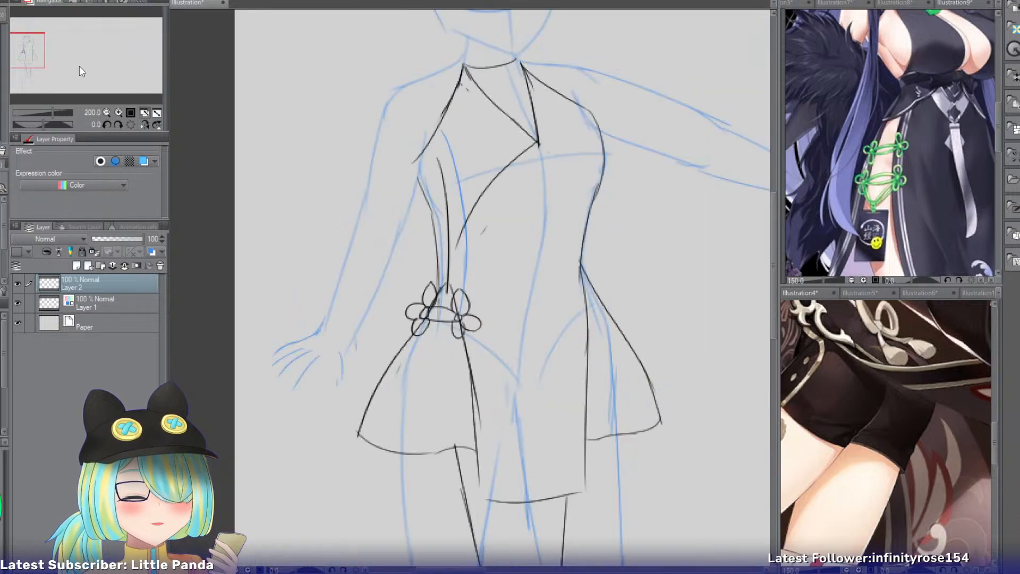
pyautogui.moveTo(24, 60); pyautogui.dragTo(30, 66)
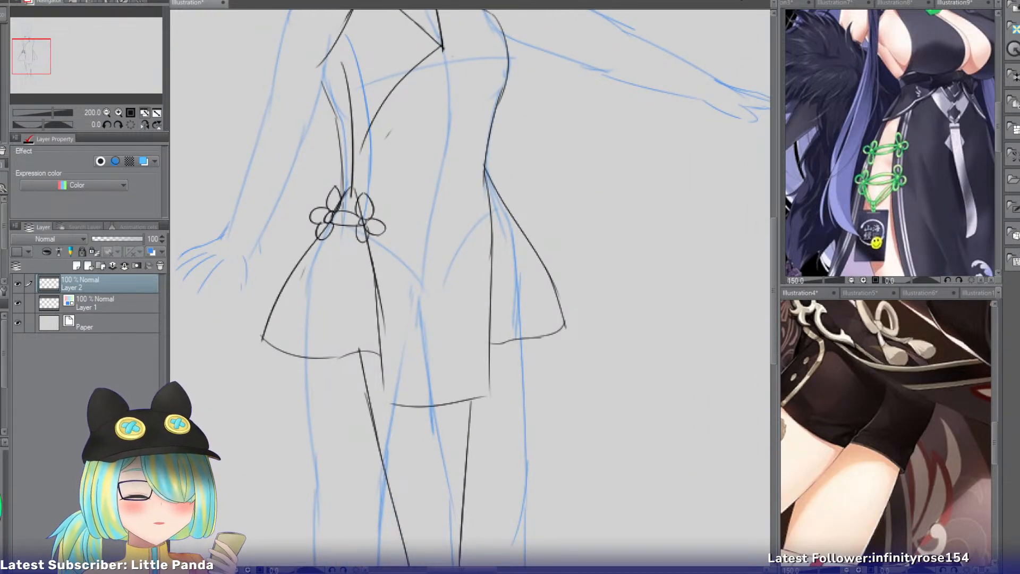
pyautogui.click(835, 4)
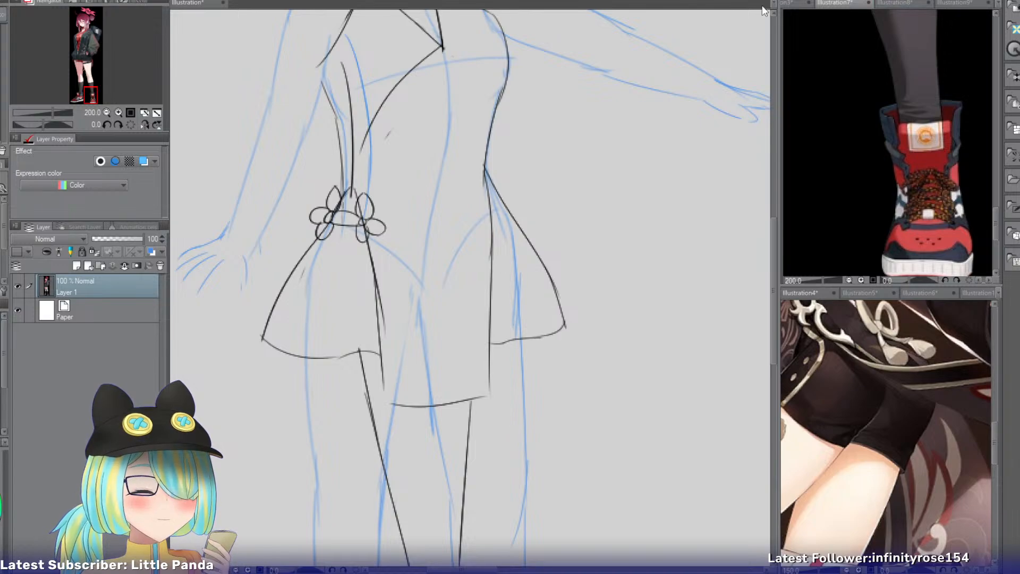
pyautogui.click(796, 5)
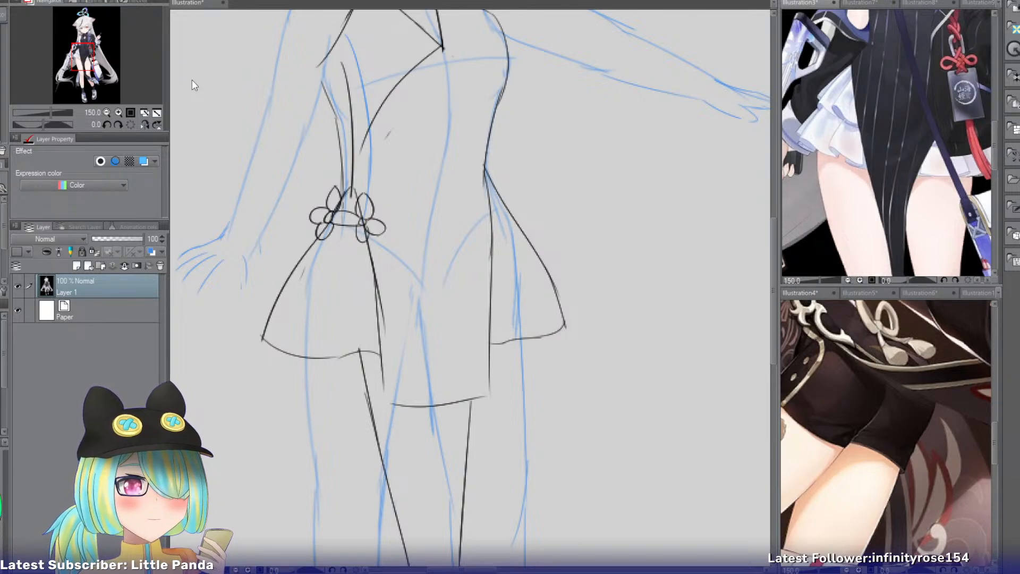
pyautogui.click(856, 292)
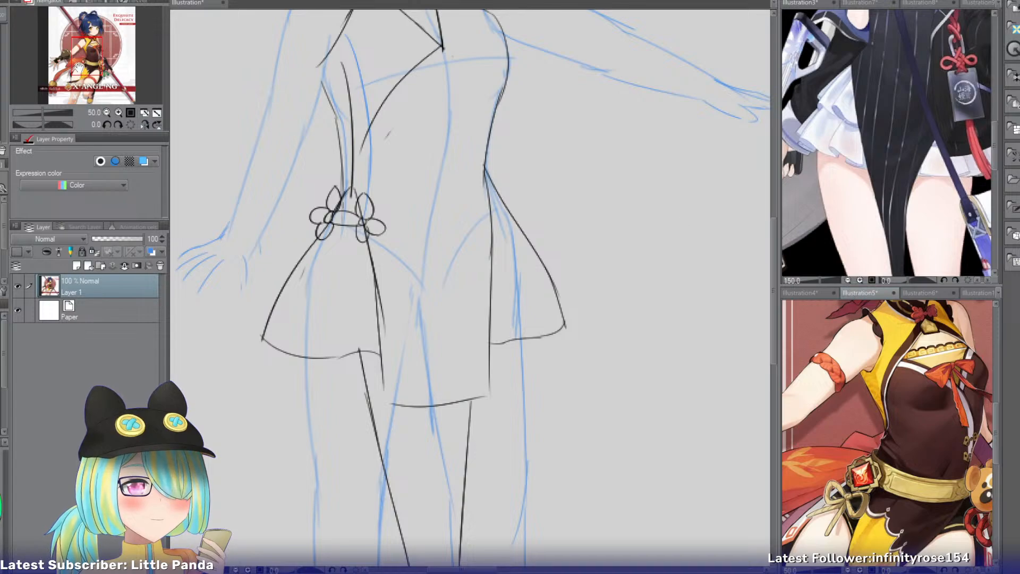
pyautogui.moveTo(79, 69)
pyautogui.mouseDown()
pyautogui.moveTo(81, 95)
pyautogui.moveTo(91, 79)
pyautogui.mouseUp()
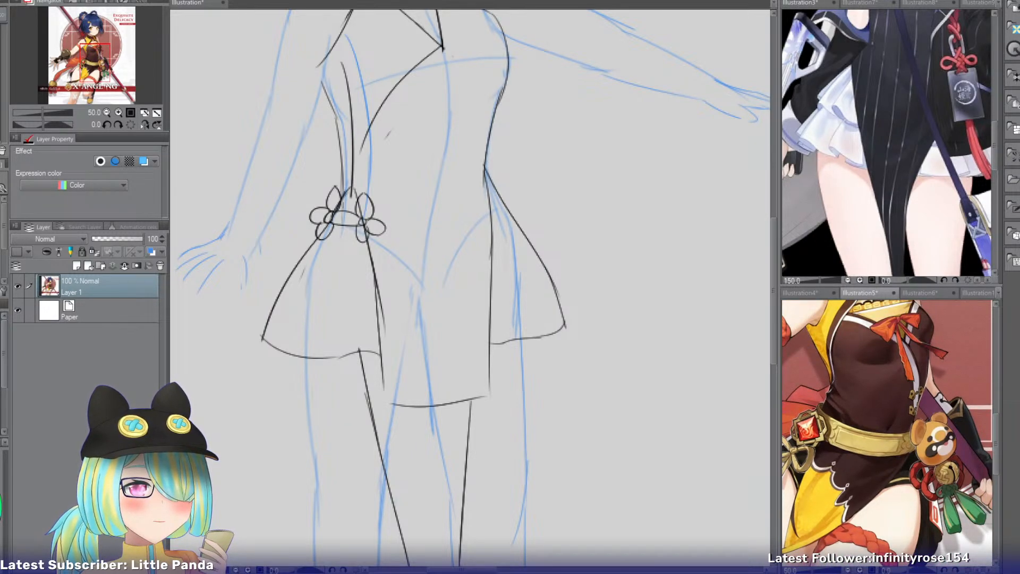
pyautogui.click(203, 4)
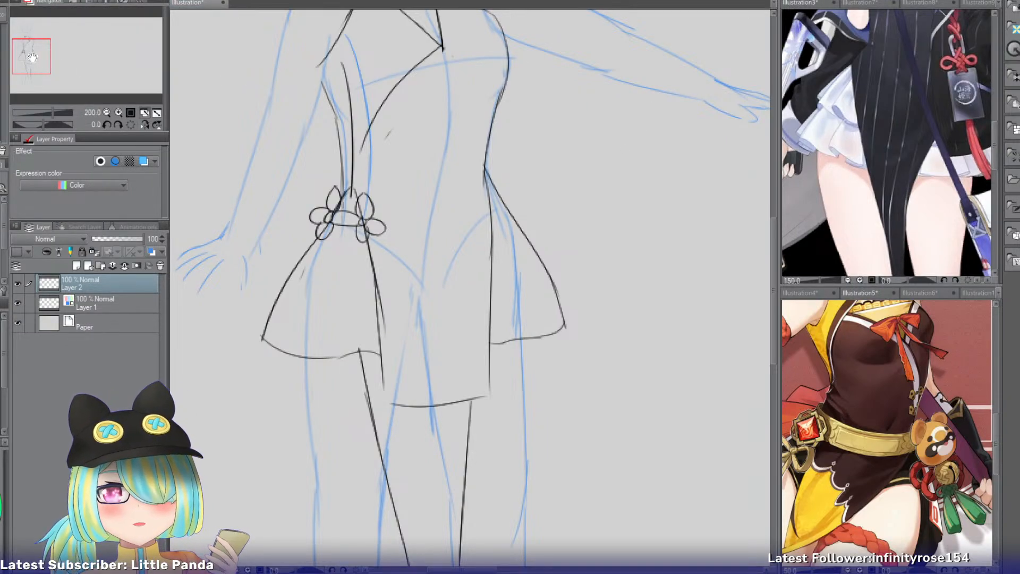
pyautogui.moveTo(32, 57); pyautogui.dragTo(35, 49)
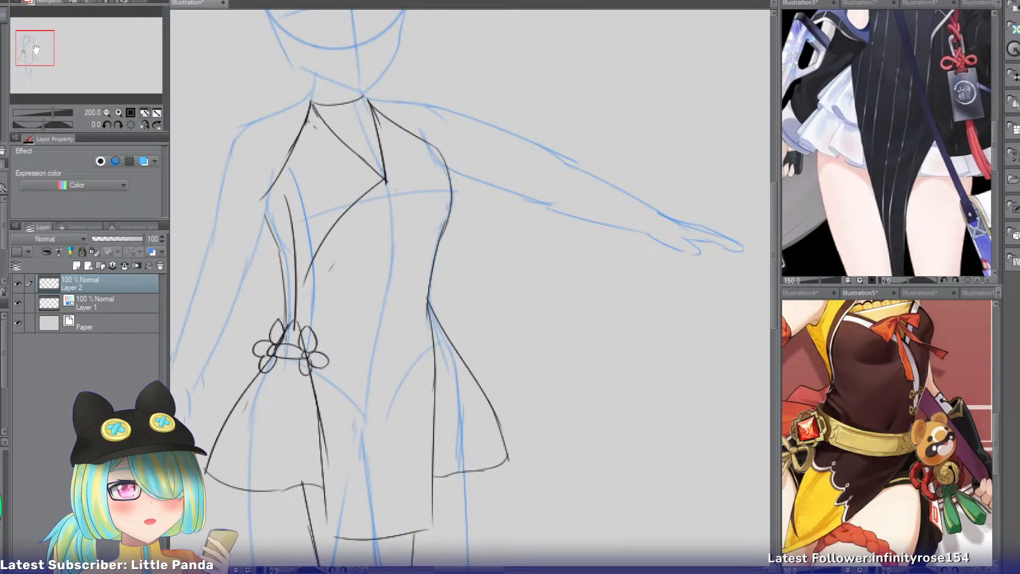
# Examine the upper bodies of the three cheongsam-style references for their collars, chest openings and knot fastenings.
pyautogui.click(796, 4)
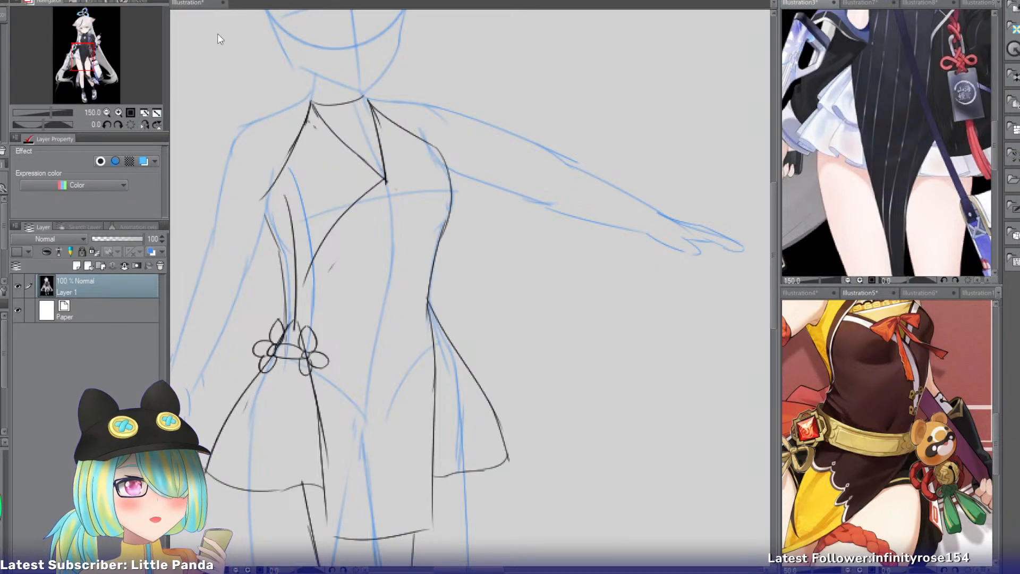
pyautogui.moveTo(91, 64); pyautogui.dragTo(90, 41)
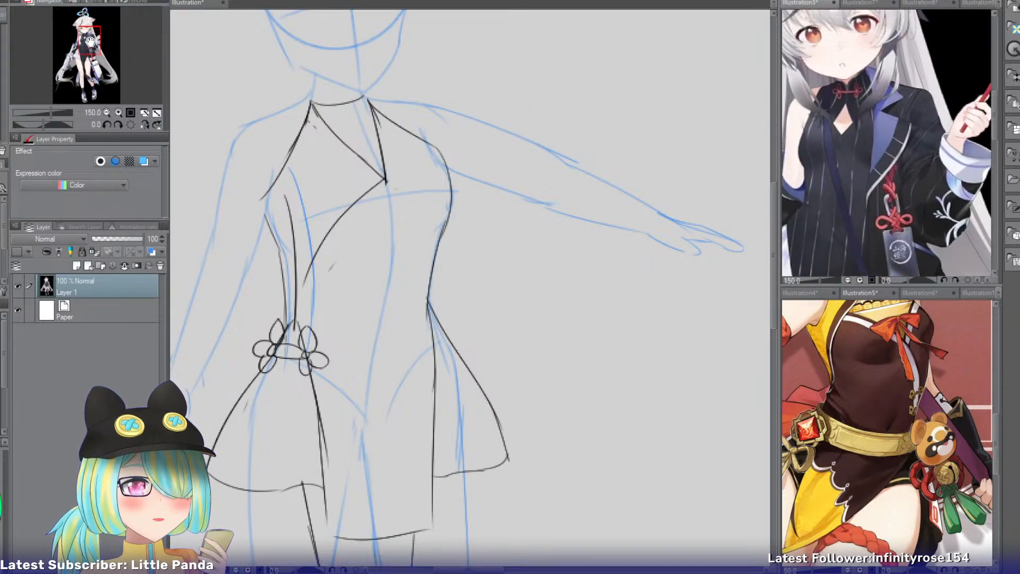
pyautogui.click(867, 7)
pyautogui.moveTo(81, 88); pyautogui.dragTo(87, 33)
pyautogui.click(106, 112)
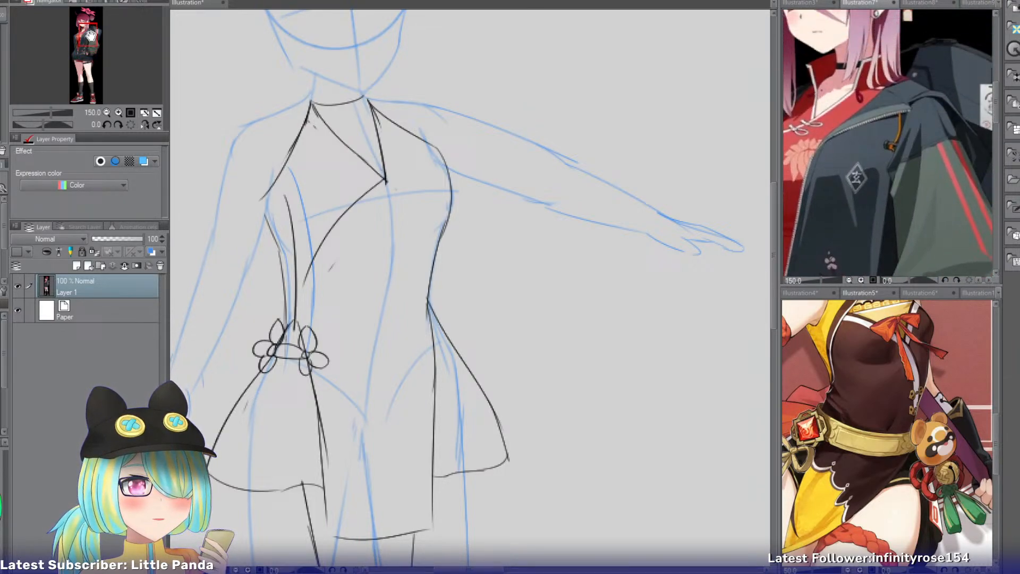
pyautogui.click(800, 3)
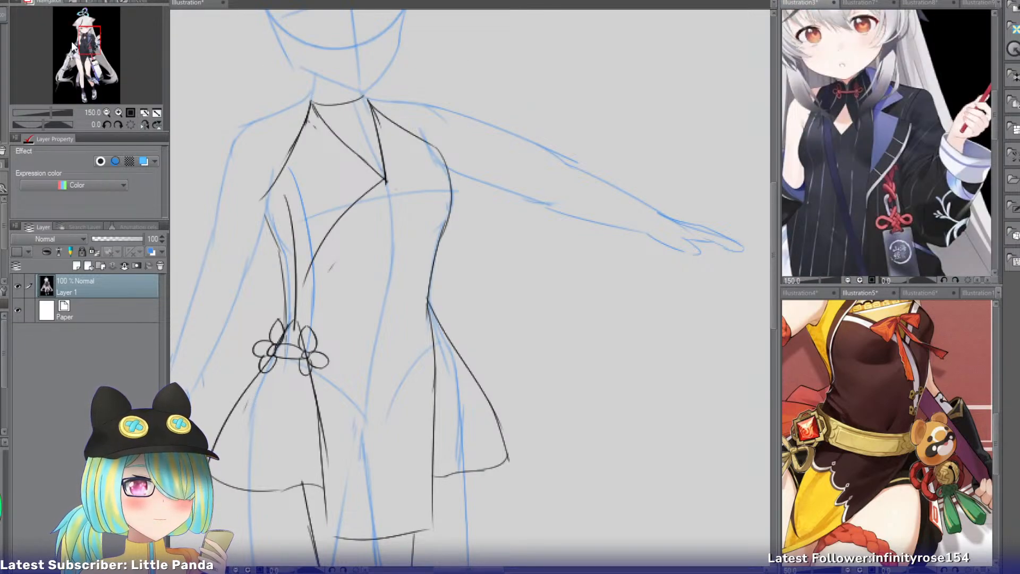
pyautogui.moveTo(93, 34)
pyautogui.mouseDown()
pyautogui.moveTo(84, 42)
pyautogui.moveTo(88, 31)
pyautogui.mouseUp()
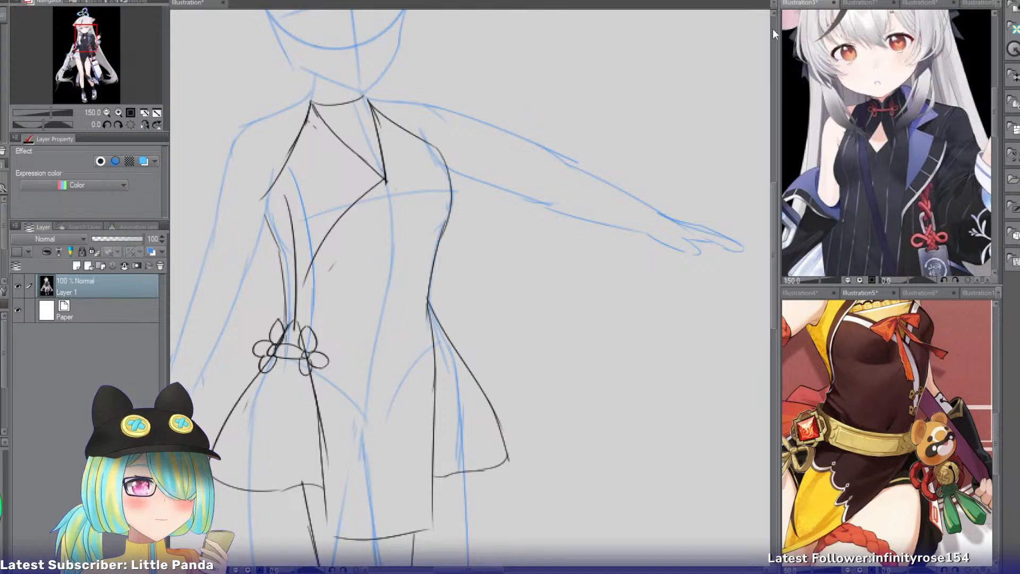
pyautogui.click(913, 2)
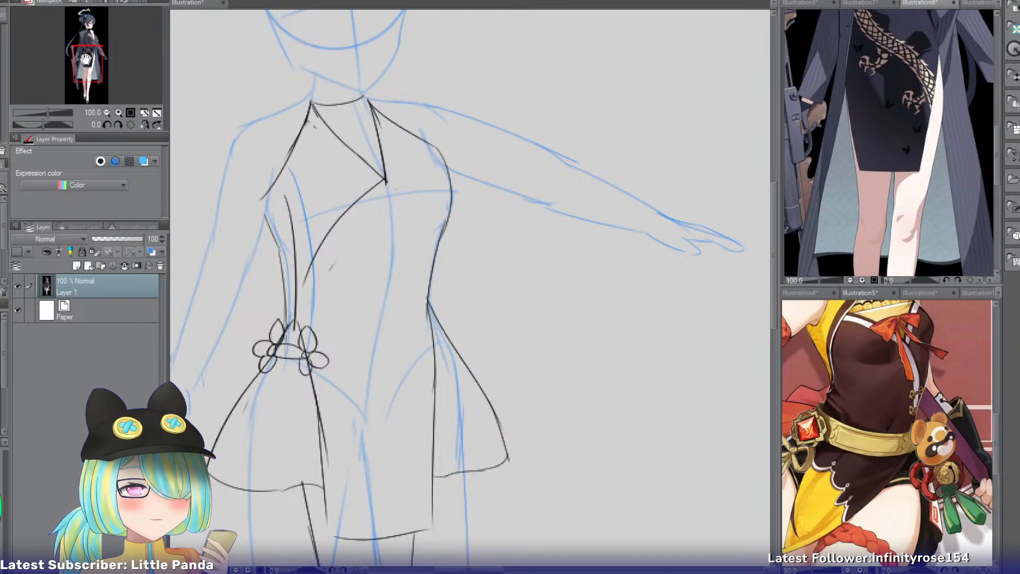
pyautogui.moveTo(84, 59); pyautogui.dragTo(88, 39)
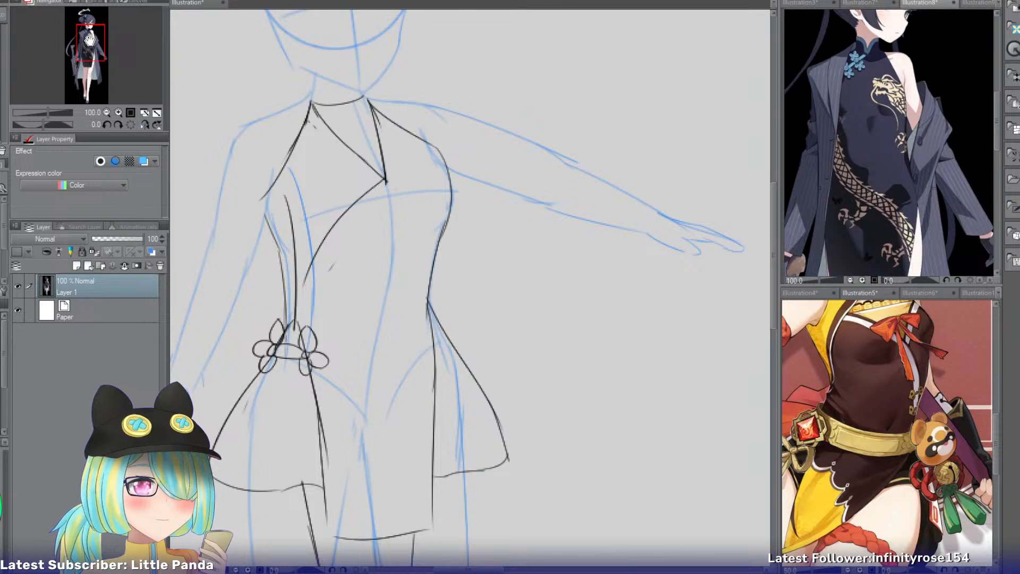
# In the character sketch, draw a small inverted V inside the neckline opening, between the wrap front's two slanted edges.
pyautogui.click(194, 2)
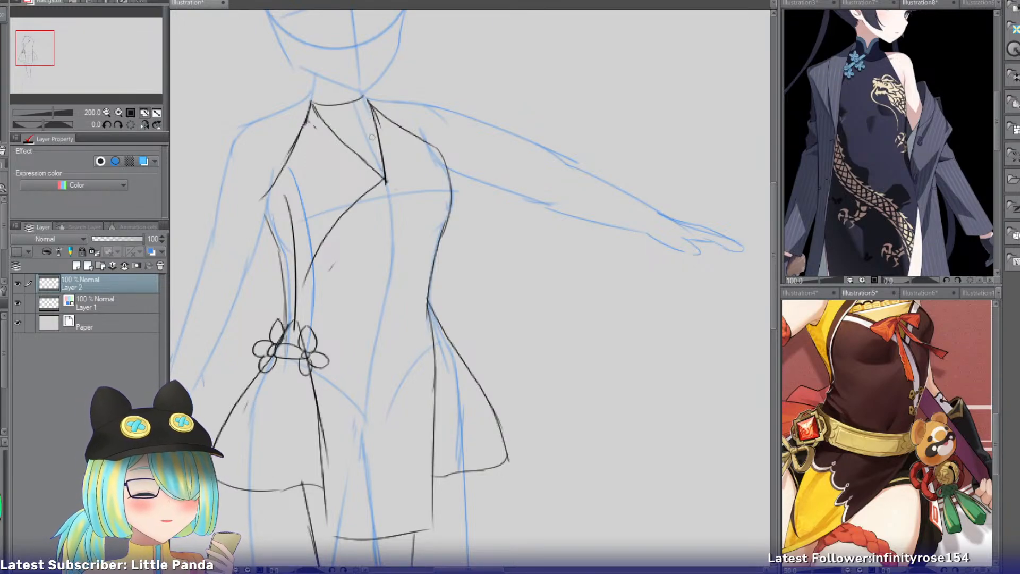
pyautogui.moveTo(360, 127)
pyautogui.mouseDown()
pyautogui.moveTo(353, 152)
pyautogui.moveTo(379, 144)
pyautogui.mouseUp()
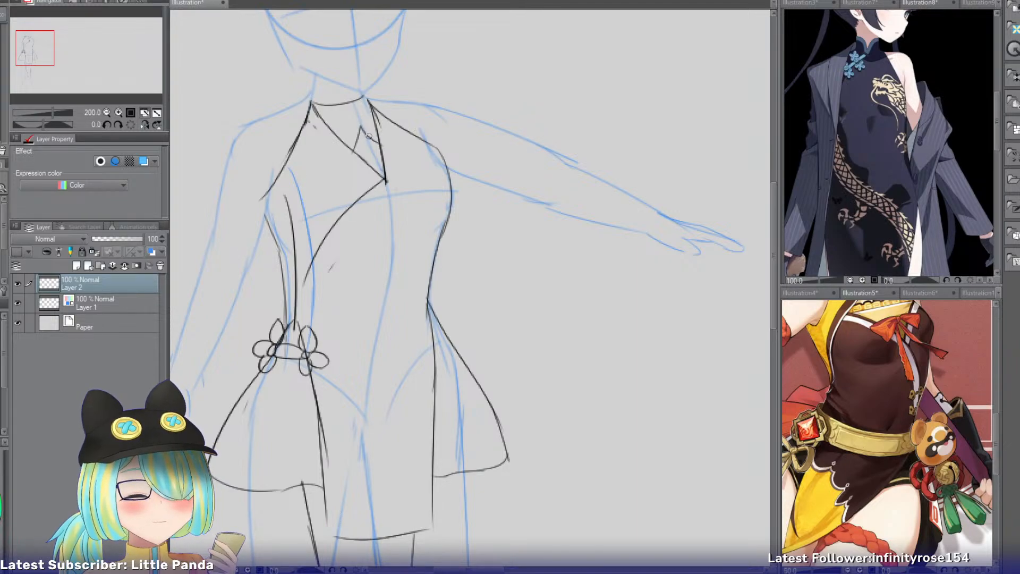
pyautogui.click(118, 113)
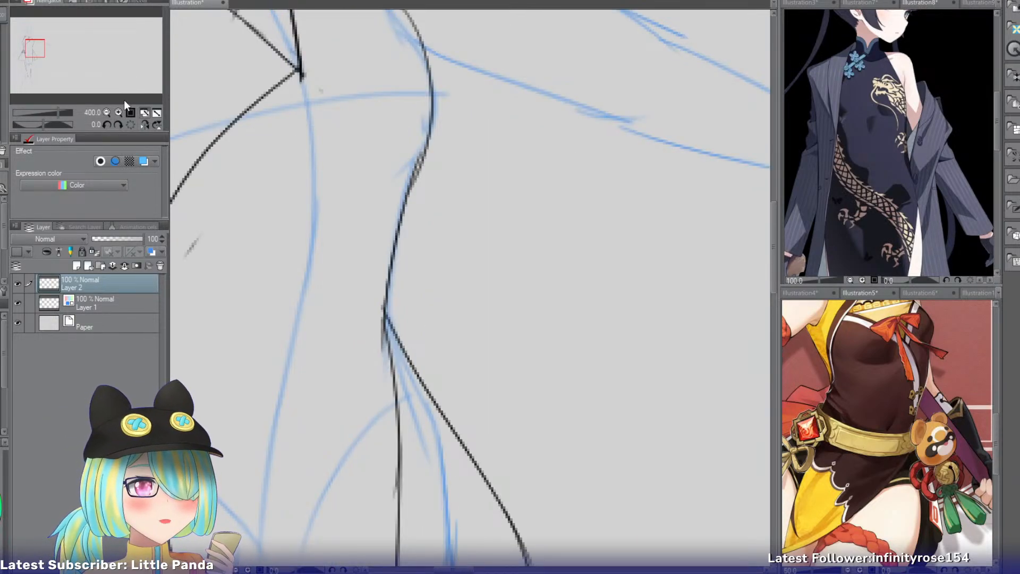
# Draw the standing collar's outer edge and curved upper rim around the character's neck, guided by the white cheongsam reference's collar.
pyautogui.click(857, 4)
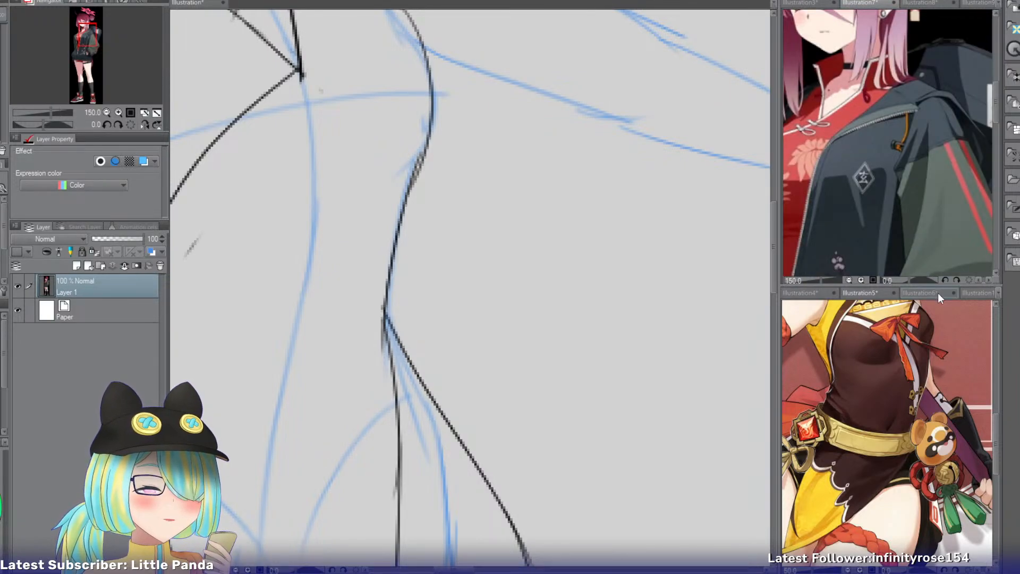
pyautogui.click(972, 294)
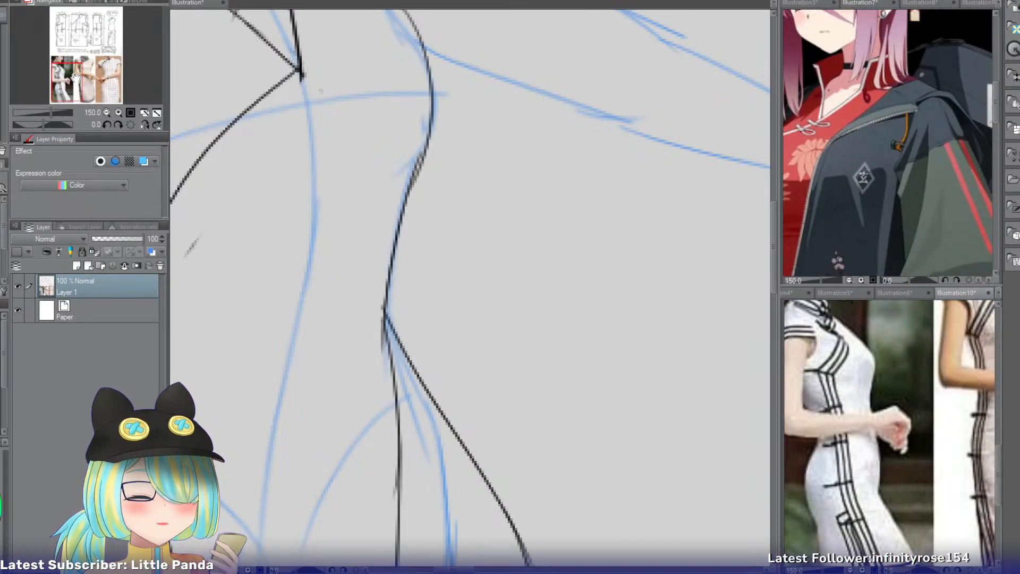
pyautogui.moveTo(71, 73); pyautogui.dragTo(66, 63)
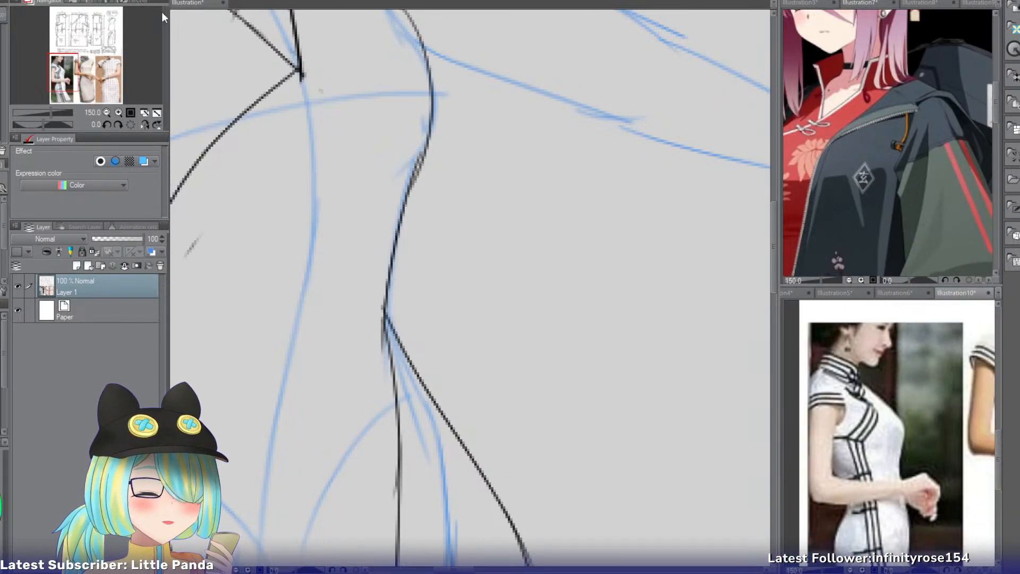
pyautogui.click(188, 5)
pyautogui.click(28, 36)
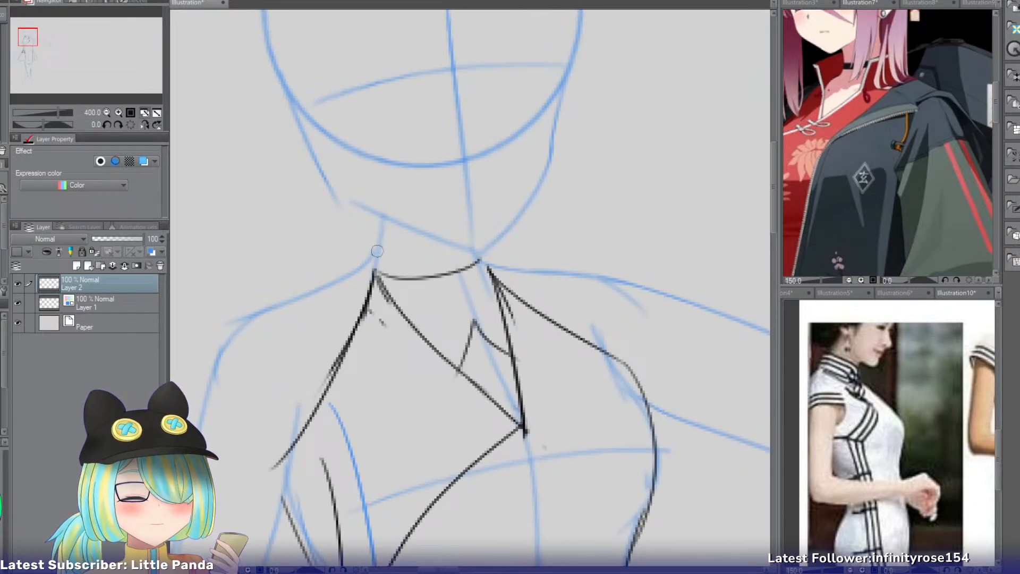
pyautogui.moveTo(367, 228); pyautogui.dragTo(363, 279)
pyautogui.hotkey('ctrl', 'z')
pyautogui.moveTo(374, 225)
pyautogui.mouseDown()
pyautogui.moveTo(373, 272)
pyautogui.moveTo(444, 237)
pyautogui.moveTo(424, 235)
pyautogui.mouseUp()
pyautogui.hotkey('ctrl', 'z')
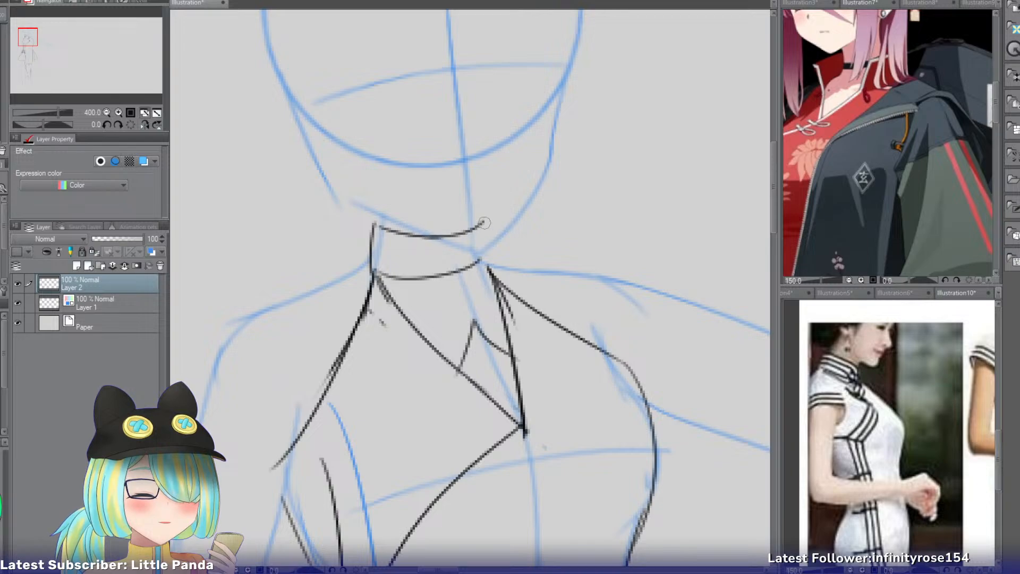
# Draw the standing collar's opposite side edge from its upper rim to the shoulder and try a short closing seam across the band.
pyautogui.moveTo(484, 220); pyautogui.dragTo(495, 266)
pyautogui.hotkey('ctrl', 'z')
pyautogui.moveTo(484, 219)
pyautogui.mouseDown()
pyautogui.moveTo(486, 261)
pyautogui.moveTo(456, 273)
pyautogui.mouseUp()
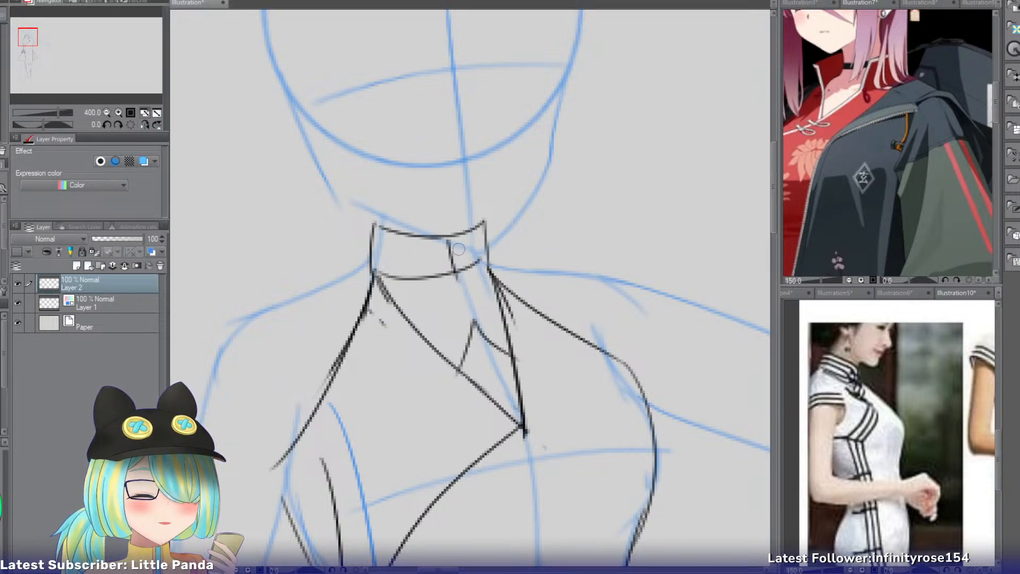
pyautogui.hotkey('ctrl', 'z')
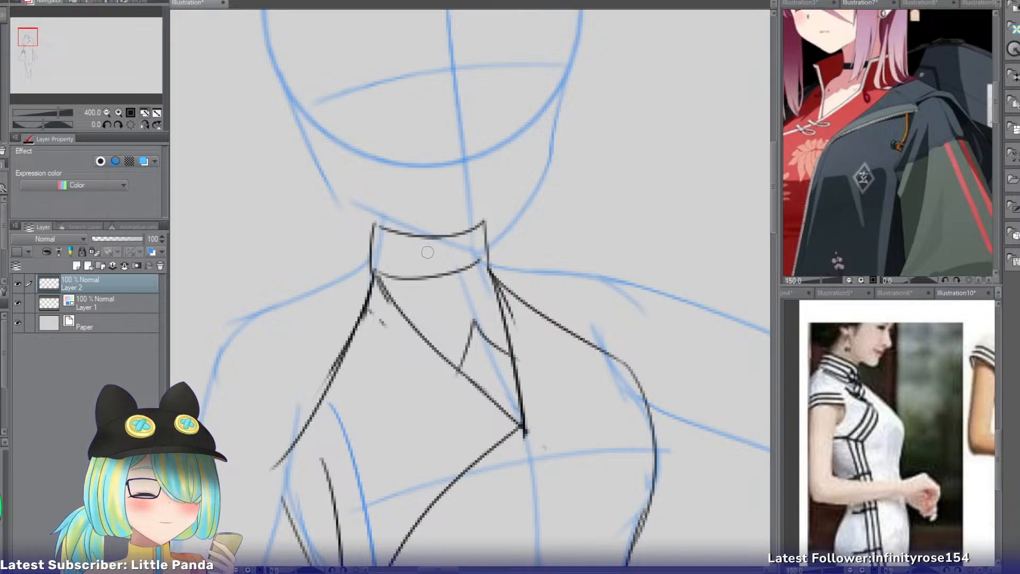
# Erase the middle of the collar's upper and lower rims to open it at the front.
pyautogui.press('e')
pyautogui.moveTo(418, 275); pyautogui.dragTo(449, 276)
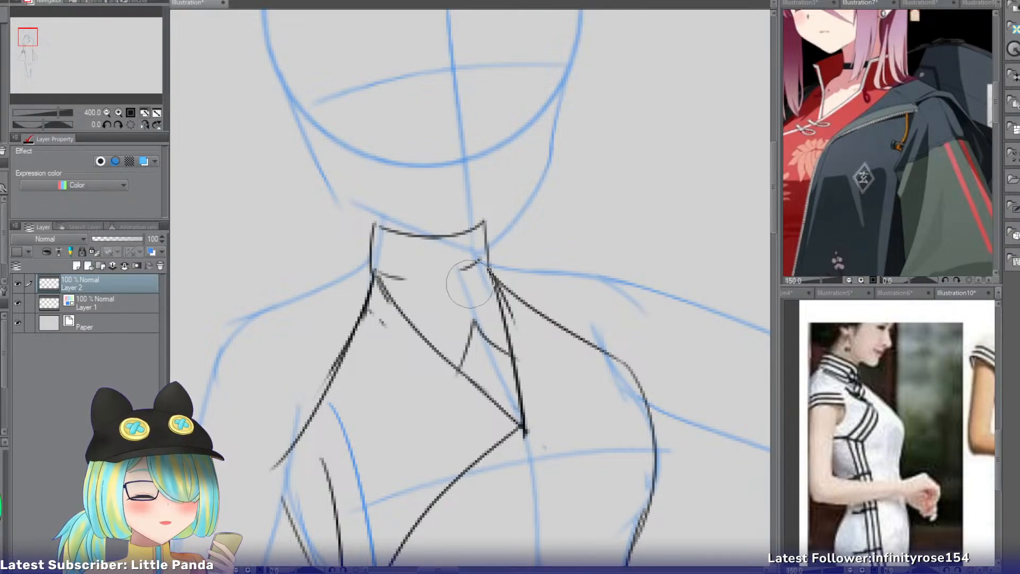
pyautogui.moveTo(409, 239)
pyautogui.mouseDown()
pyautogui.moveTo(456, 226)
pyautogui.moveTo(449, 234)
pyautogui.mouseUp()
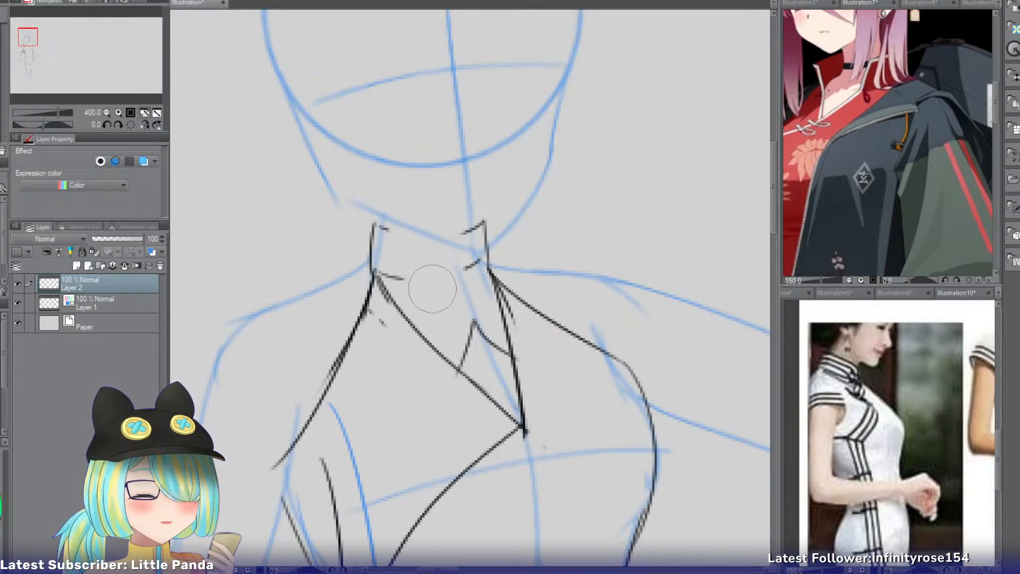
pyautogui.moveTo(431, 285)
pyautogui.mouseDown()
pyautogui.moveTo(404, 246)
pyautogui.moveTo(394, 278)
pyautogui.mouseUp()
# Draw the inner edge of the first collar flap flowing into the wrap front's long slanted neckline and erase the overlapped line.
pyautogui.press('p')
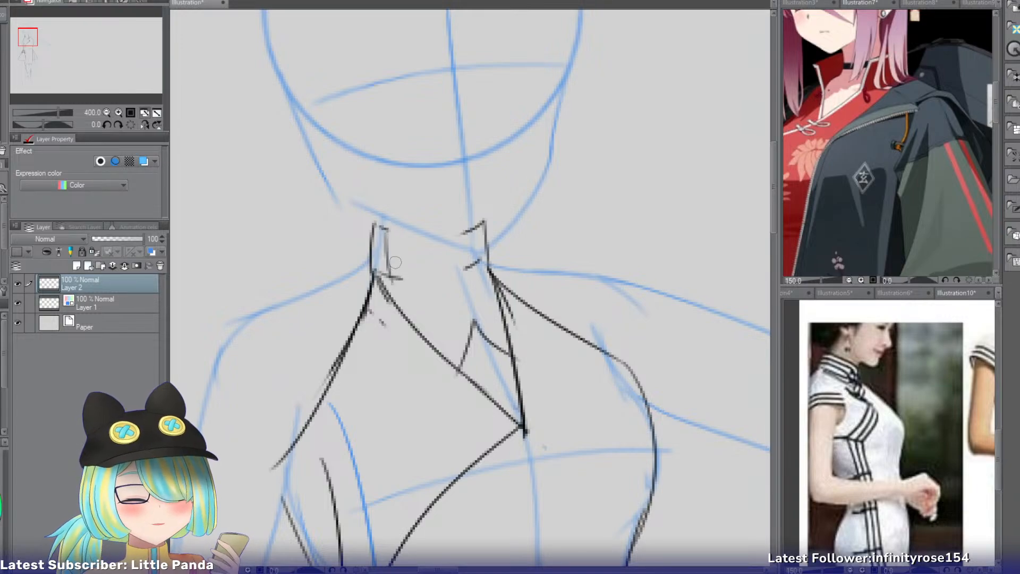
pyautogui.hotkey('ctrl', 'z')
pyautogui.moveTo(389, 228); pyautogui.dragTo(396, 278)
pyautogui.moveTo(375, 222)
pyautogui.mouseDown()
pyautogui.moveTo(373, 242)
pyautogui.moveTo(449, 366)
pyautogui.mouseUp()
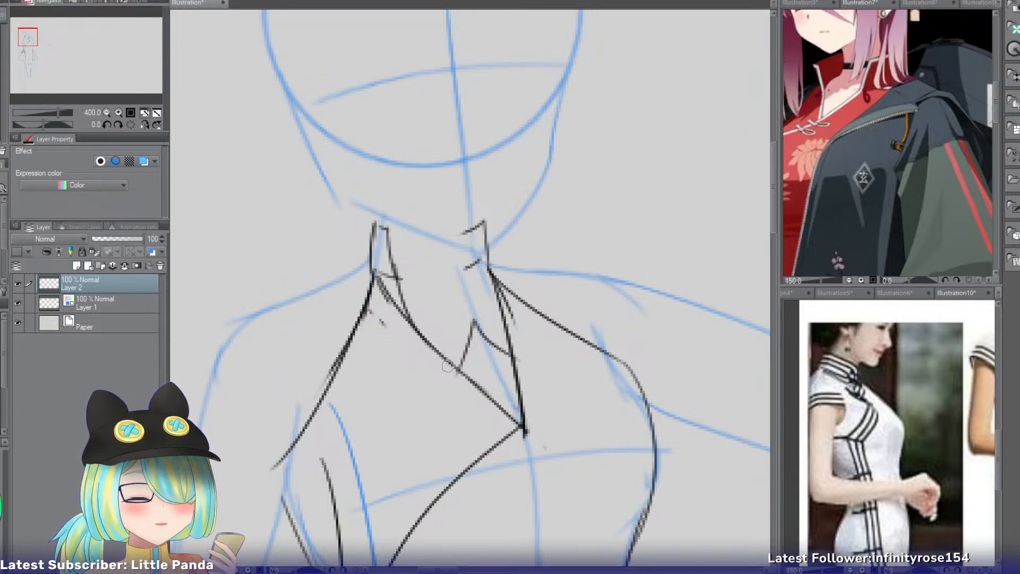
pyautogui.hotkey('ctrl', 'z')
pyautogui.moveTo(395, 276)
pyautogui.mouseDown()
pyautogui.moveTo(460, 371)
pyautogui.moveTo(397, 326)
pyautogui.mouseUp()
pyautogui.press('e')
pyautogui.press('p')
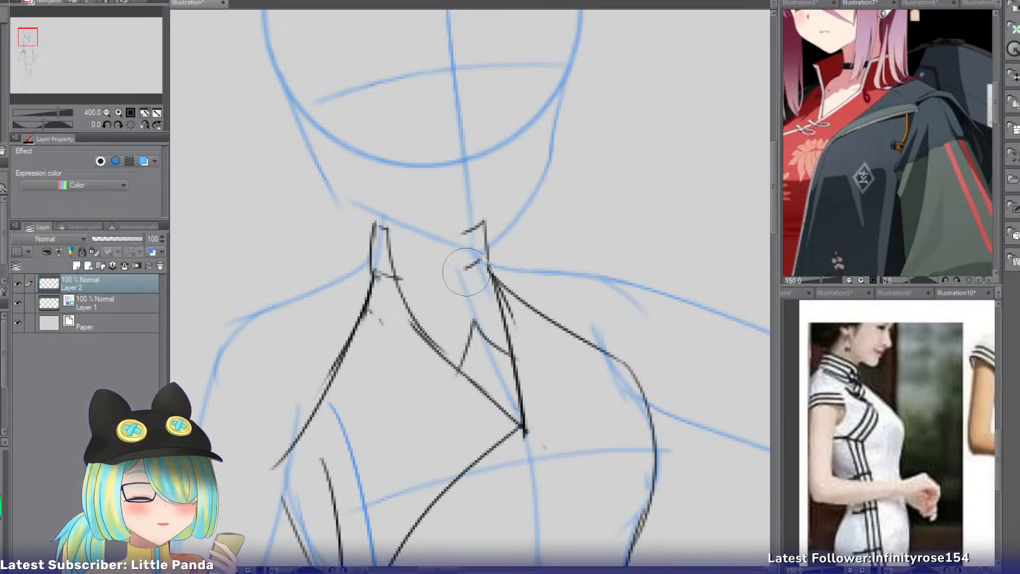
# Draw the opposite collar flap's inner edge down into the steep neckline edge and erase the leftover rim stubs.
pyautogui.moveTo(481, 225); pyautogui.dragTo(506, 346)
pyautogui.hotkey('ctrl', 'z')
pyautogui.moveTo(486, 268); pyautogui.dragTo(501, 351)
pyautogui.press('e')
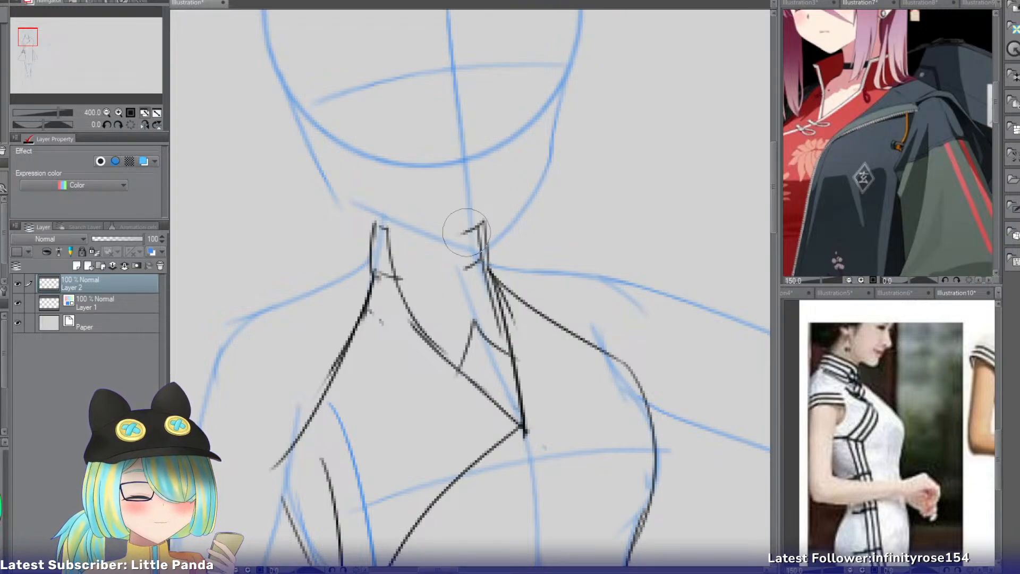
pyautogui.moveTo(462, 227)
pyautogui.mouseDown()
pyautogui.moveTo(466, 280)
pyautogui.moveTo(466, 261)
pyautogui.moveTo(478, 286)
pyautogui.moveTo(482, 259)
pyautogui.moveTo(496, 252)
pyautogui.moveTo(491, 231)
pyautogui.moveTo(504, 264)
pyautogui.mouseUp()
# Redraw the second collar flap's outer edge and erase its surplus inner lines and the small inverted V in the neckline opening.
pyautogui.press('p')
pyautogui.hotkey('ctrl', 'z')
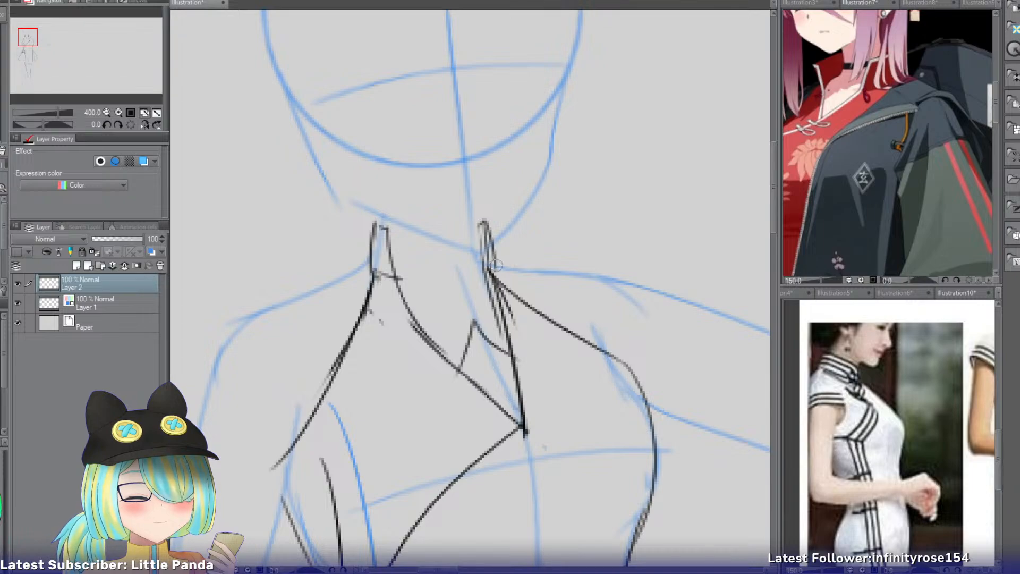
pyautogui.hotkey('ctrl', 'z')
pyautogui.moveTo(485, 216); pyautogui.dragTo(499, 276)
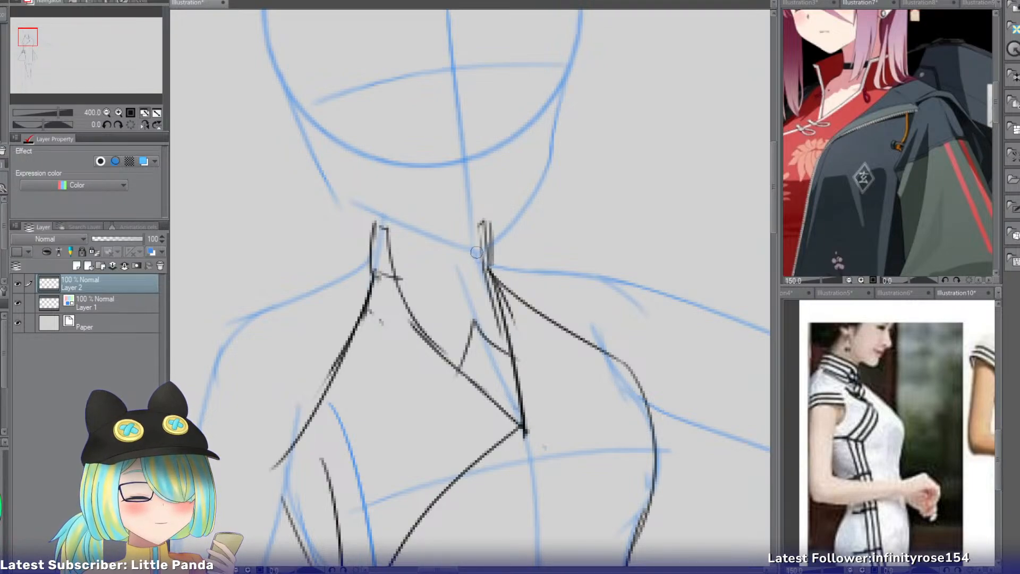
pyautogui.press('e')
pyautogui.moveTo(471, 230)
pyautogui.mouseDown()
pyautogui.moveTo(492, 315)
pyautogui.moveTo(487, 288)
pyautogui.moveTo(480, 343)
pyautogui.moveTo(463, 314)
pyautogui.mouseUp()
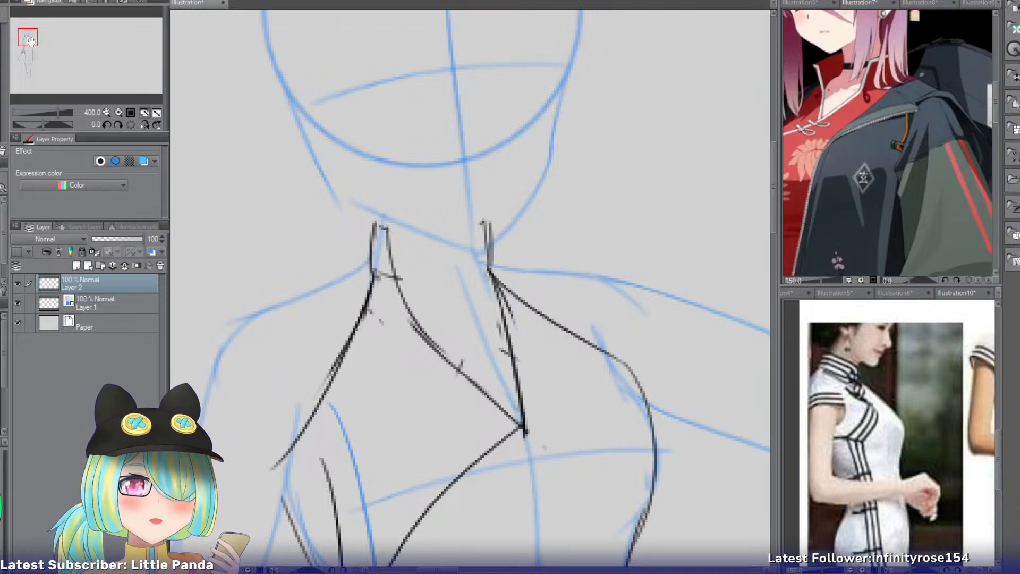
# Tint the outfit sketch layer red with the layer color effect and add a new empty layer above it.
pyautogui.moveTo(34, 45); pyautogui.dragTo(35, 48)
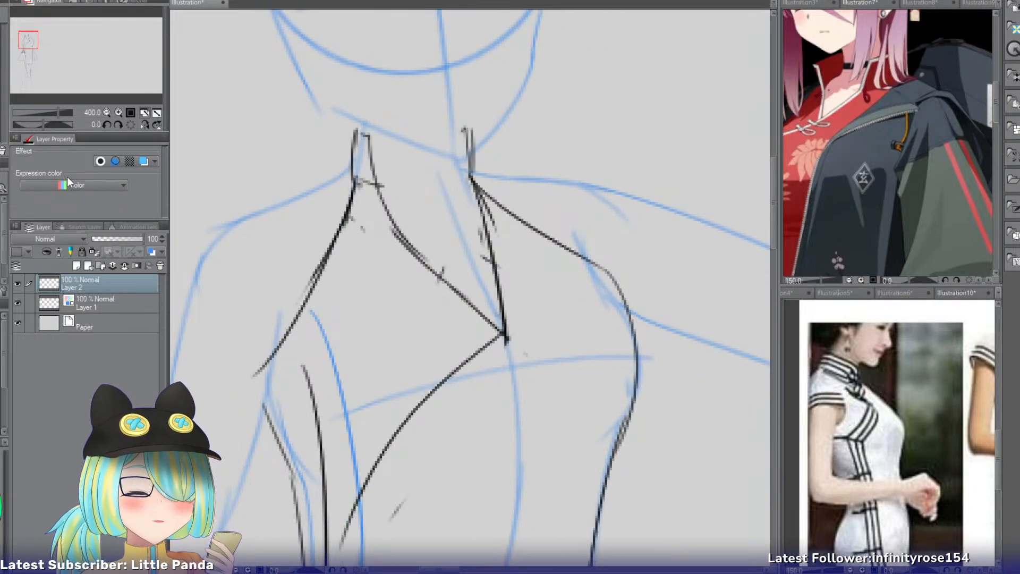
pyautogui.click(106, 112)
pyautogui.moveTo(24, 37); pyautogui.dragTo(25, 41)
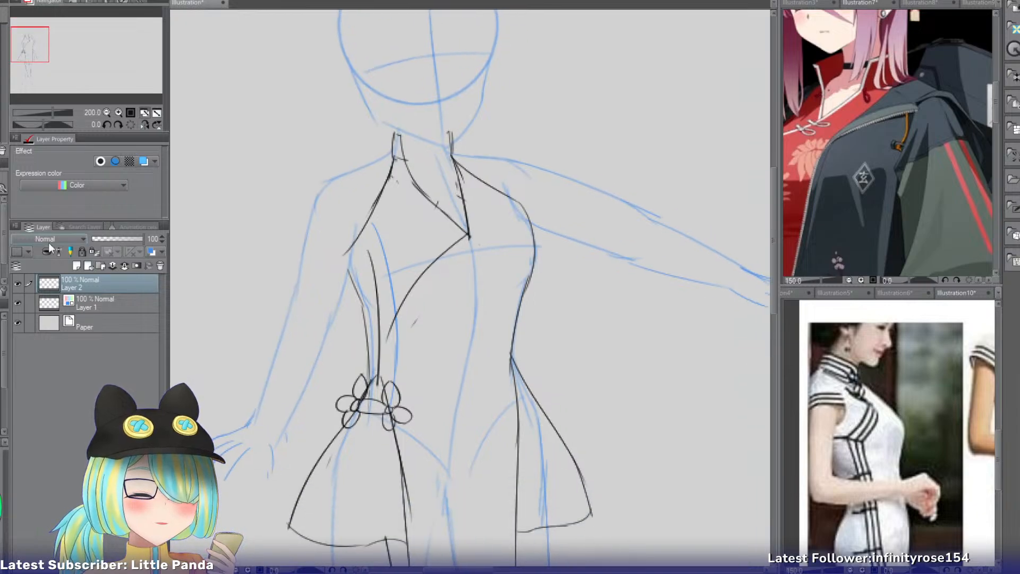
pyautogui.click(144, 161)
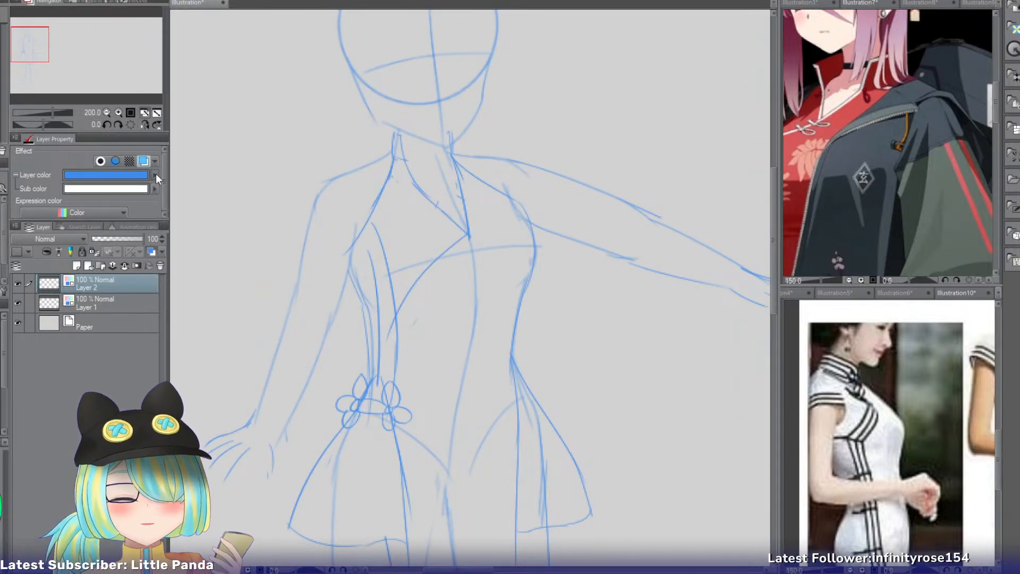
pyautogui.click(683, 195)
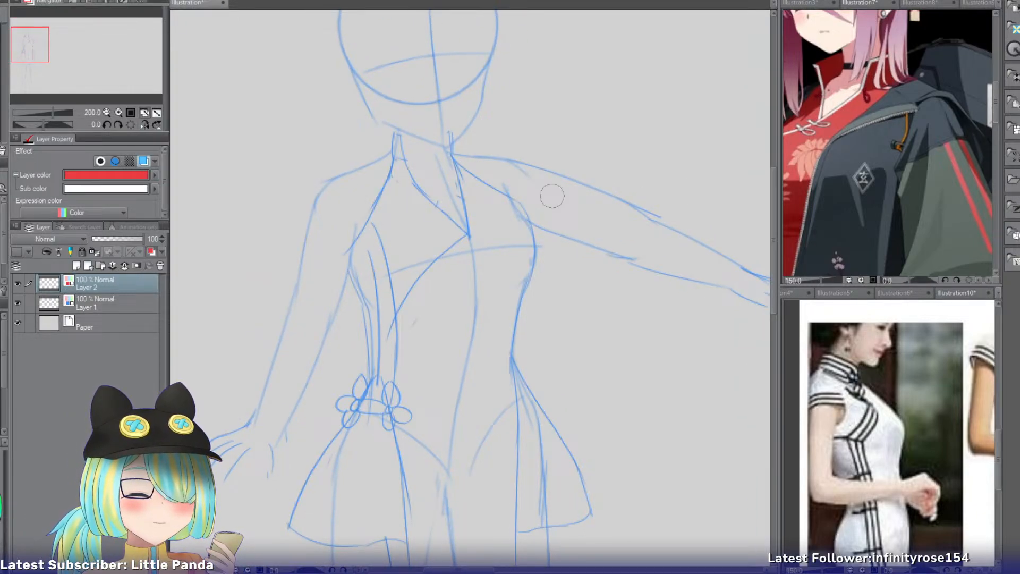
pyautogui.click(81, 264)
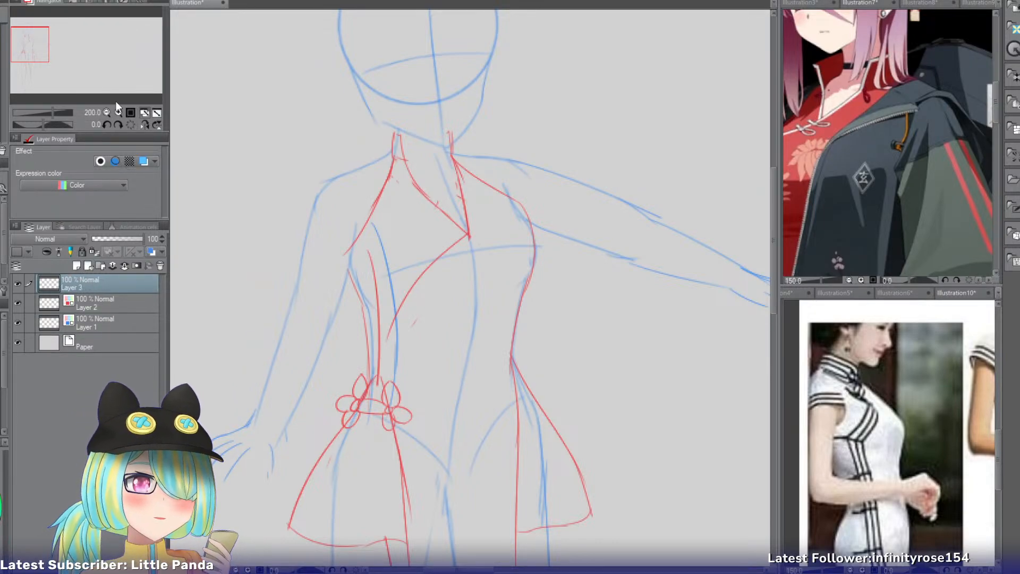
# Examine the pink-haired reference's red top and the silver-haired reference's jacket, wide cuff and hanging knot charm.
pyautogui.click(859, 3)
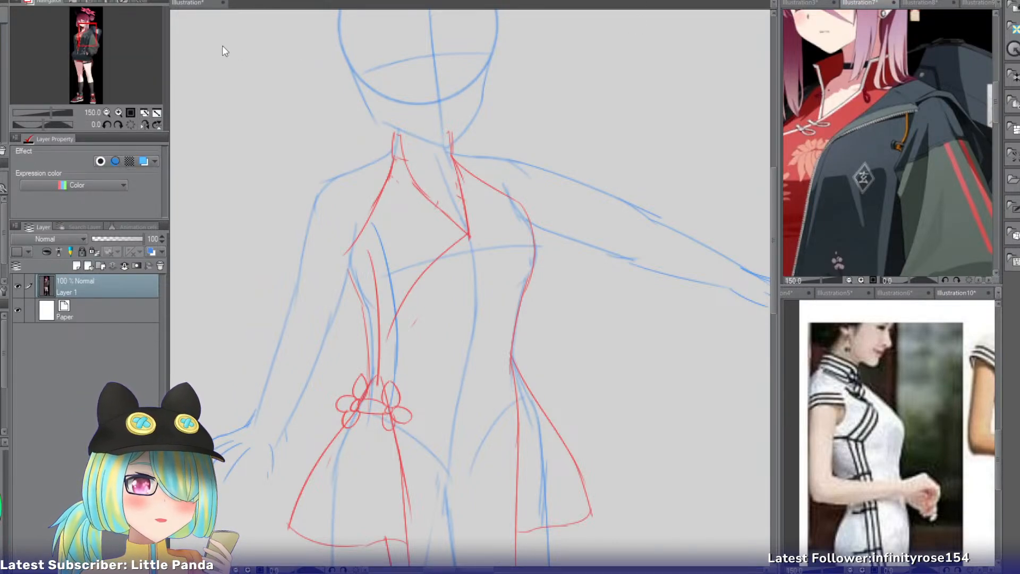
pyautogui.moveTo(96, 39); pyautogui.dragTo(87, 40)
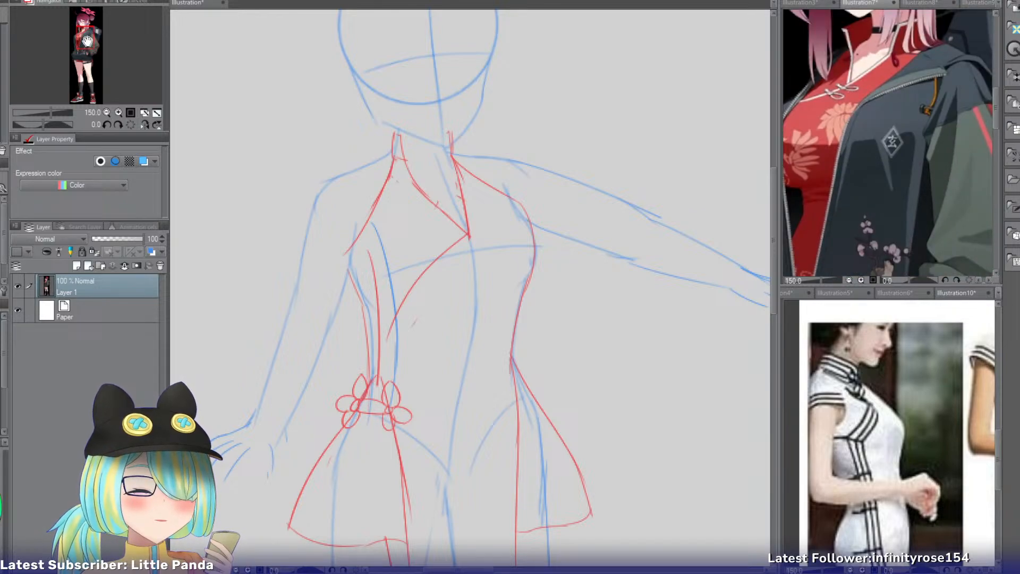
pyautogui.click(183, 2)
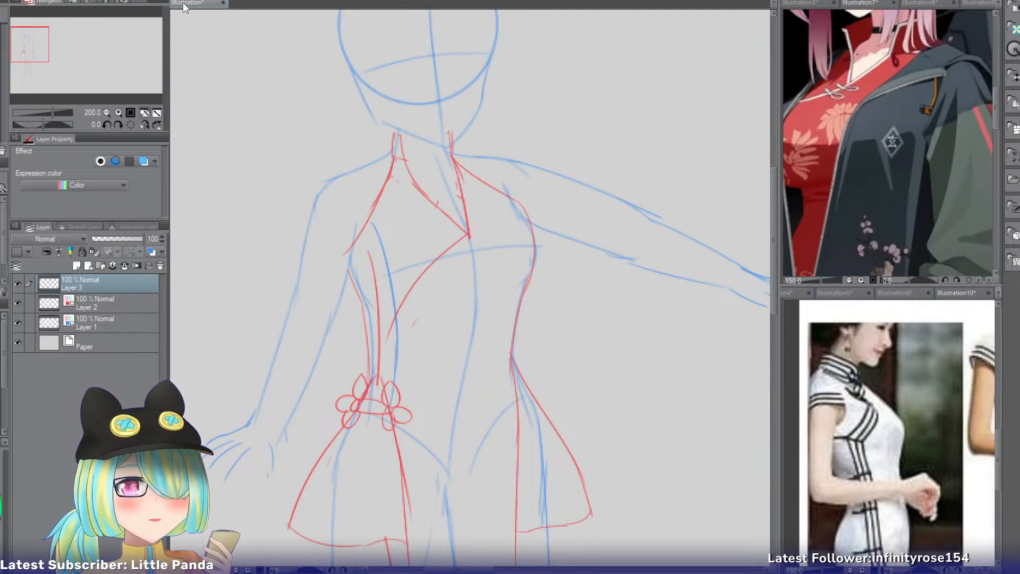
pyautogui.click(800, 3)
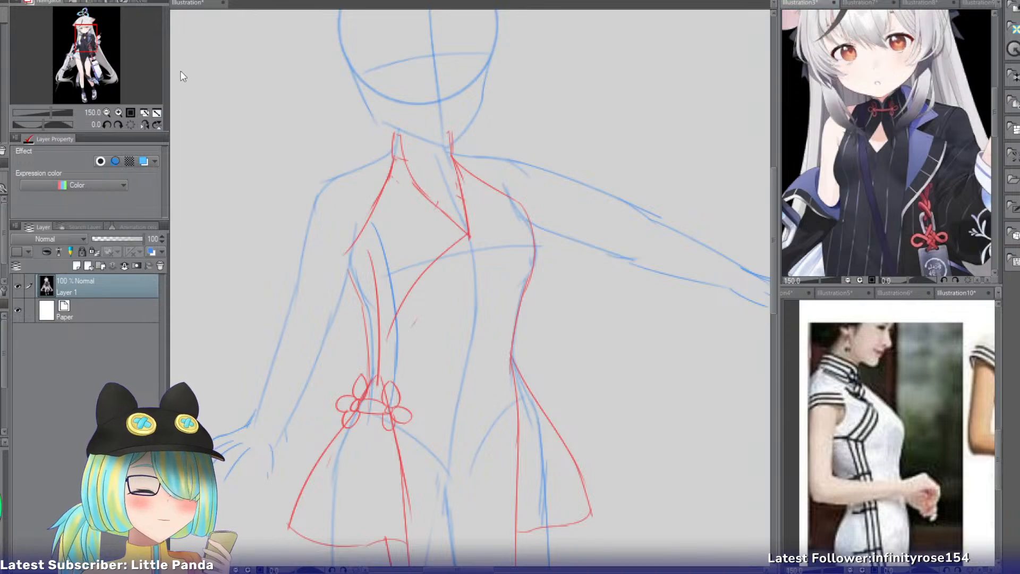
pyautogui.moveTo(81, 43); pyautogui.dragTo(95, 48)
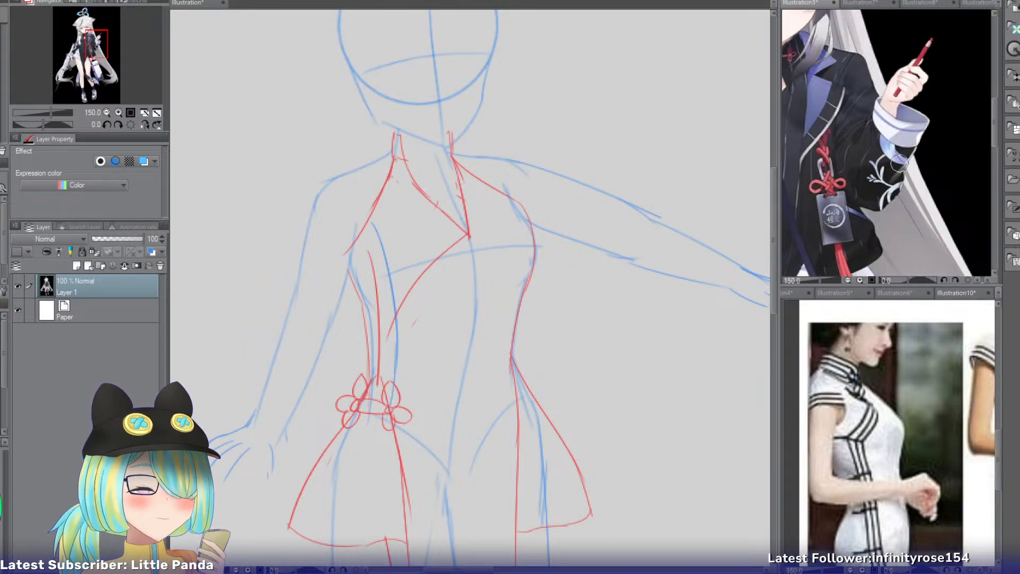
# Examine the pink-haired reference's open jacket for its striped sleeve, front zipper, blossom embroidery and gathered hem.
pyautogui.click(862, 6)
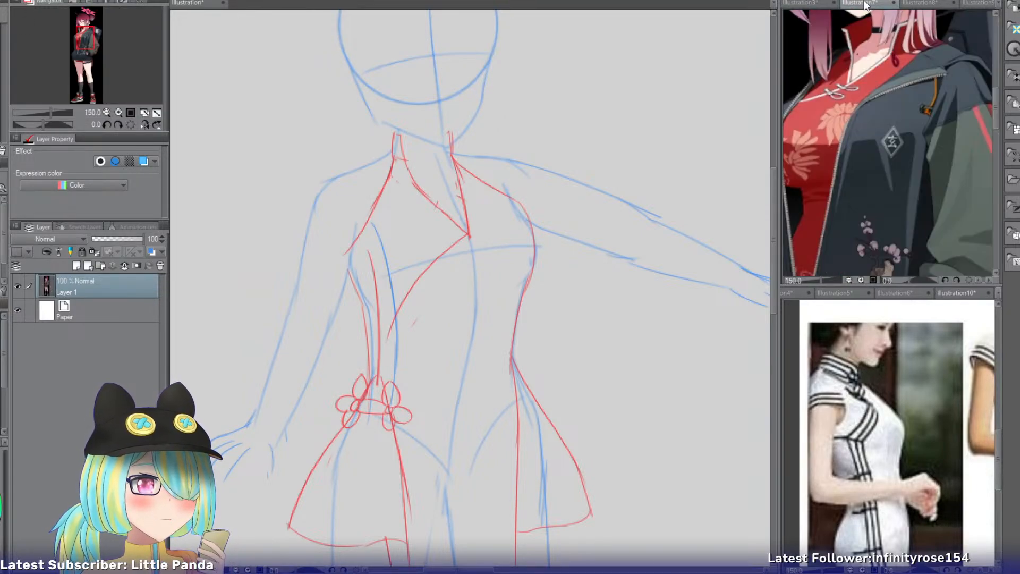
pyautogui.moveTo(105, 26)
pyautogui.mouseDown()
pyautogui.moveTo(104, 47)
pyautogui.moveTo(106, 38)
pyautogui.mouseUp()
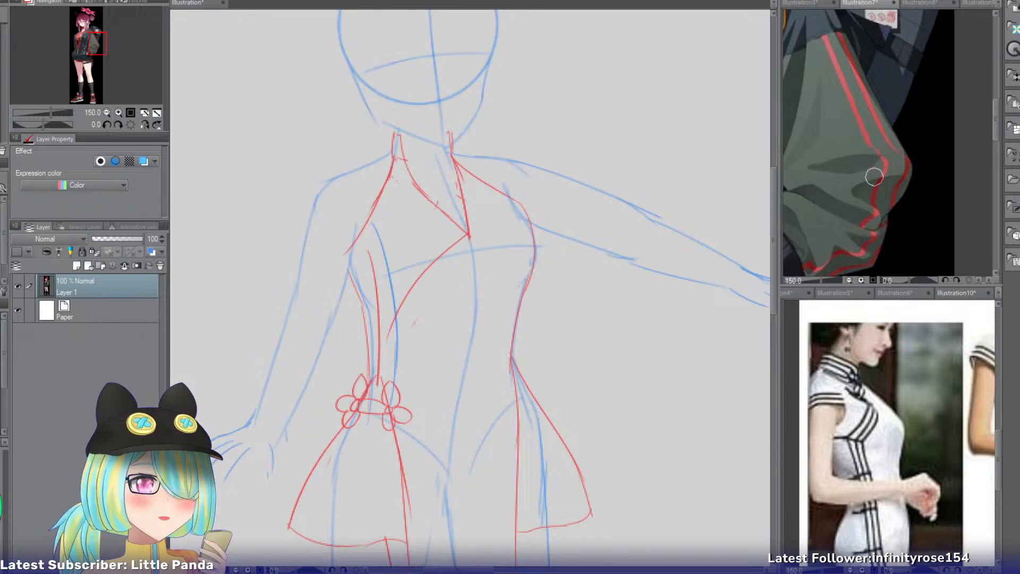
pyautogui.moveTo(97, 48); pyautogui.dragTo(83, 53)
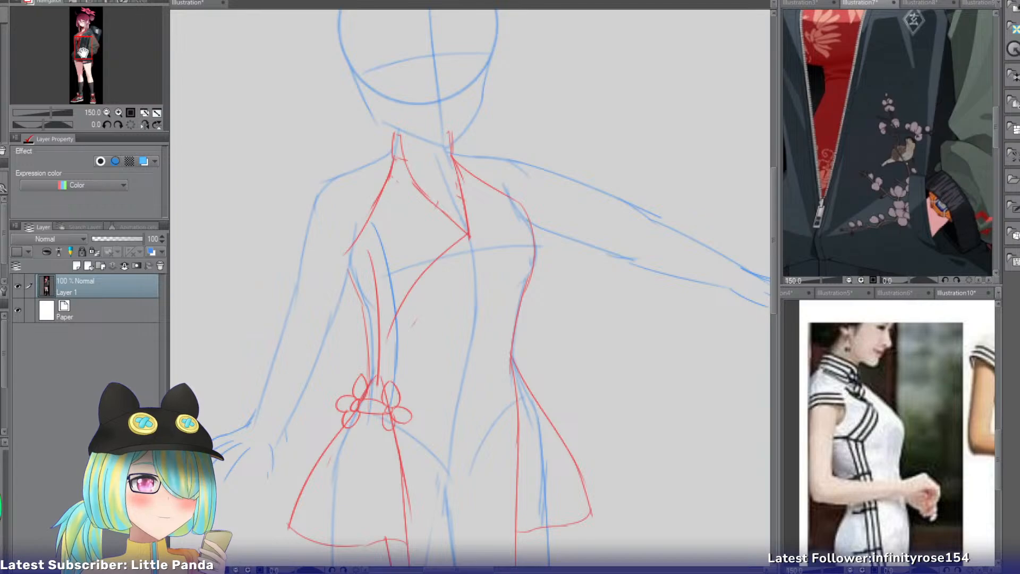
pyautogui.moveTo(83, 52); pyautogui.dragTo(83, 51)
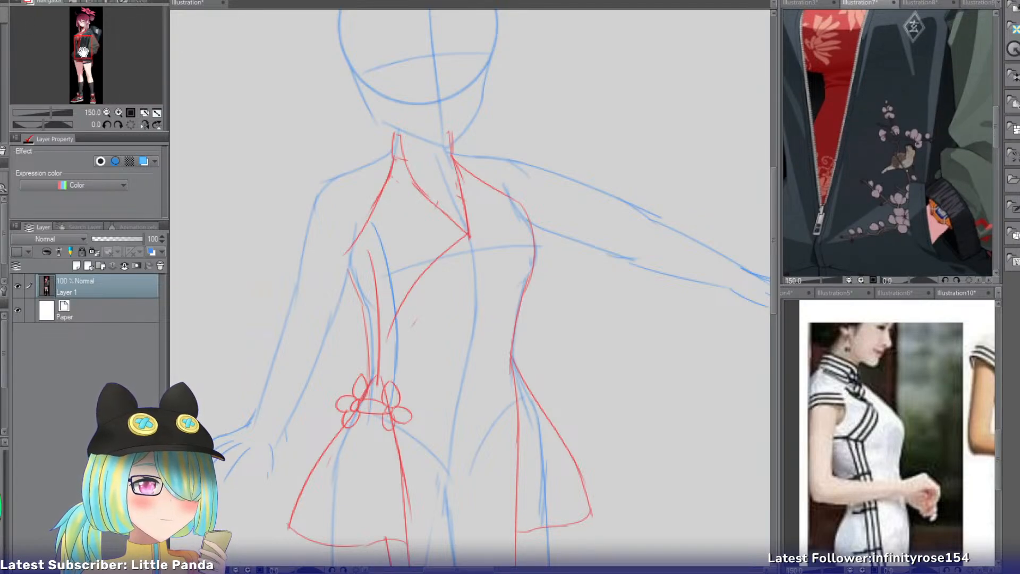
pyautogui.moveTo(83, 52); pyautogui.dragTo(84, 52)
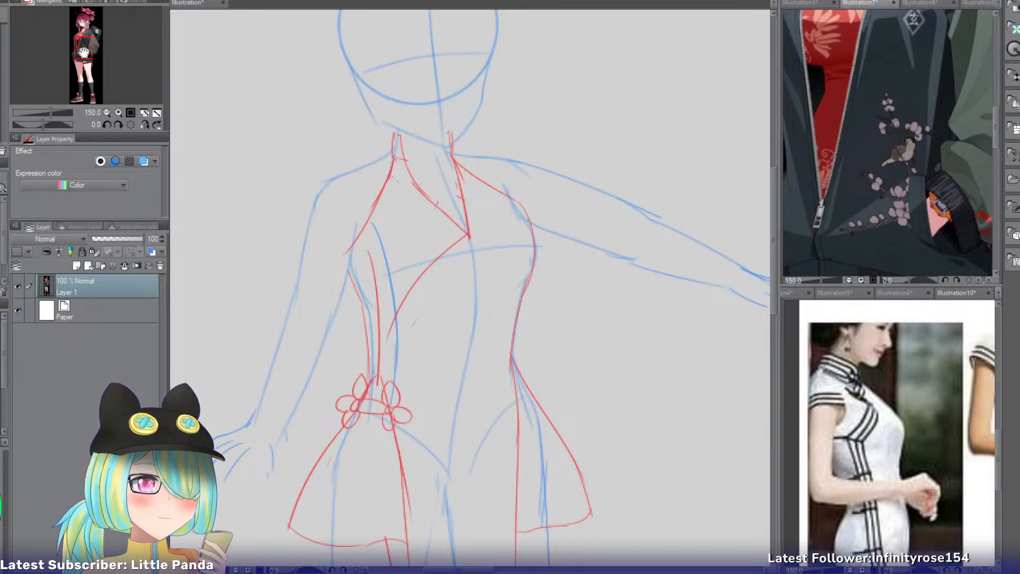
pyautogui.moveTo(84, 52); pyautogui.dragTo(80, 58)
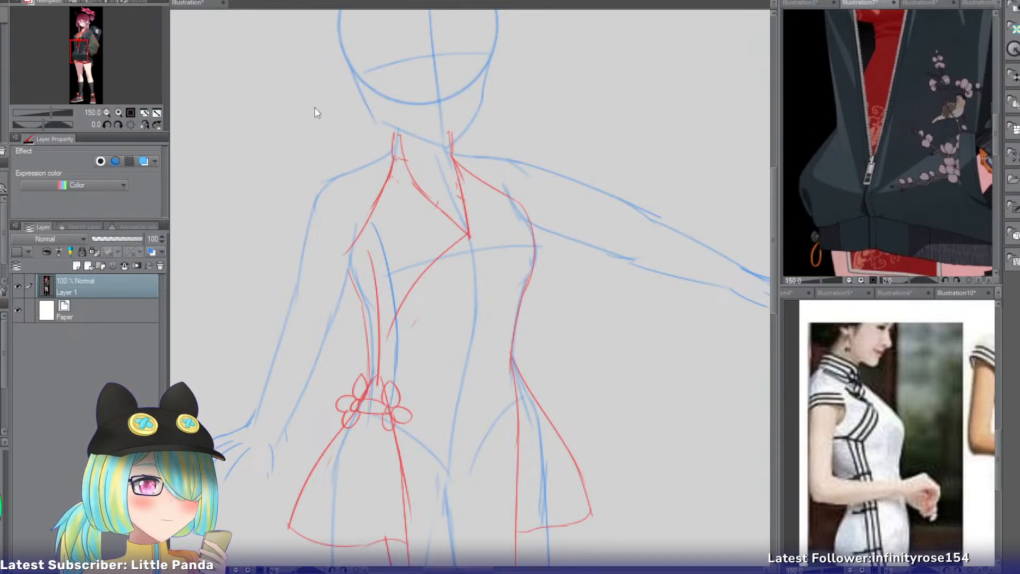
pyautogui.click(84, 48)
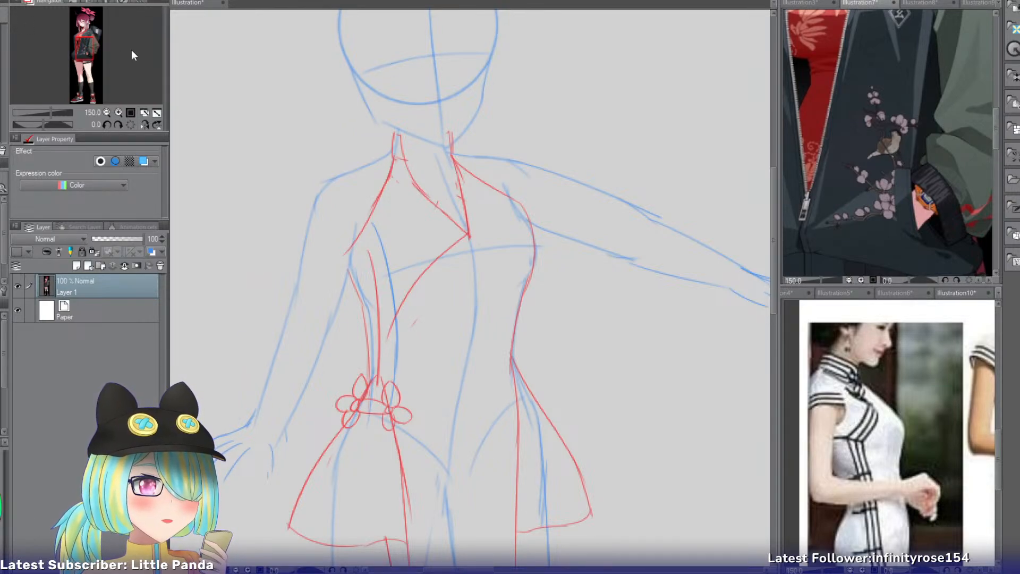
pyautogui.click(91, 49)
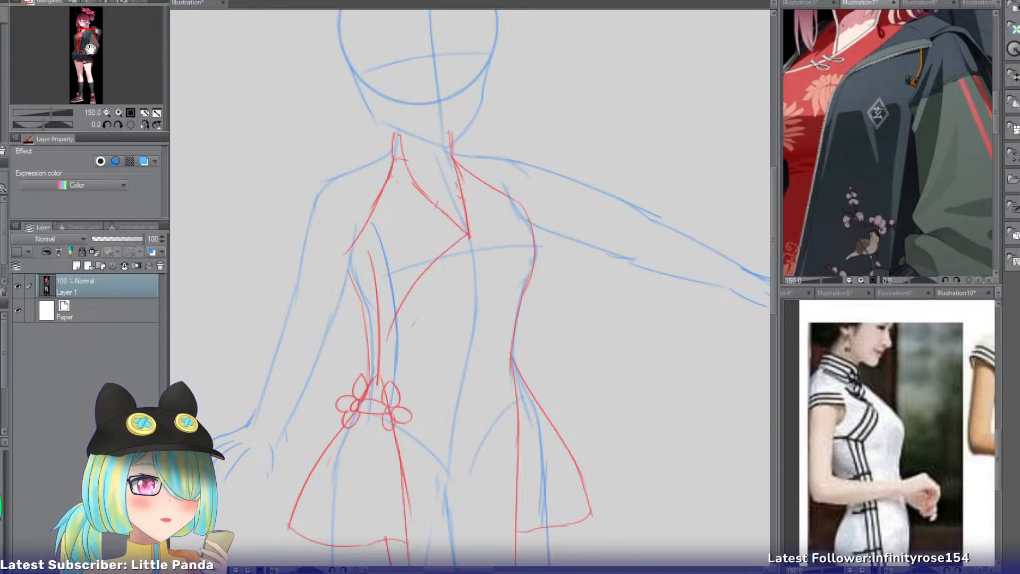
pyautogui.moveTo(90, 49); pyautogui.dragTo(88, 57)
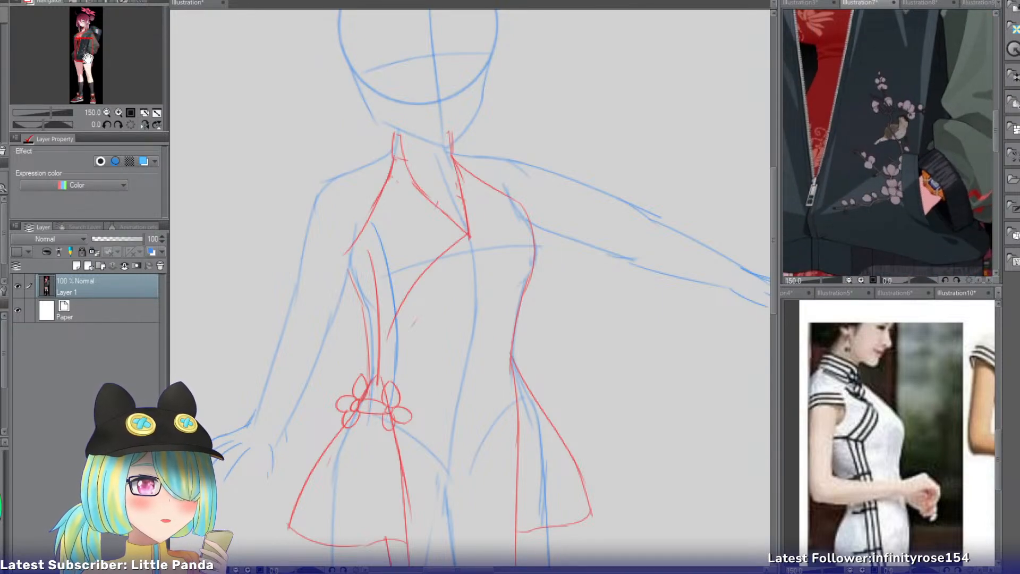
# Sketch the jacket's front edge on the outstretched-arm side, curving from the neck over the chest and inward below the waist.
pyautogui.moveTo(87, 57); pyautogui.dragTo(87, 56)
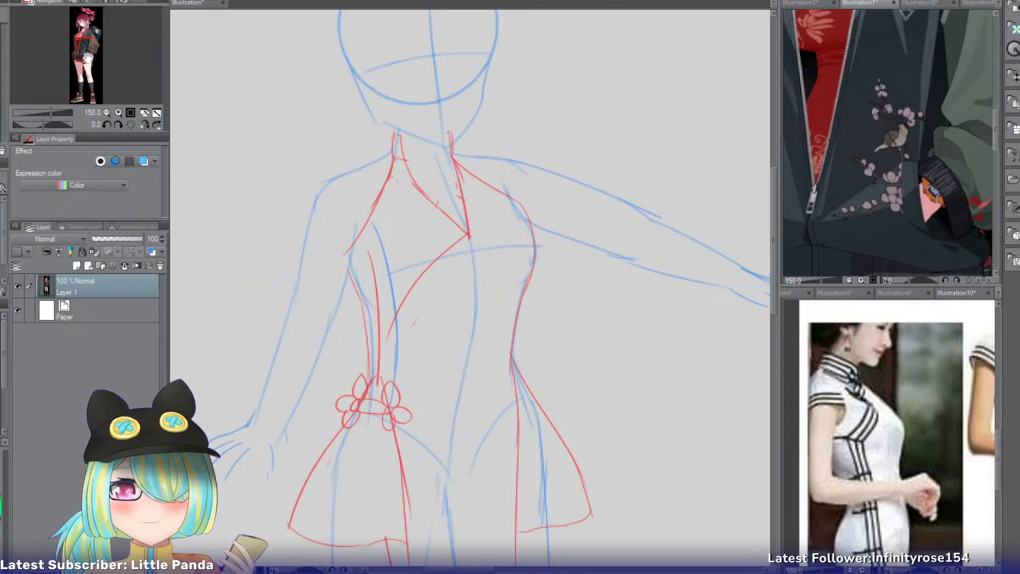
pyautogui.click(484, 205)
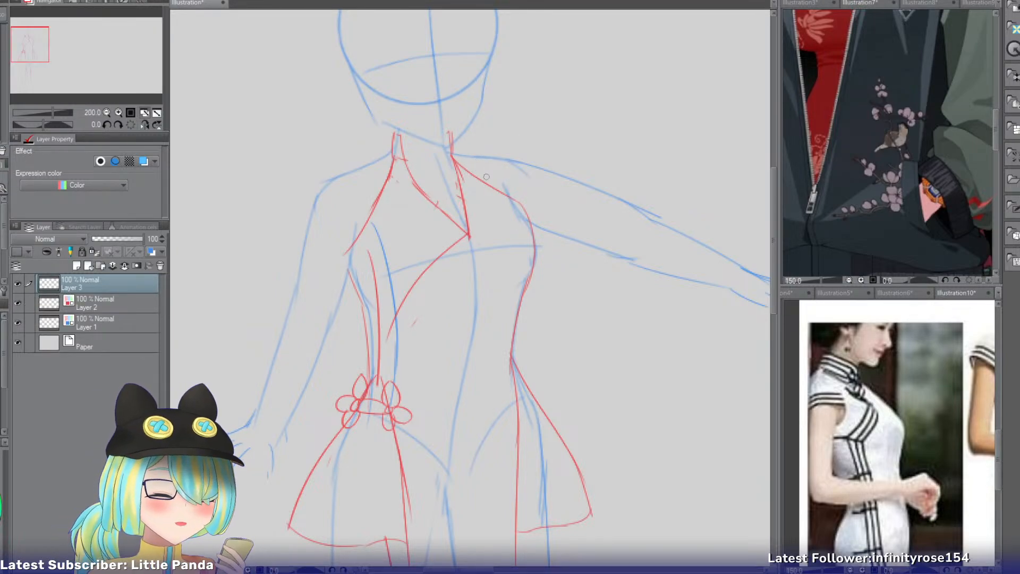
pyautogui.moveTo(462, 156); pyautogui.dragTo(471, 237)
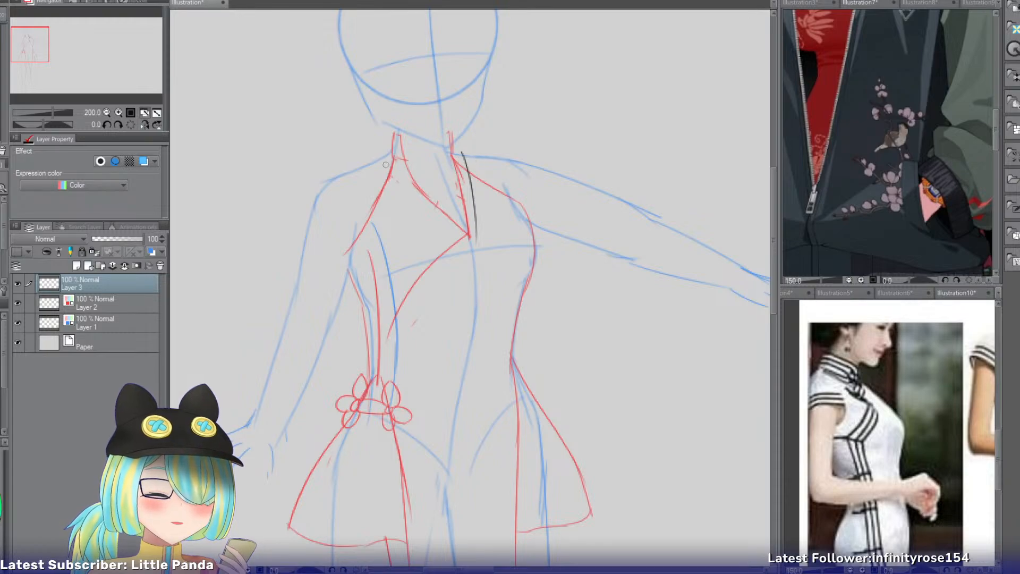
pyautogui.hotkey('ctrl', 'z')
pyautogui.moveTo(470, 161); pyautogui.dragTo(503, 285)
pyautogui.hotkey('ctrl', 'z')
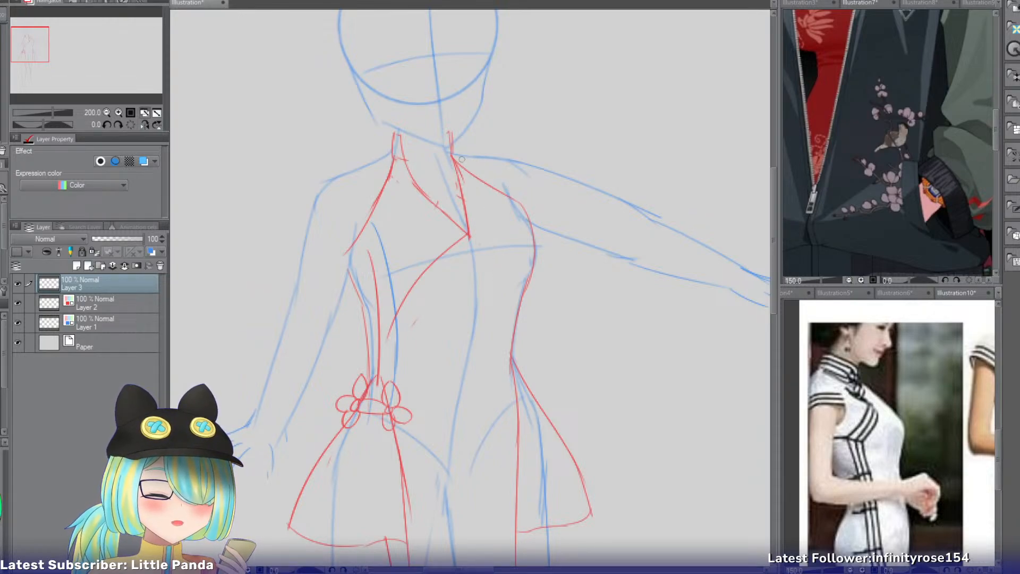
pyautogui.moveTo(463, 158); pyautogui.dragTo(507, 287)
pyautogui.hotkey('ctrl', 'z')
pyautogui.moveTo(461, 159)
pyautogui.mouseDown()
pyautogui.moveTo(500, 313)
pyautogui.moveTo(478, 397)
pyautogui.mouseUp()
pyautogui.hotkey('ctrl', 'z')
pyautogui.moveTo(497, 284); pyautogui.dragTo(454, 433)
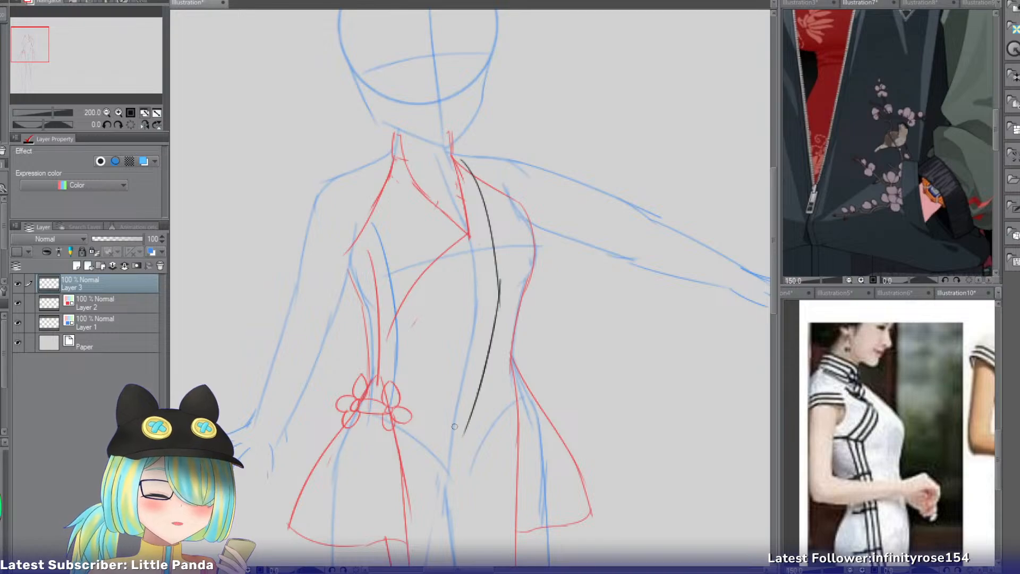
pyautogui.hotkey('ctrl', 'z')
pyautogui.moveTo(499, 287); pyautogui.dragTo(463, 441)
pyautogui.hotkey('ctrl', 'z')
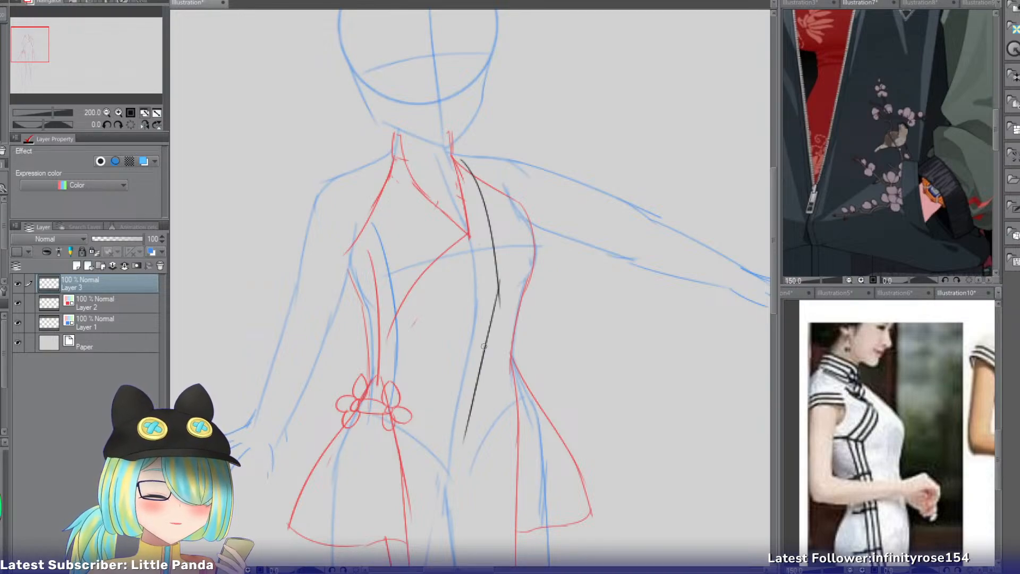
# Sketch the jacket's opposite front edge from the neck down across the chest, curving inward to the waist's center.
pyautogui.moveTo(383, 159); pyautogui.dragTo(418, 316)
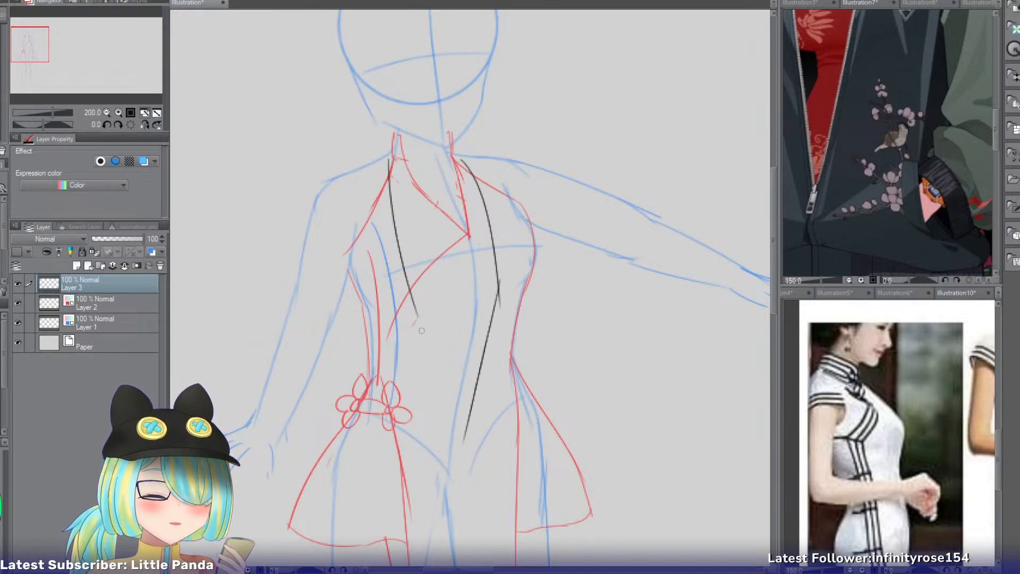
pyautogui.hotkey('ctrl', 'z')
pyautogui.moveTo(389, 150)
pyautogui.mouseDown()
pyautogui.moveTo(406, 266)
pyautogui.moveTo(451, 362)
pyautogui.mouseUp()
pyautogui.hotkey('ctrl', 'z')
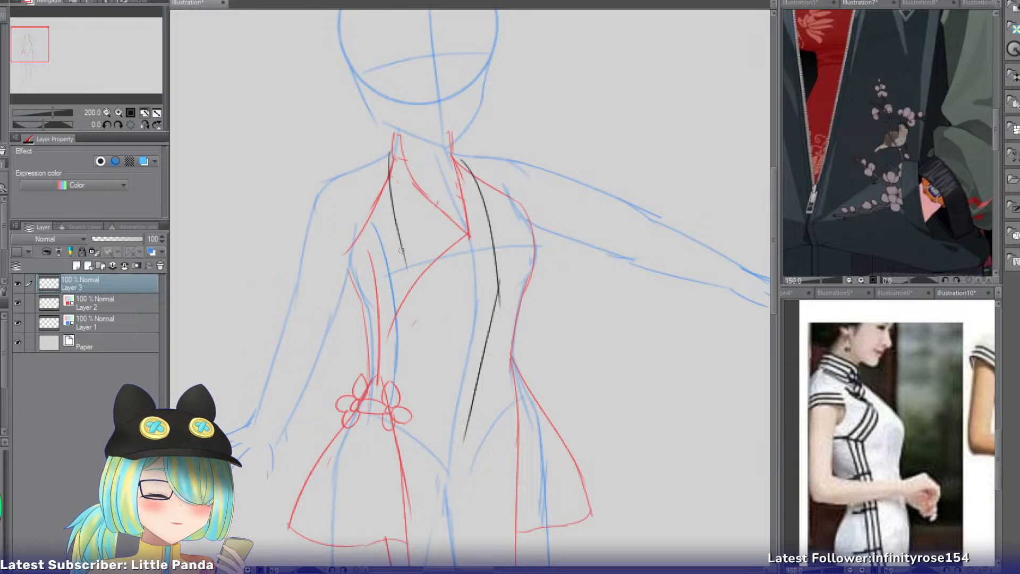
pyautogui.moveTo(402, 243); pyautogui.dragTo(419, 316)
pyautogui.hotkey('ctrl', 'z')
pyautogui.moveTo(390, 187); pyautogui.dragTo(449, 403)
pyautogui.hotkey('ctrl', 'z')
pyautogui.moveTo(407, 287); pyautogui.dragTo(462, 441)
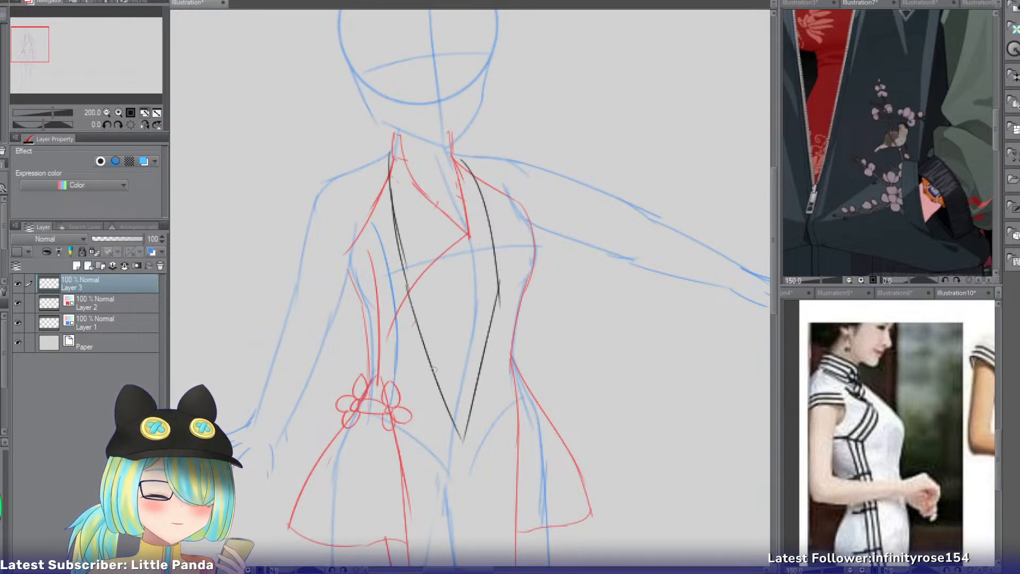
pyautogui.hotkey('ctrl', 'z')
pyautogui.moveTo(407, 283); pyautogui.dragTo(457, 405)
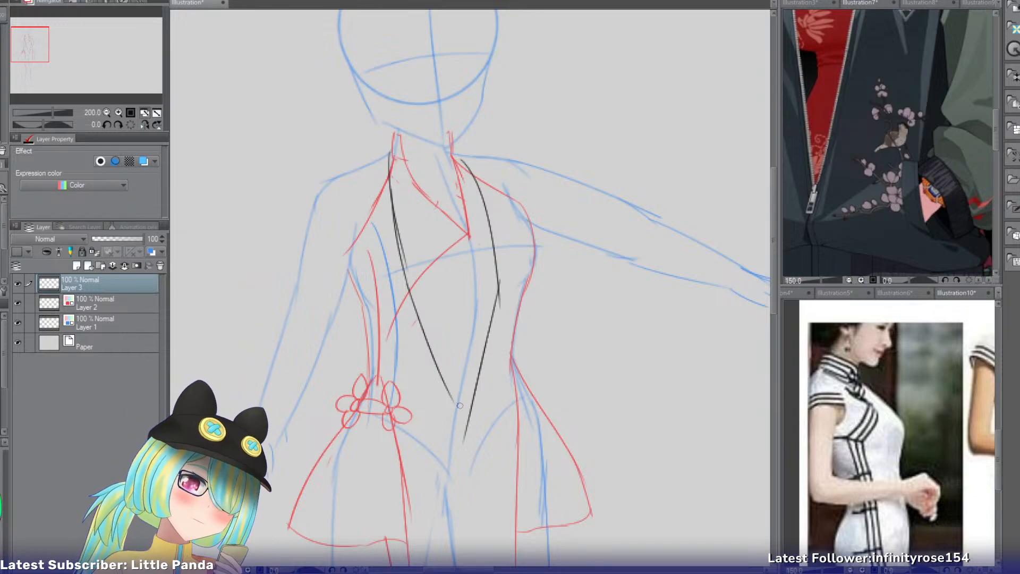
pyautogui.hotkey('ctrl', 'z')
pyautogui.moveTo(405, 285); pyautogui.dragTo(465, 377)
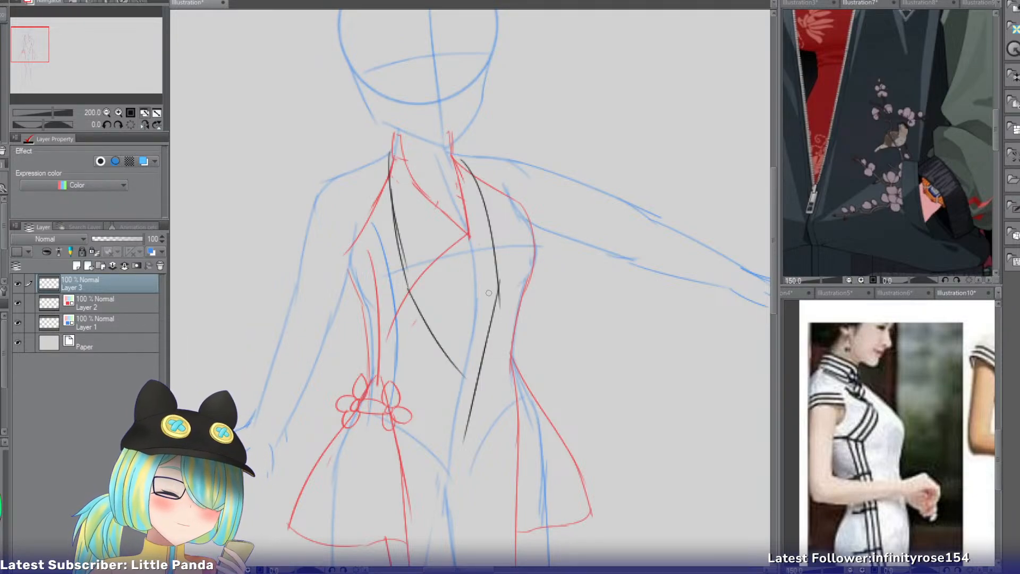
# Redraw the outstretched-arm side's front edge wider so it meets the other edge in a V at the waist, erasing the old line.
pyautogui.moveTo(502, 288); pyautogui.dragTo(472, 376)
pyautogui.hotkey('ctrl', 'z')
pyautogui.moveTo(484, 183); pyautogui.dragTo(508, 294)
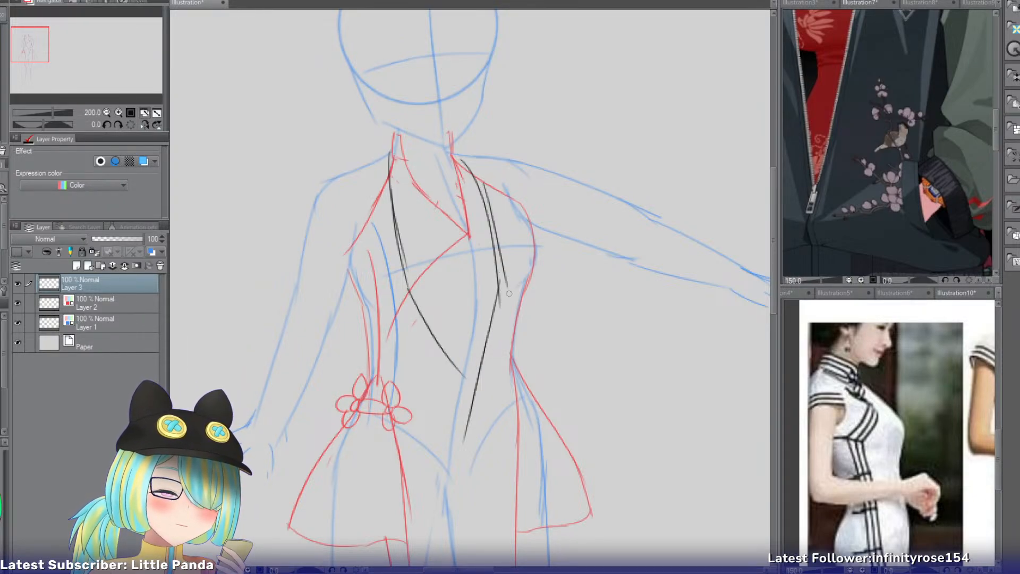
pyautogui.hotkey('ctrl', 'z')
pyautogui.moveTo(470, 167)
pyautogui.mouseDown()
pyautogui.moveTo(505, 292)
pyautogui.moveTo(472, 365)
pyautogui.mouseUp()
pyautogui.hotkey('ctrl', 'z')
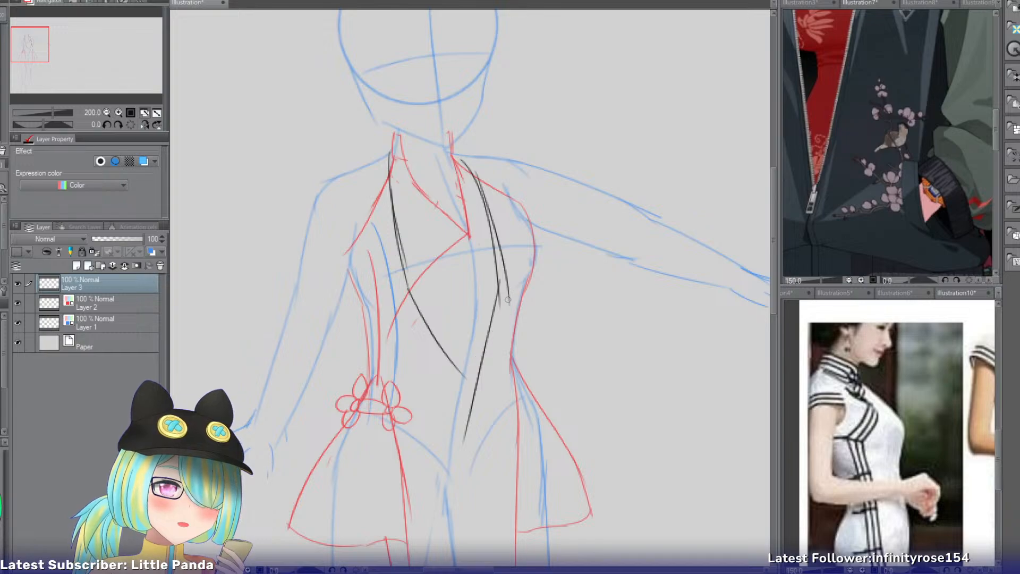
pyautogui.moveTo(509, 300); pyautogui.dragTo(459, 383)
pyautogui.press('e')
pyautogui.moveTo(491, 269); pyautogui.dragTo(489, 300)
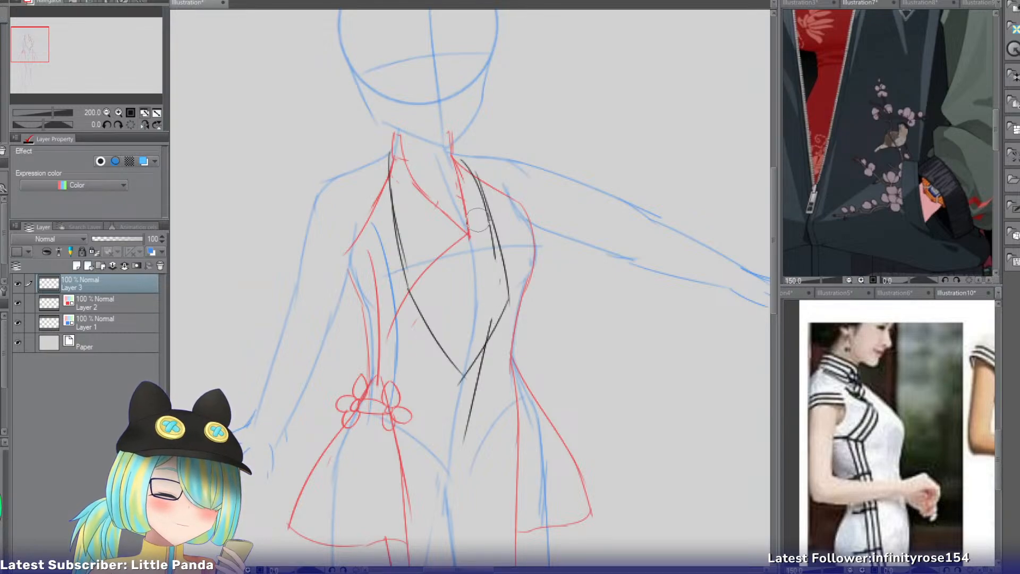
pyautogui.moveTo(486, 348); pyautogui.dragTo(463, 448)
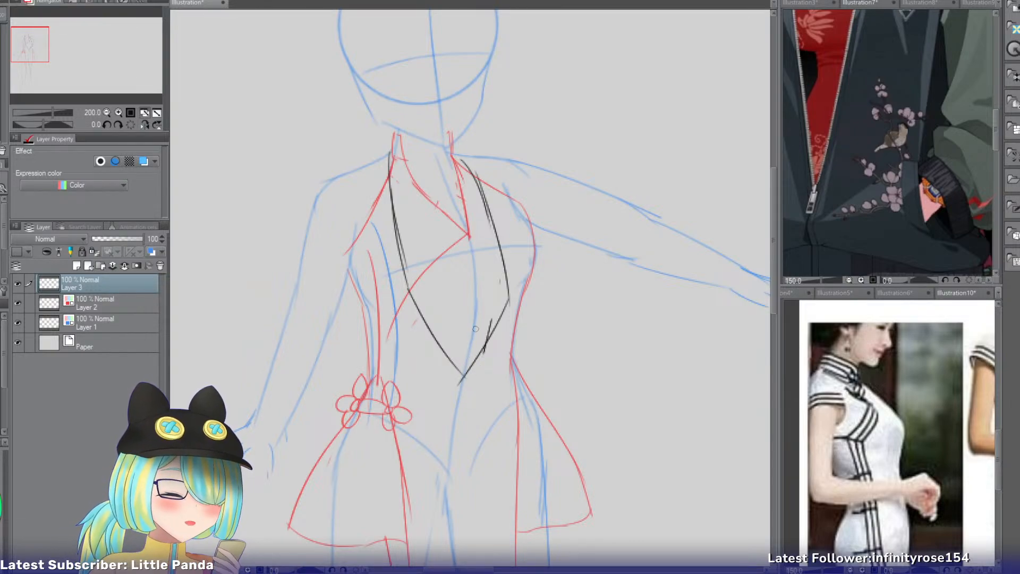
# Sketch a short center-front line running down from the point of the jacket's V opening.
pyautogui.moveTo(462, 374)
pyautogui.mouseDown()
pyautogui.moveTo(463, 437)
pyautogui.moveTo(468, 429)
pyautogui.mouseUp()
pyautogui.hotkey('ctrl', 'z')
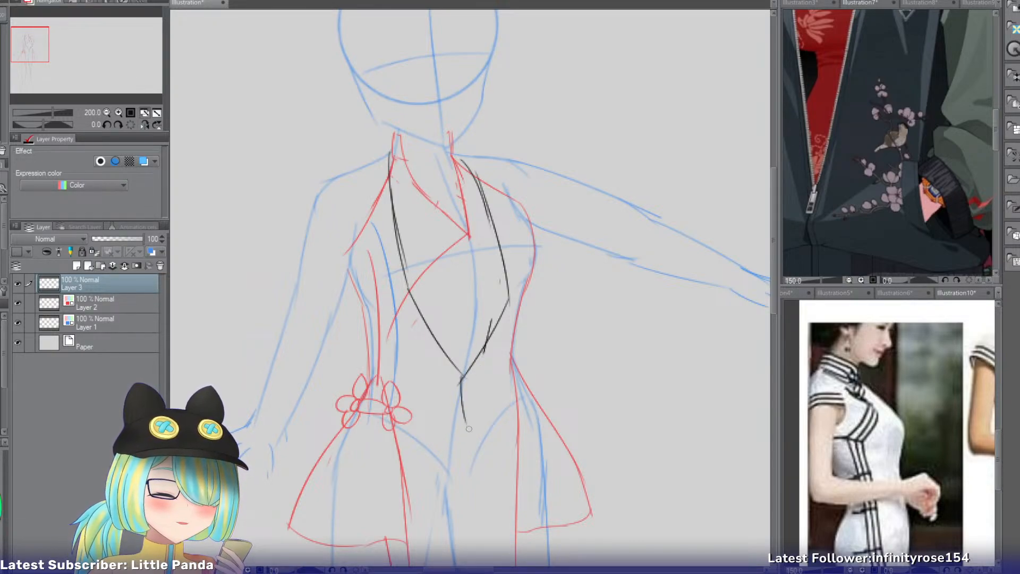
pyautogui.hotkey('ctrl', 'z')
pyautogui.moveTo(464, 376); pyautogui.dragTo(457, 443)
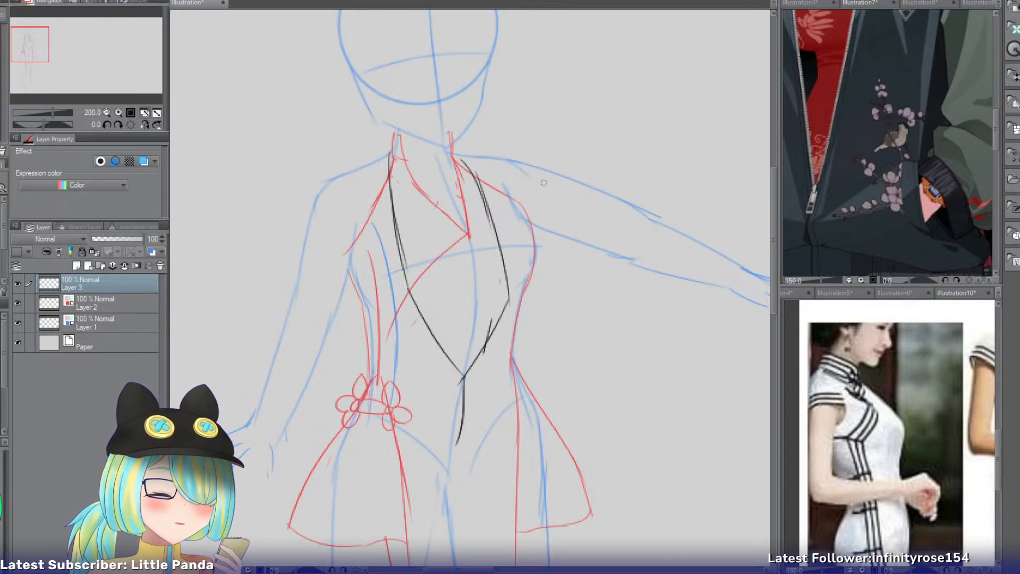
# Sketch the jacket's outer side on the outstretched-arm side, falling loosely from the armpit to the waist and bulging at the hip.
pyautogui.moveTo(518, 193)
pyautogui.mouseDown()
pyautogui.moveTo(547, 278)
pyautogui.moveTo(533, 288)
pyautogui.moveTo(542, 341)
pyautogui.mouseUp()
pyautogui.hotkey('ctrl', 'z')
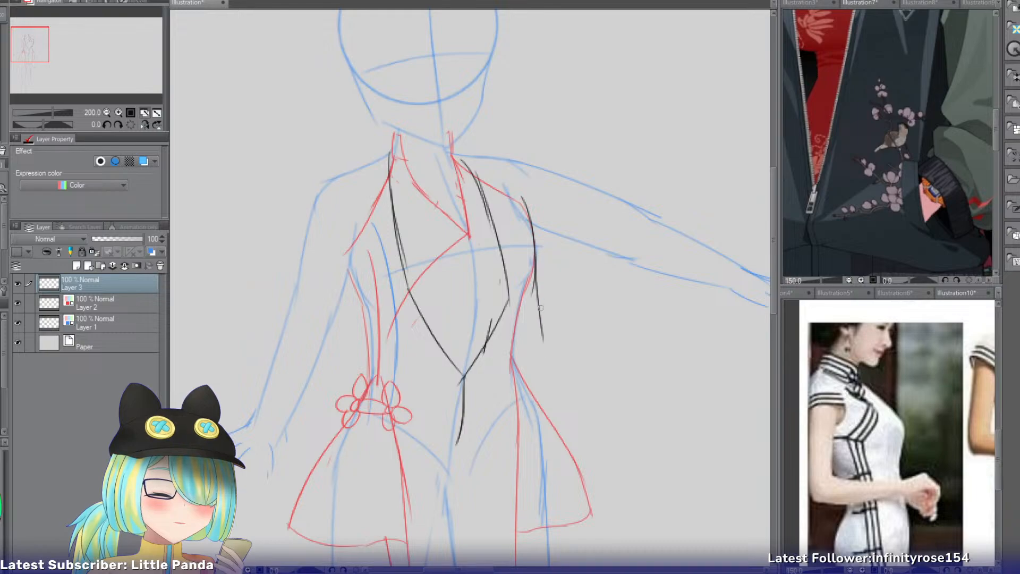
pyautogui.hotkey('ctrl', 'z')
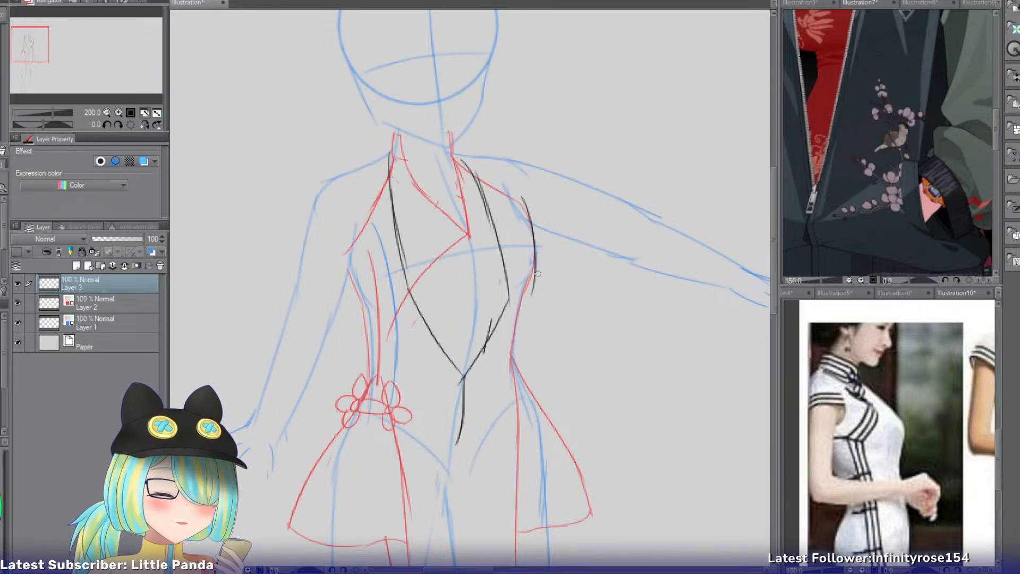
pyautogui.hotkey('ctrl', 'z')
pyautogui.moveTo(525, 208); pyautogui.dragTo(530, 390)
pyautogui.hotkey('ctrl', 'z')
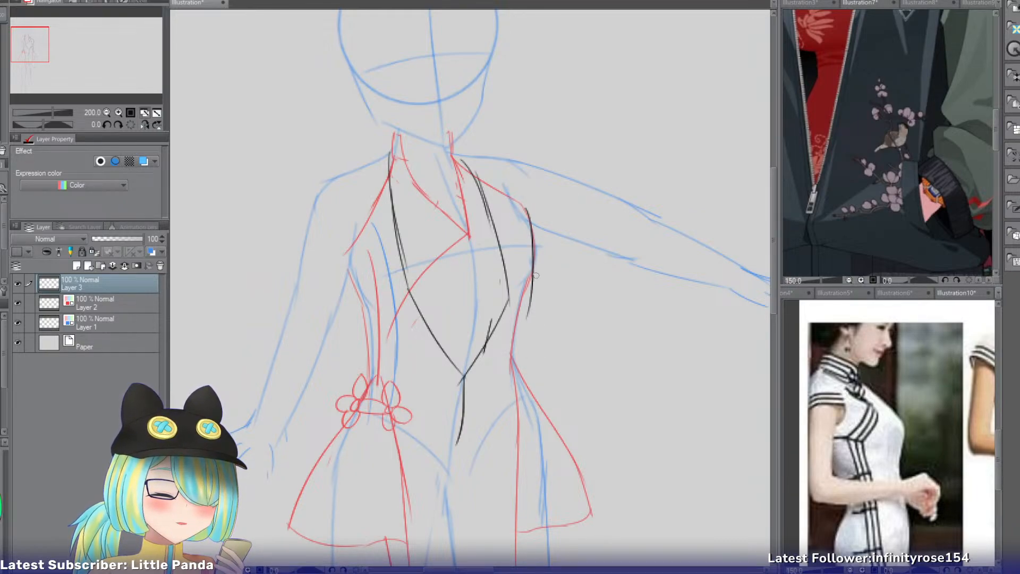
pyautogui.moveTo(535, 276)
pyautogui.mouseDown()
pyautogui.moveTo(535, 423)
pyautogui.moveTo(532, 312)
pyautogui.moveTo(543, 412)
pyautogui.mouseUp()
pyautogui.hotkey('ctrl', 'z')
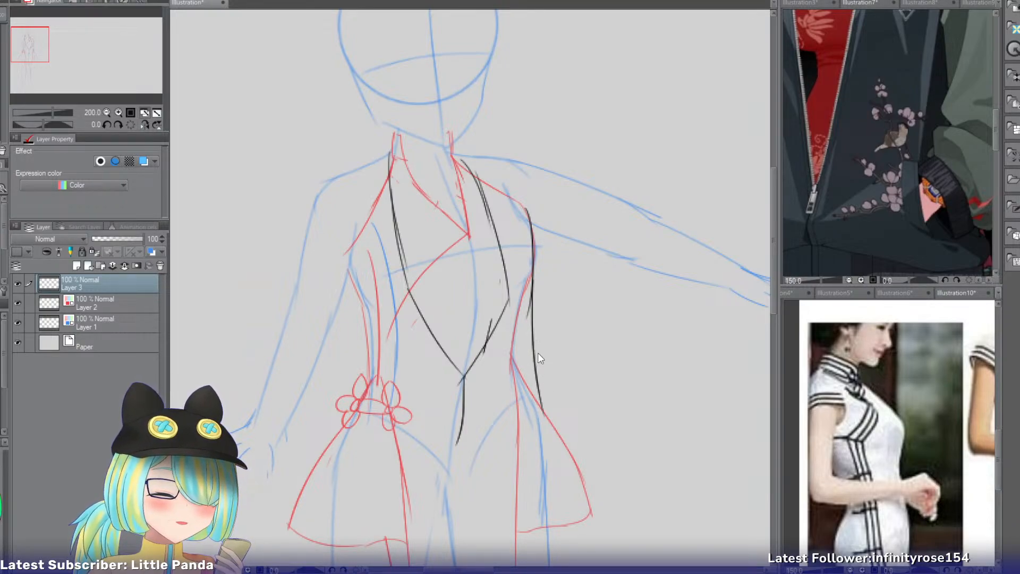
pyautogui.moveTo(533, 351); pyautogui.dragTo(557, 438)
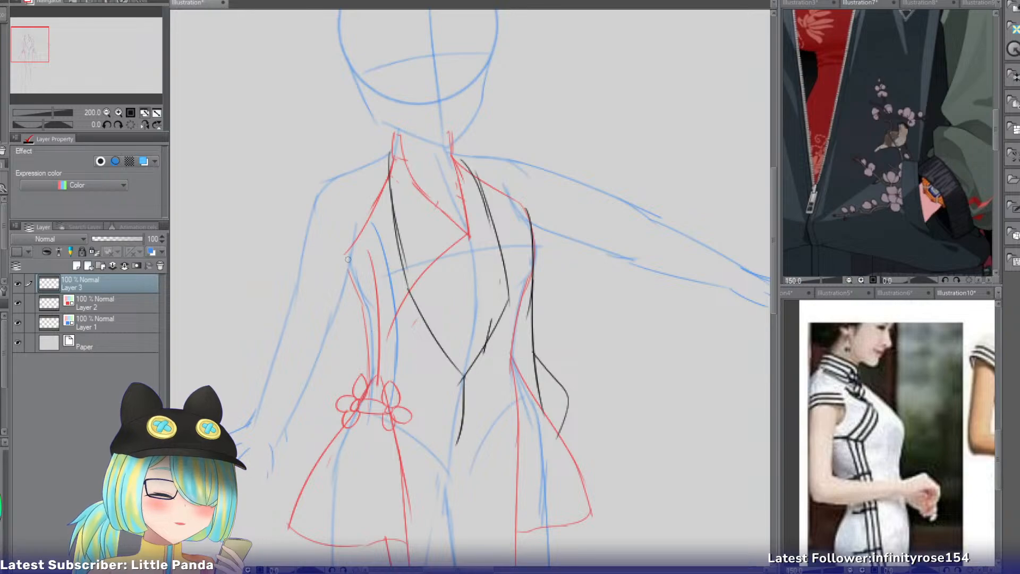
# Sketch the jacket's opposite side from the armpit to the waist and outward over the hip.
pyautogui.moveTo(345, 257); pyautogui.dragTo(362, 335)
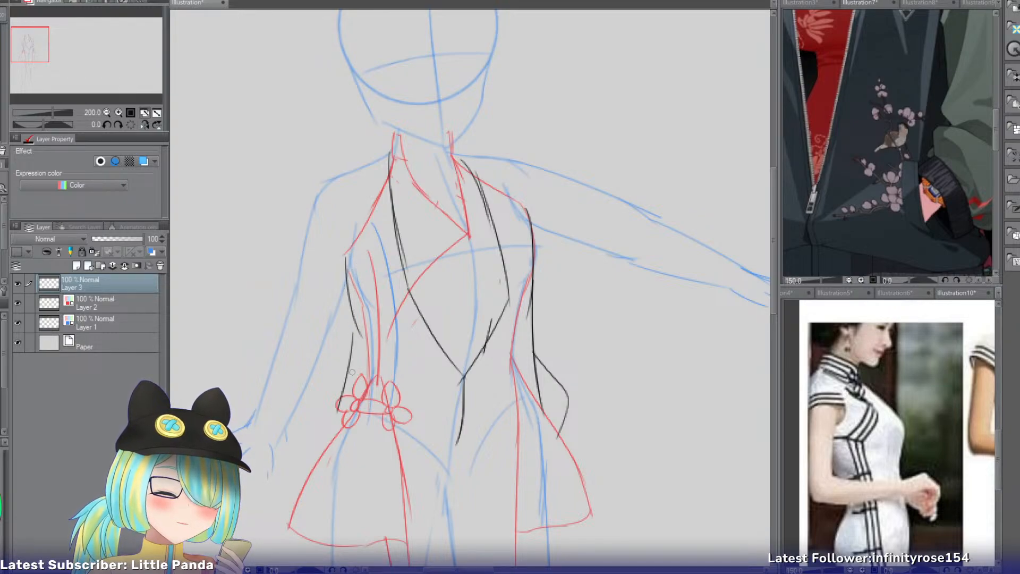
pyautogui.moveTo(357, 321); pyautogui.dragTo(351, 373)
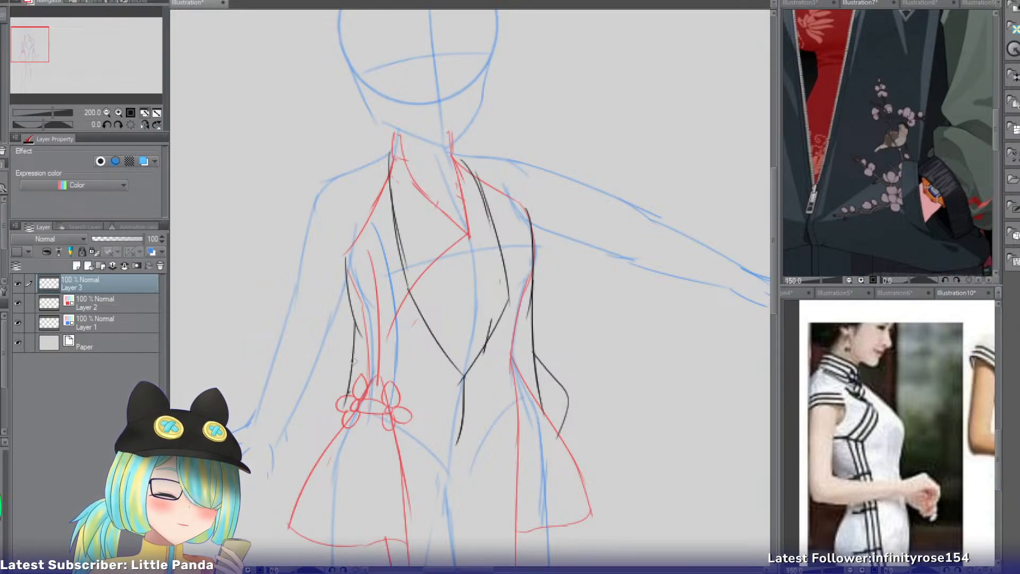
pyautogui.hotkey('ctrl', 'z')
pyautogui.moveTo(354, 323); pyautogui.dragTo(343, 384)
pyautogui.hotkey('ctrl', 'z')
pyautogui.moveTo(354, 332)
pyautogui.mouseDown()
pyautogui.moveTo(339, 378)
pyautogui.moveTo(339, 369)
pyautogui.moveTo(356, 428)
pyautogui.mouseUp()
pyautogui.hotkey('ctrl', 'z')
pyautogui.moveTo(346, 359)
pyautogui.mouseDown()
pyautogui.moveTo(331, 396)
pyautogui.moveTo(364, 433)
pyautogui.mouseUp()
pyautogui.hotkey('ctrl', 'z')
# Round the jacket at the lowered-arm hip and sketch its curved hem from both hips toward the center front.
pyautogui.moveTo(330, 393)
pyautogui.mouseDown()
pyautogui.moveTo(334, 432)
pyautogui.moveTo(421, 457)
pyautogui.mouseUp()
pyautogui.hotkey('ctrl', 'z')
pyautogui.moveTo(334, 431); pyautogui.dragTo(437, 455)
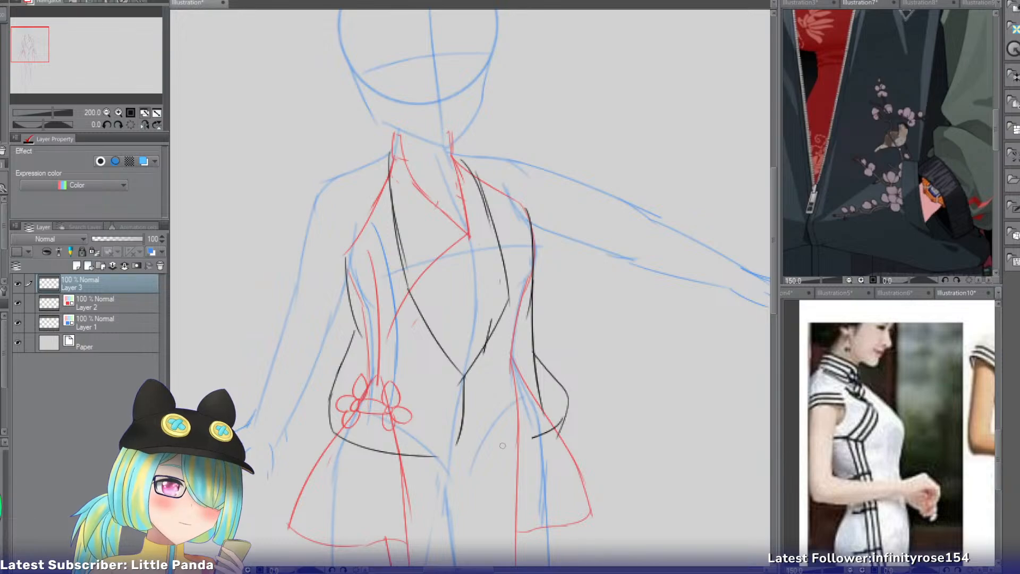
pyautogui.moveTo(557, 421); pyautogui.dragTo(467, 454)
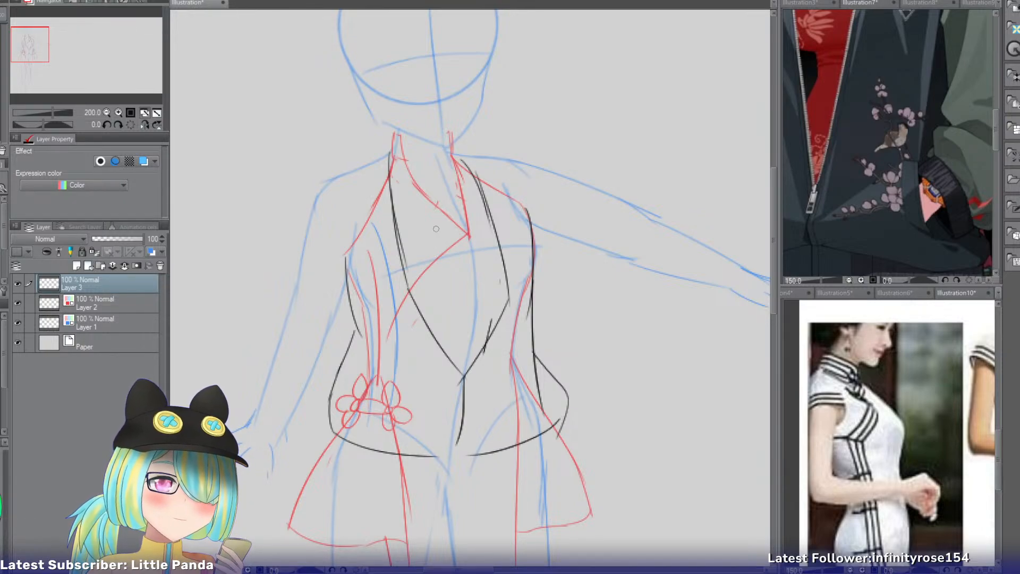
pyautogui.hotkey('ctrl', 'z')
pyautogui.moveTo(387, 153); pyautogui.dragTo(319, 190)
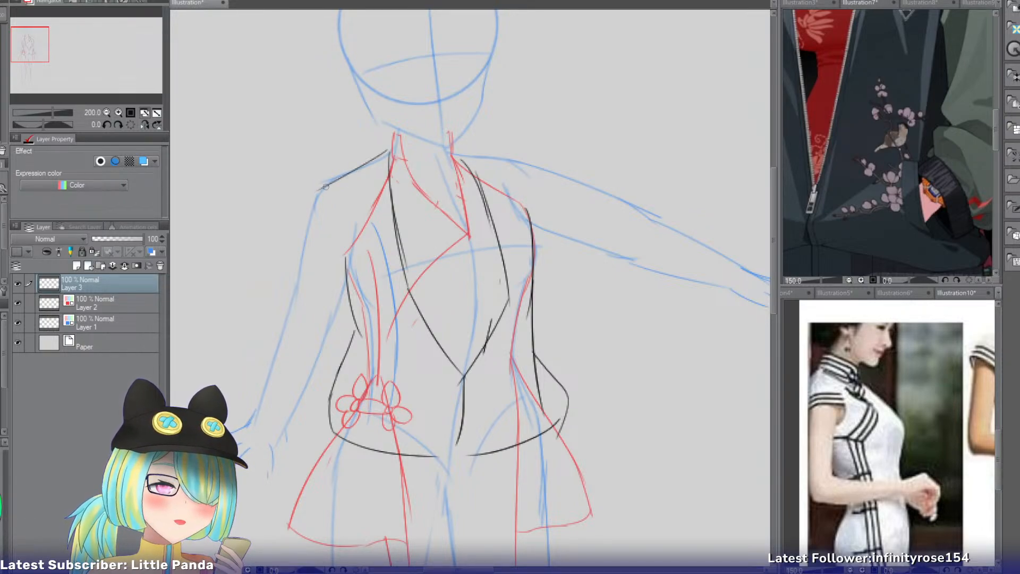
pyautogui.hotkey('ctrl', 'z')
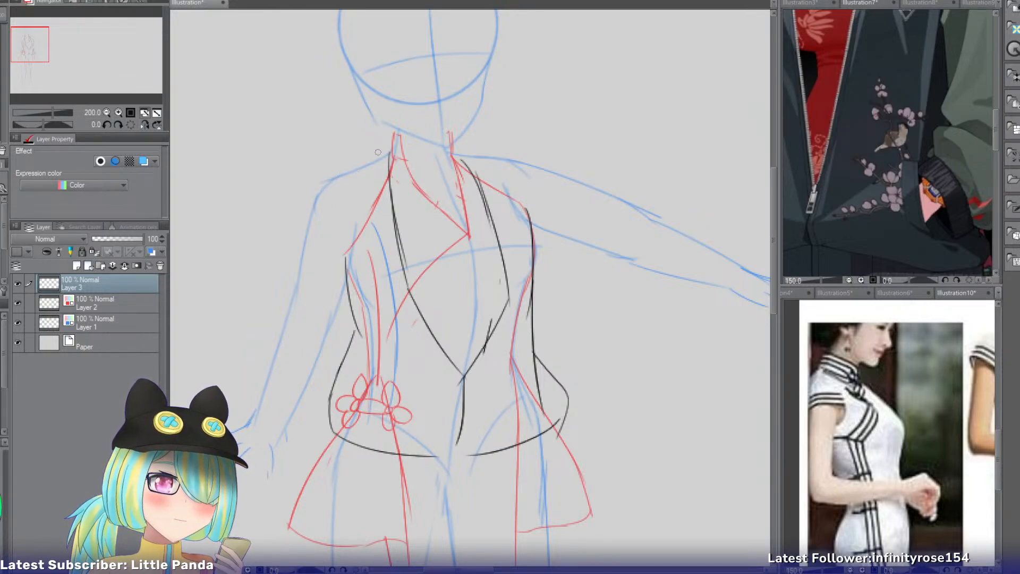
# Compare the pink-haired and silver-haired references' open jackets and tops with the costumes in the other game-character references.
pyautogui.click(860, 4)
pyautogui.moveTo(88, 50); pyautogui.dragTo(87, 41)
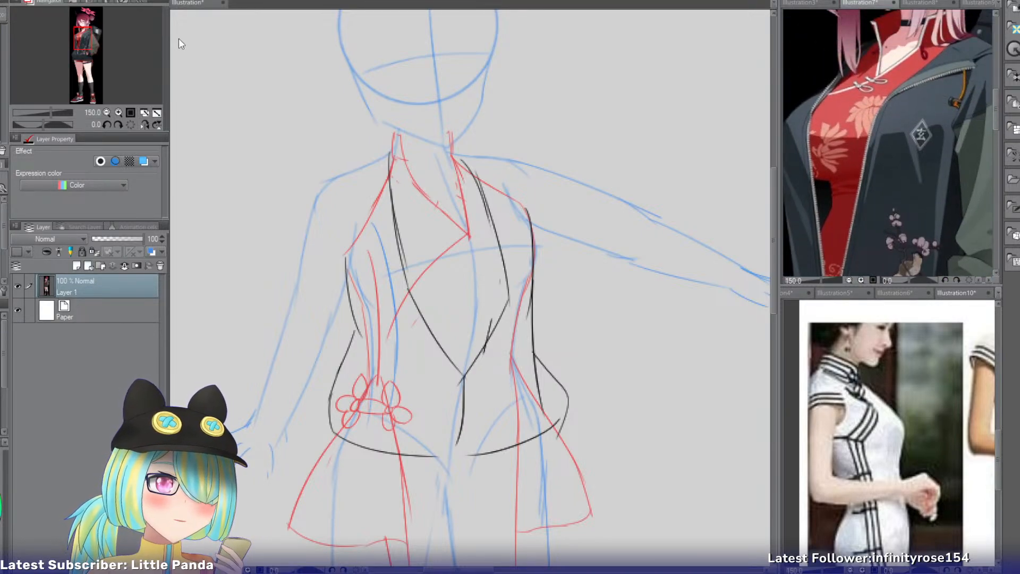
pyautogui.click(193, 3)
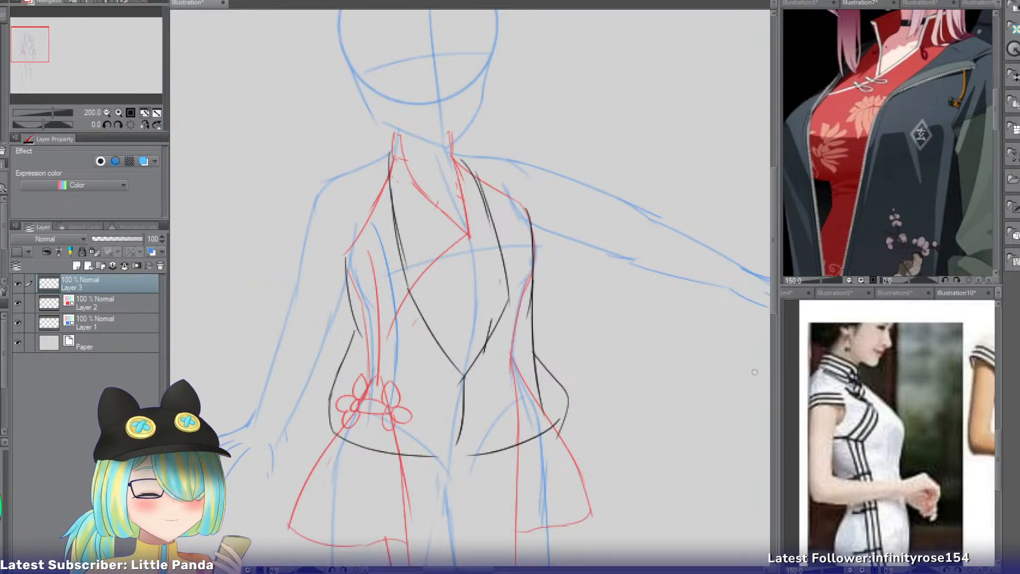
pyautogui.click(795, 288)
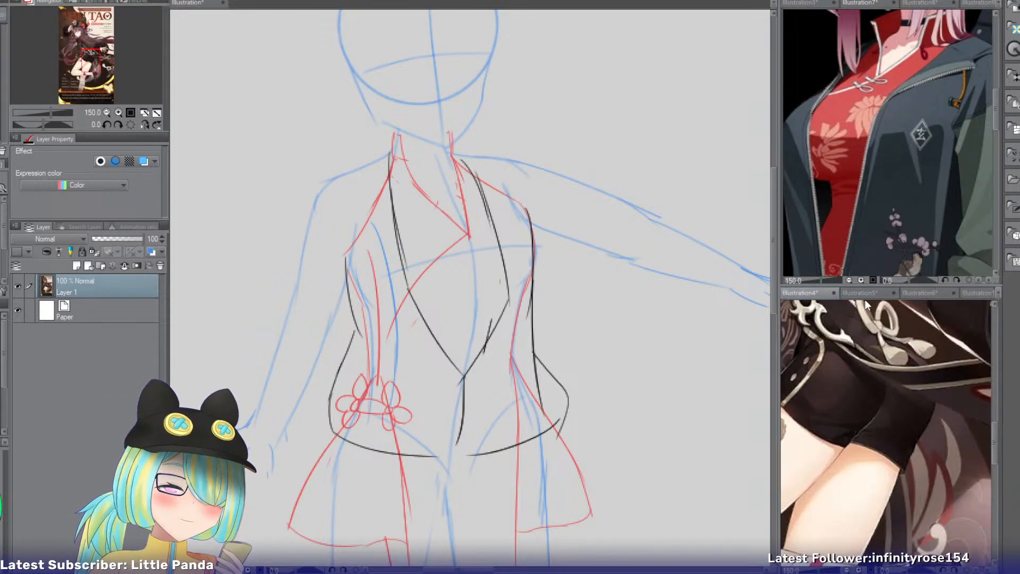
pyautogui.click(870, 295)
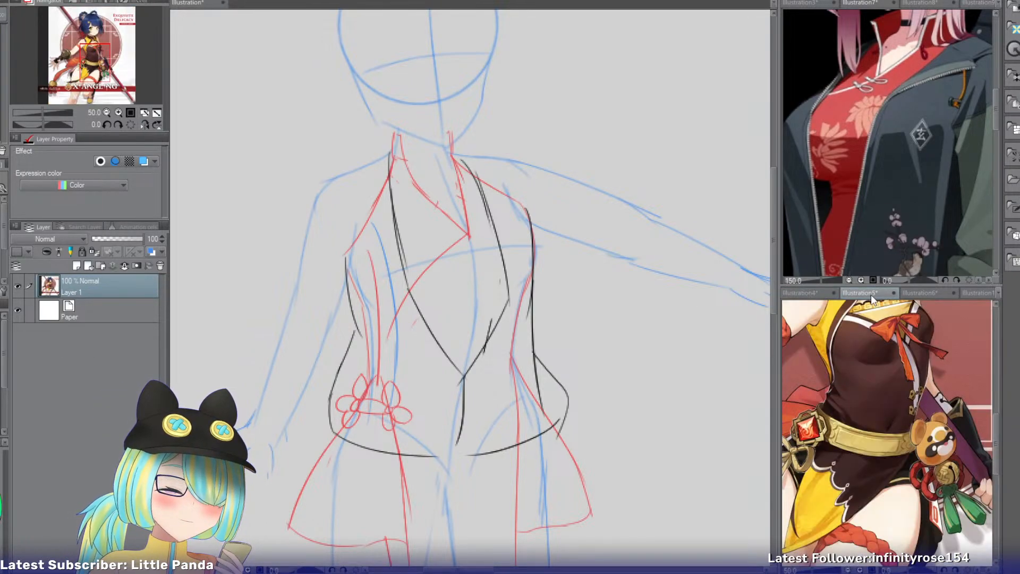
pyautogui.click(930, 294)
pyautogui.click(806, 3)
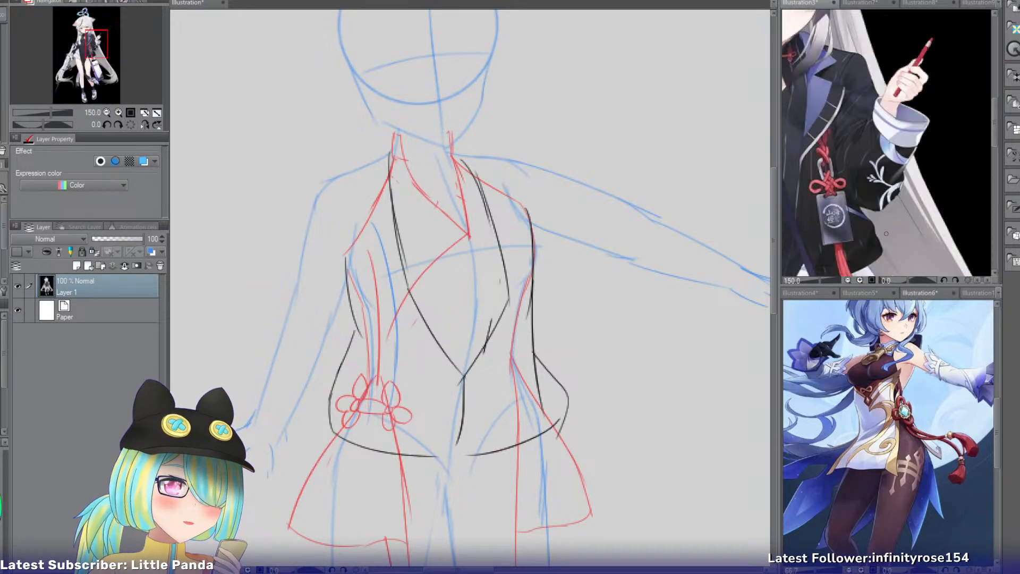
pyautogui.moveTo(97, 53); pyautogui.dragTo(89, 54)
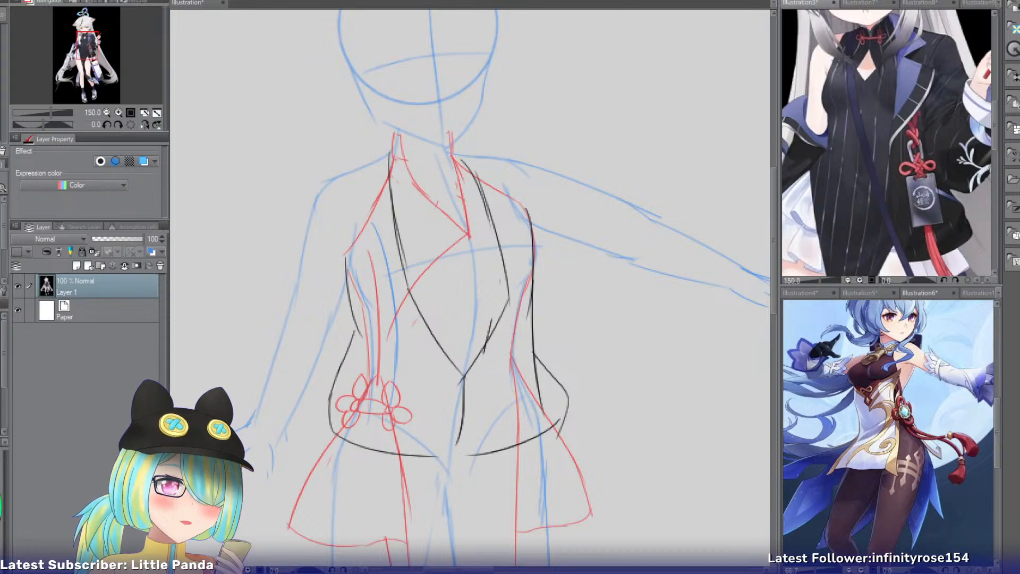
pyautogui.click(866, 4)
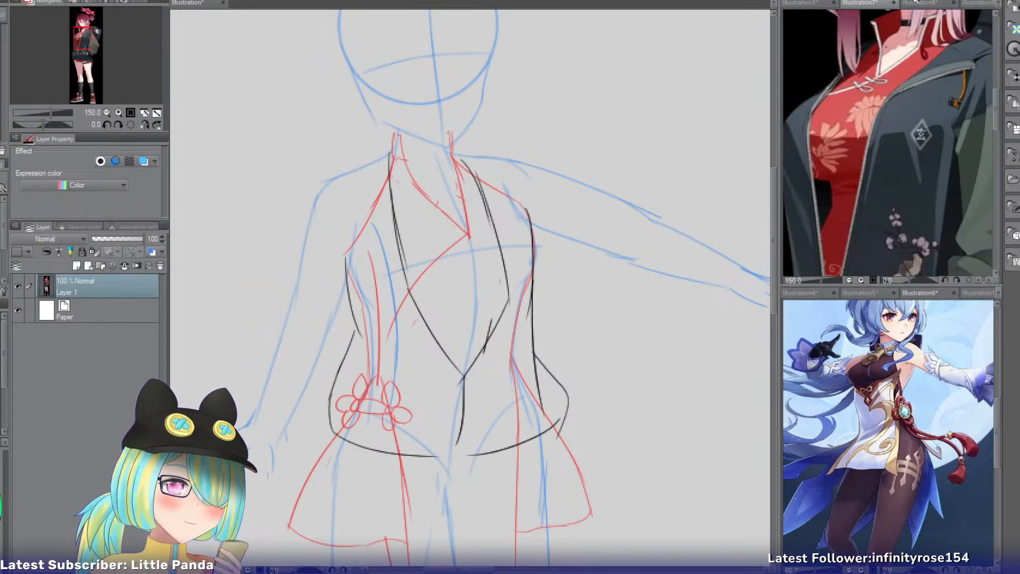
# Compare the layered jackets and dresses in the striped-coat, fur-trimmed and pink-haired character references.
pyautogui.click(921, 3)
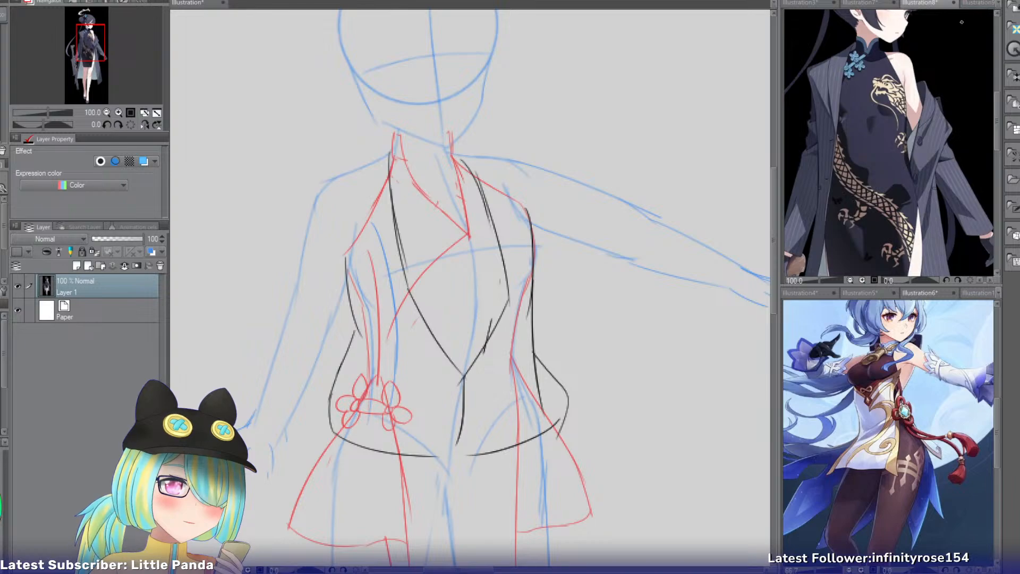
pyautogui.moveTo(75, 42)
pyautogui.mouseDown()
pyautogui.moveTo(86, 69)
pyautogui.moveTo(81, 39)
pyautogui.moveTo(83, 46)
pyautogui.mouseUp()
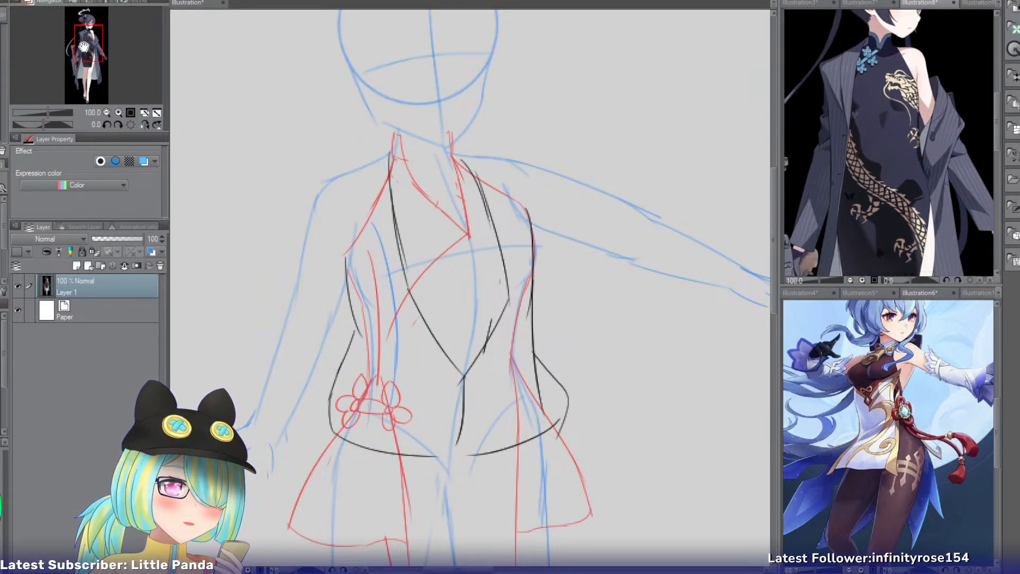
pyautogui.click(980, 4)
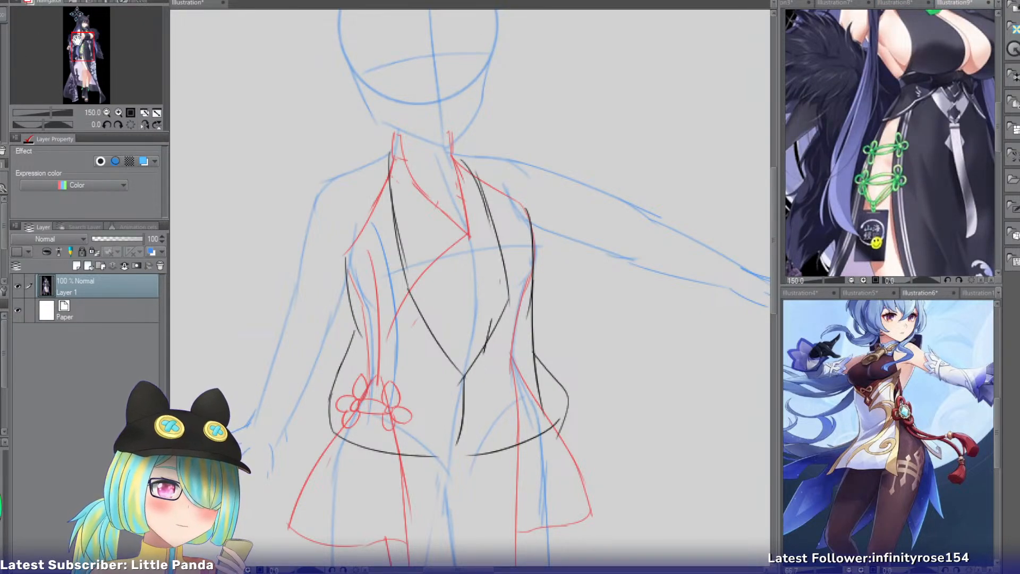
pyautogui.moveTo(77, 39)
pyautogui.mouseDown()
pyautogui.moveTo(71, 33)
pyautogui.moveTo(88, 51)
pyautogui.moveTo(72, 47)
pyautogui.moveTo(80, 32)
pyautogui.mouseUp()
pyautogui.click(892, 5)
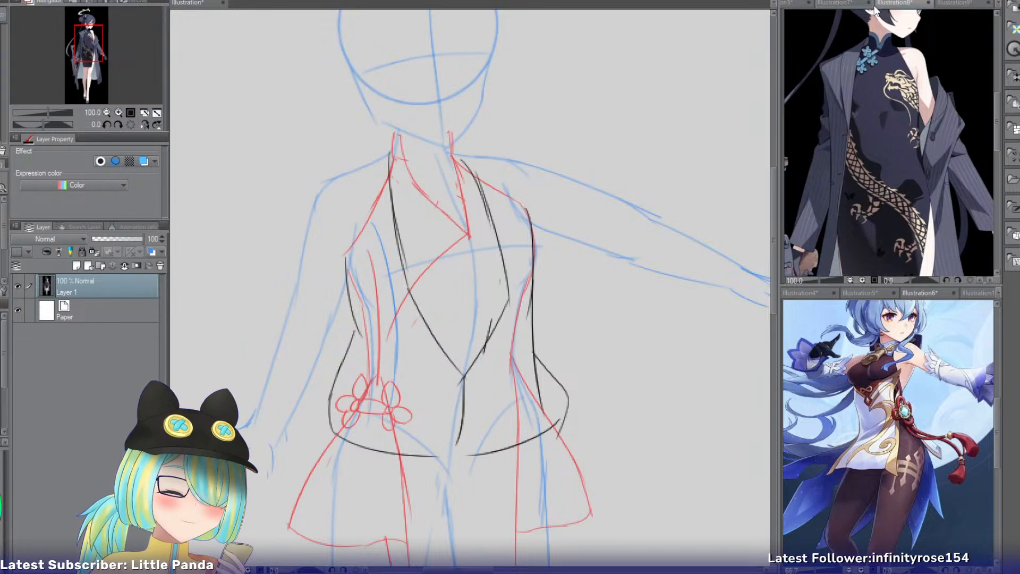
pyautogui.click(831, 5)
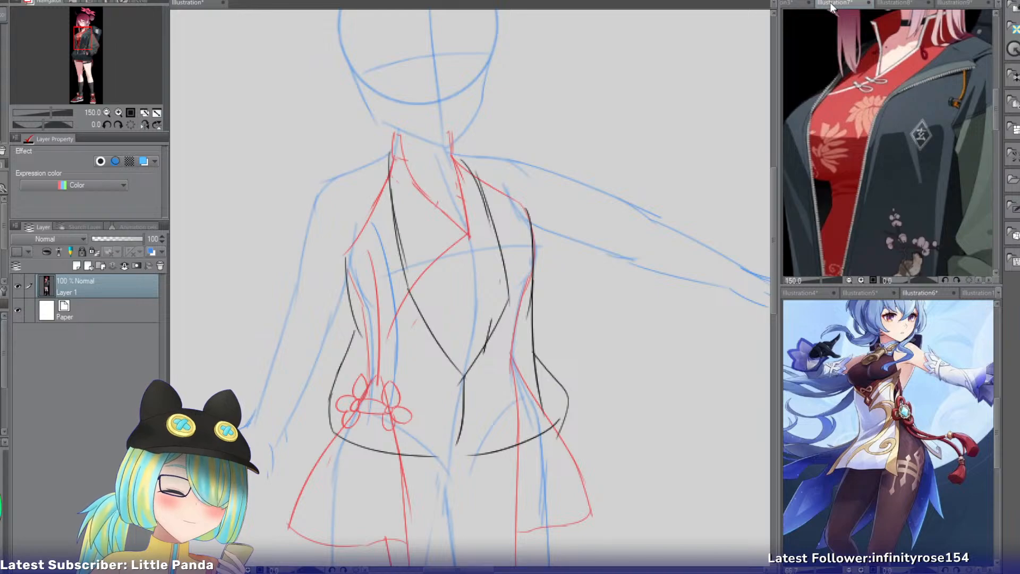
# Erase the jacket's V-shaped front closure, its center line and the middle part of the hem with a larger eraser.
pyautogui.click(468, 358)
pyautogui.press(']')
pyautogui.press(']')
pyautogui.press(']')
pyautogui.press(']')
pyautogui.press(']')
pyautogui.press(']')
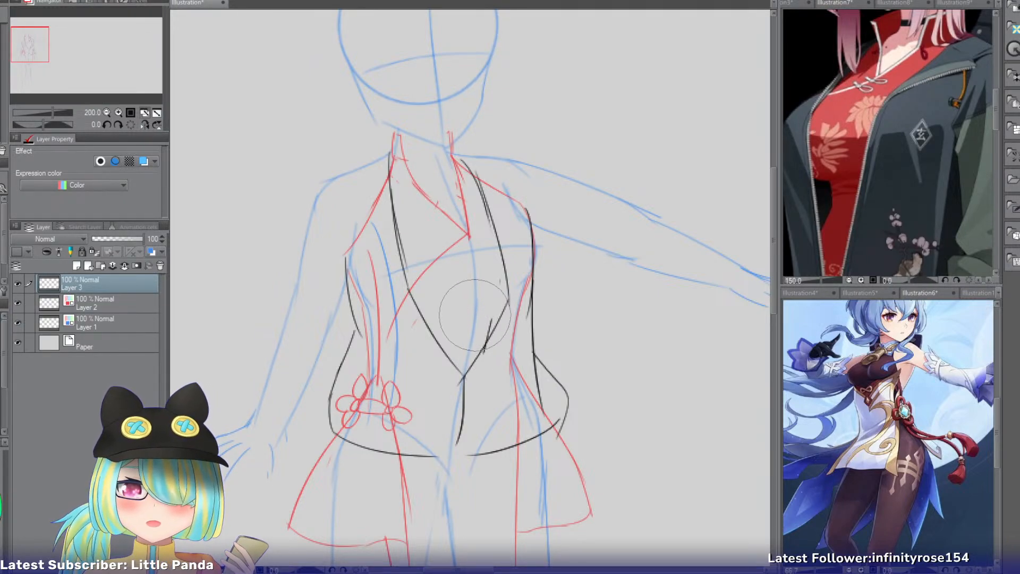
pyautogui.moveTo(447, 355); pyautogui.dragTo(462, 434)
pyautogui.moveTo(445, 330)
pyautogui.mouseDown()
pyautogui.moveTo(465, 449)
pyautogui.moveTo(479, 365)
pyautogui.moveTo(457, 281)
pyautogui.moveTo(473, 322)
pyautogui.mouseUp()
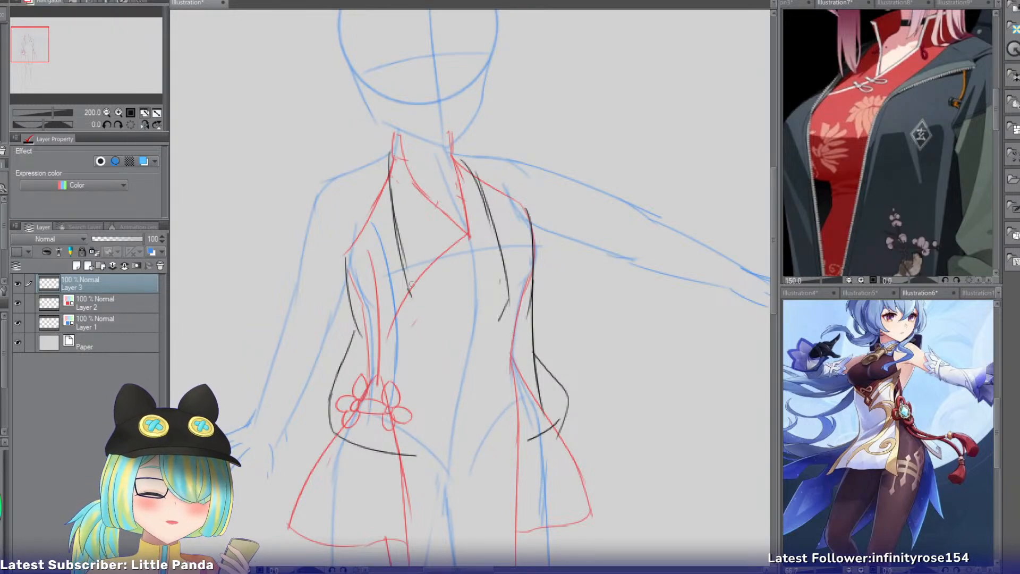
# Redraw the jacket's two front edges hanging open from the chest down to the hem ends.
pyautogui.moveTo(405, 263); pyautogui.dragTo(438, 397)
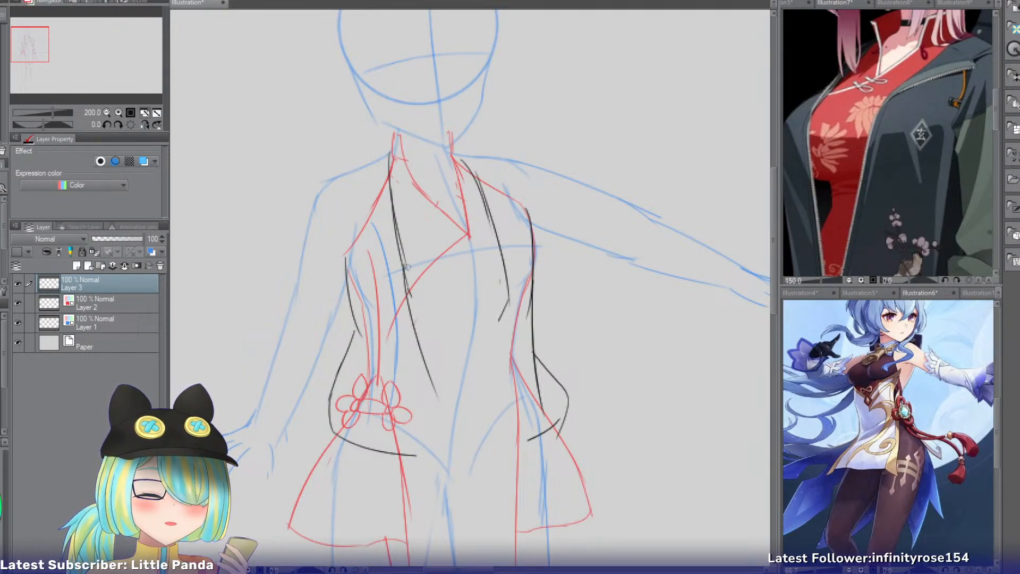
pyautogui.hotkey('ctrl', 'z')
pyautogui.moveTo(401, 250)
pyautogui.mouseDown()
pyautogui.moveTo(429, 425)
pyautogui.moveTo(423, 456)
pyautogui.mouseUp()
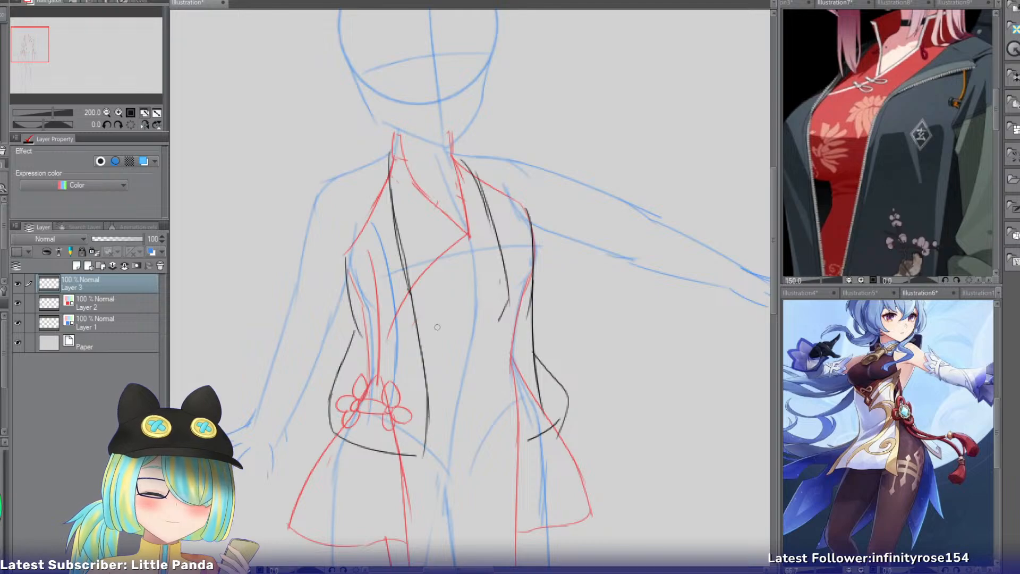
pyautogui.moveTo(500, 265); pyautogui.dragTo(505, 321)
pyautogui.hotkey('ctrl', 'z')
pyautogui.moveTo(510, 283); pyautogui.dragTo(528, 440)
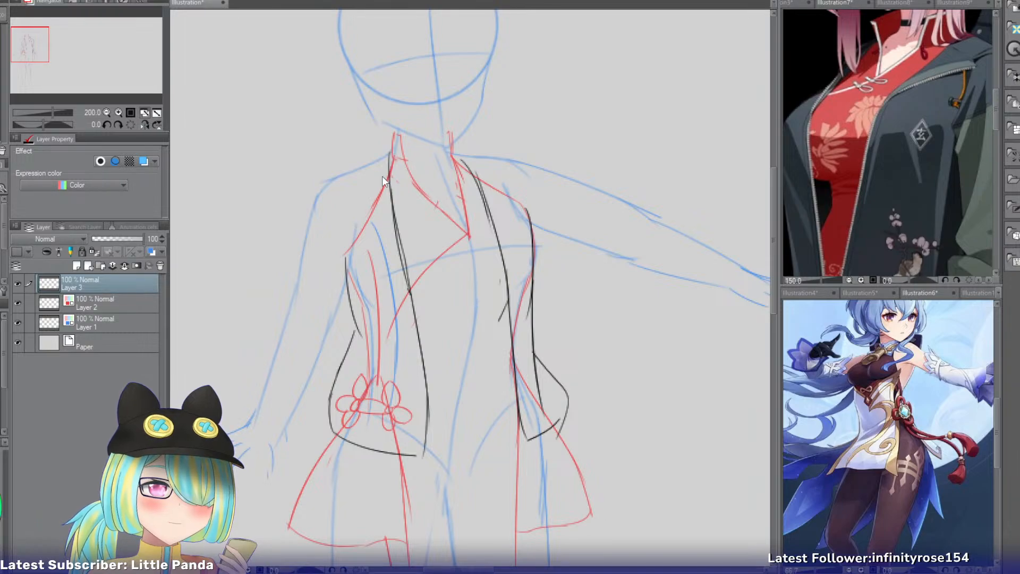
# Sketch the jacket's shoulder line and pointed lapel on the lowered-arm side, ending at the front edge.
pyautogui.moveTo(392, 148)
pyautogui.mouseDown()
pyautogui.moveTo(350, 170)
pyautogui.moveTo(400, 211)
pyautogui.moveTo(365, 287)
pyautogui.mouseUp()
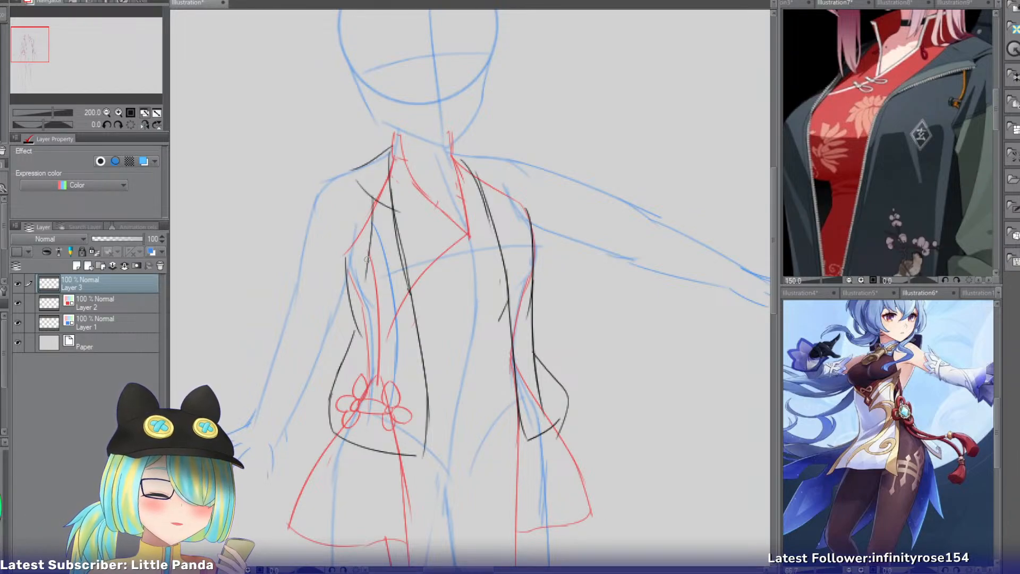
pyautogui.hotkey('ctrl', 'z')
pyautogui.moveTo(372, 195); pyautogui.dragTo(355, 228)
pyautogui.moveTo(354, 229)
pyautogui.mouseDown()
pyautogui.moveTo(412, 320)
pyautogui.moveTo(418, 305)
pyautogui.mouseUp()
pyautogui.hotkey('ctrl', 'z')
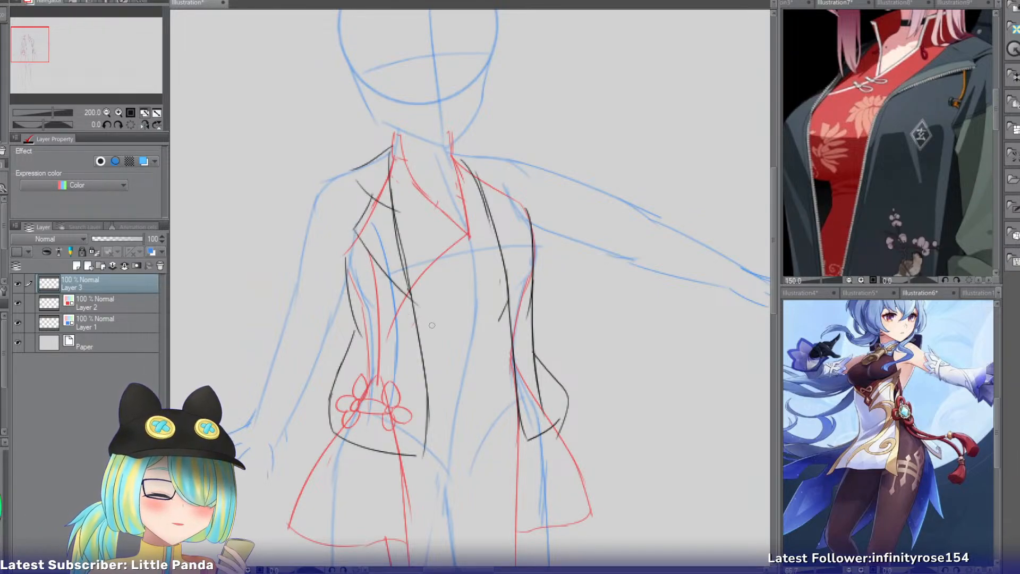
# Sketch the matching shoulder line and lapel on the outstretched-arm side.
pyautogui.moveTo(456, 149)
pyautogui.mouseDown()
pyautogui.moveTo(493, 161)
pyautogui.moveTo(490, 202)
pyautogui.moveTo(514, 234)
pyautogui.mouseUp()
pyautogui.hotkey('ctrl', 'z')
pyautogui.moveTo(493, 177)
pyautogui.mouseDown()
pyautogui.moveTo(521, 218)
pyautogui.moveTo(525, 207)
pyautogui.moveTo(520, 285)
pyautogui.mouseUp()
pyautogui.hotkey('ctrl', 'z')
# Sketch the jacket's rounded shoulder over the lowered arm, reworking the curve into the upper sleeve.
pyautogui.hotkey('ctrl', 'z')
pyautogui.moveTo(524, 210)
pyautogui.mouseDown()
pyautogui.moveTo(532, 254)
pyautogui.moveTo(509, 292)
pyautogui.mouseUp()
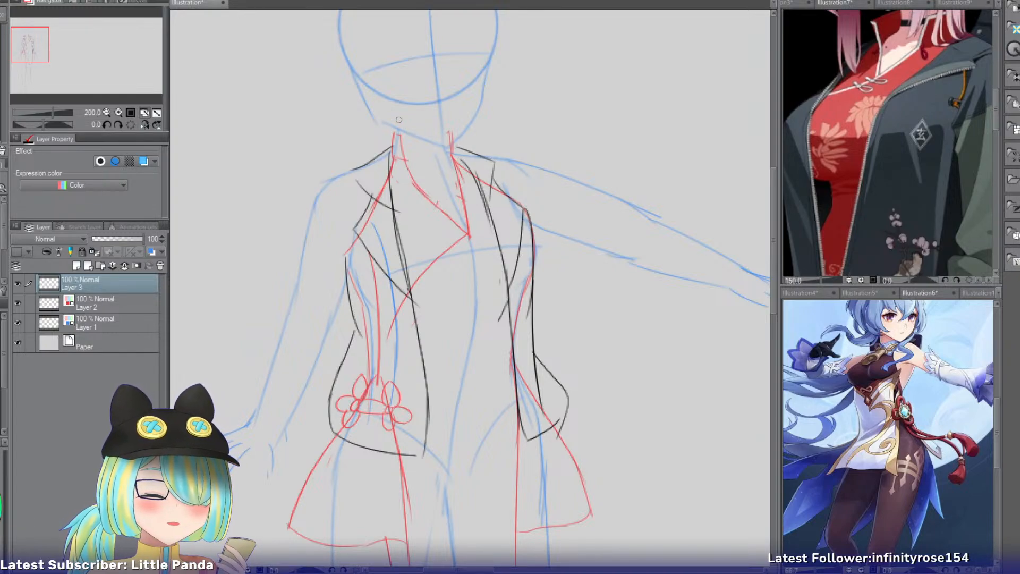
pyautogui.hotkey('ctrl', 'z')
pyautogui.moveTo(360, 166); pyautogui.dragTo(314, 202)
pyautogui.hotkey('ctrl', 'z')
pyautogui.moveTo(312, 201); pyautogui.dragTo(293, 276)
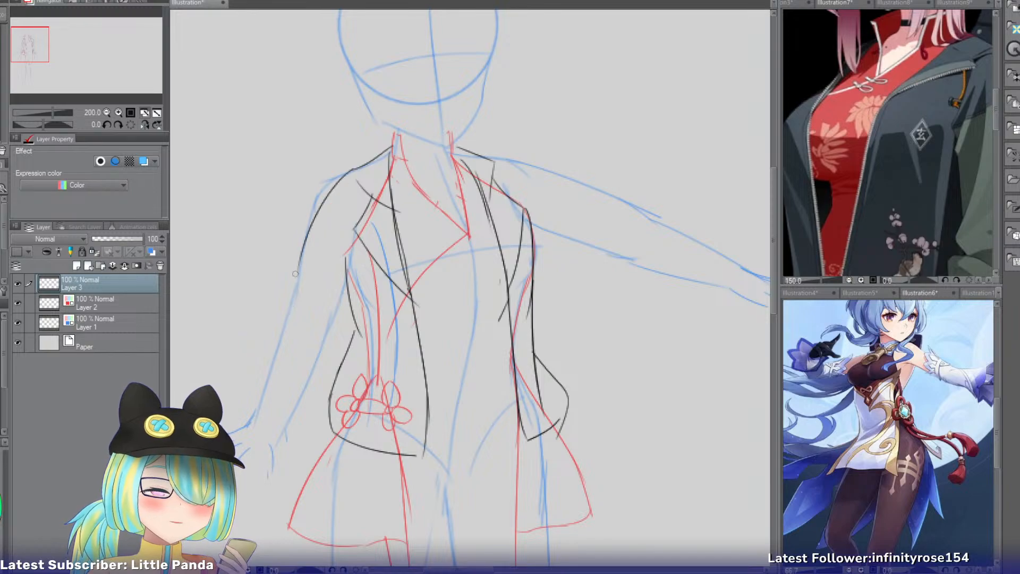
pyautogui.hotkey('ctrl', 'z')
pyautogui.hotkey('ctrl', 'z')
pyautogui.moveTo(355, 167); pyautogui.dragTo(294, 267)
pyautogui.hotkey('ctrl', 'z')
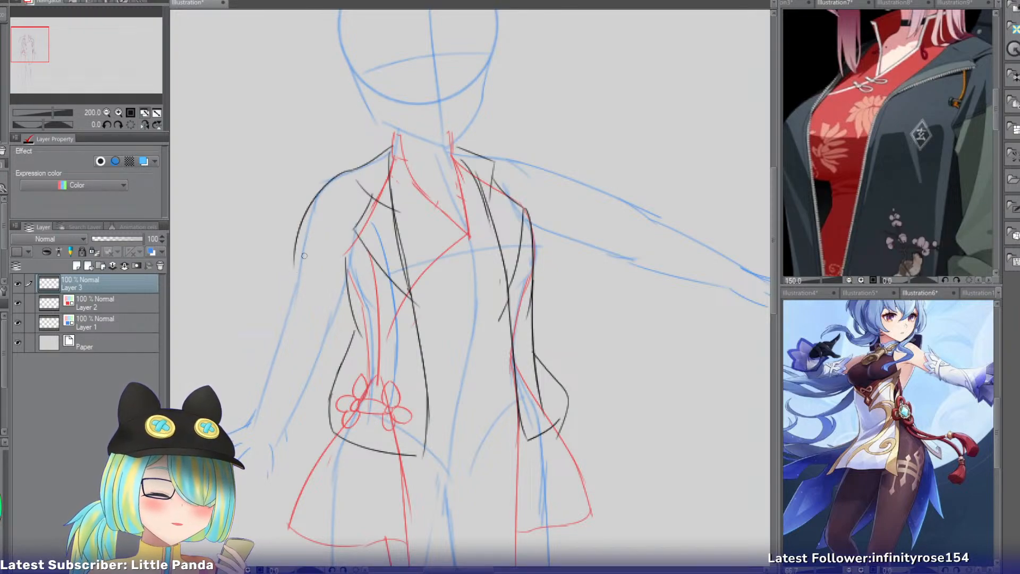
pyautogui.hotkey('ctrl', 'z')
pyautogui.moveTo(344, 172)
pyautogui.mouseDown()
pyautogui.moveTo(299, 230)
pyautogui.moveTo(292, 264)
pyautogui.mouseUp()
# Sketch the outer and inner edges of the loose sleeve down the lowered arm to the wrist.
pyautogui.hotkey('ctrl', 'z')
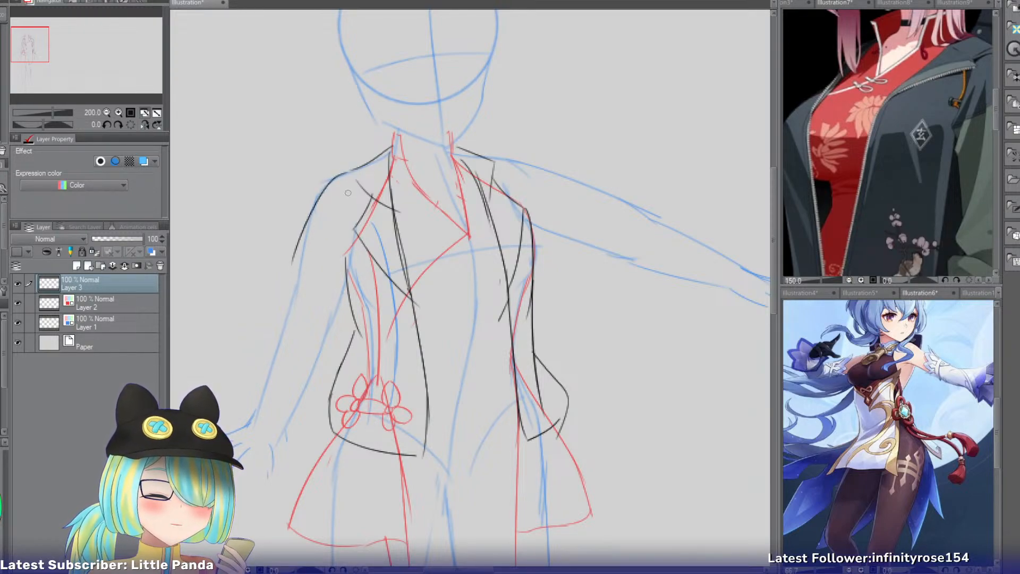
pyautogui.moveTo(316, 203); pyautogui.dragTo(281, 366)
pyautogui.hotkey('ctrl', 'z')
pyautogui.hotkey('ctrl', 'z')
pyautogui.moveTo(309, 224); pyautogui.dragTo(250, 397)
pyautogui.moveTo(349, 293); pyautogui.dragTo(295, 431)
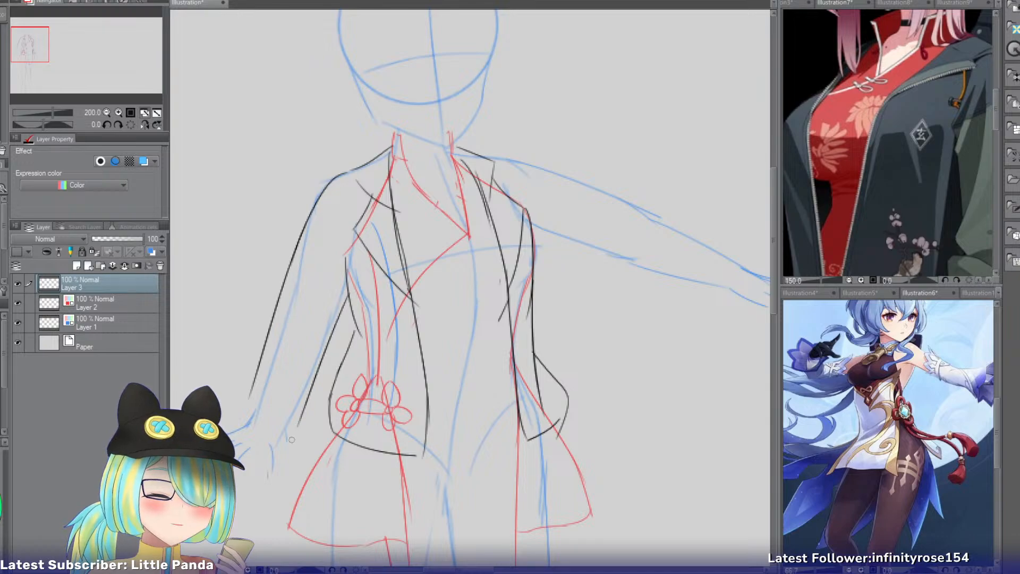
pyautogui.hotkey('ctrl', 'z')
pyautogui.moveTo(350, 304); pyautogui.dragTo(297, 424)
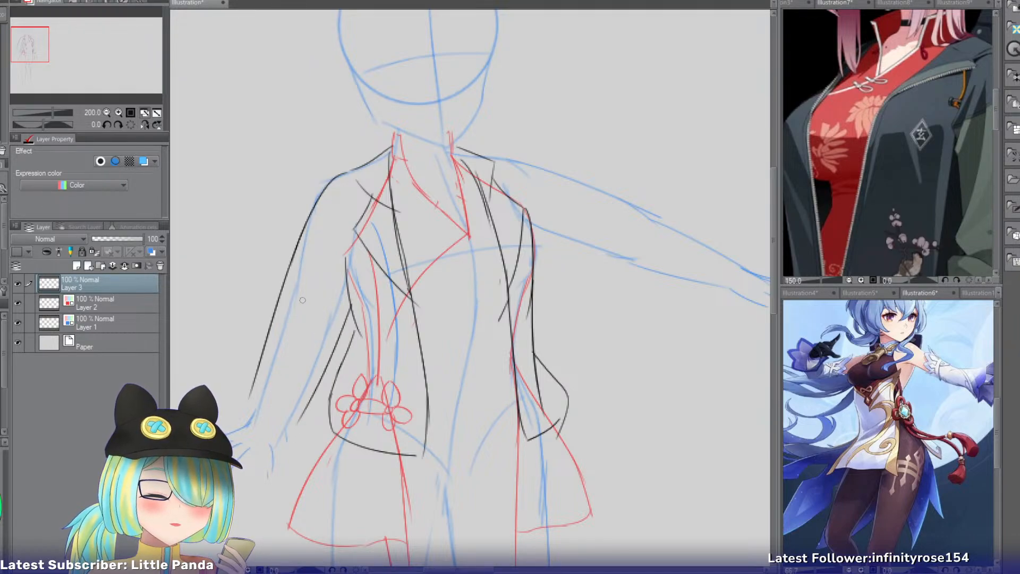
# Redraw the lowered arm's sleeve edges, bringing the outer edge closer to the forearm.
pyautogui.hotkey('ctrl', 'z')
pyautogui.moveTo(305, 230); pyautogui.dragTo(263, 378)
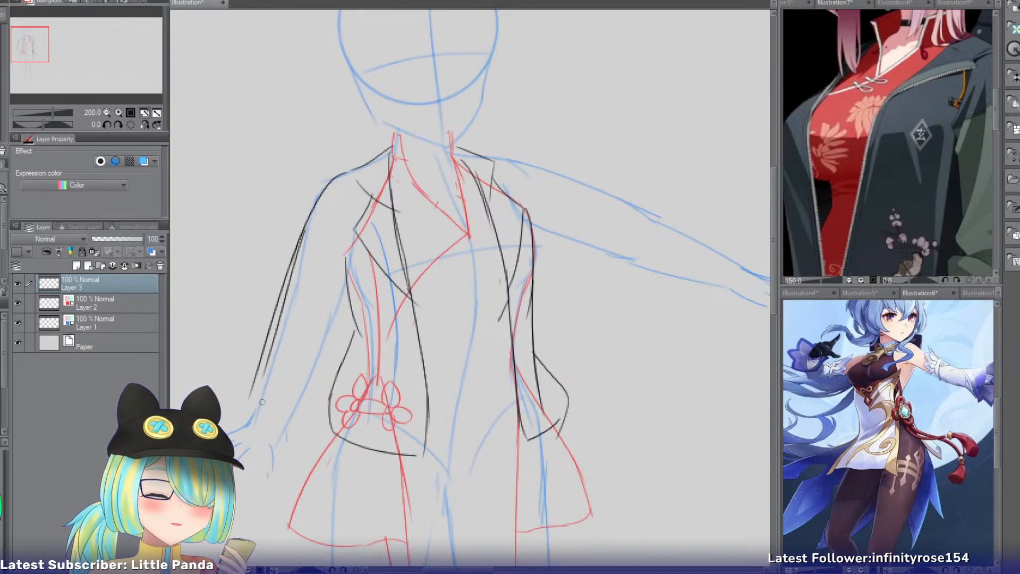
pyautogui.hotkey('ctrl', 'z')
pyautogui.moveTo(309, 229); pyautogui.dragTo(253, 391)
pyautogui.moveTo(349, 299); pyautogui.dragTo(295, 418)
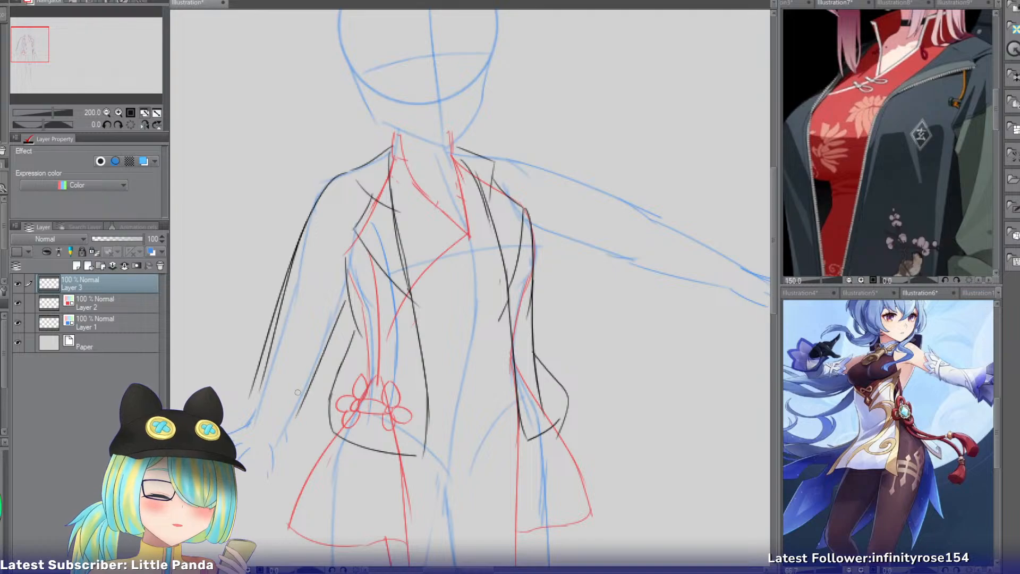
pyautogui.hotkey('ctrl', 'z')
pyautogui.moveTo(354, 294); pyautogui.dragTo(291, 421)
# Close the lowered sleeve with a curved cuff line and erase the surplus outer sleeve line.
pyautogui.moveTo(258, 391); pyautogui.dragTo(287, 416)
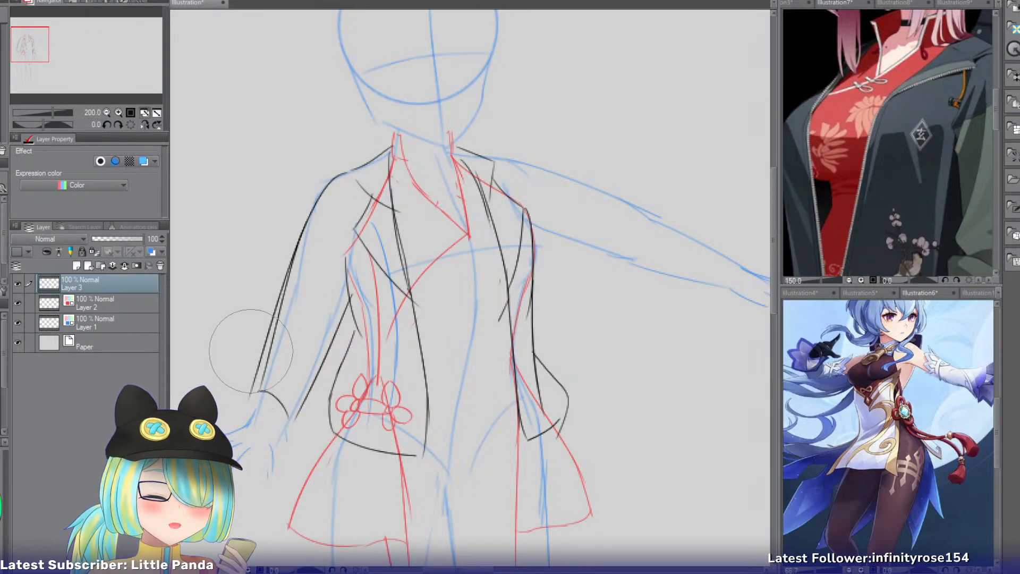
pyautogui.moveTo(280, 282)
pyautogui.mouseDown()
pyautogui.moveTo(259, 361)
pyautogui.moveTo(264, 327)
pyautogui.moveTo(265, 343)
pyautogui.mouseUp()
pyautogui.moveTo(244, 402); pyautogui.dragTo(259, 350)
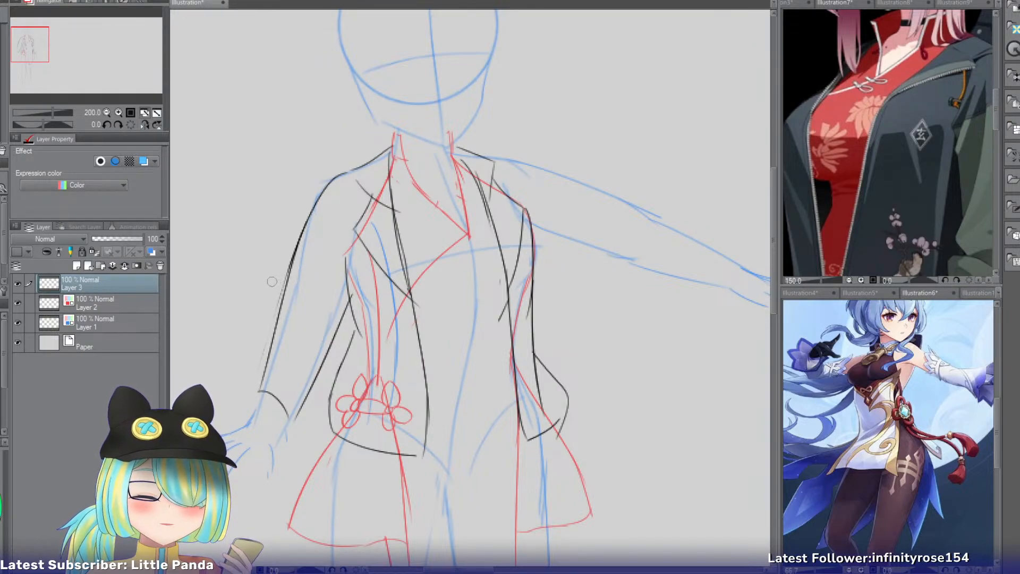
# Flip the canvas view and sketch the sleeve's upper and lower edges along the outstretched upper arm.
pyautogui.click(145, 124)
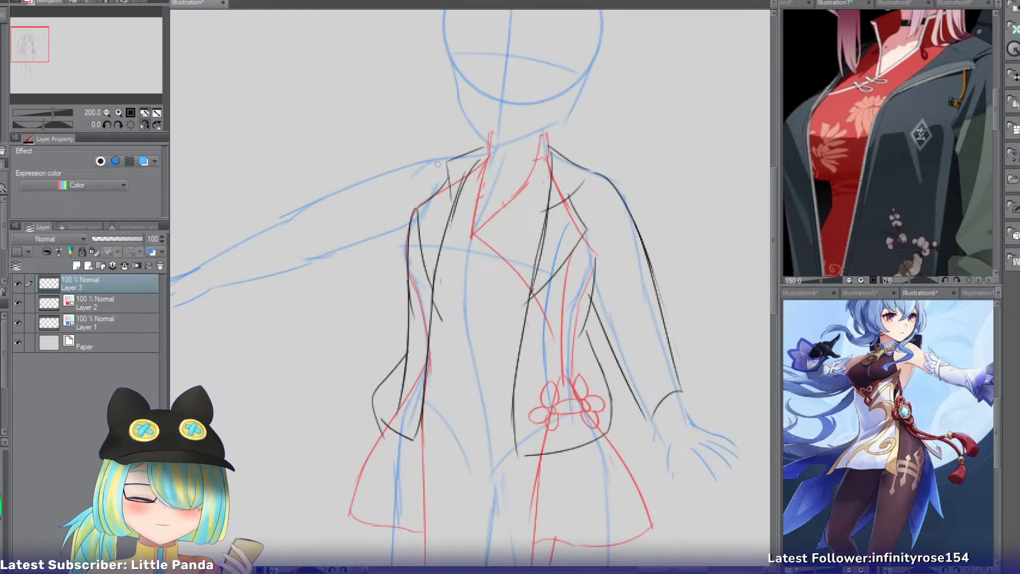
pyautogui.moveTo(453, 156); pyautogui.dragTo(297, 201)
pyautogui.moveTo(408, 225); pyautogui.dragTo(292, 265)
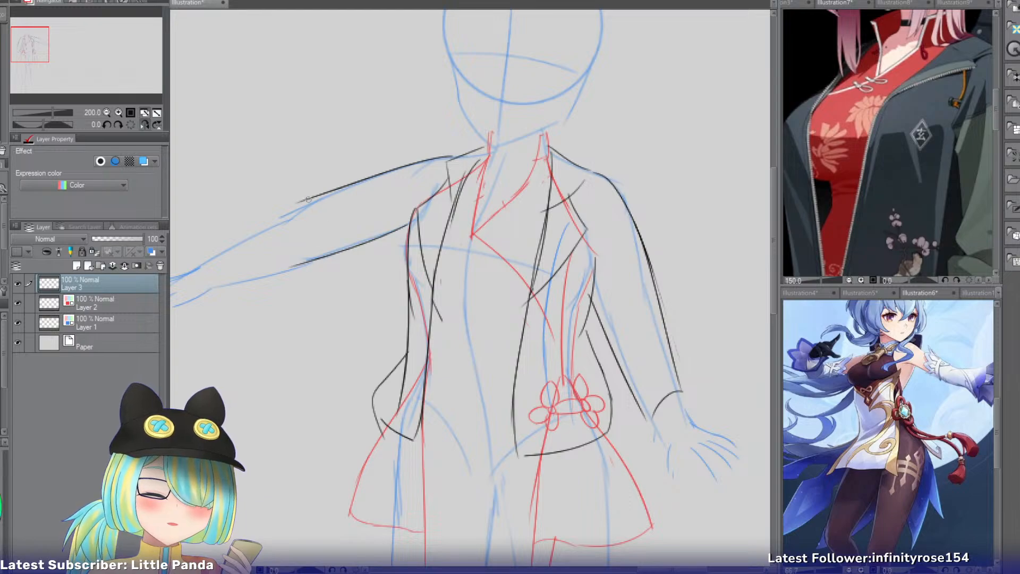
# Extend the outstretched sleeve's edges along the forearm, close them with a cuff line, and flip the view back.
pyautogui.moveTo(311, 197); pyautogui.dragTo(189, 262)
pyautogui.hotkey('ctrl', 'z')
pyautogui.moveTo(329, 194); pyautogui.dragTo(208, 251)
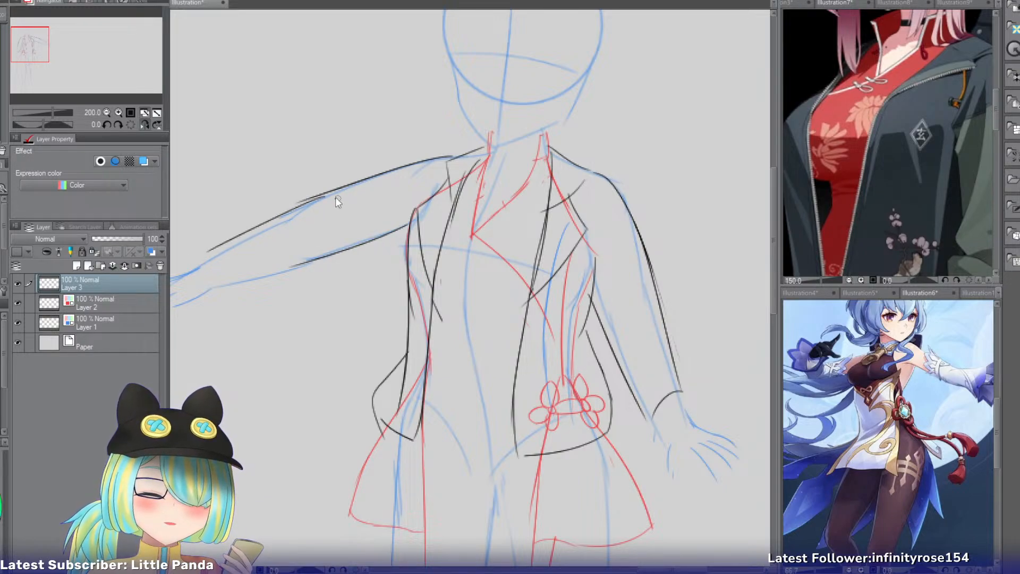
pyautogui.hotkey('ctrl', 'z')
pyautogui.moveTo(339, 194); pyautogui.dragTo(214, 248)
pyautogui.moveTo(340, 251); pyautogui.dragTo(226, 293)
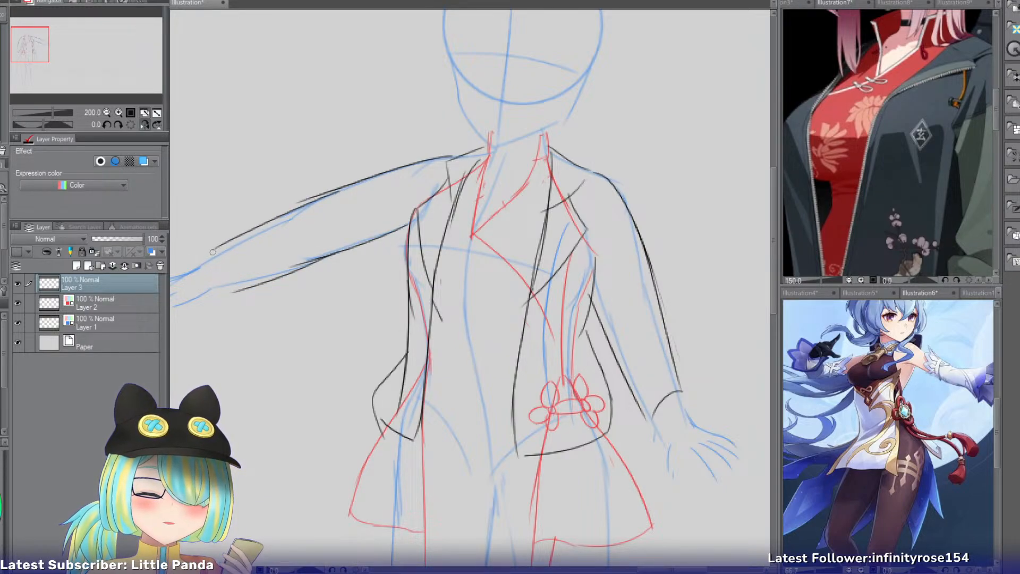
pyautogui.moveTo(214, 248); pyautogui.dragTo(237, 295)
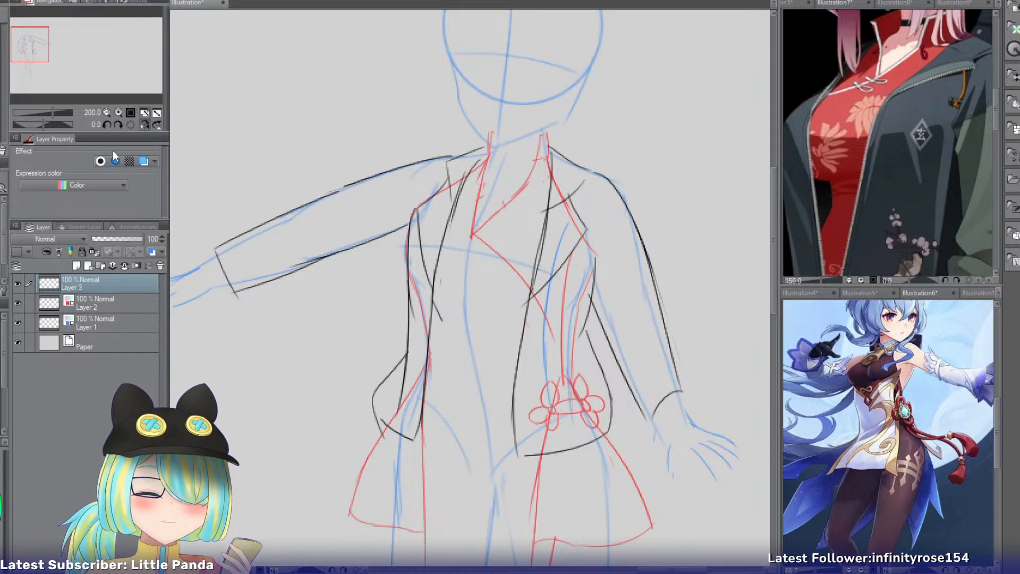
pyautogui.click(143, 125)
pyautogui.click(100, 295)
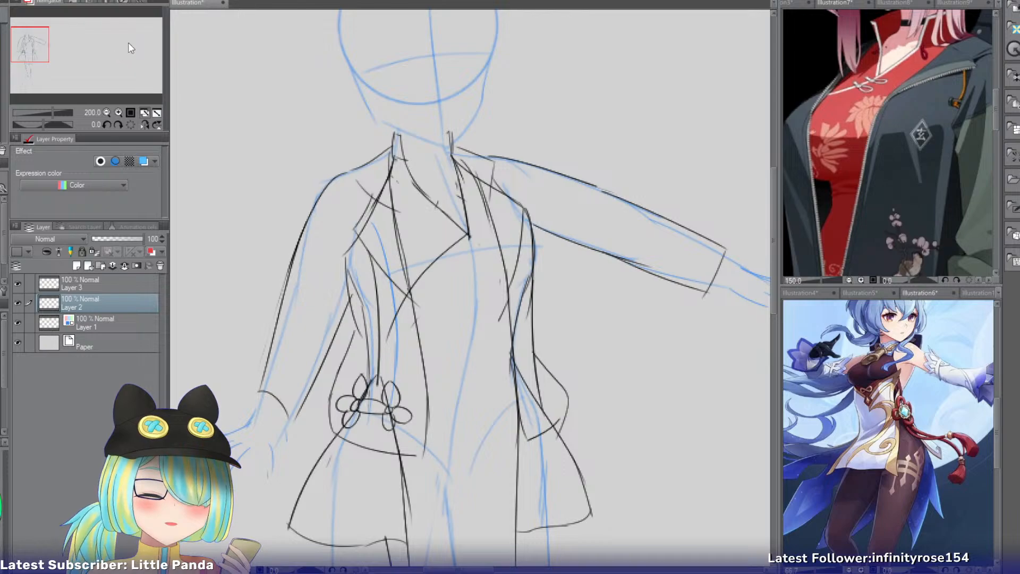
pyautogui.hotkey('ctrl', 'b')
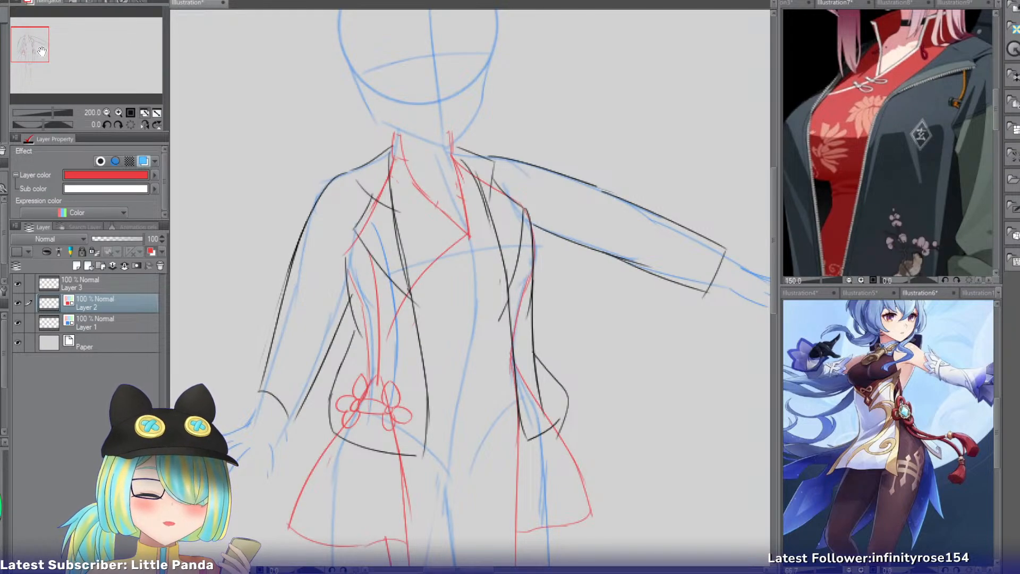
pyautogui.moveTo(43, 49)
pyautogui.mouseDown()
pyautogui.moveTo(46, 76)
pyautogui.moveTo(46, 52)
pyautogui.moveTo(27, 52)
pyautogui.mouseUp()
pyautogui.click(118, 113)
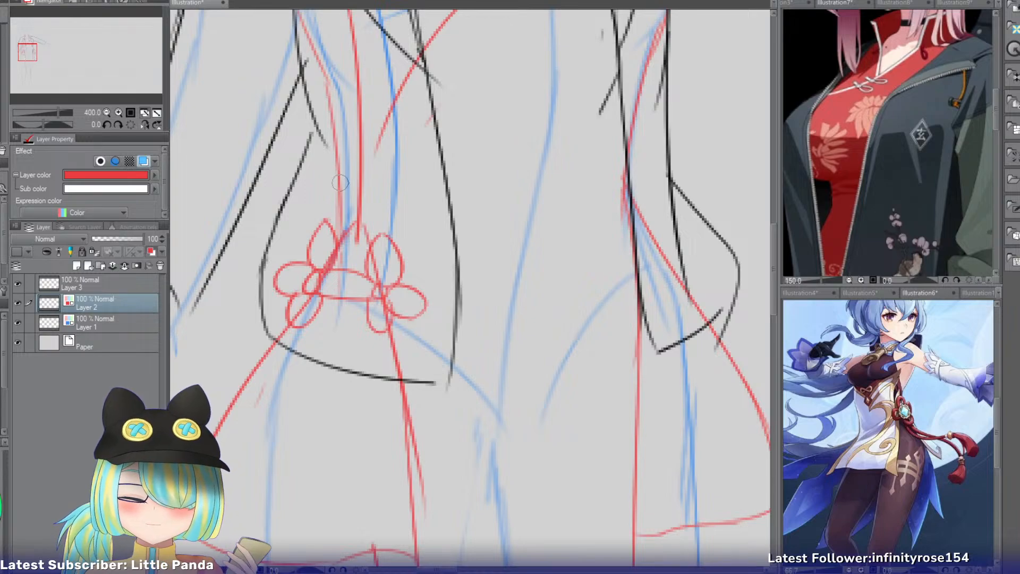
pyautogui.moveTo(325, 137)
pyautogui.mouseDown()
pyautogui.moveTo(311, 159)
pyautogui.moveTo(298, 314)
pyautogui.mouseUp()
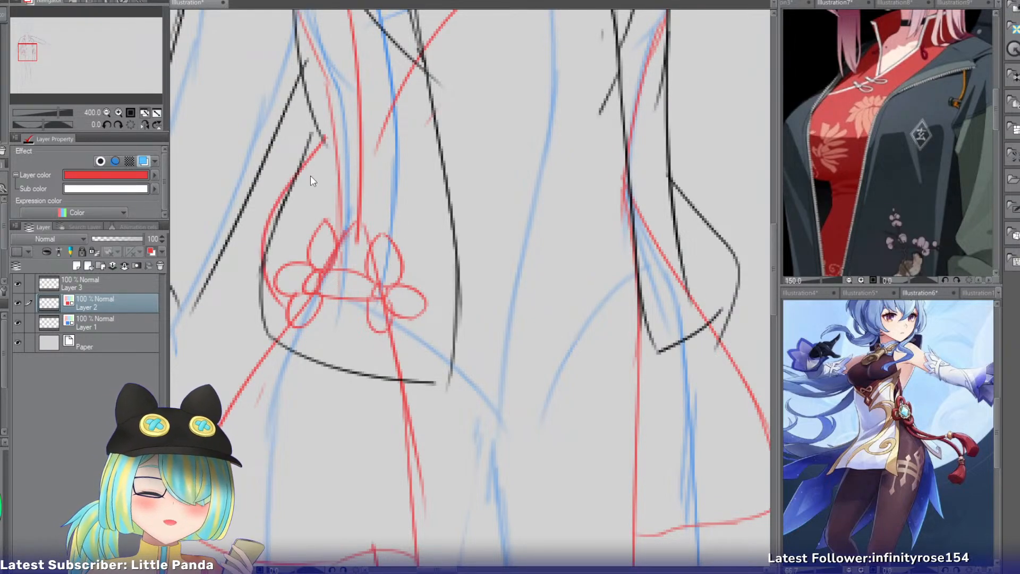
pyautogui.hotkey('ctrl', 'z')
# On Layer 3, redraw the jacket's lowered-arm hip curve with a wider outward bulge and erase the old inner line.
pyautogui.click(126, 281)
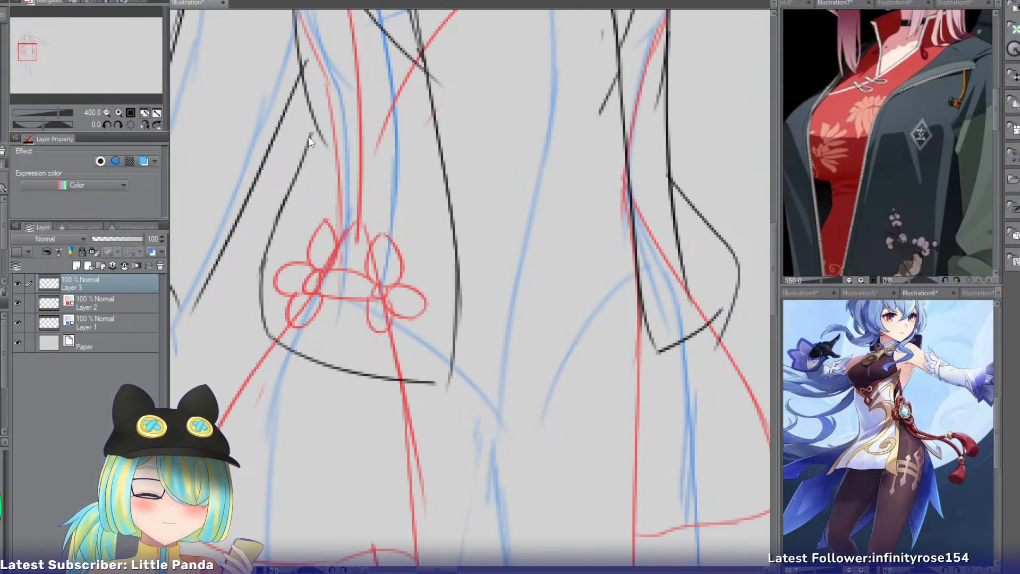
pyautogui.moveTo(310, 133)
pyautogui.mouseDown()
pyautogui.moveTo(246, 279)
pyautogui.moveTo(281, 344)
pyautogui.mouseUp()
pyautogui.press('e')
pyautogui.moveTo(288, 183); pyautogui.dragTo(264, 298)
pyautogui.moveTo(312, 158)
pyautogui.mouseDown()
pyautogui.moveTo(285, 225)
pyautogui.moveTo(310, 150)
pyautogui.mouseUp()
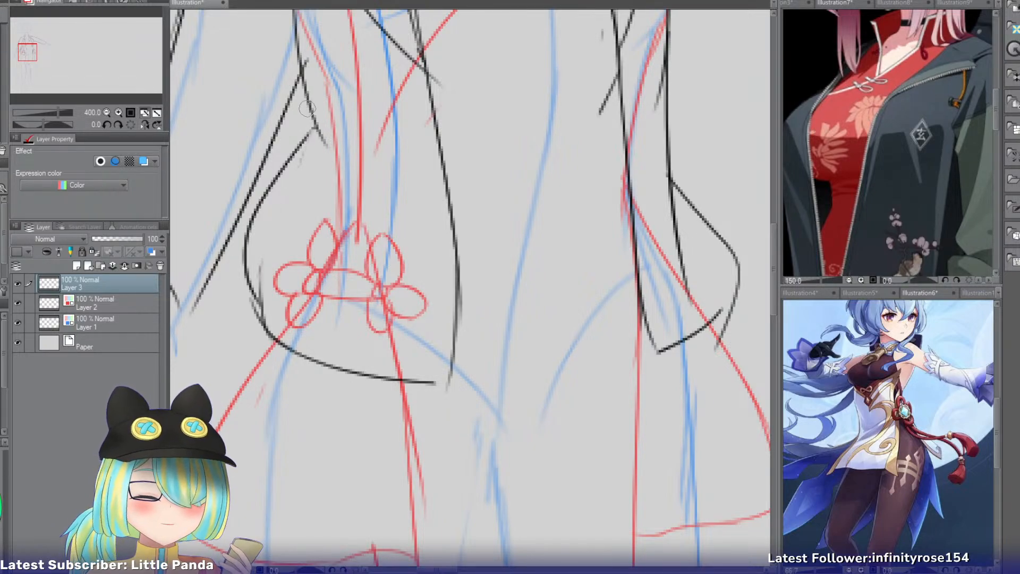
# Redraw the jacket's lowered-arm hip curve on Layer 3 closer to the body and erase the old outer line.
pyautogui.press('p')
pyautogui.moveTo(308, 106); pyautogui.dragTo(271, 208)
pyautogui.hotkey('ctrl', 'z')
pyautogui.moveTo(311, 110); pyautogui.dragTo(253, 281)
pyautogui.hotkey('ctrl', 'z')
pyautogui.hotkey('ctrl', 'z')
pyautogui.moveTo(314, 127); pyautogui.dragTo(296, 162)
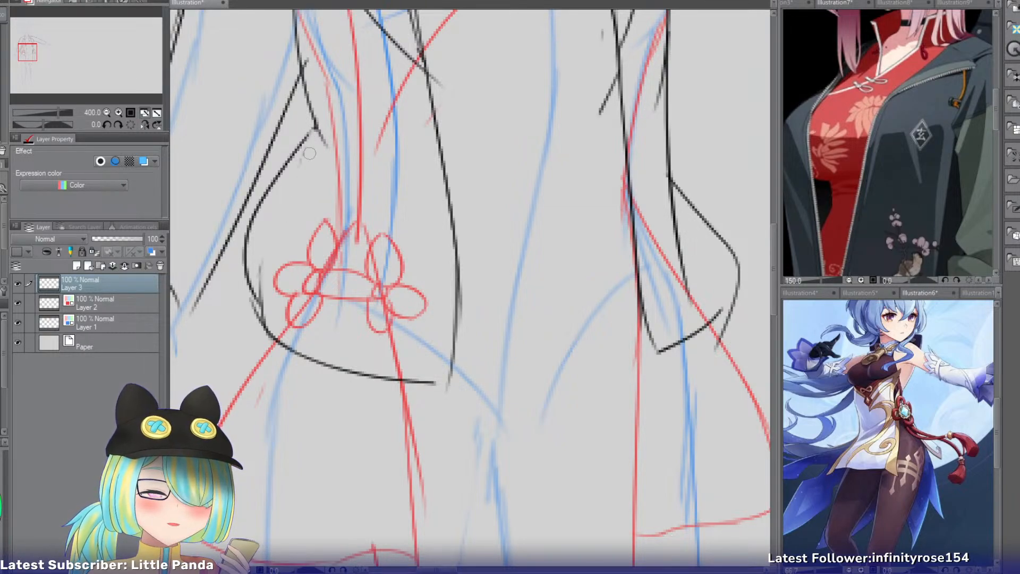
pyautogui.hotkey('ctrl', 'z')
pyautogui.moveTo(314, 127)
pyautogui.mouseDown()
pyautogui.moveTo(266, 244)
pyautogui.moveTo(305, 158)
pyautogui.moveTo(262, 300)
pyautogui.mouseUp()
pyautogui.moveTo(300, 179); pyautogui.dragTo(261, 275)
pyautogui.press('e')
pyautogui.moveTo(257, 311); pyautogui.dragTo(270, 340)
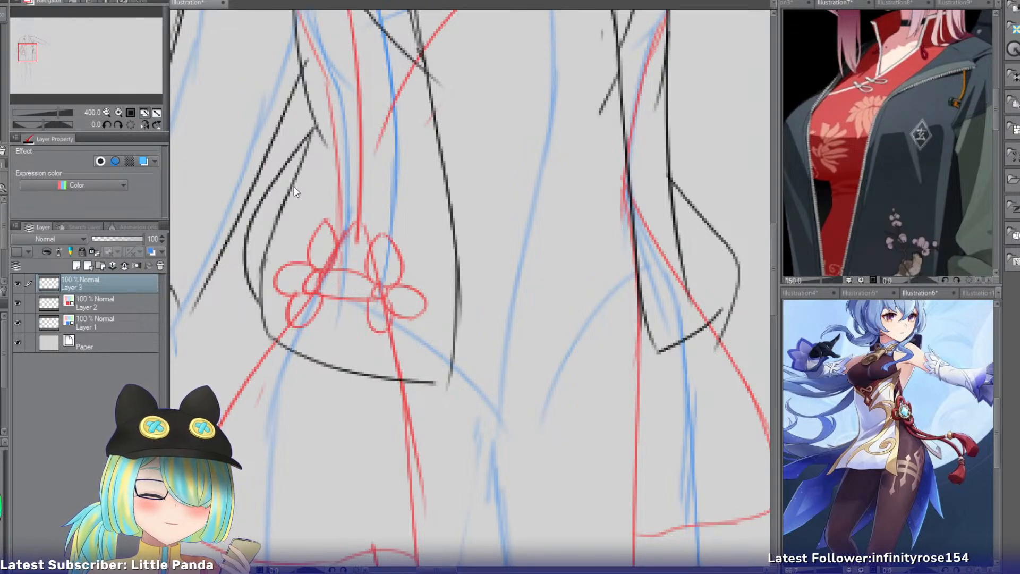
pyautogui.moveTo(266, 186); pyautogui.dragTo(246, 255)
# Rework the top of the jacket's hip curve so it starts farther in at the waist, and erase the doubled line.
pyautogui.press('p')
pyautogui.moveTo(309, 153); pyautogui.dragTo(259, 254)
pyautogui.hotkey('ctrl', 'z')
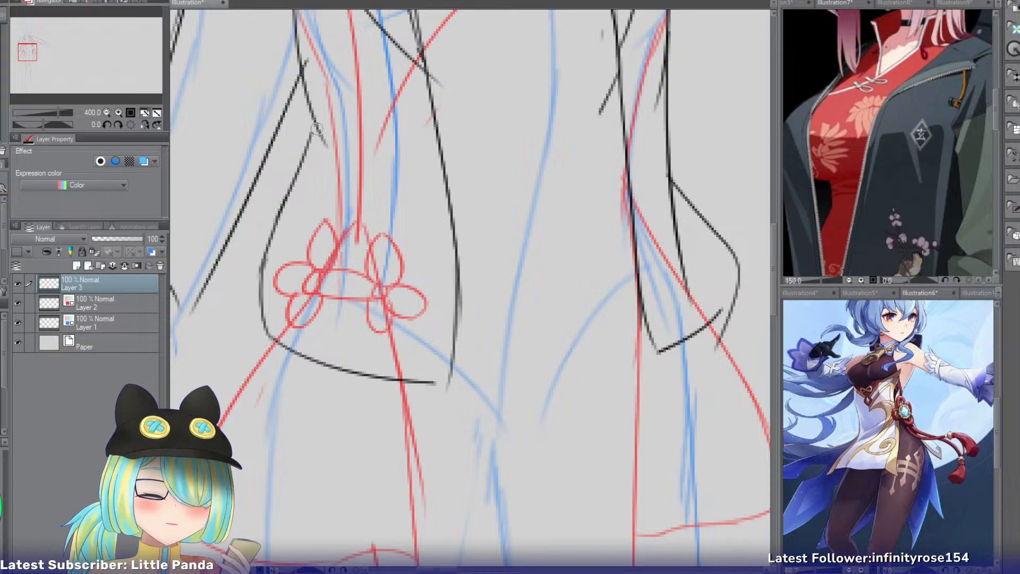
pyautogui.moveTo(321, 134); pyautogui.dragTo(263, 298)
pyautogui.hotkey('ctrl', 'z')
pyautogui.press('e')
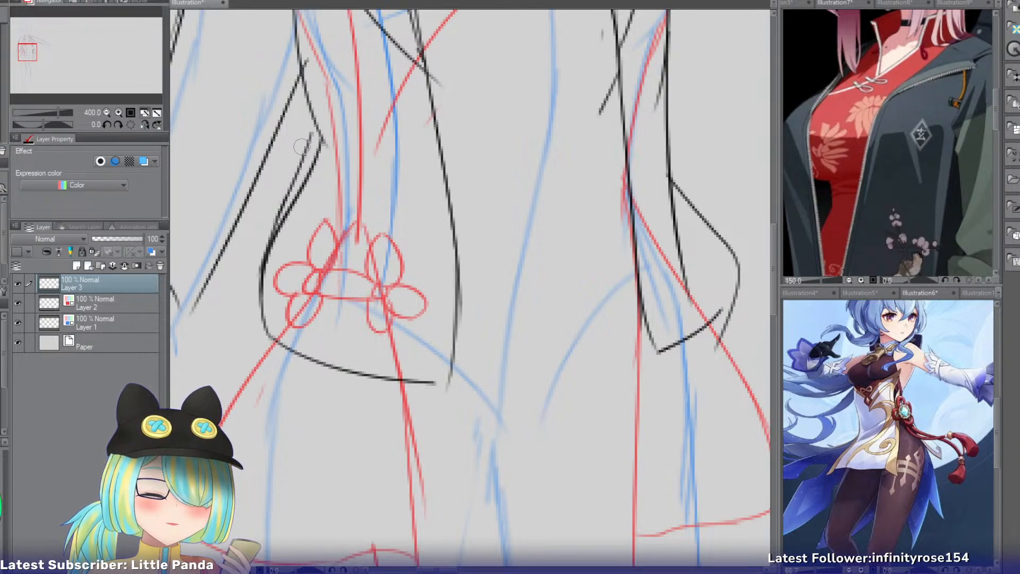
pyautogui.moveTo(302, 146); pyautogui.dragTo(273, 218)
pyautogui.moveTo(294, 170); pyautogui.dragTo(255, 255)
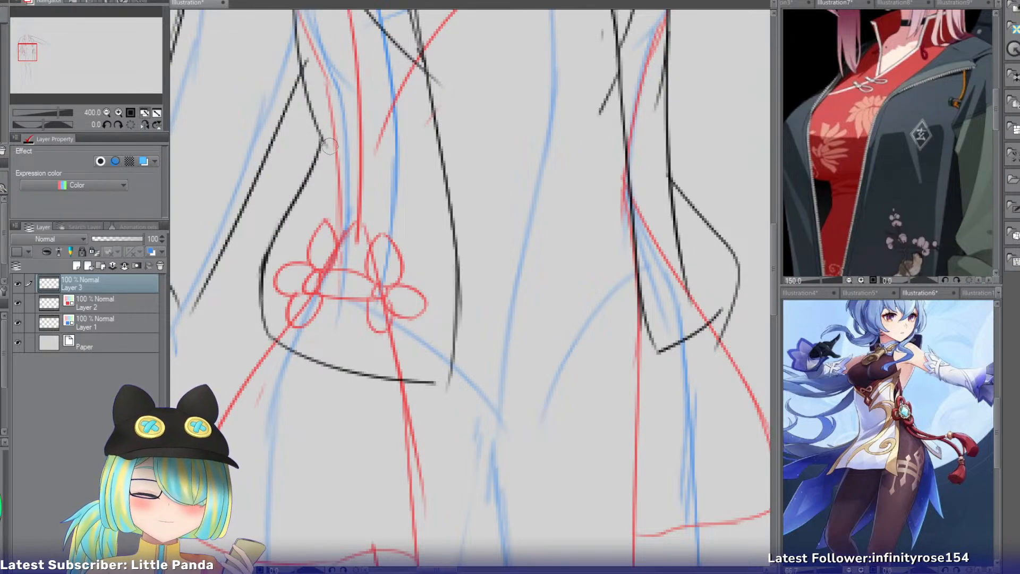
pyautogui.press('p')
pyautogui.moveTo(329, 105); pyautogui.dragTo(305, 182)
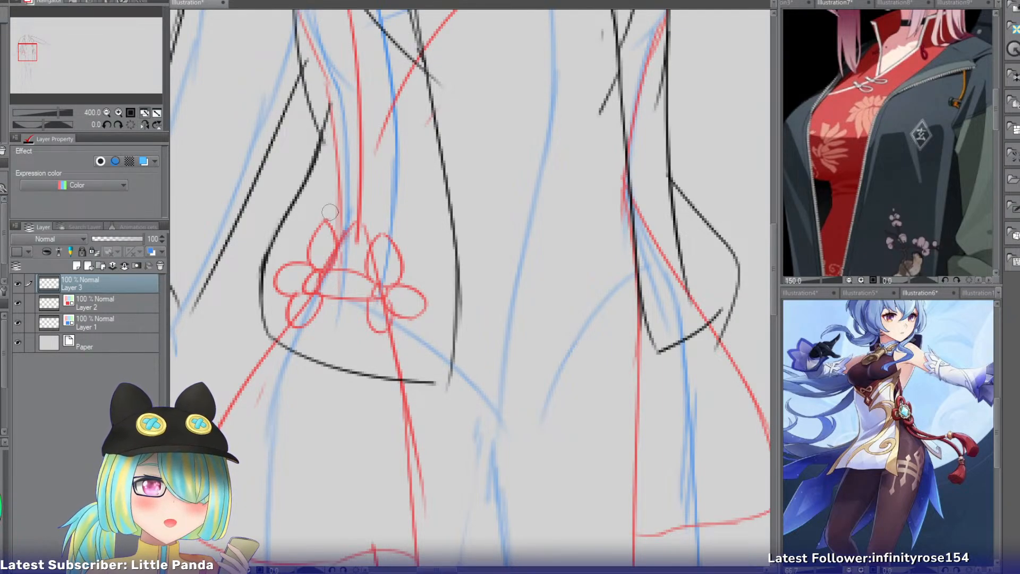
# Look over the jacket sketch and compare it with the reference illustrations of coats and cheongsam outfits, including Illustration3, Illustration8 and Illustration2.
pyautogui.moveTo(29, 53); pyautogui.dragTo(29, 51)
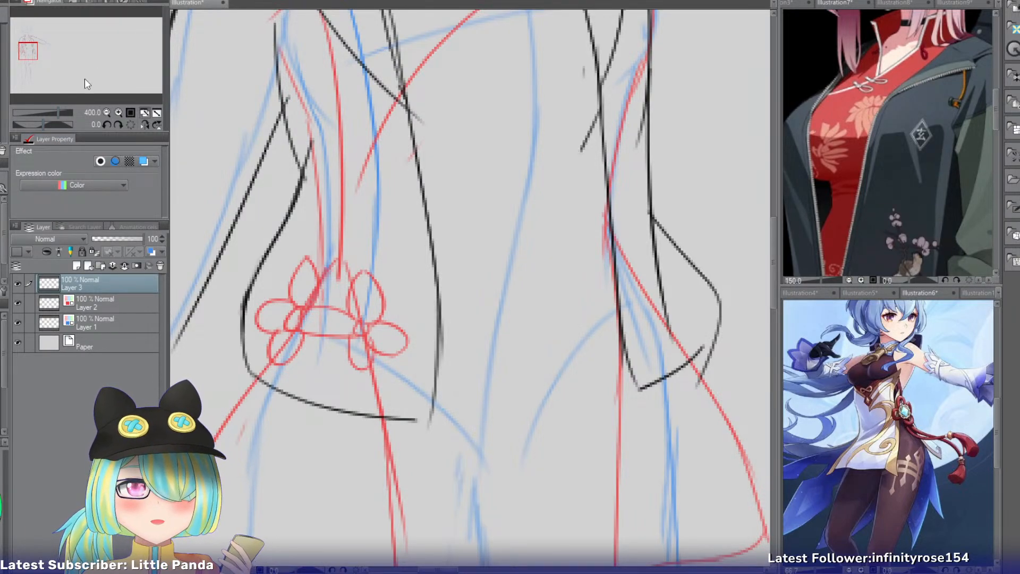
pyautogui.moveTo(32, 58); pyautogui.dragTo(33, 53)
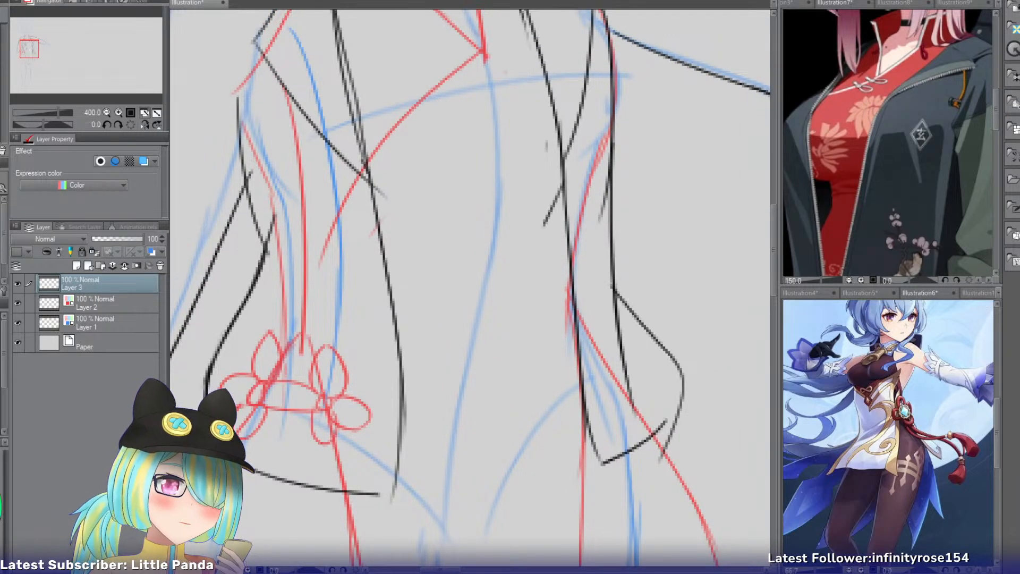
pyautogui.click(797, 3)
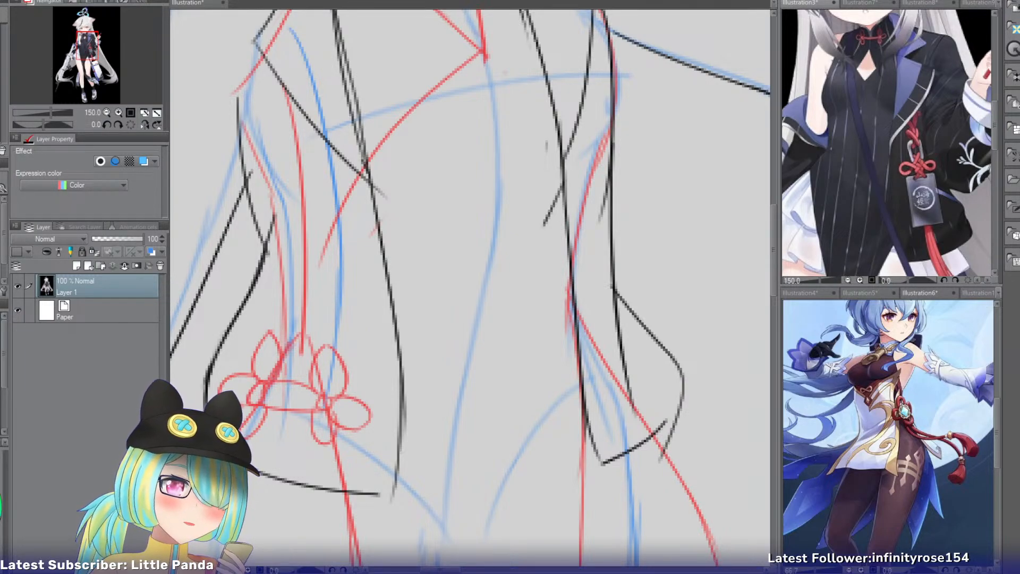
pyautogui.click(184, 2)
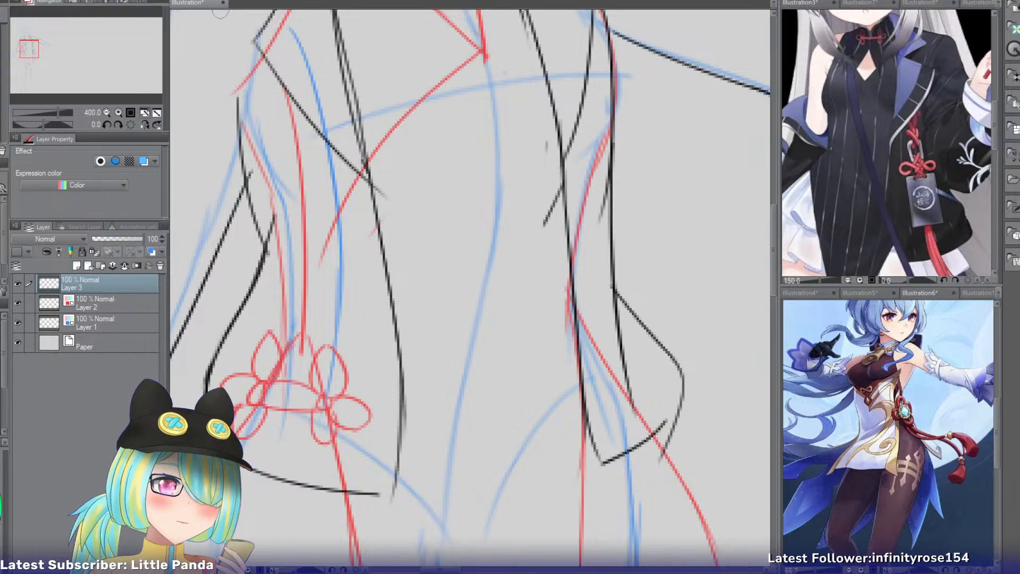
pyautogui.click(921, 3)
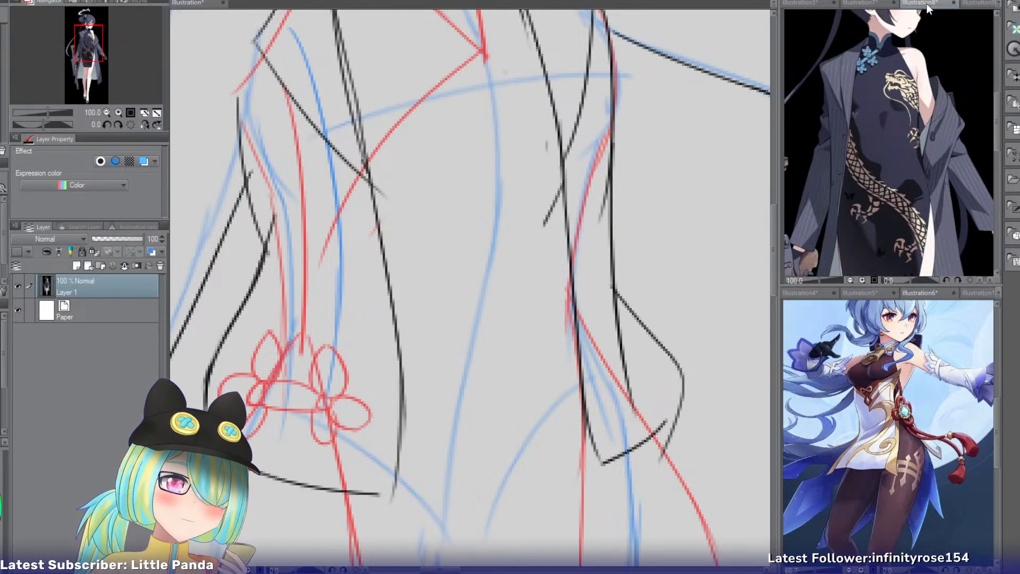
pyautogui.click(198, 2)
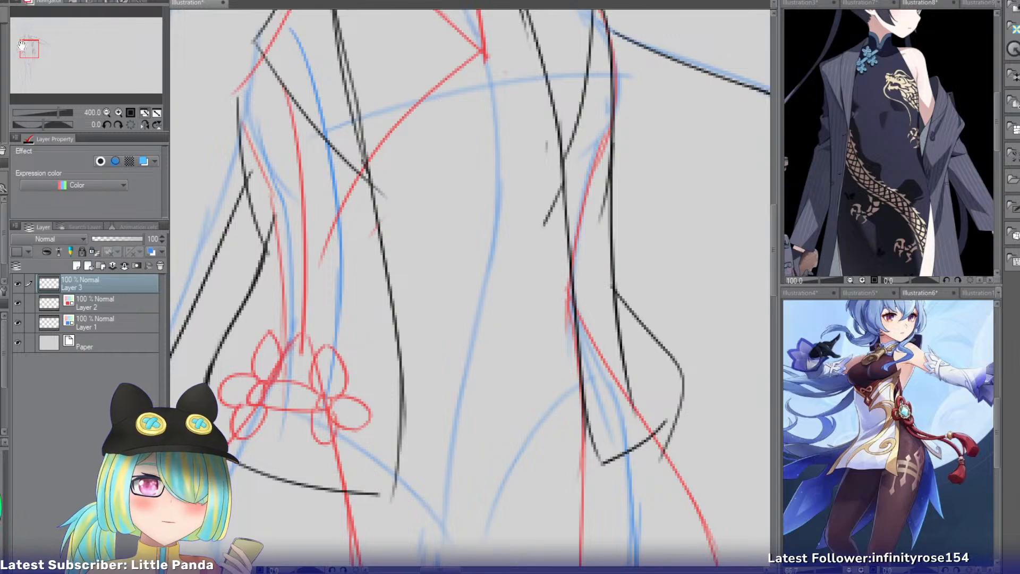
pyautogui.click(982, 3)
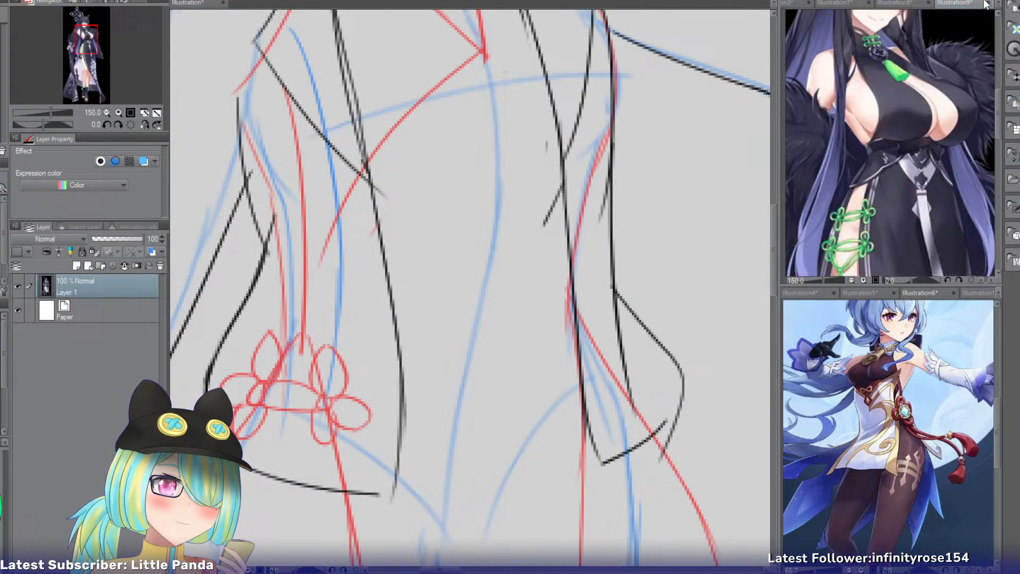
pyautogui.click(832, 2)
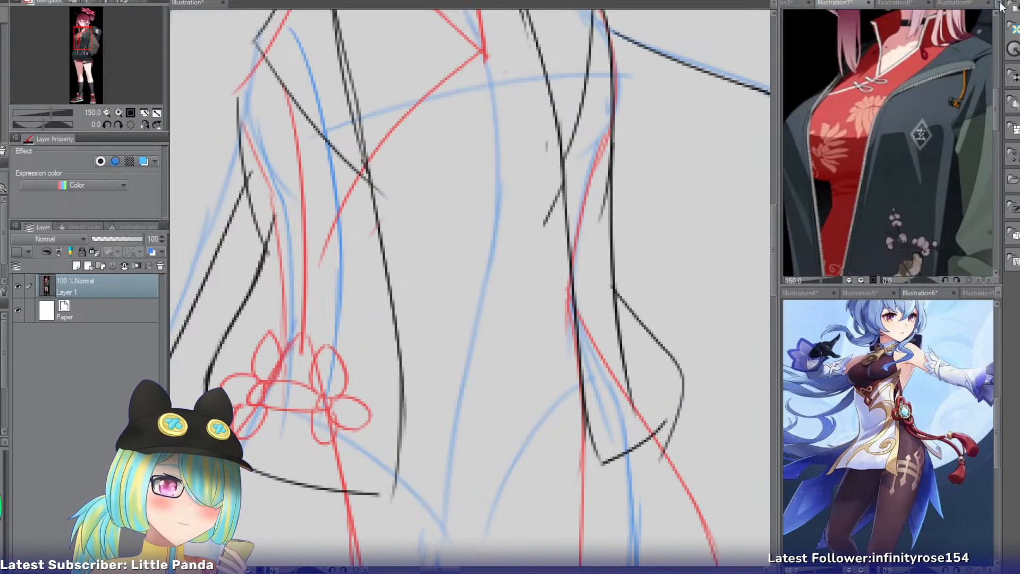
pyautogui.click(999, 3)
pyautogui.click(983, 19)
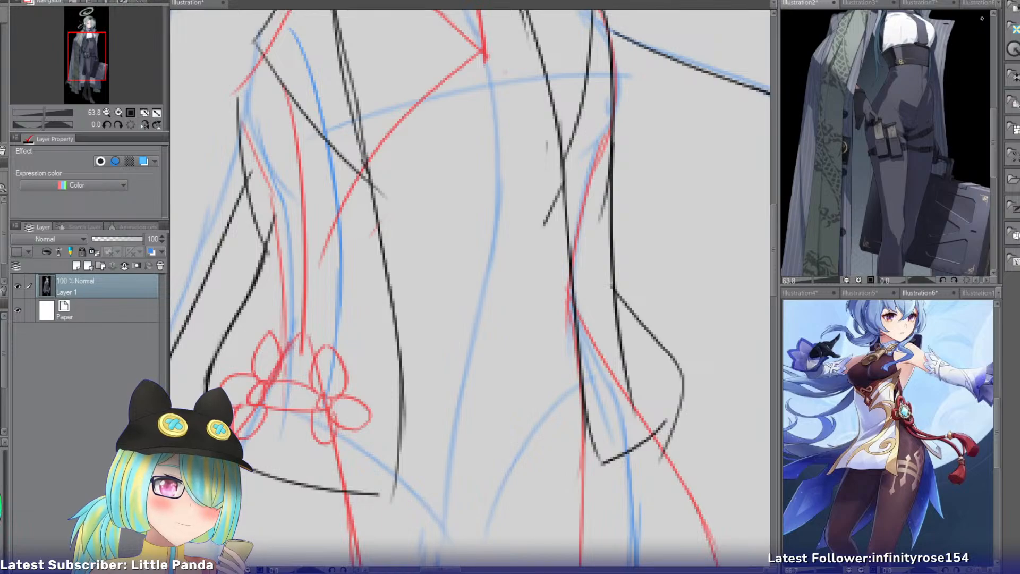
pyautogui.moveTo(81, 54)
pyautogui.mouseDown()
pyautogui.moveTo(85, 44)
pyautogui.moveTo(85, 75)
pyautogui.moveTo(84, 48)
pyautogui.mouseUp()
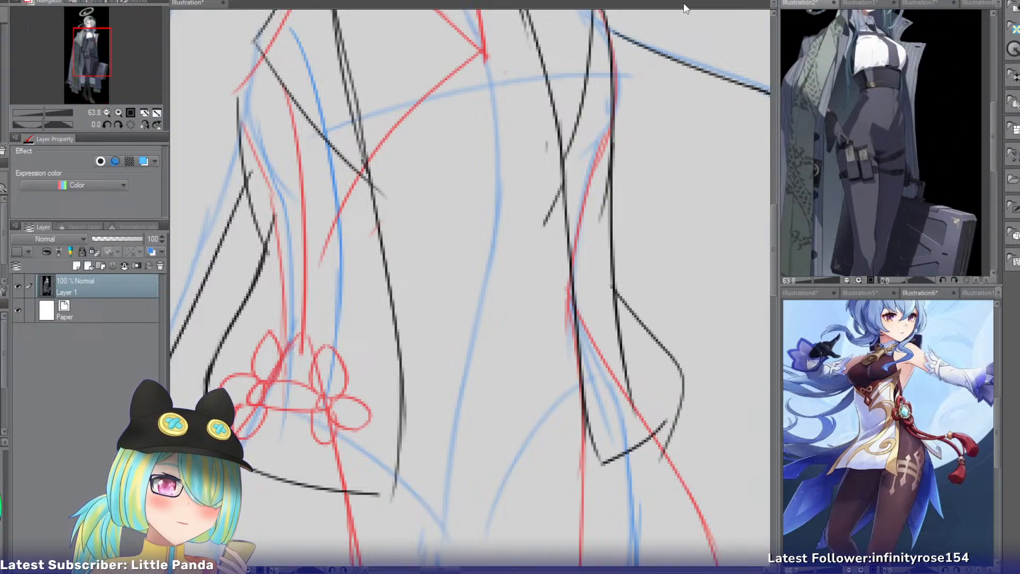
pyautogui.click(455, 188)
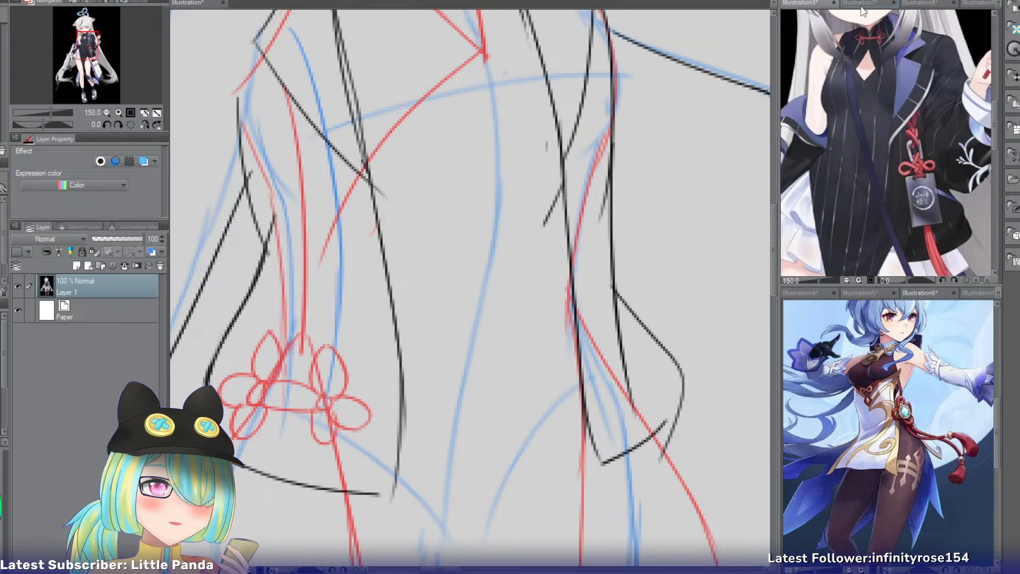
pyautogui.click(206, 5)
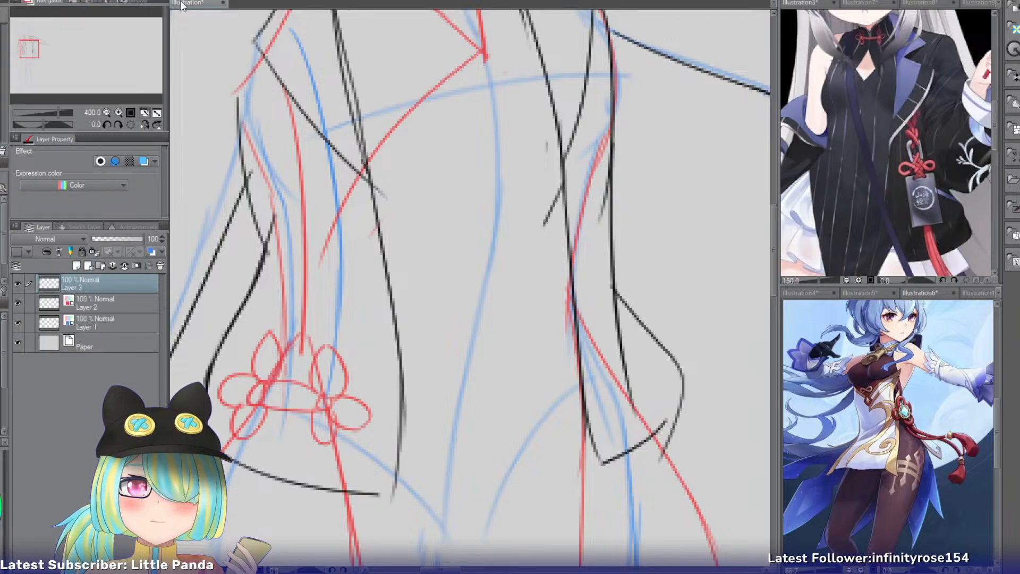
# Sketch a rounded shoe tongue with two curved sides and a closed top at the ankle of the lowered-arm side's foot.
pyautogui.click(116, 113)
pyautogui.moveTo(32, 44); pyautogui.dragTo(33, 62)
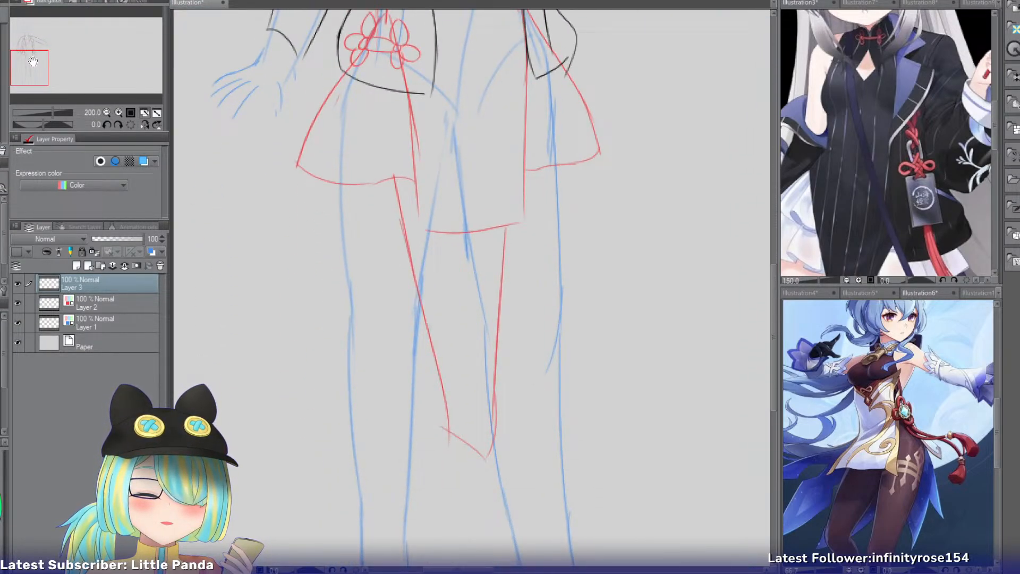
pyautogui.moveTo(33, 62); pyautogui.dragTo(26, 88)
pyautogui.click(114, 113)
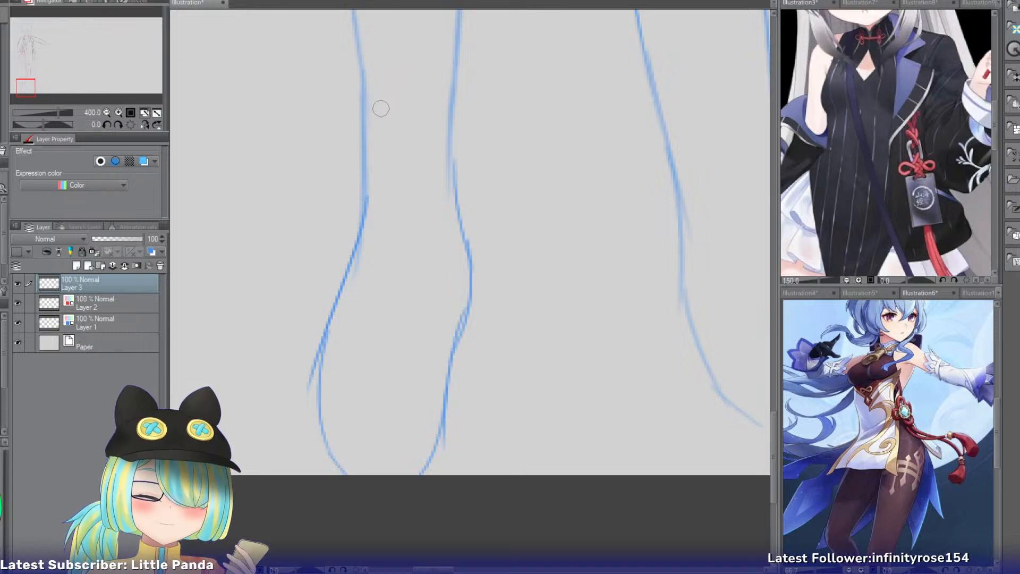
pyautogui.moveTo(345, 71)
pyautogui.mouseDown()
pyautogui.moveTo(448, 85)
pyautogui.moveTo(392, 89)
pyautogui.moveTo(457, 74)
pyautogui.mouseUp()
pyautogui.hotkey('ctrl', 'z')
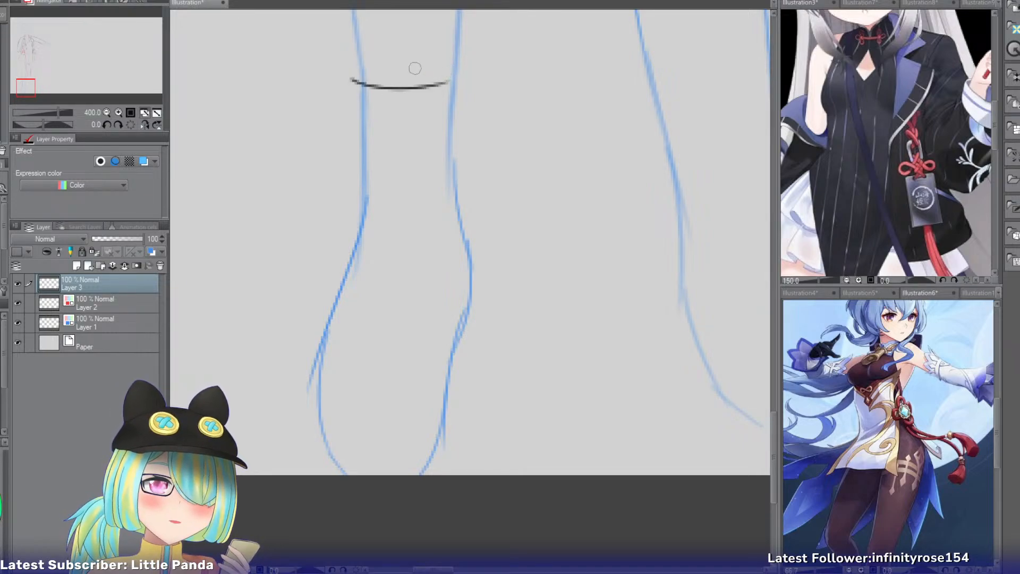
pyautogui.hotkey('ctrl', 'z')
pyautogui.moveTo(379, 63); pyautogui.dragTo(374, 136)
pyautogui.hotkey('ctrl', 'z')
pyautogui.moveTo(429, 63); pyautogui.dragTo(428, 145)
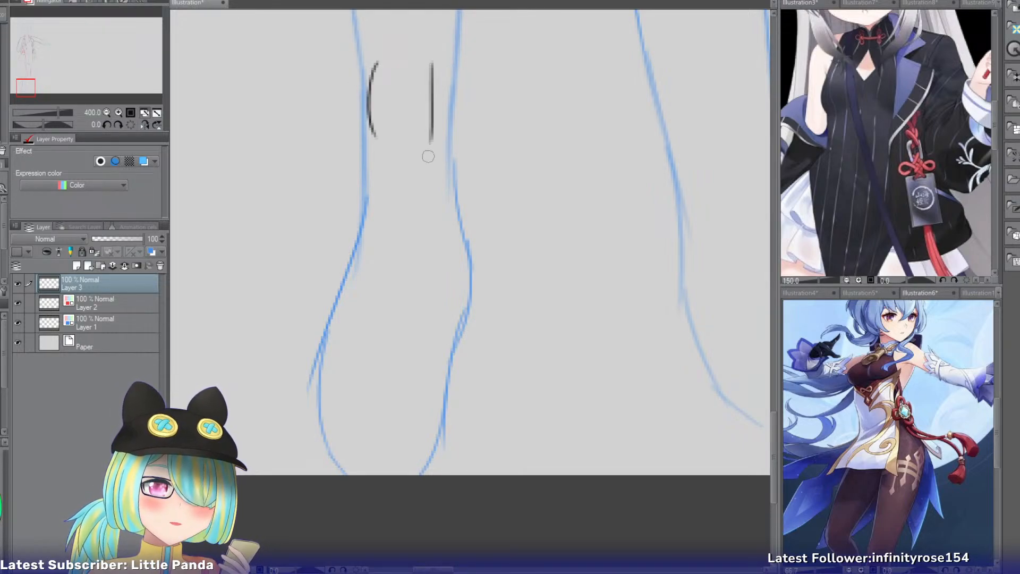
pyautogui.hotkey('ctrl', 'z')
pyautogui.moveTo(431, 65); pyautogui.dragTo(440, 144)
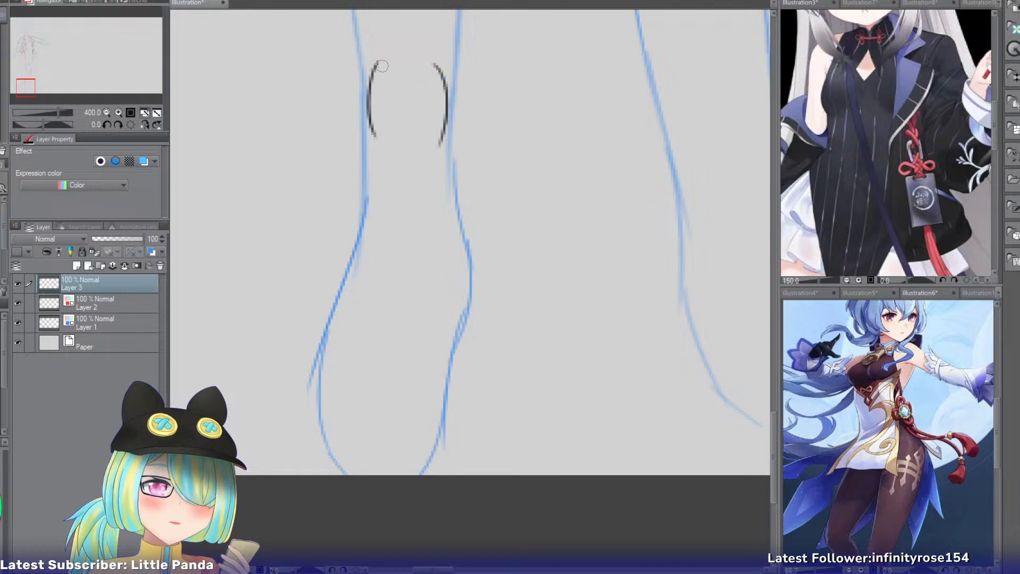
pyautogui.moveTo(375, 64); pyautogui.dragTo(438, 73)
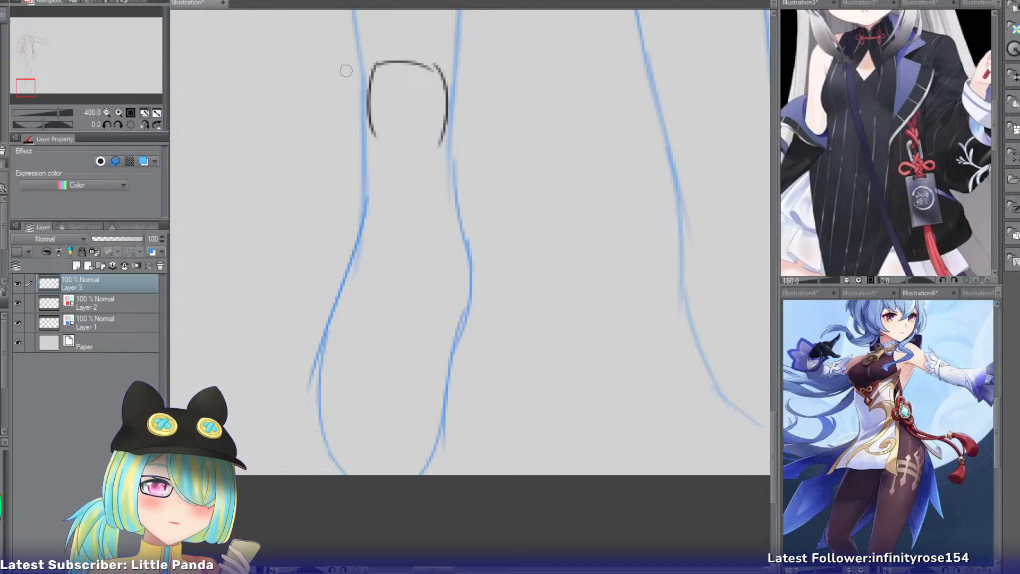
# Add short curved opening lines on both sides of the tongue and draw the rounded collar on the foot's outer side.
pyautogui.moveTo(347, 73); pyautogui.dragTo(370, 88)
pyautogui.moveTo(468, 75); pyautogui.dragTo(448, 85)
pyautogui.moveTo(361, 57); pyautogui.dragTo(340, 130)
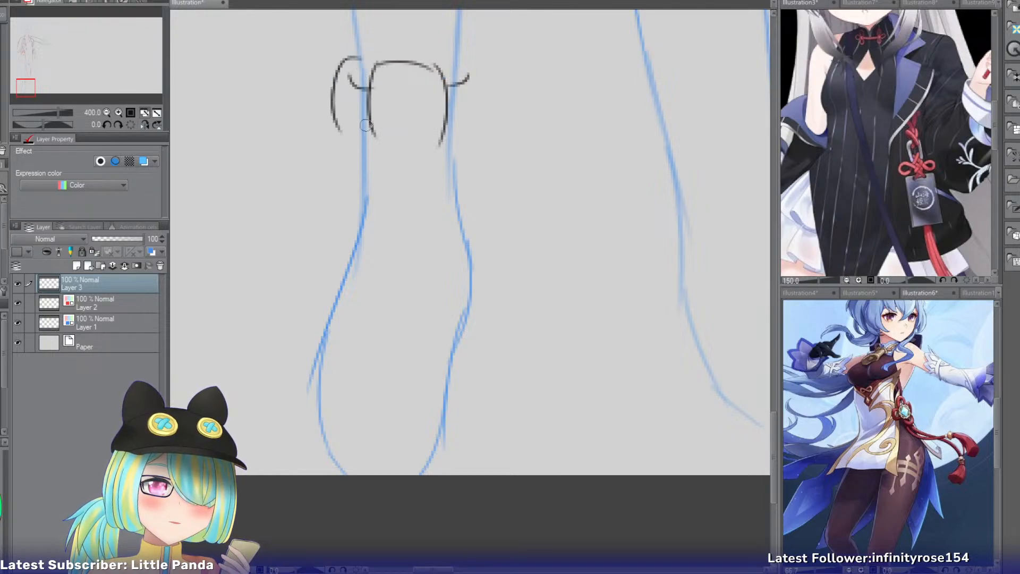
# Draw the shoe's rounded collar on the side facing the other foot and run its edge down to the ankle bone.
pyautogui.moveTo(460, 55)
pyautogui.mouseDown()
pyautogui.moveTo(481, 123)
pyautogui.moveTo(486, 113)
pyautogui.moveTo(480, 234)
pyautogui.mouseUp()
pyautogui.hotkey('ctrl', 'z')
pyautogui.moveTo(485, 109); pyautogui.dragTo(489, 304)
pyautogui.hotkey('ctrl', 'z')
# Continue the shoe's inner-side edge around the ankle bone and along the foot to the canvas's lower edge.
pyautogui.hotkey('ctrl', 'z')
pyautogui.hotkey('ctrl', 'z')
pyautogui.moveTo(485, 196); pyautogui.dragTo(501, 279)
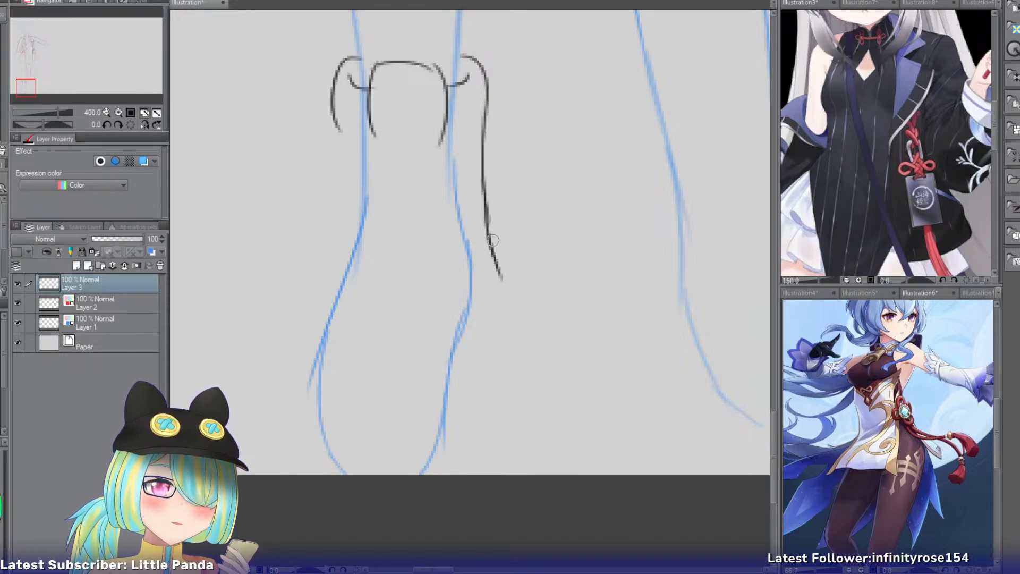
pyautogui.moveTo(491, 240)
pyautogui.mouseDown()
pyautogui.moveTo(487, 322)
pyautogui.moveTo(464, 424)
pyautogui.mouseUp()
pyautogui.hotkey('ctrl', 'z')
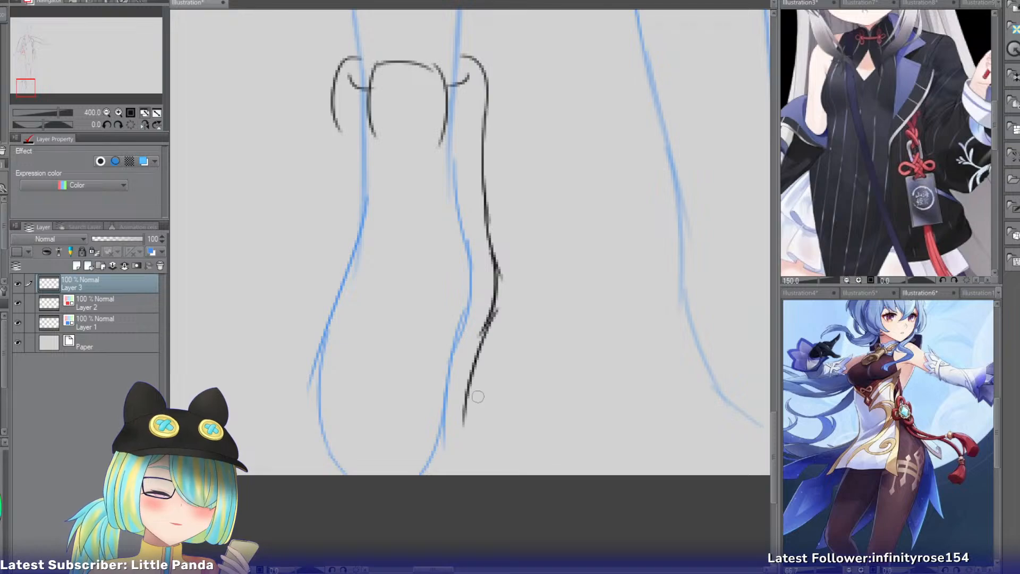
pyautogui.hotkey('ctrl', 'z')
pyautogui.moveTo(485, 325); pyautogui.dragTo(461, 420)
pyautogui.moveTo(467, 380); pyautogui.dragTo(457, 468)
pyautogui.moveTo(466, 412); pyautogui.dragTo(455, 471)
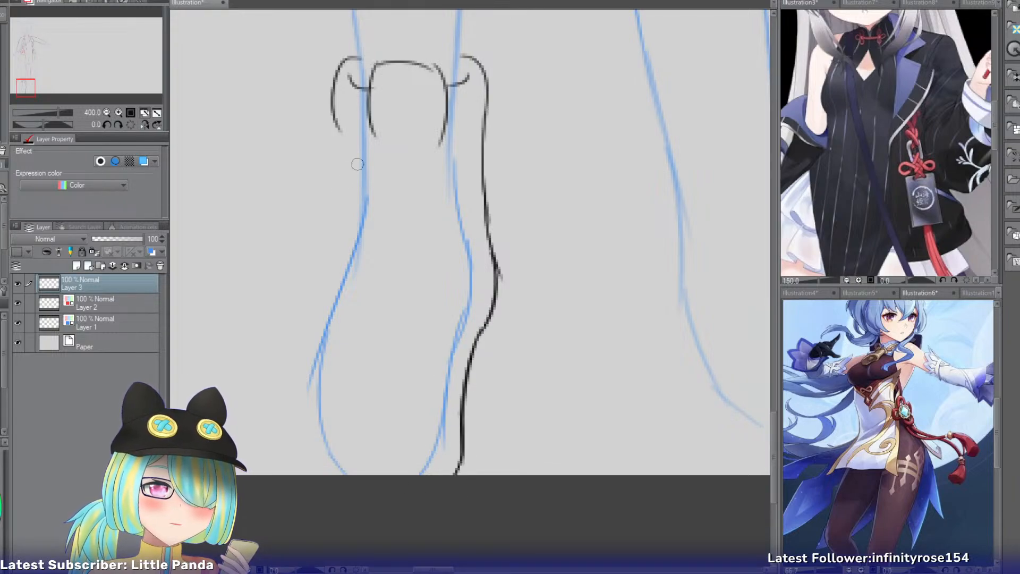
# Extend the shoe's outer-side edge from the collar straight down the ankle.
pyautogui.hotkey('ctrl', 'z')
pyautogui.moveTo(334, 120)
pyautogui.mouseDown()
pyautogui.moveTo(349, 163)
pyautogui.moveTo(347, 241)
pyautogui.mouseUp()
pyautogui.moveTo(350, 188)
pyautogui.mouseDown()
pyautogui.moveTo(300, 313)
pyautogui.moveTo(318, 292)
pyautogui.moveTo(309, 348)
pyautogui.mouseUp()
pyautogui.hotkey('ctrl', 'z')
pyautogui.hotkey('ctrl', 'z')
pyautogui.hotkey('ctrl', 'z')
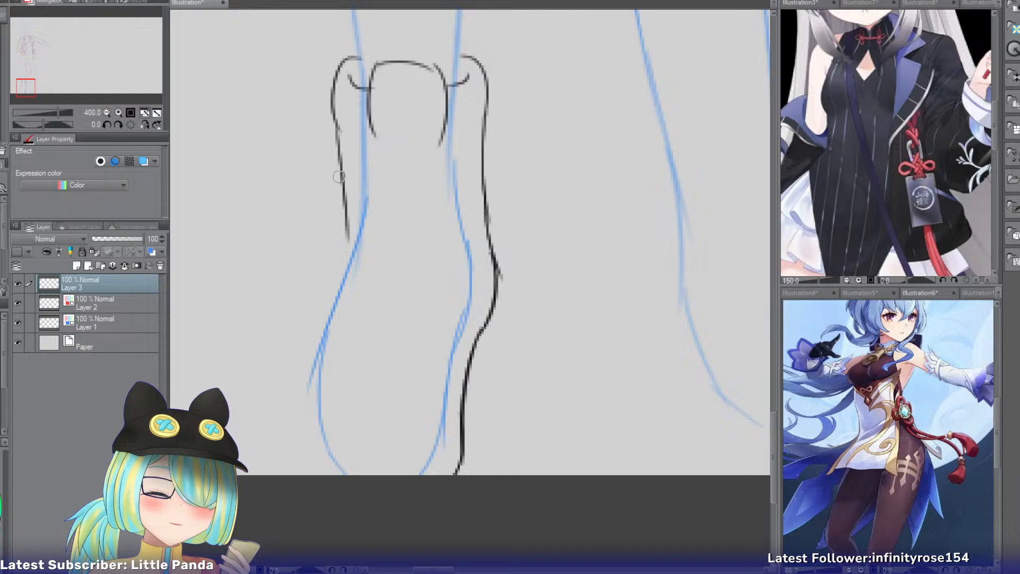
# Continue the shoe's outer-side edge from the ankle around the widening foot to the canvas's lower edge.
pyautogui.hotkey('ctrl', 'z')
pyautogui.moveTo(340, 128); pyautogui.dragTo(343, 221)
pyautogui.moveTo(343, 194); pyautogui.dragTo(319, 287)
pyautogui.hotkey('ctrl', 'z')
pyautogui.moveTo(340, 217)
pyautogui.mouseDown()
pyautogui.moveTo(305, 335)
pyautogui.moveTo(295, 425)
pyautogui.mouseUp()
pyautogui.hotkey('ctrl', 'z')
pyautogui.moveTo(307, 330); pyautogui.dragTo(298, 467)
pyautogui.hotkey('ctrl', 'z')
pyautogui.moveTo(308, 335); pyautogui.dragTo(317, 497)
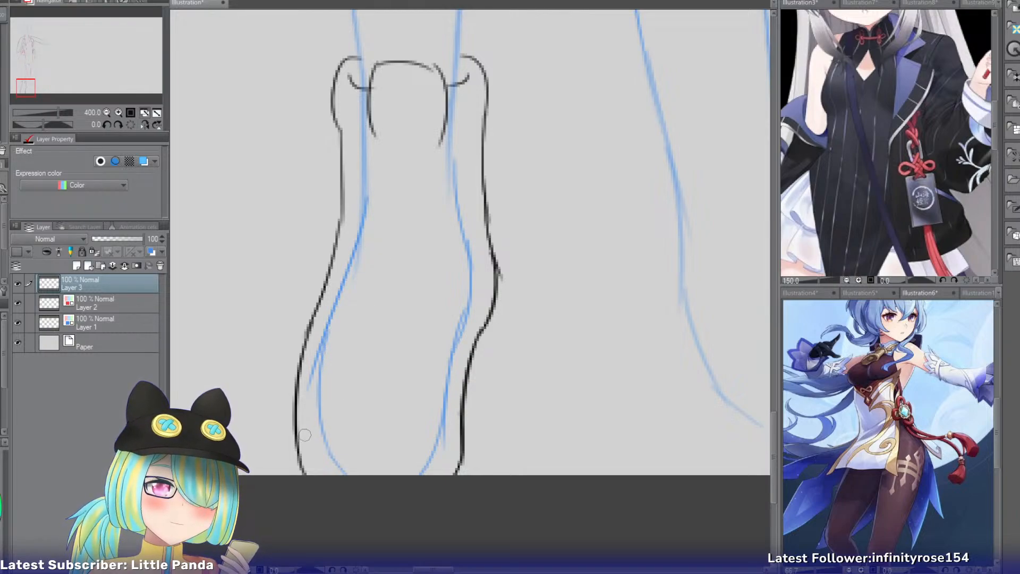
# Add a second line just inside the shoe's inner-side edge, from the ankle bone down to the canvas's lower edge.
pyautogui.hotkey('ctrl', 'z')
pyautogui.moveTo(489, 250); pyautogui.dragTo(455, 402)
pyautogui.hotkey('ctrl', 'z')
pyautogui.moveTo(472, 321); pyautogui.dragTo(437, 474)
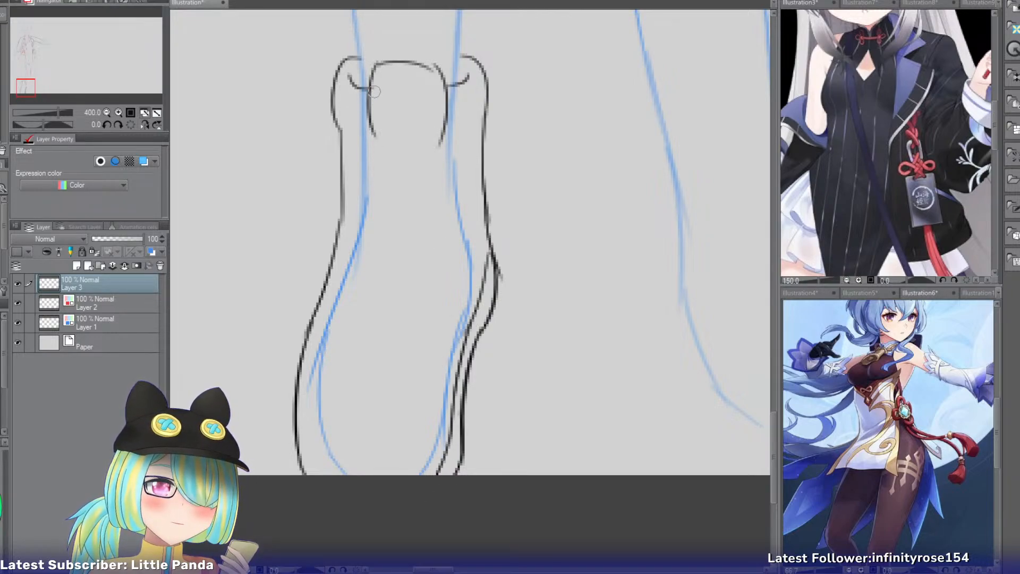
# Draw both edges of the shoe's front opening down from the tongue and erase the tongue's surplus side lines.
pyautogui.moveTo(373, 90); pyautogui.dragTo(377, 179)
pyautogui.moveTo(446, 88); pyautogui.dragTo(430, 175)
pyautogui.press('e')
pyautogui.moveTo(368, 108); pyautogui.dragTo(373, 135)
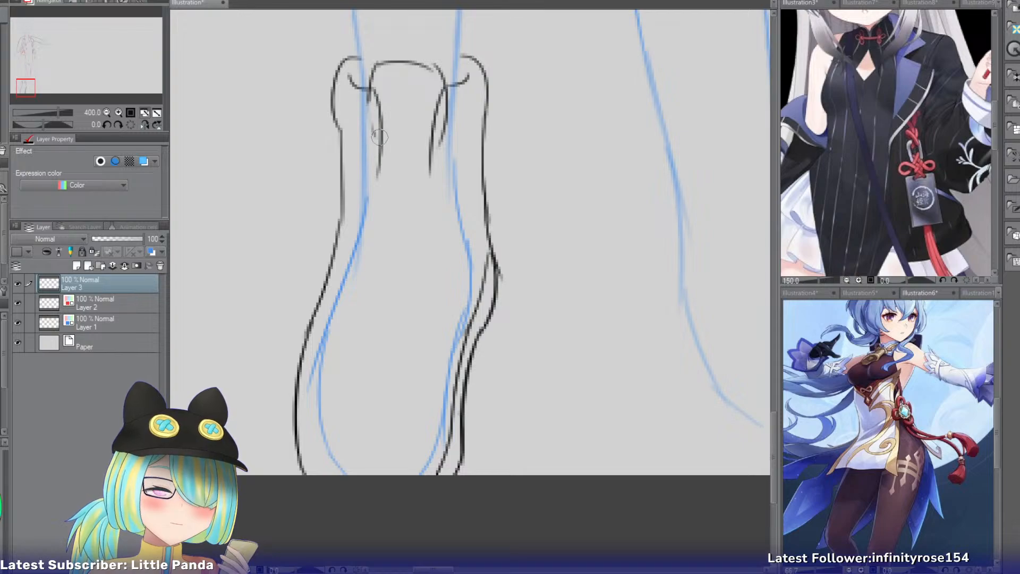
pyautogui.moveTo(453, 111); pyautogui.dragTo(444, 152)
pyautogui.press('p')
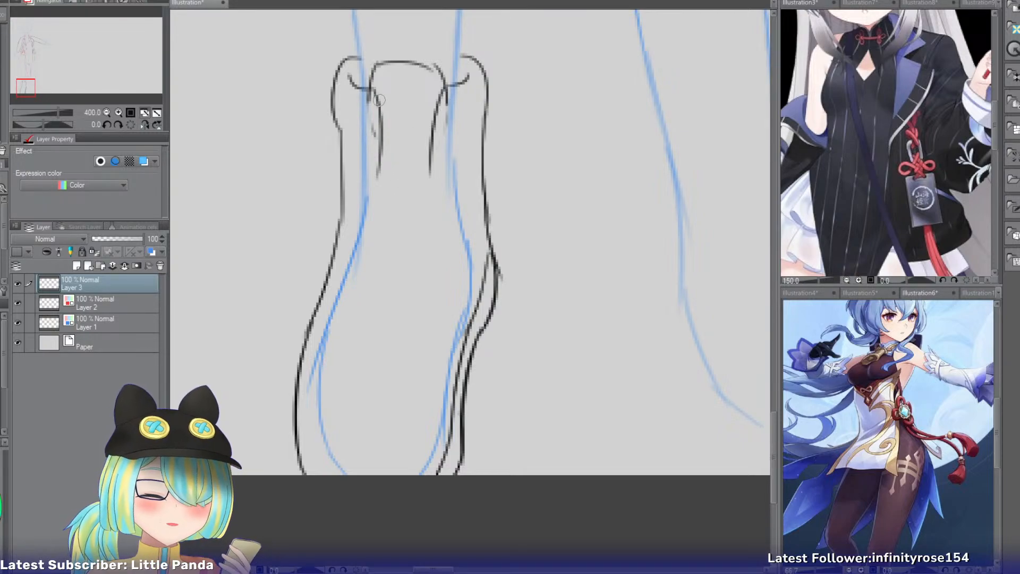
# Extend the outer-side edge of the shoe's front opening in a long curve down the foot.
pyautogui.moveTo(379, 100); pyautogui.dragTo(384, 193)
pyautogui.hotkey('ctrl', 'z')
pyautogui.moveTo(381, 149); pyautogui.dragTo(374, 230)
pyautogui.hotkey('ctrl', 'z')
pyautogui.moveTo(382, 144)
pyautogui.mouseDown()
pyautogui.moveTo(381, 208)
pyautogui.moveTo(352, 330)
pyautogui.mouseUp()
pyautogui.hotkey('ctrl', 'z')
pyautogui.moveTo(380, 204); pyautogui.dragTo(336, 359)
# Extend the inner-side edge of the shoe's front opening in a long curve down the foot, matching the outer-side edge.
pyautogui.moveTo(431, 163); pyautogui.dragTo(420, 242)
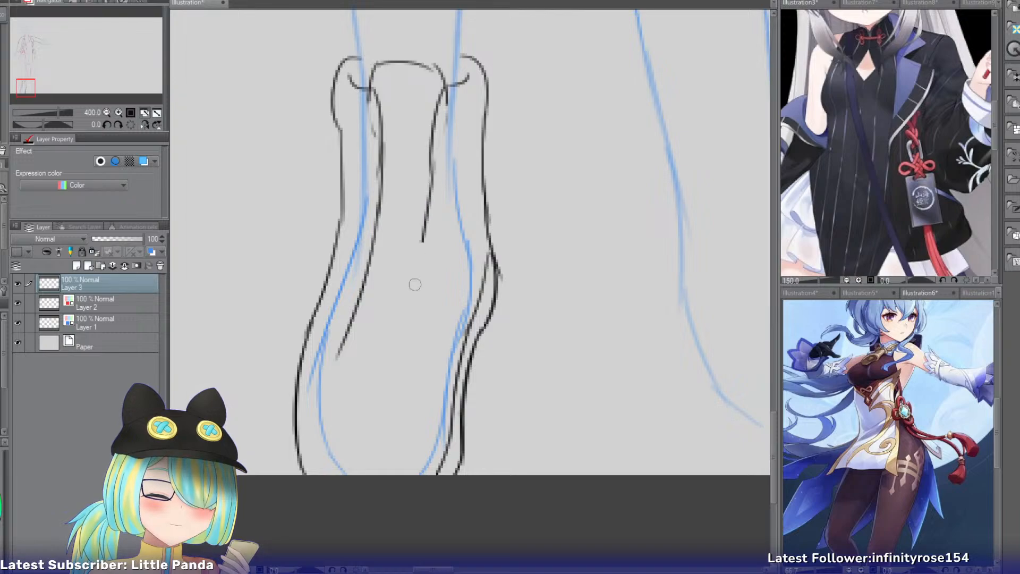
pyautogui.hotkey('ctrl', 'z')
pyautogui.moveTo(431, 159); pyautogui.dragTo(433, 295)
pyautogui.hotkey('ctrl', 'z')
pyautogui.moveTo(432, 147); pyautogui.dragTo(432, 233)
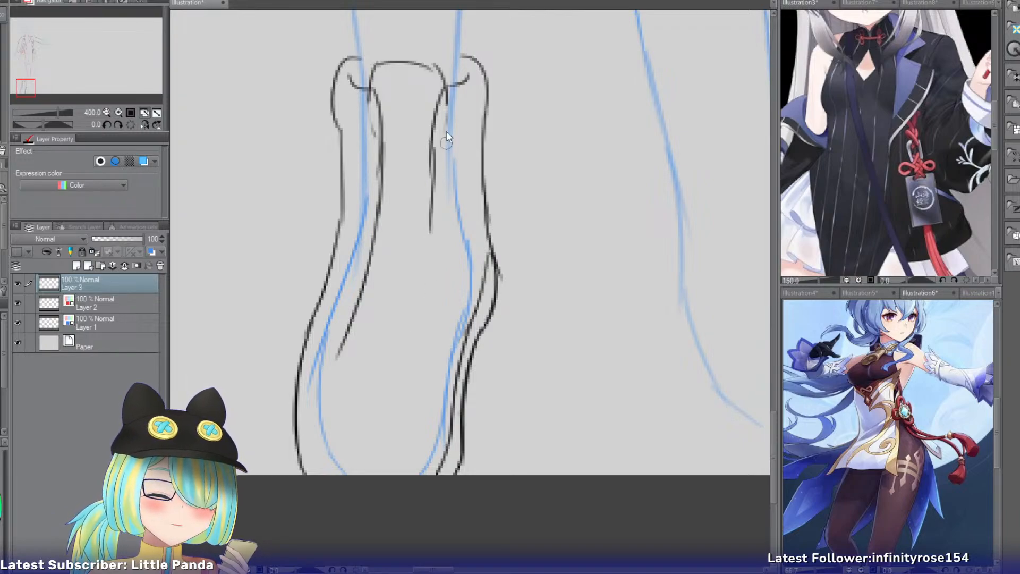
pyautogui.hotkey('ctrl', 'z')
pyautogui.moveTo(446, 89)
pyautogui.mouseDown()
pyautogui.moveTo(435, 280)
pyautogui.moveTo(407, 362)
pyautogui.mouseUp()
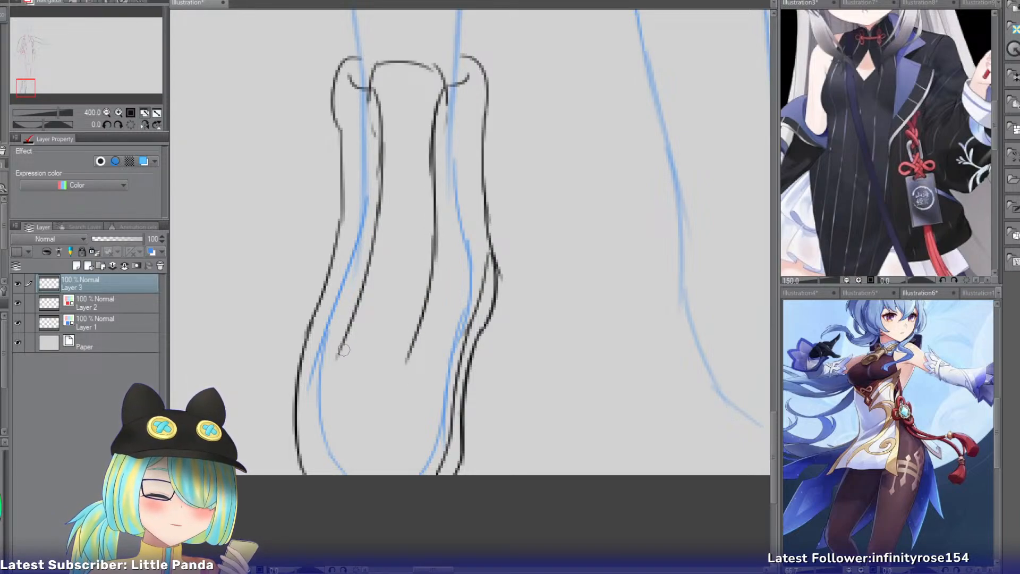
# Close the lower end of the shoe's front opening with a rounded curve joining its two side edges.
pyautogui.moveTo(343, 349); pyautogui.dragTo(386, 381)
pyautogui.hotkey('ctrl', 'z')
pyautogui.moveTo(342, 349); pyautogui.dragTo(373, 386)
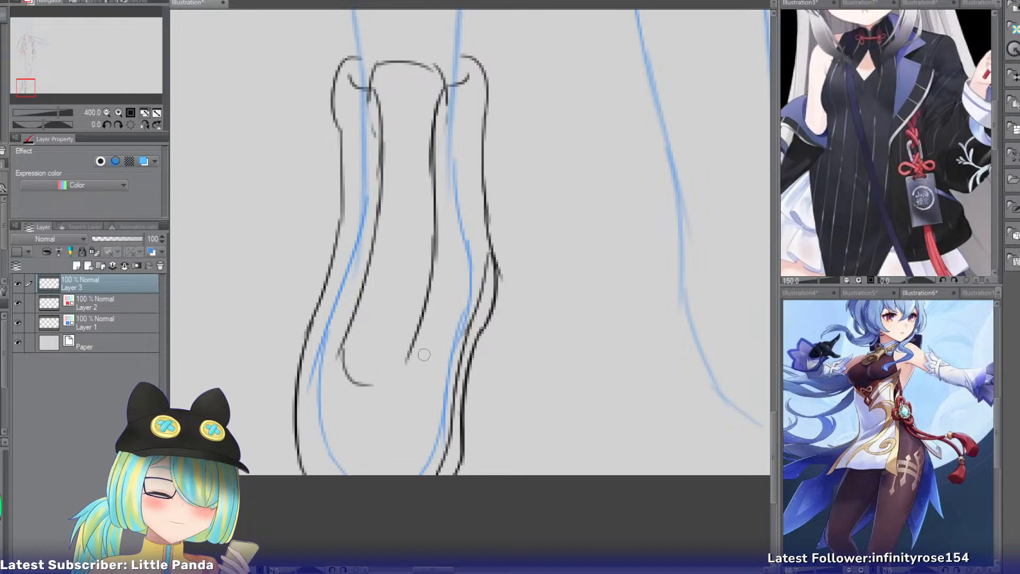
pyautogui.moveTo(410, 351); pyautogui.dragTo(372, 386)
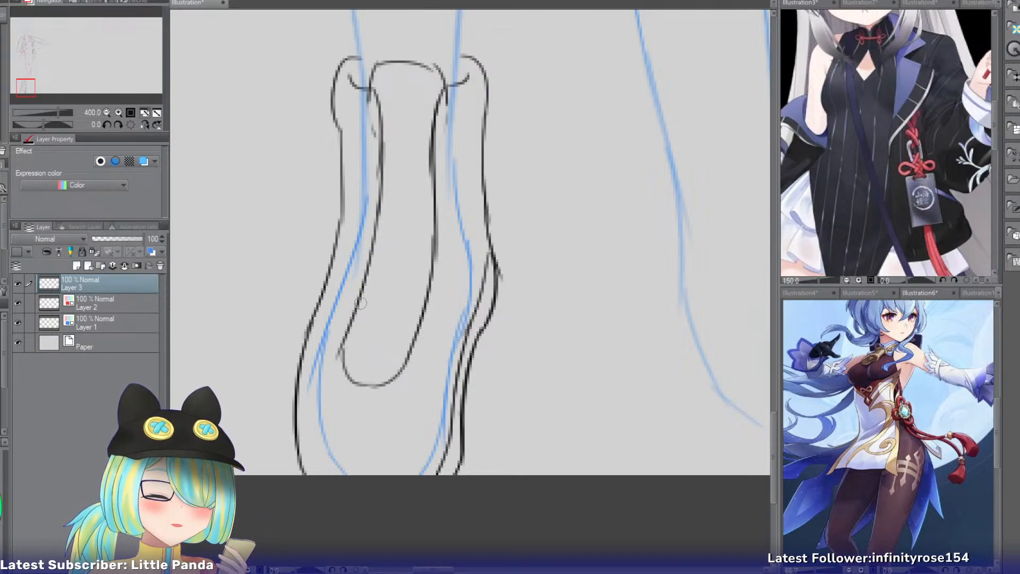
# Draw zigzag laces across the shoe's front opening, from just above its rounded end up toward the ankle.
pyautogui.moveTo(353, 320)
pyautogui.mouseDown()
pyautogui.moveTo(403, 358)
pyautogui.moveTo(420, 330)
pyautogui.mouseUp()
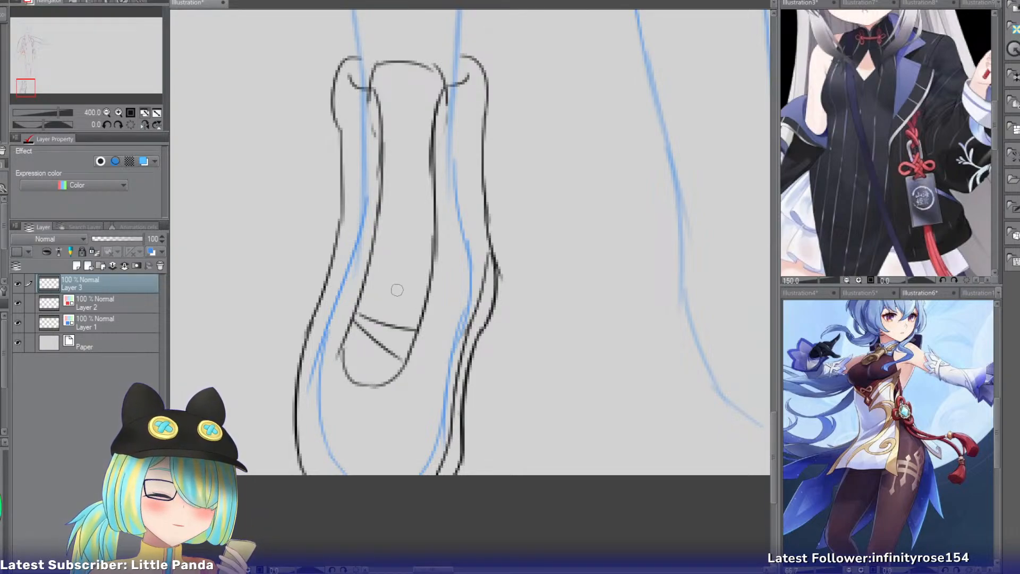
pyautogui.hotkey('ctrl', 'z')
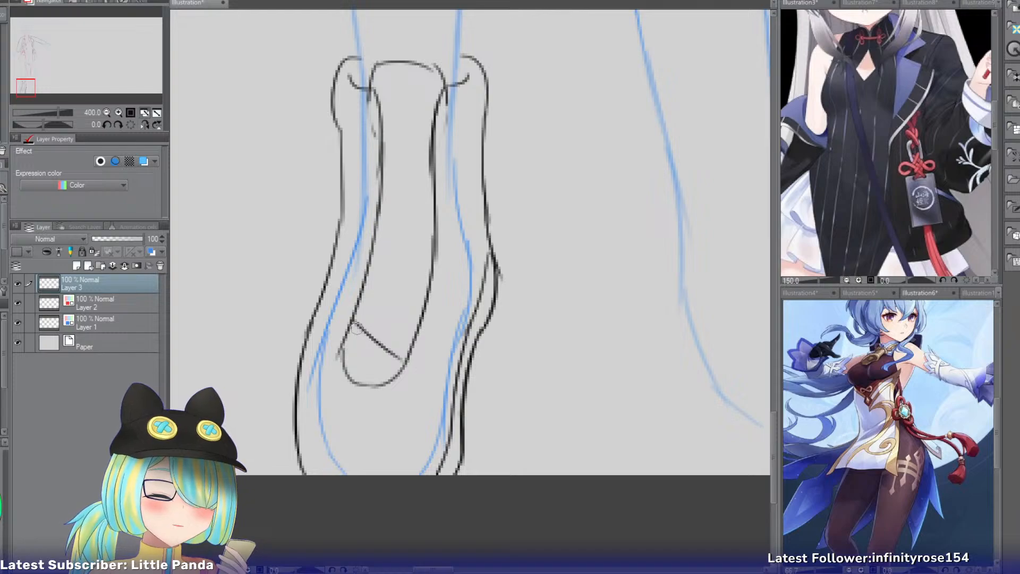
pyautogui.moveTo(353, 319); pyautogui.dragTo(425, 298)
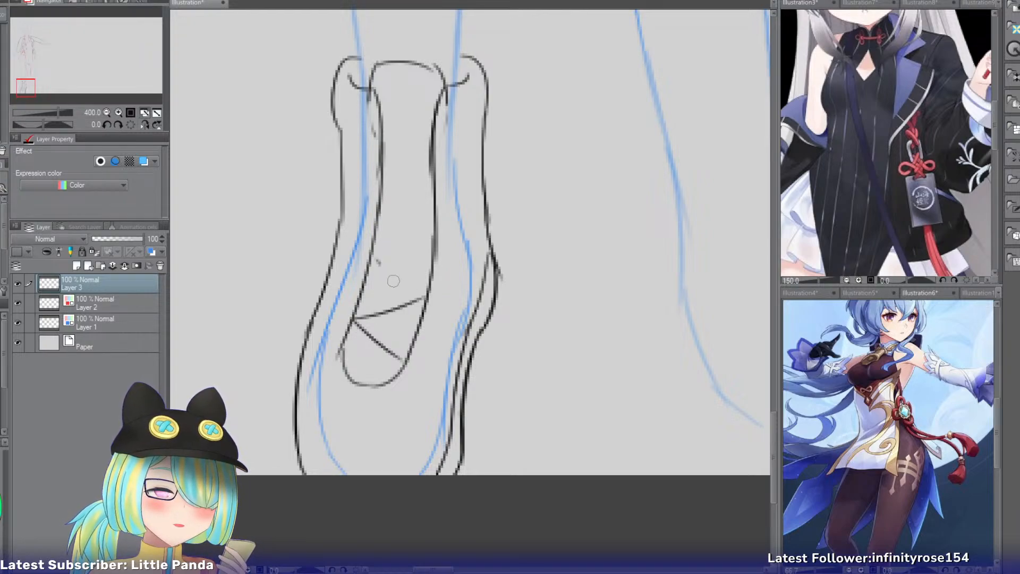
pyautogui.moveTo(372, 268); pyautogui.dragTo(425, 298)
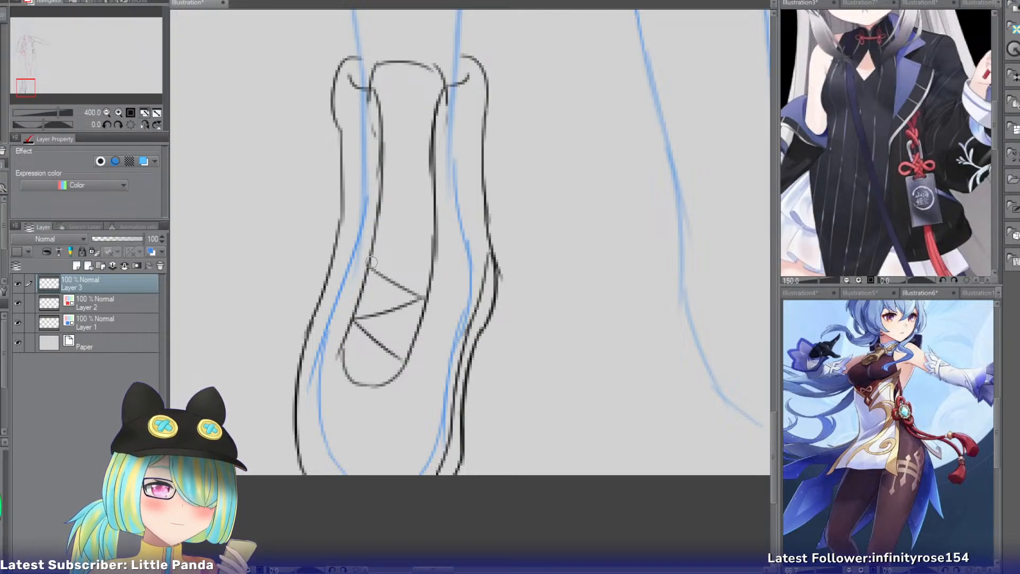
pyautogui.moveTo(371, 262); pyautogui.dragTo(432, 231)
pyautogui.moveTo(384, 205); pyautogui.dragTo(431, 232)
pyautogui.moveTo(436, 160); pyautogui.dragTo(384, 205)
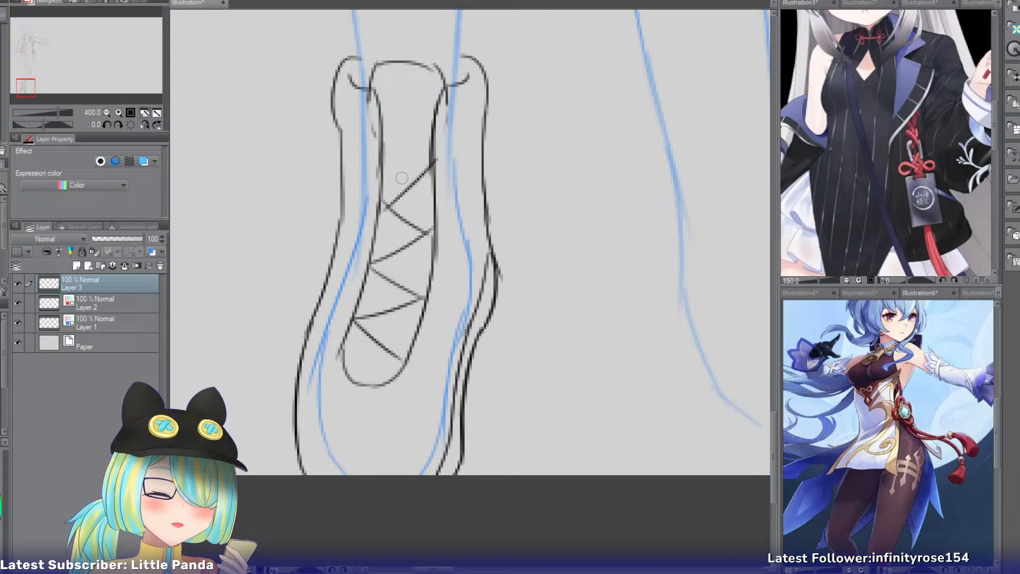
pyautogui.hotkey('ctrl', 'z')
pyautogui.moveTo(433, 162); pyautogui.dragTo(381, 201)
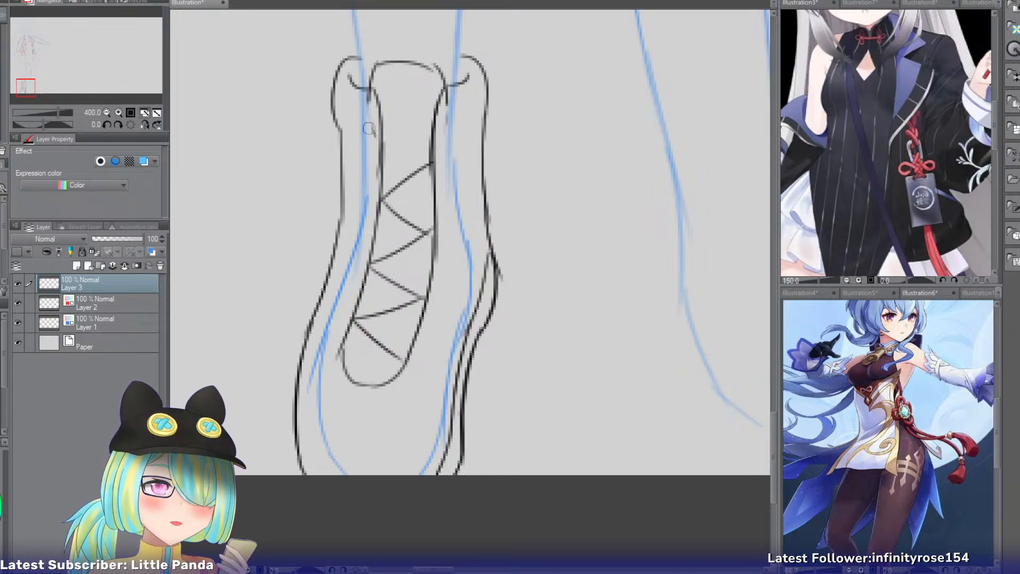
pyautogui.moveTo(384, 124); pyautogui.dragTo(439, 121)
pyautogui.hotkey('ctrl', 'z')
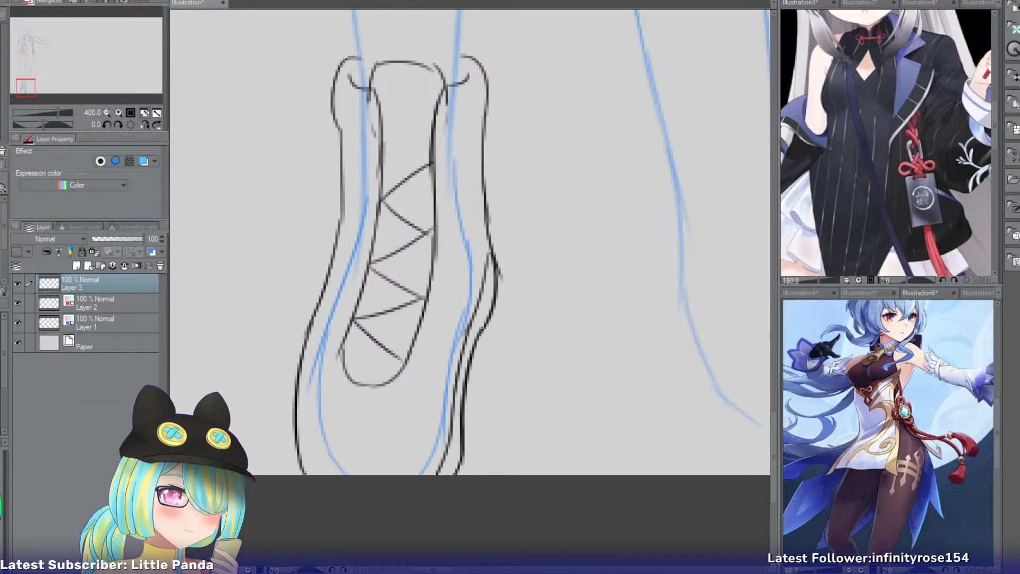
# Look through the outfit reference images, then bring up the white high-top sneaker photo as reference at 100% zoom.
pyautogui.click(934, 292)
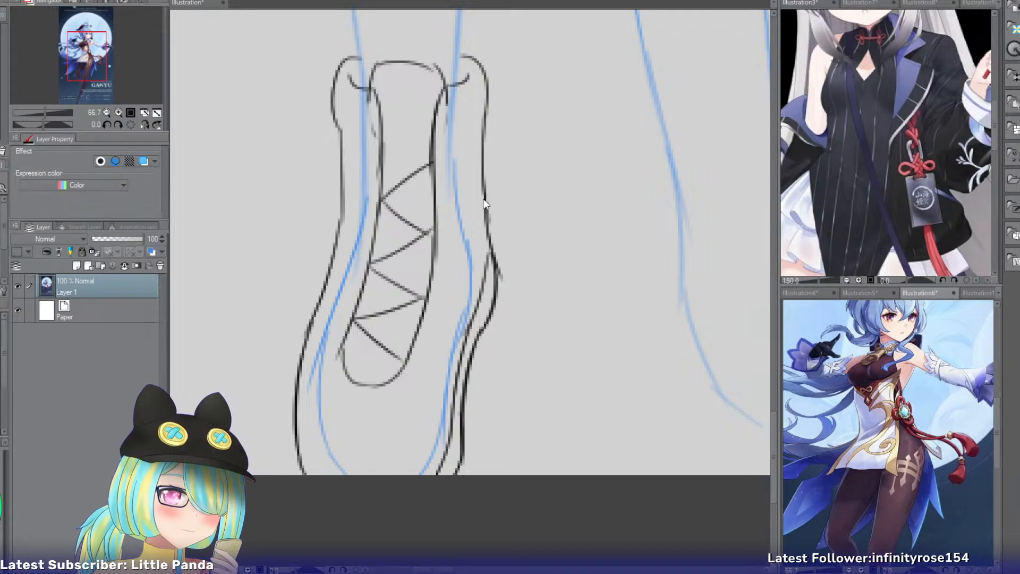
pyautogui.click(799, 290)
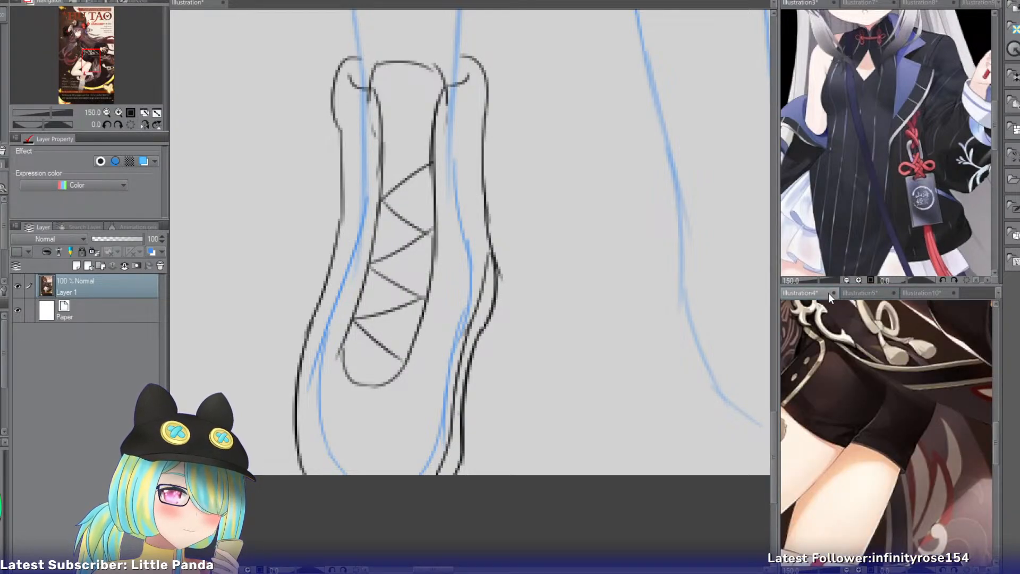
pyautogui.click(871, 293)
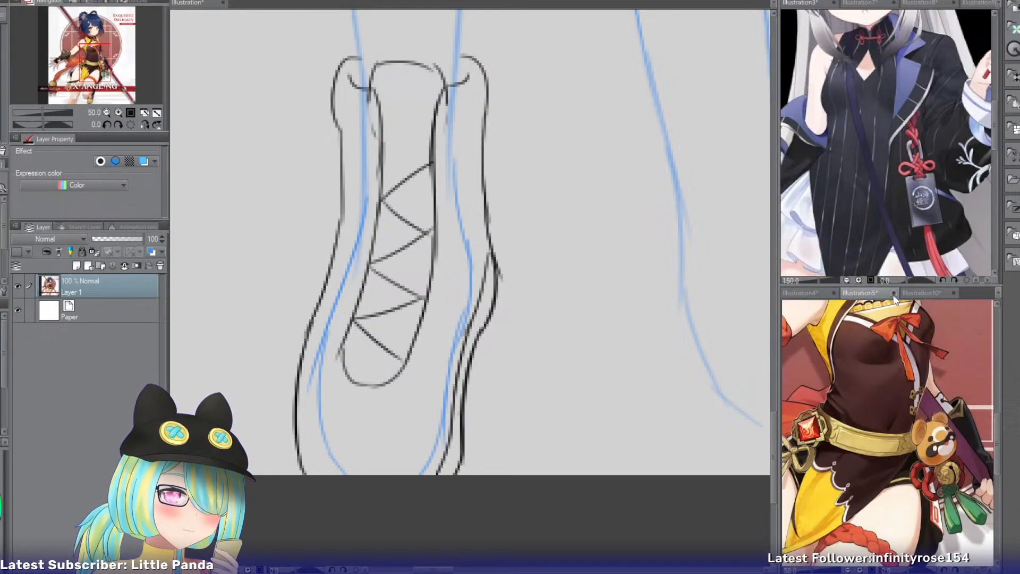
pyautogui.click(922, 292)
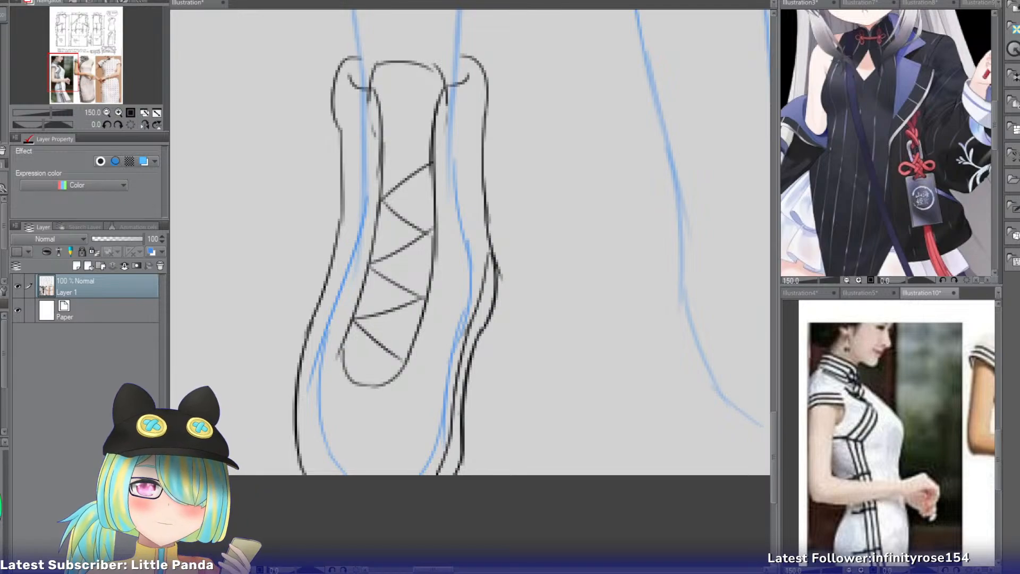
pyautogui.hotkey('ctrl', 'shift', 'n')
pyautogui.click(118, 113)
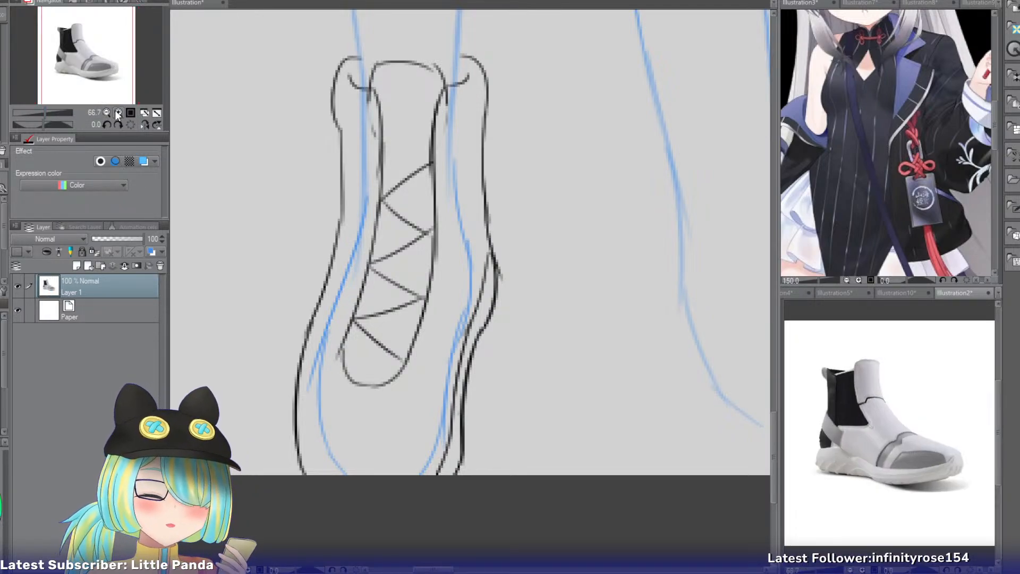
pyautogui.click(118, 112)
pyautogui.click(108, 112)
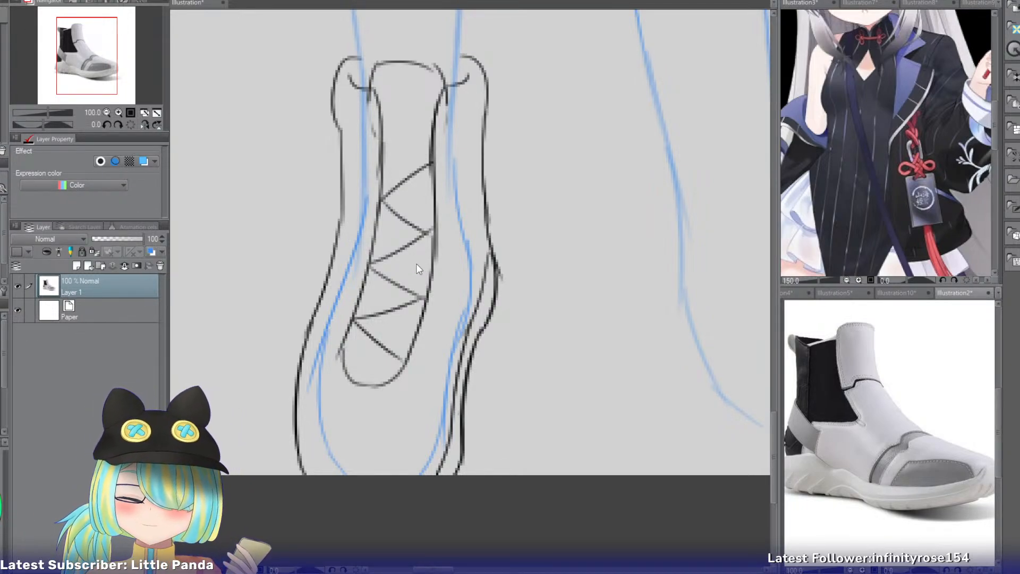
# Erase the tongue, front opening and zigzag laces from the shoe sketch with an enlarged brush, keeping the outer contours.
pyautogui.press(']')
pyautogui.press(']')
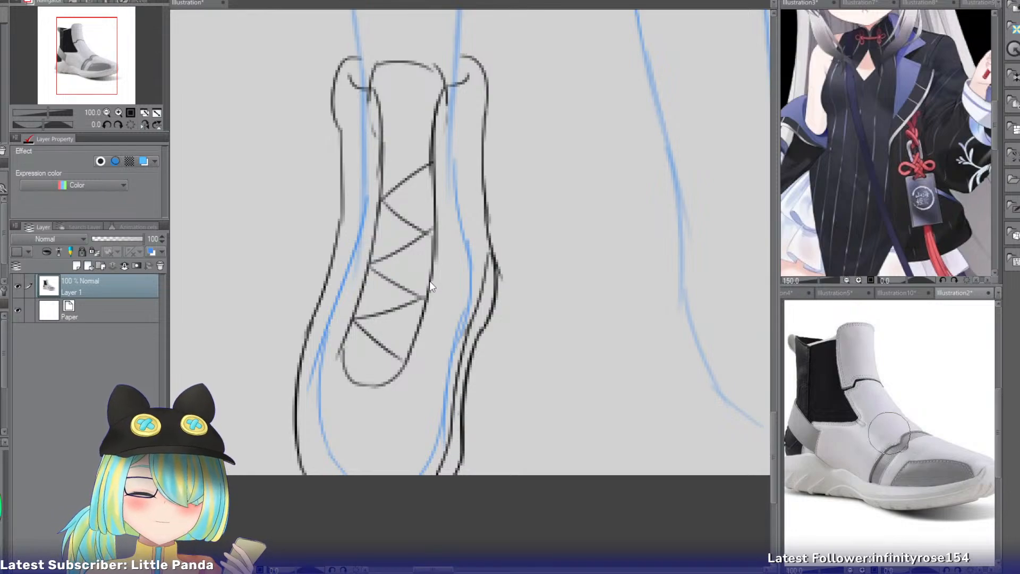
pyautogui.click(430, 280)
pyautogui.moveTo(426, 269)
pyautogui.mouseDown()
pyautogui.moveTo(367, 375)
pyautogui.moveTo(346, 393)
pyautogui.moveTo(373, 384)
pyautogui.moveTo(388, 290)
pyautogui.moveTo(364, 269)
pyautogui.moveTo(375, 303)
pyautogui.moveTo(428, 299)
pyautogui.moveTo(424, 266)
pyautogui.moveTo(388, 228)
pyautogui.moveTo(405, 173)
pyautogui.moveTo(387, 114)
pyautogui.moveTo(372, 126)
pyautogui.moveTo(421, 144)
pyautogui.mouseUp()
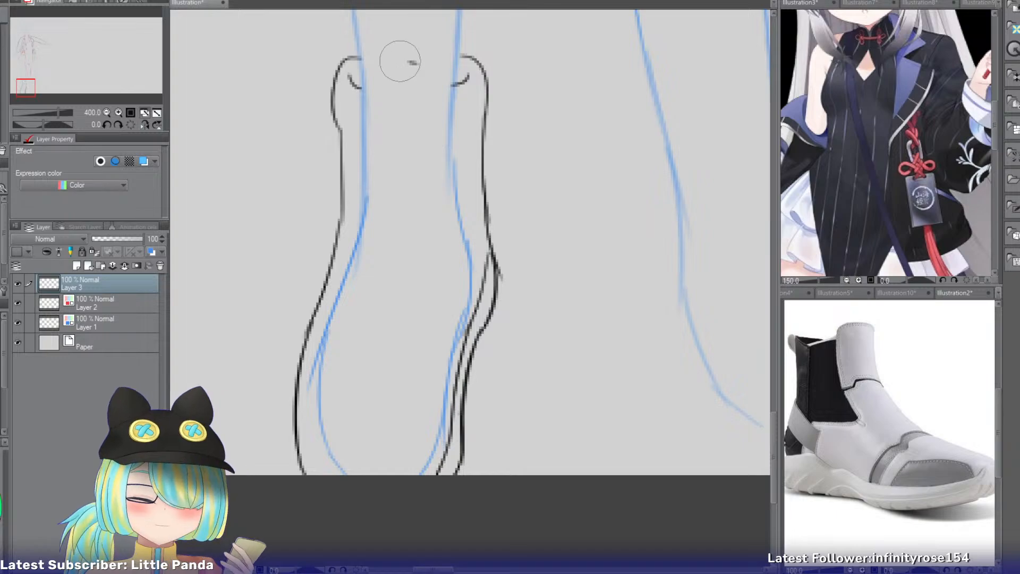
# Draw a nearly straight top edge for the shoe's tall front panel across the leg, above the ankle padding.
pyautogui.moveTo(32, 82); pyautogui.dragTo(36, 76)
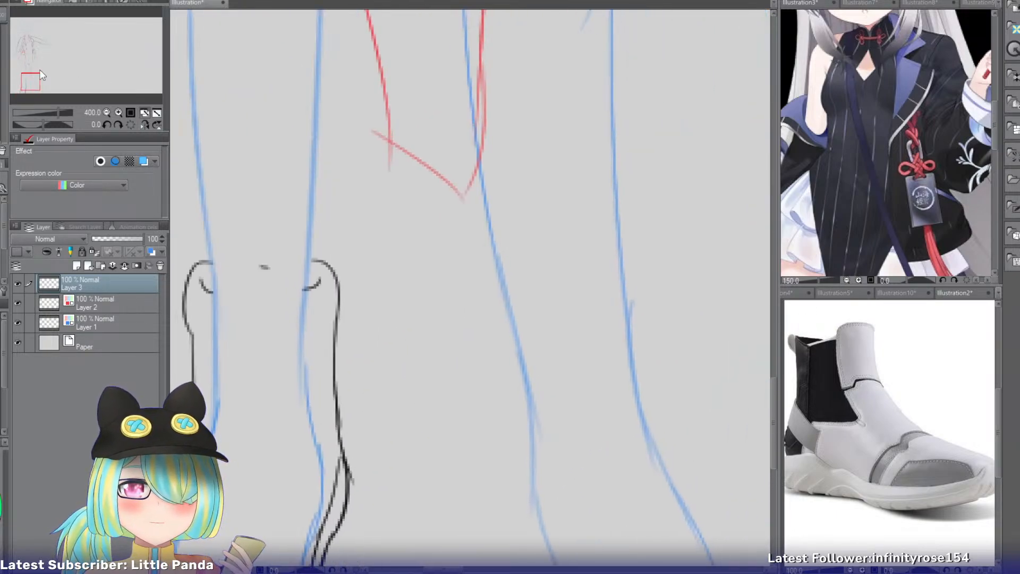
pyautogui.moveTo(194, 210); pyautogui.dragTo(332, 206)
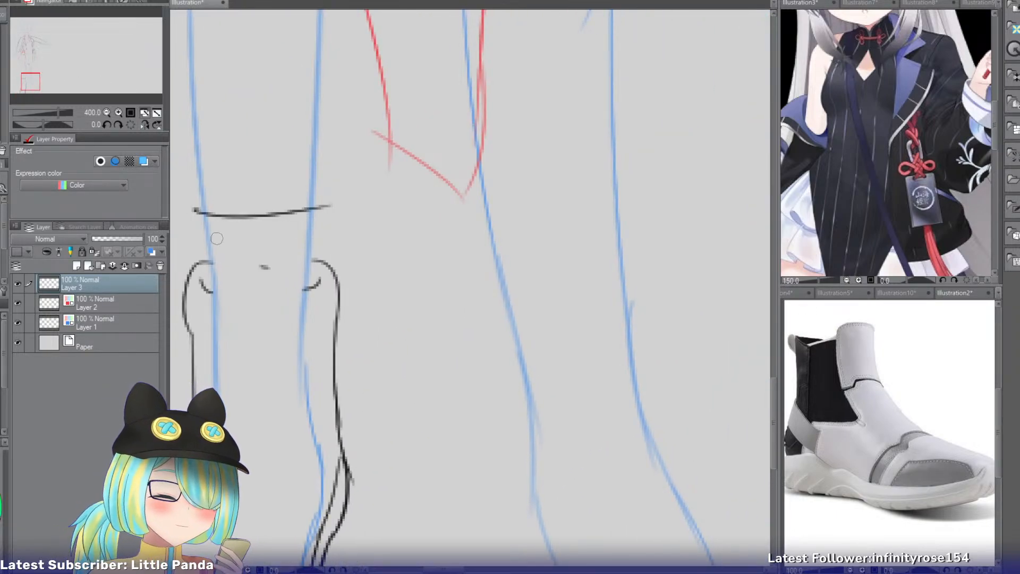
pyautogui.hotkey('ctrl', 'z')
pyautogui.moveTo(194, 210)
pyautogui.mouseDown()
pyautogui.moveTo(283, 218)
pyautogui.moveTo(324, 206)
pyautogui.mouseUp()
pyautogui.hotkey('ctrl', 'z')
pyautogui.moveTo(195, 214); pyautogui.dragTo(307, 207)
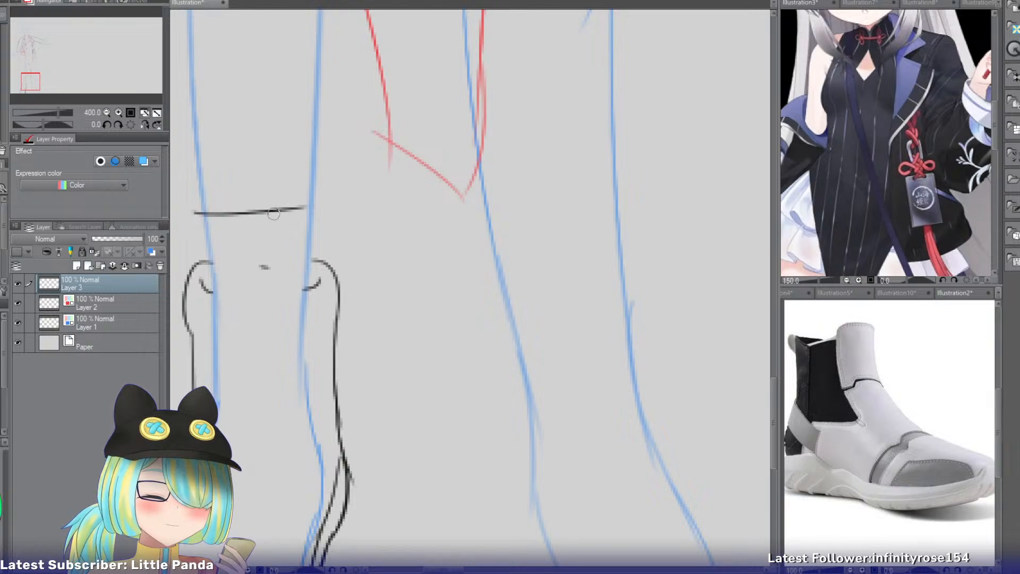
pyautogui.hotkey('ctrl', 'z')
# Draw the front panel's outer-side edge down past the ankle padding and extend its top edge into a sharp inner-side corner.
pyautogui.moveTo(196, 214); pyautogui.dragTo(201, 390)
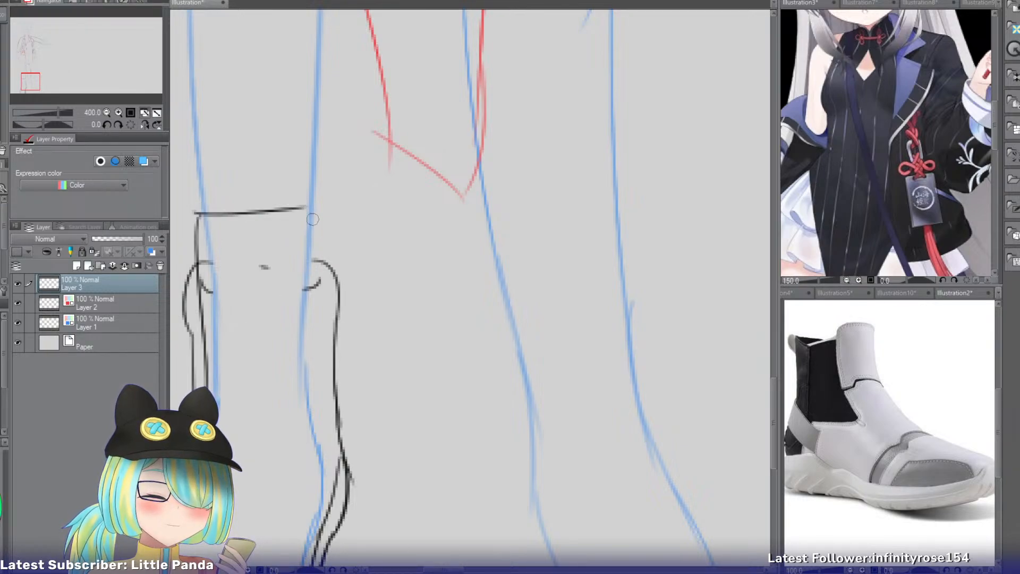
pyautogui.moveTo(311, 208); pyautogui.dragTo(319, 329)
pyautogui.hotkey('ctrl', 'z')
pyautogui.moveTo(311, 208); pyautogui.dragTo(316, 262)
pyautogui.hotkey('ctrl', 'z')
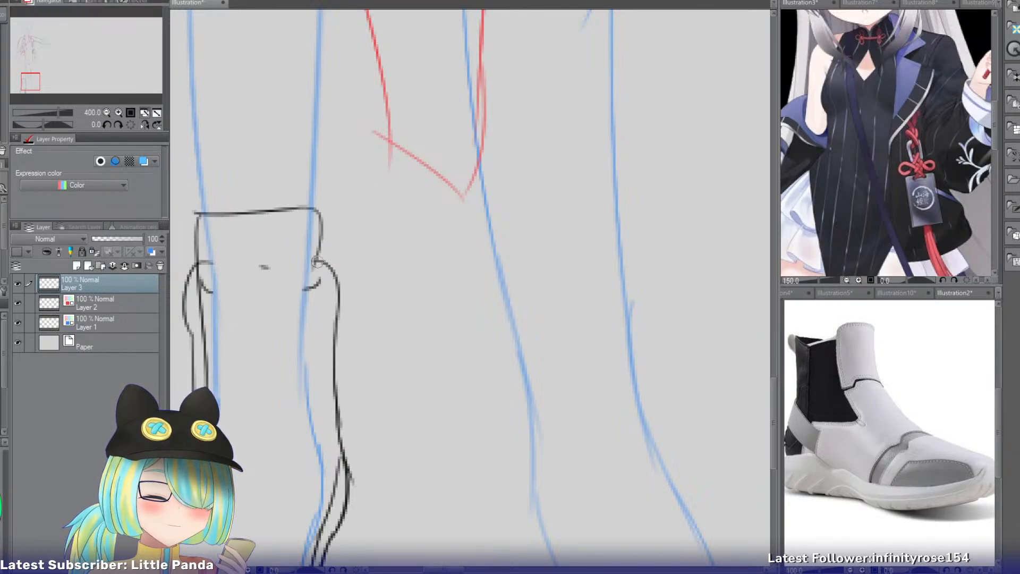
pyautogui.hotkey('ctrl', 'z')
pyautogui.moveTo(300, 208); pyautogui.dragTo(320, 242)
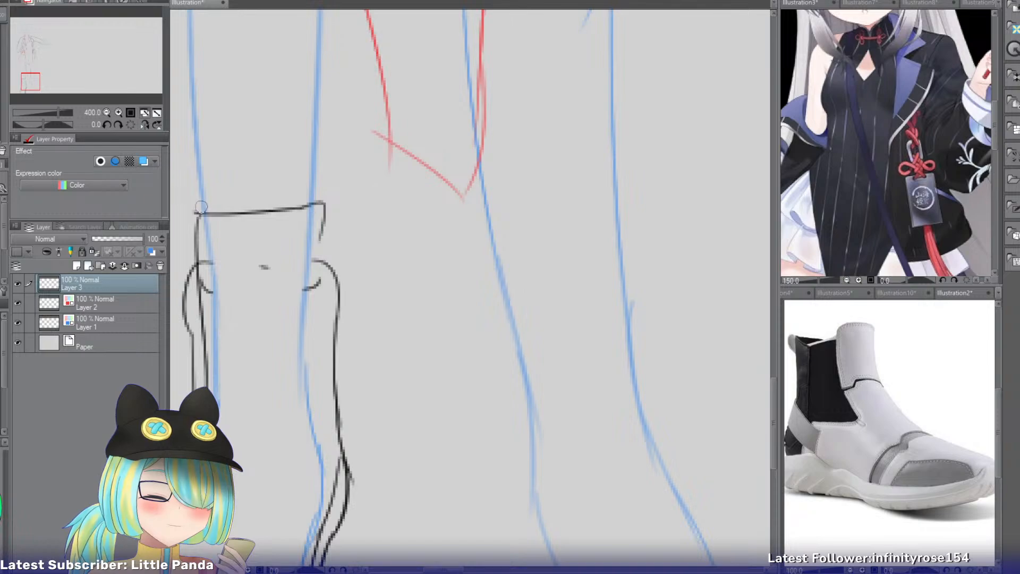
# Reinforce the upper part of the front panel's outer-side edge and draw its inner-side edge down past the ankle padding.
pyautogui.moveTo(198, 211)
pyautogui.mouseDown()
pyautogui.moveTo(218, 226)
pyautogui.moveTo(199, 223)
pyautogui.moveTo(213, 234)
pyautogui.moveTo(201, 220)
pyautogui.moveTo(201, 292)
pyautogui.mouseUp()
pyautogui.hotkey('ctrl', 'z')
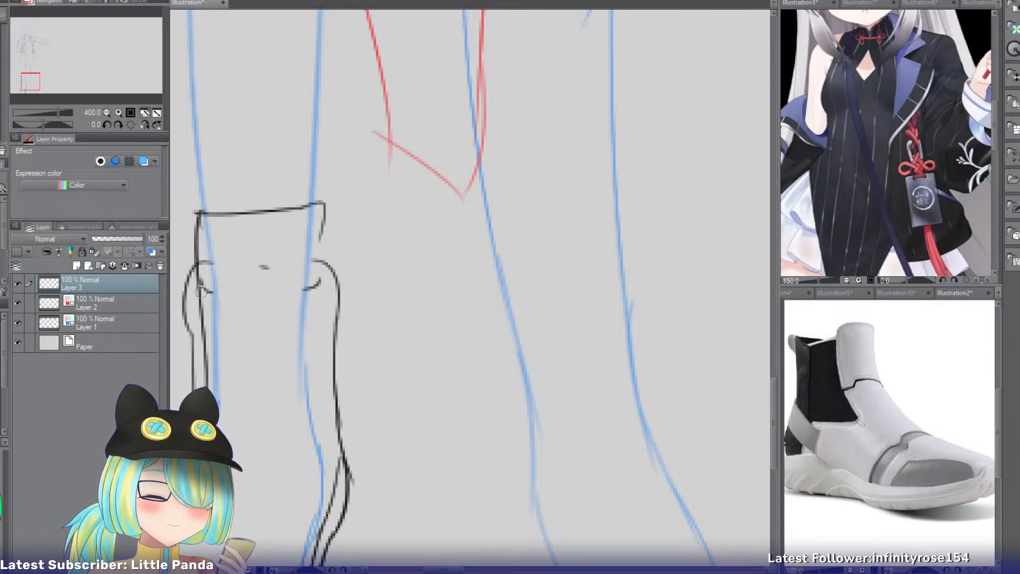
pyautogui.moveTo(322, 212); pyautogui.dragTo(312, 375)
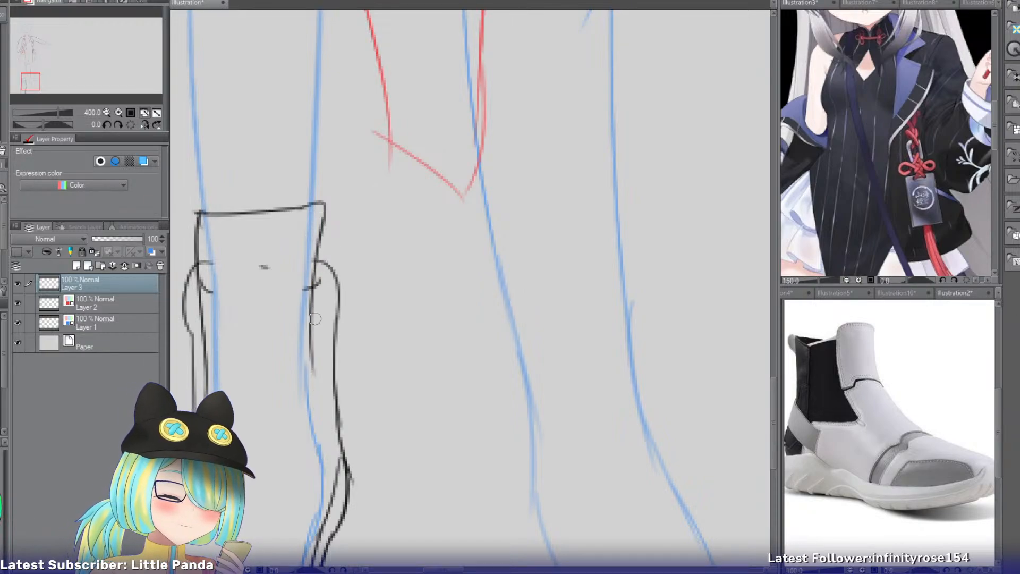
pyautogui.moveTo(317, 298); pyautogui.dragTo(315, 420)
# Draw an upward-arching seam across the shoe's front panel, just below the ankle padding.
pyautogui.moveTo(211, 340); pyautogui.dragTo(314, 351)
pyautogui.hotkey('ctrl', 'z')
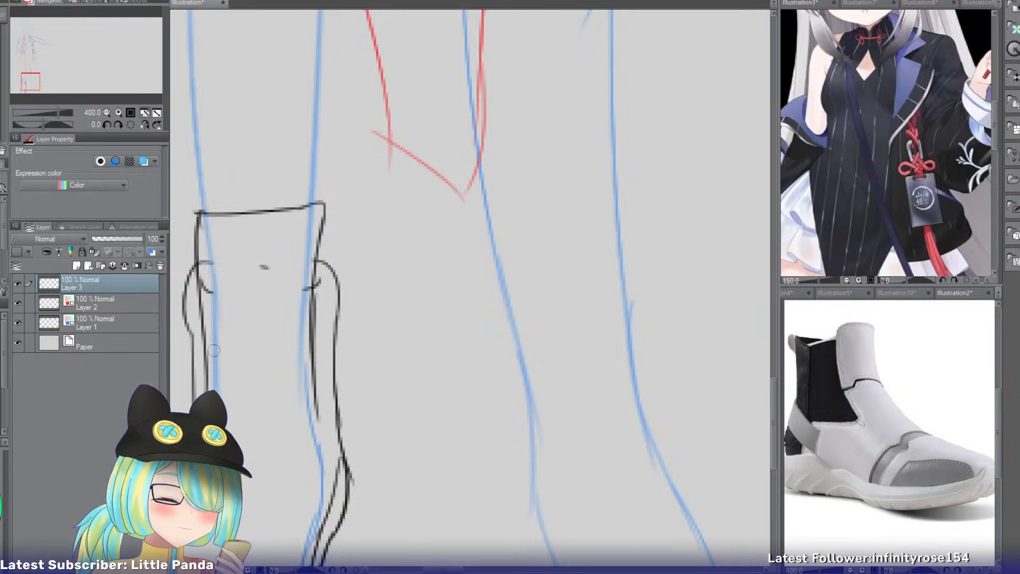
pyautogui.moveTo(205, 348); pyautogui.dragTo(317, 359)
pyautogui.moveTo(31, 82); pyautogui.dragTo(39, 88)
pyautogui.hotkey('ctrl', 'z')
# Curve the front panel's inner-side edge inward onto the instep and draw a diagonal line to it from the shoe's inner-side contour.
pyautogui.moveTo(351, 178); pyautogui.dragTo(325, 333)
pyautogui.moveTo(371, 259); pyautogui.dragTo(325, 336)
pyautogui.hotkey('ctrl', 'z')
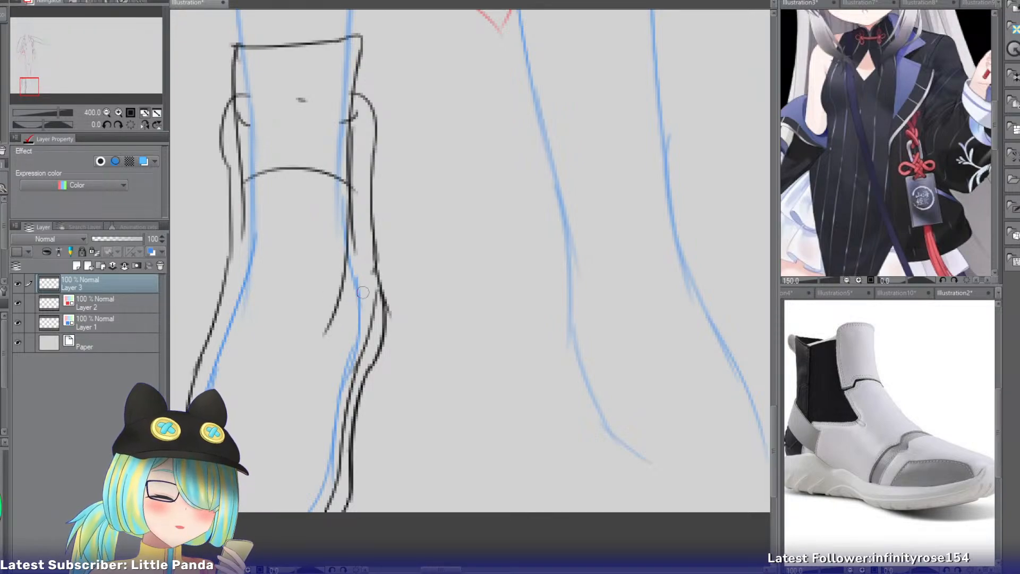
pyautogui.moveTo(375, 272); pyautogui.dragTo(336, 328)
# Extend the front panel's outer-side edge toward the instep and add a short line meeting it from the shoe's outer-side contour.
pyautogui.moveTo(247, 221)
pyautogui.mouseDown()
pyautogui.moveTo(225, 312)
pyautogui.moveTo(228, 267)
pyautogui.moveTo(228, 332)
pyautogui.mouseUp()
pyautogui.hotkey('ctrl', 'z')
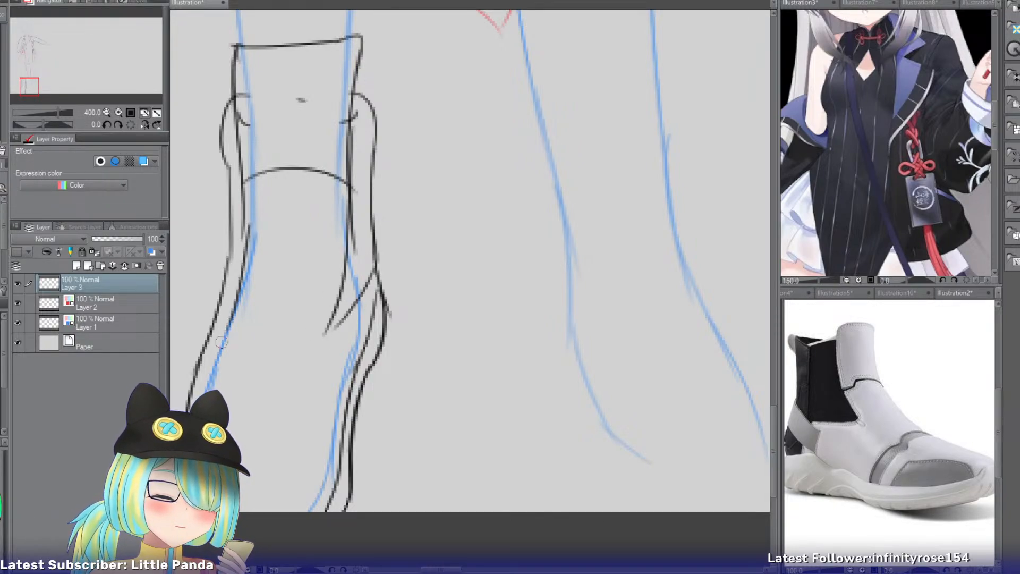
pyautogui.moveTo(225, 273); pyautogui.dragTo(228, 330)
pyautogui.hotkey('ctrl', 'z')
pyautogui.moveTo(232, 265); pyautogui.dragTo(228, 338)
pyautogui.hotkey('ctrl', 'z')
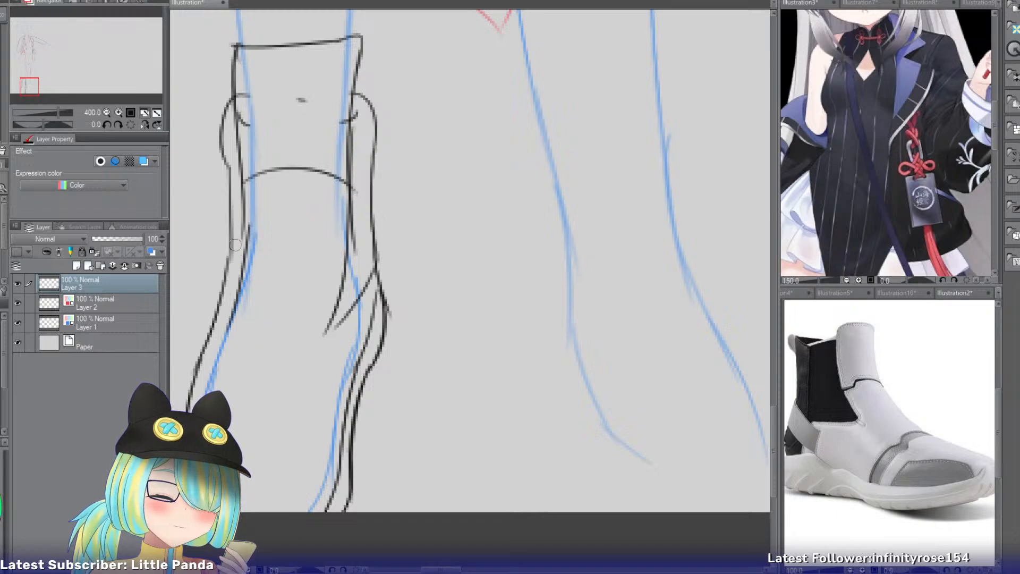
pyautogui.moveTo(231, 254); pyautogui.dragTo(229, 328)
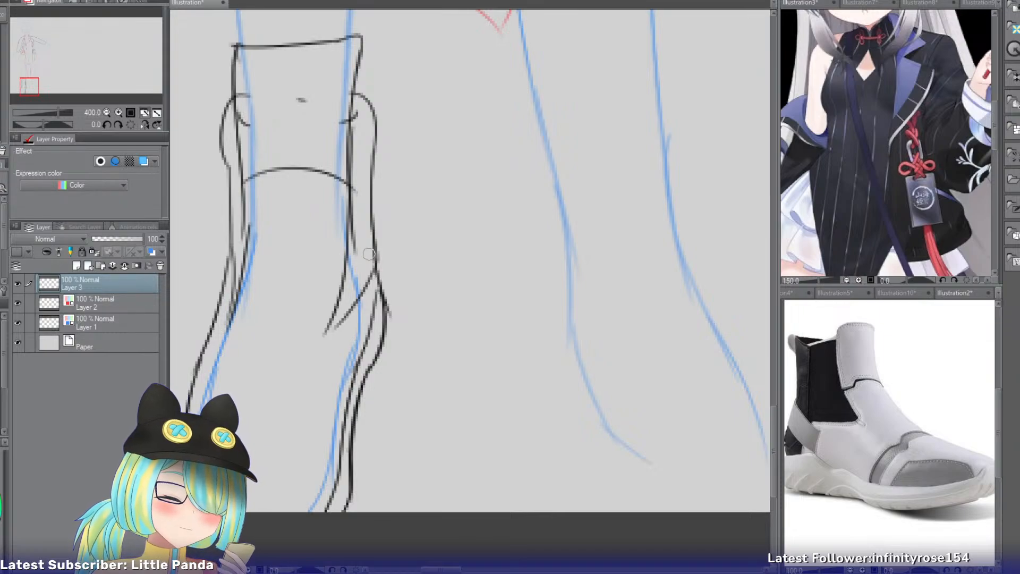
# Rework the diagonal from the shoe's inner-side contour to the front panel's tip, erasing its excess and redrawing it.
pyautogui.moveTo(373, 245); pyautogui.dragTo(327, 333)
pyautogui.press('e')
pyautogui.moveTo(365, 286); pyautogui.dragTo(343, 321)
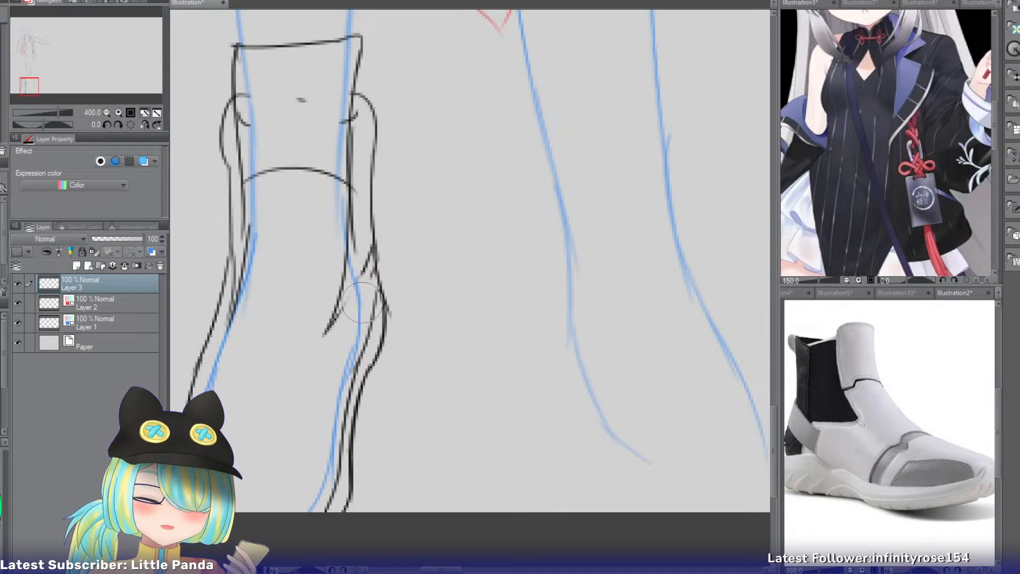
pyautogui.press('p')
pyautogui.moveTo(367, 266)
pyautogui.mouseDown()
pyautogui.moveTo(325, 338)
pyautogui.moveTo(373, 278)
pyautogui.moveTo(375, 257)
pyautogui.moveTo(354, 366)
pyautogui.mouseUp()
pyautogui.hotkey('ctrl', 'z')
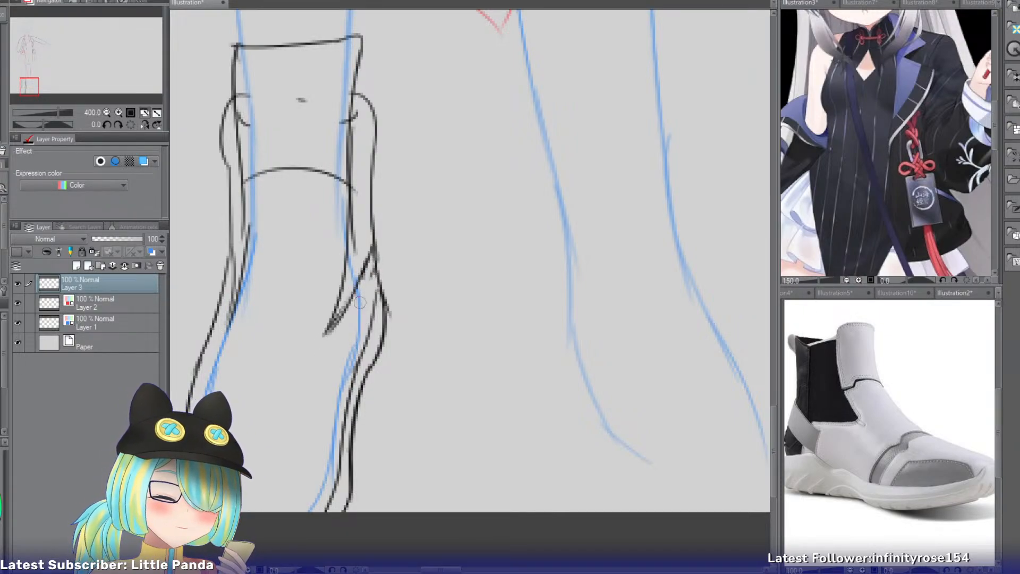
pyautogui.moveTo(360, 302); pyautogui.dragTo(354, 365)
pyautogui.moveTo(375, 271); pyautogui.dragTo(365, 353)
pyautogui.hotkey('ctrl', 'z')
pyautogui.hotkey('ctrl', 'z')
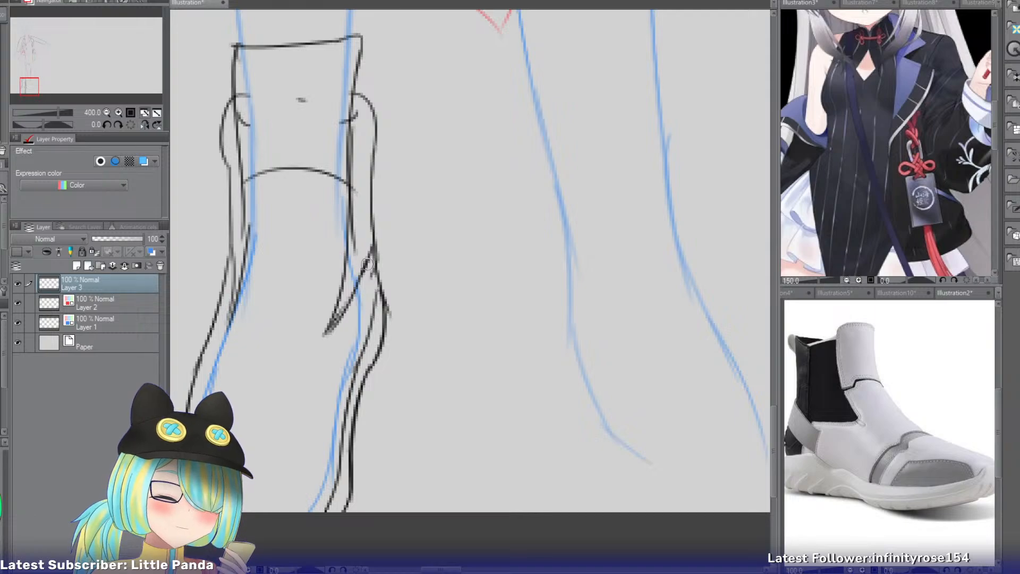
pyautogui.moveTo(370, 257); pyautogui.dragTo(339, 356)
pyautogui.hotkey('ctrl', 'z')
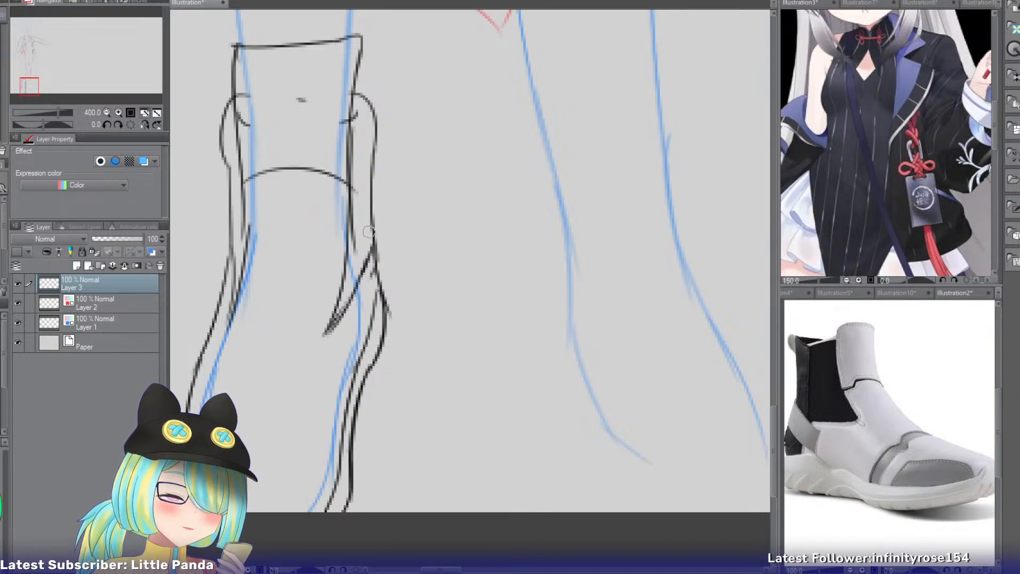
# Draw parallel diagonal strap lines from the shoe's inner-side contour onto the instep, below the existing diagonal.
pyautogui.moveTo(369, 219); pyautogui.dragTo(334, 344)
pyautogui.moveTo(377, 248); pyautogui.dragTo(347, 355)
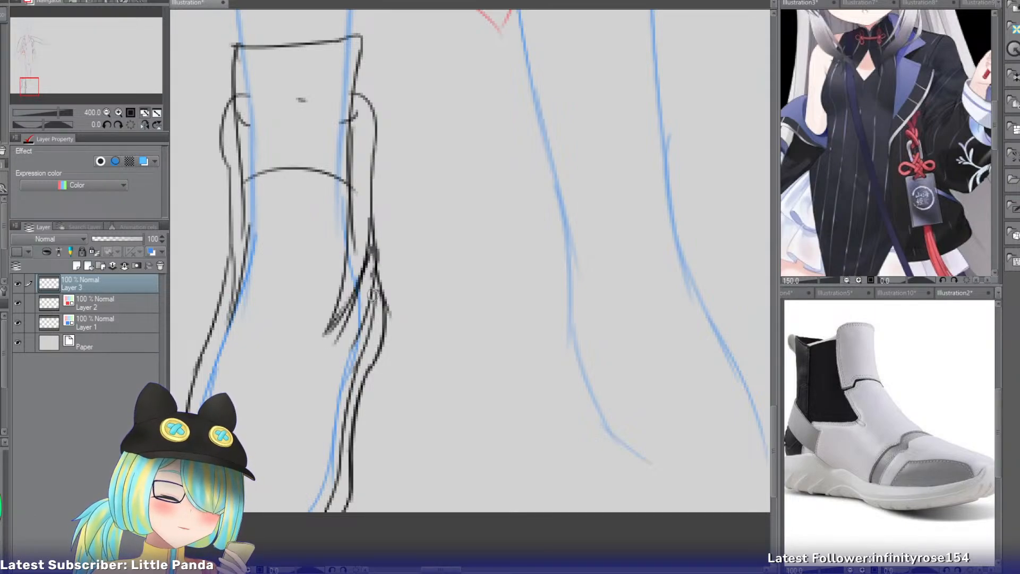
pyautogui.hotkey('ctrl', 'z')
pyautogui.moveTo(376, 266); pyautogui.dragTo(342, 366)
pyautogui.moveTo(372, 217)
pyautogui.mouseDown()
pyautogui.moveTo(370, 322)
pyautogui.moveTo(377, 249)
pyautogui.moveTo(368, 296)
pyautogui.mouseUp()
pyautogui.hotkey('ctrl', 'z')
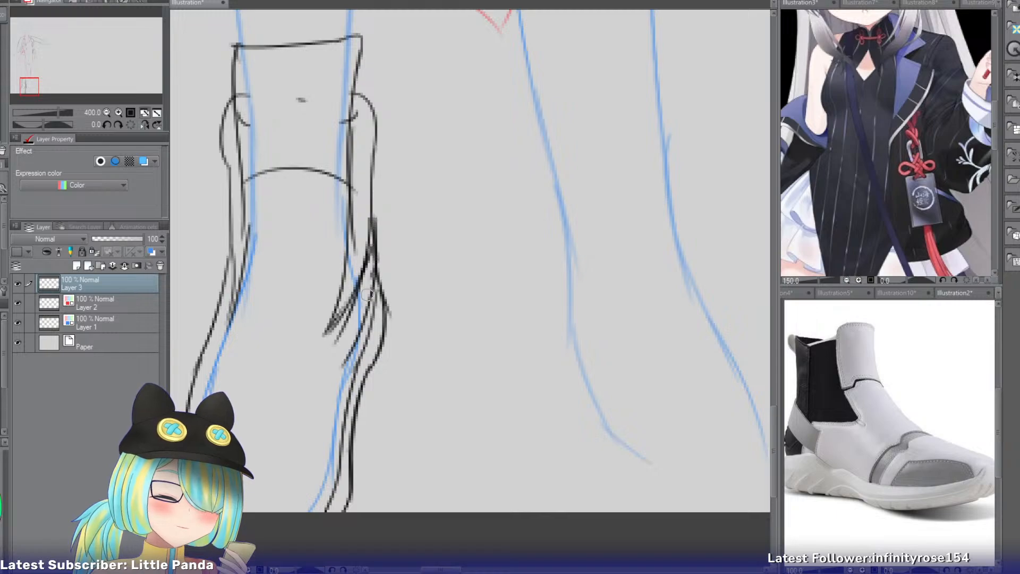
# Draw a downward-curving toe-cap seam across the full width of the shoe's front.
pyautogui.press('e')
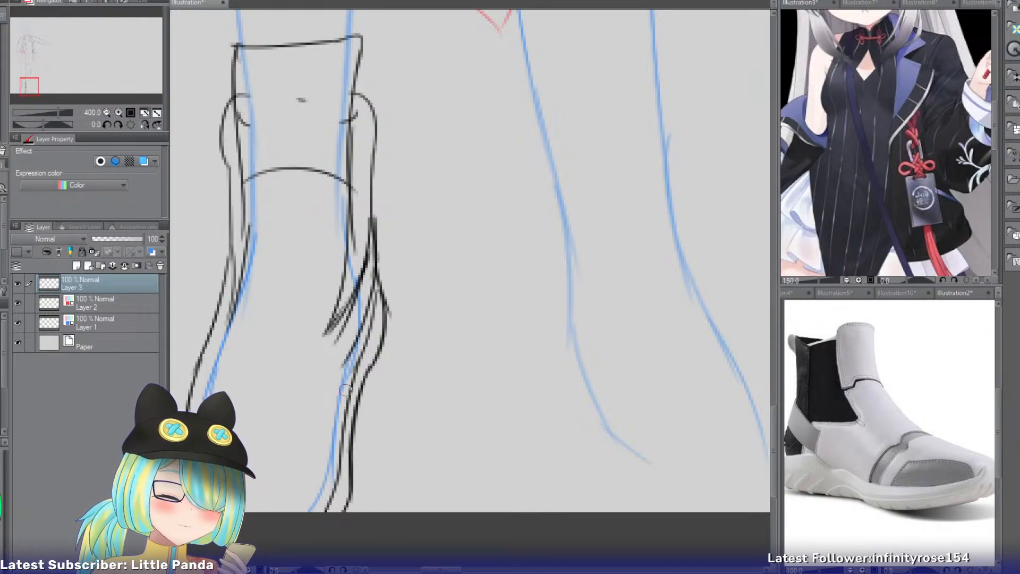
pyautogui.moveTo(346, 386)
pyautogui.mouseDown()
pyautogui.moveTo(302, 424)
pyautogui.moveTo(273, 403)
pyautogui.moveTo(202, 397)
pyautogui.mouseUp()
pyautogui.hotkey('ctrl', 'z')
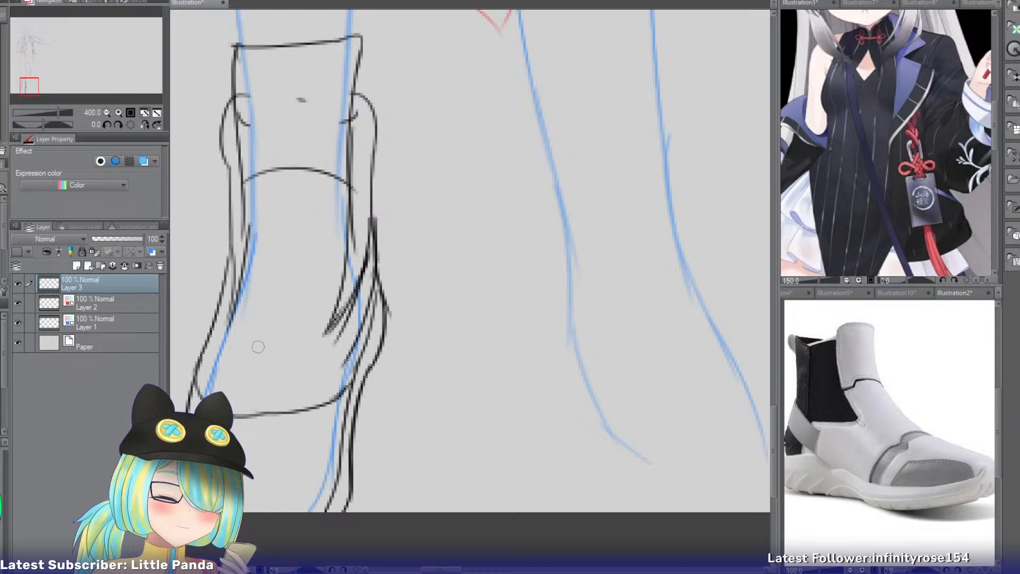
# Draw the top opening edge of the second shoe as a slightly curved line across the other ankle.
pyautogui.moveTo(30, 88); pyautogui.dragTo(34, 86)
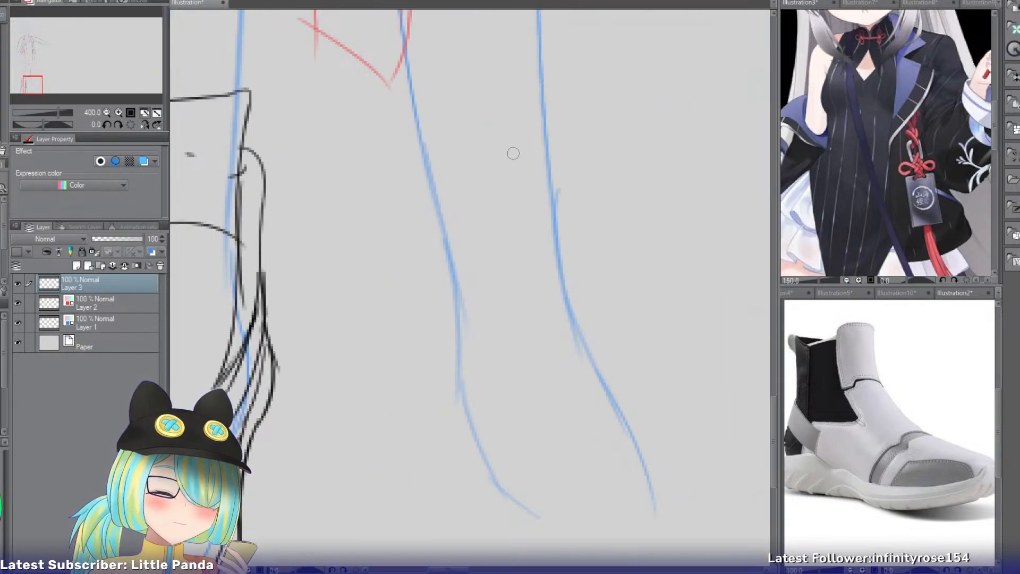
pyautogui.moveTo(544, 72); pyautogui.dragTo(435, 86)
pyautogui.hotkey('ctrl', 'z')
pyautogui.moveTo(549, 65); pyautogui.dragTo(426, 86)
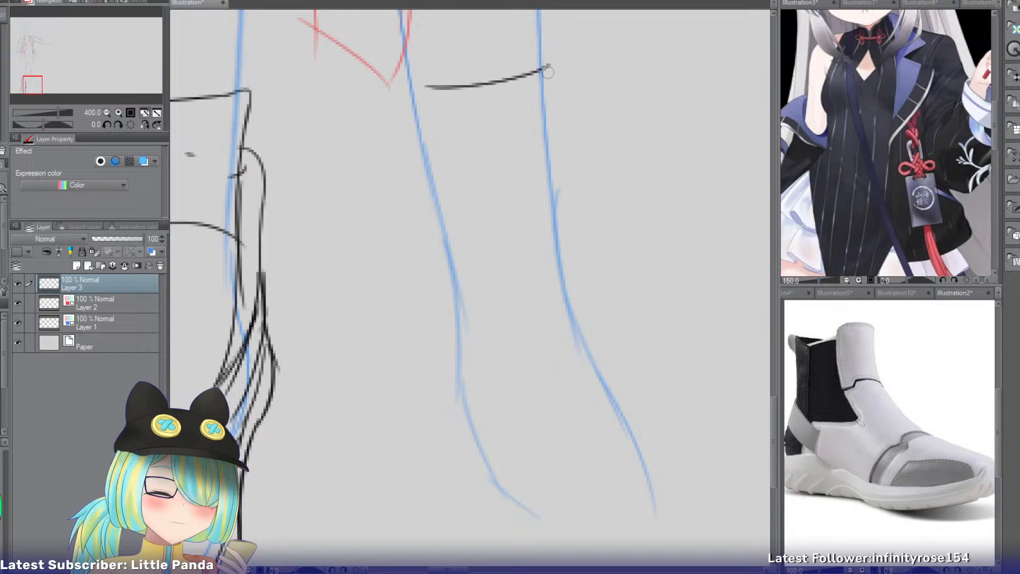
pyautogui.hotkey('ctrl', 'z')
# Draw the second shoe's front shaft contour from the corner of the opening down toward the instep.
pyautogui.moveTo(548, 65)
pyautogui.mouseDown()
pyautogui.moveTo(554, 145)
pyautogui.moveTo(558, 118)
pyautogui.moveTo(551, 232)
pyautogui.mouseUp()
pyautogui.hotkey('ctrl', 'z')
pyautogui.moveTo(558, 115); pyautogui.dragTo(568, 298)
pyautogui.hotkey('ctrl', 'z')
pyautogui.moveTo(558, 121)
pyautogui.mouseDown()
pyautogui.moveTo(576, 298)
pyautogui.moveTo(563, 243)
pyautogui.moveTo(572, 270)
pyautogui.mouseUp()
pyautogui.hotkey('ctrl', 'z')
pyautogui.moveTo(428, 88); pyautogui.dragTo(481, 270)
pyautogui.hotkey('ctrl', 'z')
pyautogui.hotkey('ctrl', 'z')
pyautogui.moveTo(428, 86); pyautogui.dragTo(469, 200)
# Draw the side panel's front edge as a long diagonal from the second shoe's opening down toward the instep.
pyautogui.hotkey('ctrl', 'z')
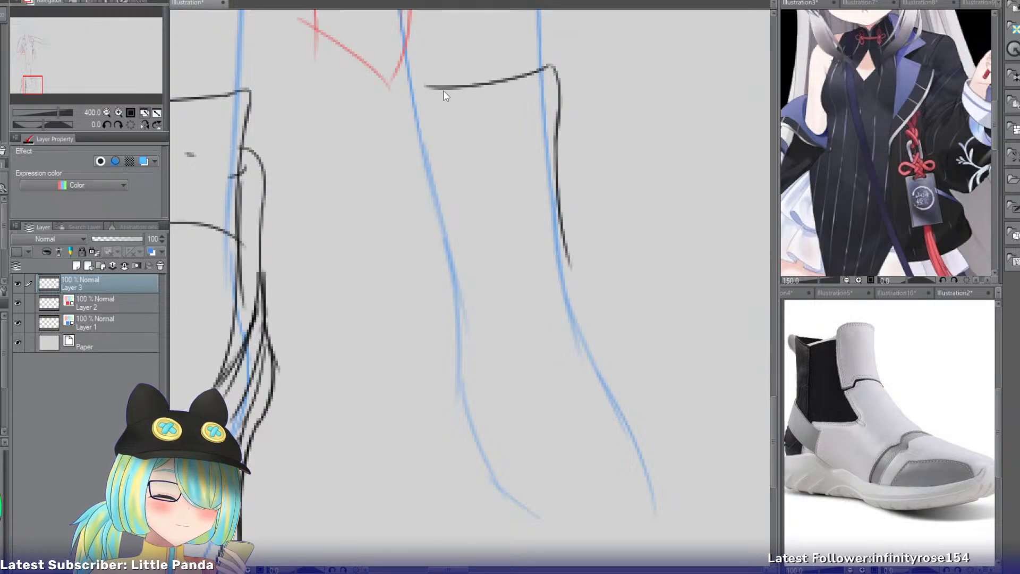
pyautogui.moveTo(437, 88); pyautogui.dragTo(479, 255)
pyautogui.hotkey('ctrl', 'z')
pyautogui.moveTo(436, 95); pyautogui.dragTo(479, 260)
pyautogui.moveTo(464, 199); pyautogui.dragTo(493, 298)
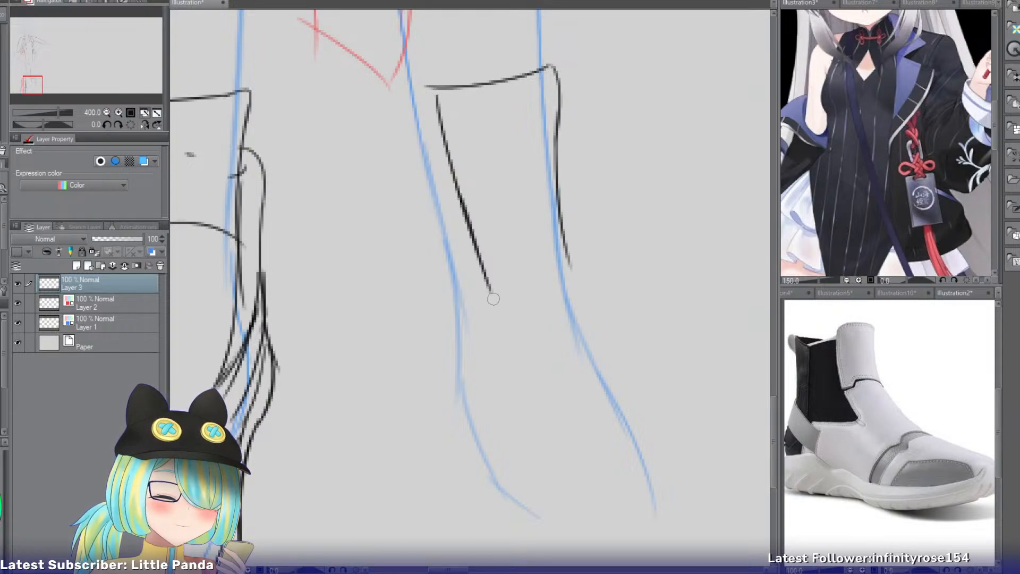
pyautogui.hotkey('ctrl', 'z')
pyautogui.moveTo(462, 196); pyautogui.dragTo(499, 319)
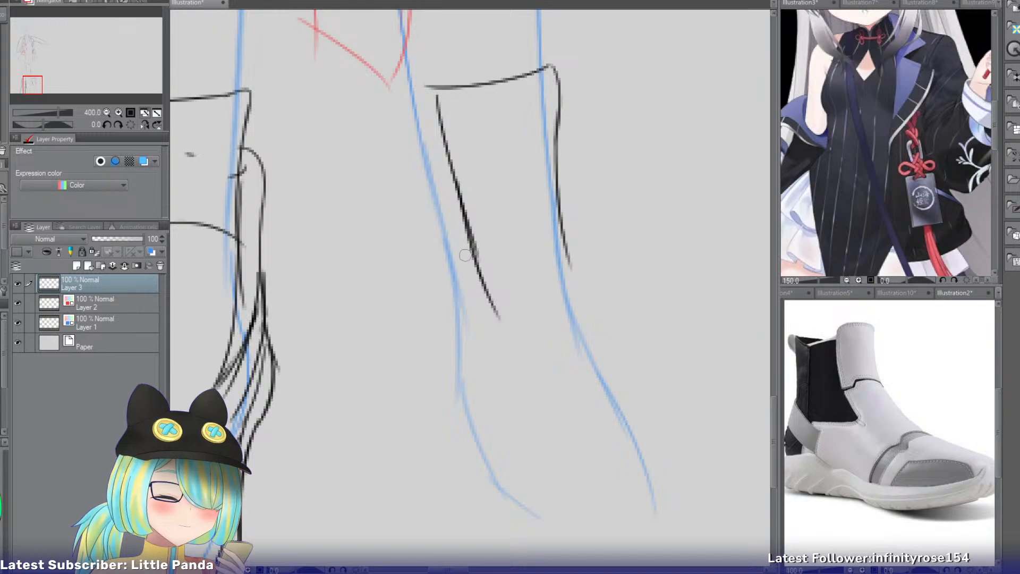
# Draw a curved bottom edge for the side panel, running from the heel side to the panel's front tip.
pyautogui.moveTo(445, 282); pyautogui.dragTo(510, 334)
pyautogui.hotkey('ctrl', 'z')
pyautogui.moveTo(436, 282); pyautogui.dragTo(511, 334)
pyautogui.hotkey('ctrl', 'z')
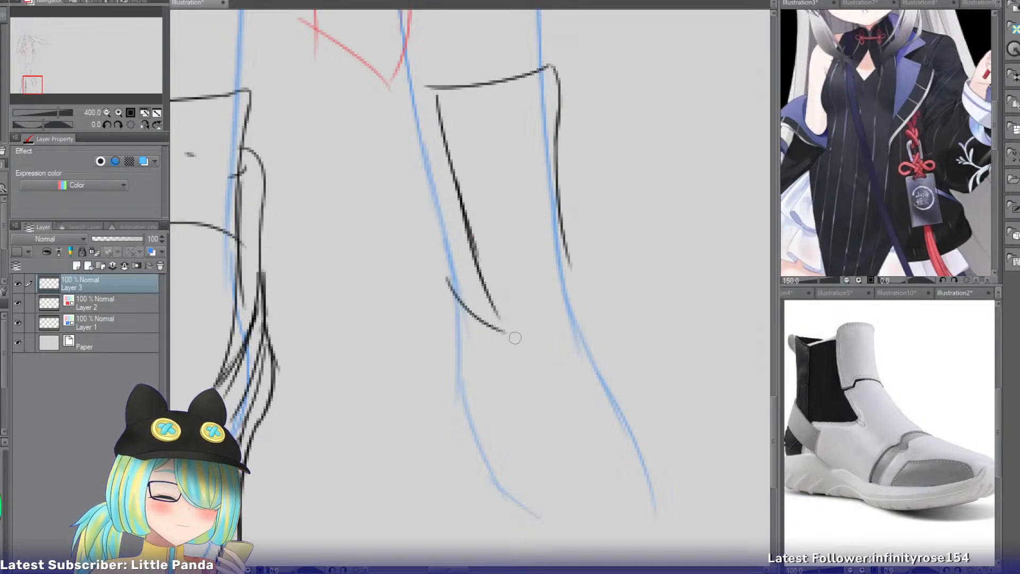
pyautogui.hotkey('ctrl', 'z')
pyautogui.moveTo(437, 273); pyautogui.dragTo(504, 321)
# Extend the second shoe's front contour down over the instep to the toe.
pyautogui.moveTo(561, 237)
pyautogui.mouseDown()
pyautogui.moveTo(588, 321)
pyautogui.moveTo(674, 423)
pyautogui.mouseUp()
pyautogui.hotkey('ctrl', 'z')
pyautogui.hotkey('ctrl', 'z')
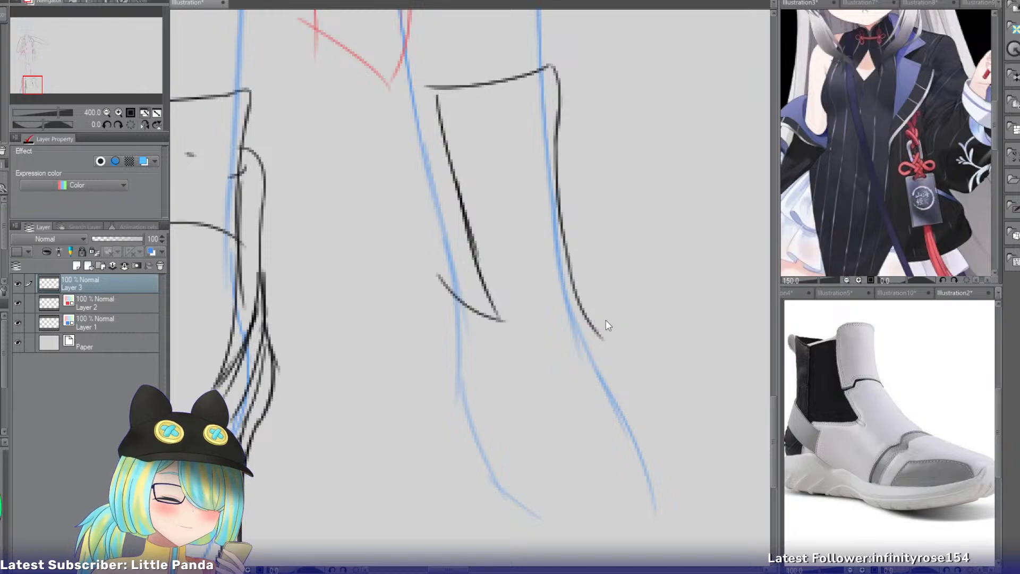
pyautogui.moveTo(592, 322); pyautogui.dragTo(714, 478)
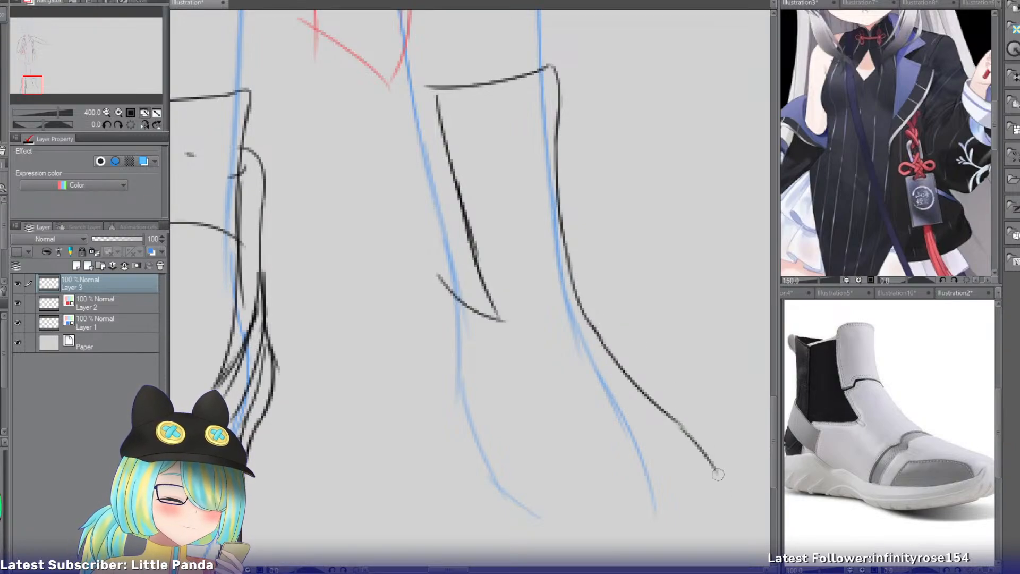
pyautogui.hotkey('ctrl', 'z')
# Draw the second shoe's rounded toe and continue the bottom of the sole back toward the arch.
pyautogui.moveTo(677, 425); pyautogui.dragTo(705, 499)
pyautogui.hotkey('ctrl', 'z')
pyautogui.moveTo(684, 425)
pyautogui.mouseDown()
pyautogui.moveTo(701, 503)
pyautogui.moveTo(689, 527)
pyautogui.moveTo(664, 539)
pyautogui.moveTo(599, 528)
pyautogui.mouseUp()
pyautogui.hotkey('ctrl', 'z')
pyautogui.hotkey('ctrl', 'z')
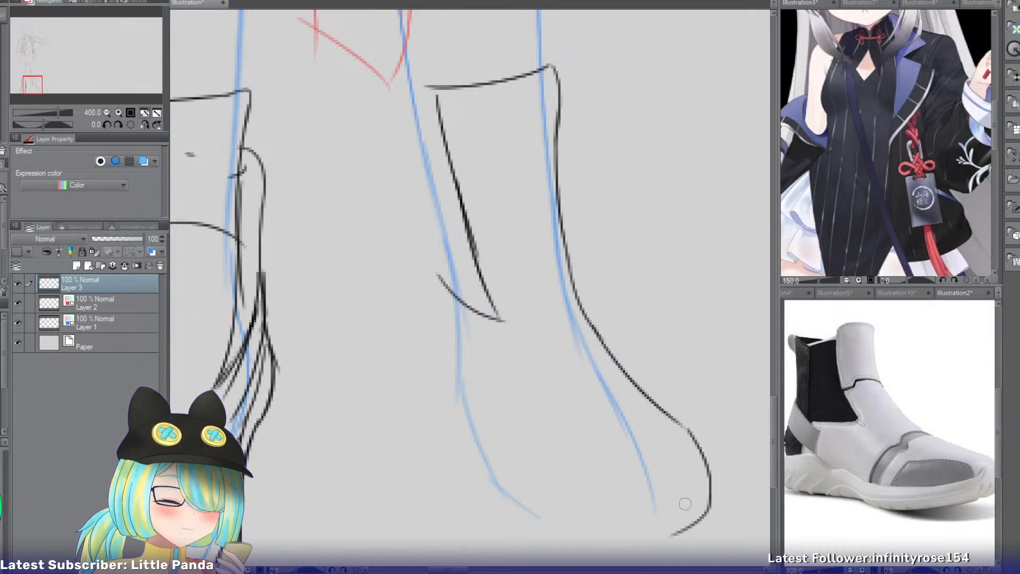
pyautogui.moveTo(695, 522); pyautogui.dragTo(618, 542)
pyautogui.moveTo(518, 464); pyautogui.dragTo(613, 535)
# Draw the sole's edge from the arch back to the heel and curve the heel contour upward.
pyautogui.hotkey('ctrl', 'z')
pyautogui.moveTo(505, 480); pyautogui.dragTo(618, 533)
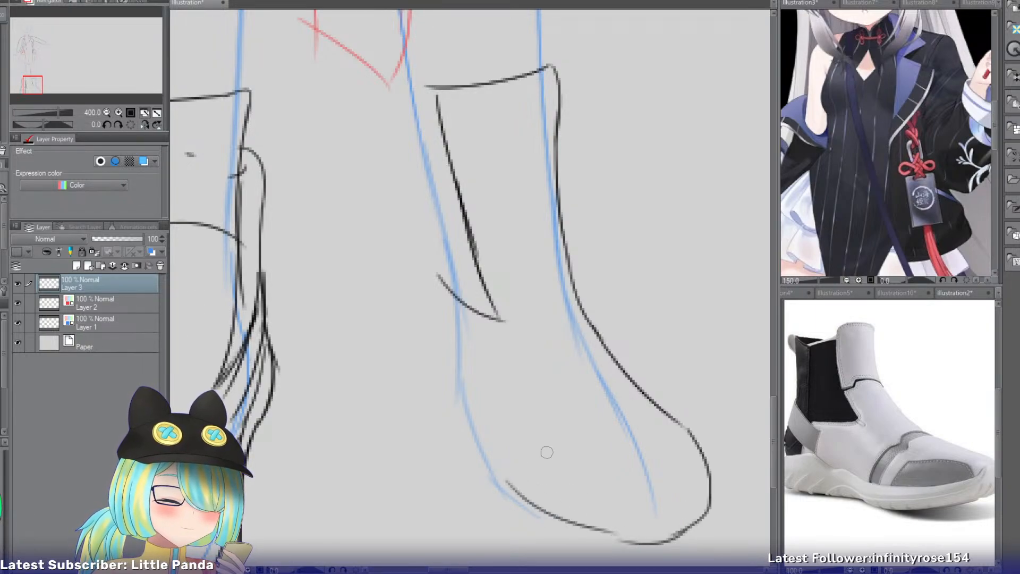
pyautogui.moveTo(433, 399)
pyautogui.mouseDown()
pyautogui.moveTo(510, 472)
pyautogui.moveTo(500, 466)
pyautogui.mouseUp()
pyautogui.hotkey('ctrl', 'z')
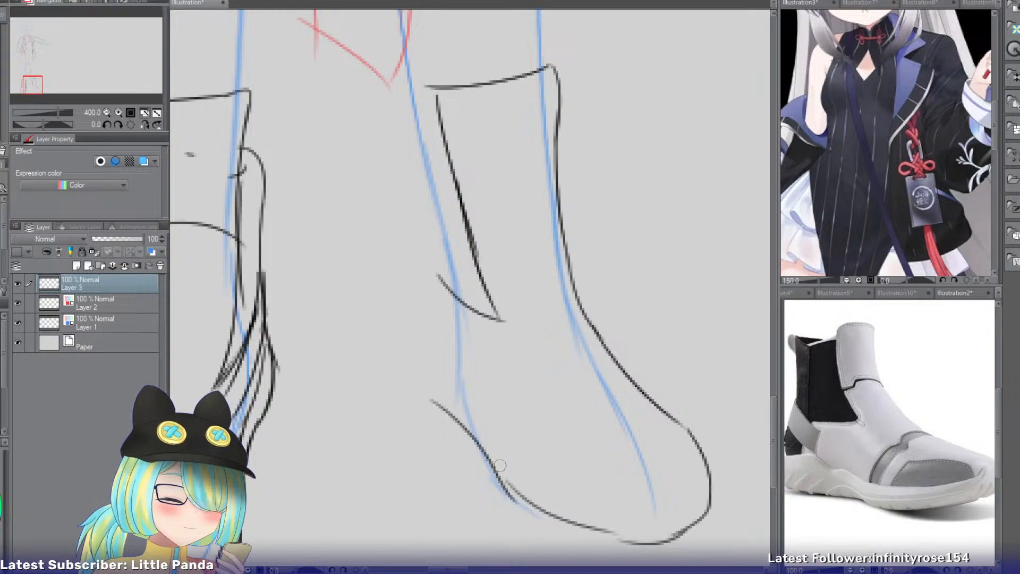
pyautogui.moveTo(419, 342); pyautogui.dragTo(452, 420)
# Continue the second shoe's back contour from the heel up to the hem point beside the ankle.
pyautogui.hotkey('ctrl', 'z')
pyautogui.hotkey('ctrl', 'z')
pyautogui.moveTo(423, 281)
pyautogui.mouseDown()
pyautogui.moveTo(462, 410)
pyautogui.moveTo(440, 412)
pyautogui.mouseUp()
pyautogui.moveTo(417, 201); pyautogui.dragTo(415, 300)
pyautogui.hotkey('ctrl', 'z')
pyautogui.moveTo(395, 85); pyautogui.dragTo(419, 226)
pyautogui.hotkey('ctrl', 'z')
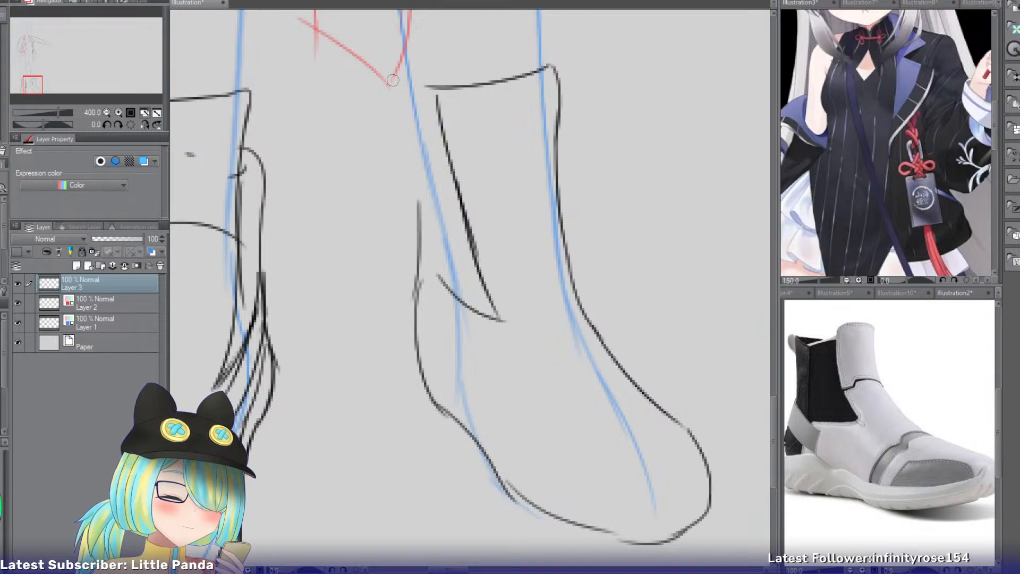
pyautogui.moveTo(393, 81); pyautogui.dragTo(419, 223)
pyautogui.hotkey('ctrl', 'z')
pyautogui.moveTo(394, 80)
pyautogui.mouseDown()
pyautogui.moveTo(422, 259)
pyautogui.moveTo(415, 243)
pyautogui.mouseUp()
pyautogui.hotkey('ctrl', 'z')
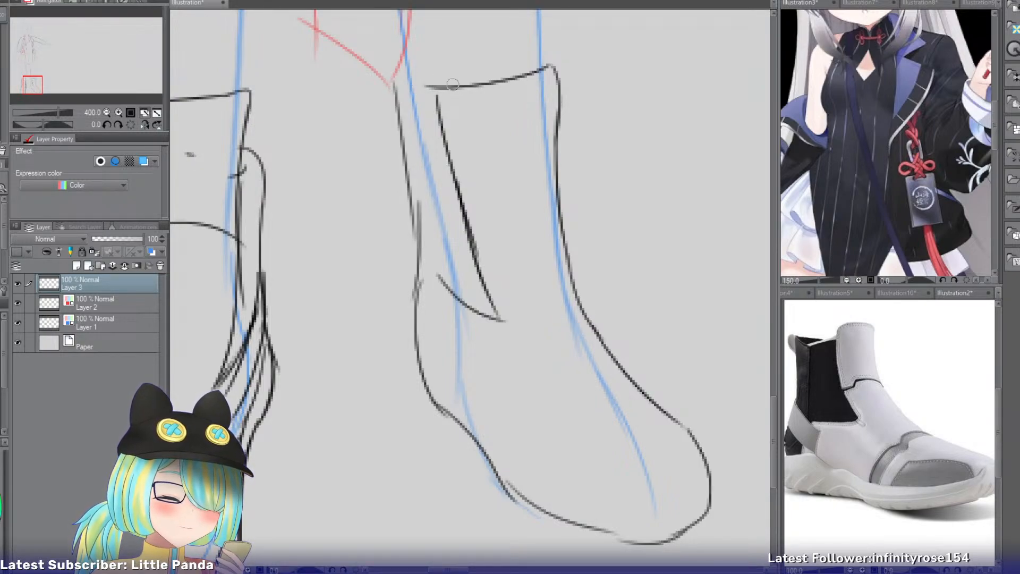
# Add a second line along the back contour to form a heel strip and draw a small pull-tab curve at its top.
pyautogui.moveTo(417, 85); pyautogui.dragTo(419, 214)
pyautogui.hotkey('ctrl', 'z')
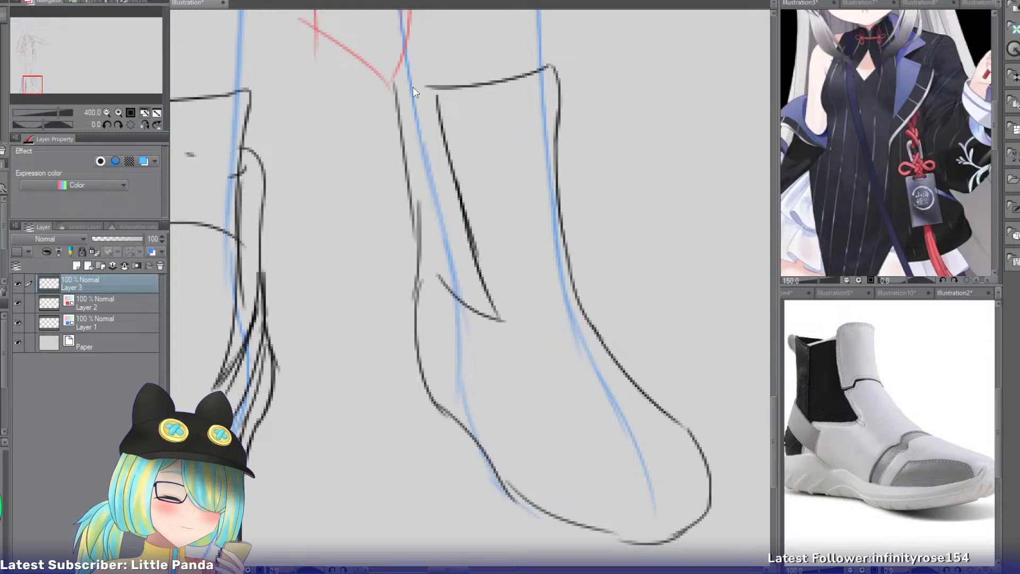
pyautogui.moveTo(410, 83); pyautogui.dragTo(417, 217)
pyautogui.moveTo(399, 58)
pyautogui.mouseDown()
pyautogui.moveTo(391, 108)
pyautogui.moveTo(402, 90)
pyautogui.mouseUp()
pyautogui.hotkey('ctrl', 'z')
pyautogui.moveTo(542, 36); pyautogui.dragTo(556, 80)
pyautogui.hotkey('ctrl', 'z')
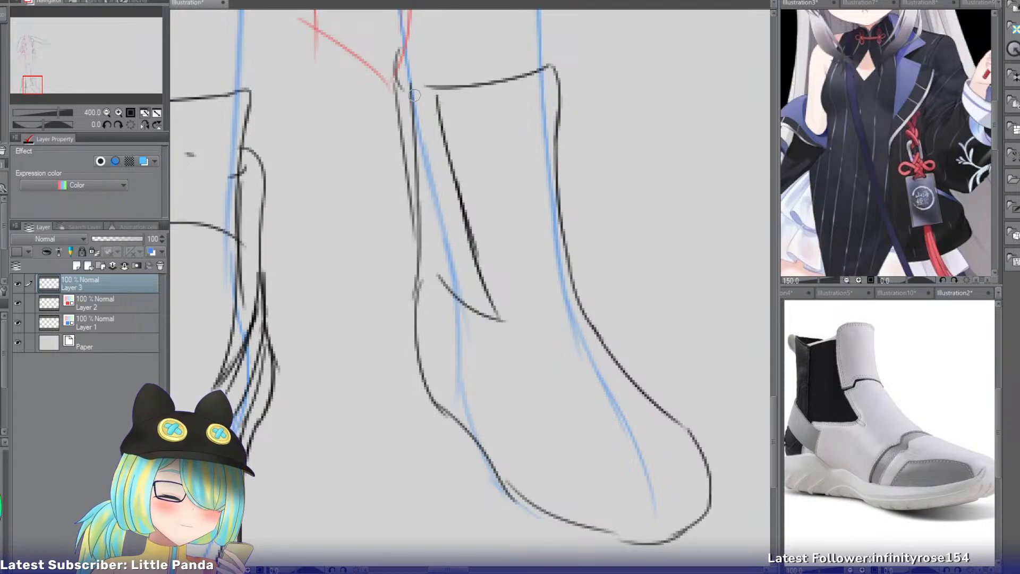
# Redraw the second shoe's opening edge slightly lower, with a short line at the back of the side panel.
pyautogui.moveTo(419, 102); pyautogui.dragTo(439, 109)
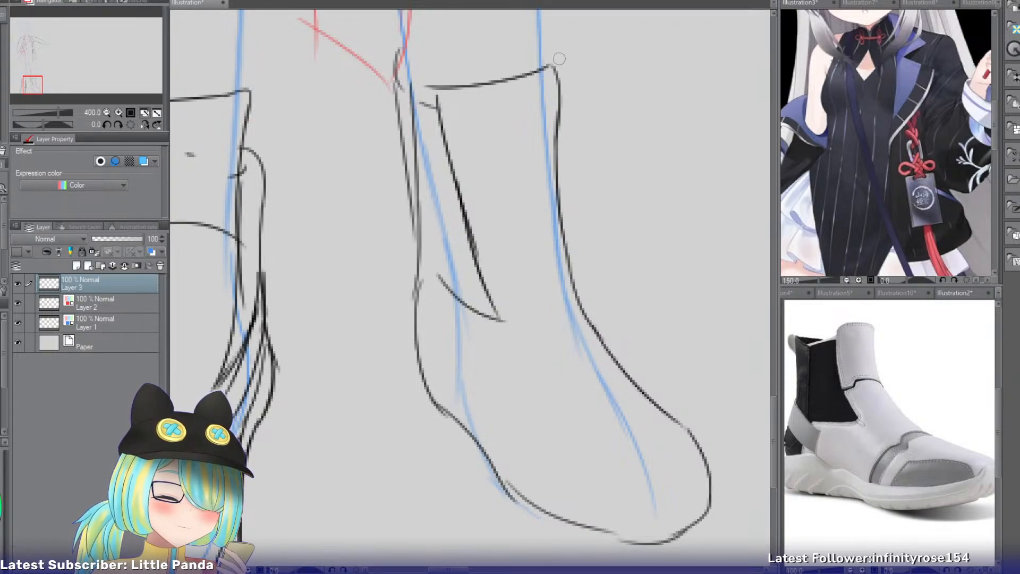
pyautogui.moveTo(561, 60); pyautogui.dragTo(444, 96)
pyautogui.hotkey('ctrl', 'z')
pyautogui.moveTo(482, 240); pyautogui.dragTo(493, 285)
pyautogui.hotkey('ctrl', 'z')
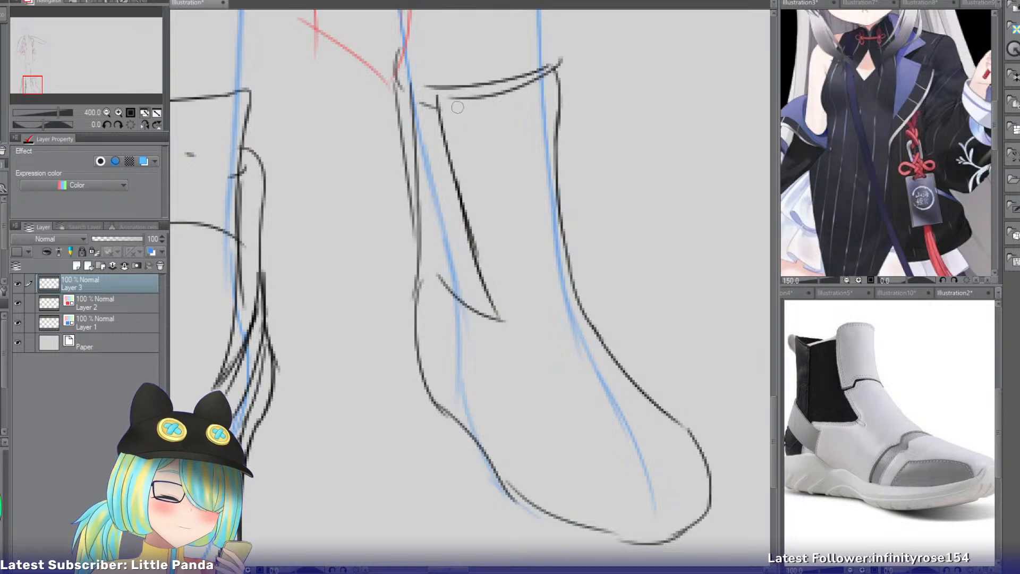
# Redraw the side panel's front edge further forward, erase the old panel and opening lines, and close the panel's top.
pyautogui.moveTo(461, 103); pyautogui.dragTo(508, 315)
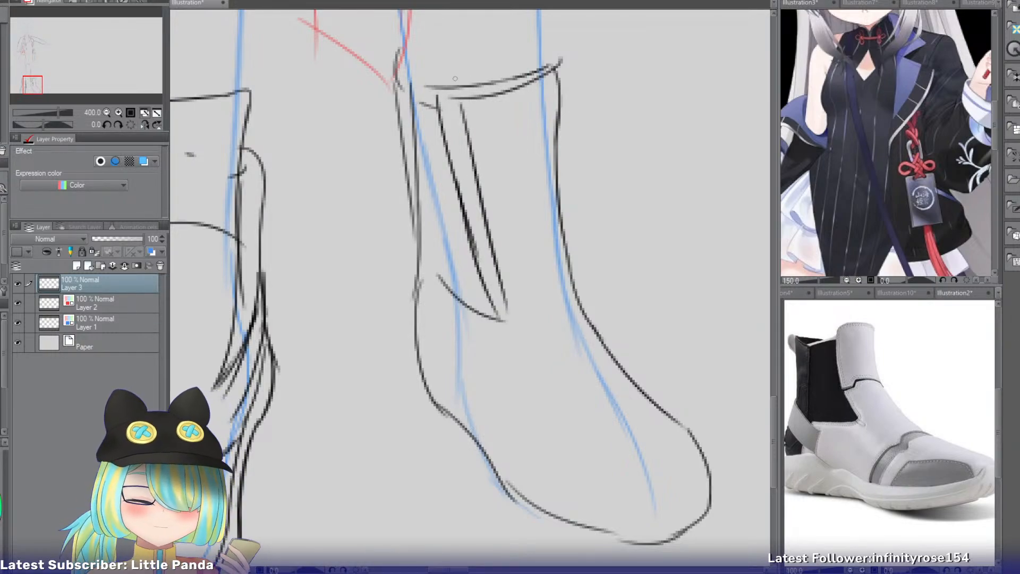
pyautogui.press('e')
pyautogui.moveTo(437, 76); pyautogui.dragTo(534, 67)
pyautogui.moveTo(450, 164); pyautogui.dragTo(487, 270)
pyautogui.press('p')
pyautogui.moveTo(427, 106); pyautogui.dragTo(470, 106)
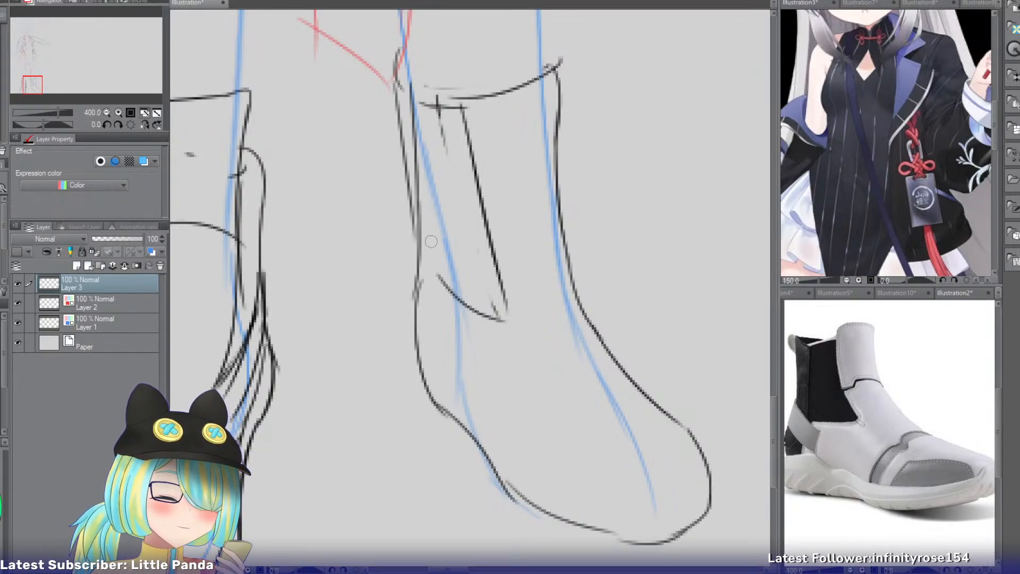
# Draw the heel strap below the side panel with a lower curved edge, a short front end and a reinforced back edge.
pyautogui.moveTo(419, 254)
pyautogui.mouseDown()
pyautogui.moveTo(473, 312)
pyautogui.moveTo(461, 359)
pyautogui.mouseUp()
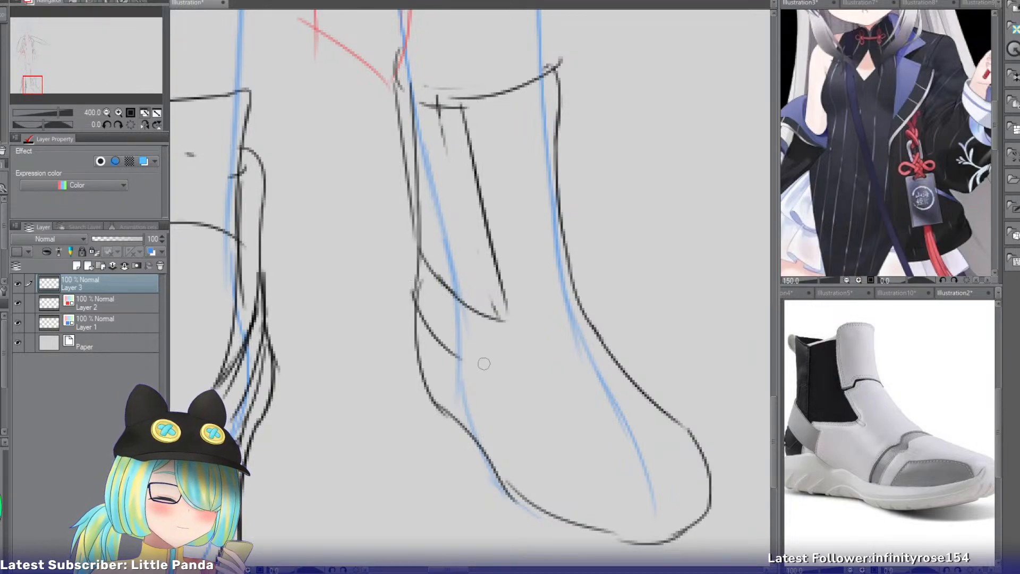
pyautogui.moveTo(468, 314); pyautogui.dragTo(461, 360)
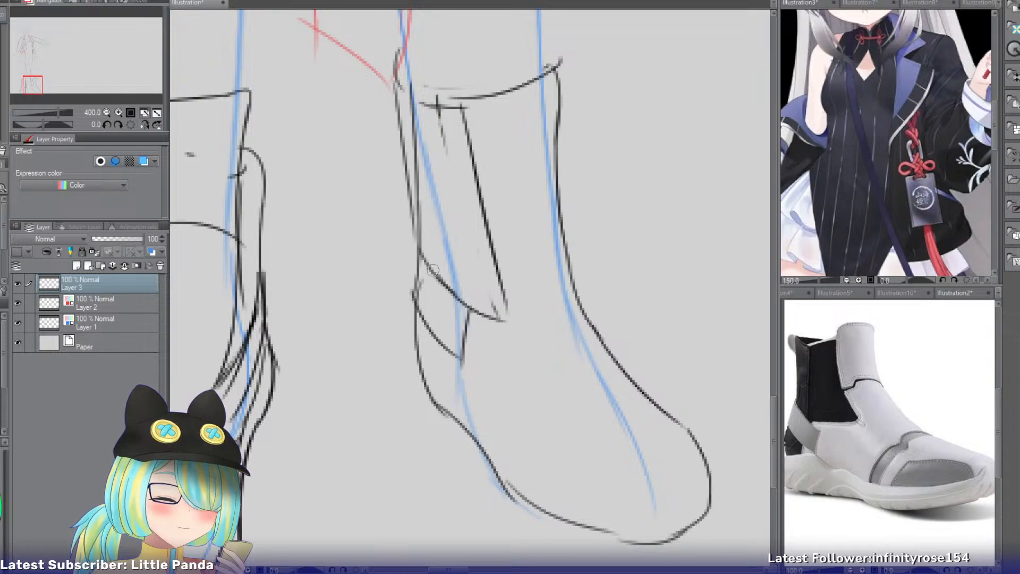
pyautogui.moveTo(418, 247); pyautogui.dragTo(414, 312)
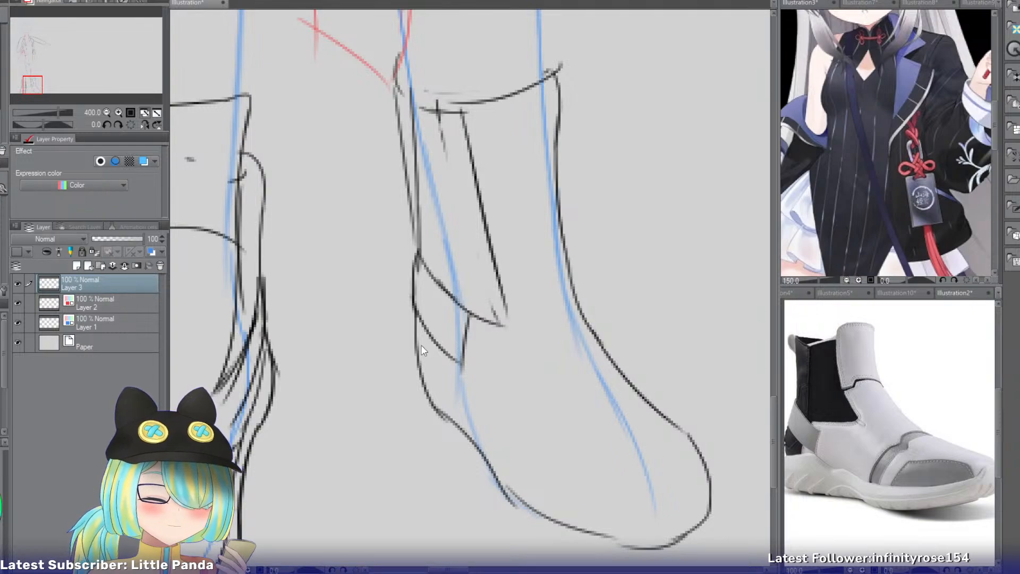
pyautogui.moveTo(418, 332); pyautogui.dragTo(472, 422)
pyautogui.hotkey('ctrl', 'z')
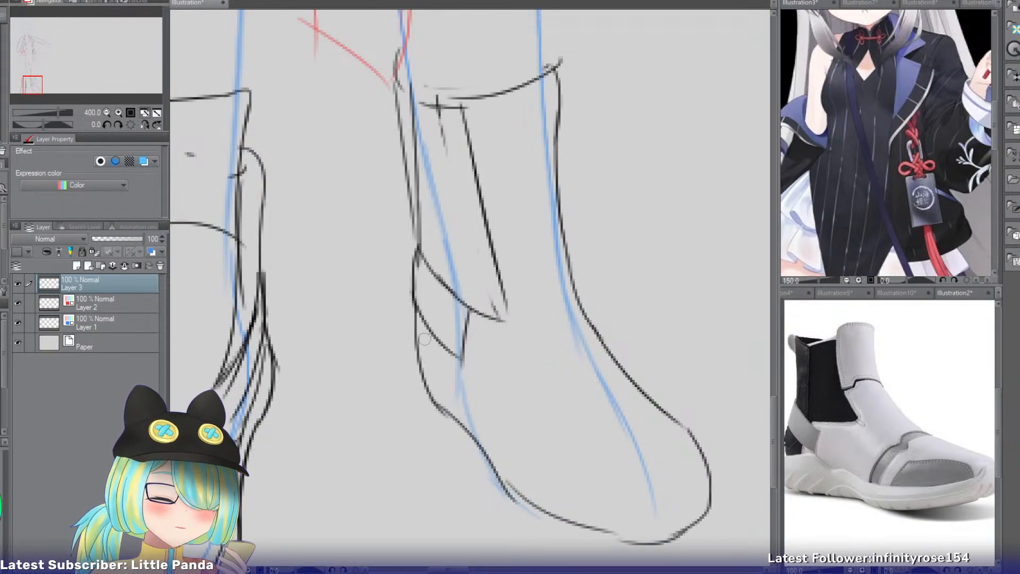
pyautogui.moveTo(415, 329); pyautogui.dragTo(482, 423)
pyautogui.hotkey('ctrl', 'z')
pyautogui.moveTo(411, 316); pyautogui.dragTo(457, 396)
pyautogui.hotkey('ctrl', 'z')
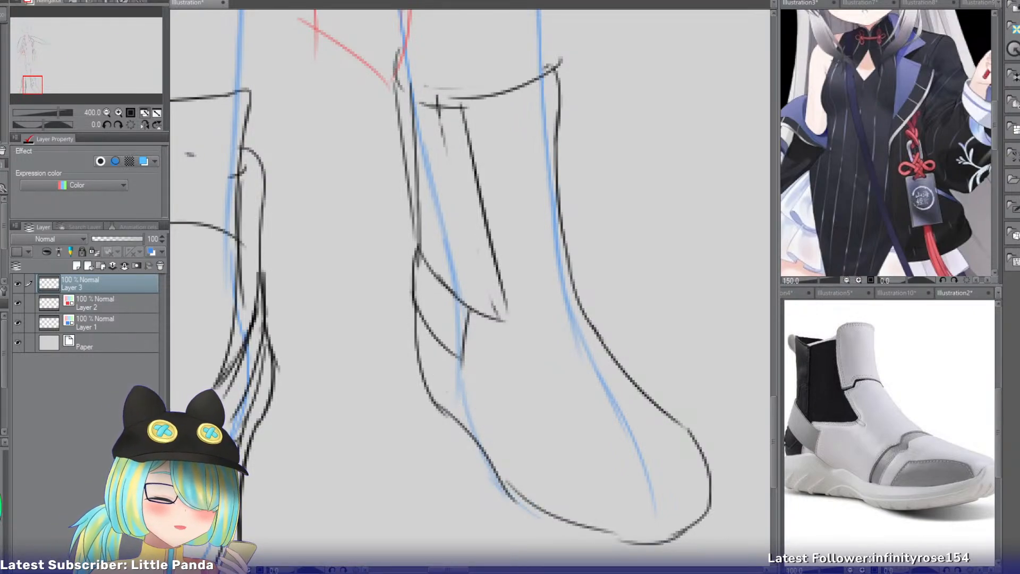
# Draw the sole's stepped upper edge from the heel along the side of the second shoe toward the toe.
pyautogui.moveTo(414, 338); pyautogui.dragTo(466, 387)
pyautogui.hotkey('ctrl', 'z')
pyautogui.moveTo(417, 342)
pyautogui.mouseDown()
pyautogui.moveTo(446, 361)
pyautogui.moveTo(472, 412)
pyautogui.moveTo(464, 399)
pyautogui.moveTo(519, 437)
pyautogui.mouseUp()
pyautogui.hotkey('ctrl', 'z')
pyautogui.moveTo(459, 399)
pyautogui.mouseDown()
pyautogui.moveTo(507, 416)
pyautogui.moveTo(529, 471)
pyautogui.moveTo(641, 520)
pyautogui.mouseUp()
# Close the sole's upper edge around the toe, curving it up to the shoe's front contour.
pyautogui.moveTo(709, 471)
pyautogui.mouseDown()
pyautogui.moveTo(611, 516)
pyautogui.moveTo(653, 510)
pyautogui.mouseUp()
pyautogui.hotkey('ctrl', 'z')
pyautogui.hotkey('ctrl', 'z')
pyautogui.hotkey('ctrl', 'z')
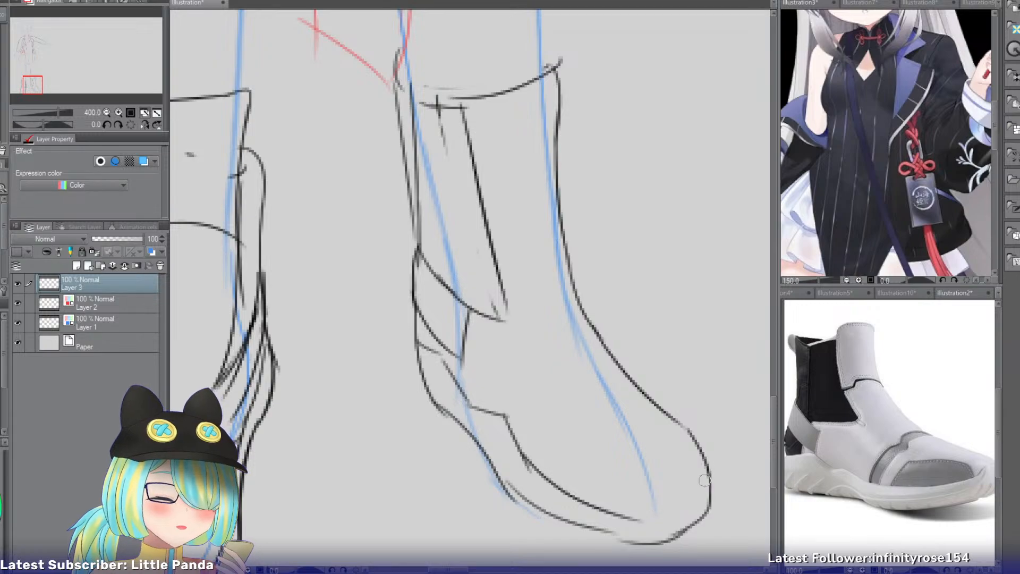
pyautogui.moveTo(708, 473); pyautogui.dragTo(635, 515)
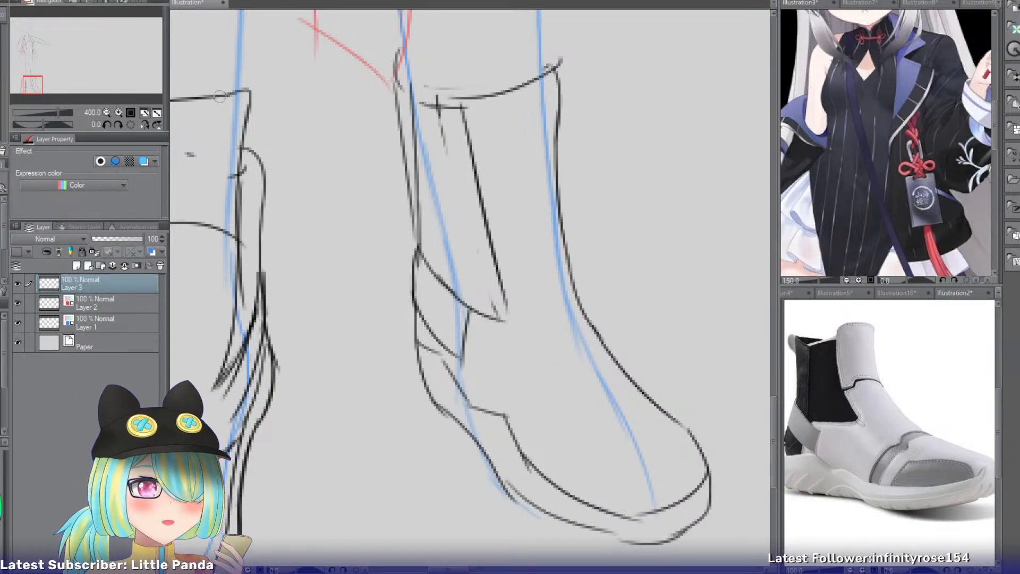
# Examine the whole figure with both shoes, and the jacket and head area up close.
pyautogui.click(107, 113)
pyautogui.click(107, 112)
pyautogui.click(106, 113)
pyautogui.click(106, 112)
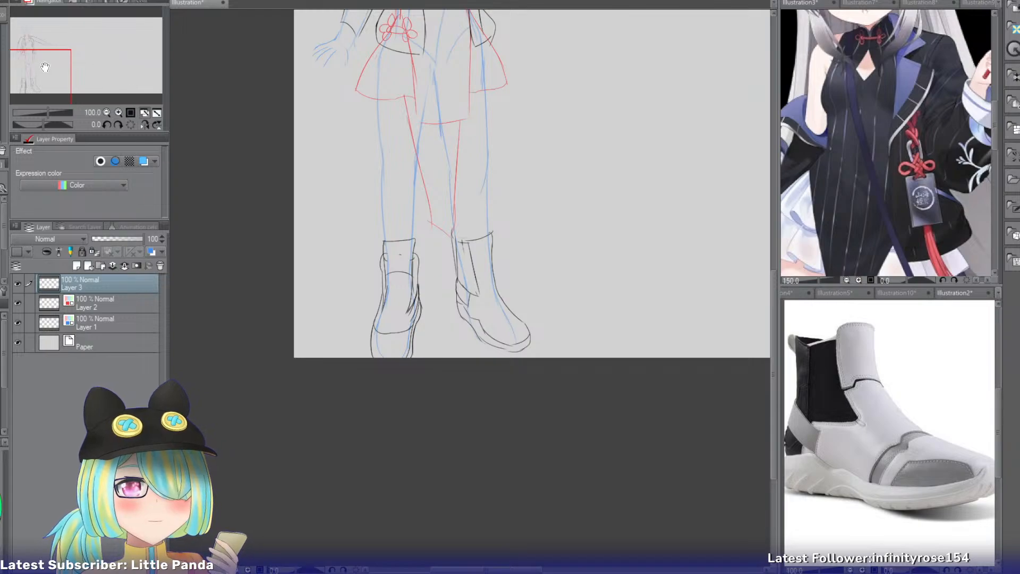
pyautogui.moveTo(45, 67); pyautogui.dragTo(52, 42)
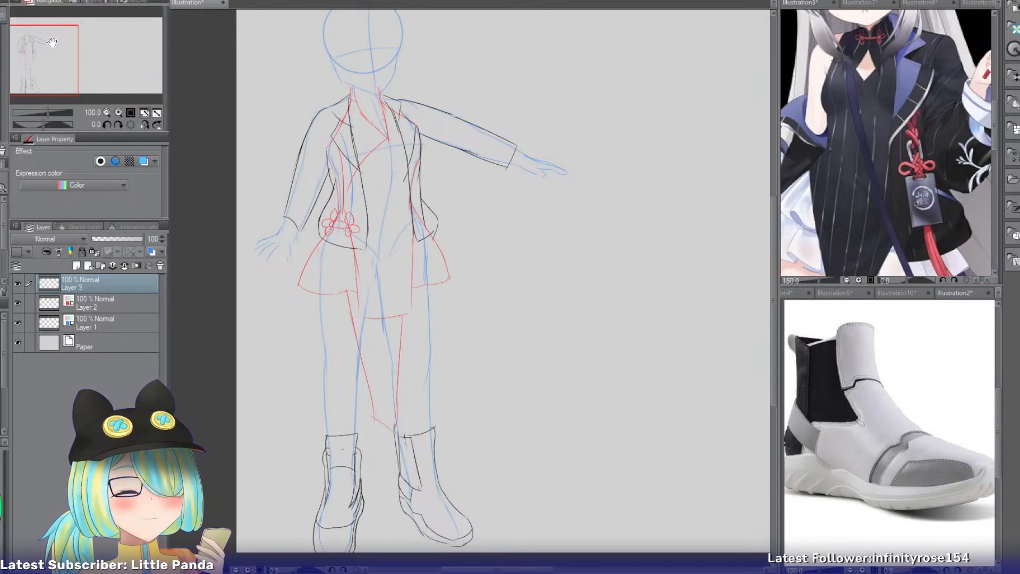
pyautogui.click(118, 112)
pyautogui.moveTo(48, 68); pyautogui.dragTo(44, 57)
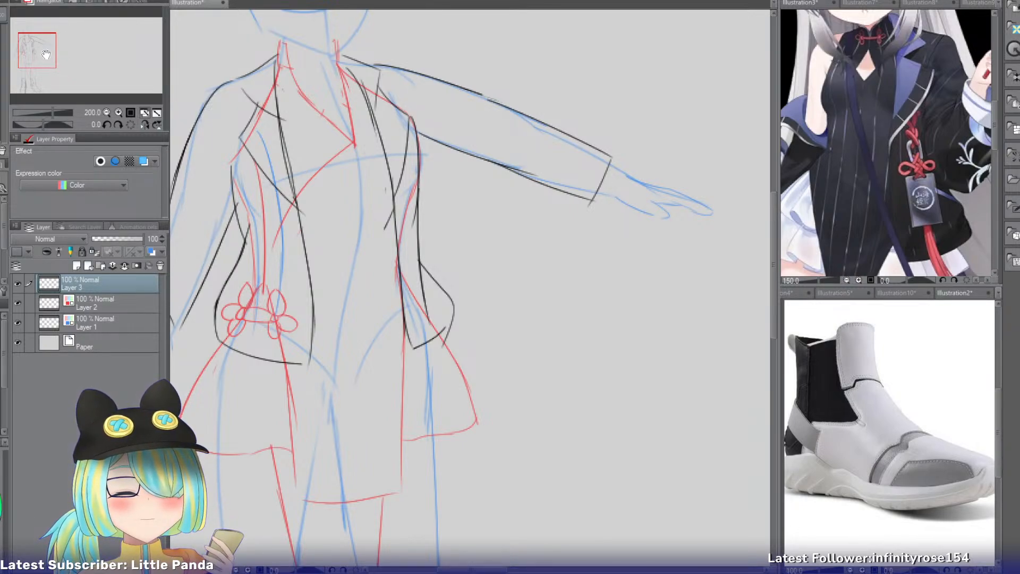
pyautogui.moveTo(46, 55); pyautogui.dragTo(43, 49)
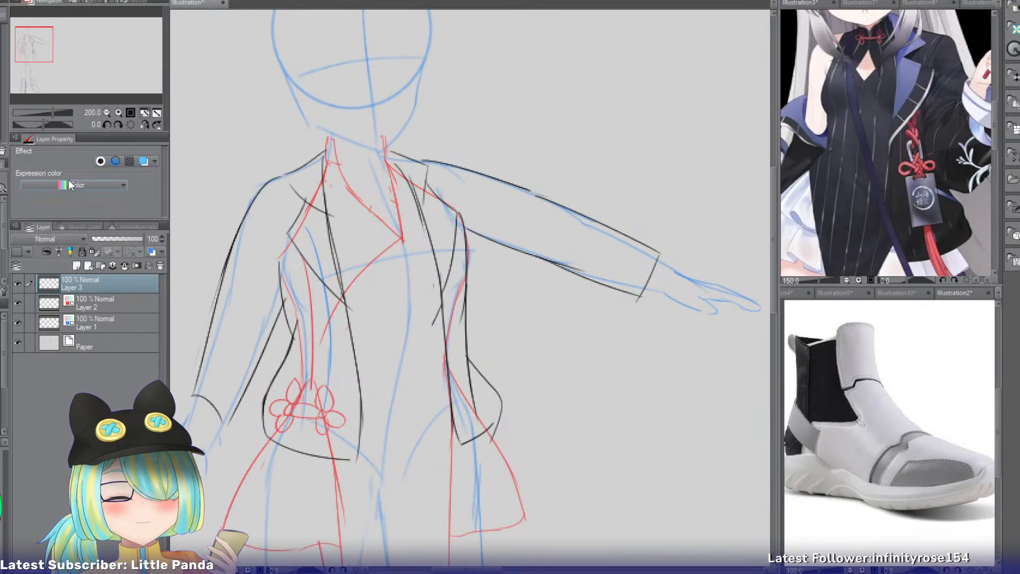
pyautogui.moveTo(51, 54); pyautogui.dragTo(49, 42)
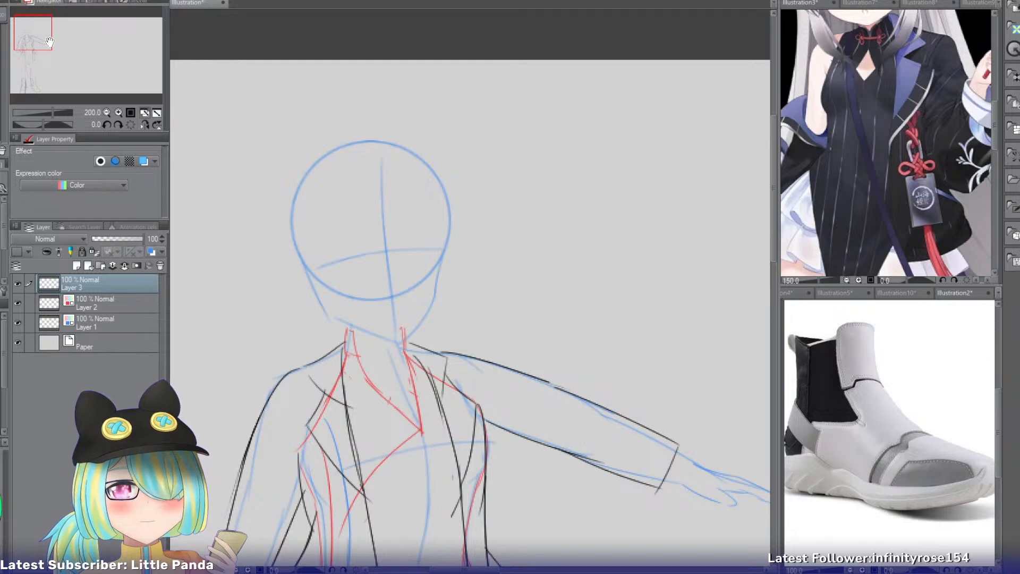
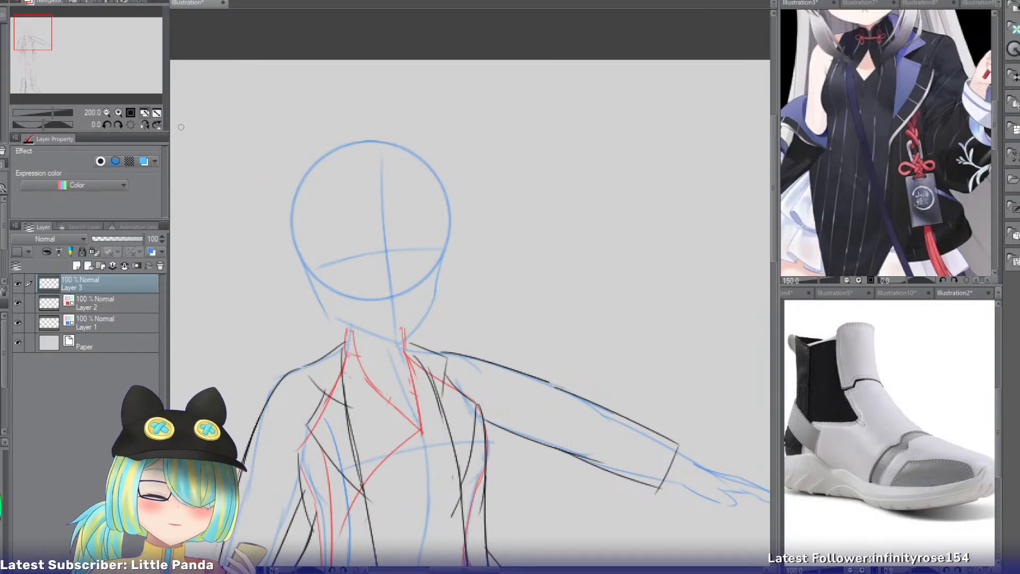
# Turn on the layer colour for Layer 3 and change it to green.
pyautogui.click(118, 111)
pyautogui.moveTo(37, 45); pyautogui.dragTo(33, 41)
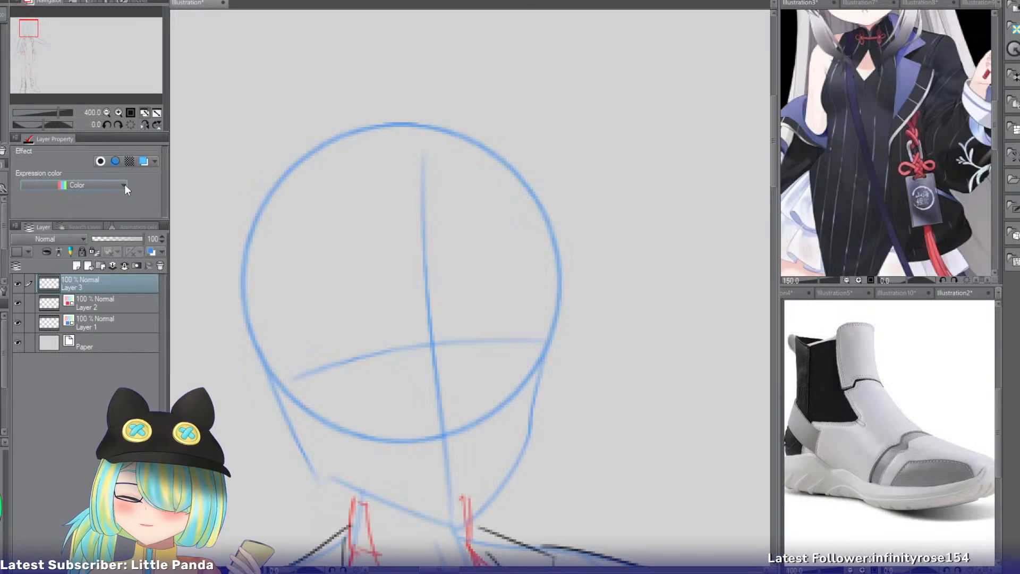
pyautogui.click(144, 160)
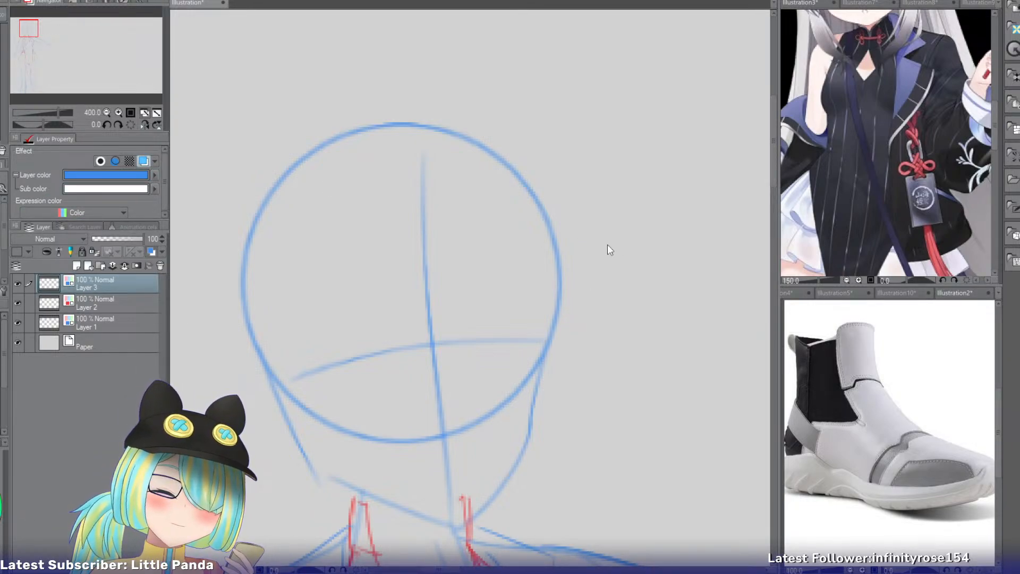
pyautogui.click(682, 188)
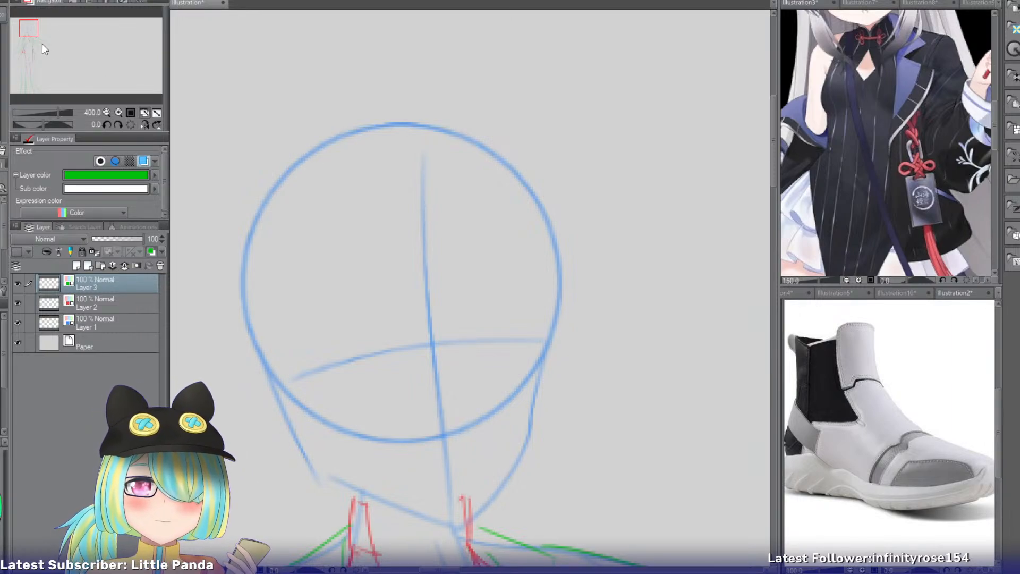
pyautogui.moveTo(28, 33); pyautogui.dragTo(24, 34)
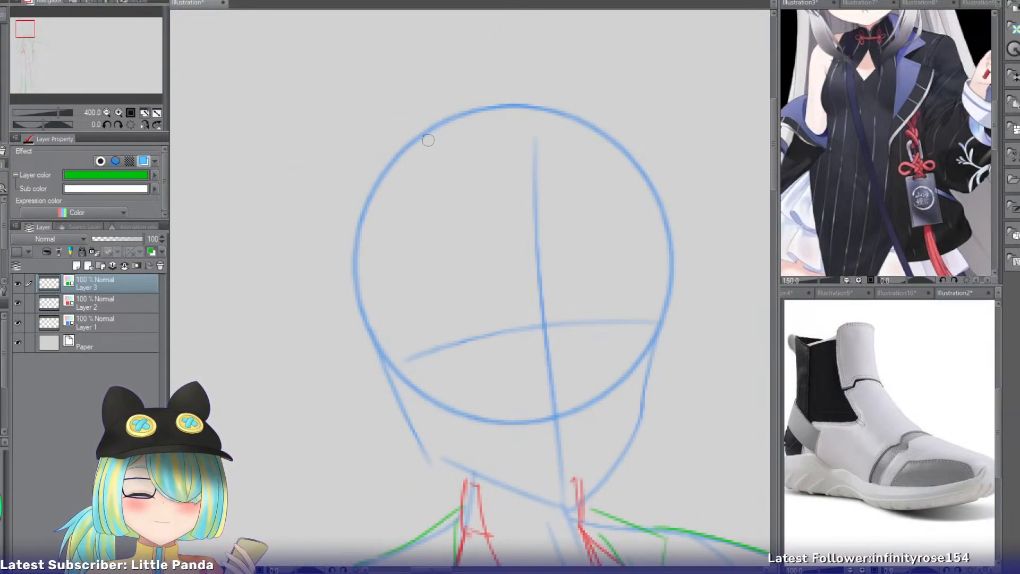
pyautogui.moveTo(423, 82); pyautogui.dragTo(317, 289)
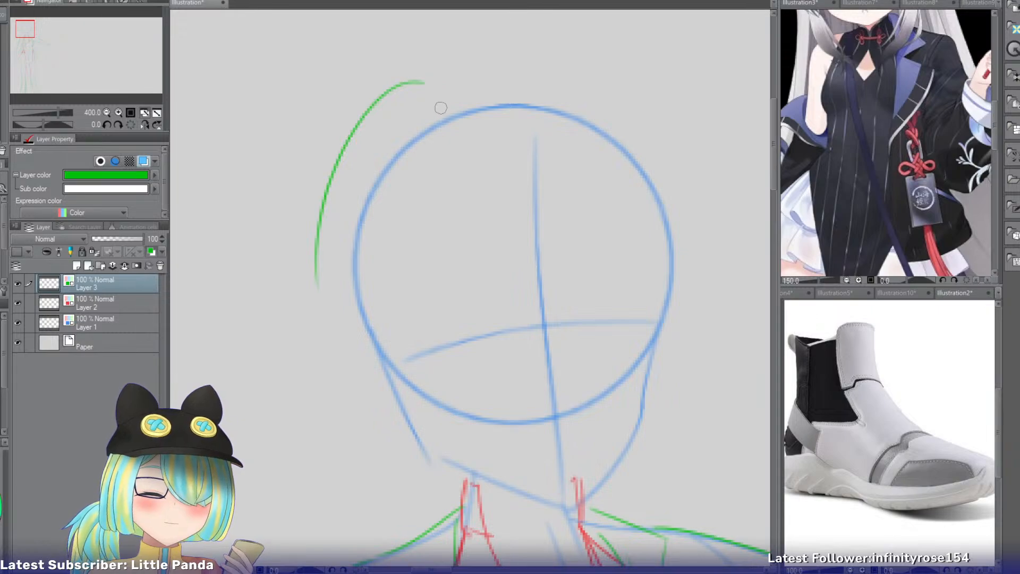
pyautogui.hotkey('ctrl', 'z')
pyautogui.moveTo(513, 91)
pyautogui.mouseDown()
pyautogui.moveTo(329, 263)
pyautogui.moveTo(316, 241)
pyautogui.moveTo(318, 269)
pyautogui.mouseUp()
pyautogui.hotkey('ctrl', 'z')
pyautogui.moveTo(336, 159); pyautogui.dragTo(258, 324)
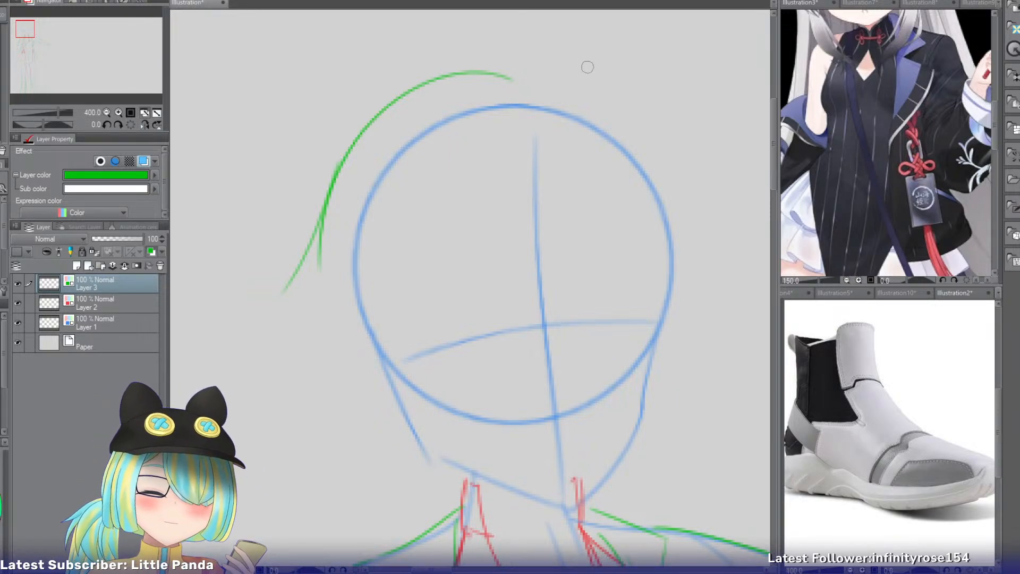
pyautogui.hotkey('ctrl', 'z')
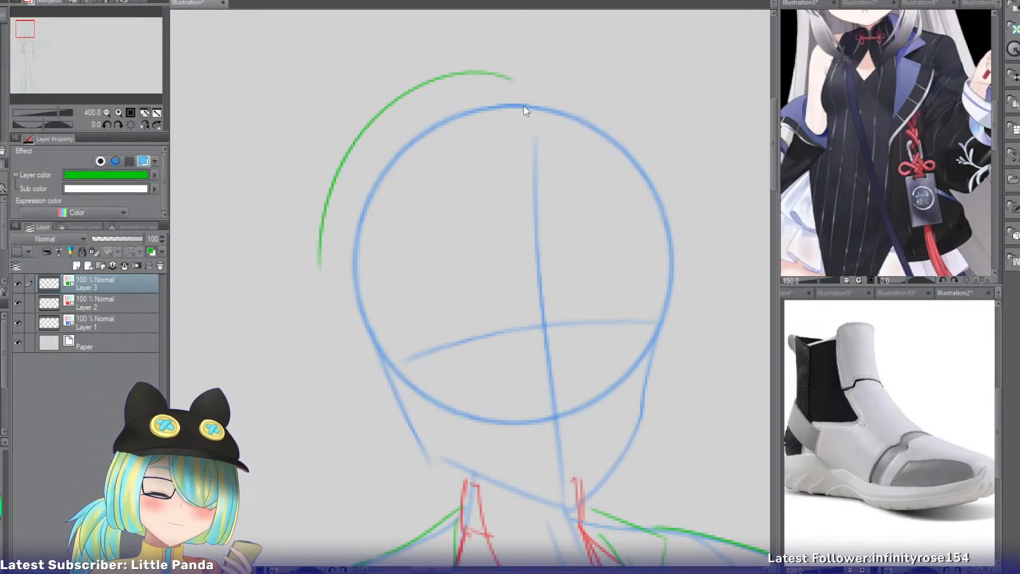
pyautogui.hotkey('ctrl', 'z')
pyautogui.moveTo(522, 101)
pyautogui.mouseDown()
pyautogui.moveTo(506, 96)
pyautogui.moveTo(322, 277)
pyautogui.moveTo(441, 97)
pyautogui.moveTo(338, 302)
pyautogui.mouseUp()
pyautogui.hotkey('ctrl', 'z')
pyautogui.hotkey('ctrl', 'z')
# Draw the hair's outer contour from the crown down the side opposite the outstretched arm, with a small strand flicking outward.
pyautogui.hotkey('ctrl', 'z')
pyautogui.moveTo(533, 94); pyautogui.dragTo(329, 305)
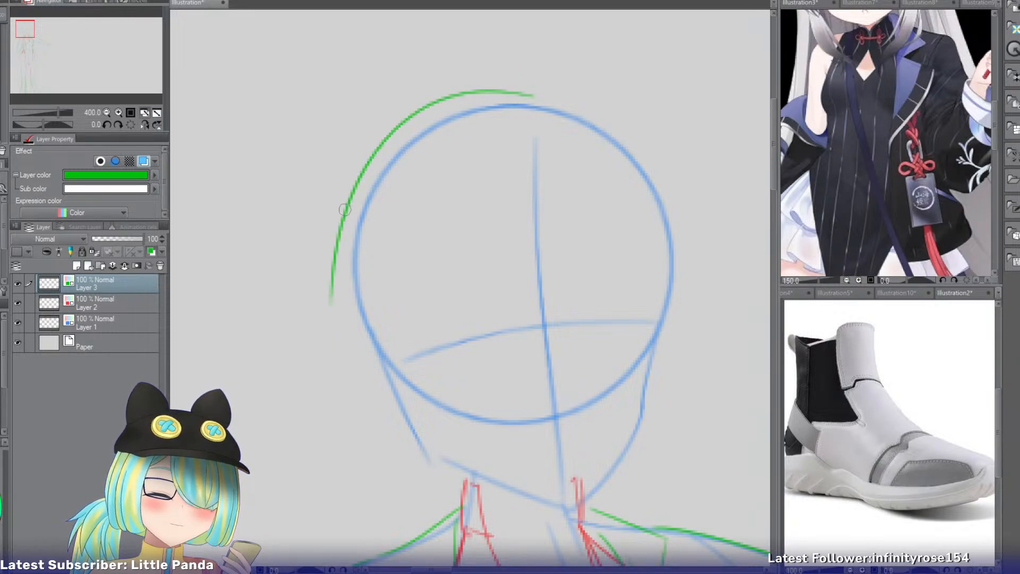
pyautogui.moveTo(344, 207); pyautogui.dragTo(278, 346)
pyautogui.hotkey('ctrl', 'z')
pyautogui.moveTo(342, 215); pyautogui.dragTo(297, 286)
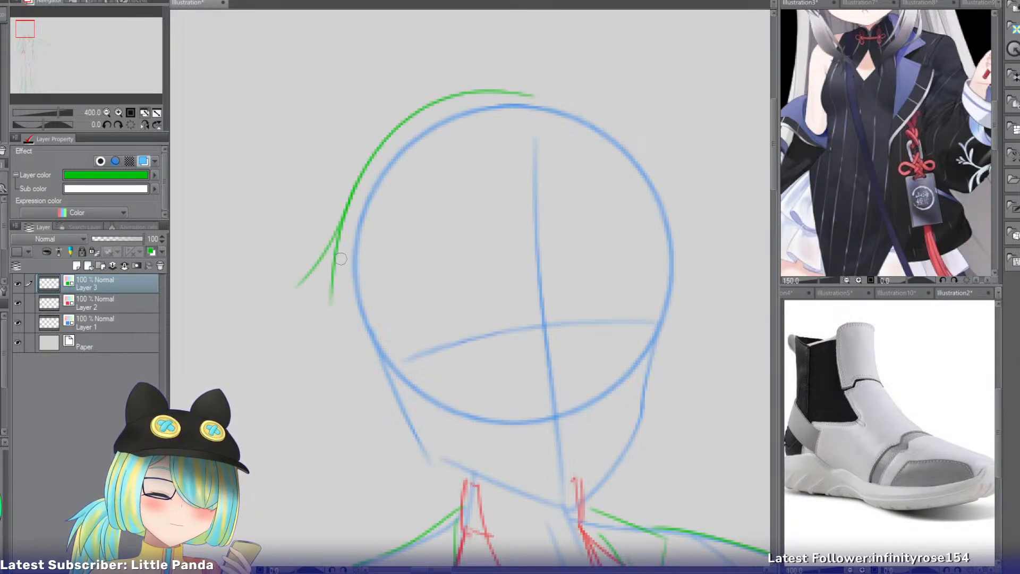
# Draw one long curved hair strand on each side of the face, inside the head circle.
pyautogui.moveTo(431, 188); pyautogui.dragTo(420, 451)
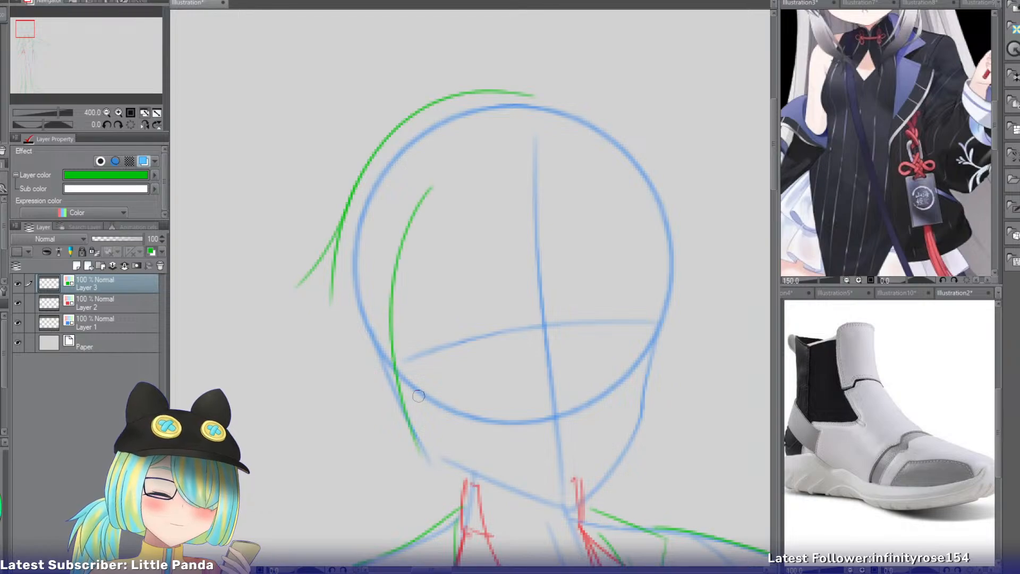
pyautogui.moveTo(587, 162); pyautogui.dragTo(654, 365)
pyautogui.hotkey('ctrl', 'z')
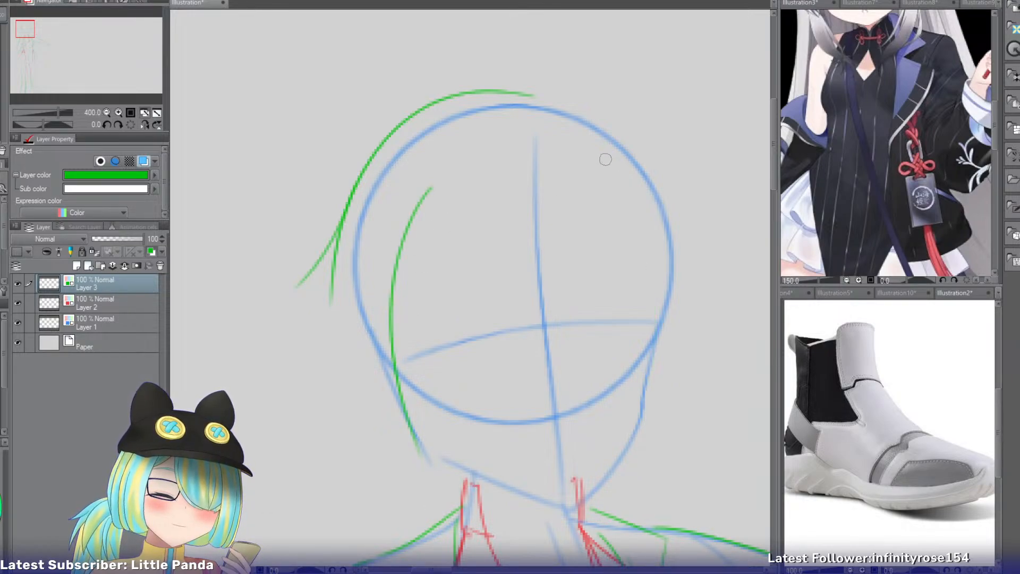
pyautogui.moveTo(600, 167); pyautogui.dragTo(667, 374)
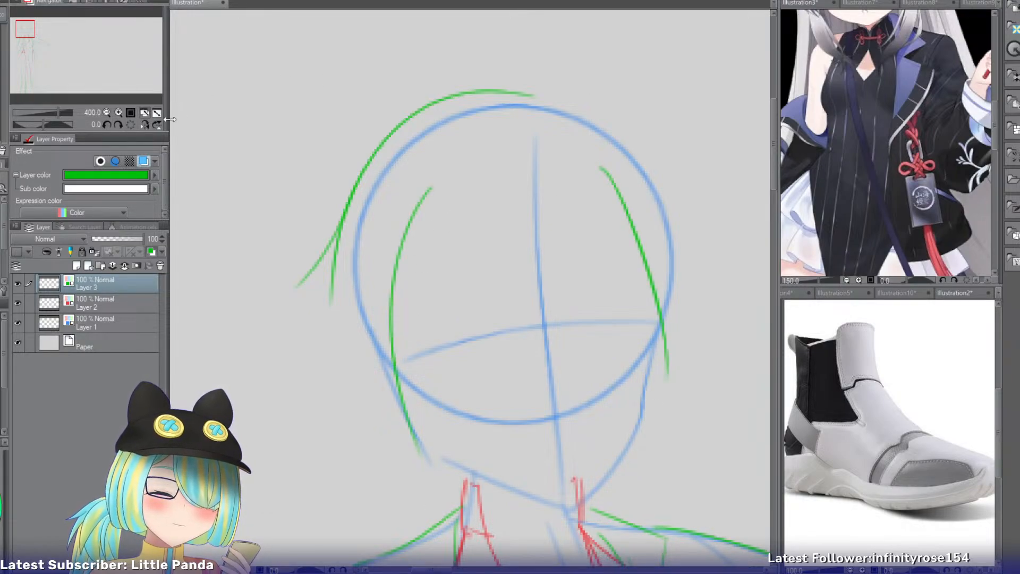
pyautogui.moveTo(529, 92); pyautogui.dragTo(688, 174)
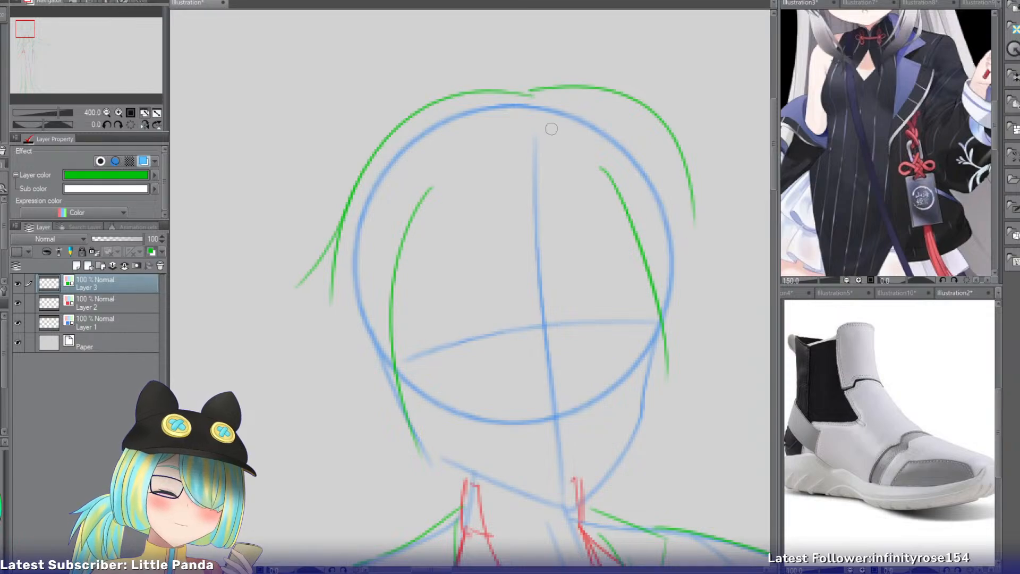
pyautogui.hotkey('ctrl', 'z')
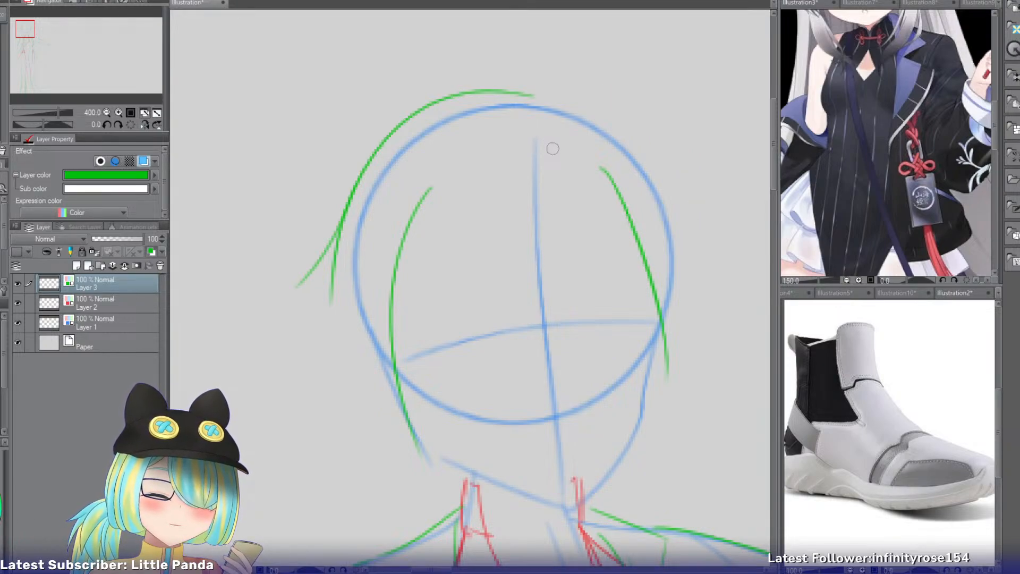
# Lasso the hair strokes, move them to their own layer, turn off its layer colour and deselect.
pyautogui.moveTo(338, 96); pyautogui.dragTo(259, 304)
pyautogui.moveTo(266, 354)
pyautogui.mouseDown()
pyautogui.moveTo(411, 470)
pyautogui.moveTo(653, 432)
pyautogui.moveTo(670, 121)
pyautogui.moveTo(329, 97)
pyautogui.mouseUp()
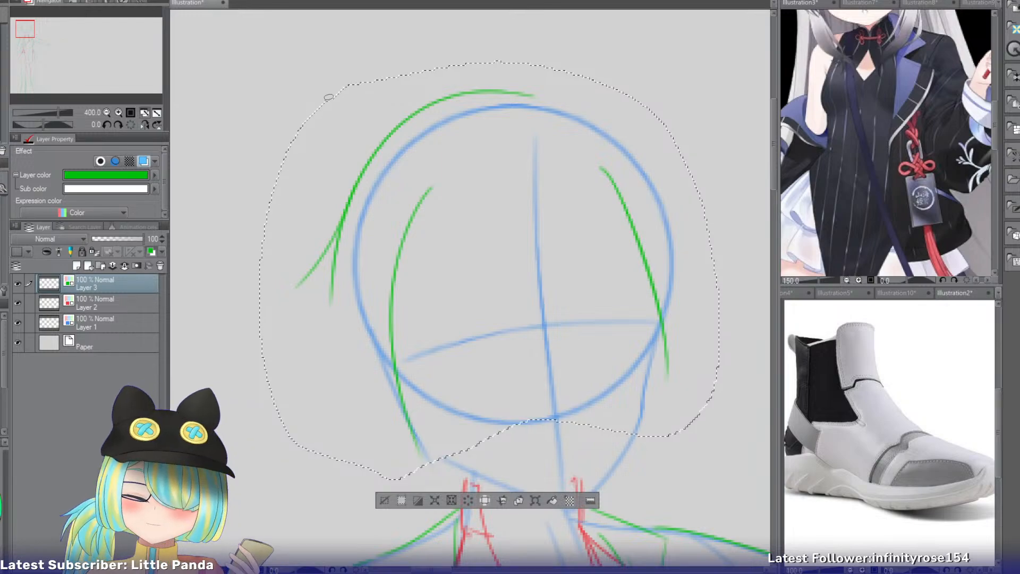
pyautogui.hotkey('ctrl', 'x')
pyautogui.hotkey('ctrl', 'v')
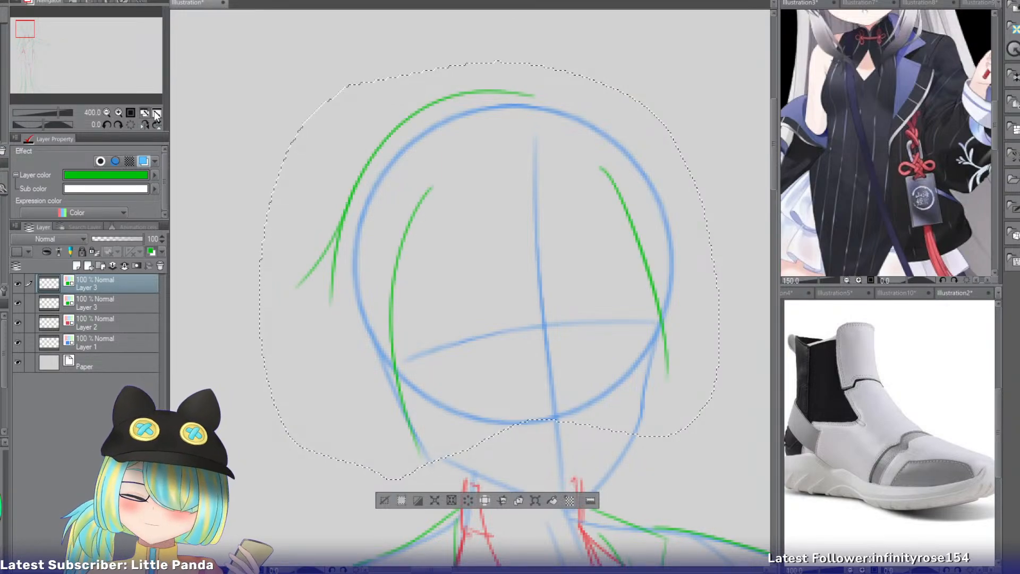
pyautogui.click(143, 161)
pyautogui.click(384, 493)
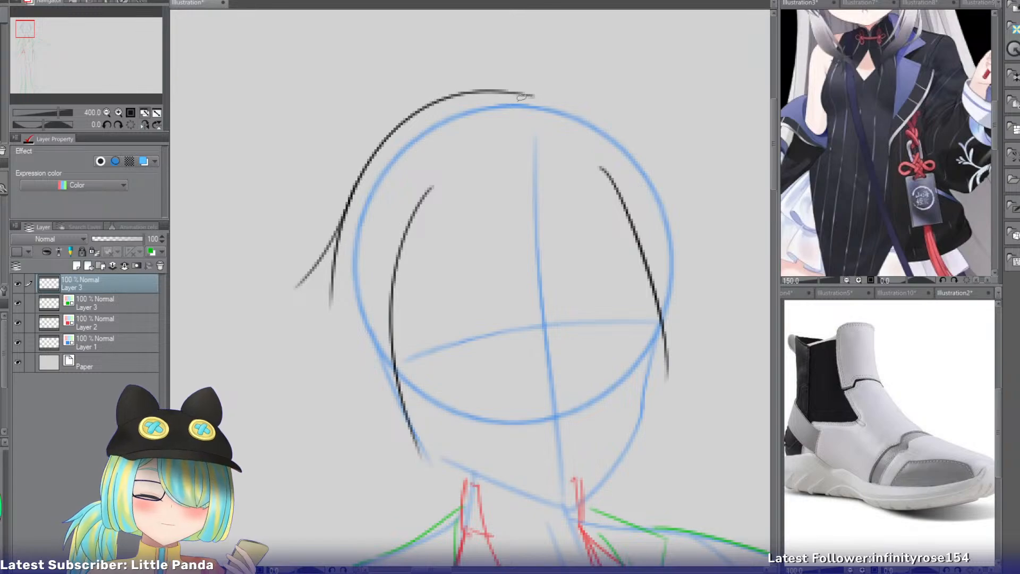
pyautogui.moveTo(528, 93); pyautogui.dragTo(685, 171)
pyautogui.hotkey('ctrl', 'z')
pyautogui.moveTo(529, 93)
pyautogui.mouseDown()
pyautogui.moveTo(611, 91)
pyautogui.moveTo(719, 185)
pyautogui.mouseUp()
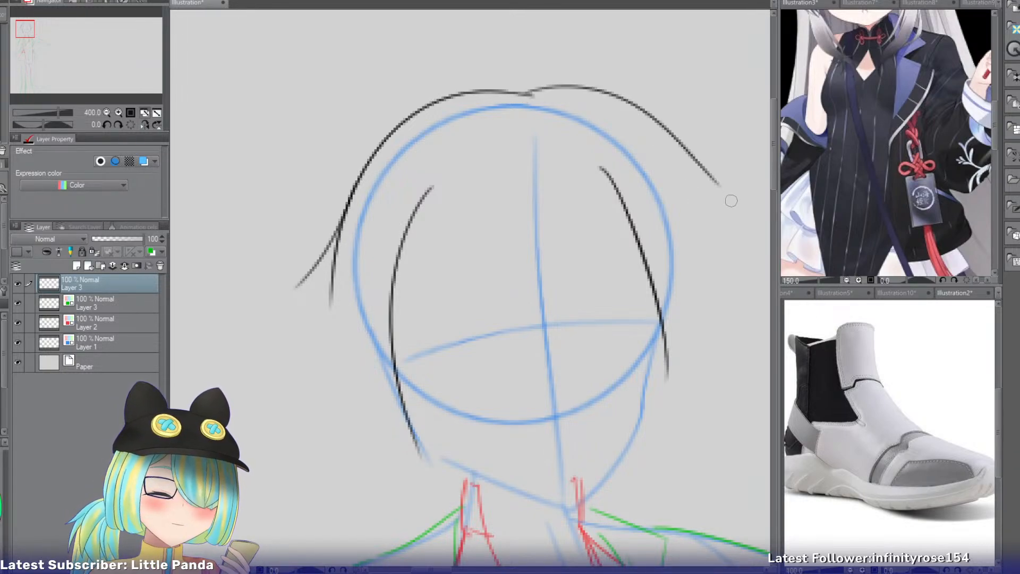
pyautogui.hotkey('ctrl', 'z')
pyautogui.moveTo(531, 93); pyautogui.dragTo(727, 201)
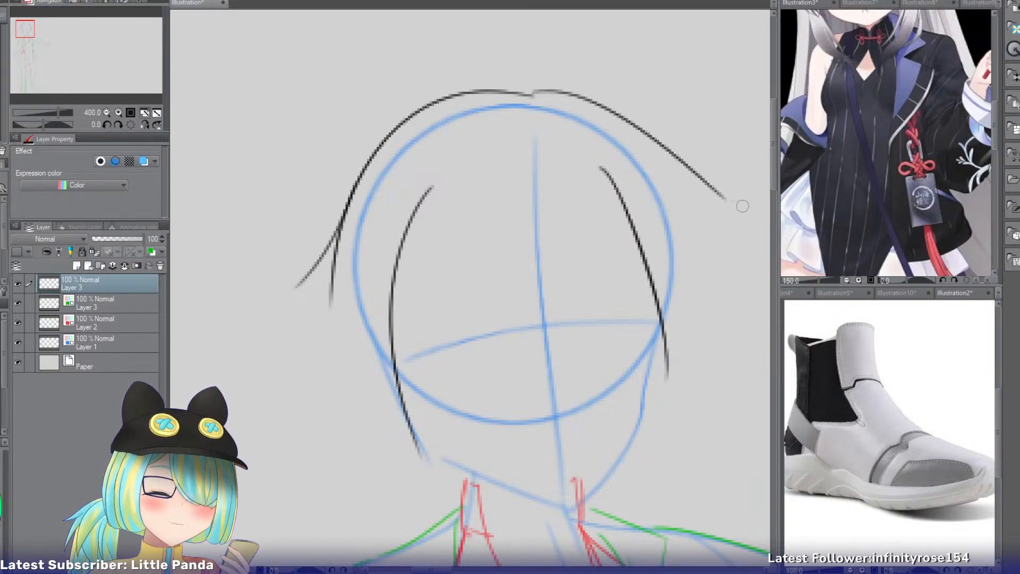
pyautogui.hotkey('ctrl', 'z')
# Draw the hair's outer contour from the parting down the outstretched-arm side, ending in a short outward flick.
pyautogui.moveTo(533, 91)
pyautogui.mouseDown()
pyautogui.moveTo(675, 153)
pyautogui.moveTo(695, 179)
pyautogui.moveTo(762, 207)
pyautogui.mouseUp()
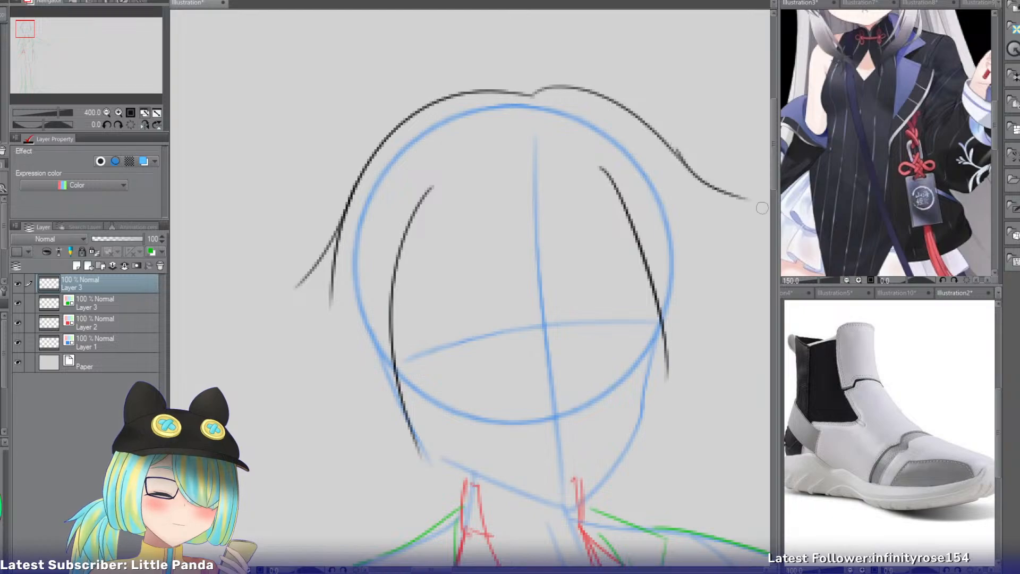
pyautogui.hotkey('ctrl', 'z')
pyautogui.moveTo(667, 154); pyautogui.dragTo(726, 208)
pyautogui.hotkey('ctrl', 'z')
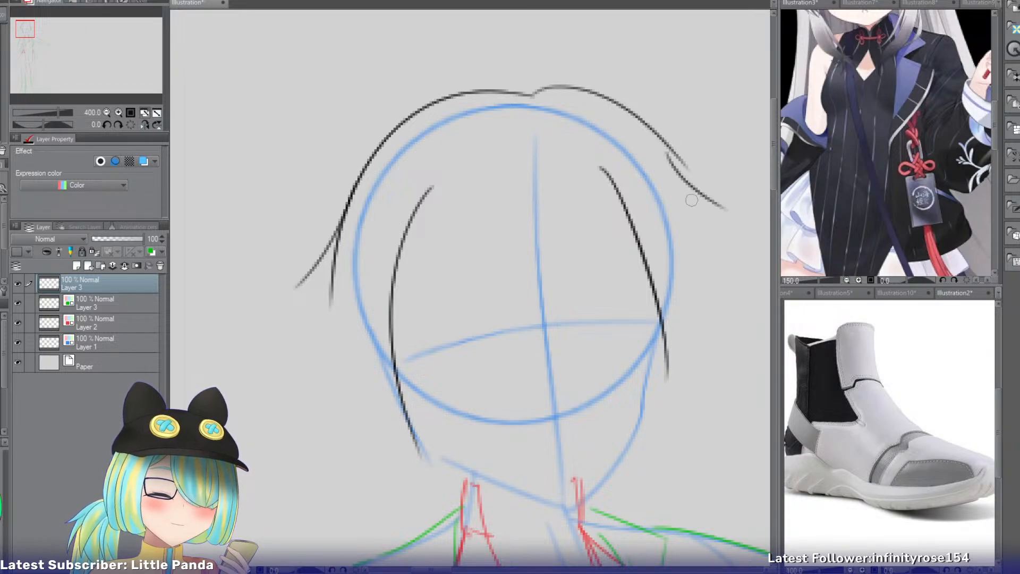
# Trim and close the first flick with a curved lower edge, and draw the side lock from it down past the jaw.
pyautogui.moveTo(345, 236); pyautogui.dragTo(326, 288)
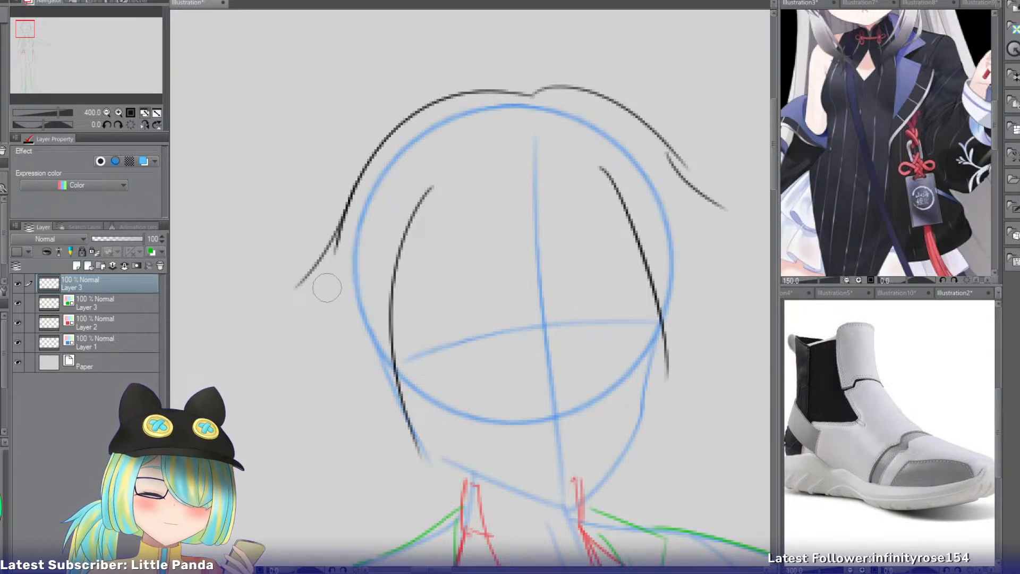
pyautogui.press('p')
pyautogui.moveTo(369, 220); pyautogui.dragTo(347, 254)
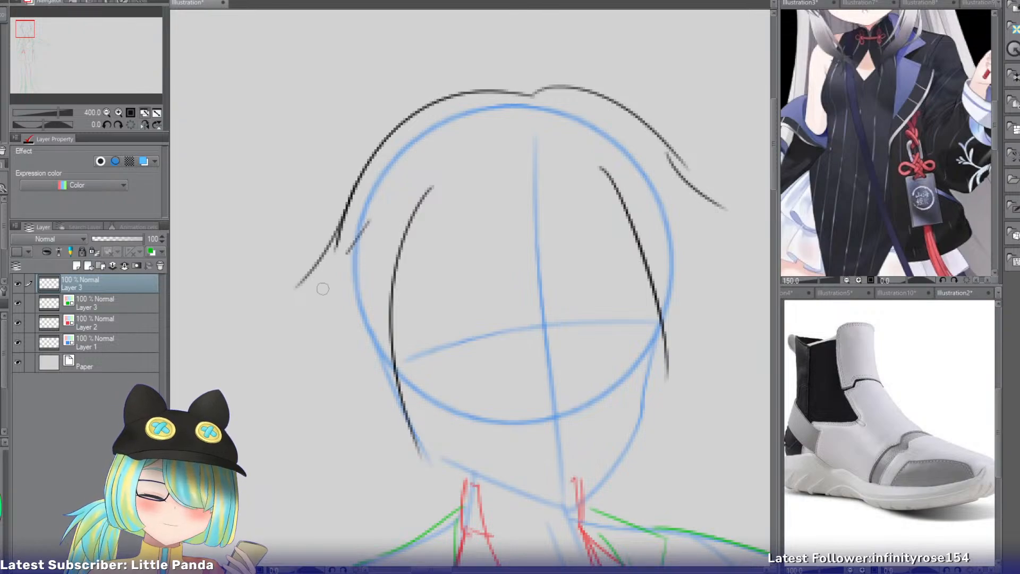
pyautogui.hotkey('ctrl', 'z')
pyautogui.moveTo(322, 289)
pyautogui.mouseDown()
pyautogui.moveTo(303, 305)
pyautogui.moveTo(294, 280)
pyautogui.moveTo(355, 446)
pyautogui.mouseUp()
pyautogui.hotkey('ctrl', 'z')
pyautogui.hotkey('ctrl', 'z')
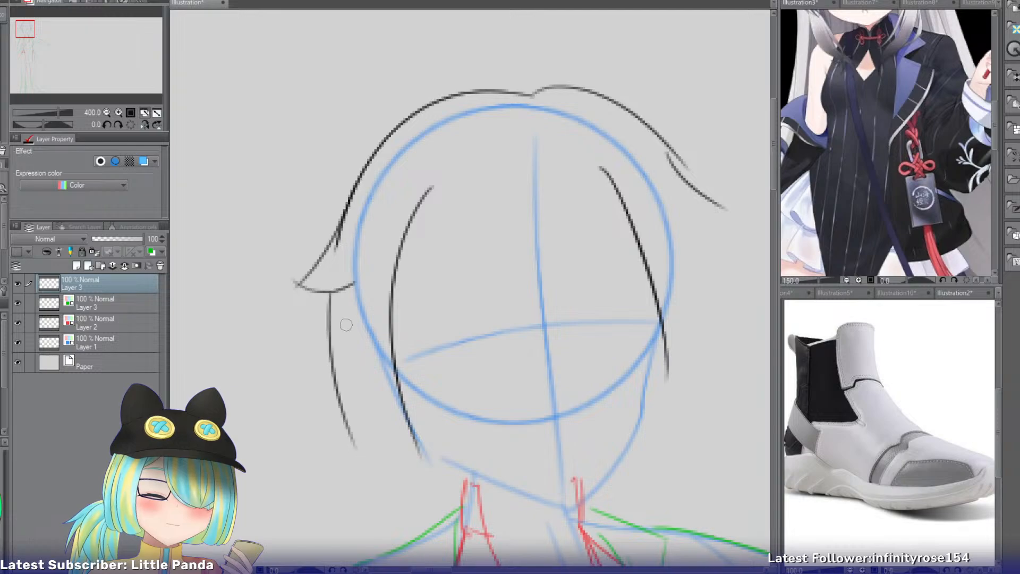
pyautogui.hotkey('ctrl', 'z')
pyautogui.moveTo(335, 294); pyautogui.dragTo(383, 489)
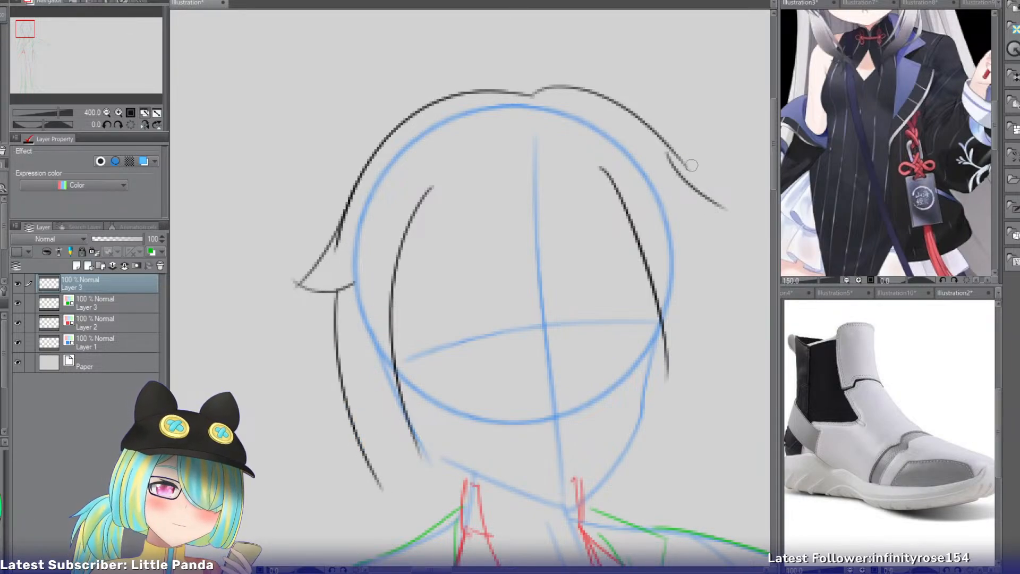
# Reshape the flick on the outstretched-arm side into a closed pointed tip and clean up its overlapping lines.
pyautogui.moveTo(670, 144)
pyautogui.mouseDown()
pyautogui.moveTo(725, 193)
pyautogui.moveTo(731, 187)
pyautogui.moveTo(692, 217)
pyautogui.moveTo(702, 193)
pyautogui.mouseUp()
pyautogui.hotkey('ctrl', 'z')
pyautogui.press('e')
pyautogui.moveTo(729, 212); pyautogui.dragTo(737, 201)
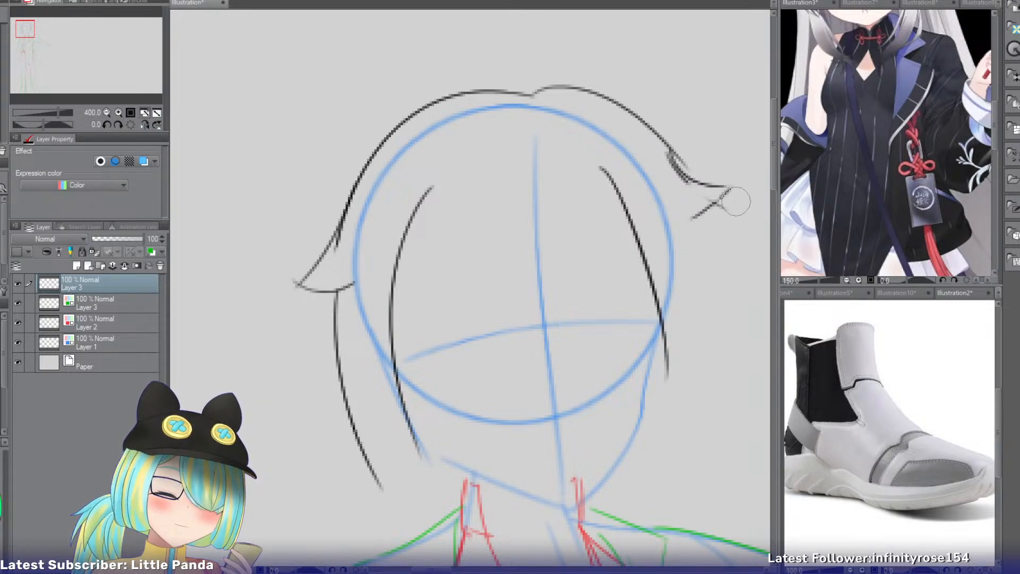
pyautogui.moveTo(670, 158)
pyautogui.mouseDown()
pyautogui.moveTo(695, 201)
pyautogui.moveTo(672, 147)
pyautogui.moveTo(714, 191)
pyautogui.mouseUp()
pyautogui.press('p')
pyautogui.hotkey('ctrl', 'z')
# Draw the side lock hanging from the reshaped flick down to jaw level, curving inward at its end.
pyautogui.moveTo(671, 152)
pyautogui.mouseDown()
pyautogui.moveTo(713, 186)
pyautogui.moveTo(704, 319)
pyautogui.mouseUp()
pyautogui.hotkey('ctrl', 'z')
pyautogui.moveTo(701, 217); pyautogui.dragTo(707, 378)
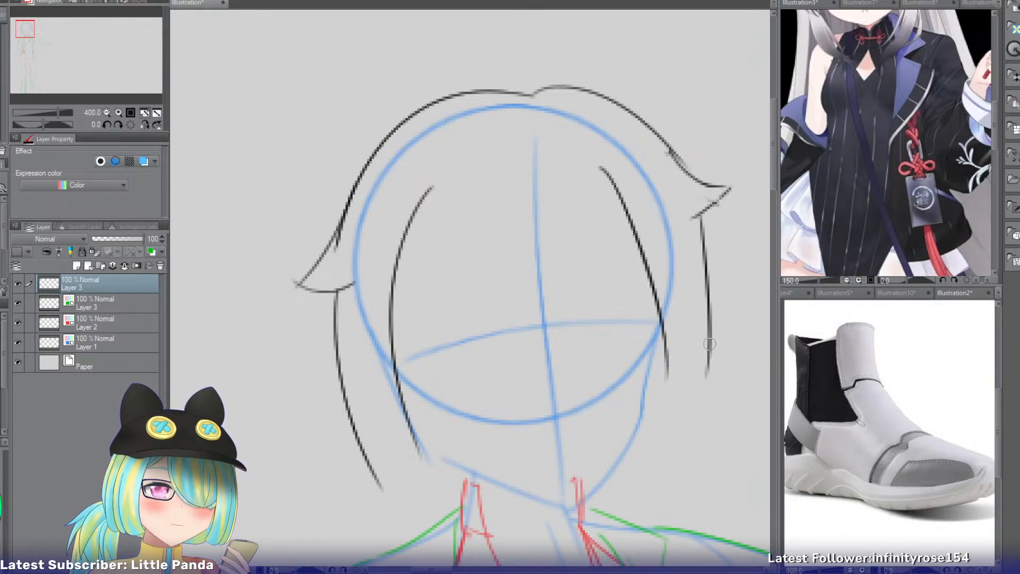
pyautogui.moveTo(710, 343); pyautogui.dragTo(696, 446)
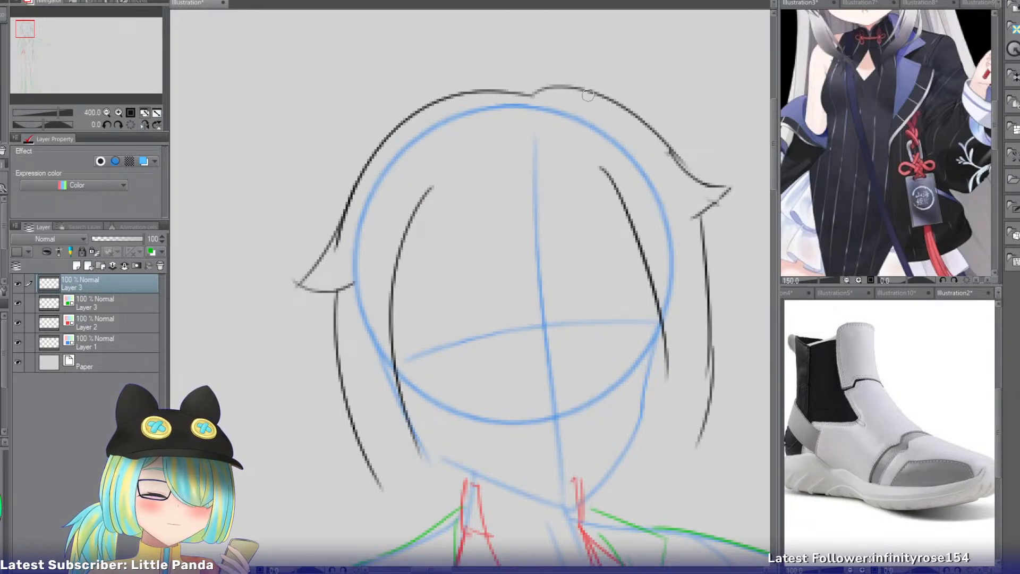
pyautogui.moveTo(588, 92); pyautogui.dragTo(296, 155)
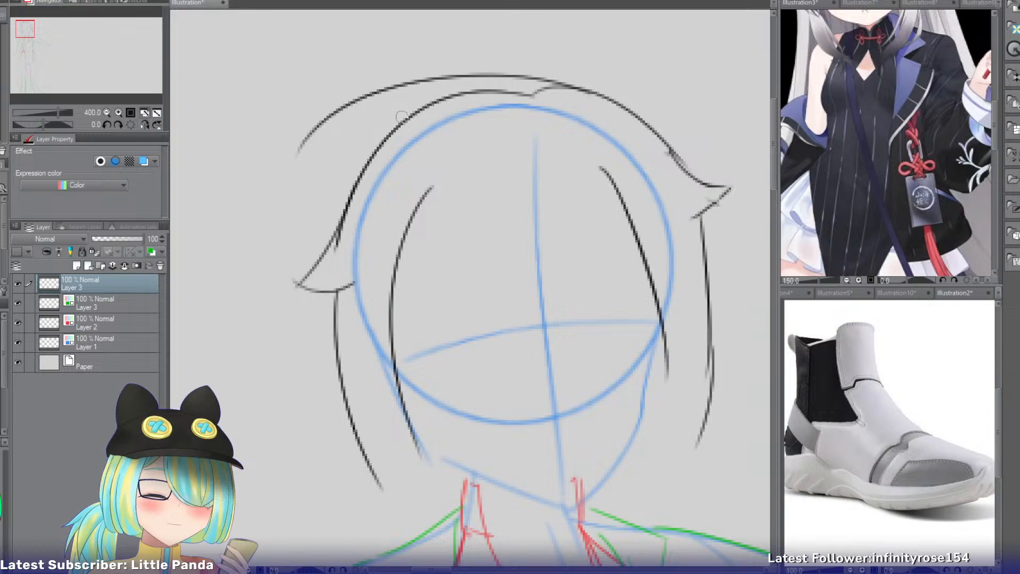
pyautogui.hotkey('ctrl', 'z')
pyautogui.moveTo(554, 91); pyautogui.dragTo(294, 190)
pyautogui.hotkey('ctrl', 'z')
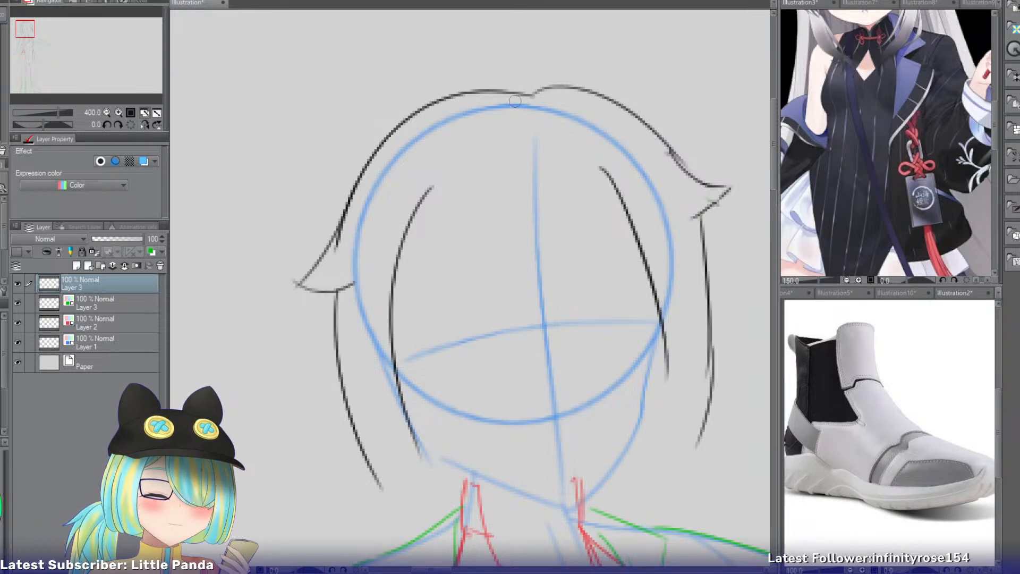
pyautogui.moveTo(549, 95)
pyautogui.mouseDown()
pyautogui.moveTo(302, 163)
pyautogui.moveTo(290, 199)
pyautogui.mouseUp()
pyautogui.hotkey('ctrl', 'z')
pyautogui.moveTo(354, 110); pyautogui.dragTo(267, 295)
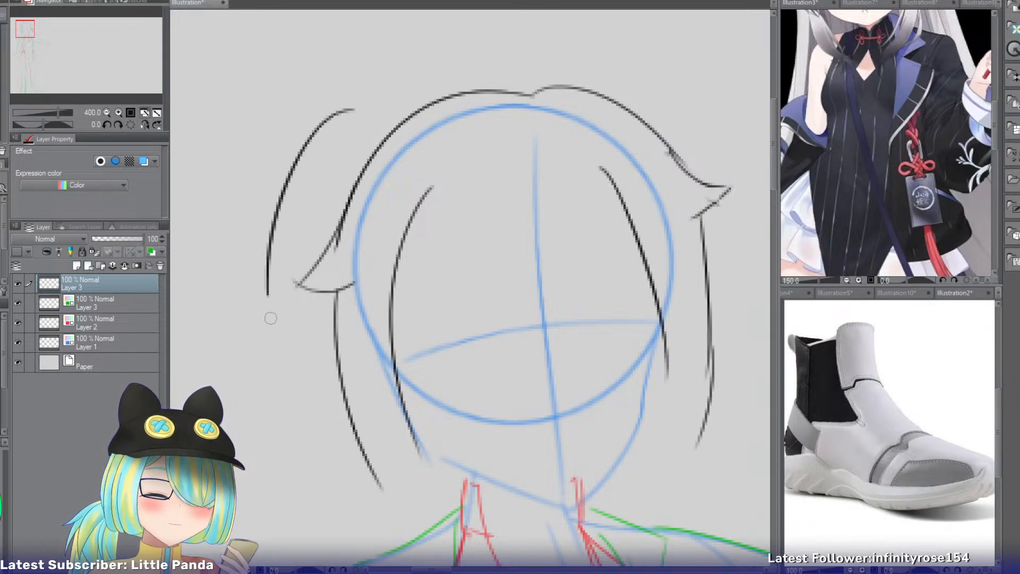
pyautogui.moveTo(270, 222)
pyautogui.mouseDown()
pyautogui.moveTo(273, 349)
pyautogui.moveTo(290, 393)
pyautogui.mouseUp()
pyautogui.hotkey('ctrl', 'z')
pyautogui.moveTo(267, 271); pyautogui.dragTo(327, 415)
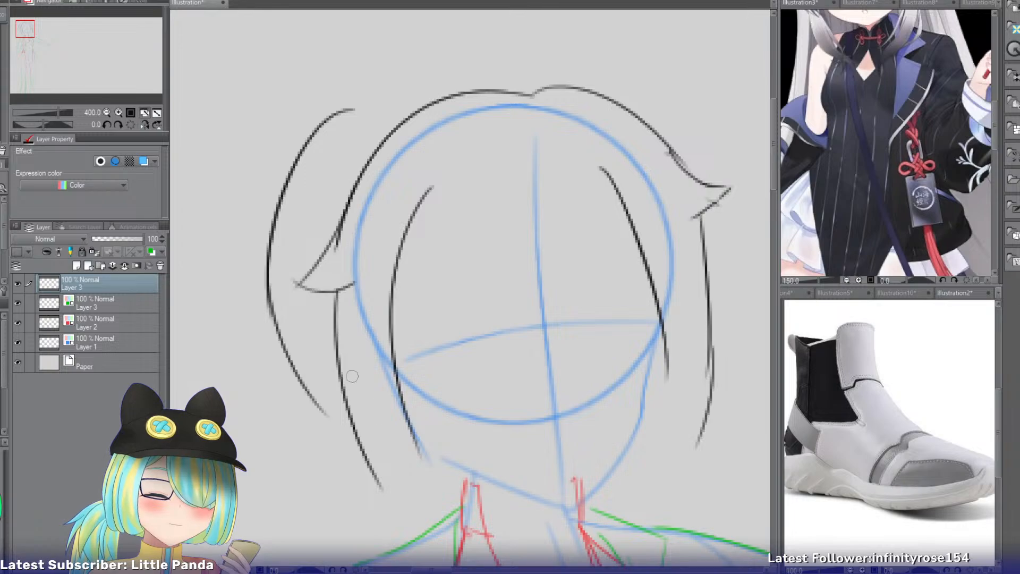
pyautogui.hotkey('ctrl', 'z')
pyautogui.hotkey('ctrl', 'z')
pyautogui.moveTo(339, 109); pyautogui.dragTo(359, 418)
pyautogui.moveTo(313, 332); pyautogui.dragTo(350, 428)
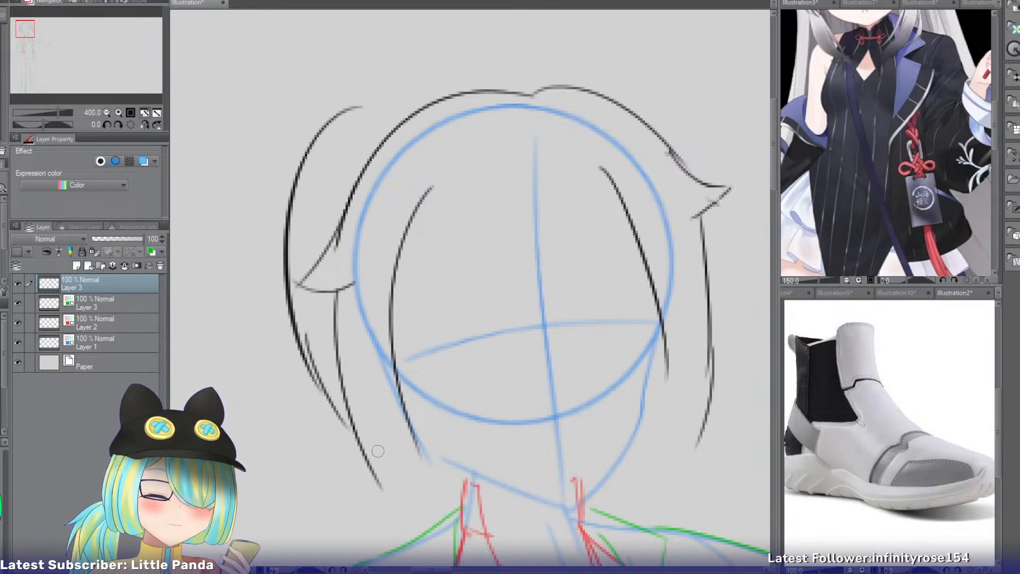
pyautogui.hotkey('ctrl', 'z')
pyautogui.moveTo(301, 350); pyautogui.dragTo(347, 431)
pyautogui.hotkey('ctrl', 'z')
pyautogui.hotkey('ctrl', 'z')
pyautogui.moveTo(322, 118)
pyautogui.mouseDown()
pyautogui.moveTo(260, 197)
pyautogui.moveTo(297, 373)
pyautogui.mouseUp()
# Draw the back hair's rounded outer contour bulging beyond the first flick down to the side lock, and connect it over the crown.
pyautogui.hotkey('ctrl', 'z')
pyautogui.moveTo(380, 99); pyautogui.dragTo(323, 386)
pyautogui.moveTo(285, 342); pyautogui.dragTo(342, 395)
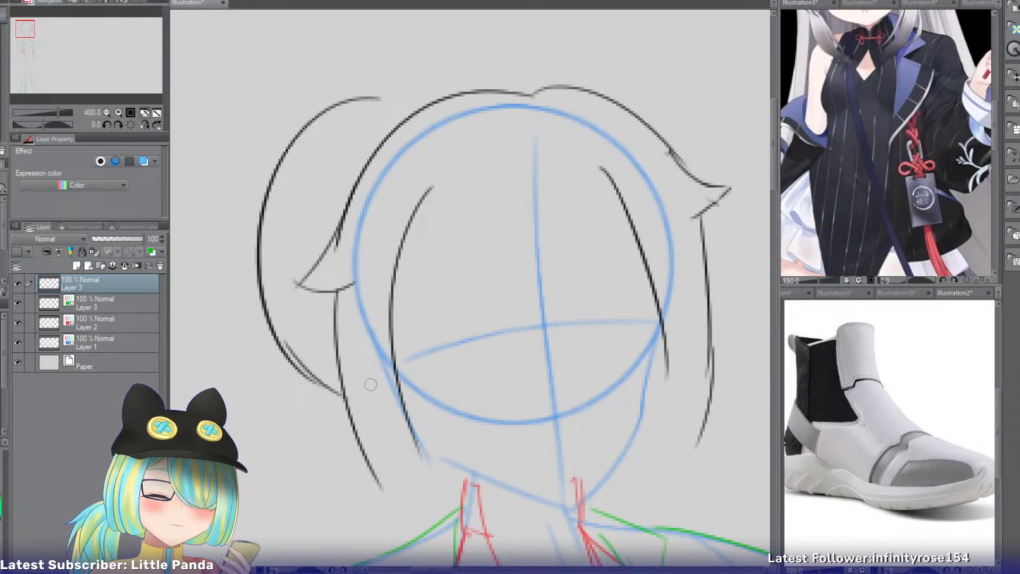
pyautogui.hotkey('ctrl', 'z')
pyautogui.moveTo(297, 368); pyautogui.dragTo(351, 427)
pyautogui.moveTo(573, 92); pyautogui.dragTo(350, 101)
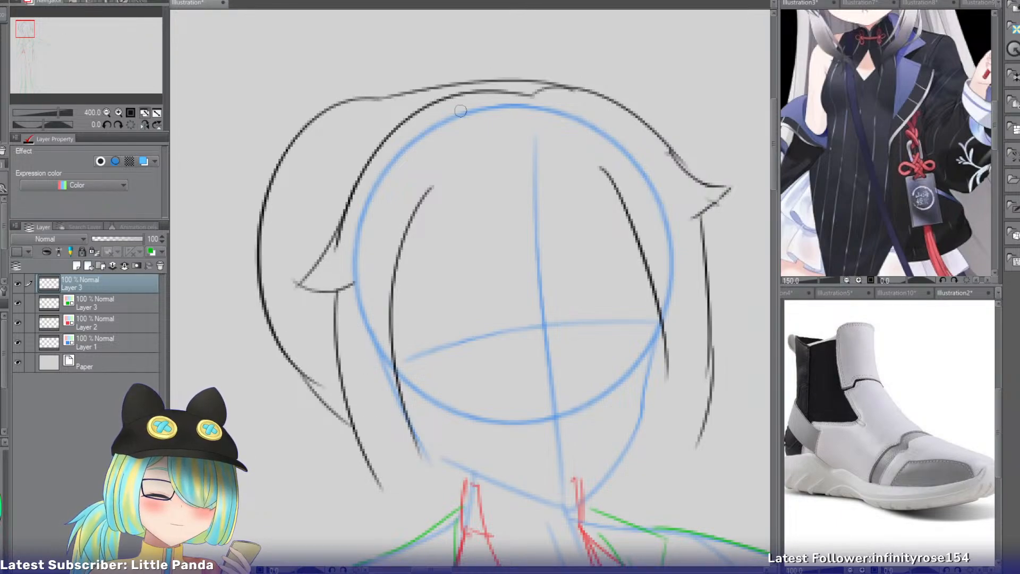
# Undo the crown connection and try a higher arc sweeping from the crown into the back hair's outer contour.
pyautogui.hotkey('ctrl', 'z')
pyautogui.moveTo(605, 120); pyautogui.dragTo(343, 89)
pyautogui.moveTo(425, 74); pyautogui.dragTo(290, 164)
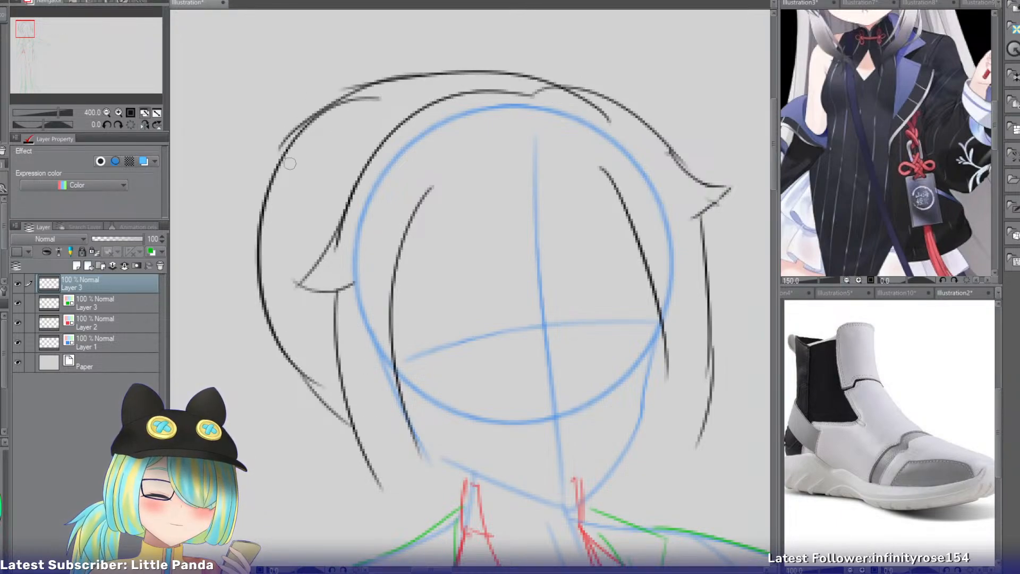
pyautogui.hotkey('ctrl', 'z')
pyautogui.moveTo(420, 76); pyautogui.dragTo(300, 169)
pyautogui.hotkey('ctrl', 'z')
pyautogui.hotkey('ctrl', 'z')
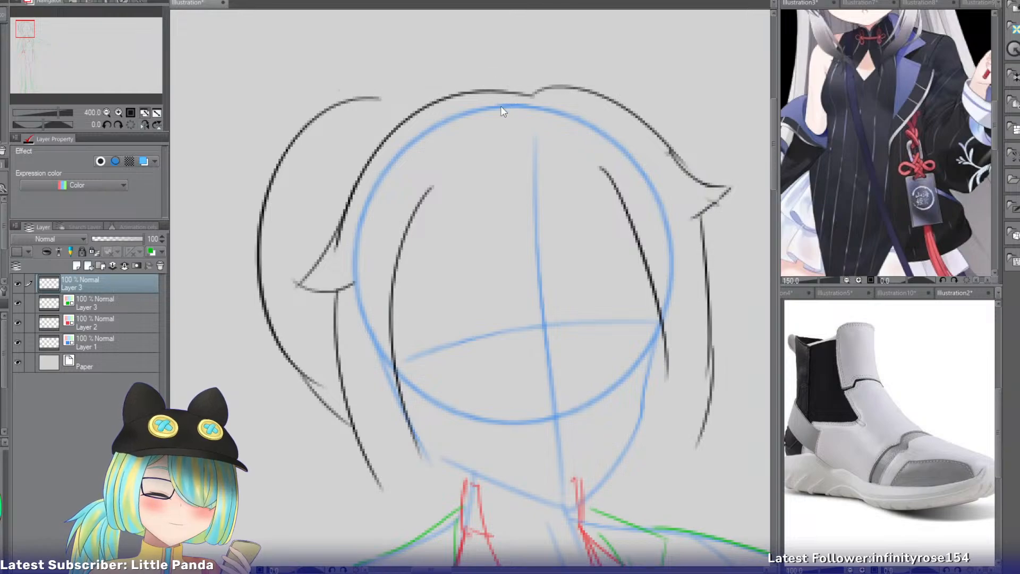
pyautogui.hotkey('ctrl', 'z')
pyautogui.hotkey('ctrl', 'z')
pyautogui.moveTo(379, 98); pyautogui.dragTo(324, 385)
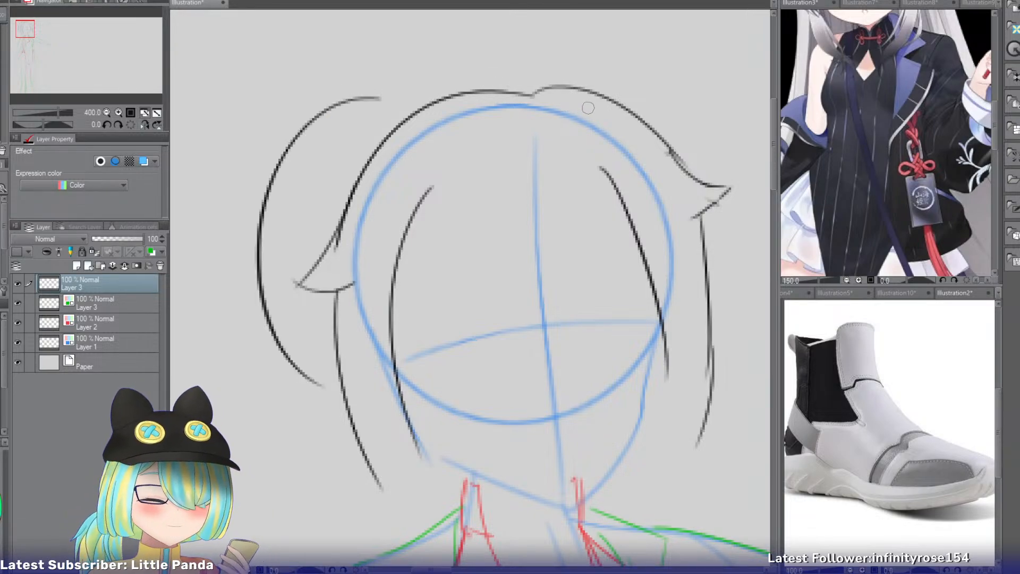
# Try a flatter arc from the crown's far side sweeping down inside the back hair's bulging outer contour.
pyautogui.moveTo(592, 96); pyautogui.dragTo(320, 192)
pyautogui.hotkey('ctrl', 'z')
pyautogui.moveTo(571, 104); pyautogui.dragTo(282, 211)
pyautogui.hotkey('ctrl', 'z')
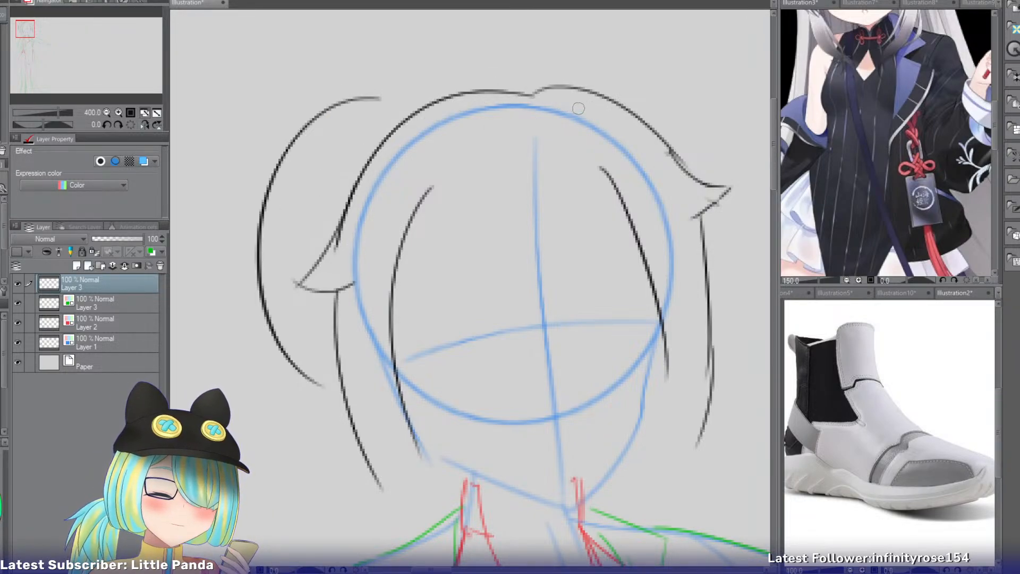
pyautogui.moveTo(578, 108); pyautogui.dragTo(264, 239)
pyautogui.hotkey('ctrl', 'z')
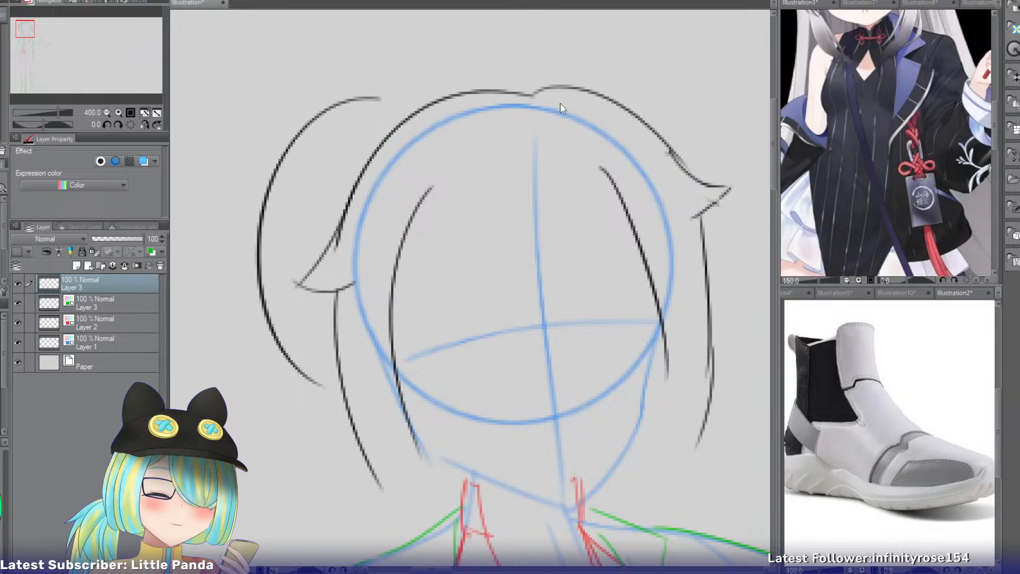
pyautogui.moveTo(581, 105); pyautogui.dragTo(279, 210)
# Try continuing the flatter arc down past the flick, just inside the bulging outer contour.
pyautogui.moveTo(312, 153)
pyautogui.mouseDown()
pyautogui.moveTo(263, 275)
pyautogui.moveTo(276, 328)
pyautogui.mouseUp()
pyautogui.hotkey('ctrl', 'z')
pyautogui.hotkey('ctrl', 'z')
pyautogui.moveTo(291, 184)
pyautogui.mouseDown()
pyautogui.moveTo(267, 238)
pyautogui.moveTo(281, 327)
pyautogui.mouseUp()
pyautogui.hotkey('ctrl', 'z')
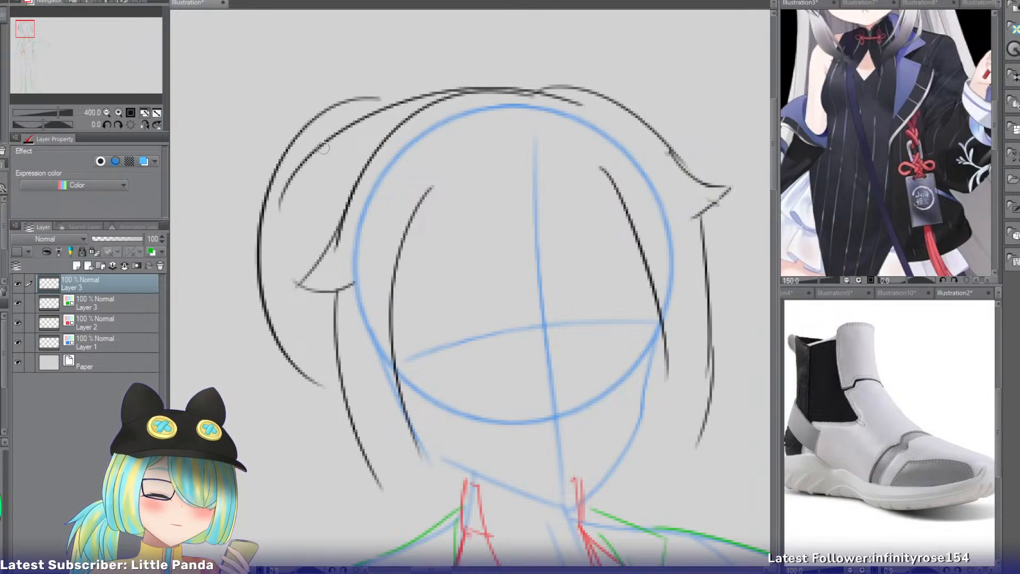
pyautogui.moveTo(339, 136)
pyautogui.mouseDown()
pyautogui.moveTo(263, 266)
pyautogui.moveTo(315, 349)
pyautogui.mouseUp()
pyautogui.moveTo(275, 290); pyautogui.dragTo(328, 396)
pyautogui.hotkey('ctrl', 'z')
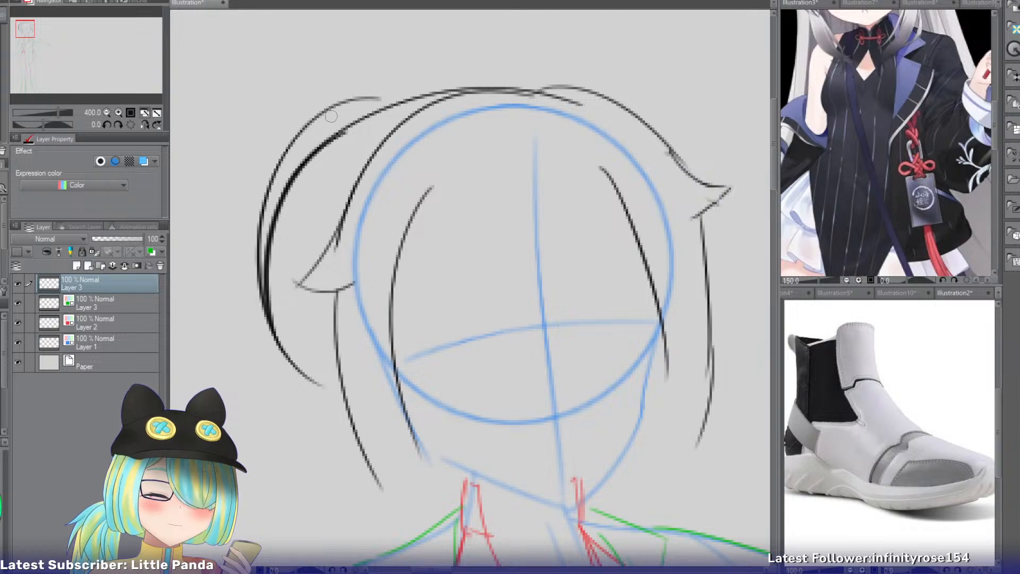
# Erase the bulging outer contour and try a tighter side and lower end for the back hair below the flick.
pyautogui.press('e')
pyautogui.moveTo(360, 88)
pyautogui.mouseDown()
pyautogui.moveTo(297, 139)
pyautogui.moveTo(259, 248)
pyautogui.moveTo(255, 296)
pyautogui.moveTo(279, 363)
pyautogui.mouseUp()
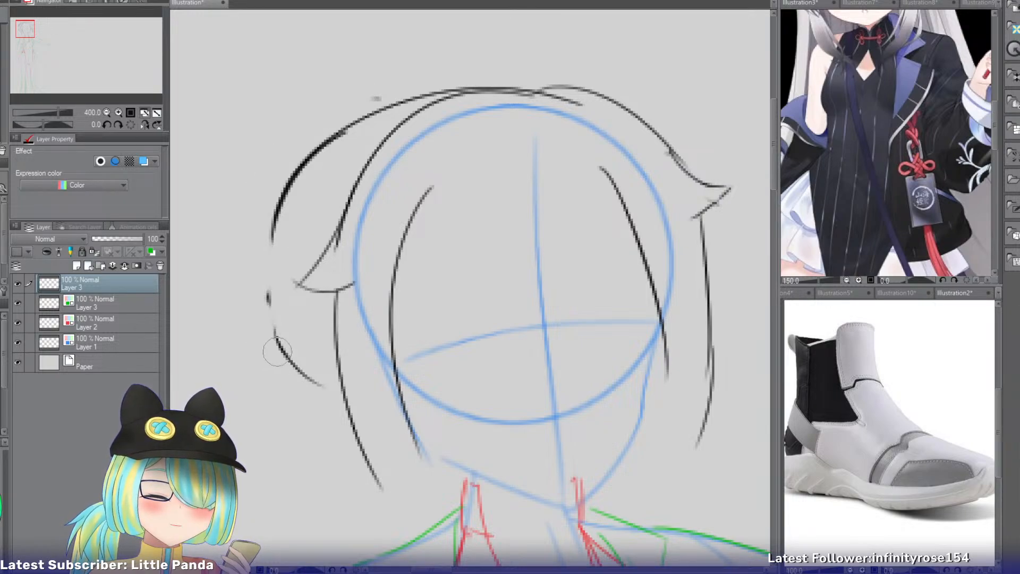
pyautogui.moveTo(276, 207); pyautogui.dragTo(283, 340)
pyautogui.hotkey('ctrl', 'z')
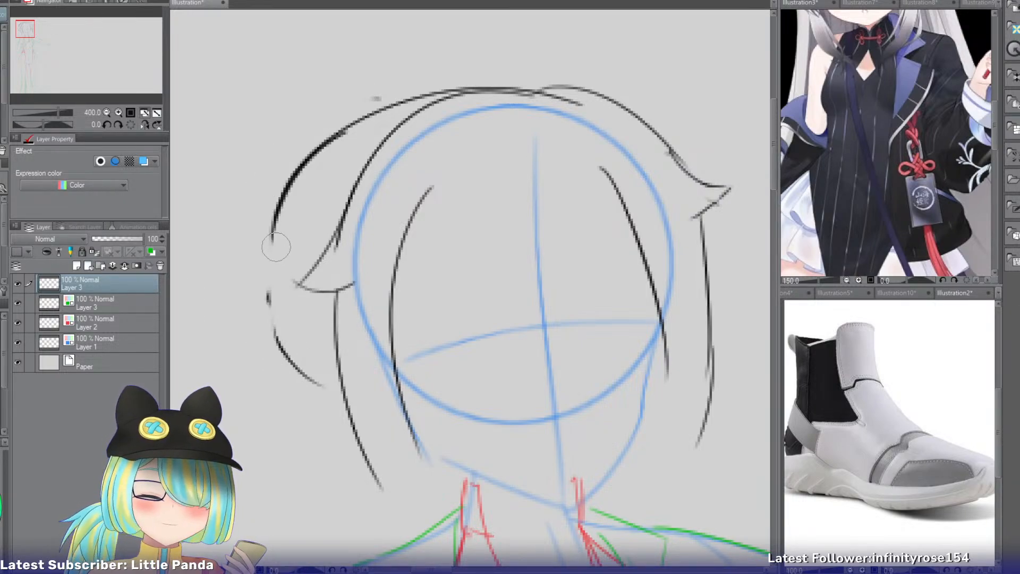
pyautogui.press('p')
pyautogui.moveTo(277, 209)
pyautogui.mouseDown()
pyautogui.moveTo(277, 341)
pyautogui.moveTo(309, 393)
pyautogui.mouseUp()
pyautogui.hotkey('ctrl', 'z')
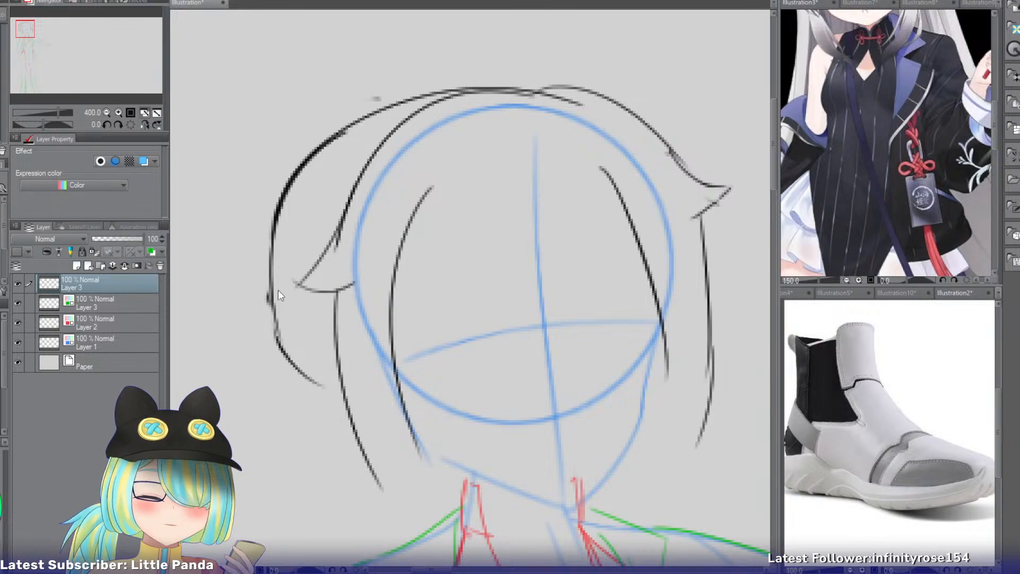
pyautogui.moveTo(274, 314); pyautogui.dragTo(331, 394)
pyautogui.hotkey('ctrl', 'z')
pyautogui.moveTo(273, 309); pyautogui.dragTo(335, 403)
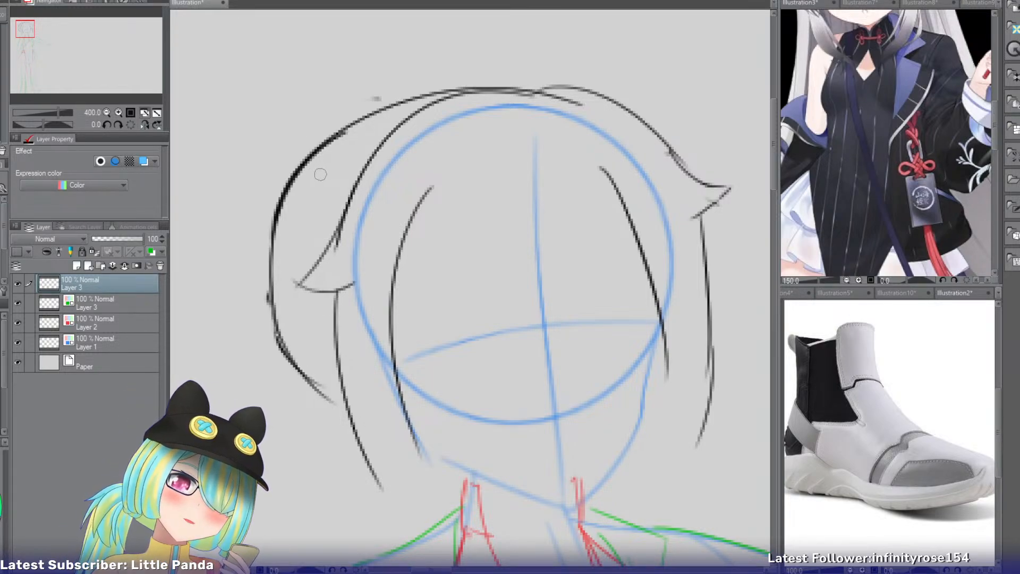
# Undo the back hair's whole outer contour and crown connection back to the bare flick and side lock.
pyautogui.hotkey('ctrl', 'z')
pyautogui.hotkey('ctrl', 'z')
pyautogui.hotkey('ctrl', 'z')
pyautogui.hotkey('ctrl', 'z')
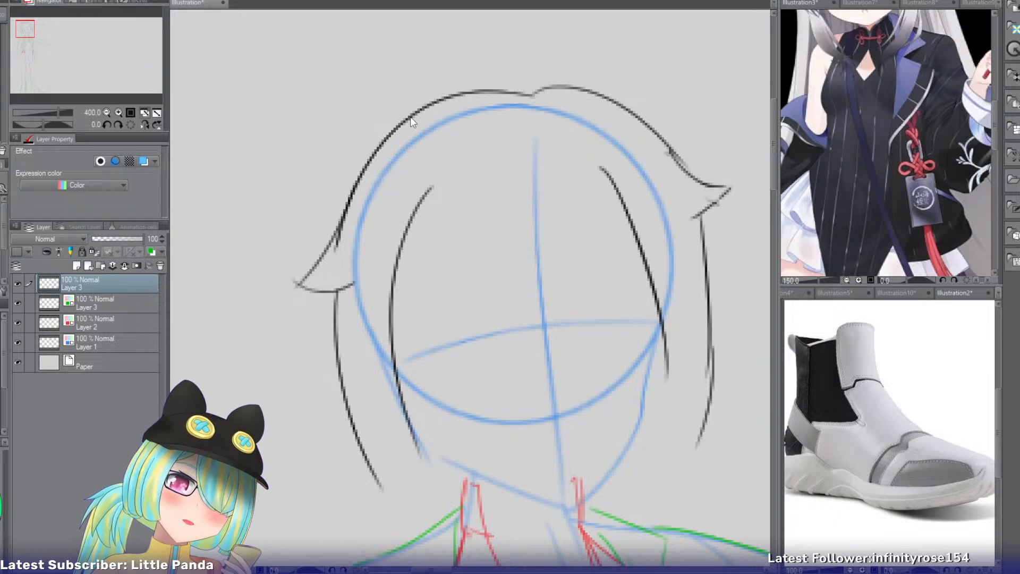
# Redraw the back hair's outer contour closer to the head, curving down just outside the flick to jaw level.
pyautogui.moveTo(375, 123); pyautogui.dragTo(317, 287)
pyautogui.hotkey('ctrl', 'z')
pyautogui.moveTo(325, 145); pyautogui.dragTo(297, 341)
pyautogui.moveTo(289, 291); pyautogui.dragTo(336, 396)
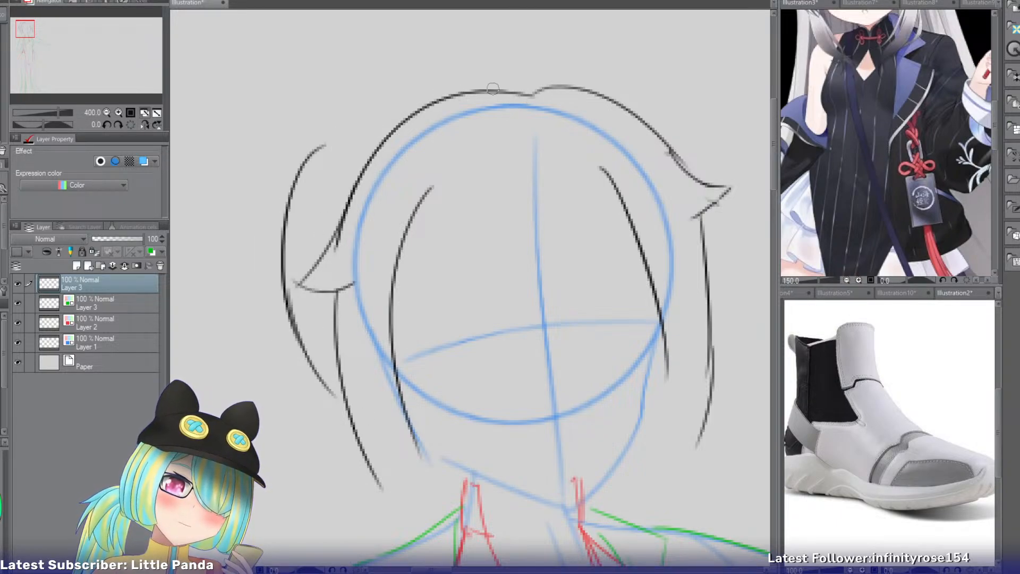
# Draw a smooth connecting arc from the crown down into the upper end of the back hair's outer contour.
pyautogui.moveTo(550, 91)
pyautogui.mouseDown()
pyautogui.moveTo(411, 101)
pyautogui.moveTo(310, 188)
pyautogui.mouseUp()
pyautogui.hotkey('ctrl', 'z')
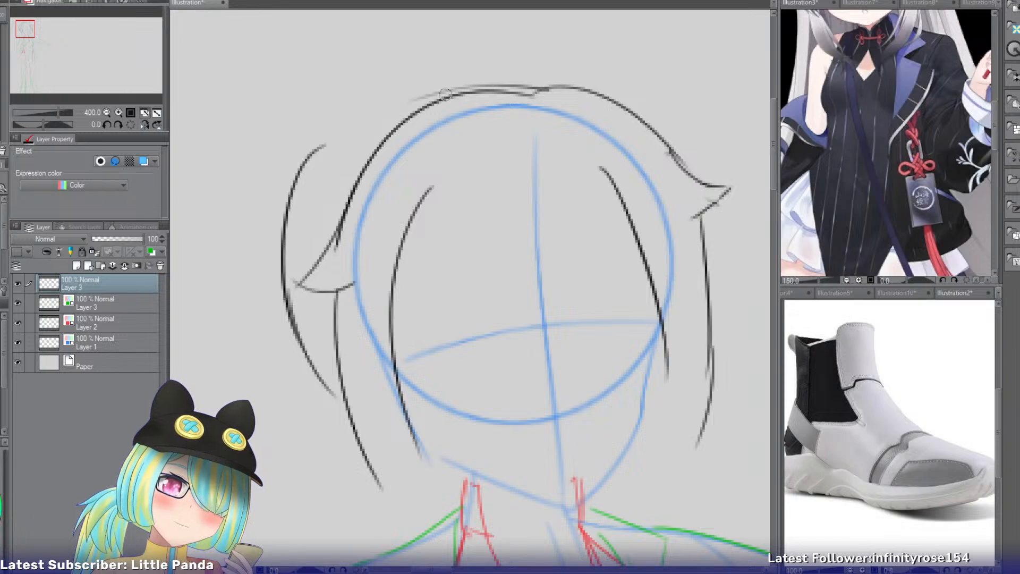
pyautogui.moveTo(445, 94); pyautogui.dragTo(295, 220)
pyautogui.hotkey('ctrl', 'z')
pyautogui.moveTo(453, 87); pyautogui.dragTo(295, 220)
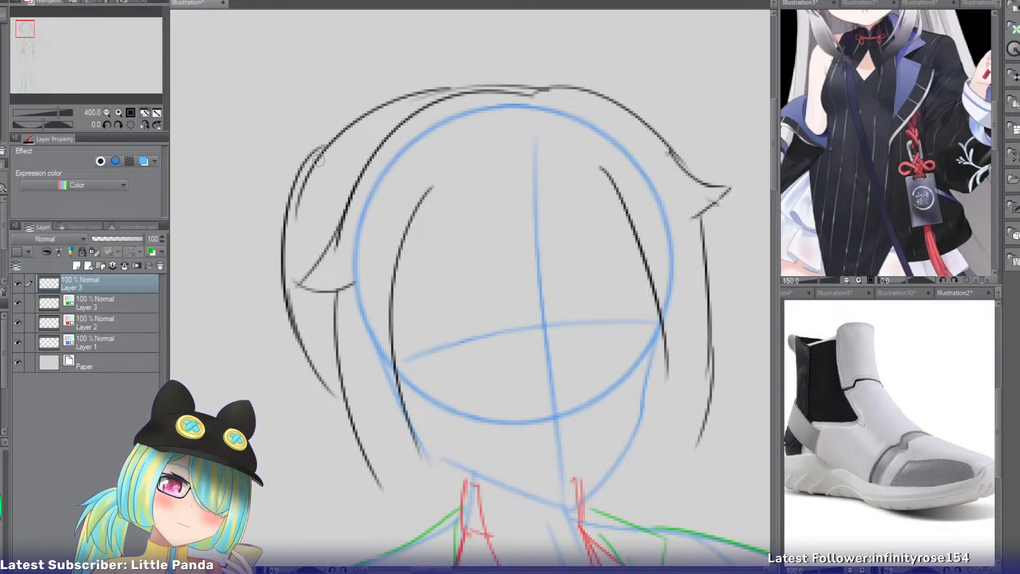
# Redraw the crown outline higher above the head guide on both sides of the part, and erase the old lower line.
pyautogui.moveTo(531, 80); pyautogui.dragTo(348, 229)
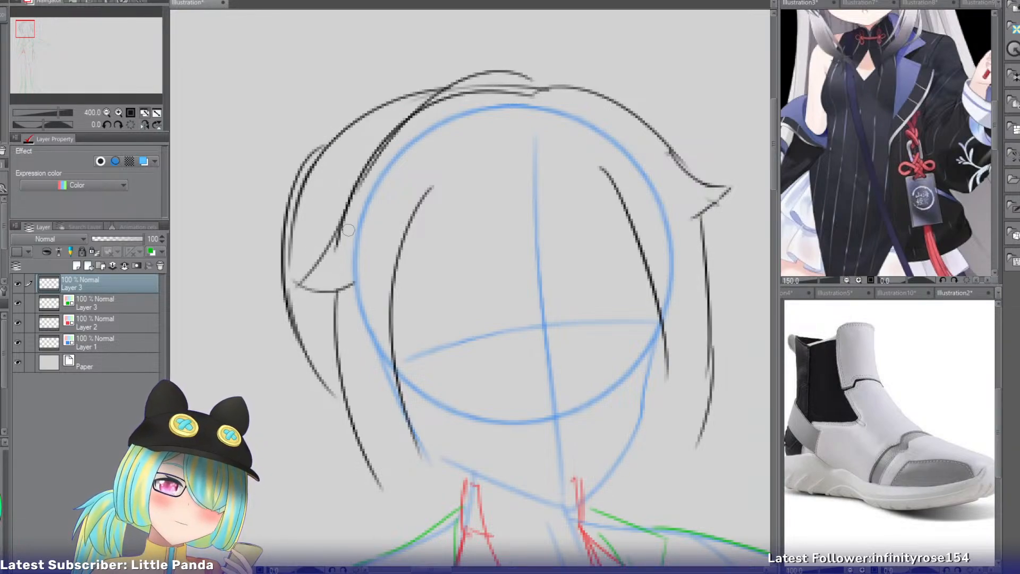
pyautogui.hotkey('ctrl', 'z')
pyautogui.moveTo(529, 78)
pyautogui.mouseDown()
pyautogui.moveTo(338, 238)
pyautogui.moveTo(385, 144)
pyautogui.moveTo(365, 185)
pyautogui.moveTo(647, 127)
pyautogui.mouseUp()
pyautogui.hotkey('ctrl', 'z')
pyautogui.press('e')
pyautogui.moveTo(536, 96); pyautogui.dragTo(461, 92)
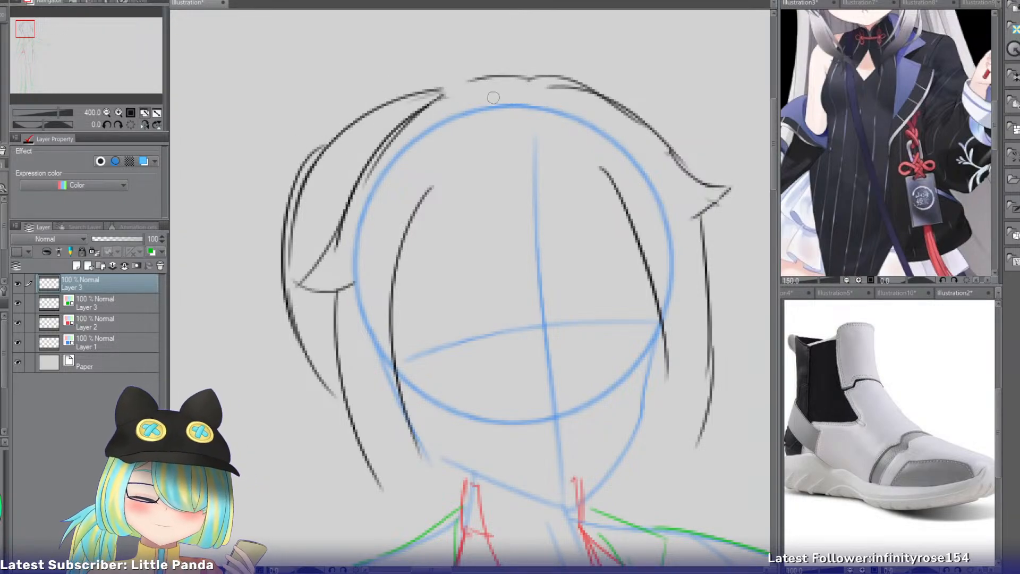
# Close the gap between the raised crown outline and the arc of the back hair.
pyautogui.moveTo(473, 81)
pyautogui.mouseDown()
pyautogui.moveTo(409, 119)
pyautogui.moveTo(359, 115)
pyautogui.mouseUp()
pyautogui.hotkey('ctrl', 'z')
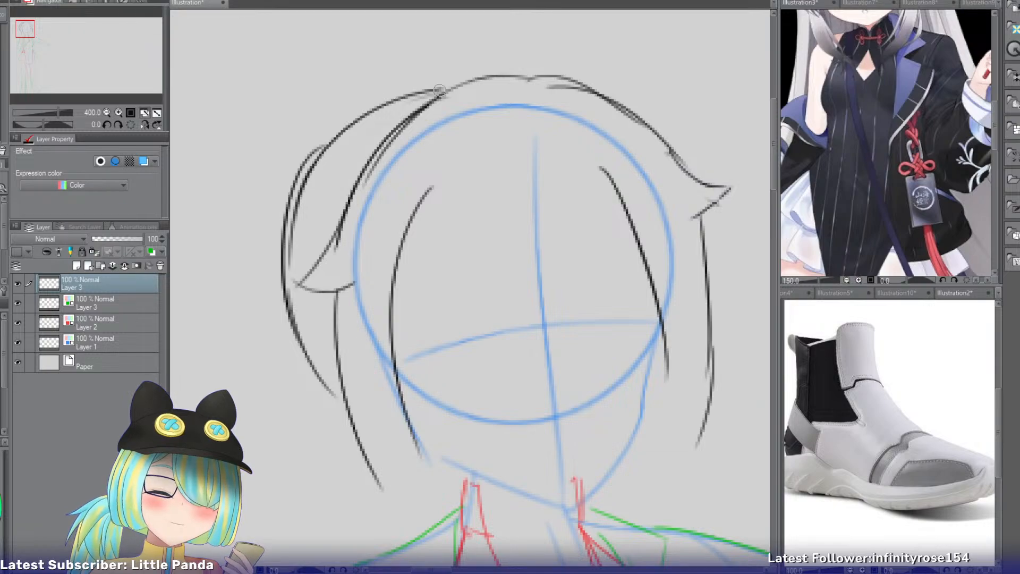
pyautogui.moveTo(443, 89); pyautogui.dragTo(406, 96)
# Erase the doubled upper end of the back hair's outer contour above the flick.
pyautogui.press('e')
pyautogui.moveTo(299, 156); pyautogui.dragTo(273, 238)
pyautogui.moveTo(287, 185); pyautogui.dragTo(272, 248)
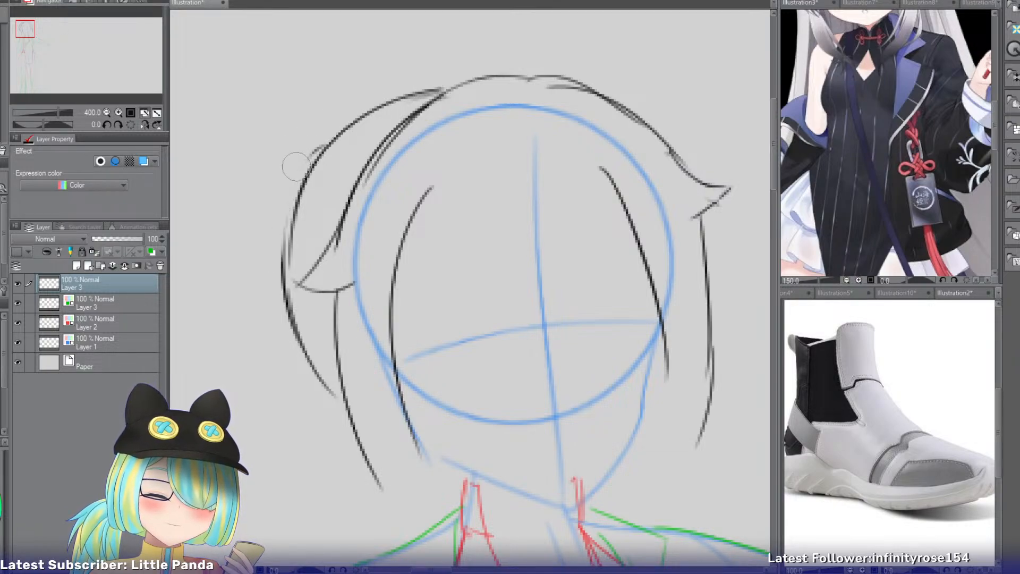
# Extend the back hair's lower edge diagonally inward until it crosses the side lock at jaw level.
pyautogui.press('p')
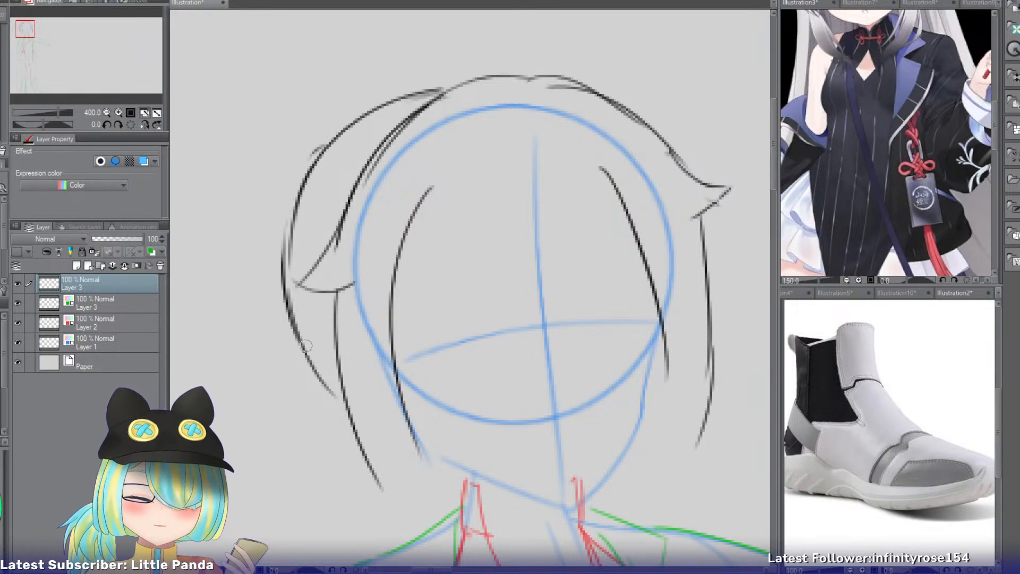
pyautogui.moveTo(305, 344)
pyautogui.mouseDown()
pyautogui.moveTo(347, 438)
pyautogui.moveTo(370, 434)
pyautogui.mouseUp()
pyautogui.hotkey('ctrl', 'z')
pyautogui.hotkey('ctrl', 'z')
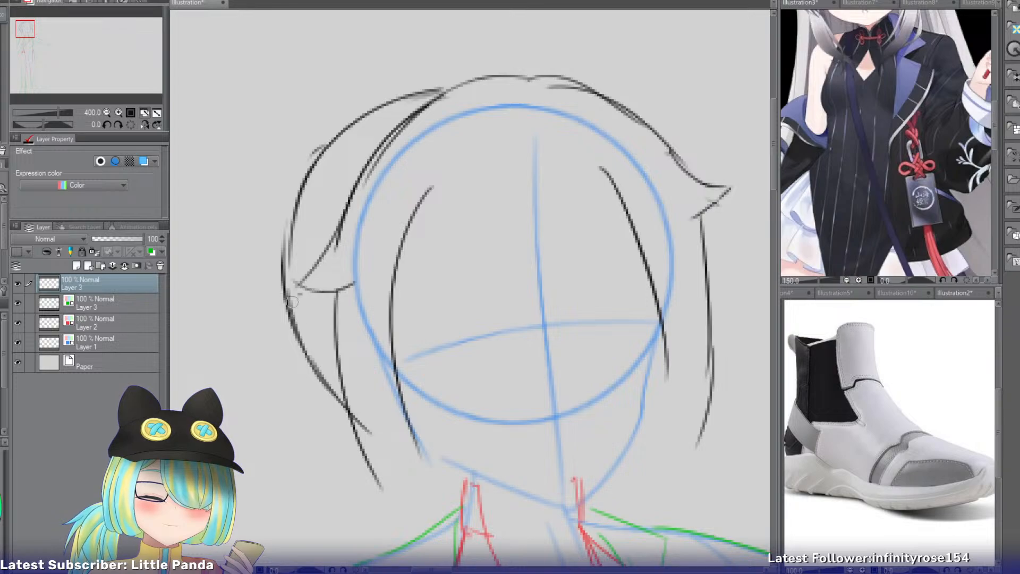
pyautogui.moveTo(291, 302); pyautogui.dragTo(300, 404)
pyautogui.hotkey('ctrl', 'z')
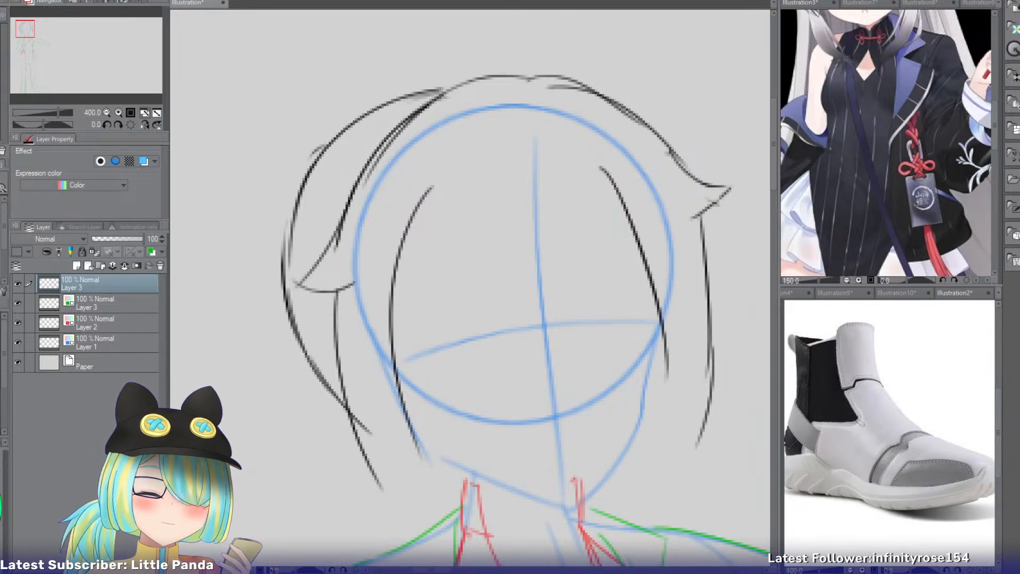
# Try a long strand falling from inside the back hair's contour straight down past the jaw.
pyautogui.moveTo(368, 117); pyautogui.dragTo(322, 211)
pyautogui.hotkey('ctrl', 'z')
pyautogui.moveTo(326, 161); pyautogui.dragTo(298, 383)
pyautogui.hotkey('ctrl', 'z')
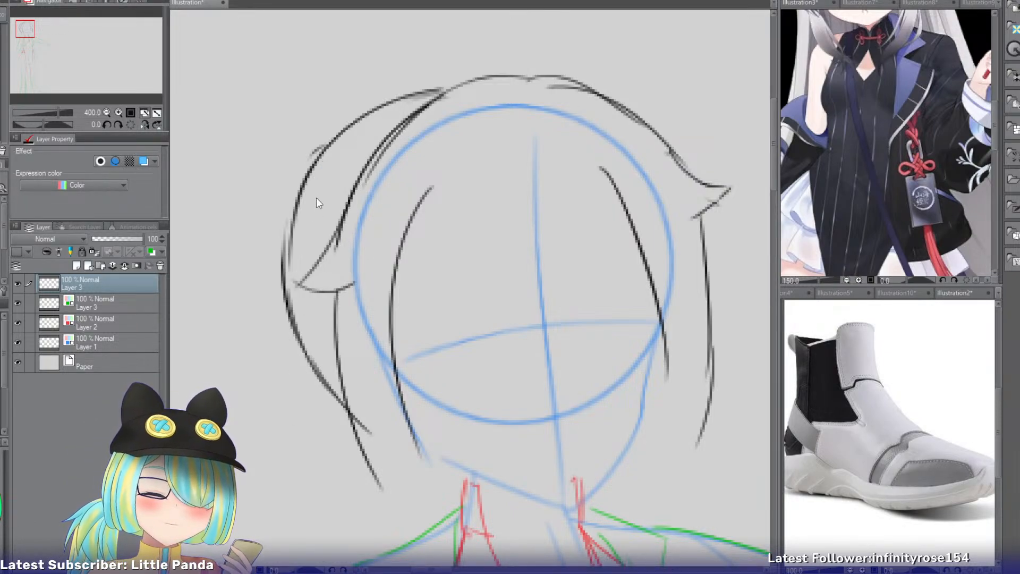
pyautogui.moveTo(319, 180); pyautogui.dragTo(306, 402)
pyautogui.moveTo(294, 313); pyautogui.dragTo(304, 458)
pyautogui.hotkey('ctrl', 'z')
pyautogui.moveTo(295, 336); pyautogui.dragTo(303, 468)
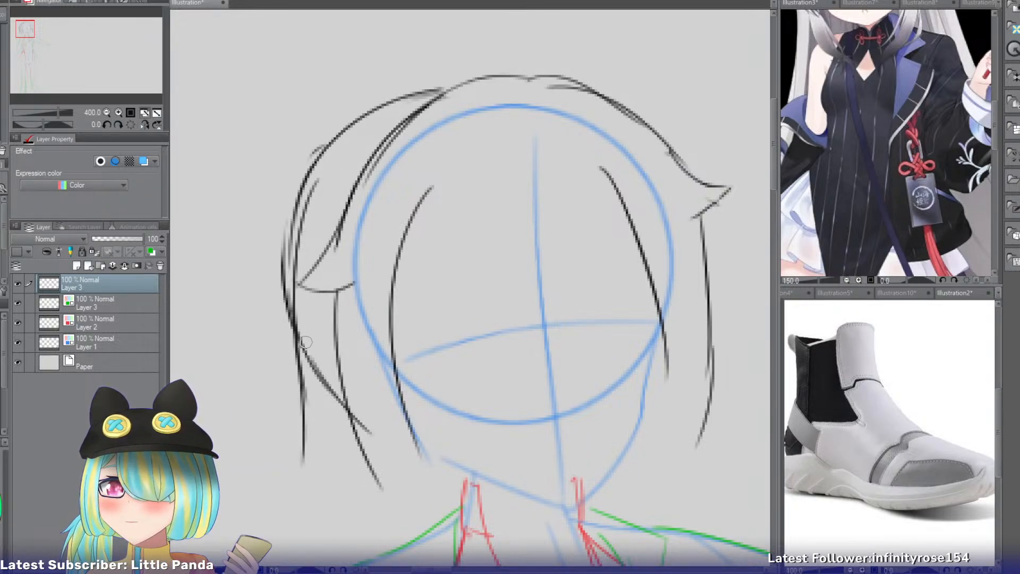
pyautogui.hotkey('ctrl', 'z')
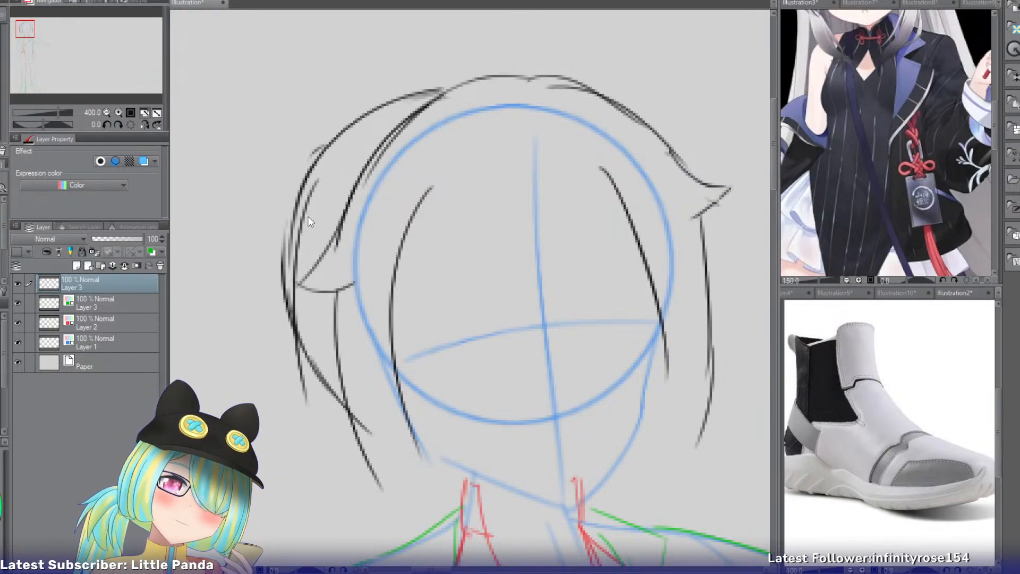
pyautogui.hotkey('ctrl', 'z')
# Draw the upper part of a long outer strand from beside the flick down to jaw level, flaring slightly outward.
pyautogui.moveTo(300, 199); pyautogui.dragTo(272, 351)
pyautogui.hotkey('ctrl', 'z')
pyautogui.moveTo(297, 223); pyautogui.dragTo(268, 405)
pyautogui.hotkey('ctrl', 'z')
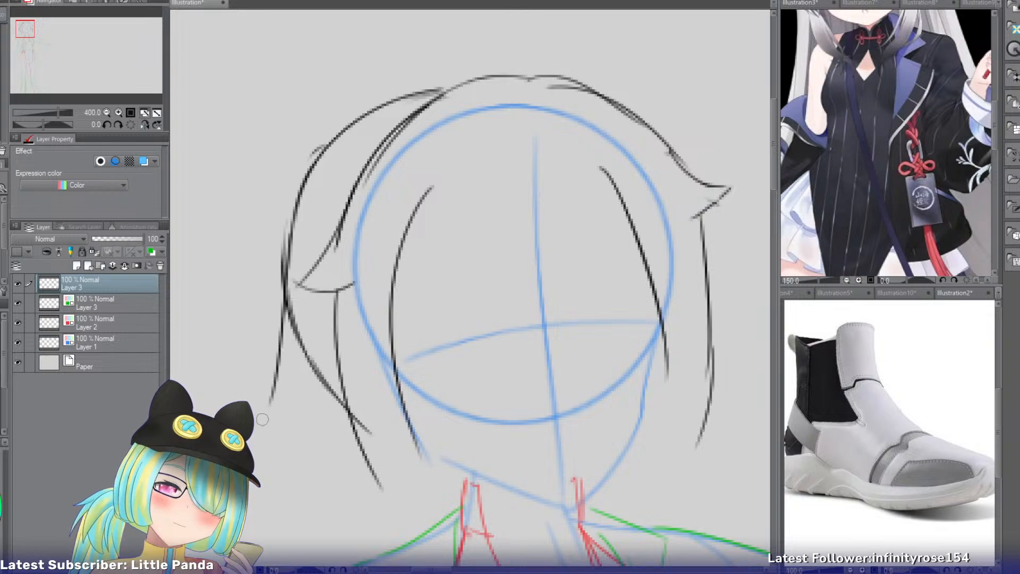
# Reshape the outer strand's lower length so it bows outward below the jaw and curves inward to end at shoulder level.
pyautogui.moveTo(281, 335); pyautogui.dragTo(291, 480)
pyautogui.hotkey('ctrl', 'z')
pyautogui.moveTo(284, 351); pyautogui.dragTo(294, 491)
pyautogui.hotkey('ctrl', 'z')
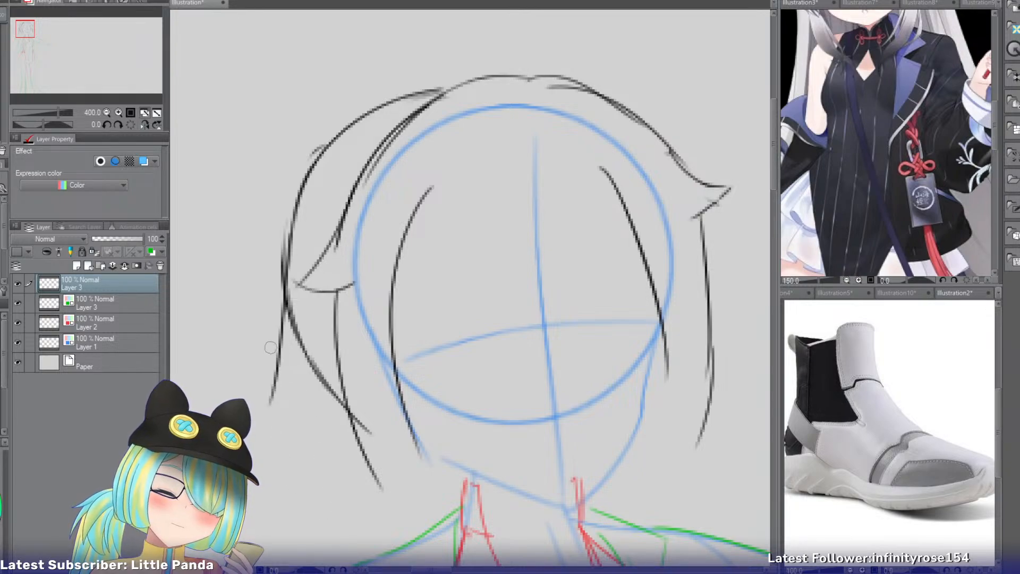
pyautogui.moveTo(275, 362); pyautogui.dragTo(267, 471)
pyautogui.hotkey('ctrl', 'z')
pyautogui.moveTo(280, 342); pyautogui.dragTo(267, 462)
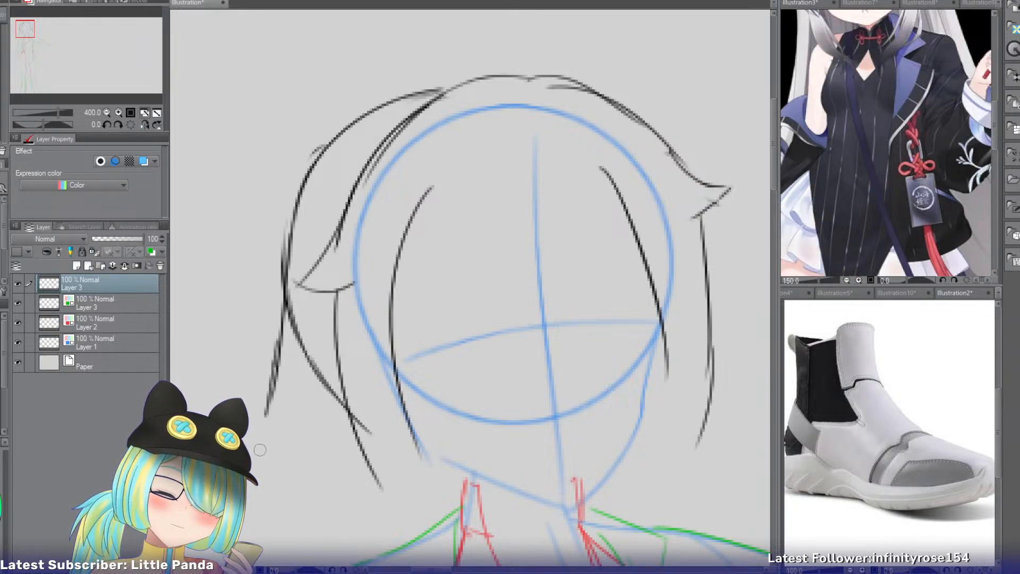
pyautogui.hotkey('ctrl', 'z')
pyautogui.moveTo(282, 343)
pyautogui.mouseDown()
pyautogui.moveTo(256, 436)
pyautogui.moveTo(270, 467)
pyautogui.mouseUp()
pyautogui.hotkey('ctrl', 'z')
pyautogui.moveTo(278, 502); pyautogui.dragTo(286, 514)
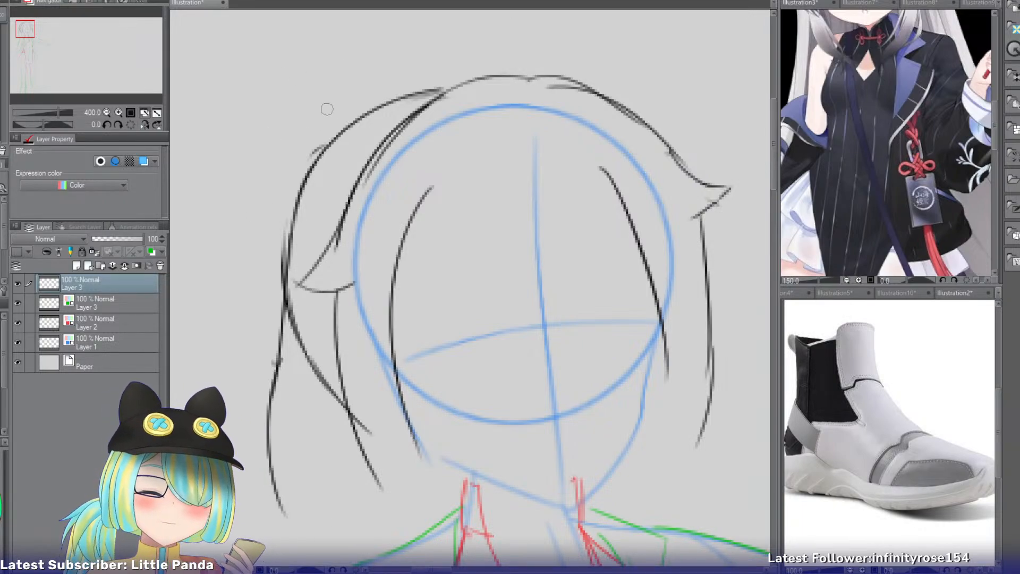
# Try a small oval hair bun on the upper outer edge of the back hair.
pyautogui.moveTo(307, 103); pyautogui.dragTo(284, 197)
pyautogui.hotkey('ctrl', 'z')
pyautogui.moveTo(319, 126); pyautogui.dragTo(315, 128)
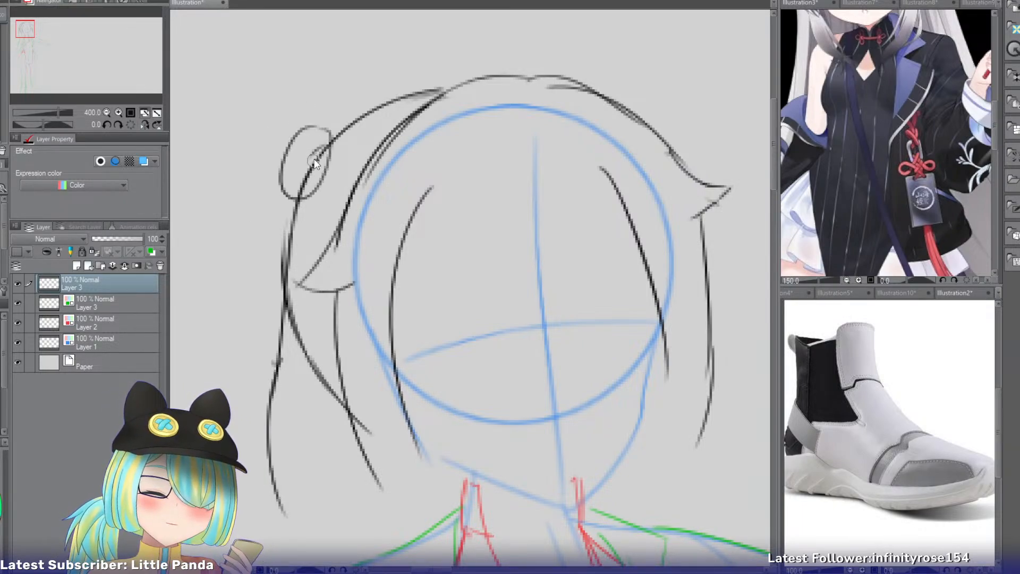
pyautogui.hotkey('ctrl', 'z')
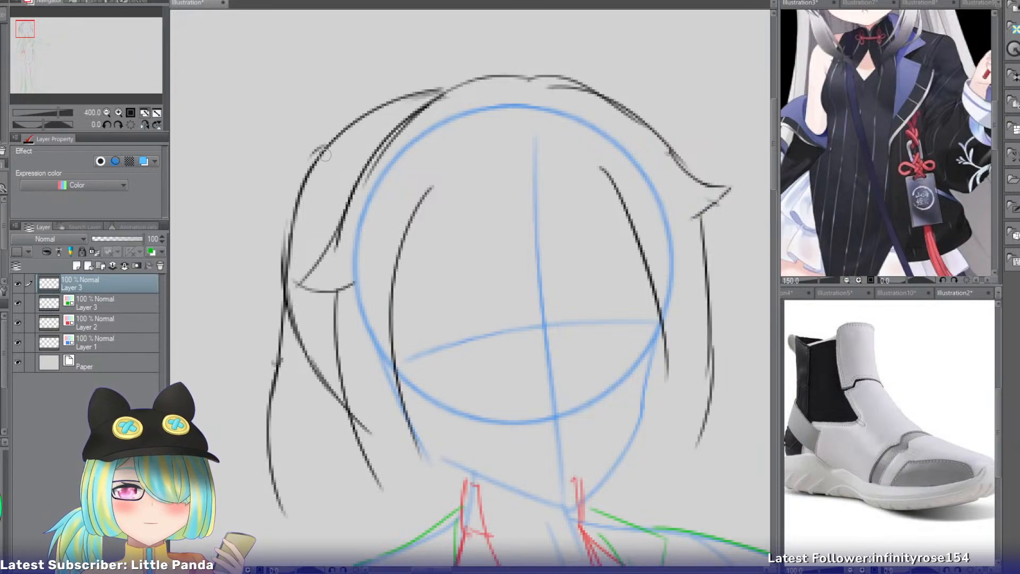
# Erase the back hair's diagonal lower edge and replace it with an inner curve from the crown down behind the flick to the side lock.
pyautogui.moveTo(311, 316)
pyautogui.mouseDown()
pyautogui.moveTo(300, 340)
pyautogui.moveTo(309, 335)
pyautogui.moveTo(330, 430)
pyautogui.mouseUp()
pyautogui.press('p')
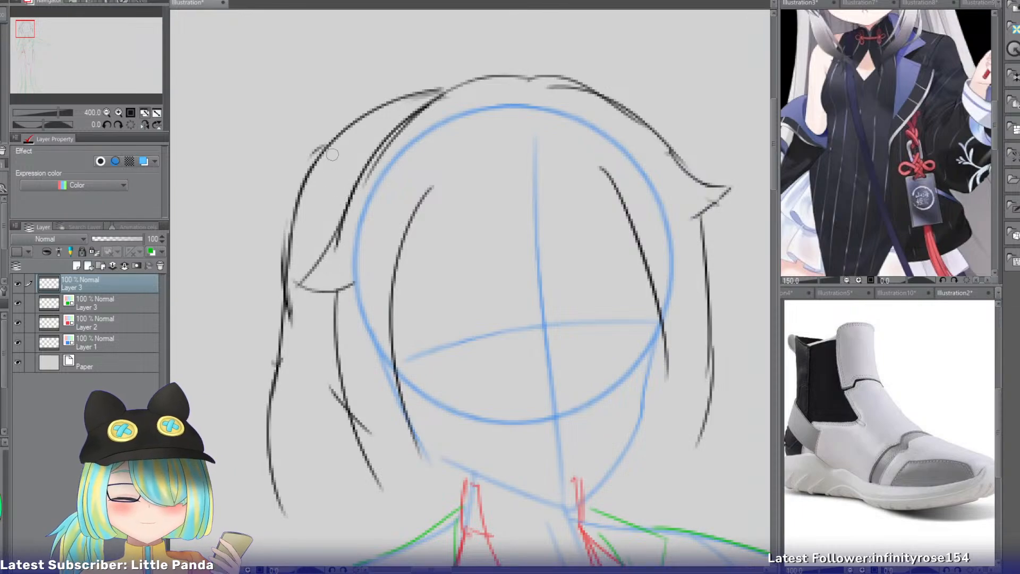
pyautogui.moveTo(329, 155); pyautogui.dragTo(319, 357)
pyautogui.hotkey('ctrl', 'z')
pyautogui.moveTo(325, 158)
pyautogui.mouseDown()
pyautogui.moveTo(328, 392)
pyautogui.moveTo(341, 393)
pyautogui.mouseUp()
pyautogui.hotkey('ctrl', 'z')
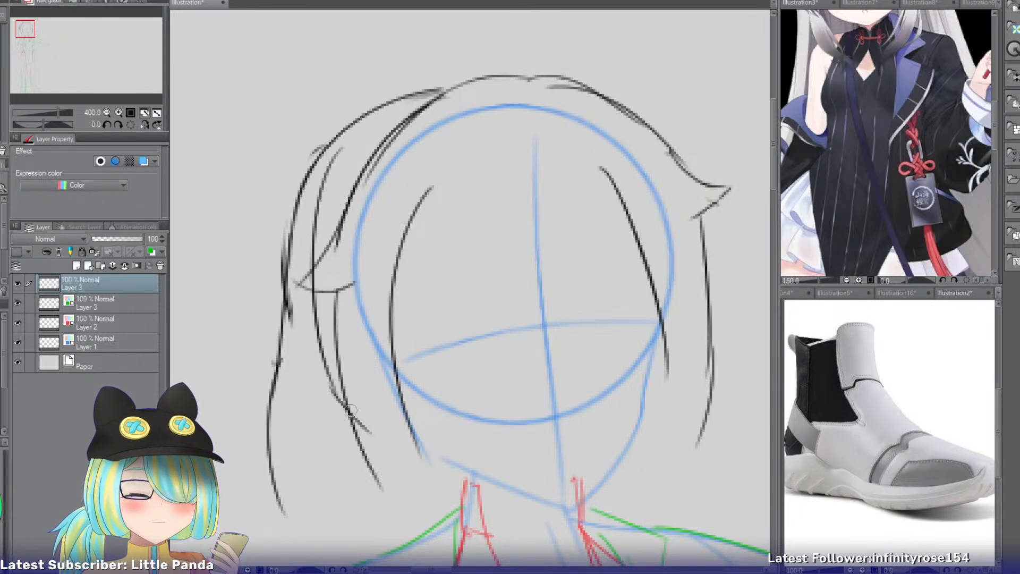
pyautogui.hotkey('ctrl', 'z')
pyautogui.moveTo(335, 170); pyautogui.dragTo(345, 398)
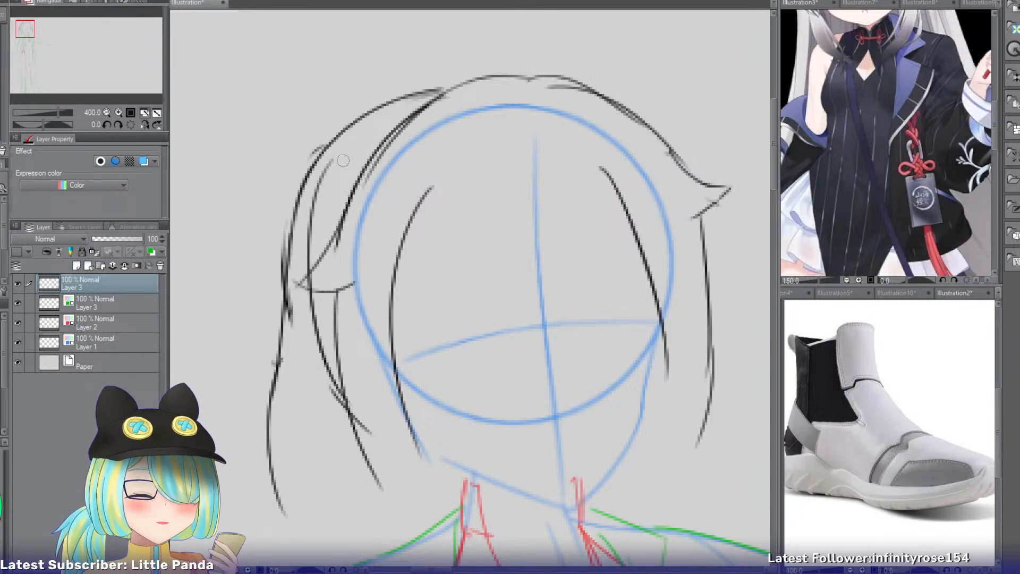
pyautogui.moveTo(471, 75)
pyautogui.mouseDown()
pyautogui.moveTo(322, 181)
pyautogui.moveTo(349, 134)
pyautogui.moveTo(318, 185)
pyautogui.mouseUp()
pyautogui.hotkey('ctrl', 'z')
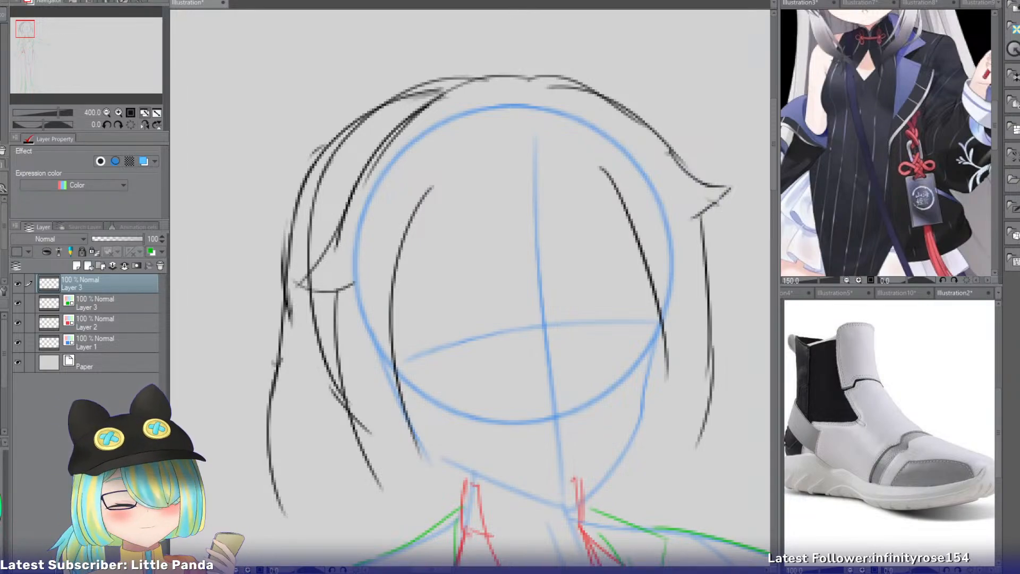
# Switch the sneaker reference to the lion dance photo and enlarge it to 150% on the lion's yellow furry body.
pyautogui.click(955, 293)
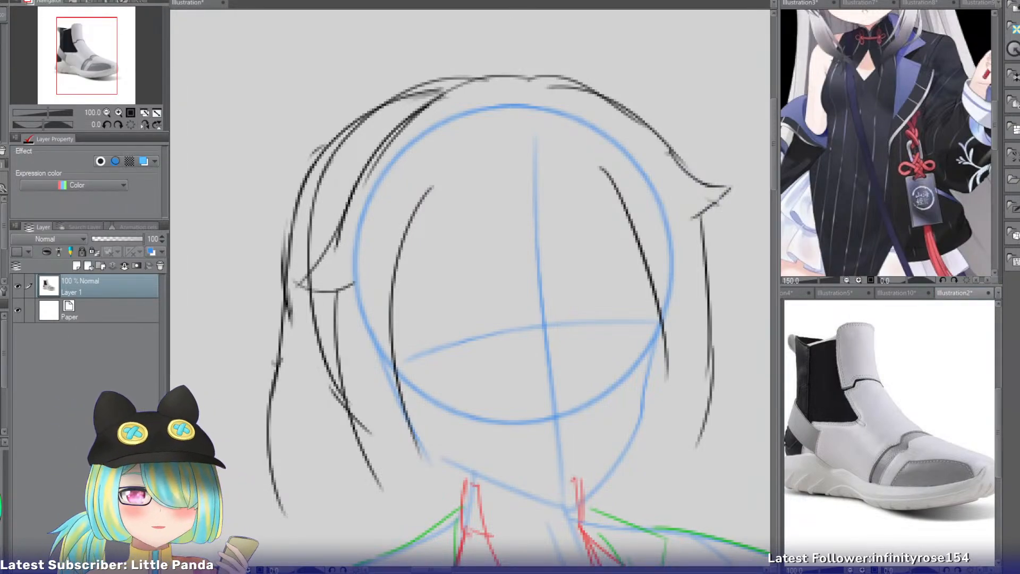
pyautogui.hotkey('ctrl', 'Tab')
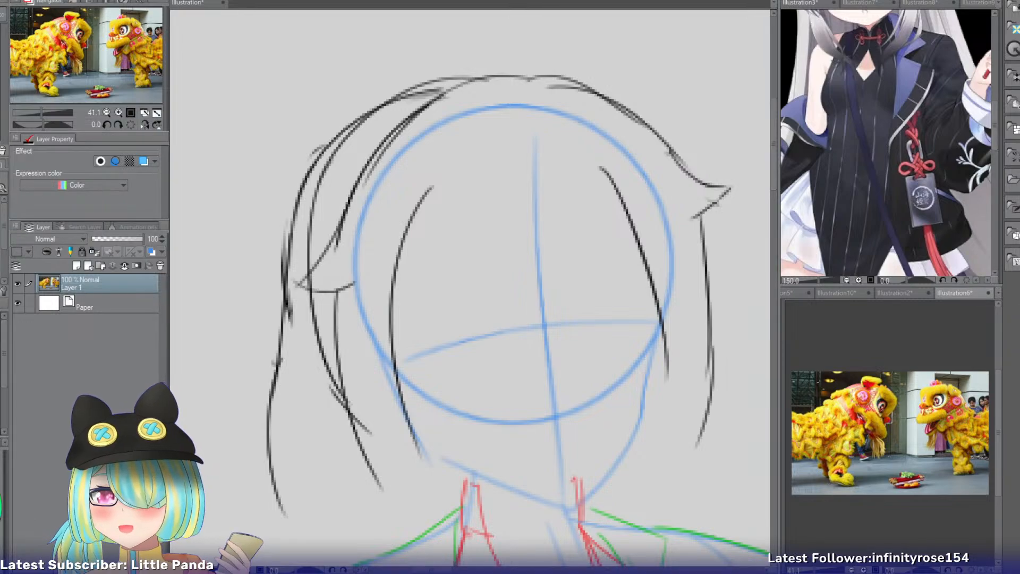
pyautogui.click(117, 113)
pyautogui.click(117, 113)
pyautogui.click(117, 113)
pyautogui.click(116, 113)
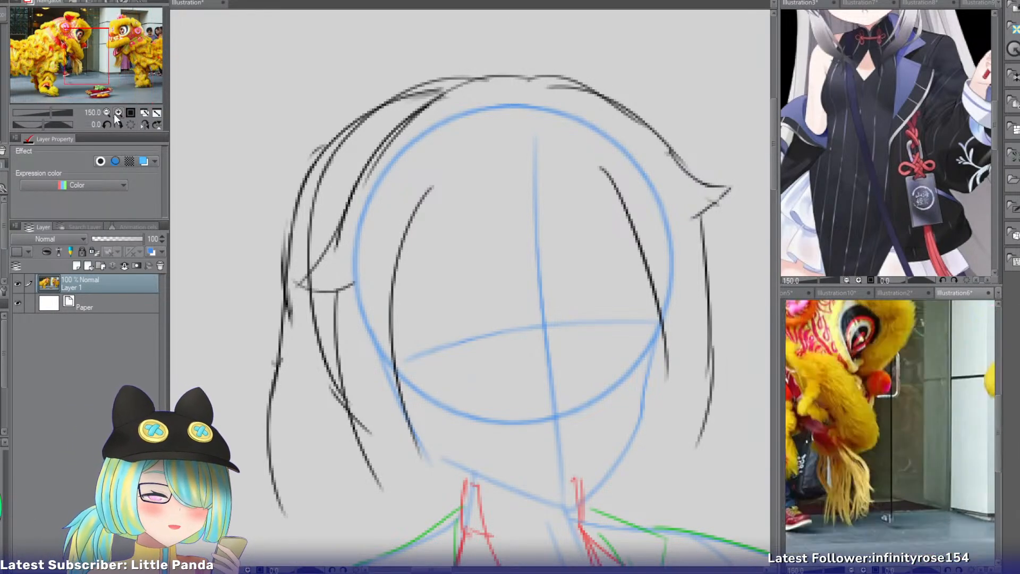
pyautogui.moveTo(100, 77); pyautogui.dragTo(50, 47)
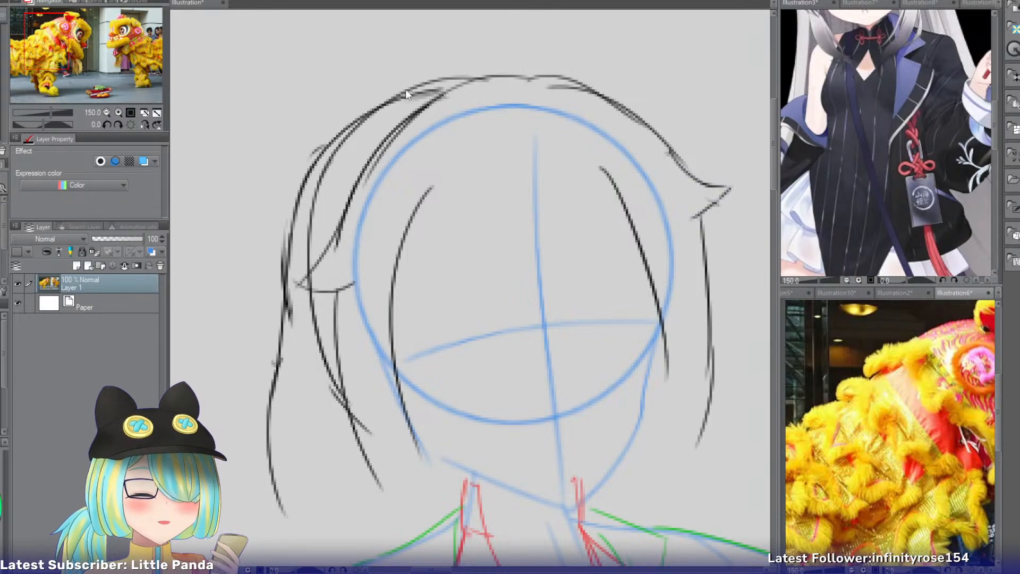
# Try a scalloped braid outline running from the crown down the outer edge of the back hair to cheek level.
pyautogui.click(474, 75)
pyautogui.moveTo(511, 75); pyautogui.dragTo(399, 66)
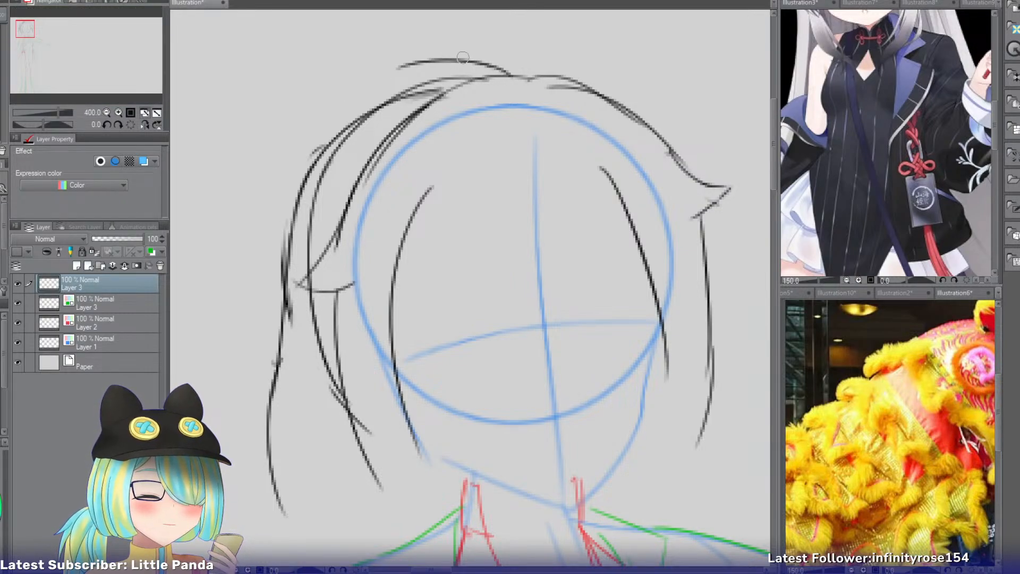
pyautogui.moveTo(470, 60); pyautogui.dragTo(370, 106)
pyautogui.hotkey('ctrl', 'z')
pyautogui.moveTo(408, 65)
pyautogui.mouseDown()
pyautogui.moveTo(371, 114)
pyautogui.moveTo(308, 153)
pyautogui.mouseUp()
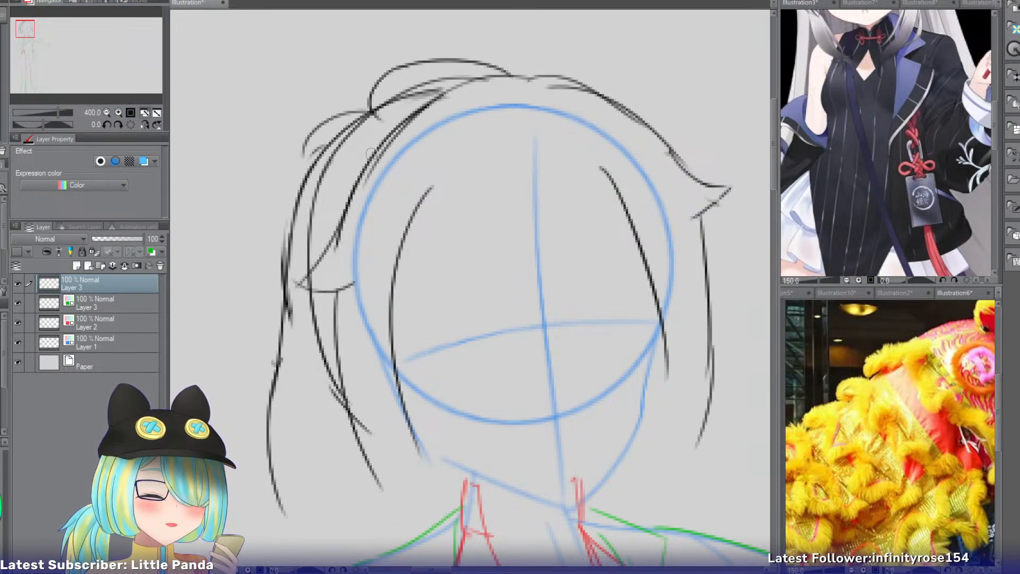
pyautogui.hotkey('ctrl', 'z')
pyautogui.moveTo(380, 119)
pyautogui.mouseDown()
pyautogui.moveTo(307, 180)
pyautogui.moveTo(323, 205)
pyautogui.mouseUp()
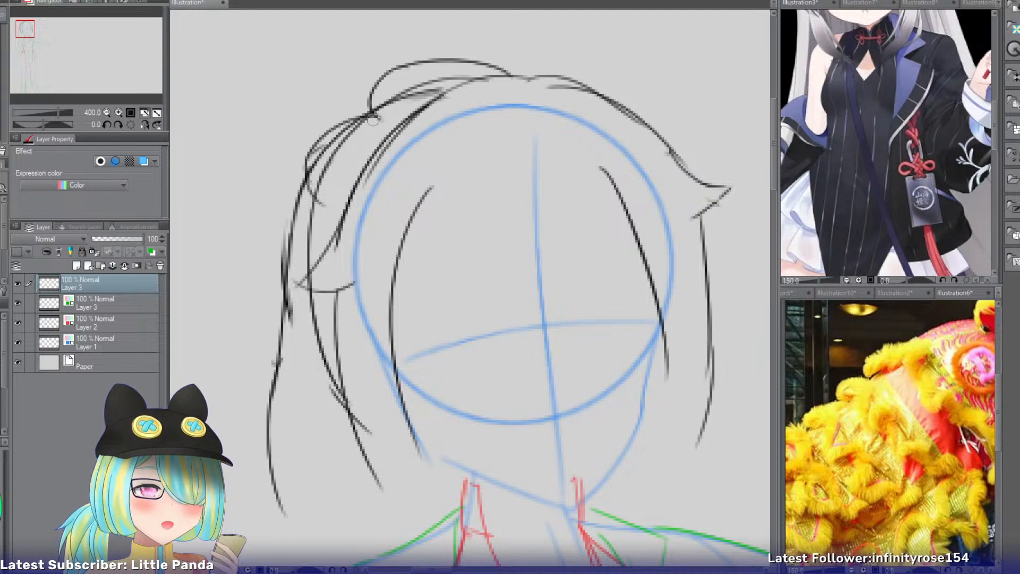
pyautogui.moveTo(381, 122); pyautogui.dragTo(407, 124)
pyautogui.hotkey('ctrl', 'z')
pyautogui.moveTo(330, 205)
pyautogui.mouseDown()
pyautogui.moveTo(273, 256)
pyautogui.moveTo(306, 314)
pyautogui.moveTo(338, 312)
pyautogui.moveTo(286, 369)
pyautogui.mouseUp()
pyautogui.hotkey('ctrl', 'z')
pyautogui.hotkey('ctrl', 'z')
pyautogui.moveTo(319, 317)
pyautogui.mouseDown()
pyautogui.moveTo(298, 391)
pyautogui.moveTo(300, 318)
pyautogui.moveTo(312, 388)
pyautogui.moveTo(336, 391)
pyautogui.mouseUp()
pyautogui.hotkey('ctrl', 'z')
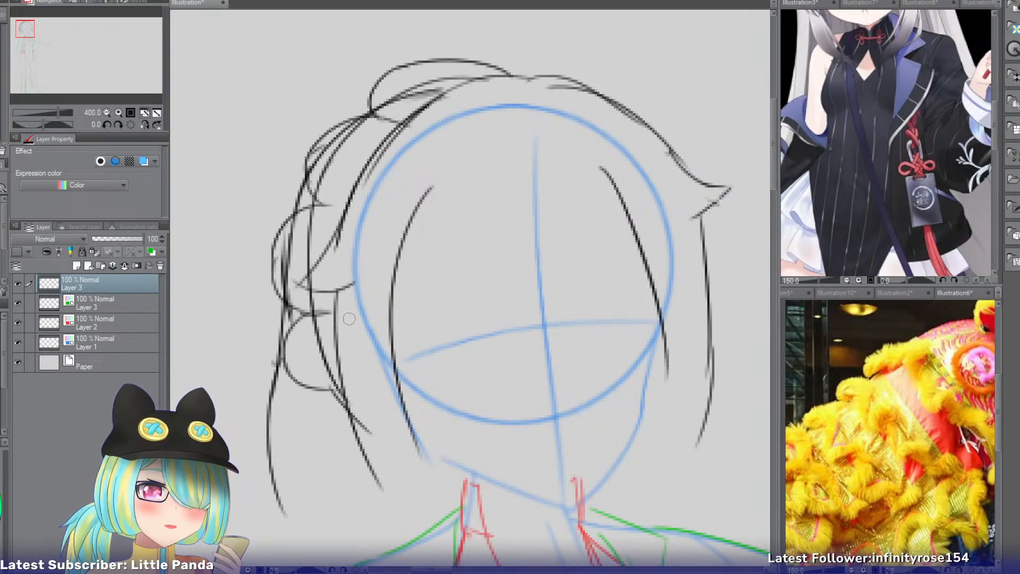
# Try continuing the braid over the crown toward the opposite side and add inner curves to its lobes.
pyautogui.moveTo(494, 62); pyautogui.dragTo(578, 70)
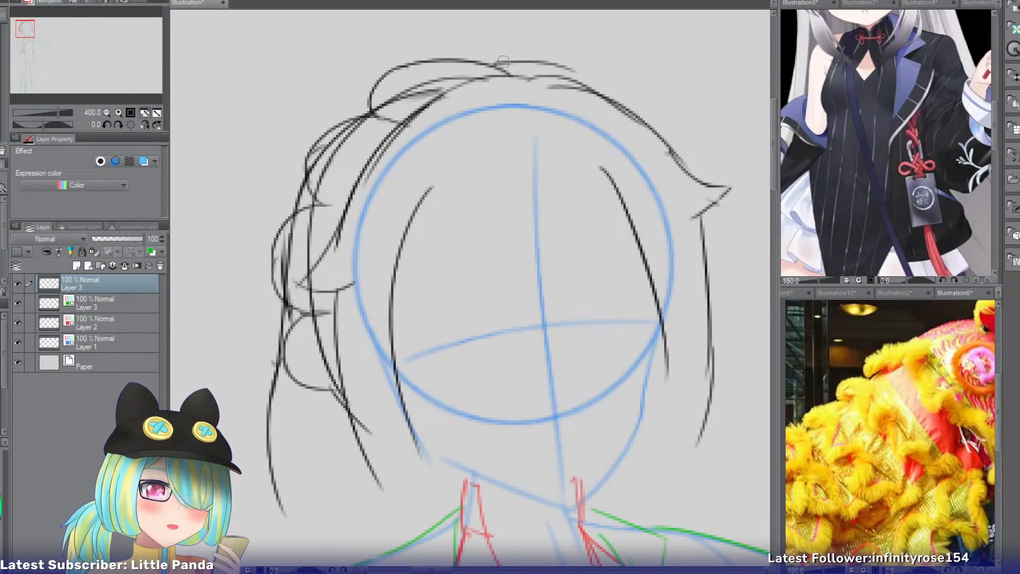
pyautogui.moveTo(505, 63)
pyautogui.mouseDown()
pyautogui.moveTo(563, 69)
pyautogui.moveTo(600, 101)
pyautogui.mouseUp()
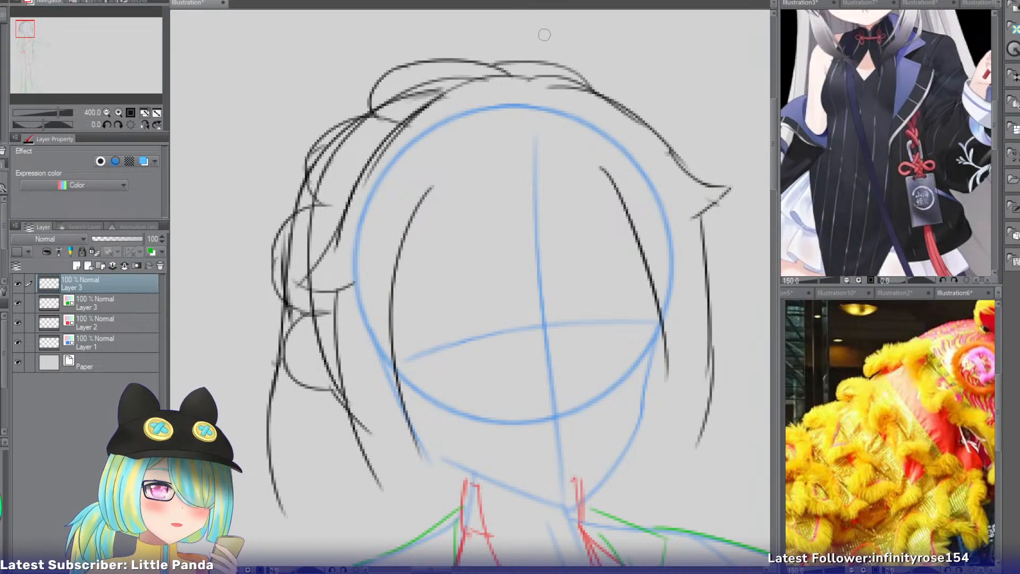
pyautogui.moveTo(334, 148)
pyautogui.mouseDown()
pyautogui.moveTo(371, 222)
pyautogui.moveTo(348, 203)
pyautogui.mouseUp()
pyautogui.hotkey('ctrl', 'z')
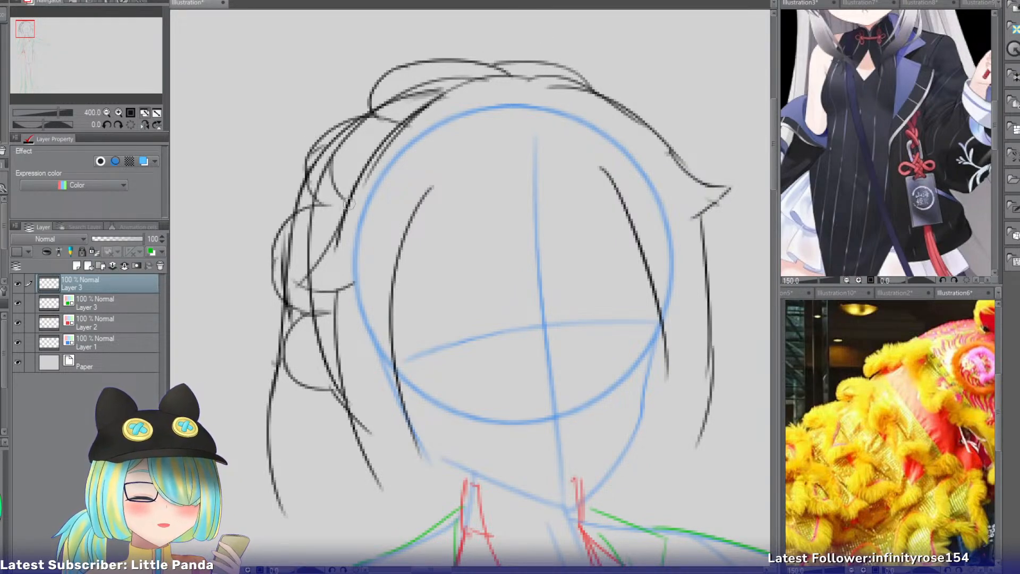
pyautogui.moveTo(342, 140)
pyautogui.mouseDown()
pyautogui.moveTo(394, 123)
pyautogui.moveTo(400, 85)
pyautogui.moveTo(462, 66)
pyautogui.moveTo(578, 77)
pyautogui.mouseUp()
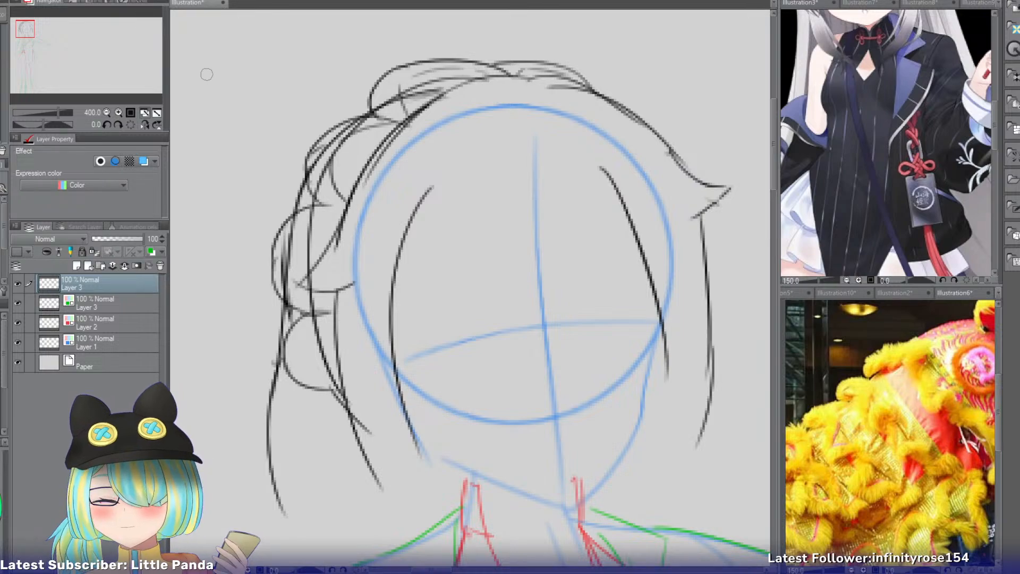
# Switch the outfit reference to the dragon cheongsam character and frame her head and hair bun, then return to the sketch.
pyautogui.click(919, 3)
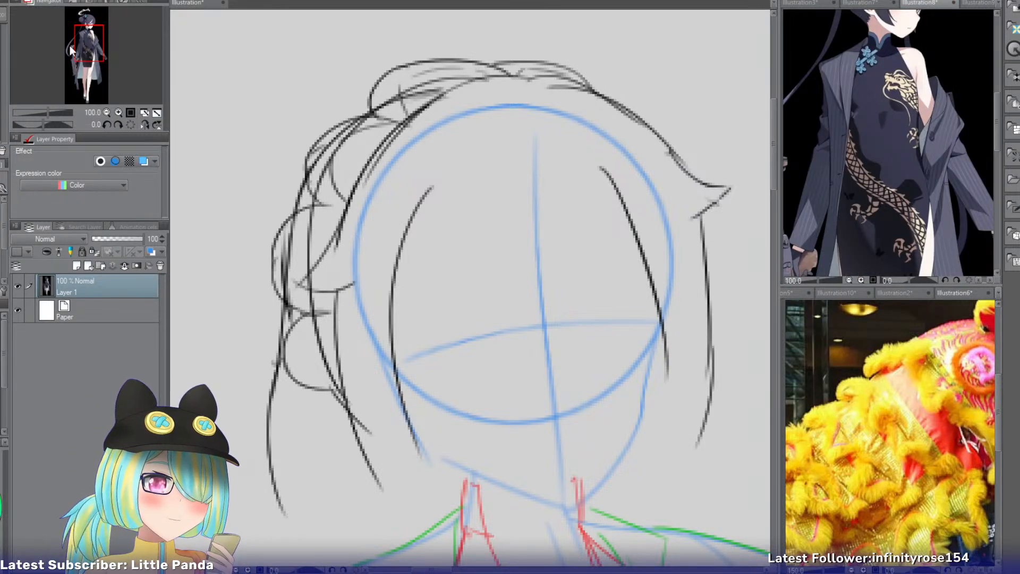
pyautogui.moveTo(84, 51); pyautogui.dragTo(86, 24)
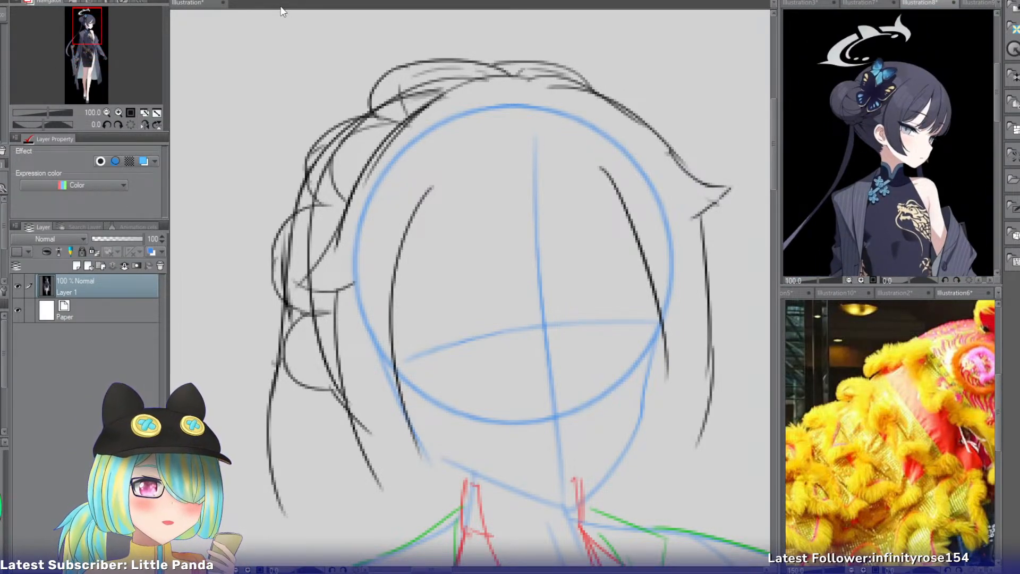
pyautogui.click(853, 2)
pyautogui.click(930, 2)
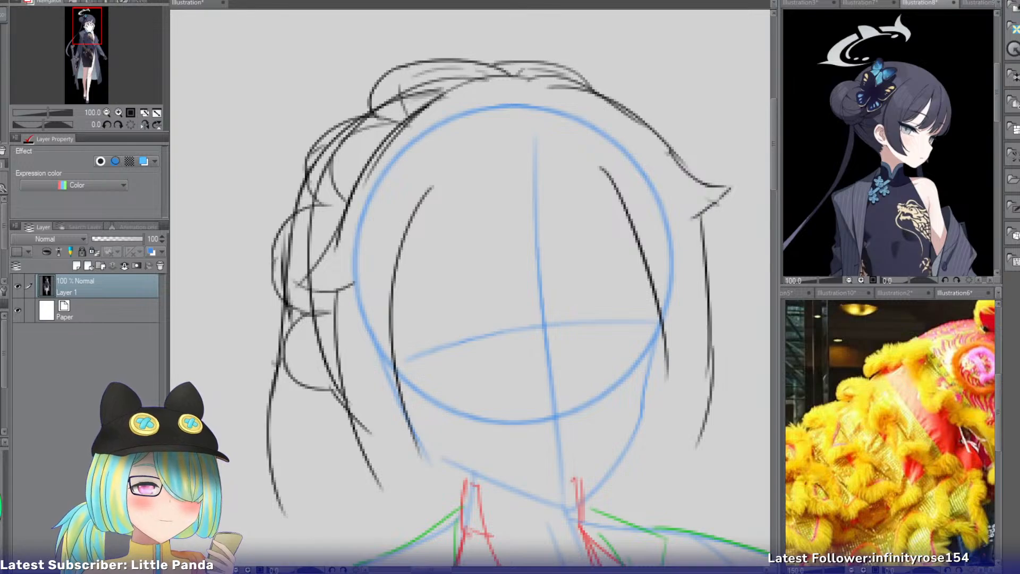
pyautogui.moveTo(88, 26); pyautogui.dragTo(87, 28)
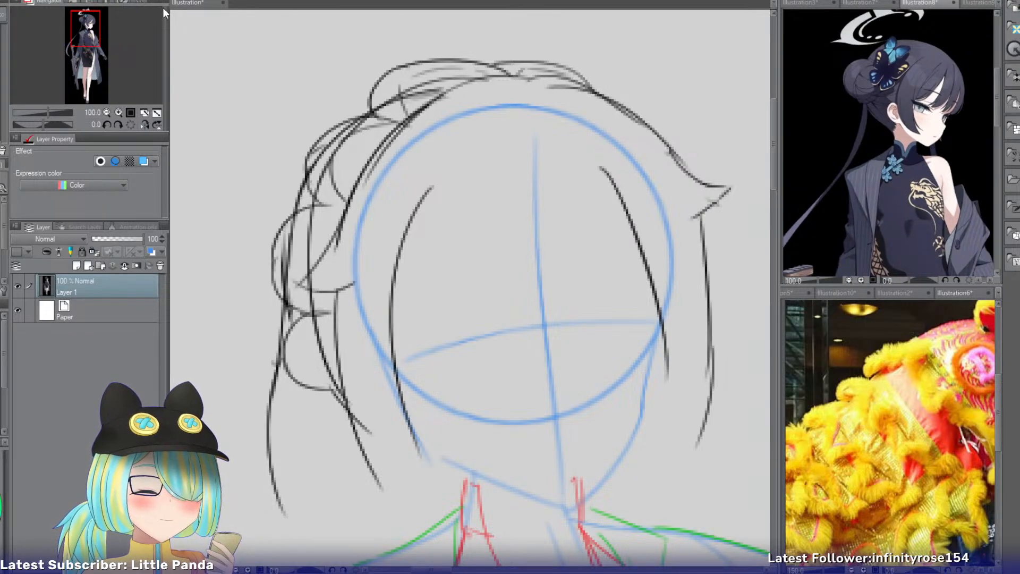
pyautogui.click(190, 3)
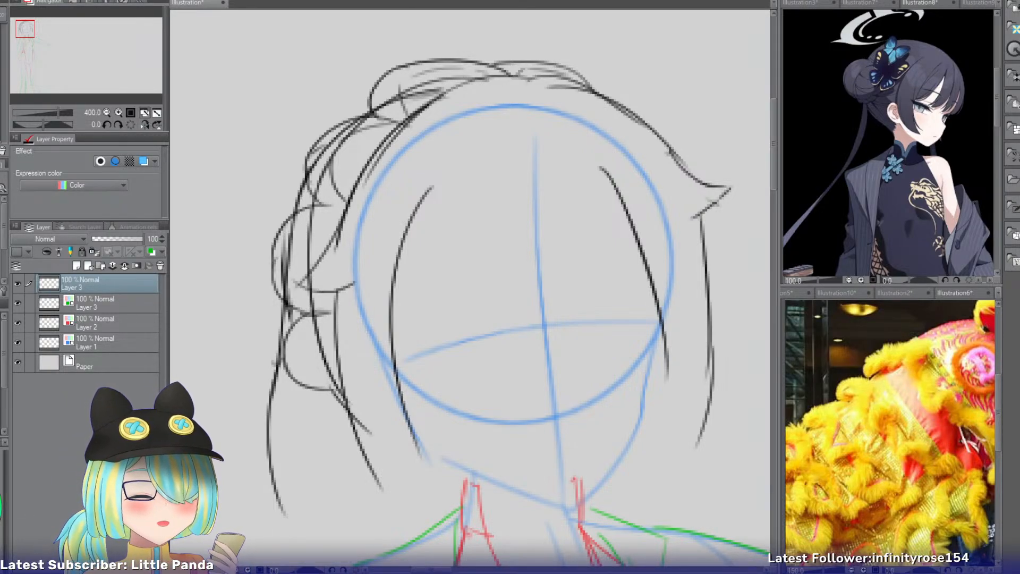
# Undo all the scalloped braid strokes around the head.
pyautogui.hotkey('ctrl', 'z')
pyautogui.hotkey('ctrl', 'z')
pyautogui.hotkey('ctrl', 'z')
pyautogui.hotkey('ctrl', 'z')
pyautogui.hotkey('ctrl', 'z')
pyautogui.hotkey('ctrl', 'z')
pyautogui.hotkey('ctrl', 'z')
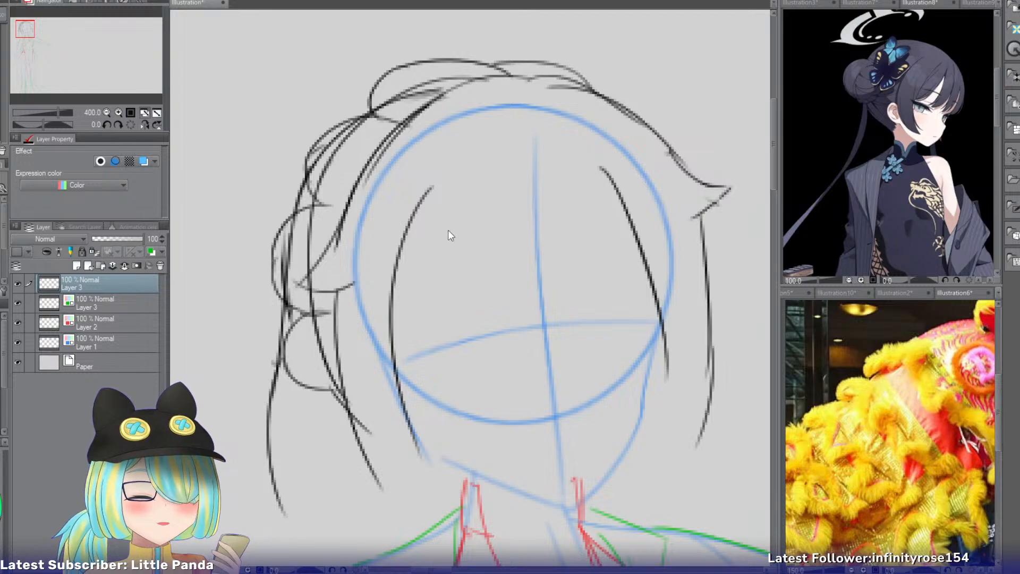
pyautogui.hotkey('ctrl', 'z')
pyautogui.hotkey('ctrl', 'z')
pyautogui.hotkey('ctrl', 'z')
pyautogui.hotkey('ctrl', 'z')
pyautogui.hotkey('ctrl', 'z')
pyautogui.hotkey('ctrl', 'z')
pyautogui.hotkey('ctrl', 'z')
pyautogui.hotkey('ctrl', 'z')
pyautogui.hotkey('ctrl', 'z')
pyautogui.hotkey('ctrl', 'z')
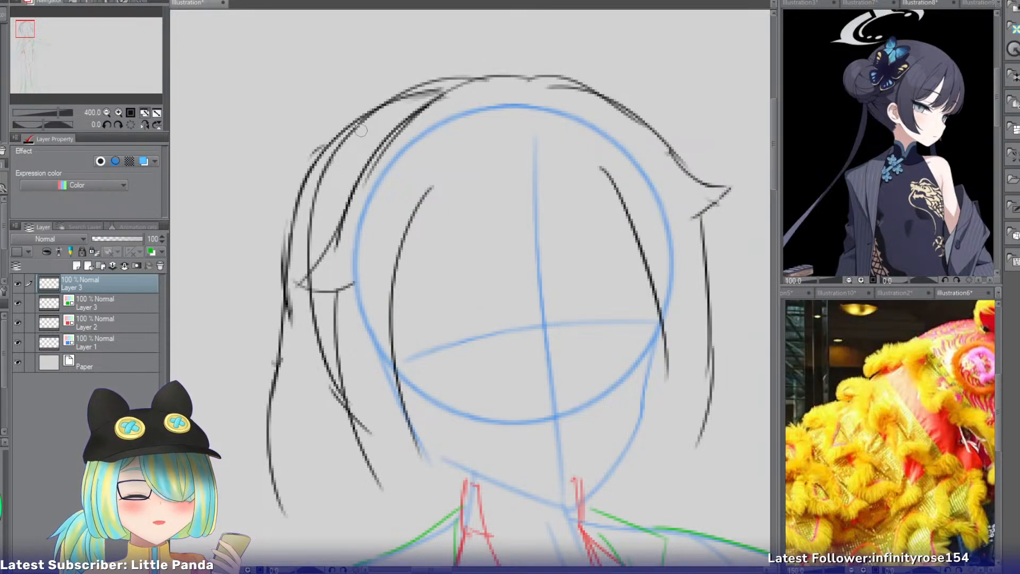
pyautogui.moveTo(365, 63)
pyautogui.mouseDown()
pyautogui.moveTo(333, 175)
pyautogui.moveTo(393, 114)
pyautogui.mouseUp()
pyautogui.hotkey('ctrl', 'z')
pyautogui.moveTo(395, 149); pyautogui.dragTo(392, 166)
pyautogui.hotkey('ctrl', 'z')
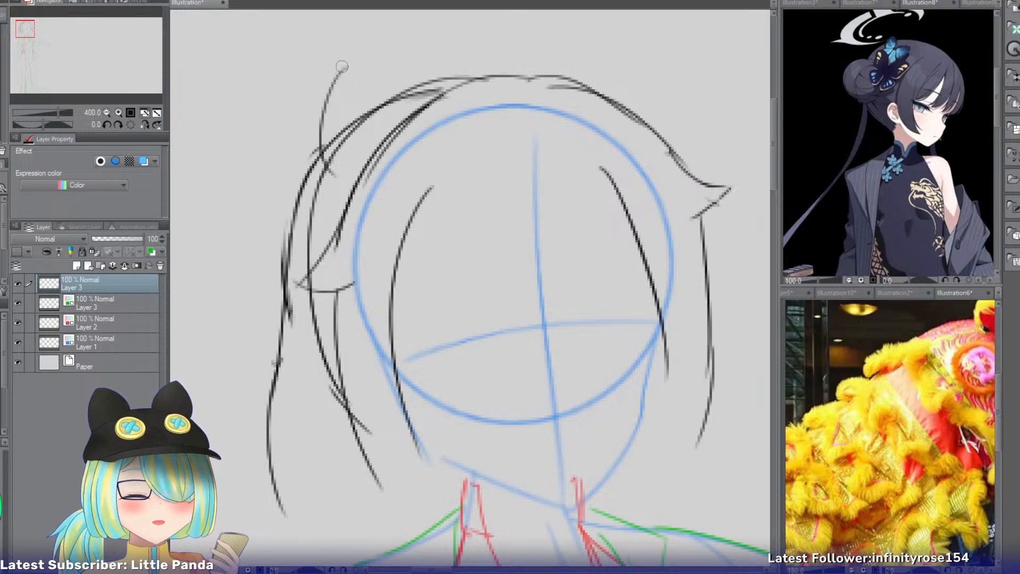
pyautogui.moveTo(355, 63); pyautogui.dragTo(371, 159)
pyautogui.hotkey('ctrl', 'z')
# Draw a tall hair loop above the upper outer back hair and a second loop beneath it reaching down to the flick.
pyautogui.hotkey('ctrl', 'z')
pyautogui.moveTo(351, 71); pyautogui.dragTo(307, 162)
pyautogui.moveTo(353, 70)
pyautogui.mouseDown()
pyautogui.moveTo(393, 93)
pyautogui.moveTo(395, 141)
pyautogui.mouseUp()
pyautogui.moveTo(319, 170)
pyautogui.mouseDown()
pyautogui.moveTo(262, 255)
pyautogui.moveTo(281, 274)
pyautogui.mouseUp()
pyautogui.moveTo(340, 224); pyautogui.dragTo(295, 265)
# Draw a third hair loop bulging outward behind the upper and lower loops of the bun.
pyautogui.hotkey('ctrl', 'z')
pyautogui.moveTo(347, 234); pyautogui.dragTo(276, 273)
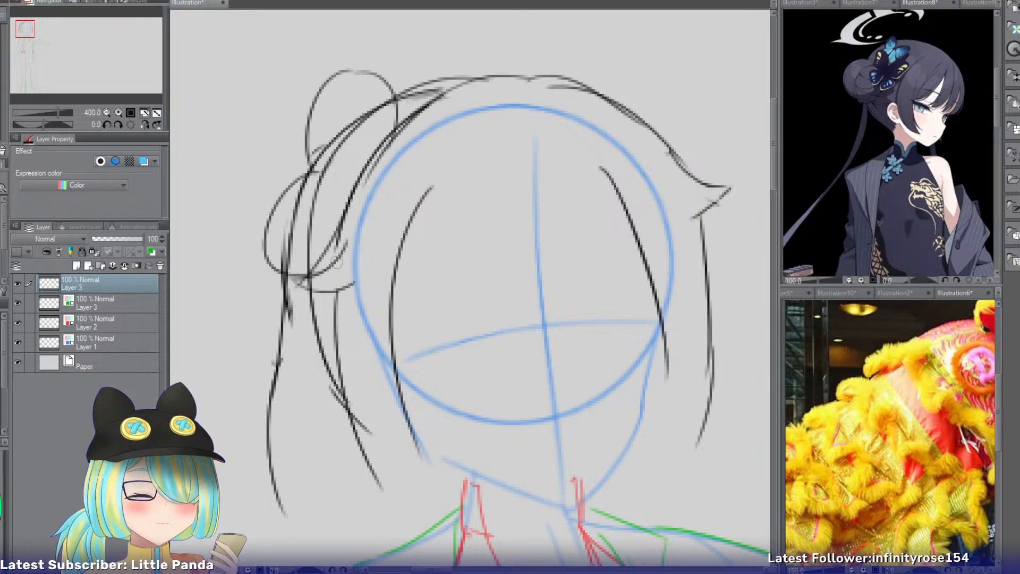
pyautogui.moveTo(322, 154); pyautogui.dragTo(271, 210)
pyautogui.hotkey('ctrl', 'z')
pyautogui.moveTo(322, 130); pyautogui.dragTo(268, 213)
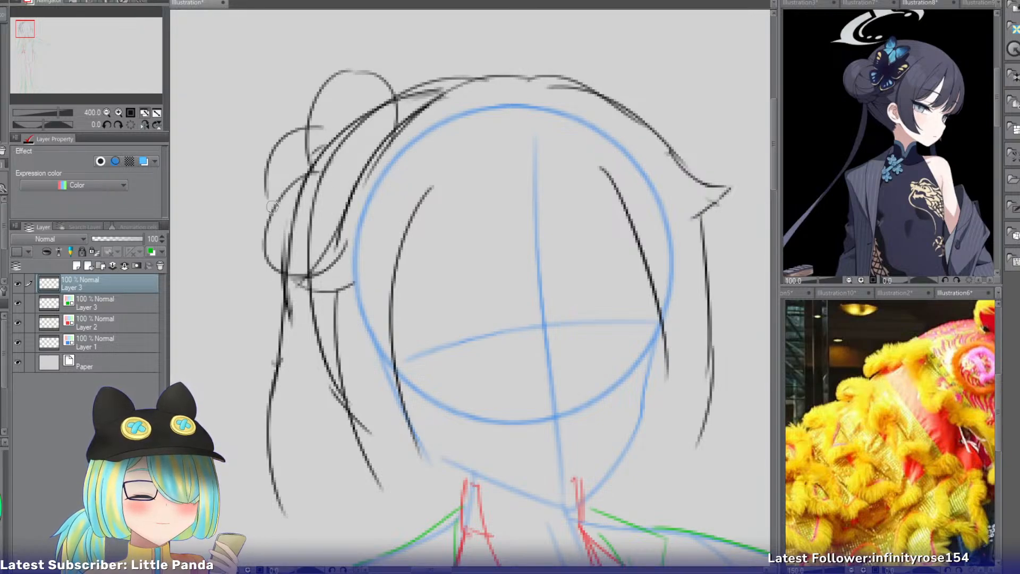
# Add inner contour curves to the three bun loops and a diagonal strand from below the bun toward the side lock.
pyautogui.hotkey('ctrl', 'z')
pyautogui.moveTo(317, 130); pyautogui.dragTo(264, 215)
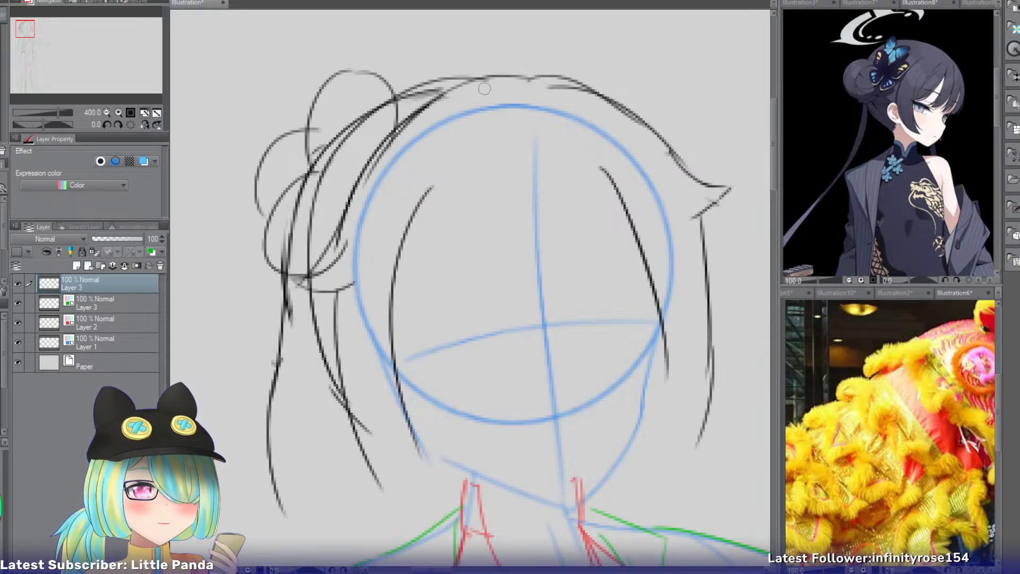
pyautogui.moveTo(351, 83)
pyautogui.mouseDown()
pyautogui.moveTo(325, 155)
pyautogui.moveTo(385, 137)
pyautogui.moveTo(378, 104)
pyautogui.moveTo(387, 136)
pyautogui.mouseUp()
pyautogui.hotkey('ctrl', 'z')
pyautogui.moveTo(305, 192)
pyautogui.mouseDown()
pyautogui.moveTo(275, 242)
pyautogui.moveTo(340, 203)
pyautogui.moveTo(297, 241)
pyautogui.mouseUp()
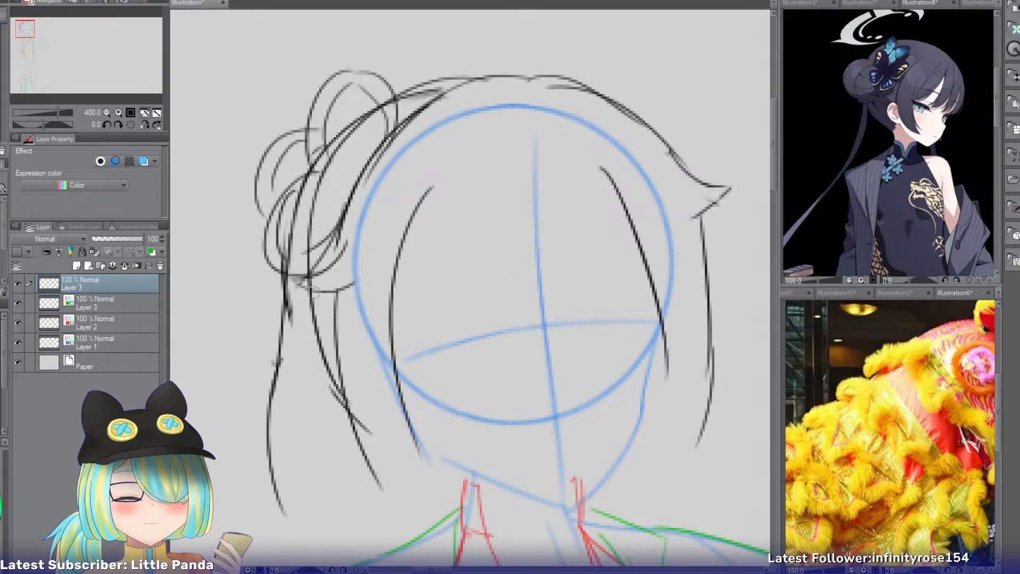
pyautogui.moveTo(292, 305); pyautogui.dragTo(321, 350)
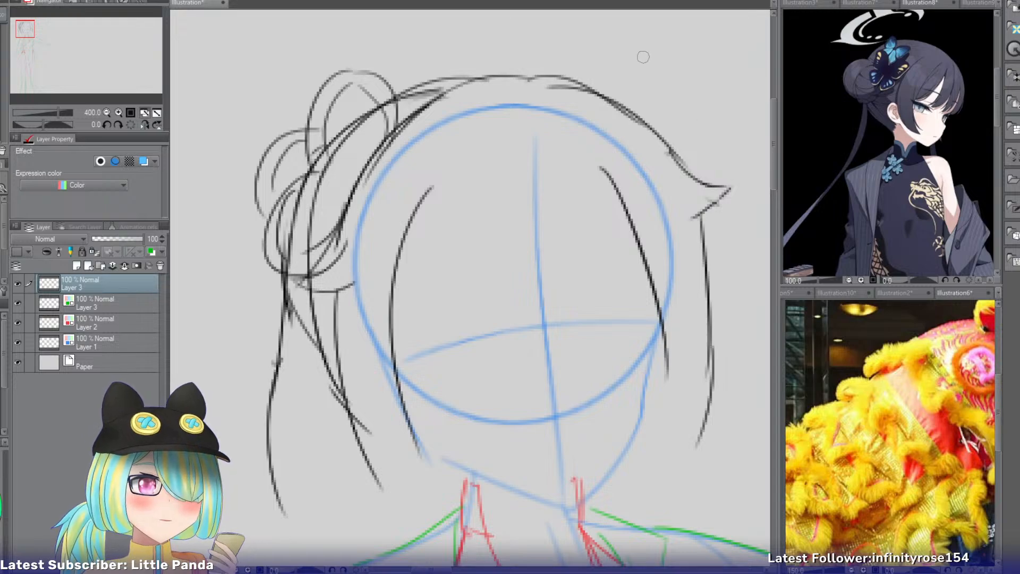
pyautogui.moveTo(603, 55); pyautogui.dragTo(615, 109)
pyautogui.hotkey('ctrl', 'z')
pyautogui.hotkey('ctrl', 'z')
pyautogui.moveTo(591, 63)
pyautogui.mouseDown()
pyautogui.moveTo(605, 111)
pyautogui.moveTo(603, 98)
pyautogui.moveTo(638, 121)
pyautogui.mouseUp()
pyautogui.hotkey('ctrl', 'z')
pyautogui.moveTo(588, 63); pyautogui.dragTo(637, 89)
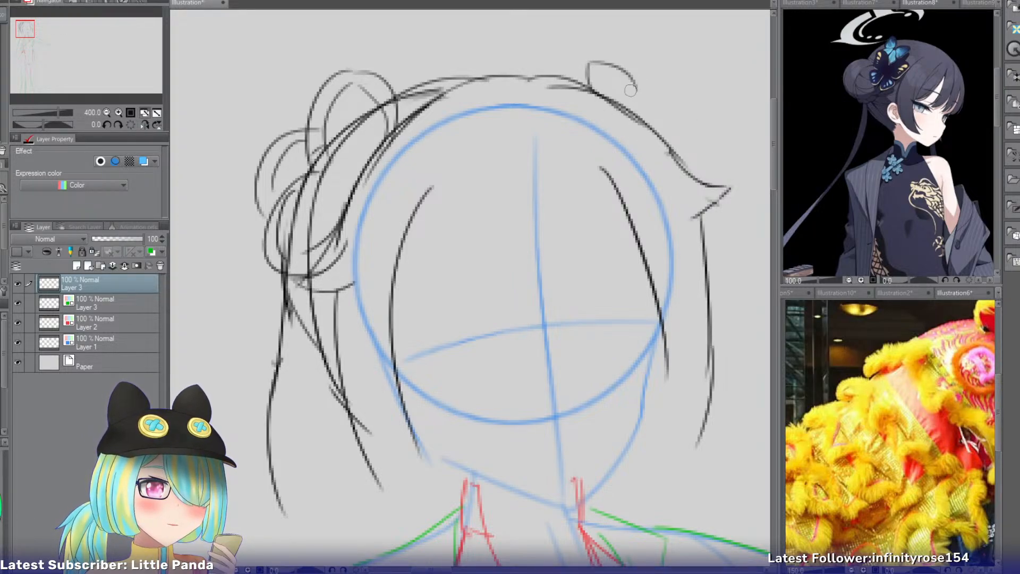
pyautogui.hotkey('ctrl', 'z')
pyautogui.moveTo(591, 63); pyautogui.dragTo(627, 108)
# Draw a small pointed hair loop and a larger rounded loop beside it on the opposite upper edge of the head.
pyautogui.hotkey('ctrl', 'z')
pyautogui.hotkey('ctrl', 'z')
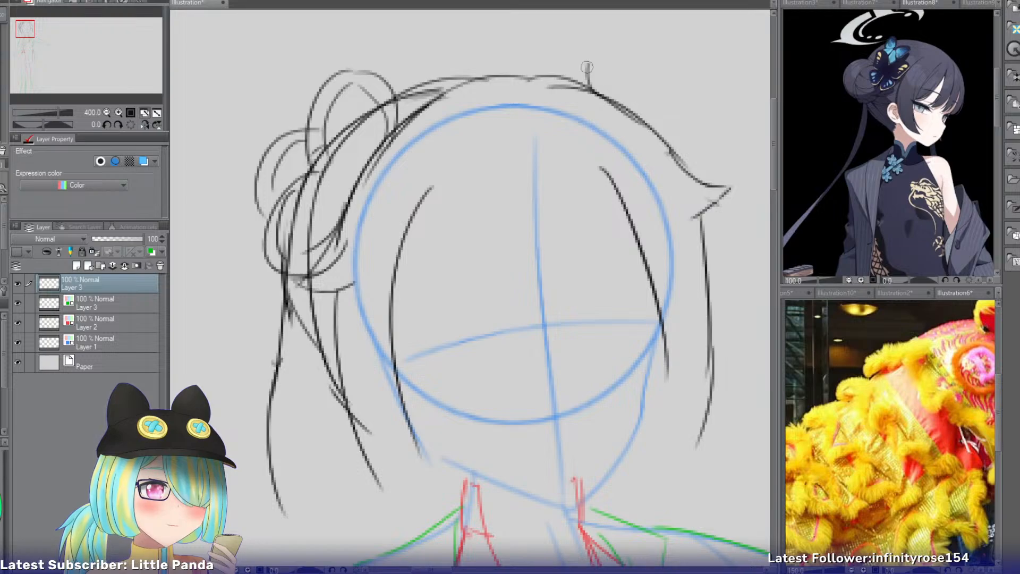
pyautogui.moveTo(587, 65); pyautogui.dragTo(669, 118)
pyautogui.hotkey('ctrl', 'z')
pyautogui.moveTo(608, 99)
pyautogui.mouseDown()
pyautogui.moveTo(668, 111)
pyautogui.moveTo(664, 121)
pyautogui.moveTo(661, 98)
pyautogui.moveTo(643, 88)
pyautogui.moveTo(668, 166)
pyautogui.moveTo(676, 129)
pyautogui.moveTo(704, 159)
pyautogui.mouseUp()
pyautogui.hotkey('ctrl', 'z')
# Add a narrow outer loop ending just above the flick and inner contour curves inside the smaller bun.
pyautogui.hotkey('ctrl', 'z')
pyautogui.moveTo(666, 125); pyautogui.dragTo(694, 158)
pyautogui.hotkey('ctrl', 'z')
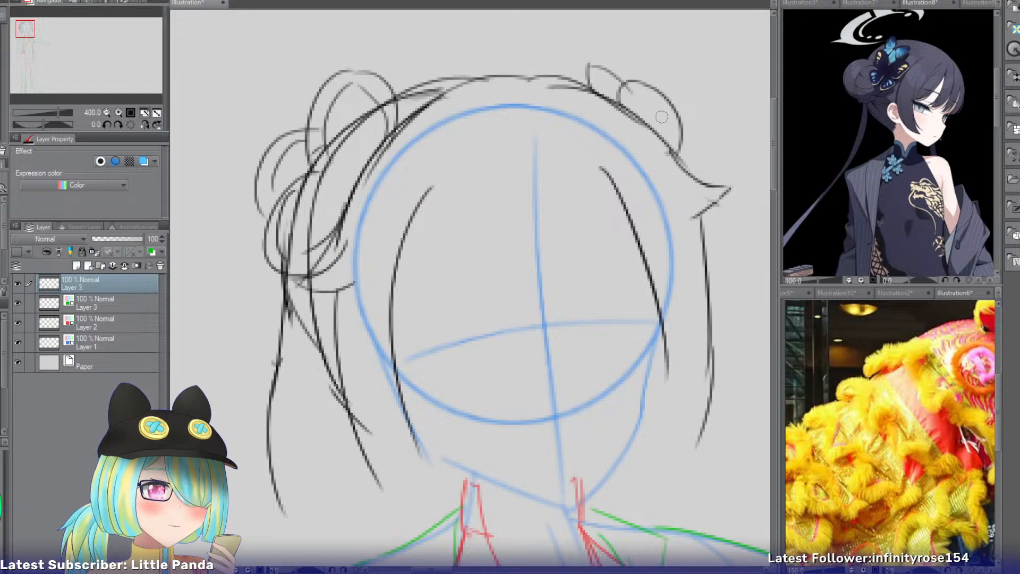
pyautogui.moveTo(668, 117); pyautogui.dragTo(692, 173)
pyautogui.hotkey('ctrl', 'z')
pyautogui.hotkey('ctrl', 'z')
pyautogui.moveTo(677, 137)
pyautogui.mouseDown()
pyautogui.moveTo(703, 150)
pyautogui.moveTo(683, 139)
pyautogui.moveTo(689, 170)
pyautogui.mouseUp()
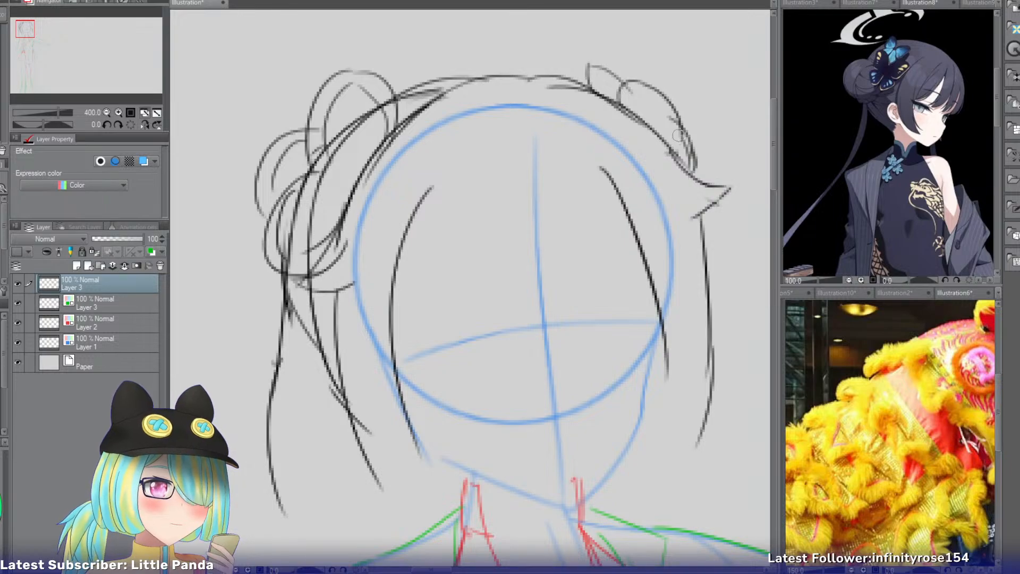
pyautogui.moveTo(601, 78)
pyautogui.mouseDown()
pyautogui.moveTo(635, 105)
pyautogui.moveTo(631, 123)
pyautogui.moveTo(627, 99)
pyautogui.moveTo(627, 108)
pyautogui.mouseUp()
pyautogui.hotkey('ctrl', 'z')
pyautogui.moveTo(645, 92); pyautogui.dragTo(676, 125)
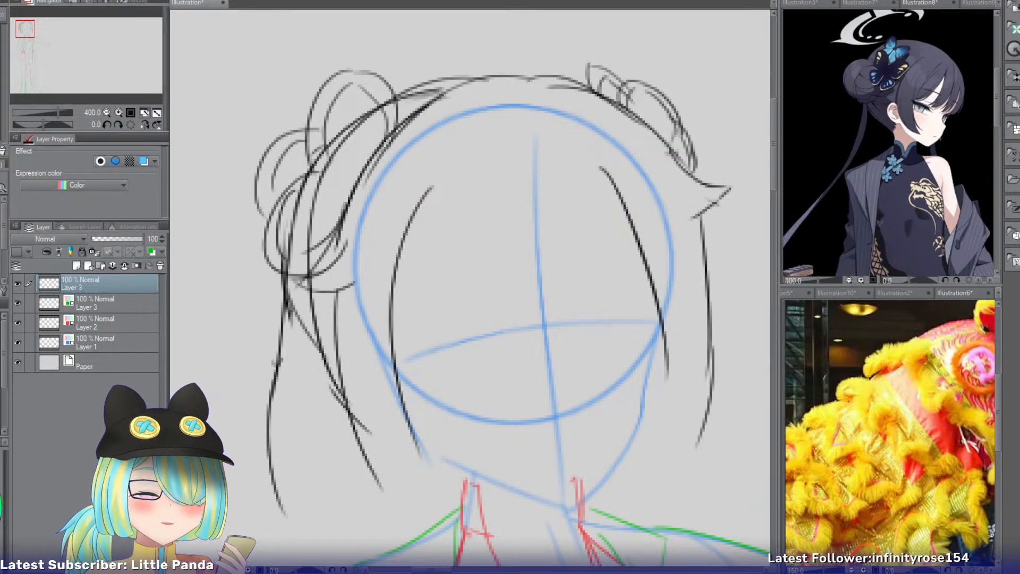
pyautogui.moveTo(467, 184); pyautogui.dragTo(537, 325)
pyautogui.moveTo(586, 164)
pyautogui.mouseDown()
pyautogui.moveTo(584, 234)
pyautogui.moveTo(552, 321)
pyautogui.moveTo(567, 317)
pyautogui.mouseUp()
pyautogui.hotkey('ctrl', 'z')
# Draw the central bangs as two curves tapering toward the eye line, with a short strand tip between them by the face centerline.
pyautogui.hotkey('ctrl', 'z')
pyautogui.hotkey('ctrl', 'z')
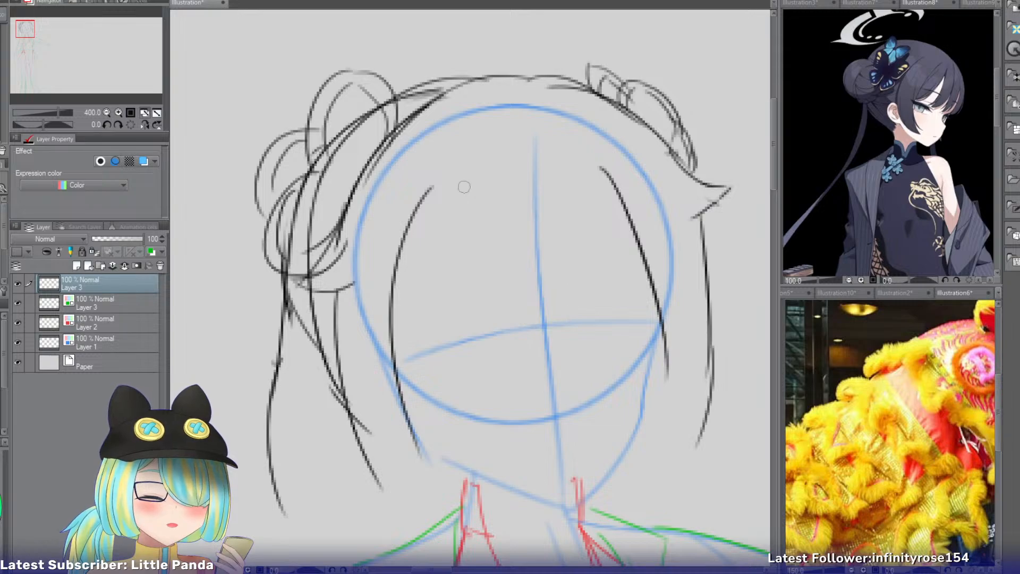
pyautogui.moveTo(463, 193); pyautogui.dragTo(507, 332)
pyautogui.moveTo(573, 174); pyautogui.dragTo(572, 314)
pyautogui.moveTo(546, 228); pyautogui.dragTo(556, 319)
pyautogui.hotkey('ctrl', 'z')
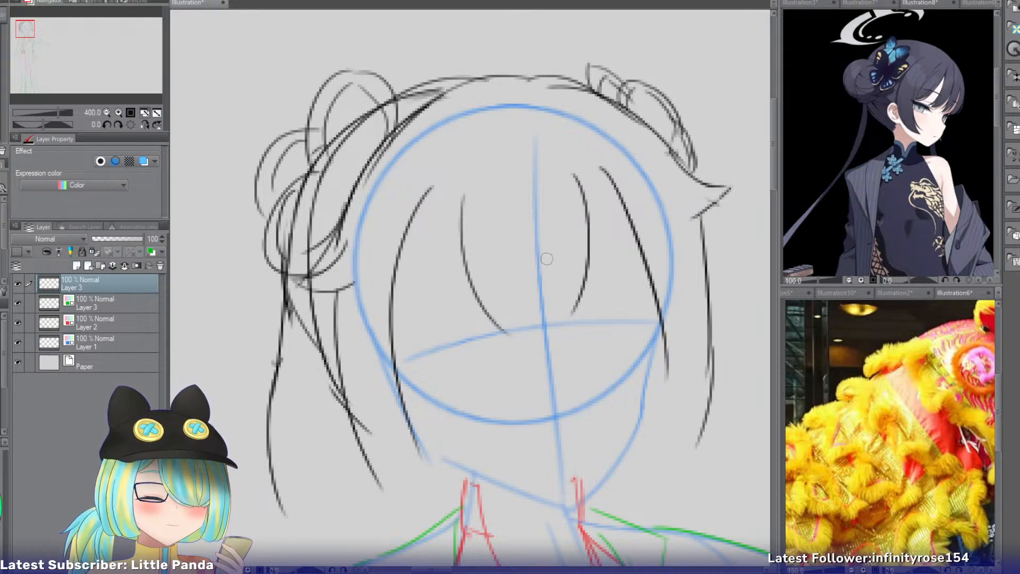
pyautogui.moveTo(546, 256)
pyautogui.mouseDown()
pyautogui.moveTo(561, 333)
pyautogui.moveTo(517, 335)
pyautogui.moveTo(530, 329)
pyautogui.mouseUp()
# Draw an outward-sweeping bang strand from the upper part of each central bang curve toward the side locks.
pyautogui.hotkey('ctrl', 'z')
pyautogui.hotkey('ctrl', 'z')
pyautogui.moveTo(460, 202); pyautogui.dragTo(441, 317)
pyautogui.hotkey('ctrl', 'z')
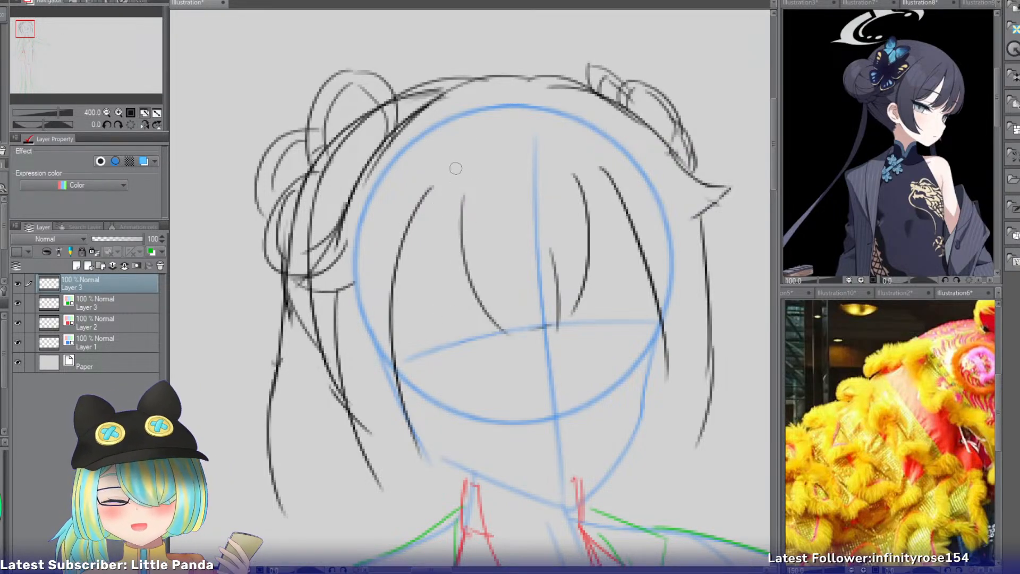
pyautogui.moveTo(460, 178); pyautogui.dragTo(420, 298)
pyautogui.hotkey('ctrl', 'z')
pyautogui.moveTo(462, 198); pyautogui.dragTo(412, 308)
pyautogui.moveTo(574, 178); pyautogui.dragTo(634, 274)
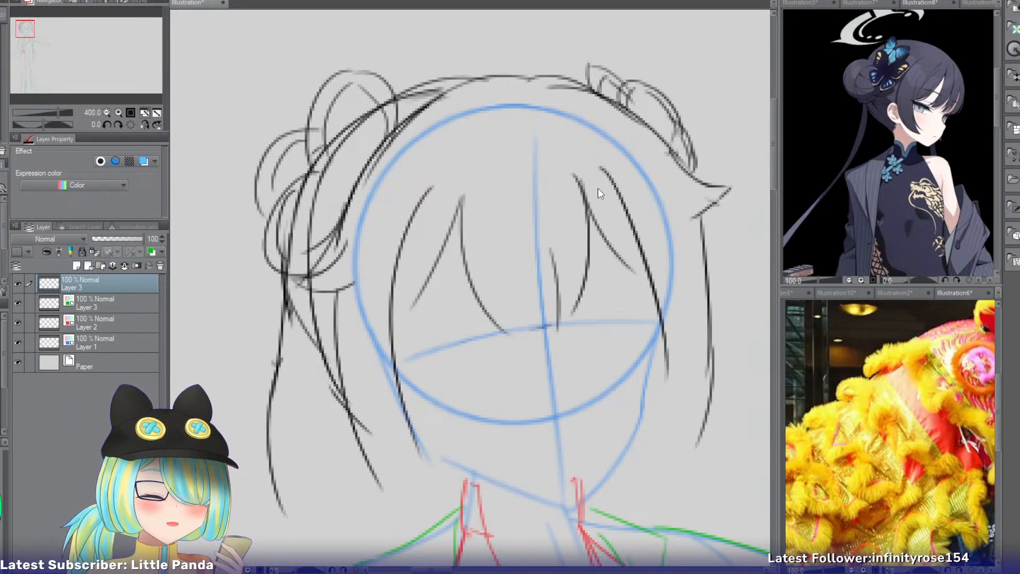
pyautogui.hotkey('ctrl', 'z')
pyautogui.moveTo(589, 209); pyautogui.dragTo(649, 281)
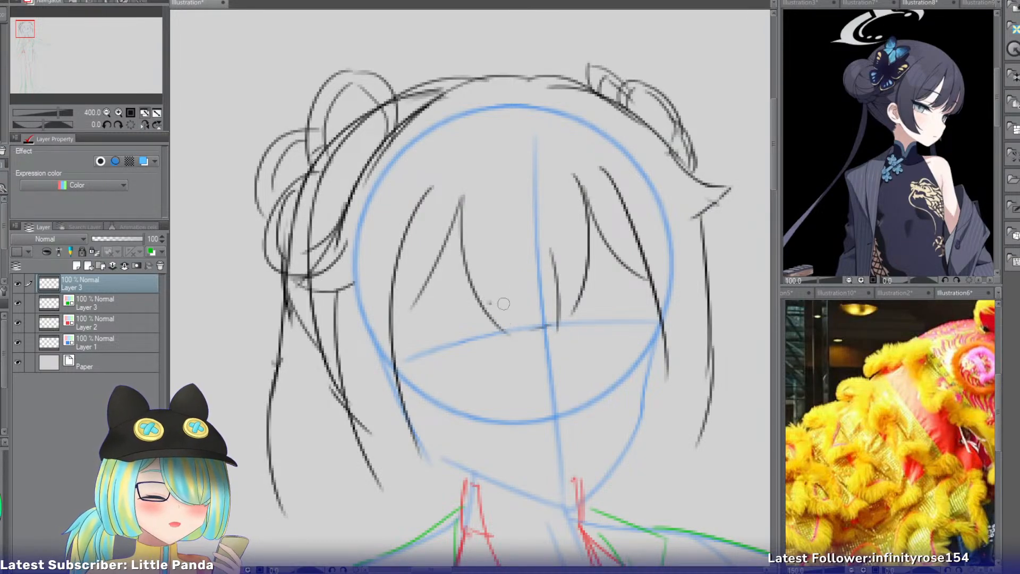
# Sketch a shallow curve between the central bang strands, just above the eye line, retrying it until the height fits.
pyautogui.moveTo(468, 274); pyautogui.dragTo(552, 275)
pyautogui.hotkey('ctrl', 'z')
pyautogui.moveTo(474, 264); pyautogui.dragTo(553, 260)
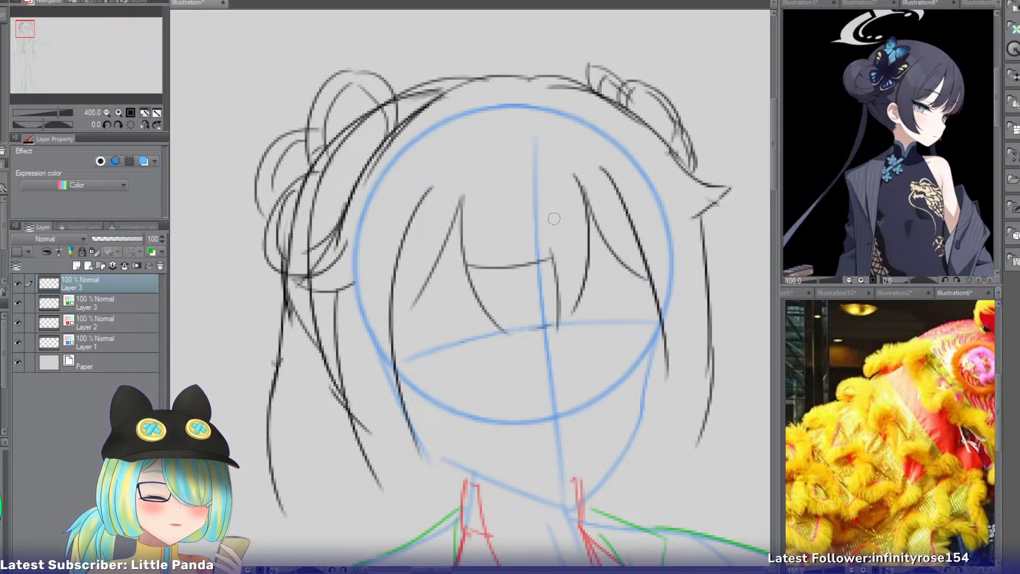
pyautogui.hotkey('ctrl', 'z')
pyautogui.moveTo(477, 284); pyautogui.dragTo(553, 285)
pyautogui.hotkey('ctrl', 'z')
# Erase the lower tips of the central bang strands above the eye line and add a short inward curve to the outer strand.
pyautogui.press('e')
pyautogui.moveTo(484, 311)
pyautogui.mouseDown()
pyautogui.moveTo(522, 325)
pyautogui.moveTo(617, 294)
pyautogui.mouseUp()
pyautogui.moveTo(485, 316); pyautogui.dragTo(493, 303)
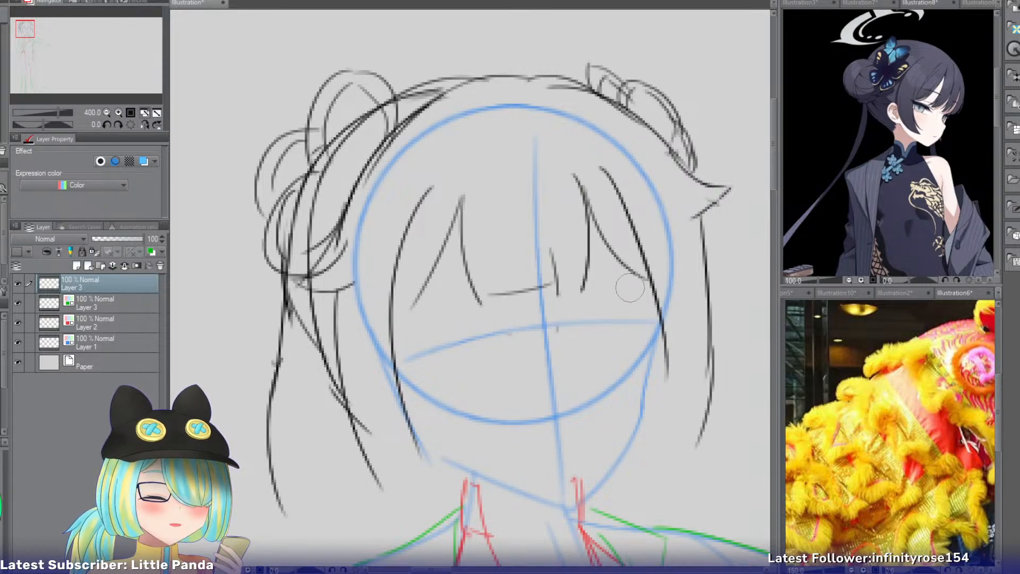
pyautogui.press('p')
pyautogui.moveTo(587, 215); pyautogui.dragTo(581, 272)
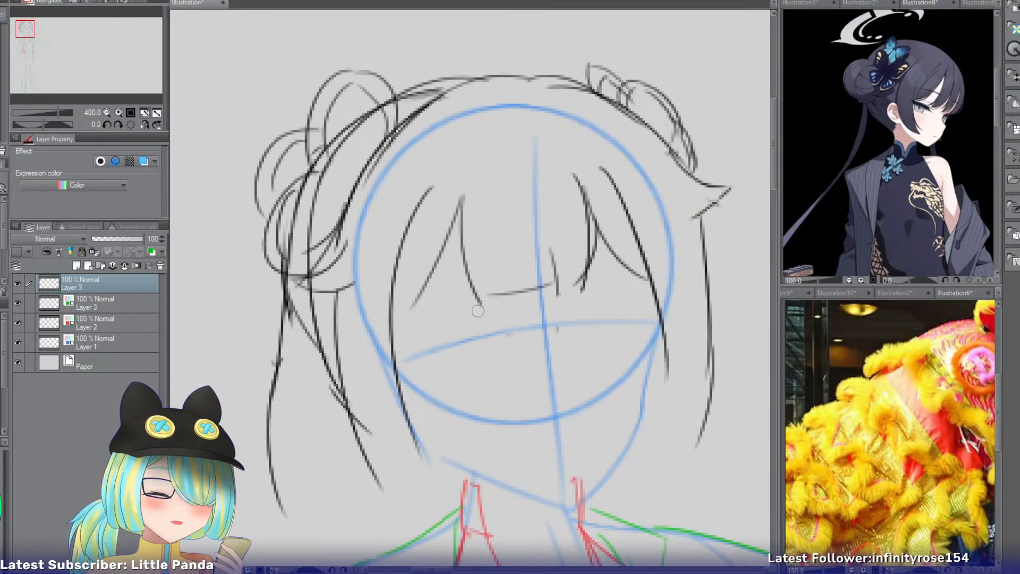
# Try to sketch the upper eyelid on the narrower side of the face as long arcs starting beside the central bang tips.
pyautogui.moveTo(22, 34); pyautogui.dragTo(24, 37)
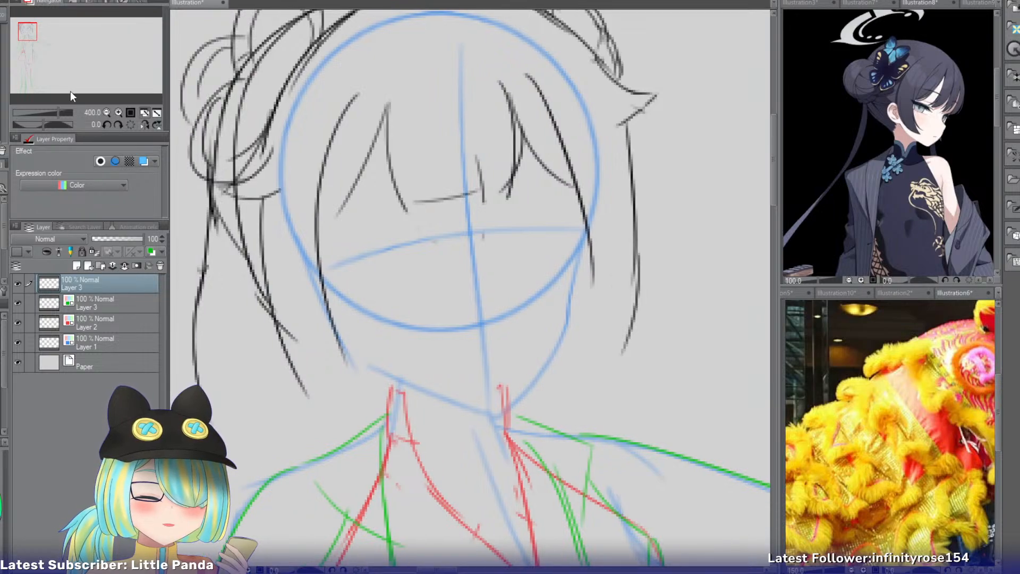
pyautogui.click(118, 112)
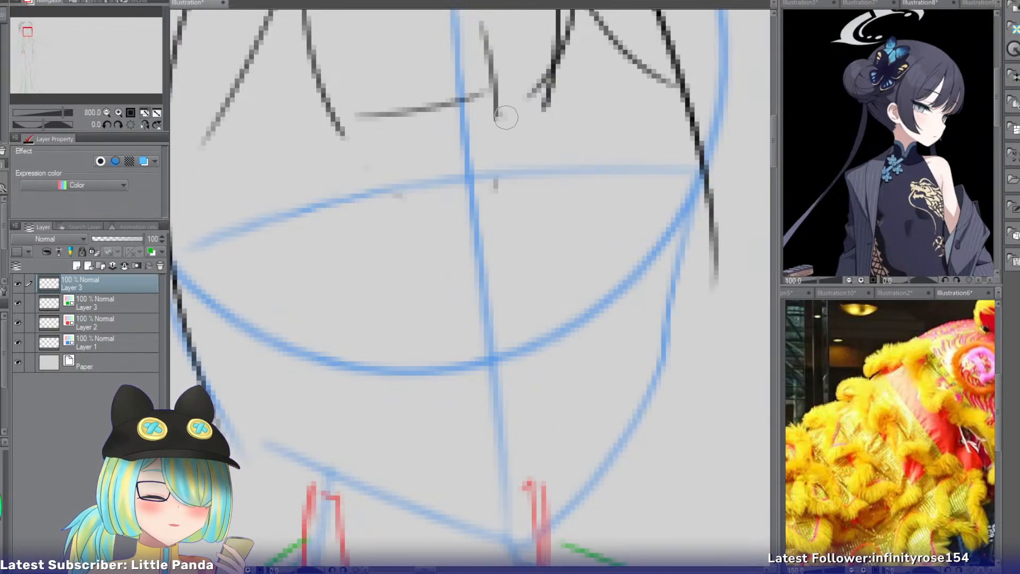
pyautogui.moveTo(506, 118)
pyautogui.mouseDown()
pyautogui.moveTo(669, 40)
pyautogui.moveTo(632, 41)
pyautogui.moveTo(691, 36)
pyautogui.mouseUp()
pyautogui.hotkey('ctrl', 'z')
pyautogui.hotkey('ctrl', 'z')
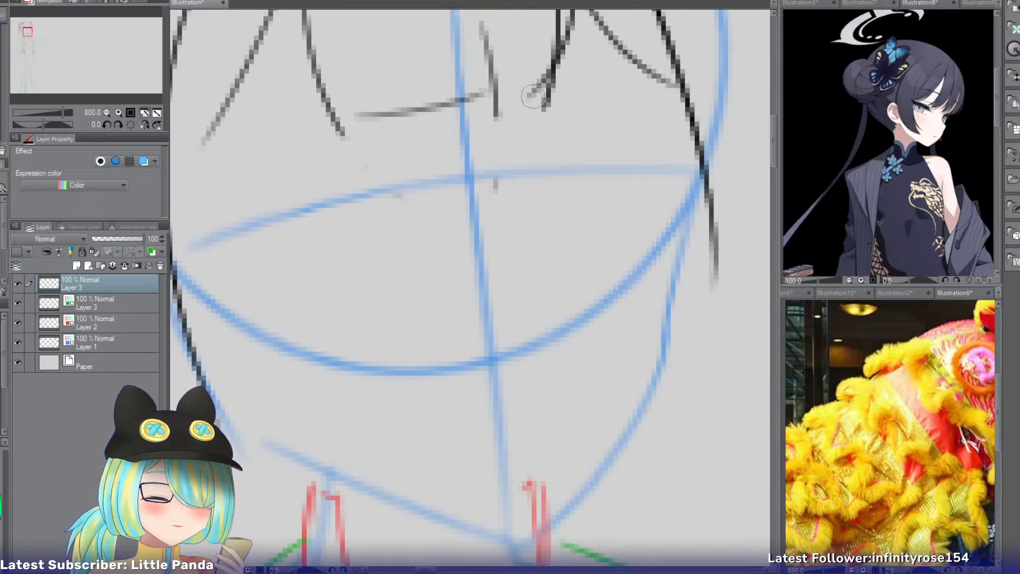
pyautogui.moveTo(519, 108)
pyautogui.mouseDown()
pyautogui.moveTo(624, 40)
pyautogui.moveTo(714, 36)
pyautogui.mouseUp()
pyautogui.hotkey('ctrl', 'z')
pyautogui.moveTo(518, 104); pyautogui.dragTo(715, 37)
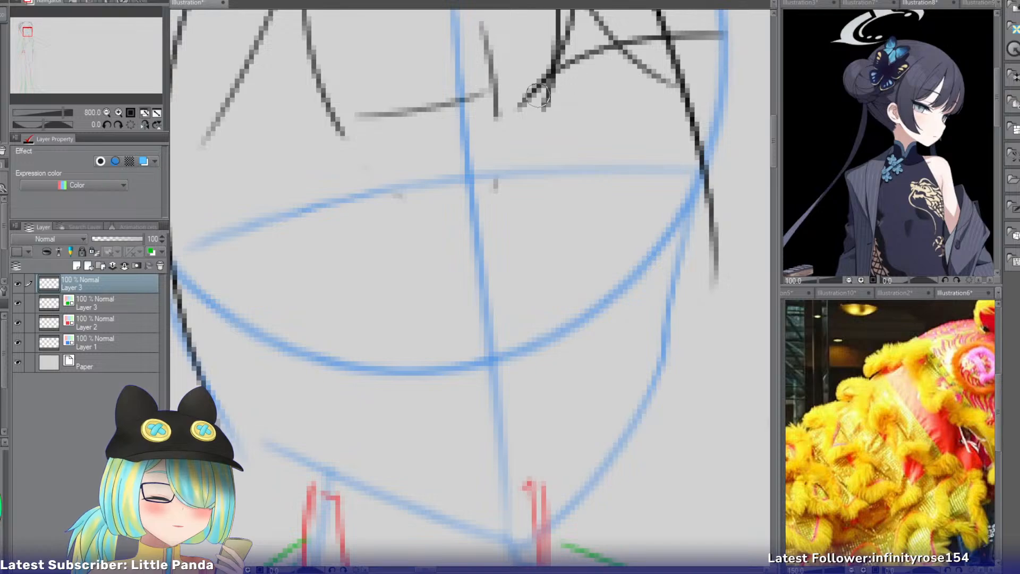
pyautogui.moveTo(537, 96); pyautogui.dragTo(519, 123)
pyautogui.moveTo(517, 123)
pyautogui.mouseDown()
pyautogui.moveTo(635, 70)
pyautogui.moveTo(729, 57)
pyautogui.mouseUp()
pyautogui.hotkey('ctrl', 'z')
pyautogui.moveTo(518, 121)
pyautogui.mouseDown()
pyautogui.moveTo(668, 60)
pyautogui.moveTo(748, 60)
pyautogui.mouseUp()
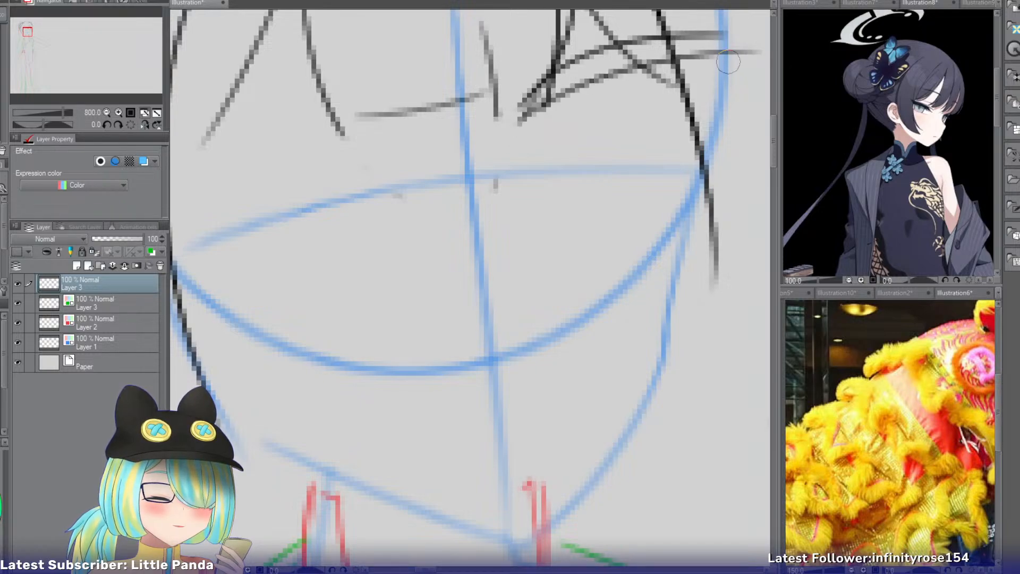
pyautogui.hotkey('ctrl', 'z')
pyautogui.hotkey('ctrl', 'z')
pyautogui.hotkey('ctrl', 'z')
pyautogui.moveTo(551, 76)
pyautogui.mouseDown()
pyautogui.moveTo(522, 138)
pyautogui.moveTo(621, 48)
pyautogui.moveTo(733, 46)
pyautogui.mouseUp()
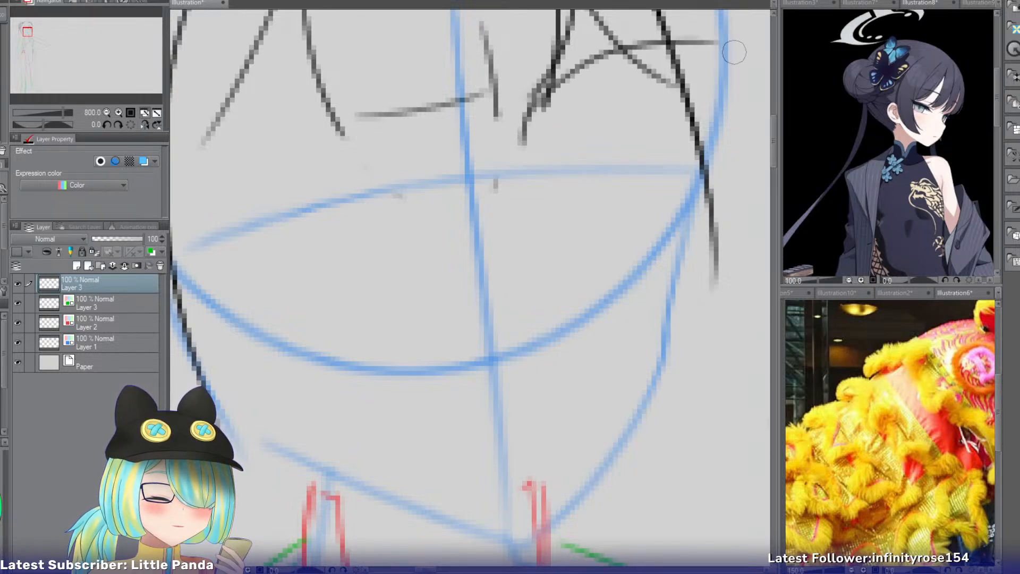
pyautogui.hotkey('ctrl', 'z')
pyautogui.hotkey('ctrl', 'z')
# Try a tapered eyelid band of two long arcs meeting at an inner point just below the bangs.
pyautogui.moveTo(515, 137); pyautogui.dragTo(735, 35)
pyautogui.moveTo(516, 136); pyautogui.dragTo(758, 50)
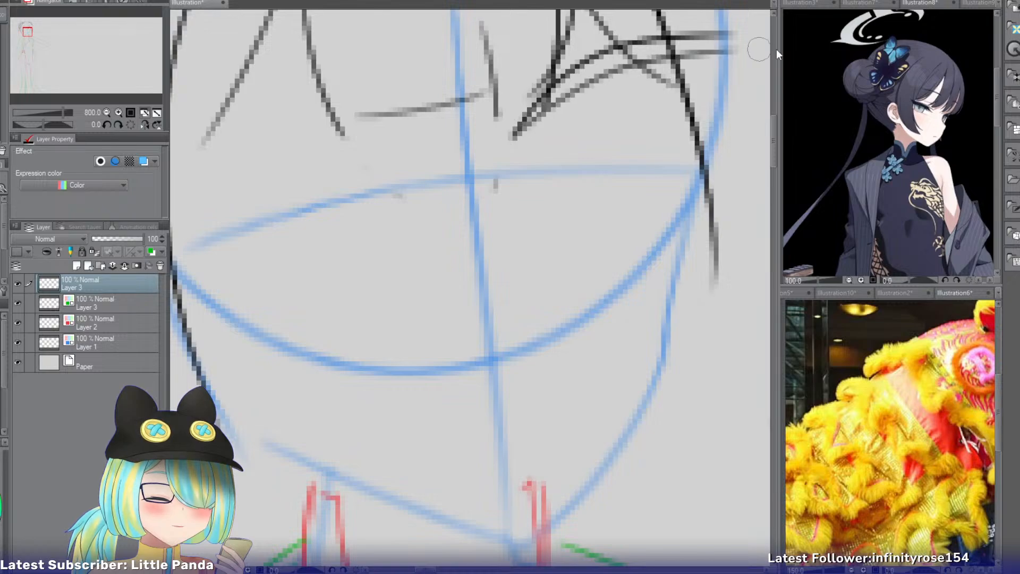
pyautogui.hotkey('ctrl', 'z')
pyautogui.moveTo(523, 120); pyautogui.dragTo(762, 49)
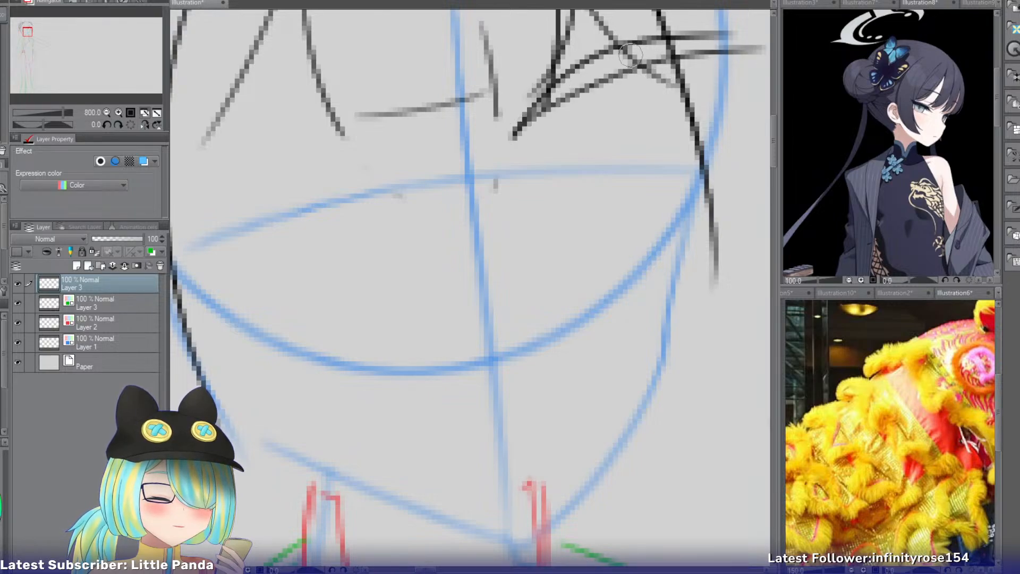
pyautogui.moveTo(693, 36); pyautogui.dragTo(762, 45)
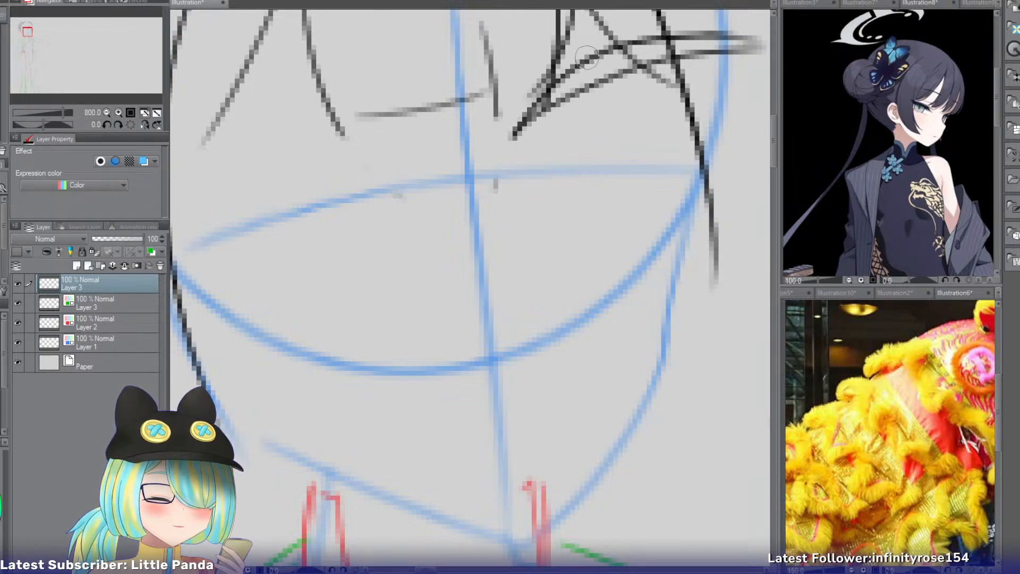
pyautogui.moveTo(586, 57); pyautogui.dragTo(698, 27)
pyautogui.hotkey('ctrl', 'z')
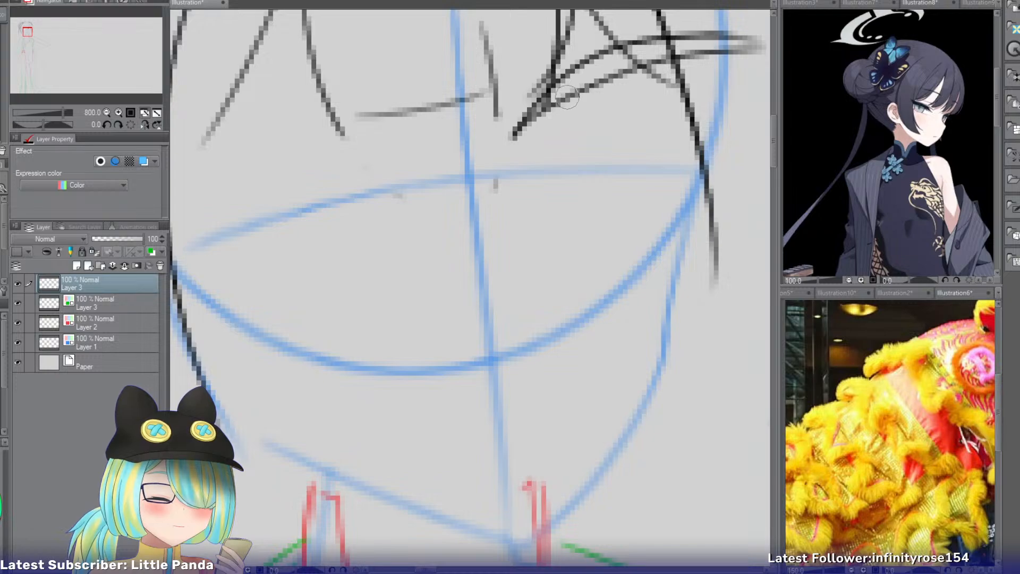
# Try a rounded iris outline beneath the eyelid band, with curved sides and a flat bottom crossing the eye line.
pyautogui.moveTo(566, 97); pyautogui.dragTo(588, 216)
pyautogui.hotkey('ctrl', 'z')
pyautogui.moveTo(566, 97)
pyautogui.mouseDown()
pyautogui.moveTo(588, 216)
pyautogui.moveTo(551, 155)
pyautogui.moveTo(615, 201)
pyautogui.mouseUp()
pyautogui.hotkey('ctrl', 'z')
pyautogui.moveTo(679, 93); pyautogui.dragTo(663, 191)
pyautogui.moveTo(678, 139); pyautogui.dragTo(623, 212)
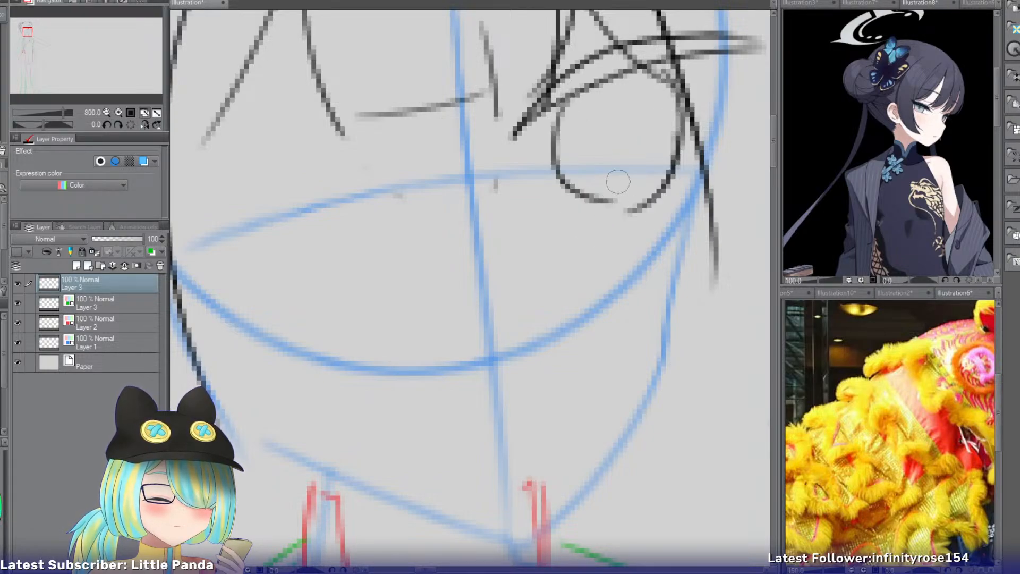
pyautogui.hotkey('ctrl', 'z')
pyautogui.moveTo(670, 173); pyautogui.dragTo(620, 201)
pyautogui.hotkey('ctrl', 'z')
pyautogui.moveTo(675, 171); pyautogui.dragTo(614, 200)
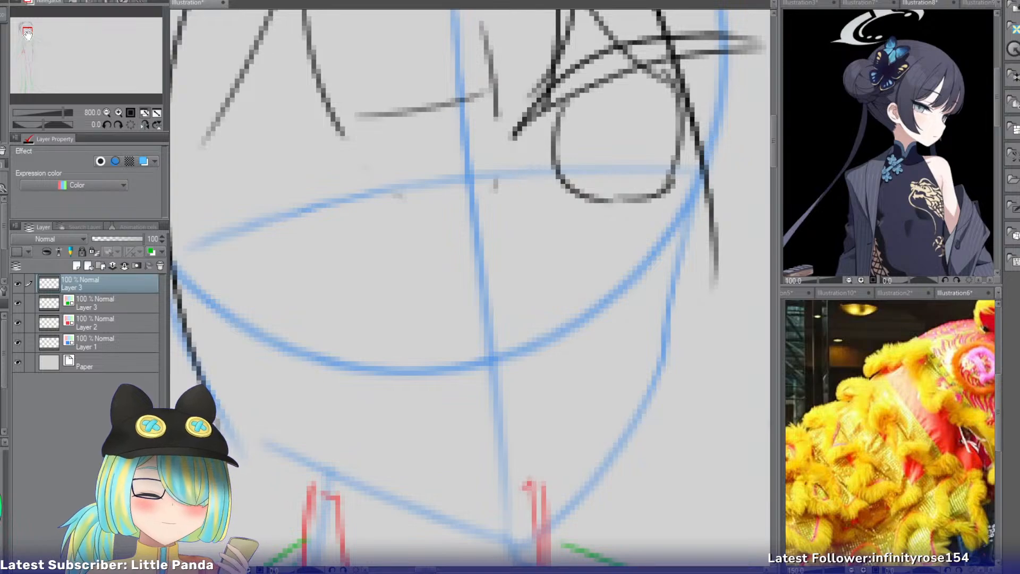
# Undo the eyelid and iris sketched just below the bangs.
pyautogui.moveTo(27, 33); pyautogui.dragTo(30, 32)
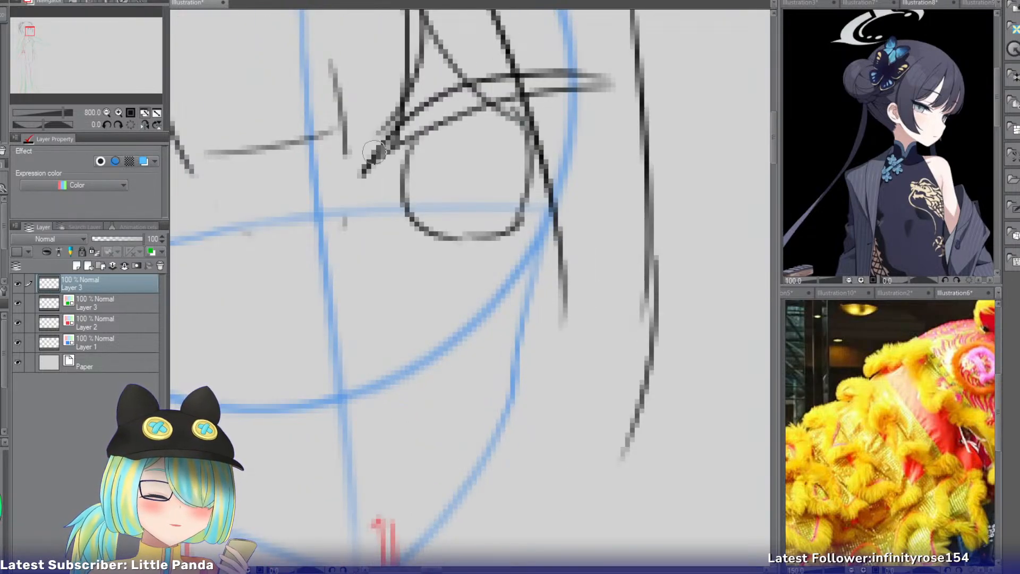
pyautogui.hotkey('ctrl', 'z')
pyautogui.hotkey('ctrl', 'z')
pyautogui.hotkey('ctrl', 'z')
pyautogui.hotkey('ctrl', 'z')
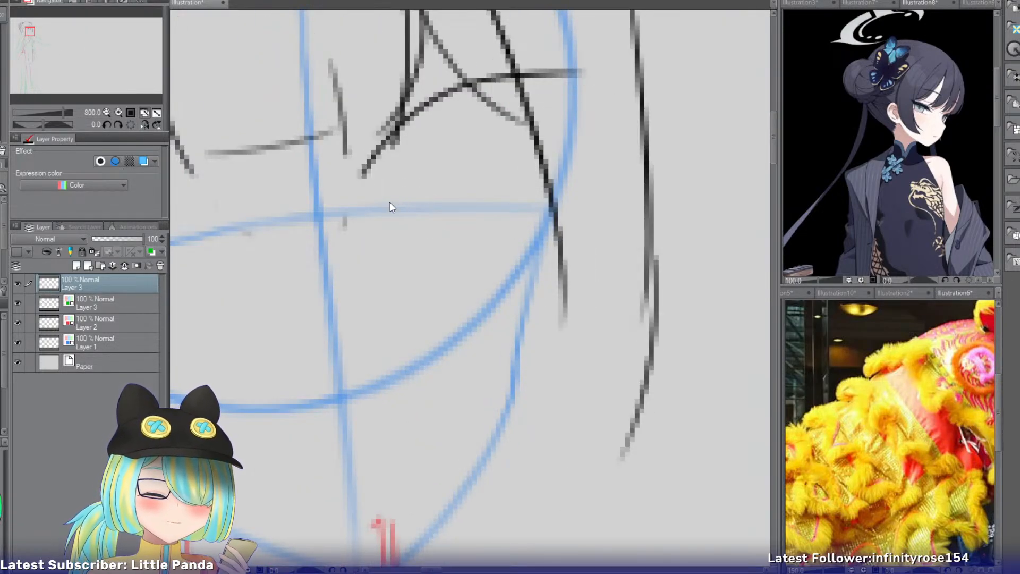
pyautogui.hotkey('ctrl', 'z')
# Draw the upper eyelid arc on the narrower side of the face, starting at the eye line near the centerline.
pyautogui.moveTo(340, 215)
pyautogui.mouseDown()
pyautogui.moveTo(383, 170)
pyautogui.moveTo(595, 139)
pyautogui.mouseUp()
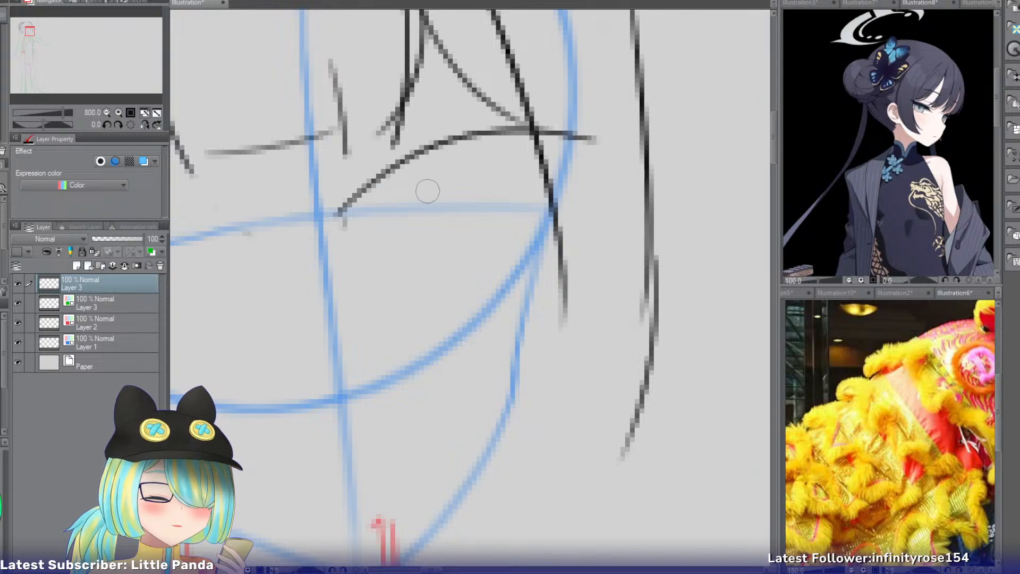
pyautogui.hotkey('ctrl', 'z')
pyautogui.moveTo(355, 230); pyautogui.dragTo(611, 140)
# Draw the lower edge of the eyelid from the same inner corner and close the band to a point past the face outline.
pyautogui.moveTo(357, 231); pyautogui.dragTo(647, 146)
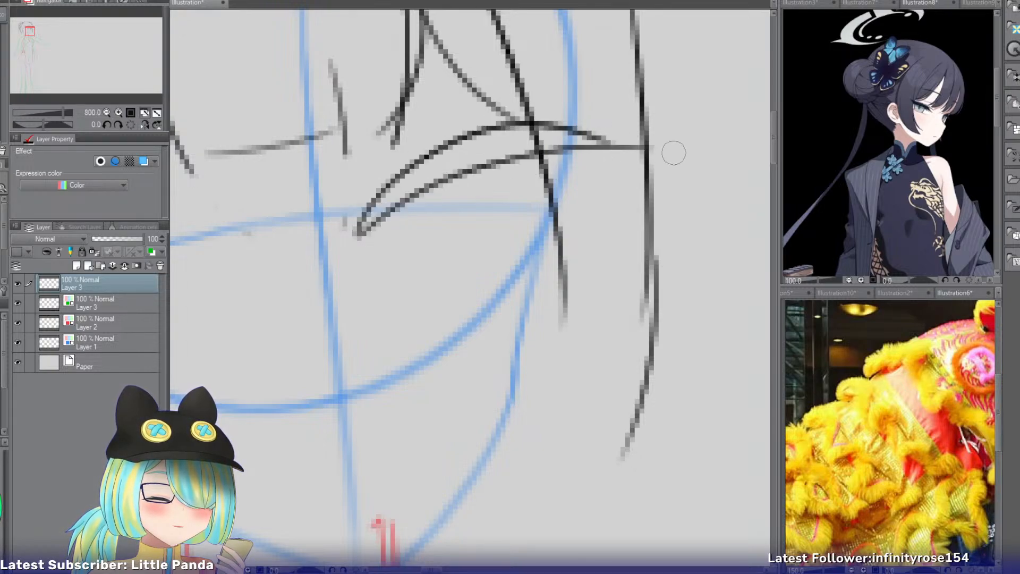
pyautogui.hotkey('ctrl', 'z')
pyautogui.moveTo(362, 234); pyautogui.dragTo(628, 174)
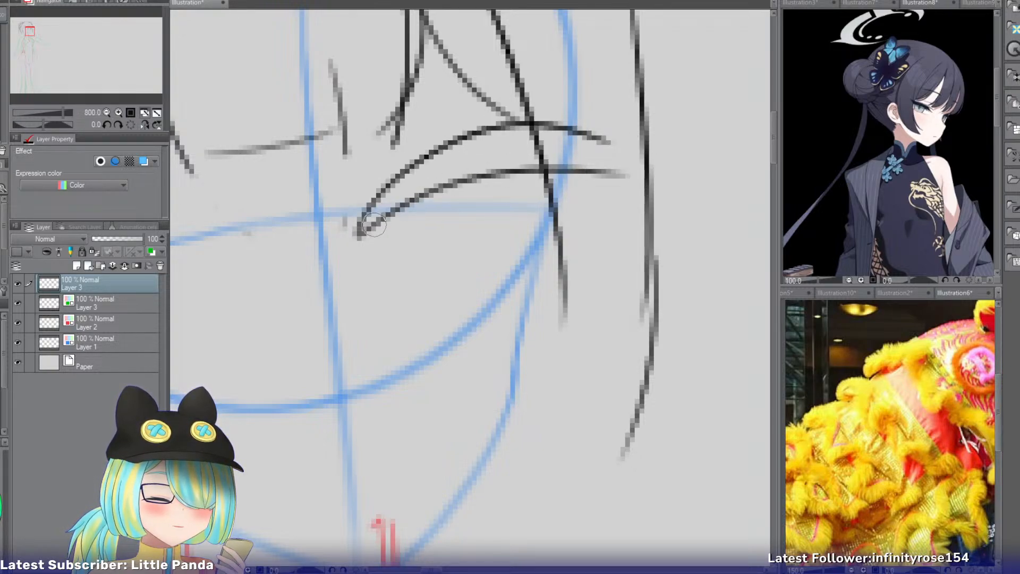
pyautogui.hotkey('ctrl', 'z')
pyautogui.moveTo(357, 237)
pyautogui.mouseDown()
pyautogui.moveTo(416, 193)
pyautogui.moveTo(633, 171)
pyautogui.mouseUp()
pyautogui.moveTo(571, 130); pyautogui.dragTo(635, 173)
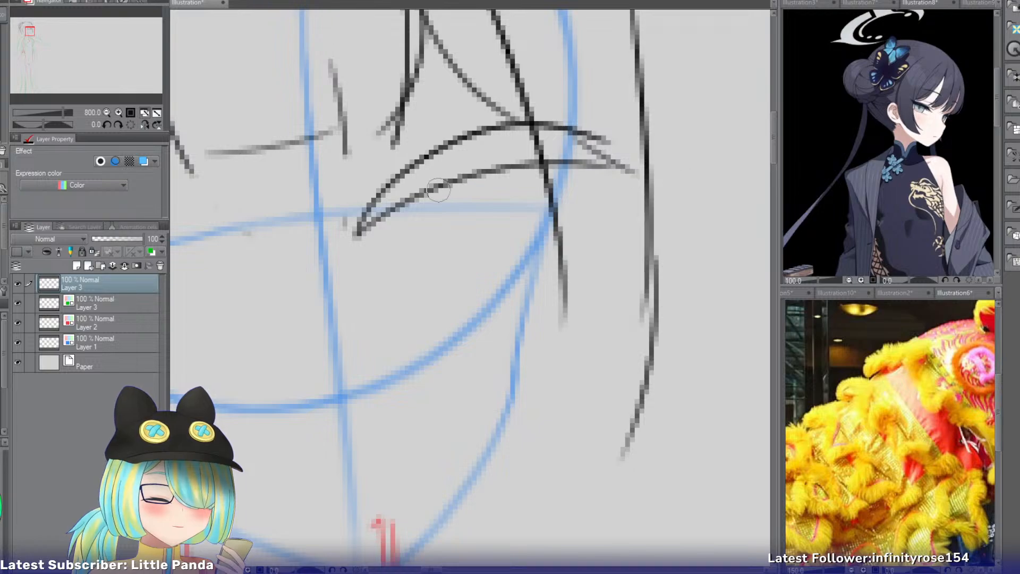
pyautogui.hotkey('ctrl', 'z')
pyautogui.hotkey('ctrl', 'z')
pyautogui.moveTo(360, 234); pyautogui.dragTo(627, 158)
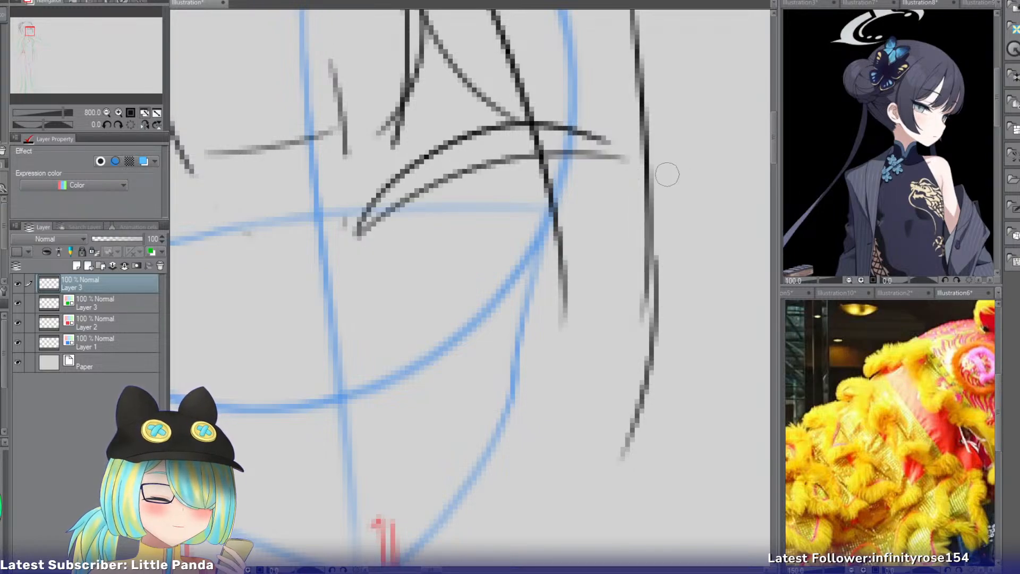
pyautogui.moveTo(562, 134); pyautogui.dragTo(632, 157)
# Draw the iris outline hanging from that eyelid with two curved sides and a rounded bottom.
pyautogui.moveTo(411, 195); pyautogui.dragTo(441, 300)
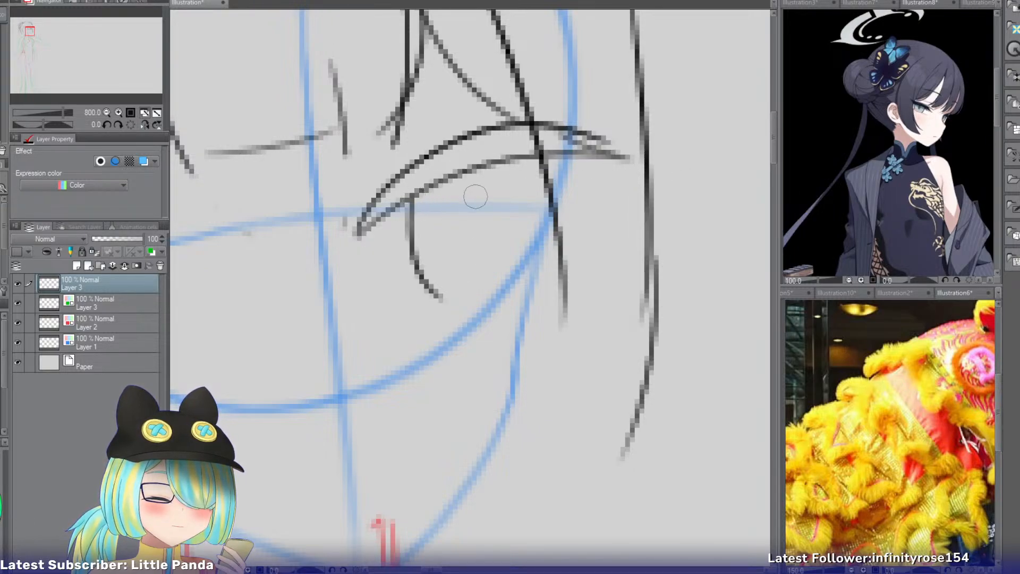
pyautogui.moveTo(513, 158)
pyautogui.mouseDown()
pyautogui.moveTo(518, 280)
pyautogui.moveTo(532, 256)
pyautogui.moveTo(508, 296)
pyautogui.mouseUp()
pyautogui.hotkey('ctrl', 'z')
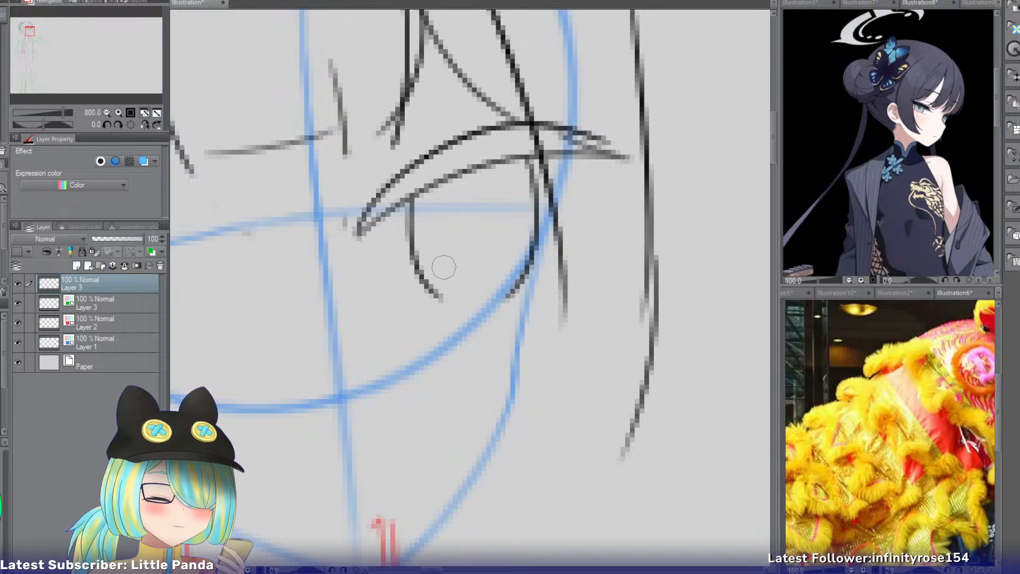
pyautogui.moveTo(419, 279); pyautogui.dragTo(529, 279)
# Draw the matching eyelid on the wider side of the face as two arcs tapering to the inner and outer corners.
pyautogui.moveTo(30, 45); pyautogui.dragTo(32, 32)
pyautogui.moveTo(446, 206)
pyautogui.mouseDown()
pyautogui.moveTo(296, 155)
pyautogui.moveTo(205, 175)
pyautogui.mouseUp()
pyautogui.moveTo(443, 207); pyautogui.dragTo(183, 194)
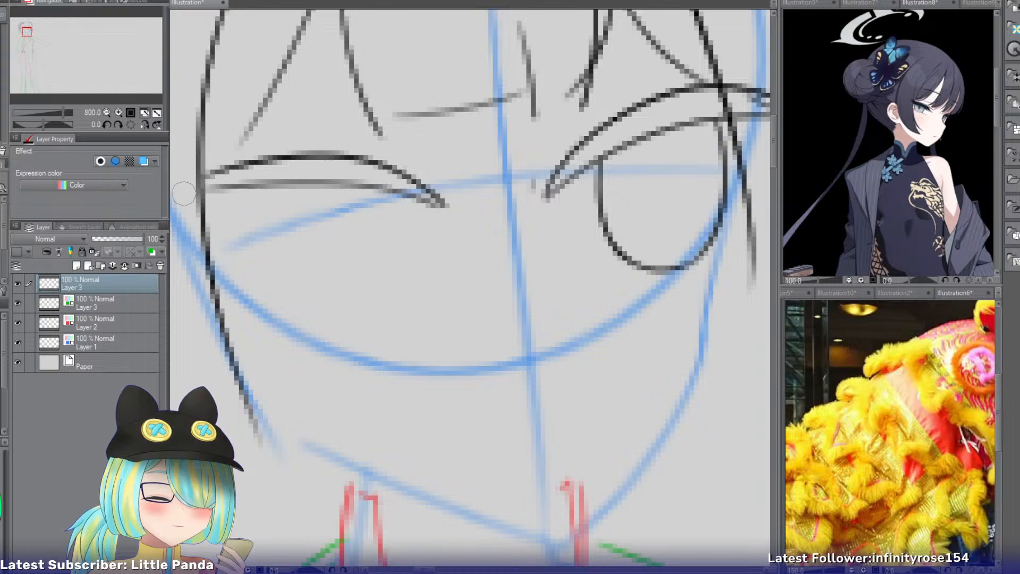
pyautogui.hotkey('ctrl', 'z')
pyautogui.moveTo(438, 209)
pyautogui.mouseDown()
pyautogui.moveTo(287, 188)
pyautogui.moveTo(173, 219)
pyautogui.mouseUp()
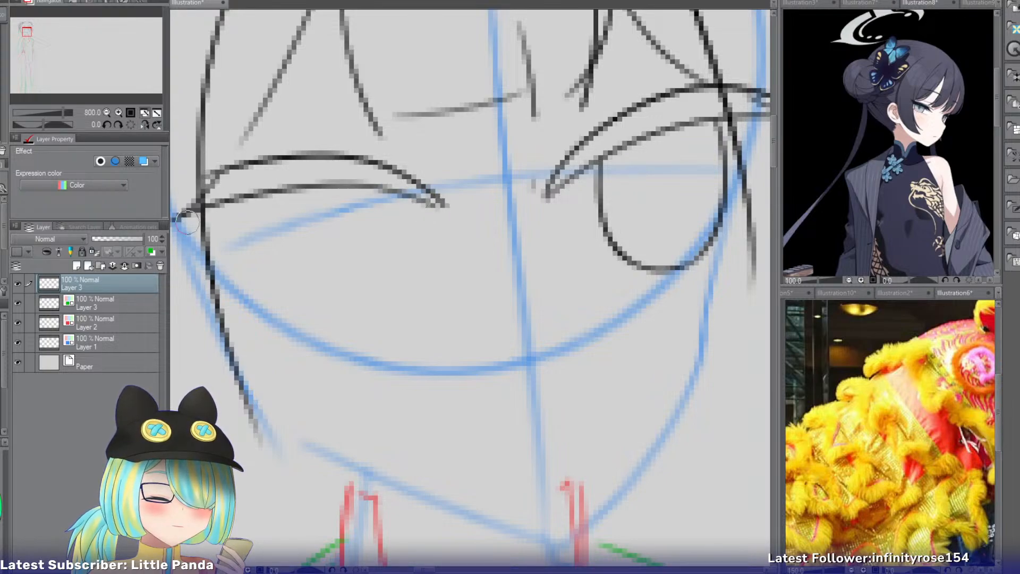
# Draw the second iris as a rounded U-shaped outline hanging from the eyelid on the wider side of the face.
pyautogui.moveTo(260, 193); pyautogui.dragTo(297, 307)
pyautogui.hotkey('ctrl', 'z')
pyautogui.moveTo(245, 201); pyautogui.dragTo(324, 320)
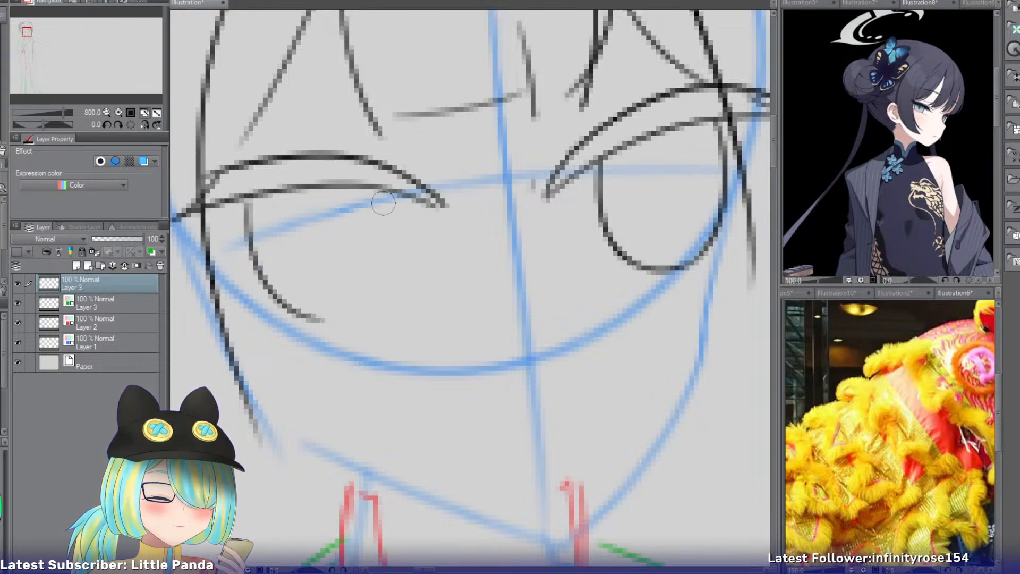
pyautogui.moveTo(377, 189); pyautogui.dragTo(385, 290)
pyautogui.moveTo(394, 255); pyautogui.dragTo(330, 321)
pyautogui.hotkey('ctrl', 'z')
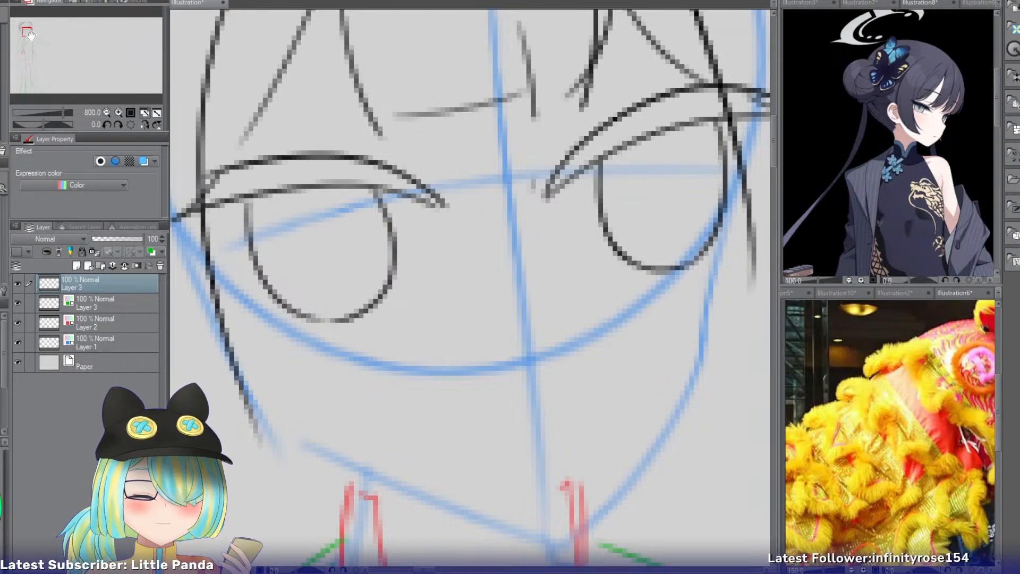
# Lasso the eye on the wider side of the face, rotate it slightly counterclockwise, and shift it down toward the centerline.
pyautogui.moveTo(31, 35); pyautogui.dragTo(26, 34)
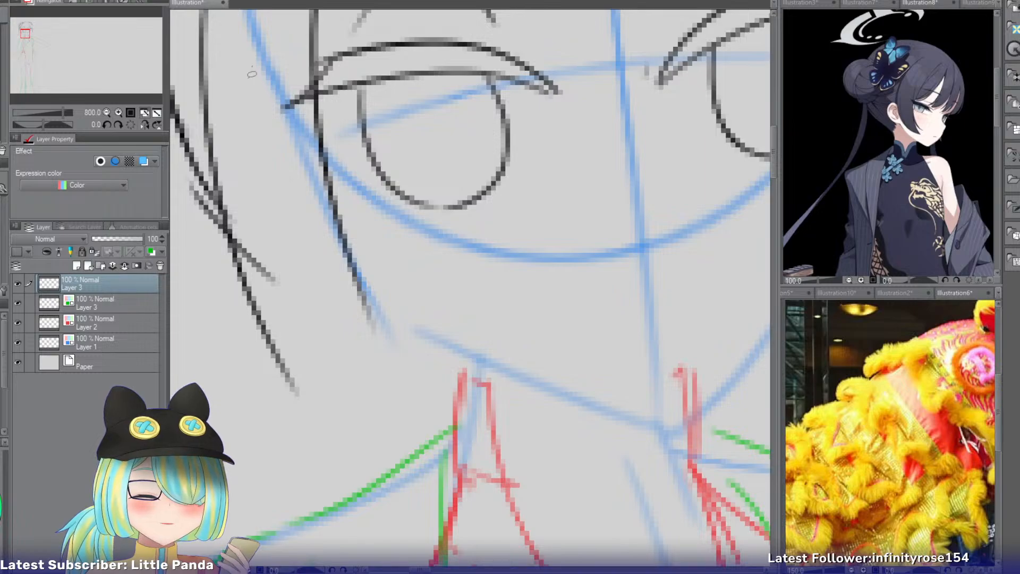
pyautogui.moveTo(252, 75)
pyautogui.mouseDown()
pyautogui.moveTo(426, 243)
pyautogui.moveTo(606, 85)
pyautogui.moveTo(499, 33)
pyautogui.moveTo(332, 37)
pyautogui.mouseUp()
pyautogui.moveTo(30, 34); pyautogui.dragTo(33, 31)
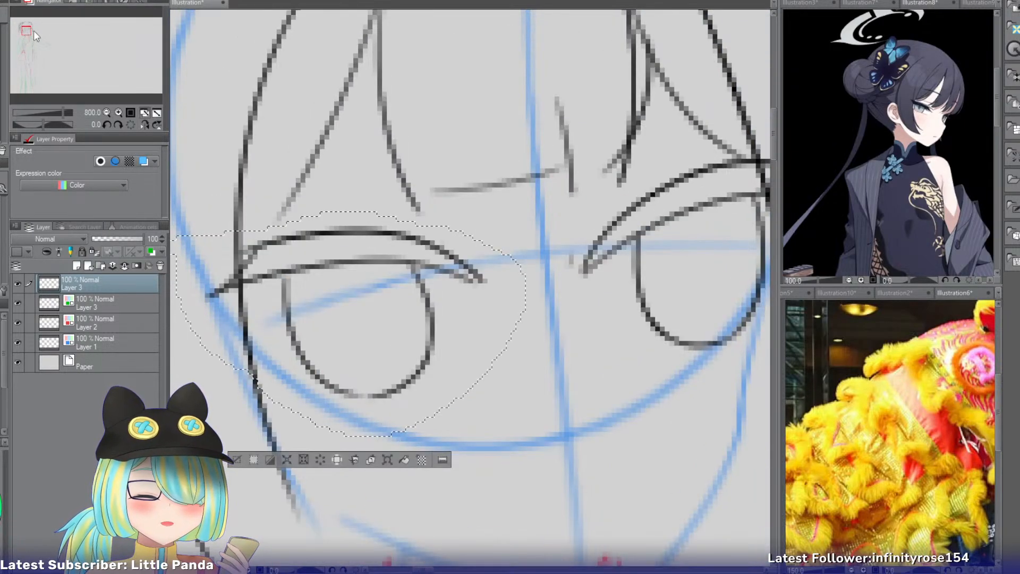
pyautogui.hotkey('ctrl', 't')
pyautogui.moveTo(471, 353); pyautogui.dragTo(484, 365)
pyautogui.moveTo(586, 341); pyautogui.dragTo(585, 333)
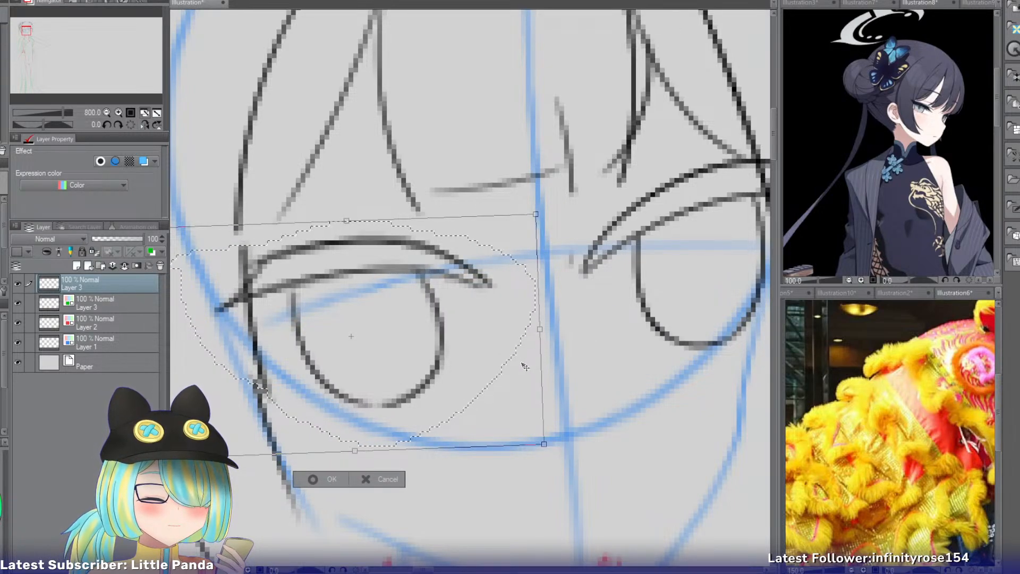
pyautogui.moveTo(524, 367); pyautogui.dragTo(525, 371)
pyautogui.click(315, 485)
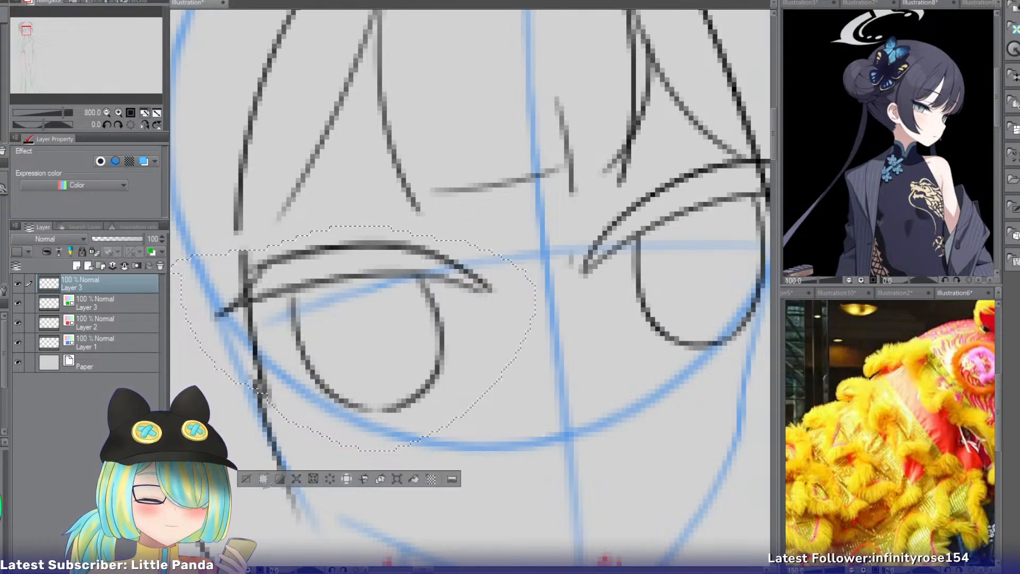
# Deselect the eye and repair the side lock line broken beside its outer corner, redrawing the lock down past the iris.
pyautogui.press('j')
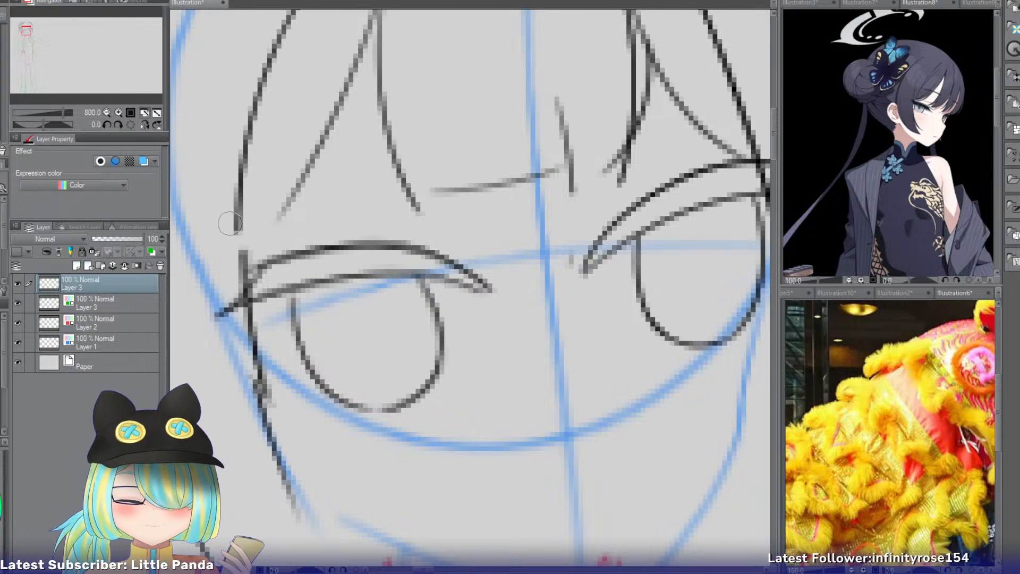
pyautogui.moveTo(229, 223); pyautogui.dragTo(250, 314)
pyautogui.moveTo(270, 385); pyautogui.dragTo(274, 394)
pyautogui.press('p')
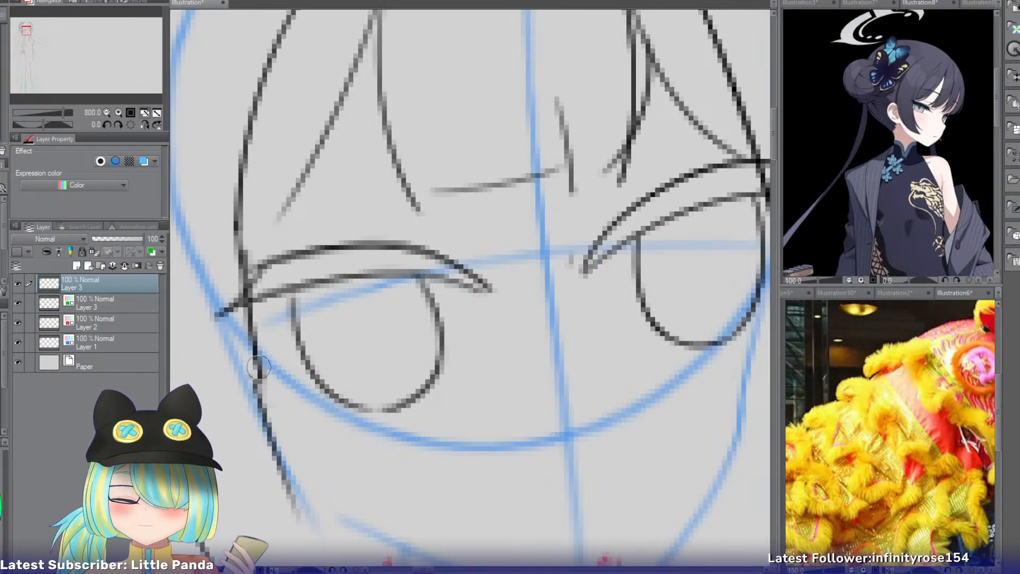
pyautogui.moveTo(258, 361); pyautogui.dragTo(269, 437)
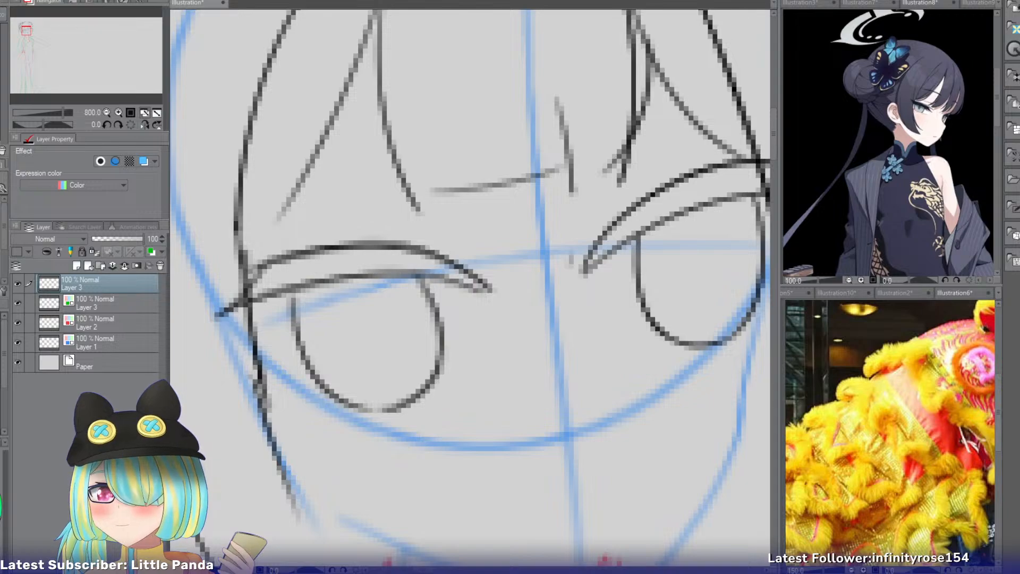
# Draw a tassel hanging from the bun on the wider side of the face, with a small ring, a band and fringe strands.
pyautogui.click(106, 112)
pyautogui.click(106, 113)
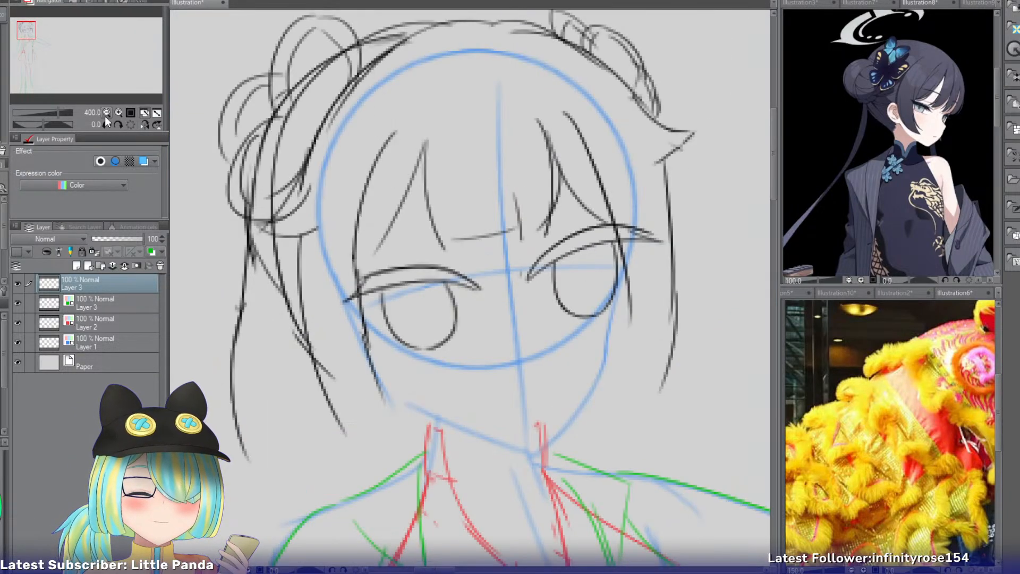
pyautogui.click(107, 113)
pyautogui.click(119, 113)
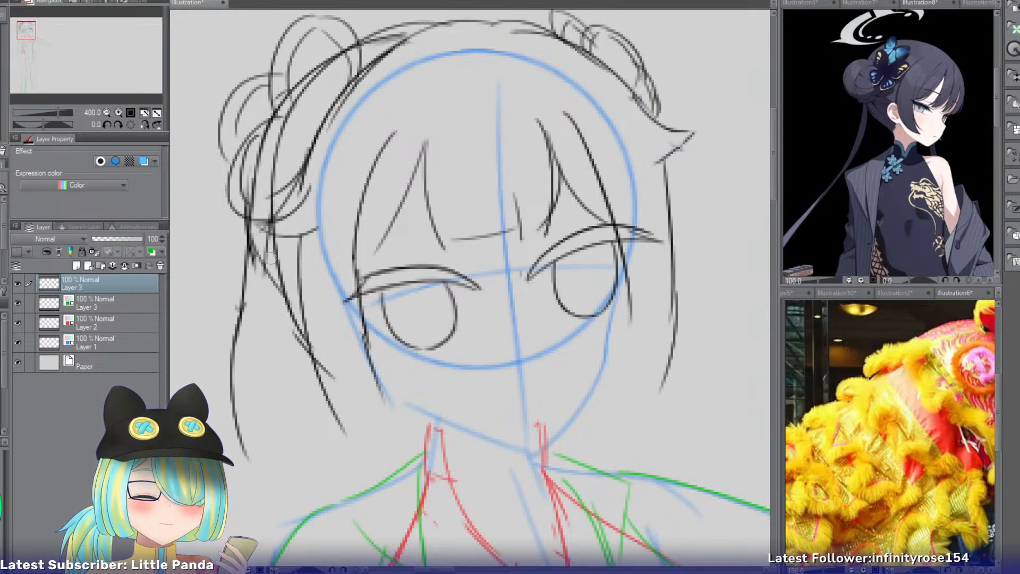
pyautogui.moveTo(269, 246)
pyautogui.mouseDown()
pyautogui.moveTo(261, 271)
pyautogui.moveTo(287, 403)
pyautogui.mouseUp()
pyautogui.hotkey('ctrl', 'z')
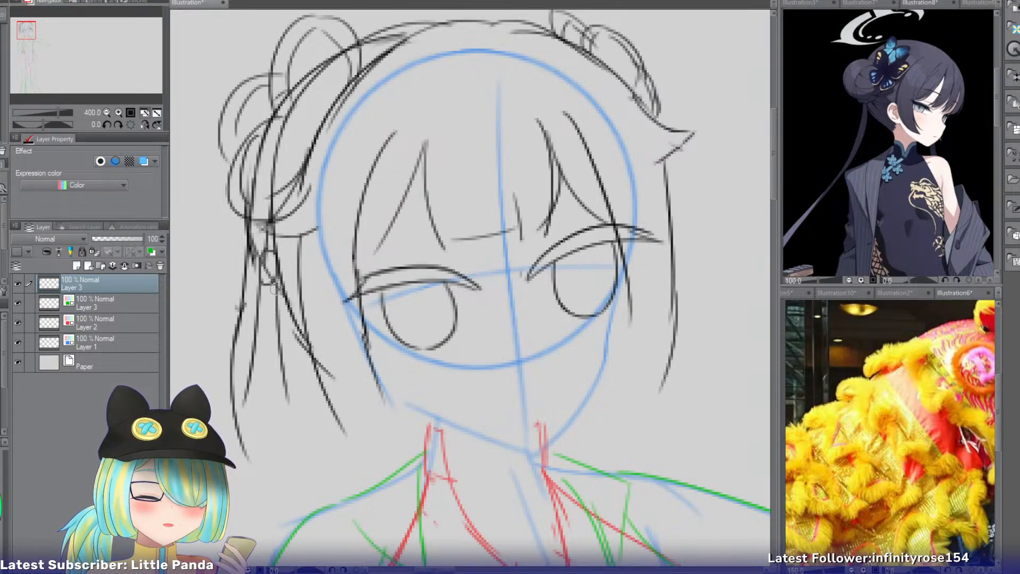
pyautogui.moveTo(277, 309)
pyautogui.mouseDown()
pyautogui.moveTo(275, 414)
pyautogui.moveTo(263, 418)
pyautogui.moveTo(253, 372)
pyautogui.mouseUp()
pyautogui.moveTo(266, 331); pyautogui.dragTo(274, 401)
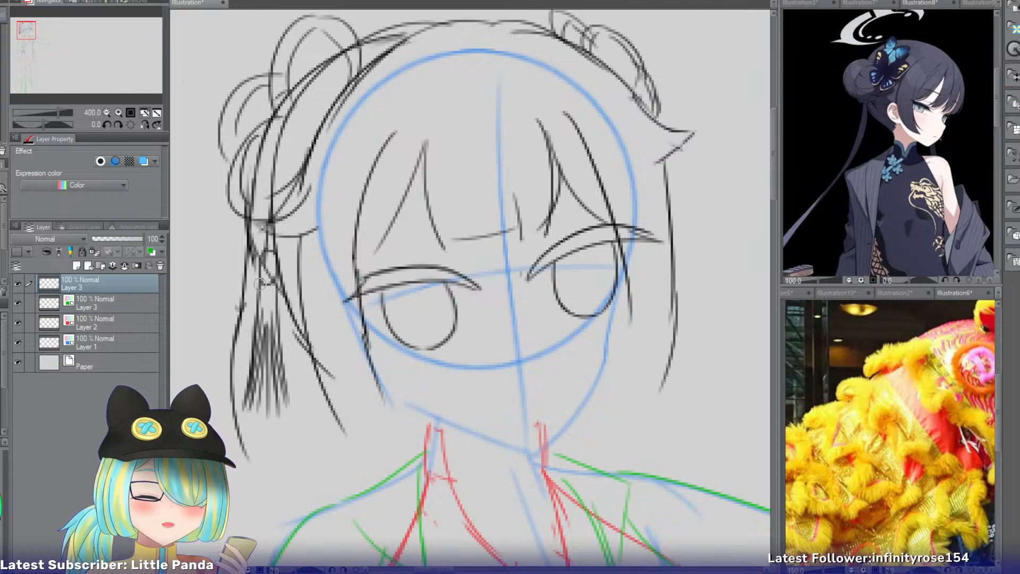
pyautogui.moveTo(259, 290); pyautogui.dragTo(274, 293)
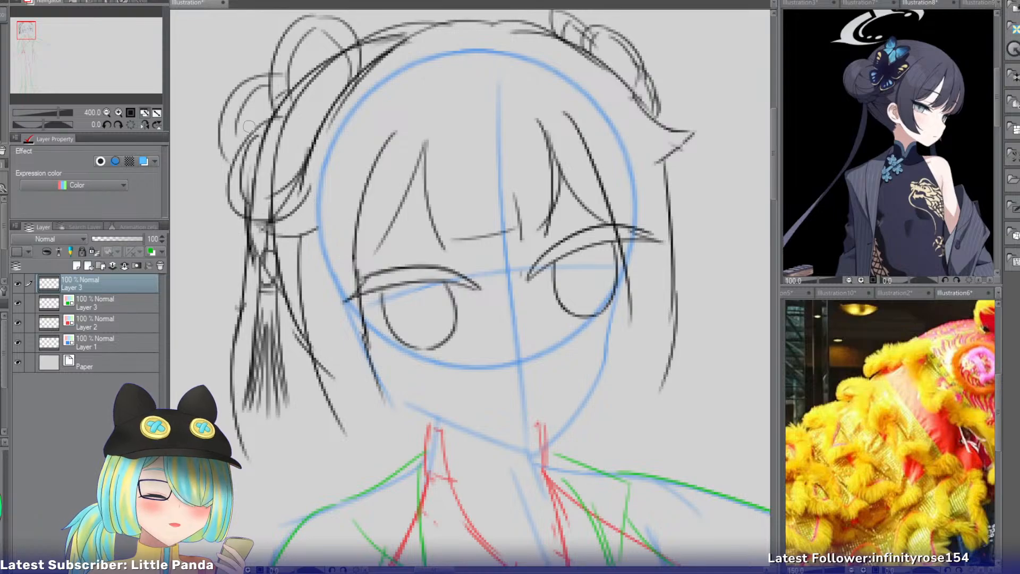
# Draw the cheek line on the narrower side of the face, curving from beside the eye down to the chin point.
pyautogui.moveTo(26, 23); pyautogui.dragTo(31, 37)
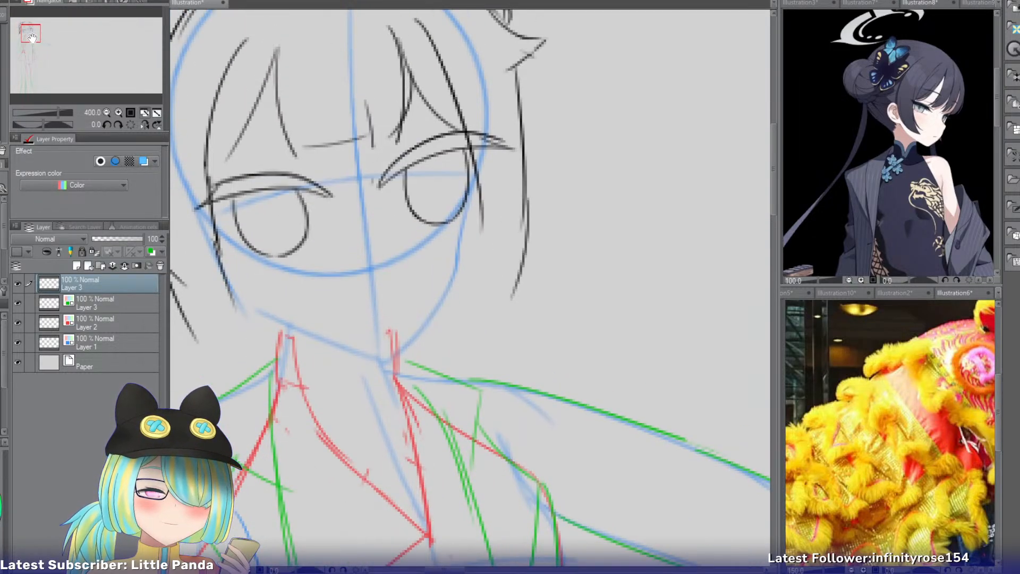
pyautogui.moveTo(478, 174); pyautogui.dragTo(463, 262)
pyautogui.hotkey('ctrl', 'z')
pyautogui.hotkey('ctrl', 'z')
pyautogui.moveTo(481, 175)
pyautogui.mouseDown()
pyautogui.moveTo(466, 275)
pyautogui.moveTo(457, 242)
pyautogui.moveTo(436, 307)
pyautogui.mouseUp()
pyautogui.hotkey('ctrl', 'z')
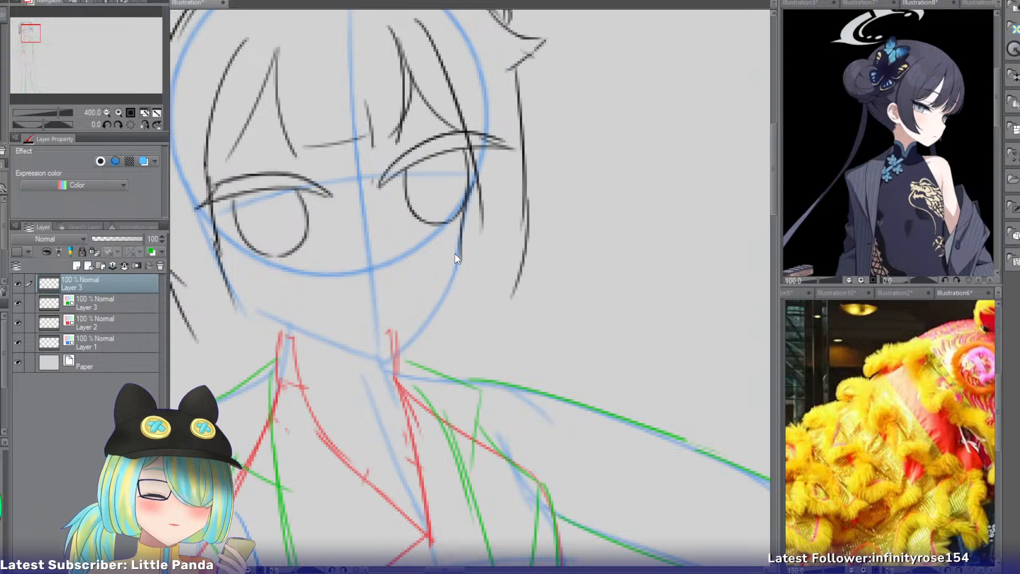
pyautogui.moveTo(459, 249)
pyautogui.mouseDown()
pyautogui.moveTo(429, 329)
pyautogui.moveTo(439, 308)
pyautogui.moveTo(378, 369)
pyautogui.mouseUp()
# Extend the cheek line on the wider side of the face, run the jawline from it to the chin, and mark the nose.
pyautogui.moveTo(230, 307); pyautogui.dragTo(390, 370)
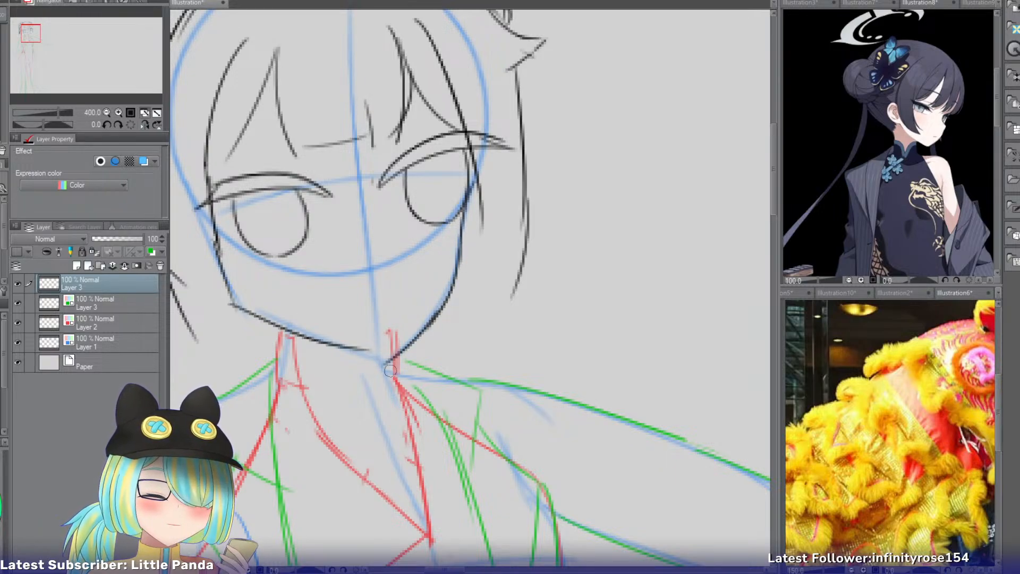
pyautogui.hotkey('ctrl', 'z')
pyautogui.moveTo(239, 304); pyautogui.dragTo(401, 359)
pyautogui.hotkey('ctrl', 'z')
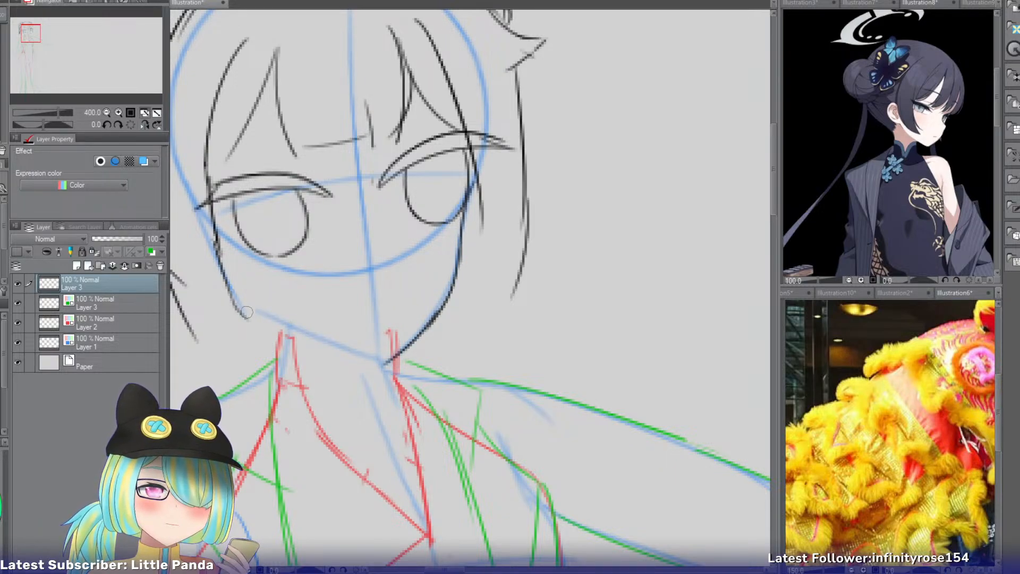
pyautogui.moveTo(229, 291); pyautogui.dragTo(253, 330)
pyautogui.hotkey('ctrl', 'z')
pyautogui.moveTo(223, 282)
pyautogui.mouseDown()
pyautogui.moveTo(255, 336)
pyautogui.moveTo(391, 366)
pyautogui.mouseUp()
pyautogui.hotkey('ctrl', 'z')
pyautogui.hotkey('ctrl', 'z')
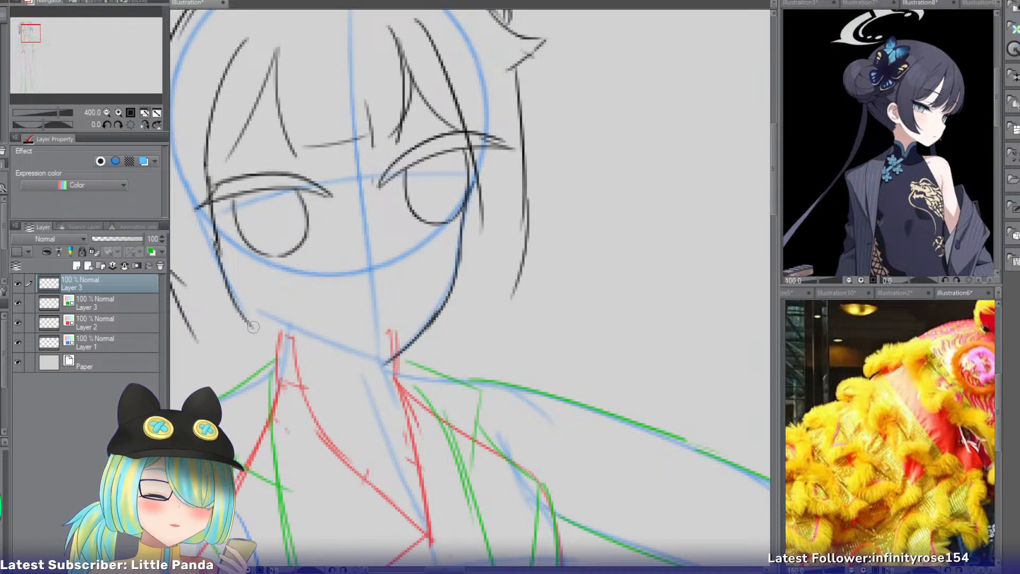
pyautogui.moveTo(249, 322); pyautogui.dragTo(382, 367)
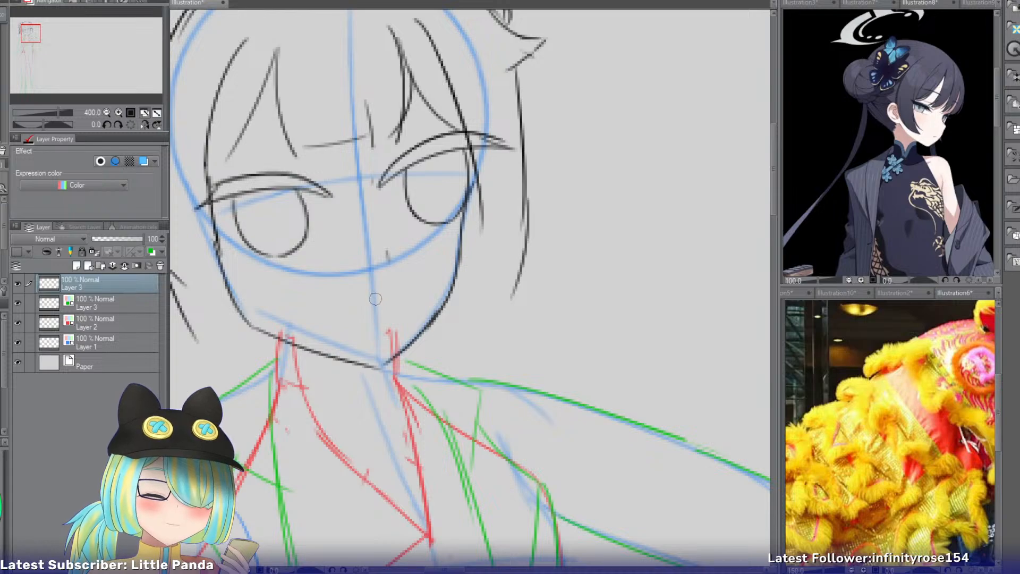
# Draw the mouth as a short, slightly smiling curve across the centerline above the chin.
pyautogui.click(118, 112)
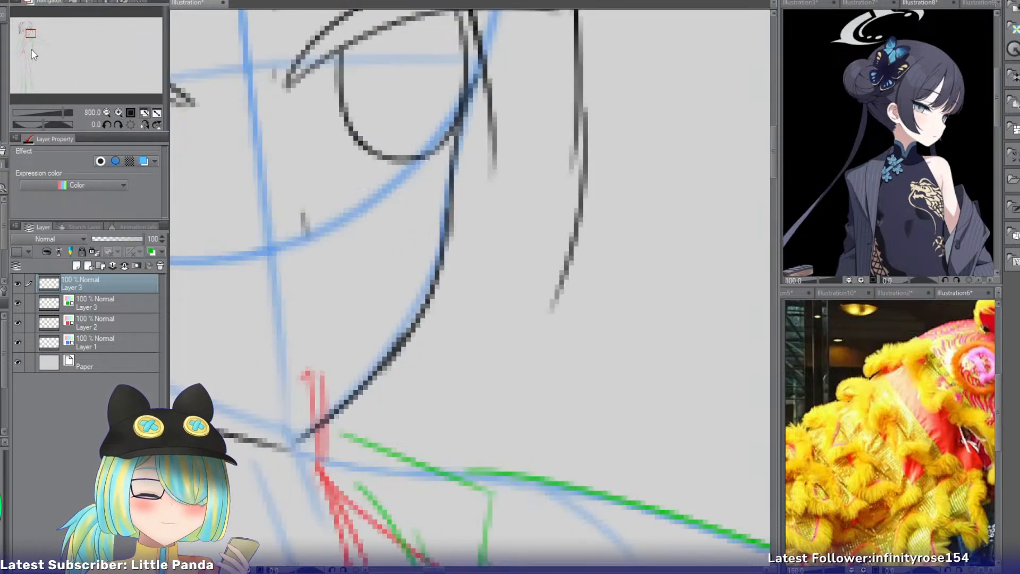
pyautogui.moveTo(31, 36); pyautogui.dragTo(27, 37)
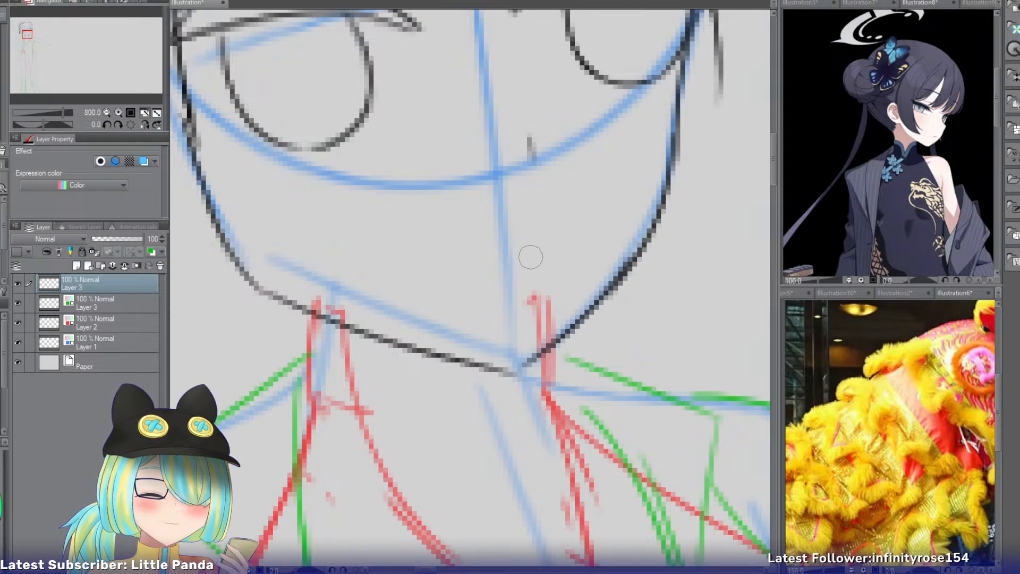
pyautogui.moveTo(529, 259); pyautogui.dragTo(461, 268)
pyautogui.hotkey('ctrl', 'z')
pyautogui.moveTo(526, 244); pyautogui.dragTo(457, 278)
pyautogui.hotkey('ctrl', 'z')
pyautogui.hotkey('ctrl', 'z')
pyautogui.moveTo(526, 258); pyautogui.dragTo(446, 272)
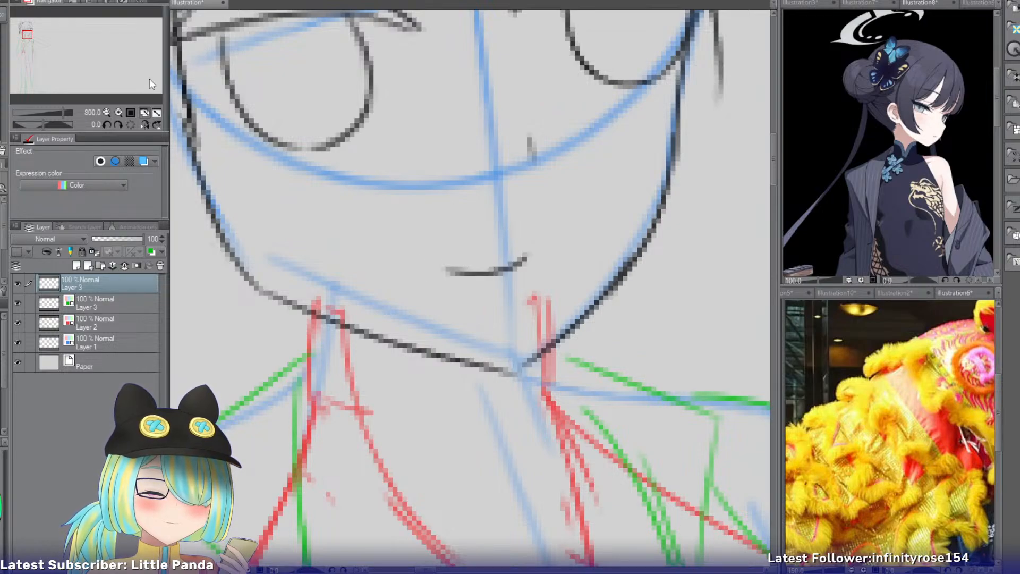
# Redraw the lower end of the outer hair lock beside the tassel, curving it inward to a tip just below the fringe.
pyautogui.moveTo(27, 35); pyautogui.dragTo(28, 33)
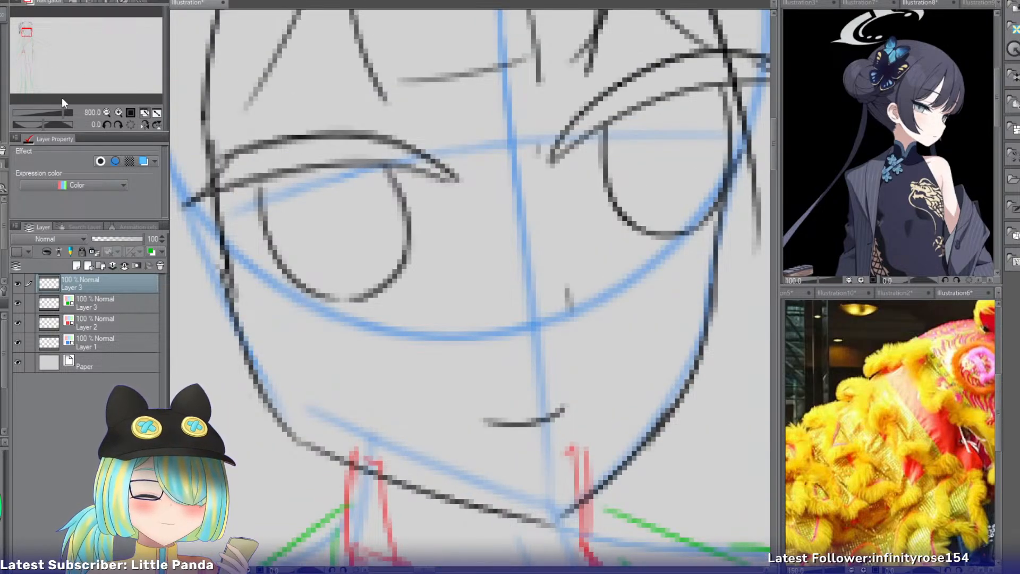
pyautogui.click(105, 110)
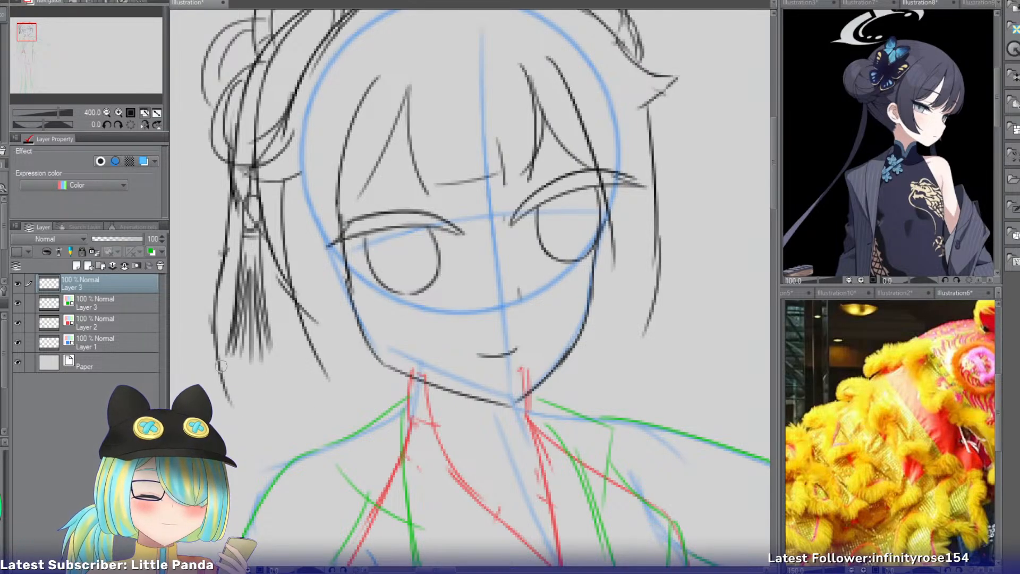
pyautogui.moveTo(219, 275); pyautogui.dragTo(290, 431)
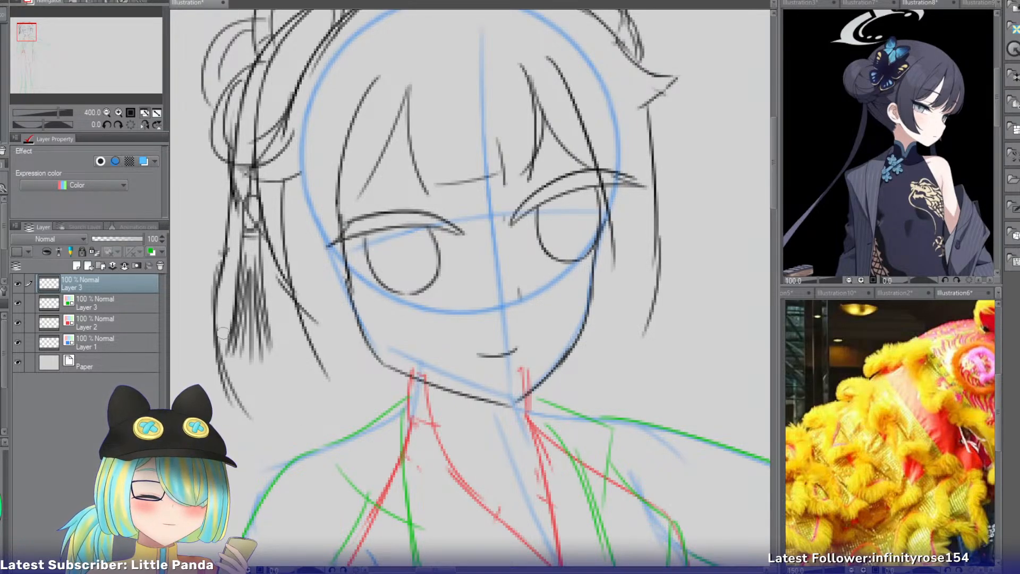
pyautogui.hotkey('ctrl', 'z')
pyautogui.moveTo(217, 290); pyautogui.dragTo(277, 444)
pyautogui.hotkey('ctrl', 'z')
pyautogui.moveTo(215, 292); pyautogui.dragTo(239, 404)
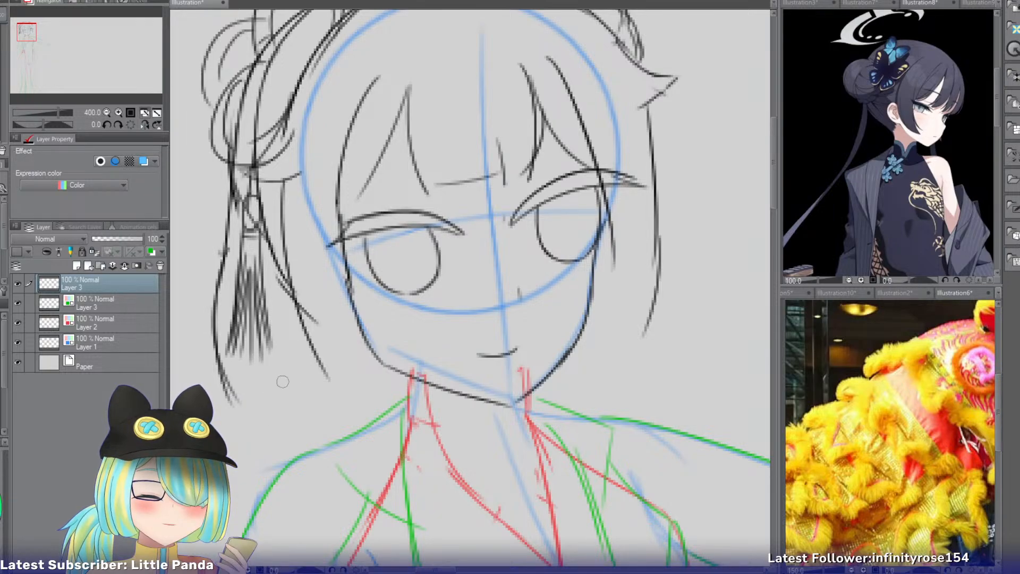
# Draw a short strand beside the tassel fringe and a longer lock sweeping down toward the shoulder.
pyautogui.moveTo(279, 318)
pyautogui.mouseDown()
pyautogui.moveTo(294, 398)
pyautogui.moveTo(286, 407)
pyautogui.mouseUp()
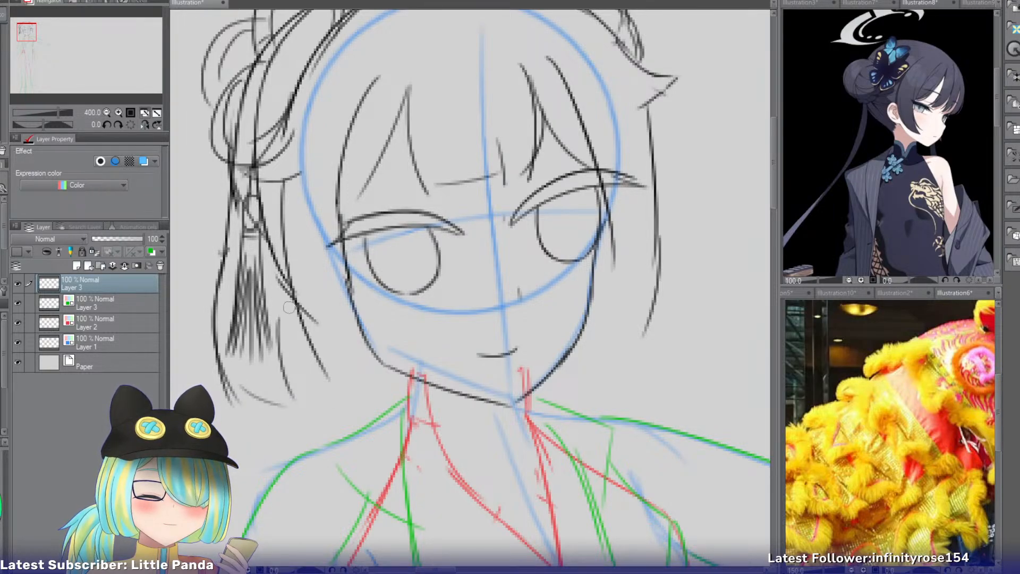
pyautogui.hotkey('ctrl', 'z')
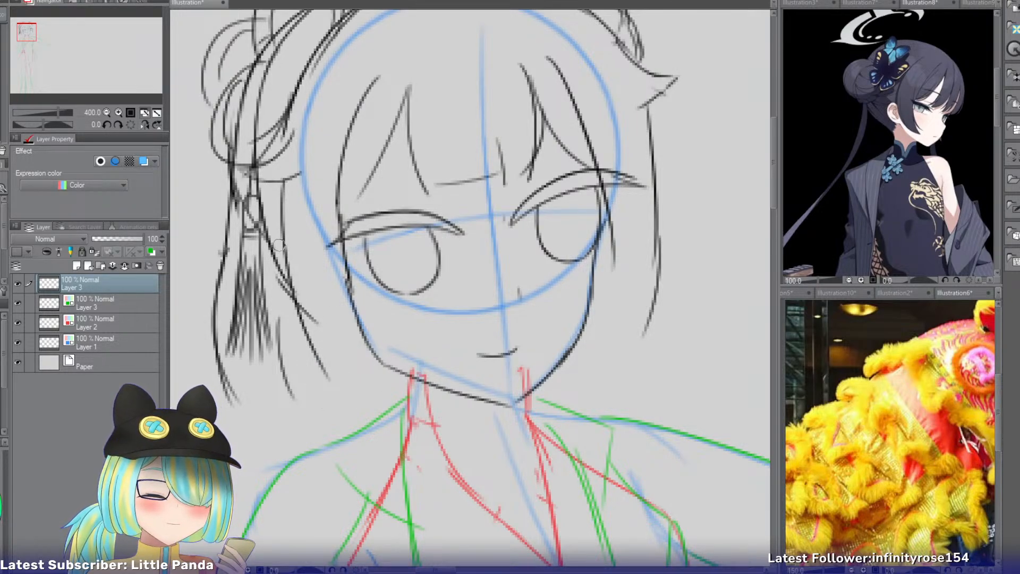
pyautogui.moveTo(279, 244); pyautogui.dragTo(335, 423)
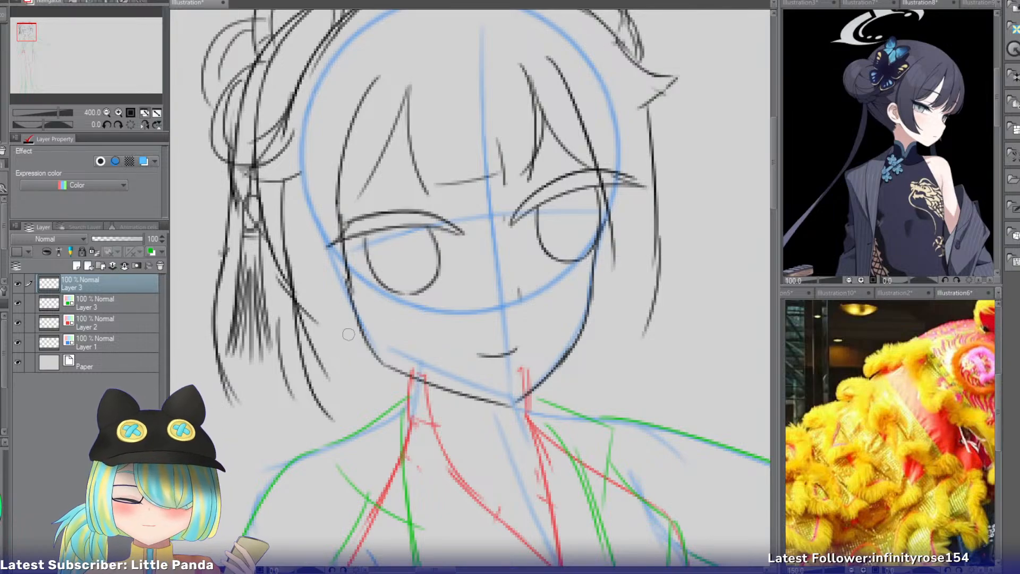
# Draw curved hair ends behind the jaw on the wider side of the face, sweeping in toward the neck and shoulder.
pyautogui.moveTo(341, 323); pyautogui.dragTo(389, 370)
pyautogui.hotkey('ctrl', 'z')
pyautogui.moveTo(347, 330)
pyautogui.mouseDown()
pyautogui.moveTo(389, 369)
pyautogui.moveTo(374, 369)
pyautogui.moveTo(400, 404)
pyautogui.mouseUp()
pyautogui.hotkey('ctrl', 'z')
pyautogui.moveTo(321, 392); pyautogui.dragTo(391, 416)
pyautogui.hotkey('ctrl', 'z')
pyautogui.moveTo(319, 378); pyautogui.dragTo(405, 407)
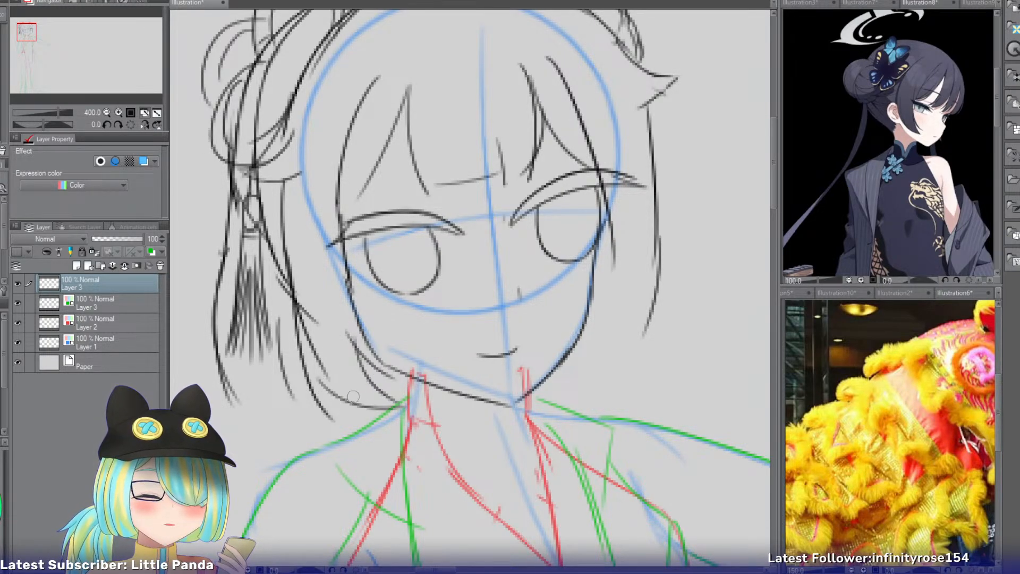
pyautogui.moveTo(315, 401); pyautogui.dragTo(392, 418)
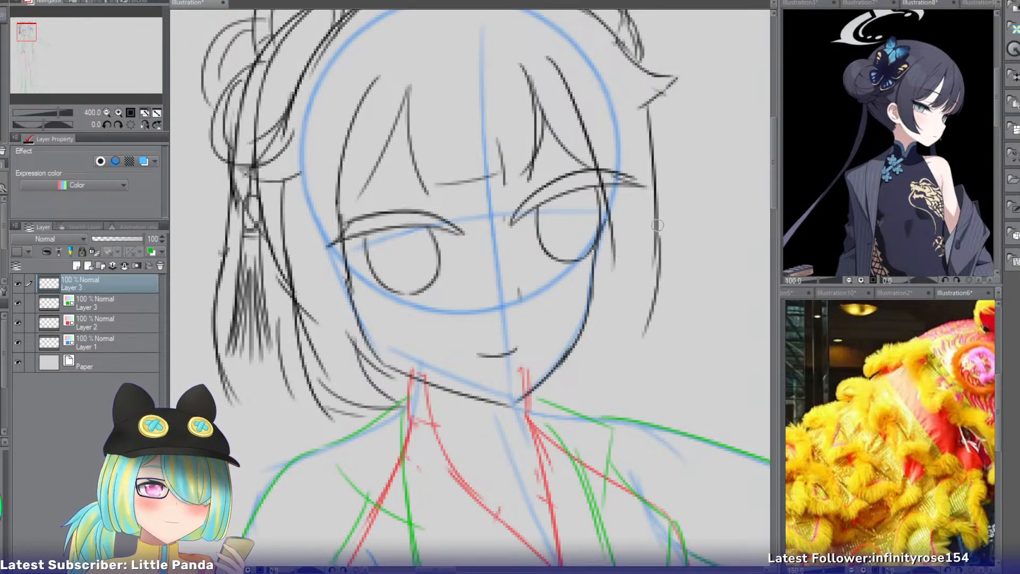
# Lengthen the outer side lock on the narrower side of the face, curving it inward to a tip with a short inner strand.
pyautogui.moveTo(658, 225); pyautogui.dragTo(645, 348)
pyautogui.hotkey('ctrl', 'z')
pyautogui.hotkey('ctrl', 'z')
pyautogui.moveTo(652, 200); pyautogui.dragTo(645, 358)
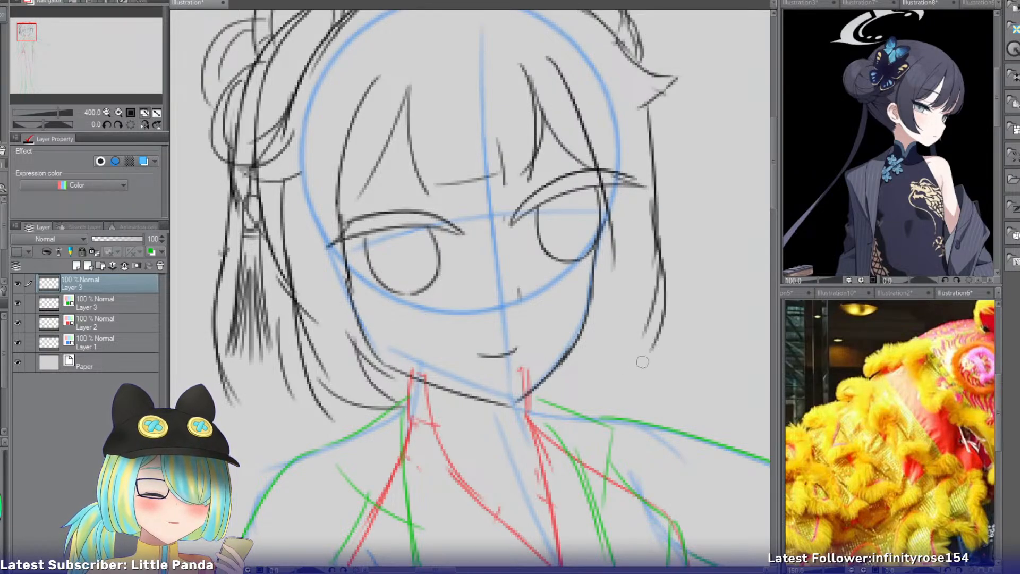
pyautogui.moveTo(663, 307)
pyautogui.mouseDown()
pyautogui.moveTo(623, 373)
pyautogui.moveTo(634, 367)
pyautogui.mouseUp()
pyautogui.hotkey('ctrl', 'z')
pyautogui.moveTo(632, 269); pyautogui.dragTo(630, 361)
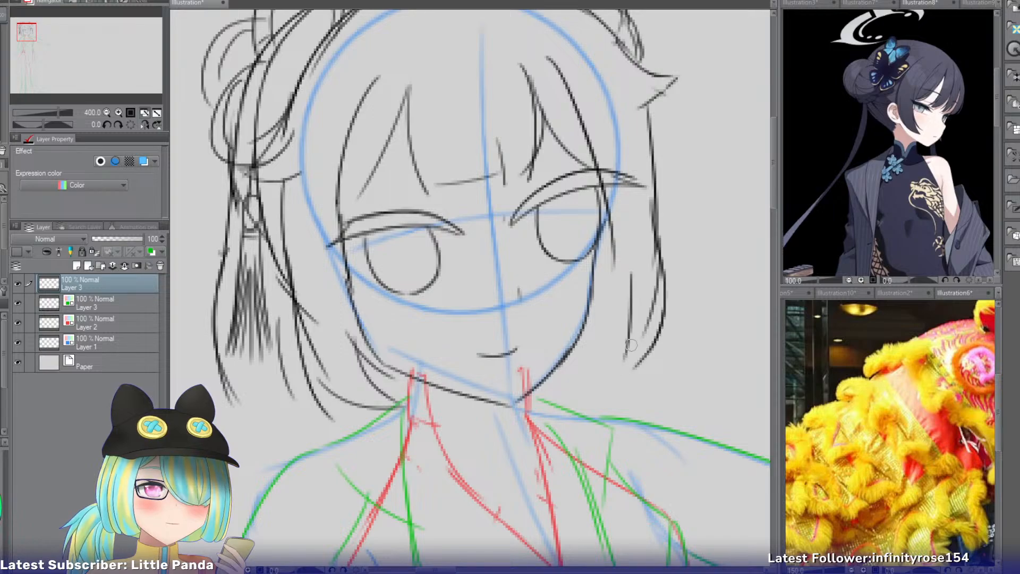
pyautogui.hotkey('ctrl', 'z')
pyautogui.moveTo(631, 296); pyautogui.dragTo(626, 369)
pyautogui.moveTo(610, 257); pyautogui.dragTo(587, 363)
pyautogui.hotkey('ctrl', 'z')
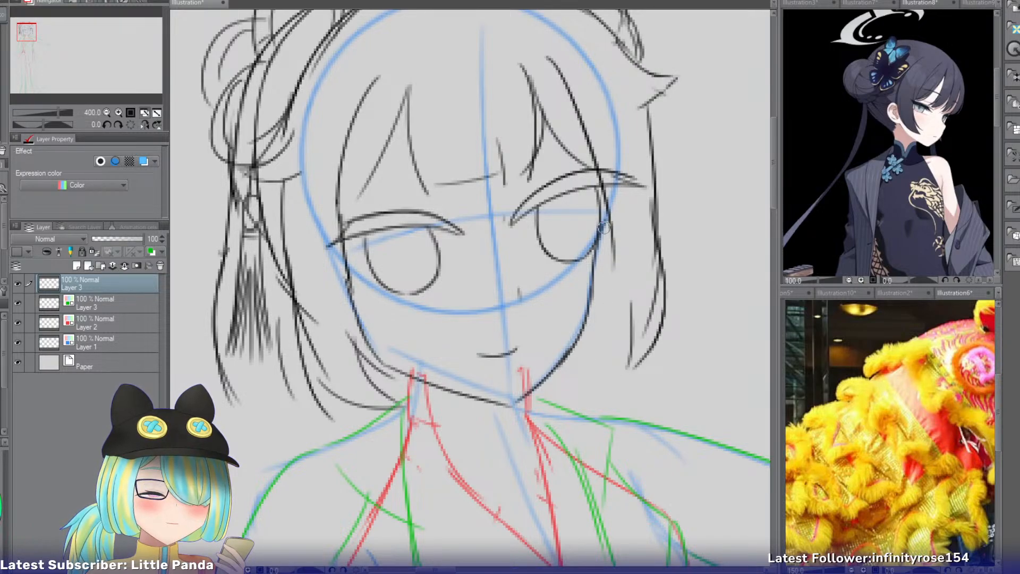
pyautogui.moveTo(604, 228); pyautogui.dragTo(582, 348)
pyautogui.hotkey('ctrl', 'z')
pyautogui.moveTo(600, 248); pyautogui.dragTo(601, 345)
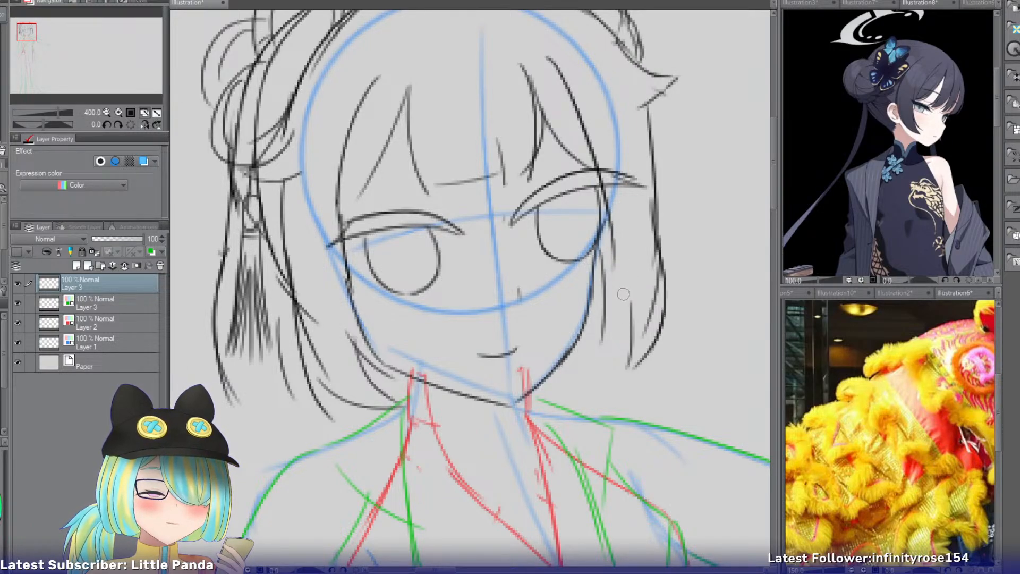
# Draw short pointed hair tips between the cheek and the side lock on the narrower side of the face.
pyautogui.hotkey('ctrl', 'z')
pyautogui.moveTo(606, 267)
pyautogui.mouseDown()
pyautogui.moveTo(586, 355)
pyautogui.moveTo(596, 348)
pyautogui.mouseUp()
pyautogui.hotkey('ctrl', 'z')
pyautogui.moveTo(626, 293); pyautogui.dragTo(592, 355)
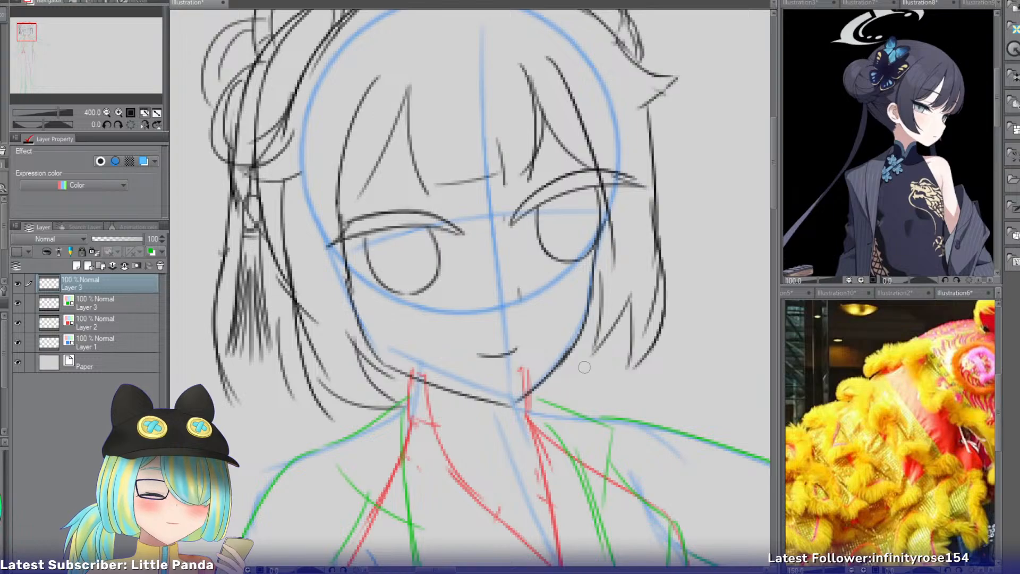
pyautogui.hotkey('ctrl', 'z')
pyautogui.moveTo(602, 303); pyautogui.dragTo(604, 369)
pyautogui.moveTo(633, 339)
pyautogui.mouseDown()
pyautogui.moveTo(618, 362)
pyautogui.moveTo(597, 348)
pyautogui.moveTo(600, 331)
pyautogui.moveTo(596, 377)
pyautogui.moveTo(593, 351)
pyautogui.mouseUp()
pyautogui.hotkey('ctrl', 'z')
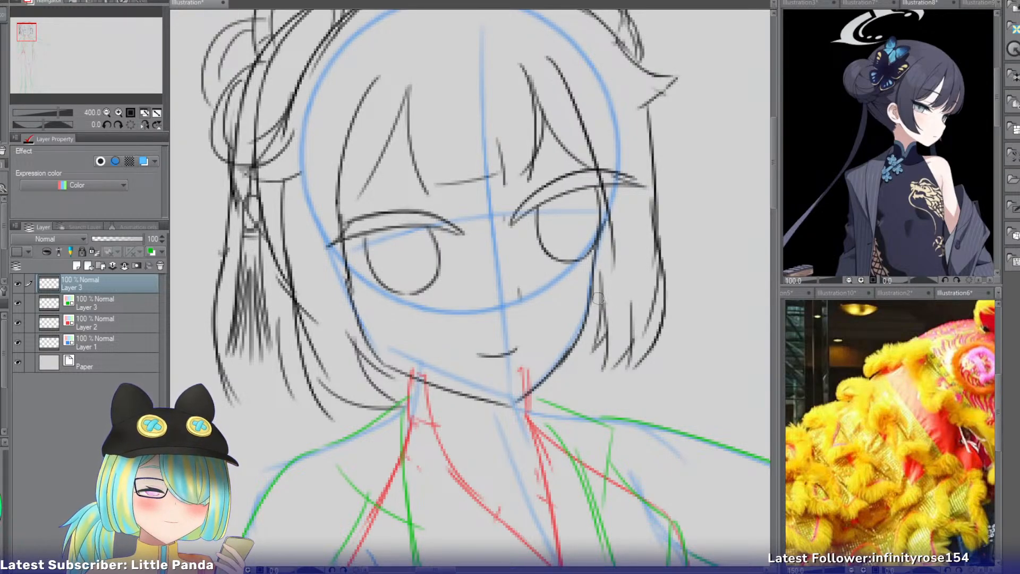
pyautogui.moveTo(594, 310); pyautogui.dragTo(590, 346)
pyautogui.hotkey('ctrl', 'z')
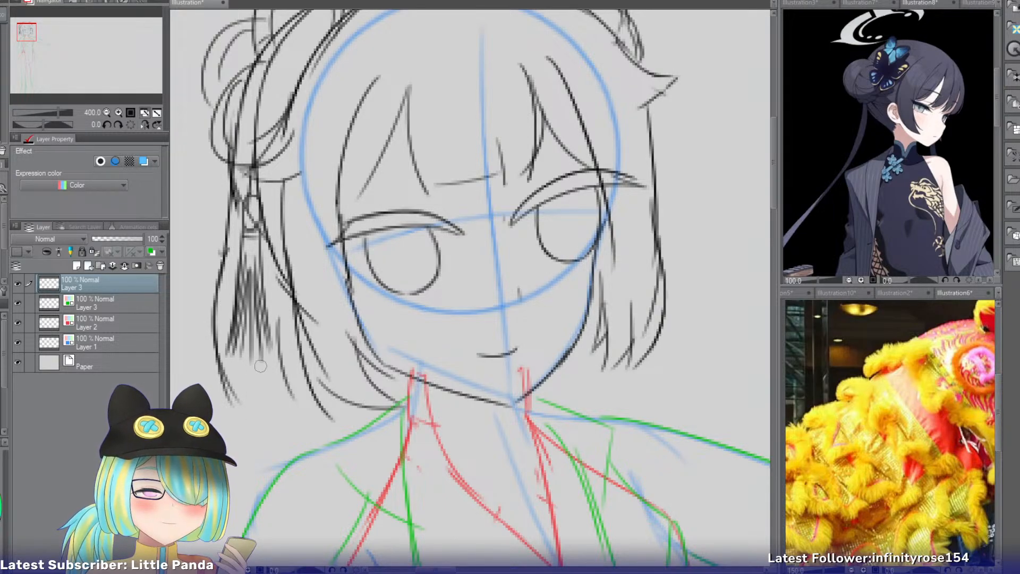
pyautogui.moveTo(257, 361); pyautogui.dragTo(266, 399)
pyautogui.hotkey('ctrl', 'z')
pyautogui.moveTo(257, 358); pyautogui.dragTo(266, 401)
pyautogui.hotkey('ctrl', 'z')
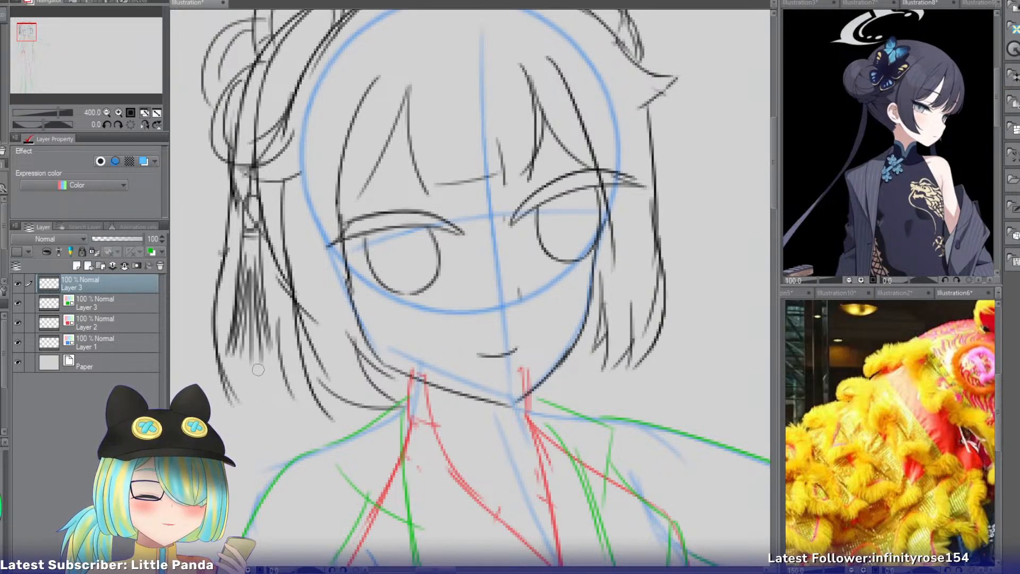
pyautogui.moveTo(257, 366); pyautogui.dragTo(291, 400)
pyautogui.hotkey('ctrl', 'z')
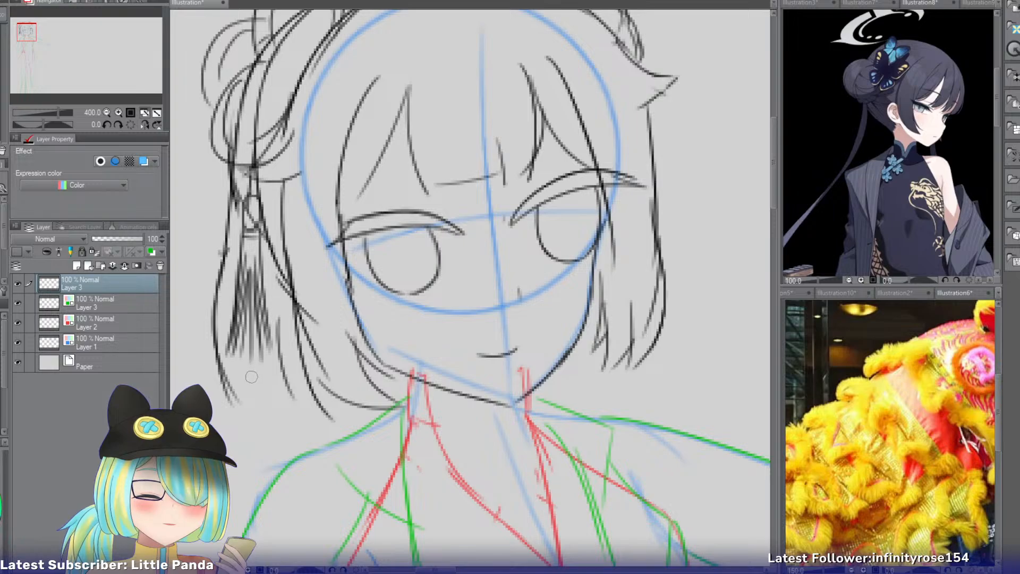
# Draw the curved lower edge of the hair beneath the tassel, joining the outer lock to the strands near the shoulder.
pyautogui.moveTo(223, 341); pyautogui.dragTo(295, 395)
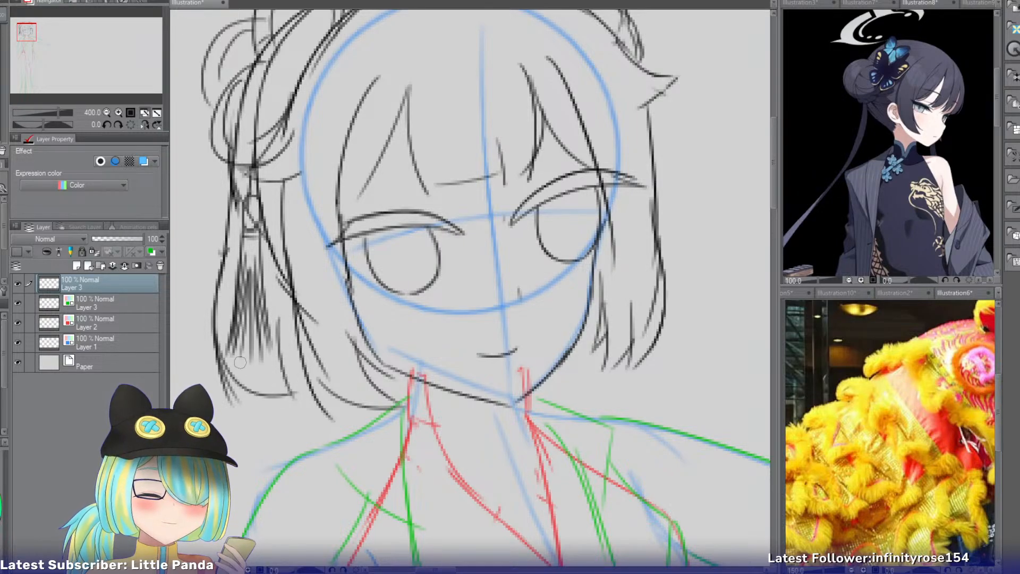
pyautogui.hotkey('ctrl', 'z')
pyautogui.moveTo(217, 343); pyautogui.dragTo(278, 398)
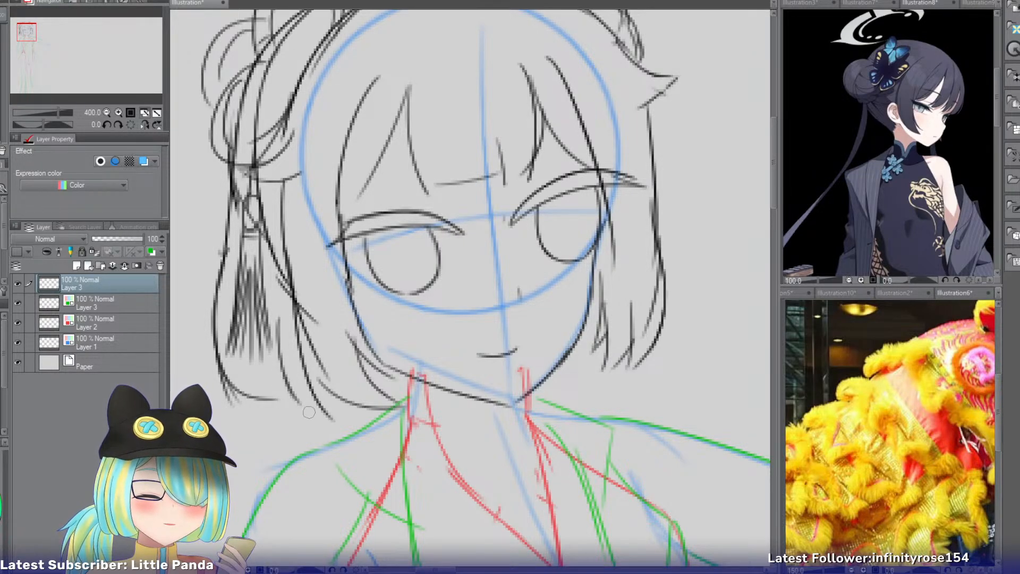
pyautogui.hotkey('ctrl', 'z')
pyautogui.moveTo(264, 397)
pyautogui.mouseDown()
pyautogui.moveTo(299, 392)
pyautogui.moveTo(322, 409)
pyautogui.mouseUp()
pyautogui.hotkey('ctrl', 'z')
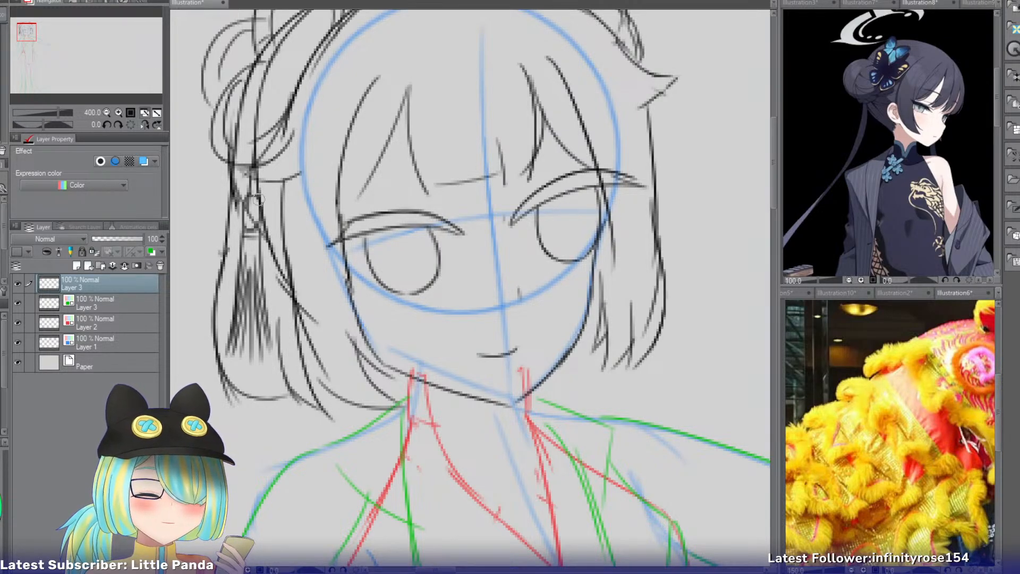
# Turn off the layer color on the jacket and dress sketch layers, keeping the body sketch on Layer 1 in blue.
pyautogui.click(106, 112)
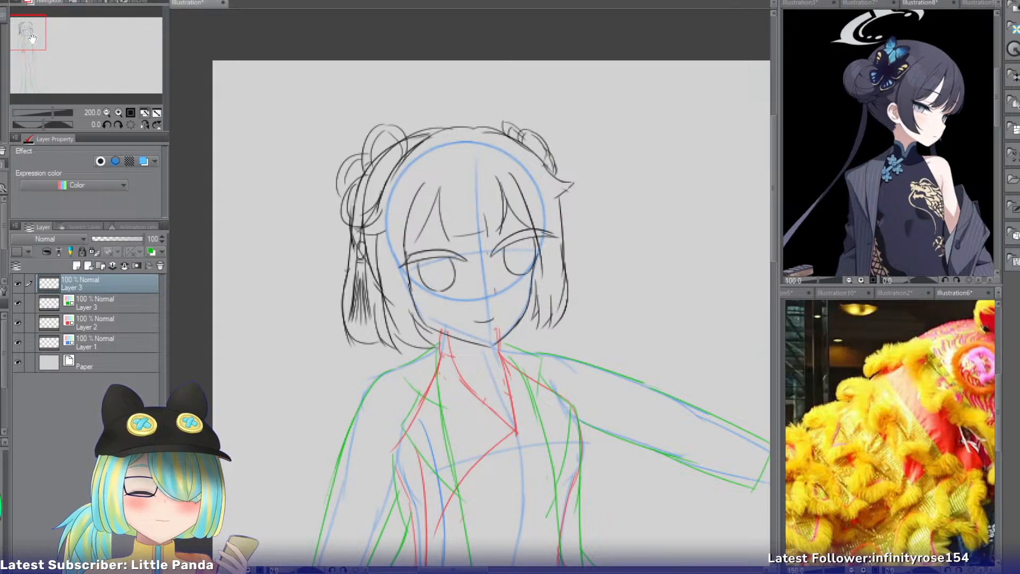
pyautogui.moveTo(35, 38)
pyautogui.mouseDown()
pyautogui.moveTo(36, 61)
pyautogui.moveTo(38, 46)
pyautogui.mouseUp()
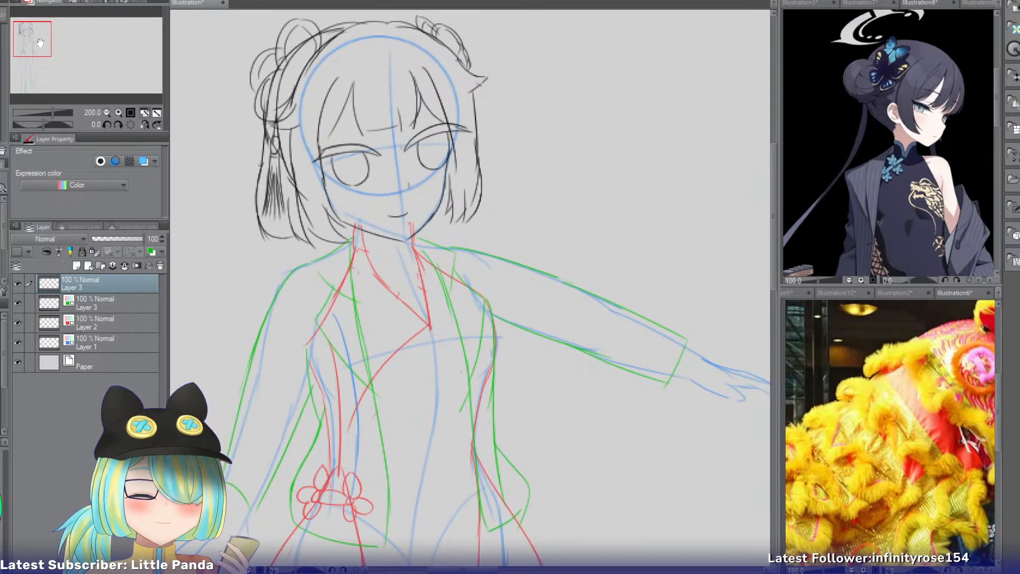
pyautogui.click(95, 302)
pyautogui.click(94, 323)
pyautogui.hotkey('ctrl', 'b')
pyautogui.click(92, 338)
pyautogui.hotkey('ctrl', 'b')
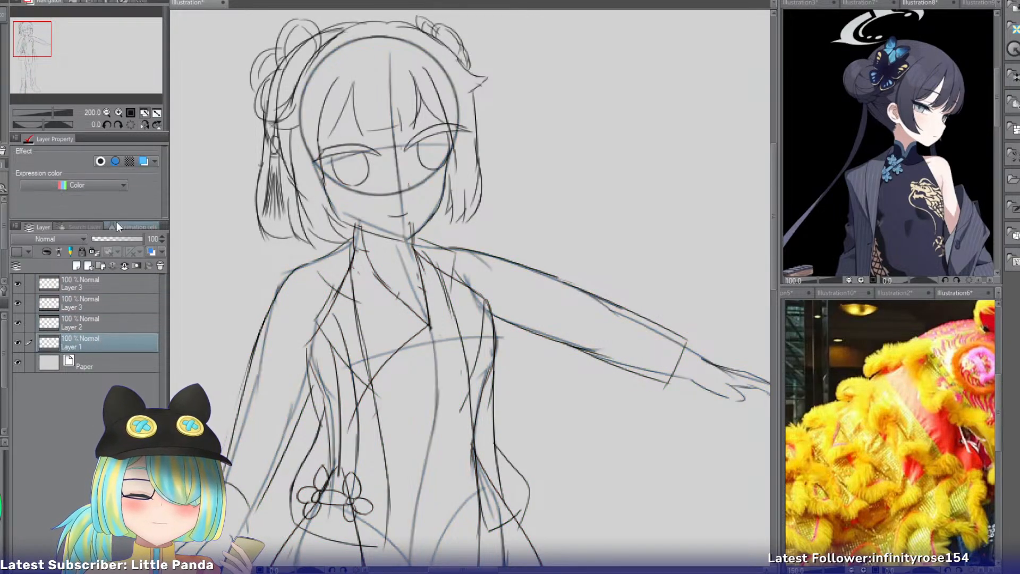
pyautogui.hotkey('ctrl', 'b')
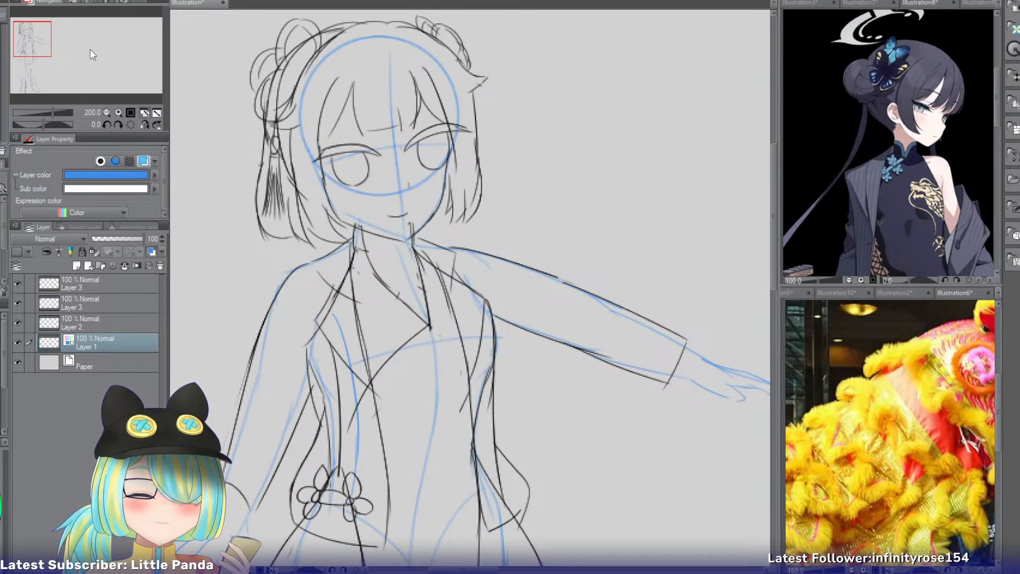
pyautogui.moveTo(41, 49); pyautogui.dragTo(39, 42)
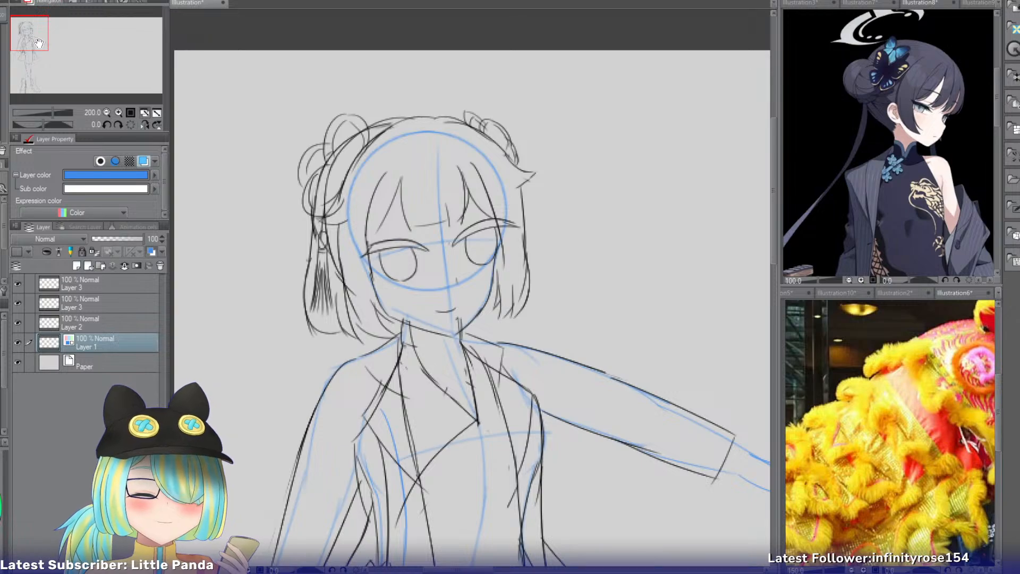
# Select the topmost Layer 3 and touch up the lines around the chin and collar beneath the narrower side of the face.
pyautogui.click(153, 286)
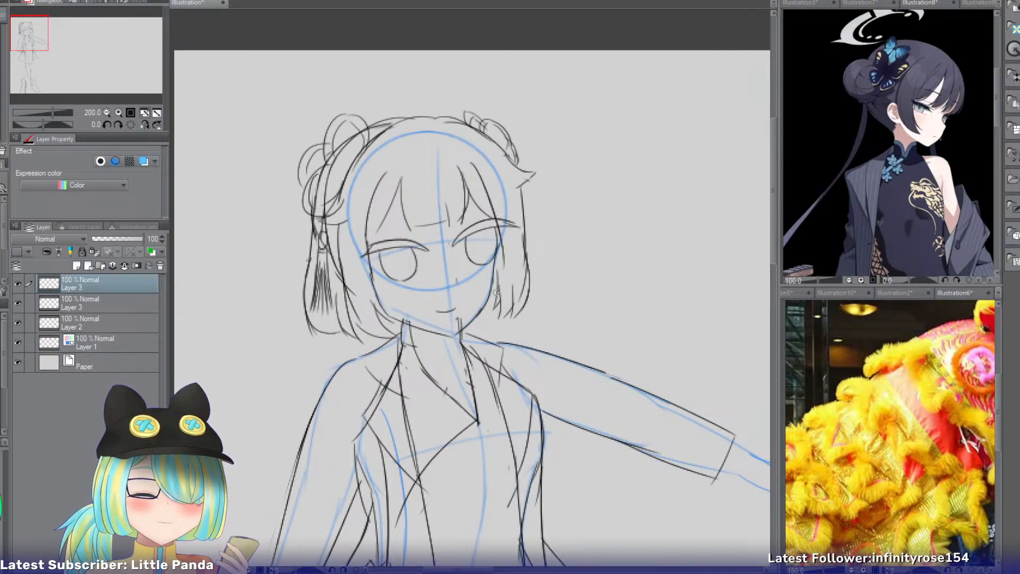
pyautogui.moveTo(481, 313); pyautogui.dragTo(485, 332)
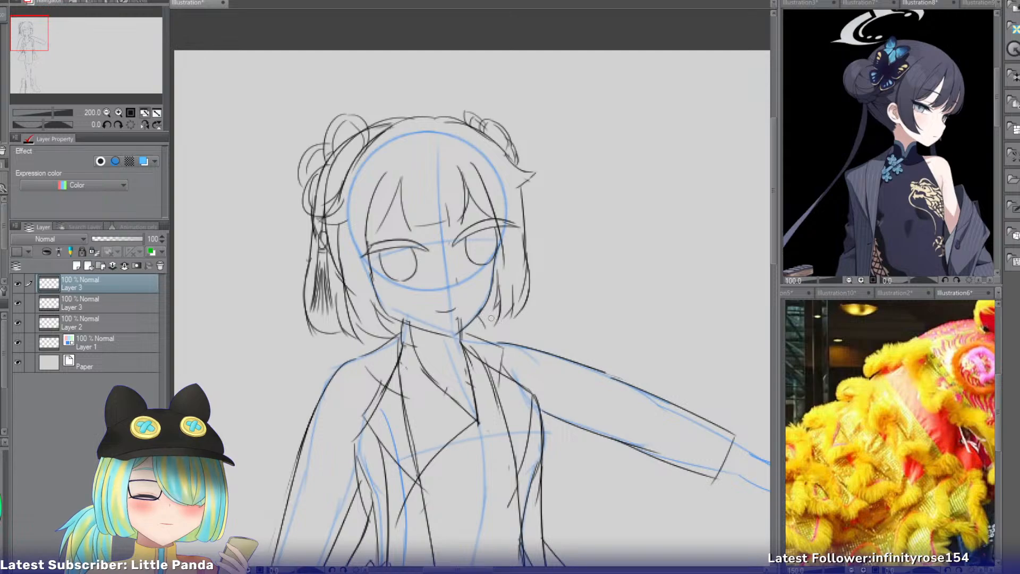
pyautogui.moveTo(463, 320); pyautogui.dragTo(462, 335)
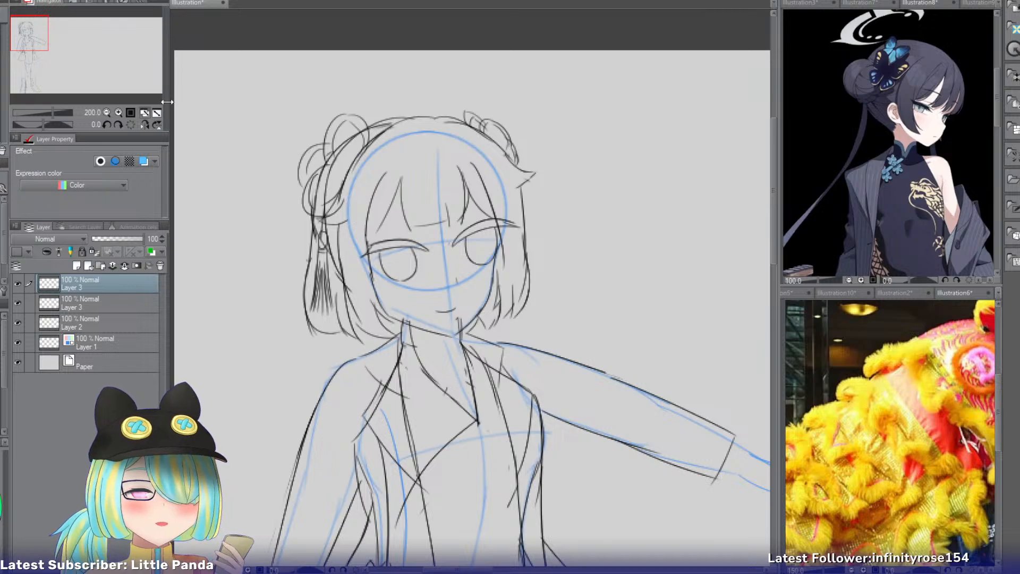
# Review the full-figure sketch and compare the outfit with the fur and fringe details in the lion dance reference image.
pyautogui.click(144, 113)
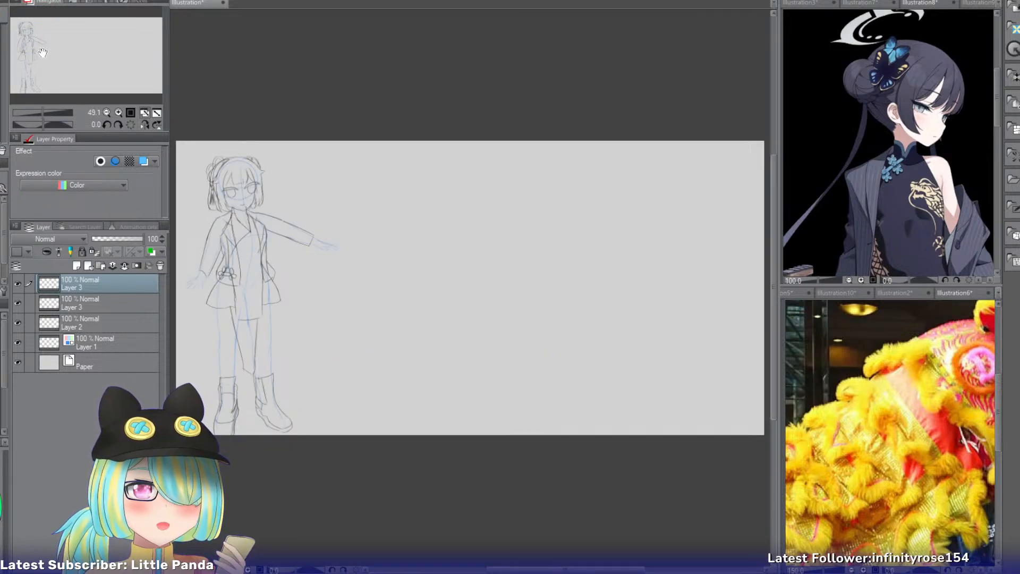
pyautogui.click(118, 113)
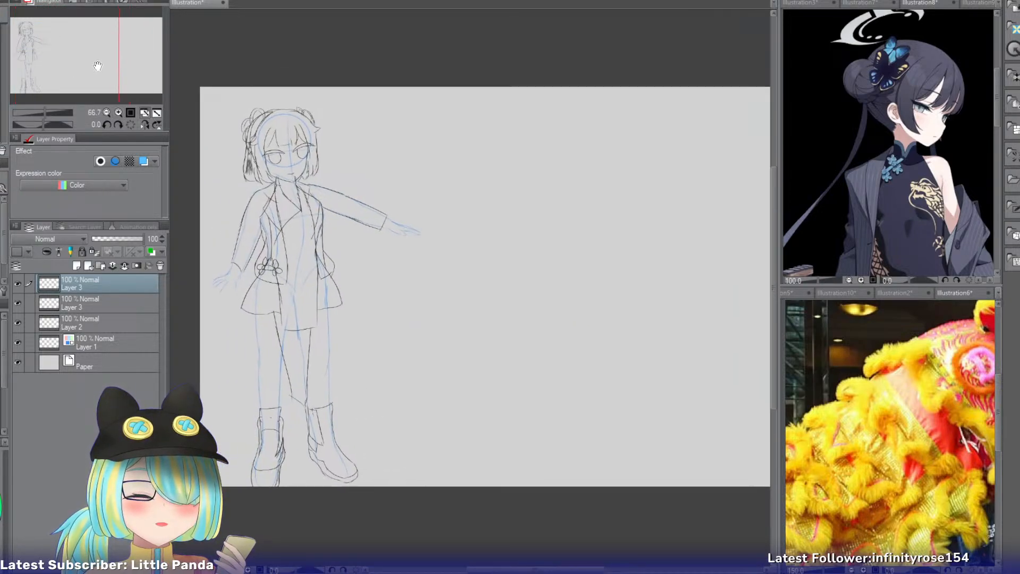
pyautogui.moveTo(98, 66); pyautogui.dragTo(59, 52)
pyautogui.click(118, 113)
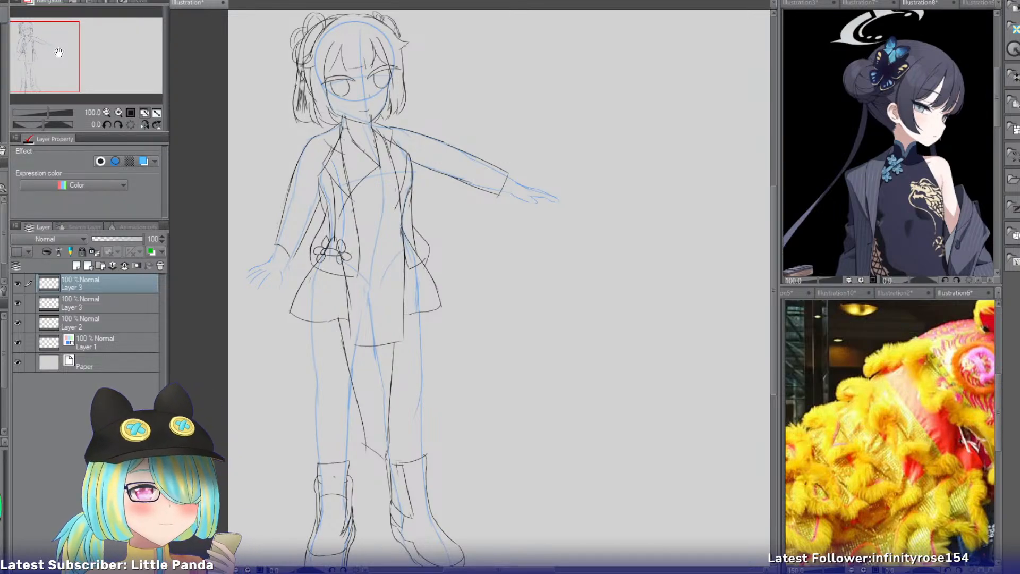
pyautogui.click(978, 300)
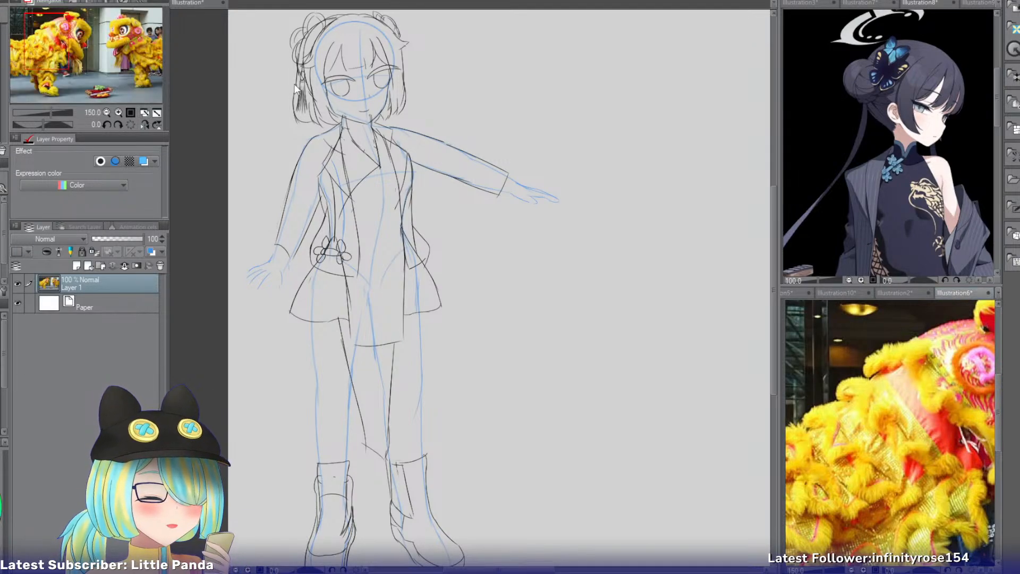
pyautogui.moveTo(53, 48)
pyautogui.mouseDown()
pyautogui.moveTo(81, 50)
pyautogui.moveTo(76, 67)
pyautogui.moveTo(58, 63)
pyautogui.mouseUp()
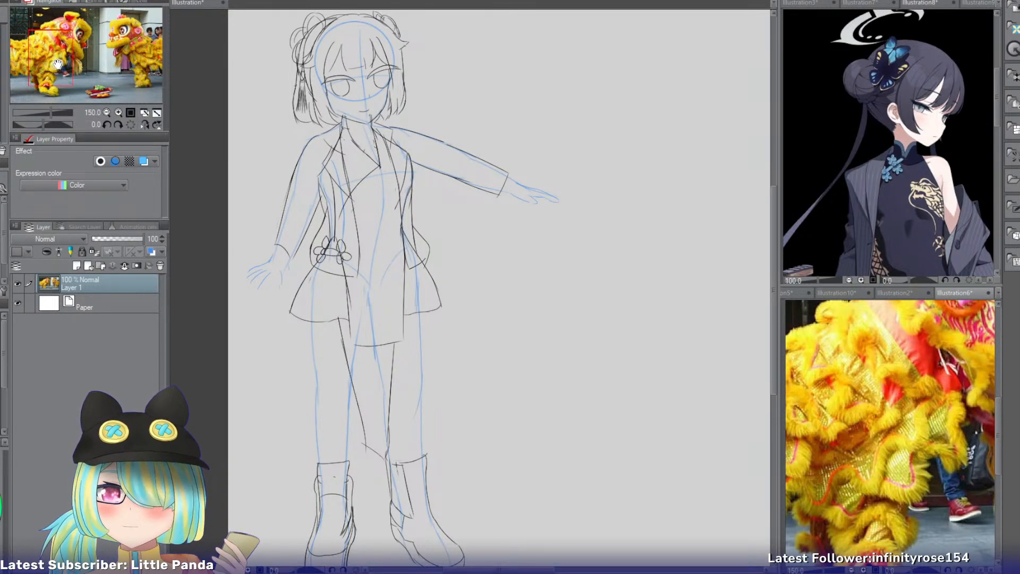
pyautogui.moveTo(58, 64)
pyautogui.mouseDown()
pyautogui.moveTo(133, 56)
pyautogui.moveTo(147, 73)
pyautogui.moveTo(130, 52)
pyautogui.moveTo(34, 63)
pyautogui.moveTo(95, 39)
pyautogui.moveTo(107, 58)
pyautogui.moveTo(26, 51)
pyautogui.moveTo(60, 49)
pyautogui.mouseUp()
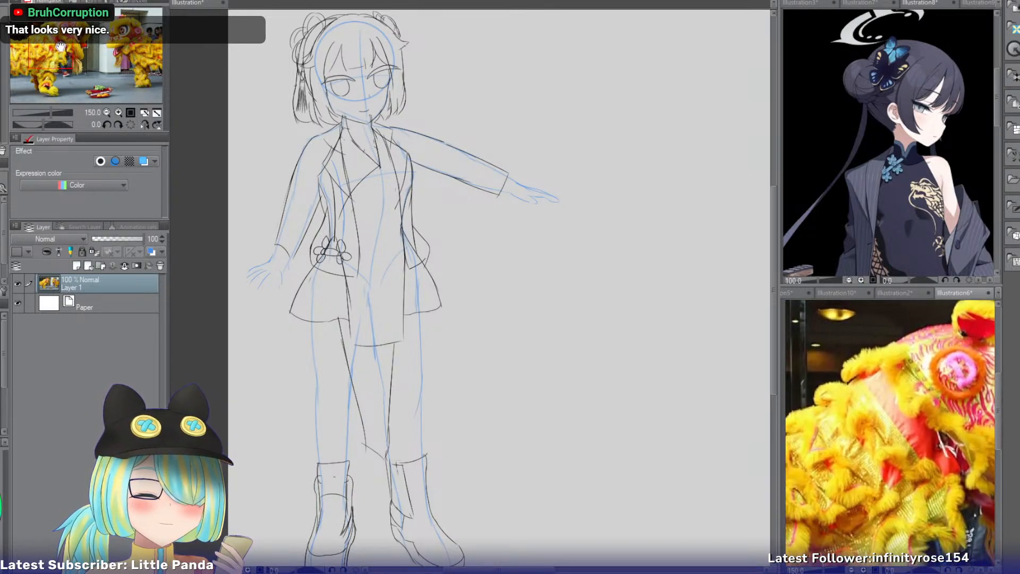
pyautogui.click(181, 4)
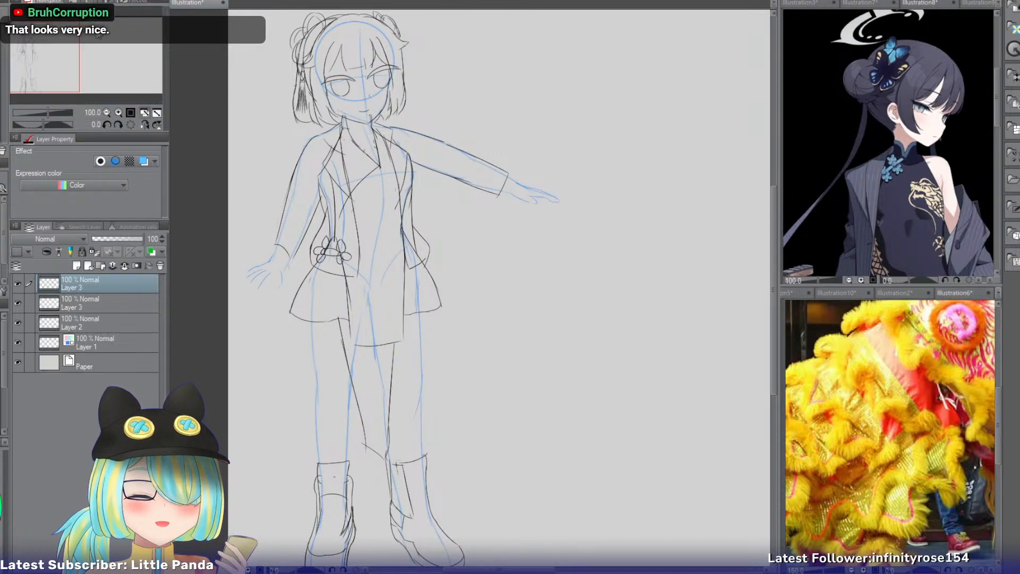
# Examine the jacket, waist flowers, skirt and outstretched sleeve of the sketch up close and as a whole figure.
pyautogui.moveTo(56, 55); pyautogui.dragTo(61, 53)
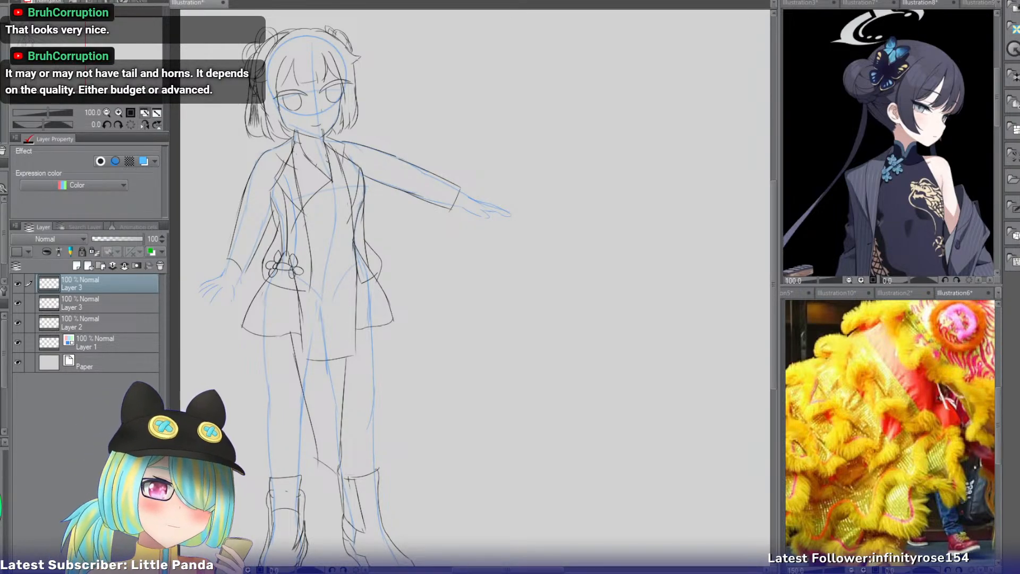
pyautogui.click(119, 113)
pyautogui.moveTo(404, 266); pyautogui.dragTo(534, 278)
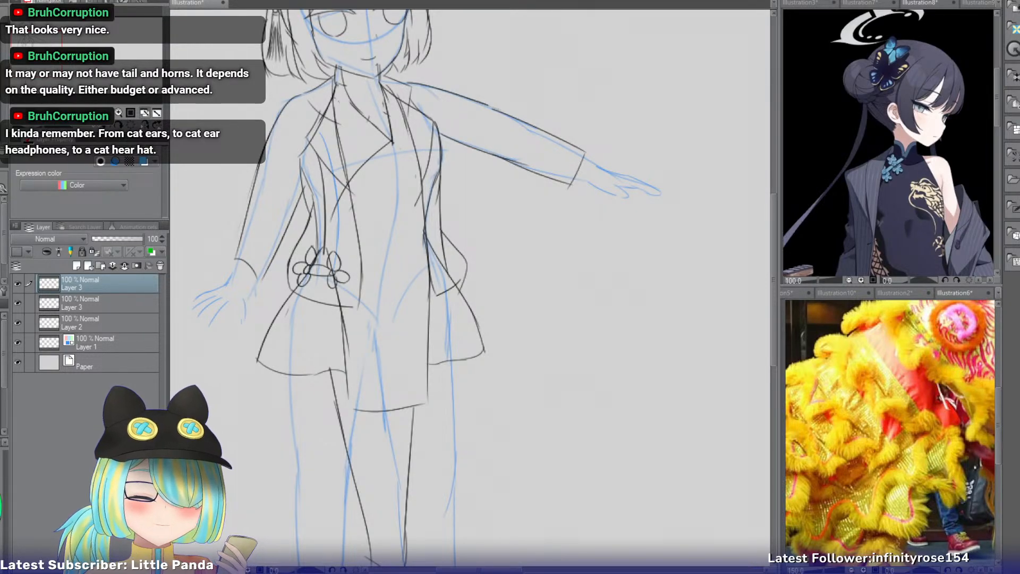
pyautogui.click(119, 111)
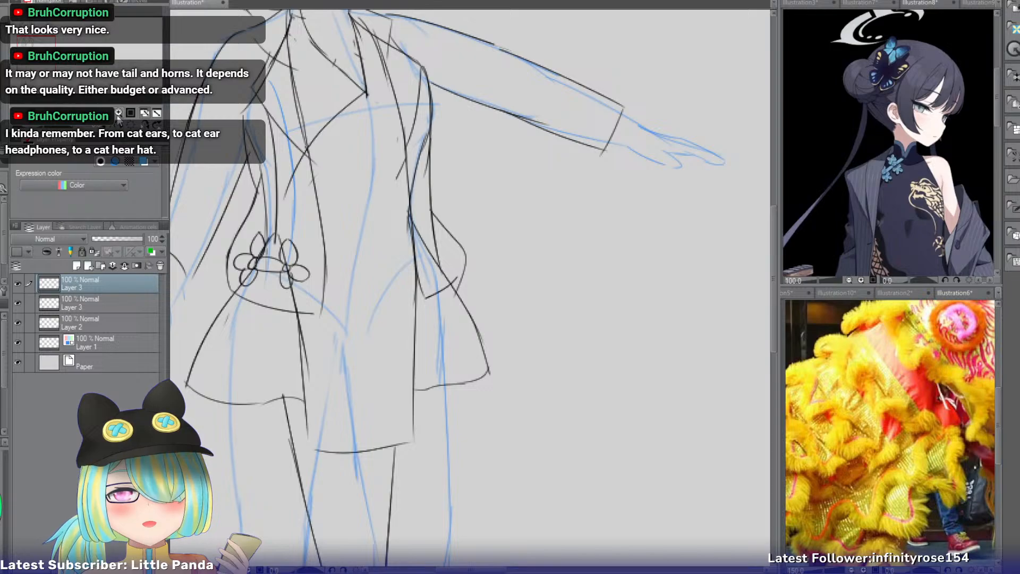
pyautogui.moveTo(470, 287); pyautogui.dragTo(432, 296)
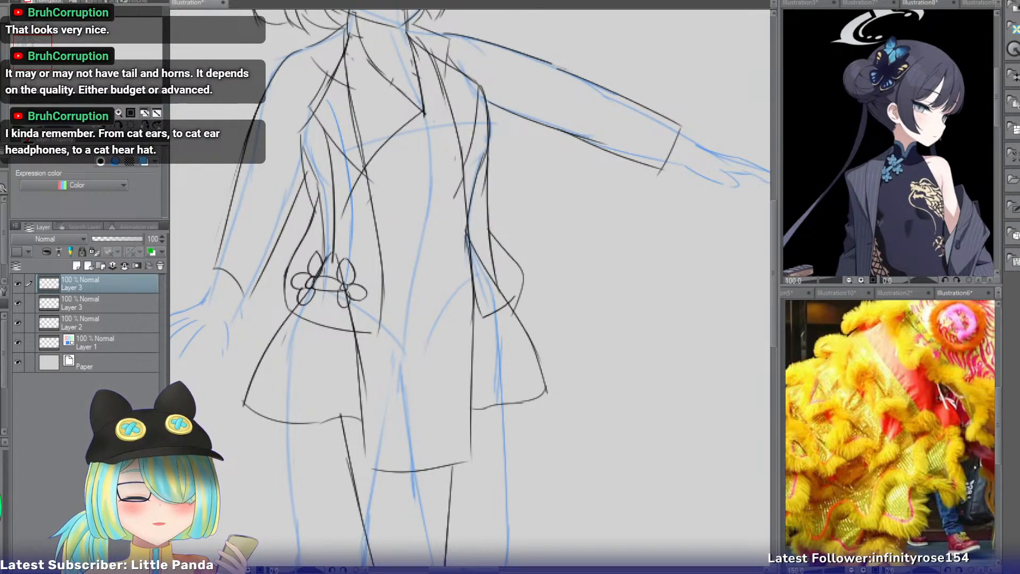
pyautogui.click(88, 308)
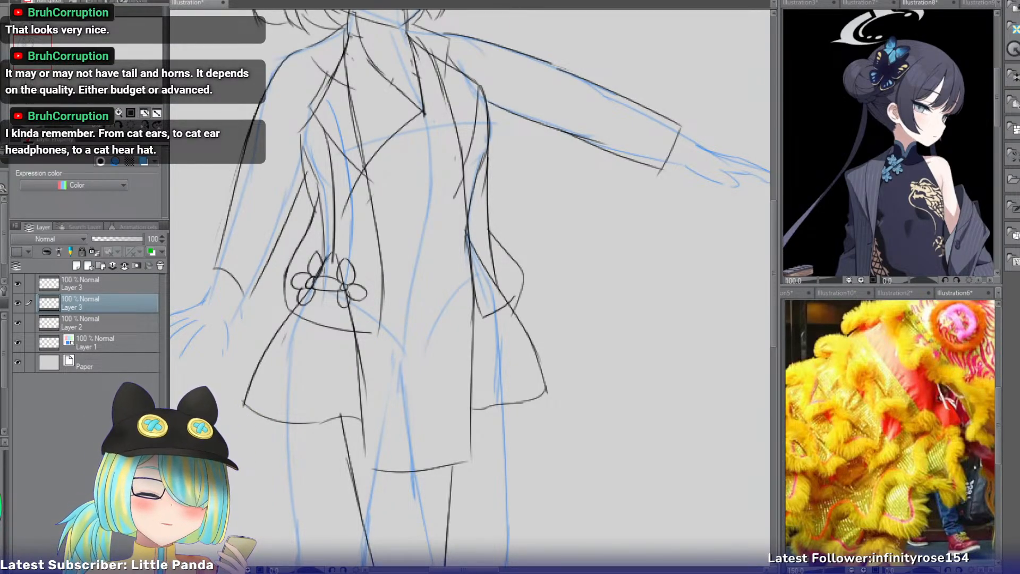
pyautogui.moveTo(433, 122); pyautogui.dragTo(318, 188)
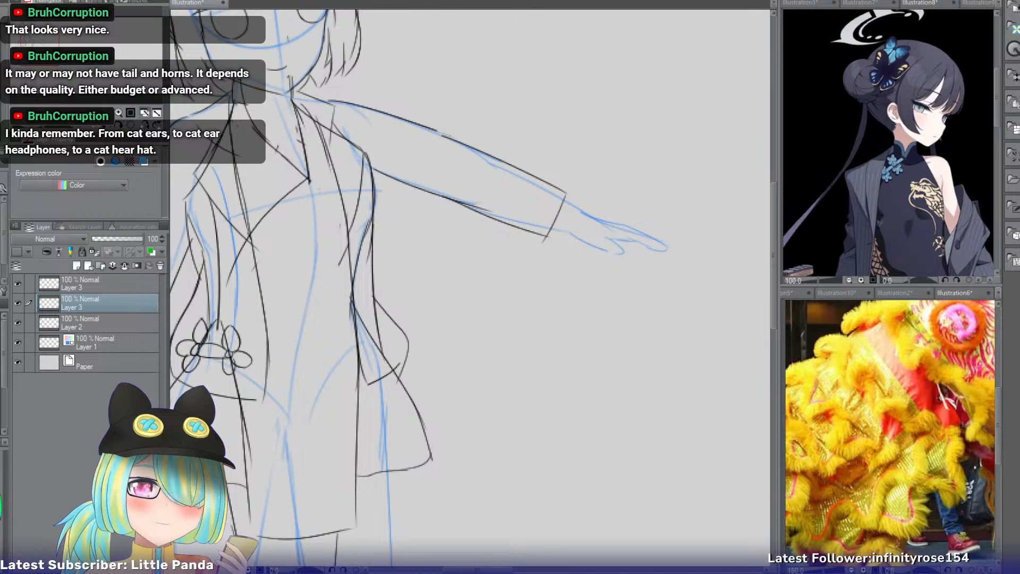
pyautogui.moveTo(54, 50)
pyautogui.mouseDown()
pyautogui.moveTo(47, 45)
pyautogui.moveTo(93, 36)
pyautogui.moveTo(87, 53)
pyautogui.mouseUp()
pyautogui.click(106, 113)
pyautogui.click(107, 113)
pyautogui.click(107, 112)
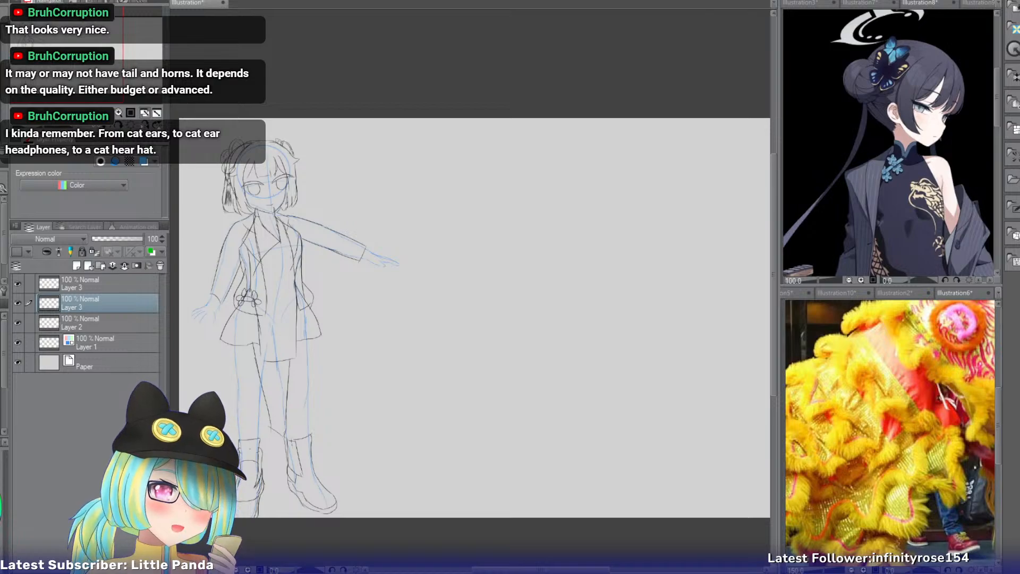
pyautogui.click(119, 112)
pyautogui.click(119, 113)
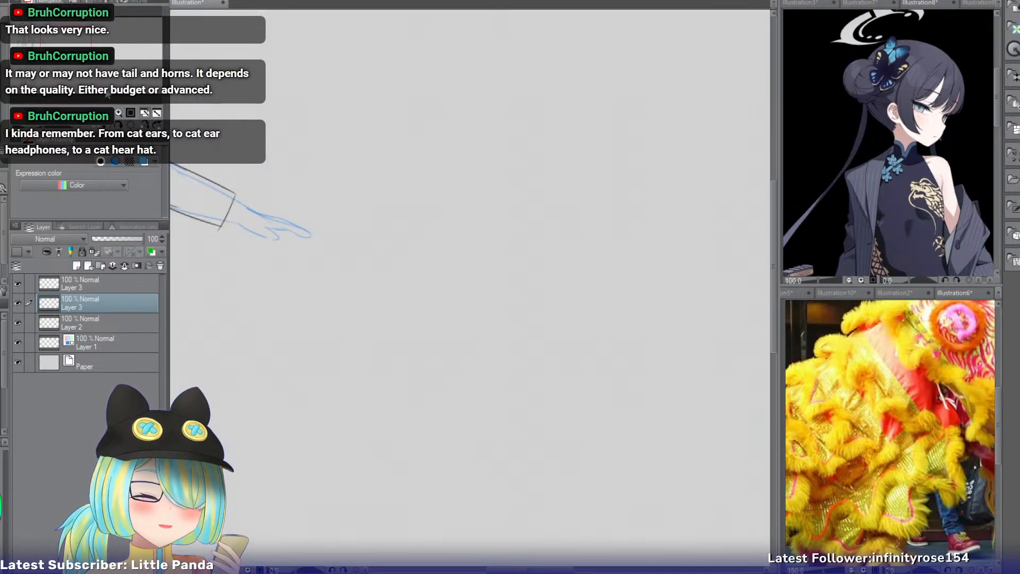
pyautogui.moveTo(81, 53); pyautogui.dragTo(59, 46)
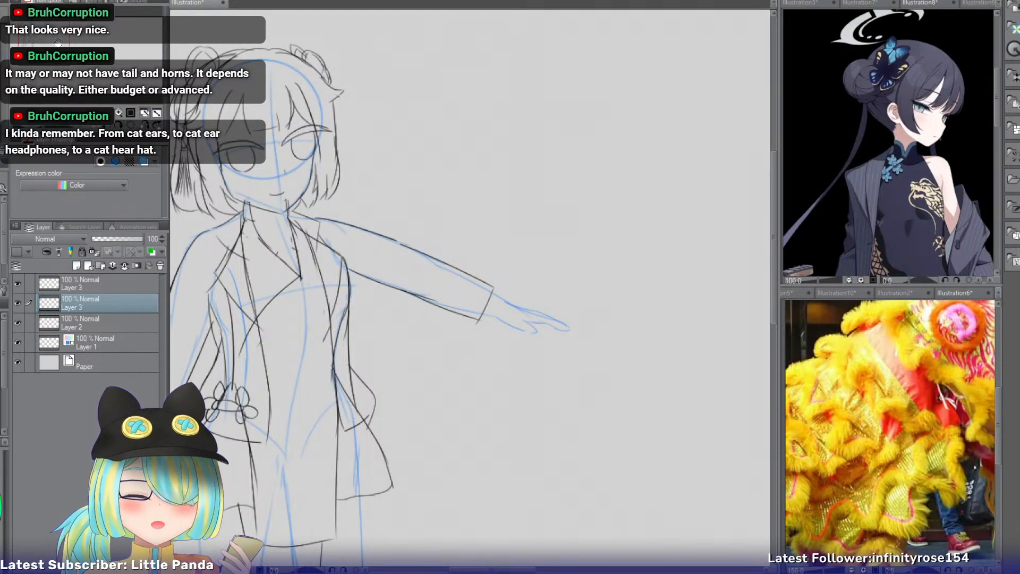
# Group the four sketch layers of the character into one folder.
pyautogui.click(103, 280)
pyautogui.keyDown('shift'); pyautogui.click(90, 334); pyautogui.keyUp('shift')
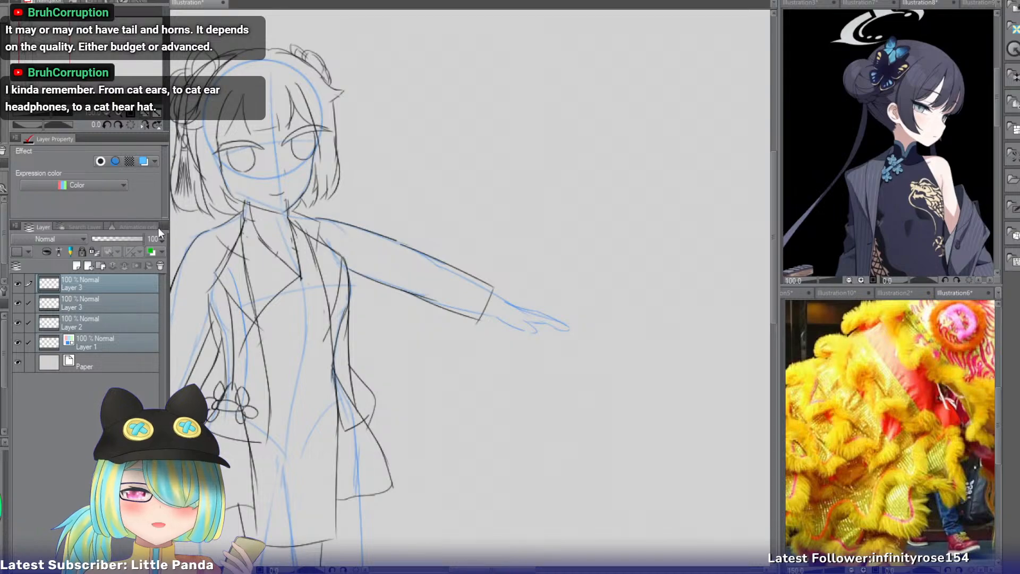
pyautogui.hotkey('ctrl', 'g')
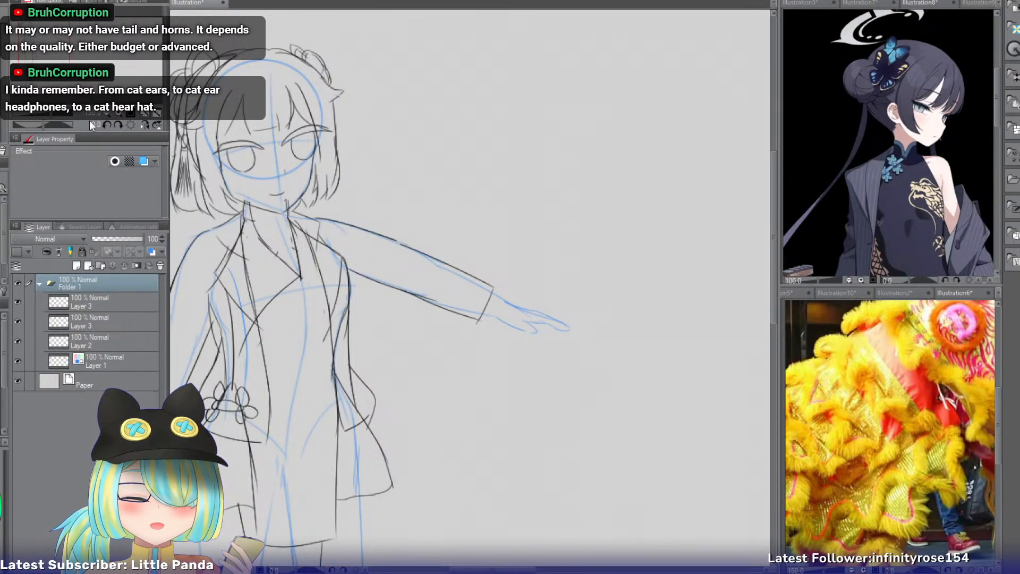
# Create a second folder with a new layer inside and draw a head circle in the empty space beside the first figure.
pyautogui.click(107, 113)
pyautogui.moveTo(59, 47); pyautogui.dragTo(72, 55)
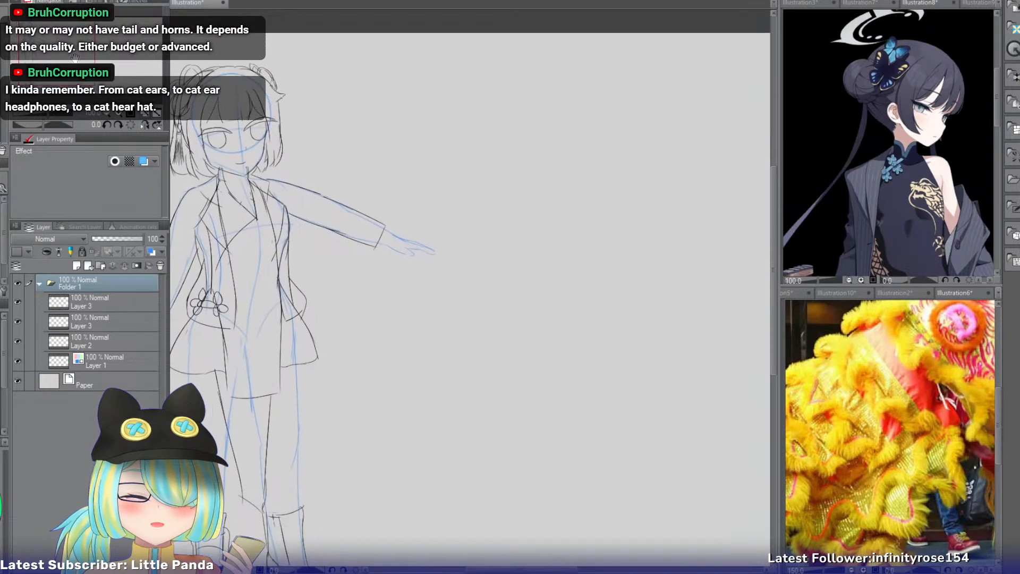
pyautogui.click(104, 119)
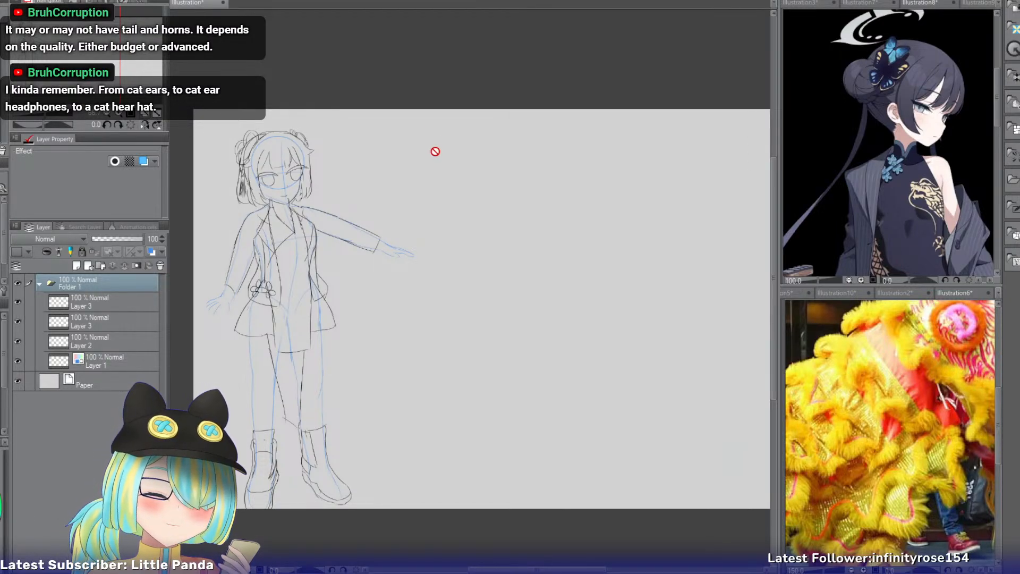
pyautogui.click(100, 265)
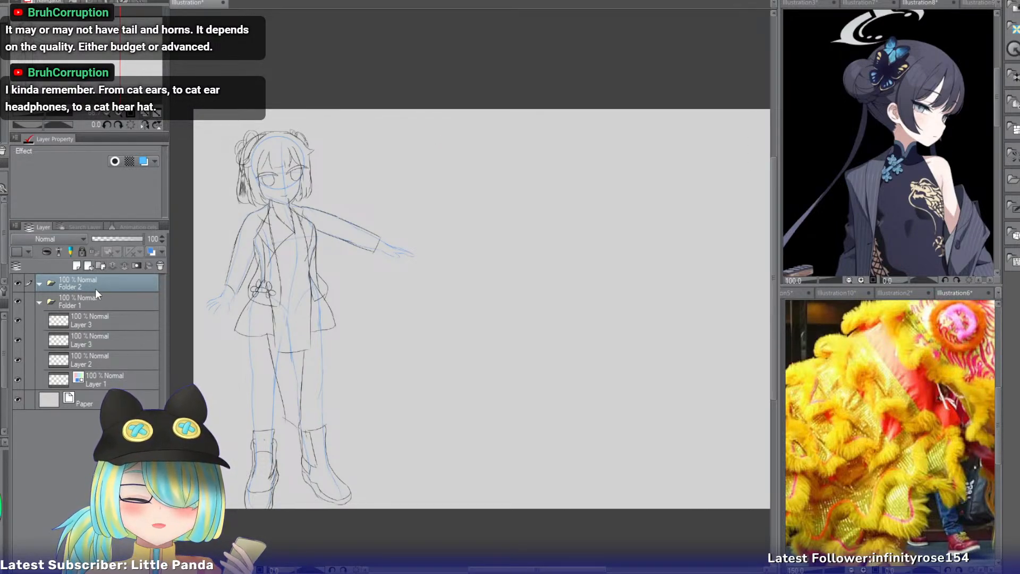
pyautogui.click(77, 264)
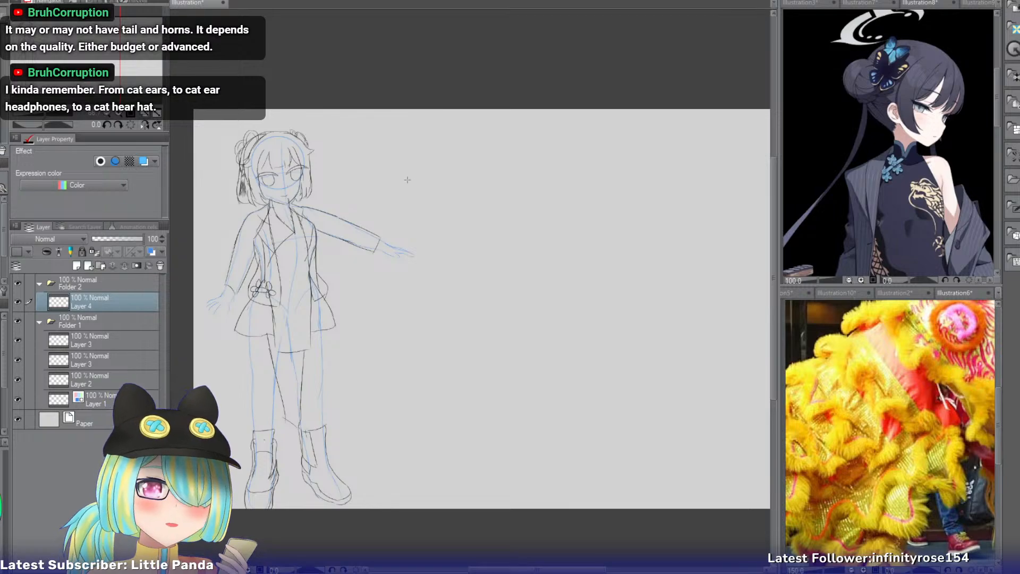
pyautogui.moveTo(495, 139); pyautogui.dragTo(543, 206)
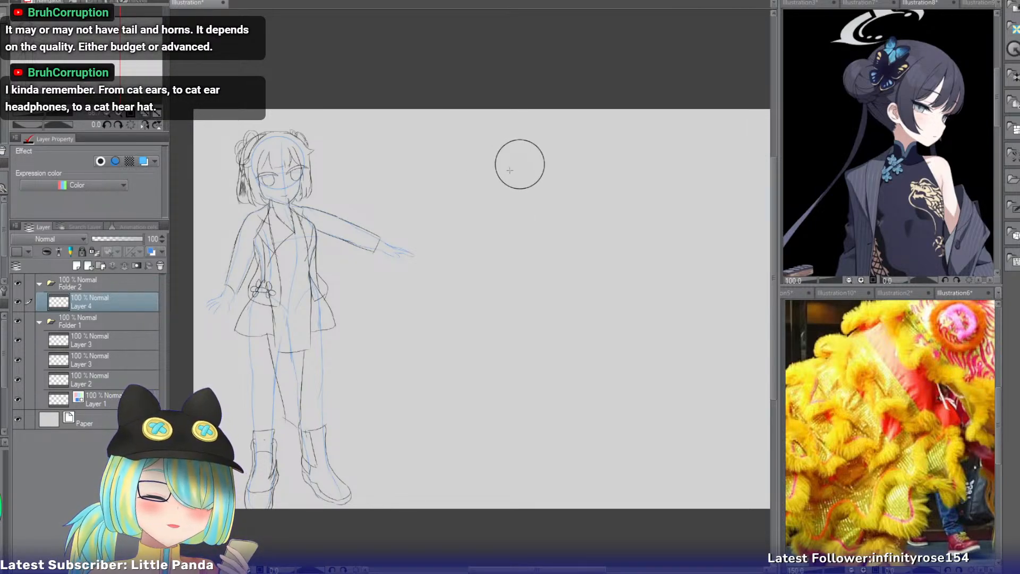
# Draw the short brow indent and the cheek line curving down toward the chin on the right side of the new head circle.
pyautogui.click(119, 113)
pyautogui.click(119, 113)
pyautogui.moveTo(103, 79); pyautogui.dragTo(120, 70)
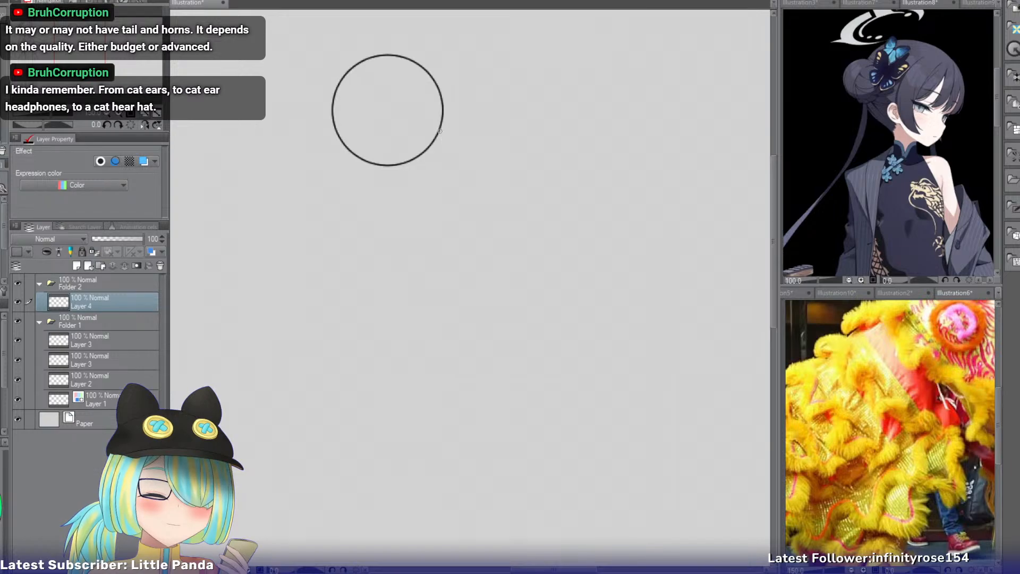
pyautogui.moveTo(436, 139)
pyautogui.mouseDown()
pyautogui.moveTo(445, 160)
pyautogui.moveTo(417, 219)
pyautogui.mouseUp()
pyautogui.hotkey('ctrl', 'z')
pyautogui.moveTo(445, 159); pyautogui.dragTo(417, 200)
pyautogui.hotkey('ctrl', 'z')
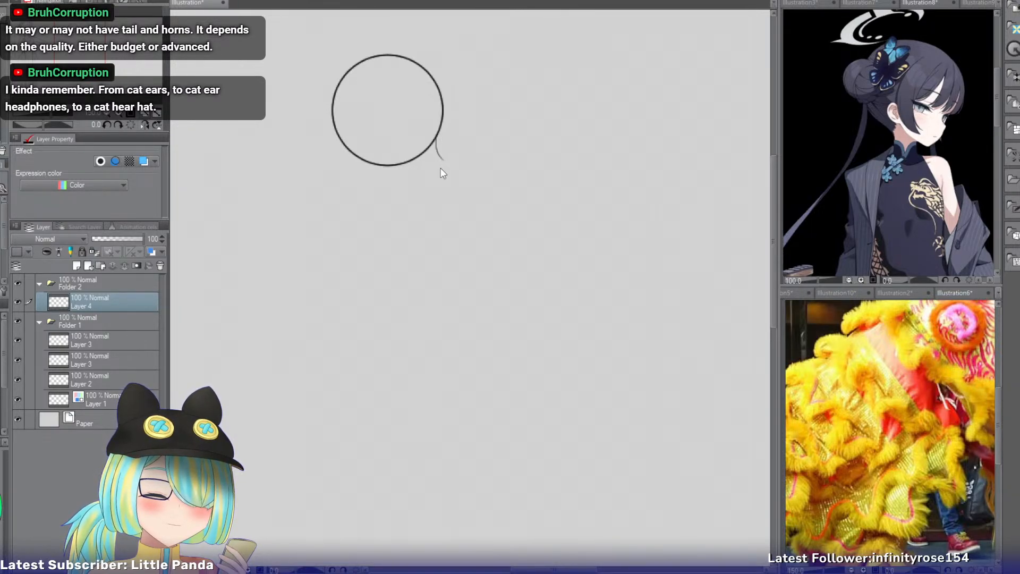
pyautogui.moveTo(443, 162); pyautogui.dragTo(428, 190)
# Draw the left jaw line descending from the head circle and rework the lower right cheek into a shorter line toward the chin.
pyautogui.moveTo(331, 129); pyautogui.dragTo(351, 186)
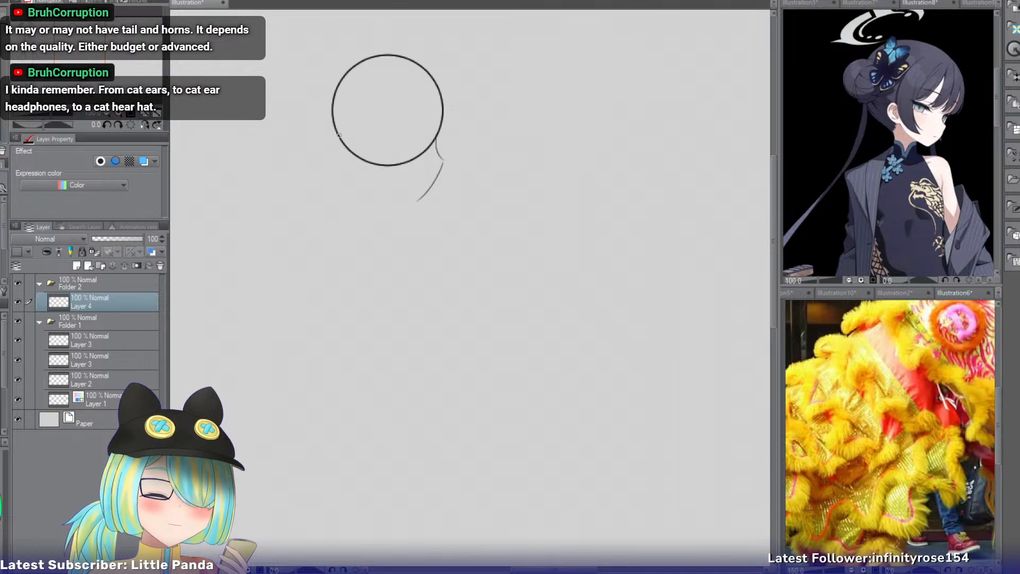
pyautogui.moveTo(341, 142); pyautogui.dragTo(352, 181)
pyautogui.hotkey('ctrl', 'z')
pyautogui.moveTo(333, 122); pyautogui.dragTo(344, 170)
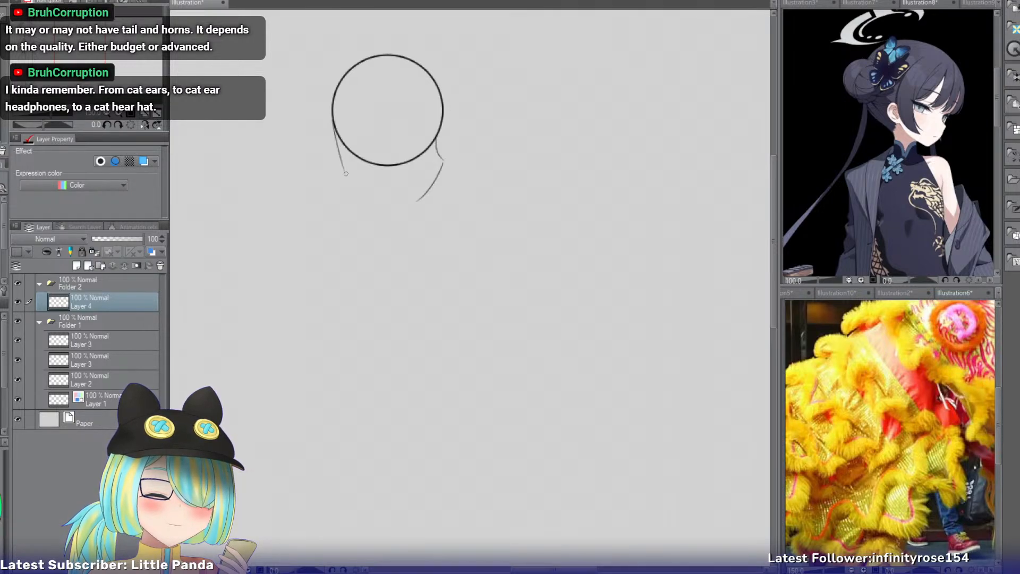
pyautogui.moveTo(443, 164); pyautogui.dragTo(418, 191)
pyautogui.hotkey('ctrl', 'z')
pyautogui.moveTo(343, 169)
pyautogui.mouseDown()
pyautogui.moveTo(376, 204)
pyautogui.moveTo(372, 192)
pyautogui.moveTo(392, 200)
pyautogui.mouseUp()
pyautogui.hotkey('ctrl', 'z')
pyautogui.hotkey('ctrl', 'z')
pyautogui.moveTo(344, 169)
pyautogui.mouseDown()
pyautogui.moveTo(358, 189)
pyautogui.moveTo(350, 185)
pyautogui.mouseUp()
pyautogui.hotkey('ctrl', 'z')
# Sketch the two sides of the neck below the head circle, flaring outward toward the shoulders.
pyautogui.hotkey('ctrl', 'z')
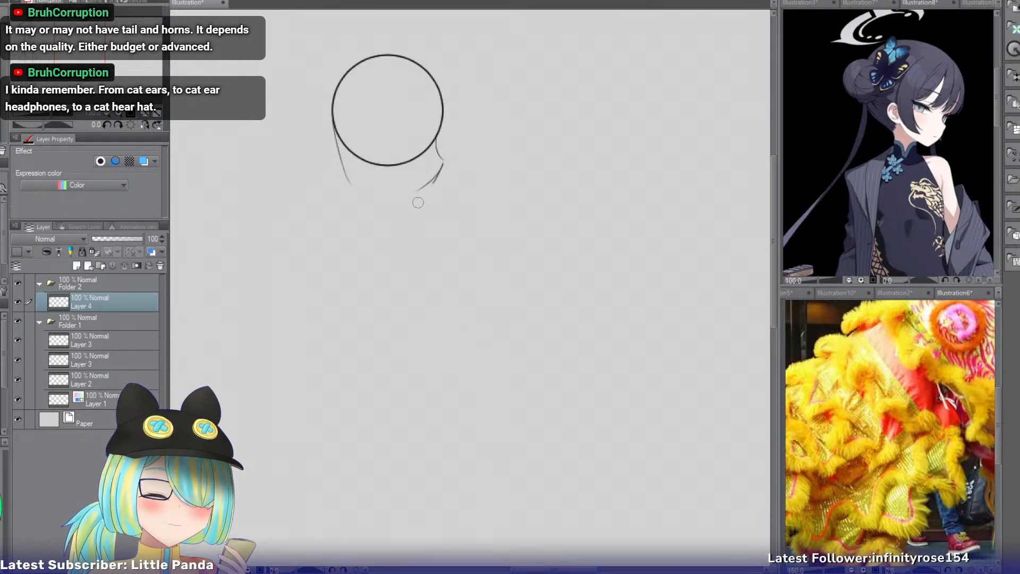
pyautogui.moveTo(372, 178); pyautogui.dragTo(346, 222)
pyautogui.hotkey('ctrl', 'z')
pyautogui.moveTo(402, 187); pyautogui.dragTo(415, 230)
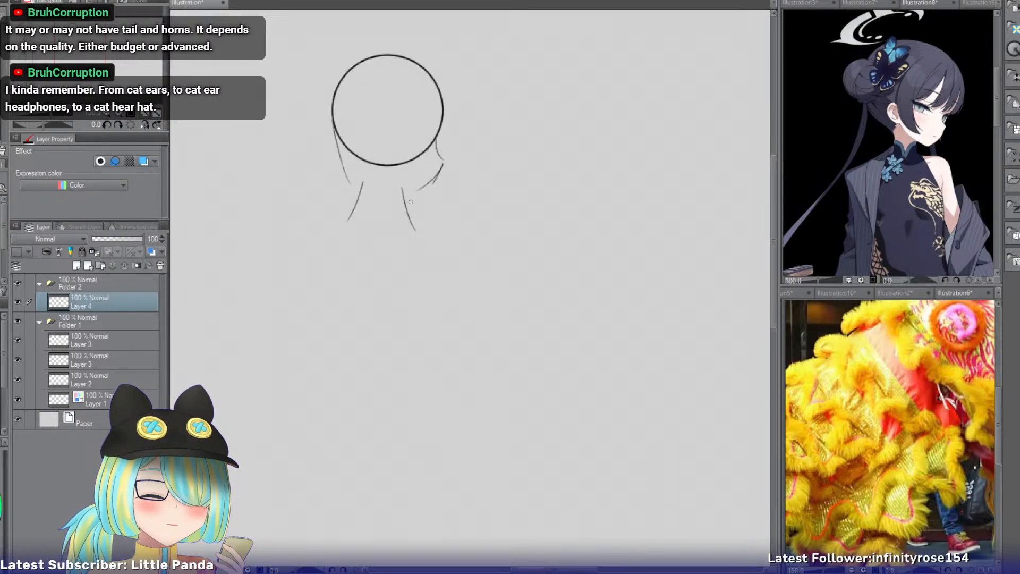
pyautogui.hotkey('ctrl', 'z')
pyautogui.hotkey('ctrl', 'z')
pyautogui.moveTo(367, 175); pyautogui.dragTo(350, 215)
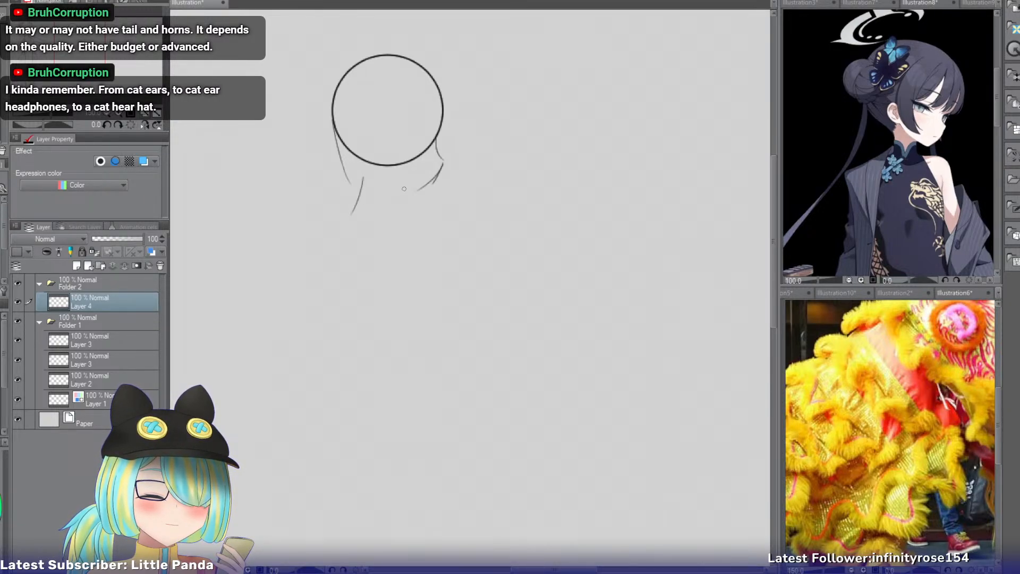
pyautogui.moveTo(396, 184); pyautogui.dragTo(409, 232)
pyautogui.moveTo(436, 139)
pyautogui.mouseDown()
pyautogui.moveTo(445, 157)
pyautogui.moveTo(405, 190)
pyautogui.mouseUp()
pyautogui.hotkey('ctrl', 'z')
pyautogui.hotkey('ctrl', 'z')
pyautogui.hotkey('ctrl', 'z')
pyautogui.hotkey('ctrl', 'z')
pyautogui.hotkey('ctrl', 'z')
pyautogui.moveTo(441, 152); pyautogui.dragTo(408, 193)
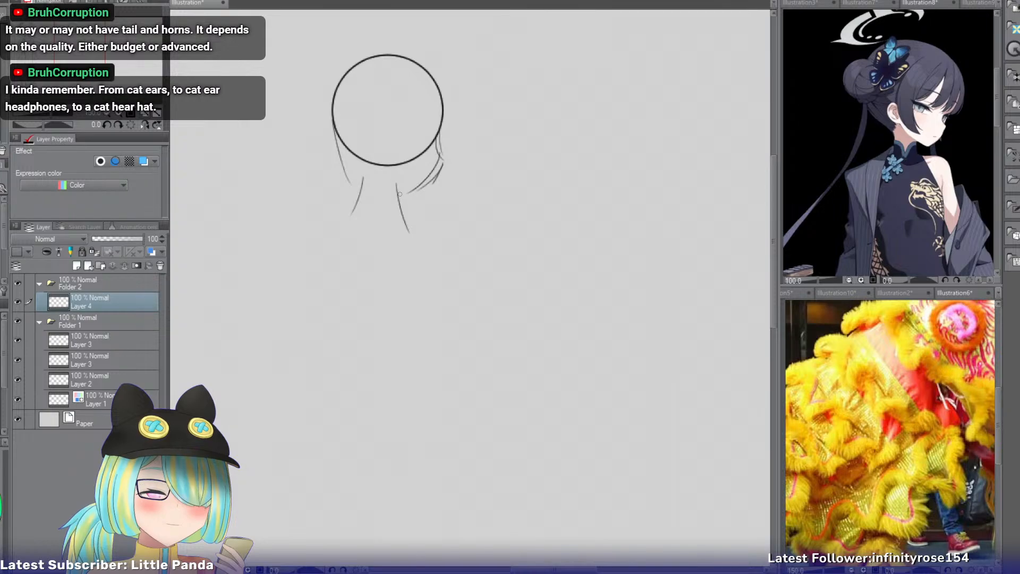
pyautogui.hotkey('ctrl', 'z')
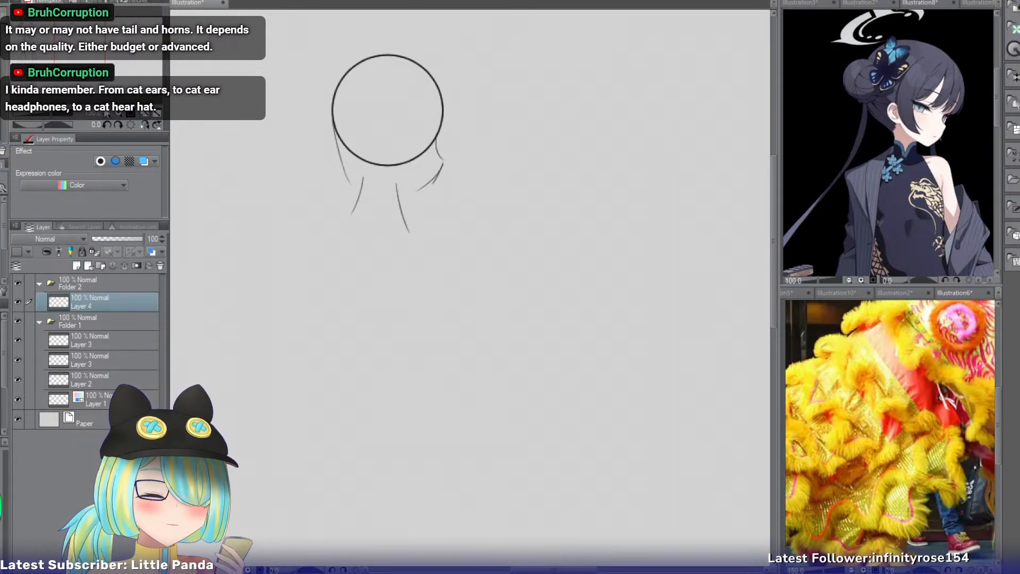
# Draw the face guidelines on the head: a sloping eye line and a curved vertical centre line running down to the chin.
pyautogui.click(119, 113)
pyautogui.moveTo(86, 59); pyautogui.dragTo(87, 51)
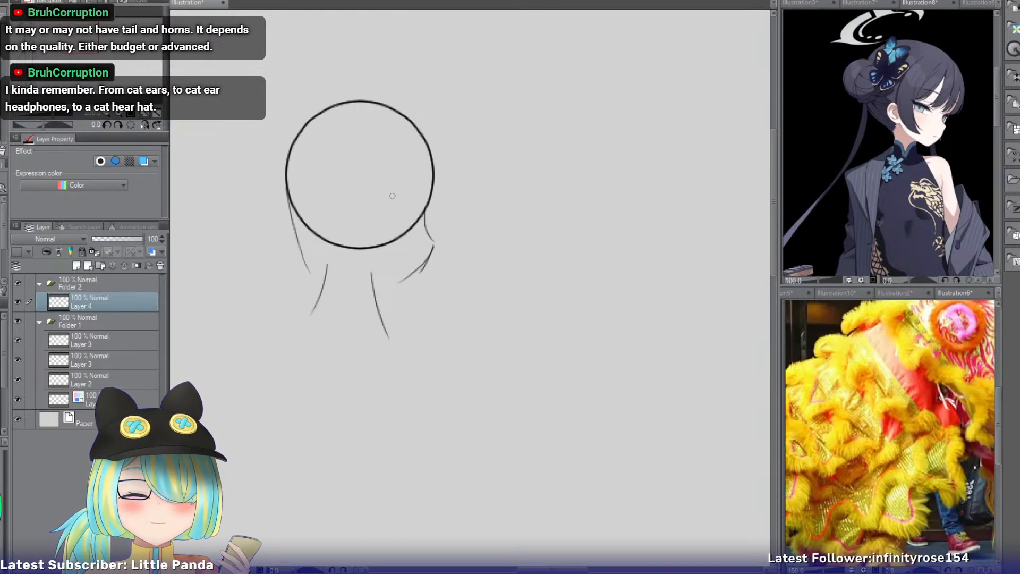
pyautogui.moveTo(314, 196); pyautogui.dragTo(424, 216)
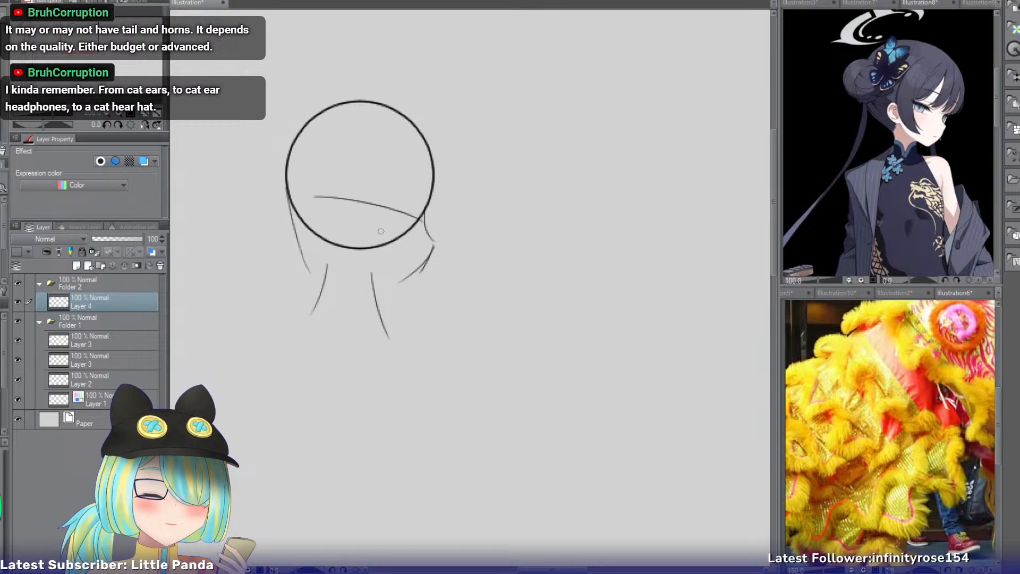
pyautogui.hotkey('ctrl', 'z')
pyautogui.moveTo(290, 203); pyautogui.dragTo(413, 224)
pyautogui.hotkey('ctrl', 'z')
pyautogui.moveTo(320, 203); pyautogui.dragTo(425, 230)
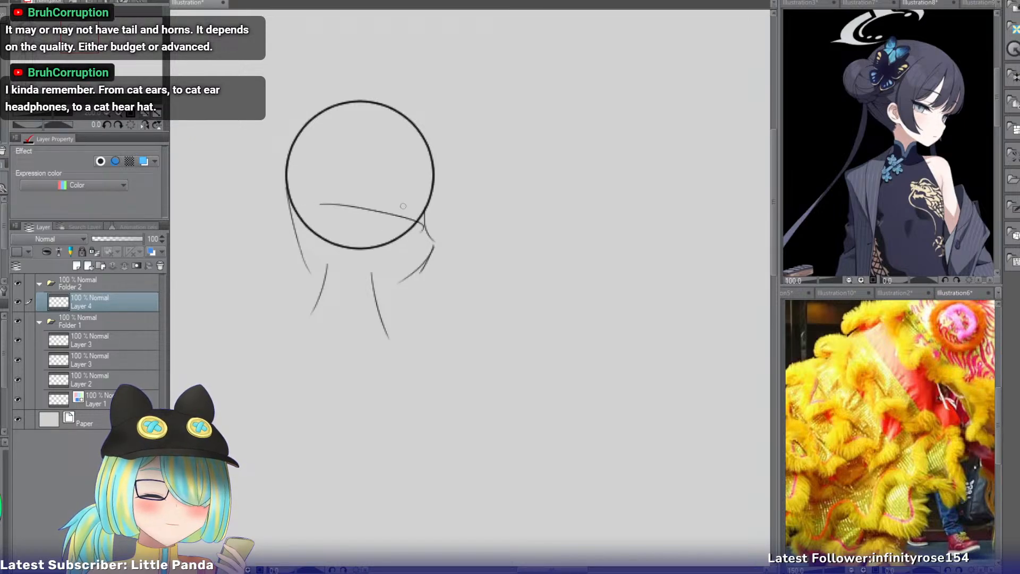
pyautogui.moveTo(402, 122)
pyautogui.mouseDown()
pyautogui.moveTo(413, 180)
pyautogui.moveTo(391, 282)
pyautogui.mouseUp()
# Connect the chin to the right neck line and redraw the left jaw as a curve meeting the neck.
pyautogui.moveTo(433, 245); pyautogui.dragTo(394, 284)
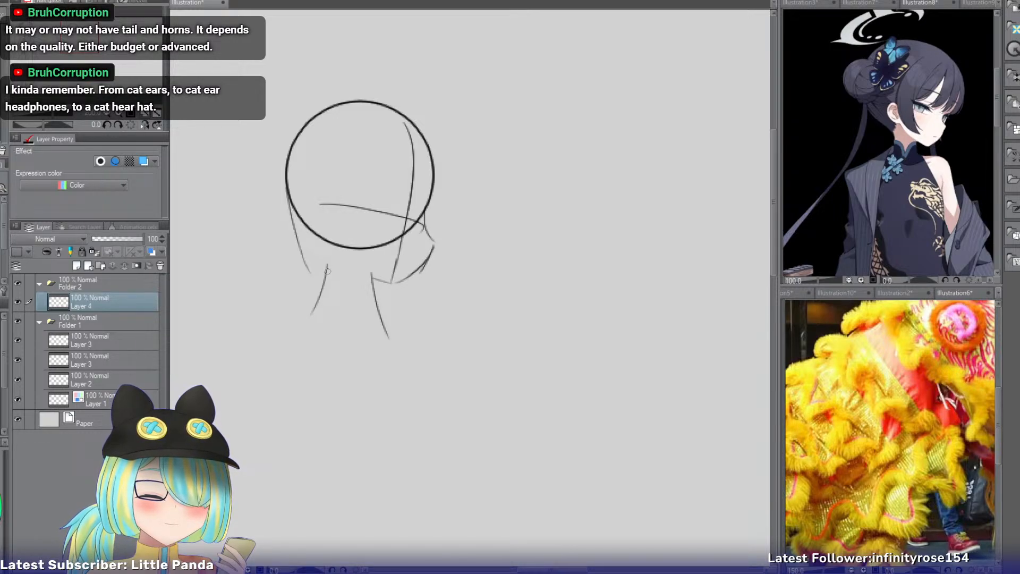
pyautogui.moveTo(291, 208); pyautogui.dragTo(326, 267)
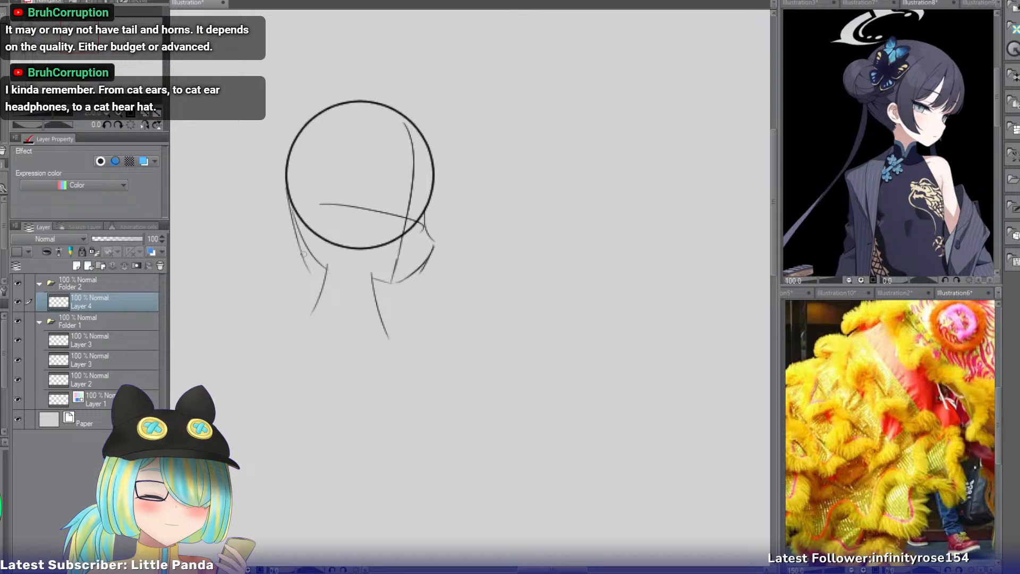
pyautogui.hotkey('ctrl', 'z')
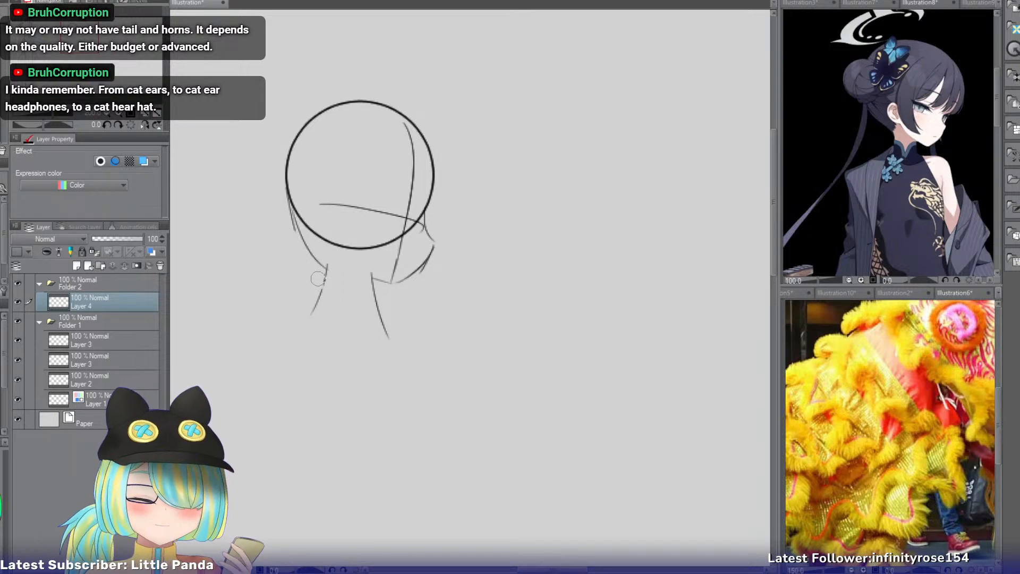
# Draw the two shoulder lines sloping outward from the base of the neck, rounding off the right one.
pyautogui.moveTo(325, 286)
pyautogui.mouseDown()
pyautogui.moveTo(275, 319)
pyautogui.moveTo(254, 308)
pyautogui.mouseUp()
pyautogui.hotkey('ctrl', 'z')
pyautogui.hotkey('ctrl', 'z')
pyautogui.moveTo(322, 294); pyautogui.dragTo(249, 322)
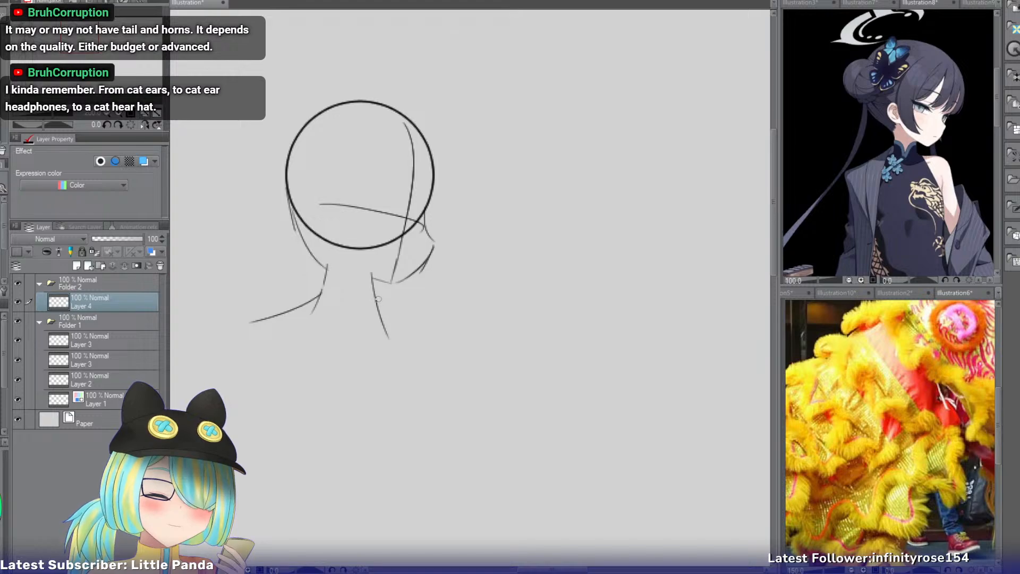
pyautogui.moveTo(378, 299); pyautogui.dragTo(435, 347)
pyautogui.hotkey('ctrl', 'z')
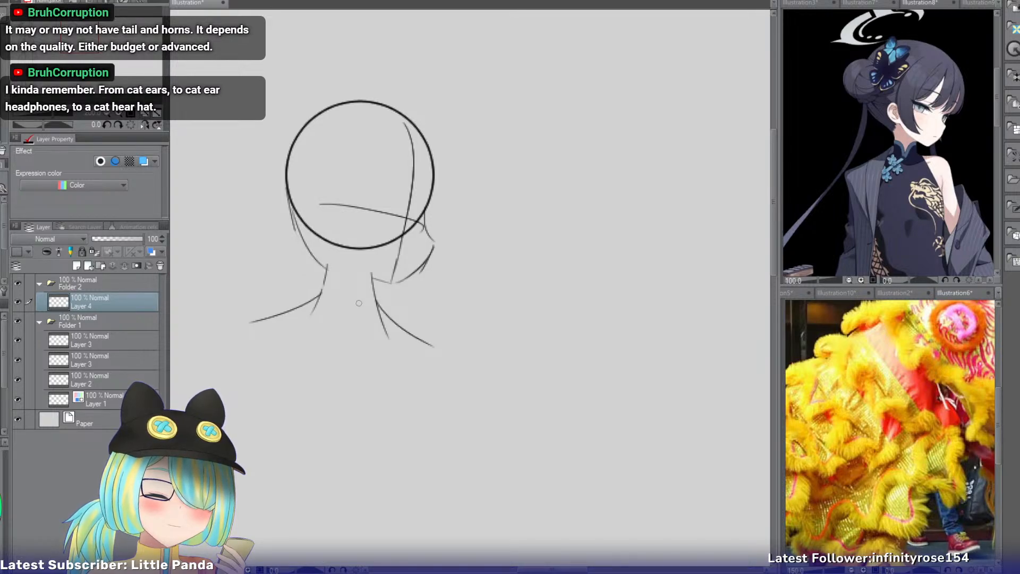
pyautogui.hotkey('ctrl', 'z')
pyautogui.moveTo(375, 299); pyautogui.dragTo(456, 353)
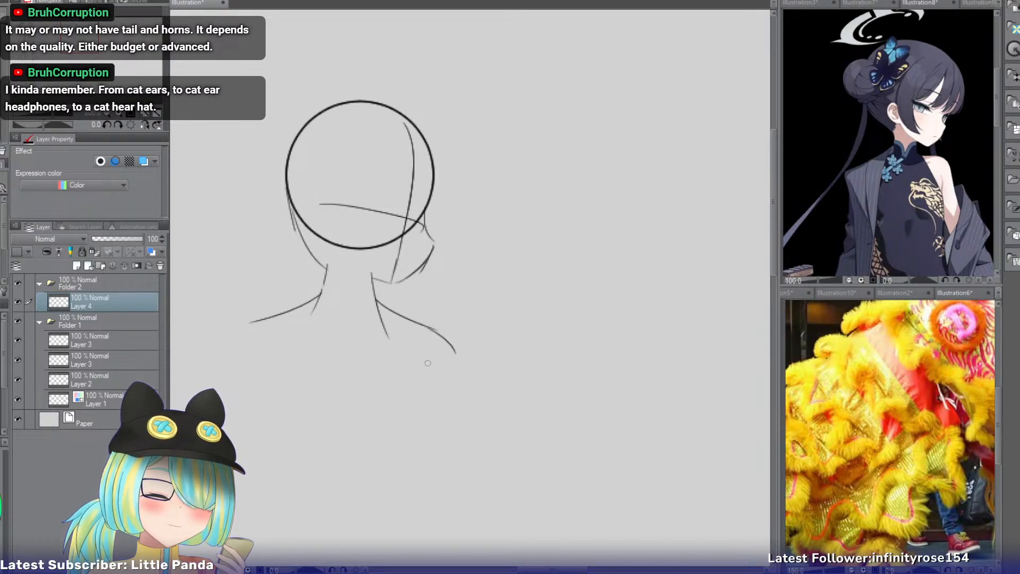
pyautogui.moveTo(313, 301); pyautogui.dragTo(242, 327)
pyautogui.hotkey('ctrl', 'z')
pyautogui.moveTo(320, 296); pyautogui.dragTo(248, 325)
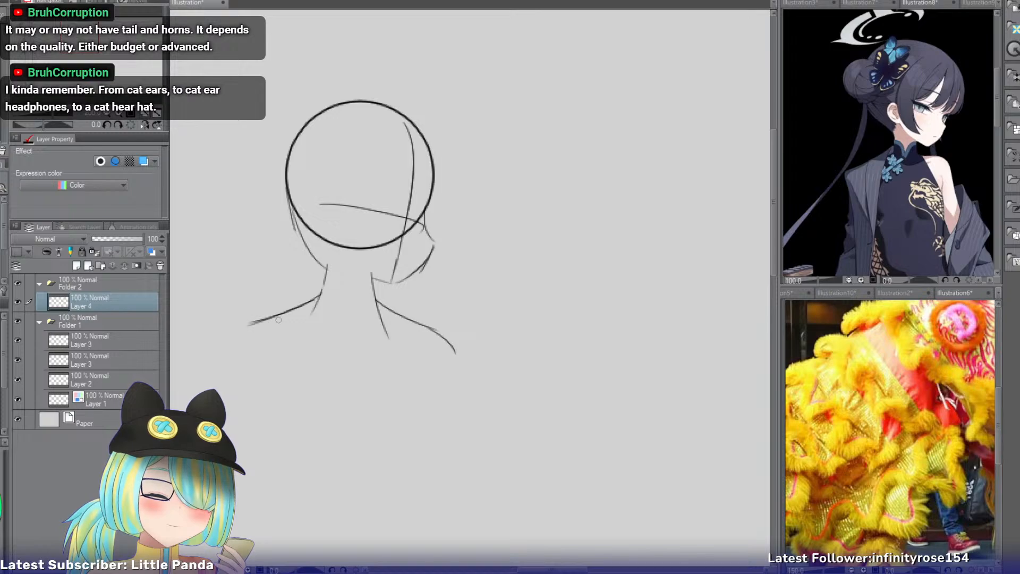
pyautogui.moveTo(312, 300); pyautogui.dragTo(244, 341)
pyautogui.hotkey('ctrl', 'z')
pyautogui.moveTo(318, 292); pyautogui.dragTo(261, 314)
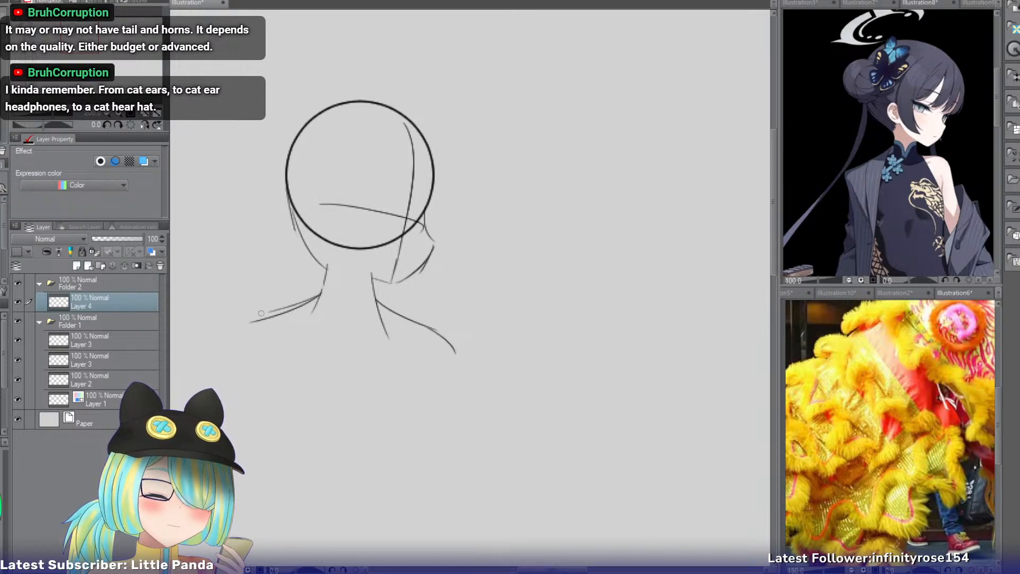
pyautogui.hotkey('ctrl', 'z')
pyautogui.hotkey('ctrl', 'z')
pyautogui.moveTo(323, 285); pyautogui.dragTo(247, 324)
pyautogui.hotkey('ctrl', 'z')
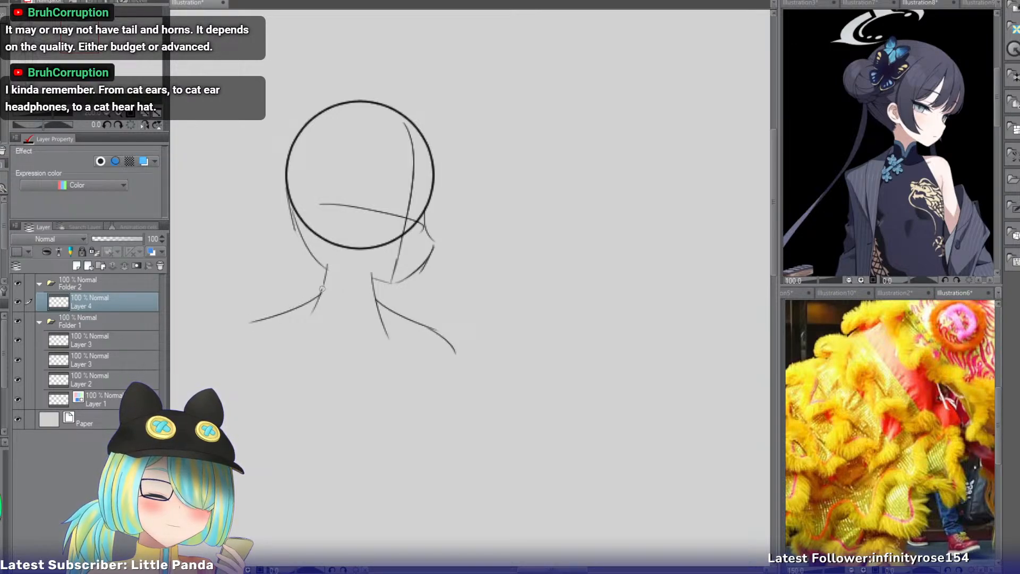
pyautogui.moveTo(325, 286); pyautogui.dragTo(248, 325)
pyautogui.hotkey('ctrl', 'z')
# Erase most of the left shoulder line and redraw it as a longer, rounded curve extending farther from the neck.
pyautogui.press('e')
pyautogui.moveTo(323, 310)
pyautogui.mouseDown()
pyautogui.moveTo(253, 328)
pyautogui.moveTo(322, 300)
pyautogui.mouseUp()
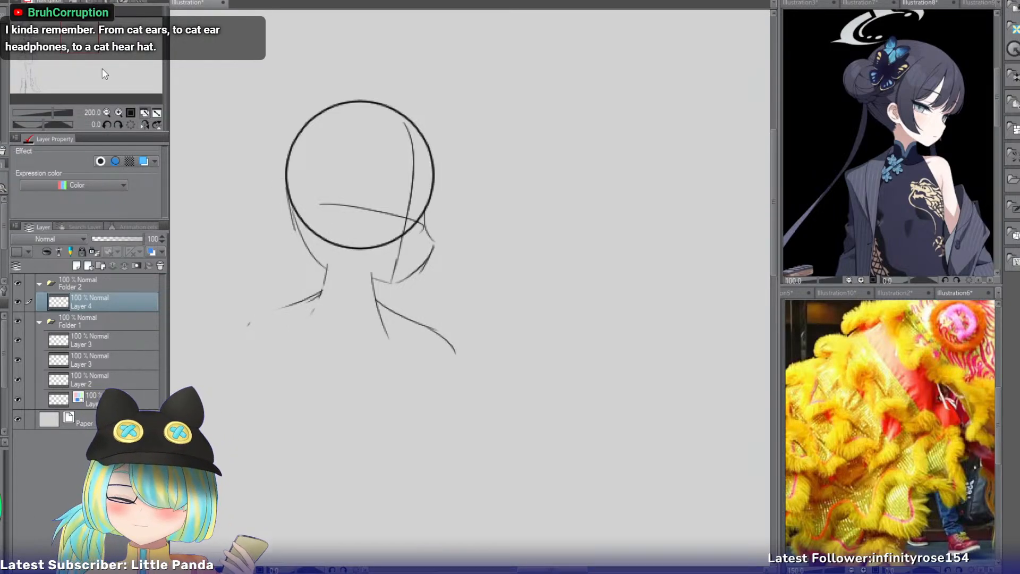
pyautogui.moveTo(78, 40); pyautogui.dragTo(71, 44)
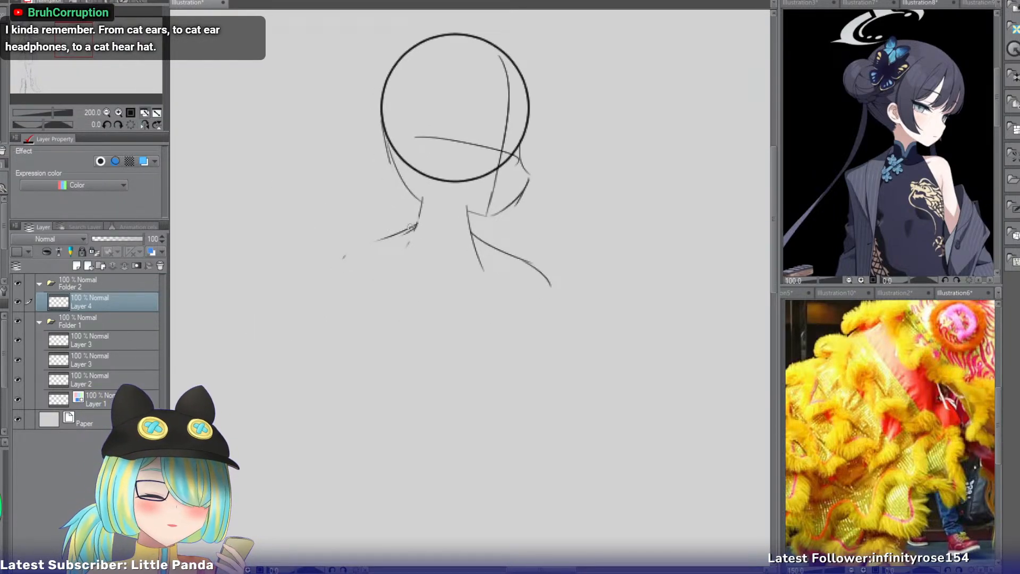
pyautogui.moveTo(415, 225); pyautogui.dragTo(324, 255)
pyautogui.hotkey('ctrl', 'z')
pyautogui.hotkey('ctrl', 'z')
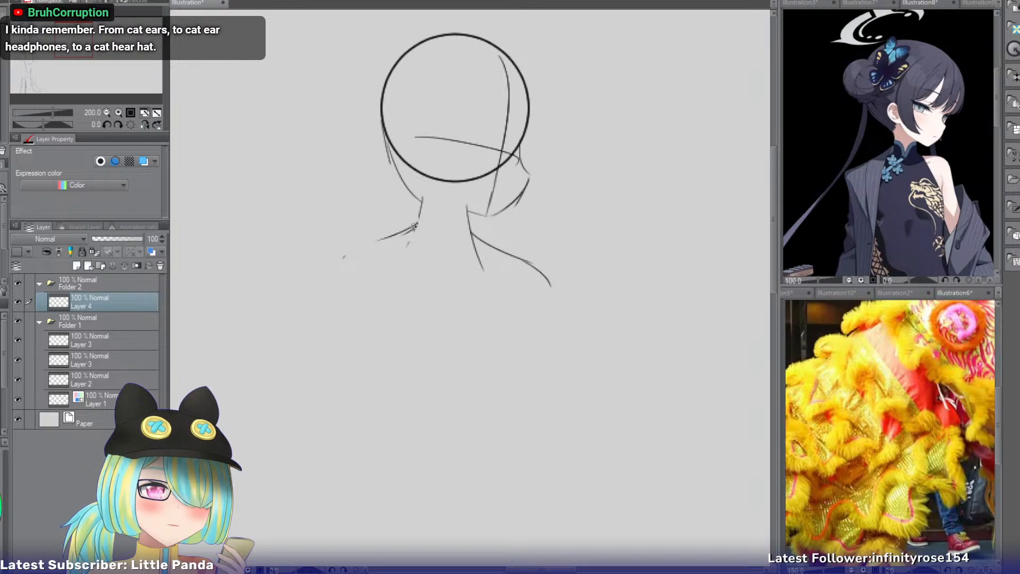
pyautogui.moveTo(415, 223); pyautogui.dragTo(320, 257)
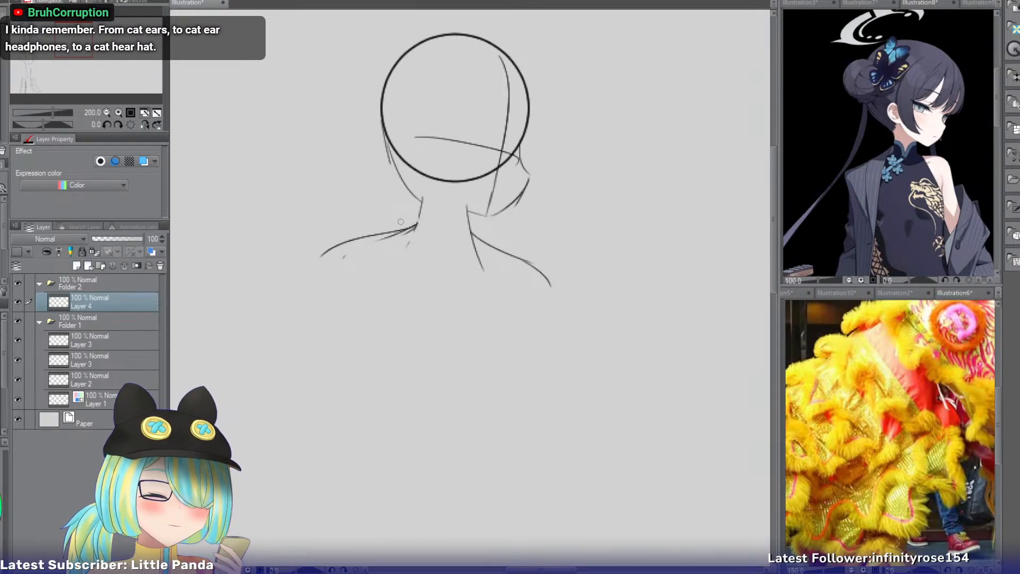
# Draw the left side of the torso from under the shoulder to the waist, then outward toward the hip.
pyautogui.moveTo(348, 255); pyautogui.dragTo(357, 386)
pyautogui.hotkey('ctrl', 'z')
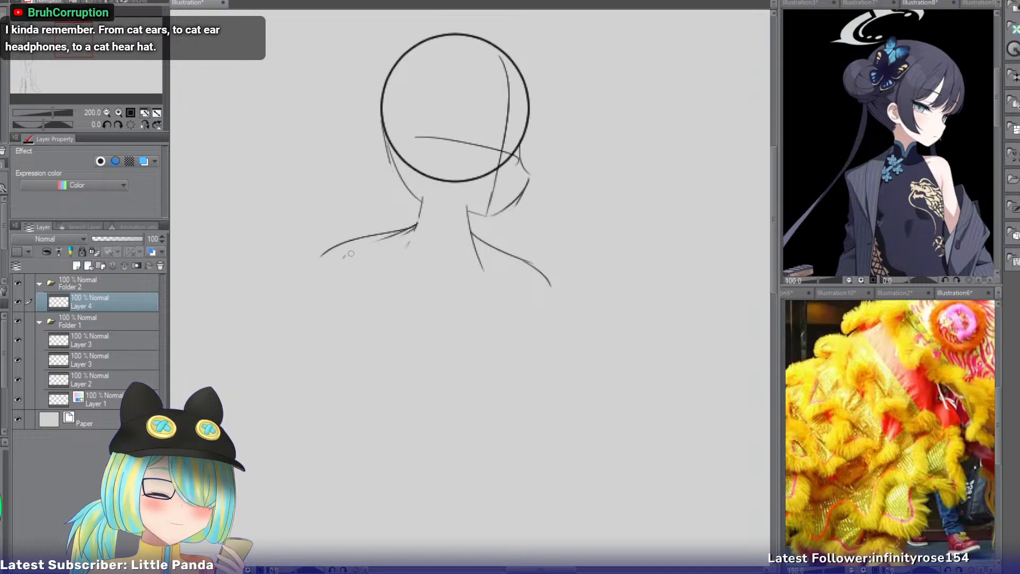
pyautogui.moveTo(350, 254); pyautogui.dragTo(360, 411)
pyautogui.hotkey('ctrl', 'z')
pyautogui.moveTo(354, 322)
pyautogui.mouseDown()
pyautogui.moveTo(343, 402)
pyautogui.moveTo(348, 361)
pyautogui.moveTo(333, 411)
pyautogui.moveTo(350, 354)
pyautogui.moveTo(327, 410)
pyautogui.mouseUp()
pyautogui.hotkey('ctrl', 'z')
pyautogui.hotkey('ctrl', 'z')
# Draw the right side of the torso slanting outward toward the hip and the outer line of the right upper arm.
pyautogui.hotkey('ctrl', 'z')
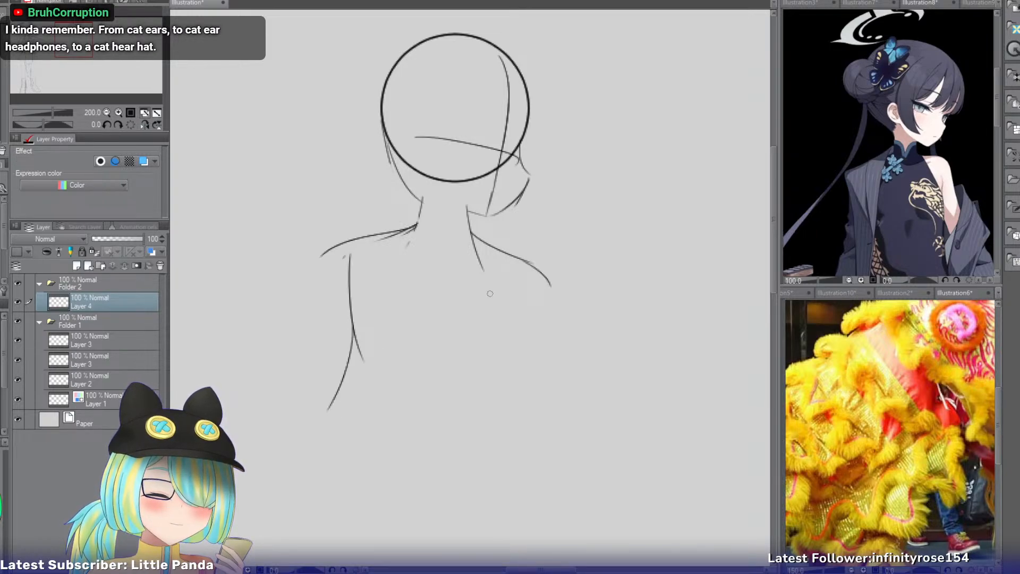
pyautogui.moveTo(510, 285); pyautogui.dragTo(492, 386)
pyautogui.hotkey('ctrl', 'z')
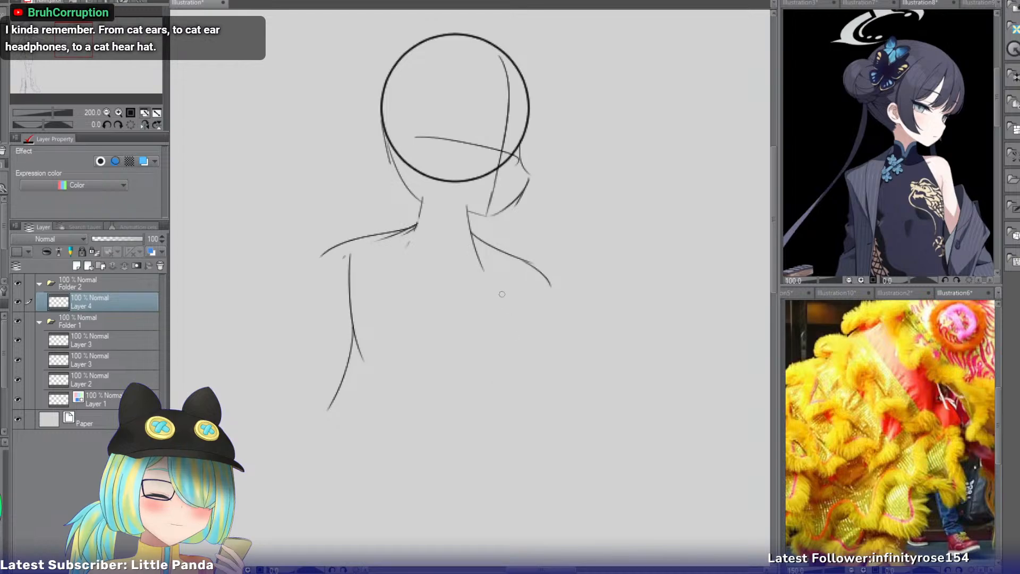
pyautogui.moveTo(505, 285); pyautogui.dragTo(488, 394)
pyautogui.hotkey('ctrl', 'z')
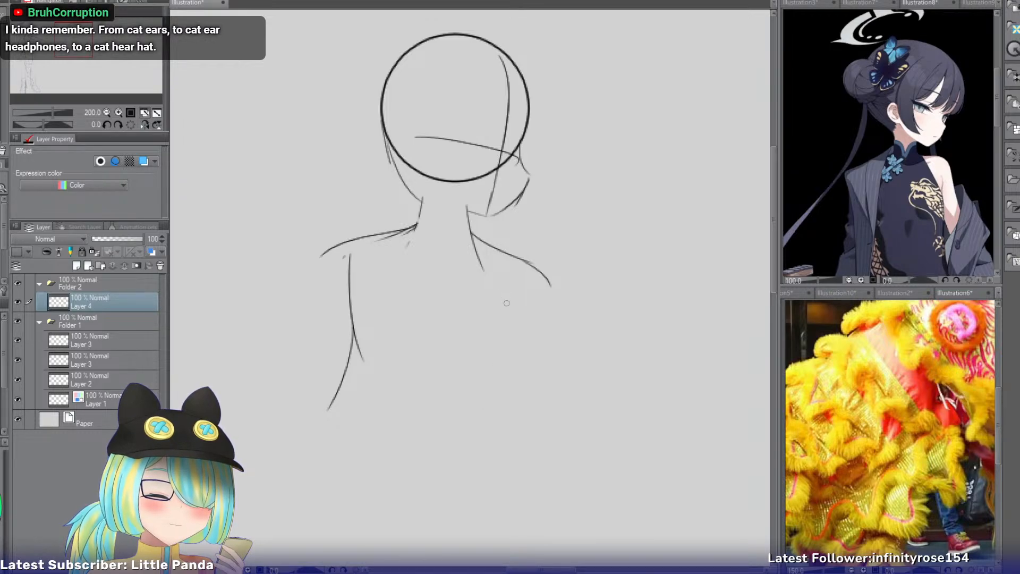
pyautogui.moveTo(505, 281)
pyautogui.mouseDown()
pyautogui.moveTo(484, 398)
pyautogui.moveTo(470, 393)
pyautogui.mouseUp()
pyautogui.hotkey('ctrl', 'z')
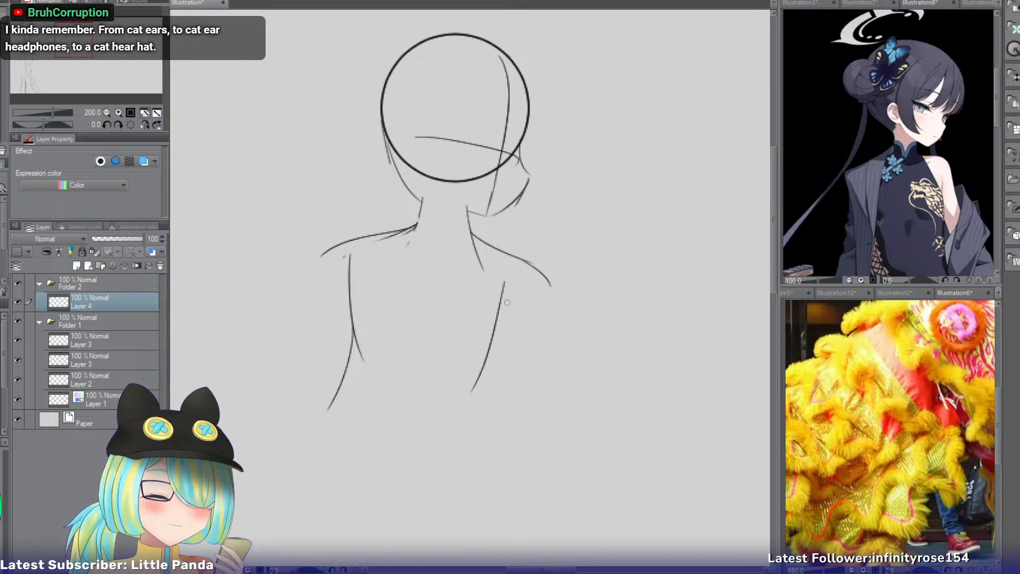
pyautogui.hotkey('ctrl', 'z')
pyautogui.moveTo(505, 285); pyautogui.dragTo(496, 380)
pyautogui.hotkey('ctrl', 'z')
pyautogui.moveTo(503, 287); pyautogui.dragTo(508, 382)
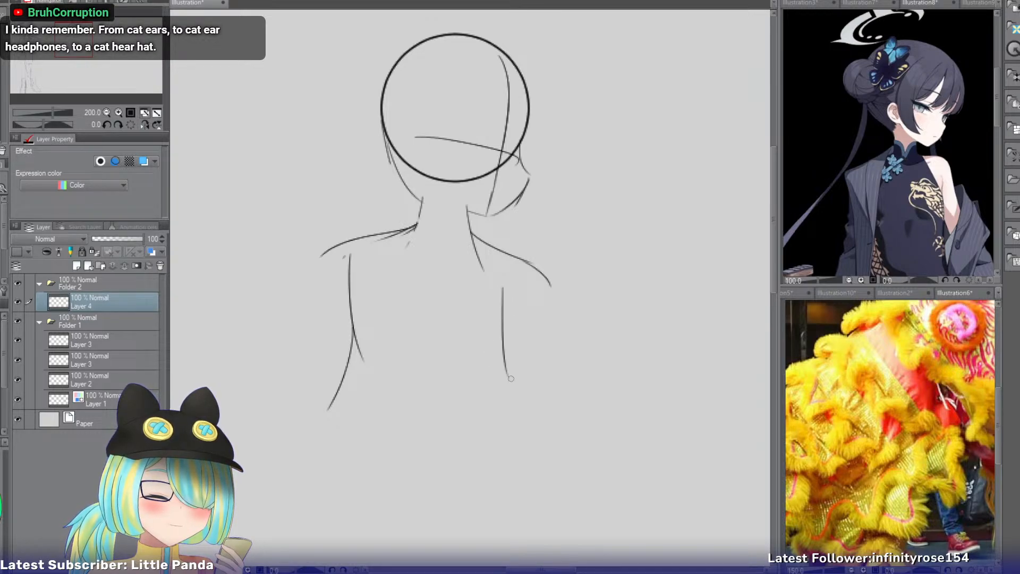
pyautogui.hotkey('ctrl', 'z')
pyautogui.moveTo(501, 287)
pyautogui.mouseDown()
pyautogui.moveTo(505, 377)
pyautogui.moveTo(527, 383)
pyautogui.mouseUp()
pyautogui.hotkey('ctrl', 'z')
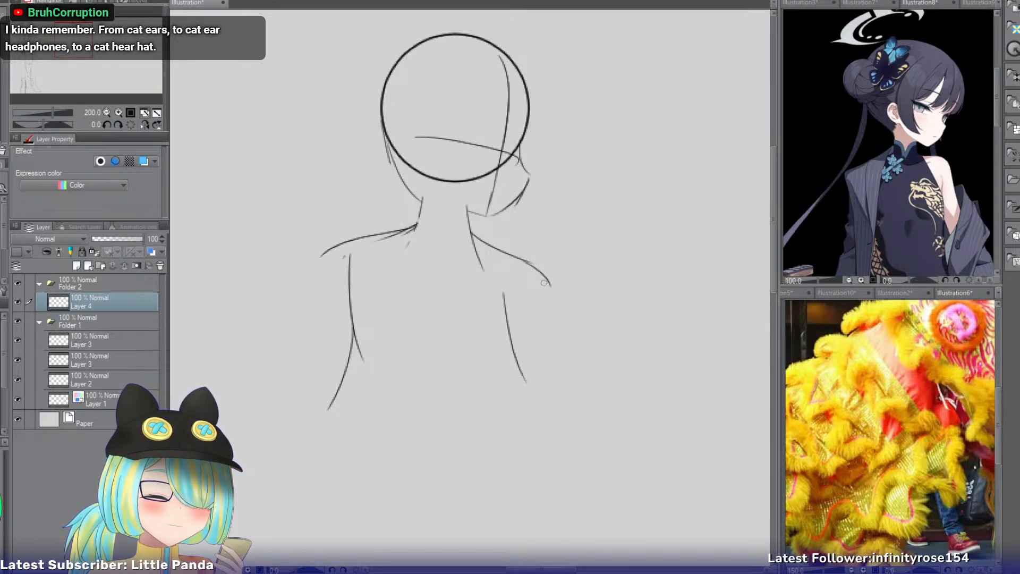
pyautogui.moveTo(544, 282)
pyautogui.mouseDown()
pyautogui.moveTo(573, 354)
pyautogui.moveTo(572, 380)
pyautogui.mouseUp()
pyautogui.hotkey('ctrl', 'z')
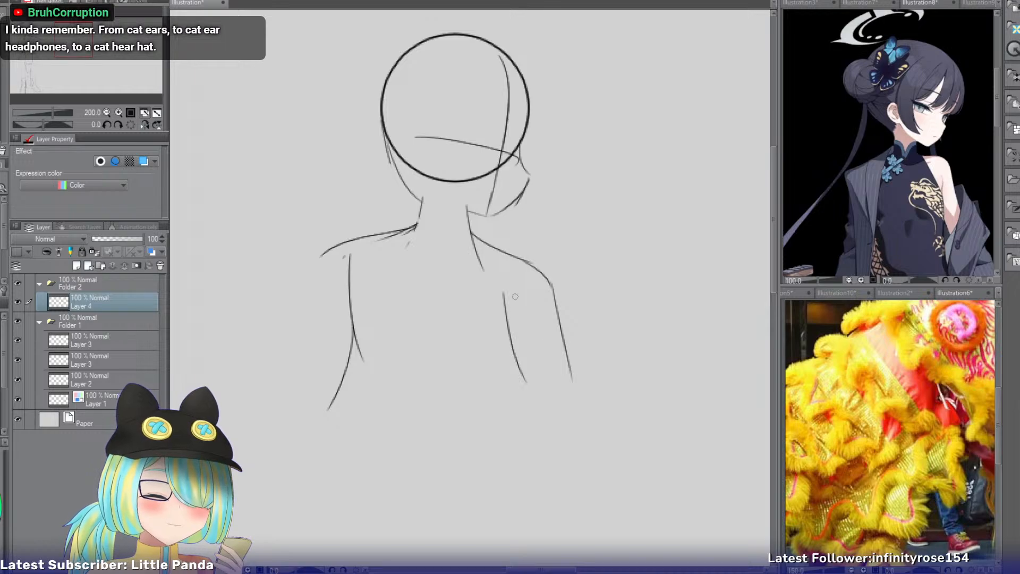
# Extend the right torso line downward and round it inward at the hip.
pyautogui.moveTo(455, 326); pyautogui.dragTo(436, 154)
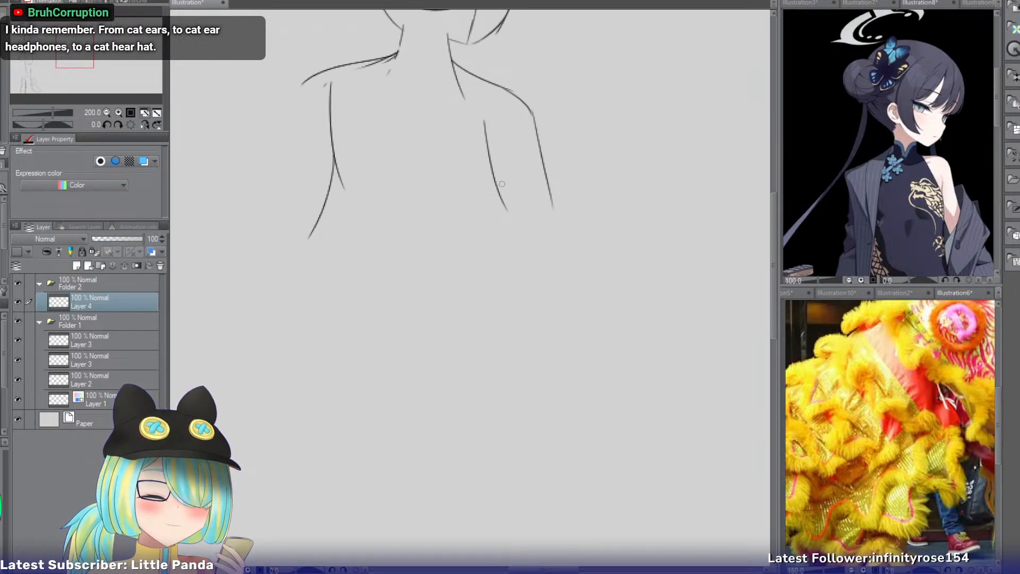
pyautogui.moveTo(502, 184); pyautogui.dragTo(517, 257)
pyautogui.hotkey('ctrl', 'z')
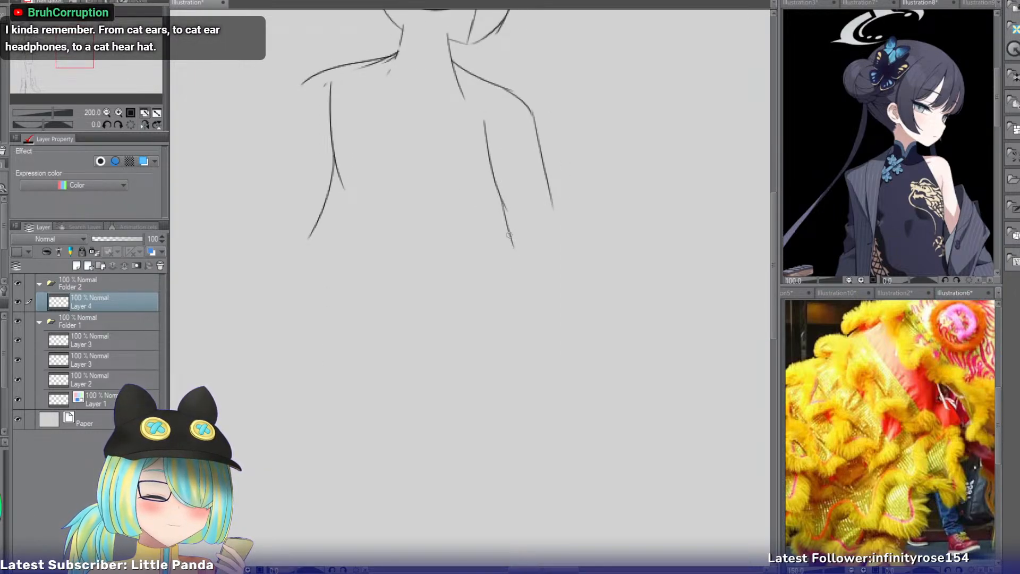
pyautogui.moveTo(507, 239); pyautogui.dragTo(509, 298)
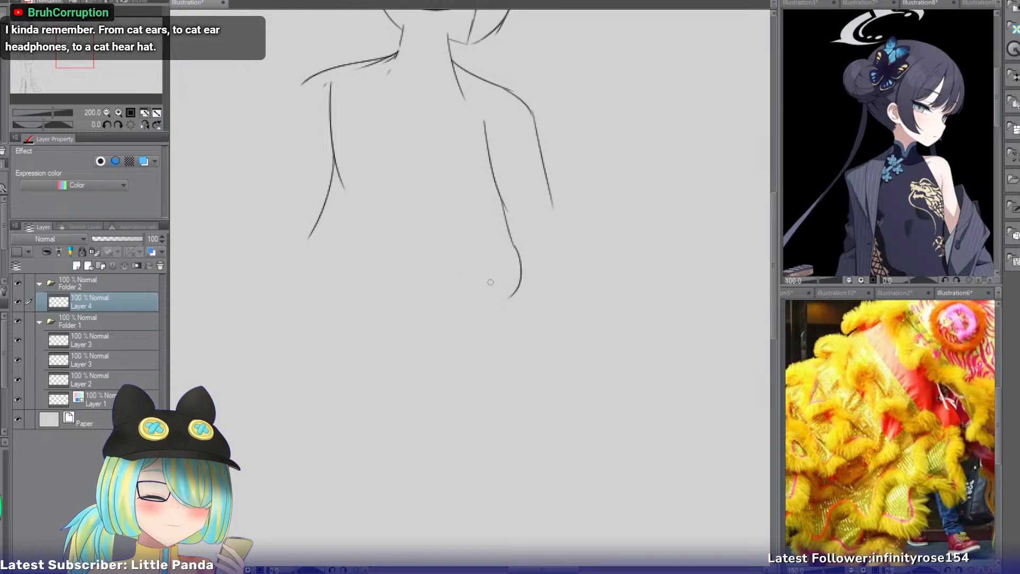
# Round off the left hip and close the bottom of the torso with a shallow curve joining both hips.
pyautogui.moveTo(310, 236)
pyautogui.mouseDown()
pyautogui.moveTo(300, 259)
pyautogui.moveTo(307, 274)
pyautogui.moveTo(426, 318)
pyautogui.mouseUp()
pyautogui.hotkey('ctrl', 'z')
pyautogui.hotkey('ctrl', 'z')
pyautogui.moveTo(309, 270)
pyautogui.mouseDown()
pyautogui.moveTo(489, 316)
pyautogui.moveTo(411, 305)
pyautogui.mouseUp()
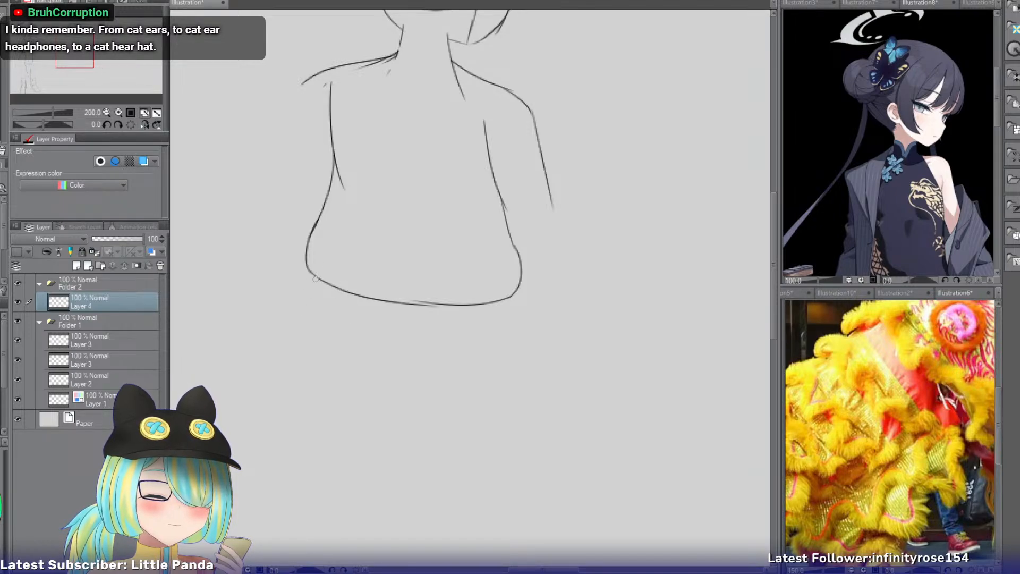
# Draw the two flaring side lines of the skirt downward from the left and right hips.
pyautogui.moveTo(316, 275); pyautogui.dragTo(269, 380)
pyautogui.hotkey('ctrl', 'z')
pyautogui.moveTo(499, 304)
pyautogui.mouseDown()
pyautogui.moveTo(511, 407)
pyautogui.moveTo(533, 433)
pyautogui.mouseUp()
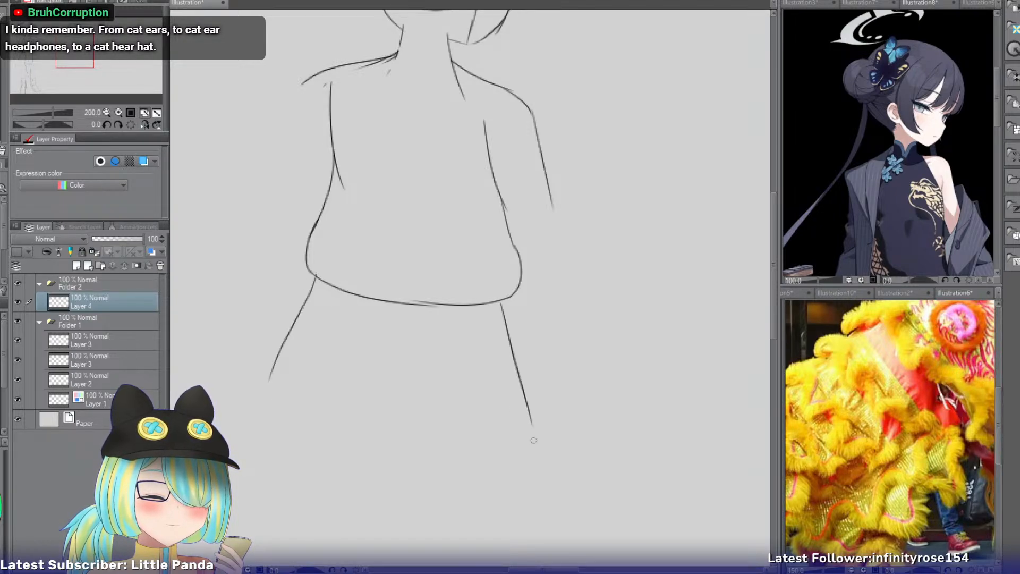
pyautogui.hotkey('ctrl', 'z')
pyautogui.moveTo(501, 303); pyautogui.dragTo(529, 415)
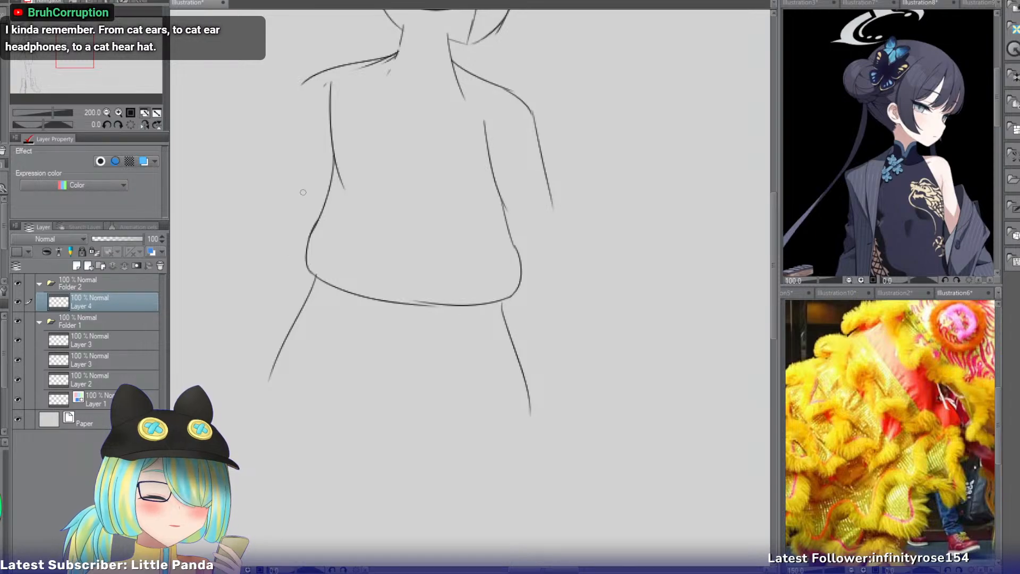
# Lengthen the skirt's side lines slightly and join their lower ends with a curved hem.
pyautogui.click(107, 112)
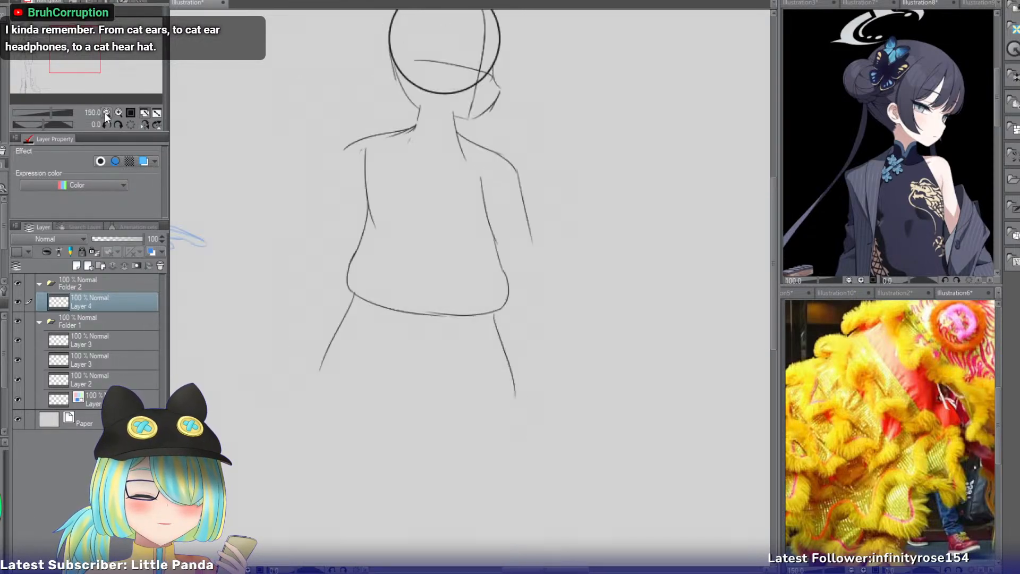
pyautogui.moveTo(84, 54); pyautogui.dragTo(91, 67)
pyautogui.moveTo(238, 202); pyautogui.dragTo(224, 262)
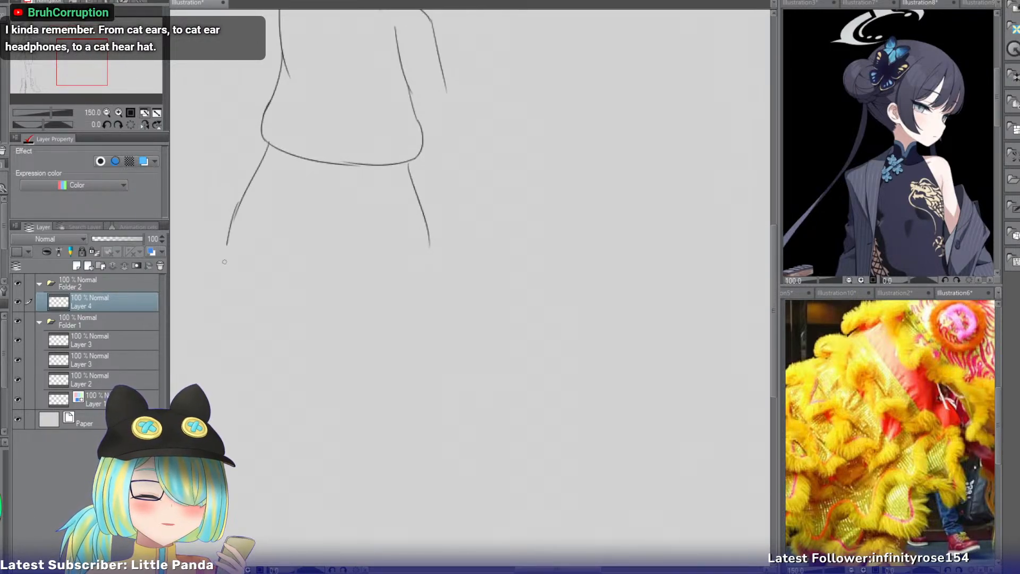
pyautogui.moveTo(86, 73)
pyautogui.mouseDown()
pyautogui.moveTo(56, 70)
pyautogui.moveTo(76, 68)
pyautogui.mouseUp()
pyautogui.moveTo(368, 258); pyautogui.dragTo(461, 305)
pyautogui.hotkey('ctrl', 'z')
pyautogui.moveTo(555, 301); pyautogui.dragTo(459, 304)
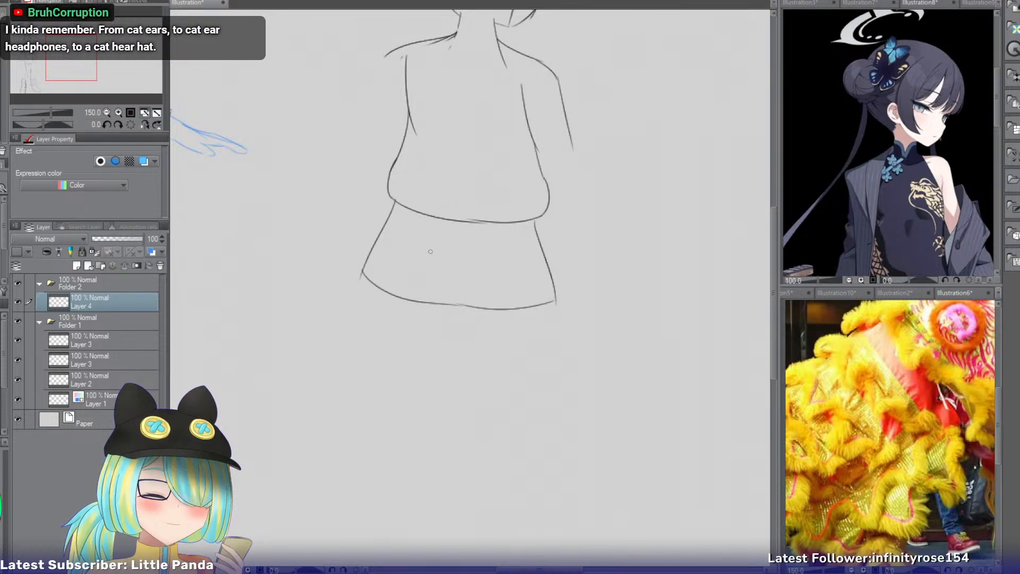
# Draw the left edge of a long front panel curving from the waist down past the hem.
pyautogui.hotkey('ctrl', 'z')
pyautogui.moveTo(428, 213); pyautogui.dragTo(386, 416)
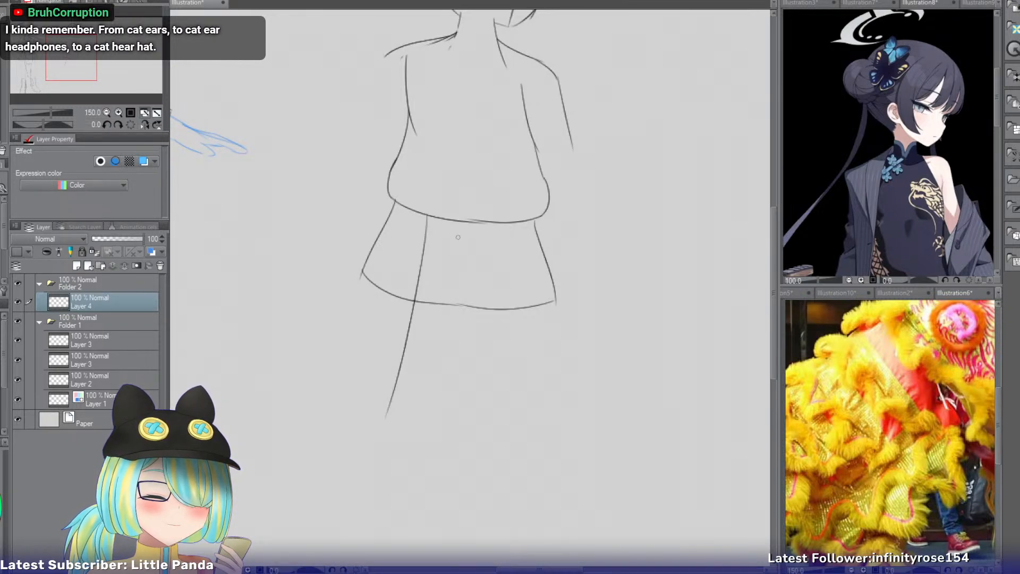
pyautogui.hotkey('ctrl', 'z')
pyautogui.moveTo(425, 215); pyautogui.dragTo(400, 464)
pyautogui.hotkey('ctrl', 'z')
pyautogui.moveTo(423, 217); pyautogui.dragTo(399, 462)
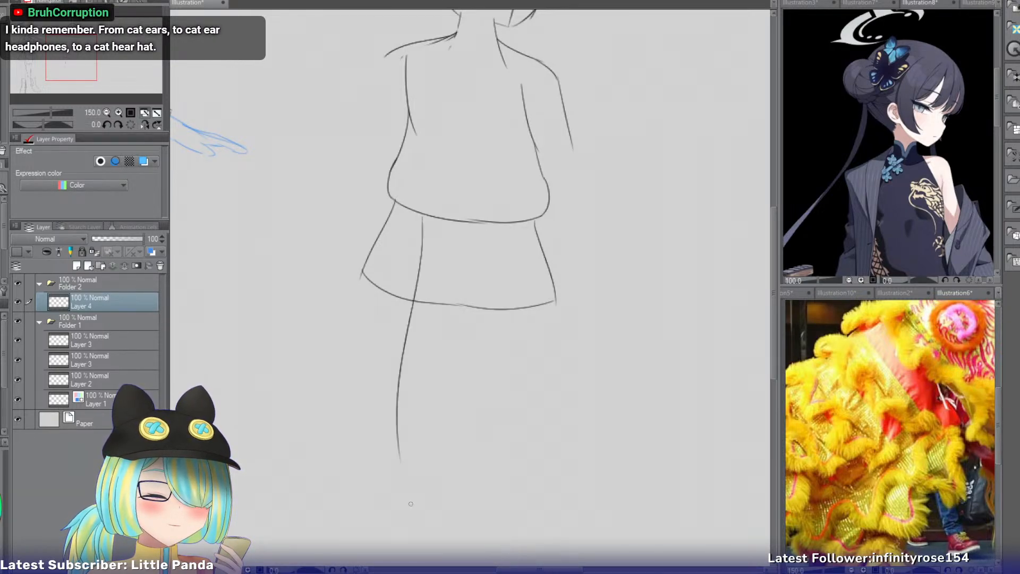
# Draw the long front panel's right edge and close its lower end with a downward-slanting curve.
pyautogui.moveTo(489, 223); pyautogui.dragTo(480, 457)
pyautogui.hotkey('ctrl', 'z')
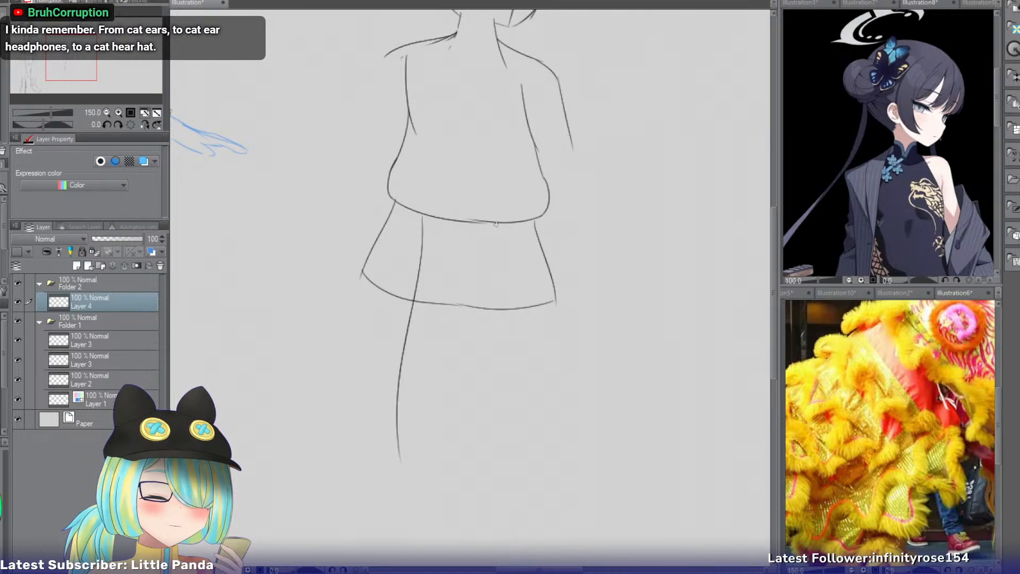
pyautogui.moveTo(492, 224); pyautogui.dragTo(470, 470)
pyautogui.hotkey('ctrl', 'z')
pyautogui.moveTo(492, 224); pyautogui.dragTo(491, 479)
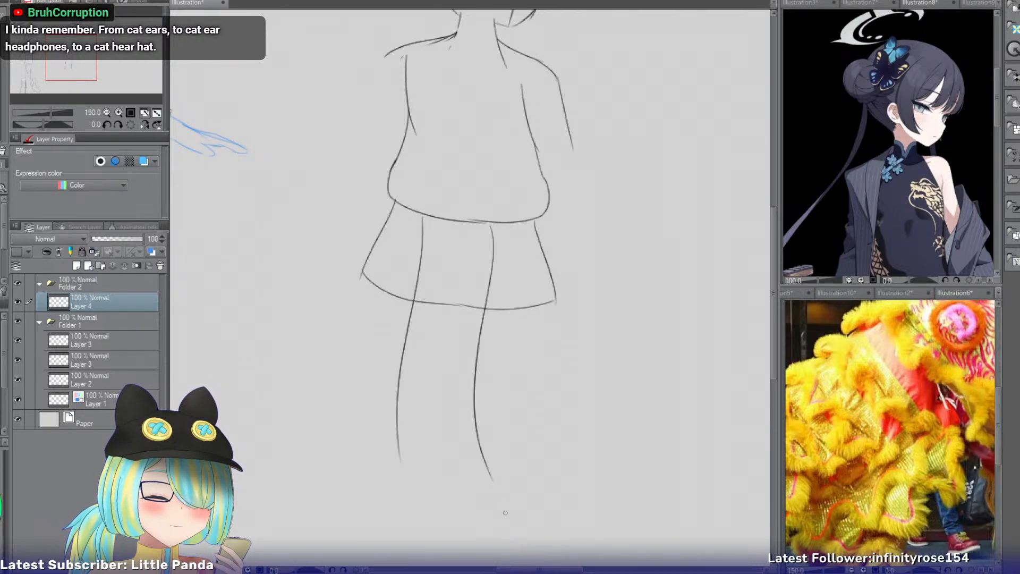
pyautogui.moveTo(401, 446); pyautogui.dragTo(488, 491)
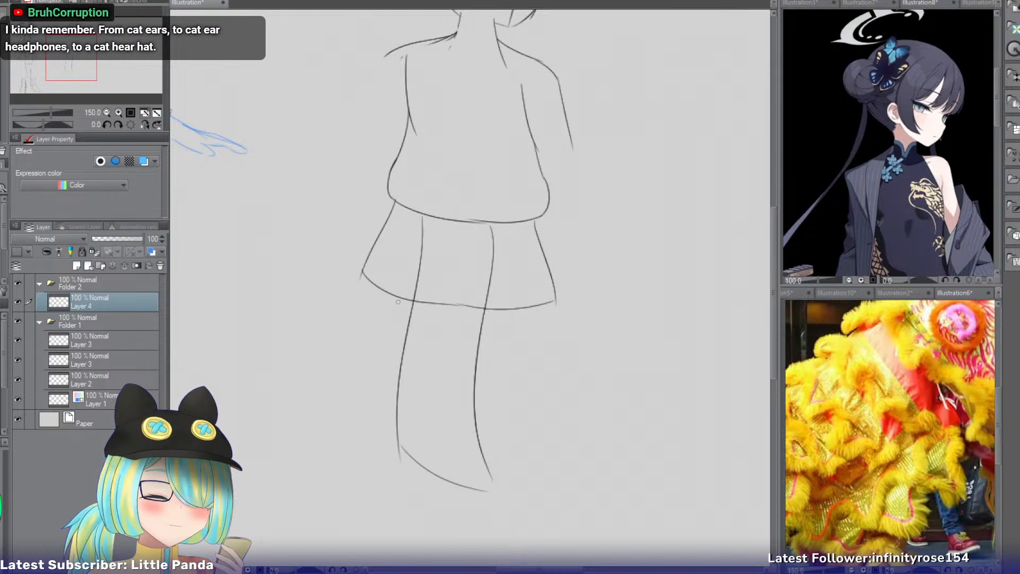
pyautogui.hotkey('ctrl', 'z')
# Draw the left leg's outer line below the skirt and erase the hem segment crossing the front panel.
pyautogui.moveTo(397, 303); pyautogui.dragTo(386, 463)
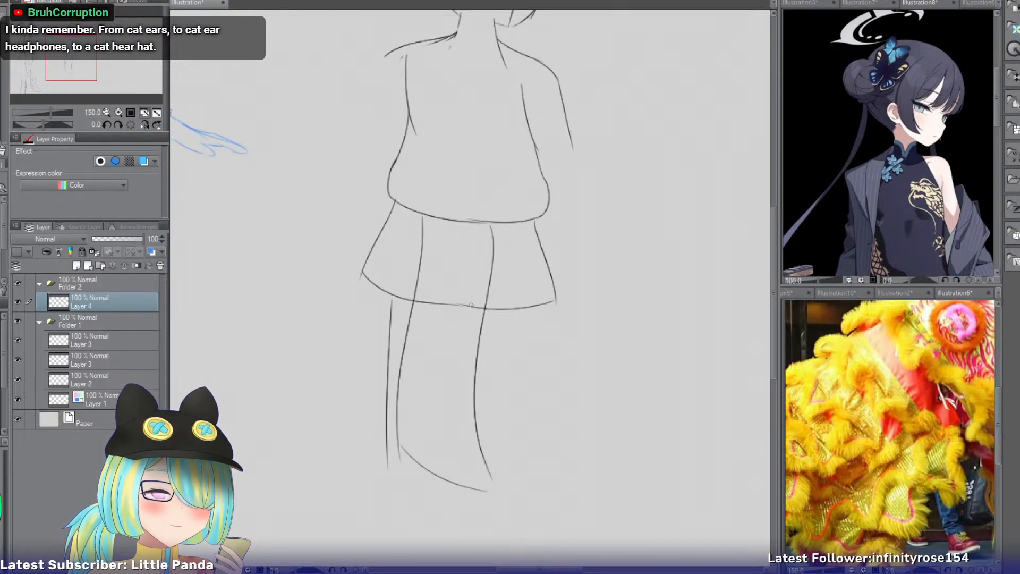
pyautogui.hotkey('ctrl', 'z')
pyautogui.moveTo(399, 296); pyautogui.dragTo(392, 449)
pyautogui.hotkey('ctrl', 'z')
pyautogui.press('e')
pyautogui.moveTo(428, 306)
pyautogui.mouseDown()
pyautogui.moveTo(426, 289)
pyautogui.moveTo(453, 303)
pyautogui.moveTo(380, 458)
pyautogui.mouseUp()
pyautogui.press(']')
pyautogui.press('p')
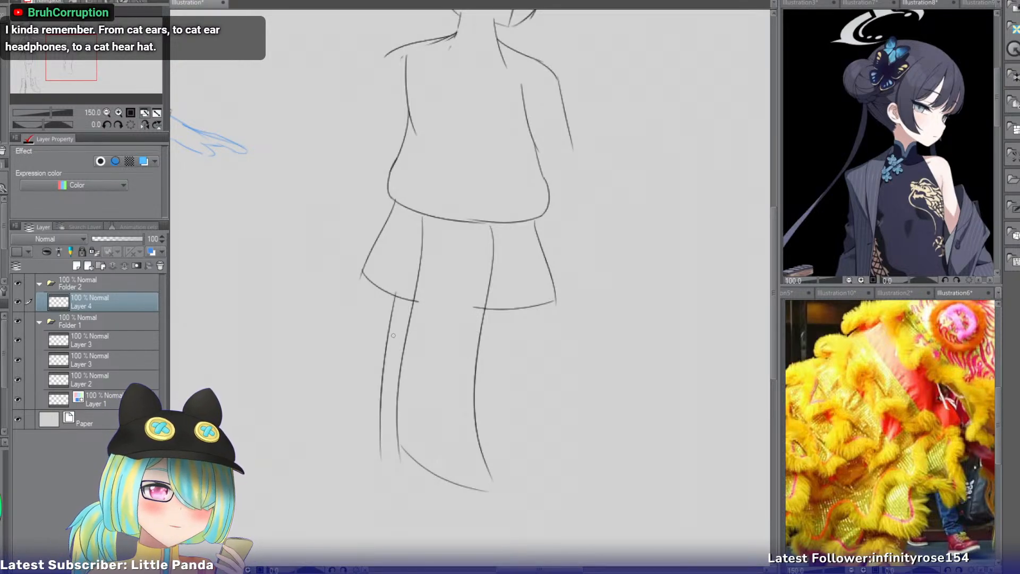
# Draw the right leg's outer line from the skirt hem down past the knee.
pyautogui.hotkey('ctrl', 'z')
pyautogui.moveTo(515, 309); pyautogui.dragTo(505, 457)
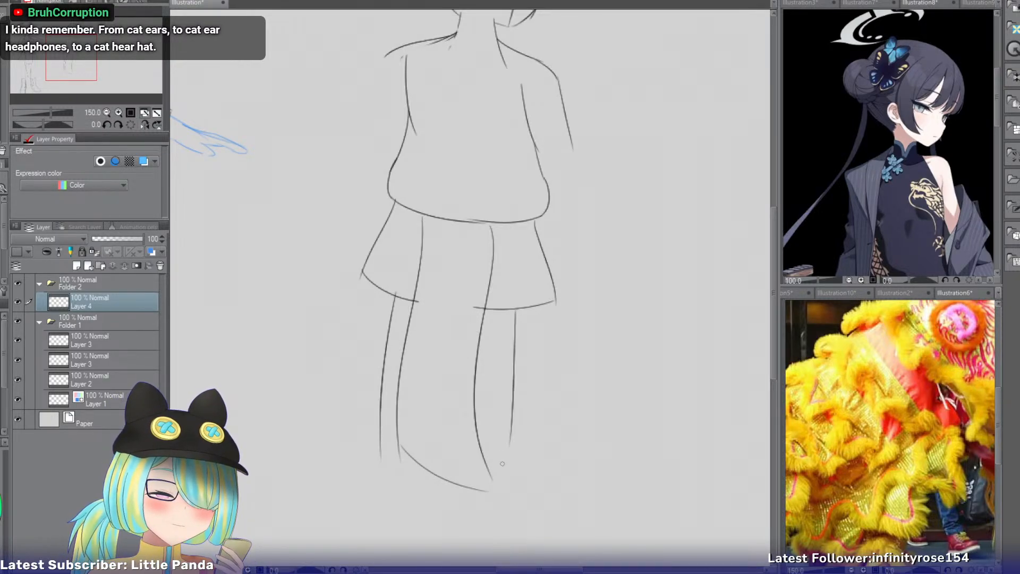
pyautogui.hotkey('ctrl', 'z')
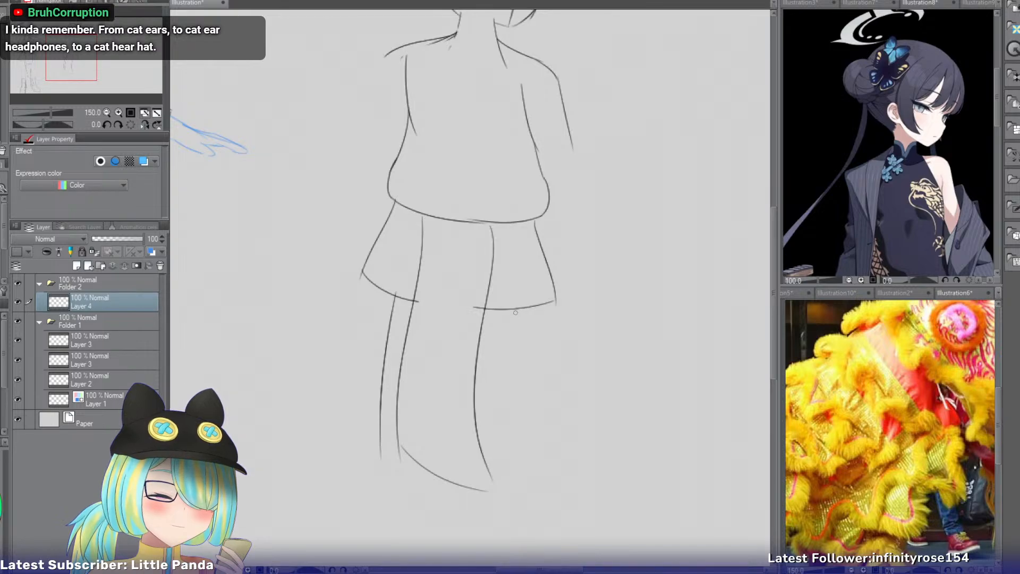
pyautogui.moveTo(515, 308); pyautogui.dragTo(503, 405)
pyautogui.hotkey('ctrl', 'z')
pyautogui.moveTo(517, 308); pyautogui.dragTo(511, 435)
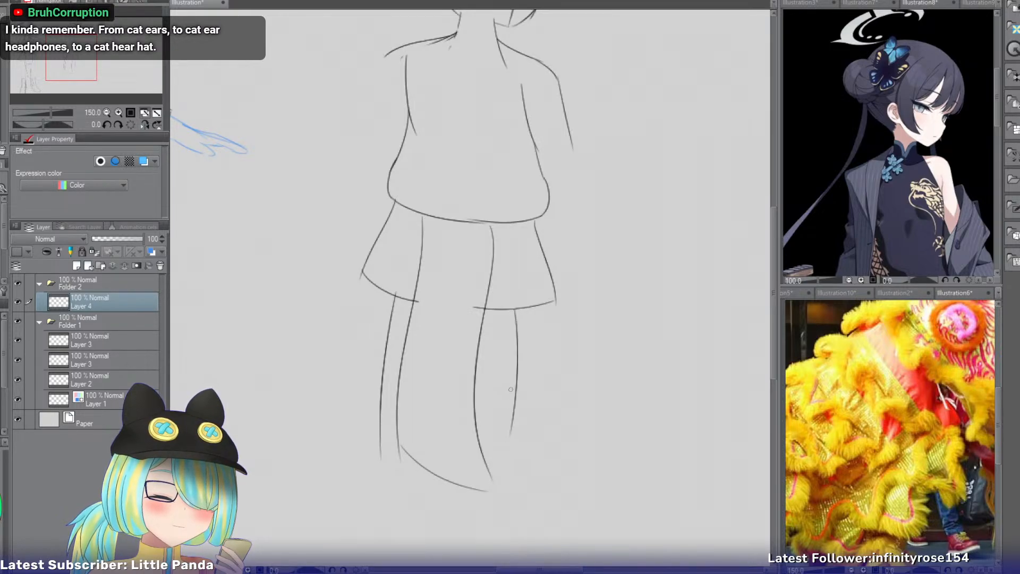
pyautogui.hotkey('ctrl', 'z')
pyautogui.moveTo(515, 311); pyautogui.dragTo(508, 439)
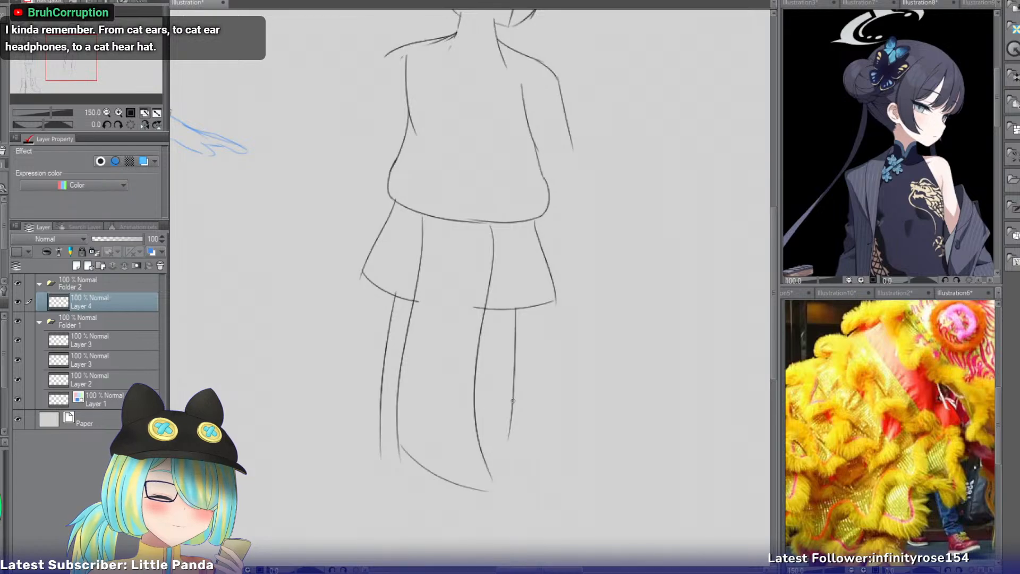
pyautogui.moveTo(512, 399); pyautogui.dragTo(505, 444)
pyautogui.hotkey('ctrl', 'z')
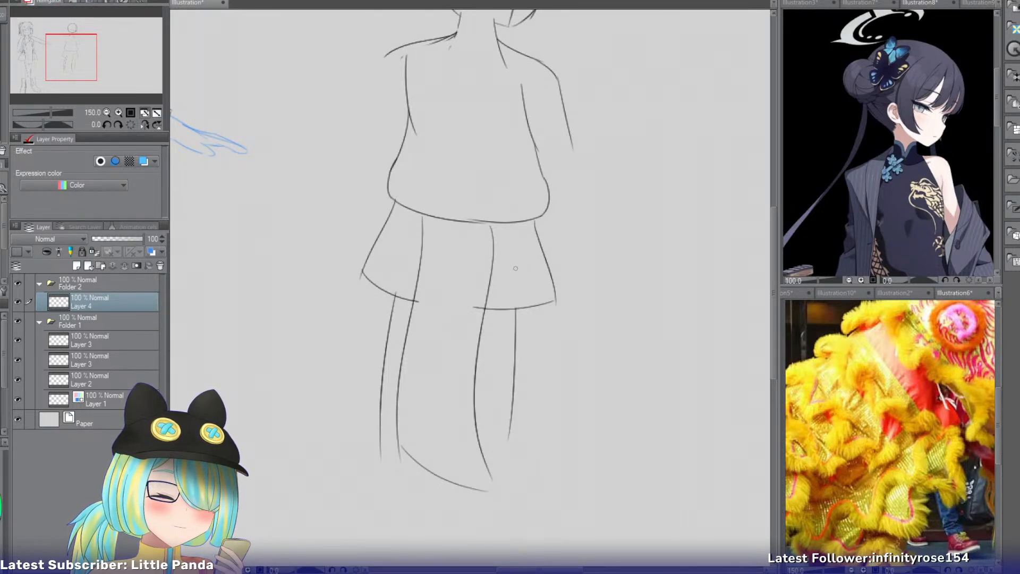
# Rework the right leg's outer line around the knee and erase its lower end.
pyautogui.moveTo(515, 350); pyautogui.dragTo(520, 500)
pyautogui.hotkey('ctrl', 'z')
pyautogui.hotkey('ctrl', 'z')
pyautogui.moveTo(513, 368); pyautogui.dragTo(519, 481)
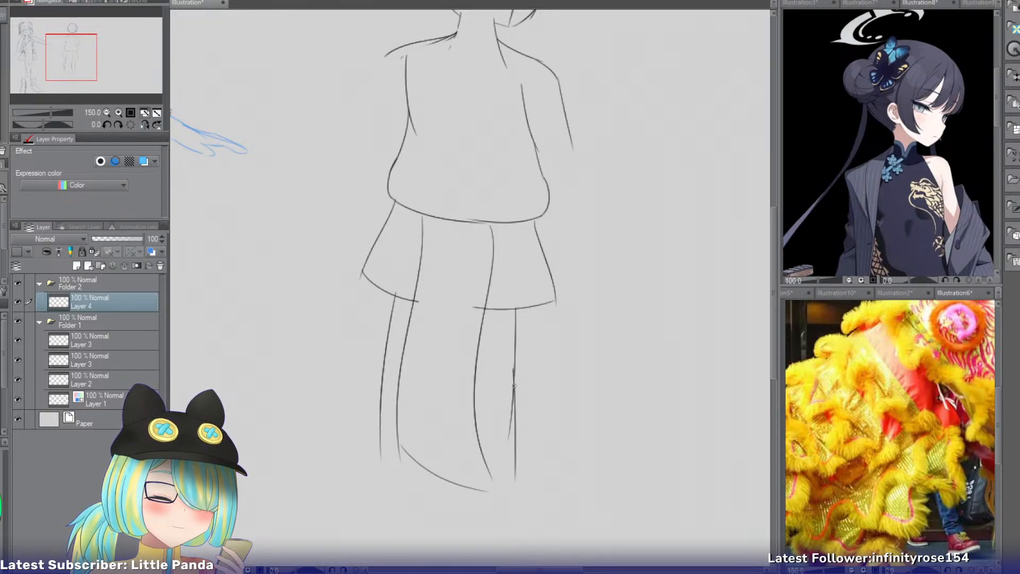
pyautogui.hotkey('ctrl', 'z')
pyautogui.hotkey('ctrl', 'z')
pyautogui.moveTo(514, 368); pyautogui.dragTo(513, 451)
pyautogui.press('e')
# Extend the right leg's outer line from the knee down along the calf, tapering inward.
pyautogui.hotkey('ctrl', 'z')
pyautogui.moveTo(522, 413); pyautogui.dragTo(520, 435)
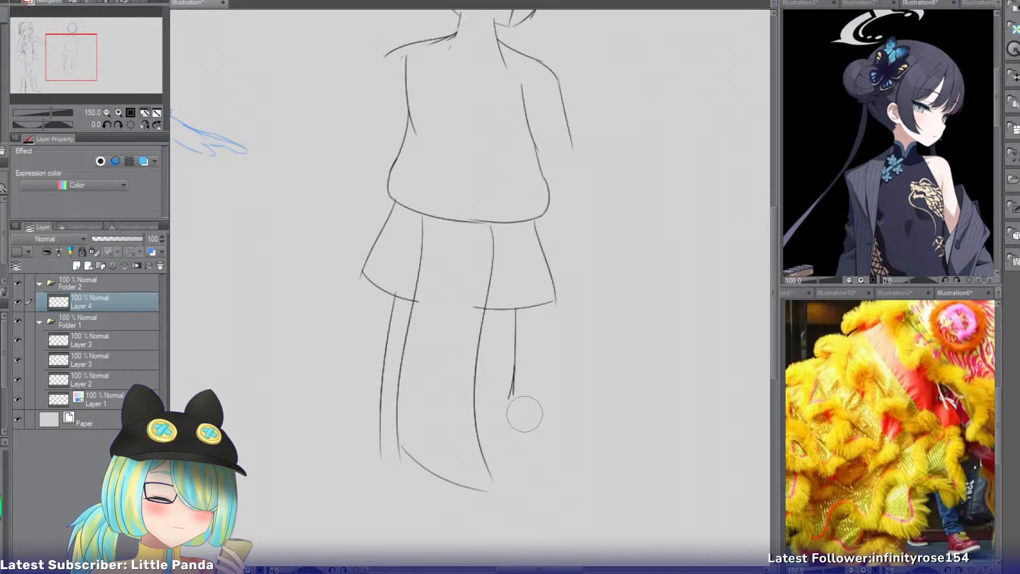
pyautogui.press('p')
pyautogui.moveTo(81, 52); pyautogui.dragTo(84, 70)
pyautogui.moveTo(485, 191)
pyautogui.mouseDown()
pyautogui.moveTo(484, 323)
pyautogui.moveTo(496, 365)
pyautogui.mouseUp()
pyautogui.hotkey('ctrl', 'z')
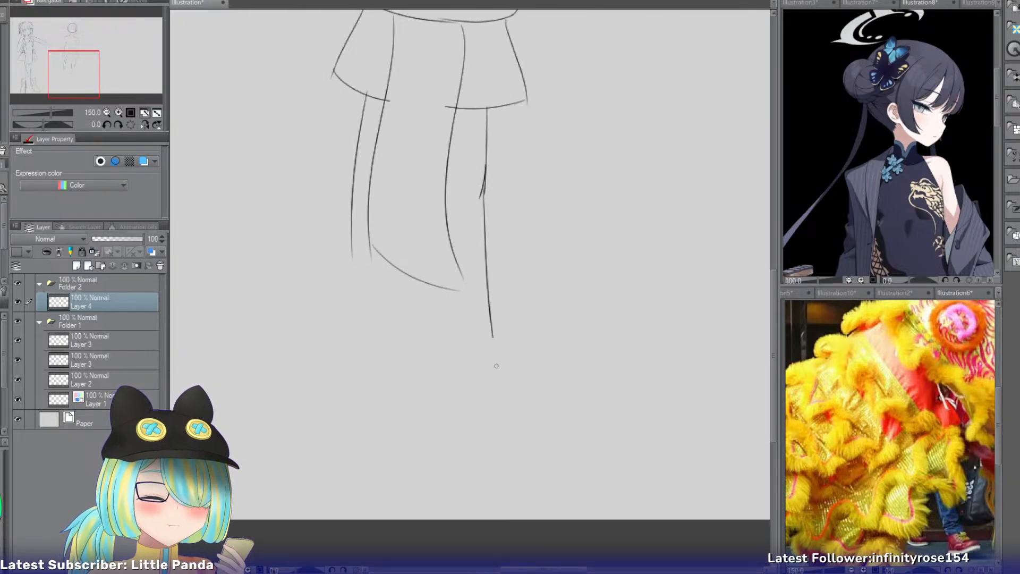
pyautogui.hotkey('ctrl', 'z')
pyautogui.moveTo(485, 183); pyautogui.dragTo(480, 382)
pyautogui.hotkey('ctrl', 'z')
pyautogui.moveTo(484, 185); pyautogui.dragTo(481, 354)
pyautogui.hotkey('ctrl', 'z')
pyautogui.moveTo(483, 191); pyautogui.dragTo(468, 344)
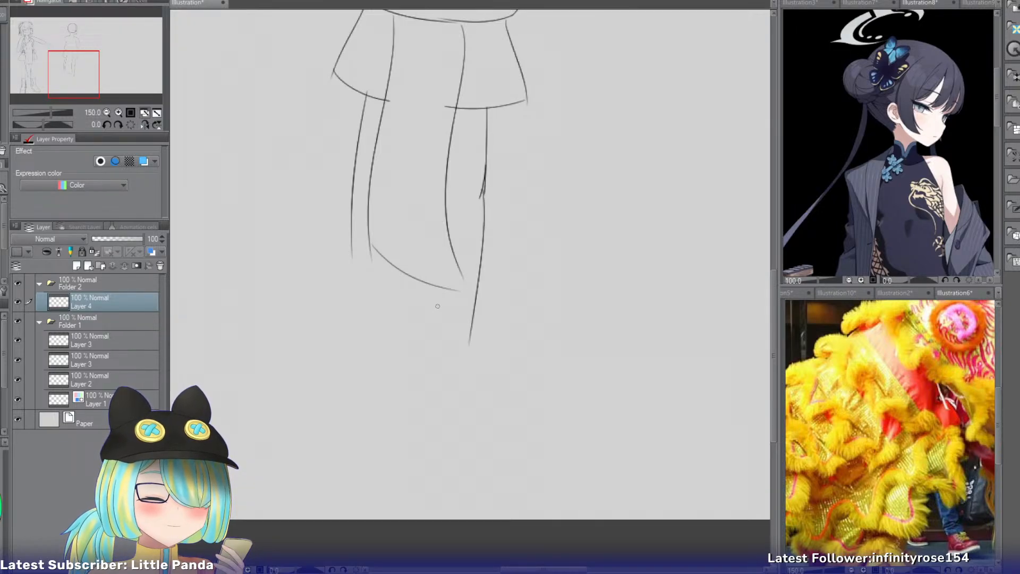
# Draw the right leg's short inner calf line below the front panel.
pyautogui.hotkey('ctrl', 'z')
pyautogui.moveTo(437, 287); pyautogui.dragTo(447, 352)
pyautogui.hotkey('ctrl', 'z')
pyautogui.moveTo(429, 283); pyautogui.dragTo(435, 339)
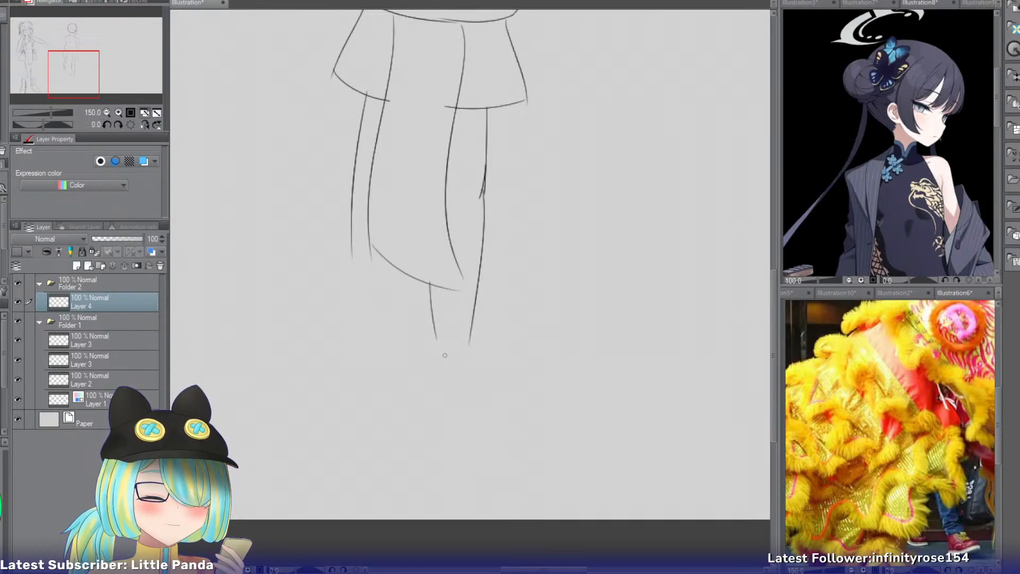
# Rework the left leg's outer line at the knee and extend it down along the calf.
pyautogui.moveTo(348, 218); pyautogui.dragTo(350, 277)
pyautogui.hotkey('ctrl', 'z')
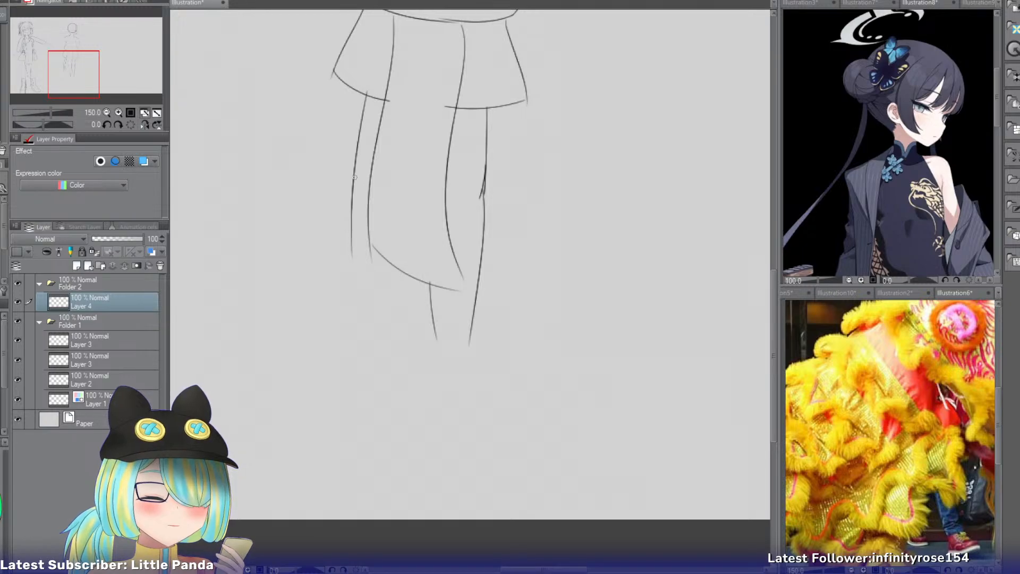
pyautogui.moveTo(354, 167)
pyautogui.mouseDown()
pyautogui.moveTo(364, 197)
pyautogui.moveTo(357, 162)
pyautogui.moveTo(364, 215)
pyautogui.moveTo(350, 199)
pyautogui.moveTo(341, 246)
pyautogui.mouseUp()
pyautogui.hotkey('ctrl', 'z')
pyautogui.press('e')
pyautogui.press('p')
pyautogui.moveTo(352, 194); pyautogui.dragTo(356, 321)
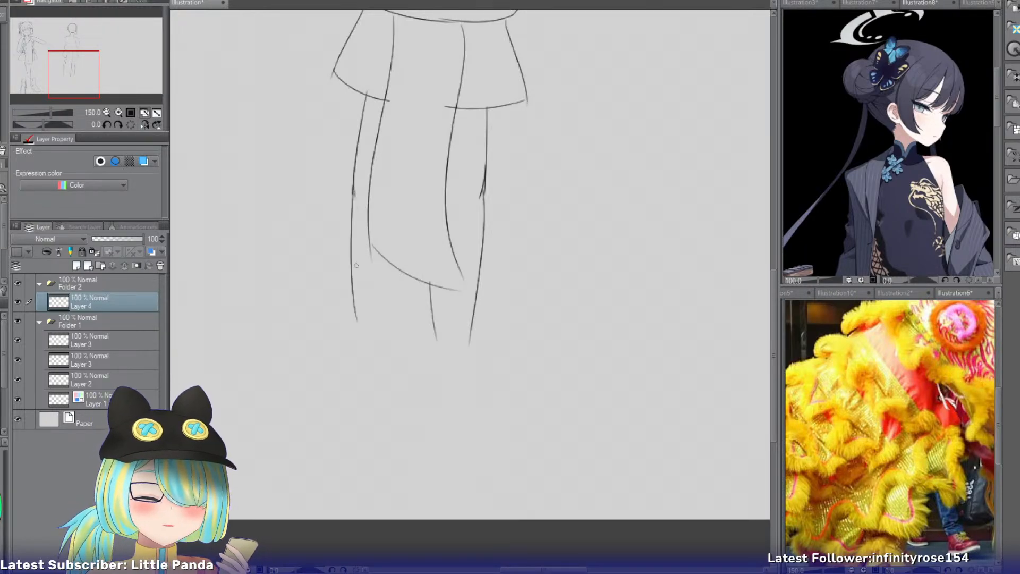
pyautogui.hotkey('ctrl', 'z')
pyautogui.moveTo(352, 189); pyautogui.dragTo(348, 313)
pyautogui.hotkey('ctrl', 'z')
pyautogui.moveTo(352, 193); pyautogui.dragTo(354, 291)
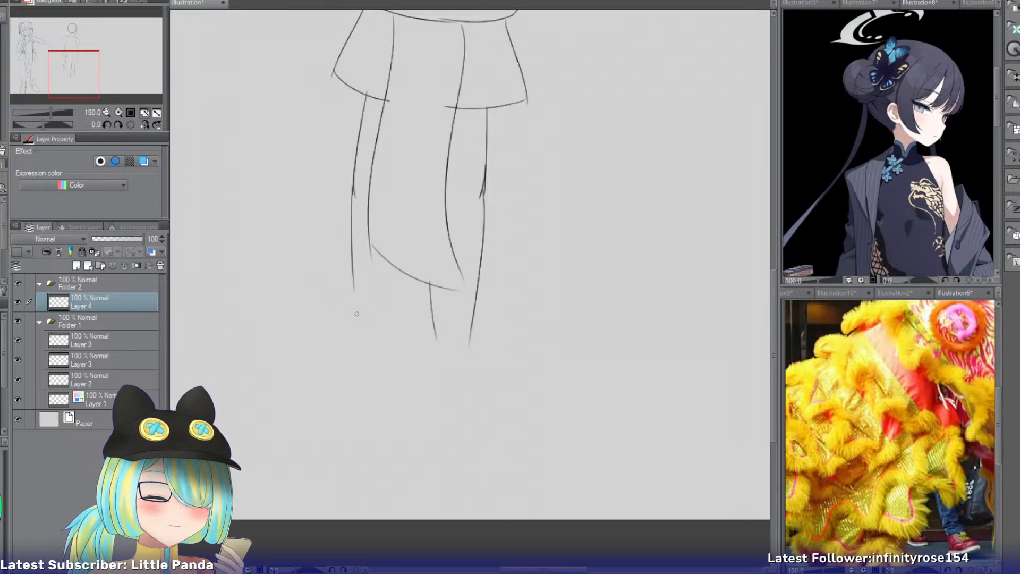
# Clear the torso, skirt and leg sketch, keeping only the head and the neck stubs.
pyautogui.moveTo(85, 81); pyautogui.dragTo(83, 60)
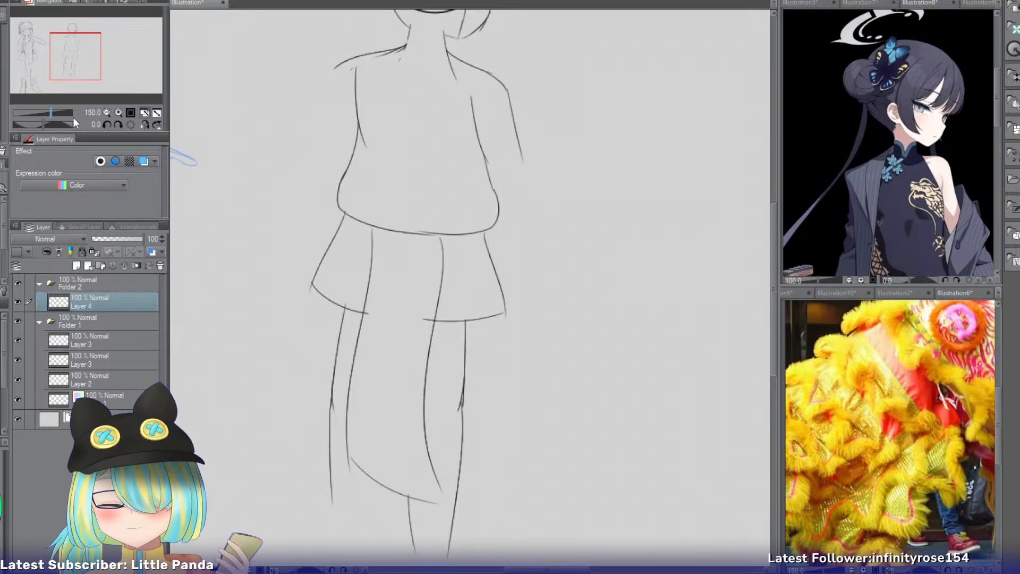
pyautogui.click(107, 113)
pyautogui.moveTo(439, 360)
pyautogui.mouseDown()
pyautogui.moveTo(465, 439)
pyautogui.moveTo(388, 472)
pyautogui.moveTo(341, 417)
pyautogui.moveTo(361, 367)
pyautogui.moveTo(505, 229)
pyautogui.moveTo(455, 180)
pyautogui.moveTo(377, 166)
pyautogui.moveTo(473, 176)
pyautogui.moveTo(515, 220)
pyautogui.mouseUp()
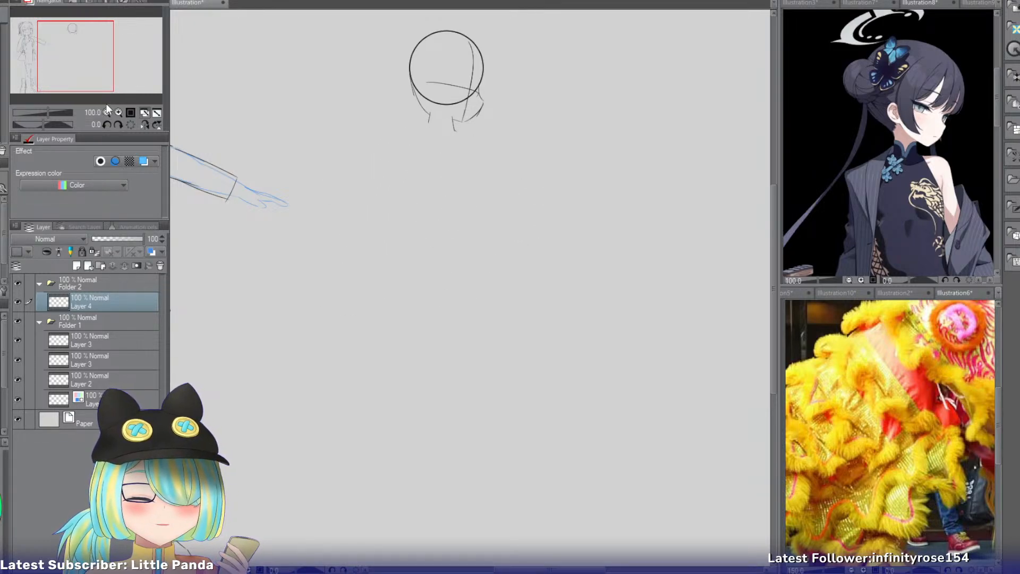
# Draw a curved guide line from the base of the head circle downward and slope the left neck line toward the shoulder.
pyautogui.click(119, 112)
pyautogui.click(119, 112)
pyautogui.moveTo(88, 64); pyautogui.dragTo(91, 52)
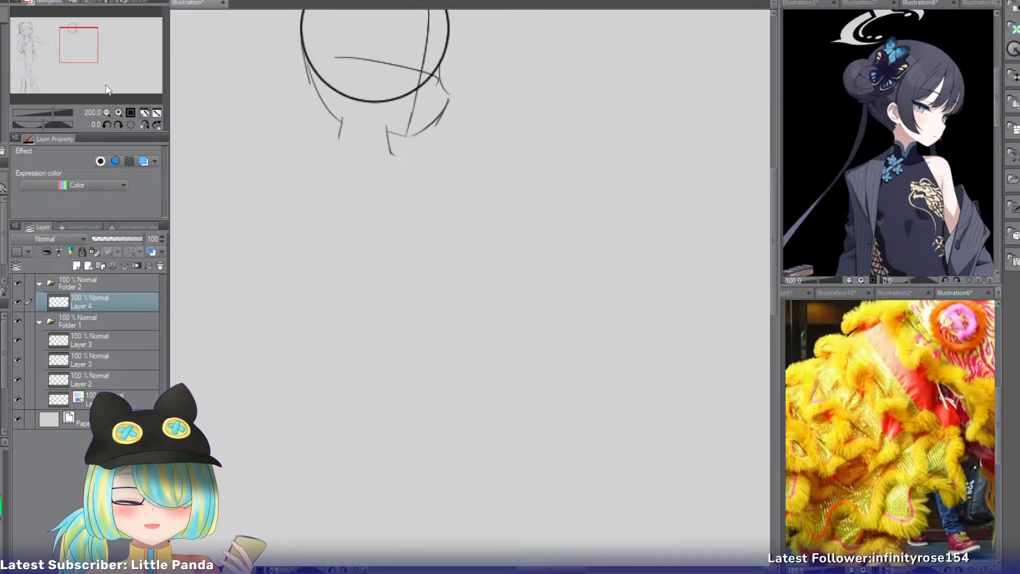
pyautogui.press('p')
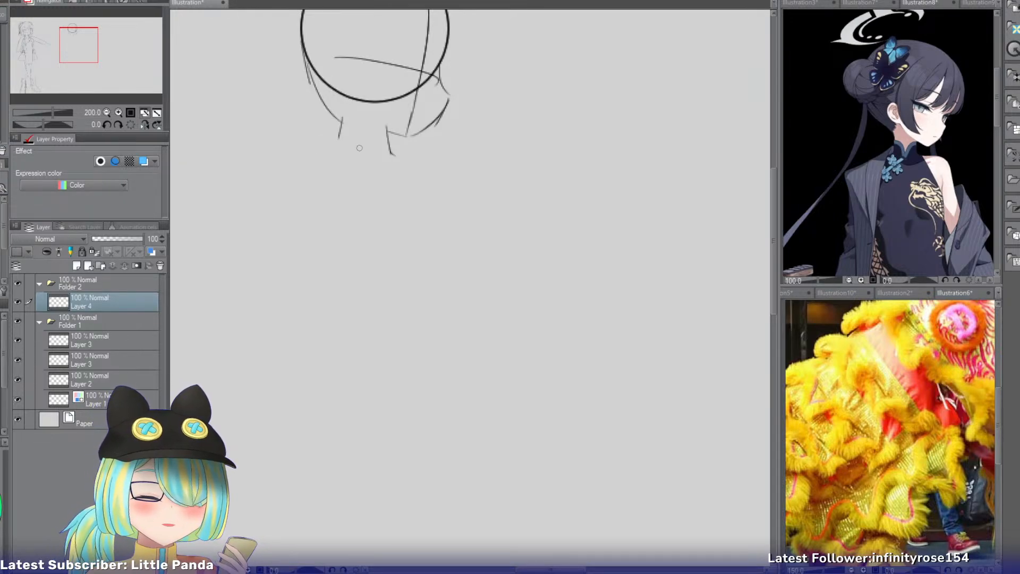
pyautogui.moveTo(362, 146); pyautogui.dragTo(328, 151)
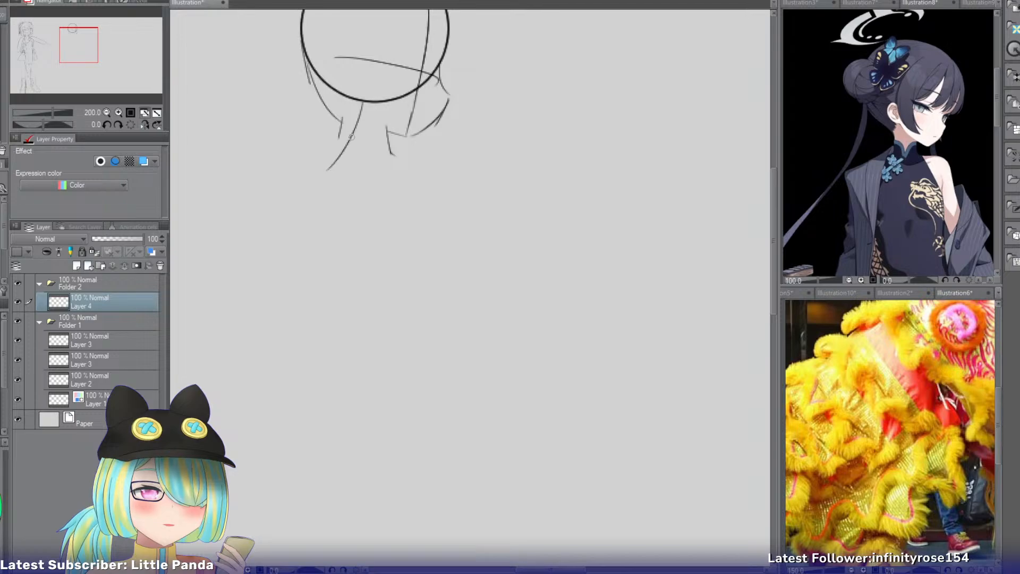
pyautogui.moveTo(362, 104); pyautogui.dragTo(334, 222)
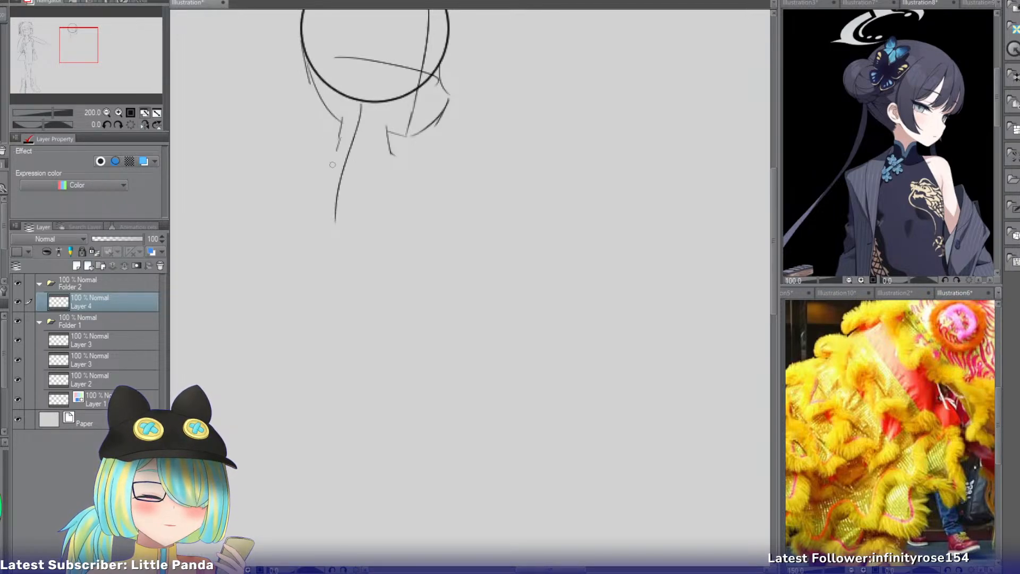
pyautogui.moveTo(343, 131); pyautogui.dragTo(309, 157)
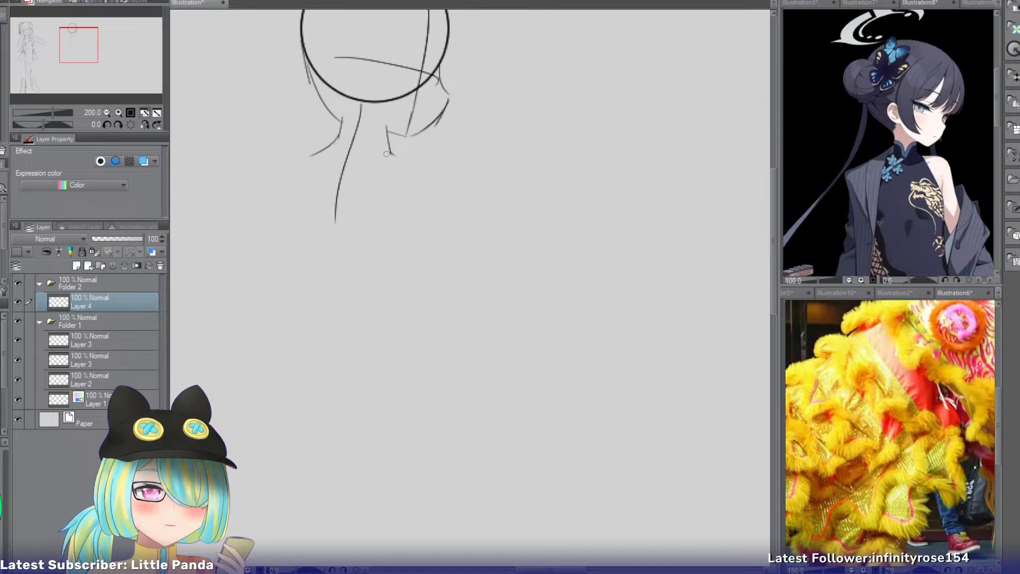
# Try sloping and rounded shoulder lines from the base of the neck's right side.
pyautogui.moveTo(389, 153); pyautogui.dragTo(458, 189)
pyautogui.moveTo(390, 152); pyautogui.dragTo(431, 198)
pyautogui.hotkey('ctrl', 'z')
pyautogui.hotkey('ctrl', 'z')
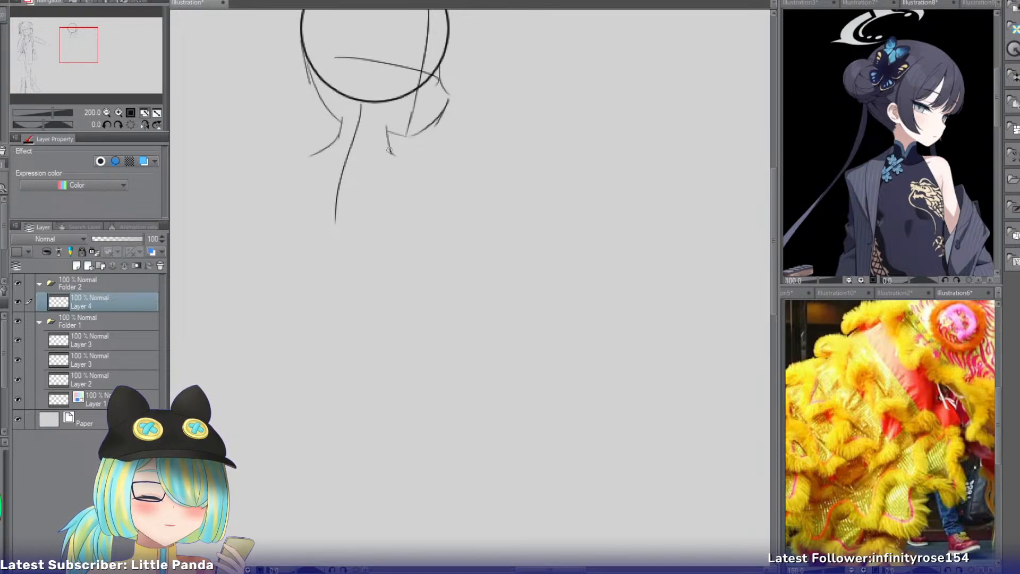
pyautogui.hotkey('ctrl', 'z')
pyautogui.moveTo(390, 151)
pyautogui.mouseDown()
pyautogui.moveTo(437, 193)
pyautogui.moveTo(446, 220)
pyautogui.mouseUp()
pyautogui.hotkey('ctrl', 'z')
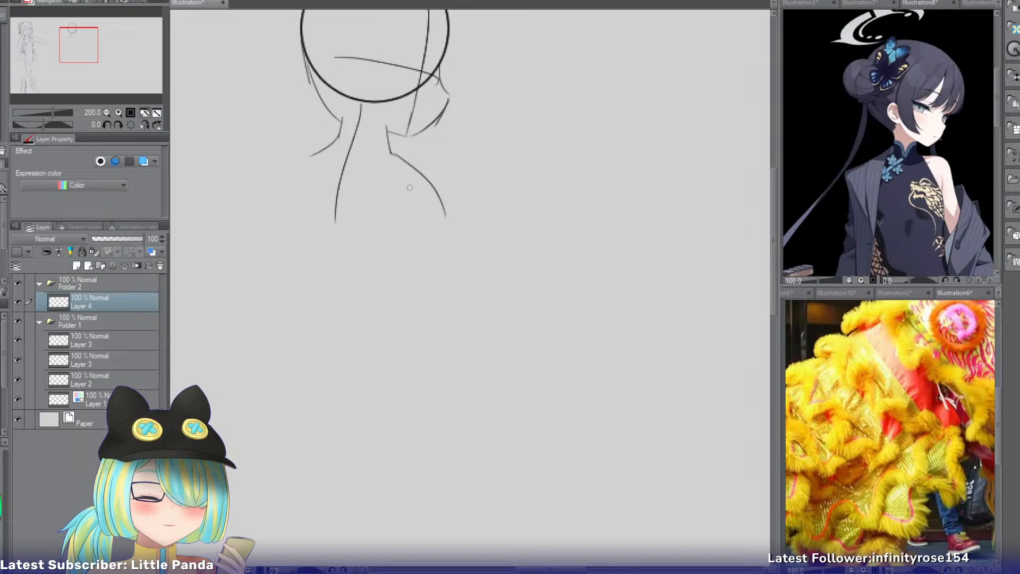
pyautogui.hotkey('ctrl', 'z')
# Draw a straight sloping right shoulder, a short curve under its tip and the outer line of the right upper arm.
pyautogui.moveTo(391, 153)
pyautogui.mouseDown()
pyautogui.moveTo(445, 209)
pyautogui.moveTo(424, 219)
pyautogui.moveTo(445, 214)
pyautogui.moveTo(465, 304)
pyautogui.mouseUp()
pyautogui.hotkey('ctrl', 'z')
pyautogui.hotkey('ctrl', 'z')
pyautogui.hotkey('ctrl', 'z')
pyautogui.hotkey('ctrl', 'z')
pyautogui.hotkey('ctrl', 'z')
pyautogui.moveTo(444, 196); pyautogui.dragTo(466, 319)
pyautogui.hotkey('ctrl', 'z')
pyautogui.moveTo(445, 198); pyautogui.dragTo(481, 295)
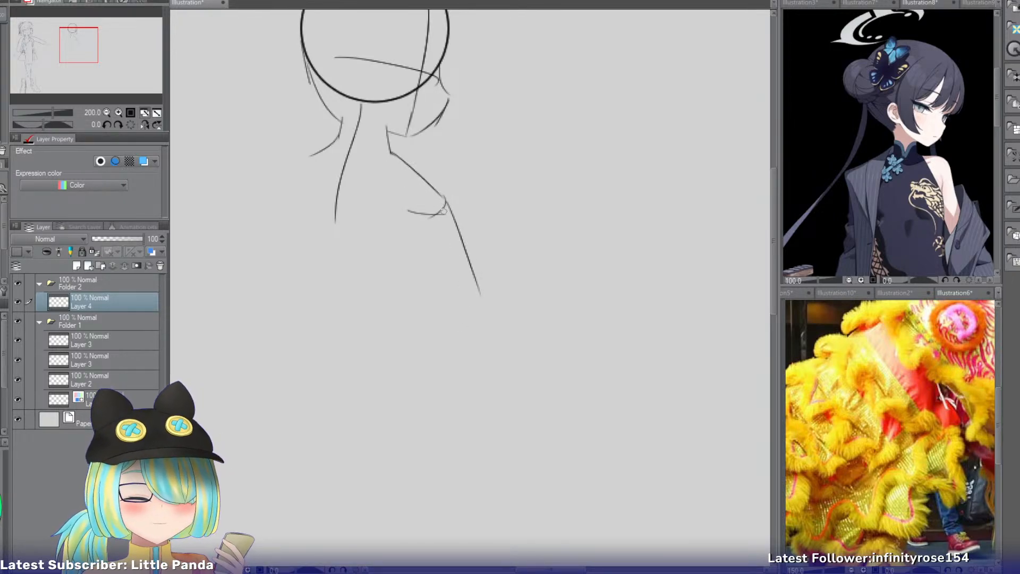
# Redraw the right upper arm's outer line as a longer, gently curved stroke from the shoulder tip to the elbow.
pyautogui.hotkey('ctrl', 'z')
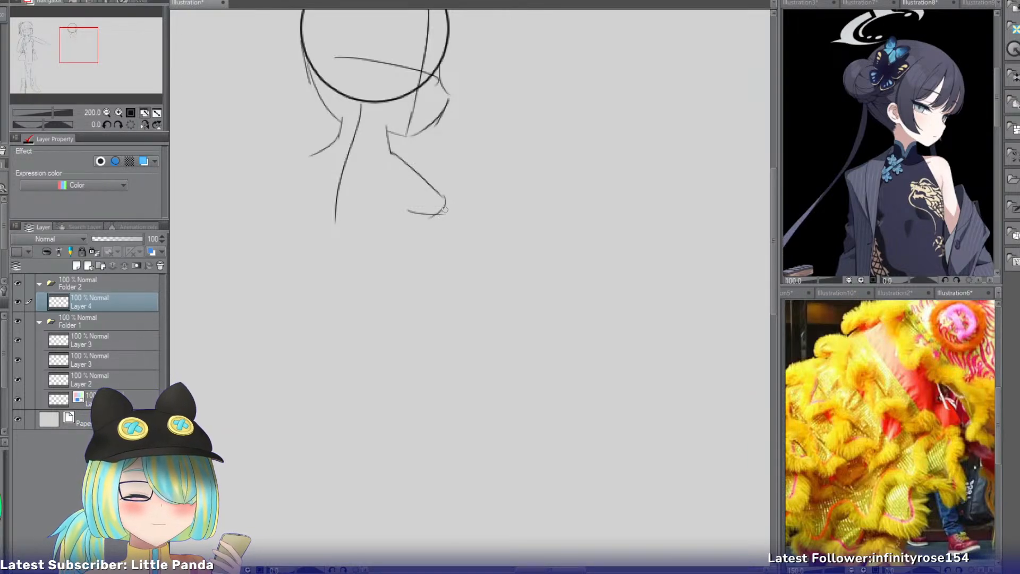
pyautogui.moveTo(446, 216); pyautogui.dragTo(474, 270)
pyautogui.hotkey('ctrl', 'z')
pyautogui.hotkey('ctrl', 'z')
pyautogui.moveTo(446, 201); pyautogui.dragTo(490, 321)
# Draw the inner line of the right upper arm from below the armpit toward the inside of the elbow.
pyautogui.hotkey('ctrl', 'z')
pyautogui.moveTo(446, 200); pyautogui.dragTo(489, 334)
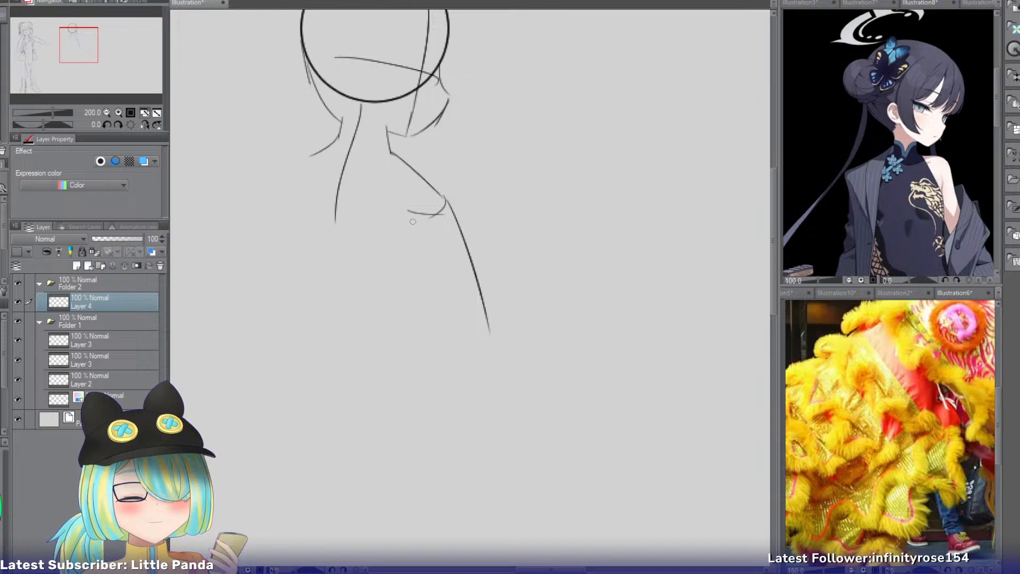
pyautogui.moveTo(412, 220); pyautogui.dragTo(449, 327)
pyautogui.hotkey('ctrl', 'z')
pyautogui.moveTo(407, 246)
pyautogui.mouseDown()
pyautogui.moveTo(448, 339)
pyautogui.moveTo(435, 388)
pyautogui.mouseUp()
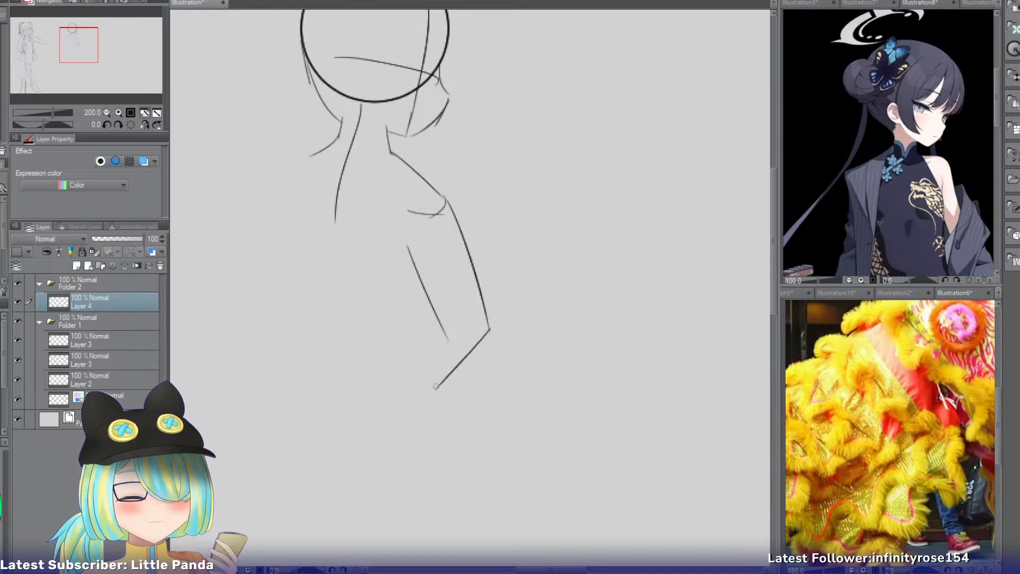
pyautogui.hotkey('ctrl', 'z')
# Draw the bent right forearm with a rounded outer line from the elbow and a straight inner line angled back toward the waist.
pyautogui.hotkey('ctrl', 'z')
pyautogui.moveTo(420, 250); pyautogui.dragTo(449, 330)
pyautogui.moveTo(487, 301); pyautogui.dragTo(427, 365)
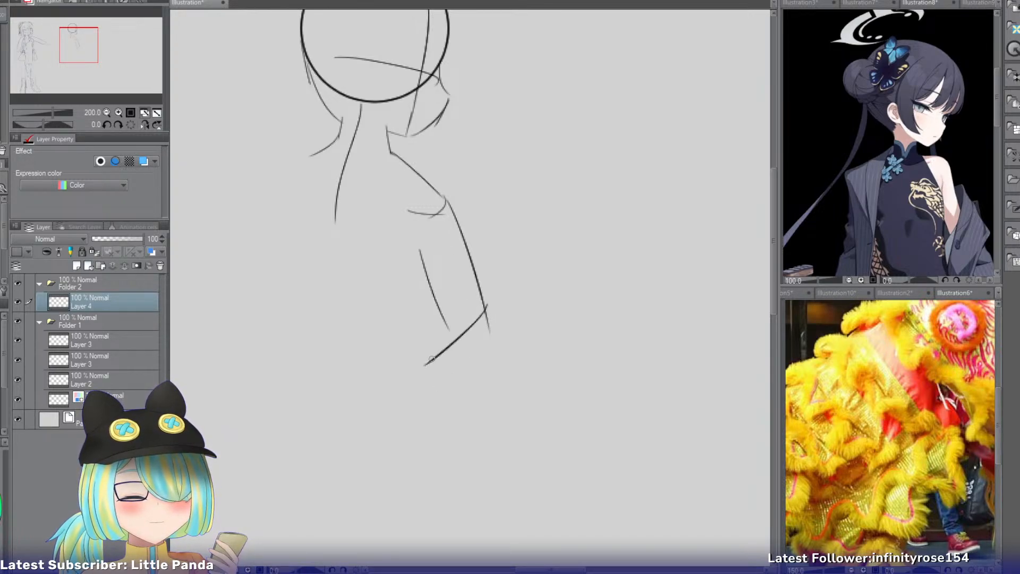
pyautogui.hotkey('ctrl', 'z')
pyautogui.moveTo(485, 301); pyautogui.dragTo(461, 357)
pyautogui.hotkey('ctrl', 'z')
pyautogui.moveTo(489, 321); pyautogui.dragTo(439, 377)
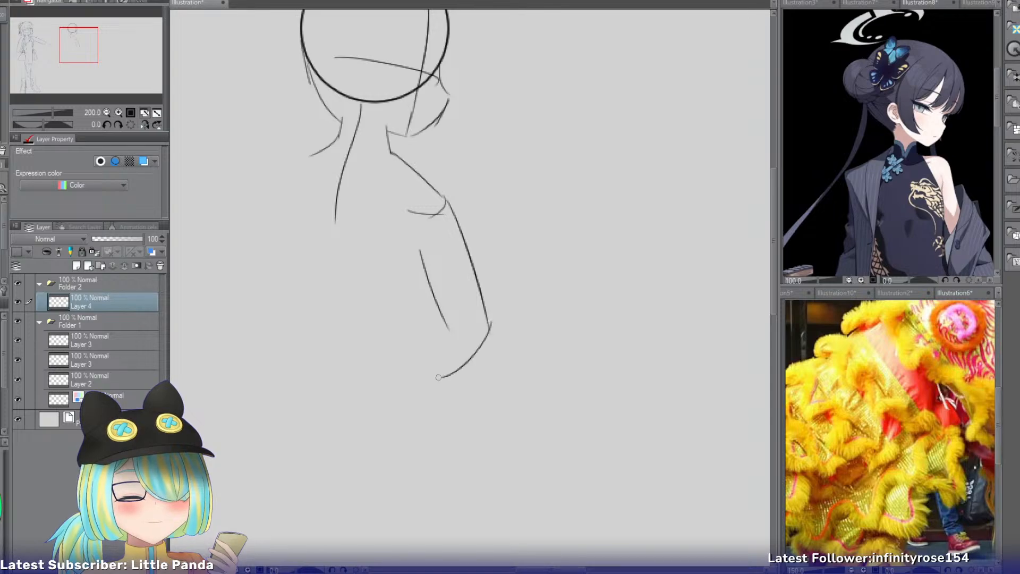
pyautogui.moveTo(444, 307); pyautogui.dragTo(400, 359)
# Draw the torso's right side as a curve from below the armpit inward to the waist beside the bent arm.
pyautogui.hotkey('ctrl', 'z')
pyautogui.moveTo(441, 312); pyautogui.dragTo(405, 355)
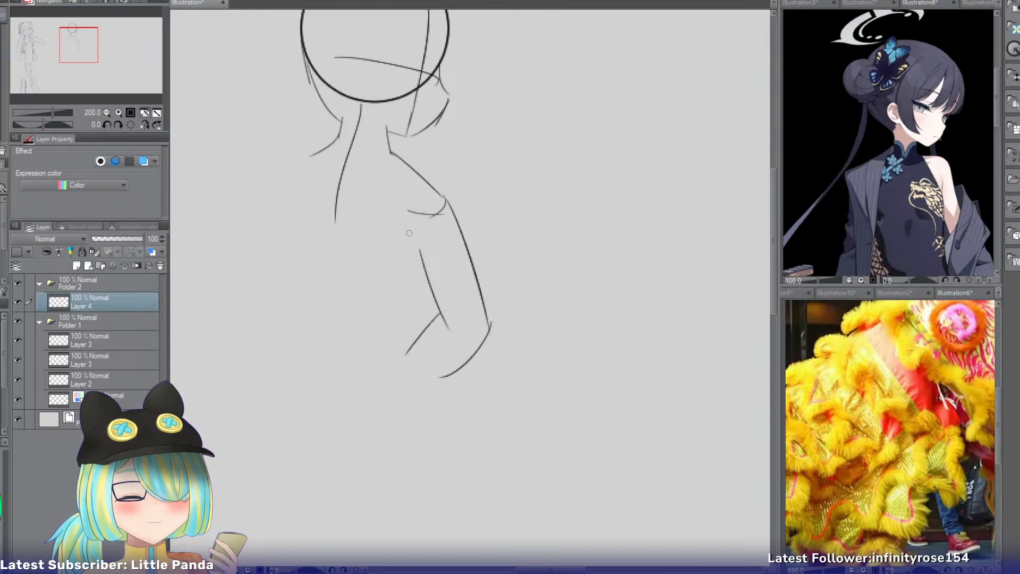
pyautogui.moveTo(411, 242); pyautogui.dragTo(415, 291)
pyautogui.hotkey('ctrl', 'z')
pyautogui.moveTo(403, 218); pyautogui.dragTo(420, 303)
pyautogui.hotkey('ctrl', 'z')
pyautogui.moveTo(407, 216); pyautogui.dragTo(420, 304)
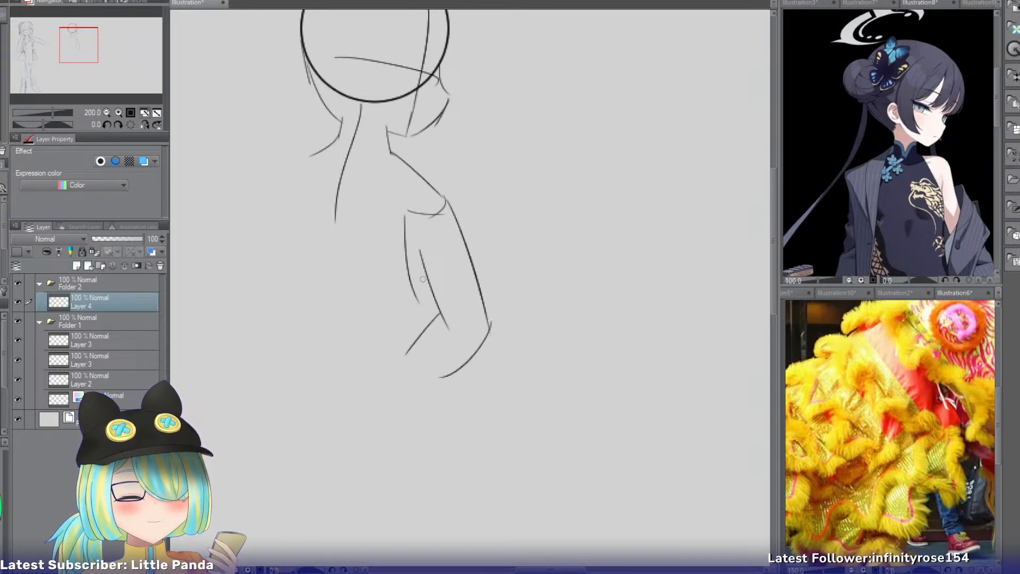
# Draw a short line below the waist on the torso's right side, crossing the forearm and running down toward the hip.
pyautogui.hotkey('ctrl', 'z')
pyautogui.moveTo(423, 232); pyautogui.dragTo(410, 340)
pyautogui.moveTo(424, 303)
pyautogui.mouseDown()
pyautogui.moveTo(423, 381)
pyautogui.moveTo(416, 329)
pyautogui.moveTo(388, 377)
pyautogui.moveTo(392, 360)
pyautogui.moveTo(408, 402)
pyautogui.mouseUp()
pyautogui.hotkey('ctrl', 'z')
pyautogui.hotkey('ctrl', 'z')
pyautogui.hotkey('ctrl', 'z')
pyautogui.moveTo(416, 332); pyautogui.dragTo(389, 417)
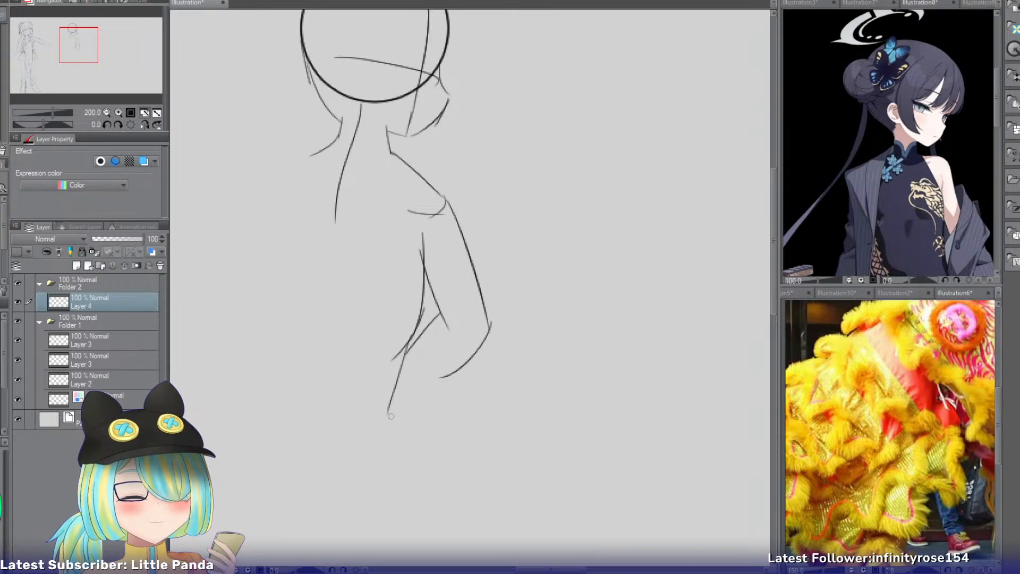
pyautogui.hotkey('ctrl', 'z')
pyautogui.moveTo(408, 344); pyautogui.dragTo(399, 399)
# Draw a curved line for the upper left side of the torso and extend the centre guide line down toward the waist.
pyautogui.moveTo(303, 180); pyautogui.dragTo(293, 210)
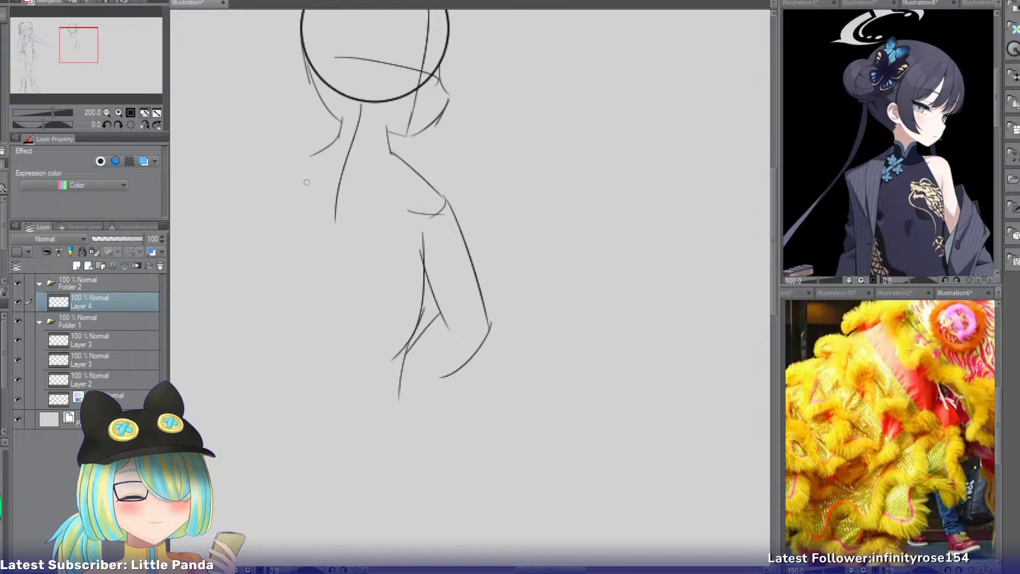
pyautogui.moveTo(296, 171)
pyautogui.mouseDown()
pyautogui.moveTo(292, 264)
pyautogui.moveTo(298, 250)
pyautogui.moveTo(301, 269)
pyautogui.mouseUp()
pyautogui.hotkey('ctrl', 'z')
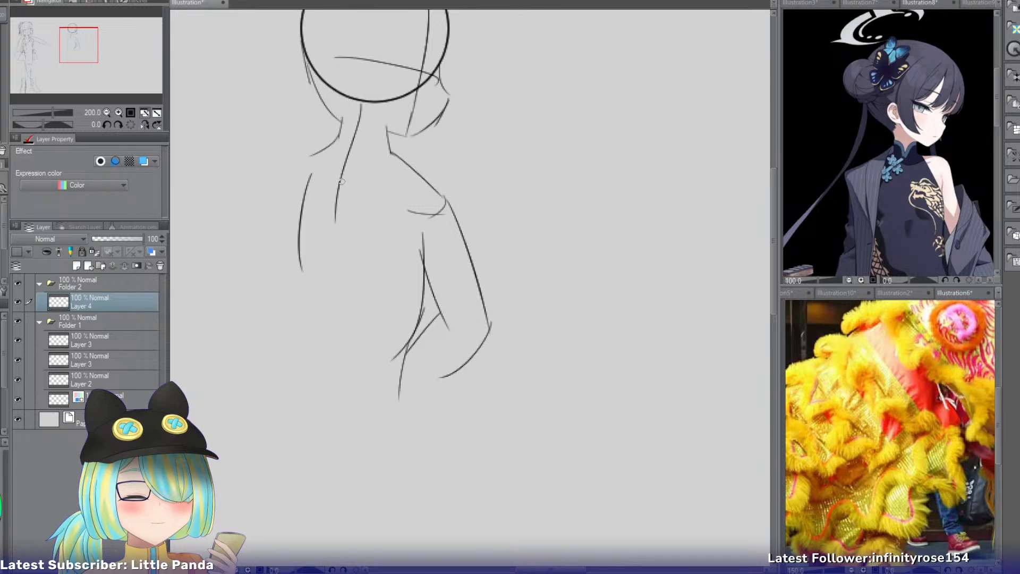
pyautogui.moveTo(335, 197); pyautogui.dragTo(345, 287)
# Continue the torso's centre guide line from the waist down to hip level as one long curve bowing to the left.
pyautogui.moveTo(337, 223); pyautogui.dragTo(341, 339)
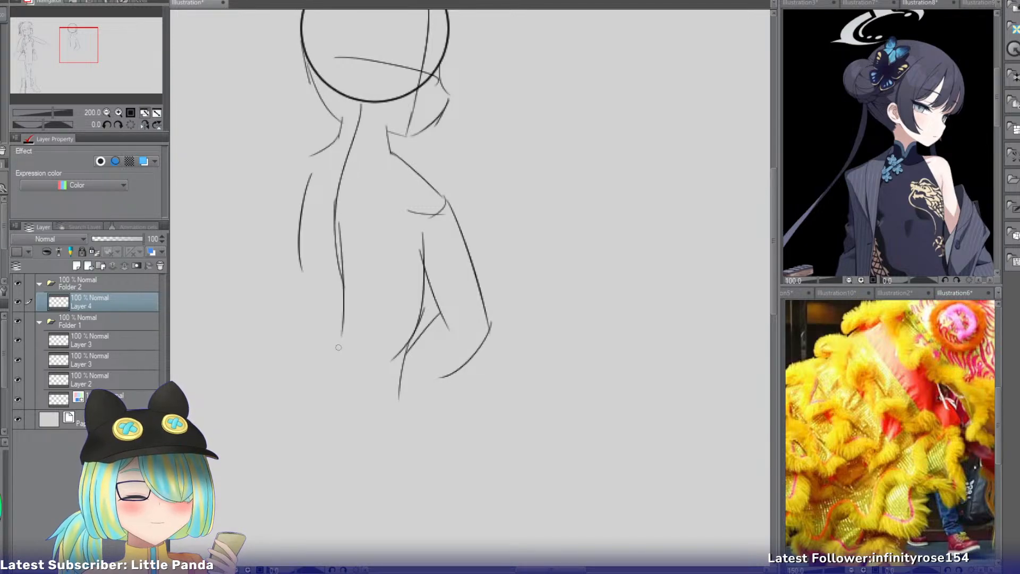
pyautogui.hotkey('ctrl', 'z')
pyautogui.moveTo(338, 264); pyautogui.dragTo(324, 380)
pyautogui.hotkey('ctrl', 'z')
pyautogui.moveTo(332, 250); pyautogui.dragTo(330, 351)
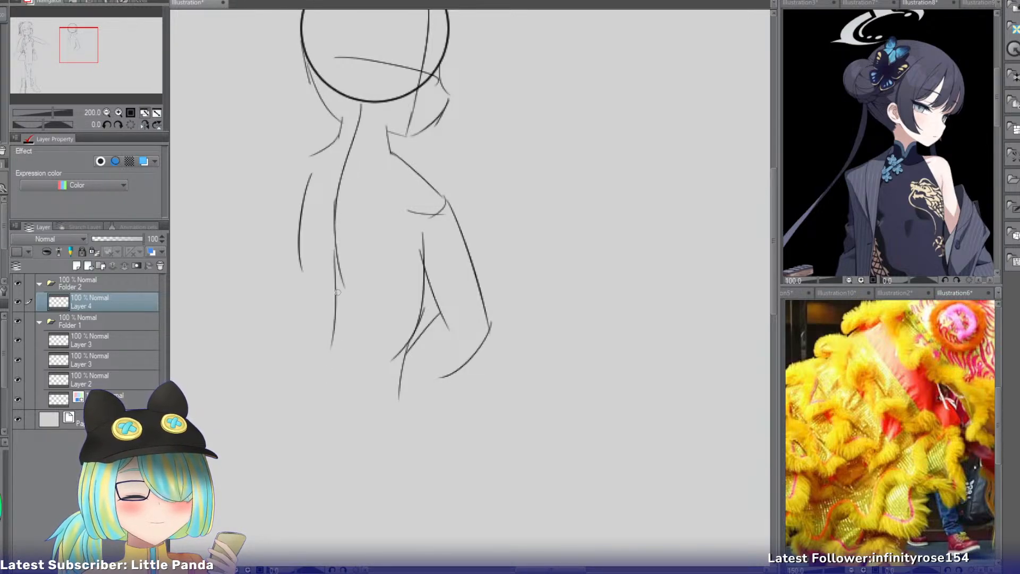
pyautogui.hotkey('ctrl', 'z')
pyautogui.moveTo(334, 258); pyautogui.dragTo(332, 364)
pyautogui.hotkey('ctrl', 'z')
pyautogui.moveTo(334, 247); pyautogui.dragTo(324, 351)
pyautogui.hotkey('ctrl', 'z')
pyautogui.moveTo(337, 285); pyautogui.dragTo(324, 412)
pyautogui.hotkey('ctrl', 'z')
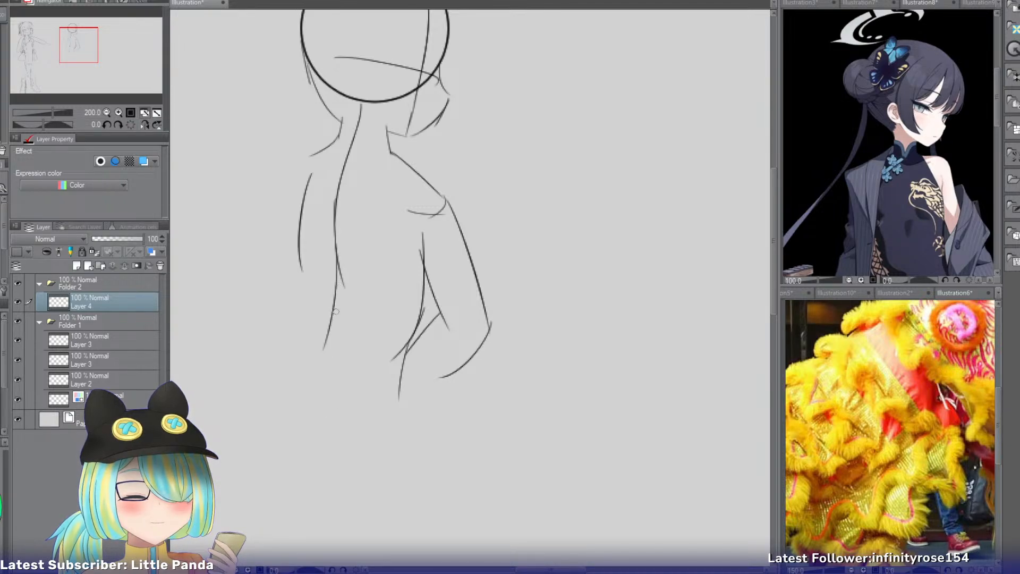
pyautogui.hotkey('ctrl', 'z')
# Try short continuations of the torso's left side line down from the waist.
pyautogui.hotkey('ctrl', 'z')
pyautogui.moveTo(336, 253); pyautogui.dragTo(326, 409)
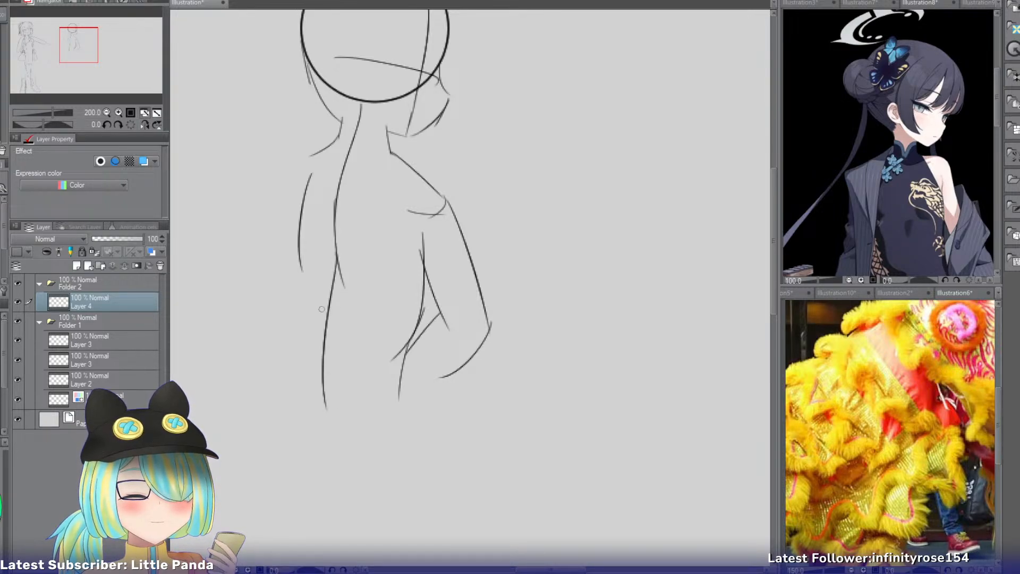
pyautogui.moveTo(302, 253); pyautogui.dragTo(292, 322)
pyautogui.moveTo(302, 272); pyautogui.dragTo(274, 353)
pyautogui.hotkey('ctrl', 'z')
pyautogui.hotkey('ctrl', 'z')
pyautogui.hotkey('ctrl', 'z')
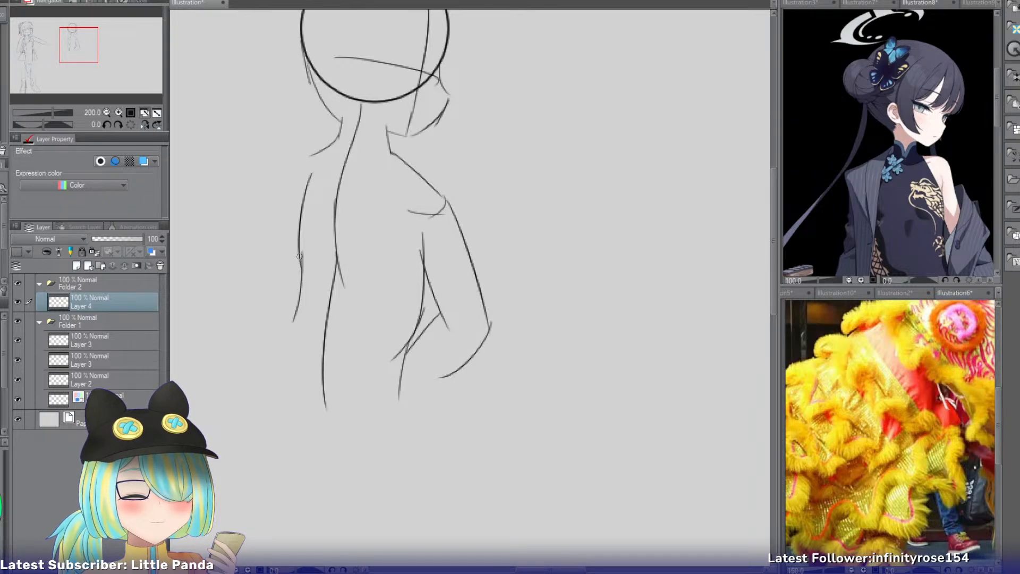
pyautogui.hotkey('ctrl', 'z')
pyautogui.moveTo(301, 253); pyautogui.dragTo(303, 296)
pyautogui.hotkey('ctrl', 'z')
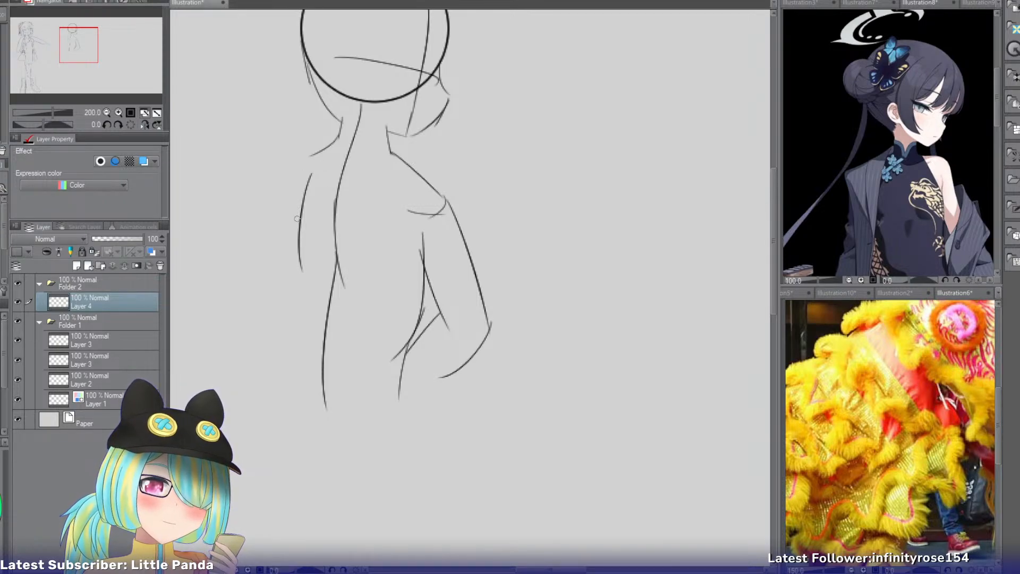
# Draw the left waist and hip contour, flaring outward from the torso's left side down to hip level.
pyautogui.moveTo(299, 265); pyautogui.dragTo(275, 330)
pyautogui.hotkey('ctrl', 'z')
pyautogui.moveTo(293, 289); pyautogui.dragTo(272, 372)
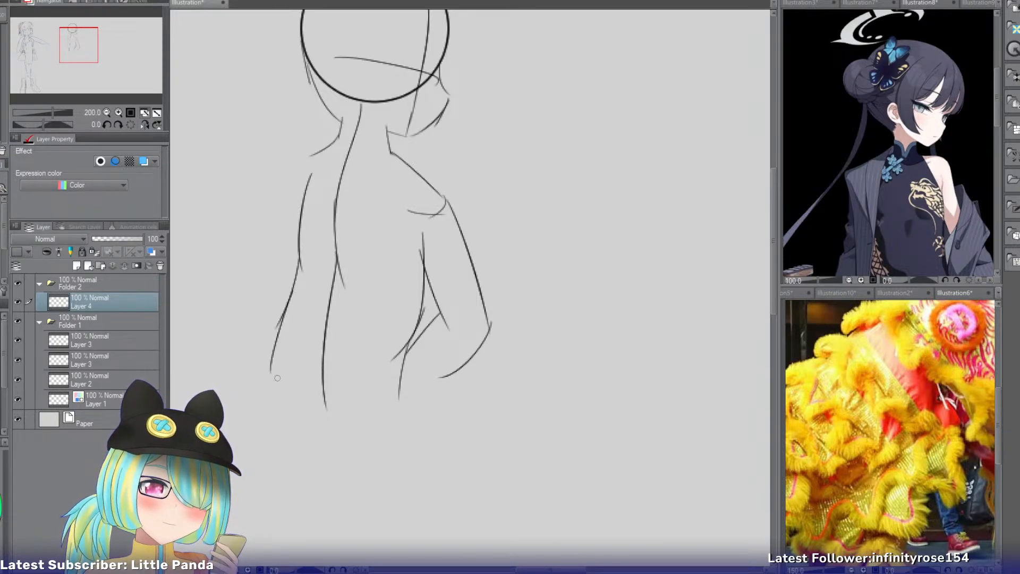
pyautogui.hotkey('ctrl', 'z')
pyautogui.moveTo(286, 315); pyautogui.dragTo(265, 394)
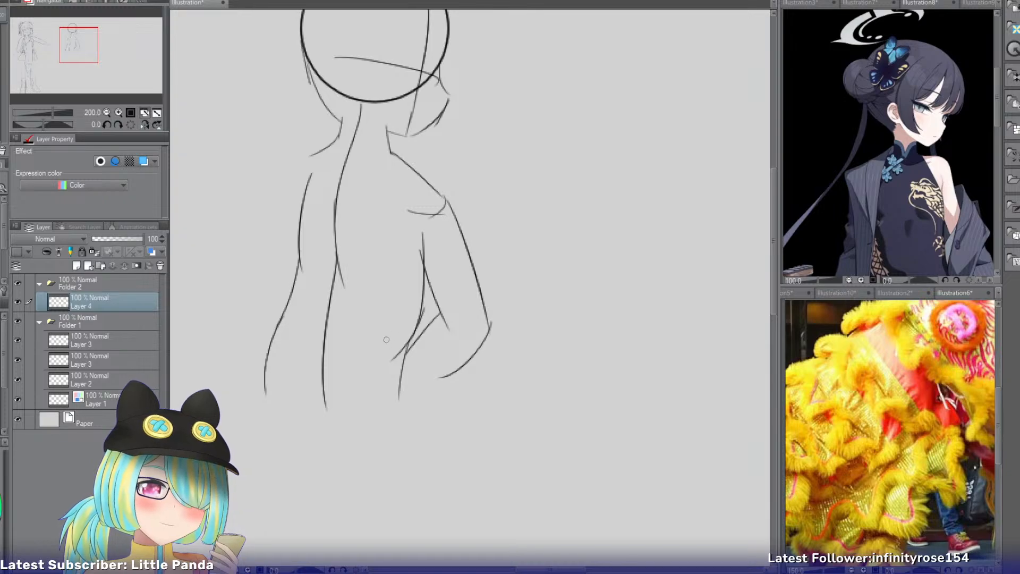
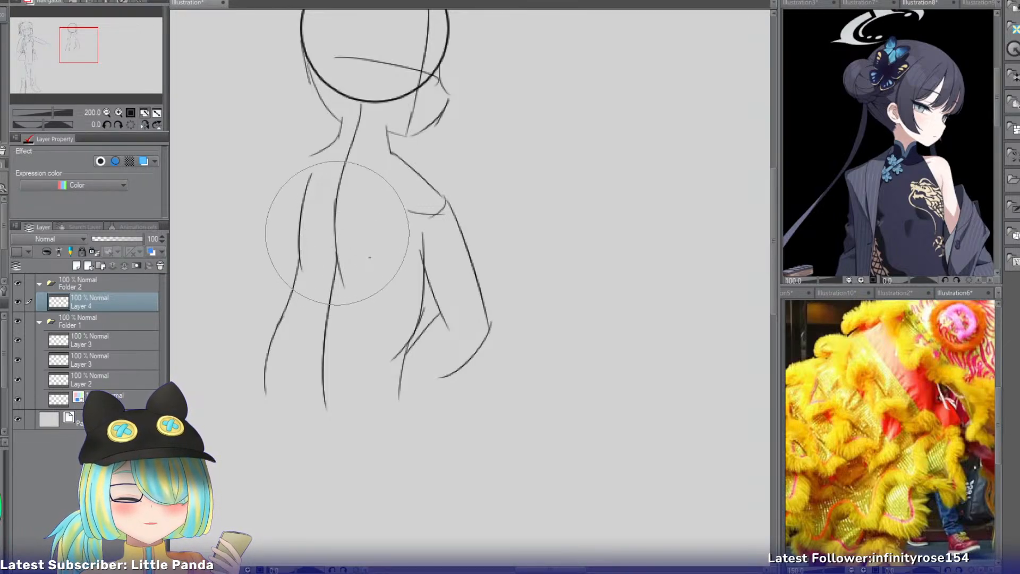
# Erase the rough torso and arm sketch below the neck, keeping the head and neck lines.
pyautogui.moveTo(327, 225)
pyautogui.mouseDown()
pyautogui.moveTo(466, 302)
pyautogui.moveTo(447, 316)
pyautogui.moveTo(512, 278)
pyautogui.moveTo(473, 396)
pyautogui.moveTo(444, 426)
pyautogui.moveTo(328, 449)
pyautogui.moveTo(279, 379)
pyautogui.moveTo(260, 294)
pyautogui.moveTo(455, 303)
pyautogui.moveTo(298, 229)
pyautogui.moveTo(392, 208)
pyautogui.moveTo(495, 260)
pyautogui.moveTo(396, 243)
pyautogui.moveTo(360, 199)
pyautogui.moveTo(364, 150)
pyautogui.mouseUp()
pyautogui.press('p')
pyautogui.press('e')
pyautogui.press('[')
pyautogui.press('[')
pyautogui.press('[')
pyautogui.press('[')
pyautogui.press('[')
pyautogui.press('[')
pyautogui.press('[')
pyautogui.press('[')
pyautogui.press('[')
pyautogui.press('[')
pyautogui.press('[')
pyautogui.press('[')
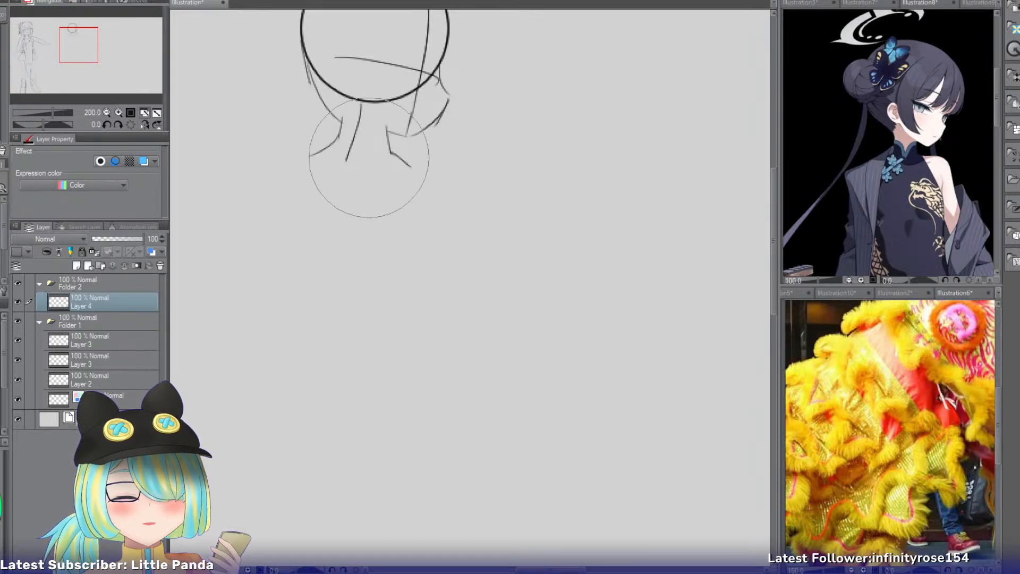
pyautogui.press('[')
pyautogui.press('[')
pyautogui.press('[')
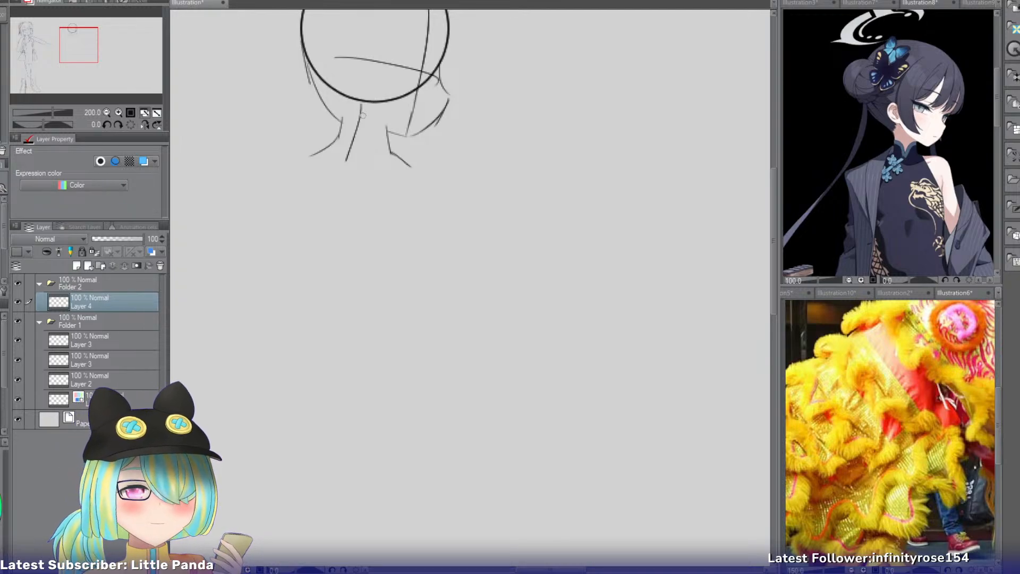
# Sketch the curved chest section of the torso's centre line, starting at the neck.
pyautogui.moveTo(360, 118)
pyautogui.mouseDown()
pyautogui.moveTo(370, 233)
pyautogui.moveTo(358, 215)
pyautogui.mouseUp()
pyautogui.hotkey('ctrl', 'z')
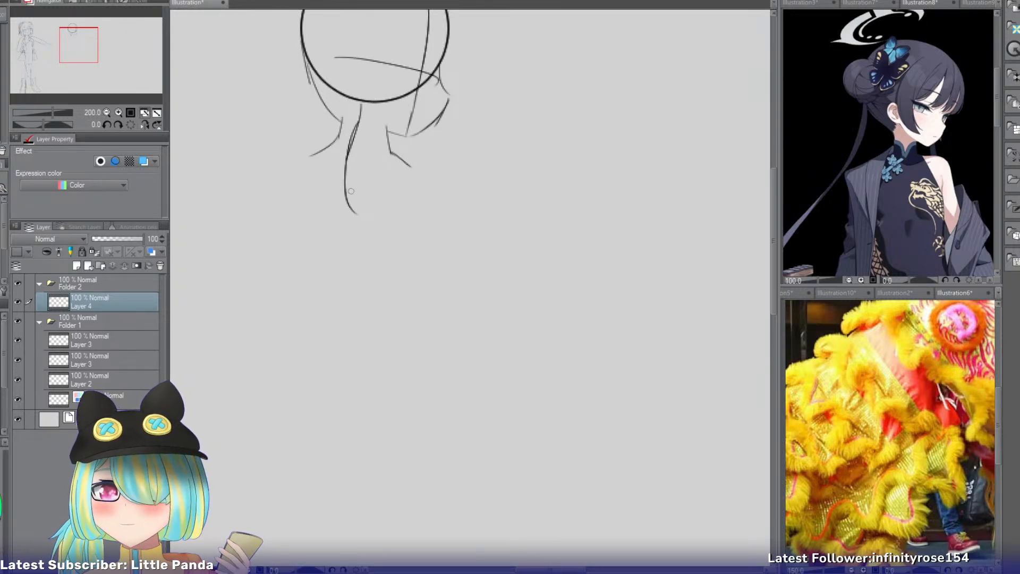
pyautogui.moveTo(345, 175); pyautogui.dragTo(370, 241)
pyautogui.hotkey('ctrl', 'z')
# Extend the torso's centre line diagonally from the bottom of the chest curve down past the waist.
pyautogui.moveTo(346, 200); pyautogui.dragTo(383, 289)
pyautogui.hotkey('ctrl', 'z')
pyautogui.moveTo(353, 210); pyautogui.dragTo(385, 290)
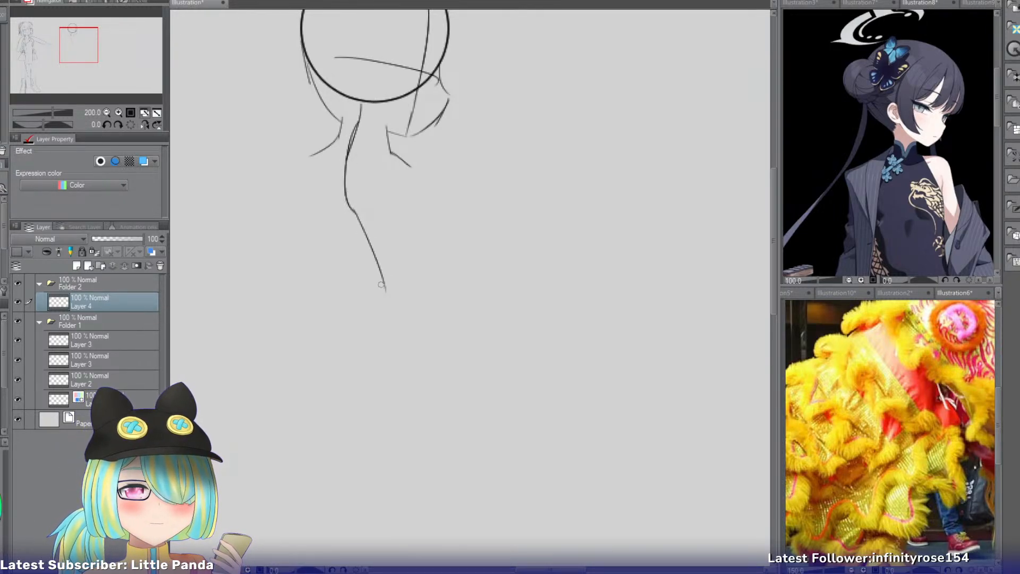
pyautogui.hotkey('ctrl', 'z')
pyautogui.hotkey('ctrl', 'z')
pyautogui.moveTo(348, 204); pyautogui.dragTo(392, 313)
pyautogui.hotkey('ctrl', 'z')
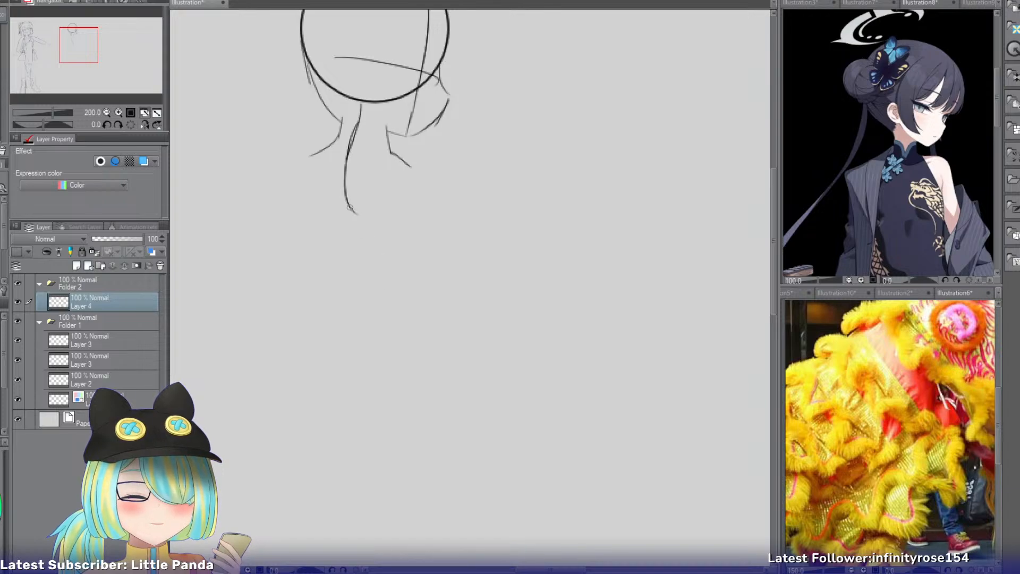
pyautogui.moveTo(348, 205); pyautogui.dragTo(387, 298)
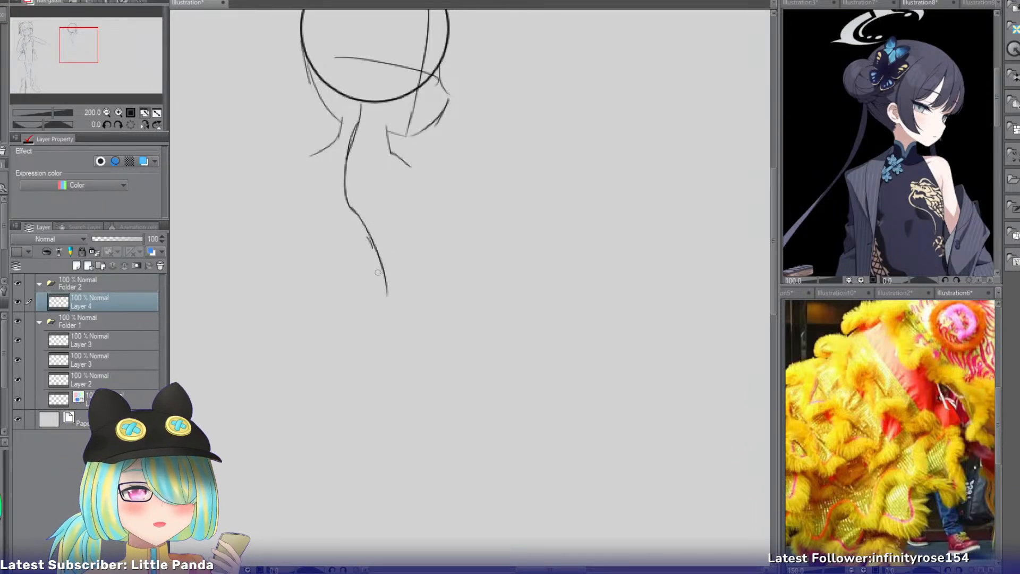
# Add the lower part of the centre line, curving back from the waist down over the pelvis.
pyautogui.moveTo(370, 244); pyautogui.dragTo(357, 357)
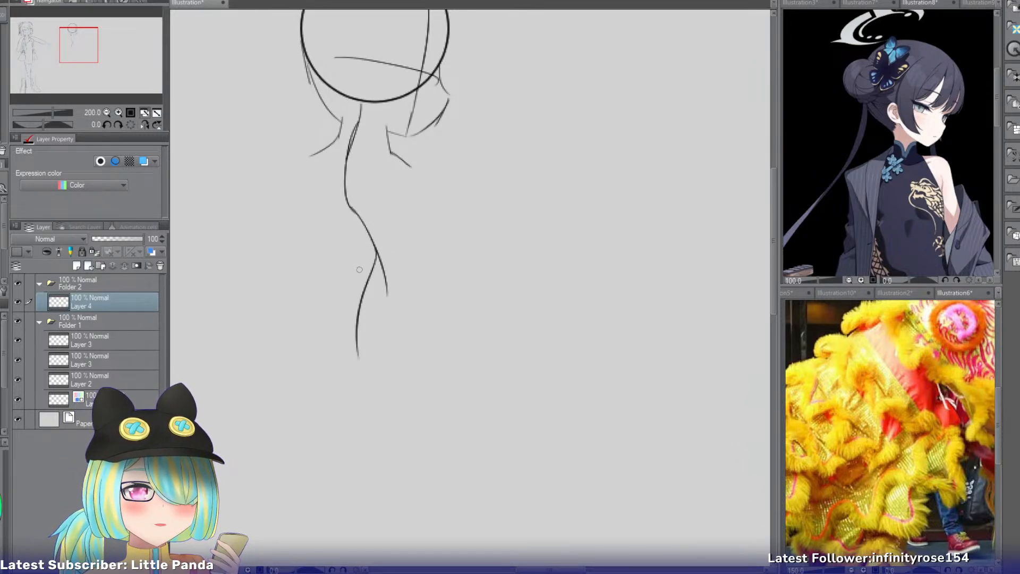
pyautogui.hotkey('ctrl', 'z')
pyautogui.moveTo(377, 256); pyautogui.dragTo(362, 367)
pyautogui.hotkey('ctrl', 'z')
pyautogui.moveTo(370, 238)
pyautogui.mouseDown()
pyautogui.moveTo(361, 313)
pyautogui.moveTo(360, 356)
pyautogui.mouseUp()
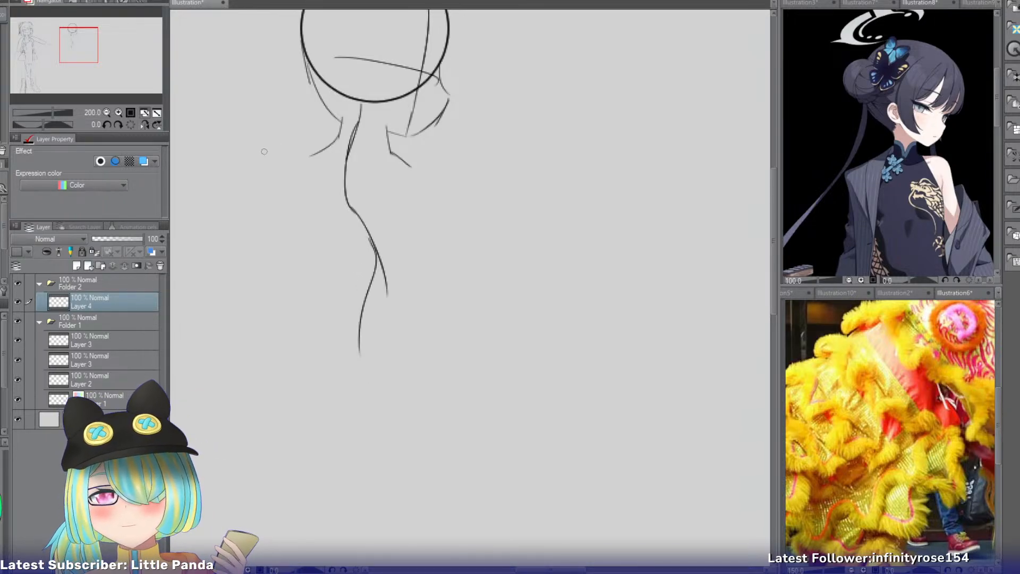
pyautogui.hotkey('ctrl', 'z')
# Sketch the shoulder on the left of the figure and the rounded side of the ribcage below it.
pyautogui.moveTo(309, 154)
pyautogui.mouseDown()
pyautogui.moveTo(311, 234)
pyautogui.moveTo(284, 168)
pyautogui.moveTo(301, 231)
pyautogui.moveTo(288, 213)
pyautogui.moveTo(309, 215)
pyautogui.moveTo(311, 270)
pyautogui.mouseUp()
pyautogui.hotkey('ctrl', 'z')
pyautogui.hotkey('ctrl', 'z')
# Continue the figure's left-hand contour inward to the waist and back out over the hip.
pyautogui.hotkey('ctrl', 'z')
pyautogui.moveTo(290, 221); pyautogui.dragTo(306, 290)
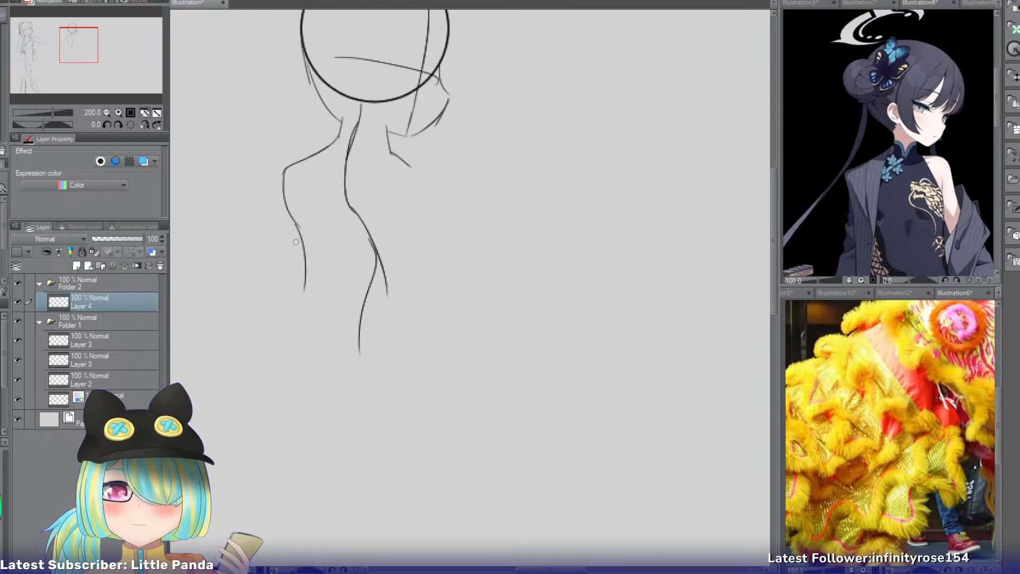
pyautogui.hotkey('ctrl', 'z')
pyautogui.moveTo(287, 219)
pyautogui.mouseDown()
pyautogui.moveTo(320, 275)
pyautogui.moveTo(303, 313)
pyautogui.mouseUp()
pyautogui.hotkey('ctrl', 'z')
pyautogui.hotkey('ctrl', 'z')
pyautogui.moveTo(315, 257)
pyautogui.mouseDown()
pyautogui.moveTo(287, 322)
pyautogui.moveTo(292, 373)
pyautogui.mouseUp()
pyautogui.hotkey('ctrl', 'z')
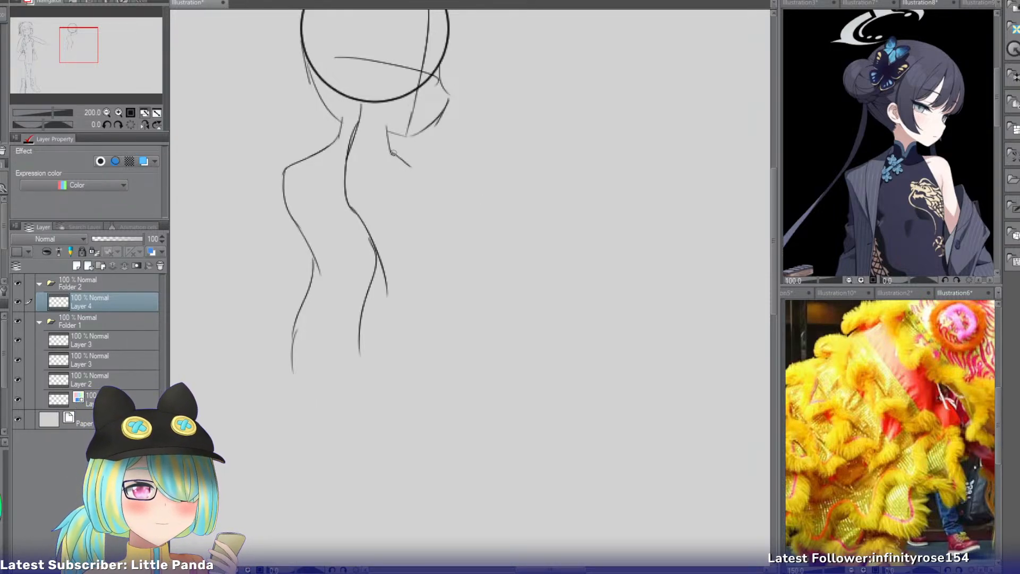
pyautogui.hotkey('ctrl', 'z')
# Sketch the shoulder slope on the right of the figure and the start of the upper arm's outer edge.
pyautogui.moveTo(392, 153)
pyautogui.mouseDown()
pyautogui.moveTo(447, 187)
pyautogui.moveTo(446, 222)
pyautogui.mouseUp()
pyautogui.hotkey('ctrl', 'z')
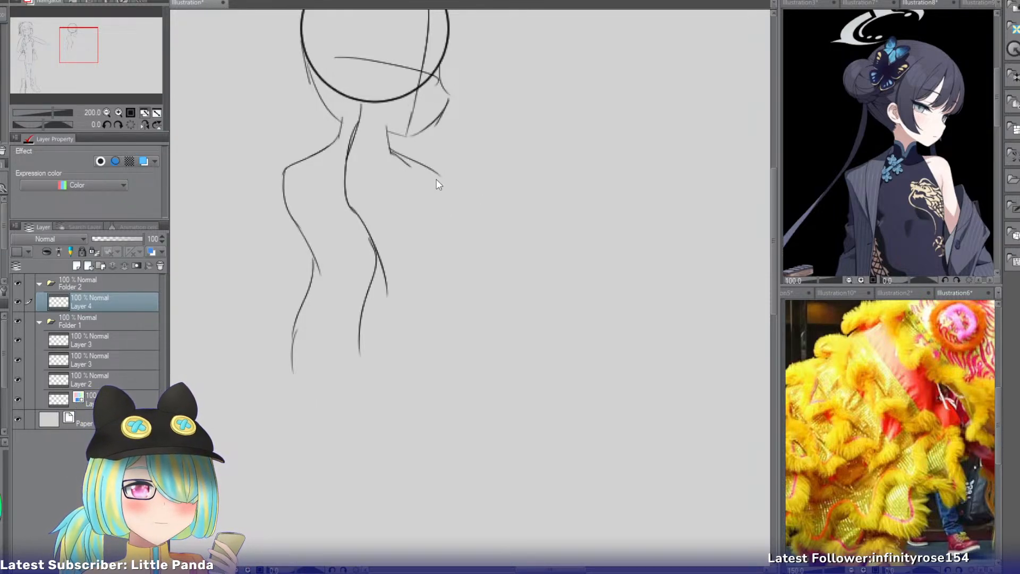
pyautogui.moveTo(427, 167); pyautogui.dragTo(439, 224)
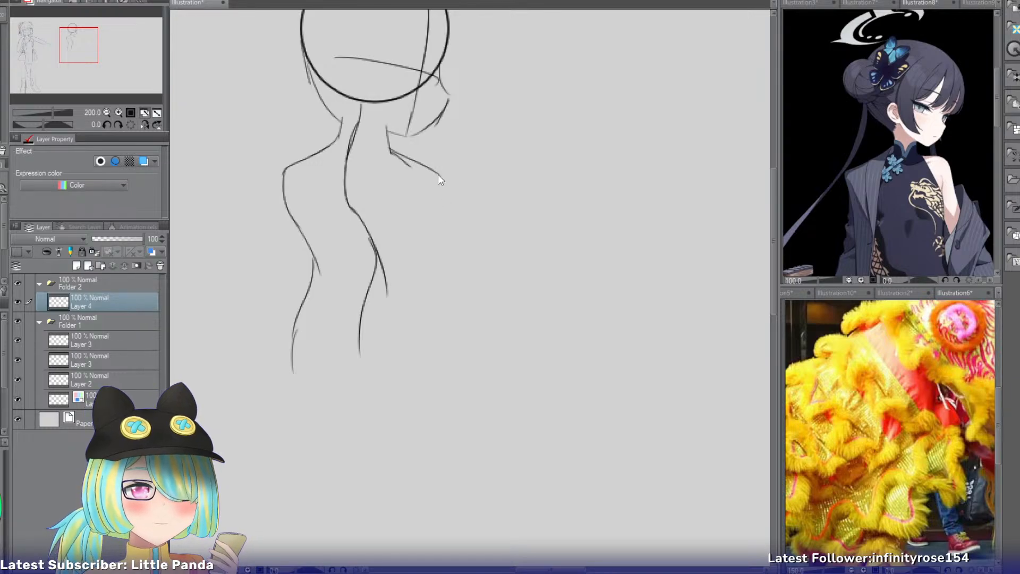
pyautogui.moveTo(438, 174); pyautogui.dragTo(456, 213)
pyautogui.hotkey('ctrl', 'z')
pyautogui.hotkey('ctrl', 'z')
pyautogui.moveTo(439, 176)
pyautogui.mouseDown()
pyautogui.moveTo(454, 247)
pyautogui.moveTo(447, 302)
pyautogui.mouseUp()
# Extend the right-hand arm's outer edge down to about hip level.
pyautogui.hotkey('ctrl', 'z')
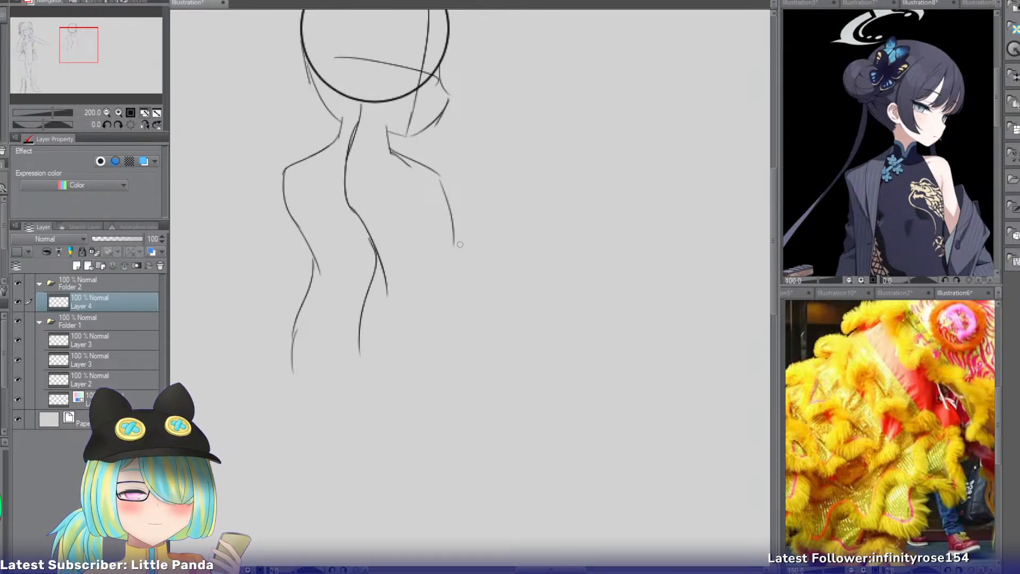
pyautogui.moveTo(447, 214); pyautogui.dragTo(462, 345)
pyautogui.hotkey('ctrl', 'z')
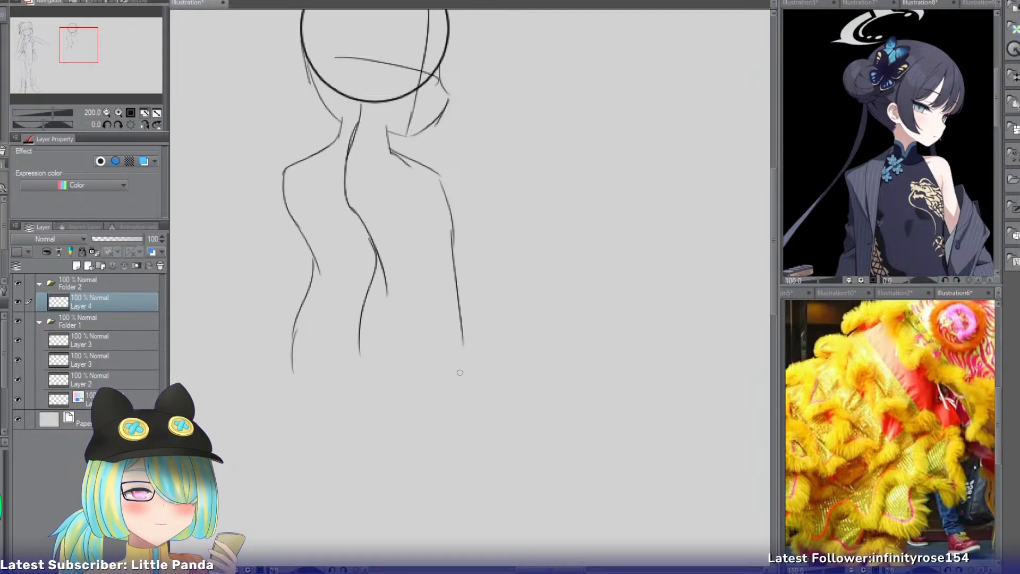
# Sketch the torso's right-hand side contour inside the arm, from the armpit through the waist to the hip.
pyautogui.hotkey('ctrl', 'z')
pyautogui.moveTo(450, 212); pyautogui.dragTo(459, 351)
pyautogui.moveTo(419, 184); pyautogui.dragTo(440, 241)
pyautogui.hotkey('ctrl', 'z')
pyautogui.hotkey('ctrl', 'z')
pyautogui.moveTo(414, 176)
pyautogui.mouseDown()
pyautogui.moveTo(439, 287)
pyautogui.moveTo(435, 366)
pyautogui.mouseUp()
pyautogui.hotkey('ctrl', 'z')
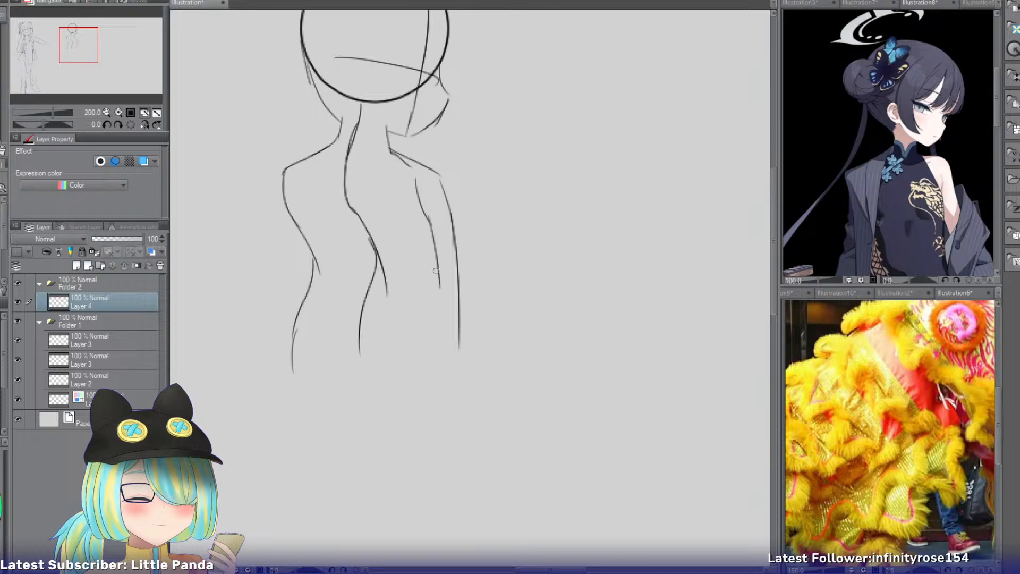
pyautogui.hotkey('ctrl', 'z')
pyautogui.moveTo(437, 271); pyautogui.dragTo(428, 366)
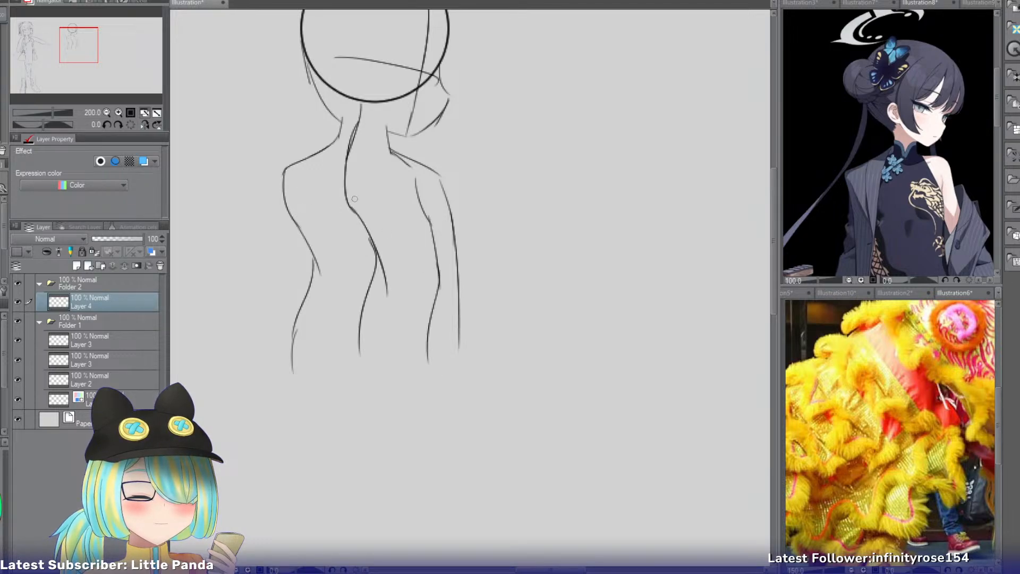
# Draw a curved guideline across the chest from the left side of the torso to the right arm.
pyautogui.moveTo(448, 197); pyautogui.dragTo(377, 229)
pyautogui.hotkey('ctrl', 'z')
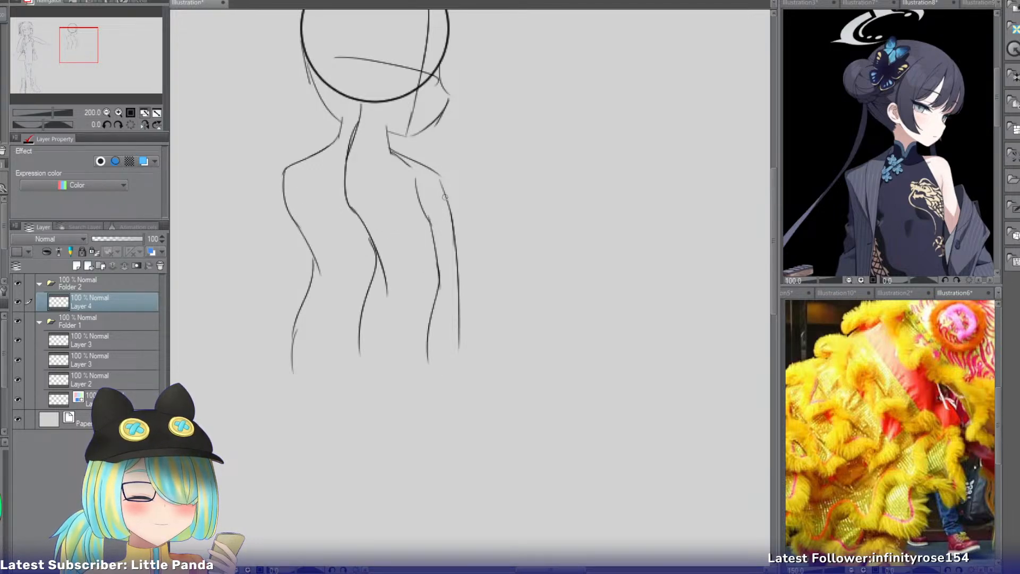
pyautogui.moveTo(447, 197); pyautogui.dragTo(406, 219)
pyautogui.moveTo(278, 207); pyautogui.dragTo(397, 213)
pyautogui.hotkey('ctrl', 'z')
pyautogui.moveTo(291, 223); pyautogui.dragTo(428, 218)
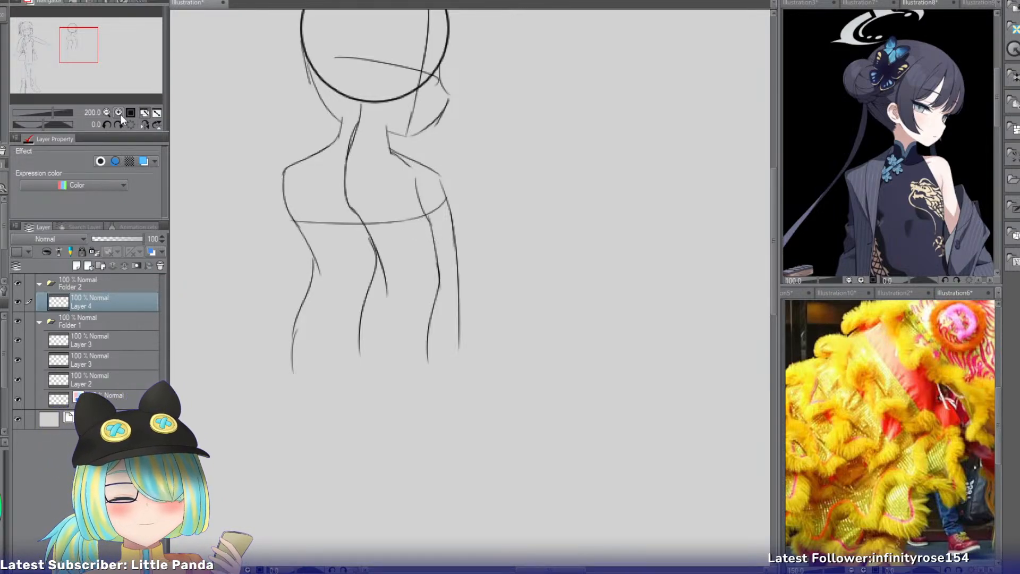
# Lasso the body sketch below the neck, stretch it vertically to lengthen the torso, and clear the selection.
pyautogui.click(107, 112)
pyautogui.moveTo(104, 61)
pyautogui.mouseDown()
pyautogui.moveTo(61, 54)
pyautogui.moveTo(89, 55)
pyautogui.mouseUp()
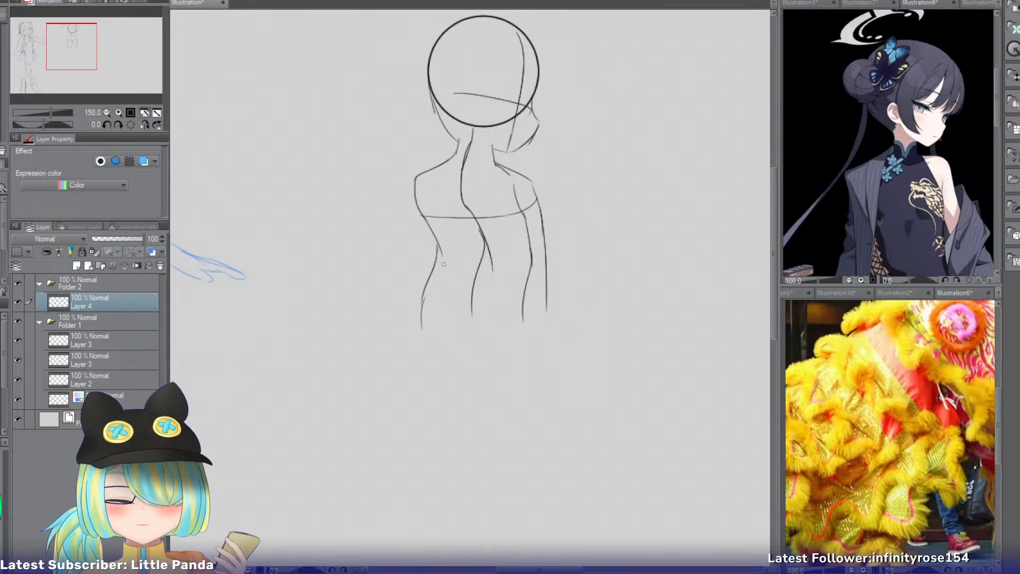
pyautogui.moveTo(388, 242)
pyautogui.mouseDown()
pyautogui.moveTo(596, 297)
pyautogui.moveTo(541, 164)
pyautogui.moveTo(449, 148)
pyautogui.moveTo(388, 242)
pyautogui.mouseUp()
pyautogui.hotkey('ctrl', 't')
pyautogui.moveTo(479, 381); pyautogui.dragTo(470, 438)
pyautogui.click(432, 457)
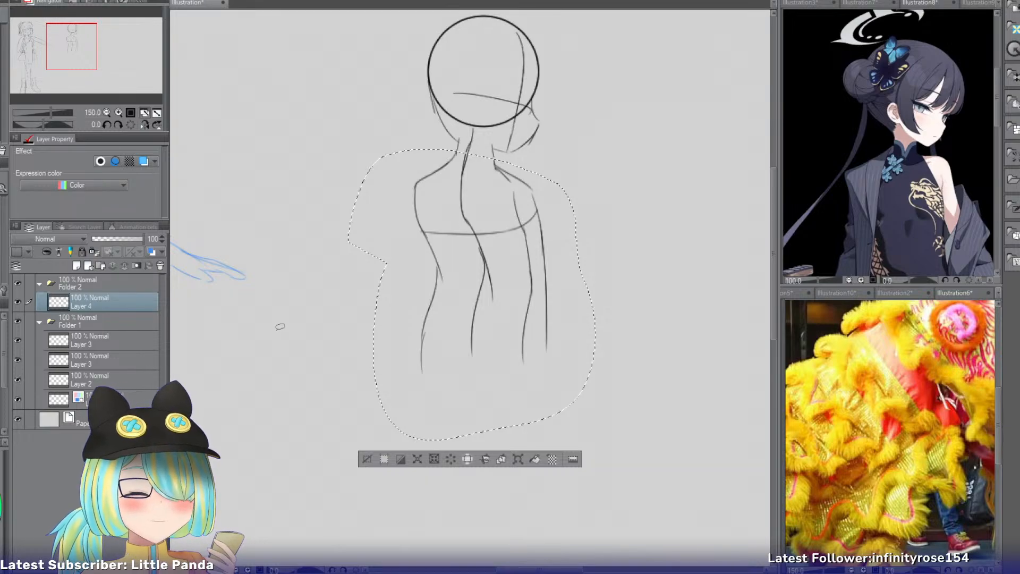
pyautogui.click(367, 459)
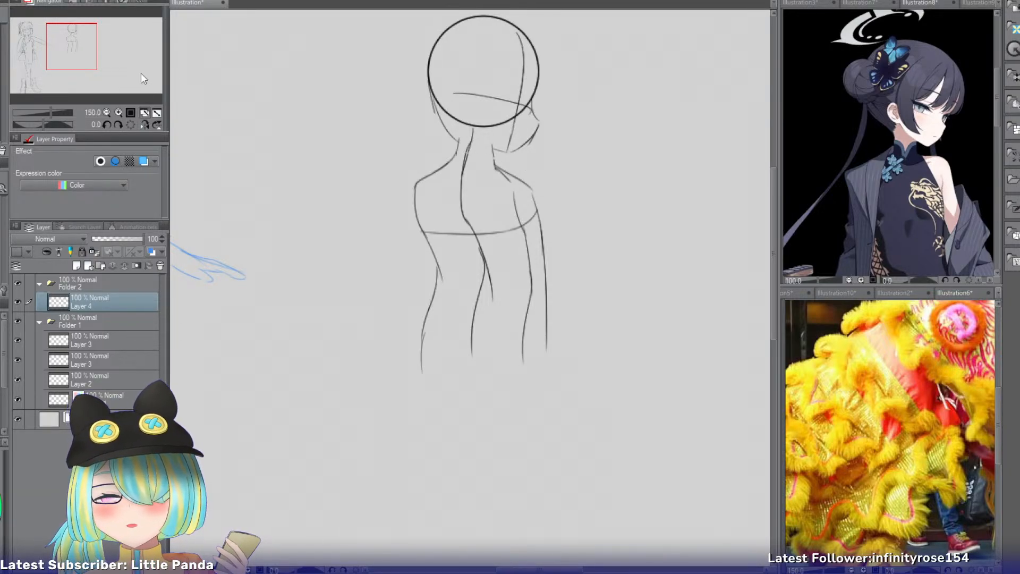
# Sketch a rounder hip contour below the waist on the left side of the figure.
pyautogui.moveTo(79, 47); pyautogui.dragTo(83, 58)
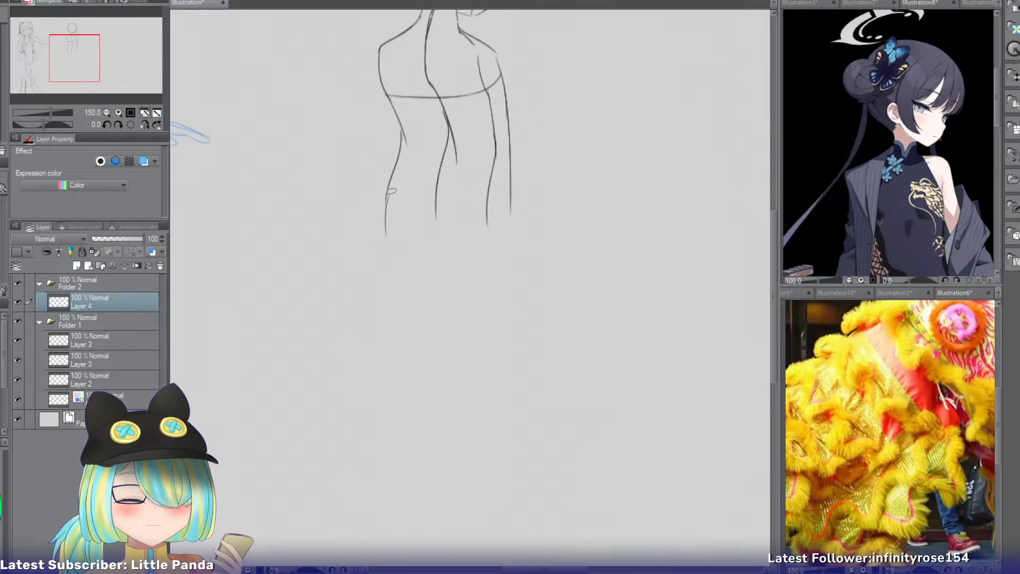
pyautogui.moveTo(398, 157); pyautogui.dragTo(390, 206)
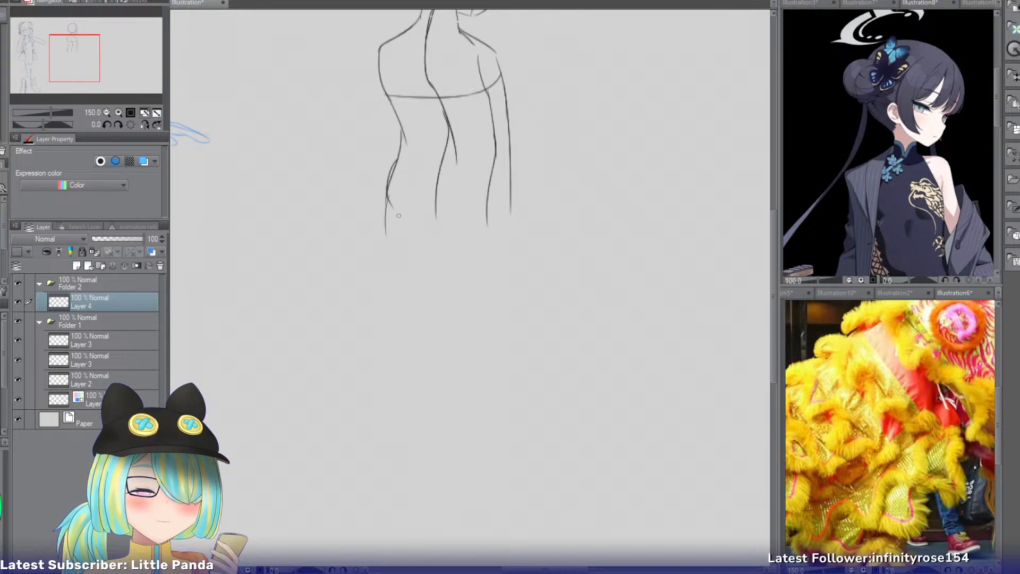
pyautogui.moveTo(401, 149)
pyautogui.mouseDown()
pyautogui.moveTo(404, 207)
pyautogui.moveTo(388, 201)
pyautogui.moveTo(397, 226)
pyautogui.mouseUp()
pyautogui.hotkey('ctrl', 'z')
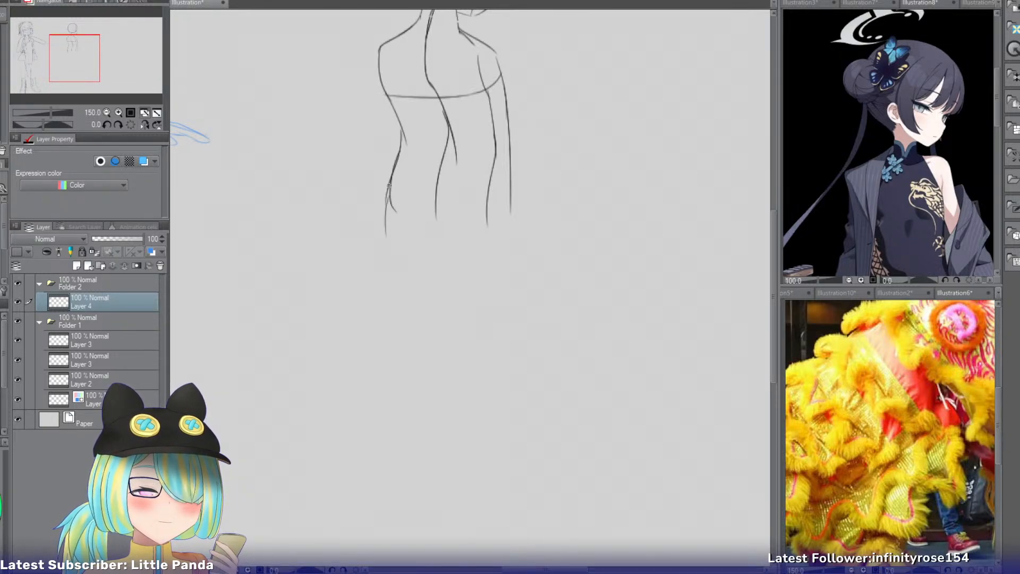
pyautogui.moveTo(389, 185)
pyautogui.mouseDown()
pyautogui.moveTo(404, 220)
pyautogui.moveTo(382, 224)
pyautogui.moveTo(372, 332)
pyautogui.mouseUp()
pyautogui.hotkey('ctrl', 'z')
pyautogui.hotkey('ctrl', 'z')
# Sketch the left leg's outer contour from the hip down past the thigh.
pyautogui.hotkey('ctrl', 'z')
pyautogui.moveTo(392, 212); pyautogui.dragTo(371, 401)
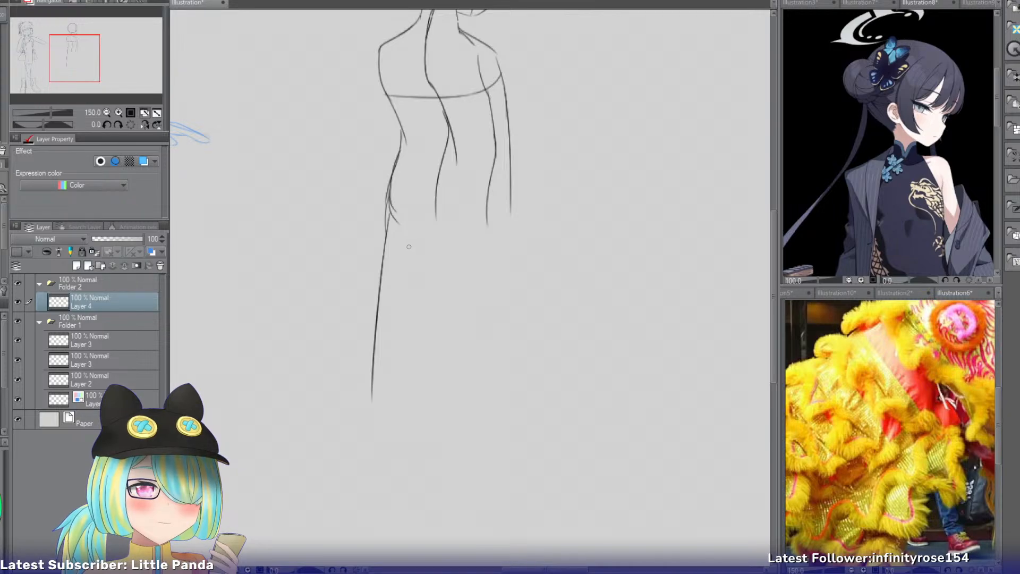
pyautogui.hotkey('ctrl', 'z')
pyautogui.moveTo(393, 208); pyautogui.dragTo(390, 275)
pyautogui.hotkey('ctrl', 'z')
pyautogui.moveTo(392, 212); pyautogui.dragTo(405, 308)
pyautogui.hotkey('ctrl', 'z')
pyautogui.moveTo(397, 272); pyautogui.dragTo(403, 350)
pyautogui.hotkey('ctrl', 'z')
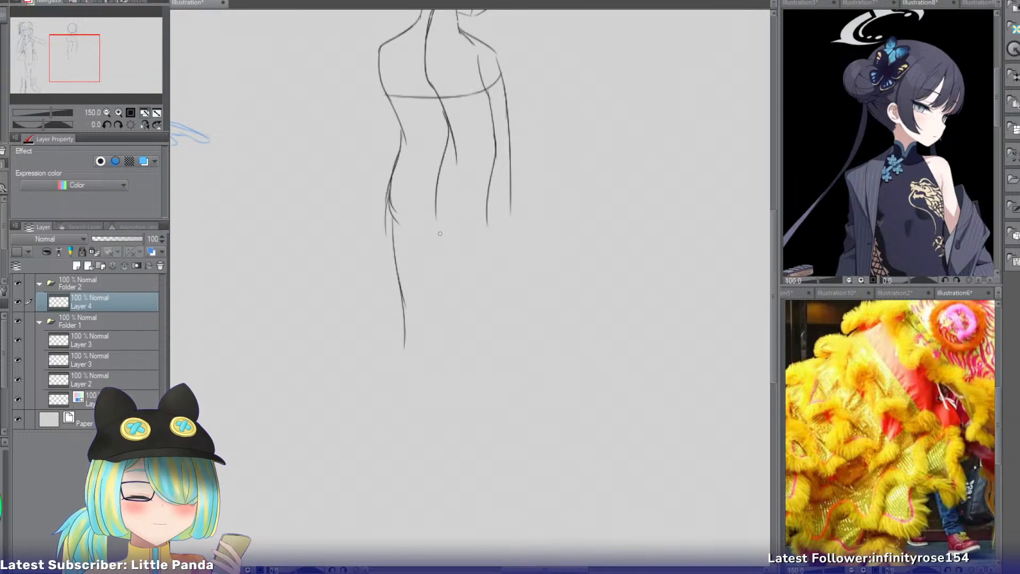
pyautogui.hotkey('ctrl', 'z')
# Sketch the inner thigh line down from the centre line and the outer thigh contour on the right.
pyautogui.moveTo(435, 219); pyautogui.dragTo(453, 311)
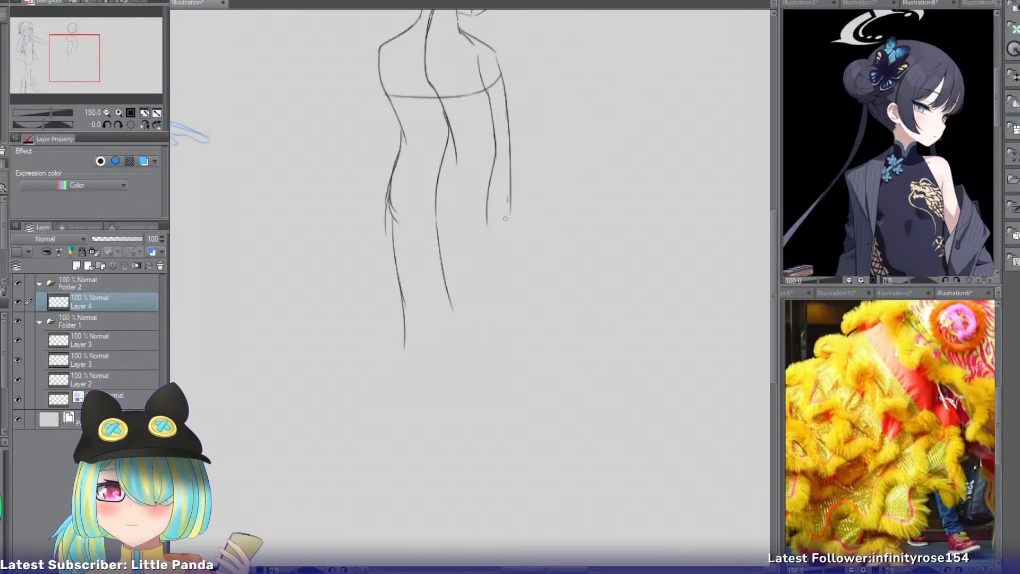
pyautogui.moveTo(502, 181); pyautogui.dragTo(497, 305)
pyautogui.hotkey('ctrl', 'z')
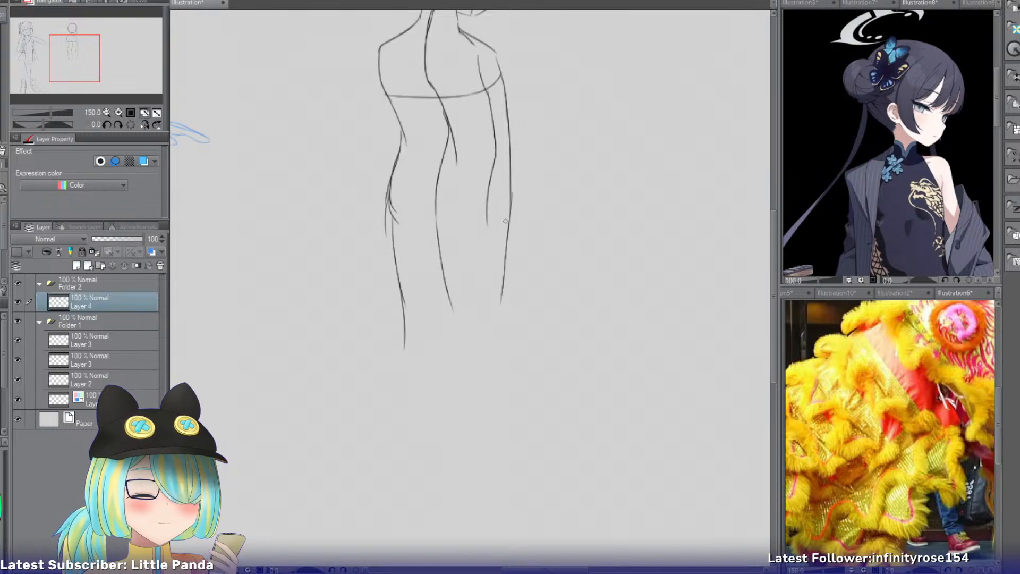
pyautogui.moveTo(511, 211); pyautogui.dragTo(496, 328)
pyautogui.hotkey('ctrl', 'z')
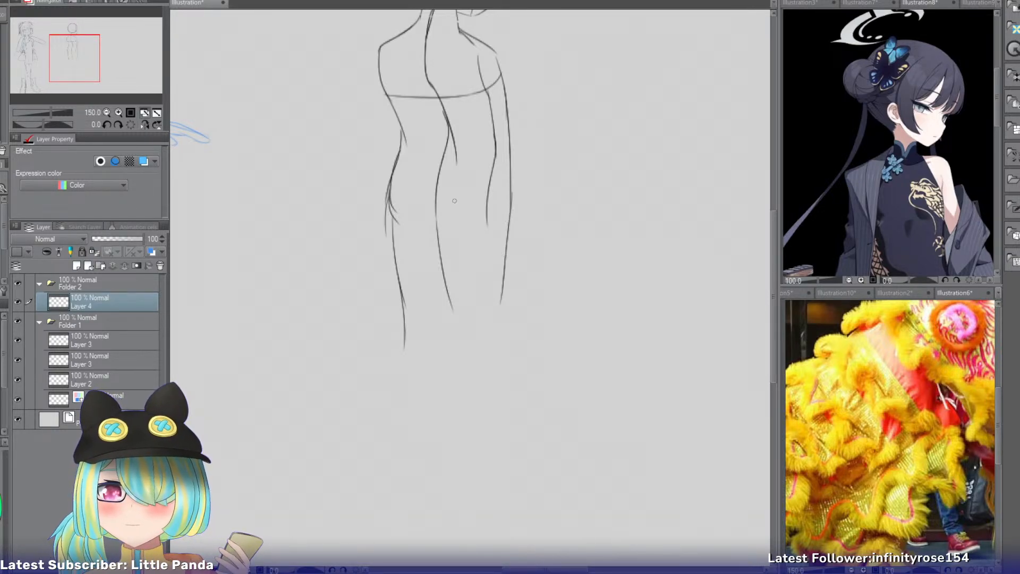
# Try a second inner thigh line beside the first, and erase both lines below the centre line.
pyautogui.moveTo(441, 214); pyautogui.dragTo(461, 325)
pyautogui.hotkey('ctrl', 'z')
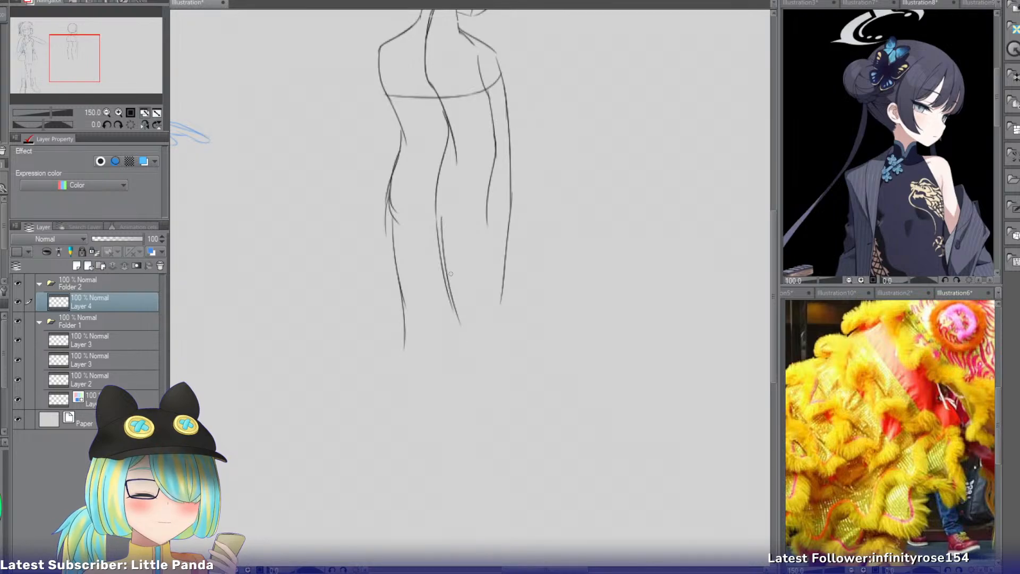
pyautogui.press('e')
pyautogui.press('[')
pyautogui.press('[')
pyautogui.press('[')
pyautogui.press('[')
pyautogui.press('[')
pyautogui.press('[')
pyautogui.press('[')
pyautogui.press('[')
pyautogui.press('[')
pyautogui.press('[')
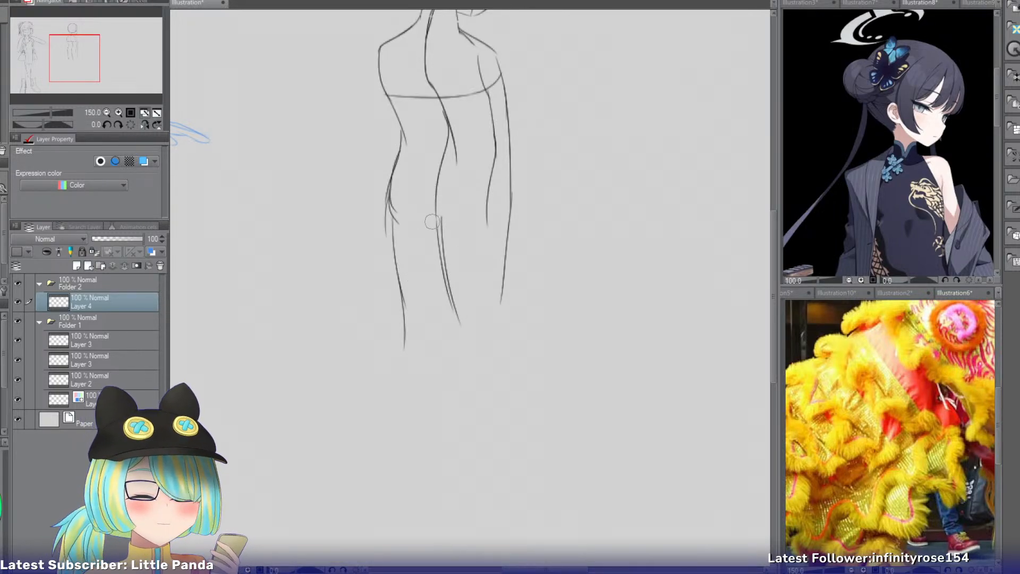
pyautogui.moveTo(432, 227)
pyautogui.mouseDown()
pyautogui.moveTo(451, 340)
pyautogui.moveTo(439, 255)
pyautogui.moveTo(454, 316)
pyautogui.mouseUp()
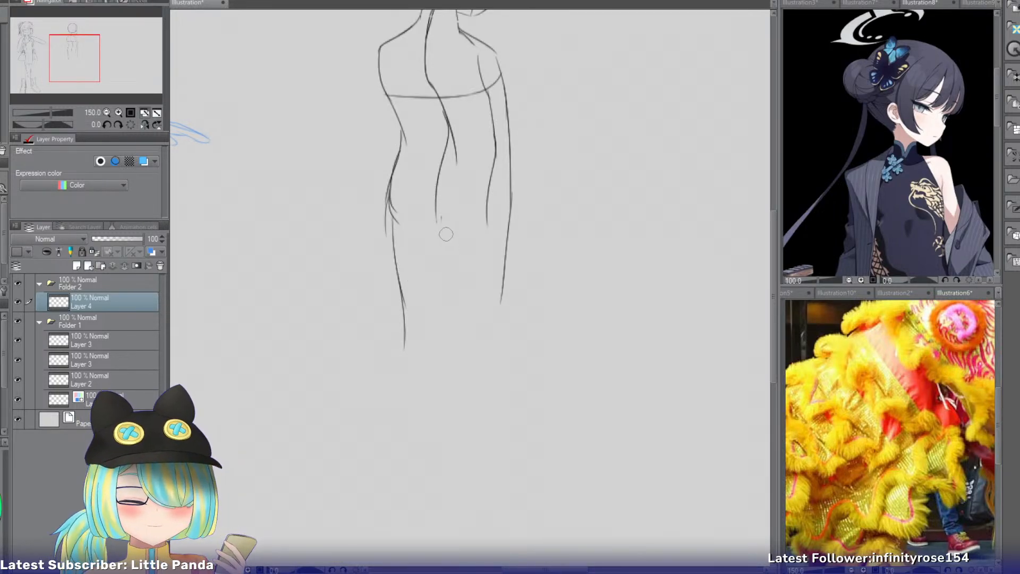
# Redraw the inner thigh line slanting further right and reinforce the outer contour of the right thigh.
pyautogui.press('p')
pyautogui.moveTo(440, 217); pyautogui.dragTo(469, 325)
pyautogui.hotkey('ctrl', 'z')
pyautogui.hotkey('ctrl', 'z')
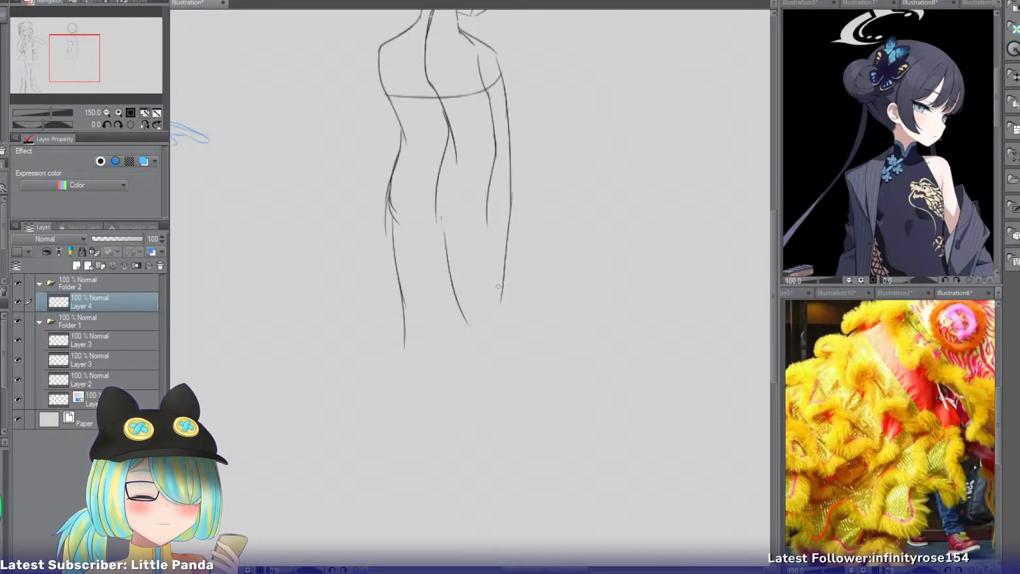
pyautogui.moveTo(512, 252); pyautogui.dragTo(508, 288)
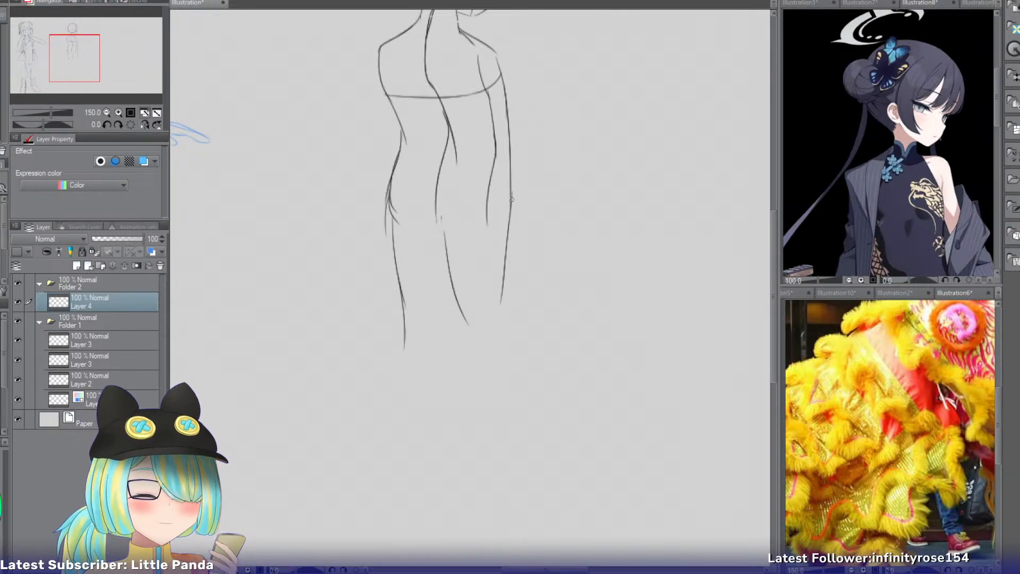
pyautogui.moveTo(511, 197); pyautogui.dragTo(504, 277)
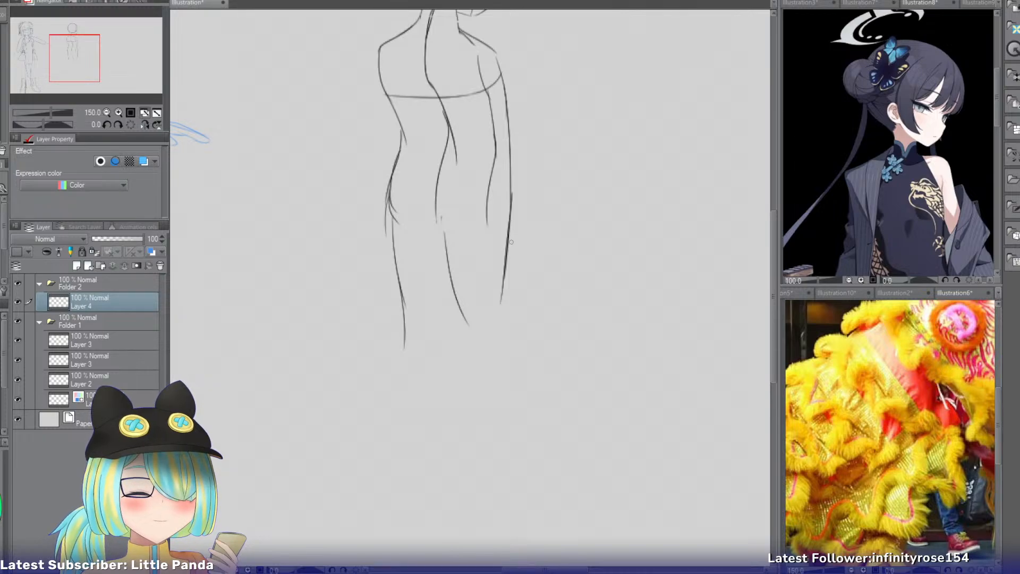
# Extend the right thigh's outer contour down to the knee, retrying the stroke until it runs almost vertical with a small bend.
pyautogui.moveTo(512, 221); pyautogui.dragTo(502, 304)
pyautogui.hotkey('ctrl', 'z')
pyautogui.moveTo(514, 212); pyautogui.dragTo(511, 338)
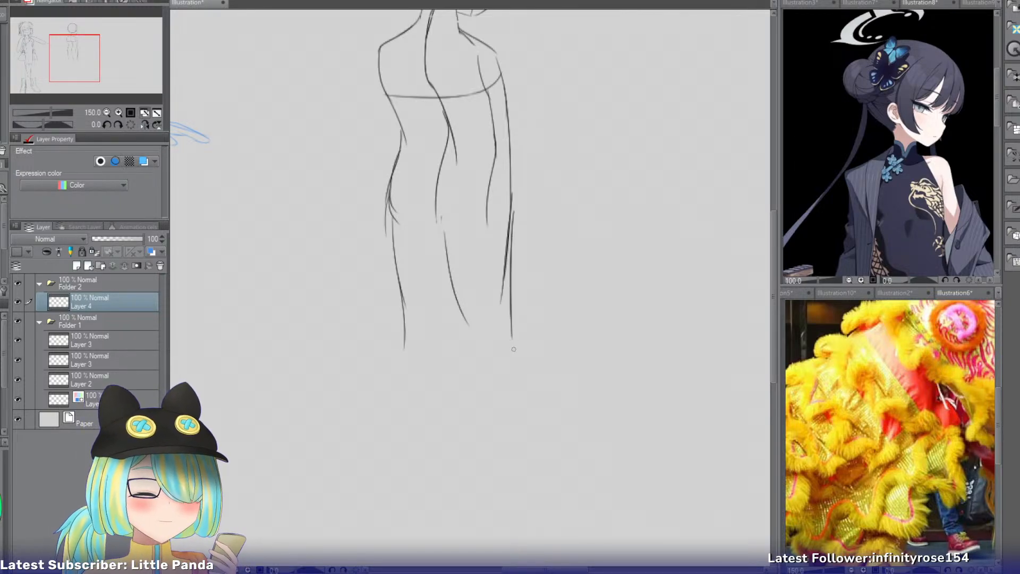
pyautogui.hotkey('ctrl', 'z')
pyautogui.moveTo(513, 218); pyautogui.dragTo(507, 332)
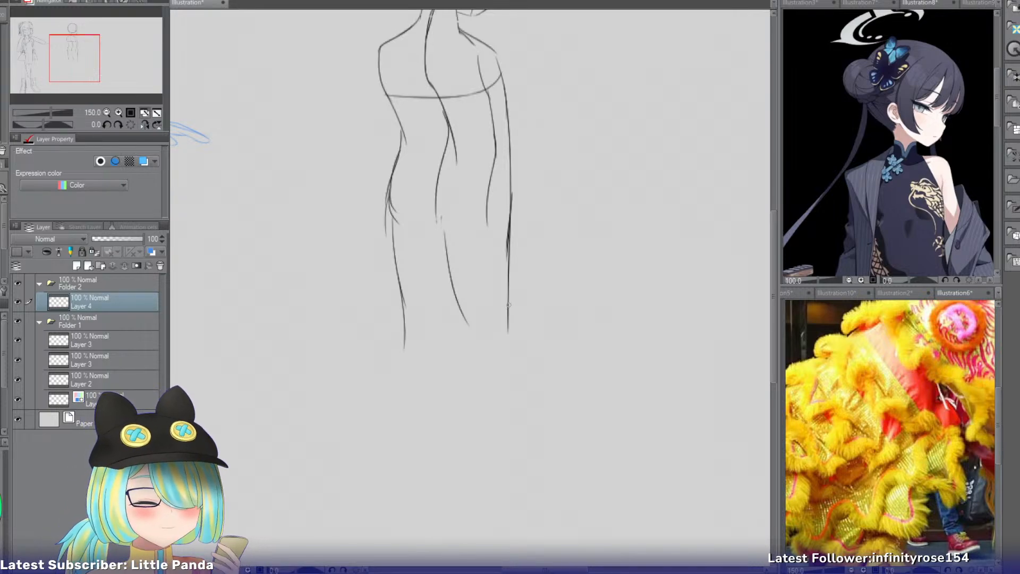
pyautogui.moveTo(508, 304); pyautogui.dragTo(514, 362)
pyautogui.hotkey('ctrl', 'z')
# Sketch the right lower leg's inner contour from the knee down, curving slightly outward toward the ankle.
pyautogui.moveTo(461, 319); pyautogui.dragTo(467, 363)
pyautogui.hotkey('ctrl', 'z')
pyautogui.hotkey('ctrl', 'z')
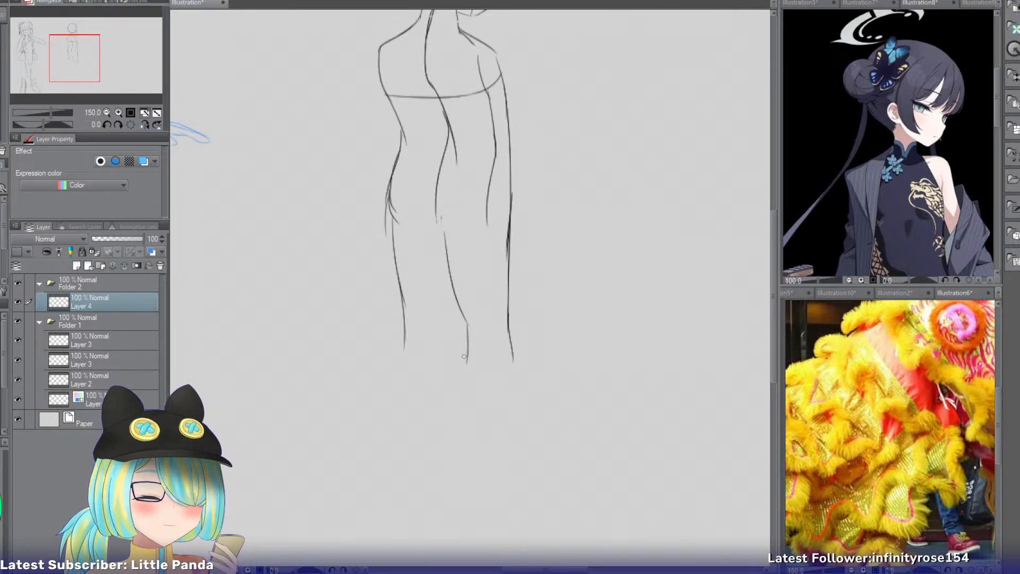
pyautogui.hotkey('ctrl', 'z')
pyautogui.moveTo(460, 311); pyautogui.dragTo(465, 423)
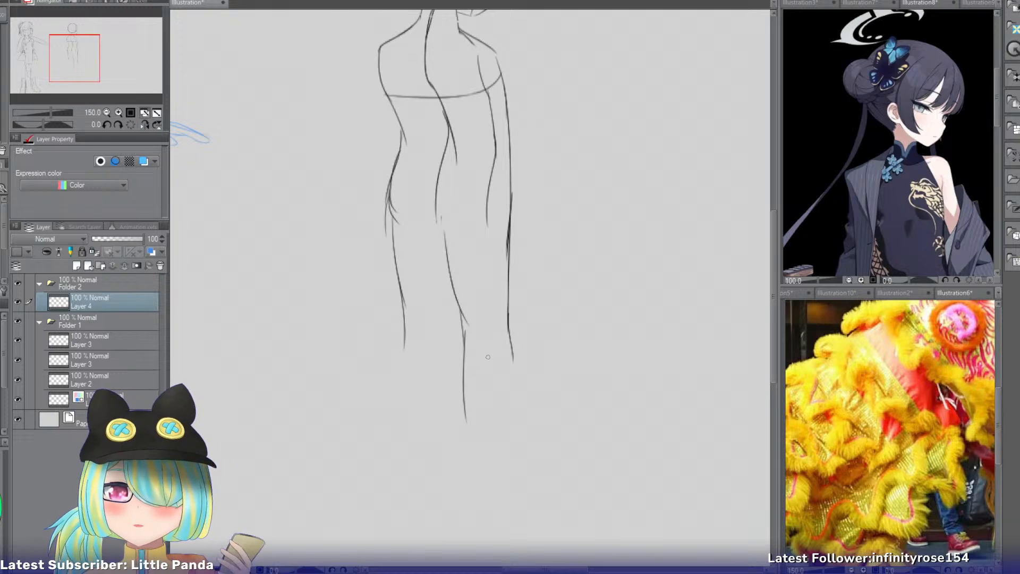
pyautogui.hotkey('ctrl', 'z')
pyautogui.moveTo(459, 336); pyautogui.dragTo(465, 474)
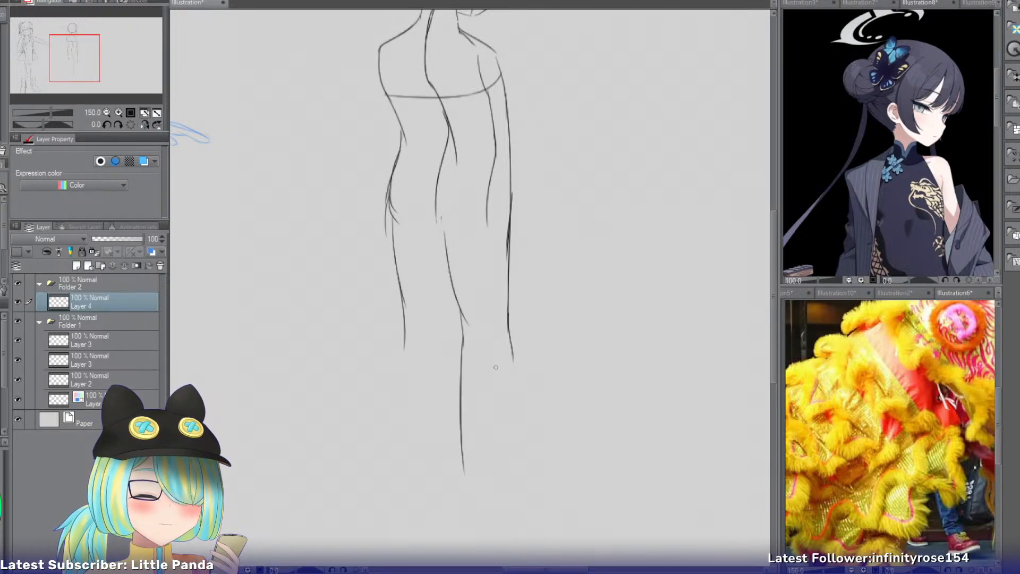
pyautogui.hotkey('ctrl', 'z')
pyautogui.moveTo(460, 338); pyautogui.dragTo(478, 489)
# Sketch the right lower leg's outer contour nearly straight down from the knee.
pyautogui.moveTo(507, 343); pyautogui.dragTo(509, 488)
pyautogui.hotkey('ctrl', 'z')
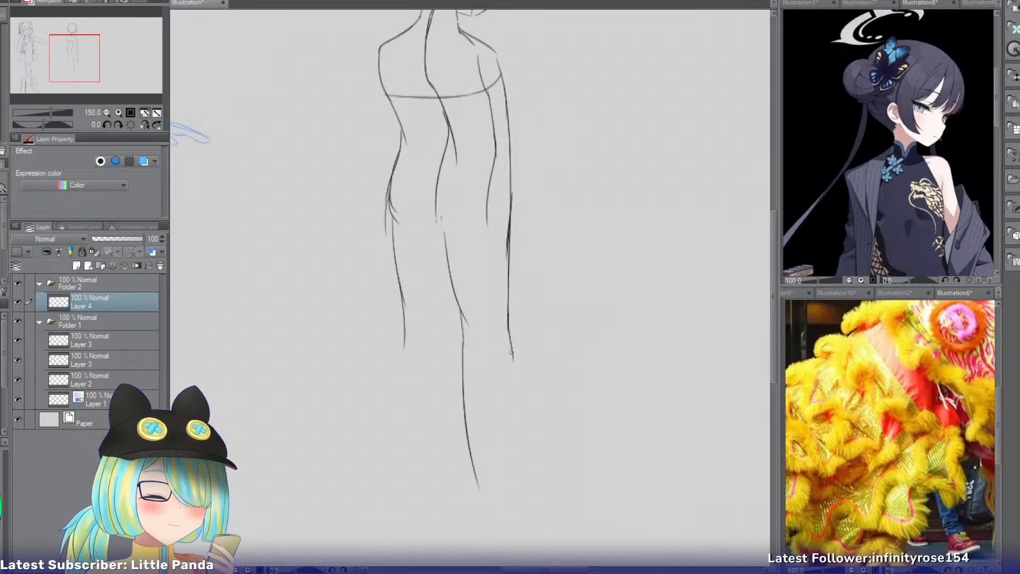
pyautogui.moveTo(513, 350); pyautogui.dragTo(508, 484)
# Try a straight outer contour and several inner contours for the left lower leg below the knee.
pyautogui.moveTo(398, 325); pyautogui.dragTo(401, 396)
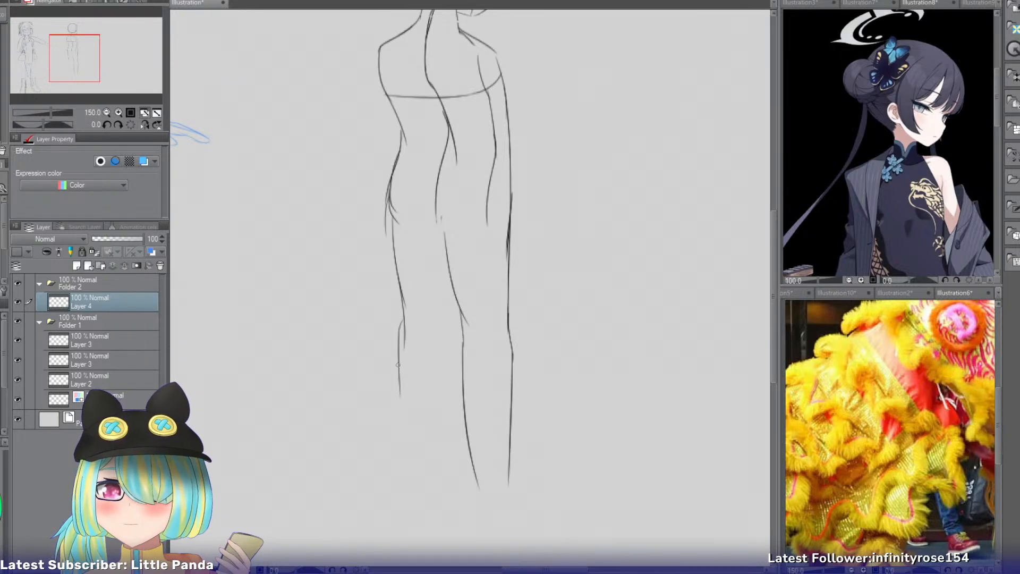
pyautogui.hotkey('ctrl', 'z')
pyautogui.moveTo(403, 331); pyautogui.dragTo(407, 466)
pyautogui.hotkey('ctrl', 'z')
pyautogui.moveTo(456, 307); pyautogui.dragTo(450, 395)
pyautogui.hotkey('ctrl', 'z')
pyautogui.hotkey('ctrl', 'z')
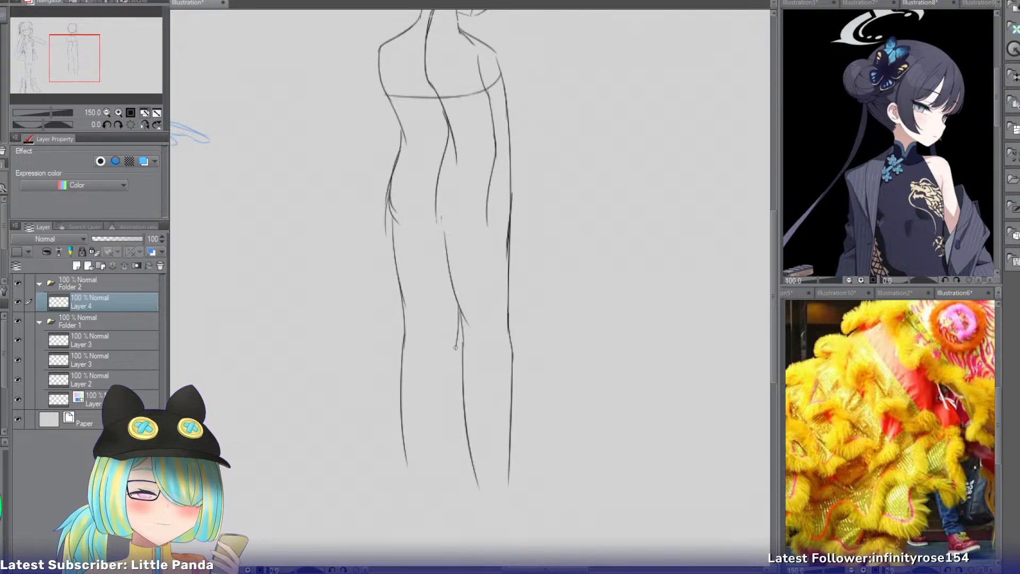
pyautogui.moveTo(459, 344); pyautogui.dragTo(435, 494)
pyautogui.hotkey('ctrl', 'z')
pyautogui.moveTo(459, 338); pyautogui.dragTo(425, 471)
# Draw the left lower leg's outer and inner contours slanting outward from the knee, and erase the straight outer line.
pyautogui.hotkey('ctrl', 'z')
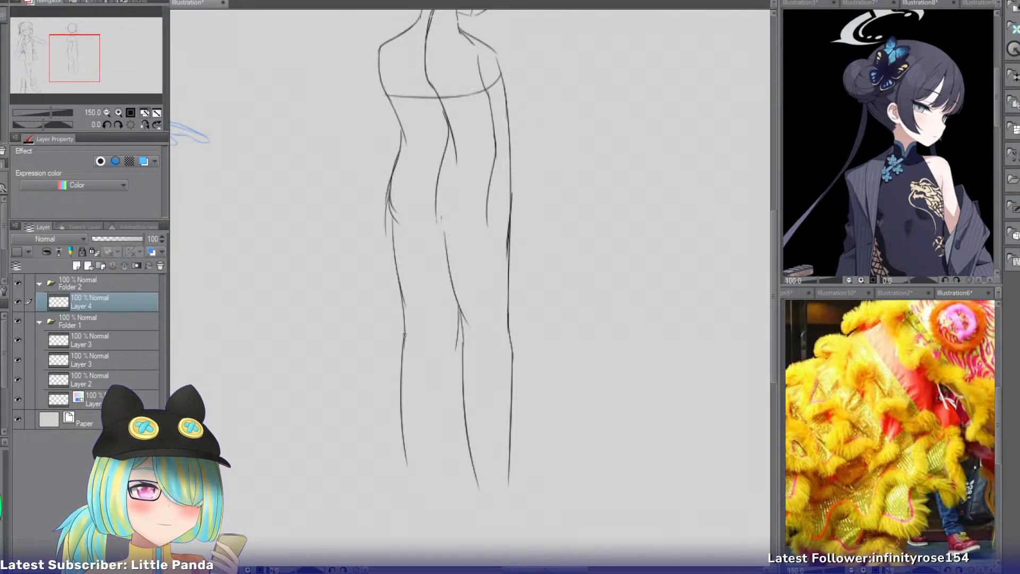
pyautogui.moveTo(410, 327); pyautogui.dragTo(383, 470)
pyautogui.hotkey('ctrl', 'z')
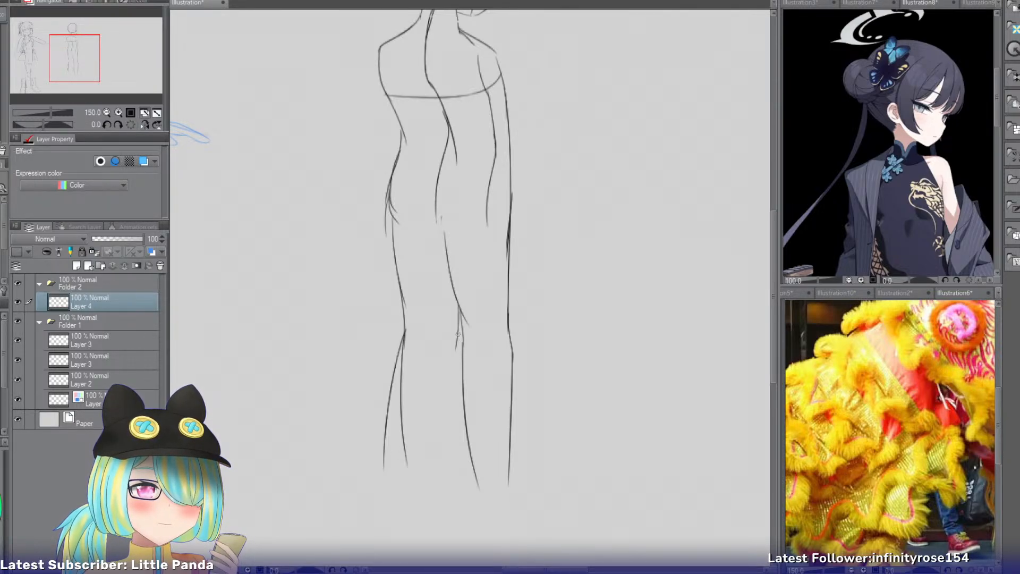
pyautogui.hotkey('ctrl', 'z')
pyautogui.moveTo(458, 334); pyautogui.dragTo(409, 487)
pyautogui.press('e')
pyautogui.moveTo(407, 357)
pyautogui.mouseDown()
pyautogui.moveTo(401, 455)
pyautogui.moveTo(402, 350)
pyautogui.moveTo(404, 400)
pyautogui.mouseUp()
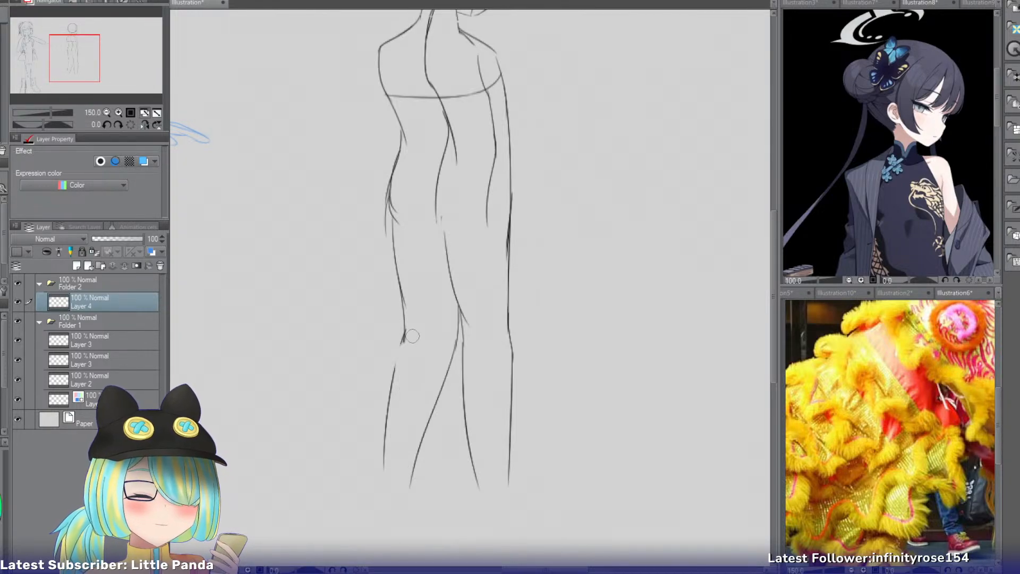
# Draw the right upper arm's outer contour curving outward from the shoulder down to the elbow.
pyautogui.moveTo(72, 67); pyautogui.dragTo(81, 55)
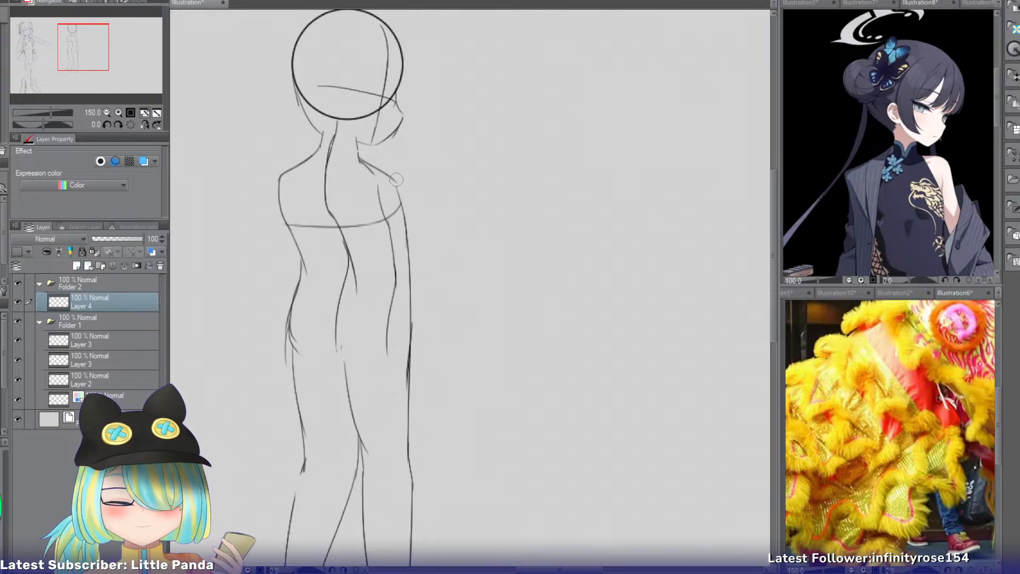
pyautogui.press('p')
pyautogui.moveTo(394, 180); pyautogui.dragTo(429, 222)
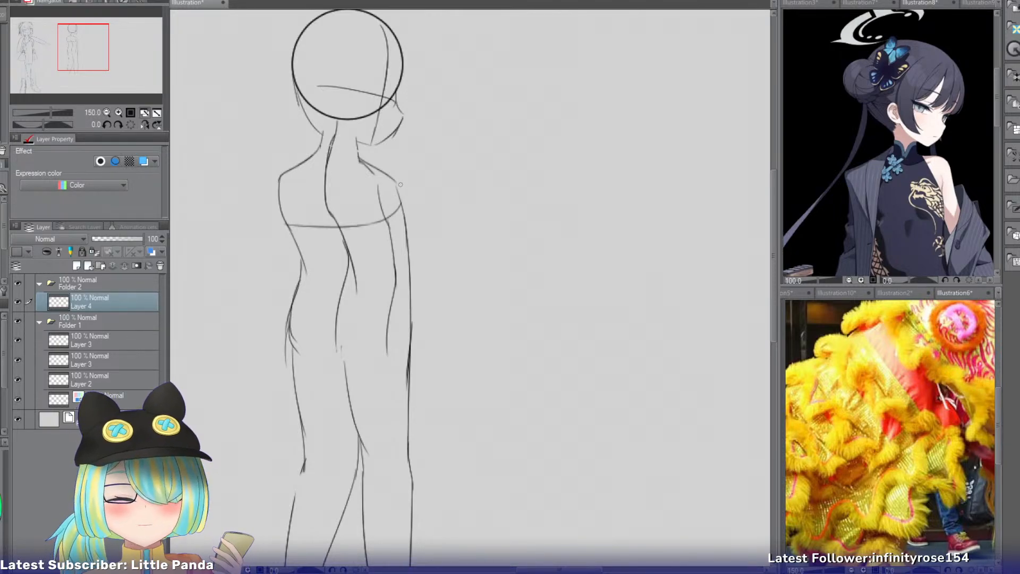
pyautogui.moveTo(395, 181); pyautogui.dragTo(459, 259)
pyautogui.hotkey('ctrl', 'z')
pyautogui.moveTo(396, 181); pyautogui.dragTo(459, 266)
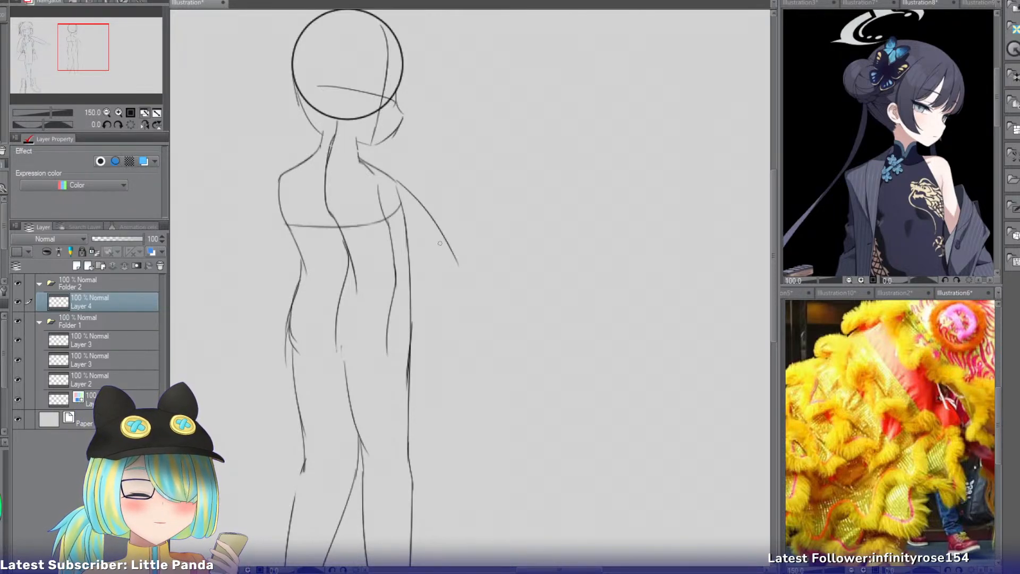
# Add the right upper arm's inner line and both forearm lines bending from the elbow back to the waist.
pyautogui.moveTo(388, 213)
pyautogui.mouseDown()
pyautogui.moveTo(432, 273)
pyautogui.moveTo(437, 308)
pyautogui.mouseUp()
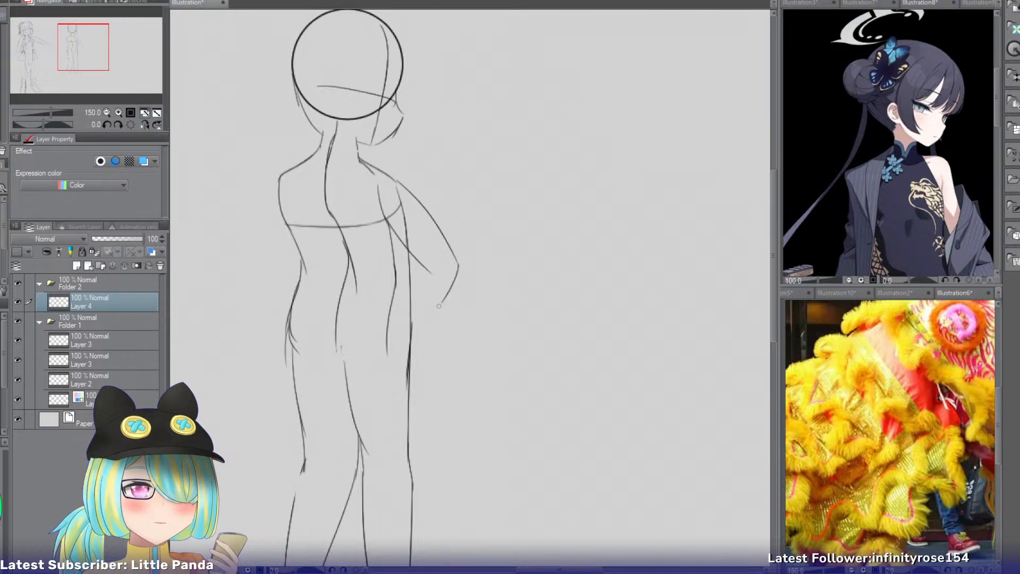
pyautogui.hotkey('ctrl', 'z')
pyautogui.moveTo(459, 264)
pyautogui.mouseDown()
pyautogui.moveTo(402, 334)
pyautogui.moveTo(400, 327)
pyautogui.mouseUp()
pyautogui.hotkey('ctrl', 'z')
pyautogui.hotkey('ctrl', 'z')
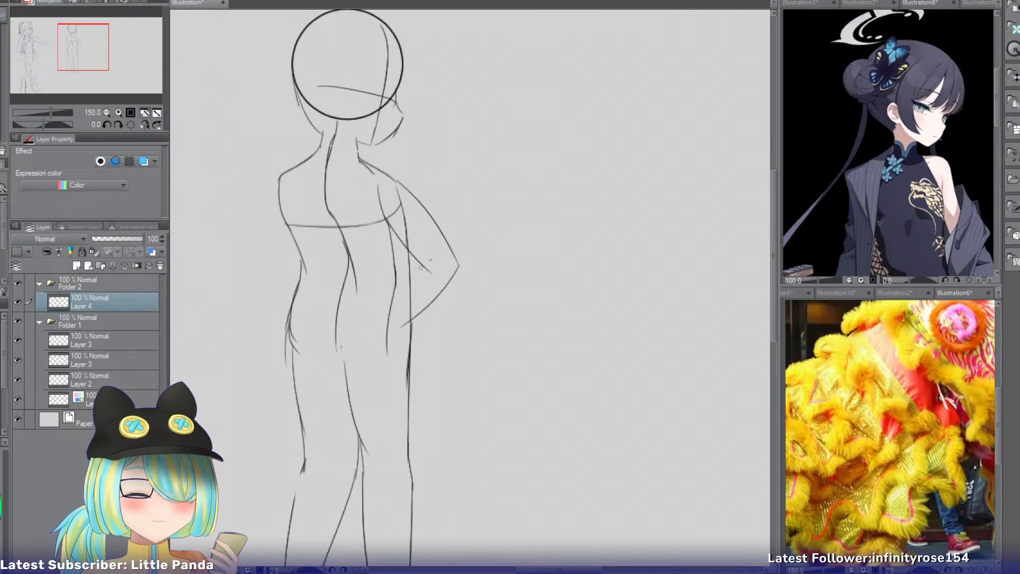
pyautogui.hotkey('ctrl', 'z')
pyautogui.moveTo(420, 267); pyautogui.dragTo(391, 312)
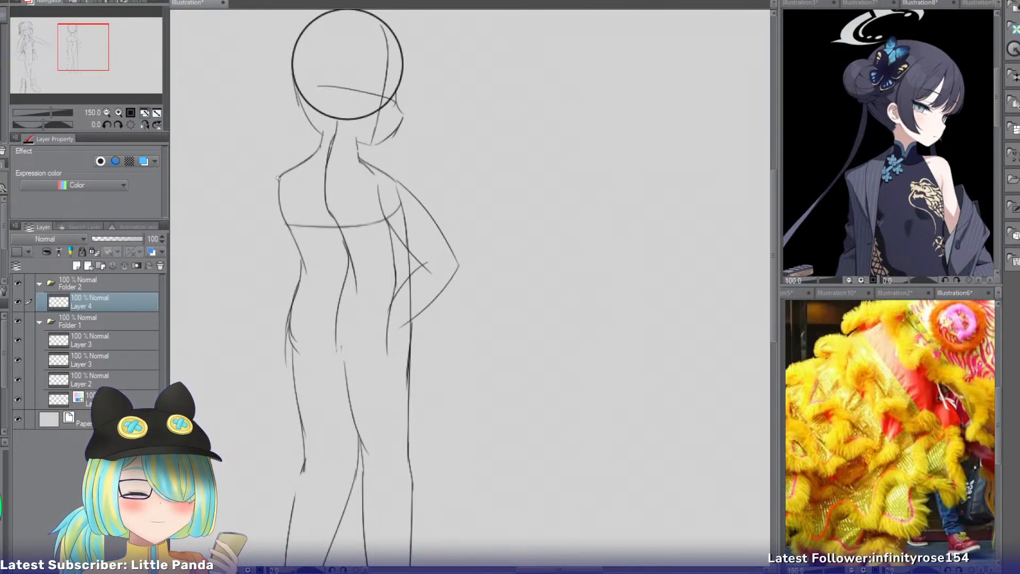
# Try upper and lower contour lines for a left arm stretched out sideways from the shoulder.
pyautogui.moveTo(290, 170); pyautogui.dragTo(226, 216)
pyautogui.hotkey('ctrl', 'z')
pyautogui.moveTo(291, 169); pyautogui.dragTo(198, 212)
pyautogui.moveTo(295, 207); pyautogui.dragTo(204, 244)
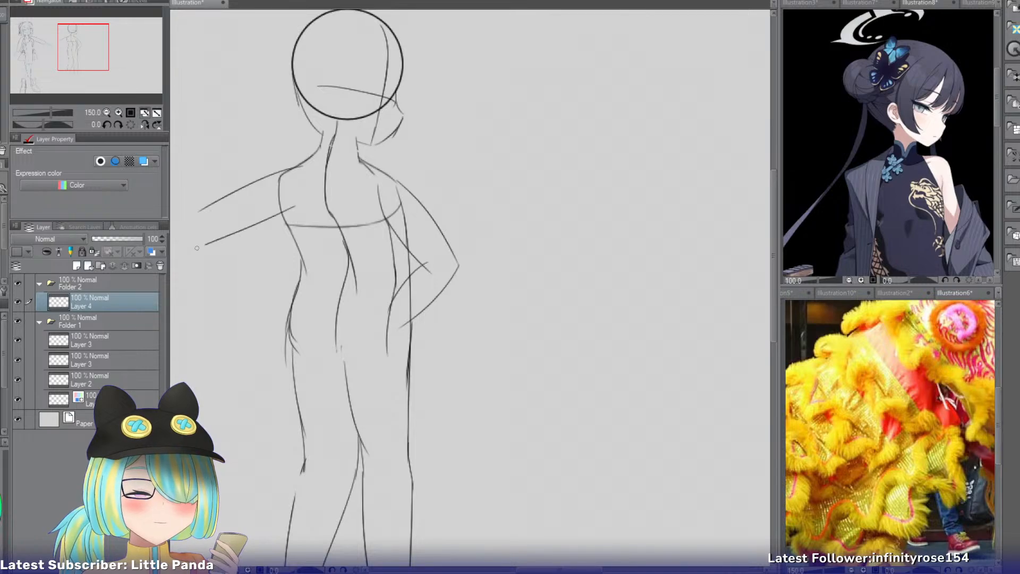
pyautogui.hotkey('ctrl', 'z')
pyautogui.moveTo(290, 212); pyautogui.dragTo(206, 243)
pyautogui.hotkey('ctrl', 'z')
pyautogui.hotkey('ctrl', 'z')
pyautogui.moveTo(291, 172); pyautogui.dragTo(211, 211)
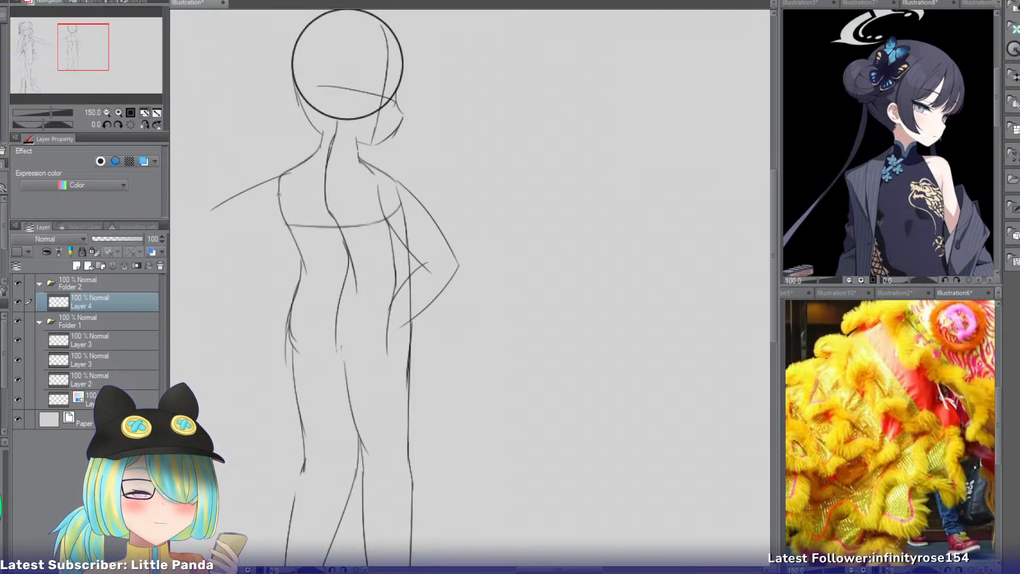
# Redraw the left half of the chest line as a curve dipping from the armpit to the centre line.
pyautogui.moveTo(282, 211)
pyautogui.mouseDown()
pyautogui.moveTo(365, 233)
pyautogui.moveTo(335, 225)
pyautogui.moveTo(365, 225)
pyautogui.mouseUp()
pyautogui.hotkey('ctrl', 'z')
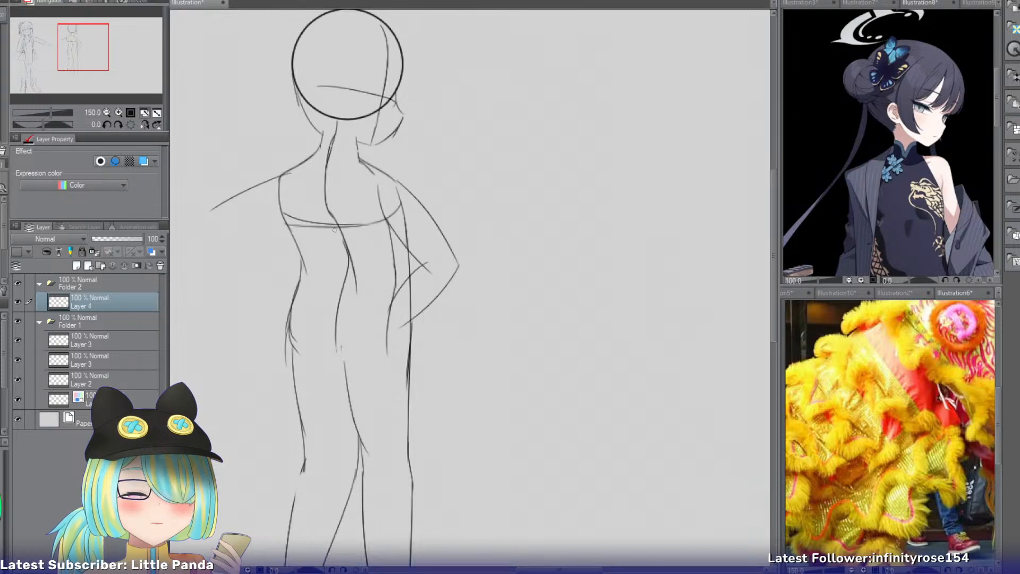
pyautogui.hotkey('ctrl', 'z')
pyautogui.hotkey('ctrl', 'z')
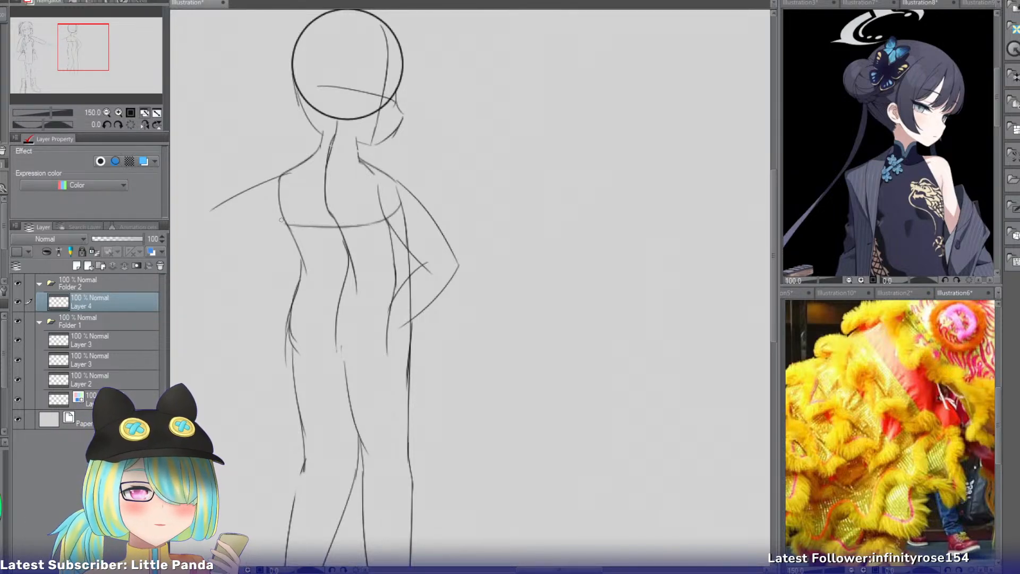
pyautogui.moveTo(283, 220)
pyautogui.mouseDown()
pyautogui.moveTo(373, 224)
pyautogui.moveTo(294, 225)
pyautogui.moveTo(356, 228)
pyautogui.mouseUp()
pyautogui.hotkey('ctrl', 'z')
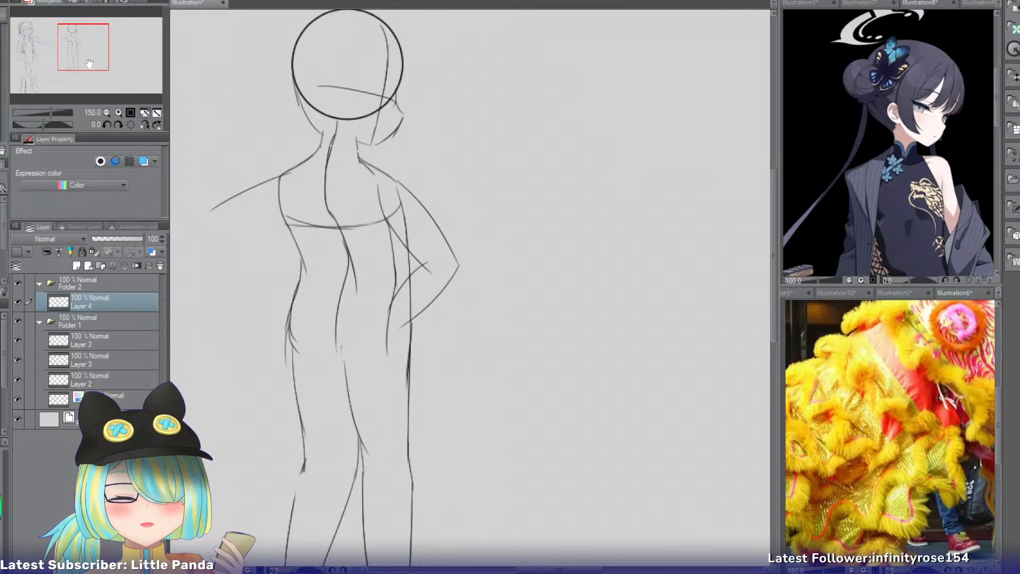
# Redraw the torso's left side line from the shoulder through the armpit, and add the raised left arm's lower contour.
pyautogui.moveTo(357, 186); pyautogui.dragTo(465, 168)
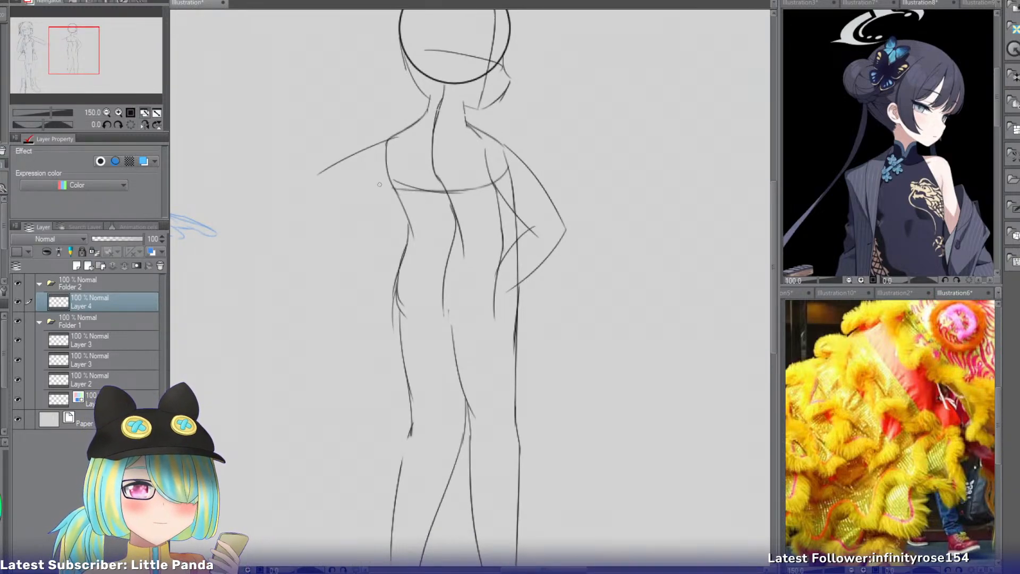
pyautogui.moveTo(394, 132); pyautogui.dragTo(413, 226)
pyautogui.moveTo(398, 171); pyautogui.dragTo(325, 192)
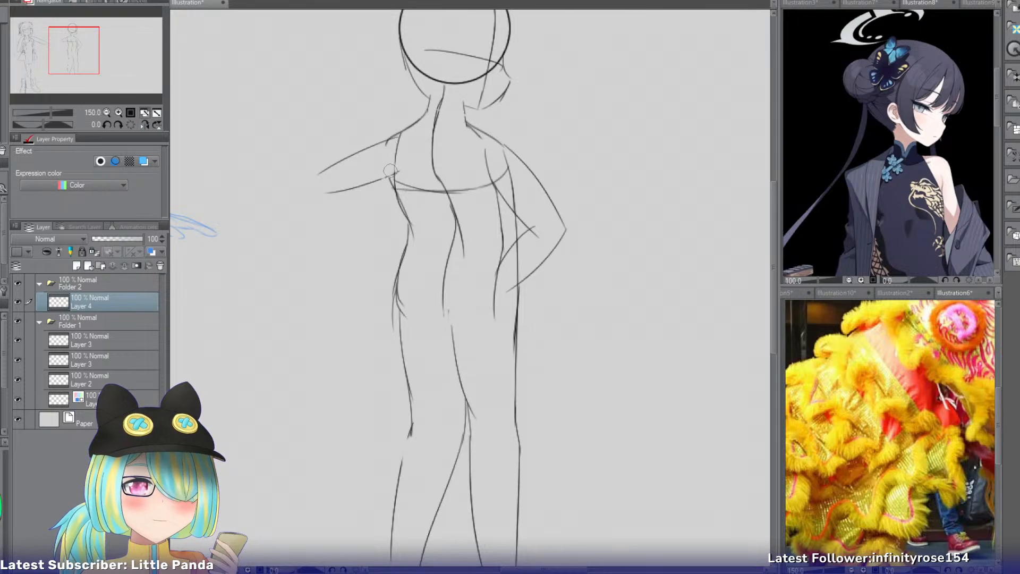
# Try extending the raised left arm's upper and lower contours further outward into a forearm.
pyautogui.moveTo(397, 133); pyautogui.dragTo(356, 157)
pyautogui.hotkey('ctrl', 'z')
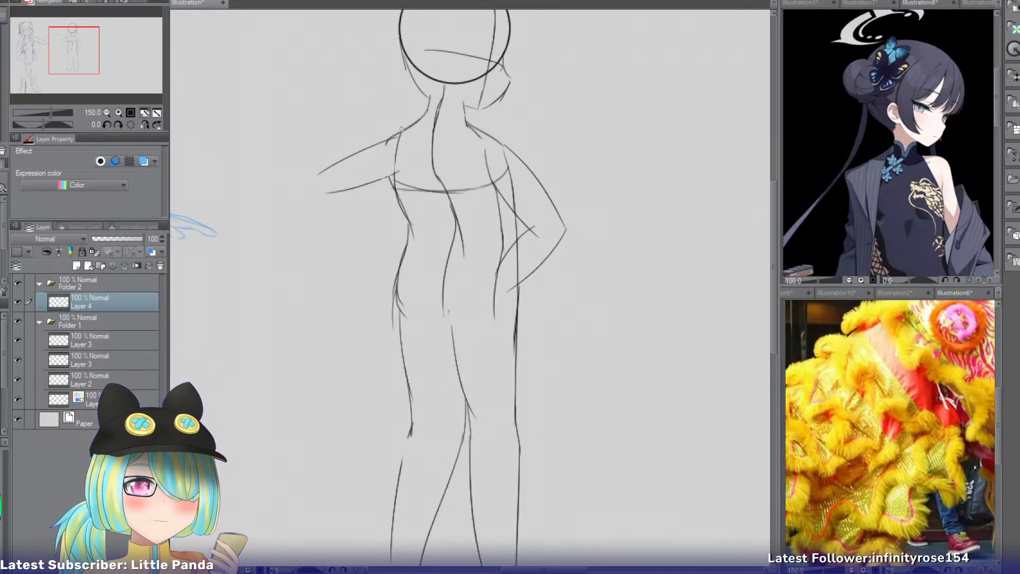
pyautogui.moveTo(399, 131); pyautogui.dragTo(266, 197)
pyautogui.hotkey('ctrl', 'z')
pyautogui.hotkey('ctrl', 'z')
pyautogui.moveTo(339, 163); pyautogui.dragTo(262, 207)
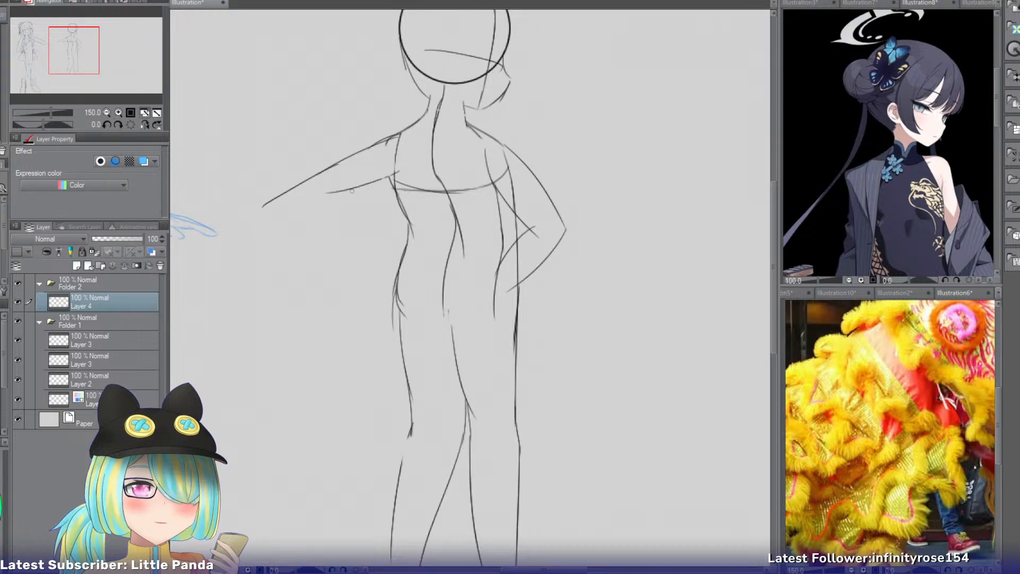
pyautogui.moveTo(352, 191); pyautogui.dragTo(275, 222)
pyautogui.hotkey('ctrl', 'z')
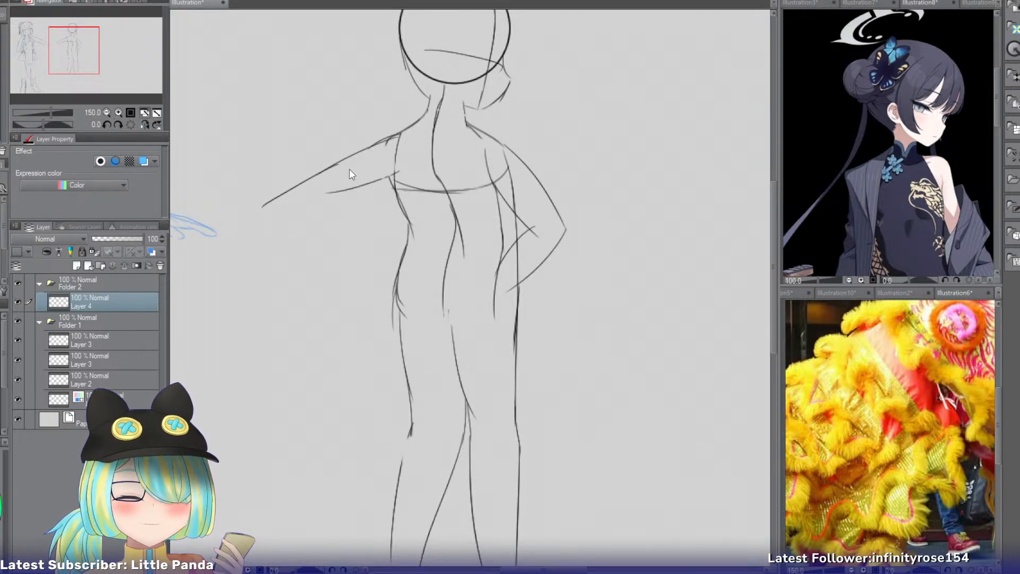
pyautogui.hotkey('ctrl', 'z')
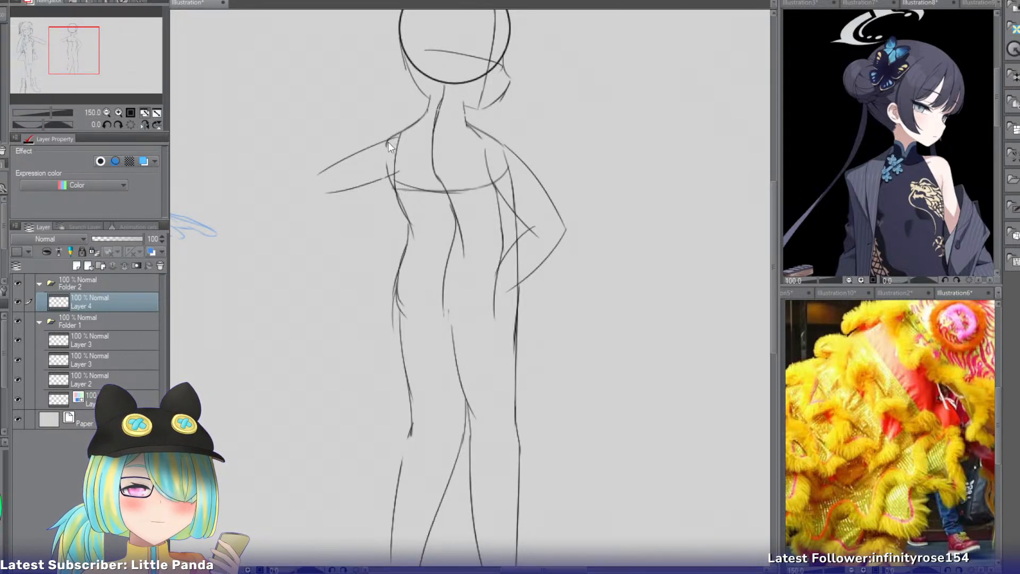
# Erase the raised left arm and sketch outer and inner contours of an upper arm slanting down from the shoulder.
pyautogui.press('e')
pyautogui.moveTo(359, 153)
pyautogui.mouseDown()
pyautogui.moveTo(319, 174)
pyautogui.moveTo(333, 192)
pyautogui.mouseUp()
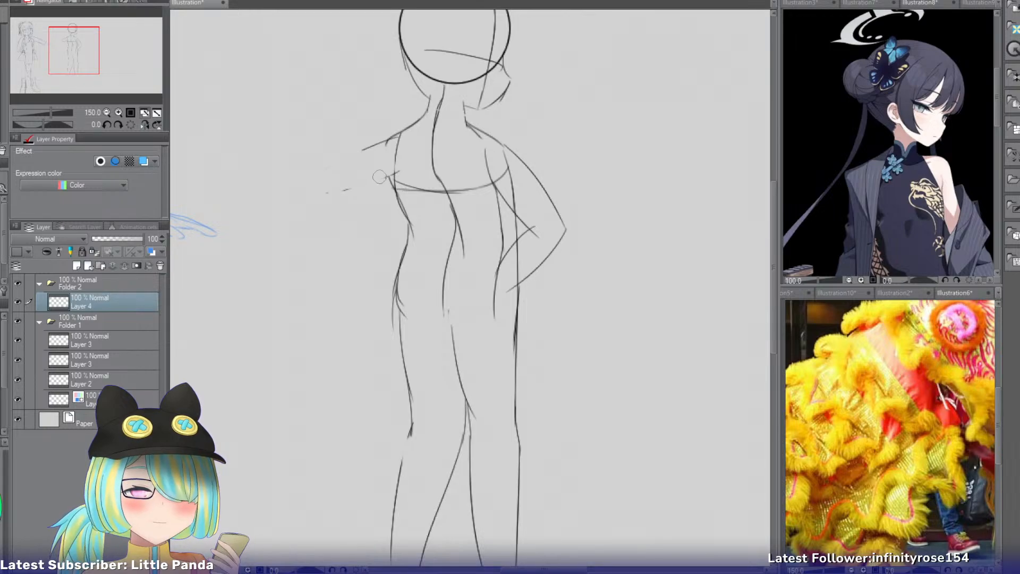
pyautogui.press('p')
pyautogui.hotkey('ctrl', 'z')
pyautogui.moveTo(392, 137); pyautogui.dragTo(339, 222)
pyautogui.hotkey('ctrl', 'z')
pyautogui.moveTo(392, 184); pyautogui.dragTo(364, 248)
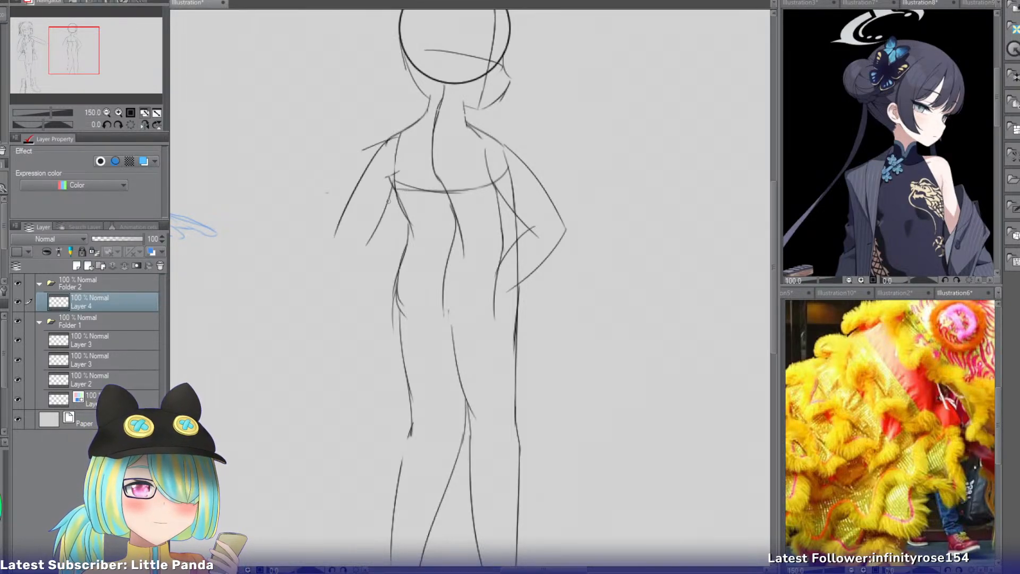
pyautogui.hotkey('ctrl', 'z')
pyautogui.moveTo(394, 185); pyautogui.dragTo(369, 240)
pyautogui.hotkey('ctrl', 'z')
pyautogui.moveTo(394, 187)
pyautogui.mouseDown()
pyautogui.moveTo(370, 226)
pyautogui.moveTo(323, 266)
pyautogui.mouseUp()
# Try a left forearm with both contours slanting down and outward from the elbow.
pyautogui.moveTo(342, 218); pyautogui.dragTo(315, 292)
pyautogui.hotkey('ctrl', 'z')
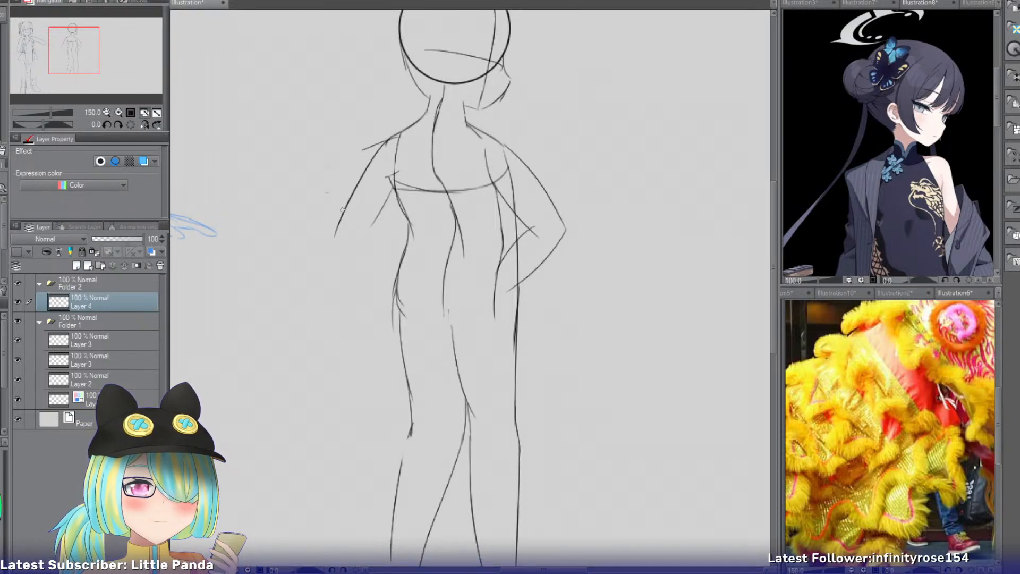
pyautogui.moveTo(345, 209); pyautogui.dragTo(323, 293)
pyautogui.moveTo(378, 222); pyautogui.dragTo(351, 296)
pyautogui.hotkey('ctrl', 'z')
pyautogui.moveTo(375, 225); pyautogui.dragTo(346, 307)
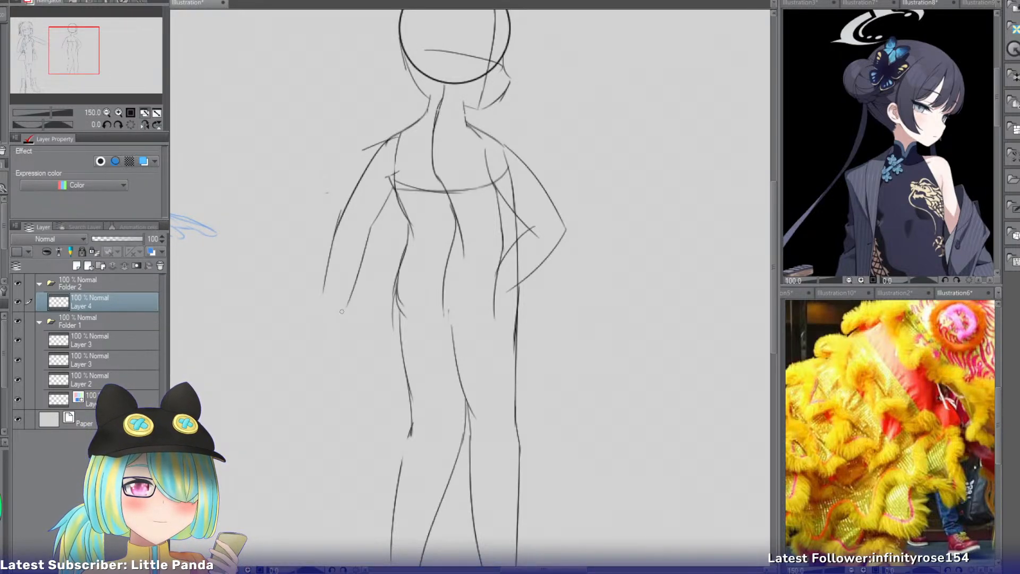
pyautogui.hotkey('ctrl', 'z')
pyautogui.hotkey('ctrl', 'z')
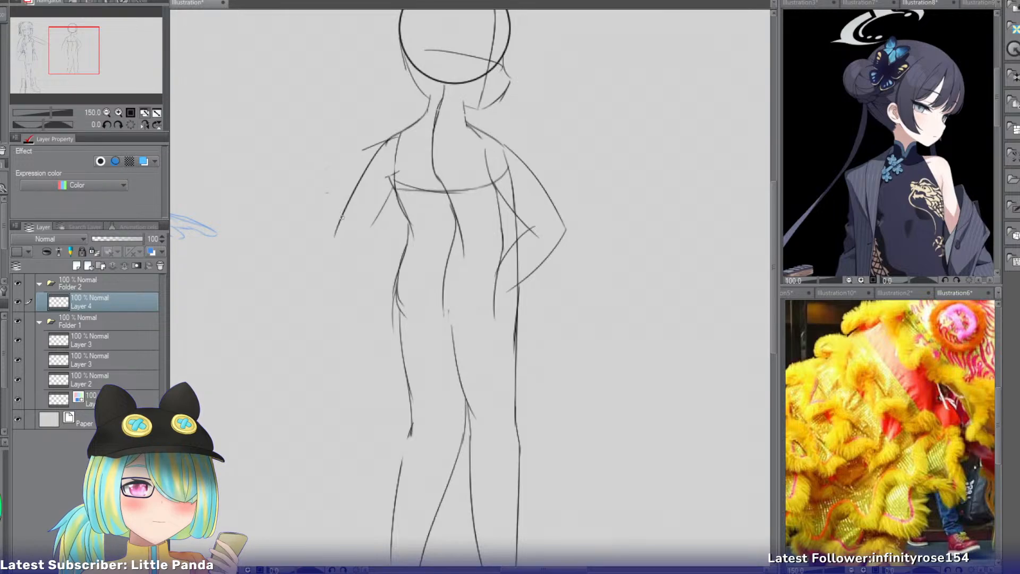
# Try left forearm contours turning inward or running straight down from the elbow.
pyautogui.moveTo(340, 215)
pyautogui.mouseDown()
pyautogui.moveTo(347, 313)
pyautogui.moveTo(360, 294)
pyautogui.mouseUp()
pyautogui.hotkey('ctrl', 'z')
pyautogui.moveTo(373, 224); pyautogui.dragTo(371, 302)
pyautogui.hotkey('ctrl', 'z')
pyautogui.hotkey('ctrl', 'z')
pyautogui.hotkey('ctrl', 'z')
pyautogui.moveTo(340, 223); pyautogui.dragTo(337, 301)
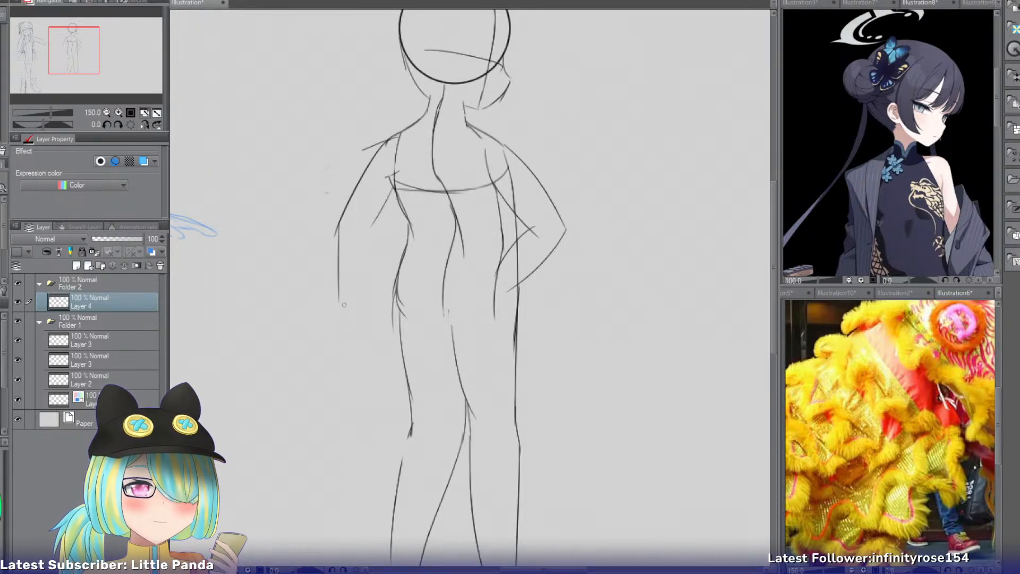
pyautogui.hotkey('ctrl', 'z')
# Try a longer outer contour for the left arm and a straight vertical inner contour from the upper arm.
pyautogui.moveTo(384, 147); pyautogui.dragTo(339, 261)
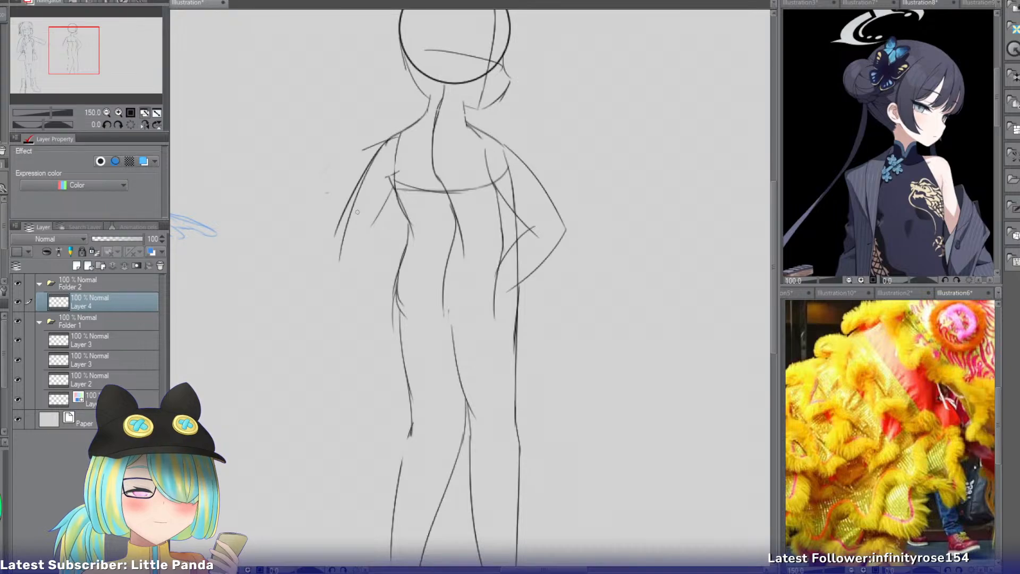
pyautogui.hotkey('ctrl', 'z')
pyautogui.moveTo(372, 160)
pyautogui.mouseDown()
pyautogui.moveTo(354, 224)
pyautogui.moveTo(372, 223)
pyautogui.moveTo(372, 290)
pyautogui.mouseUp()
pyautogui.hotkey('ctrl', 'z')
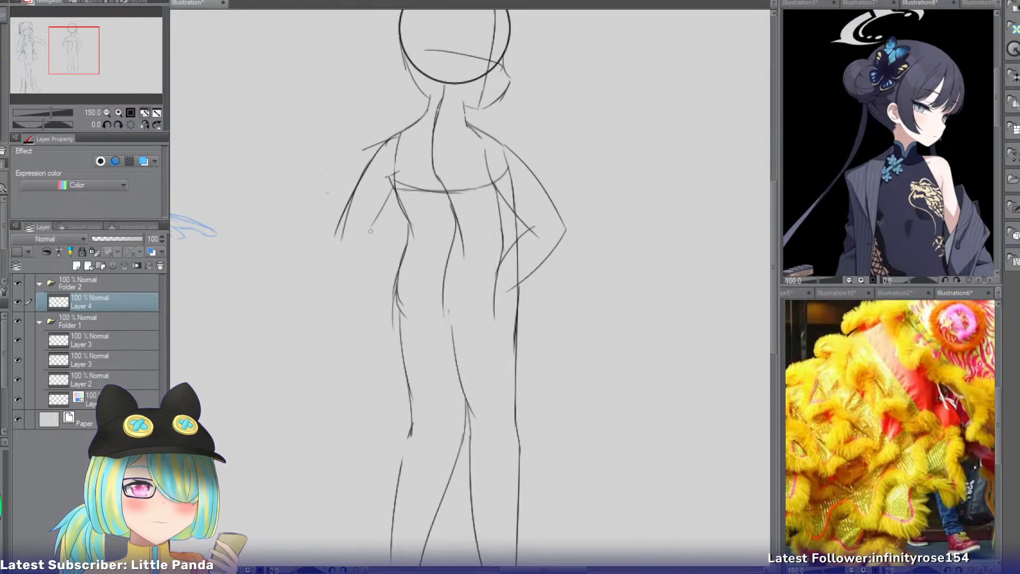
# Redraw the left forearm with both contours angling from the elbow inward toward the hip, erasing the straight-down version.
pyautogui.moveTo(371, 226)
pyautogui.mouseDown()
pyautogui.moveTo(356, 343)
pyautogui.moveTo(338, 315)
pyautogui.mouseUp()
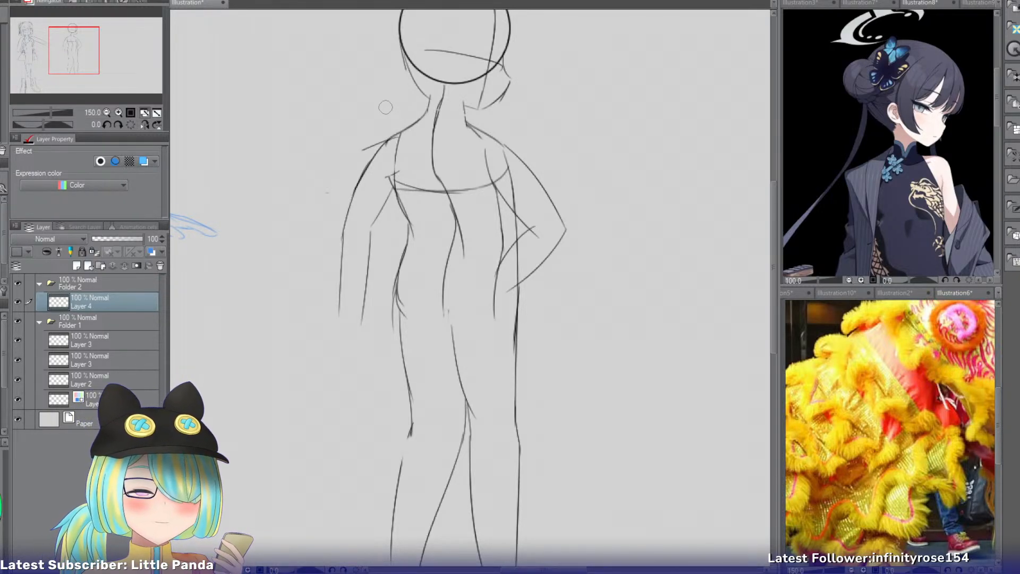
pyautogui.moveTo(340, 261); pyautogui.dragTo(347, 311)
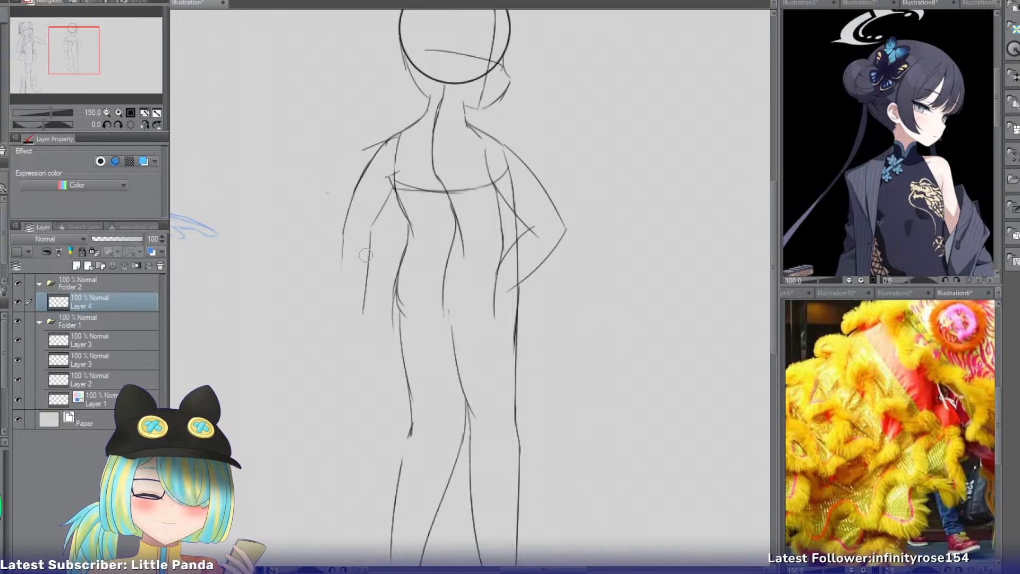
pyautogui.moveTo(368, 251); pyautogui.dragTo(363, 324)
pyautogui.press('p')
pyautogui.moveTo(370, 228)
pyautogui.mouseDown()
pyautogui.moveTo(382, 299)
pyautogui.moveTo(371, 300)
pyautogui.mouseUp()
pyautogui.hotkey('ctrl', 'z')
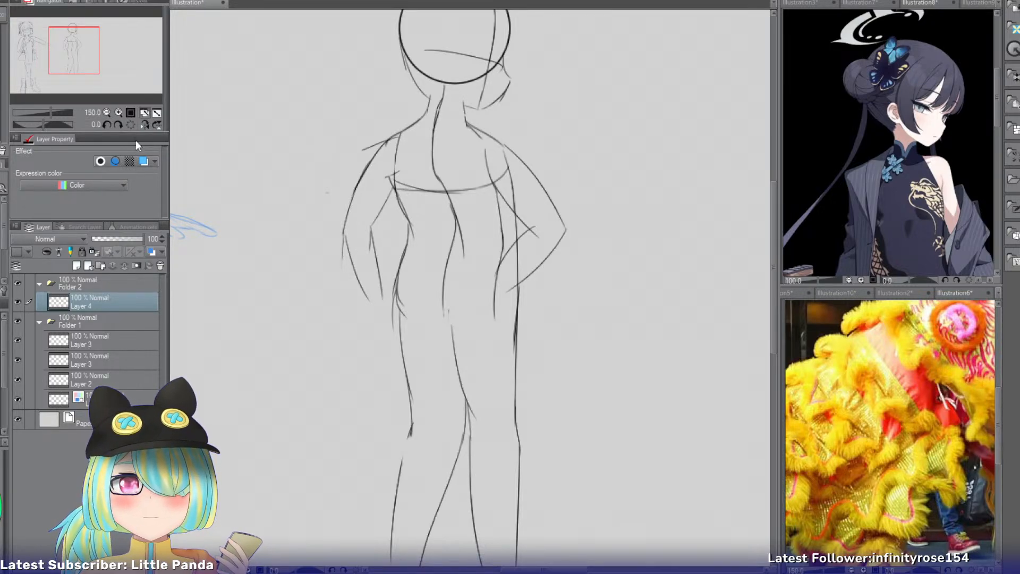
# Sketch the heel line and the front ankle line at the lower end of the right leg.
pyautogui.moveTo(91, 67); pyautogui.dragTo(88, 85)
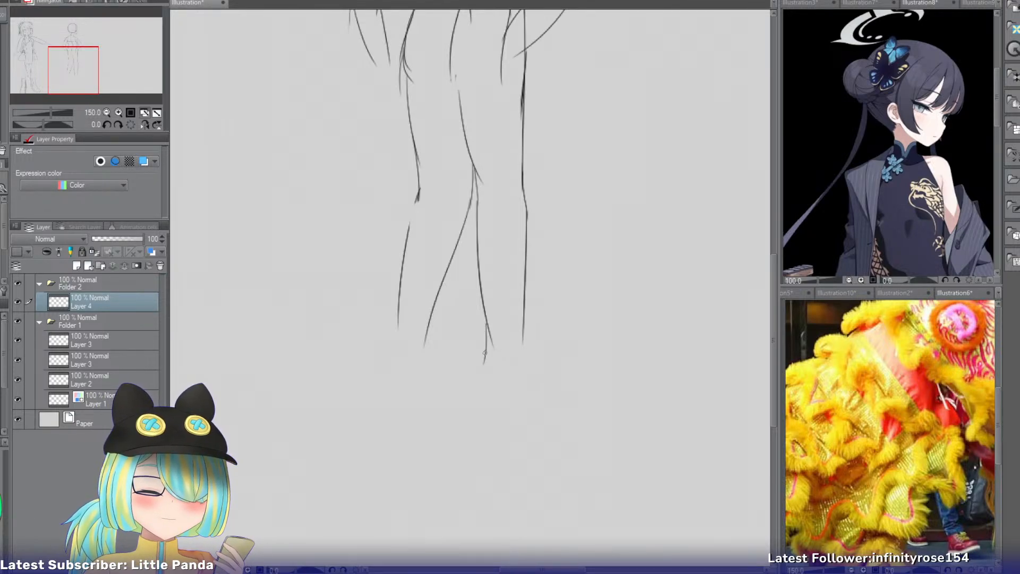
pyautogui.moveTo(487, 340); pyautogui.dragTo(483, 396)
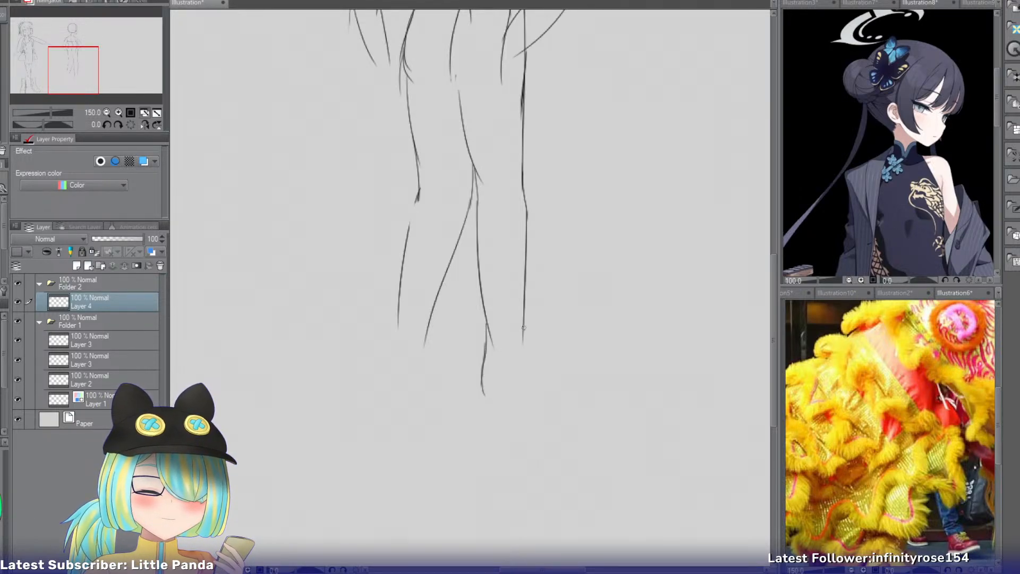
pyautogui.moveTo(523, 329); pyautogui.dragTo(536, 365)
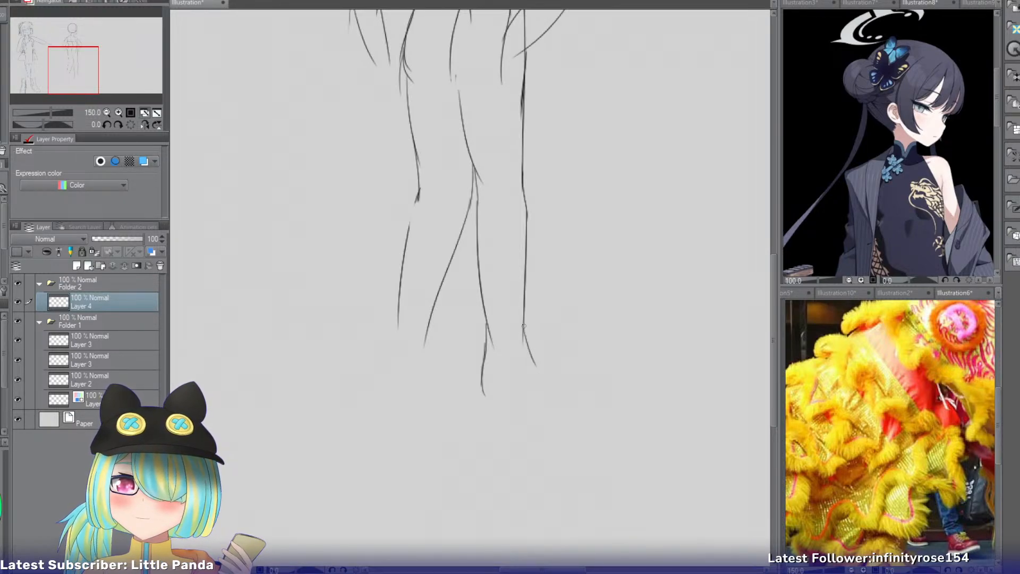
pyautogui.hotkey('ctrl', 'z')
# Draw the right foot's sole as a curve running from the heel and rising outward to a pointed toe.
pyautogui.moveTo(525, 323)
pyautogui.mouseDown()
pyautogui.moveTo(547, 356)
pyautogui.moveTo(574, 355)
pyautogui.mouseUp()
pyautogui.hotkey('ctrl', 'z')
pyautogui.hotkey('ctrl', 'z')
pyautogui.hotkey('ctrl', 'z')
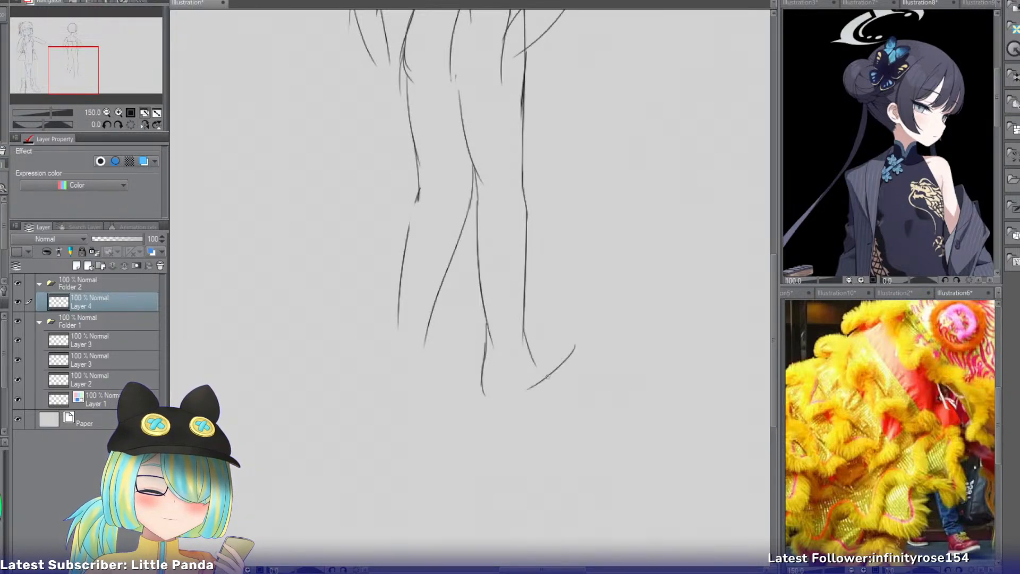
pyautogui.hotkey('ctrl', 'z')
pyautogui.moveTo(484, 393)
pyautogui.mouseDown()
pyautogui.moveTo(520, 399)
pyautogui.moveTo(542, 381)
pyautogui.moveTo(543, 390)
pyautogui.mouseUp()
pyautogui.hotkey('ctrl', 'z')
pyautogui.hotkey('ctrl', 'z')
pyautogui.moveTo(570, 358)
pyautogui.mouseDown()
pyautogui.moveTo(541, 391)
pyautogui.moveTo(542, 381)
pyautogui.mouseUp()
pyautogui.hotkey('ctrl', 'z')
pyautogui.hotkey('ctrl', 'z')
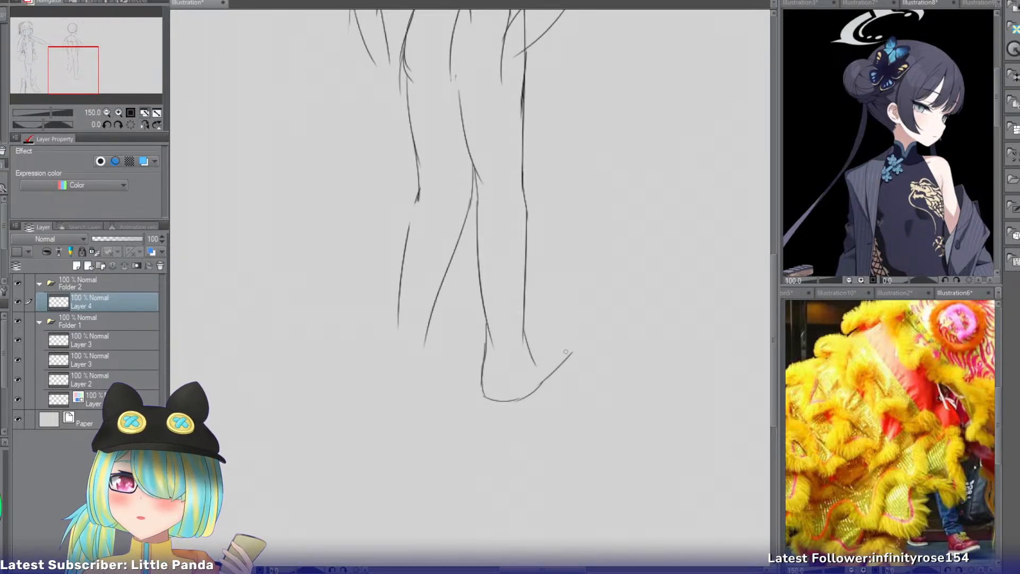
pyautogui.moveTo(588, 338); pyautogui.dragTo(574, 352)
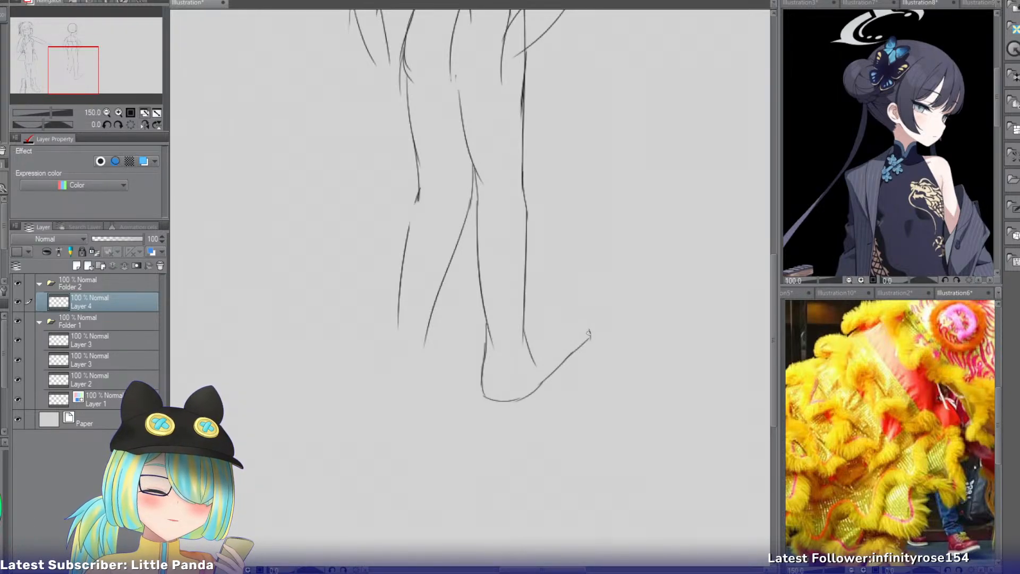
pyautogui.hotkey('ctrl', 'z')
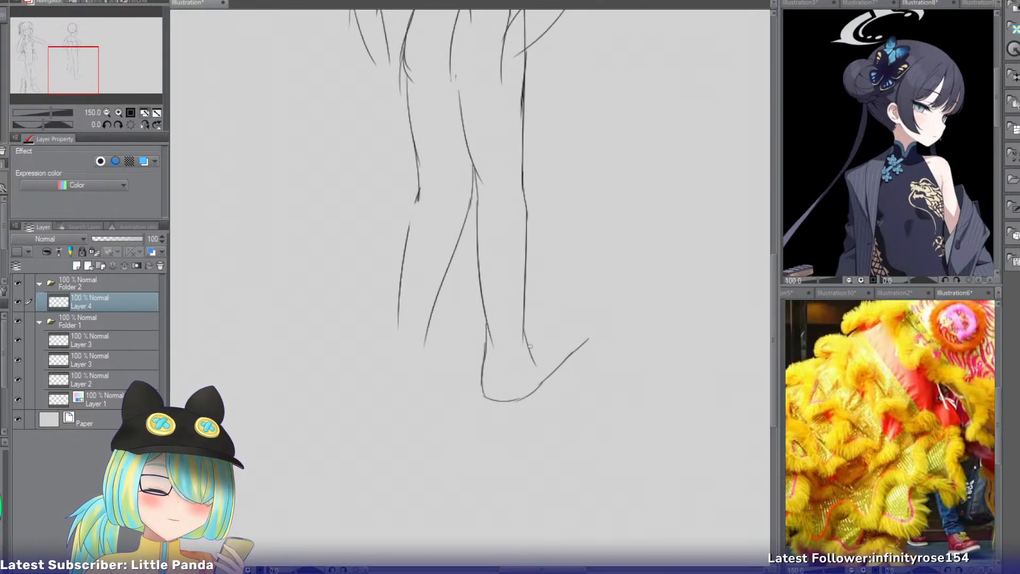
# Outline the top of the right foot from ankle to toe, erase the stray inner curve and restate the ankle line.
pyautogui.hotkey('ctrl', 'z')
pyautogui.moveTo(510, 351)
pyautogui.mouseDown()
pyautogui.moveTo(572, 328)
pyautogui.moveTo(587, 336)
pyautogui.moveTo(559, 340)
pyautogui.moveTo(566, 365)
pyautogui.moveTo(564, 329)
pyautogui.moveTo(513, 339)
pyautogui.moveTo(533, 343)
pyautogui.mouseUp()
pyautogui.hotkey('ctrl', 'z')
pyautogui.hotkey('ctrl', 'z')
pyautogui.hotkey('ctrl', 'z')
pyautogui.hotkey('ctrl', 'z')
pyautogui.press('e')
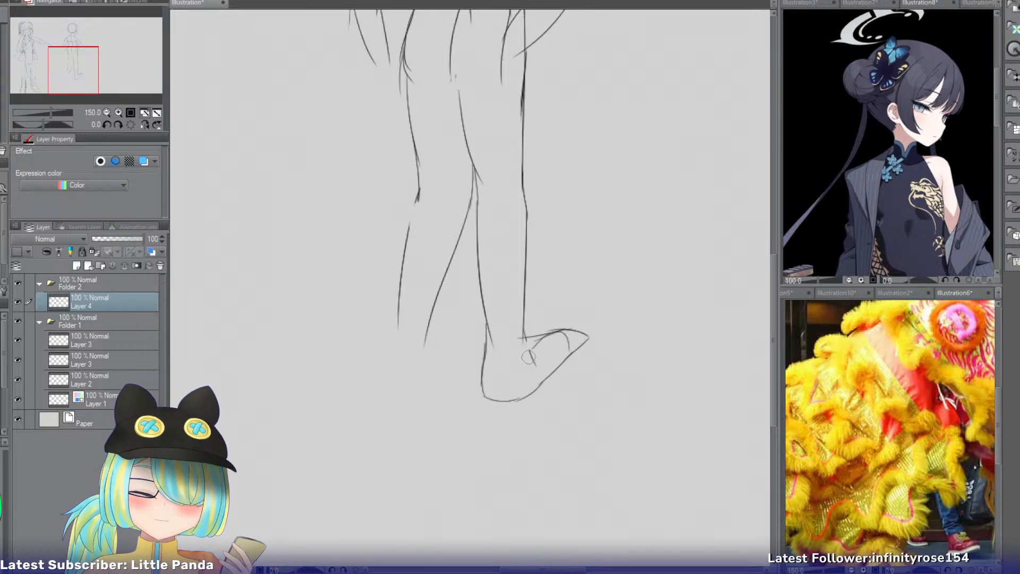
pyautogui.press('p')
pyautogui.moveTo(523, 329); pyautogui.dragTo(535, 358)
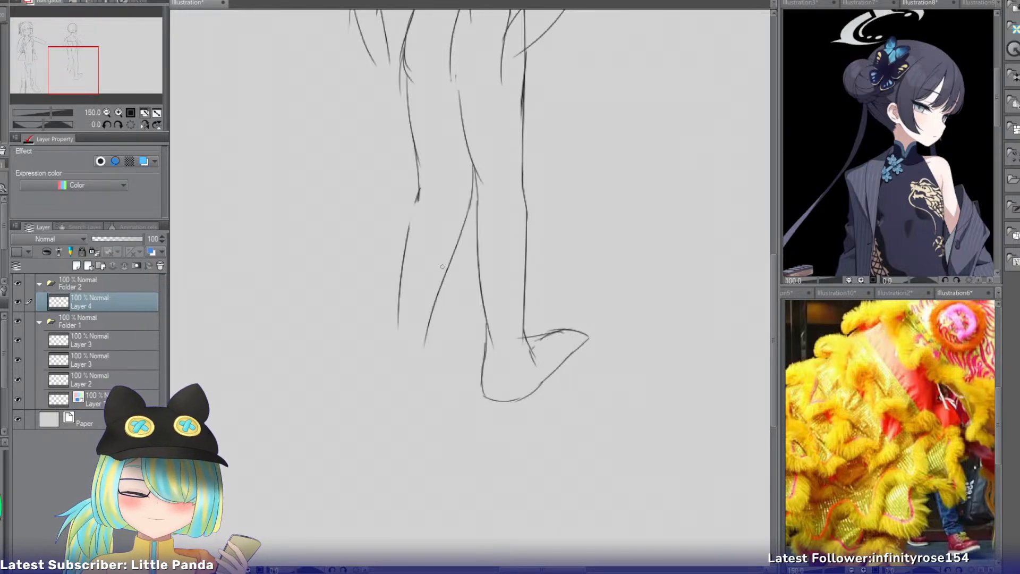
# Sketch the left foot's outer side flaring from the ankle and add the inner ankle line.
pyautogui.moveTo(401, 315); pyautogui.dragTo(379, 353)
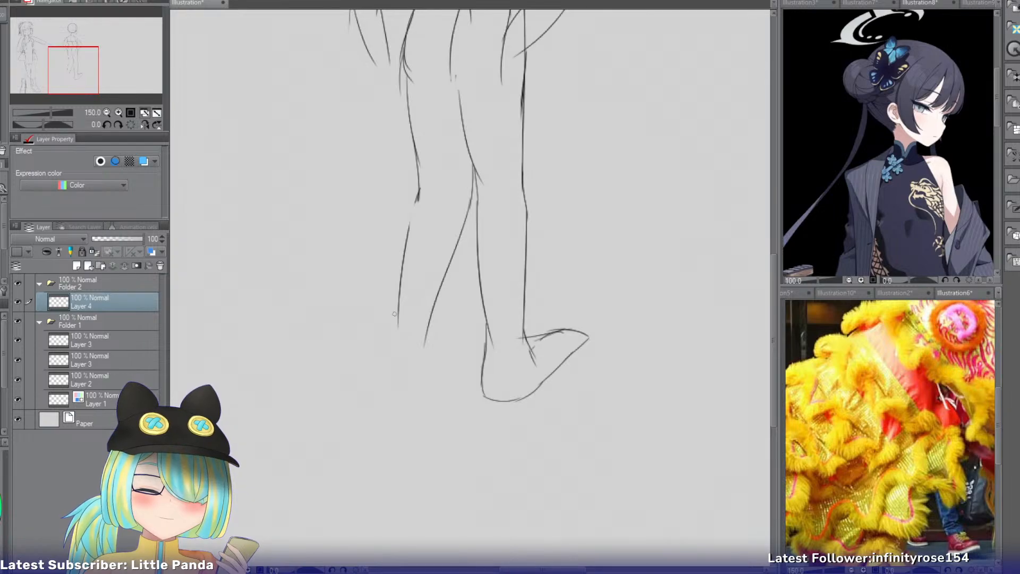
pyautogui.moveTo(399, 314); pyautogui.dragTo(383, 350)
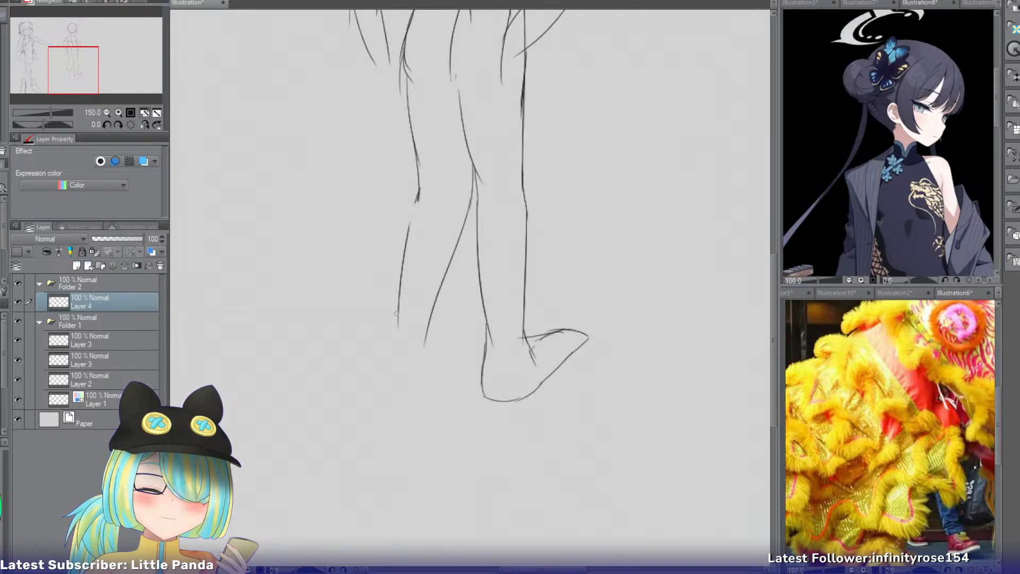
pyautogui.moveTo(397, 314)
pyautogui.mouseDown()
pyautogui.moveTo(382, 348)
pyautogui.moveTo(401, 366)
pyautogui.moveTo(413, 361)
pyautogui.moveTo(384, 386)
pyautogui.mouseUp()
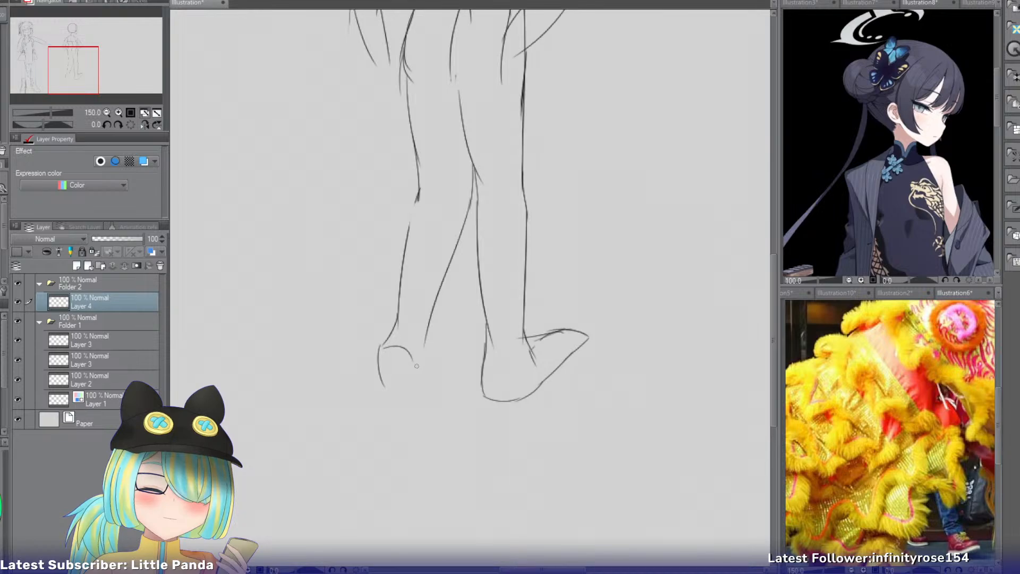
pyautogui.moveTo(425, 338); pyautogui.dragTo(443, 375)
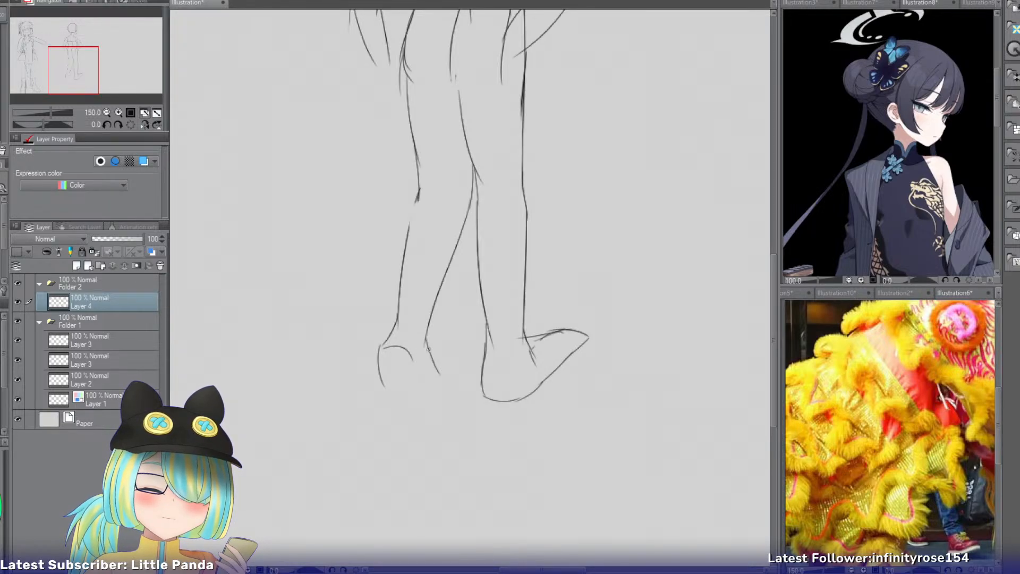
pyautogui.hotkey('ctrl', 'z')
pyautogui.moveTo(425, 339); pyautogui.dragTo(438, 373)
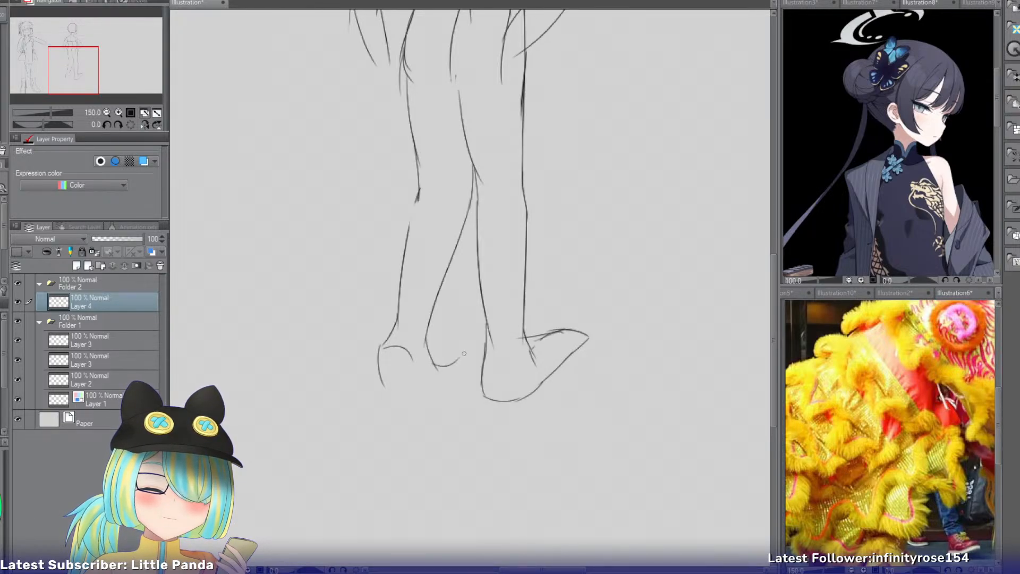
# Complete the left foot with a curved sole and a rounded inner side.
pyautogui.moveTo(417, 356)
pyautogui.mouseDown()
pyautogui.moveTo(449, 352)
pyautogui.moveTo(456, 381)
pyautogui.moveTo(436, 394)
pyautogui.moveTo(424, 381)
pyautogui.moveTo(435, 366)
pyautogui.moveTo(422, 358)
pyautogui.moveTo(426, 388)
pyautogui.mouseUp()
pyautogui.hotkey('ctrl', 'z')
pyautogui.hotkey('ctrl', 'z')
pyautogui.hotkey('ctrl', 'z')
pyautogui.press('e')
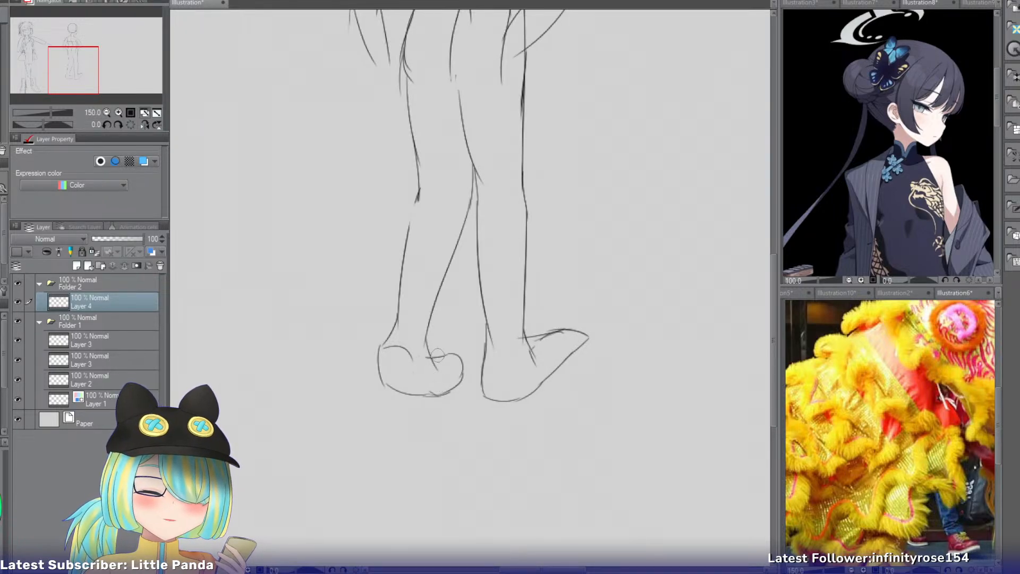
# Enlarge the whole body sketch slightly and move it closer to the clothed front-view figure.
pyautogui.moveTo(94, 94)
pyautogui.mouseDown()
pyautogui.moveTo(96, 68)
pyautogui.moveTo(79, 96)
pyautogui.mouseUp()
pyautogui.click(106, 112)
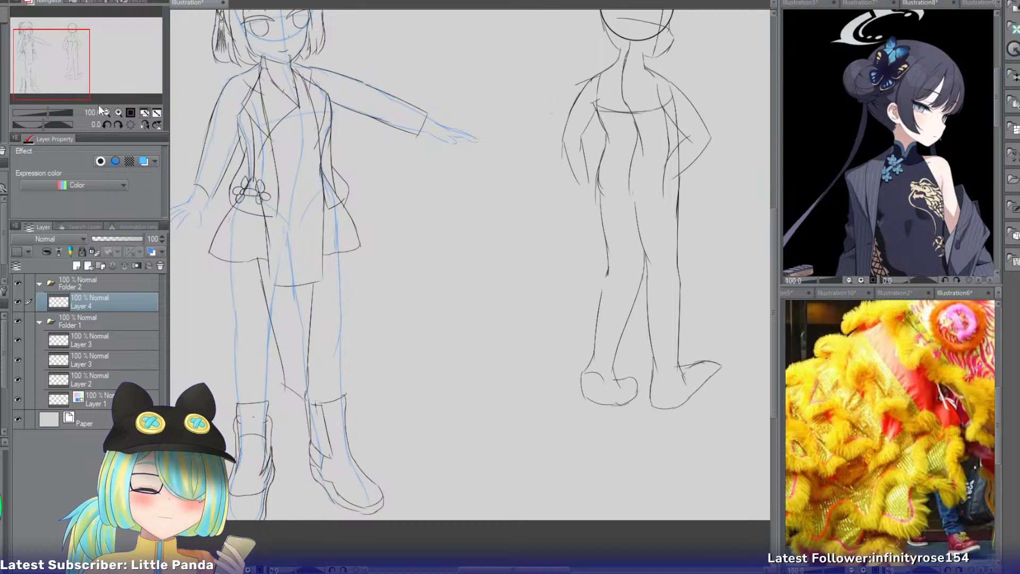
pyautogui.click(107, 113)
pyautogui.moveTo(85, 79); pyautogui.dragTo(99, 80)
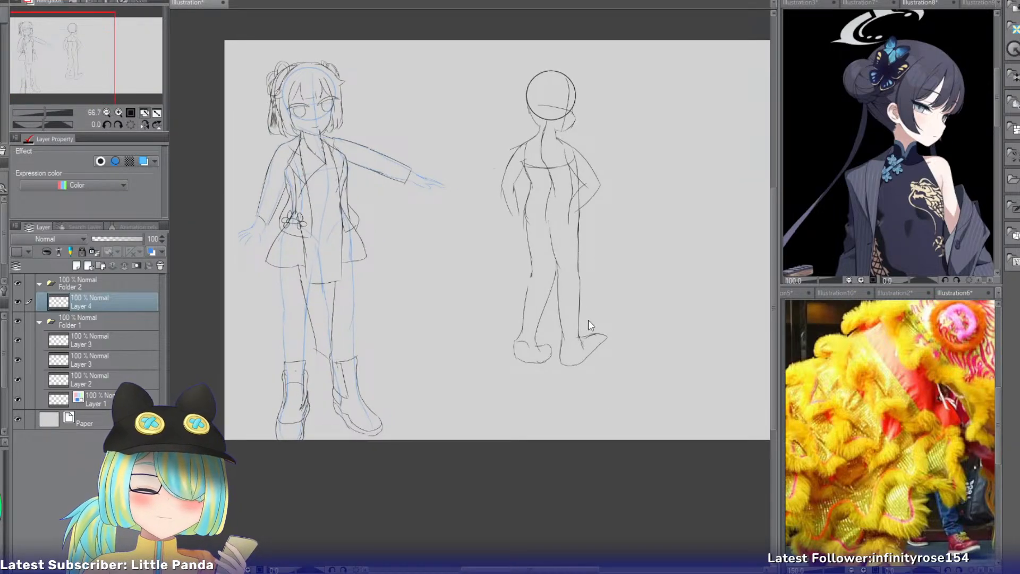
pyautogui.hotkey('ctrl', 't')
pyautogui.moveTo(607, 366)
pyautogui.mouseDown()
pyautogui.moveTo(619, 396)
pyautogui.moveTo(583, 362)
pyautogui.moveTo(574, 369)
pyautogui.mouseUp()
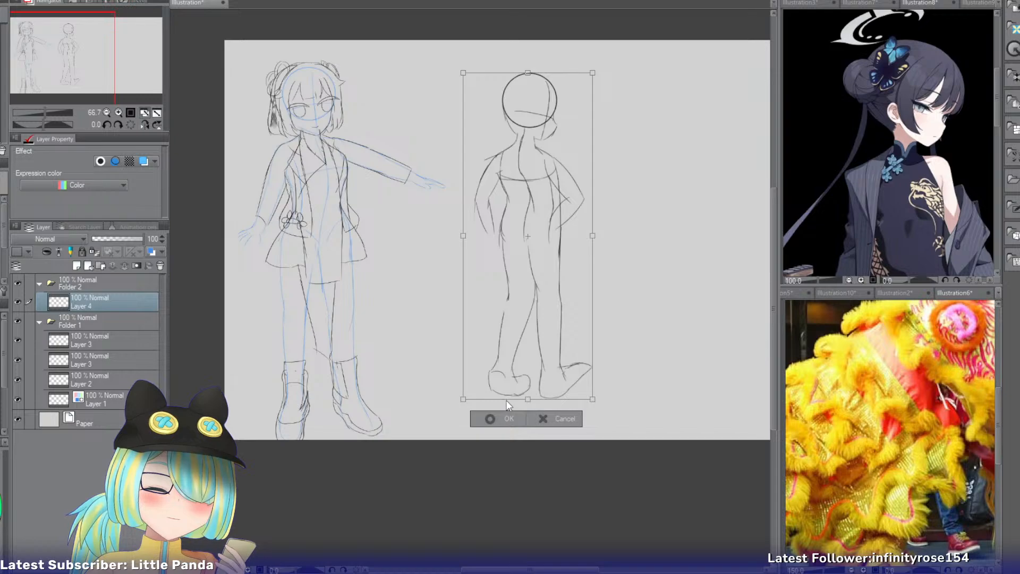
pyautogui.click(498, 417)
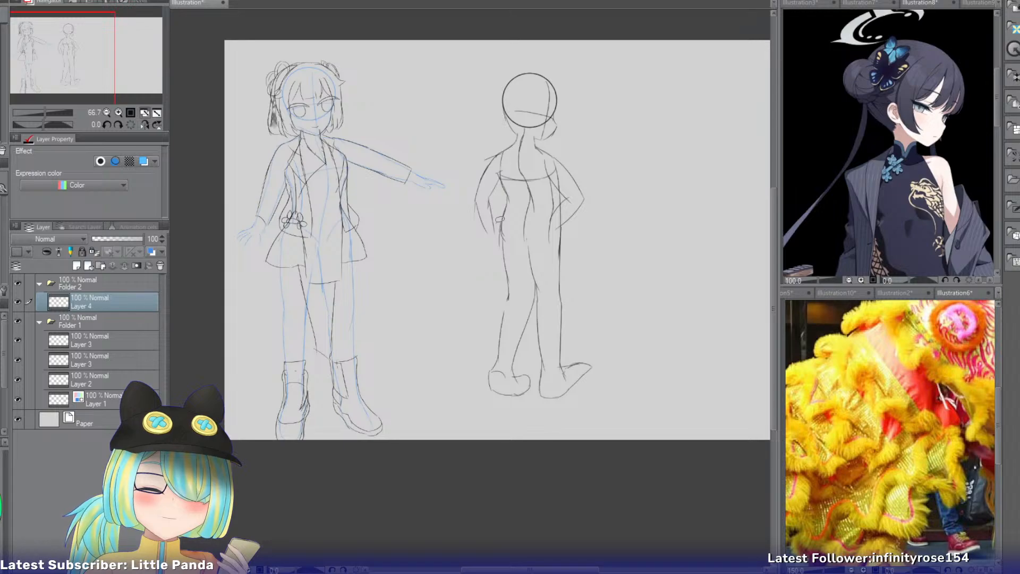
# Select the lower legs and feet from the knees down and stretch them vertically to make them longer.
pyautogui.moveTo(494, 288)
pyautogui.mouseDown()
pyautogui.moveTo(486, 300)
pyautogui.moveTo(643, 372)
pyautogui.moveTo(553, 283)
pyautogui.moveTo(491, 295)
pyautogui.mouseUp()
pyautogui.hotkey('ctrl', 't')
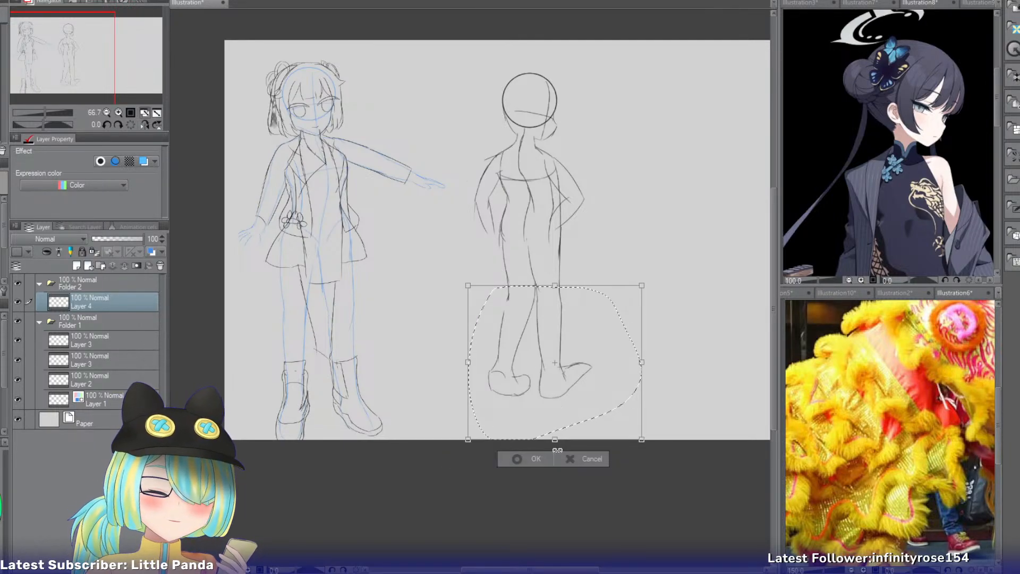
pyautogui.moveTo(555, 439)
pyautogui.mouseDown()
pyautogui.moveTo(555, 465)
pyautogui.moveTo(539, 480)
pyautogui.mouseUp()
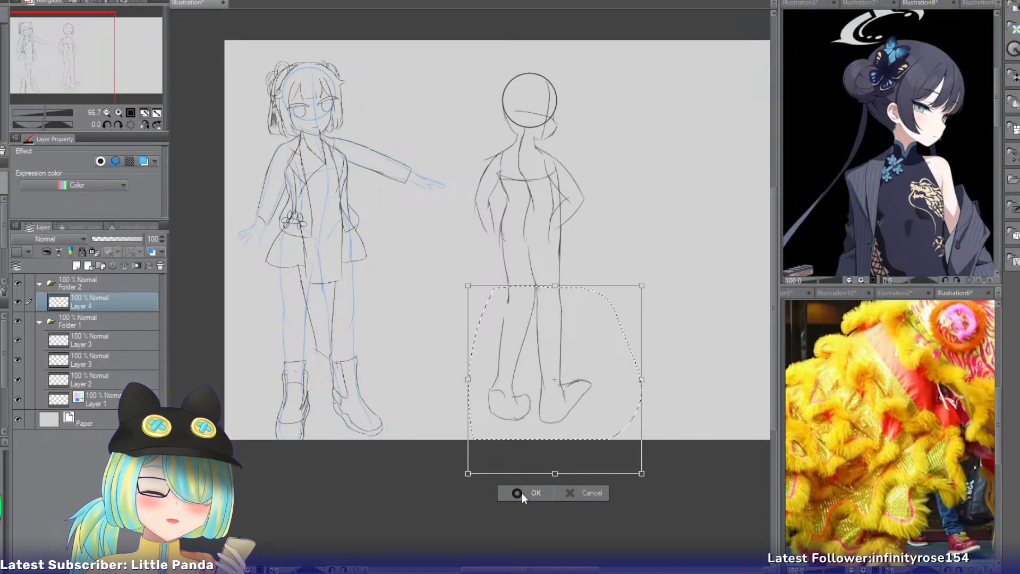
pyautogui.click(521, 493)
# Select the section from the forearms and waist to the knees and shift it slightly downward.
pyautogui.moveTo(466, 222)
pyautogui.mouseDown()
pyautogui.moveTo(497, 287)
pyautogui.moveTo(508, 213)
pyautogui.moveTo(456, 219)
pyautogui.mouseUp()
pyautogui.click(545, 306)
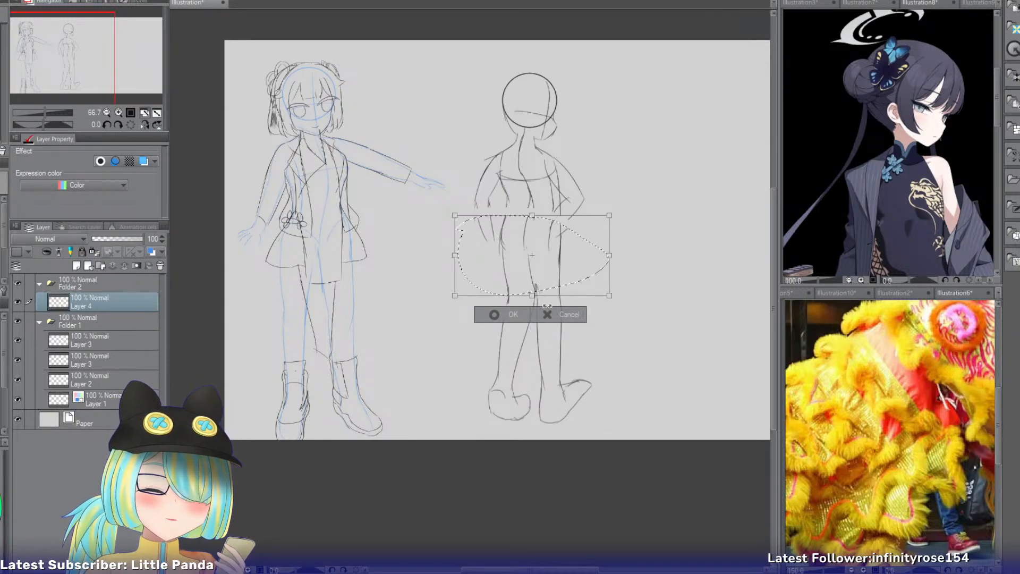
pyautogui.click(498, 314)
pyautogui.click(429, 318)
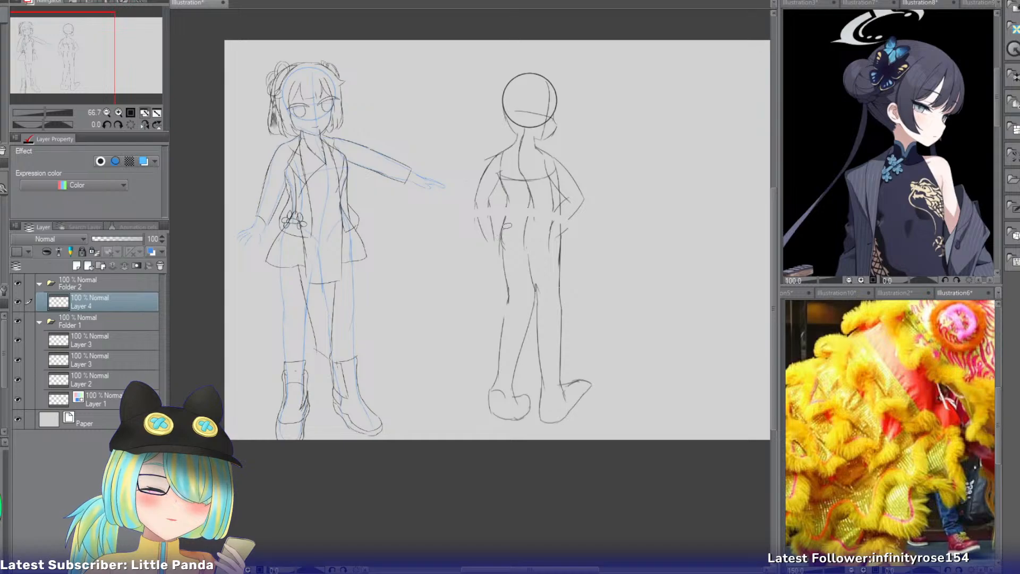
# Rename Layer 2 in Folder 1 as "Dress".
pyautogui.click(119, 112)
pyautogui.click(119, 113)
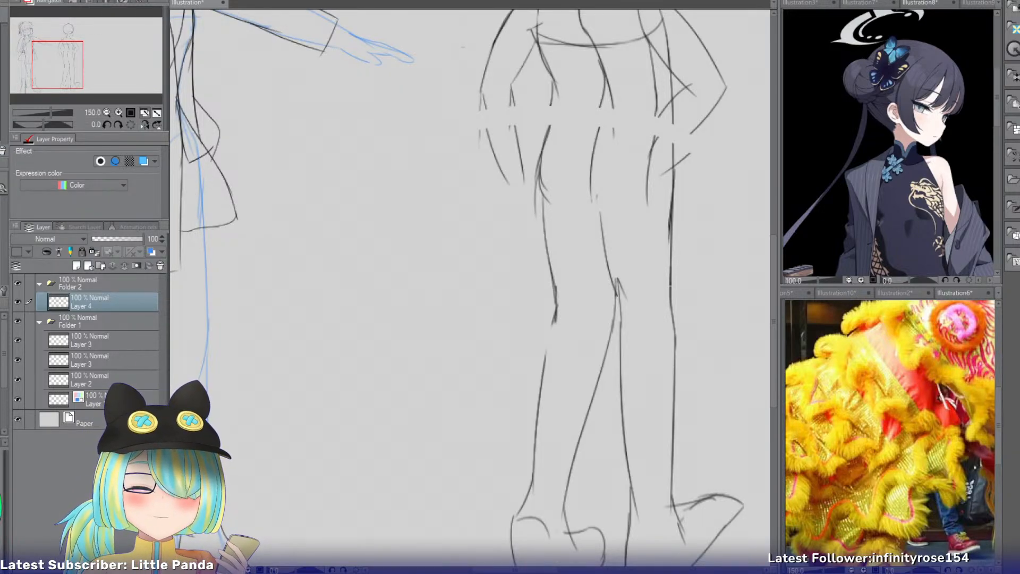
pyautogui.moveTo(57, 65); pyautogui.dragTo(69, 37)
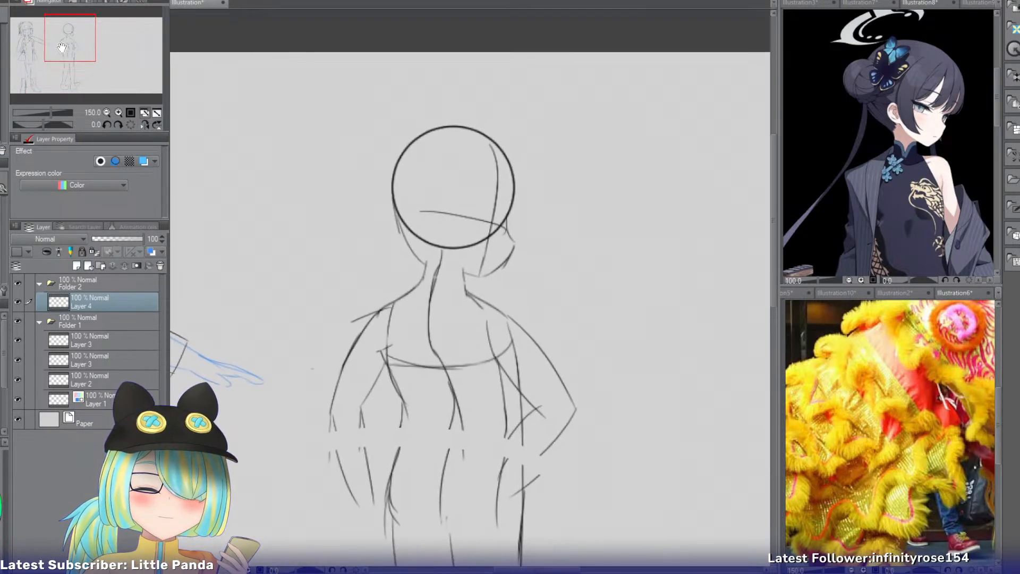
pyautogui.click(107, 113)
pyautogui.click(107, 112)
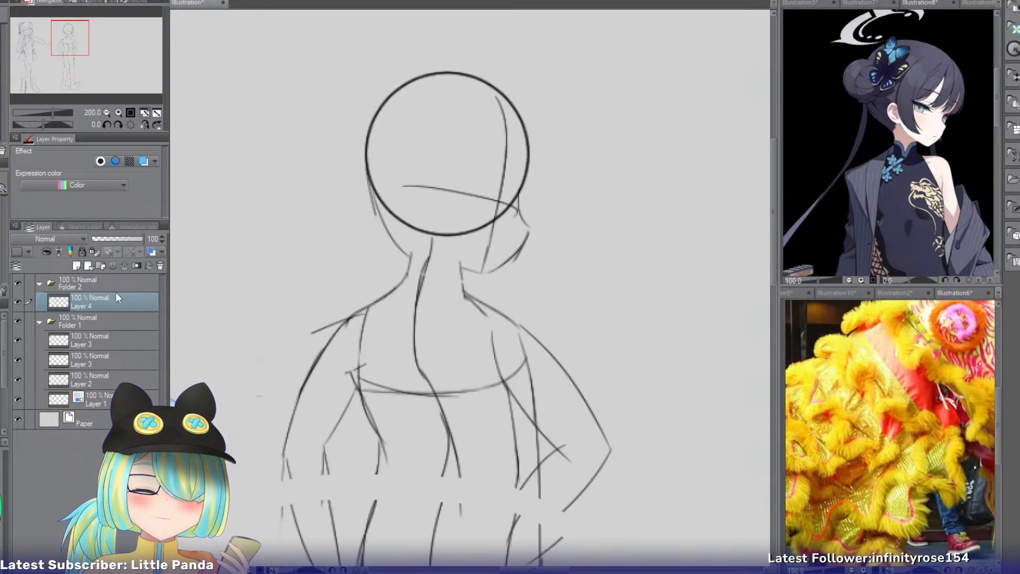
pyautogui.moveTo(84, 45); pyautogui.dragTo(46, 61)
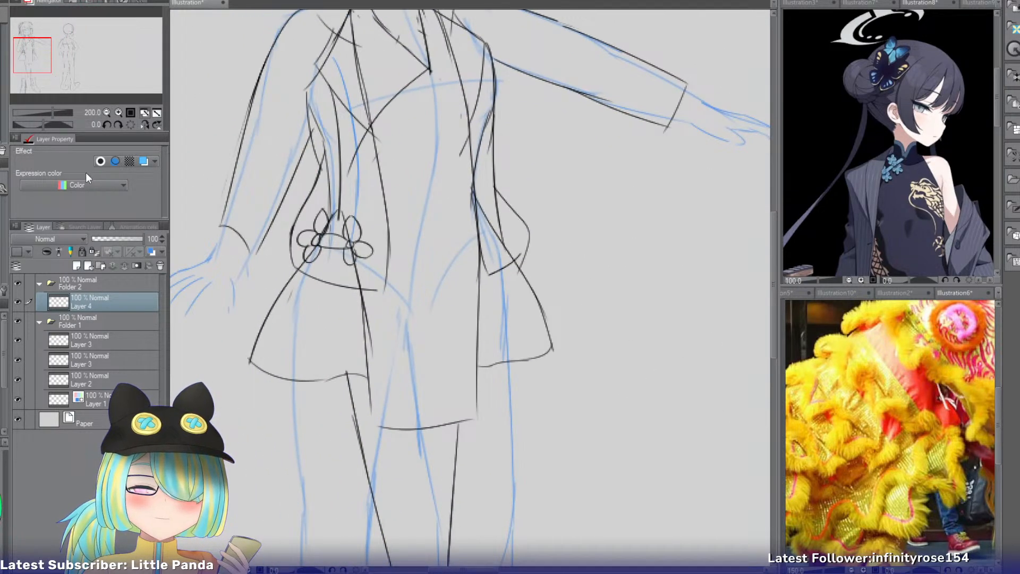
pyautogui.hotkey('ctrl', '-')
pyautogui.click(107, 378)
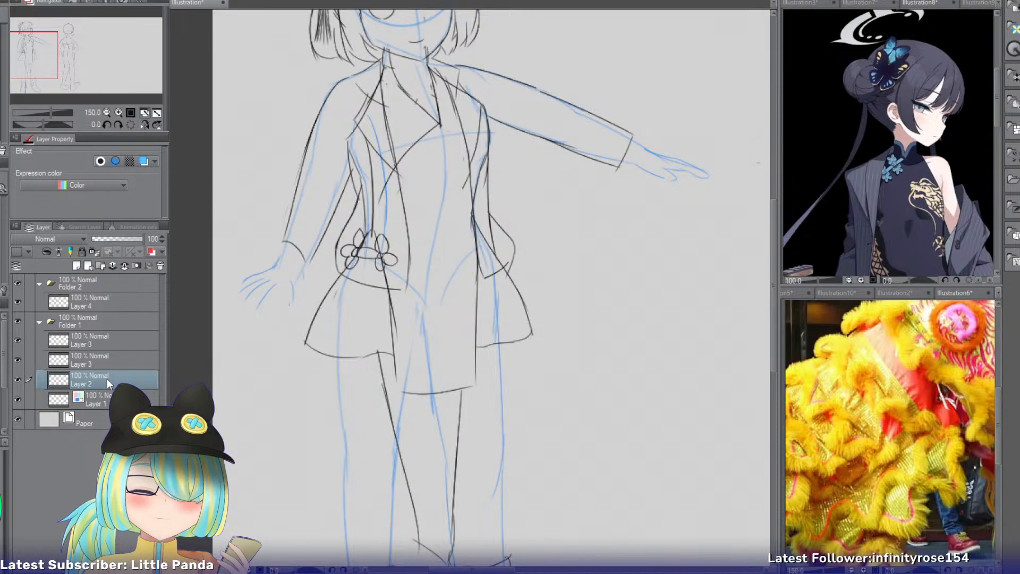
pyautogui.hotkey('ctrl', 'b')
pyautogui.hotkey('ctrl', 'b')
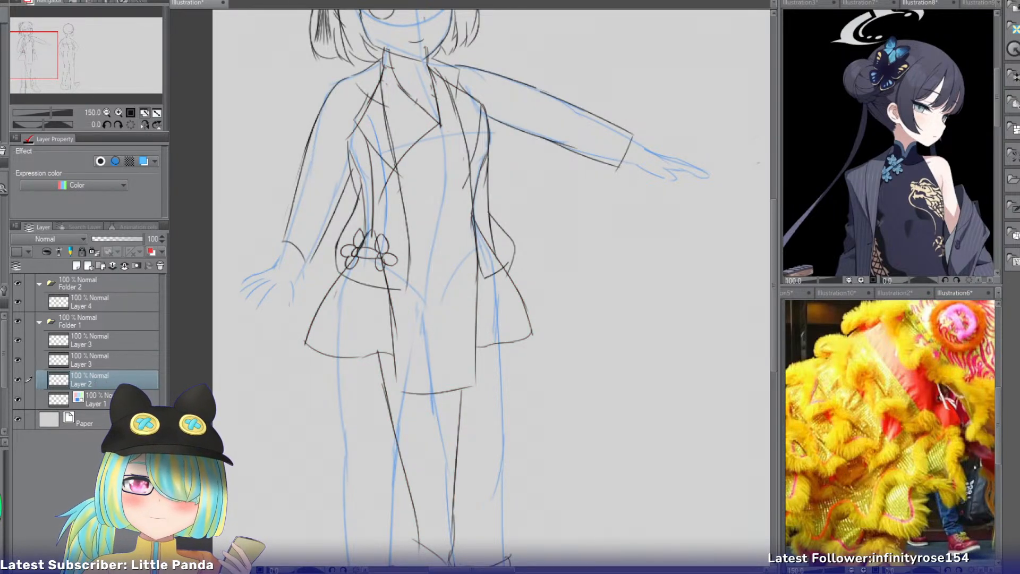
# Rename the two layers called Layer 3 in Folder 1, the lower one as "Clothes" and the upper one as "Head".
pyautogui.click(125, 360)
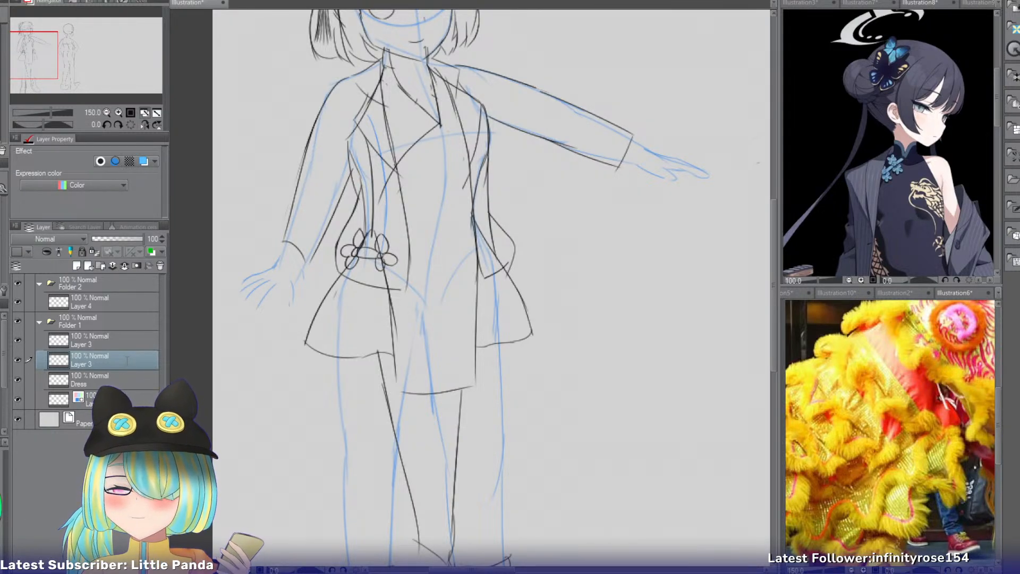
pyautogui.doubleClick(126, 360)
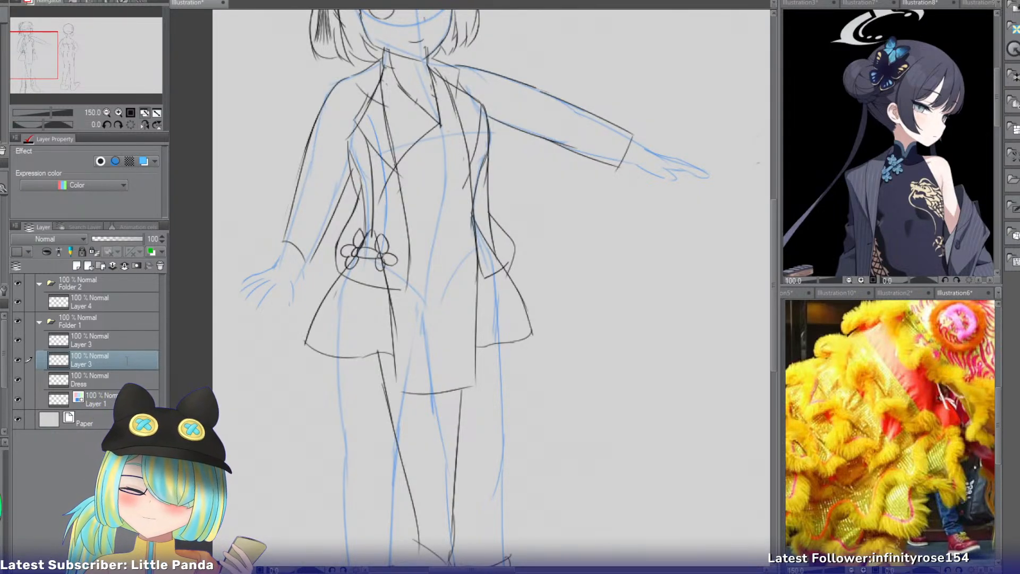
pyautogui.write('Clothes')
pyautogui.press('Return')
pyautogui.click(109, 340)
pyautogui.doubleClick(93, 345)
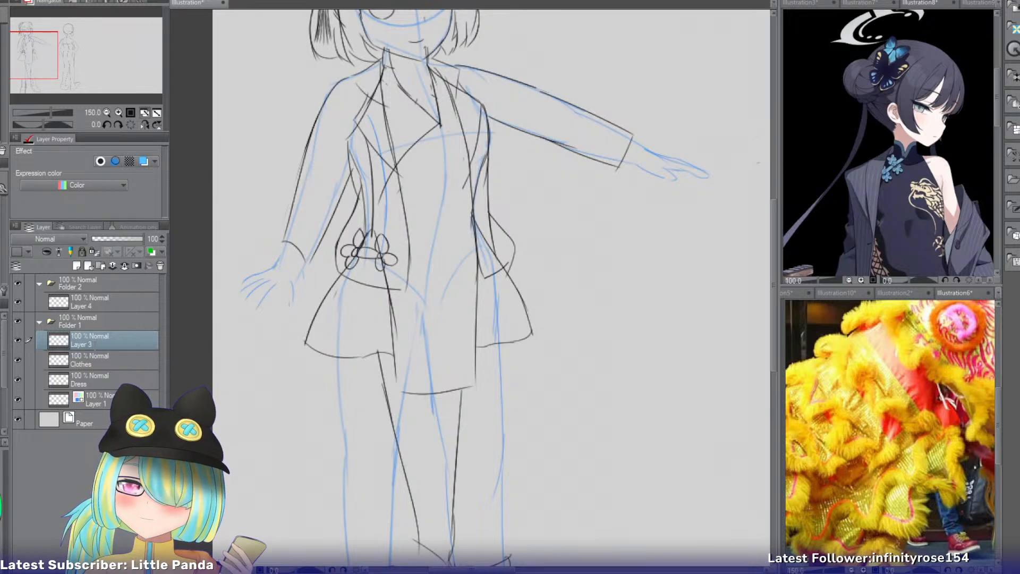
pyautogui.write('Head')
pyautogui.press('Return')
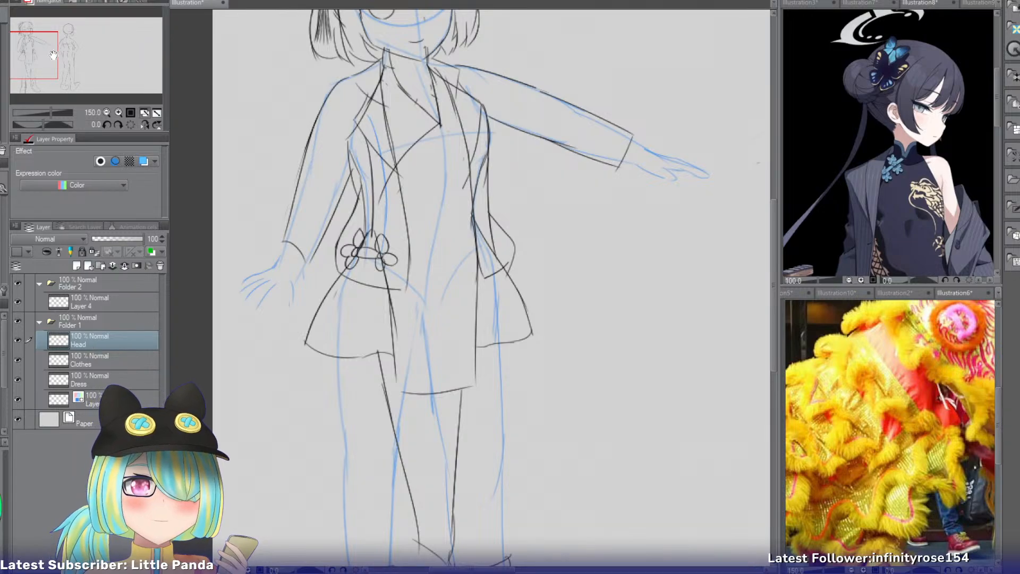
# Apply the blue layer color effect to Layer 4, which holds the second figure's body construction.
pyautogui.moveTo(54, 43); pyautogui.dragTo(91, 32)
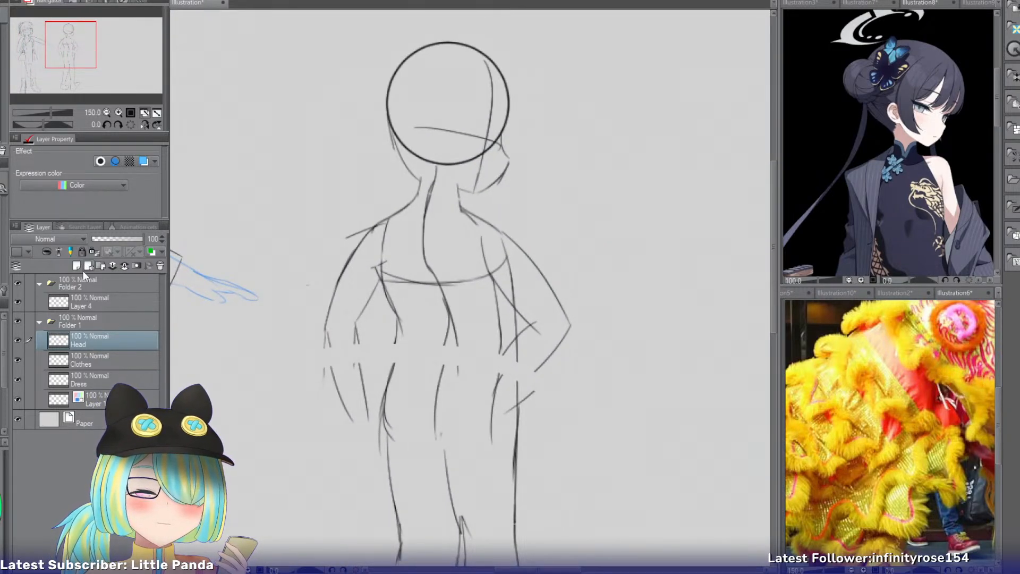
pyautogui.click(85, 298)
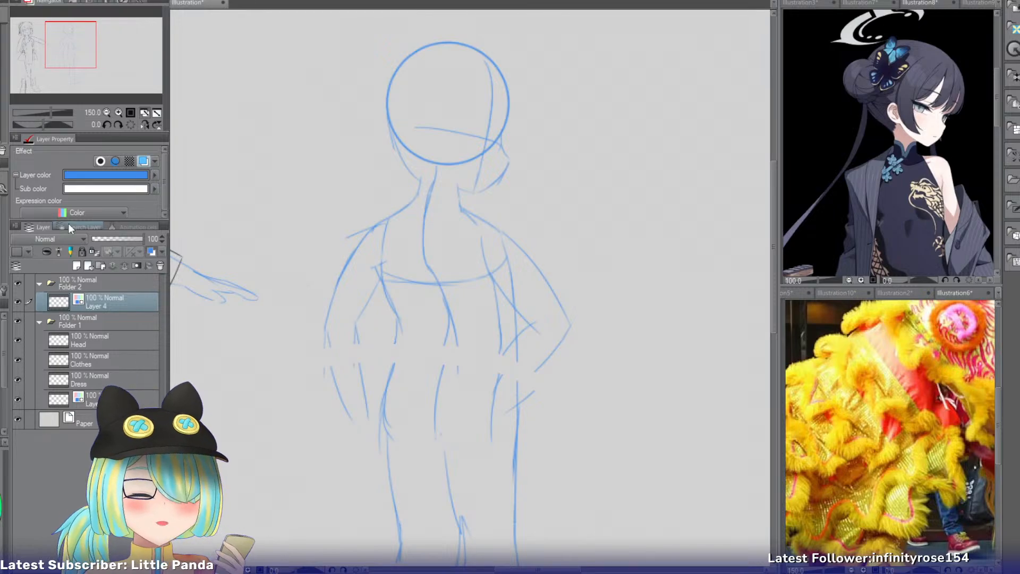
pyautogui.moveTo(86, 44)
pyautogui.mouseDown()
pyautogui.moveTo(63, 44)
pyautogui.moveTo(89, 45)
pyautogui.mouseUp()
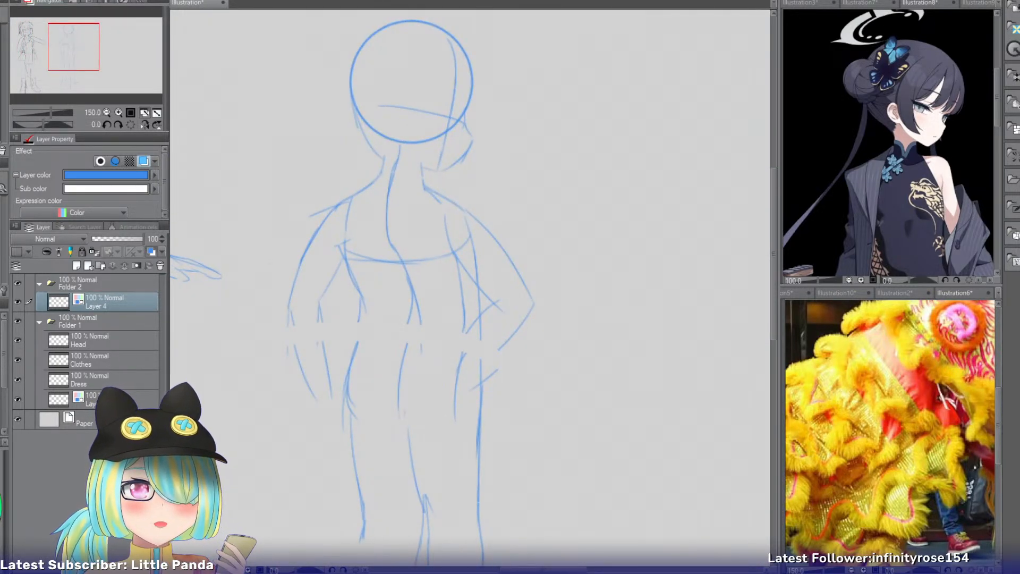
# Open a second window of the canvas, detach it, and frame the clothed front-view figure in it at 100%.
pyautogui.click(356, 124)
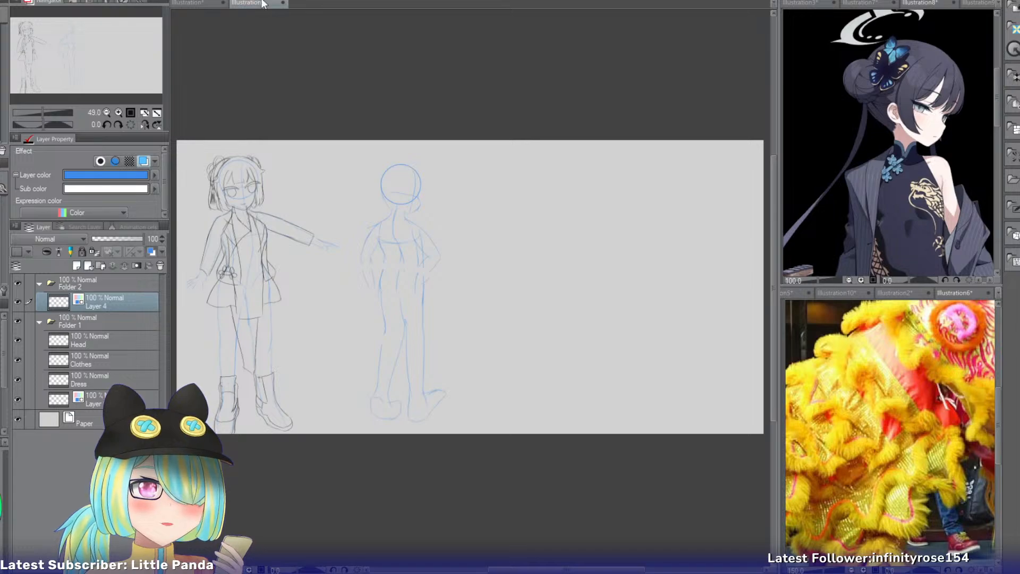
pyautogui.moveTo(263, 3); pyautogui.dragTo(475, 81)
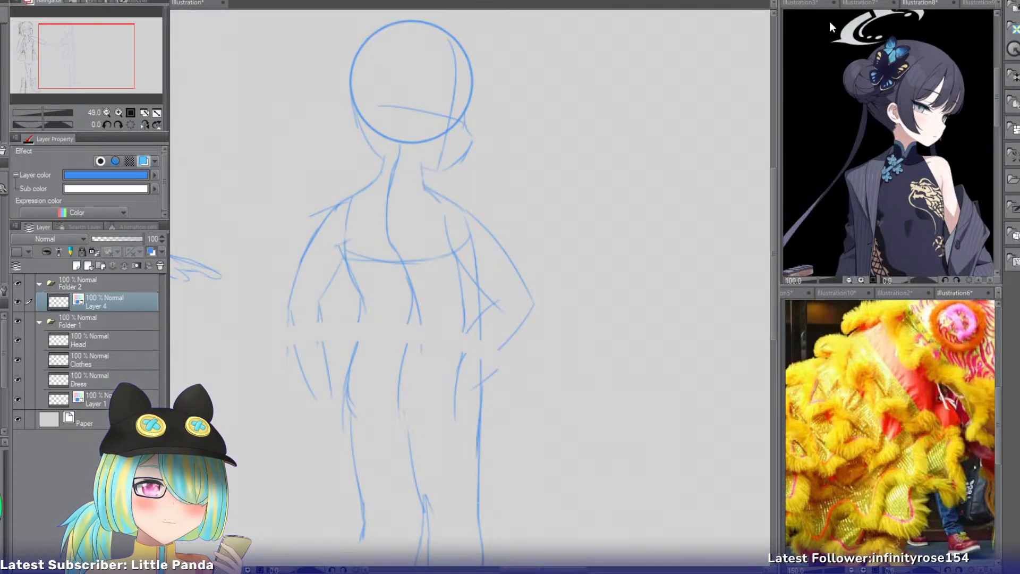
pyautogui.moveTo(72, 45); pyautogui.dragTo(37, 43)
pyautogui.click(118, 113)
pyautogui.click(118, 112)
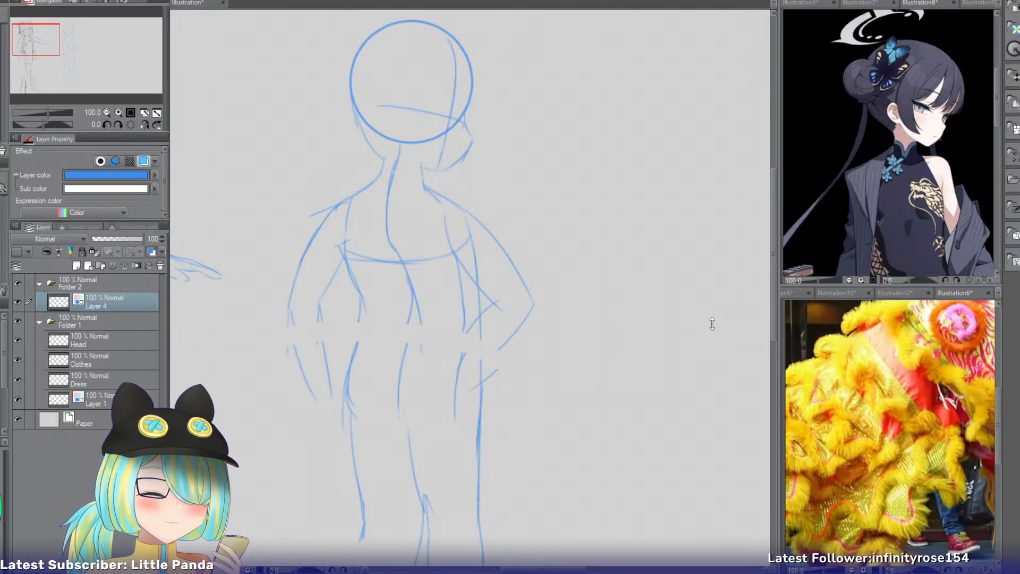
pyautogui.moveTo(712, 323); pyautogui.dragTo(715, 536)
pyautogui.moveTo(27, 50); pyautogui.dragTo(26, 67)
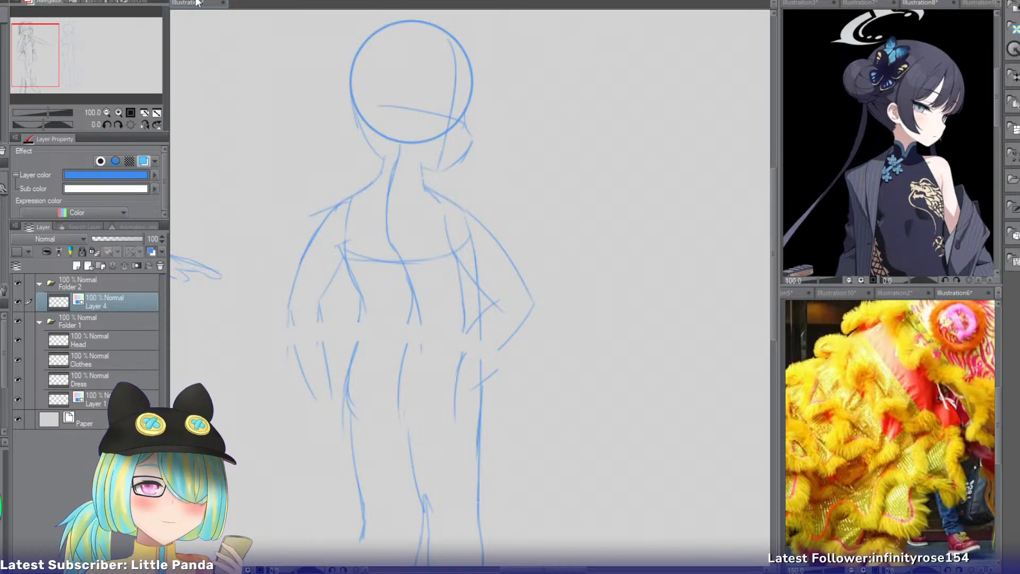
# Add a new layer above Layer 4 in Folder 2 and sketch the upper eyelid near the face's front edge.
pyautogui.click(195, 3)
pyautogui.click(118, 113)
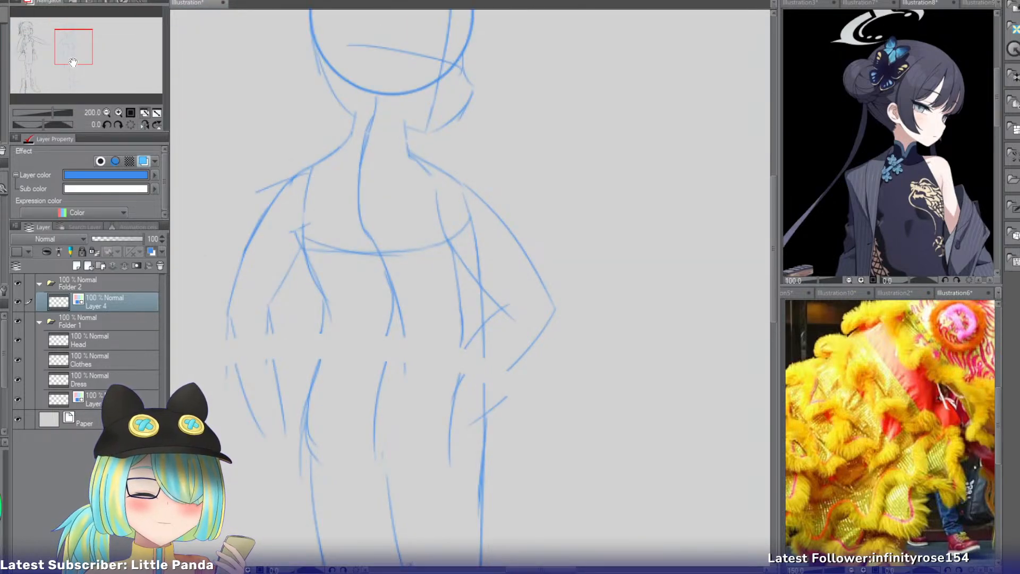
pyautogui.moveTo(73, 62); pyautogui.dragTo(76, 49)
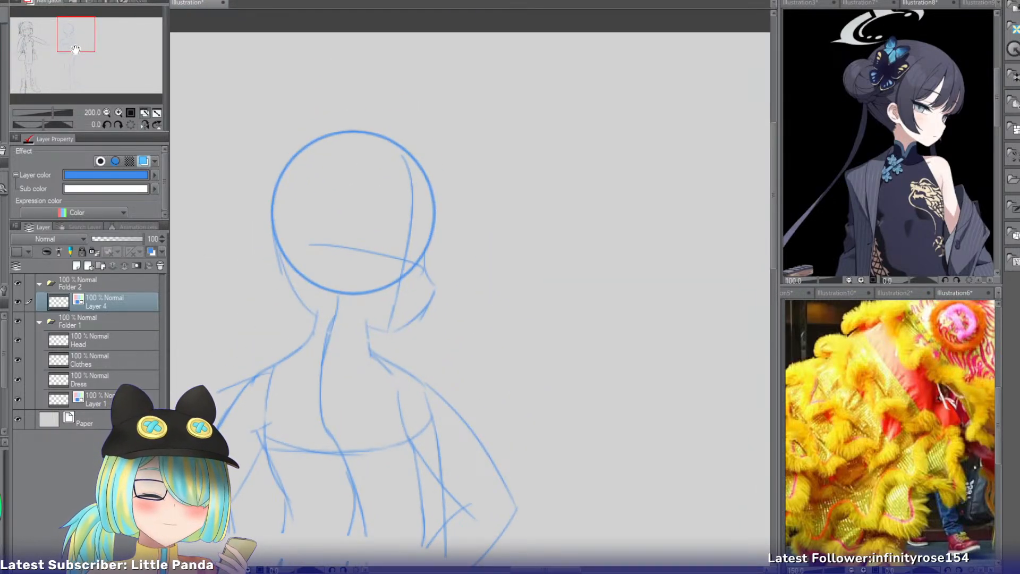
pyautogui.click(115, 114)
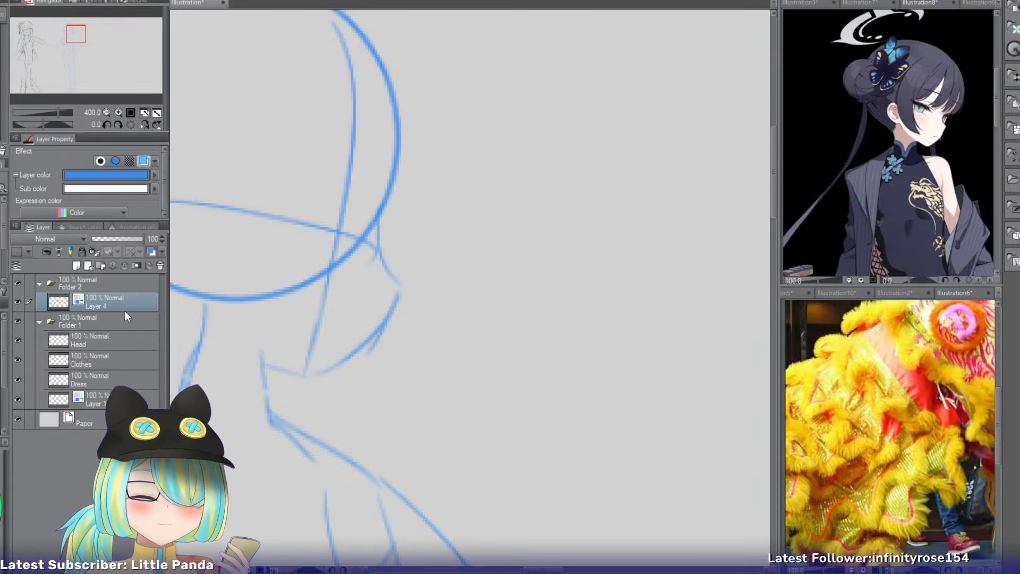
pyautogui.hotkey('ctrl', 'shift', 'n')
pyautogui.moveTo(322, 166); pyautogui.dragTo(374, 212)
pyautogui.hotkey('ctrl', 'z')
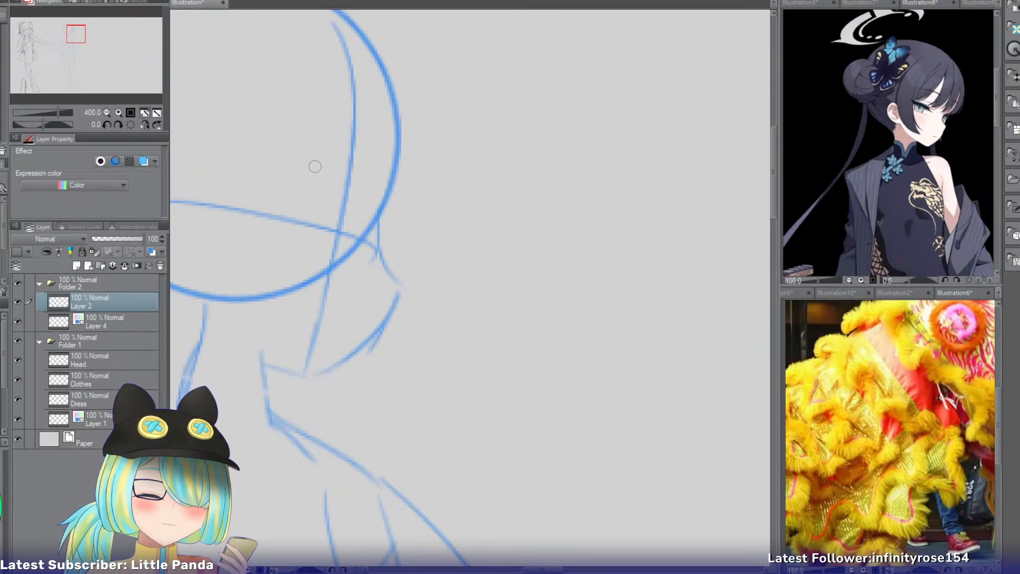
pyautogui.moveTo(323, 166); pyautogui.dragTo(373, 212)
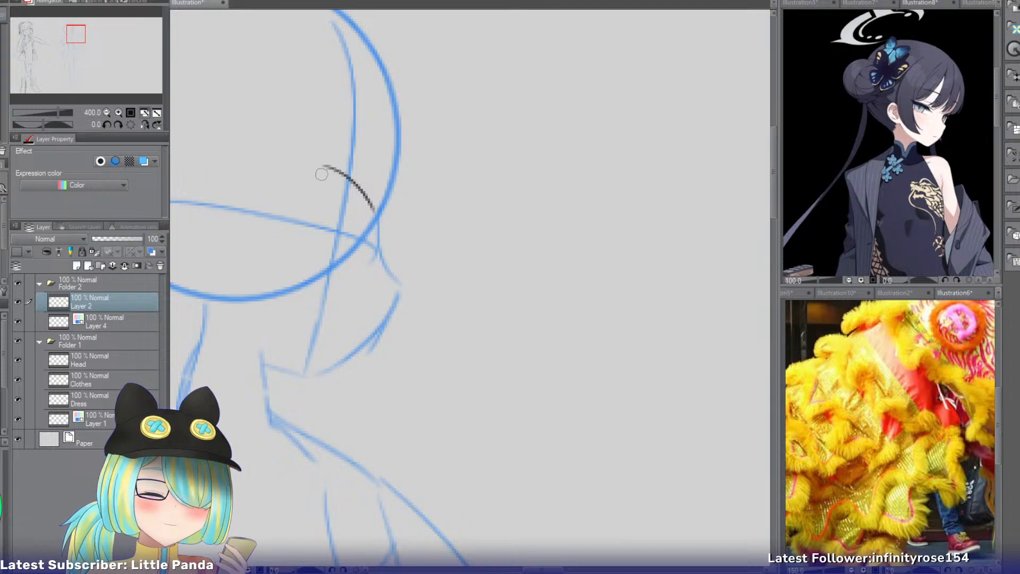
pyautogui.hotkey('ctrl', 'z')
pyautogui.moveTo(321, 178)
pyautogui.mouseDown()
pyautogui.moveTo(377, 214)
pyautogui.moveTo(378, 202)
pyautogui.moveTo(326, 195)
pyautogui.moveTo(329, 180)
pyautogui.moveTo(340, 251)
pyautogui.mouseUp()
pyautogui.hotkey('ctrl', 'z')
pyautogui.hotkey('ctrl', 'z')
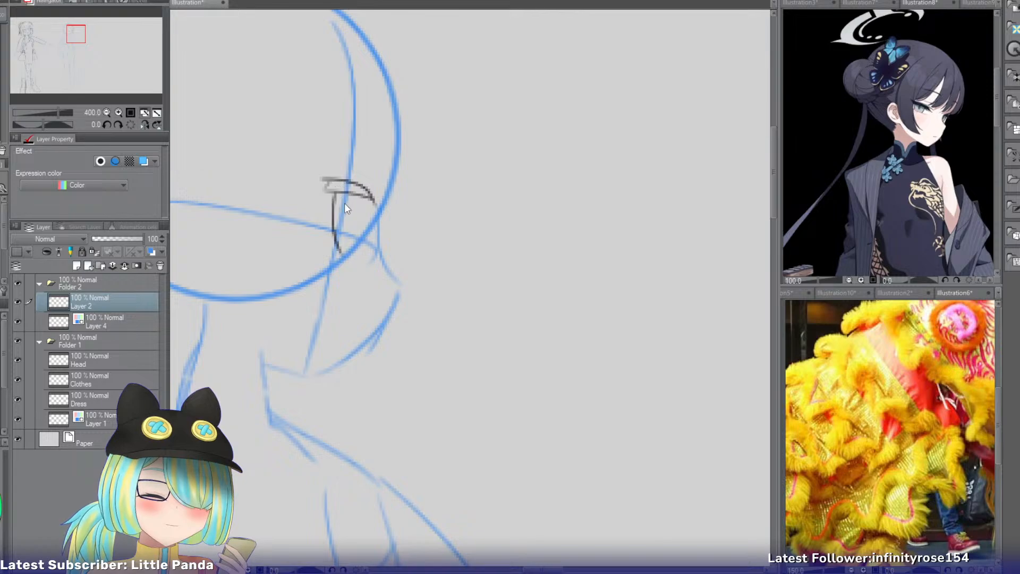
# Sketch the rounded iris outline beneath the upper eyelid.
pyautogui.hotkey('ctrl', 'z')
pyautogui.moveTo(339, 194); pyautogui.dragTo(340, 237)
pyautogui.hotkey('ctrl', 'z')
pyautogui.moveTo(335, 195); pyautogui.dragTo(344, 244)
pyautogui.moveTo(367, 201); pyautogui.dragTo(345, 244)
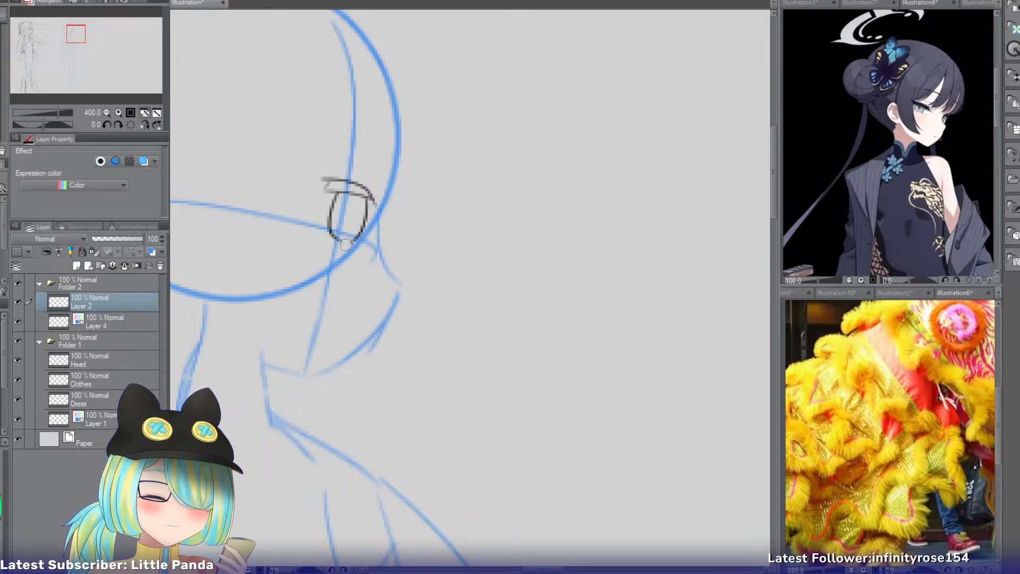
pyautogui.hotkey('ctrl', 'z')
pyautogui.moveTo(366, 199); pyautogui.dragTo(343, 269)
pyautogui.hotkey('ctrl', 'z')
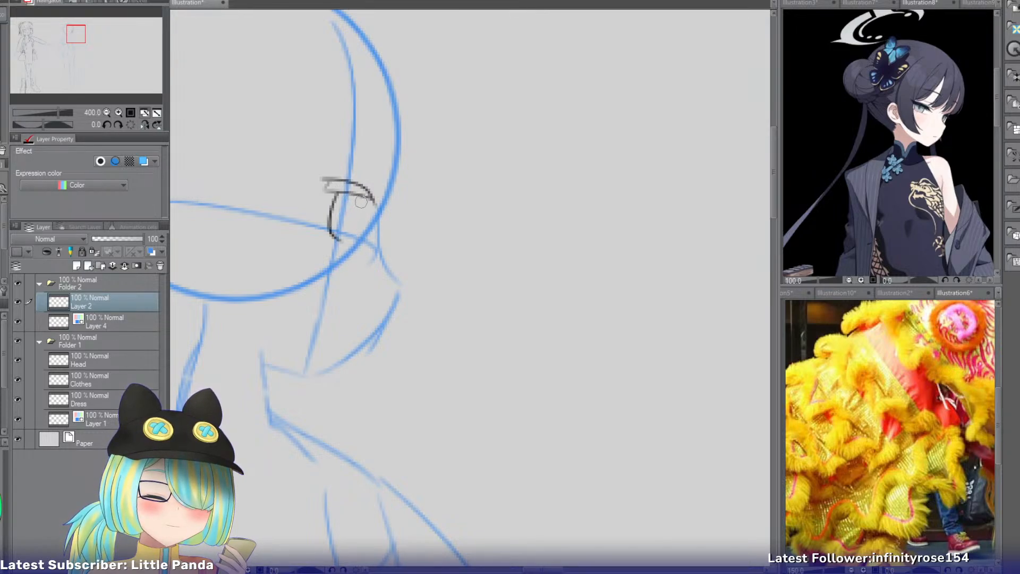
pyautogui.moveTo(367, 200); pyautogui.dragTo(343, 257)
pyautogui.moveTo(336, 195)
pyautogui.mouseDown()
pyautogui.moveTo(344, 260)
pyautogui.moveTo(345, 223)
pyautogui.mouseUp()
pyautogui.press('e')
pyautogui.press('p')
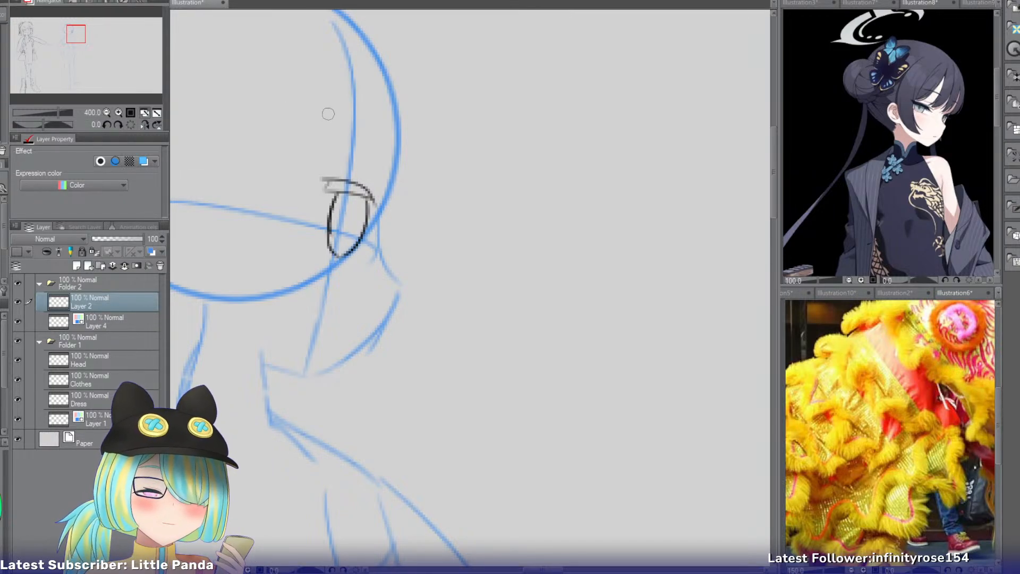
# Draw the front hair locks as long curved strokes, one along the eye's inner side and two beside the cheek.
pyautogui.hotkey('ctrl', 'z')
pyautogui.moveTo(329, 112)
pyautogui.mouseDown()
pyautogui.moveTo(353, 317)
pyautogui.moveTo(330, 142)
pyautogui.moveTo(338, 311)
pyautogui.mouseUp()
pyautogui.hotkey('ctrl', 'z')
pyautogui.moveTo(337, 121); pyautogui.dragTo(338, 316)
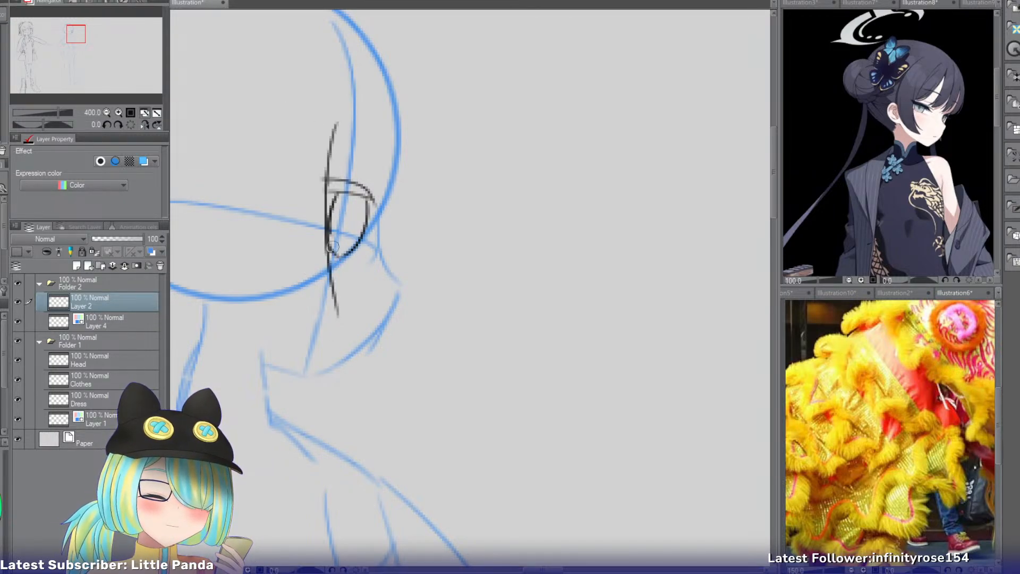
pyautogui.moveTo(256, 131); pyautogui.dragTo(313, 327)
pyautogui.hotkey('ctrl', 'z')
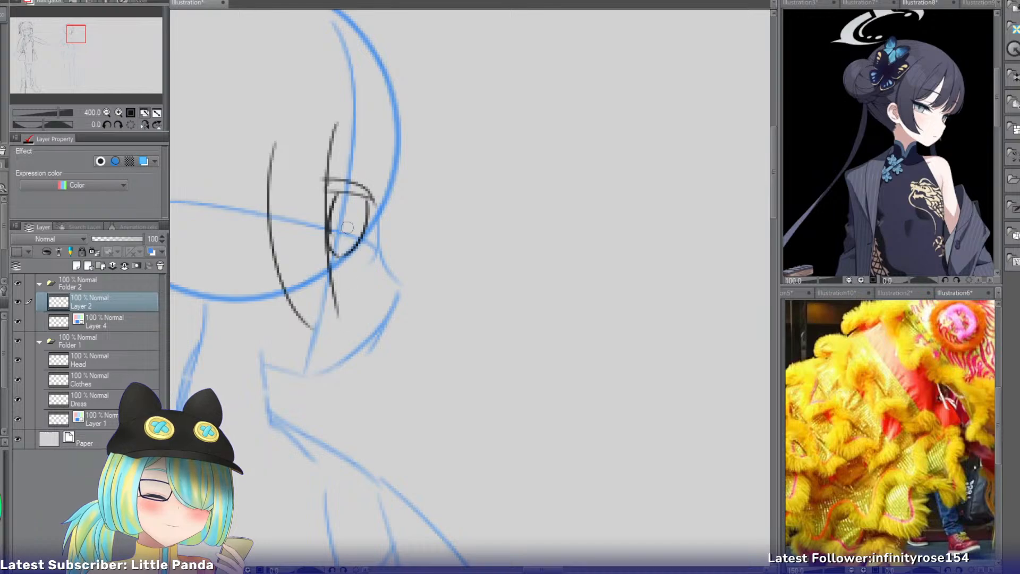
pyautogui.moveTo(79, 33); pyautogui.dragTo(79, 32)
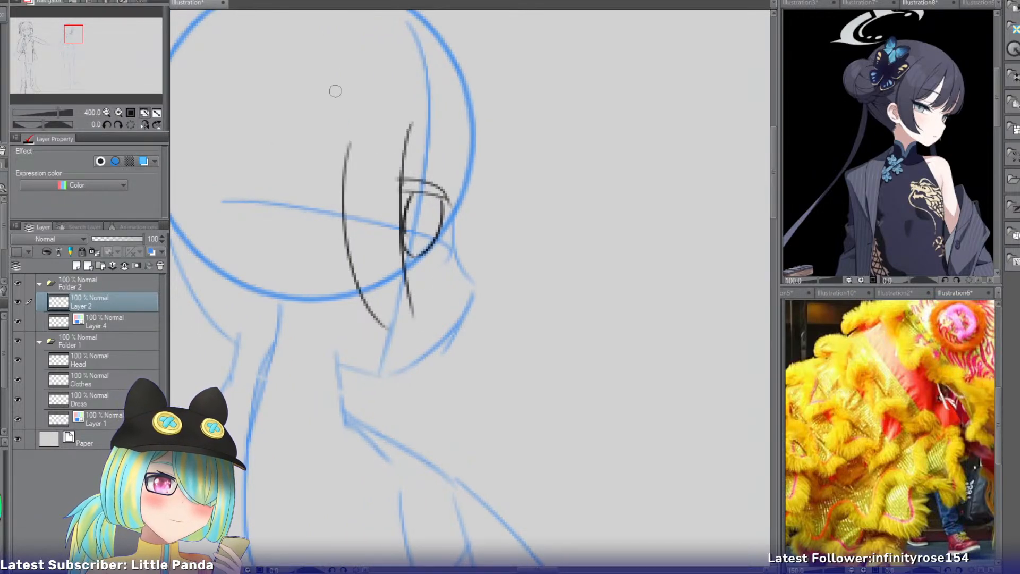
pyautogui.moveTo(346, 135)
pyautogui.mouseDown()
pyautogui.moveTo(331, 332)
pyautogui.moveTo(364, 398)
pyautogui.mouseUp()
pyautogui.hotkey('ctrl', 'z')
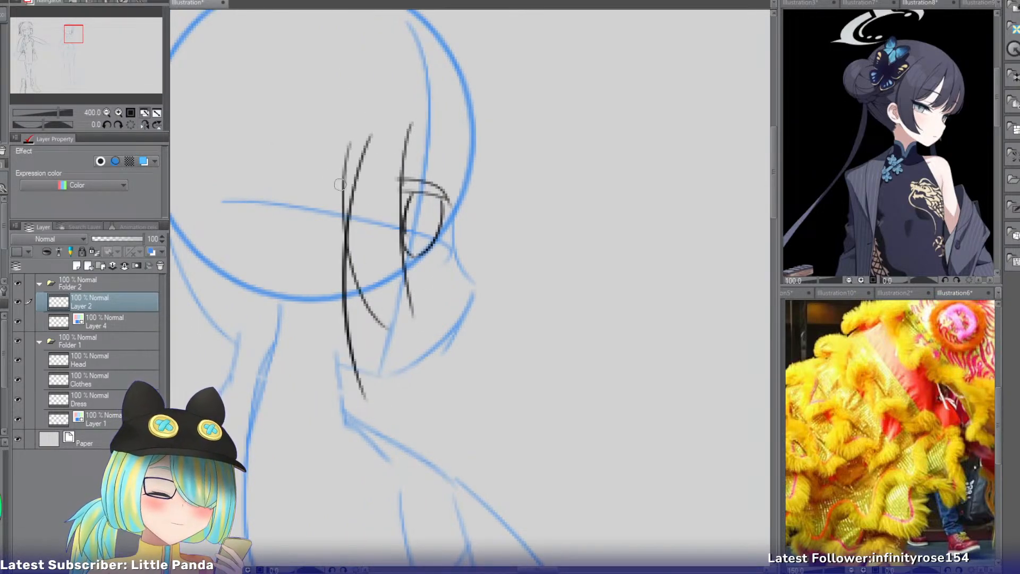
# Draw the long outer contour of the hair behind the head, curving inward at its lower end.
pyautogui.moveTo(78, 32); pyautogui.dragTo(72, 31)
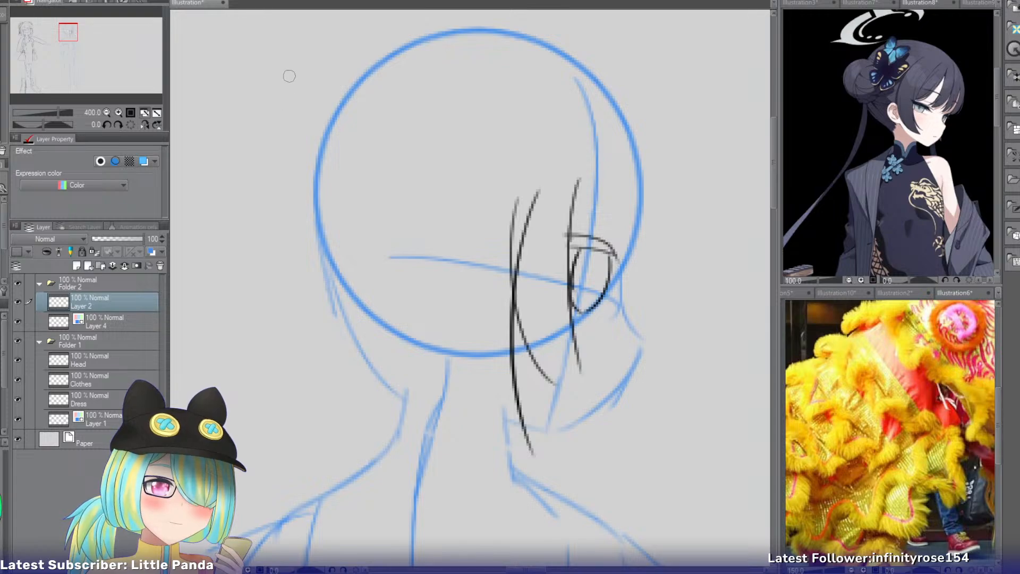
pyautogui.moveTo(280, 67); pyautogui.dragTo(228, 274)
pyautogui.hotkey('ctrl', 'z')
pyautogui.moveTo(294, 85); pyautogui.dragTo(252, 426)
pyautogui.hotkey('ctrl', 'z')
pyautogui.hotkey('ctrl', 'z')
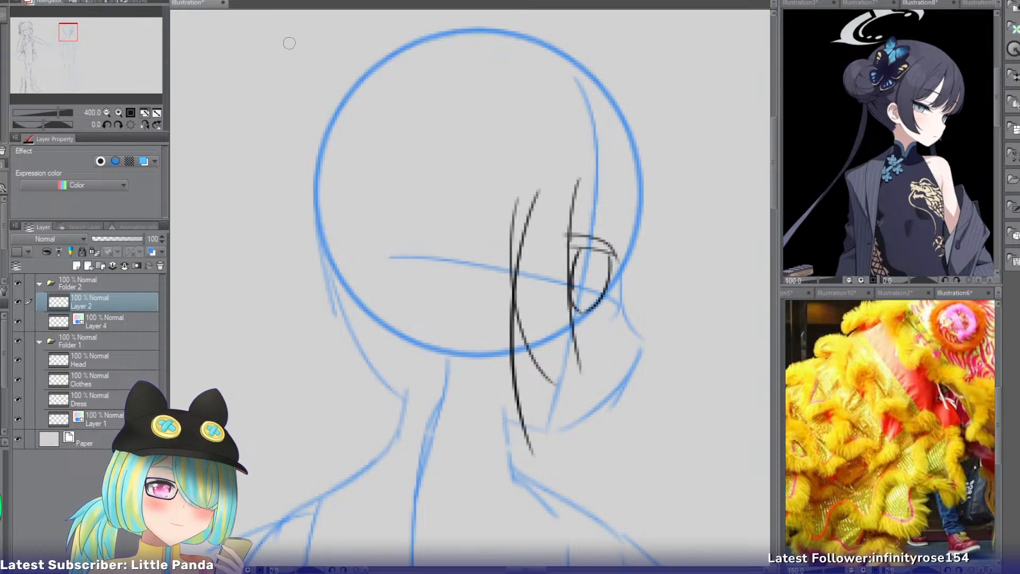
pyautogui.moveTo(292, 50); pyautogui.dragTo(205, 367)
pyautogui.moveTo(209, 319); pyautogui.dragTo(246, 417)
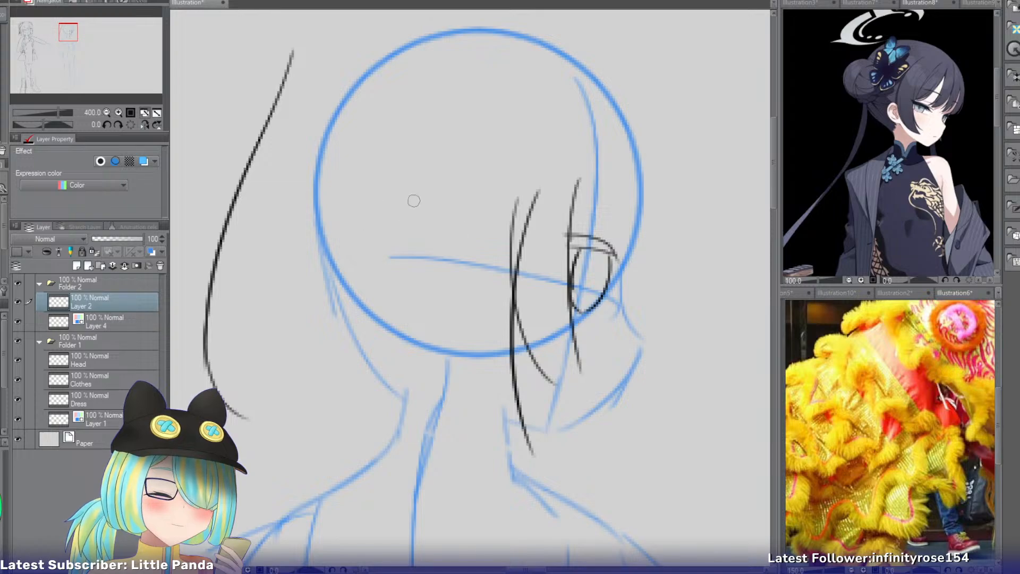
pyautogui.moveTo(383, 222); pyautogui.dragTo(333, 335)
pyautogui.moveTo(374, 249); pyautogui.dragTo(404, 355)
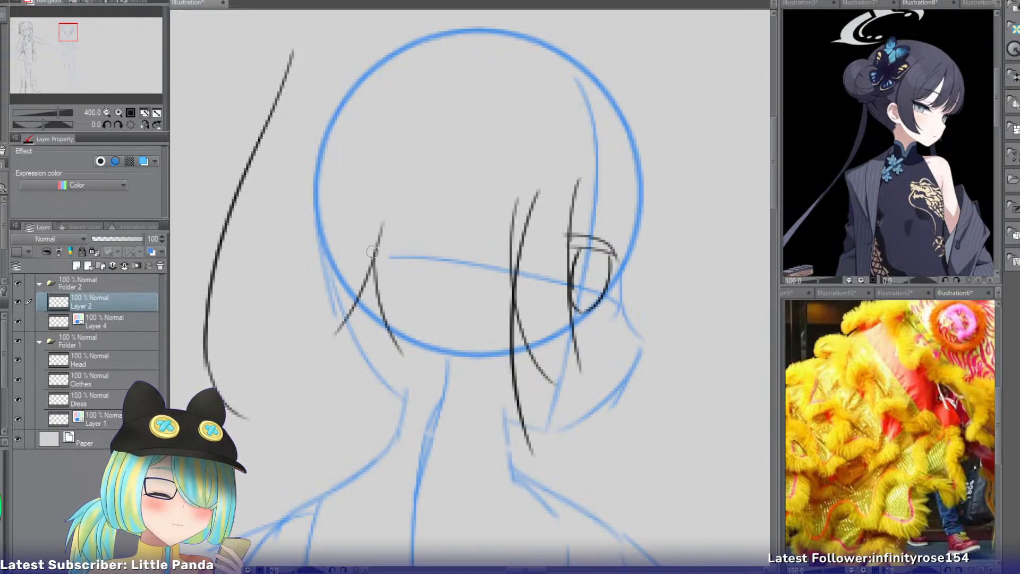
pyautogui.hotkey('ctrl', 'z')
pyautogui.moveTo(373, 263)
pyautogui.mouseDown()
pyautogui.moveTo(418, 375)
pyautogui.moveTo(402, 416)
pyautogui.moveTo(425, 430)
pyautogui.mouseUp()
pyautogui.hotkey('ctrl', 'z')
pyautogui.hotkey('ctrl', 'z')
pyautogui.hotkey('ctrl', 'z')
pyautogui.hotkey('ctrl', 'z')
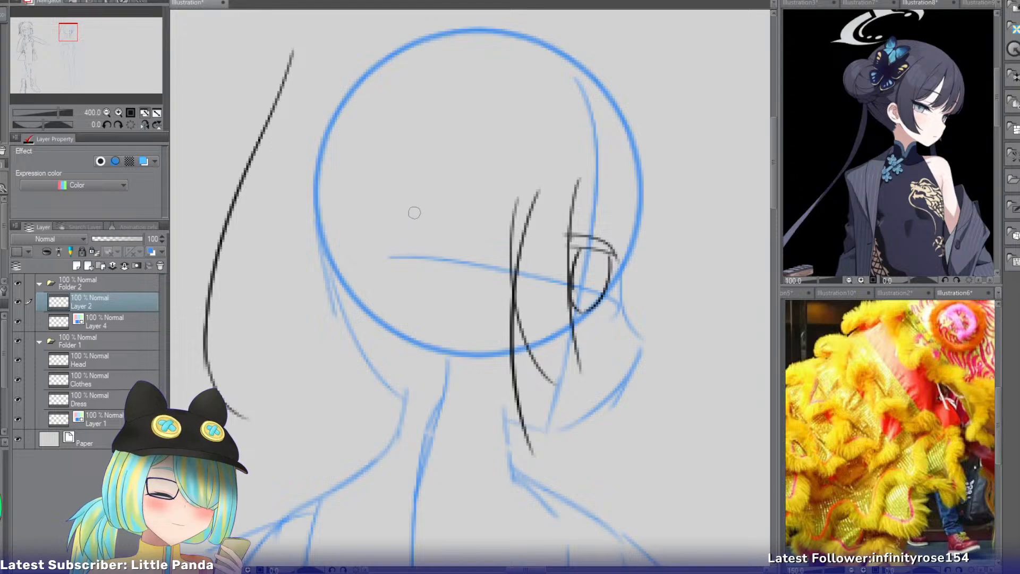
pyautogui.moveTo(418, 209); pyautogui.dragTo(382, 339)
pyautogui.hotkey('ctrl', 'z')
# Draw separate hair locks falling over the back of the head and the neck.
pyautogui.moveTo(381, 229); pyautogui.dragTo(354, 351)
pyautogui.moveTo(379, 269); pyautogui.dragTo(433, 425)
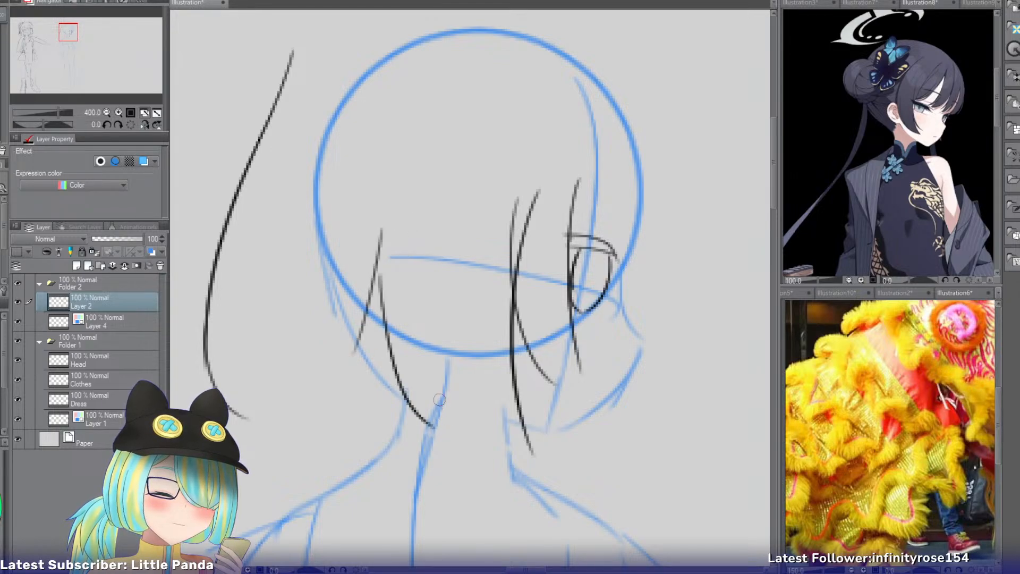
pyautogui.hotkey('ctrl', 'z')
pyautogui.moveTo(382, 296); pyautogui.dragTo(416, 436)
pyautogui.hotkey('ctrl', 'z')
pyautogui.moveTo(442, 321)
pyautogui.mouseDown()
pyautogui.moveTo(493, 429)
pyautogui.moveTo(473, 443)
pyautogui.mouseUp()
pyautogui.moveTo(484, 351); pyautogui.dragTo(519, 455)
pyautogui.hotkey('ctrl', 'z')
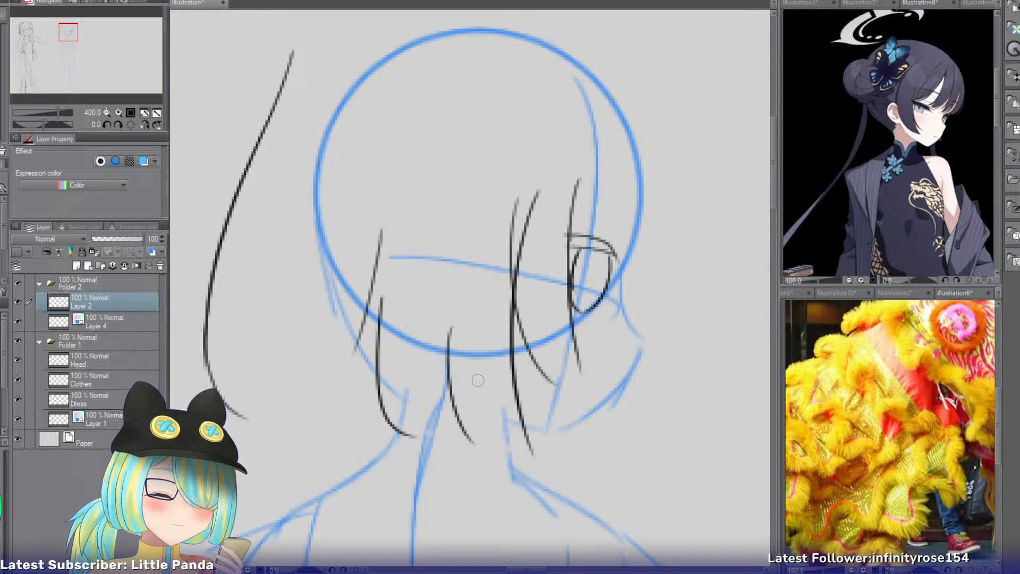
# Sketch curved hair tips across the neck, joining the locks along the hair's lower edge.
pyautogui.moveTo(455, 402); pyautogui.dragTo(499, 445)
pyautogui.moveTo(484, 368); pyautogui.dragTo(510, 458)
pyautogui.hotkey('ctrl', 'z')
pyautogui.moveTo(470, 399); pyautogui.dragTo(531, 454)
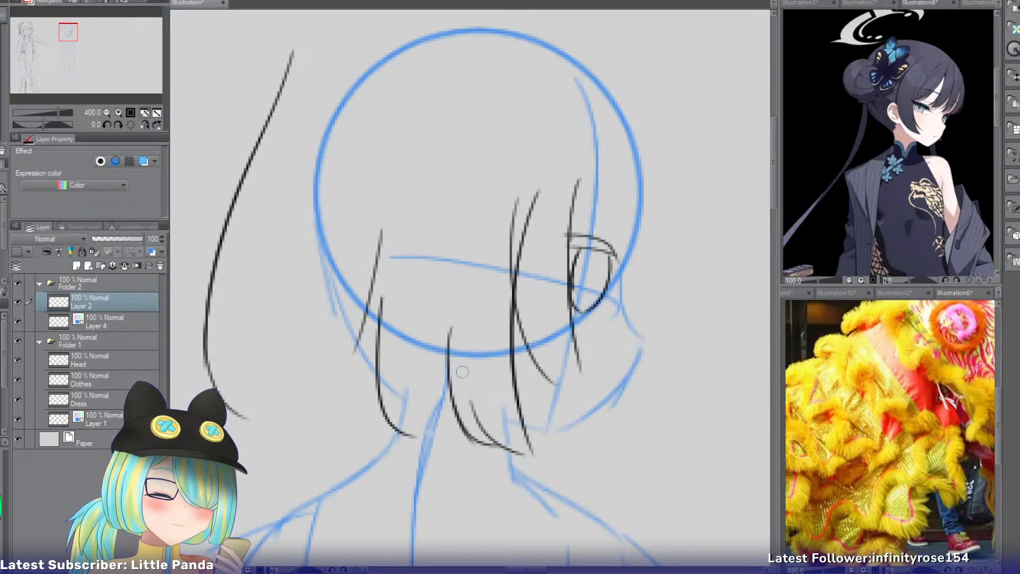
pyautogui.hotkey('ctrl', 'z')
pyautogui.moveTo(405, 393); pyautogui.dragTo(462, 440)
# Complete the hair's lower edge behind the neck with curved tips and a long pointed lock.
pyautogui.moveTo(365, 318); pyautogui.dragTo(300, 423)
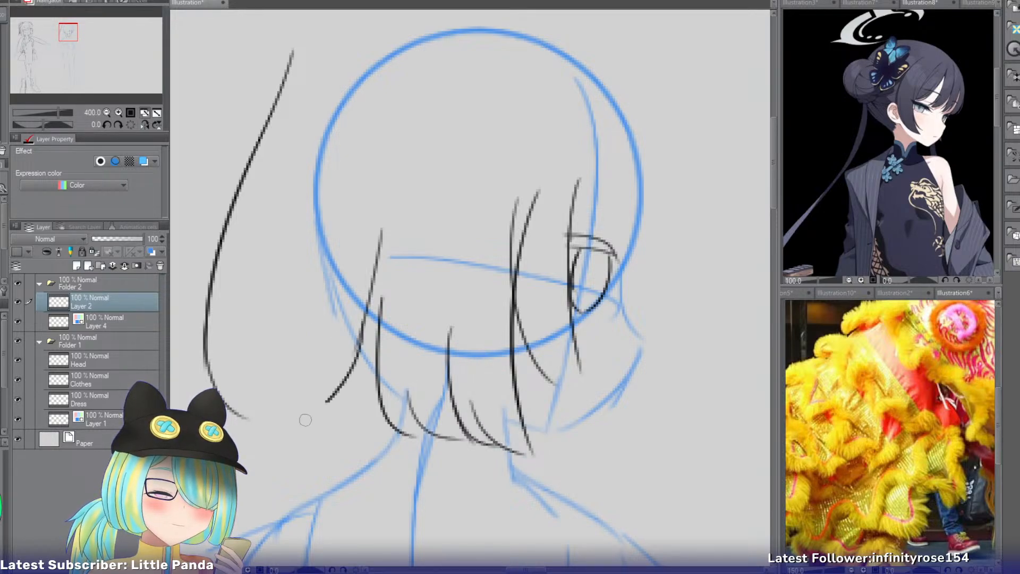
pyautogui.moveTo(324, 343); pyautogui.dragTo(291, 417)
pyautogui.hotkey('ctrl', 'z')
pyautogui.moveTo(290, 343); pyautogui.dragTo(256, 424)
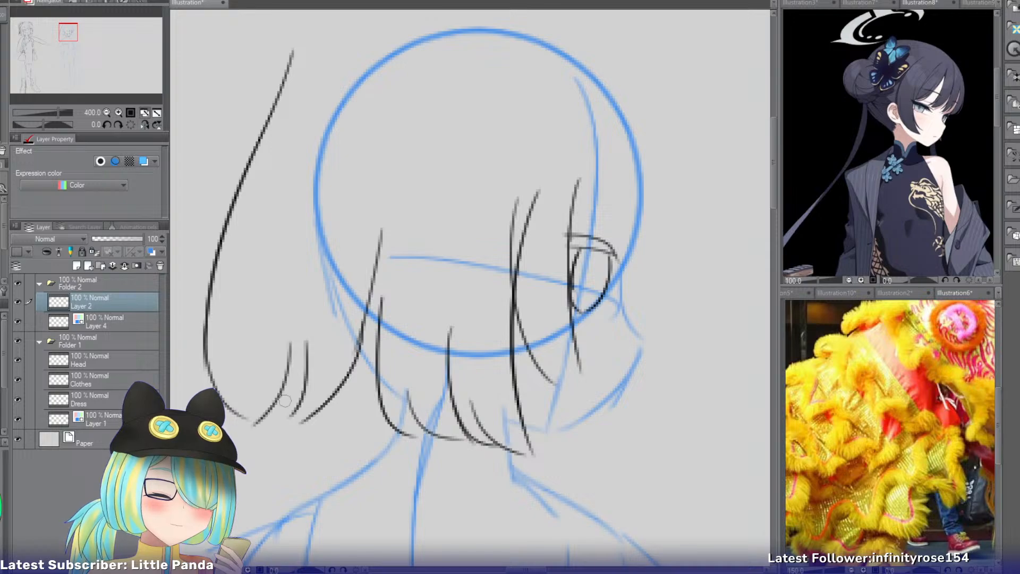
pyautogui.moveTo(346, 379); pyautogui.dragTo(355, 433)
pyautogui.moveTo(380, 386)
pyautogui.mouseDown()
pyautogui.moveTo(352, 442)
pyautogui.moveTo(353, 433)
pyautogui.mouseUp()
pyautogui.hotkey('ctrl', 'z')
pyautogui.moveTo(330, 260); pyautogui.dragTo(350, 430)
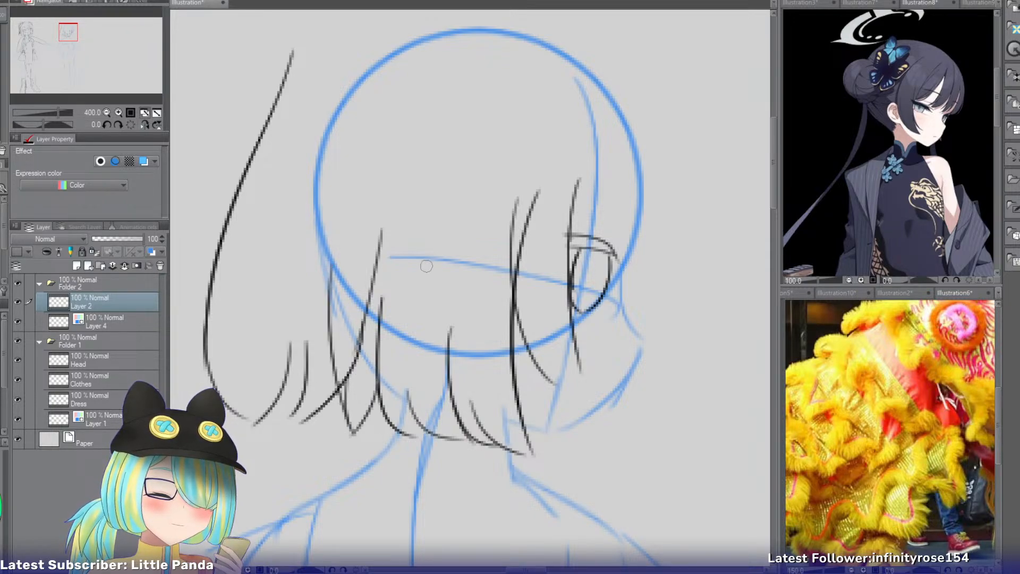
# Add a curved lock tip behind the neck and erase the upper parts of the overlapping back hair locks.
pyautogui.moveTo(424, 271); pyautogui.dragTo(376, 401)
pyautogui.press('e')
pyautogui.moveTo(383, 248); pyautogui.dragTo(354, 406)
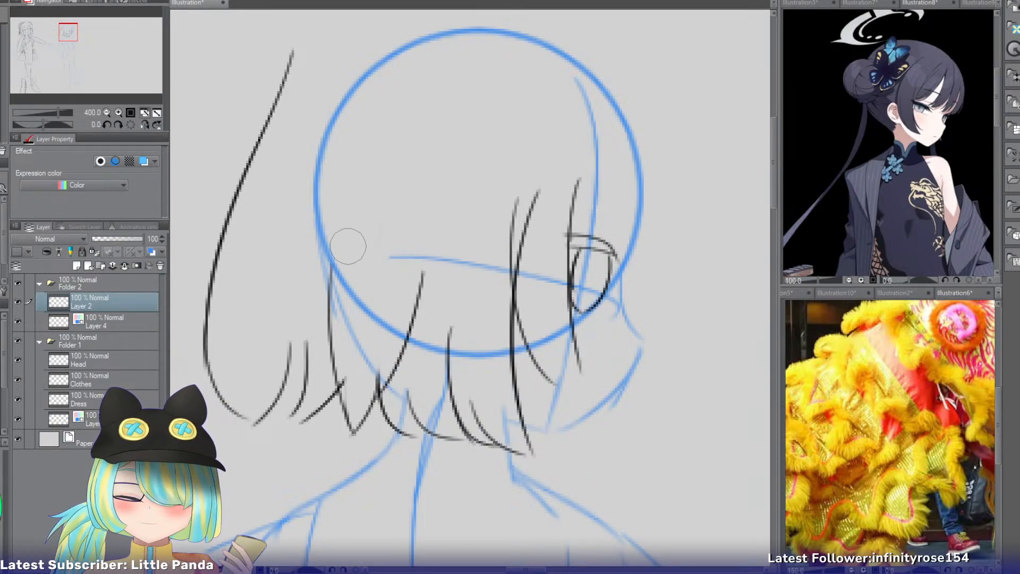
pyautogui.moveTo(346, 245); pyautogui.dragTo(346, 367)
pyautogui.moveTo(417, 274); pyautogui.dragTo(403, 359)
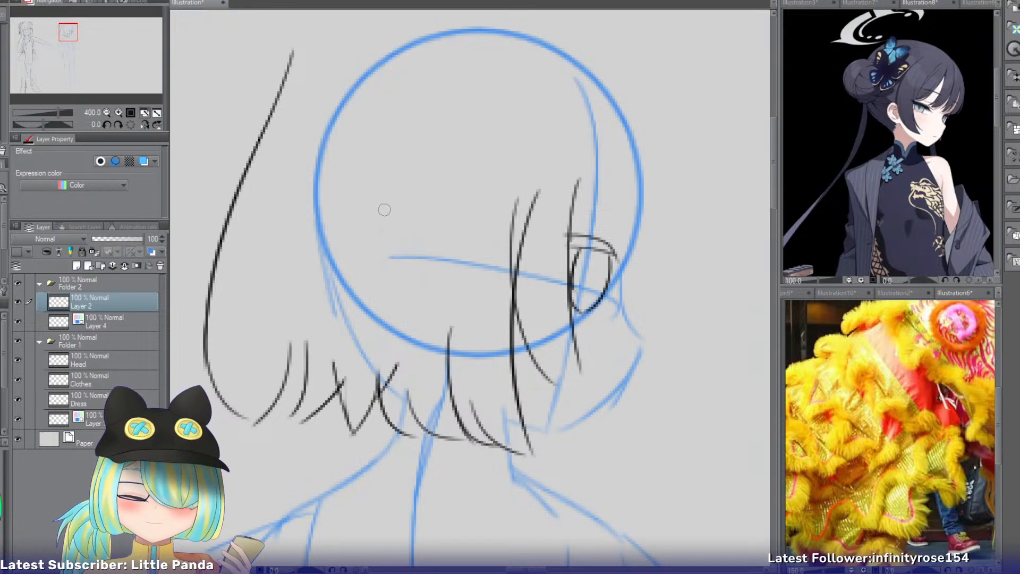
# Sketch two short converging strokes inside the head circle, above the hair tips at the back of the neck.
pyautogui.press('p')
pyautogui.moveTo(367, 243)
pyautogui.mouseDown()
pyautogui.moveTo(329, 321)
pyautogui.moveTo(406, 325)
pyautogui.moveTo(356, 307)
pyautogui.mouseUp()
pyautogui.hotkey('ctrl', 'z')
pyautogui.hotkey('ctrl', 'z')
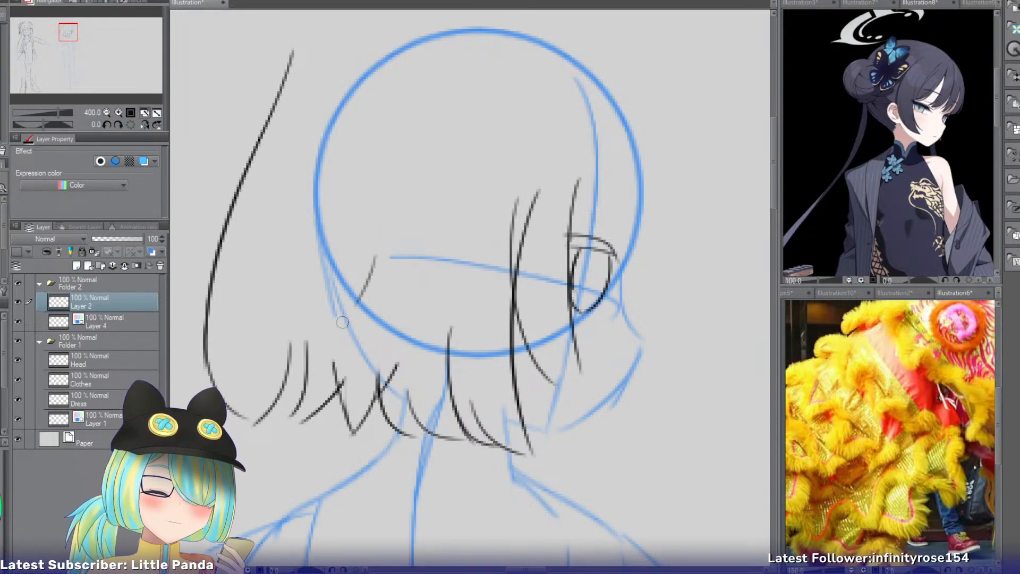
pyautogui.moveTo(391, 267); pyautogui.dragTo(398, 326)
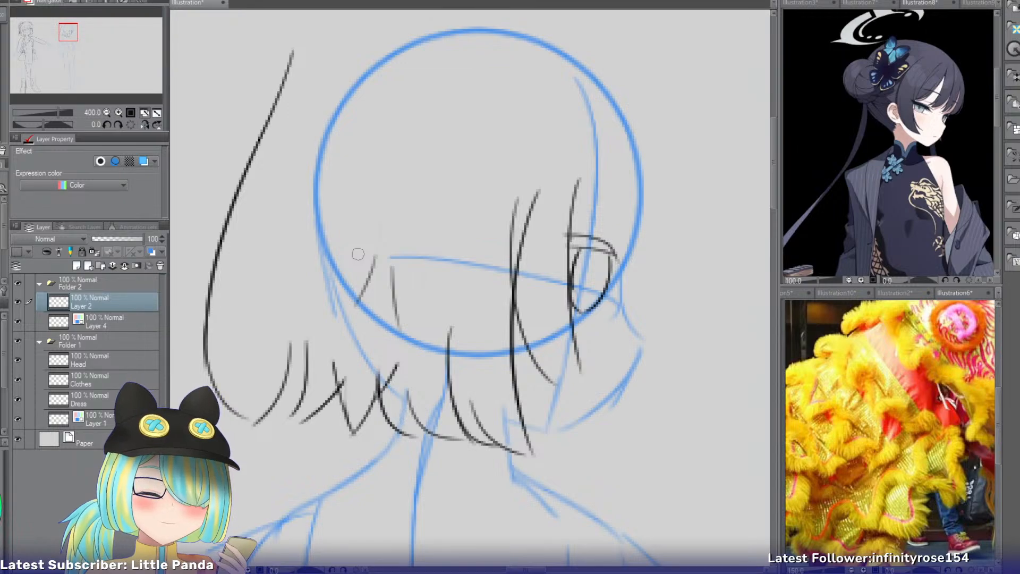
pyautogui.hotkey('ctrl', 'z')
pyautogui.hotkey('ctrl', 'z')
pyautogui.moveTo(357, 248); pyautogui.dragTo(368, 293)
pyautogui.moveTo(404, 251); pyautogui.dragTo(380, 287)
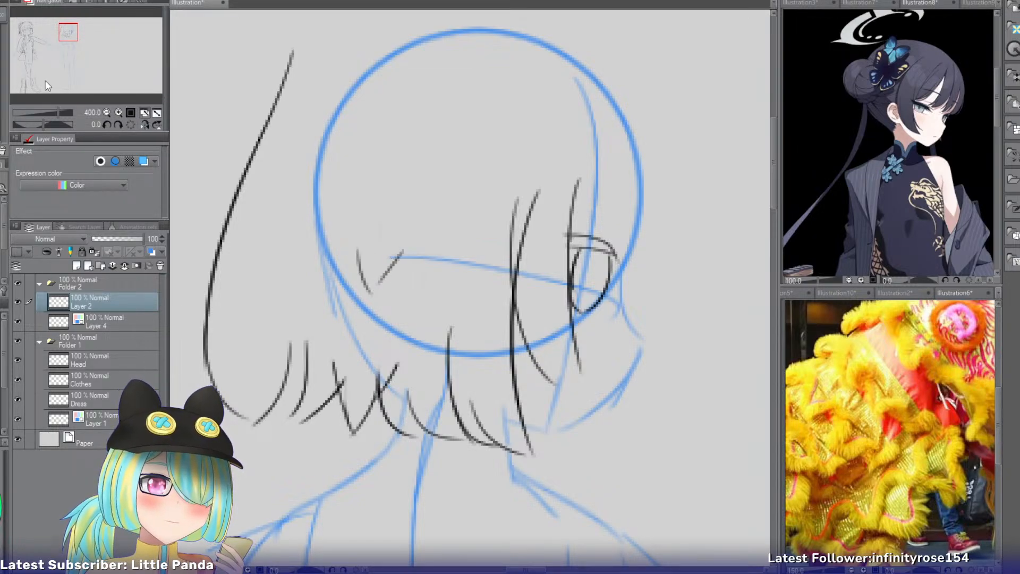
# Extend the front side lock's line in one long curve up to the top of the head circle.
pyautogui.moveTo(73, 32); pyautogui.dragTo(81, 29)
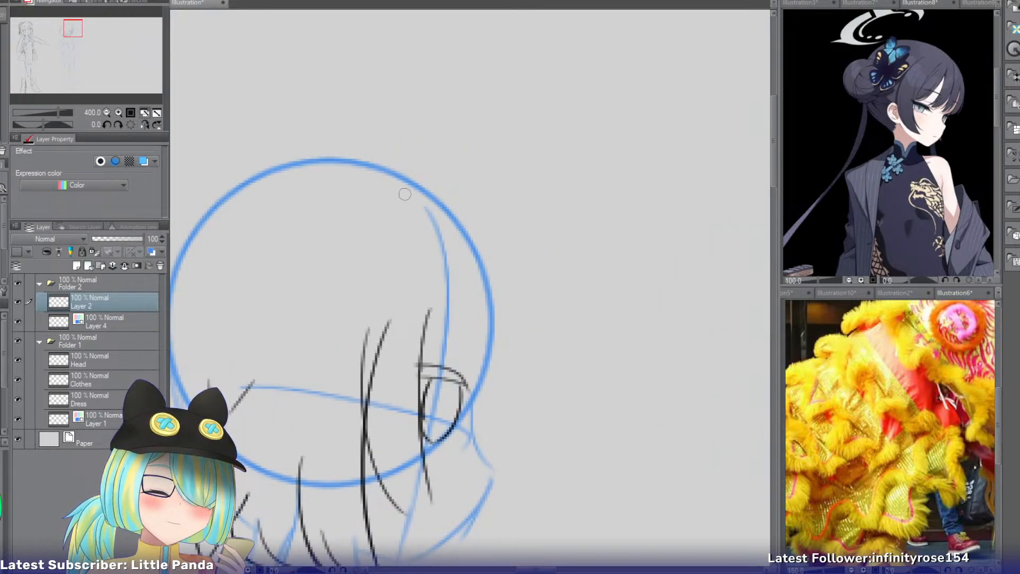
pyautogui.moveTo(413, 177); pyautogui.dragTo(373, 374)
pyautogui.hotkey('ctrl', 'z')
pyautogui.moveTo(408, 174); pyautogui.dragTo(386, 364)
pyautogui.hotkey('ctrl', 'z')
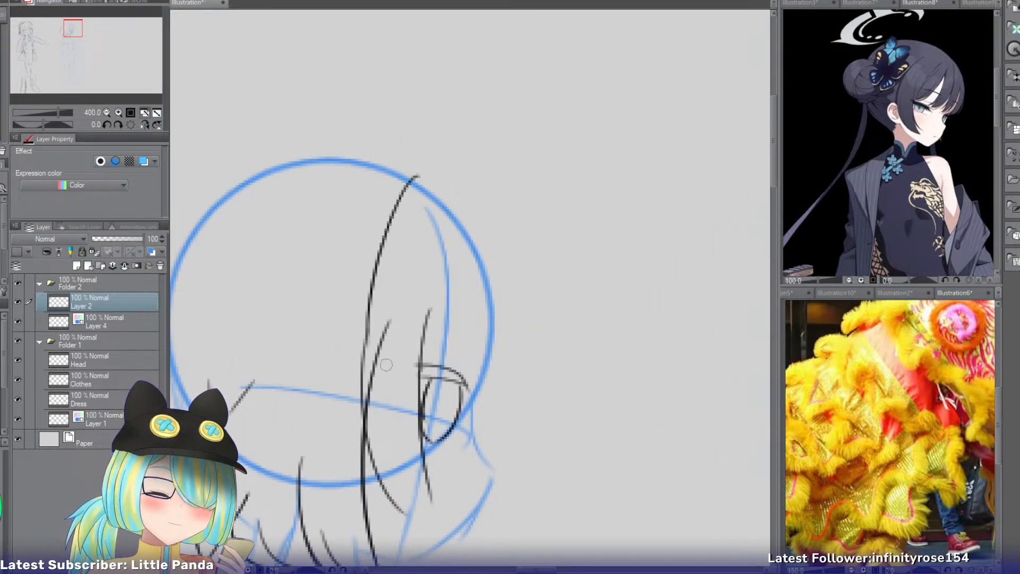
# Extend the strand beside the eye up past the forehead to the hairline with two nearly parallel lines.
pyautogui.moveTo(456, 184); pyautogui.dragTo(428, 318)
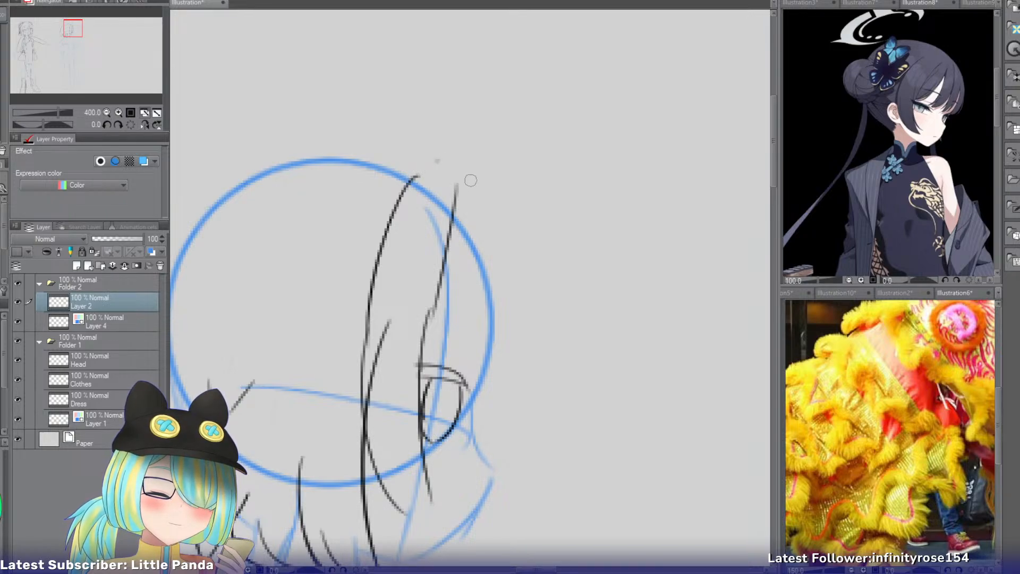
pyautogui.moveTo(465, 177); pyautogui.dragTo(428, 319)
pyautogui.hotkey('ctrl', 'z')
pyautogui.moveTo(466, 177); pyautogui.dragTo(425, 340)
pyautogui.hotkey('ctrl', 'z')
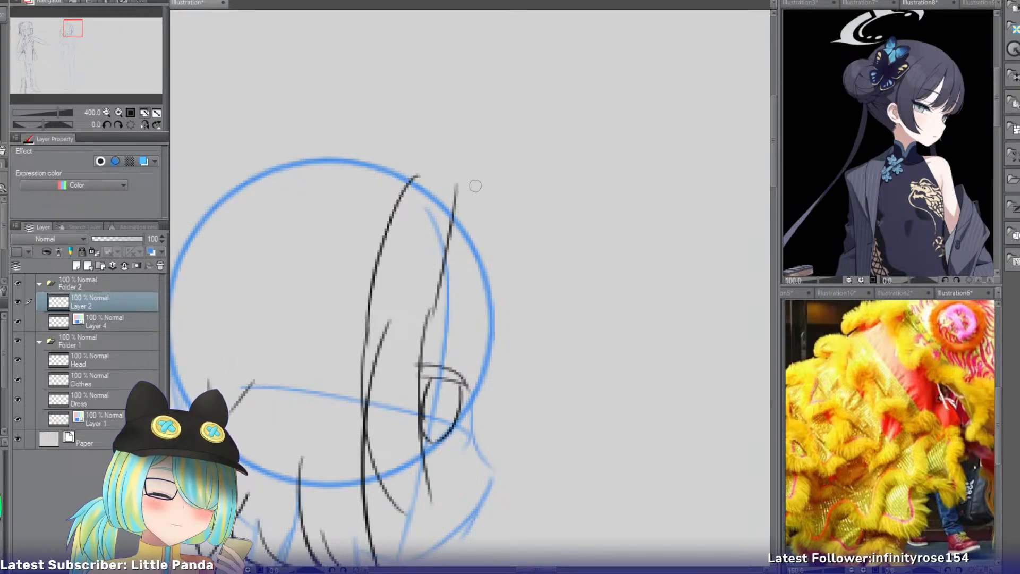
pyautogui.moveTo(474, 182); pyautogui.dragTo(423, 347)
pyautogui.hotkey('ctrl', 'z')
pyautogui.moveTo(465, 184); pyautogui.dragTo(419, 345)
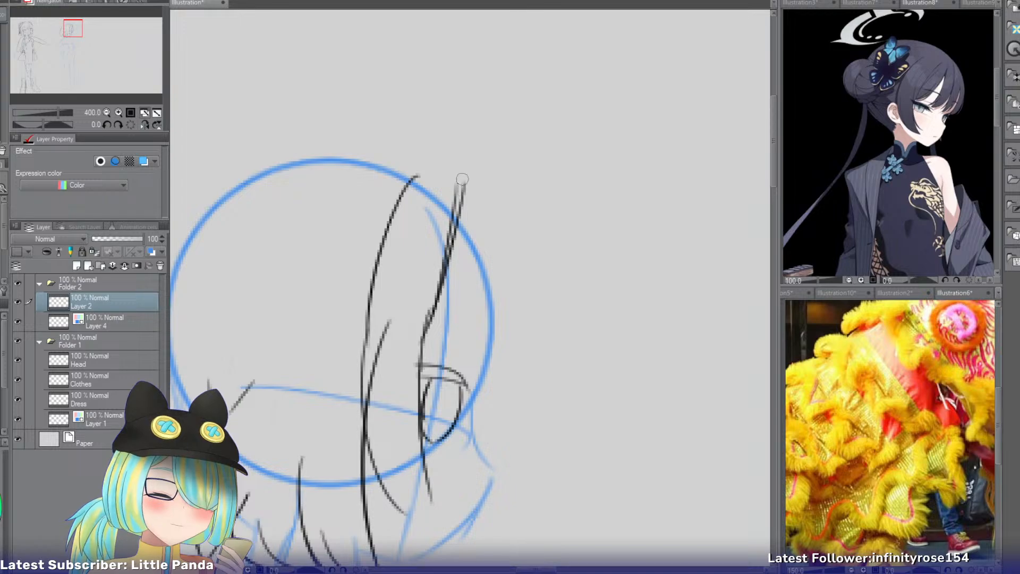
# Draw the hair's top contour from the front strand over the crown, joining it to the outline behind the head.
pyautogui.moveTo(468, 185)
pyautogui.mouseDown()
pyautogui.moveTo(409, 166)
pyautogui.moveTo(462, 179)
pyautogui.moveTo(273, 162)
pyautogui.mouseUp()
pyautogui.hotkey('ctrl', 'z')
pyautogui.hotkey('ctrl', 'z')
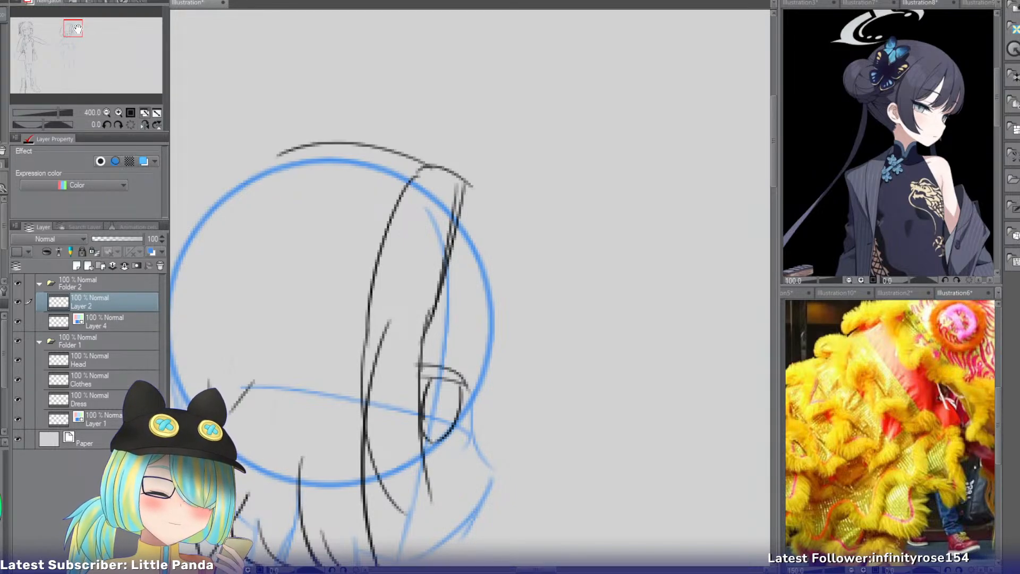
pyautogui.moveTo(77, 28); pyautogui.dragTo(71, 28)
pyautogui.hotkey('ctrl', 'z')
pyautogui.moveTo(556, 71)
pyautogui.mouseDown()
pyautogui.moveTo(316, 52)
pyautogui.moveTo(252, 154)
pyautogui.mouseUp()
pyautogui.hotkey('ctrl', 'z')
pyautogui.moveTo(360, 46); pyautogui.dragTo(235, 212)
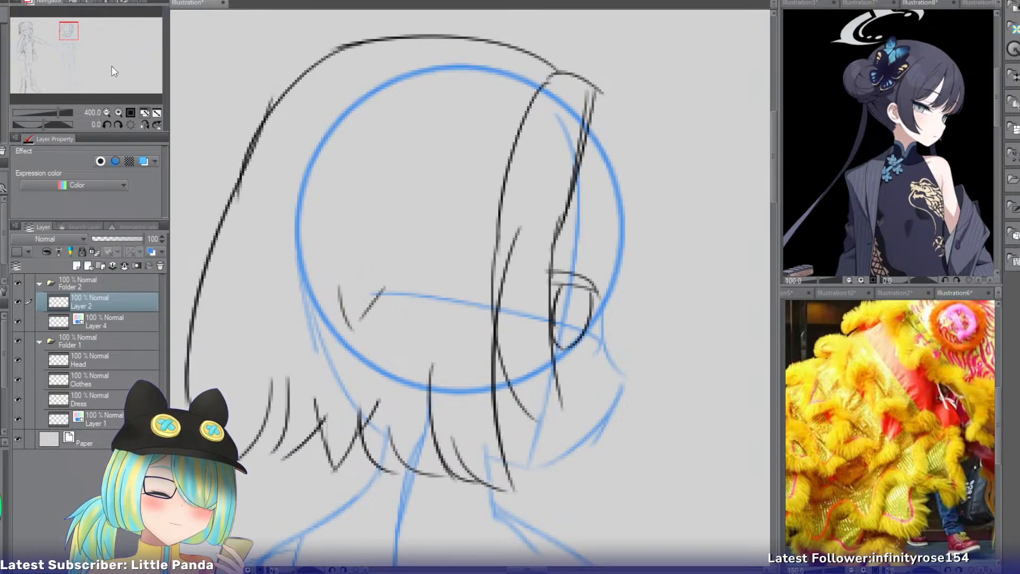
# Flip the canvas view horizontally and draw the bangs' outer contour bulging beyond the forehead, with a short lower edge.
pyautogui.moveTo(70, 30); pyautogui.dragTo(75, 30)
pyautogui.click(144, 124)
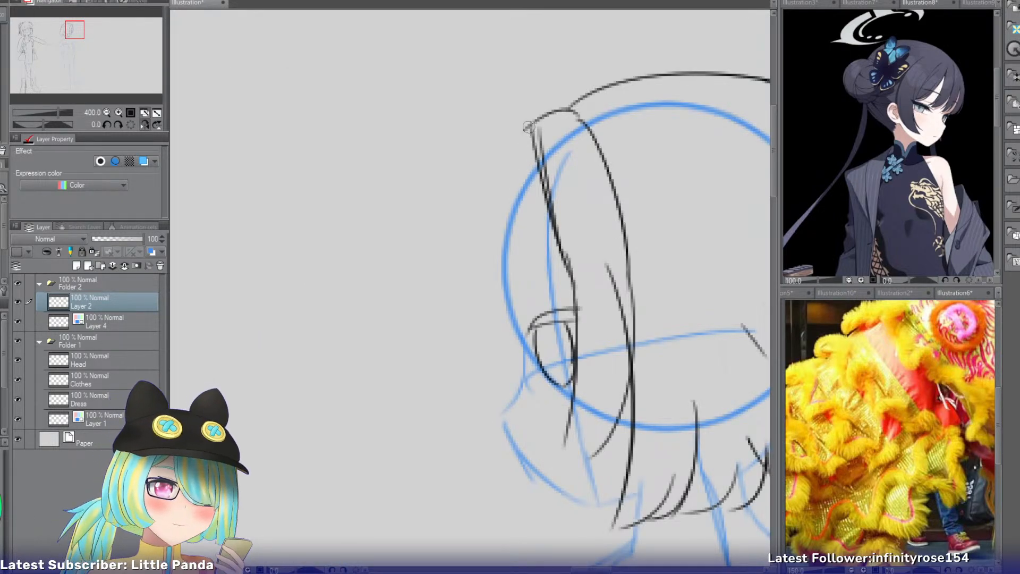
pyautogui.moveTo(529, 128); pyautogui.dragTo(458, 290)
pyautogui.hotkey('ctrl', 'z')
pyautogui.moveTo(531, 130); pyautogui.dragTo(462, 311)
pyautogui.hotkey('ctrl', 'z')
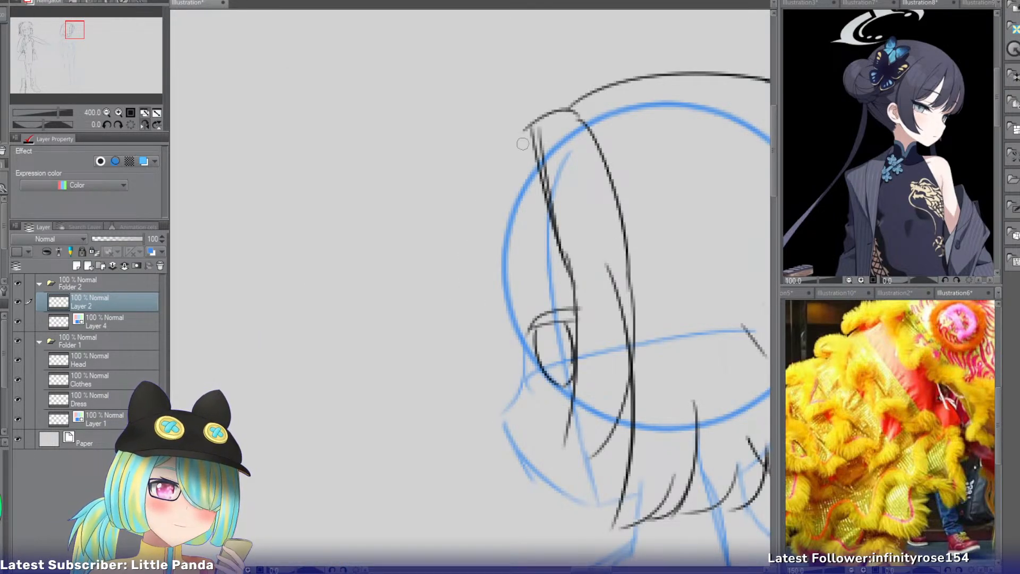
pyautogui.moveTo(530, 130)
pyautogui.mouseDown()
pyautogui.moveTo(454, 304)
pyautogui.moveTo(518, 302)
pyautogui.mouseUp()
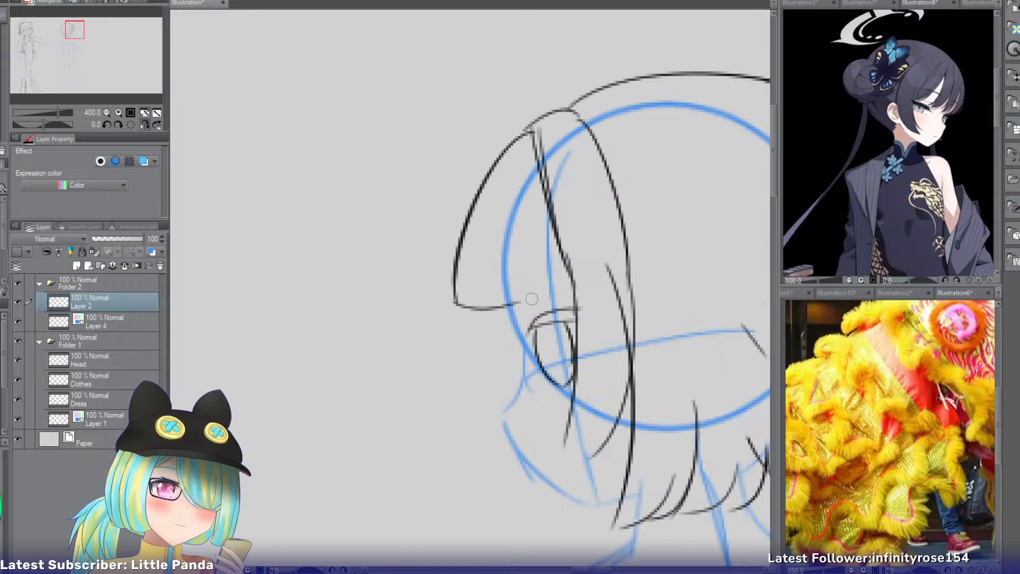
# Divide the bangs with a long pointed strand, a straight inner line and a short curve towards the eye.
pyautogui.moveTo(536, 190); pyautogui.dragTo(507, 316)
pyautogui.hotkey('ctrl', 'z')
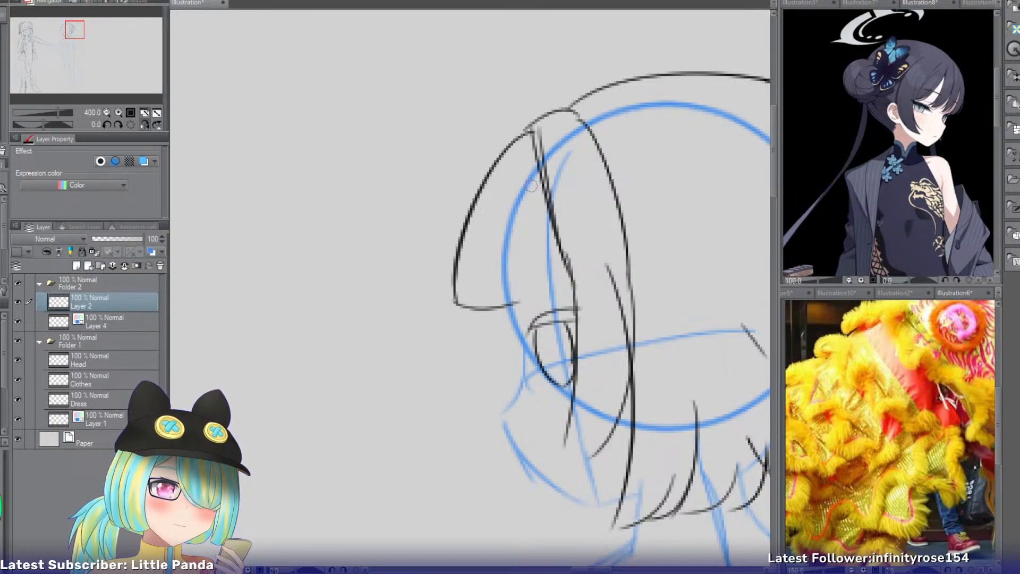
pyautogui.hotkey('ctrl', 'z')
pyautogui.moveTo(518, 179)
pyautogui.mouseDown()
pyautogui.moveTo(506, 313)
pyautogui.moveTo(498, 317)
pyautogui.mouseUp()
pyautogui.hotkey('ctrl', 'z')
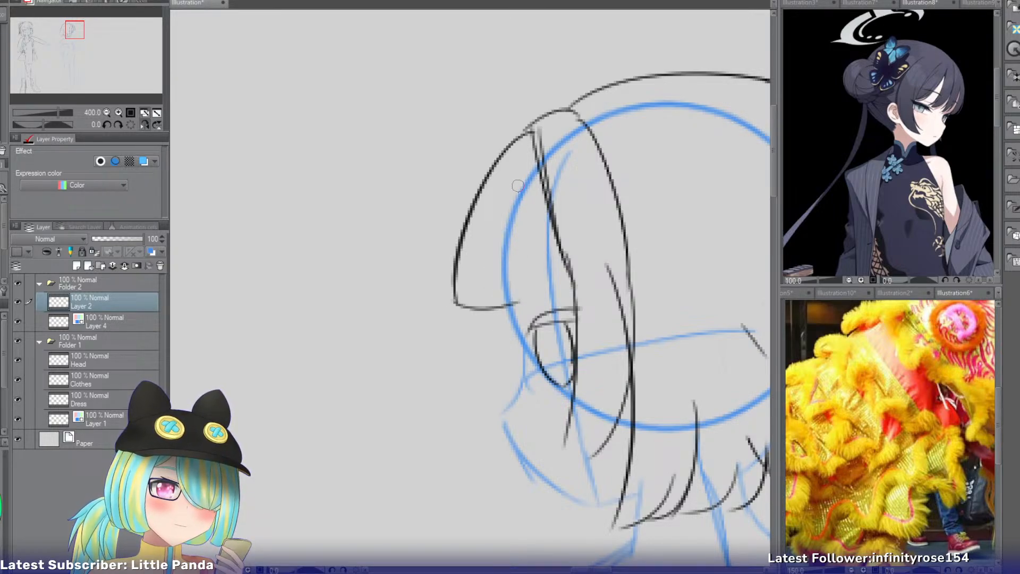
pyautogui.moveTo(526, 166)
pyautogui.mouseDown()
pyautogui.moveTo(513, 327)
pyautogui.moveTo(492, 341)
pyautogui.mouseUp()
pyautogui.hotkey('ctrl', 'z')
pyautogui.hotkey('ctrl', 'z')
pyautogui.moveTo(535, 159); pyautogui.dragTo(491, 326)
pyautogui.moveTo(493, 207); pyautogui.dragTo(490, 326)
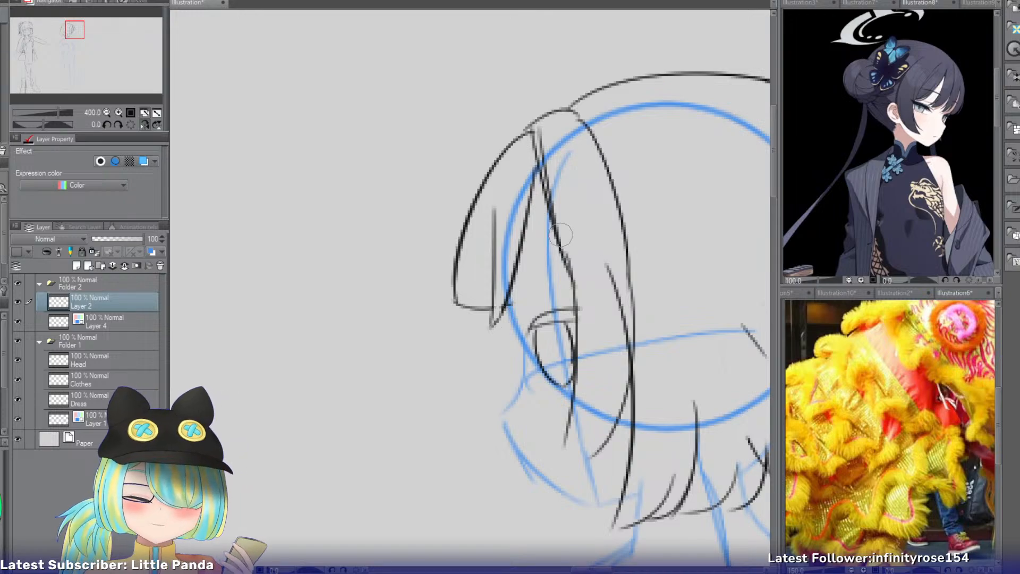
pyautogui.moveTo(523, 227); pyautogui.dragTo(572, 298)
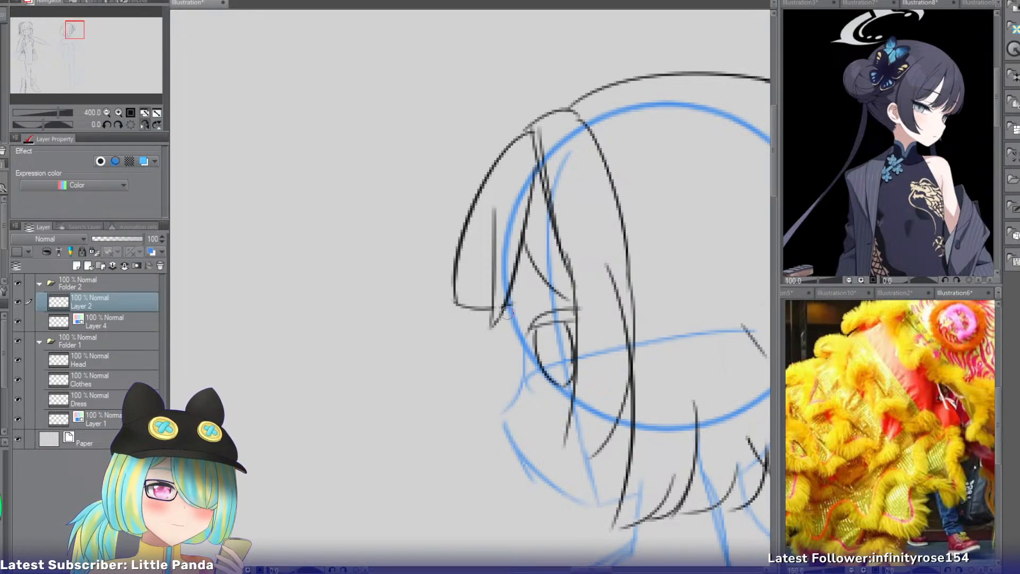
# Restore the unflipped view, add a curved strand from the crown to the side lock, and erase the overlapping top contour.
pyautogui.click(130, 125)
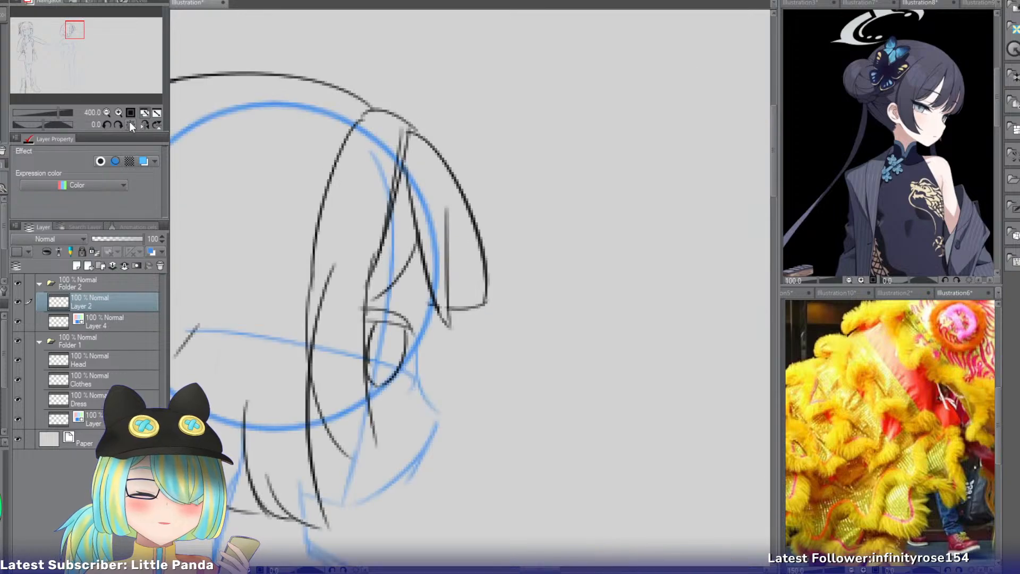
pyautogui.moveTo(316, 104); pyautogui.dragTo(302, 302)
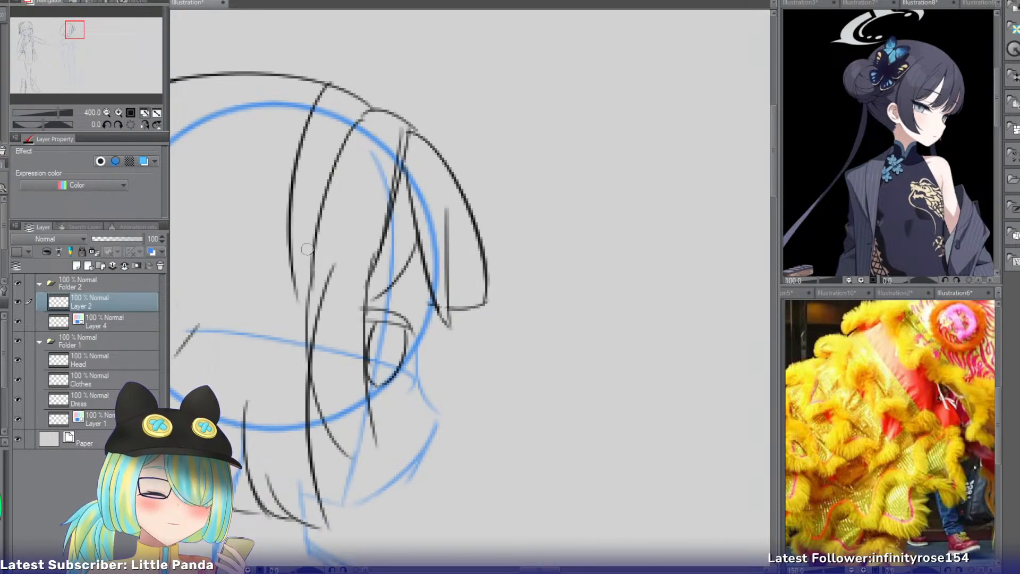
pyautogui.hotkey('ctrl', 'z')
pyautogui.moveTo(322, 84); pyautogui.dragTo(304, 329)
pyautogui.hotkey('ctrl', 'z')
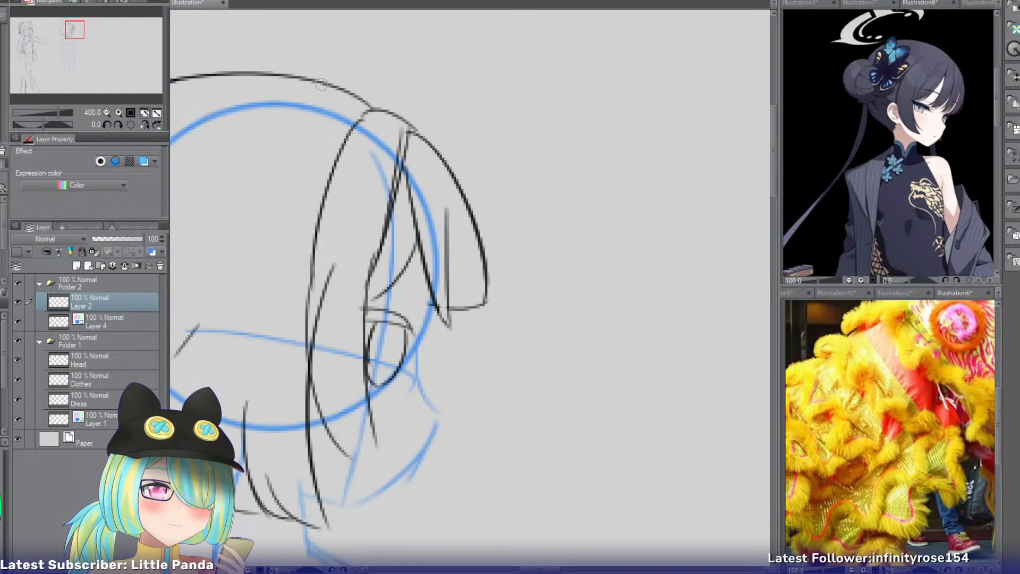
pyautogui.moveTo(321, 80); pyautogui.dragTo(305, 340)
pyautogui.moveTo(321, 82); pyautogui.dragTo(384, 129)
pyautogui.press('e')
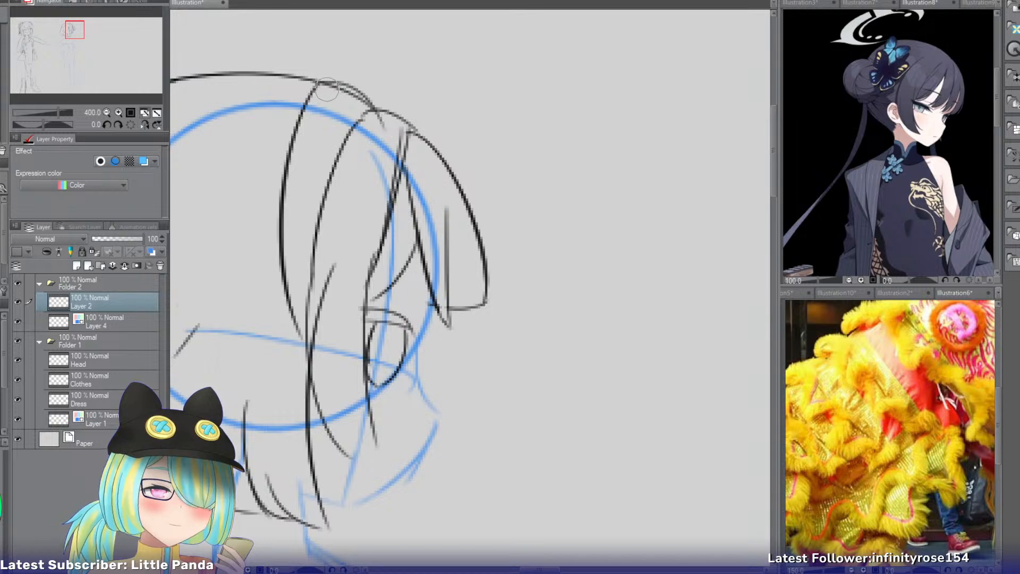
pyautogui.moveTo(326, 90); pyautogui.dragTo(359, 108)
pyautogui.press('p')
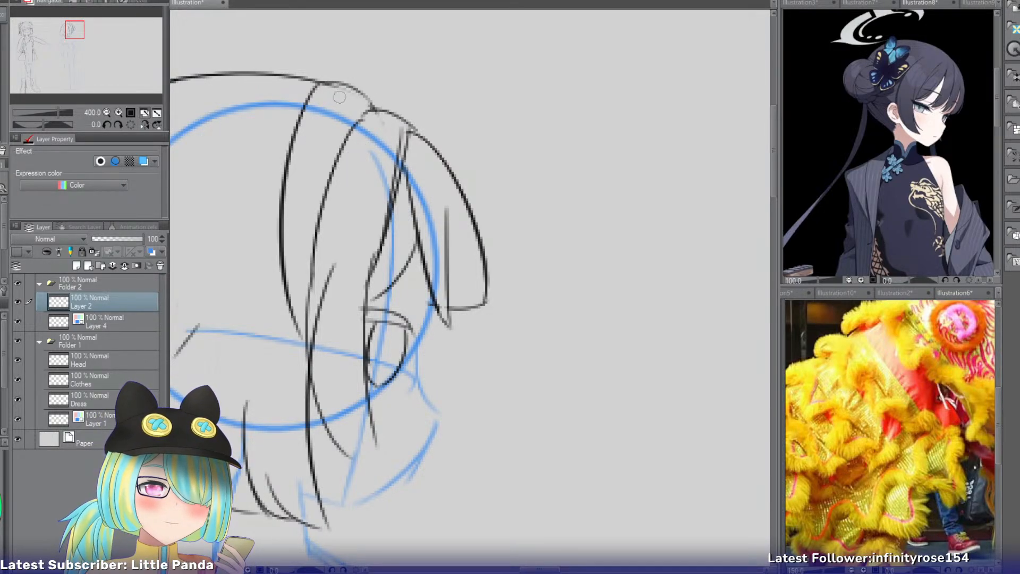
# Draw an upper loop over the crown strand and a rounded lower loop beneath it on the side of the head.
pyautogui.moveTo(355, 125); pyautogui.dragTo(269, 136)
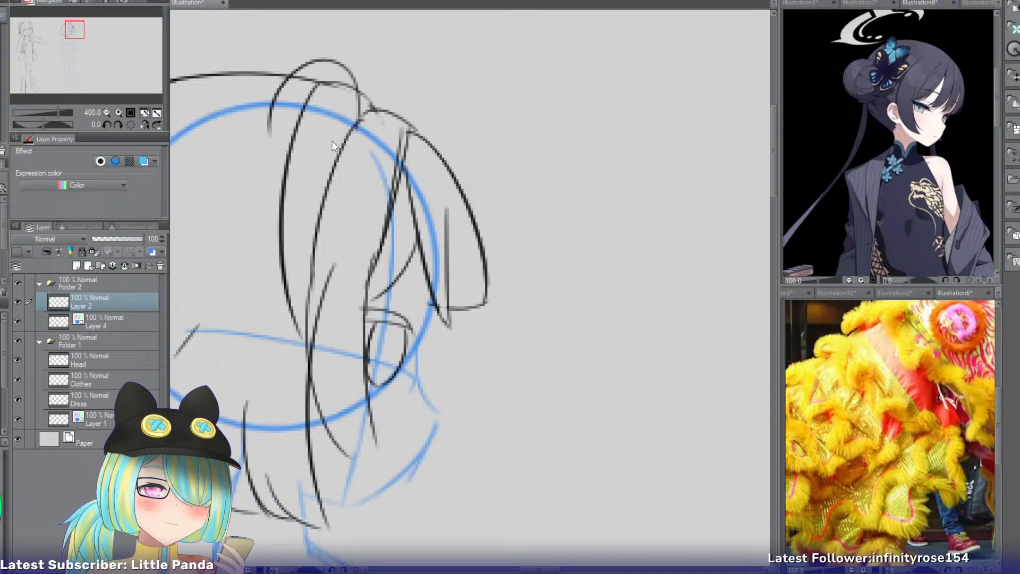
pyautogui.hotkey('ctrl', 'z')
pyautogui.moveTo(355, 125)
pyautogui.mouseDown()
pyautogui.moveTo(230, 182)
pyautogui.moveTo(269, 240)
pyautogui.mouseUp()
pyautogui.hotkey('ctrl', 'z')
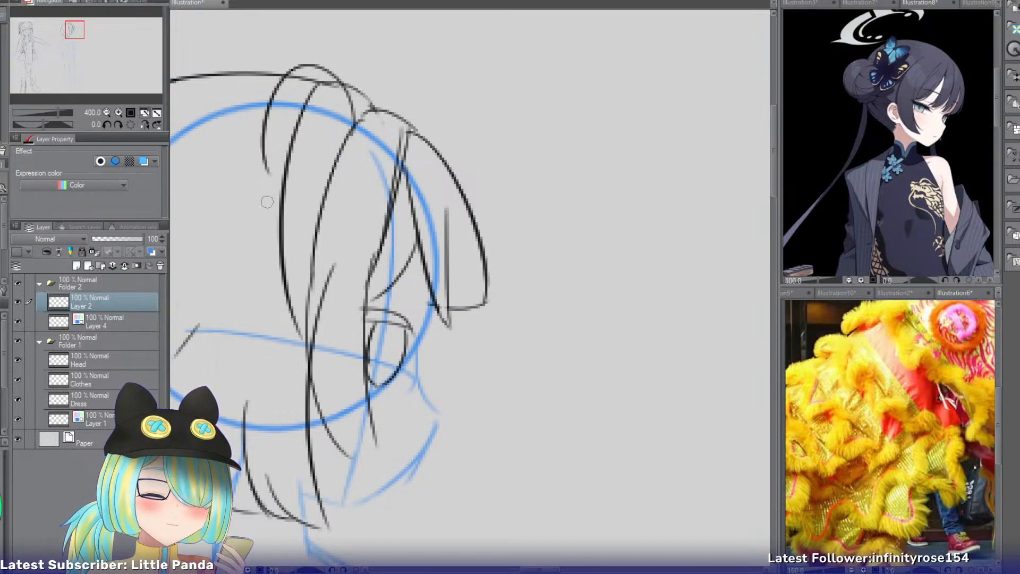
pyautogui.moveTo(267, 202); pyautogui.dragTo(318, 239)
# Draw a narrow double-lined loop behind the two larger loops on the side of the head.
pyautogui.moveTo(265, 139); pyautogui.dragTo(279, 226)
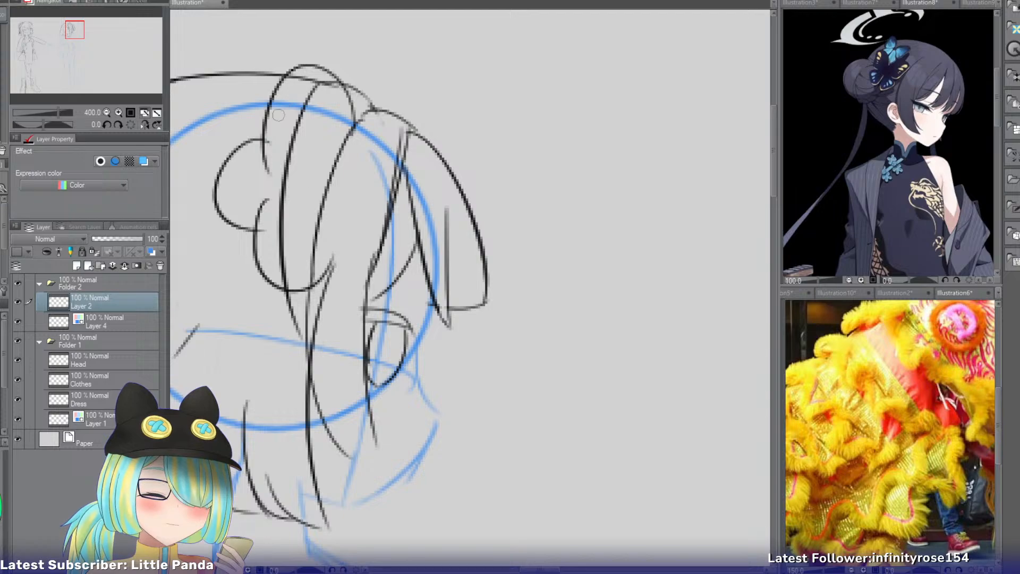
pyautogui.hotkey('ctrl', 'z')
pyautogui.moveTo(260, 128)
pyautogui.mouseDown()
pyautogui.moveTo(229, 223)
pyautogui.moveTo(253, 225)
pyautogui.mouseUp()
pyautogui.hotkey('ctrl', 'z')
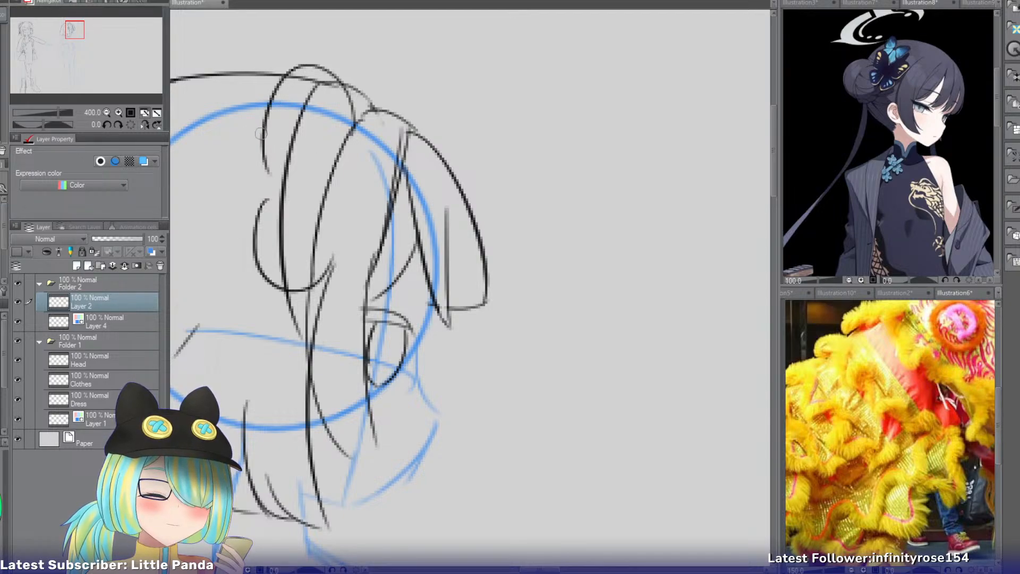
pyautogui.moveTo(262, 128); pyautogui.dragTo(253, 248)
pyautogui.moveTo(262, 139); pyautogui.dragTo(266, 200)
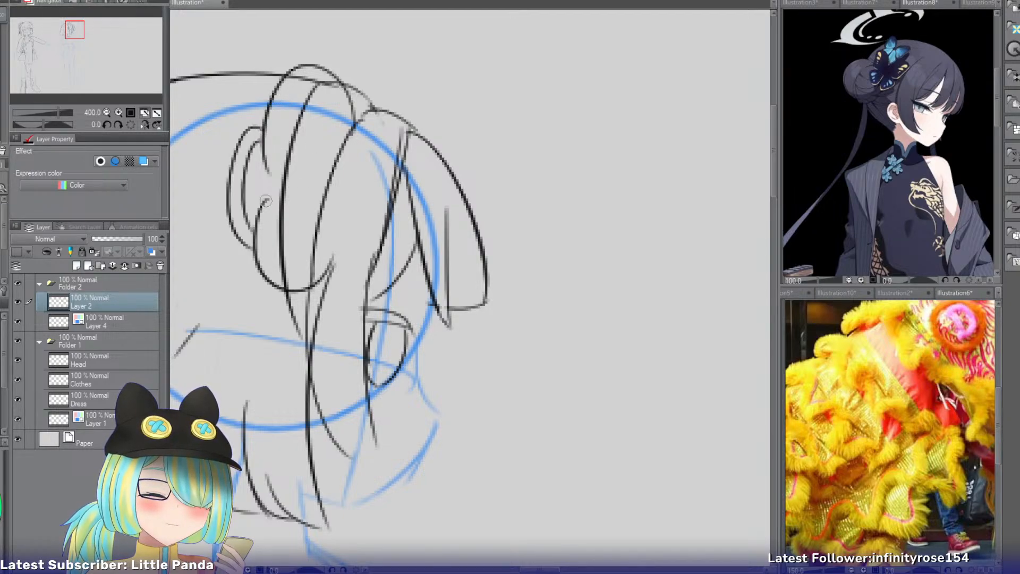
# Add inner contours to the upper and lower loops and erase the crown strand's line running through them.
pyautogui.moveTo(277, 154); pyautogui.dragTo(319, 81)
pyautogui.moveTo(331, 85)
pyautogui.mouseDown()
pyautogui.moveTo(270, 181)
pyautogui.moveTo(347, 121)
pyautogui.moveTo(343, 141)
pyautogui.mouseUp()
pyautogui.moveTo(274, 203)
pyautogui.mouseDown()
pyautogui.moveTo(271, 258)
pyautogui.moveTo(325, 234)
pyautogui.moveTo(283, 217)
pyautogui.moveTo(292, 213)
pyautogui.moveTo(278, 279)
pyautogui.moveTo(298, 228)
pyautogui.mouseUp()
pyautogui.moveTo(299, 109)
pyautogui.mouseDown()
pyautogui.moveTo(318, 80)
pyautogui.moveTo(291, 186)
pyautogui.moveTo(313, 95)
pyautogui.moveTo(292, 161)
pyautogui.moveTo(283, 248)
pyautogui.moveTo(293, 200)
pyautogui.moveTo(323, 201)
pyautogui.moveTo(260, 212)
pyautogui.mouseUp()
pyautogui.press('p')
pyautogui.hotkey('ctrl', 'z')
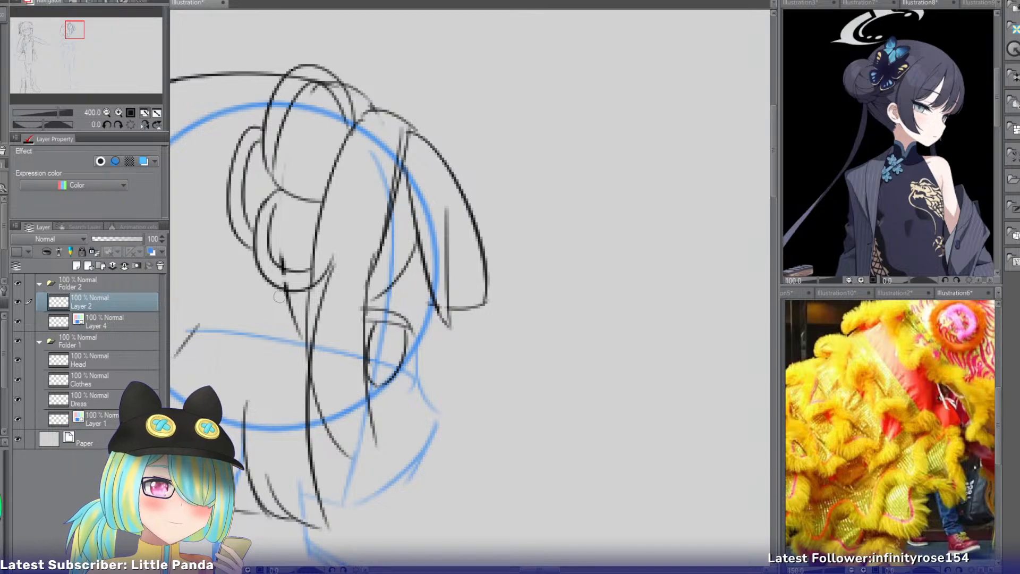
# Sketch a small round bead hanging below the loops and a tassel of fine strands beneath the bead.
pyautogui.moveTo(288, 291)
pyautogui.mouseDown()
pyautogui.moveTo(281, 328)
pyautogui.moveTo(292, 334)
pyautogui.moveTo(280, 328)
pyautogui.mouseUp()
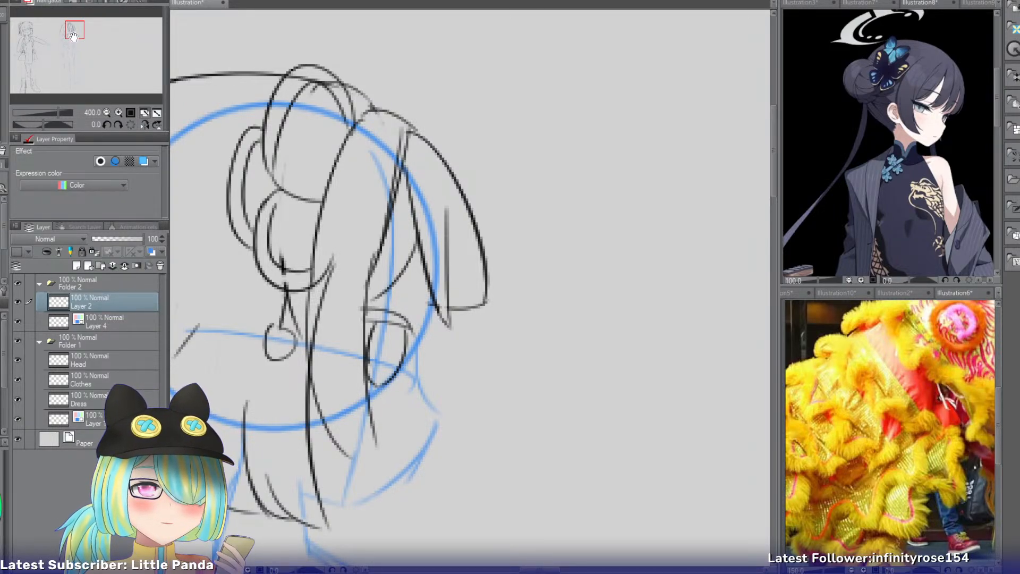
pyautogui.moveTo(74, 36); pyautogui.dragTo(70, 39)
pyautogui.moveTo(363, 241); pyautogui.dragTo(340, 352)
pyautogui.hotkey('ctrl', 'z')
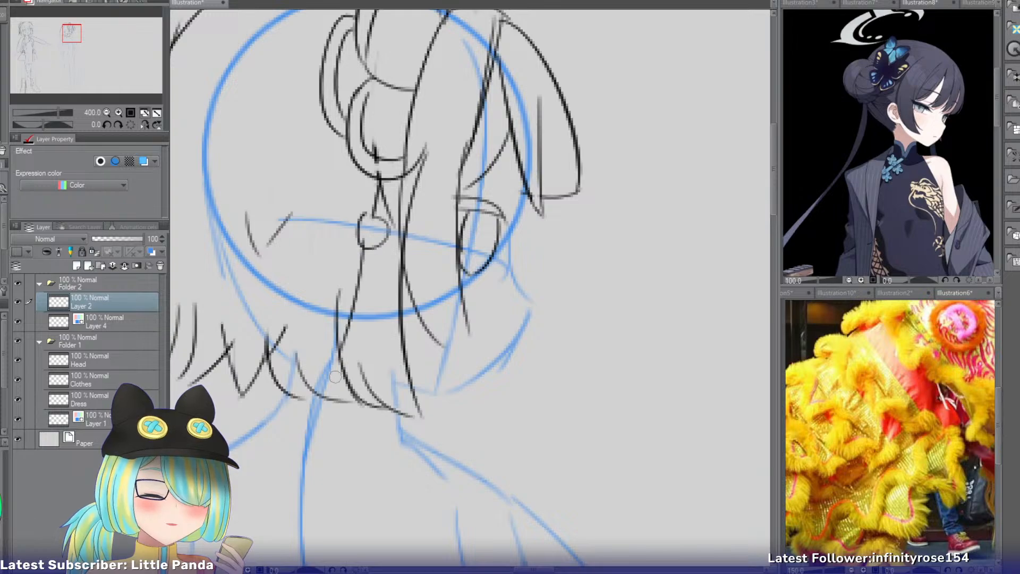
pyautogui.hotkey('ctrl', 'z')
pyautogui.moveTo(362, 248)
pyautogui.mouseDown()
pyautogui.moveTo(335, 374)
pyautogui.moveTo(397, 358)
pyautogui.moveTo(383, 352)
pyautogui.mouseUp()
pyautogui.moveTo(373, 270); pyautogui.dragTo(367, 351)
pyautogui.moveTo(370, 274)
pyautogui.mouseDown()
pyautogui.moveTo(366, 325)
pyautogui.moveTo(345, 353)
pyautogui.mouseUp()
pyautogui.moveTo(373, 267)
pyautogui.mouseDown()
pyautogui.moveTo(392, 364)
pyautogui.moveTo(381, 362)
pyautogui.mouseUp()
pyautogui.moveTo(380, 286); pyautogui.dragTo(391, 348)
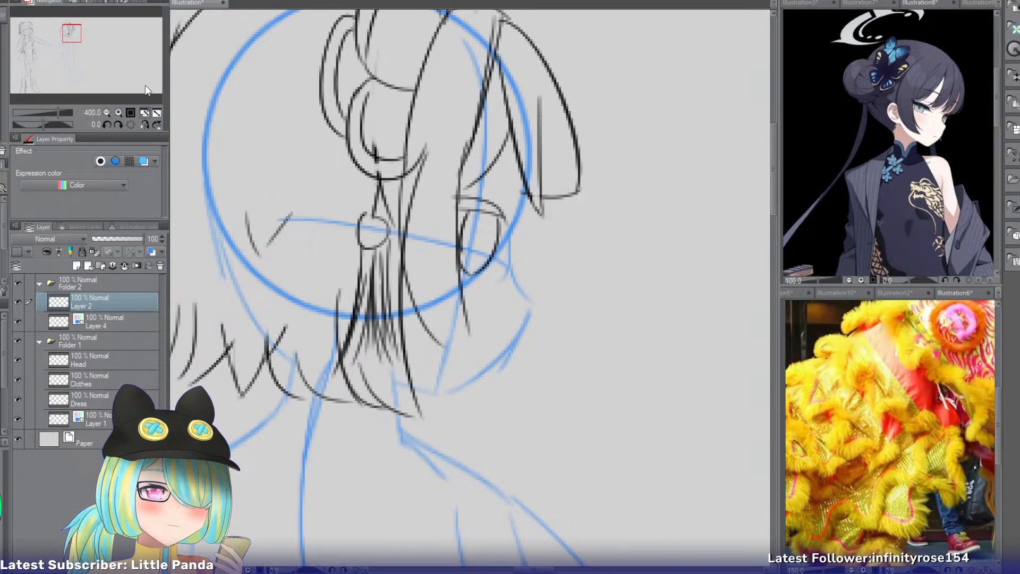
# Draw the figure's face profile from brow to nose tip, continuing down to a pointed chin and back along the jawline.
pyautogui.moveTo(77, 38); pyautogui.dragTo(80, 40)
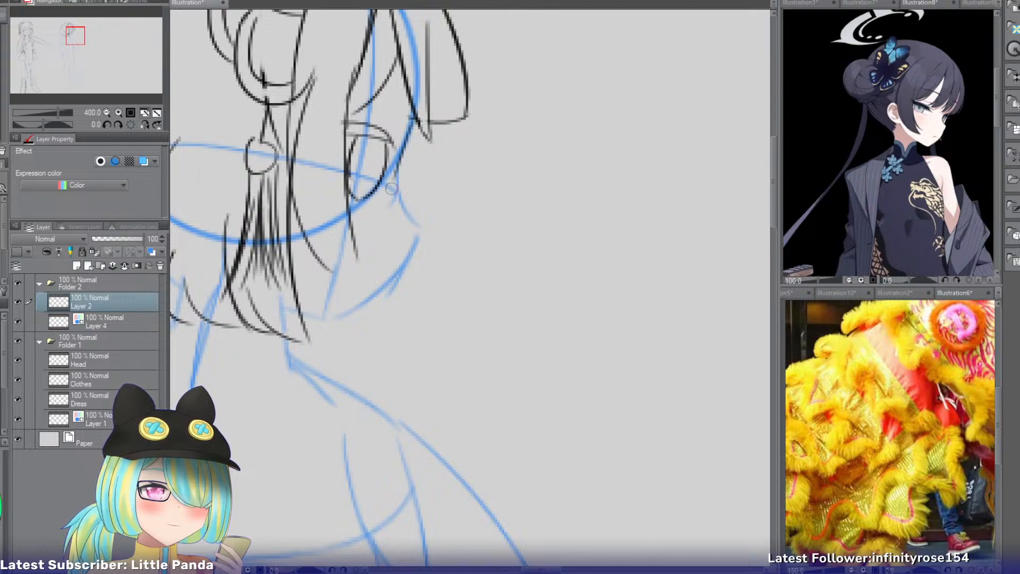
pyautogui.moveTo(409, 136)
pyautogui.mouseDown()
pyautogui.moveTo(426, 233)
pyautogui.moveTo(411, 200)
pyautogui.moveTo(418, 241)
pyautogui.moveTo(406, 216)
pyautogui.moveTo(423, 225)
pyautogui.moveTo(388, 288)
pyautogui.mouseUp()
pyautogui.hotkey('ctrl', 'z')
pyautogui.moveTo(419, 223); pyautogui.dragTo(381, 285)
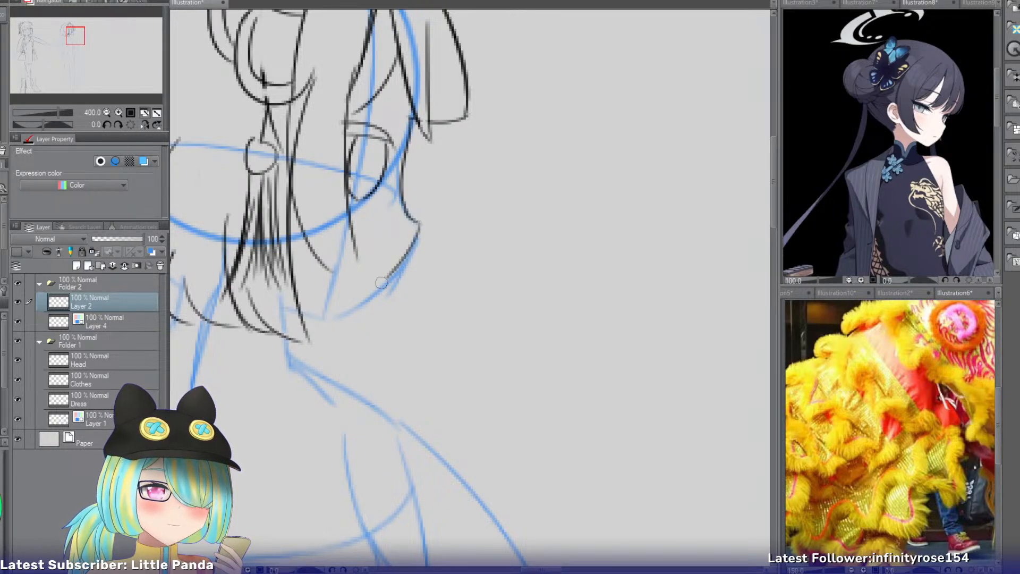
pyautogui.hotkey('ctrl', 'z')
pyautogui.moveTo(419, 224)
pyautogui.mouseDown()
pyautogui.moveTo(376, 299)
pyautogui.moveTo(310, 318)
pyautogui.mouseUp()
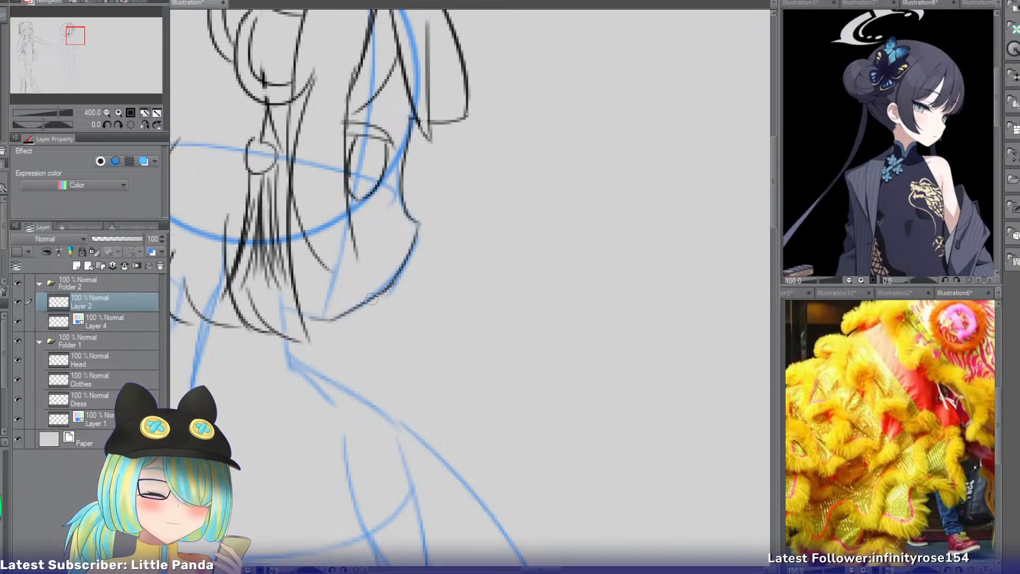
pyautogui.hotkey('ctrl', 'z')
pyautogui.hotkey('ctrl', 'z')
pyautogui.moveTo(419, 224); pyautogui.dragTo(387, 298)
pyautogui.moveTo(407, 257); pyautogui.dragTo(363, 323)
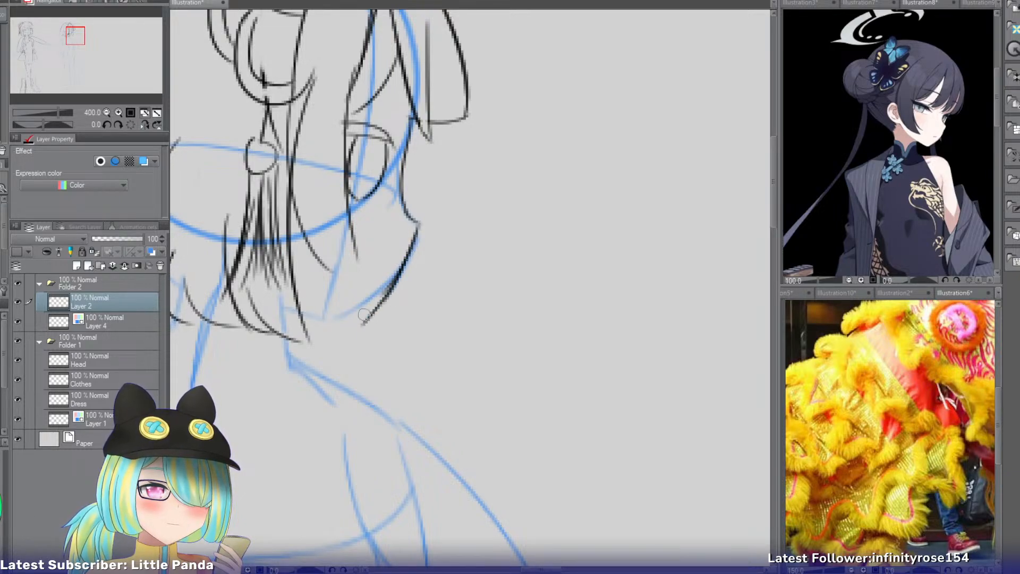
pyautogui.moveTo(303, 313); pyautogui.dragTo(367, 322)
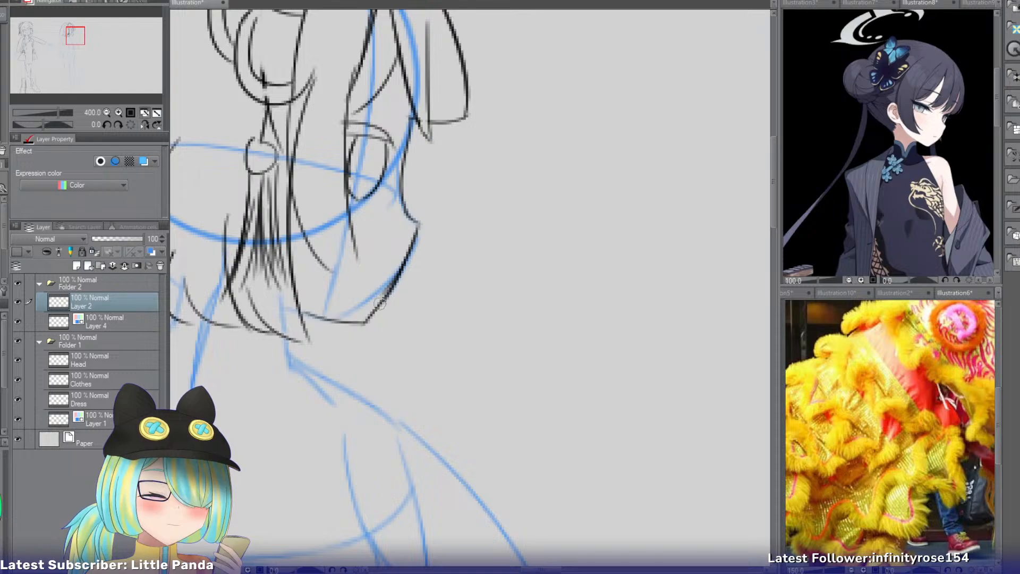
# Add another pointed strand to the hair's lower edge at the back of the head.
pyautogui.moveTo(78, 39); pyautogui.dragTo(73, 37)
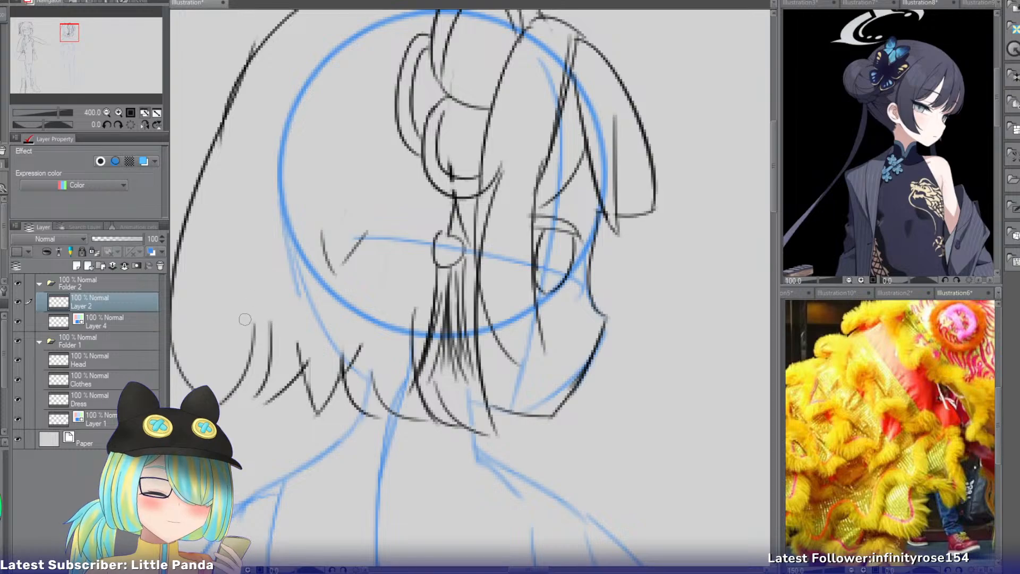
pyautogui.moveTo(244, 319); pyautogui.dragTo(265, 406)
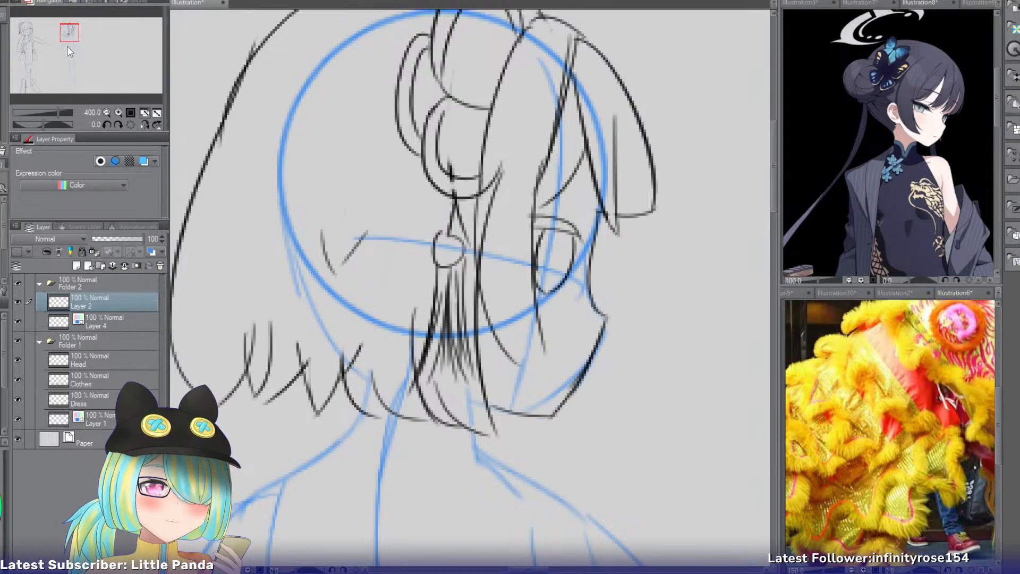
# Draw a short standing collar around the neck with a curved lower edge and two upright sides beneath the hair.
pyautogui.moveTo(68, 47); pyautogui.dragTo(69, 40)
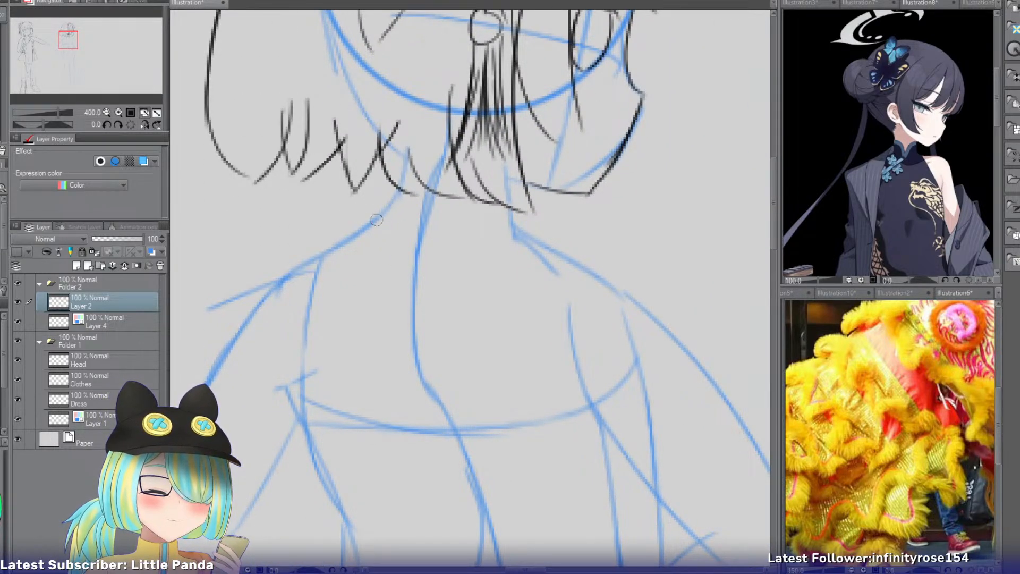
pyautogui.moveTo(358, 222); pyautogui.dragTo(524, 240)
pyautogui.hotkey('ctrl', 'z')
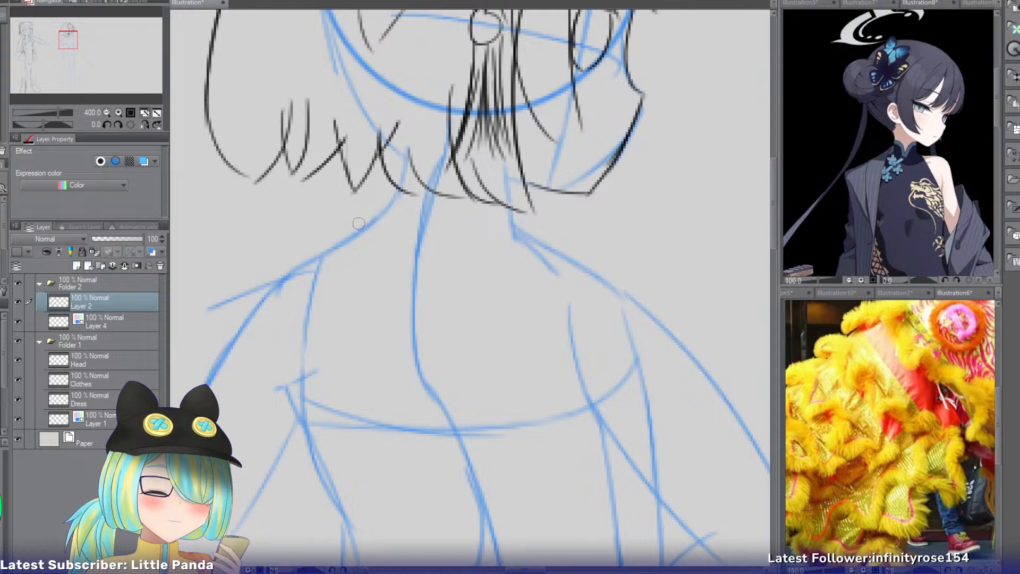
pyautogui.moveTo(357, 223)
pyautogui.mouseDown()
pyautogui.moveTo(544, 235)
pyautogui.moveTo(441, 247)
pyautogui.mouseUp()
pyautogui.moveTo(382, 185)
pyautogui.mouseDown()
pyautogui.moveTo(367, 226)
pyautogui.moveTo(507, 203)
pyautogui.mouseUp()
pyautogui.hotkey('ctrl', 'z')
pyautogui.moveTo(380, 185)
pyautogui.mouseDown()
pyautogui.moveTo(459, 189)
pyautogui.moveTo(397, 188)
pyautogui.moveTo(415, 193)
pyautogui.mouseUp()
pyautogui.hotkey('ctrl', 'z')
pyautogui.moveTo(516, 204); pyautogui.dragTo(521, 237)
# Draw the shoulder line sloping from the collar on the straight-arm side, with a second line beneath it forming a narrow shoulder band.
pyautogui.moveTo(358, 222); pyautogui.dragTo(239, 295)
pyautogui.hotkey('ctrl', 'z')
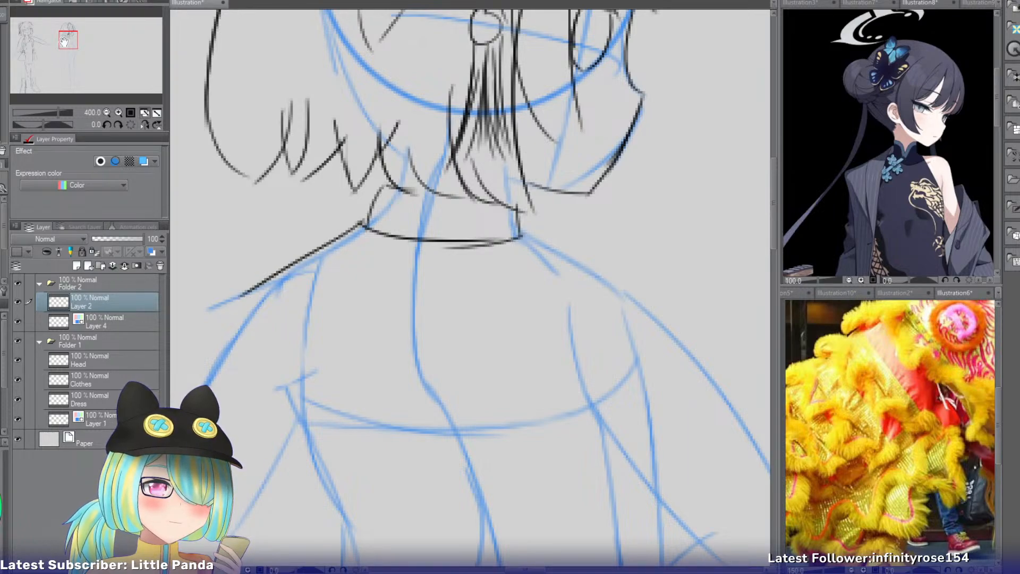
pyautogui.moveTo(64, 41); pyautogui.dragTo(62, 46)
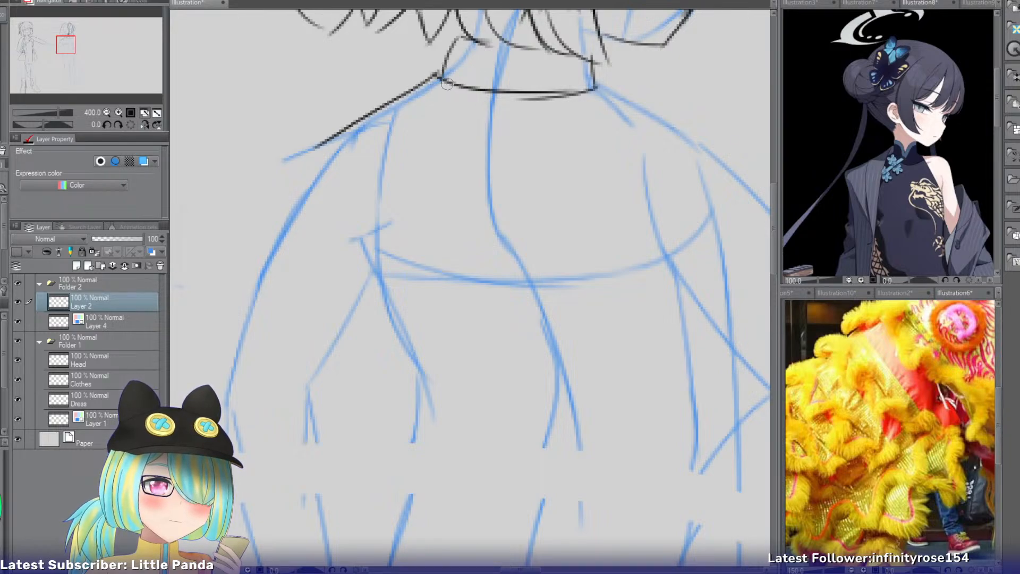
pyautogui.moveTo(449, 85)
pyautogui.mouseDown()
pyautogui.moveTo(374, 122)
pyautogui.moveTo(266, 226)
pyautogui.mouseUp()
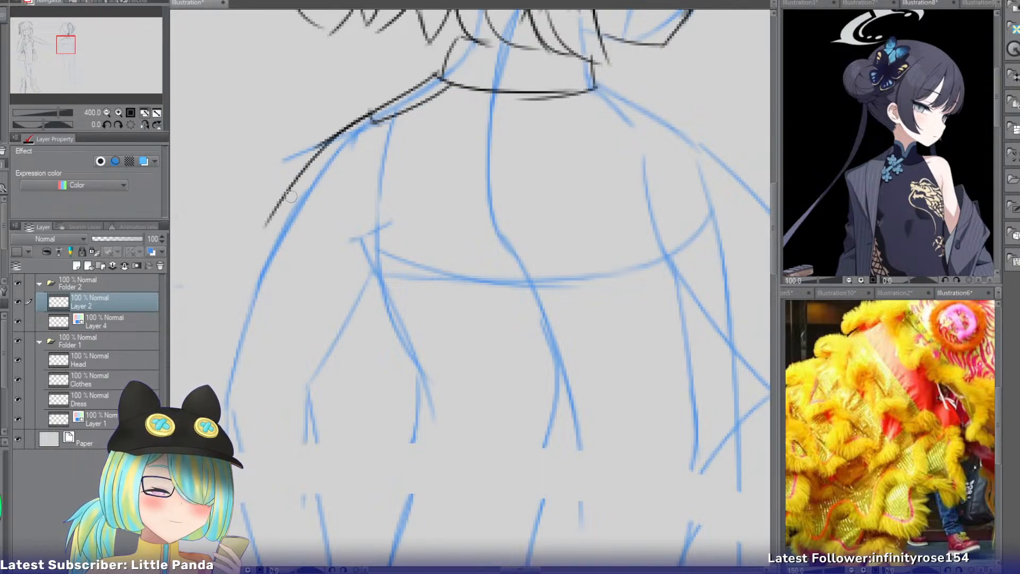
pyautogui.hotkey('ctrl', 'z')
# Draw the outer and inner edges of the upper sleeve on the straight, hanging arm.
pyautogui.moveTo(372, 118); pyautogui.dragTo(234, 303)
pyautogui.moveTo(387, 256); pyautogui.dragTo(328, 414)
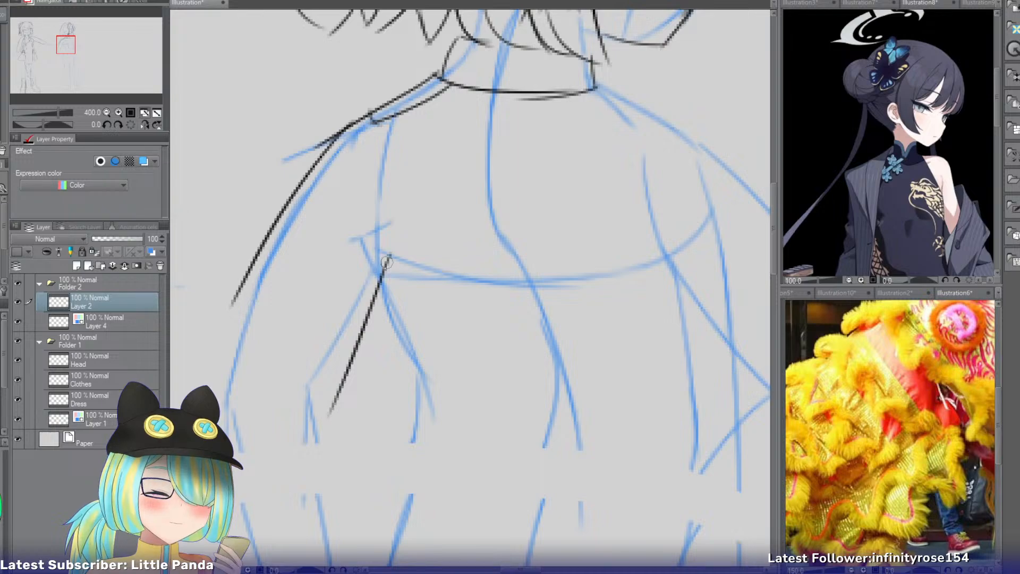
pyautogui.moveTo(237, 292); pyautogui.dragTo(205, 388)
pyautogui.hotkey('ctrl', 'z')
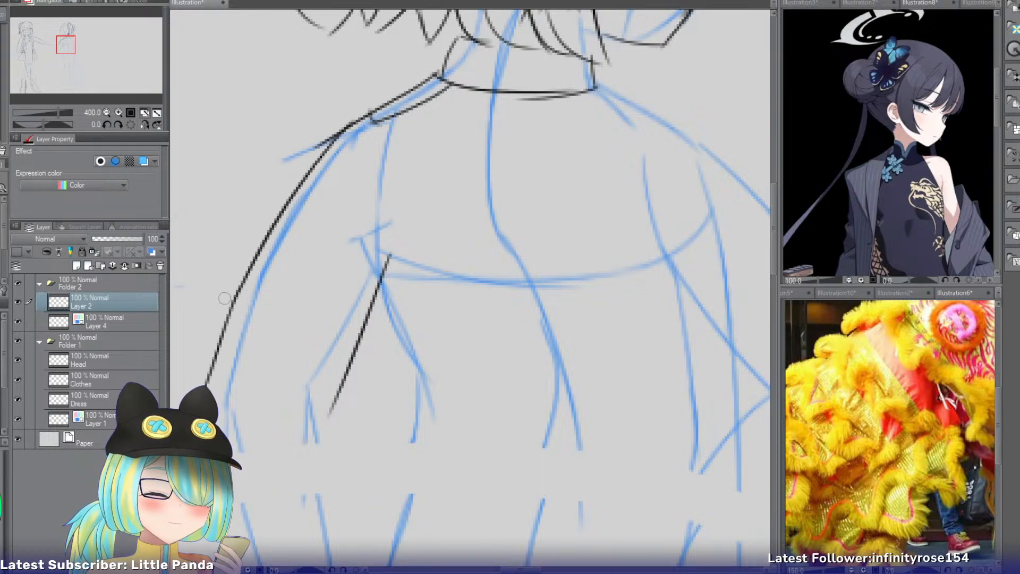
# Draw the hanging sleeve's outer edge below the elbow as a long curve bowing outside the blue arm lines.
pyautogui.moveTo(75, 47); pyautogui.dragTo(73, 52)
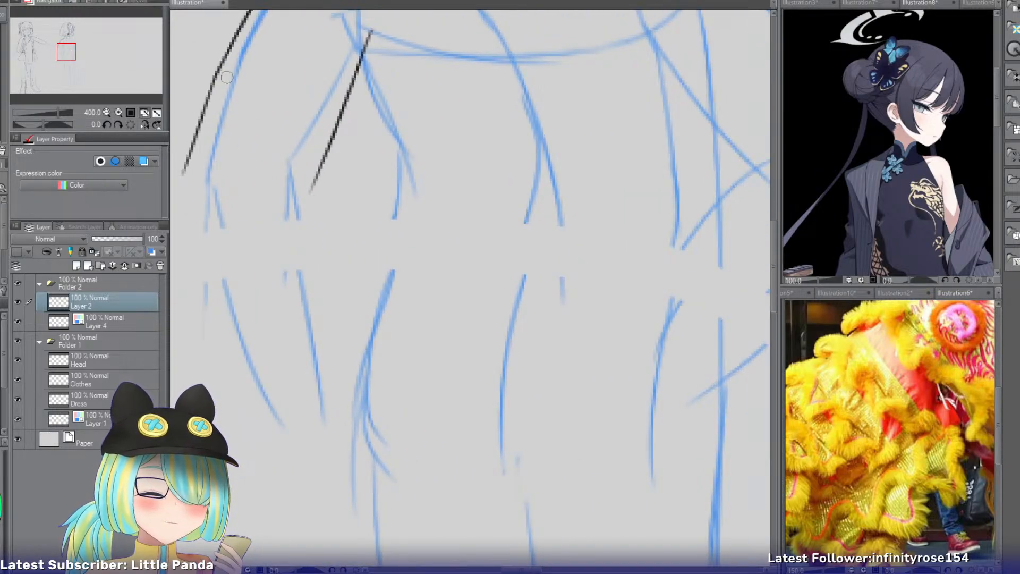
pyautogui.hotkey('ctrl', 'z')
pyautogui.moveTo(223, 71); pyautogui.dragTo(198, 118)
pyautogui.hotkey('ctrl', 'z')
pyautogui.moveTo(219, 71)
pyautogui.mouseDown()
pyautogui.moveTo(201, 128)
pyautogui.moveTo(221, 306)
pyautogui.mouseUp()
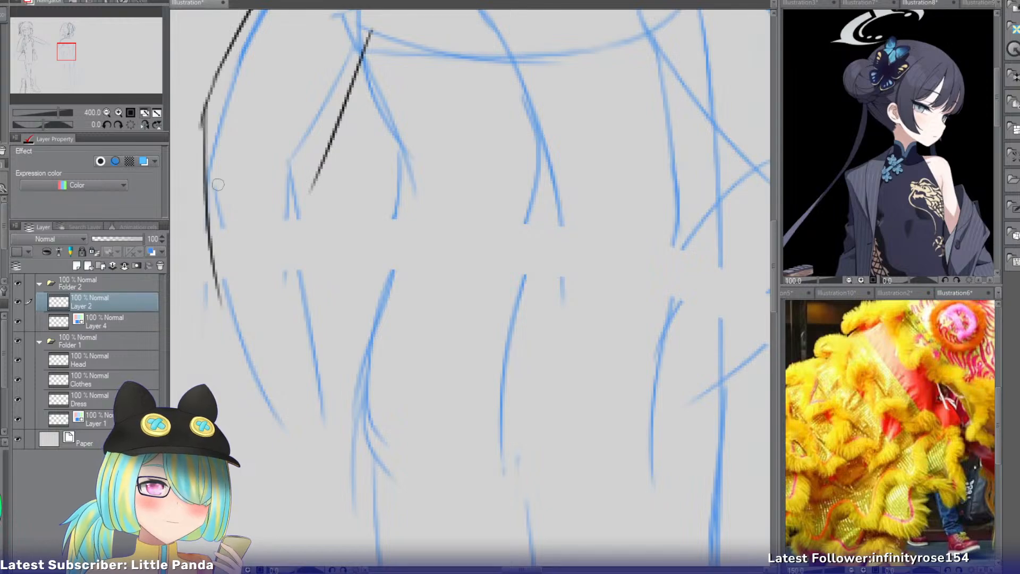
pyautogui.hotkey('ctrl', 'z')
pyautogui.moveTo(204, 127)
pyautogui.mouseDown()
pyautogui.moveTo(222, 249)
pyautogui.moveTo(247, 361)
pyautogui.mouseUp()
pyautogui.hotkey('ctrl', 'z')
pyautogui.moveTo(199, 131); pyautogui.dragTo(240, 375)
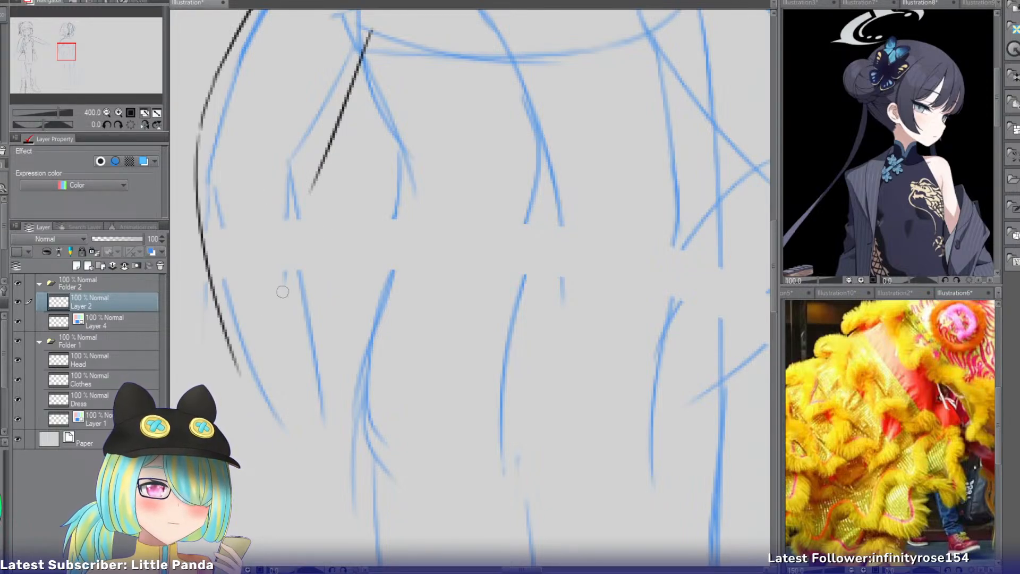
# Draw the hanging sleeve's inner edge down from the elbow and close its bottom with a rounded opening.
pyautogui.moveTo(315, 183); pyautogui.dragTo(326, 350)
pyautogui.hotkey('ctrl', 'z')
pyautogui.moveTo(319, 163); pyautogui.dragTo(329, 378)
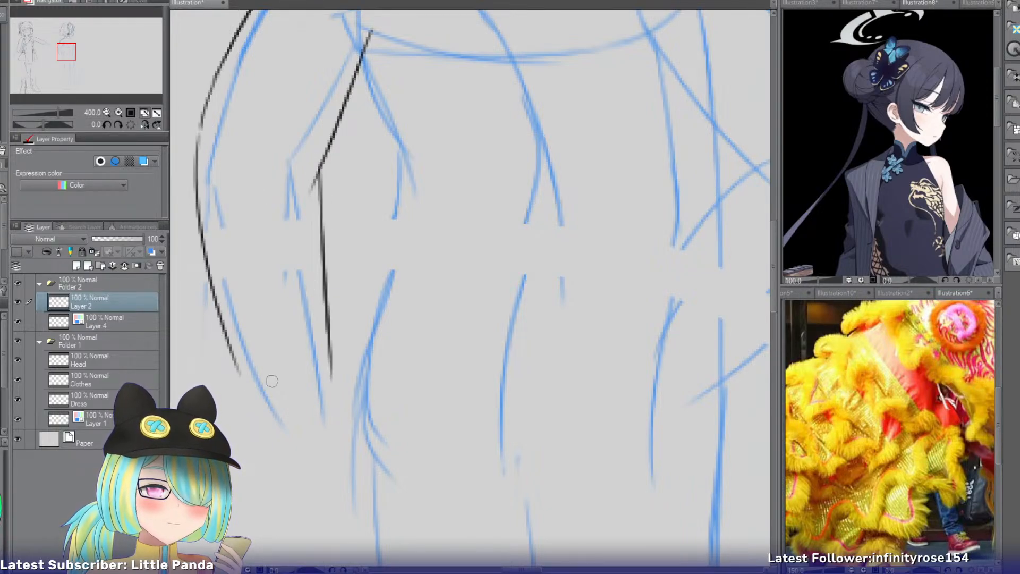
pyautogui.moveTo(241, 375); pyautogui.dragTo(330, 366)
pyautogui.hotkey('ctrl', 'z')
pyautogui.moveTo(239, 376); pyautogui.dragTo(332, 356)
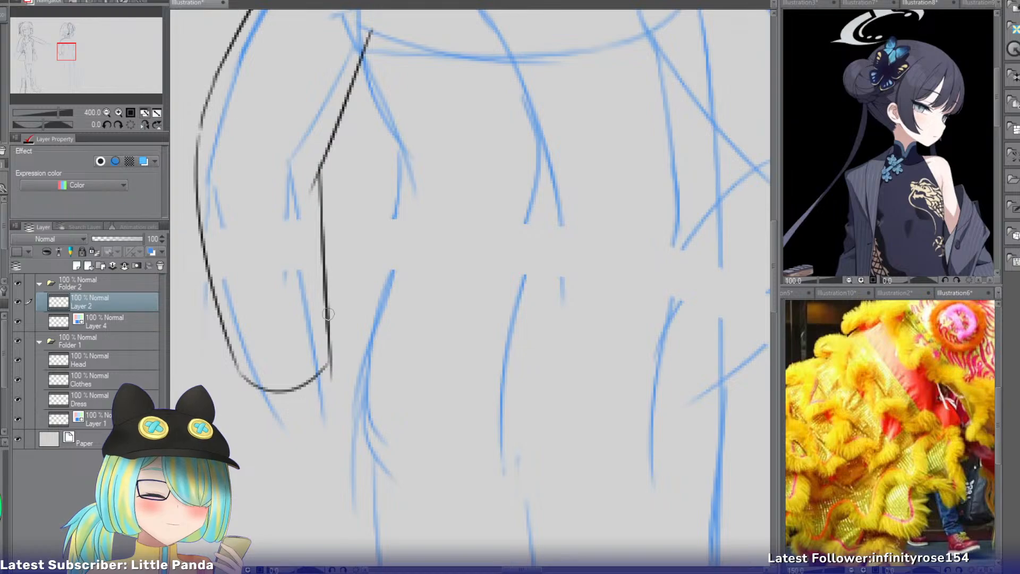
# Draw the opposite shoulder from the collar as a narrow band and extend its line toward the bent arm.
pyautogui.moveTo(73, 60)
pyautogui.mouseDown()
pyautogui.moveTo(70, 46)
pyautogui.moveTo(90, 59)
pyautogui.mouseUp()
pyautogui.click(107, 113)
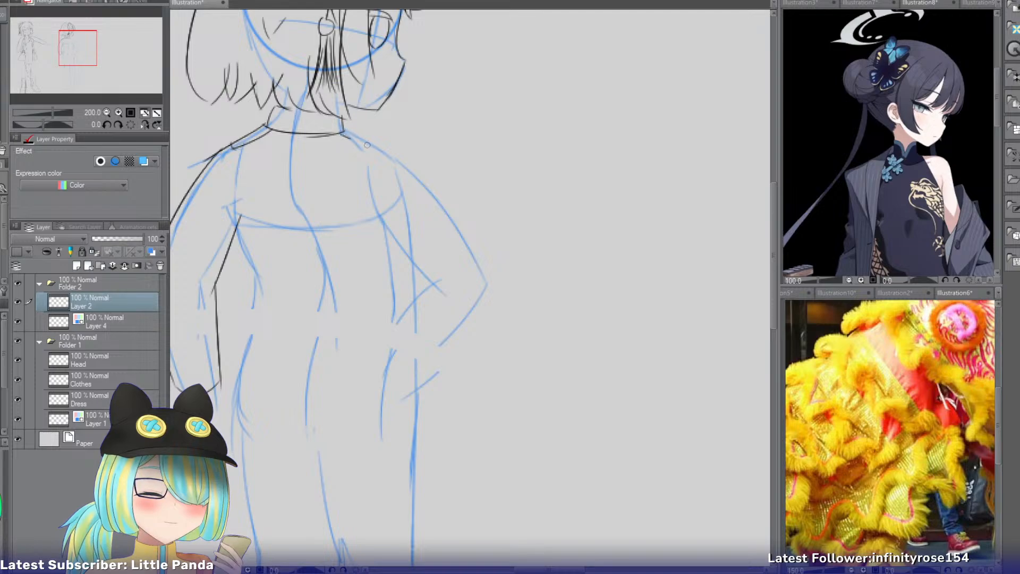
pyautogui.moveTo(366, 144)
pyautogui.mouseDown()
pyautogui.moveTo(390, 153)
pyautogui.moveTo(351, 129)
pyautogui.mouseUp()
pyautogui.hotkey('ctrl', 'z')
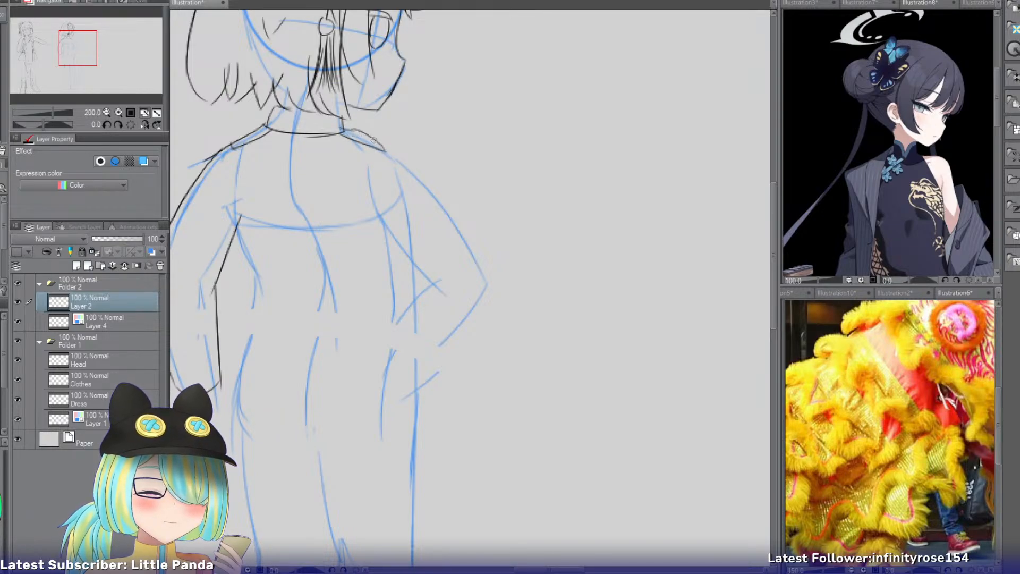
pyautogui.hotkey('ctrl', 'z')
pyautogui.moveTo(406, 159); pyautogui.dragTo(443, 192)
pyautogui.hotkey('ctrl', 'z')
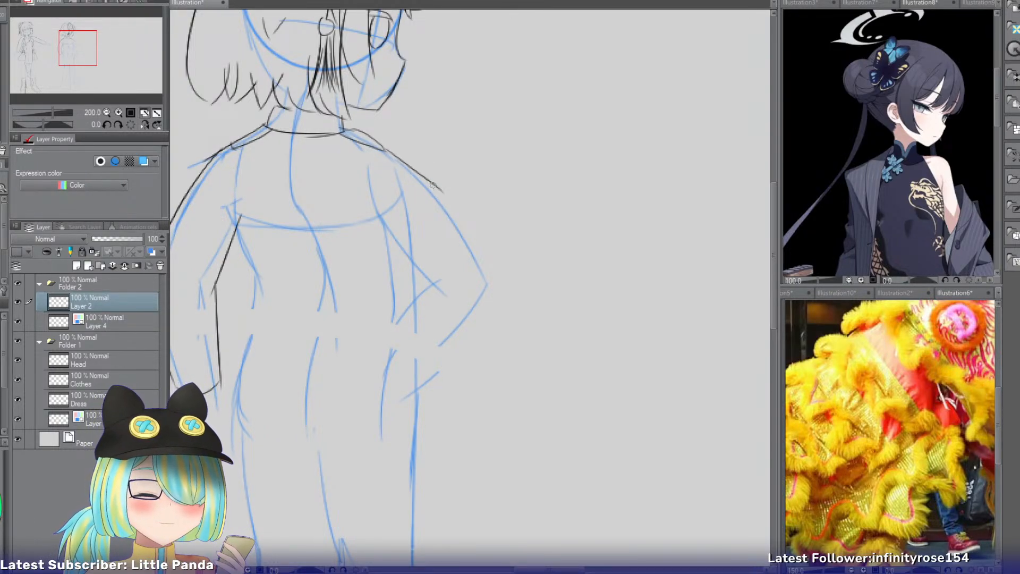
# Draw the bent arm's upper sleeve edge down to the elbow and the inner fold where the arm bends toward the waist.
pyautogui.hotkey('ctrl', 'z')
pyautogui.moveTo(432, 185); pyautogui.dragTo(505, 284)
pyautogui.moveTo(367, 222); pyautogui.dragTo(441, 308)
pyautogui.hotkey('ctrl', 'z')
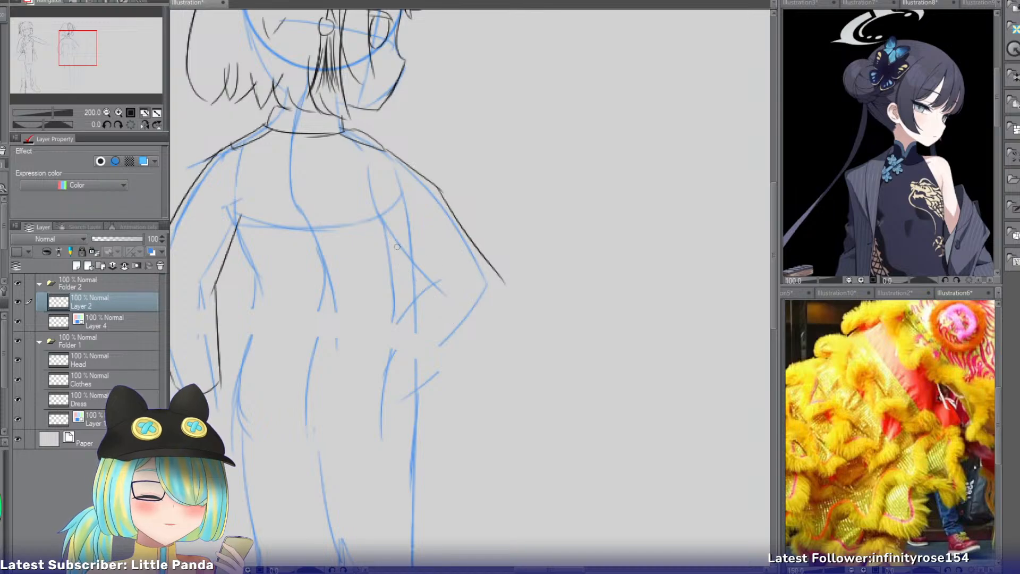
pyautogui.moveTo(377, 228)
pyautogui.mouseDown()
pyautogui.moveTo(451, 300)
pyautogui.moveTo(392, 330)
pyautogui.mouseUp()
pyautogui.hotkey('ctrl', 'z')
pyautogui.moveTo(425, 285); pyautogui.dragTo(390, 325)
# Draw the bent arm's rounded elbow and lower sleeve edge, and close the sleeve with a curved opening at the hip.
pyautogui.moveTo(503, 280); pyautogui.dragTo(474, 332)
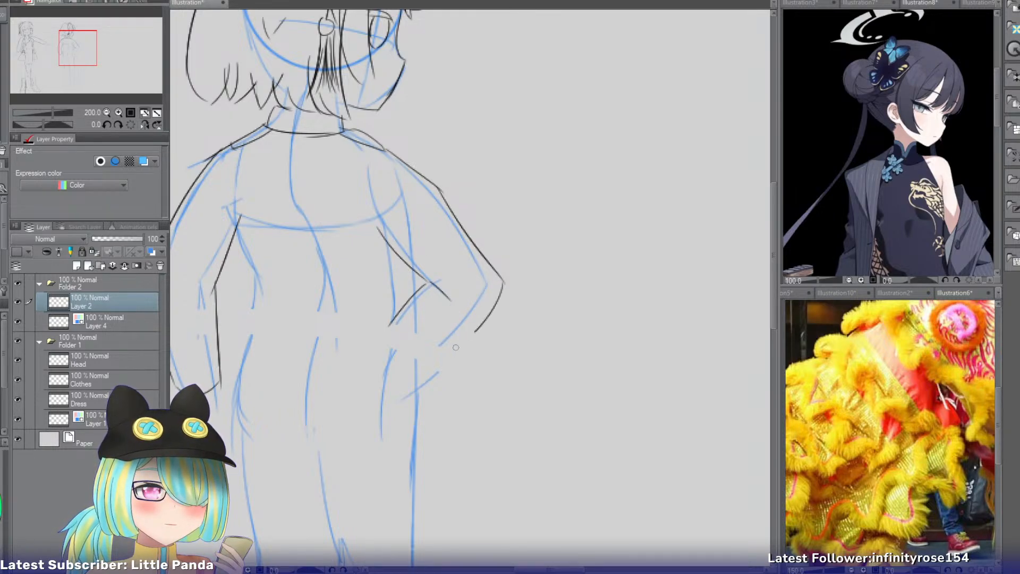
pyautogui.hotkey('ctrl', 'z')
pyautogui.moveTo(499, 282)
pyautogui.mouseDown()
pyautogui.moveTo(452, 356)
pyautogui.moveTo(484, 334)
pyautogui.moveTo(415, 379)
pyautogui.mouseUp()
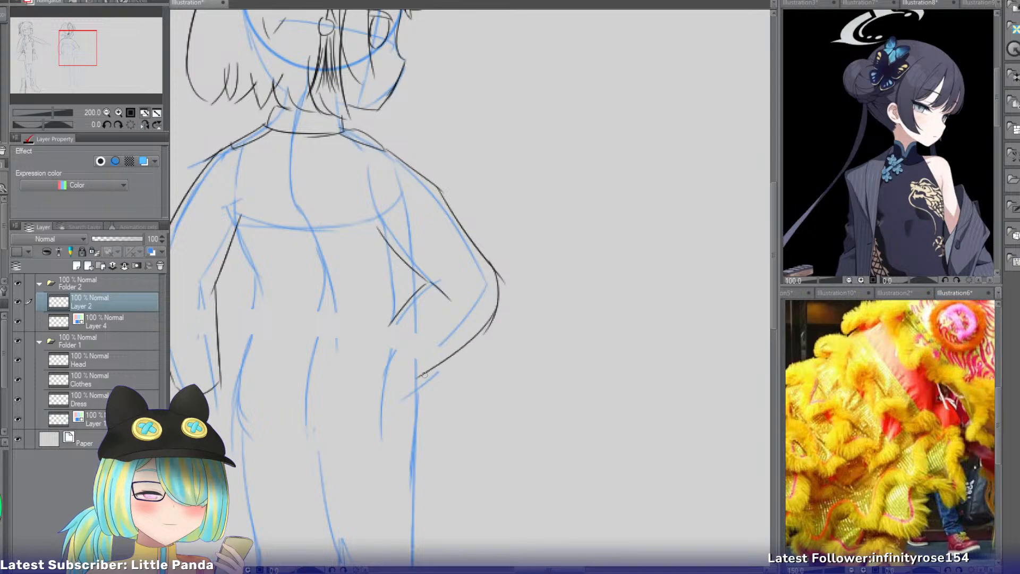
pyautogui.hotkey('ctrl', 'z')
pyautogui.moveTo(494, 309); pyautogui.dragTo(425, 378)
pyautogui.moveTo(393, 328); pyautogui.dragTo(439, 376)
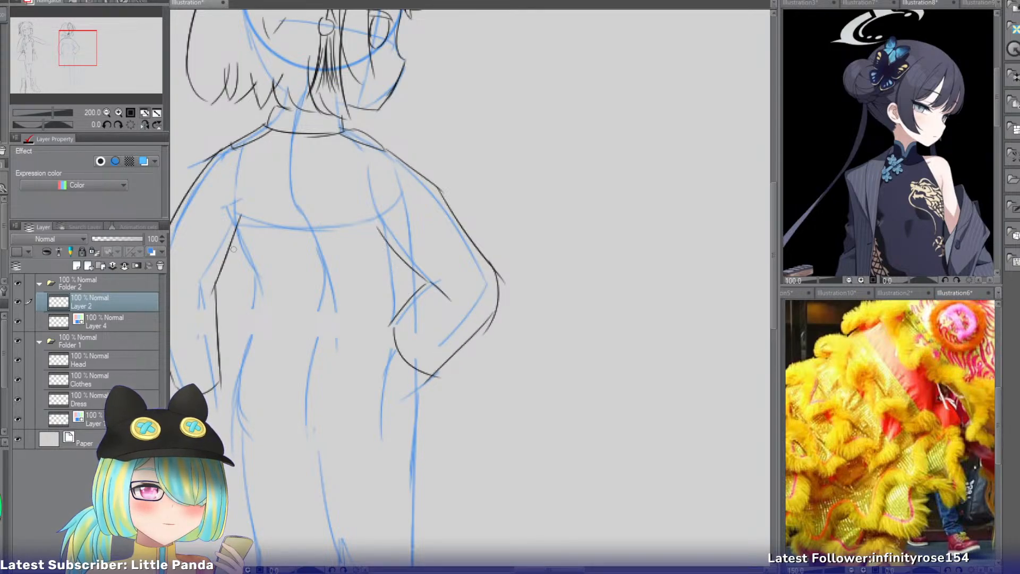
# Draw the jacket's side edge along the hanging arm and its rounded hem across the hips below both sleeves.
pyautogui.moveTo(78, 52); pyautogui.dragTo(73, 57)
pyautogui.hotkey('ctrl', 'z')
pyautogui.moveTo(305, 151)
pyautogui.mouseDown()
pyautogui.moveTo(283, 280)
pyautogui.moveTo(286, 265)
pyautogui.mouseUp()
pyautogui.hotkey('ctrl', 'z')
pyautogui.moveTo(297, 217); pyautogui.dragTo(274, 295)
pyautogui.moveTo(291, 260)
pyautogui.mouseDown()
pyautogui.moveTo(282, 317)
pyautogui.moveTo(271, 308)
pyautogui.moveTo(284, 318)
pyautogui.mouseUp()
pyautogui.hotkey('ctrl', 'z')
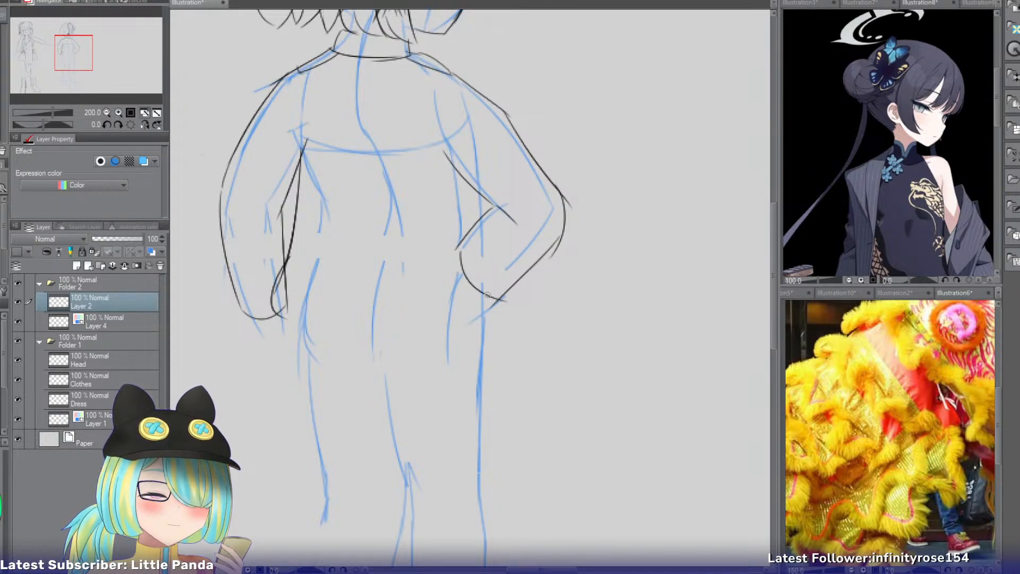
pyautogui.moveTo(488, 295)
pyautogui.mouseDown()
pyautogui.moveTo(502, 303)
pyautogui.moveTo(481, 333)
pyautogui.mouseUp()
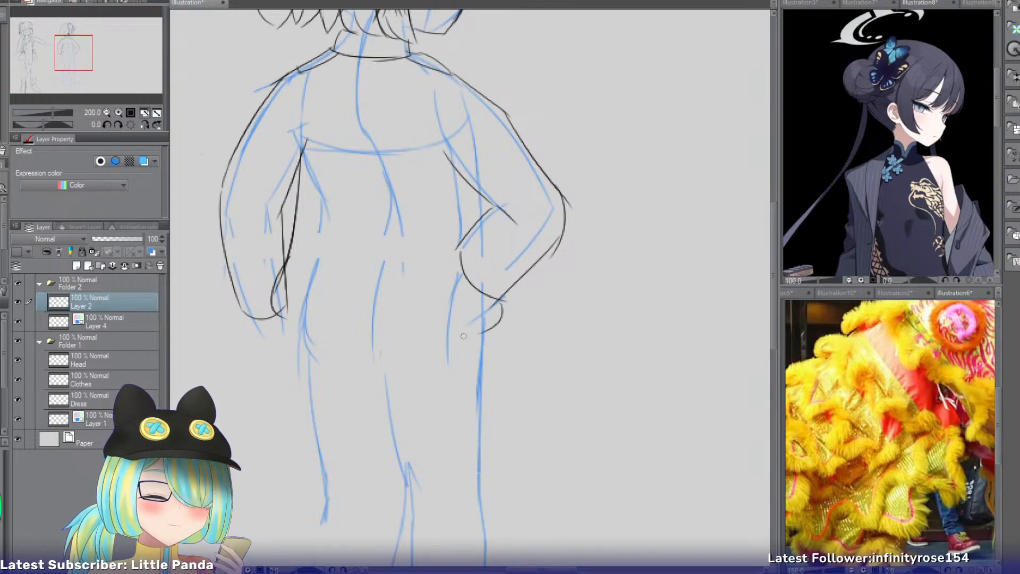
pyautogui.moveTo(276, 313); pyautogui.dragTo(497, 320)
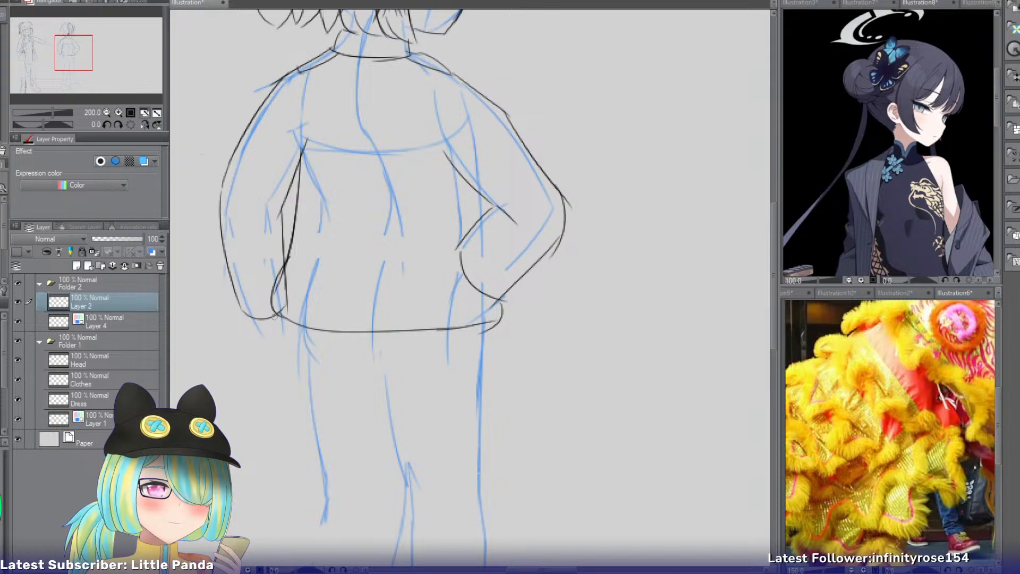
# Draw a short line flaring outward below each end of the jacket hem.
pyautogui.moveTo(291, 318); pyautogui.dragTo(254, 475)
pyautogui.hotkey('ctrl', 'z')
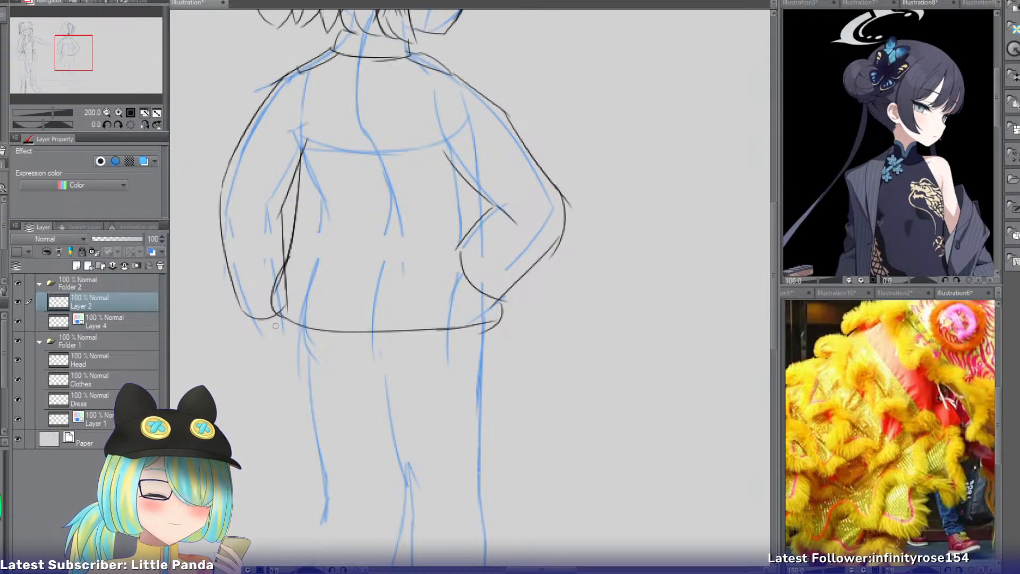
pyautogui.moveTo(288, 324); pyautogui.dragTo(269, 401)
pyautogui.hotkey('ctrl', 'z')
pyautogui.moveTo(496, 339); pyautogui.dragTo(516, 393)
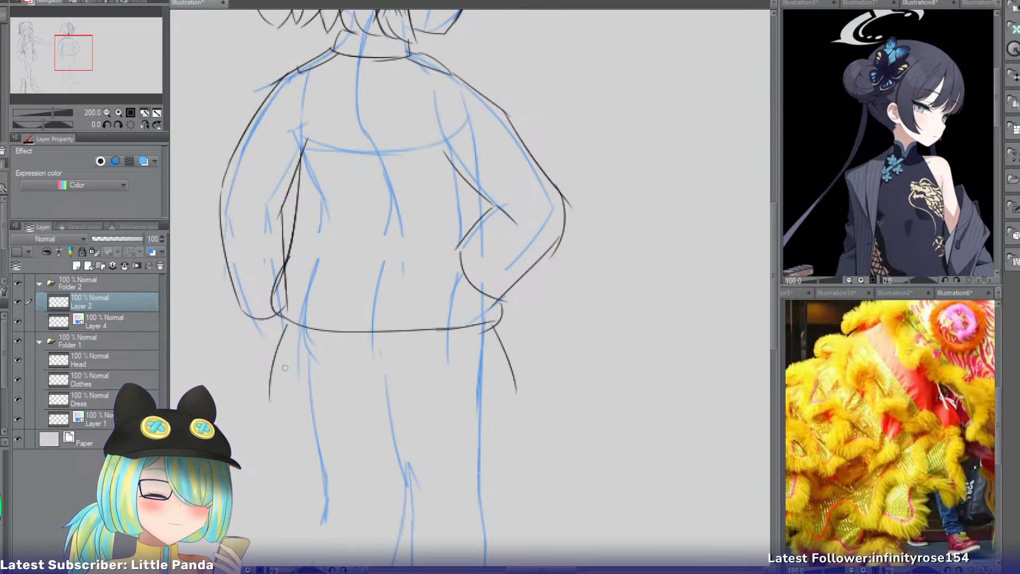
pyautogui.hotkey('ctrl', 'z')
# Draw the two long side edges of the hanging back panel from the jacket hem down to the calves.
pyautogui.moveTo(91, 69); pyautogui.dragTo(91, 90)
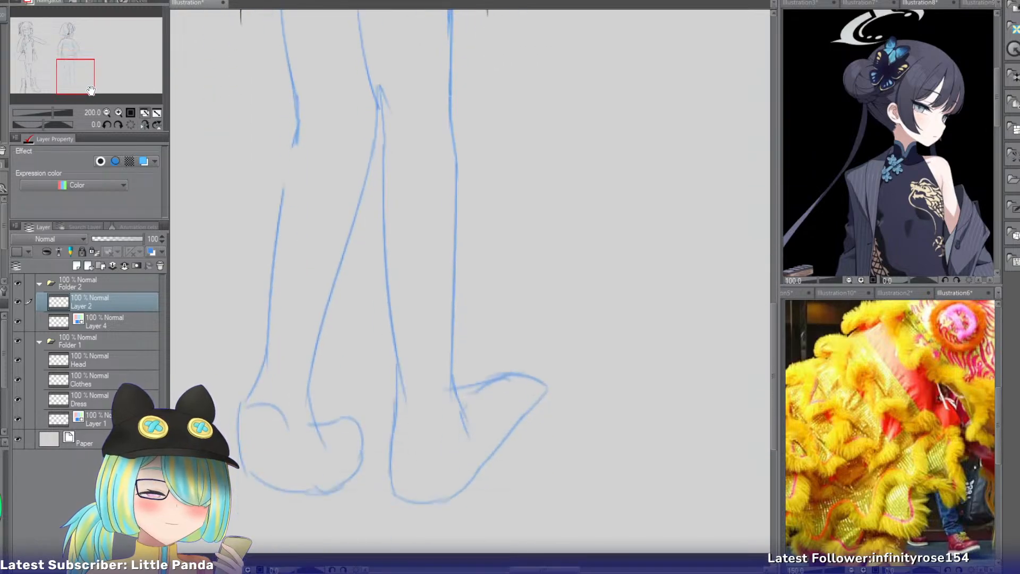
pyautogui.click(106, 114)
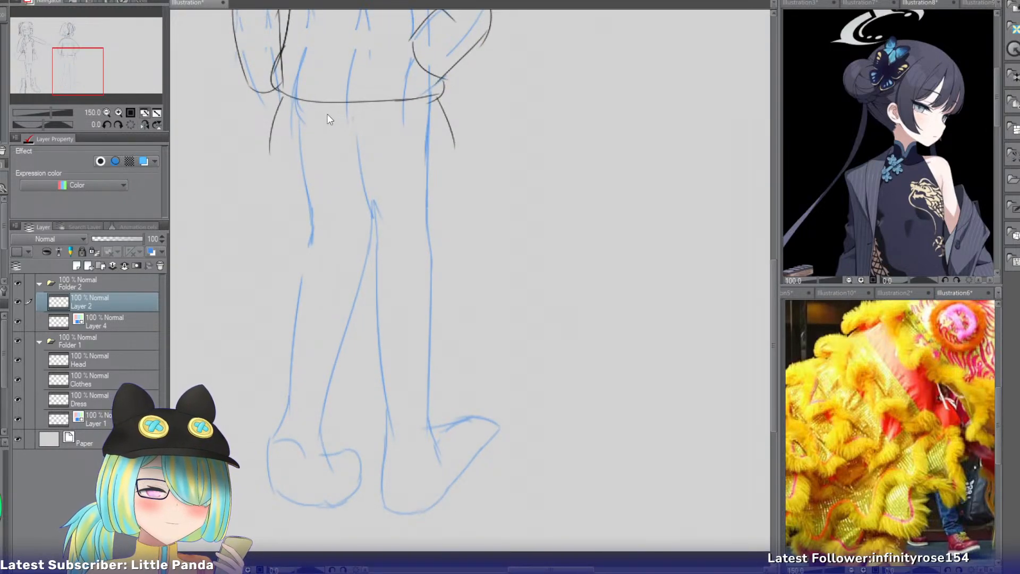
pyautogui.moveTo(326, 107); pyautogui.dragTo(322, 342)
pyautogui.hotkey('ctrl', 'z')
pyautogui.moveTo(312, 106); pyautogui.dragTo(322, 357)
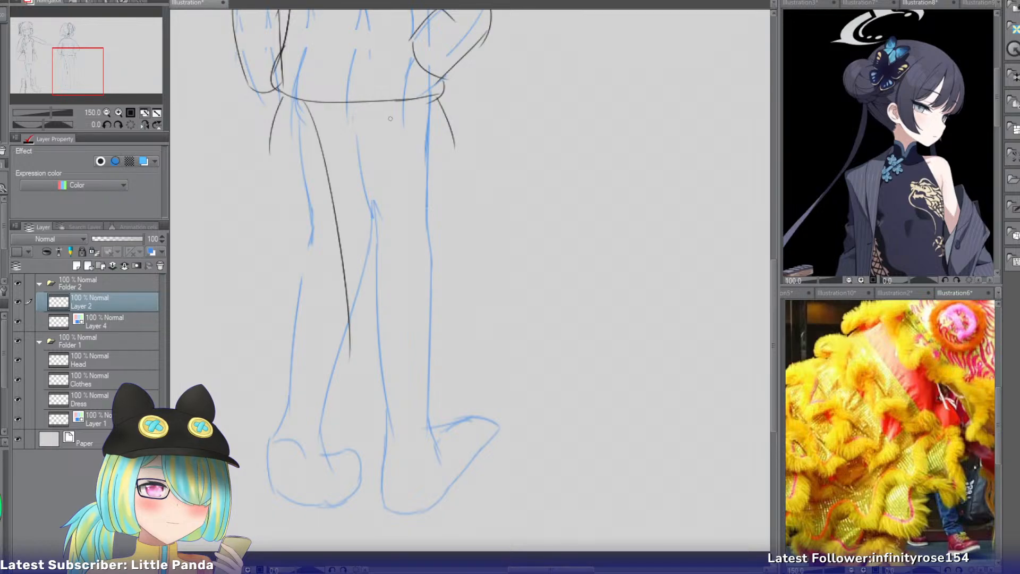
pyautogui.hotkey('ctrl', 'z')
pyautogui.moveTo(296, 101); pyautogui.dragTo(319, 365)
pyautogui.moveTo(407, 102); pyautogui.dragTo(391, 363)
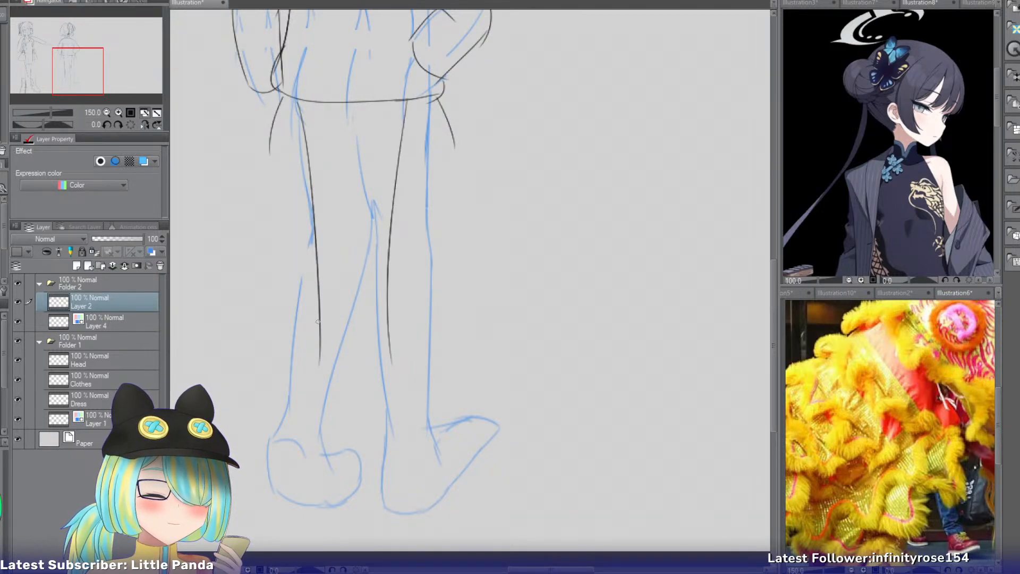
# Close the long back panel with a curved lower edge and draw the short flares' bottom edges below the hips.
pyautogui.moveTo(319, 328); pyautogui.dragTo(401, 351)
pyautogui.hotkey('ctrl', 'z')
pyautogui.moveTo(323, 347); pyautogui.dragTo(404, 352)
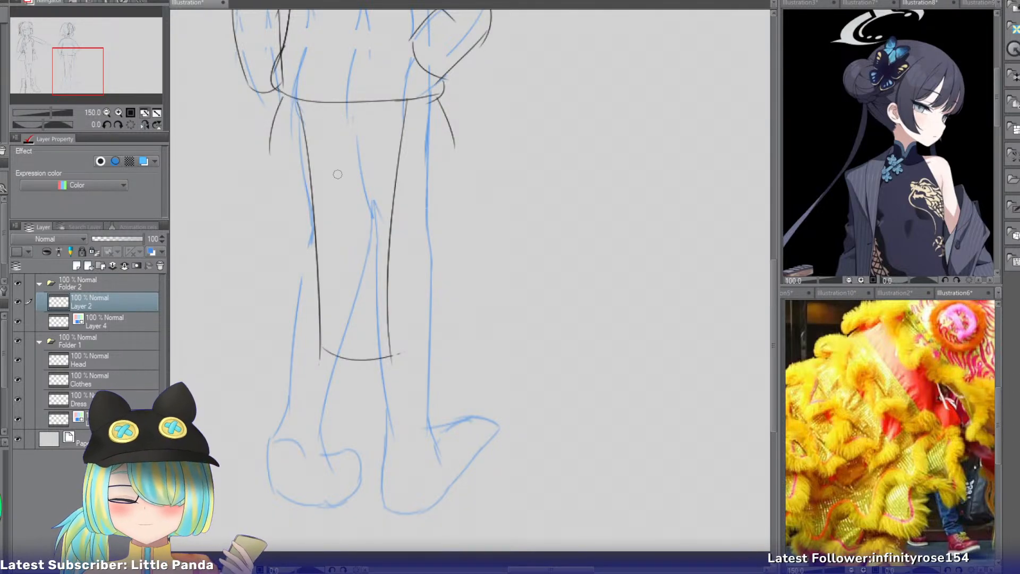
pyautogui.moveTo(452, 147); pyautogui.dragTo(405, 158)
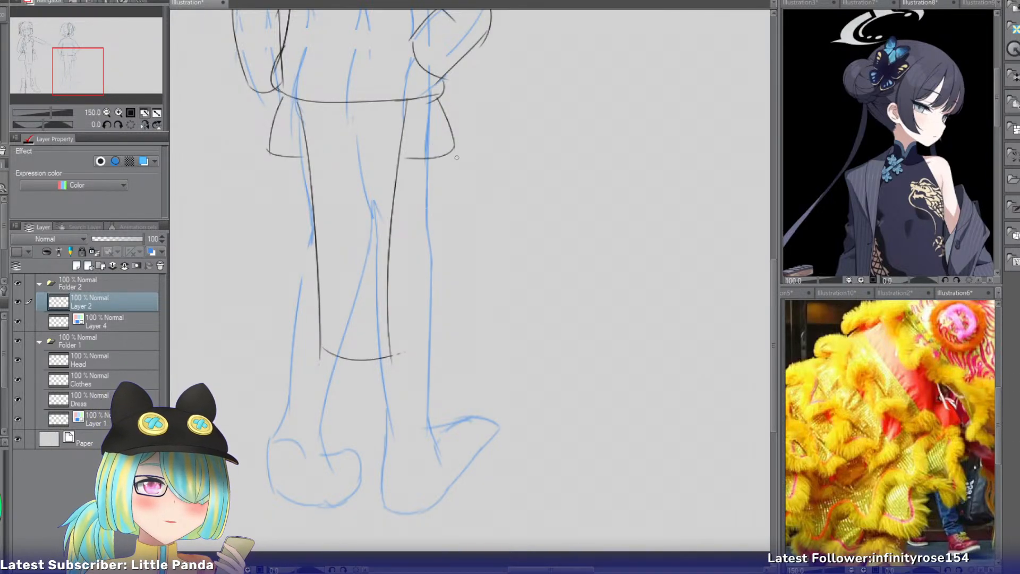
# Draw the curved top opening of the boot across the calf of the leg whose foot points outward.
pyautogui.moveTo(88, 72)
pyautogui.mouseDown()
pyautogui.moveTo(92, 86)
pyautogui.moveTo(77, 84)
pyautogui.mouseUp()
pyautogui.click(119, 112)
pyautogui.click(119, 112)
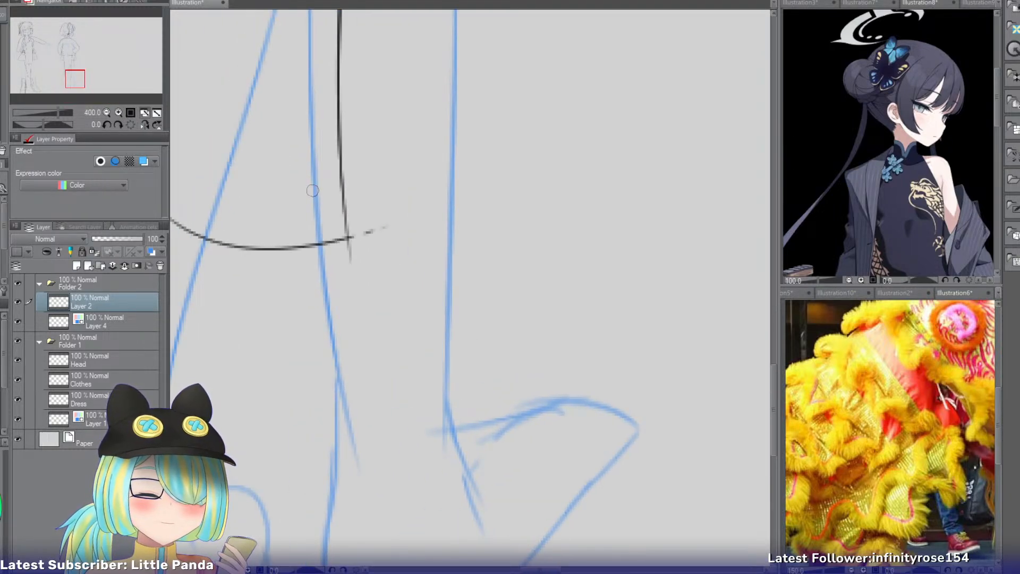
pyautogui.moveTo(312, 191)
pyautogui.mouseDown()
pyautogui.moveTo(441, 189)
pyautogui.moveTo(470, 150)
pyautogui.moveTo(411, 206)
pyautogui.mouseUp()
pyautogui.hotkey('ctrl', 'z')
pyautogui.hotkey('ctrl', 'z')
pyautogui.moveTo(470, 170); pyautogui.dragTo(408, 205)
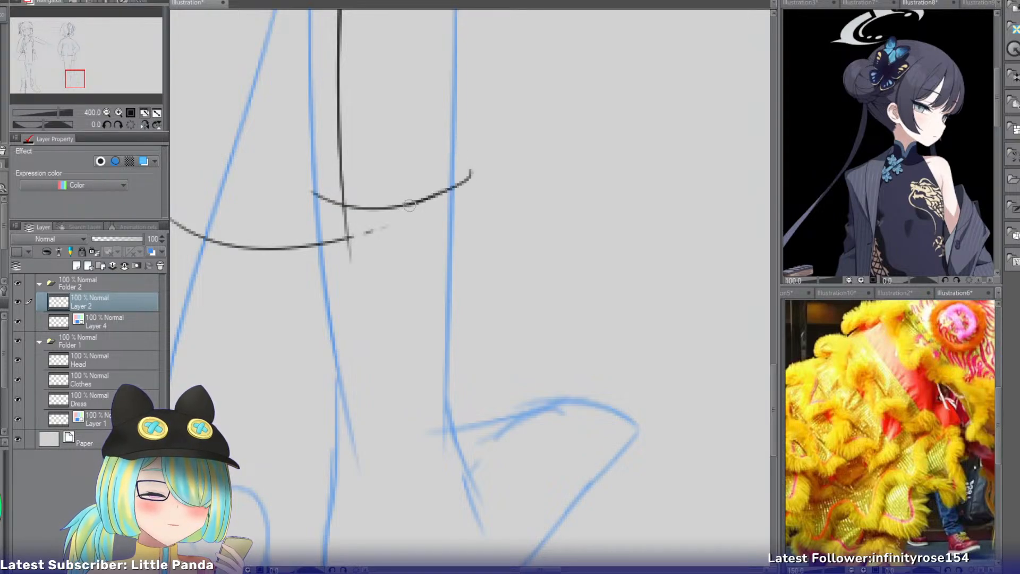
# Draw the front edge of the boot shaft from its opening down to the ankle.
pyautogui.hotkey('ctrl', 'z')
pyautogui.moveTo(469, 174)
pyautogui.mouseDown()
pyautogui.moveTo(481, 378)
pyautogui.moveTo(582, 368)
pyautogui.mouseUp()
pyautogui.hotkey('ctrl', 'z')
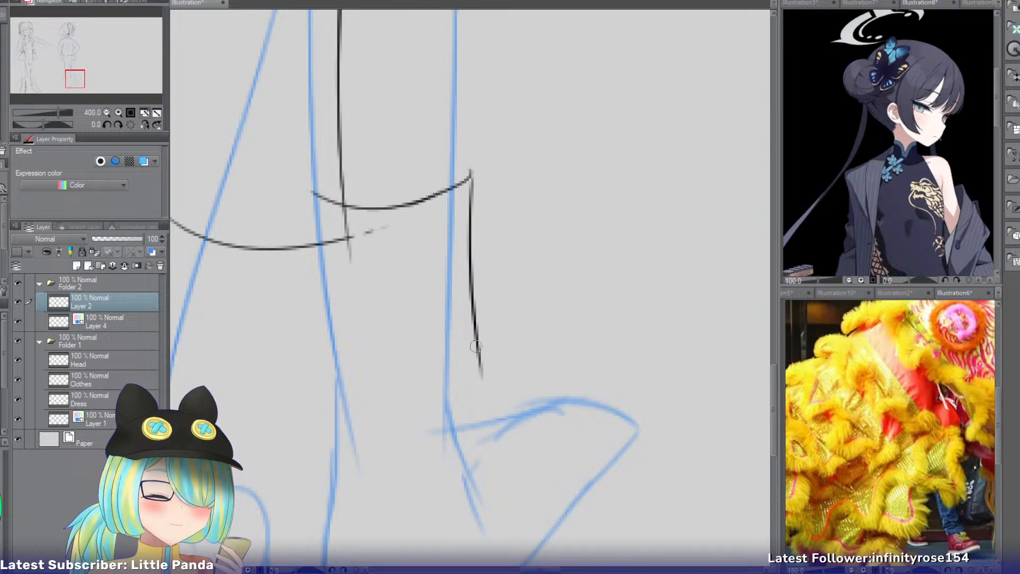
pyautogui.moveTo(475, 335); pyautogui.dragTo(521, 398)
pyautogui.hotkey('ctrl', 'z')
pyautogui.moveTo(475, 321); pyautogui.dragTo(494, 411)
pyautogui.moveTo(485, 370)
pyautogui.mouseDown()
pyautogui.moveTo(514, 396)
pyautogui.moveTo(580, 385)
pyautogui.mouseUp()
pyautogui.hotkey('ctrl', 'z')
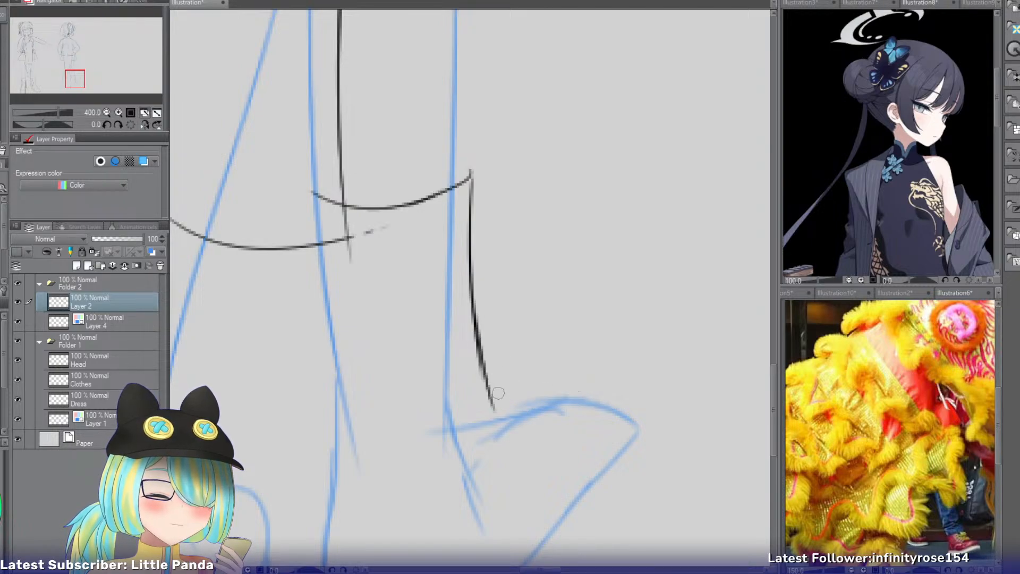
# Draw the boot's upper foot line from the ankle outward, raised above the blue foot construction.
pyautogui.moveTo(496, 396); pyautogui.dragTo(603, 380)
pyautogui.moveTo(80, 82); pyautogui.dragTo(85, 89)
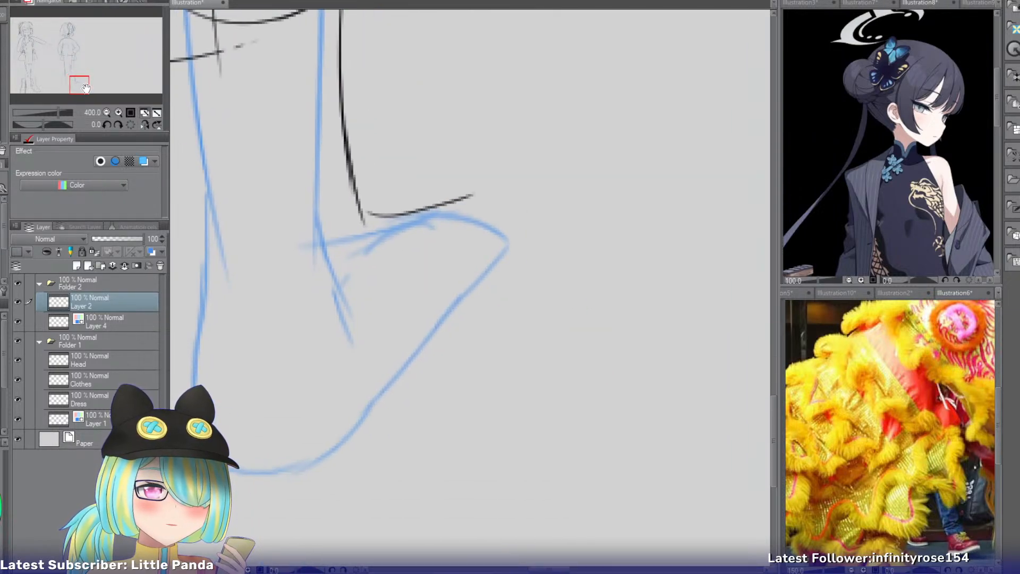
pyautogui.hotkey('ctrl', 'z')
pyautogui.moveTo(348, 174); pyautogui.dragTo(476, 158)
pyautogui.hotkey('ctrl', 'z')
# Round the boot's toe with a curve from the upper foot line down past the blue toe tip.
pyautogui.moveTo(451, 159)
pyautogui.mouseDown()
pyautogui.moveTo(508, 185)
pyautogui.moveTo(516, 231)
pyautogui.moveTo(533, 245)
pyautogui.moveTo(495, 316)
pyautogui.mouseUp()
pyautogui.hotkey('ctrl', 'z')
pyautogui.hotkey('ctrl', 'z')
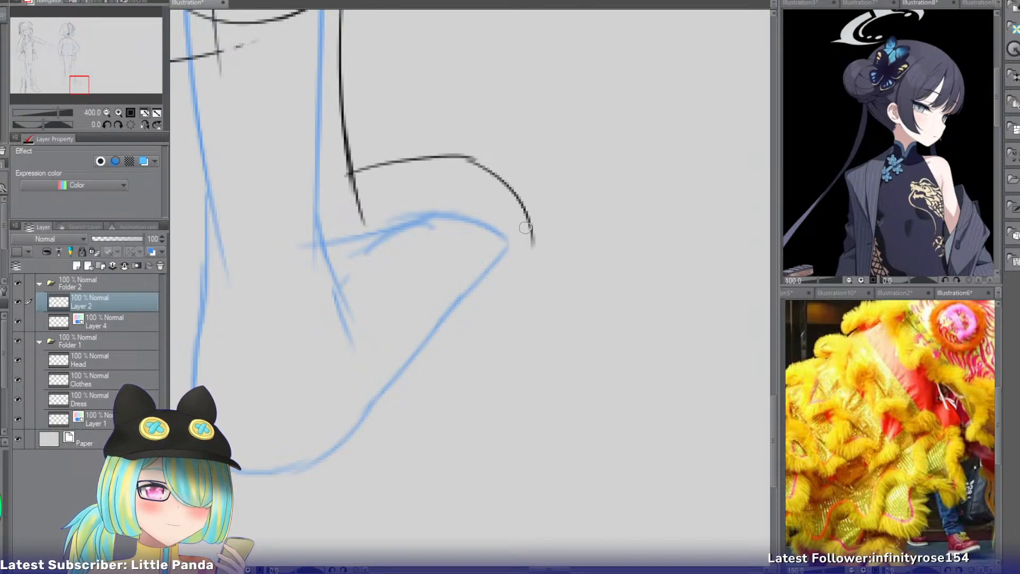
pyautogui.moveTo(526, 225); pyautogui.dragTo(511, 300)
pyautogui.hotkey('ctrl', 'z')
pyautogui.hotkey('ctrl', 'z')
pyautogui.moveTo(462, 159); pyautogui.dragTo(517, 200)
pyautogui.hotkey('ctrl', 'z')
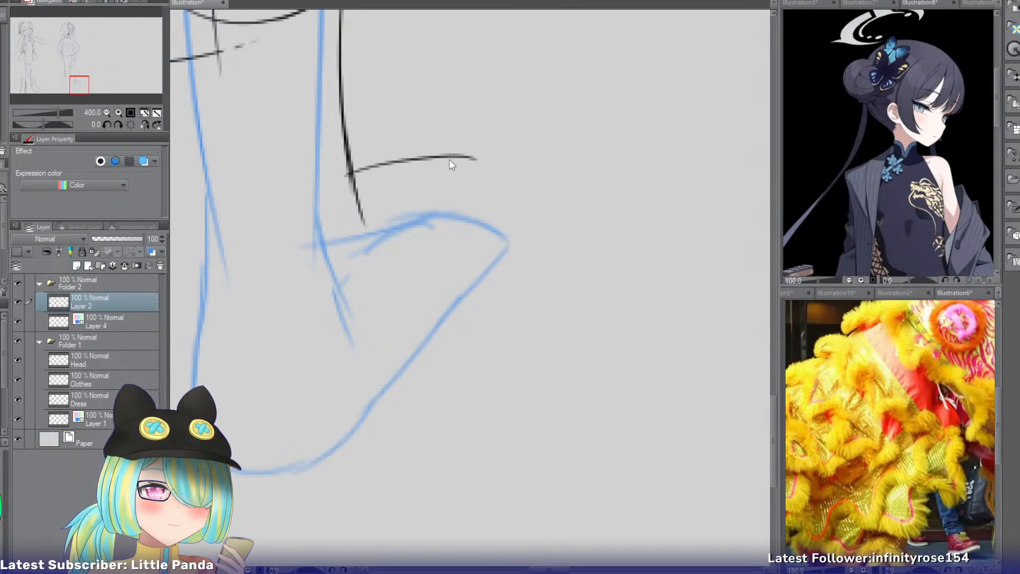
pyautogui.moveTo(463, 158)
pyautogui.mouseDown()
pyautogui.moveTo(535, 174)
pyautogui.moveTo(535, 205)
pyautogui.mouseUp()
# Curve the toe outline inward and run it diagonally along the outer side of the foot.
pyautogui.hotkey('ctrl', 'z')
pyautogui.moveTo(523, 169); pyautogui.dragTo(541, 241)
pyautogui.hotkey('ctrl', 'z')
pyautogui.moveTo(537, 205)
pyautogui.mouseDown()
pyautogui.moveTo(542, 245)
pyautogui.moveTo(432, 372)
pyautogui.mouseUp()
pyautogui.hotkey('ctrl', 'z')
pyautogui.moveTo(537, 250); pyautogui.dragTo(444, 352)
pyautogui.hotkey('ctrl', 'z')
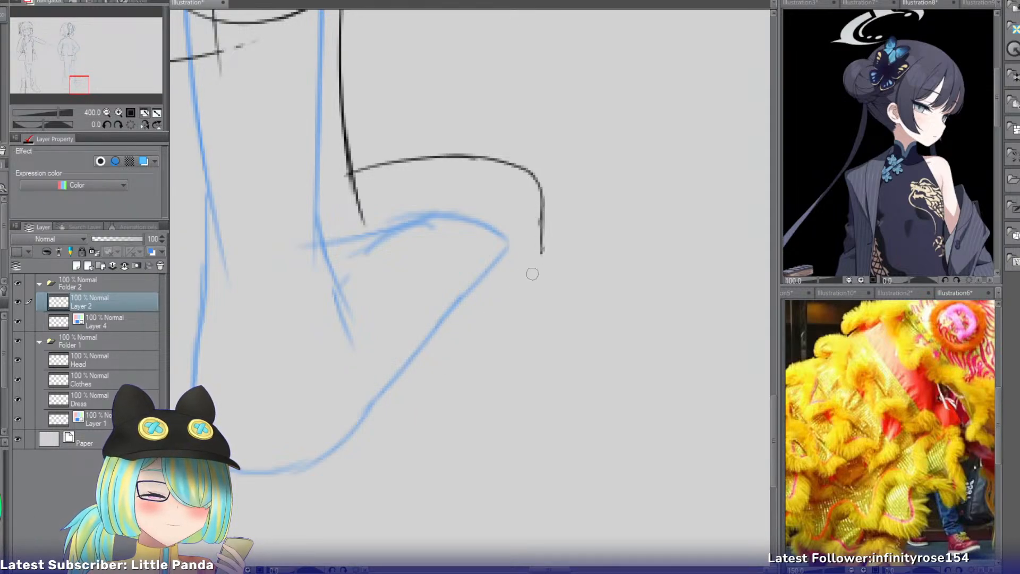
pyautogui.moveTo(534, 266); pyautogui.dragTo(473, 343)
# Extend the boot's outer sole edge with a slight bend at mid-foot and curve it under the heel.
pyautogui.hotkey('ctrl', 'z')
pyautogui.moveTo(542, 241)
pyautogui.mouseDown()
pyautogui.moveTo(494, 317)
pyautogui.moveTo(405, 388)
pyautogui.mouseUp()
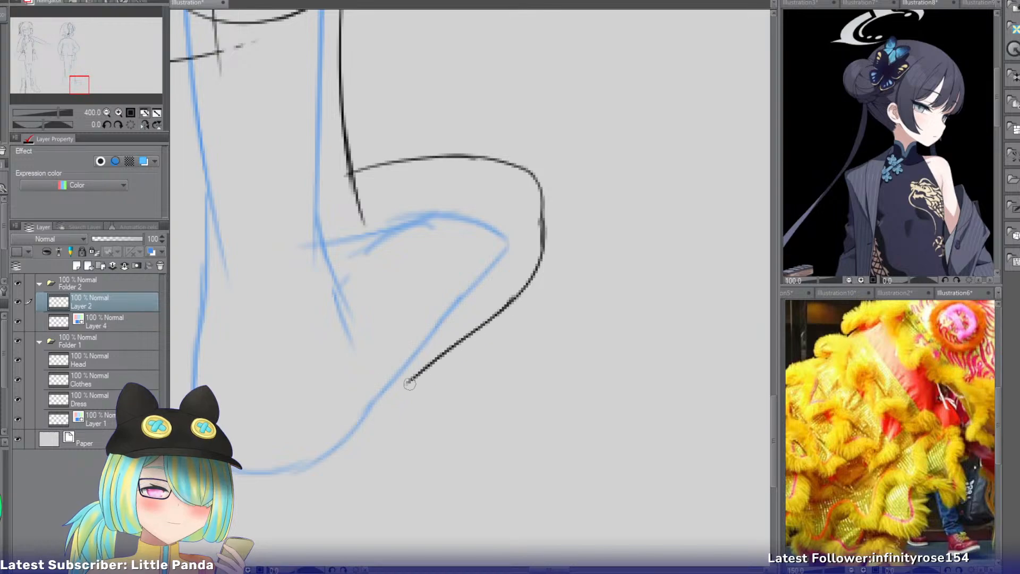
pyautogui.hotkey('ctrl', 'z')
pyautogui.moveTo(503, 316)
pyautogui.mouseDown()
pyautogui.moveTo(396, 420)
pyautogui.moveTo(296, 491)
pyautogui.mouseUp()
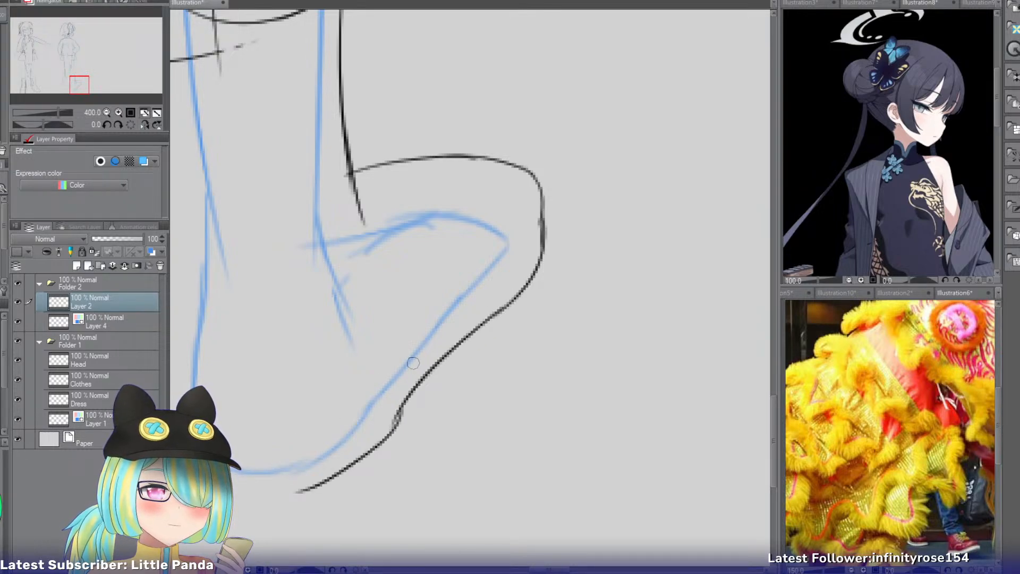
pyautogui.hotkey('ctrl', 'z')
pyautogui.moveTo(400, 410); pyautogui.dragTo(300, 486)
pyautogui.hotkey('ctrl', 'z')
pyautogui.moveTo(391, 427); pyautogui.dragTo(250, 487)
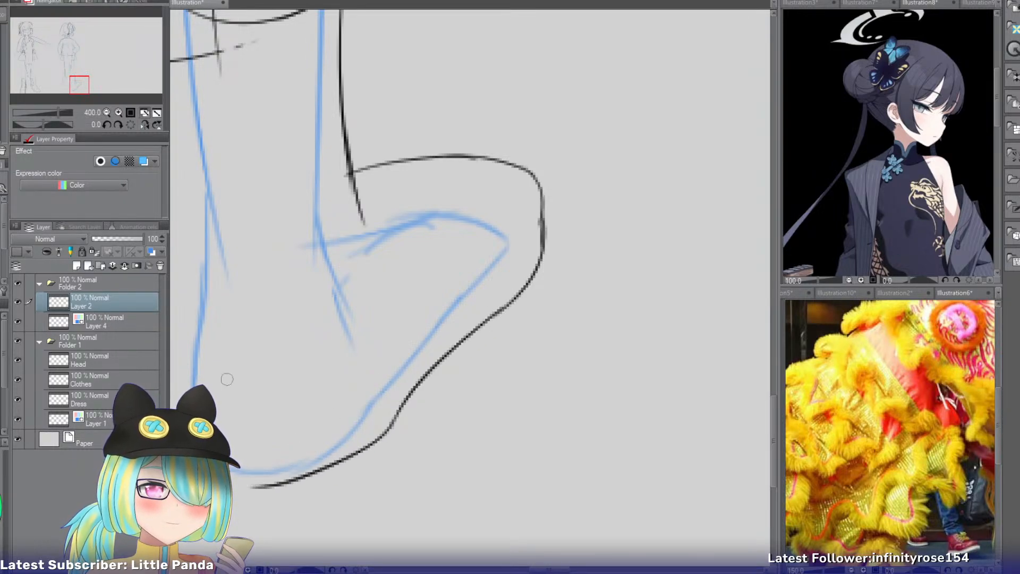
# Draw the back edge of the boot shaft from below the long panel's hem down to the heel.
pyautogui.hotkey('ctrl', '0')
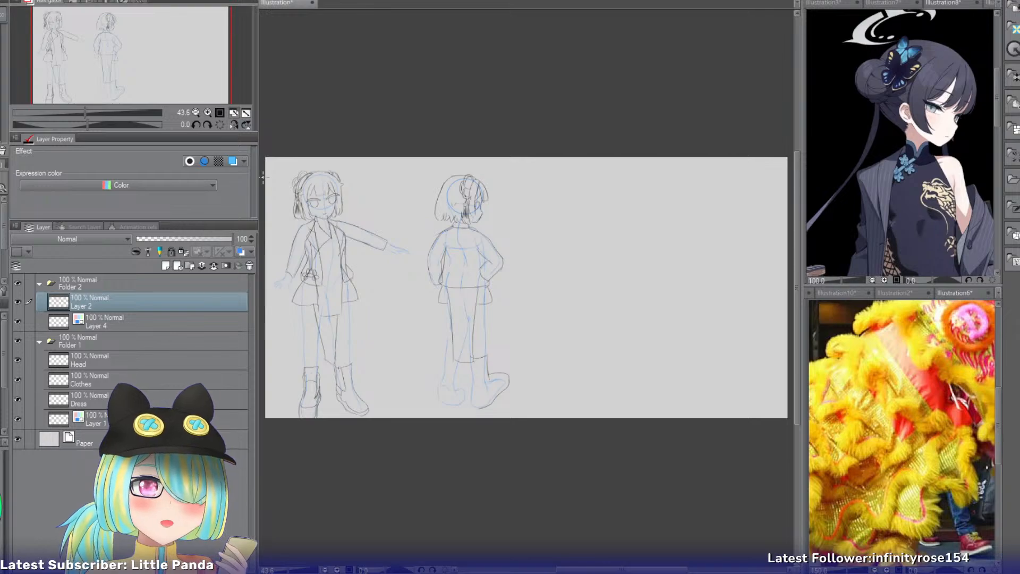
pyautogui.moveTo(261, 180); pyautogui.dragTo(236, 183)
pyautogui.moveTo(183, 184); pyautogui.dragTo(197, 184)
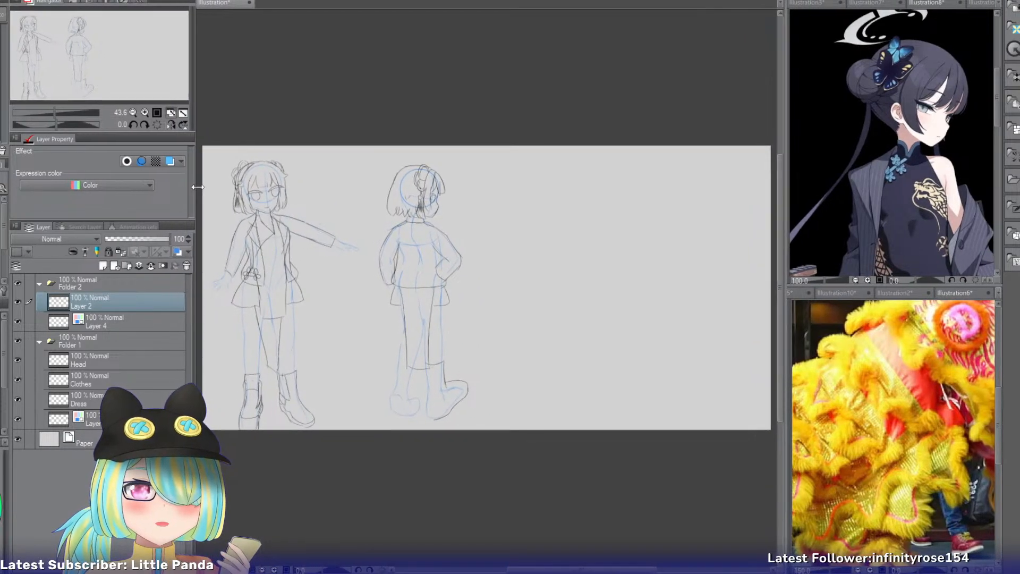
pyautogui.scroll(2, 141, 85)
pyautogui.scroll(4, 141, 85)
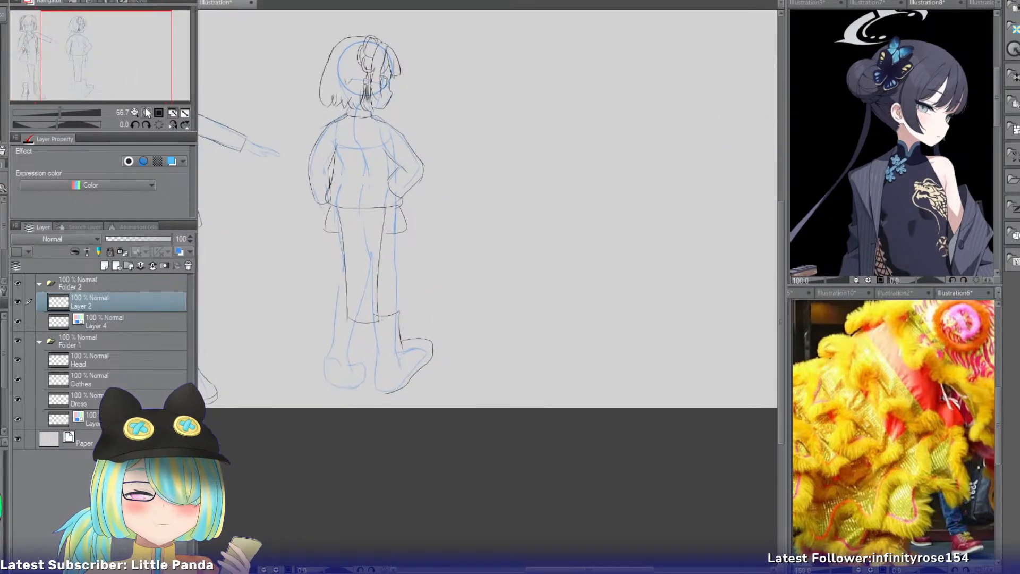
pyautogui.moveTo(106, 74); pyautogui.dragTo(96, 90)
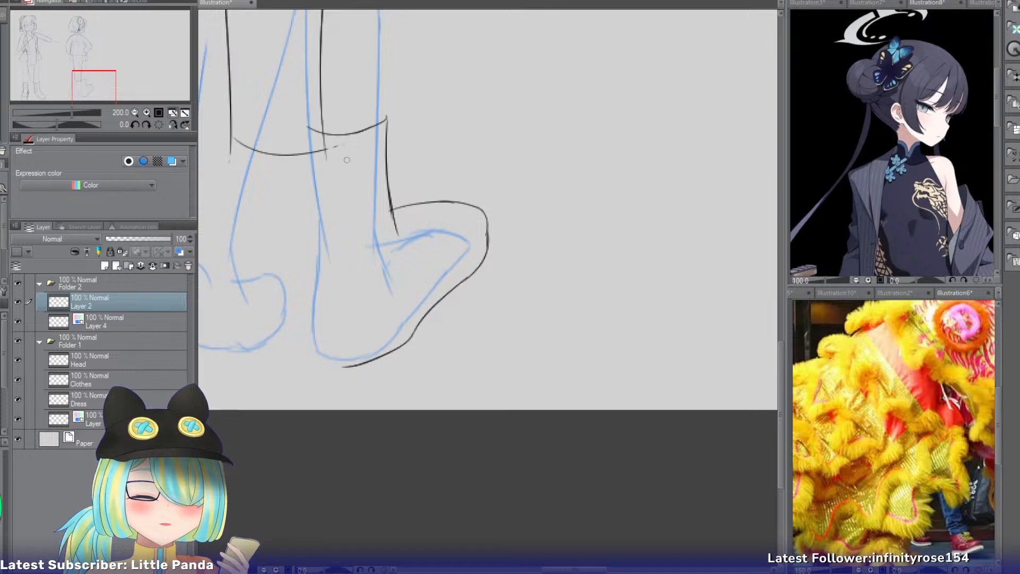
pyautogui.moveTo(304, 154)
pyautogui.mouseDown()
pyautogui.moveTo(311, 244)
pyautogui.moveTo(312, 227)
pyautogui.moveTo(305, 287)
pyautogui.mouseUp()
pyautogui.hotkey('ctrl', 'z')
pyautogui.hotkey('ctrl', 'z')
pyautogui.moveTo(313, 222); pyautogui.dragTo(302, 334)
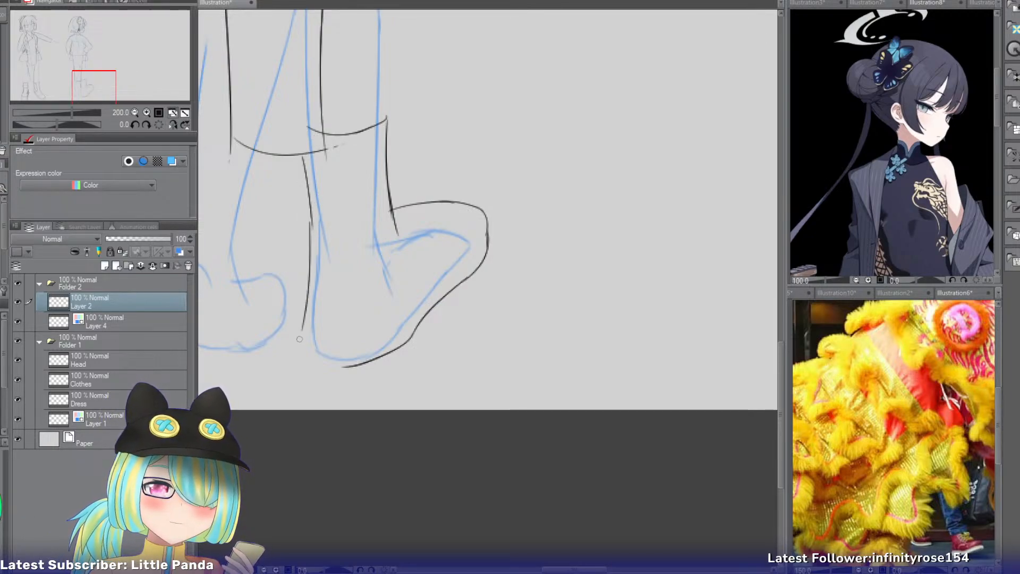
pyautogui.hotkey('ctrl', 'z')
pyautogui.moveTo(313, 222)
pyautogui.mouseDown()
pyautogui.moveTo(300, 353)
pyautogui.moveTo(315, 378)
pyautogui.mouseUp()
# Round the heel's lower corner and join it to the outer sole edge.
pyautogui.hotkey('ctrl', 'z')
pyautogui.moveTo(304, 328); pyautogui.dragTo(302, 365)
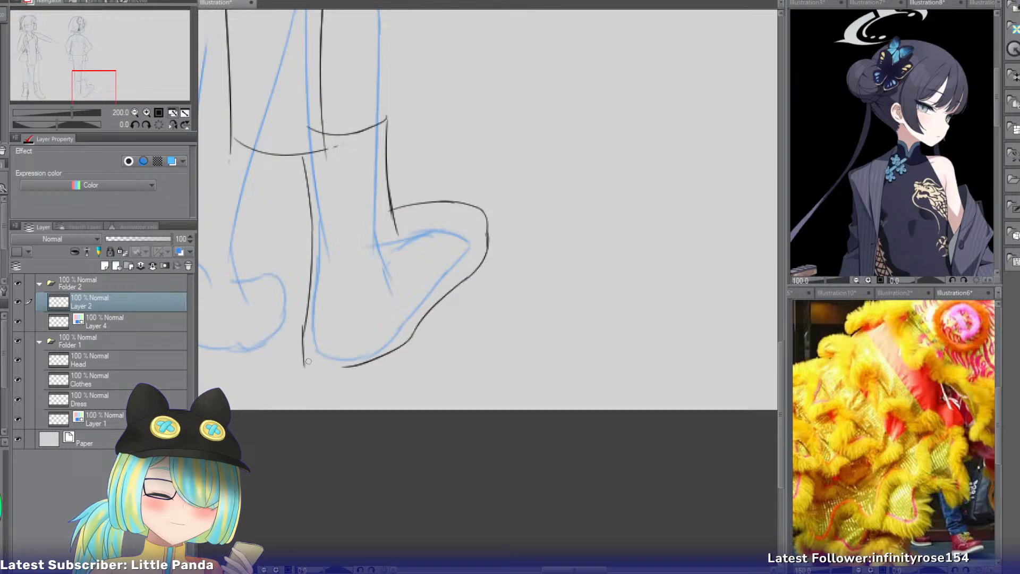
pyautogui.hotkey('ctrl', 'z')
pyautogui.moveTo(304, 328)
pyautogui.mouseDown()
pyautogui.moveTo(302, 361)
pyautogui.moveTo(352, 378)
pyautogui.mouseUp()
pyautogui.hotkey('ctrl', 'z')
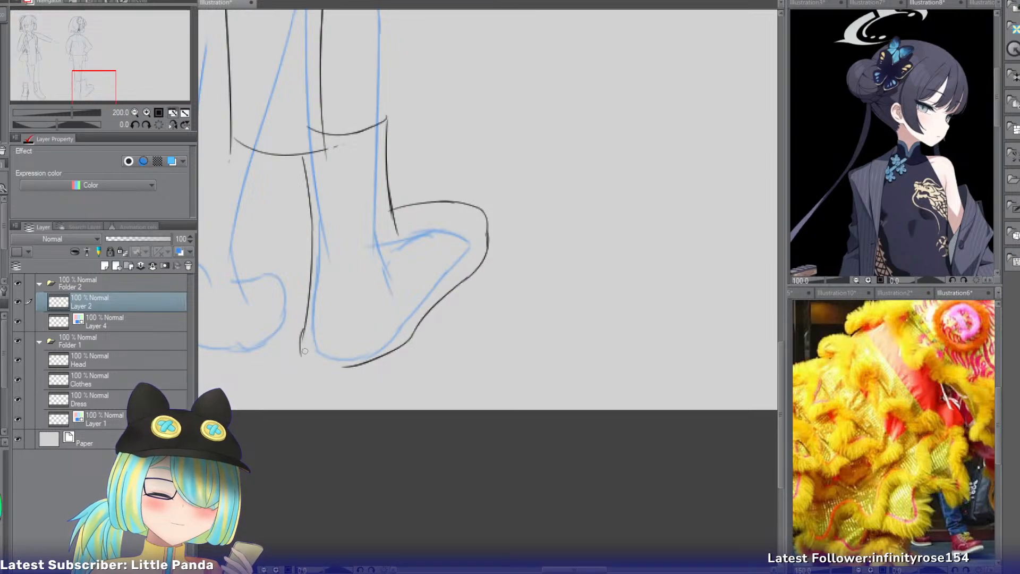
pyautogui.hotkey('ctrl', 'z')
pyautogui.moveTo(302, 354); pyautogui.dragTo(353, 366)
# Draw the upper line of the boot's sole parallel to its outer edge, from the heel to the toe.
pyautogui.moveTo(301, 332)
pyautogui.mouseDown()
pyautogui.moveTo(402, 344)
pyautogui.moveTo(420, 299)
pyautogui.mouseUp()
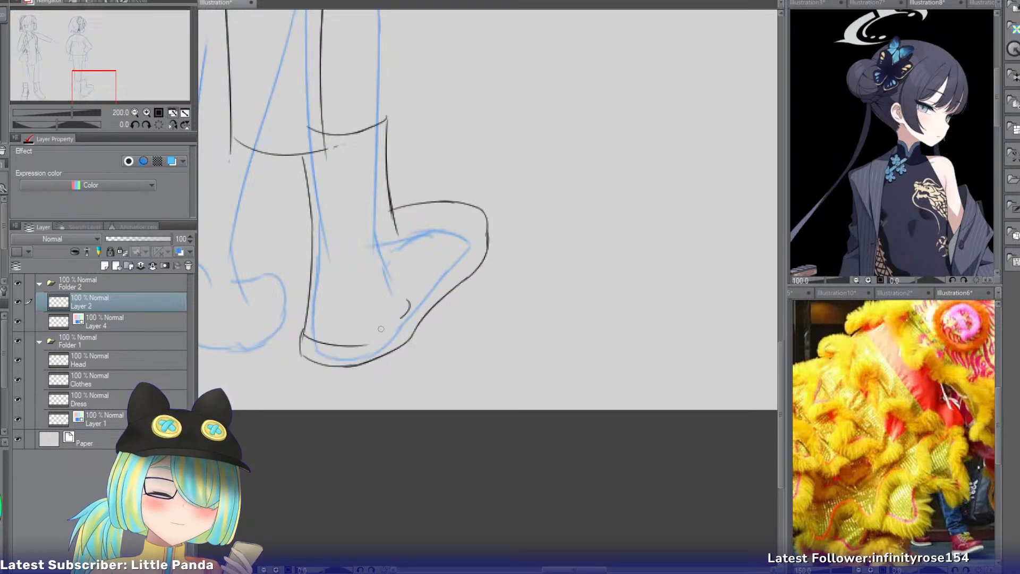
pyautogui.hotkey('ctrl', 'z')
pyautogui.moveTo(302, 332)
pyautogui.mouseDown()
pyautogui.moveTo(419, 308)
pyautogui.moveTo(363, 342)
pyautogui.mouseUp()
pyautogui.hotkey('ctrl', 'z')
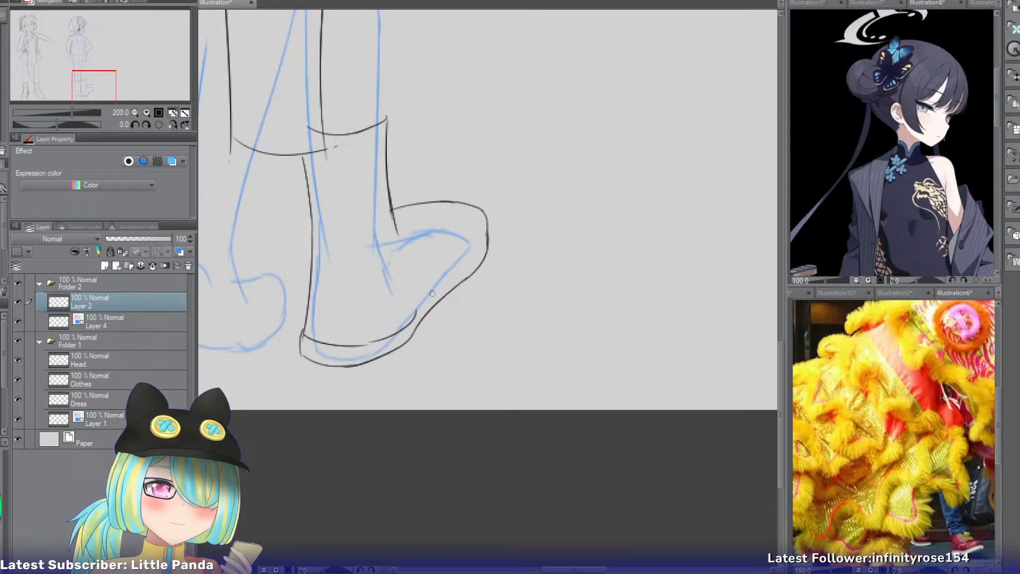
pyautogui.moveTo(465, 264)
pyautogui.mouseDown()
pyautogui.moveTo(412, 312)
pyautogui.moveTo(425, 300)
pyautogui.mouseUp()
pyautogui.hotkey('ctrl', 'z')
pyautogui.moveTo(475, 223)
pyautogui.mouseDown()
pyautogui.moveTo(477, 248)
pyautogui.moveTo(449, 274)
pyautogui.mouseUp()
pyautogui.hotkey('ctrl', 'z')
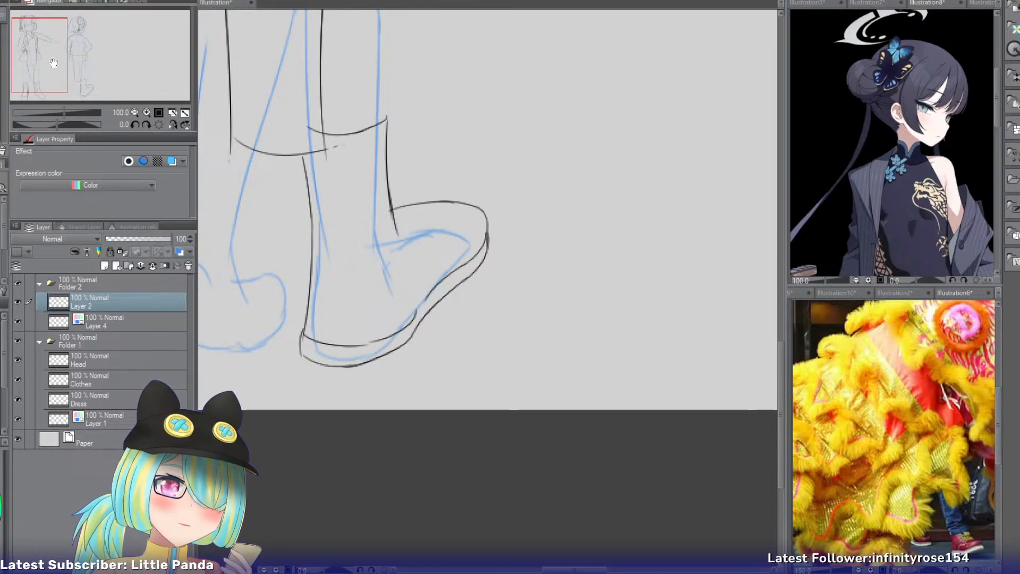
# Check the first figure's boots, display the white ankle sneaker reference, and return to the character drawing.
pyautogui.moveTo(52, 63); pyautogui.dragTo(47, 89)
pyautogui.scroll(4, 47, 87)
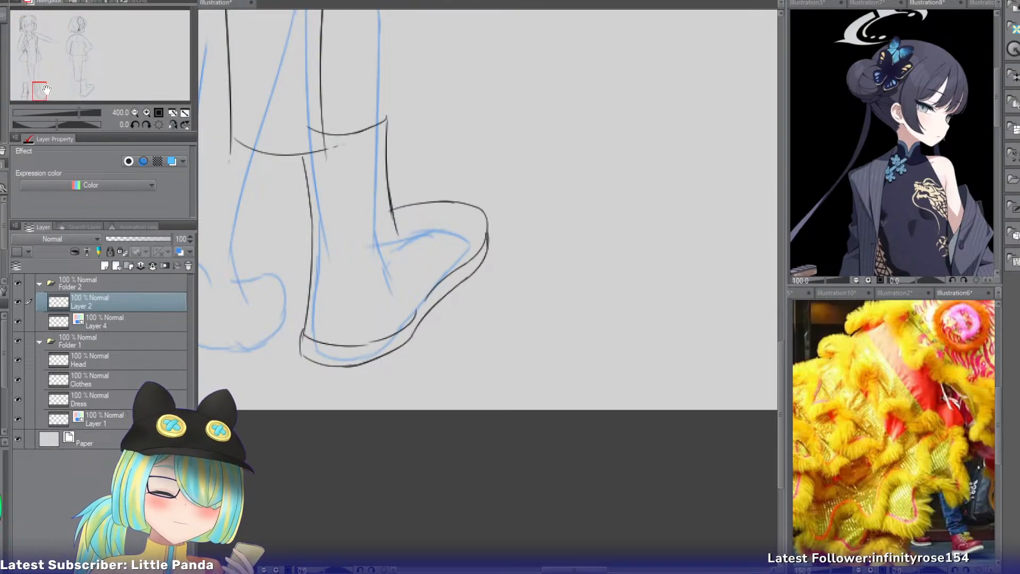
pyautogui.click(211, 4)
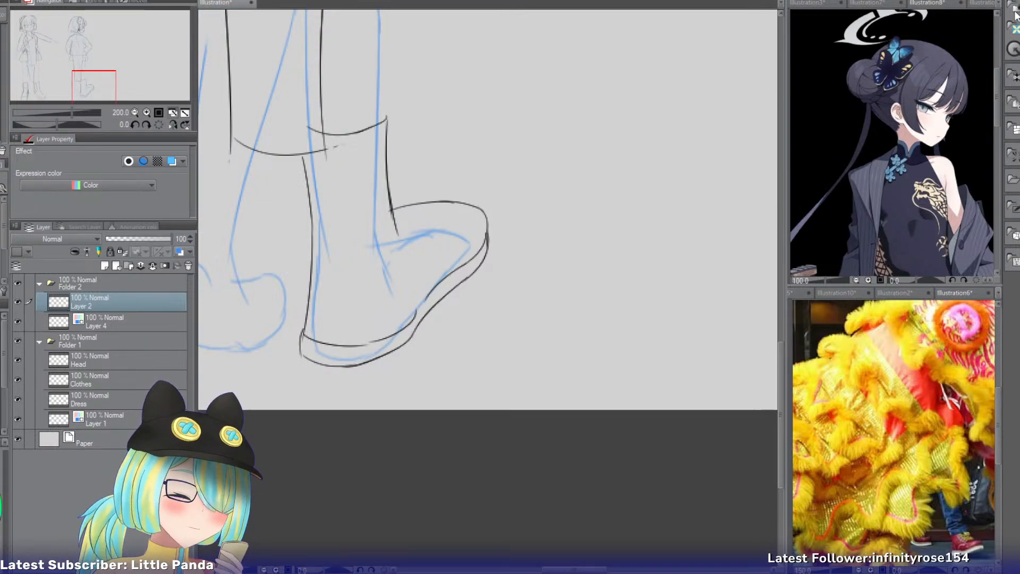
pyautogui.click(1019, 19)
pyautogui.click(215, 3)
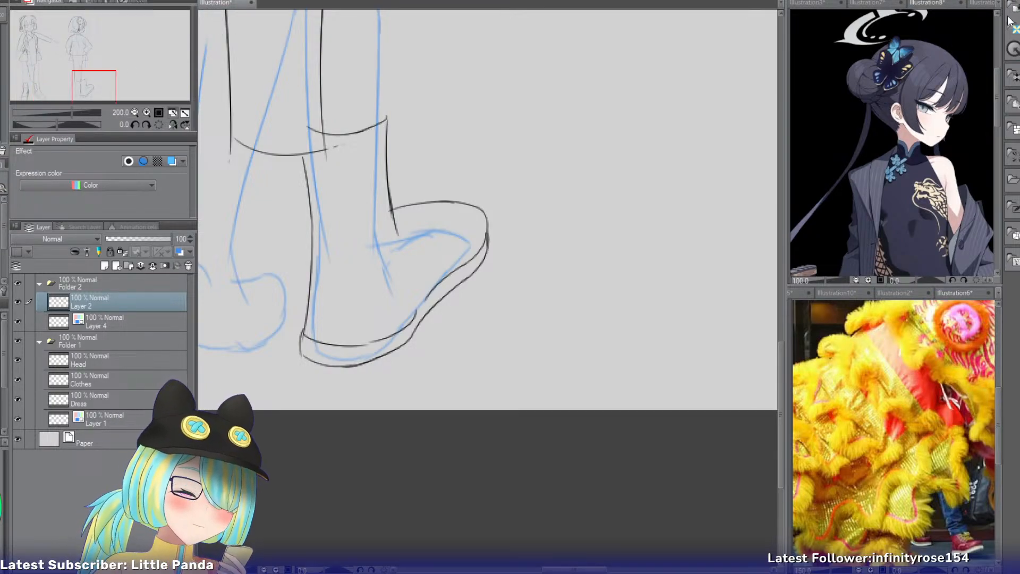
pyautogui.click(921, 293)
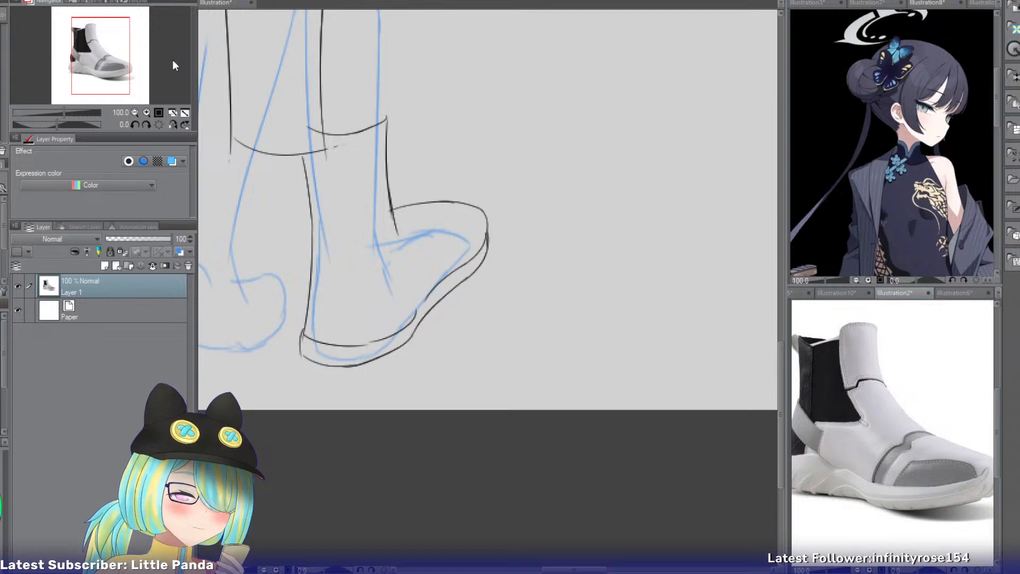
pyautogui.click(223, 5)
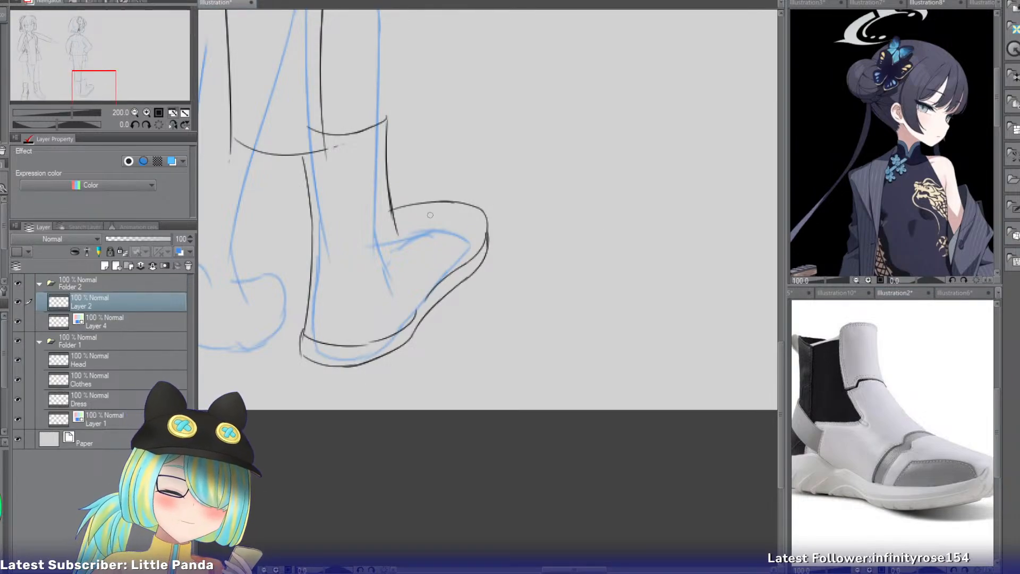
# Draw two seam lines down the boot shaft from its opening, one mid-shaft and one near the front edge.
pyautogui.moveTo(359, 143); pyautogui.dragTo(355, 304)
pyautogui.hotkey('ctrl', 'z')
pyautogui.moveTo(347, 137)
pyautogui.mouseDown()
pyautogui.moveTo(352, 305)
pyautogui.moveTo(397, 249)
pyautogui.mouseUp()
pyautogui.hotkey('ctrl', 'z')
pyautogui.moveTo(372, 132); pyautogui.dragTo(397, 236)
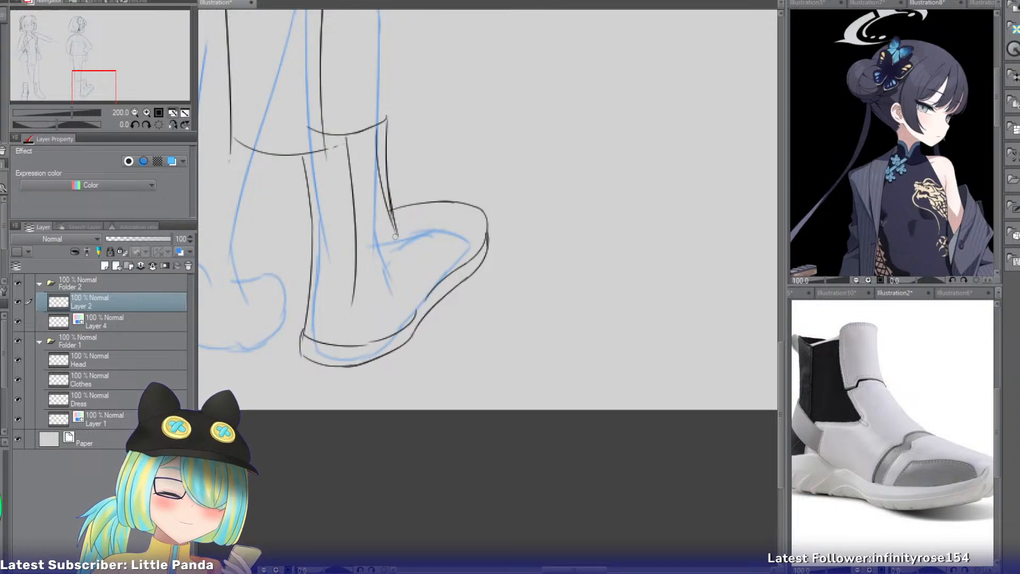
# Join the shaft seams with a diagonal line at the ankle and draw a short seam across the heel.
pyautogui.moveTo(395, 236)
pyautogui.mouseDown()
pyautogui.moveTo(347, 269)
pyautogui.moveTo(352, 305)
pyautogui.mouseUp()
pyautogui.hotkey('ctrl', 'z')
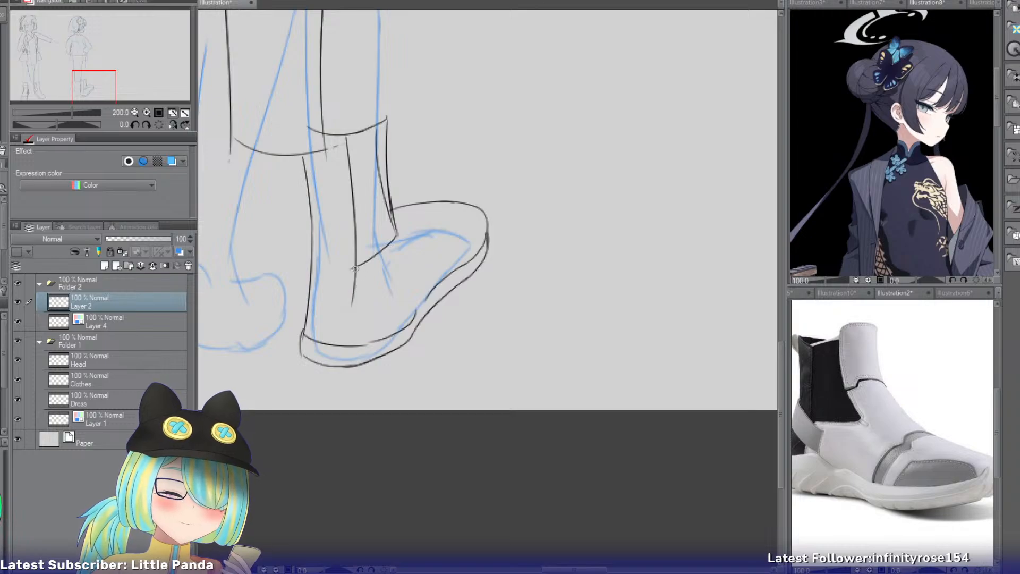
pyautogui.moveTo(354, 269)
pyautogui.mouseDown()
pyautogui.moveTo(313, 298)
pyautogui.moveTo(372, 297)
pyautogui.mouseUp()
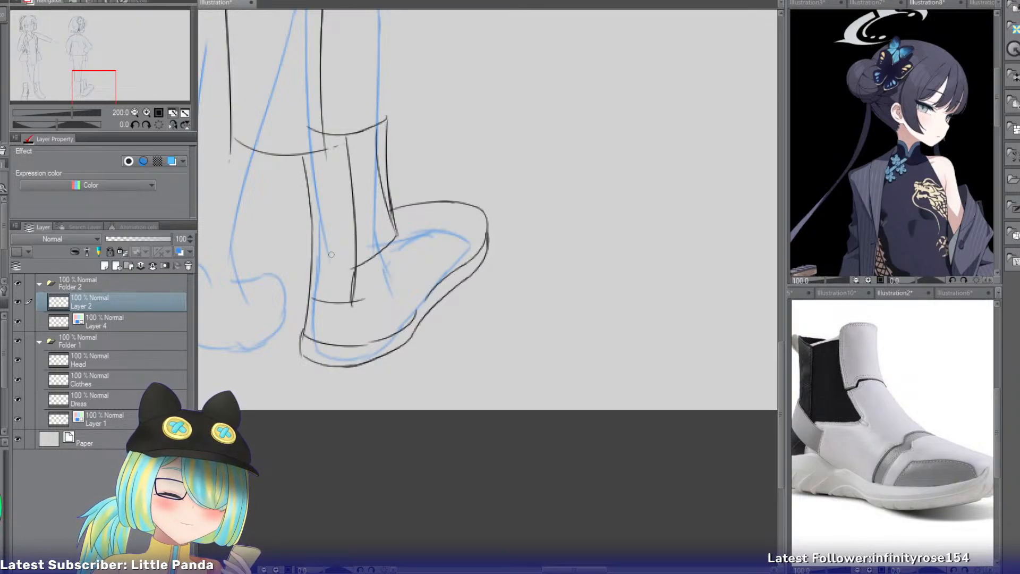
# Draw a curved heel panel around the right boot's ankle, with upper and lower edges running past the mid-shaft seam and closed sides.
pyautogui.moveTo(353, 270)
pyautogui.mouseDown()
pyautogui.moveTo(315, 248)
pyautogui.moveTo(331, 257)
pyautogui.moveTo(304, 261)
pyautogui.moveTo(372, 279)
pyautogui.mouseUp()
pyautogui.hotkey('ctrl', 'z')
pyautogui.hotkey('ctrl', 'z')
pyautogui.hotkey('ctrl', 'z')
pyautogui.hotkey('ctrl', 'z')
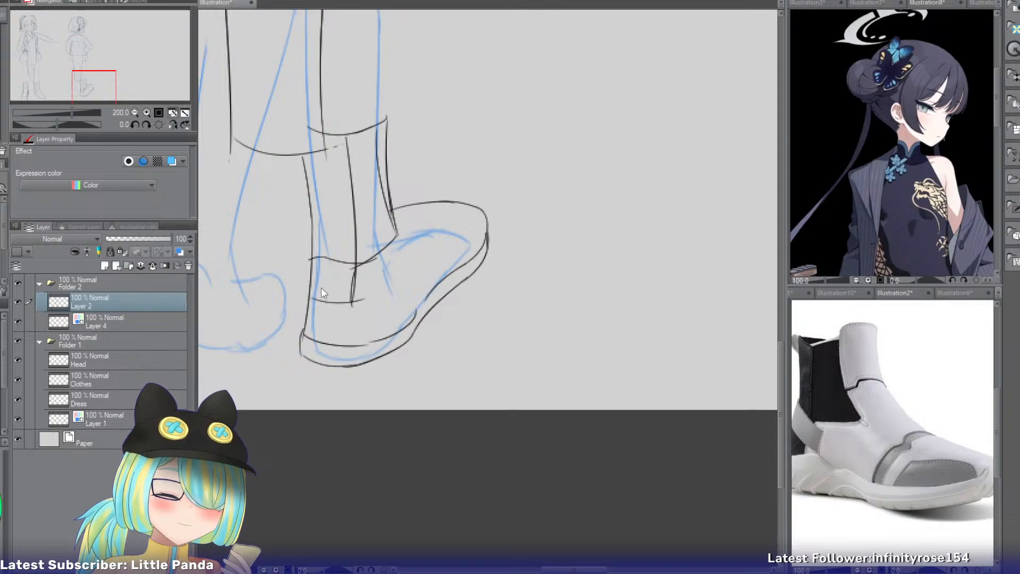
pyautogui.moveTo(310, 293)
pyautogui.mouseDown()
pyautogui.moveTo(391, 282)
pyautogui.moveTo(387, 259)
pyautogui.moveTo(376, 255)
pyautogui.moveTo(375, 291)
pyautogui.mouseUp()
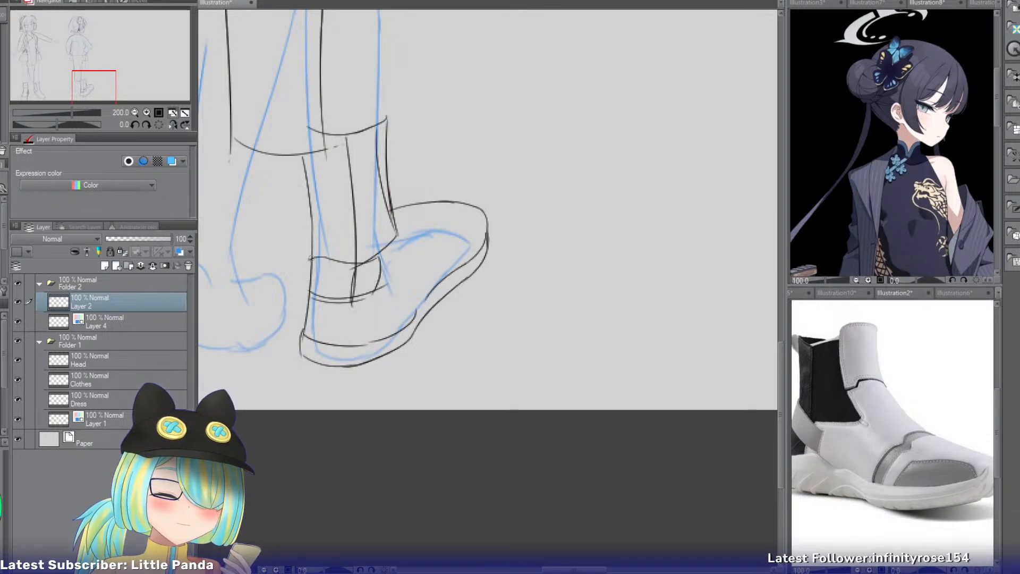
pyautogui.moveTo(311, 259)
pyautogui.mouseDown()
pyautogui.moveTo(308, 297)
pyautogui.moveTo(315, 284)
pyautogui.mouseUp()
# Erase the right boot's instep line near the ankle and redraw it sloping more gently down from the toe.
pyautogui.press('e')
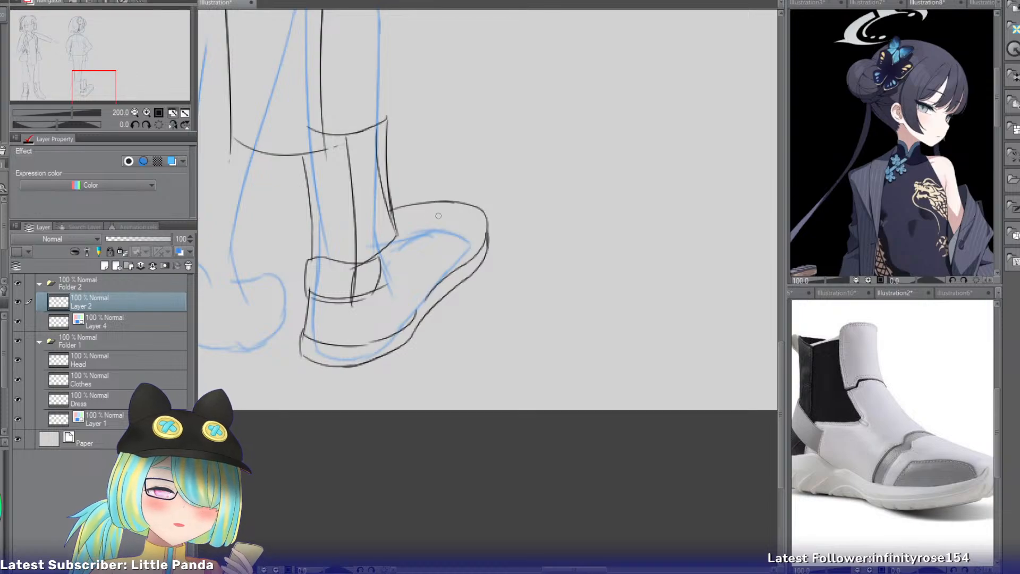
pyautogui.moveTo(448, 204)
pyautogui.mouseDown()
pyautogui.moveTo(404, 221)
pyautogui.moveTo(444, 201)
pyautogui.moveTo(383, 221)
pyautogui.moveTo(433, 201)
pyautogui.moveTo(384, 220)
pyautogui.moveTo(402, 207)
pyautogui.mouseUp()
pyautogui.hotkey('ctrl', 'z')
pyautogui.hotkey('ctrl', 'z')
pyautogui.press('e')
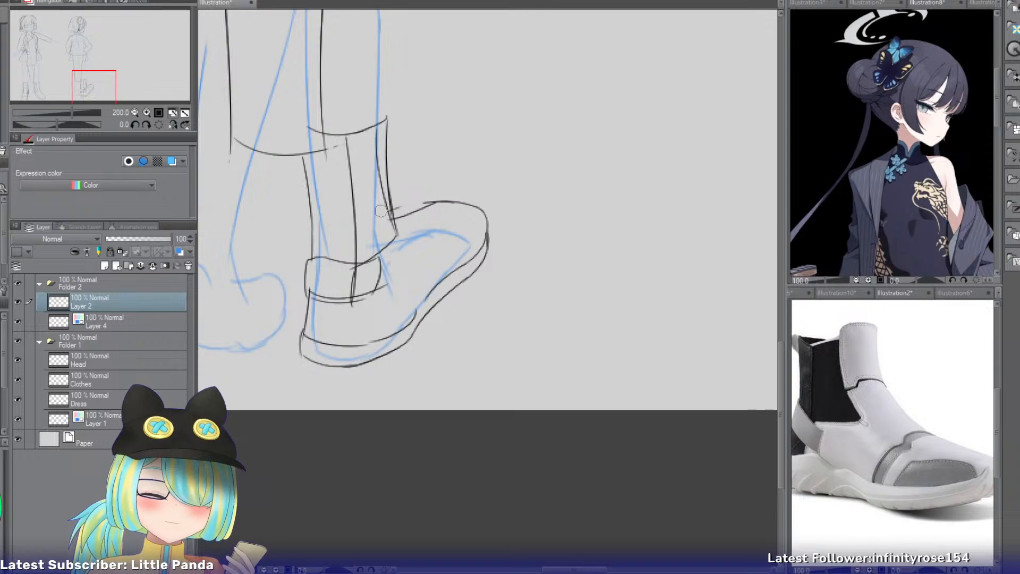
pyautogui.press('p')
# Draw the left boot's curved shaft opening and its outer shaft edge flaring down to the heel.
pyautogui.moveTo(87, 91); pyautogui.dragTo(82, 89)
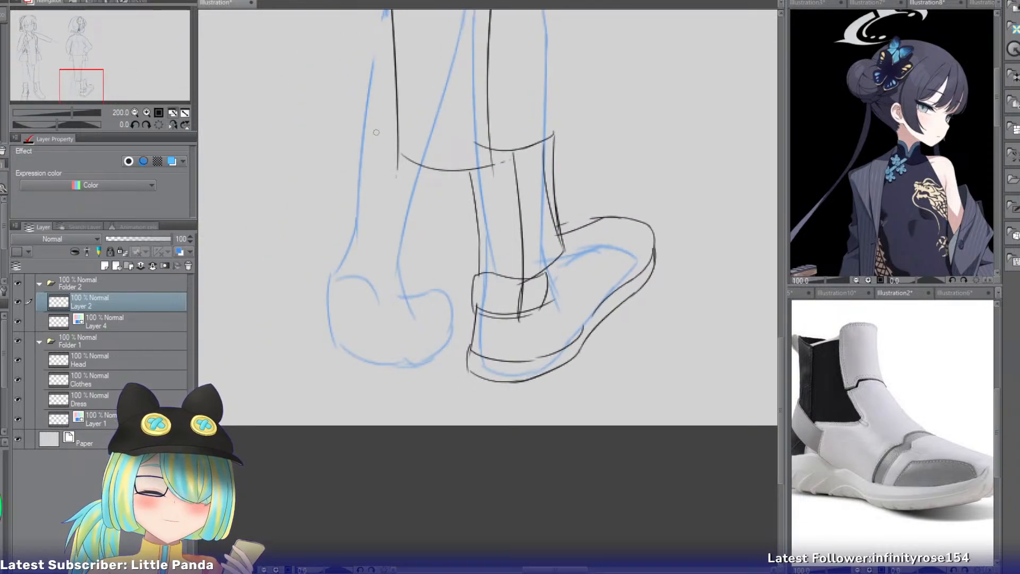
pyautogui.moveTo(362, 119); pyautogui.dragTo(349, 213)
pyautogui.hotkey('ctrl', 'z')
pyautogui.hotkey('ctrl', 'z')
pyautogui.moveTo(360, 126); pyautogui.dragTo(347, 203)
pyautogui.hotkey('ctrl', 'z')
pyautogui.moveTo(356, 108)
pyautogui.mouseDown()
pyautogui.moveTo(355, 168)
pyautogui.moveTo(423, 140)
pyautogui.mouseUp()
pyautogui.hotkey('ctrl', 'z')
pyautogui.moveTo(366, 120)
pyautogui.mouseDown()
pyautogui.moveTo(337, 239)
pyautogui.moveTo(321, 256)
pyautogui.mouseUp()
pyautogui.hotkey('ctrl', 'z')
pyautogui.moveTo(348, 215); pyautogui.dragTo(329, 257)
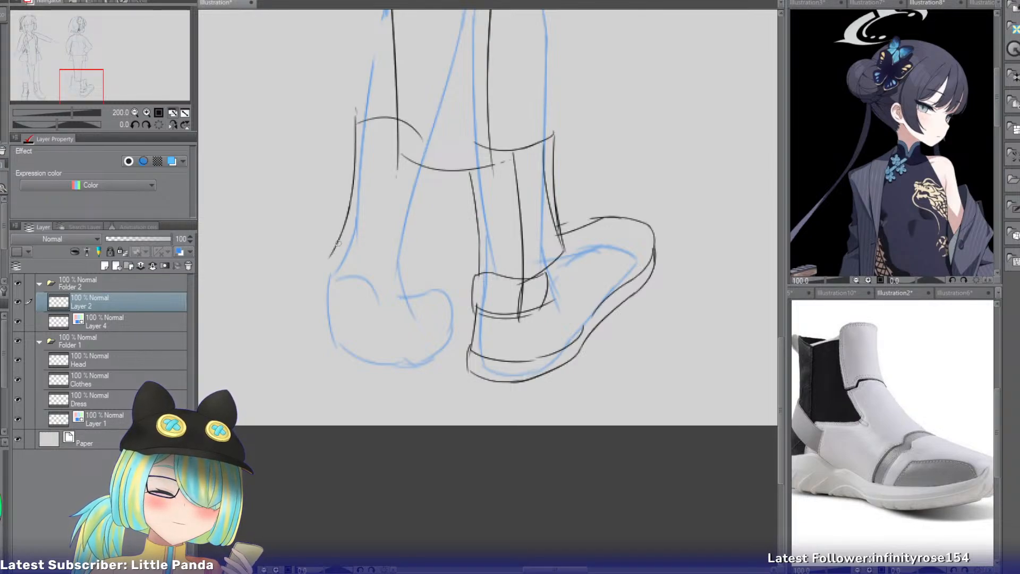
# Draw the left boot's inner shaft edge down to the instep and outline its rounded toe.
pyautogui.hotkey('ctrl', 'z')
pyautogui.moveTo(352, 202); pyautogui.dragTo(325, 271)
pyautogui.moveTo(426, 168)
pyautogui.mouseDown()
pyautogui.moveTo(409, 278)
pyautogui.moveTo(433, 283)
pyautogui.moveTo(410, 295)
pyautogui.moveTo(442, 283)
pyautogui.moveTo(460, 310)
pyautogui.moveTo(461, 340)
pyautogui.moveTo(405, 370)
pyautogui.mouseUp()
# Draw the bottom edge of the left boot's sole and close the outline around the outer side of the heel.
pyautogui.hotkey('ctrl', 'z')
pyautogui.hotkey('ctrl', 'z')
pyautogui.hotkey('ctrl', 'z')
pyautogui.hotkey('ctrl', 'z')
pyautogui.hotkey('ctrl', 'z')
pyautogui.hotkey('ctrl', 'z')
pyautogui.hotkey('ctrl', 'z')
pyautogui.hotkey('ctrl', 'z')
pyautogui.hotkey('ctrl', 'z')
pyautogui.hotkey('ctrl', 'z')
pyautogui.moveTo(339, 350); pyautogui.dragTo(417, 370)
pyautogui.hotkey('ctrl', 'z')
pyautogui.moveTo(340, 364); pyautogui.dragTo(407, 372)
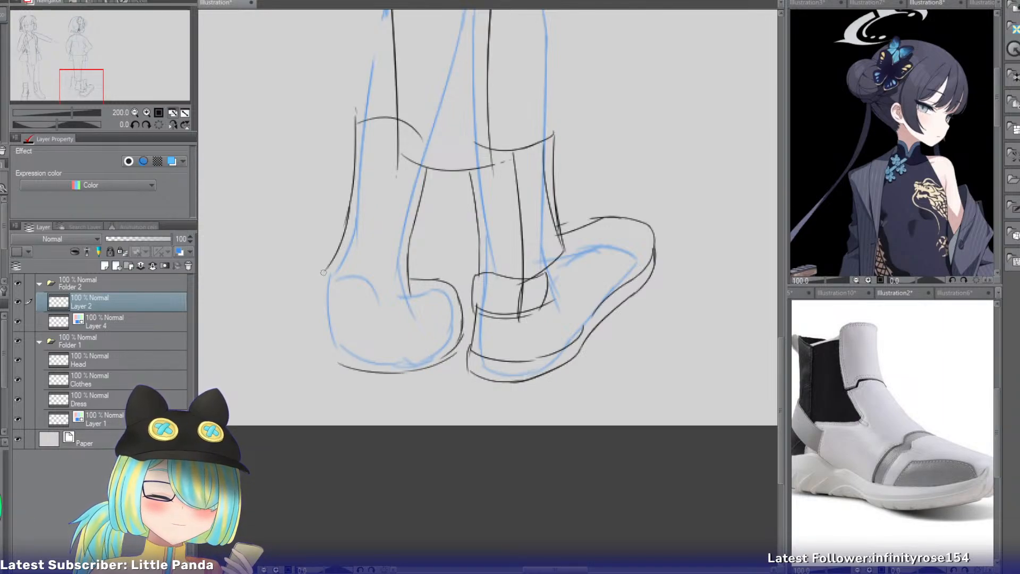
pyautogui.moveTo(324, 271)
pyautogui.mouseDown()
pyautogui.moveTo(329, 329)
pyautogui.moveTo(346, 363)
pyautogui.mouseUp()
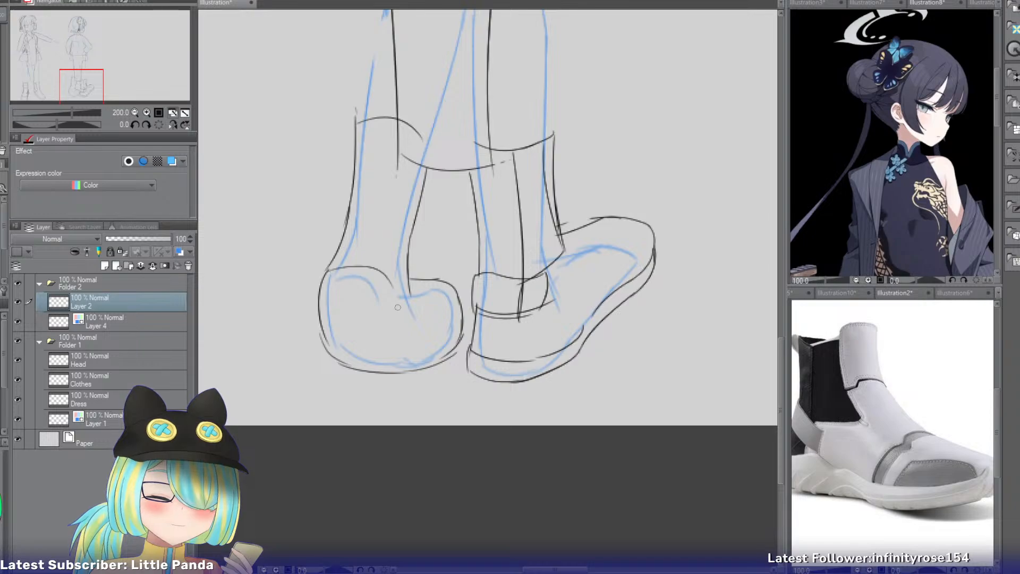
# Draw a double sole line on the left boot, curving over the top of the heel and down around to the toe.
pyautogui.moveTo(332, 271)
pyautogui.mouseDown()
pyautogui.moveTo(379, 278)
pyautogui.moveTo(410, 338)
pyautogui.mouseUp()
pyautogui.hotkey('ctrl', 'z')
pyautogui.moveTo(392, 292)
pyautogui.mouseDown()
pyautogui.moveTo(420, 339)
pyautogui.moveTo(461, 326)
pyautogui.moveTo(426, 315)
pyautogui.moveTo(433, 323)
pyautogui.mouseUp()
pyautogui.hotkey('ctrl', 'z')
pyautogui.hotkey('ctrl', 'z')
pyautogui.hotkey('ctrl', 'z')
pyautogui.hotkey('ctrl', 'z')
pyautogui.hotkey('ctrl', 'z')
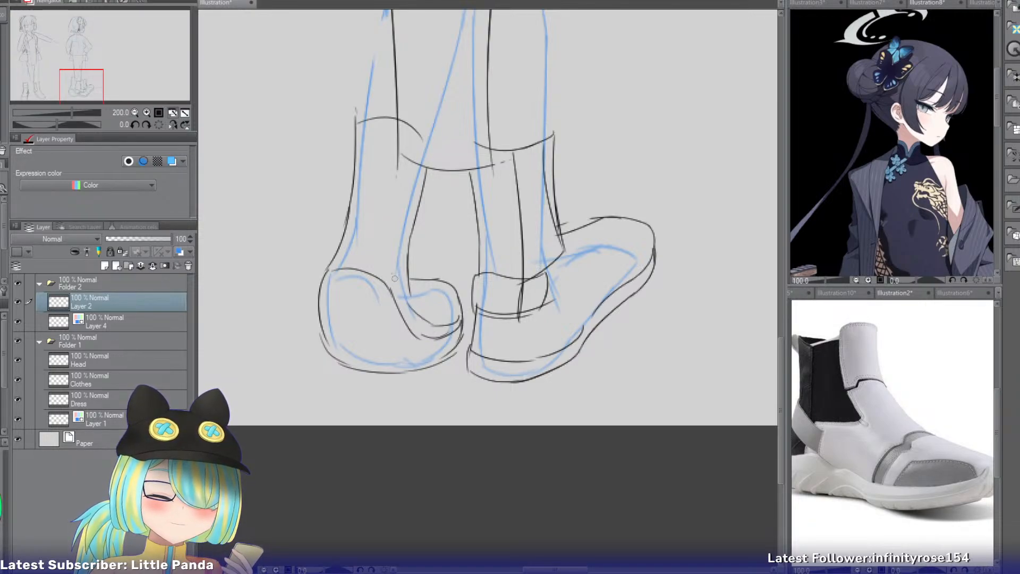
pyautogui.moveTo(333, 271); pyautogui.dragTo(393, 291)
pyautogui.hotkey('ctrl', 'z')
pyautogui.moveTo(333, 268); pyautogui.dragTo(393, 284)
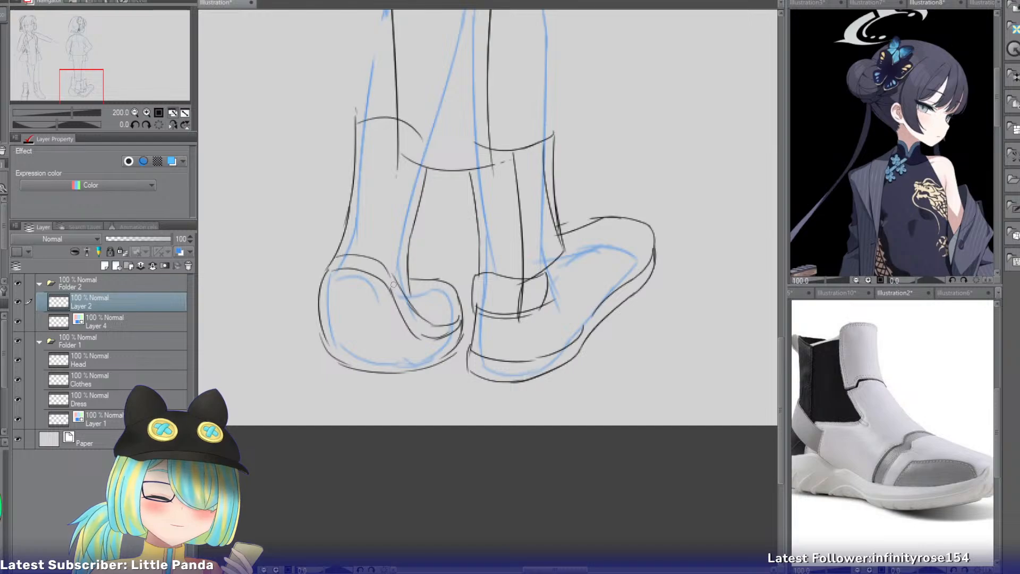
# Draw a curved ankle band above the left boot's heel, with upper and lower lines and short side edges.
pyautogui.moveTo(349, 212)
pyautogui.mouseDown()
pyautogui.moveTo(382, 211)
pyautogui.moveTo(410, 275)
pyautogui.mouseUp()
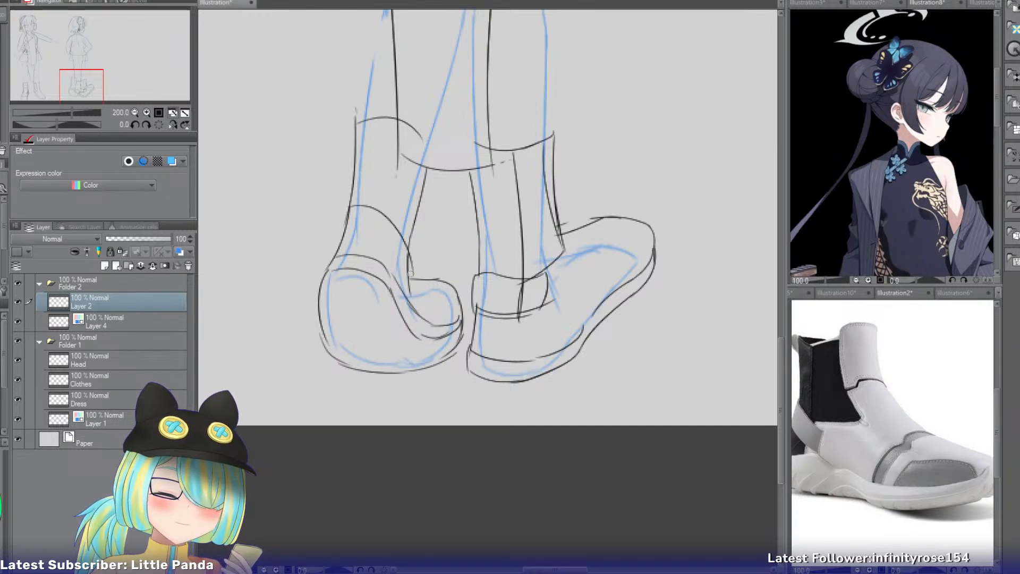
pyautogui.hotkey('ctrl', 'z')
pyautogui.moveTo(344, 216)
pyautogui.mouseDown()
pyautogui.moveTo(409, 249)
pyautogui.moveTo(405, 275)
pyautogui.mouseUp()
pyautogui.moveTo(408, 239)
pyautogui.mouseDown()
pyautogui.moveTo(416, 280)
pyautogui.moveTo(405, 231)
pyautogui.moveTo(423, 304)
pyautogui.moveTo(404, 271)
pyautogui.moveTo(412, 297)
pyautogui.mouseUp()
pyautogui.hotkey('ctrl', 'z')
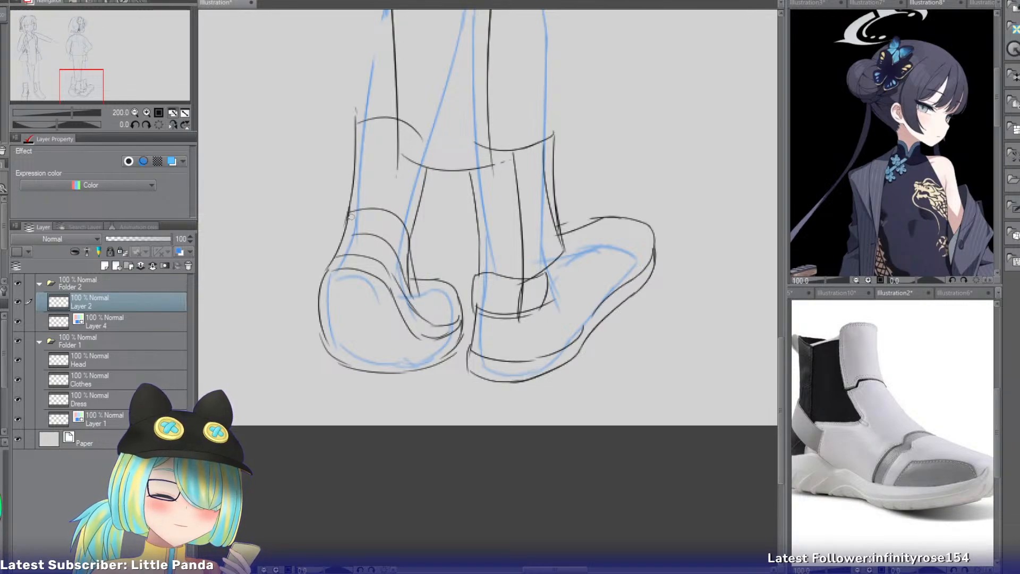
pyautogui.moveTo(348, 213); pyautogui.dragTo(340, 237)
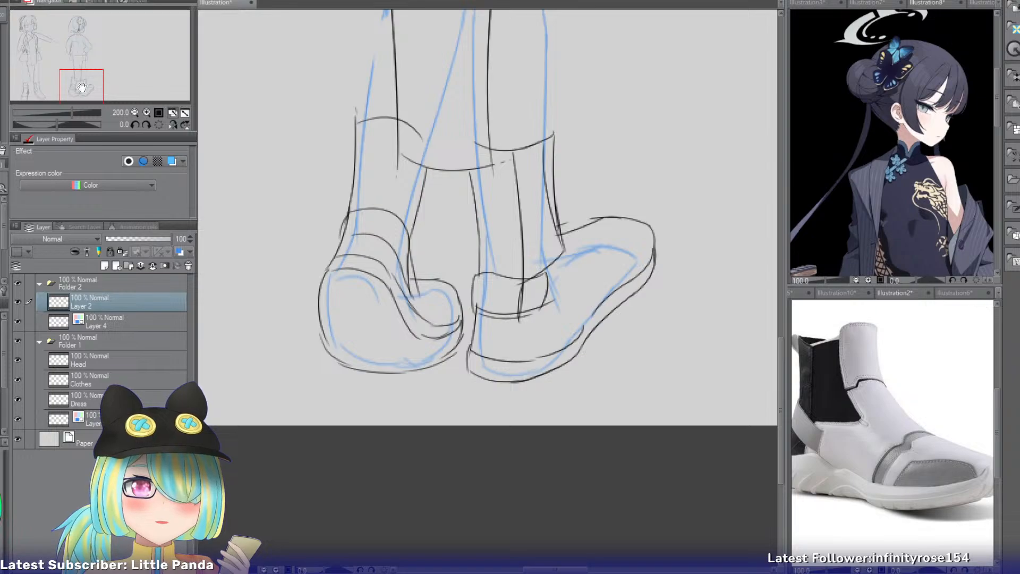
# Draw the left leg's outer contour over the blue construction, from the jacket's flared hem past the knee to the boot opening.
pyautogui.moveTo(81, 87); pyautogui.dragTo(85, 37)
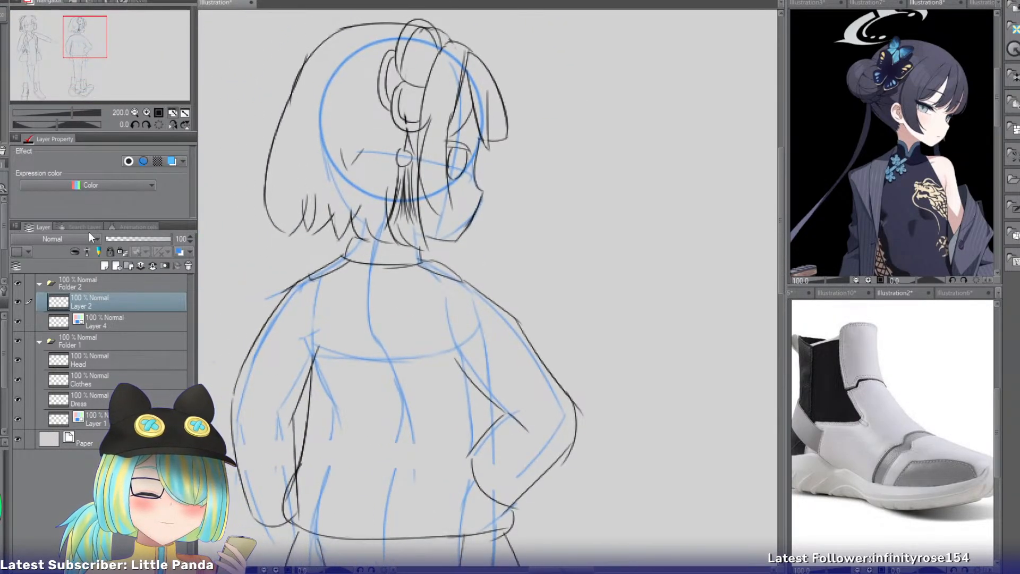
pyautogui.click(17, 322)
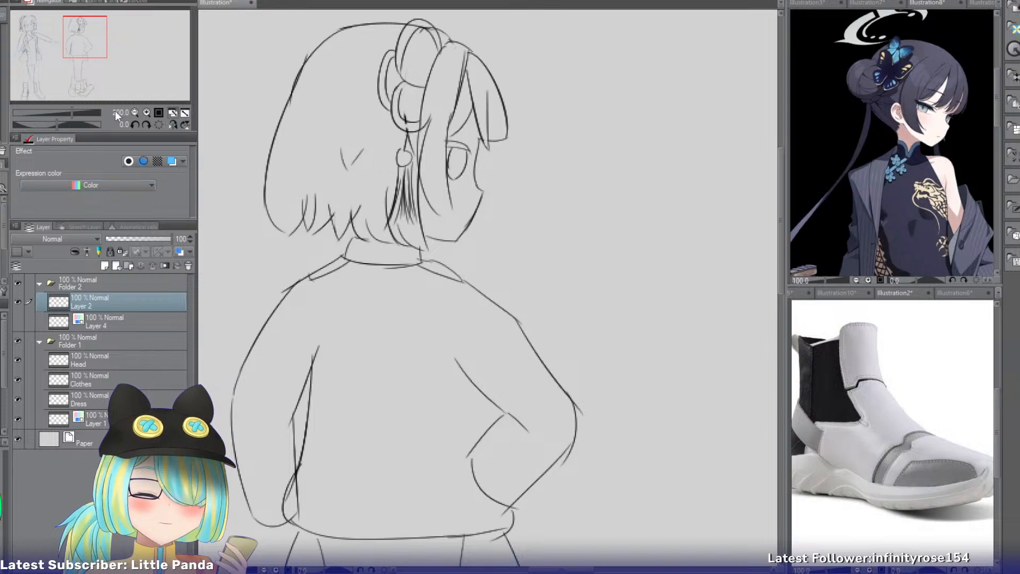
pyautogui.moveTo(93, 29); pyautogui.dragTo(90, 61)
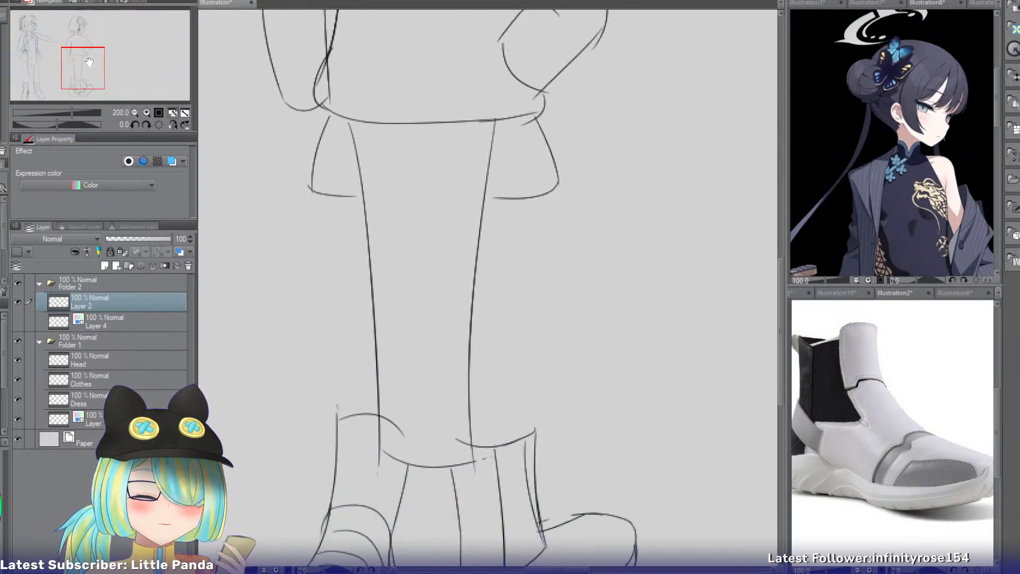
pyautogui.click(17, 321)
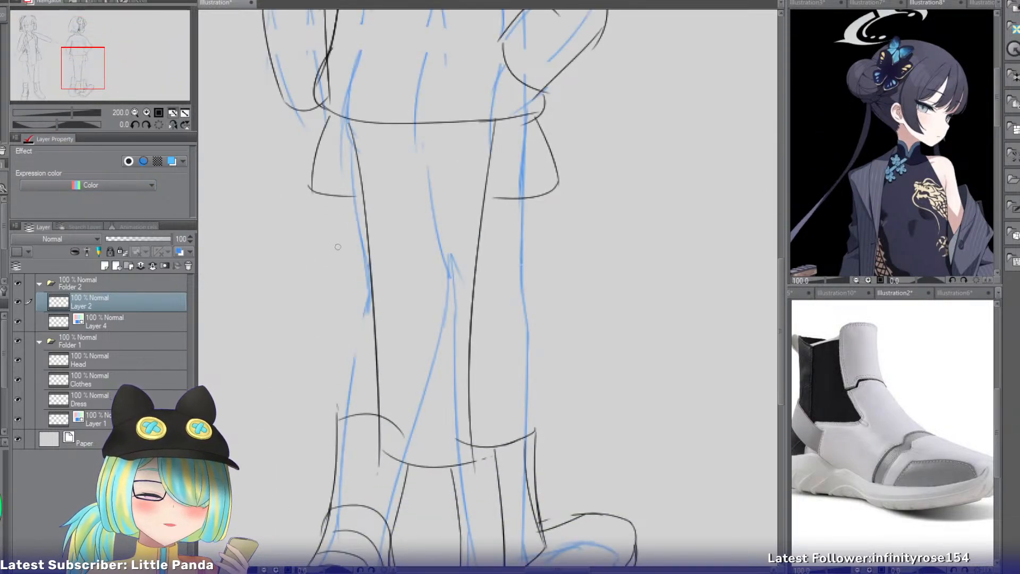
pyautogui.moveTo(354, 200)
pyautogui.mouseDown()
pyautogui.moveTo(372, 290)
pyautogui.moveTo(359, 342)
pyautogui.mouseUp()
pyautogui.hotkey('ctrl', 'z')
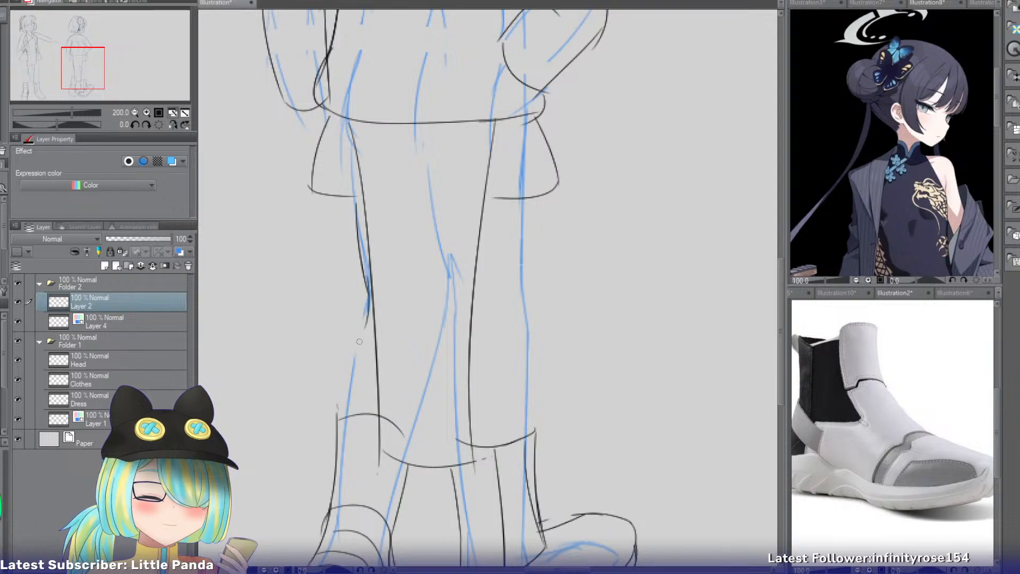
pyautogui.hotkey('ctrl', 'z')
pyautogui.hotkey('ctrl', 'z')
pyautogui.moveTo(368, 289)
pyautogui.mouseDown()
pyautogui.moveTo(349, 401)
pyautogui.moveTo(357, 408)
pyautogui.mouseUp()
pyautogui.hotkey('ctrl', 'z')
# Draw the right leg's outer contour from the flared hem down to its boot opening.
pyautogui.hotkey('ctrl', 'z')
pyautogui.moveTo(367, 314); pyautogui.dragTo(348, 408)
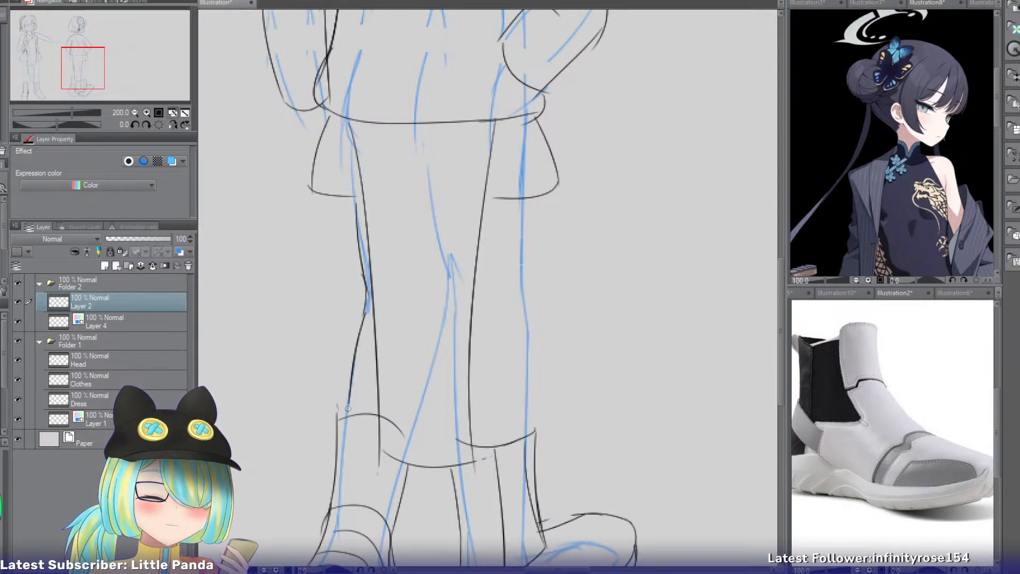
pyautogui.hotkey('ctrl', 'z')
pyautogui.moveTo(524, 201)
pyautogui.mouseDown()
pyautogui.moveTo(536, 307)
pyautogui.moveTo(525, 379)
pyautogui.mouseUp()
pyautogui.hotkey('ctrl', 'z')
pyautogui.moveTo(525, 301); pyautogui.dragTo(527, 425)
pyautogui.hotkey('ctrl', 'z')
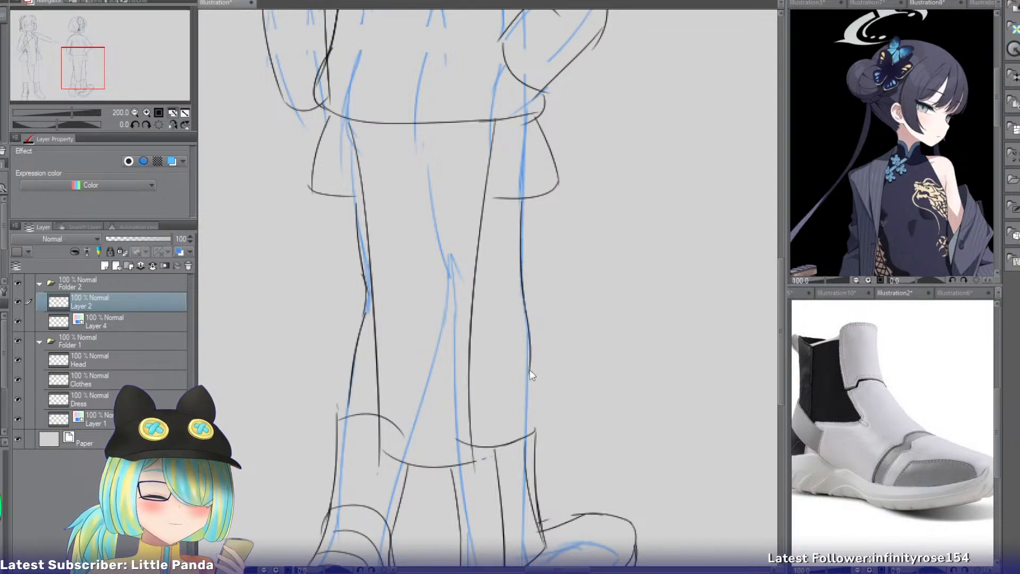
pyautogui.moveTo(531, 361); pyautogui.dragTo(528, 429)
# Add a short vertical torso-side line inside the bent right arm's elbow and hide the blue construction layer.
pyautogui.click(18, 320)
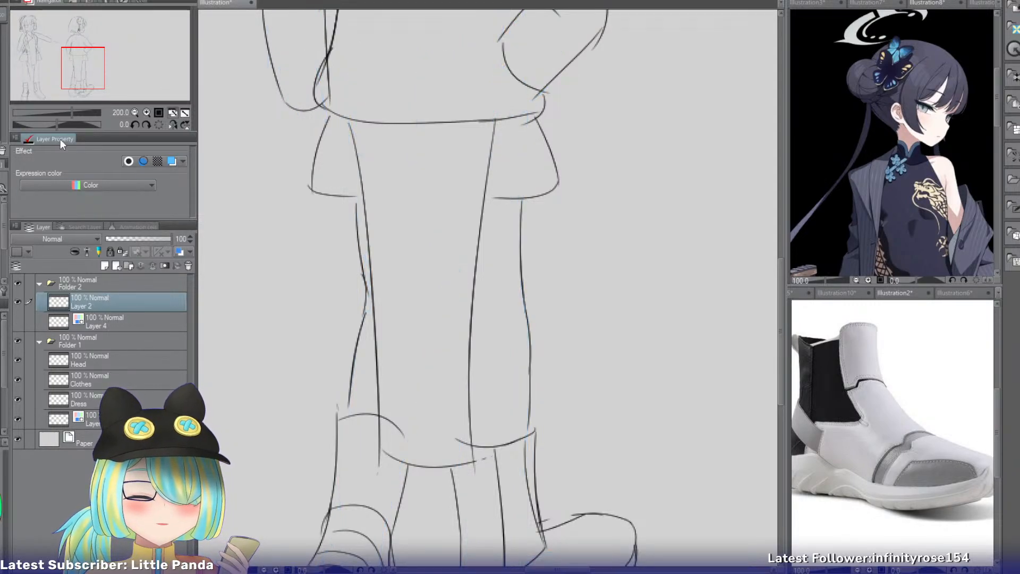
pyautogui.click(134, 113)
pyautogui.moveTo(95, 75); pyautogui.dragTo(95, 60)
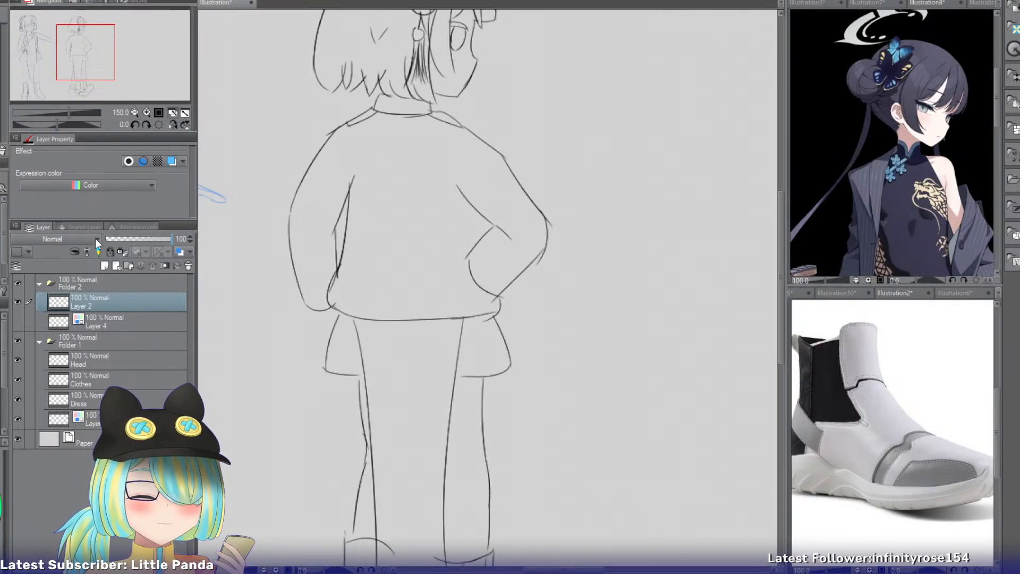
pyautogui.click(17, 321)
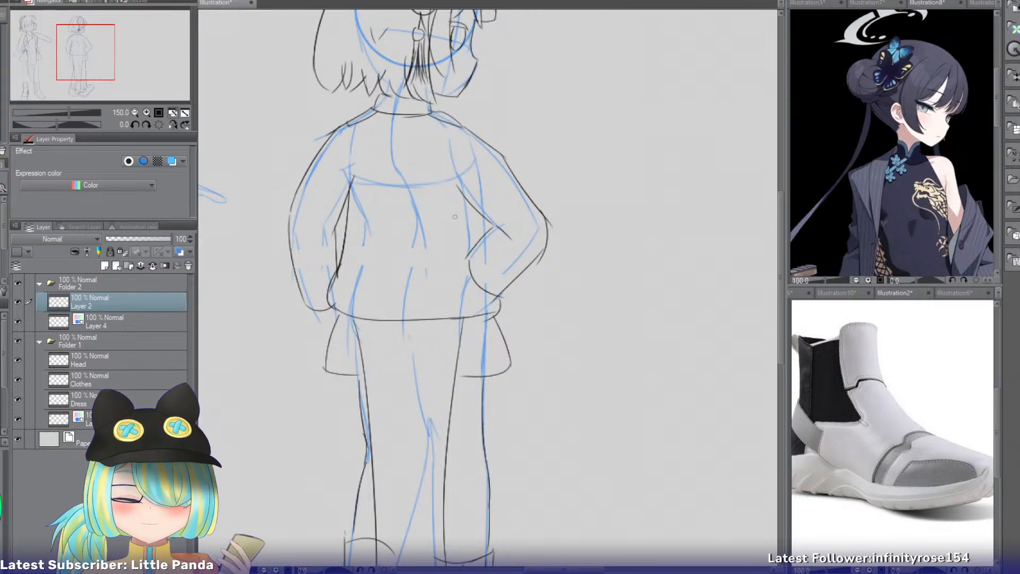
pyautogui.moveTo(483, 213); pyautogui.dragTo(484, 246)
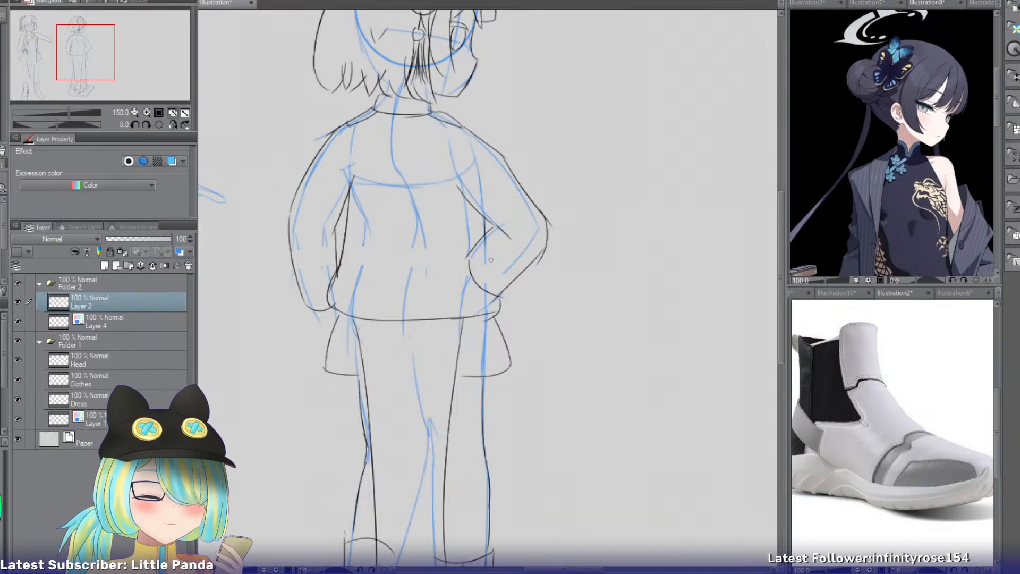
pyautogui.click(18, 321)
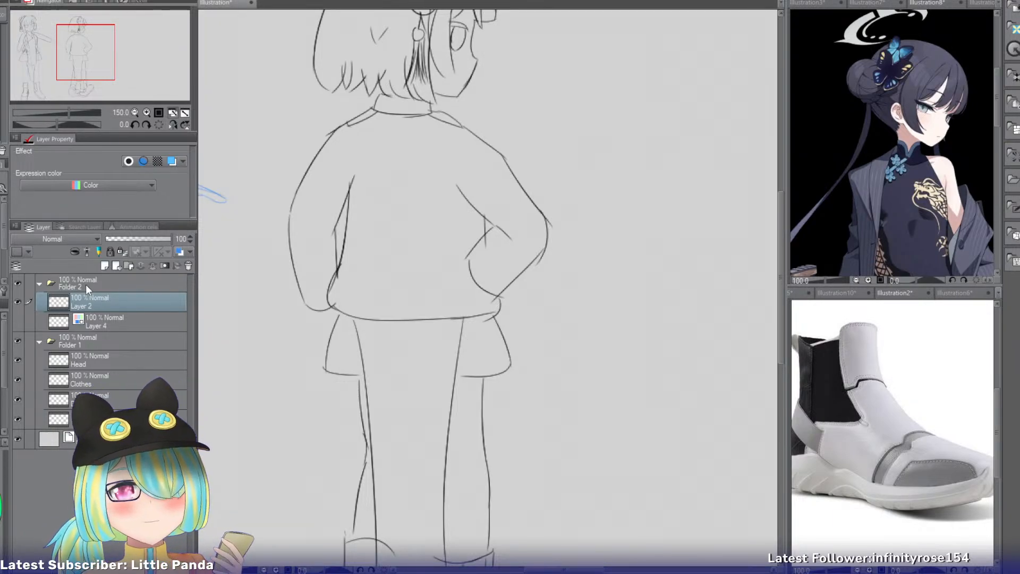
# Examine the second figure's collar, jacket, arms and legs at several magnifications with the construction sketch hidden.
pyautogui.click(146, 113)
pyautogui.click(146, 114)
pyautogui.click(146, 113)
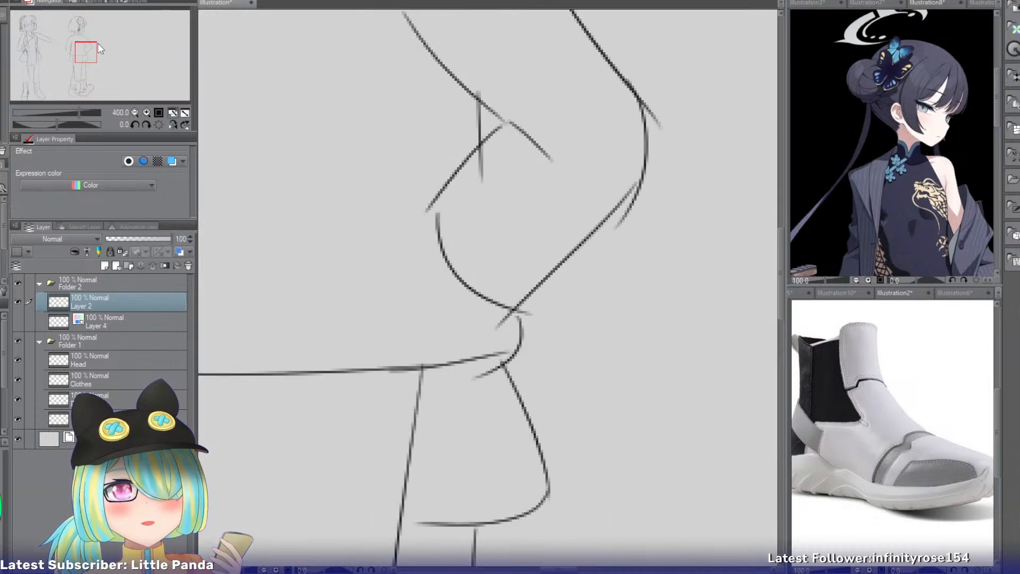
pyautogui.moveTo(87, 56); pyautogui.dragTo(79, 44)
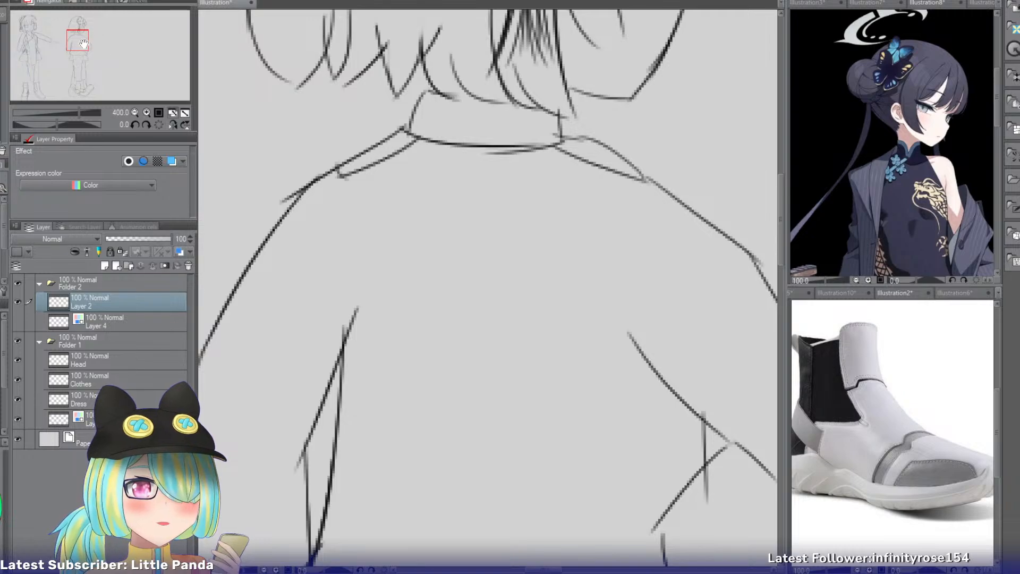
pyautogui.moveTo(83, 44); pyautogui.dragTo(83, 49)
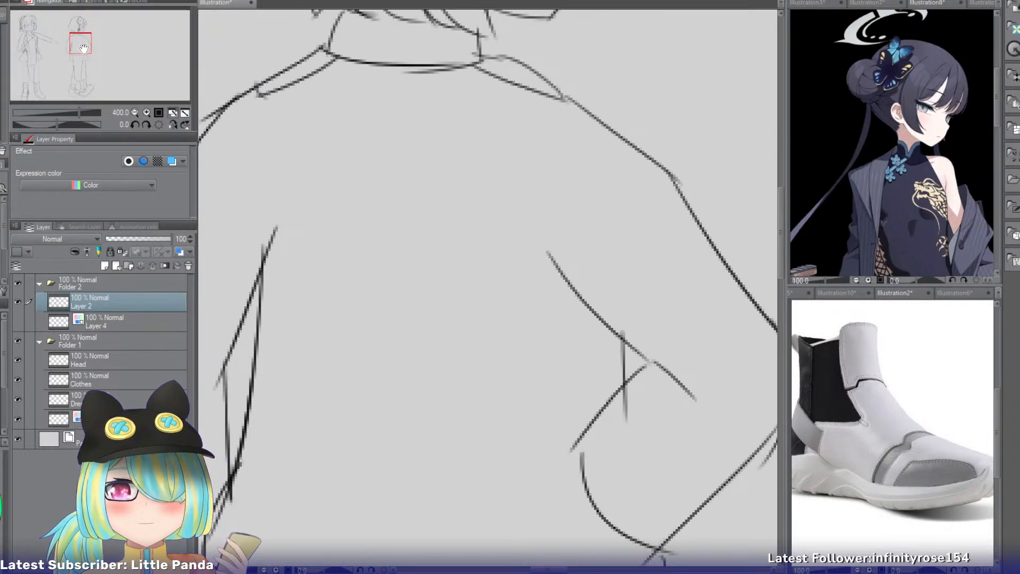
pyautogui.click(134, 112)
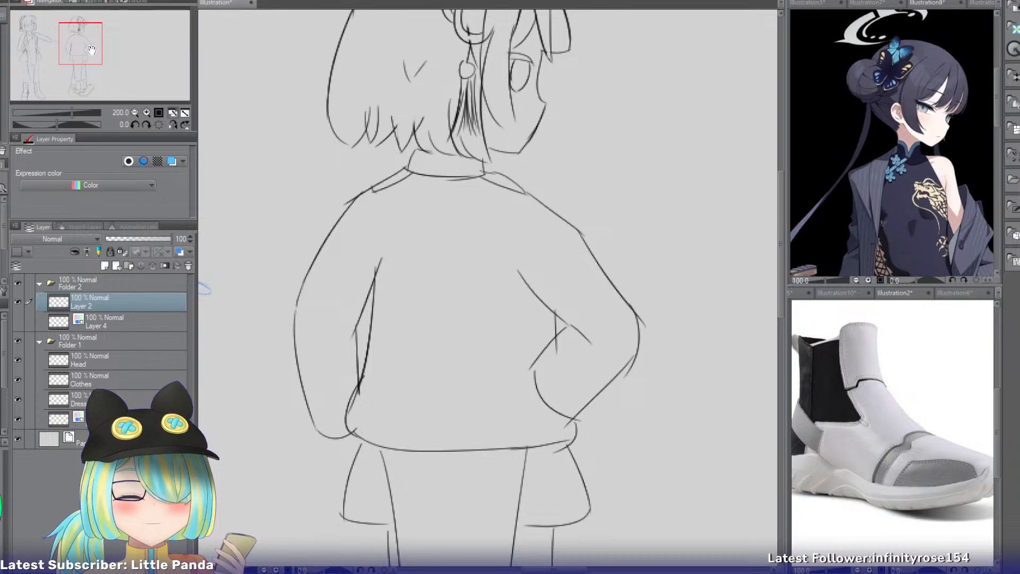
pyautogui.moveTo(93, 50); pyautogui.dragTo(96, 59)
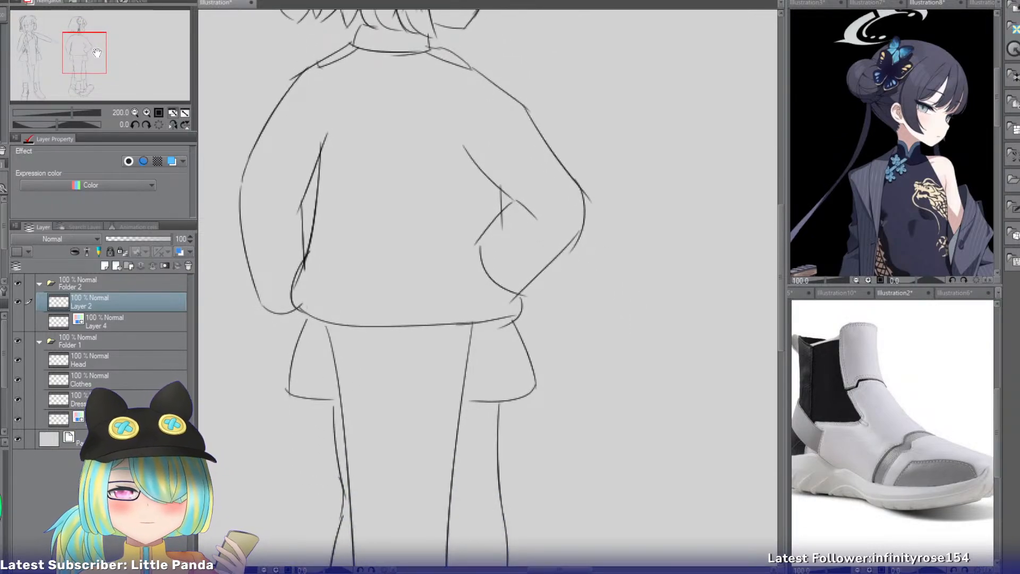
pyautogui.click(135, 113)
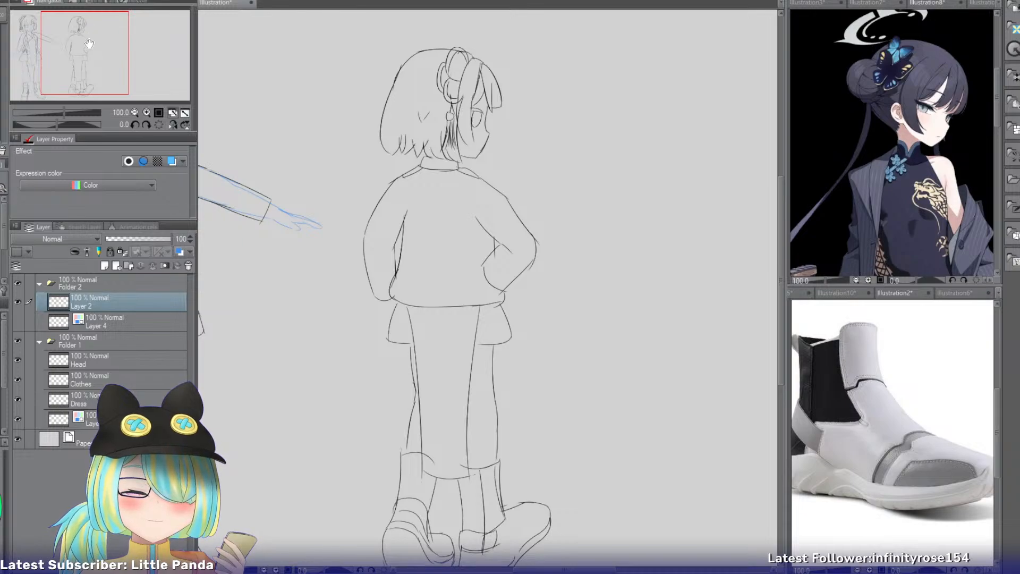
pyautogui.moveTo(89, 44); pyautogui.dragTo(77, 55)
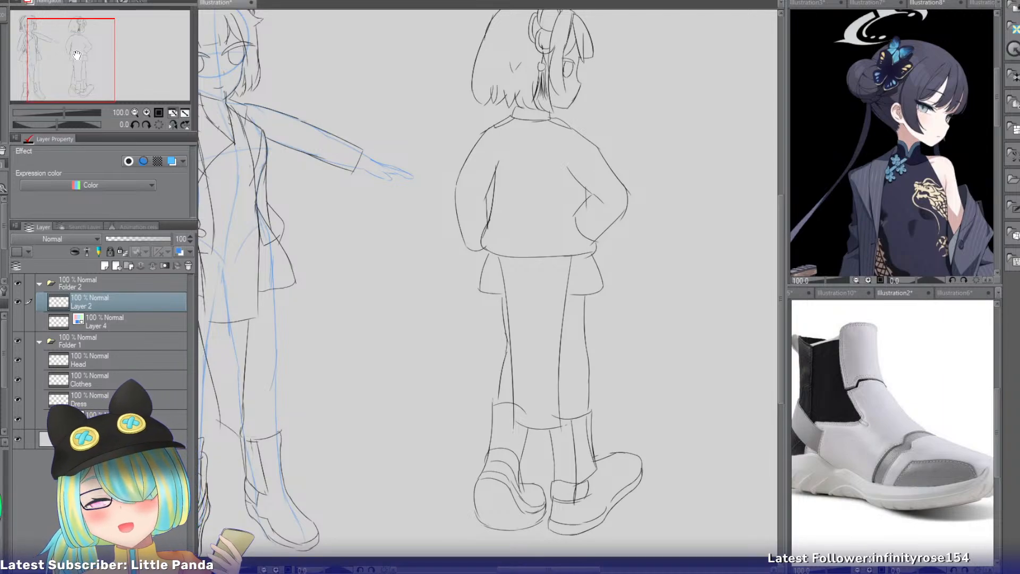
# Select the right boot's toe, transform it slightly closer to the heel to shorten the foot, and clear the selection.
pyautogui.moveTo(57, 61); pyautogui.dragTo(65, 73)
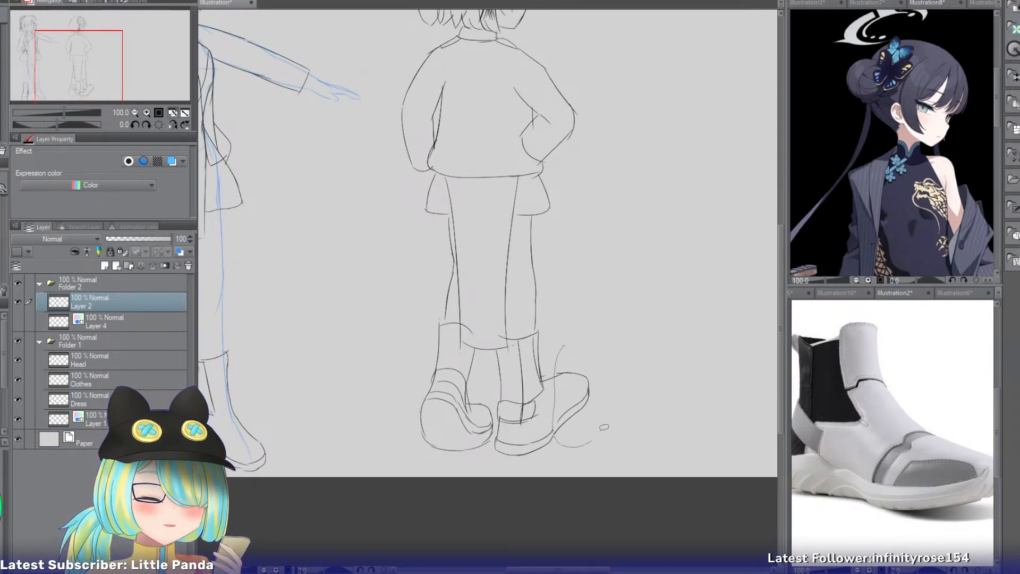
pyautogui.moveTo(556, 356)
pyautogui.mouseDown()
pyautogui.moveTo(555, 438)
pyautogui.moveTo(569, 415)
pyautogui.mouseUp()
pyautogui.hotkey('ctrl', 't')
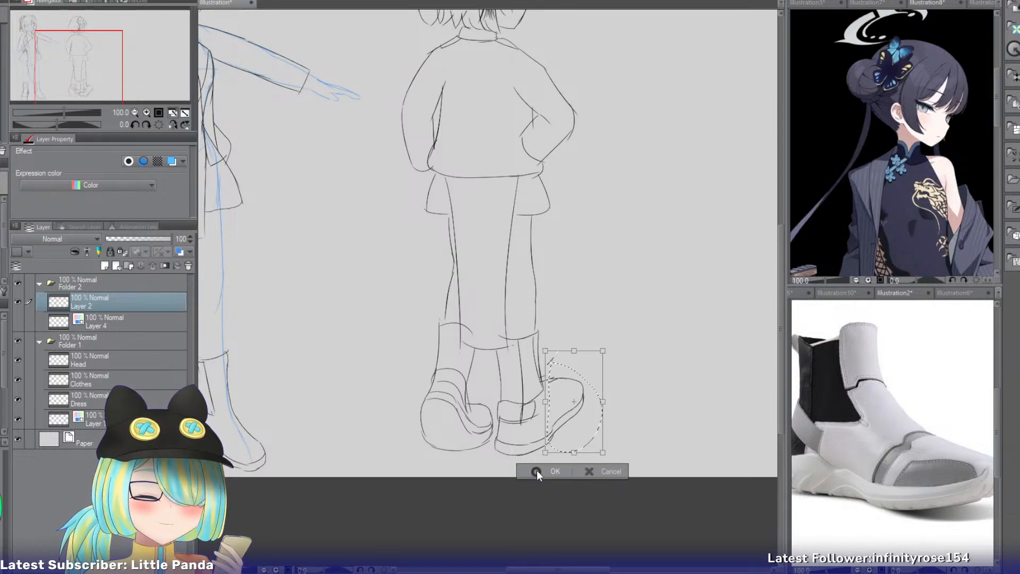
pyautogui.click(538, 471)
pyautogui.click(471, 470)
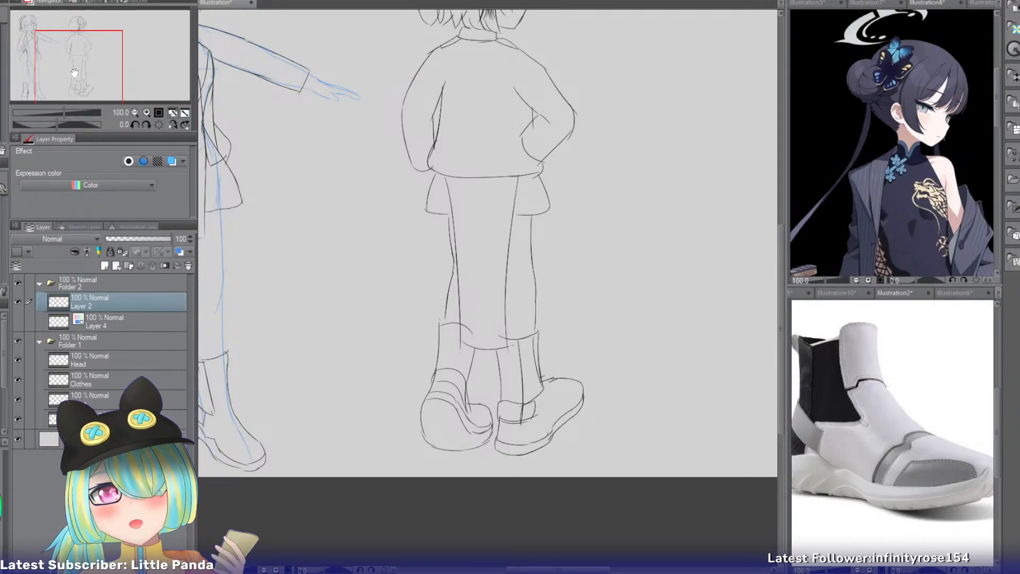
# Hide the first figure's blue construction layer and compare the line art of both figures from heads to boots.
pyautogui.scroll(2, 527, 338)
pyautogui.moveTo(527, 339); pyautogui.dragTo(532, 335)
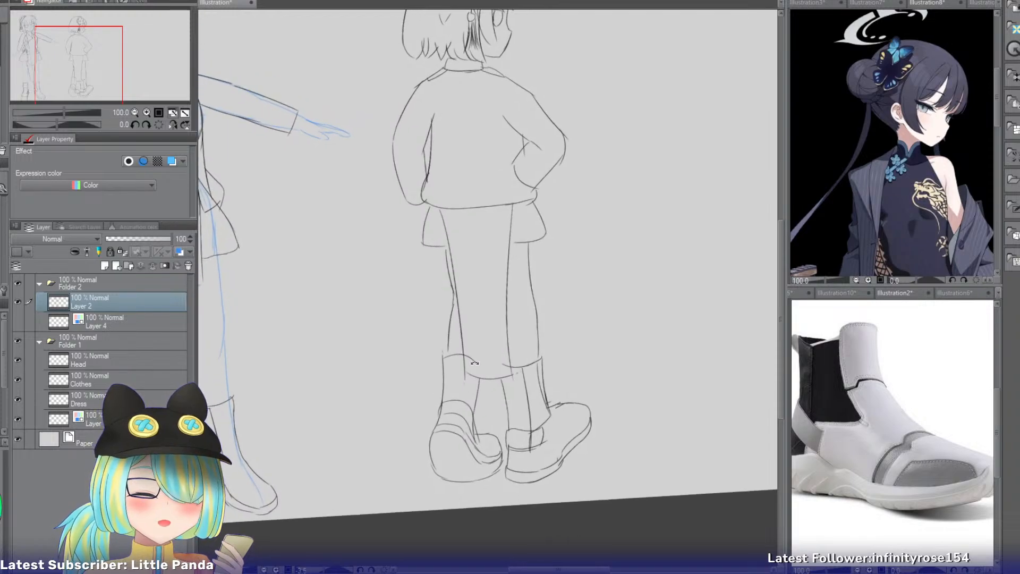
pyautogui.click(159, 124)
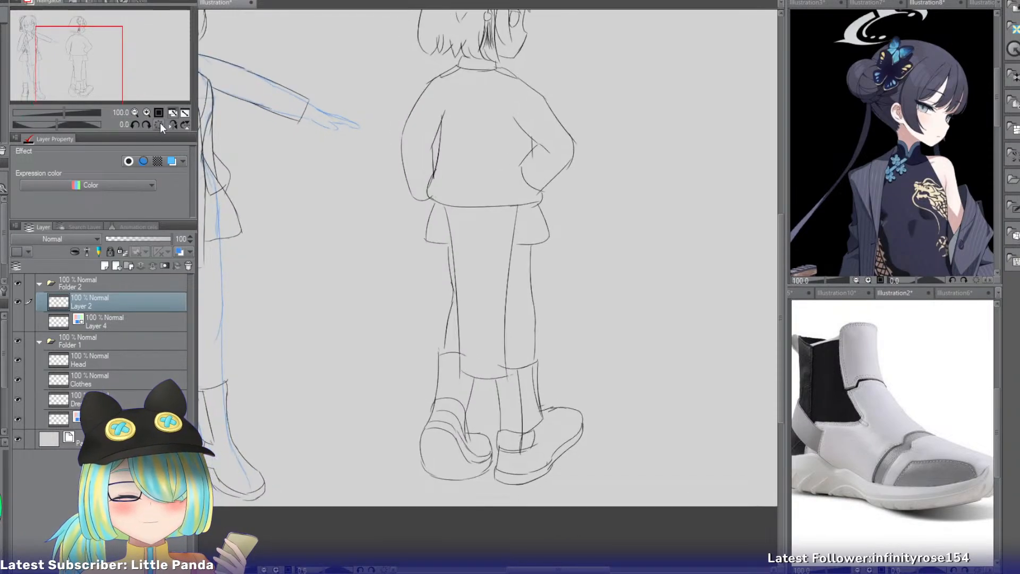
pyautogui.moveTo(99, 67); pyautogui.dragTo(83, 48)
pyautogui.click(17, 418)
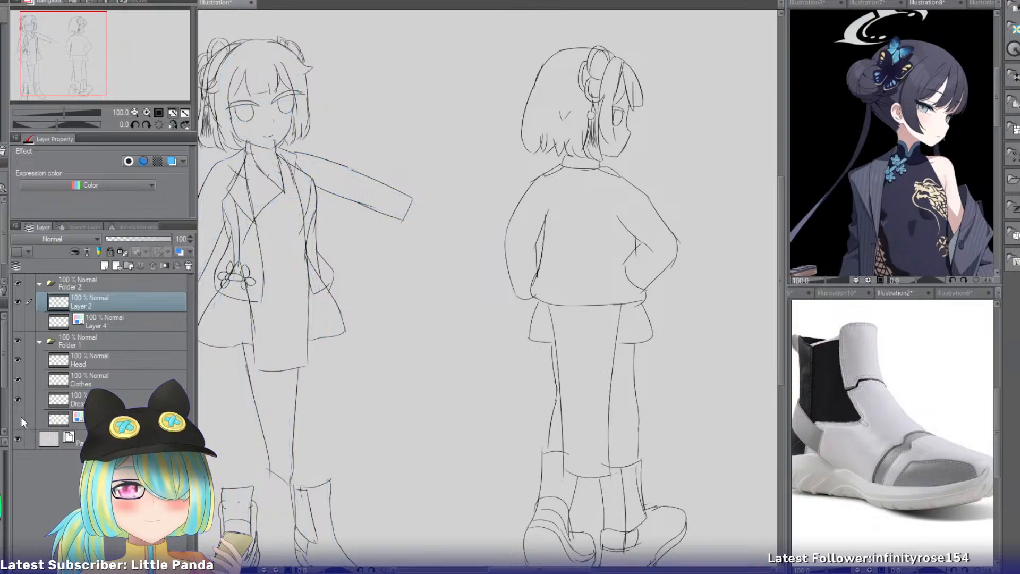
pyautogui.moveTo(85, 99); pyautogui.dragTo(78, 109)
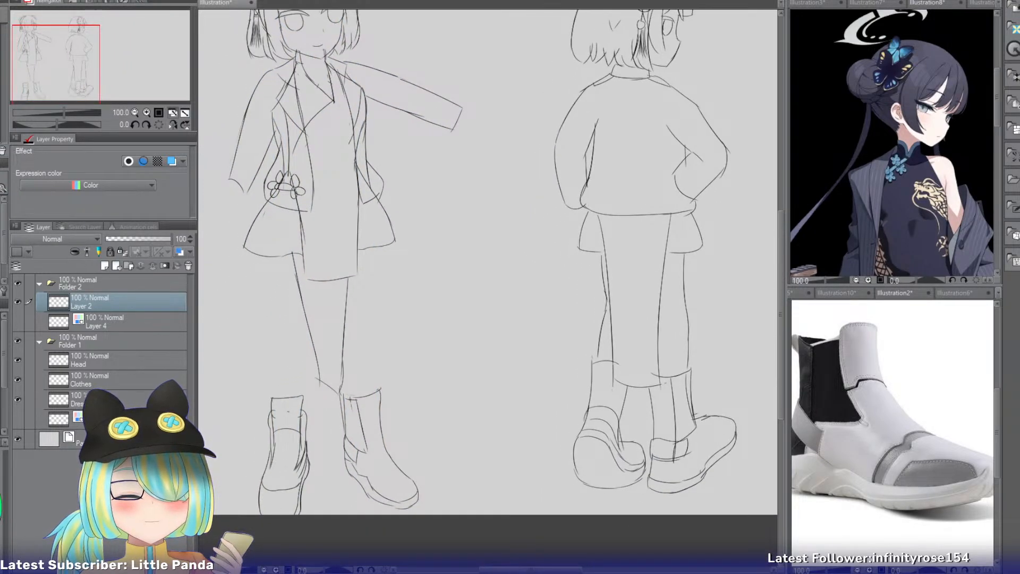
# Trace the first figure's leg contours from skirt hem to boot tops on the Head layer, then hide the construction sketch.
pyautogui.click(125, 367)
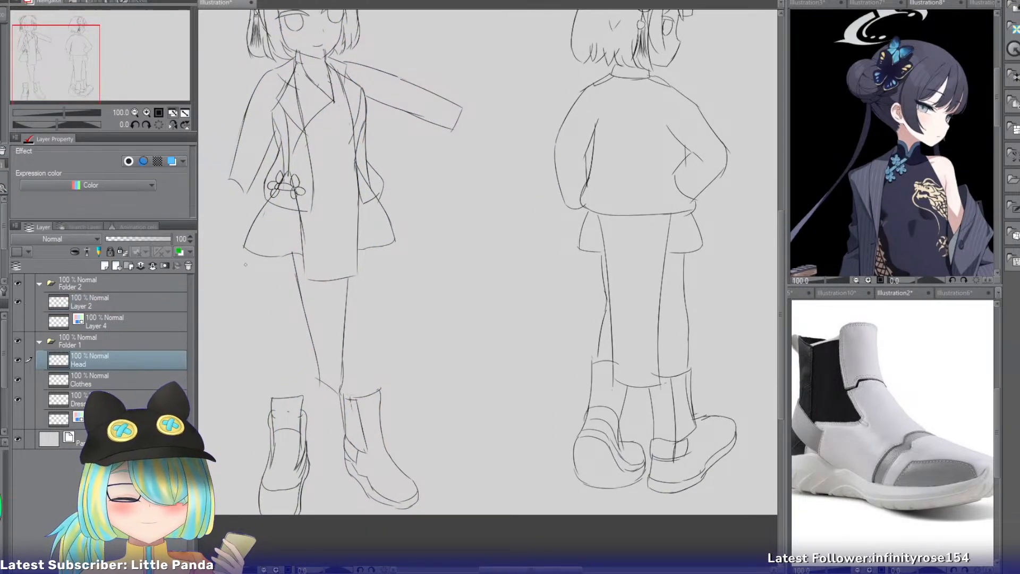
pyautogui.click(18, 419)
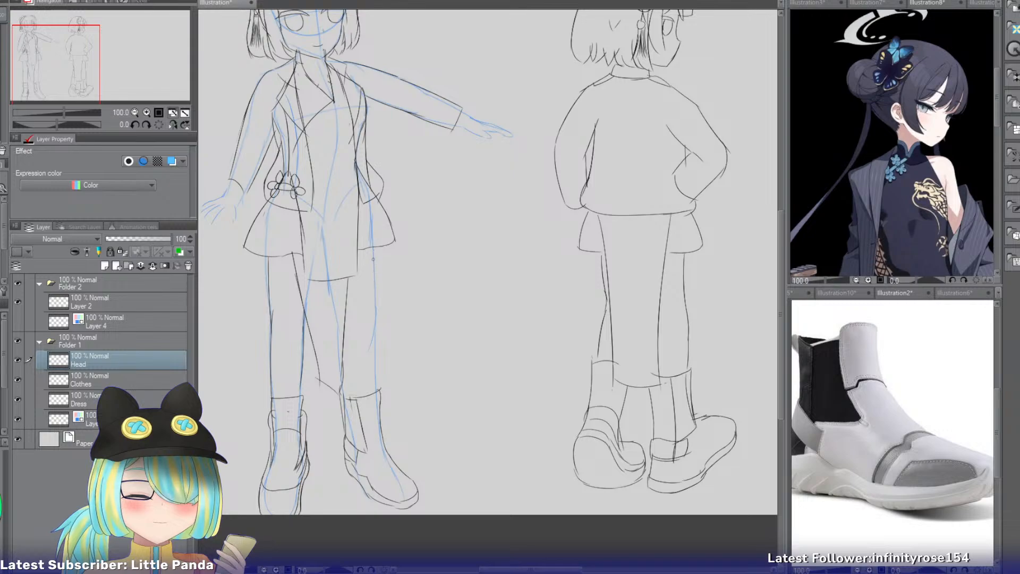
pyautogui.moveTo(372, 259); pyautogui.dragTo(379, 392)
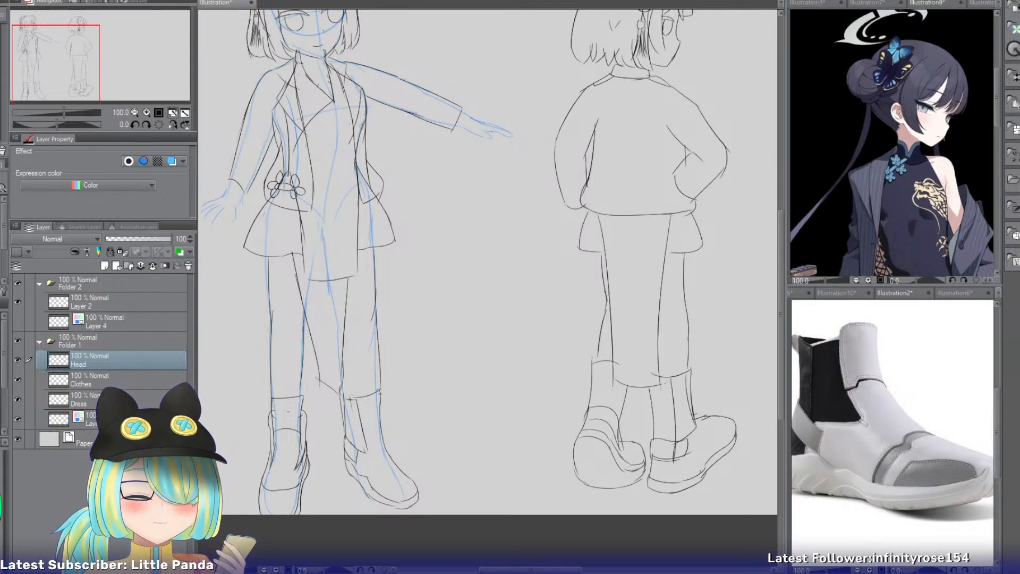
pyautogui.hotkey('ctrl', 'z')
pyautogui.click(17, 418)
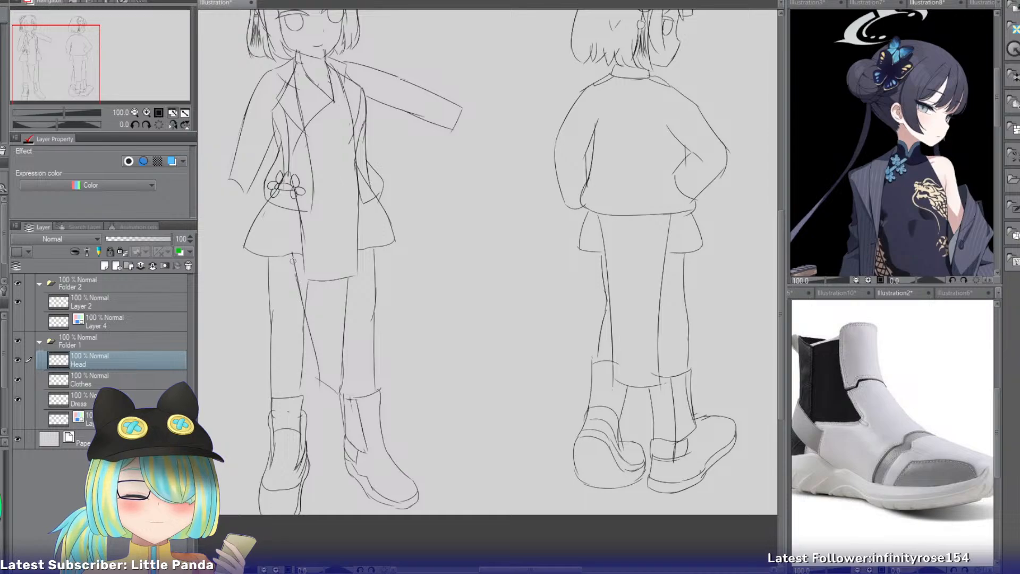
# Erase the dress lines overlapping the first figure's legs and trace the inner contour of the leg below the outstretched arm on the Dress layer.
pyautogui.click(132, 380)
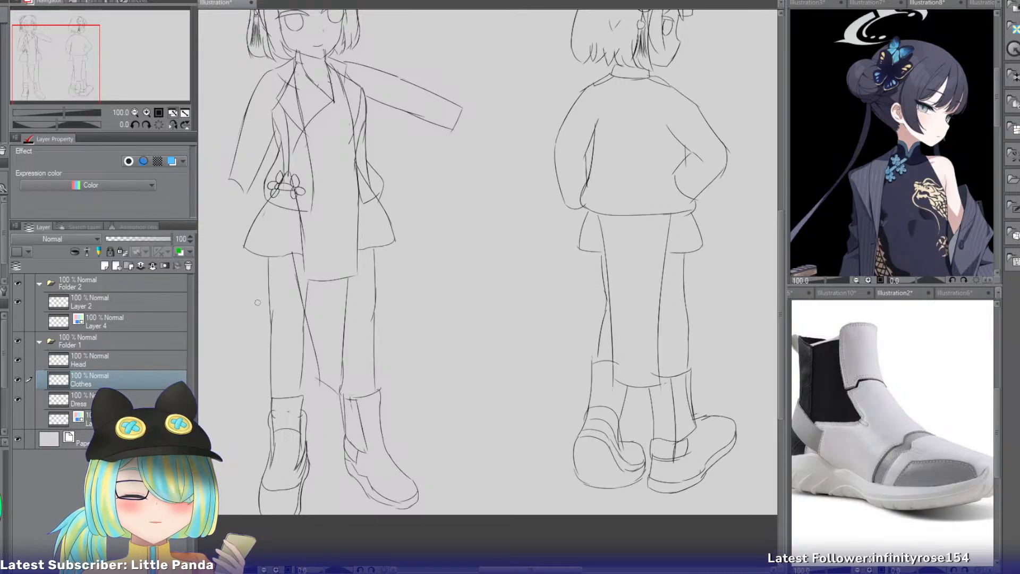
pyautogui.click(133, 398)
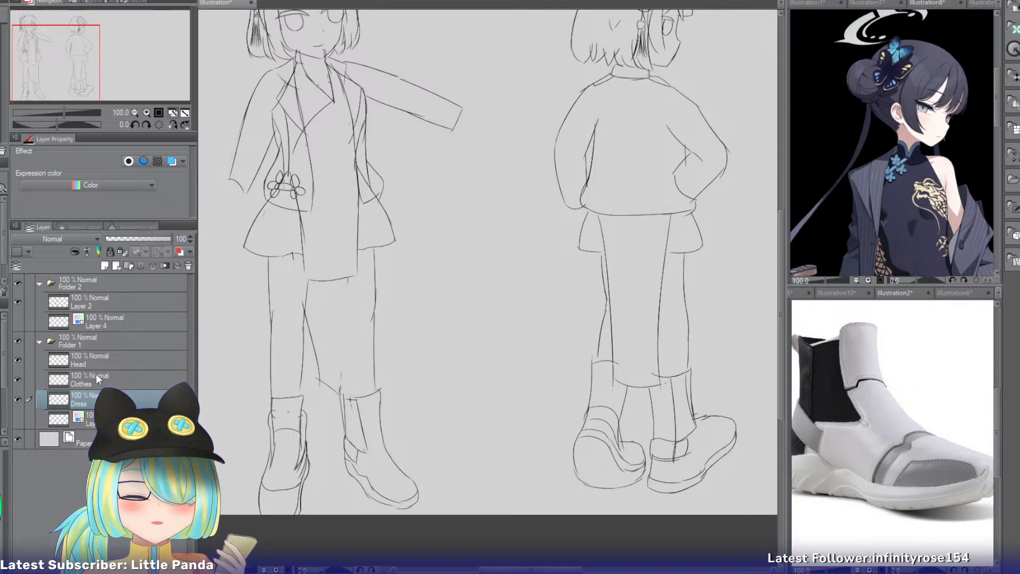
pyautogui.click(18, 418)
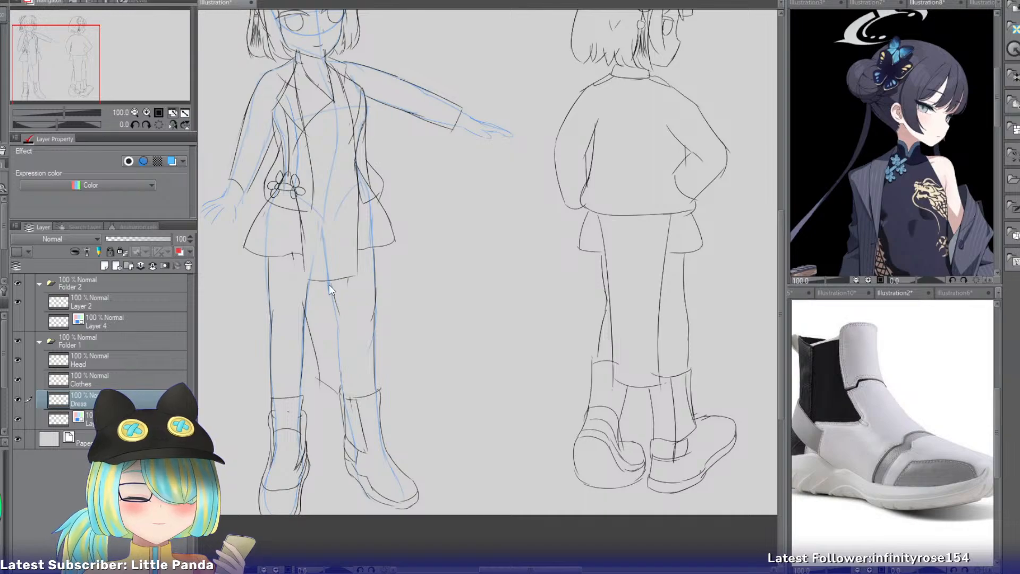
pyautogui.moveTo(329, 281); pyautogui.dragTo(341, 324)
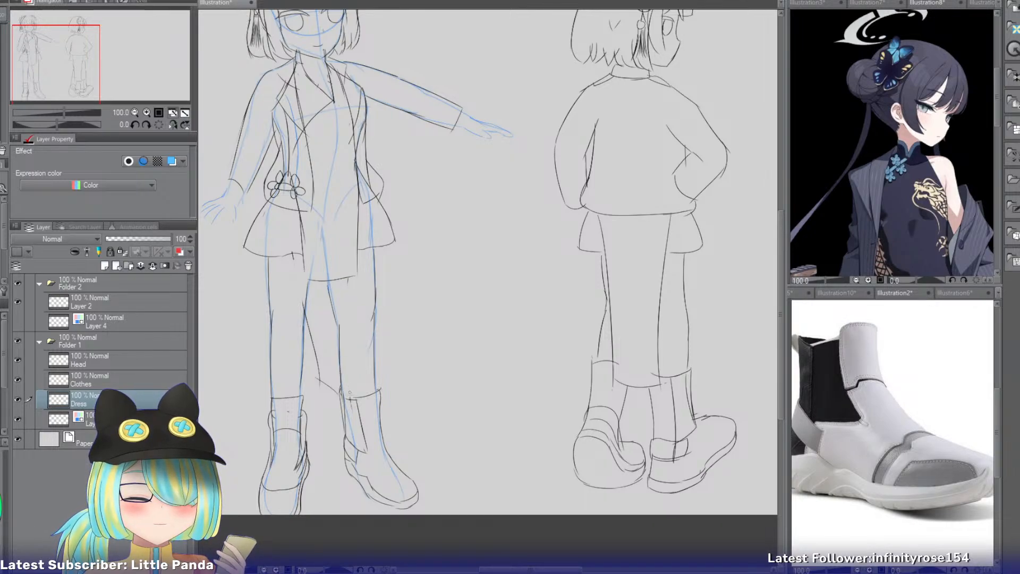
pyautogui.click(17, 418)
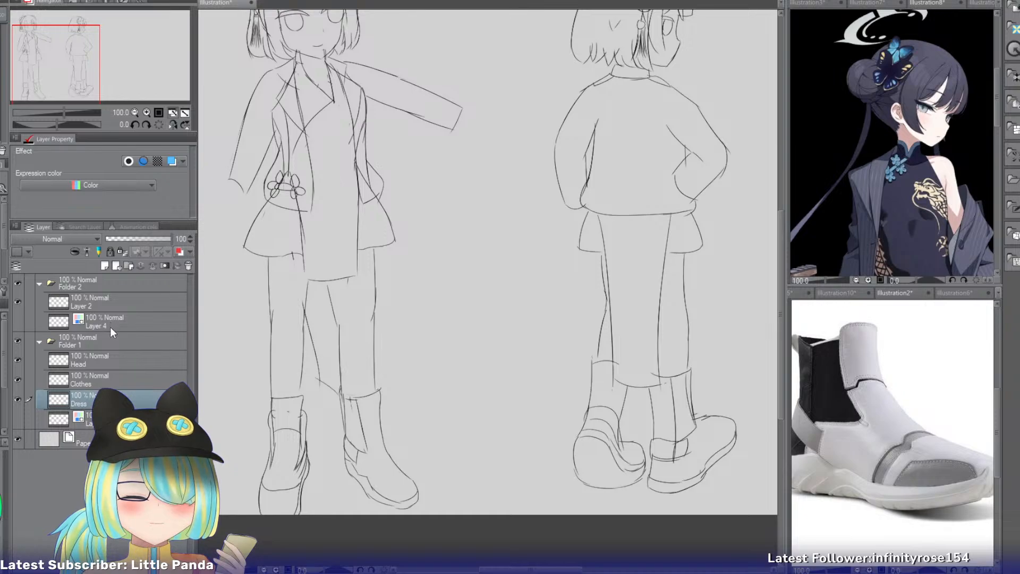
pyautogui.moveTo(77, 77); pyautogui.dragTo(80, 73)
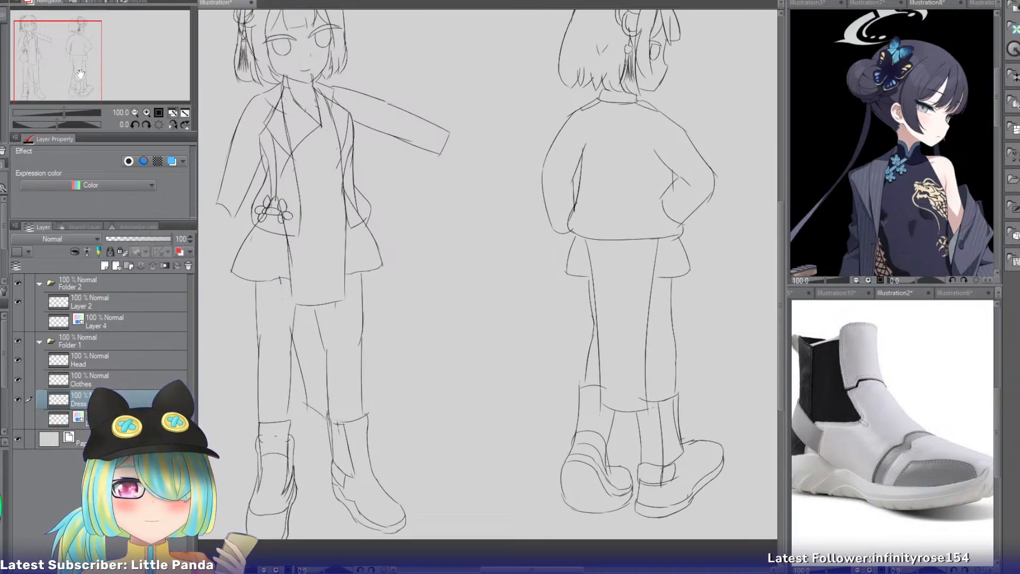
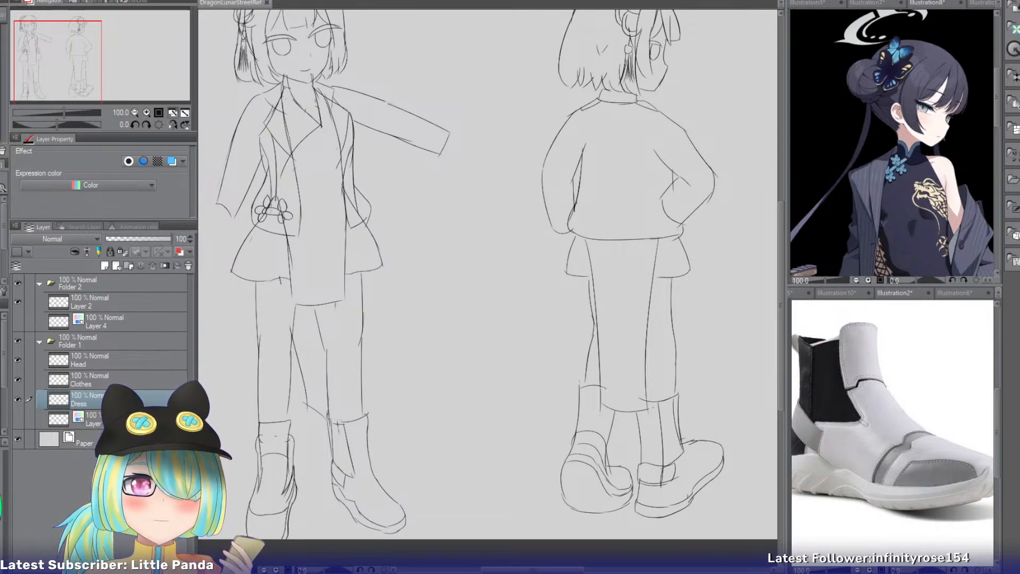
# Move the second figure's Folder 2 artwork horizontally closer to the first figure.
pyautogui.moveTo(78, 66); pyautogui.dragTo(88, 64)
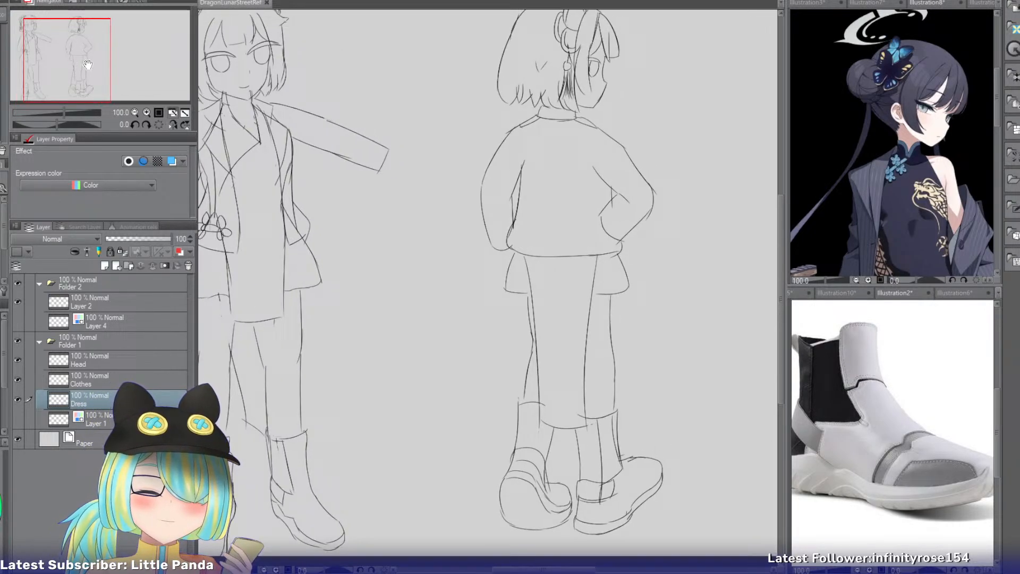
pyautogui.click(109, 290)
pyautogui.hotkey('ctrl', 't')
pyautogui.moveTo(634, 392); pyautogui.dragTo(564, 391)
pyautogui.click(468, 554)
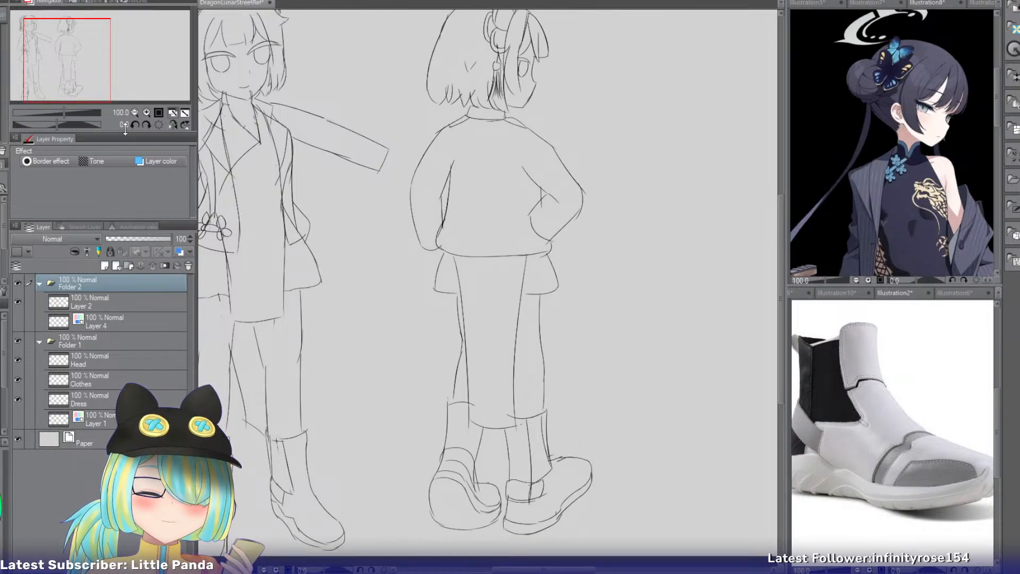
# Transform the second figure to scale it up slightly from its head end.
pyautogui.moveTo(64, 77)
pyautogui.mouseDown()
pyautogui.moveTo(87, 70)
pyautogui.moveTo(70, 63)
pyautogui.mouseUp()
pyautogui.hotkey('ctrl', 't')
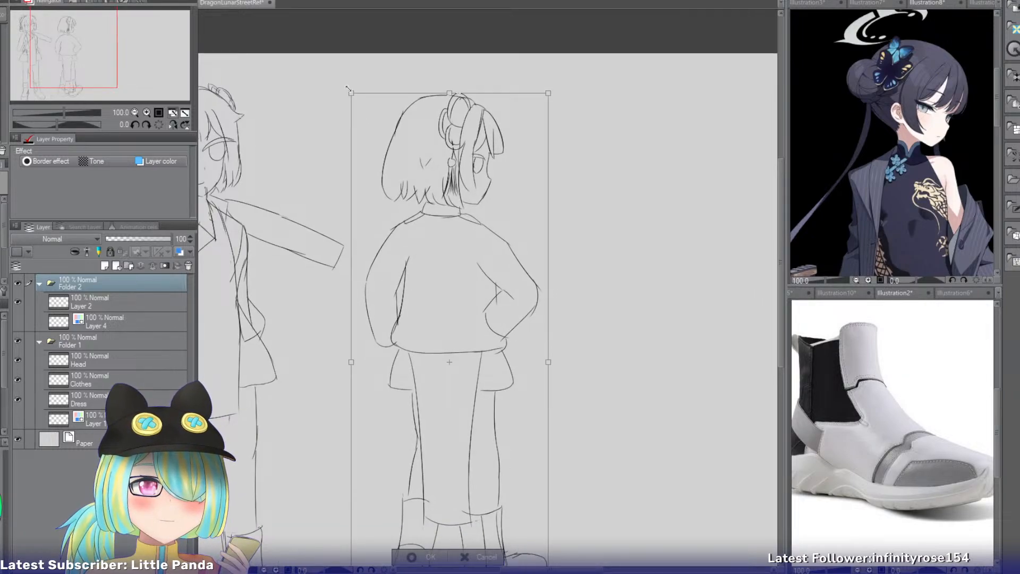
pyautogui.moveTo(351, 93)
pyautogui.mouseDown()
pyautogui.moveTo(340, 79)
pyautogui.moveTo(349, 86)
pyautogui.mouseUp()
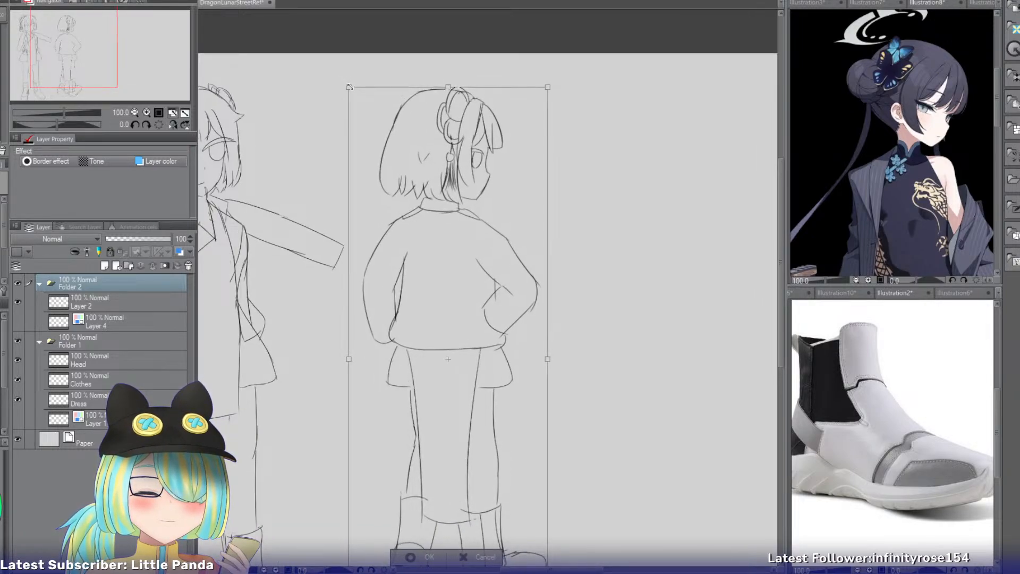
pyautogui.press('Return')
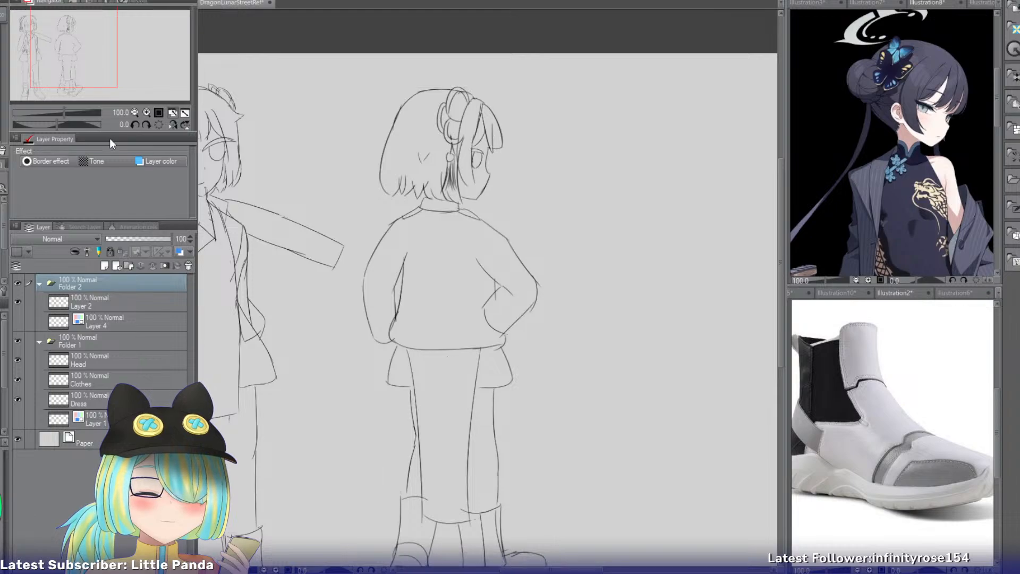
# Create a new layer folder above Folder 2 and add an empty raster layer inside it.
pyautogui.moveTo(92, 65); pyautogui.dragTo(123, 69)
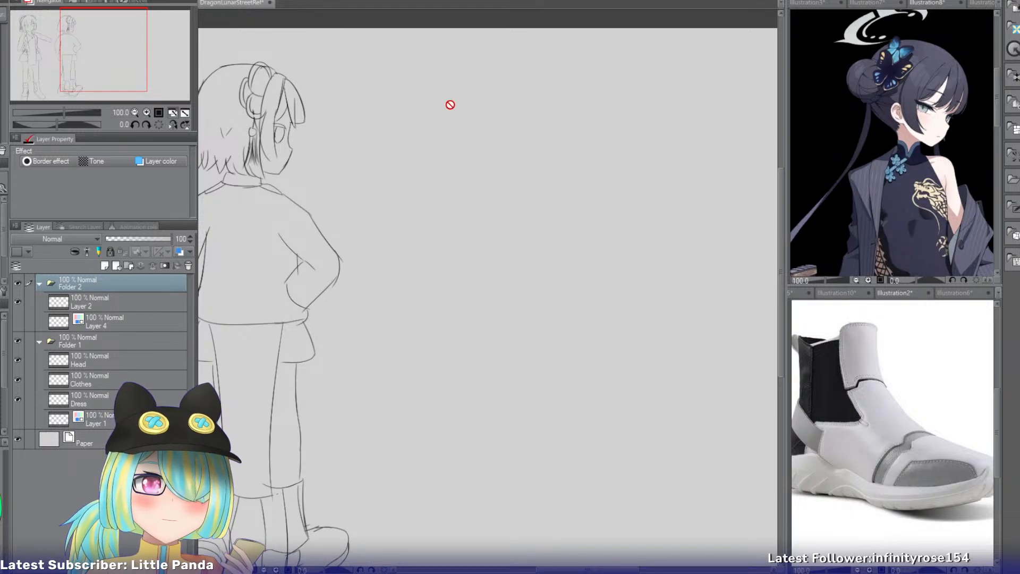
pyautogui.click(128, 266)
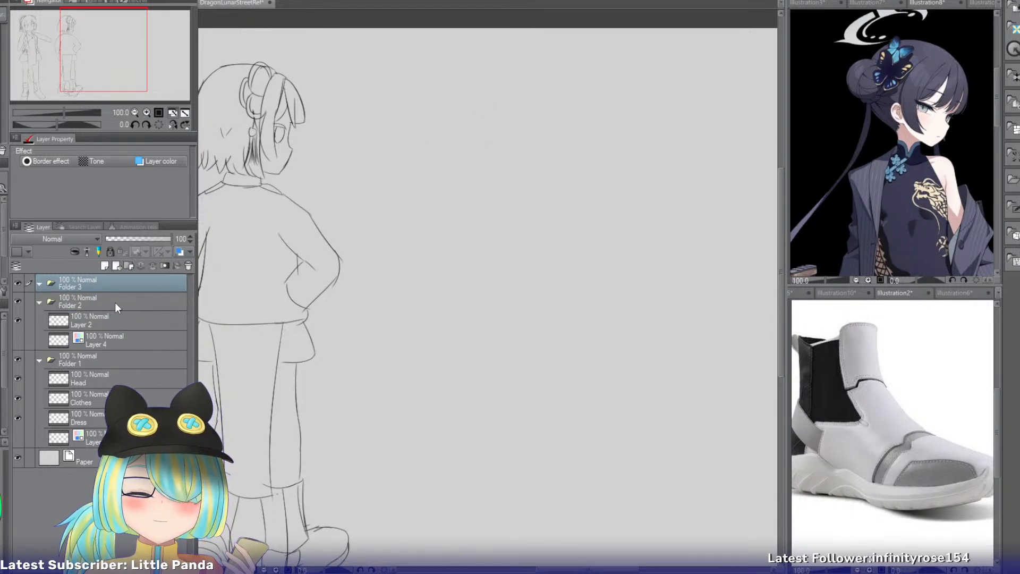
pyautogui.click(105, 266)
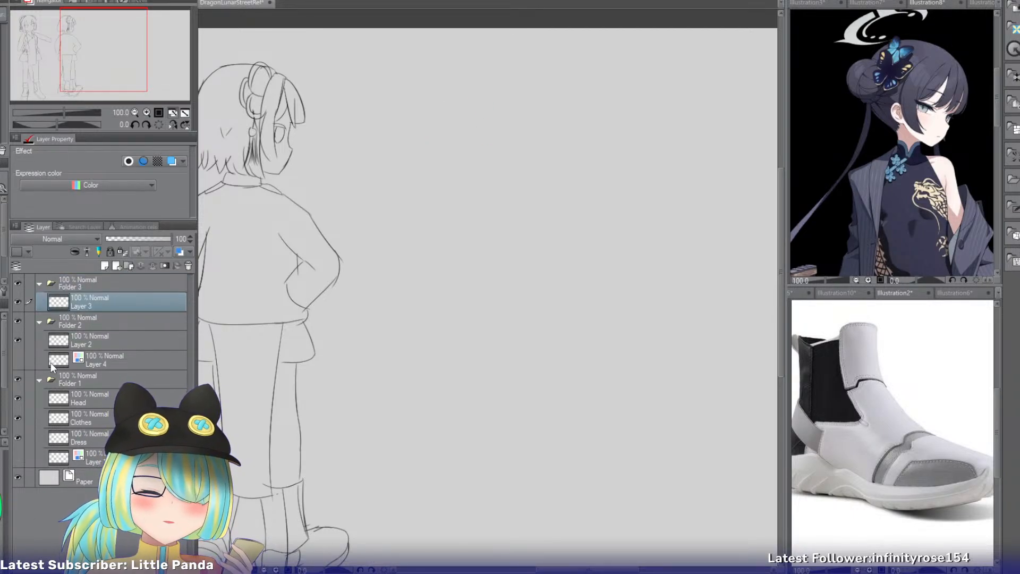
# Rename Folder 1 as BaseConcept, Folder 2 as BackConcept and the new folder as HairVar.
pyautogui.click(89, 381)
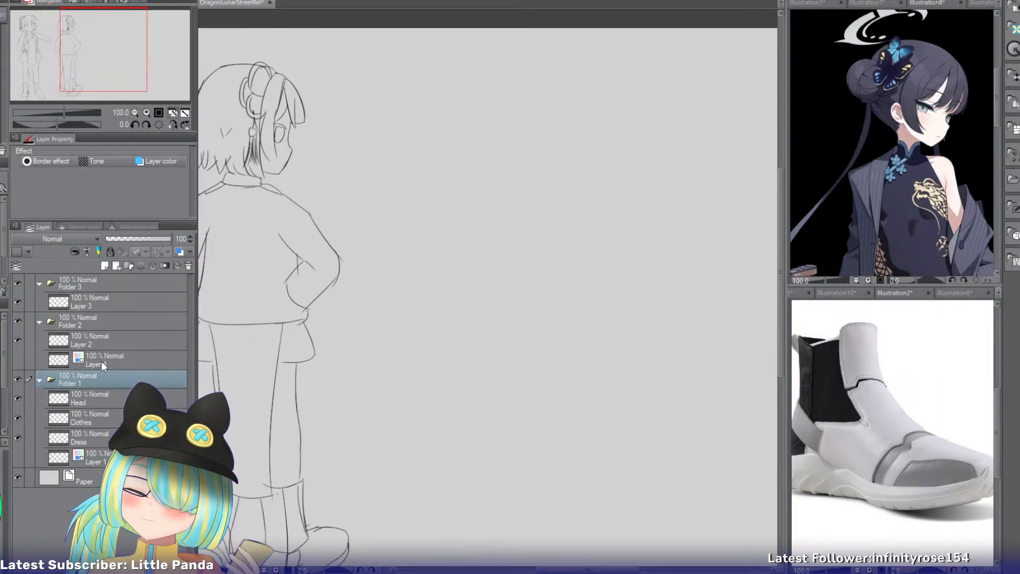
pyautogui.click(84, 324)
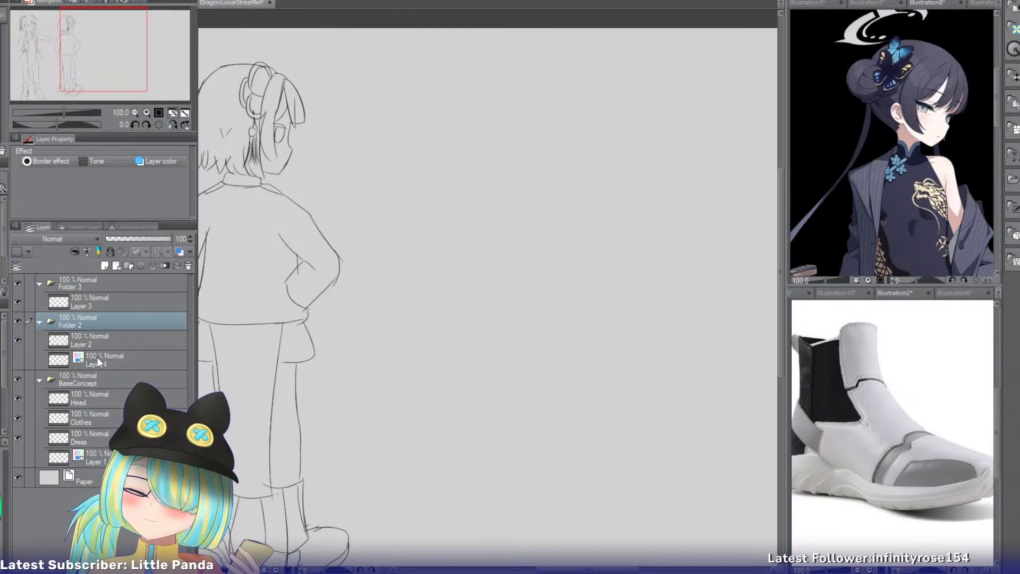
pyautogui.write('BackConcept')
pyautogui.press('Return')
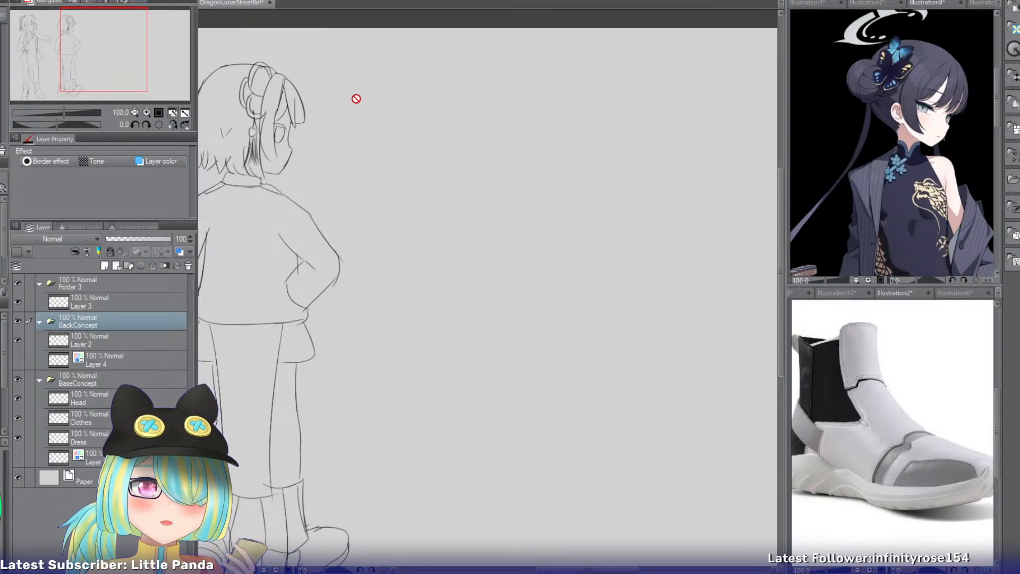
pyautogui.click(136, 285)
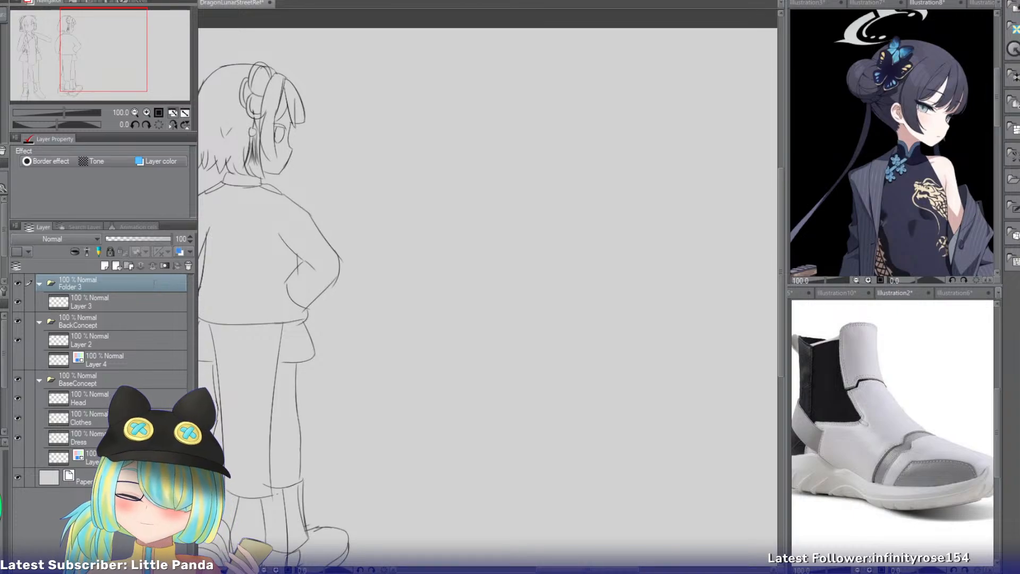
pyautogui.write('HairVar')
pyautogui.press('Return')
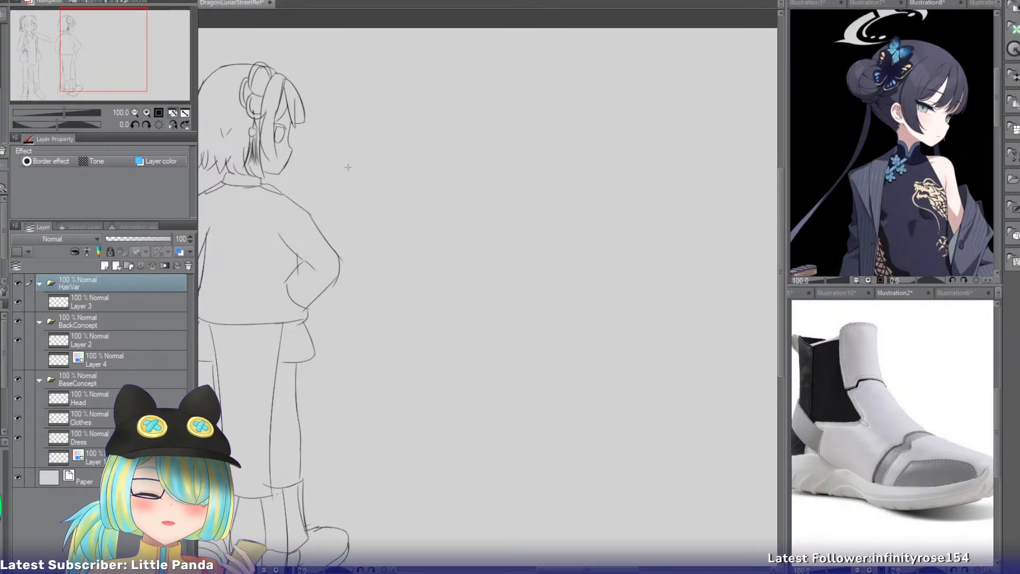
# Set up a vertical symmetry ruler on Layer 3, using a trial circle to position it and deleting that circle.
pyautogui.click(100, 299)
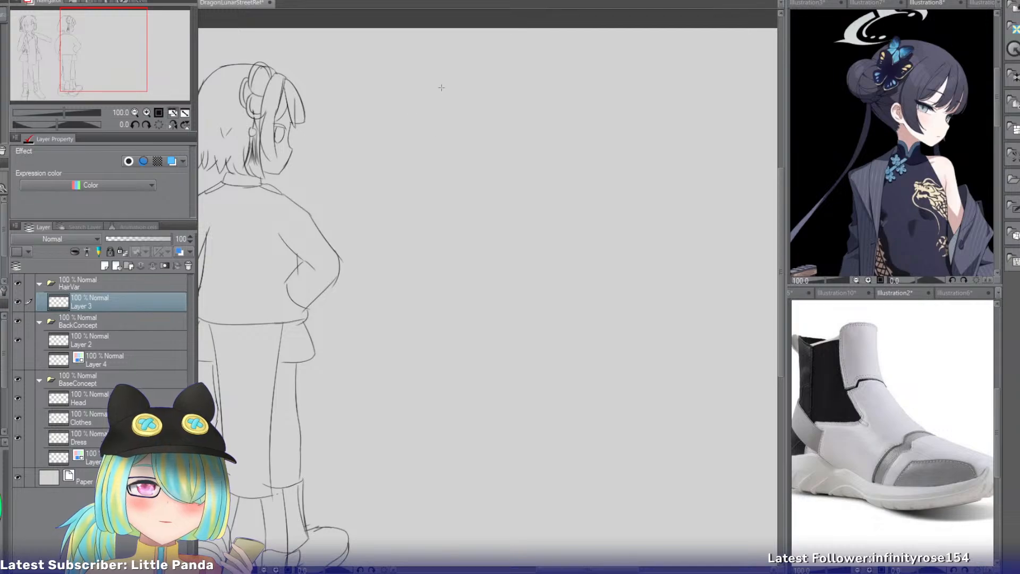
pyautogui.moveTo(439, 86); pyautogui.dragTo(532, 179)
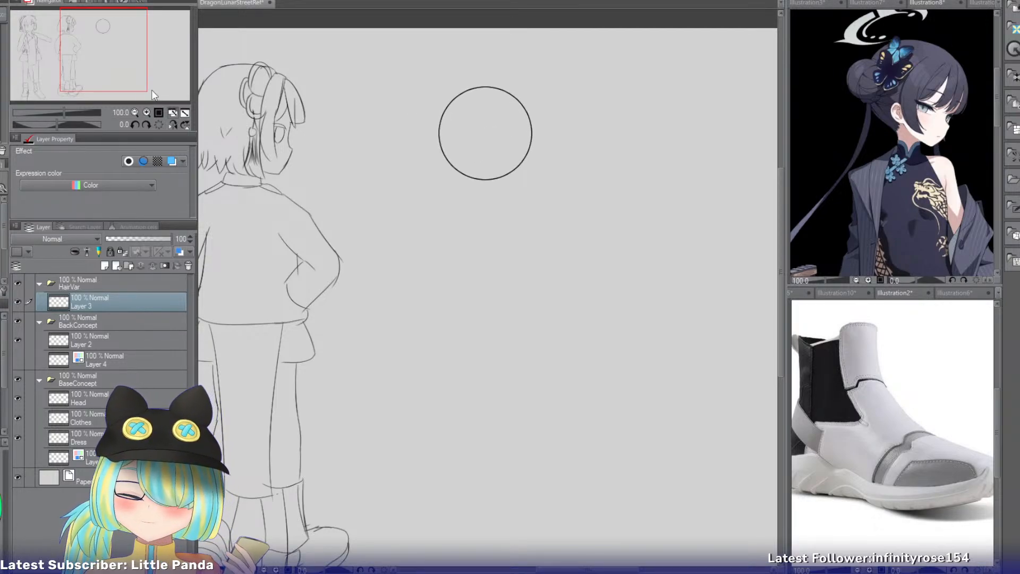
pyautogui.click(147, 112)
pyautogui.moveTo(109, 36)
pyautogui.mouseDown()
pyautogui.moveTo(118, 49)
pyautogui.moveTo(111, 42)
pyautogui.mouseUp()
pyautogui.click(146, 112)
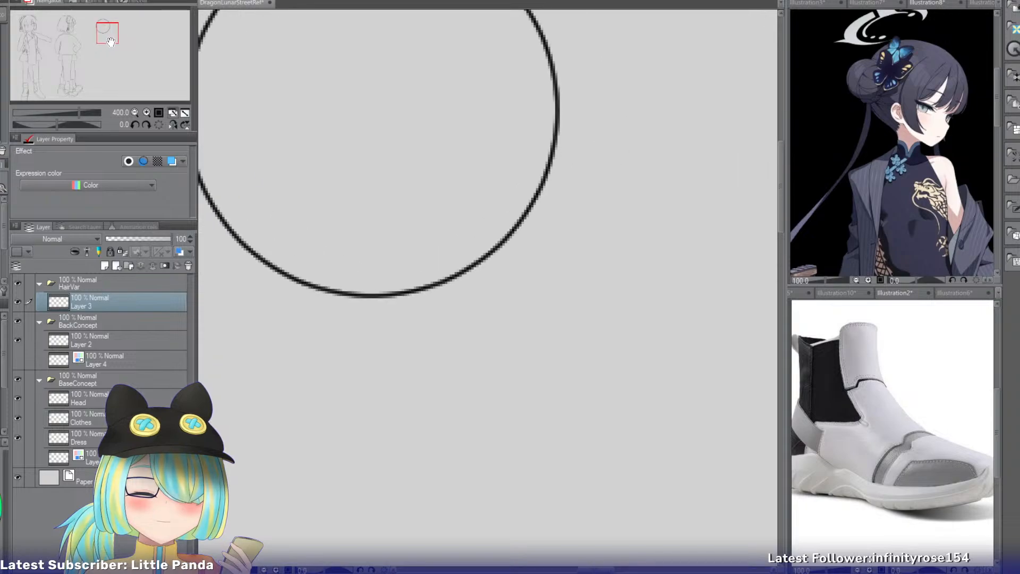
pyautogui.click(135, 113)
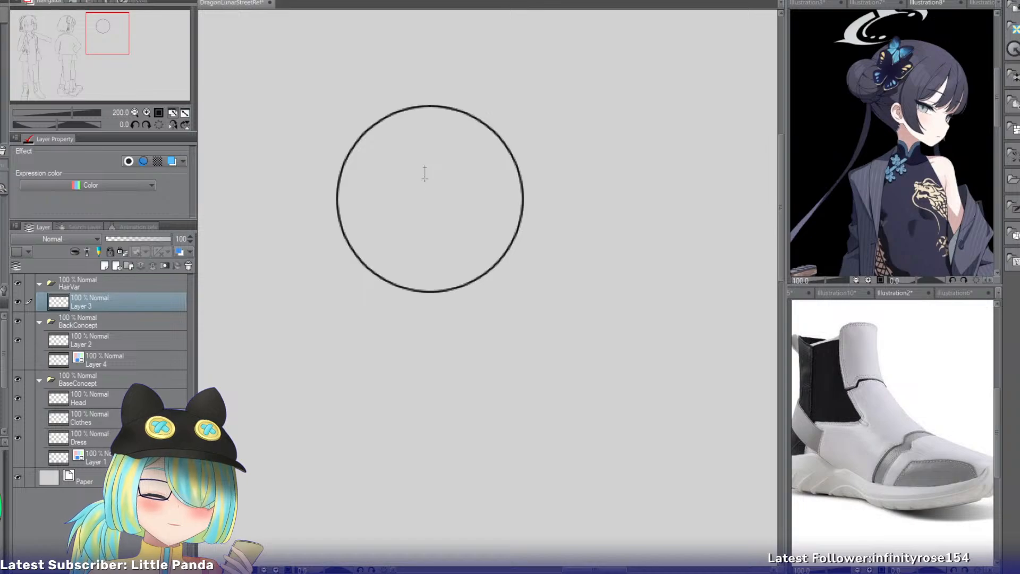
pyautogui.moveTo(419, 315); pyautogui.dragTo(419, 319)
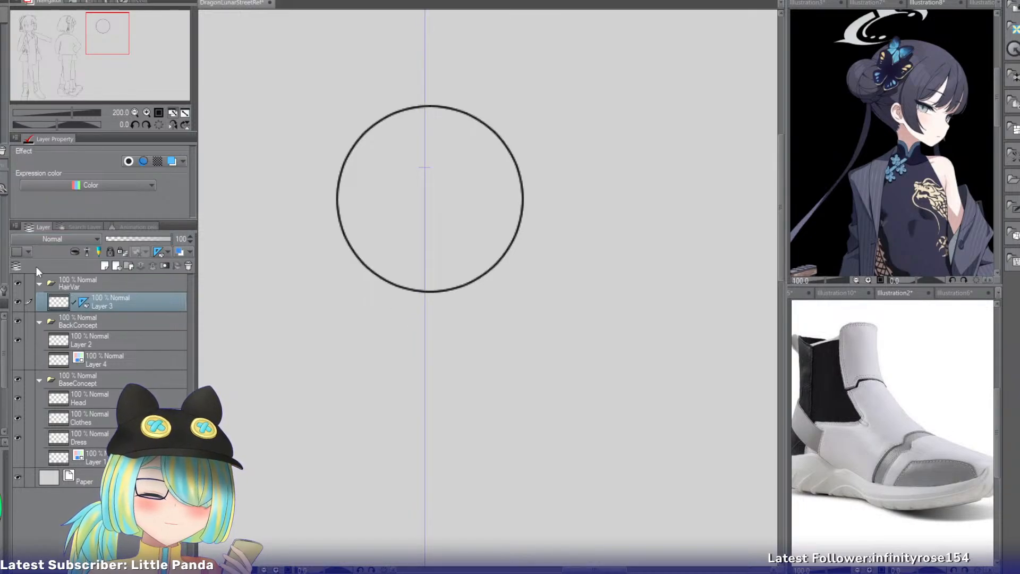
pyautogui.press('Delete')
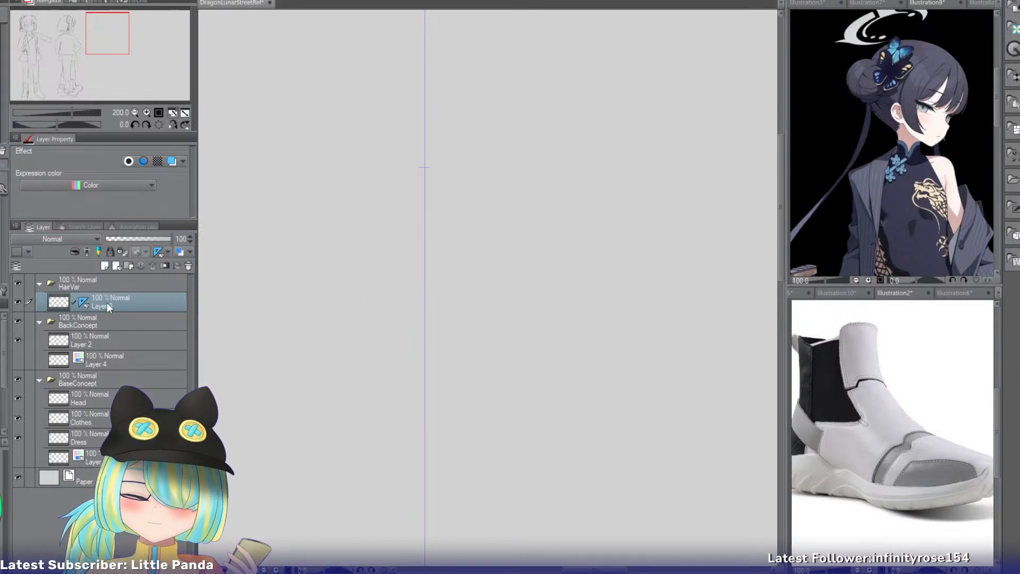
# Draw a head circle over the symmetry ruler, scale it down slightly and nudge it to centre on the ruler line.
pyautogui.moveTo(319, 103); pyautogui.dragTo(529, 313)
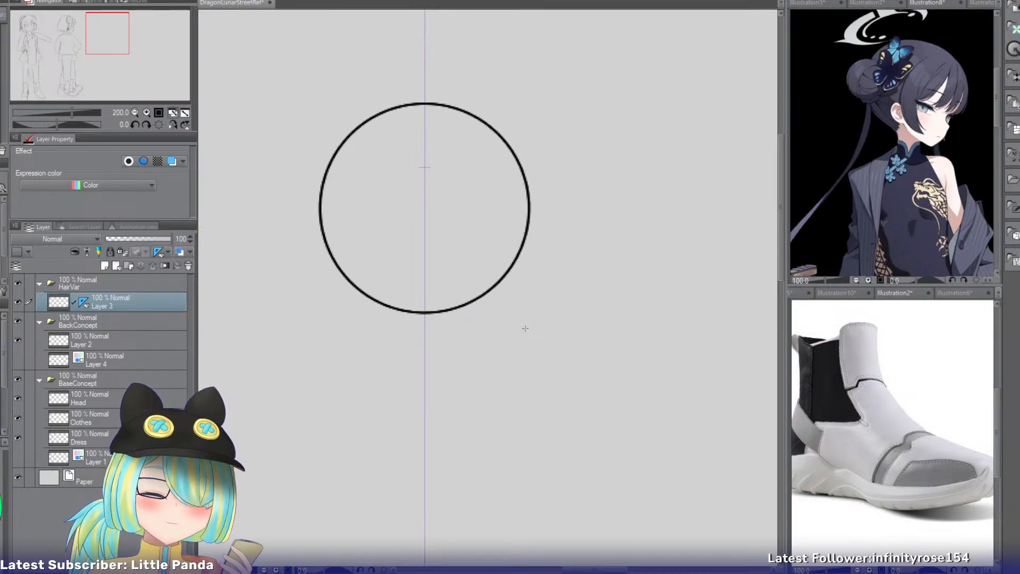
pyautogui.moveTo(529, 320); pyautogui.dragTo(515, 301)
pyautogui.press('Right')
pyautogui.press('Right')
pyautogui.press('Right')
pyautogui.press('Right')
pyautogui.press('Right')
pyautogui.press('Right')
pyautogui.press('Right')
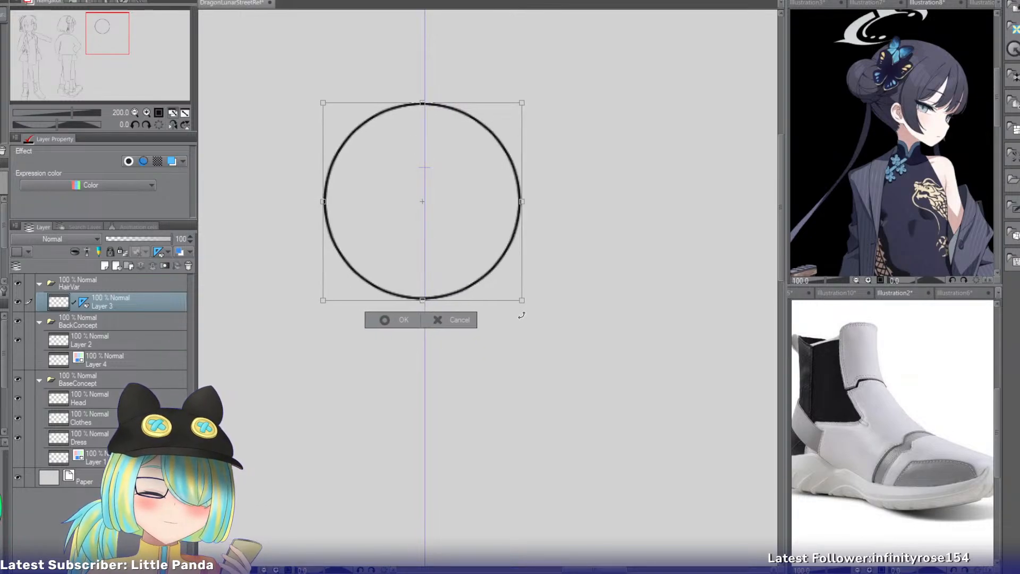
pyautogui.press('Return')
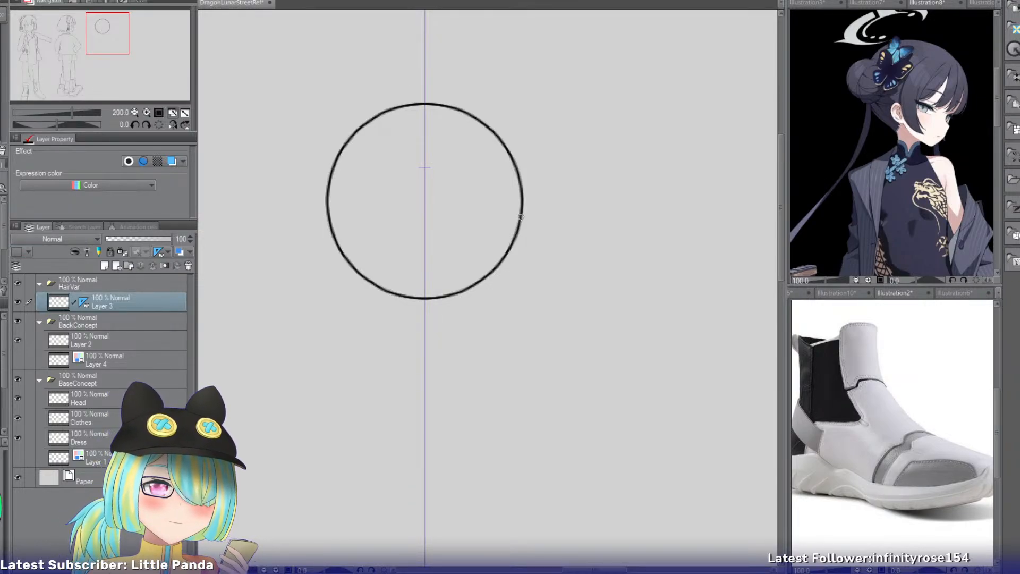
# Draw a symmetrical angular jaw and pointed chin below the circle and erase the circle's lower arc inside the face.
pyautogui.moveTo(520, 216); pyautogui.dragTo(491, 323)
pyautogui.hotkey('ctrl', 'z')
pyautogui.moveTo(520, 212)
pyautogui.mouseDown()
pyautogui.moveTo(502, 312)
pyautogui.moveTo(408, 361)
pyautogui.mouseUp()
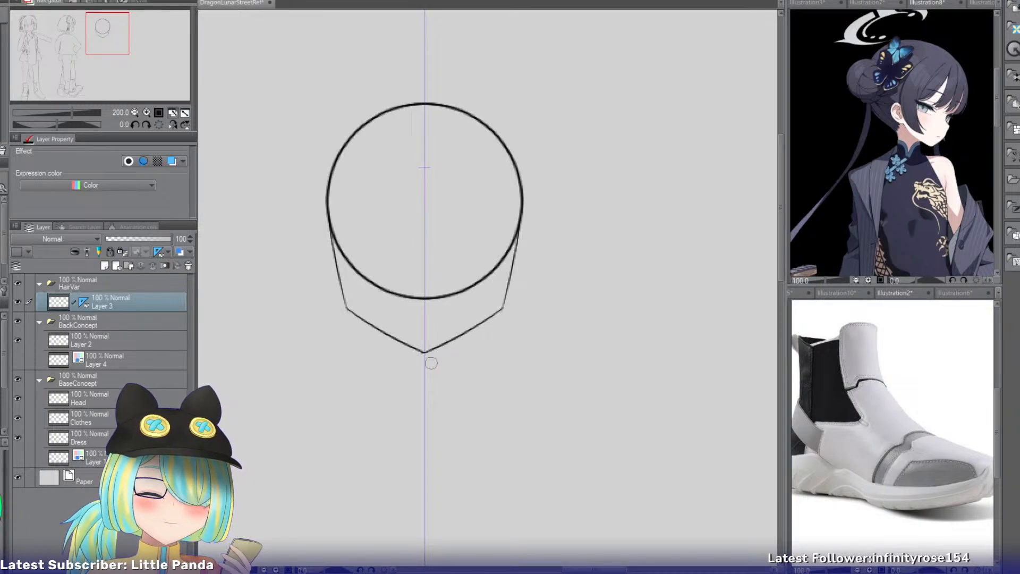
pyautogui.moveTo(340, 234)
pyautogui.mouseDown()
pyautogui.moveTo(364, 290)
pyautogui.moveTo(354, 249)
pyautogui.moveTo(404, 305)
pyautogui.moveTo(382, 284)
pyautogui.moveTo(414, 301)
pyautogui.moveTo(483, 284)
pyautogui.moveTo(497, 258)
pyautogui.mouseUp()
pyautogui.moveTo(341, 228); pyautogui.dragTo(351, 243)
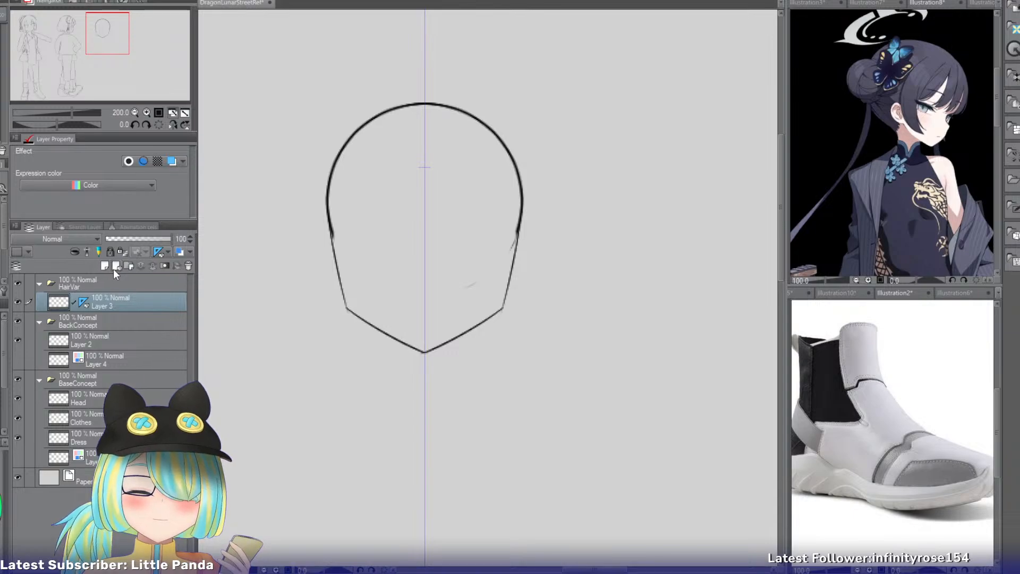
# Paste four copies of the head layer and move them together straight below the original head.
pyautogui.hotkey('ctrl', 'v')
pyautogui.hotkey('ctrl', 'v')
pyautogui.hotkey('ctrl', 'v')
pyautogui.hotkey('ctrl', 'v')
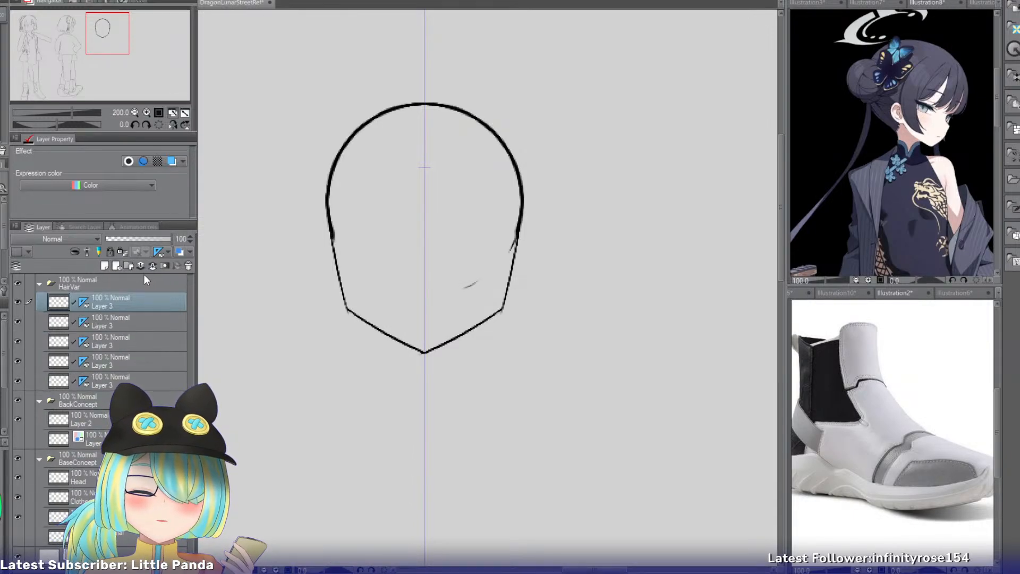
pyautogui.keyDown('shift'); pyautogui.click(124, 360); pyautogui.keyUp('shift')
pyautogui.hotkey('ctrl', 't')
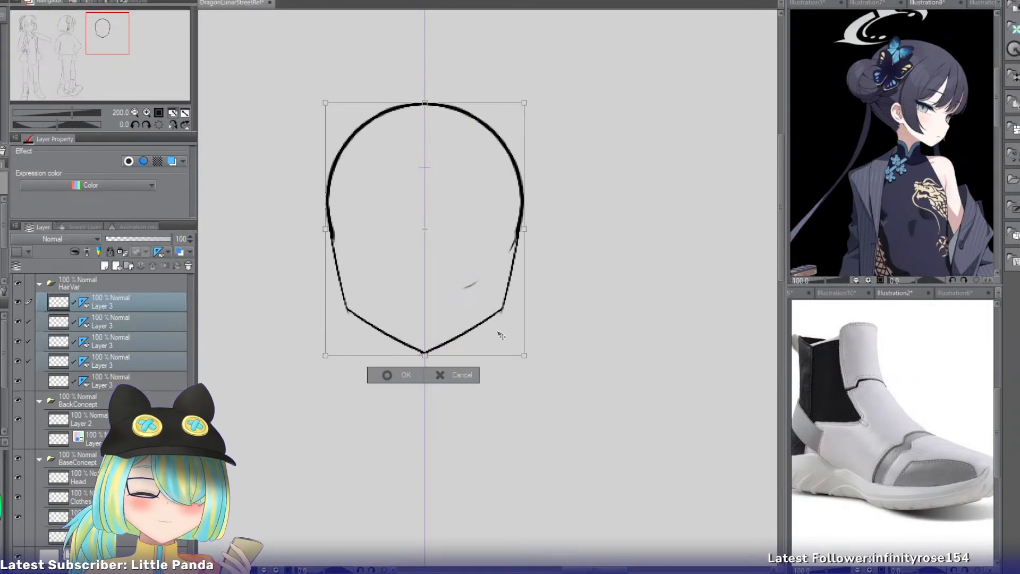
pyautogui.moveTo(505, 227); pyautogui.dragTo(507, 493)
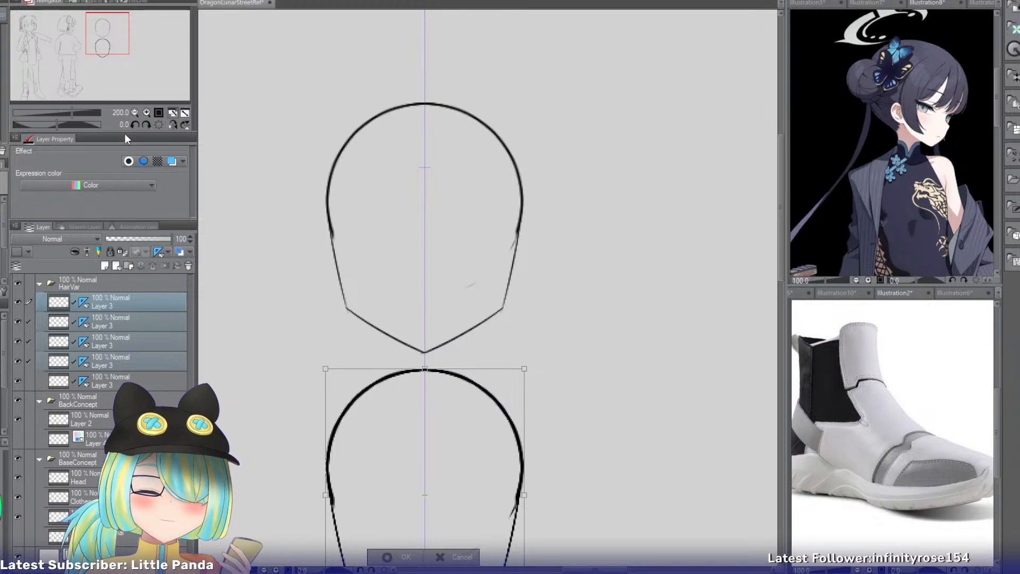
pyautogui.click(135, 112)
pyautogui.moveTo(115, 52); pyautogui.dragTo(121, 61)
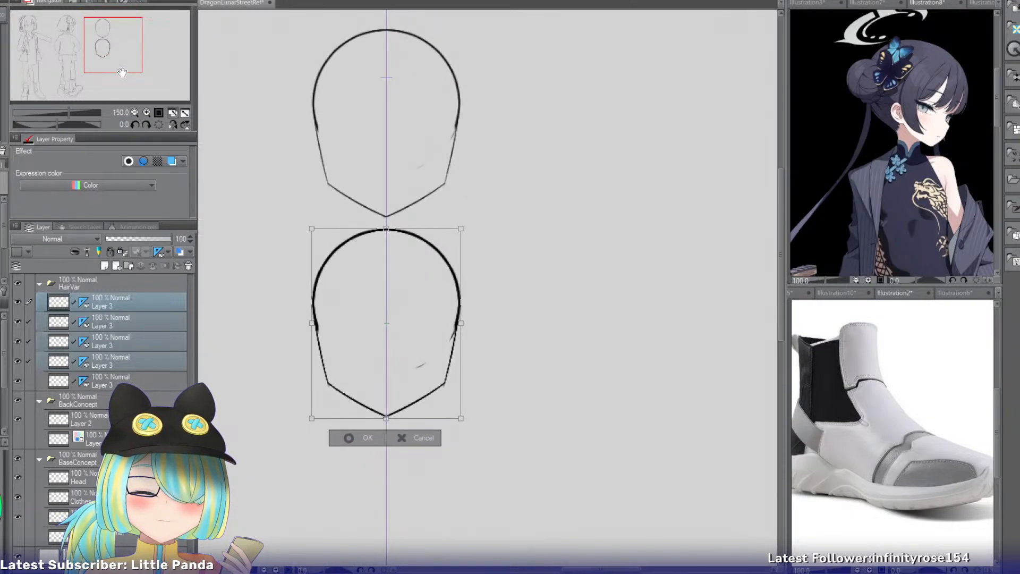
pyautogui.click(352, 438)
# Delete the three middle Layer 3 copies, keeping only the uppermost copy and the original.
pyautogui.click(122, 362)
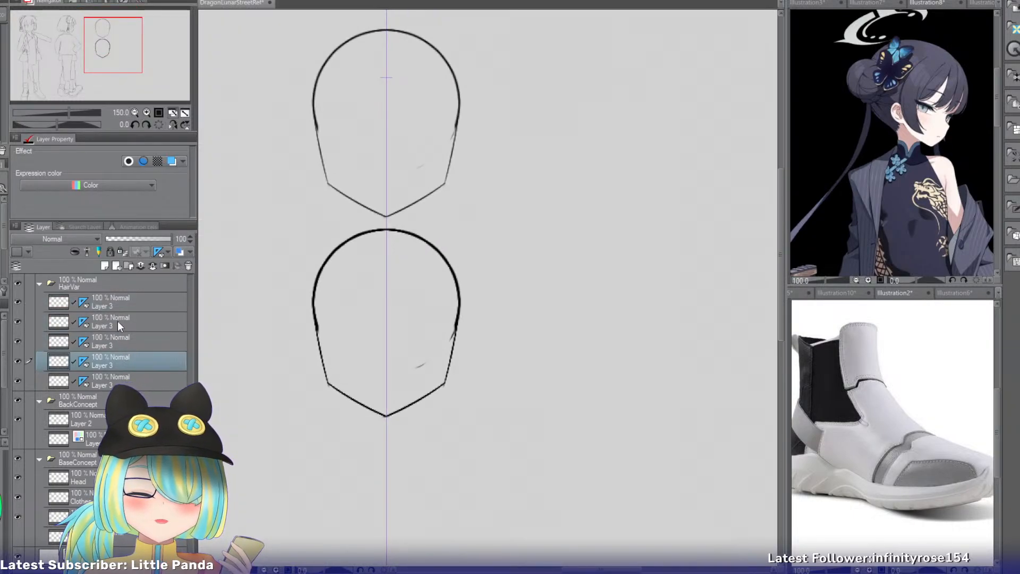
pyautogui.click(110, 301)
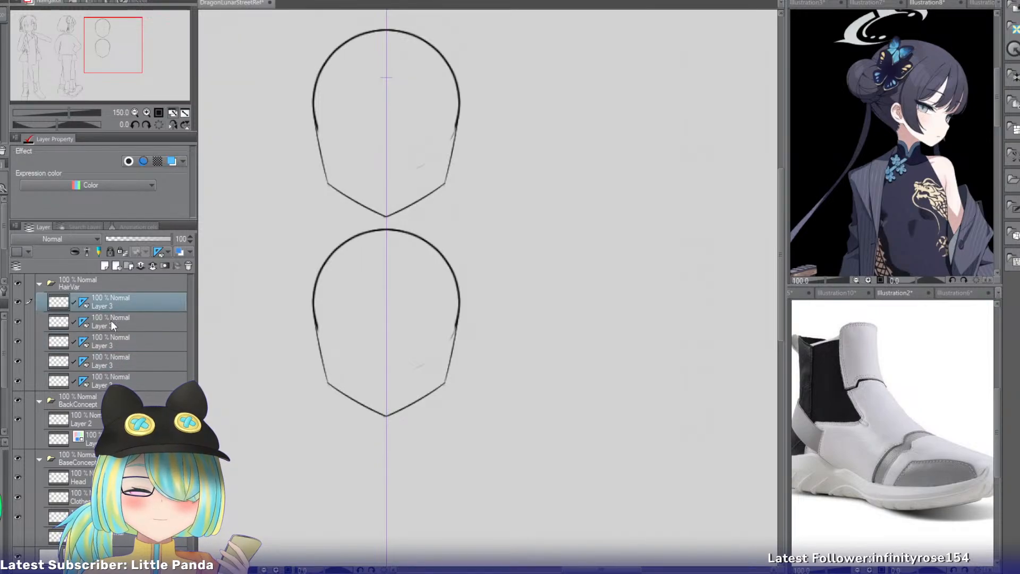
pyautogui.click(142, 320)
pyautogui.keyDown('shift'); pyautogui.click(111, 364); pyautogui.keyUp('shift')
pyautogui.rightClick(119, 350)
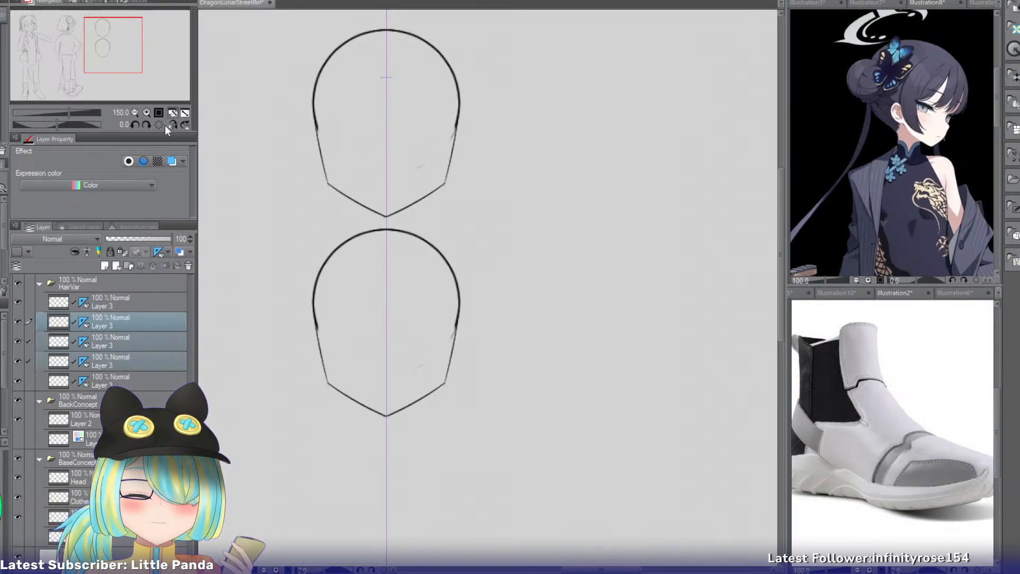
pyautogui.click(160, 123)
# Move the remaining head copy further down to widen the gap beneath the original head.
pyautogui.click(102, 302)
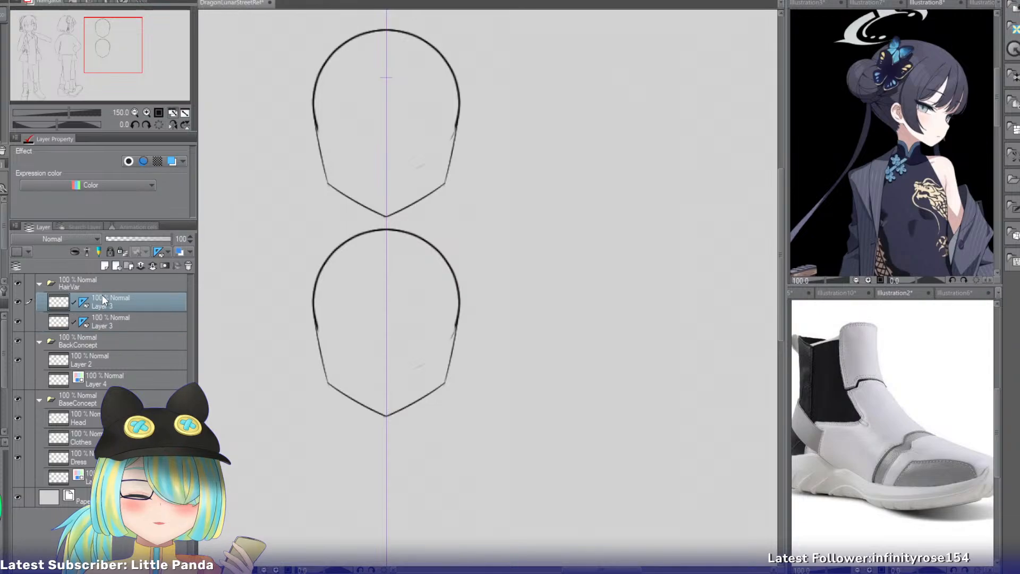
pyautogui.hotkey('ctrl', 't')
pyautogui.moveTo(419, 384); pyautogui.dragTo(392, 467)
pyautogui.click(349, 508)
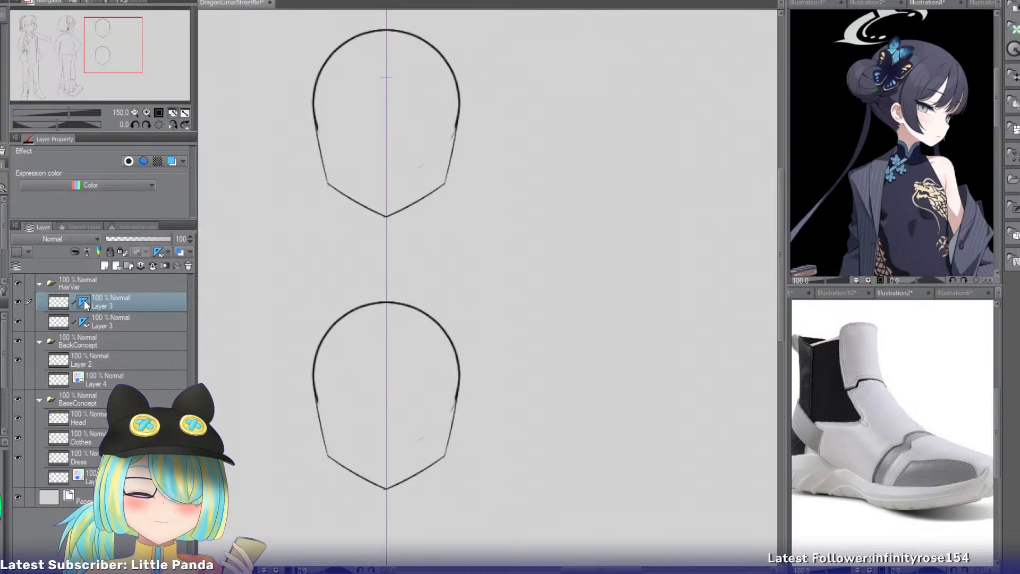
# Move the upper Layer 3's symmetry ruler onto the HairVar folder and remove the duplicate ruler from the lower Layer 3.
pyautogui.moveTo(84, 303); pyautogui.dragTo(82, 281)
pyautogui.click(82, 324)
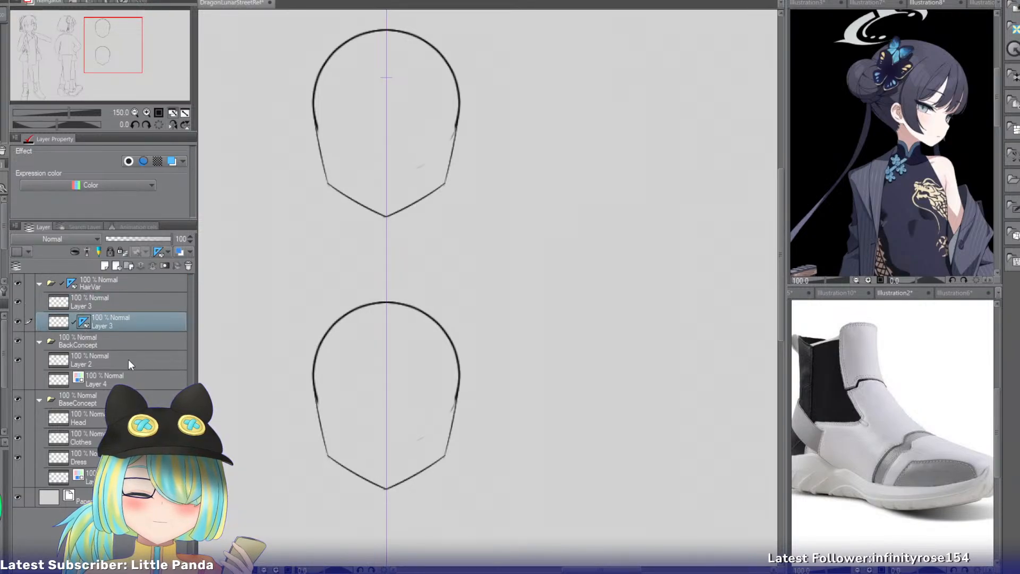
pyautogui.click(113, 301)
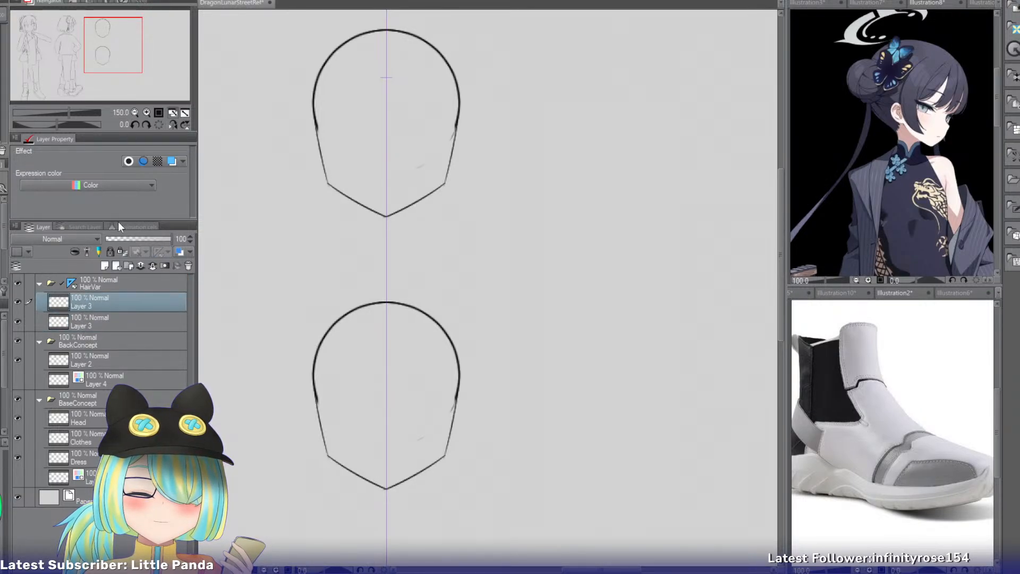
# Delete the lower head copy by removing the upper Layer 3 in the HairVar folder, keeping the original head.
pyautogui.click(112, 319)
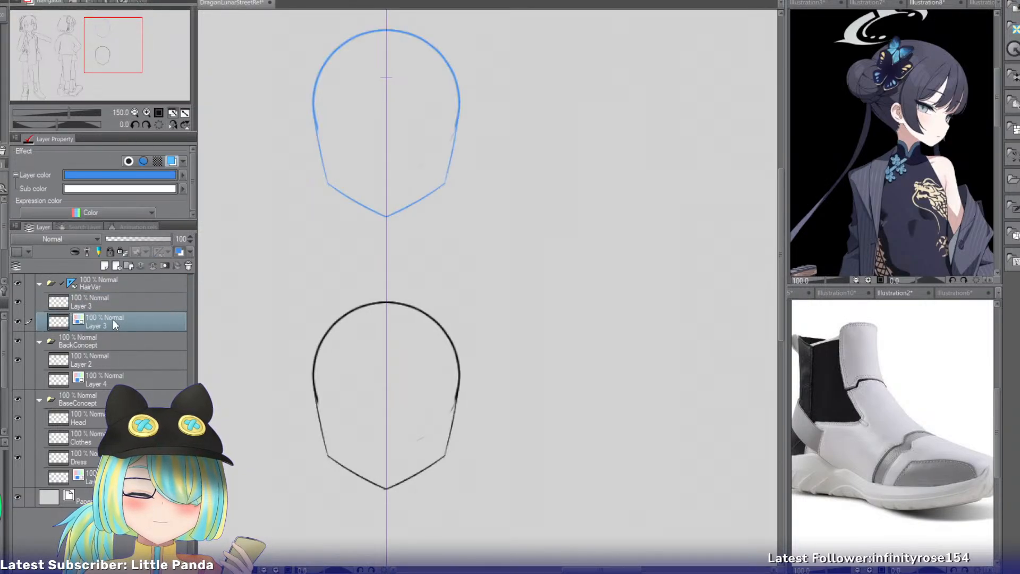
pyautogui.click(147, 112)
pyautogui.moveTo(112, 42); pyautogui.dragTo(110, 32)
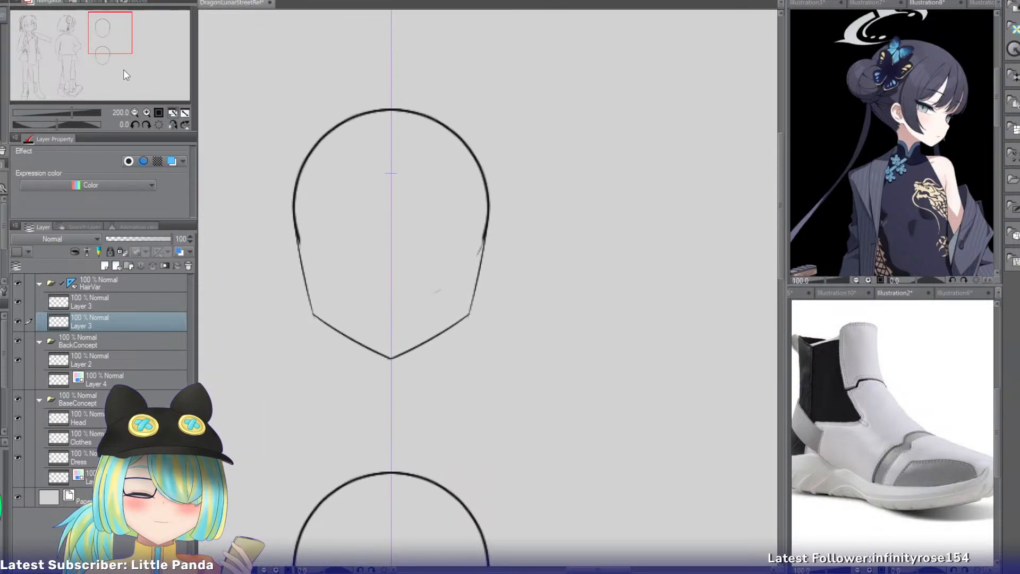
pyautogui.click(90, 299)
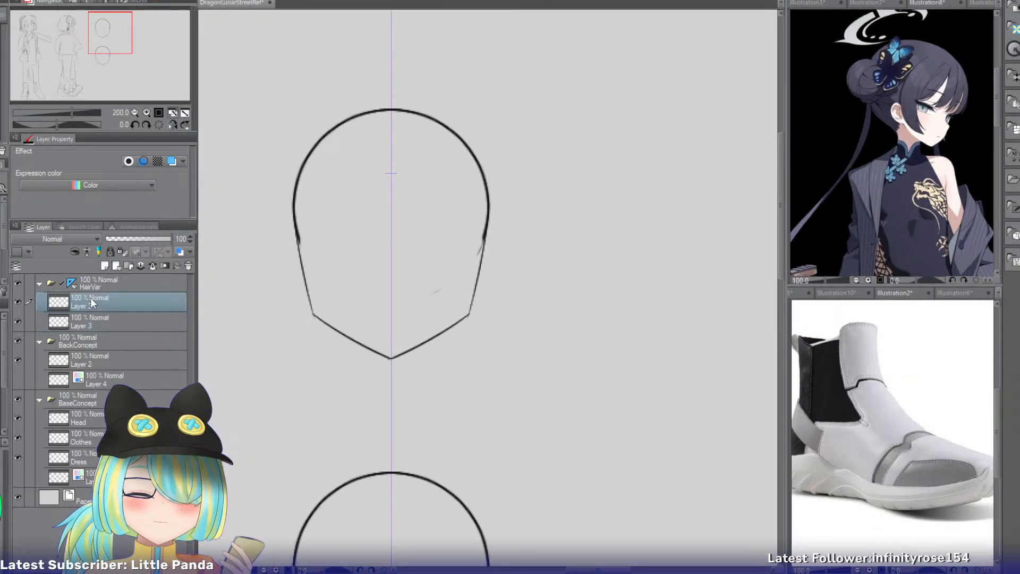
pyautogui.click(188, 265)
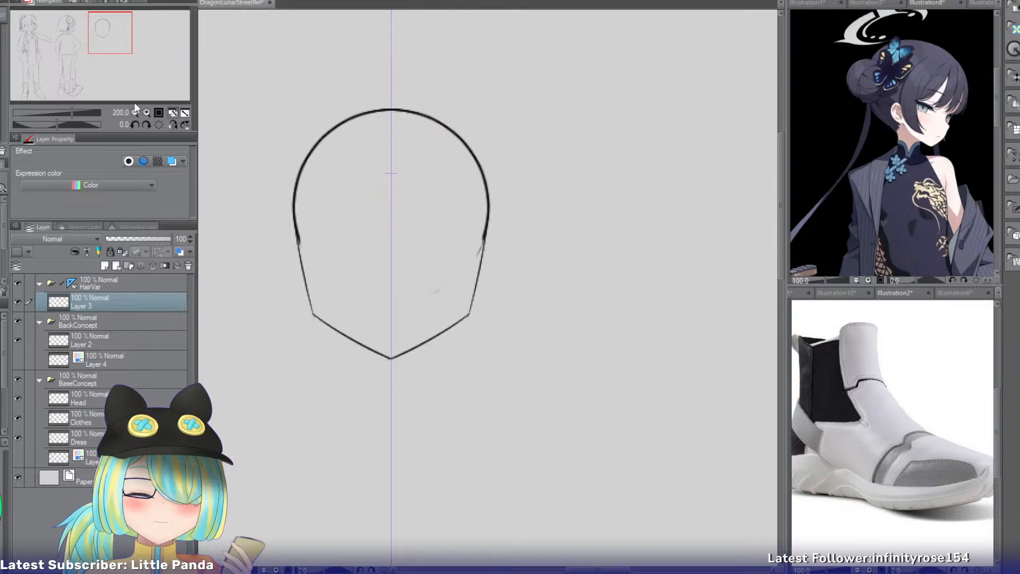
# Draw the mirrored upper eyelid shapes on the head, with two curved lines running from the inner corner to the face edge.
pyautogui.click(147, 112)
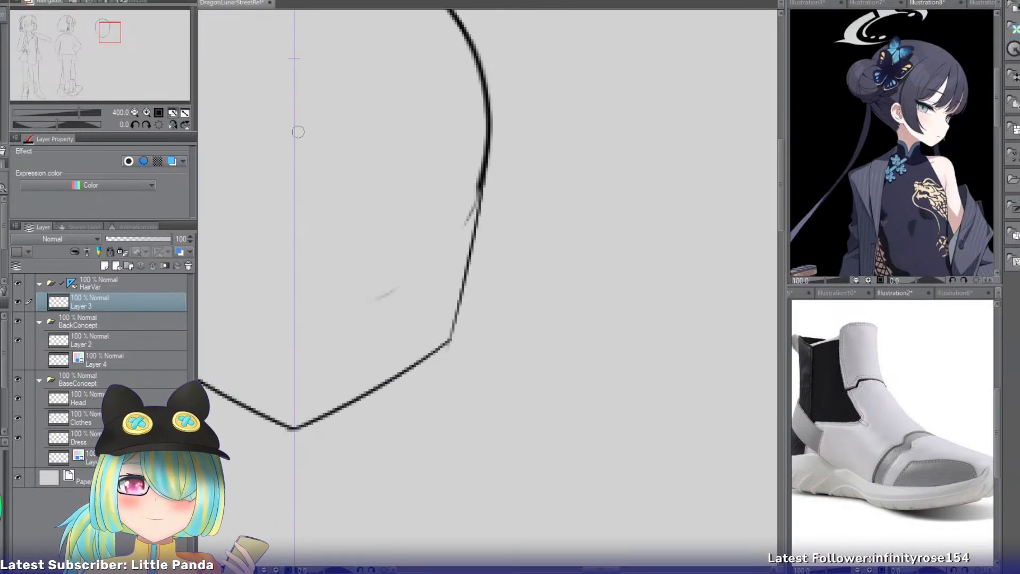
pyautogui.moveTo(113, 36); pyautogui.dragTo(110, 34)
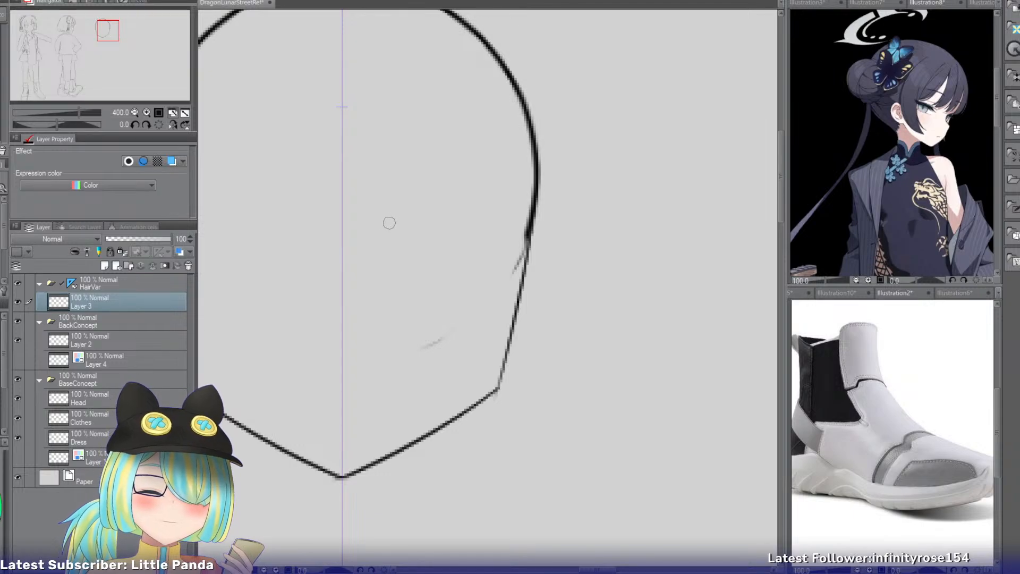
pyautogui.moveTo(375, 222); pyautogui.dragTo(491, 198)
pyautogui.hotkey('ctrl', 'z')
pyautogui.moveTo(382, 233)
pyautogui.mouseDown()
pyautogui.moveTo(412, 200)
pyautogui.moveTo(518, 188)
pyautogui.mouseUp()
pyautogui.moveTo(388, 234); pyautogui.dragTo(547, 214)
pyautogui.moveTo(418, 218); pyautogui.dragTo(428, 279)
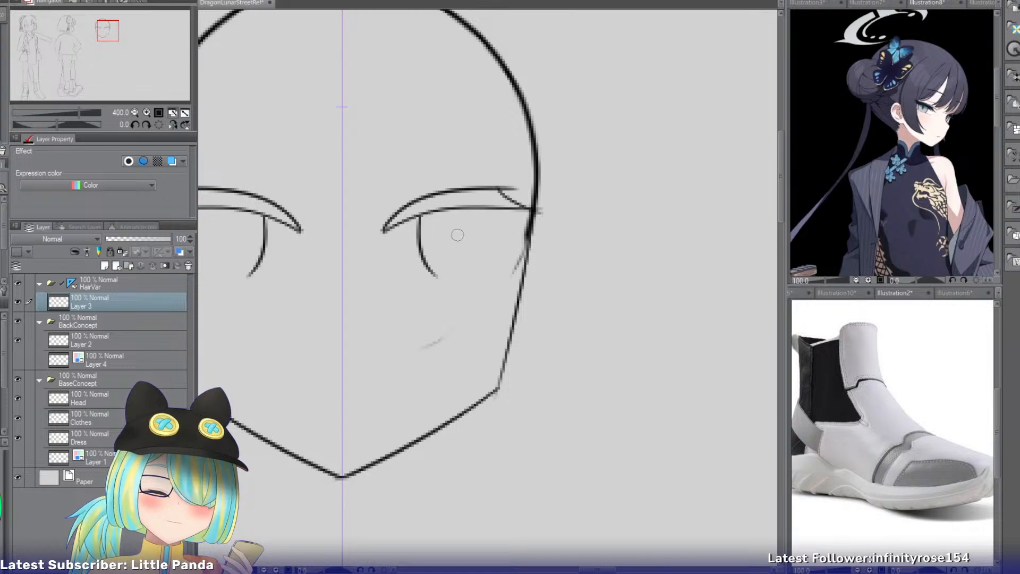
pyautogui.hotkey('ctrl', 'z')
pyautogui.moveTo(415, 218); pyautogui.dragTo(430, 286)
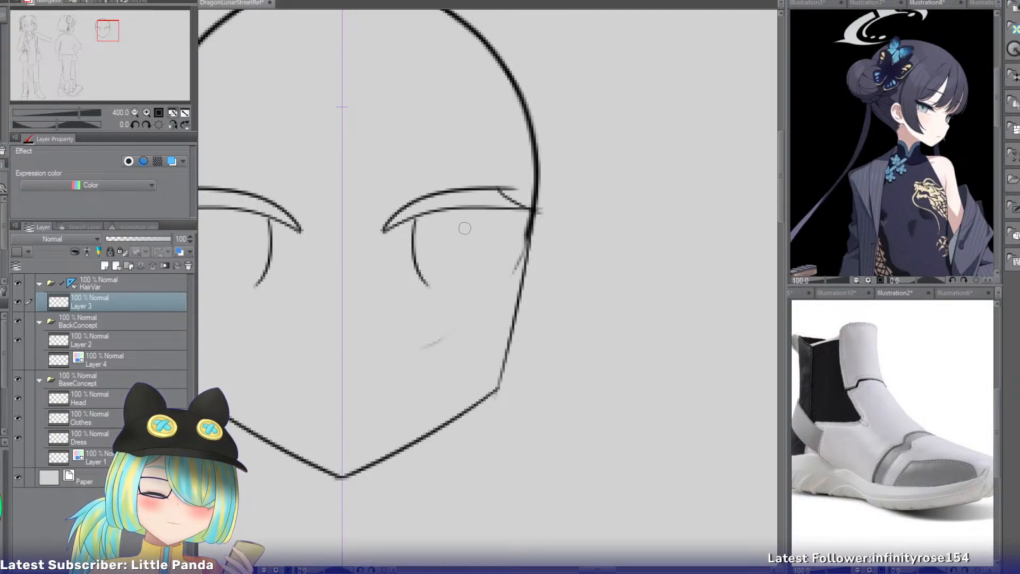
pyautogui.moveTo(487, 210)
pyautogui.mouseDown()
pyautogui.moveTo(491, 266)
pyautogui.moveTo(461, 285)
pyautogui.moveTo(467, 292)
pyautogui.mouseUp()
pyautogui.hotkey('ctrl', 'z')
pyautogui.hotkey('ctrl', 'z')
pyautogui.hotkey('ctrl', 'z')
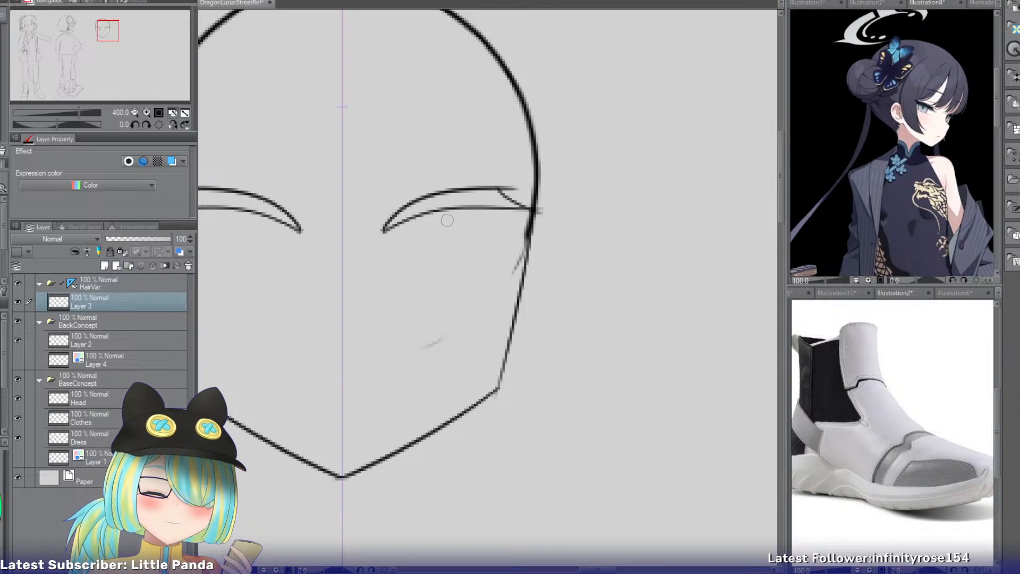
pyautogui.moveTo(449, 218)
pyautogui.mouseDown()
pyautogui.moveTo(469, 289)
pyautogui.moveTo(437, 293)
pyautogui.mouseUp()
pyautogui.hotkey('ctrl', 'z')
pyautogui.moveTo(448, 227); pyautogui.dragTo(485, 254)
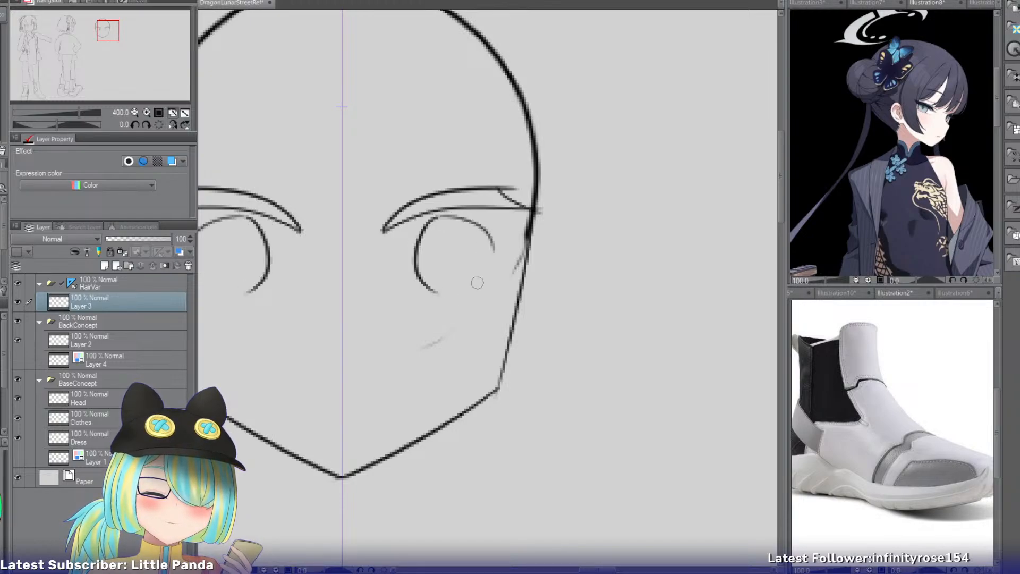
pyautogui.hotkey('ctrl', 'z')
pyautogui.moveTo(428, 220); pyautogui.dragTo(484, 261)
pyautogui.hotkey('ctrl', 'z')
pyautogui.hotkey('ctrl', 'z')
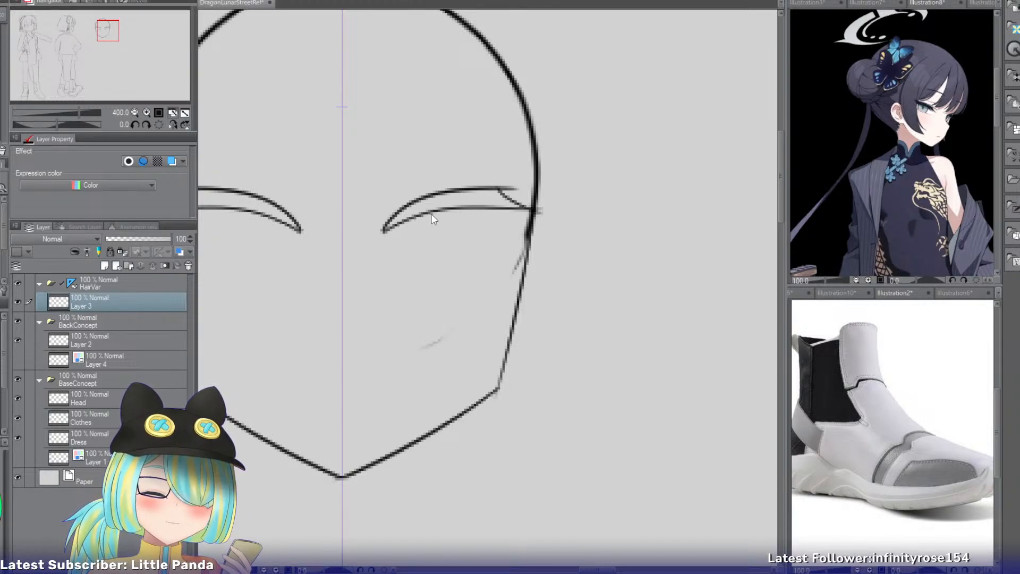
pyautogui.moveTo(429, 213); pyautogui.dragTo(449, 290)
pyautogui.moveTo(479, 212); pyautogui.dragTo(478, 287)
pyautogui.hotkey('ctrl', 'z')
pyautogui.hotkey('ctrl', 'z')
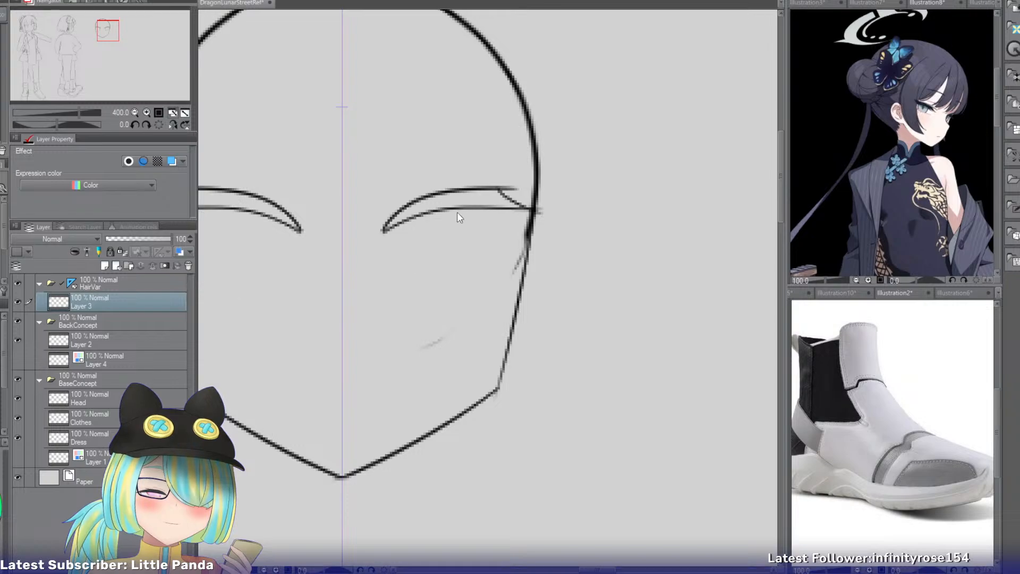
pyautogui.moveTo(432, 210); pyautogui.dragTo(448, 283)
pyautogui.hotkey('ctrl', 'z')
pyautogui.moveTo(429, 214); pyautogui.dragTo(448, 286)
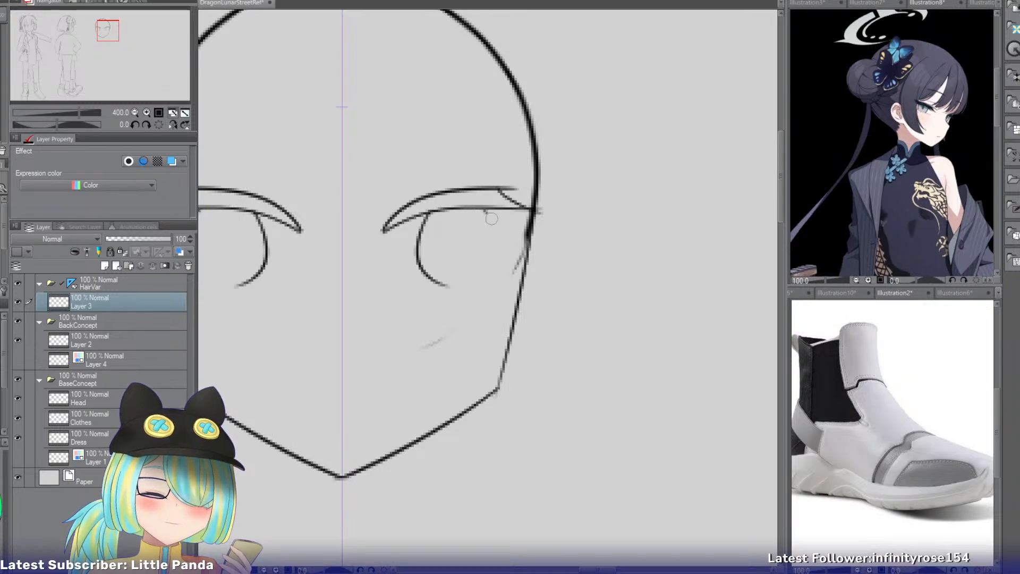
pyautogui.moveTo(485, 210)
pyautogui.mouseDown()
pyautogui.moveTo(477, 278)
pyautogui.moveTo(437, 278)
pyautogui.mouseUp()
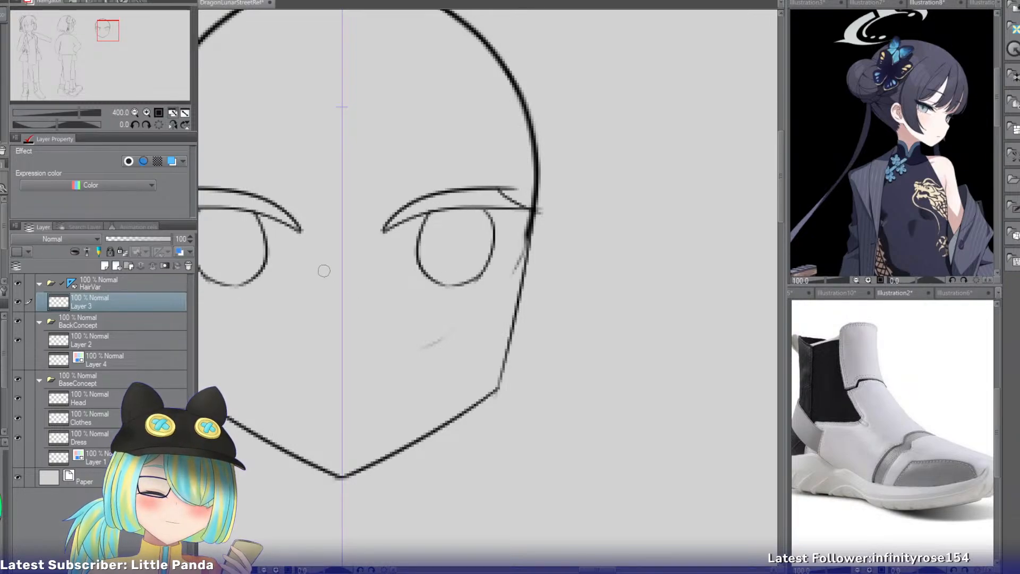
pyautogui.moveTo(105, 30); pyautogui.dragTo(105, 33)
pyautogui.hotkey('ctrl', 'z')
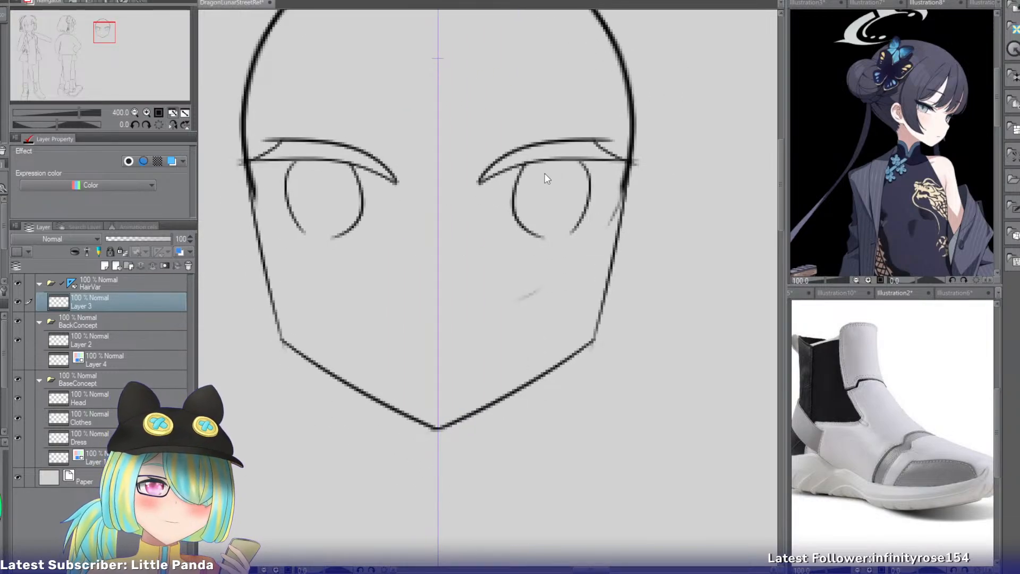
pyautogui.hotkey('ctrl', 'z')
pyautogui.hotkey('ctrl', 'z')
pyautogui.moveTo(513, 165)
pyautogui.mouseDown()
pyautogui.moveTo(530, 250)
pyautogui.moveTo(539, 252)
pyautogui.moveTo(540, 237)
pyautogui.mouseUp()
pyautogui.hotkey('ctrl', 'z')
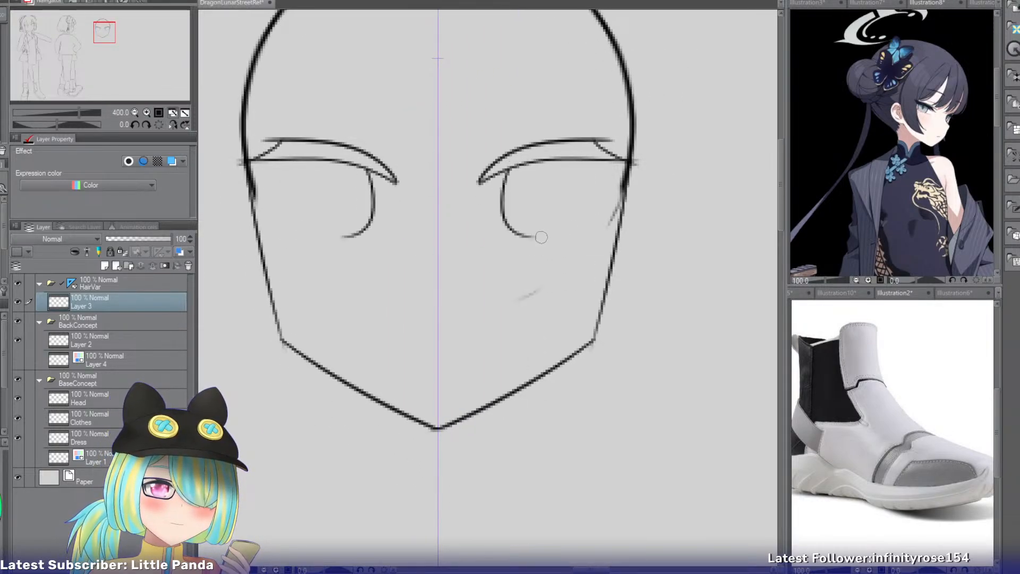
pyautogui.moveTo(575, 167); pyautogui.dragTo(552, 235)
pyautogui.hotkey('ctrl', 'z')
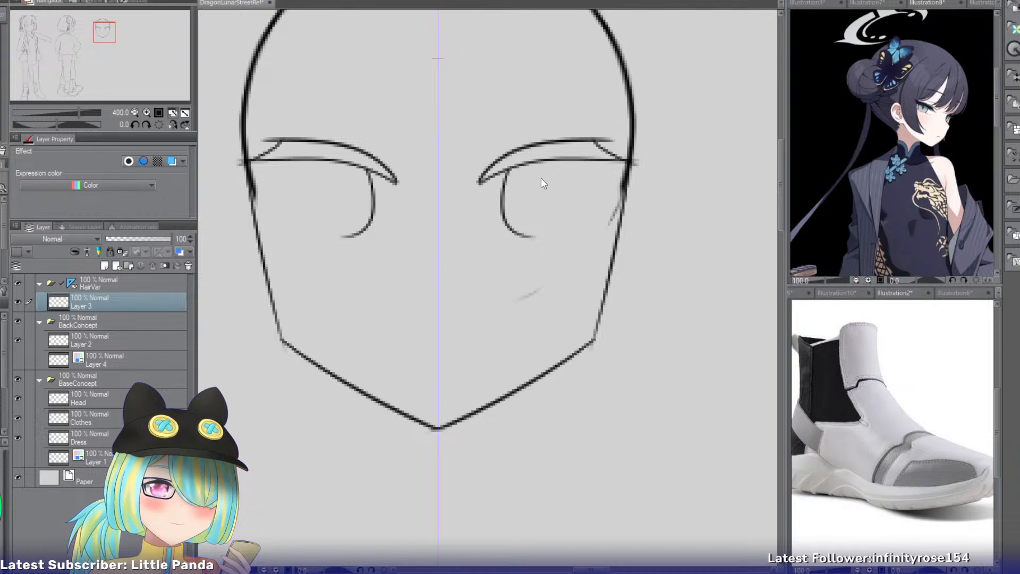
pyautogui.hotkey('ctrl', 'z')
# Draw mirrored rounded iris outlines beneath the upper eyelids, leaving them open at the top.
pyautogui.moveTo(527, 164); pyautogui.dragTo(543, 236)
pyautogui.hotkey('ctrl', 'z')
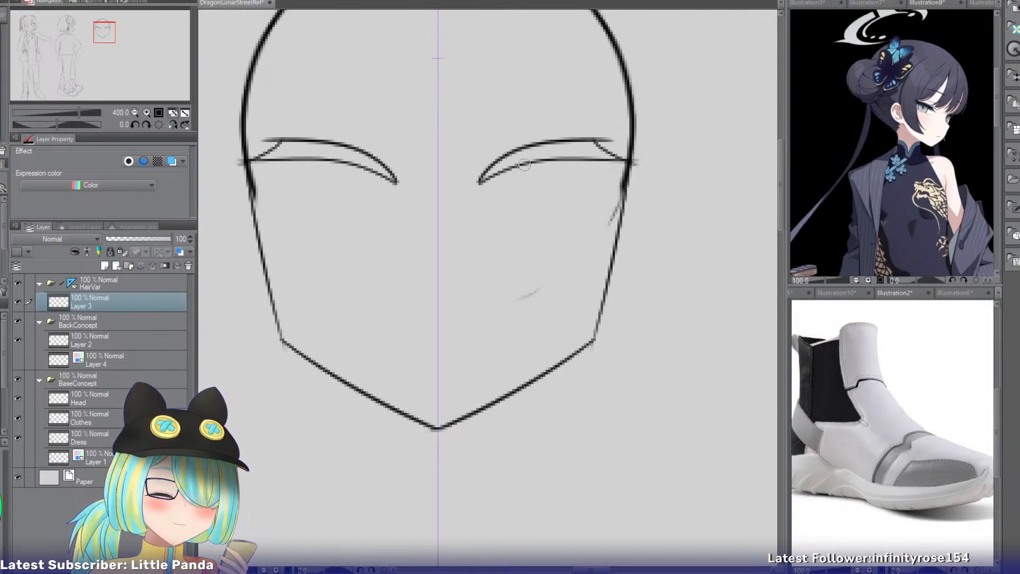
pyautogui.moveTo(518, 166); pyautogui.dragTo(534, 237)
pyautogui.moveTo(578, 164)
pyautogui.mouseDown()
pyautogui.moveTo(591, 180)
pyautogui.moveTo(580, 236)
pyautogui.moveTo(553, 242)
pyautogui.moveTo(566, 240)
pyautogui.mouseUp()
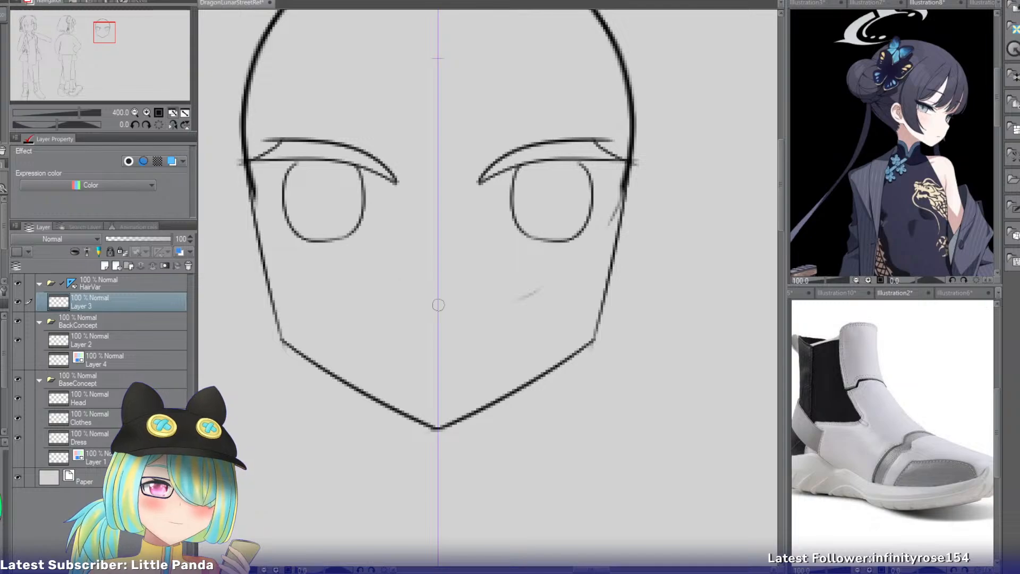
# Draw a short, slightly curved mouth line and a small nose mark on the face's centre line.
pyautogui.moveTo(404, 338); pyautogui.dragTo(470, 339)
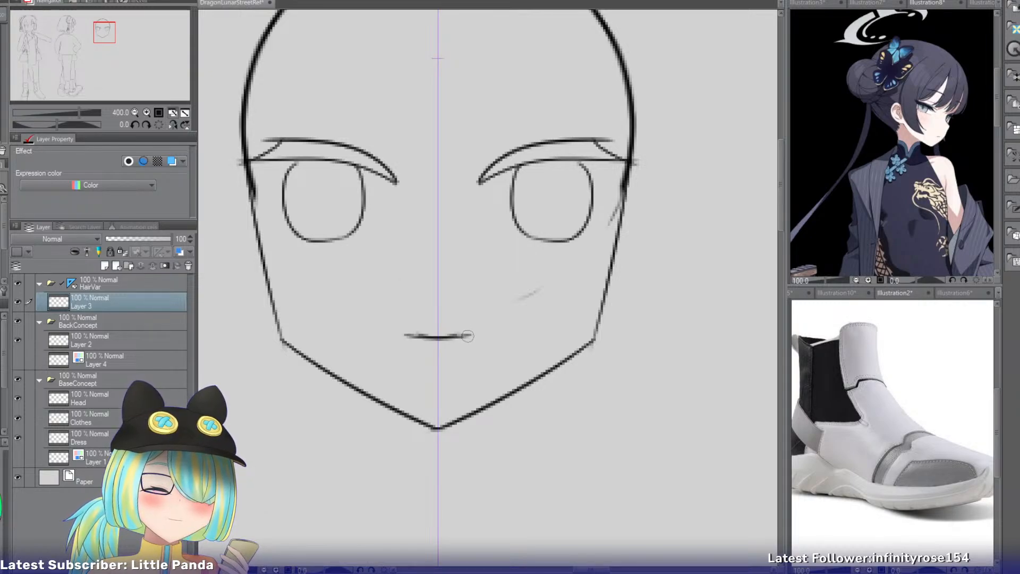
pyautogui.hotkey('ctrl', 'z')
pyautogui.moveTo(404, 339); pyautogui.dragTo(470, 339)
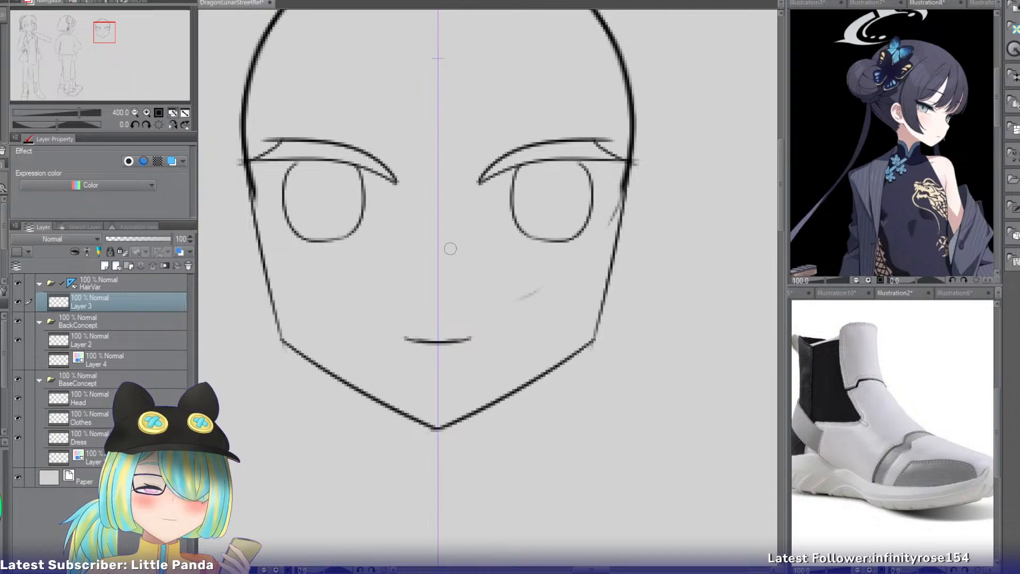
pyautogui.moveTo(437, 253); pyautogui.dragTo(438, 261)
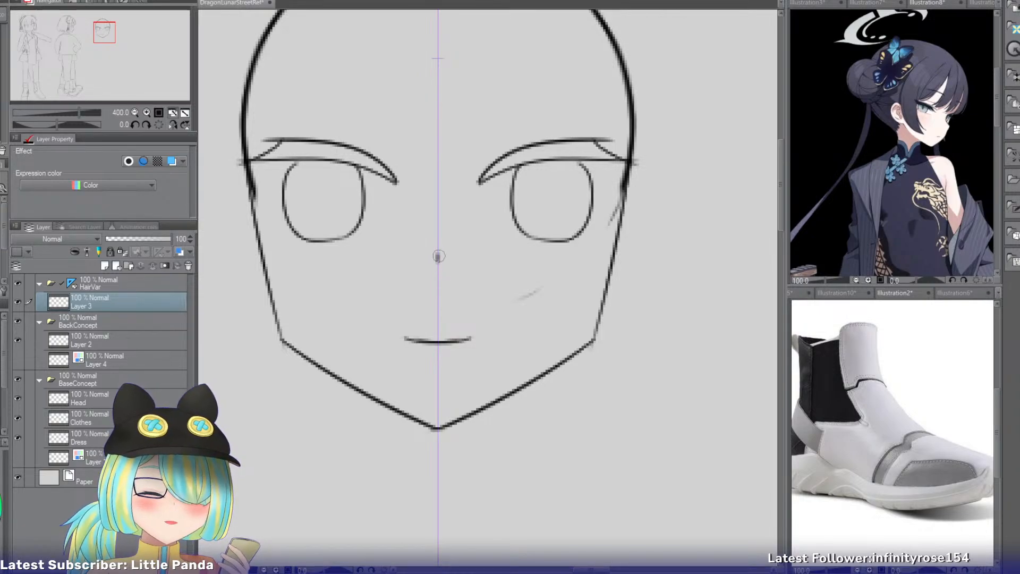
# Paste a copy of the finished face layer and move it straight down, leaving a wide gap below the original head.
pyautogui.hotkey('ctrl', 'v')
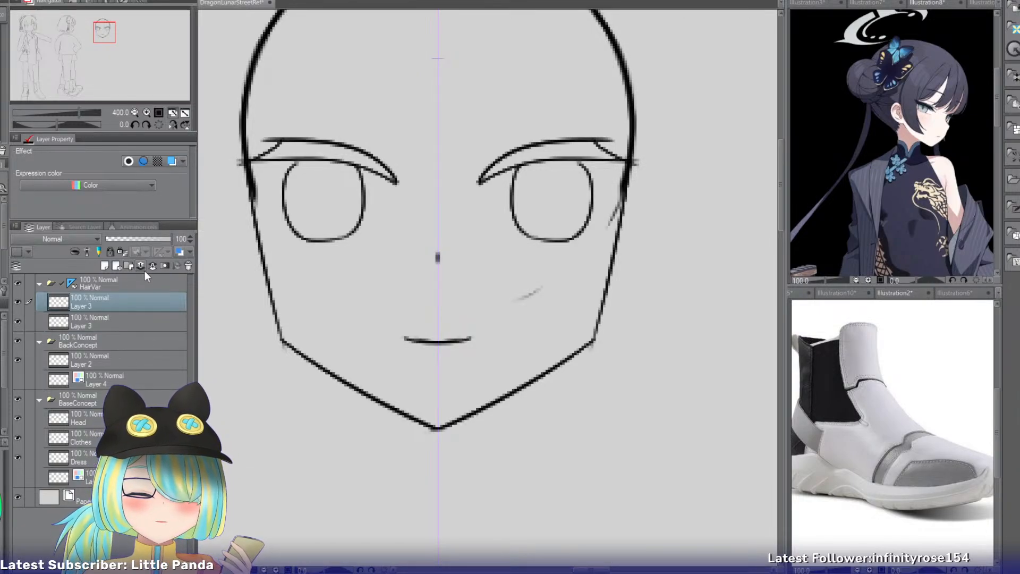
pyautogui.hotkey('ctrl', 't')
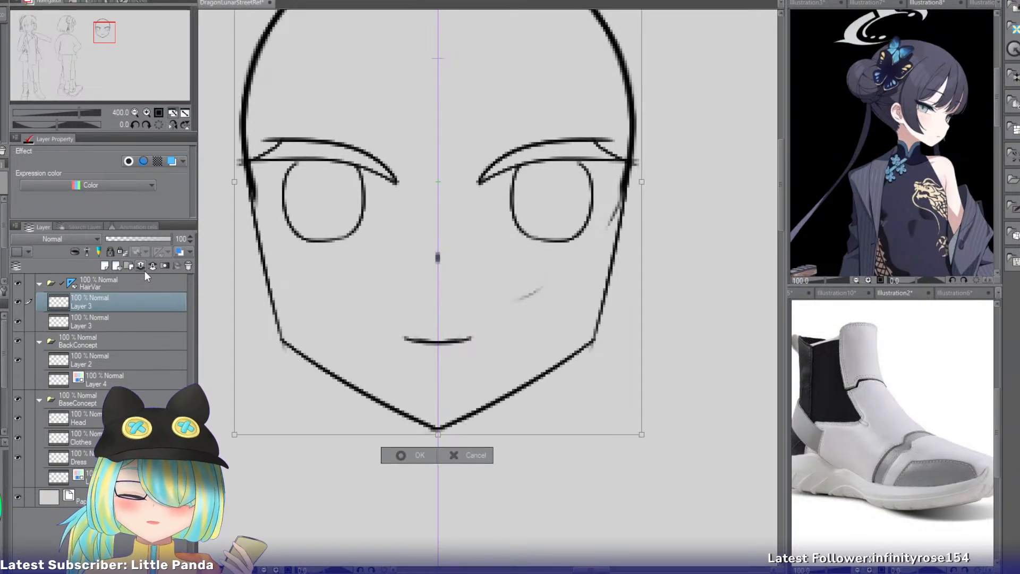
pyautogui.click(134, 112)
pyautogui.moveTo(106, 34); pyautogui.dragTo(106, 42)
pyautogui.moveTo(512, 186); pyautogui.dragTo(514, 479)
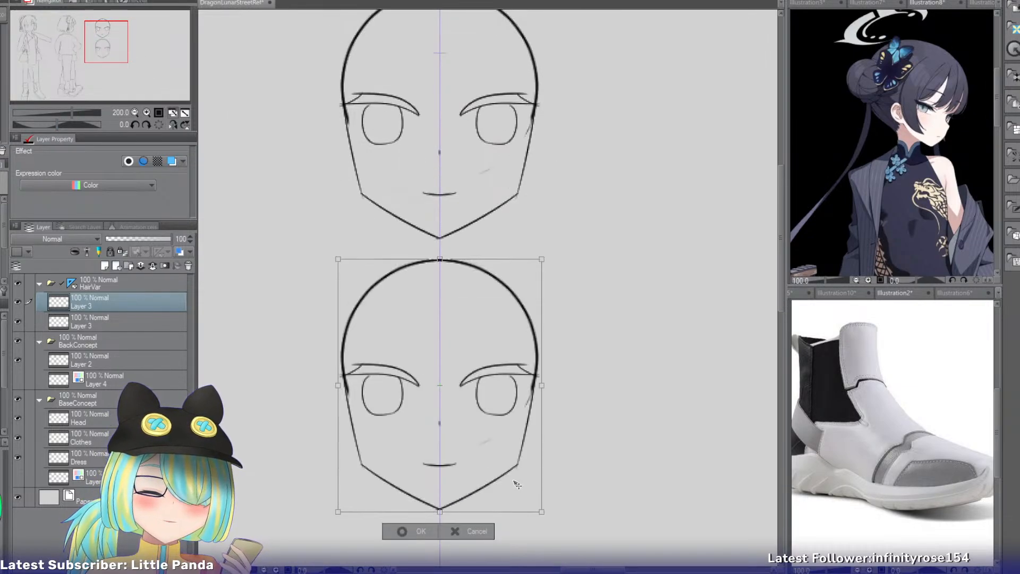
pyautogui.moveTo(495, 428); pyautogui.dragTo(493, 503)
pyautogui.click(419, 556)
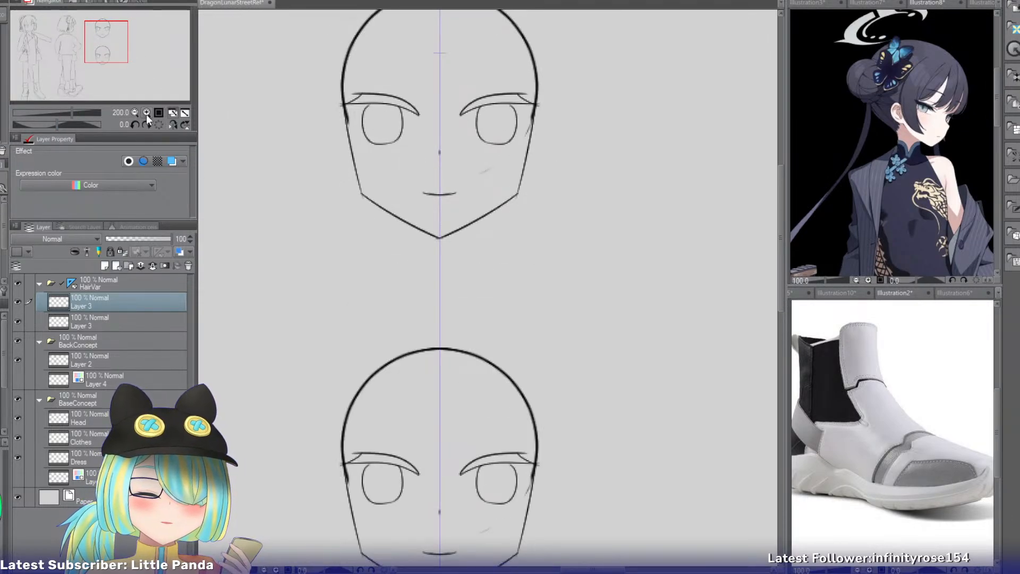
# Sketch blunt bangs across the upper head's forehead without mirroring, adding a short outward-curving strand on each side.
pyautogui.moveTo(107, 38); pyautogui.dragTo(101, 24)
pyautogui.click(148, 113)
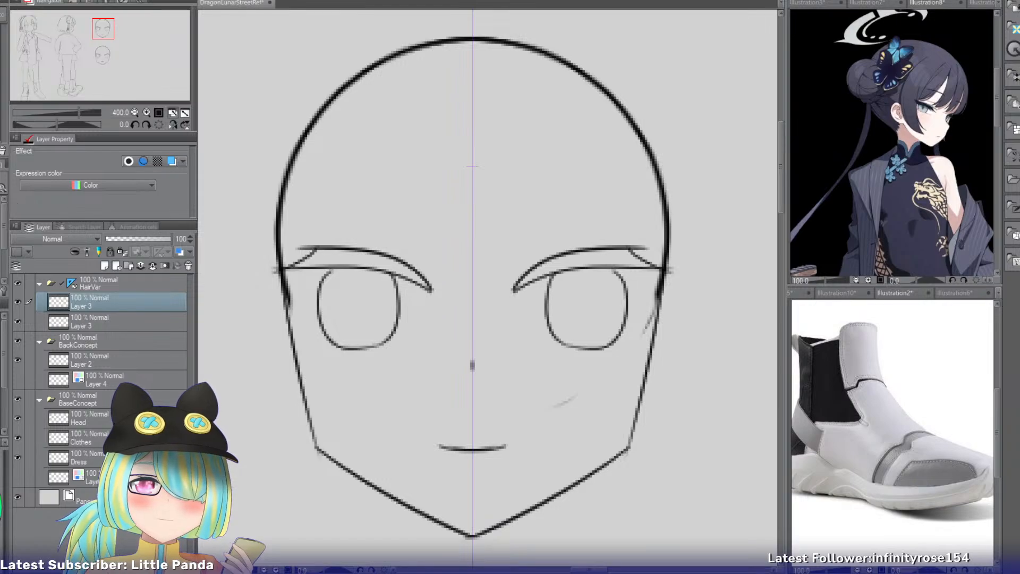
pyautogui.moveTo(379, 90); pyautogui.dragTo(365, 217)
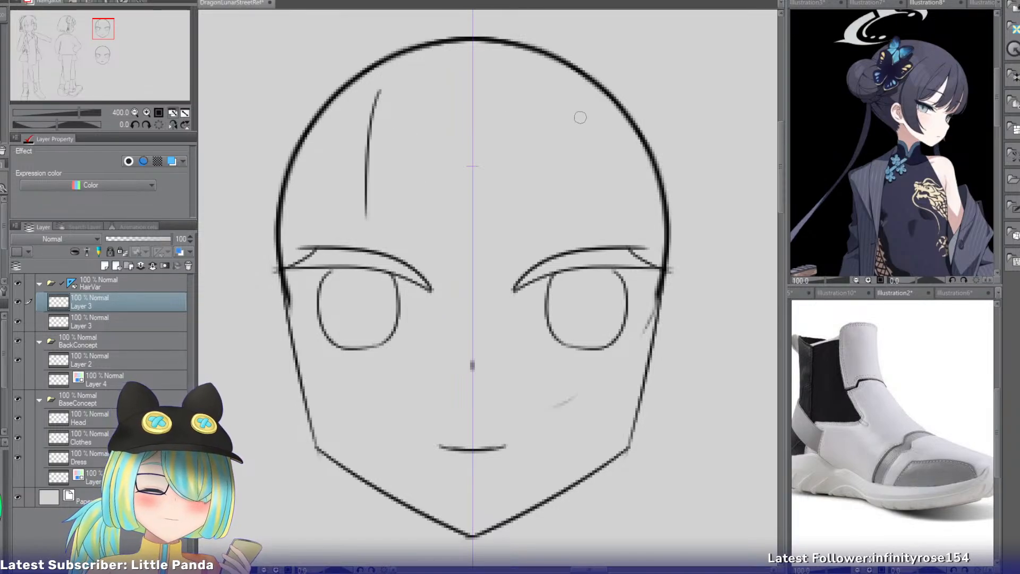
pyautogui.moveTo(586, 86); pyautogui.dragTo(579, 202)
pyautogui.hotkey('ctrl', 'z')
pyautogui.moveTo(568, 88); pyautogui.dragTo(585, 224)
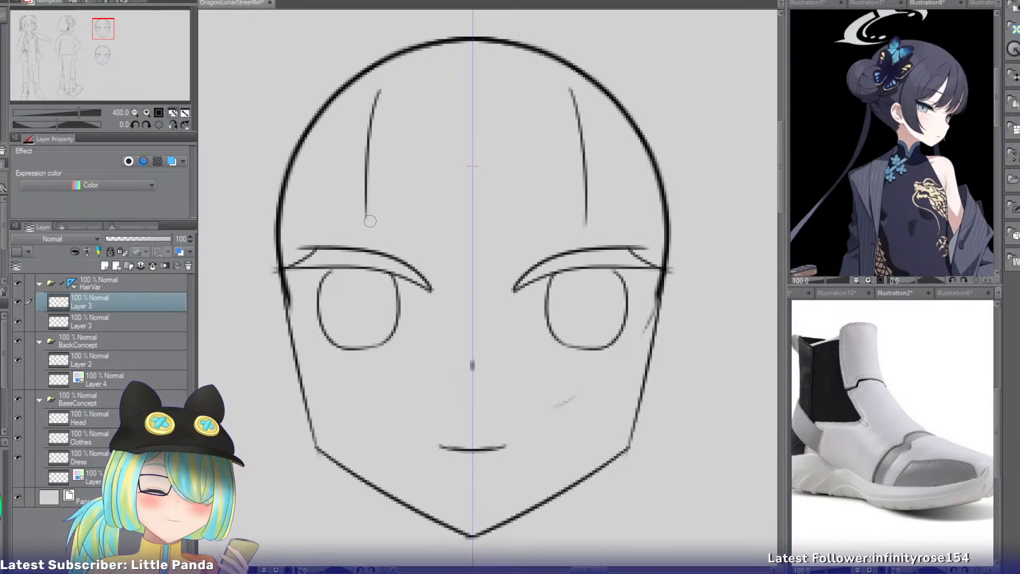
pyautogui.moveTo(367, 217); pyautogui.dragTo(598, 211)
pyautogui.moveTo(369, 127); pyautogui.dragTo(320, 187)
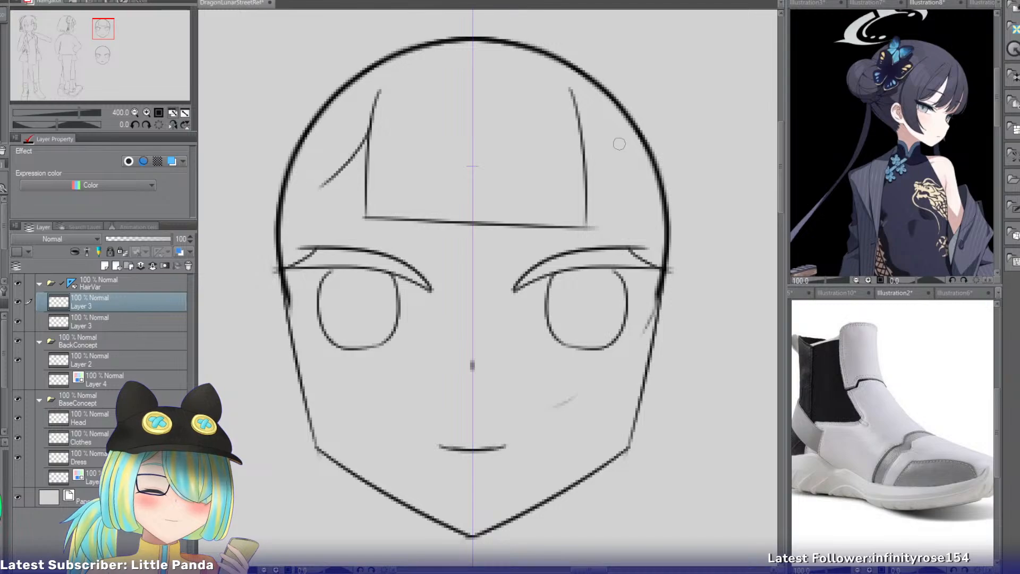
pyautogui.moveTo(593, 133); pyautogui.dragTo(658, 178)
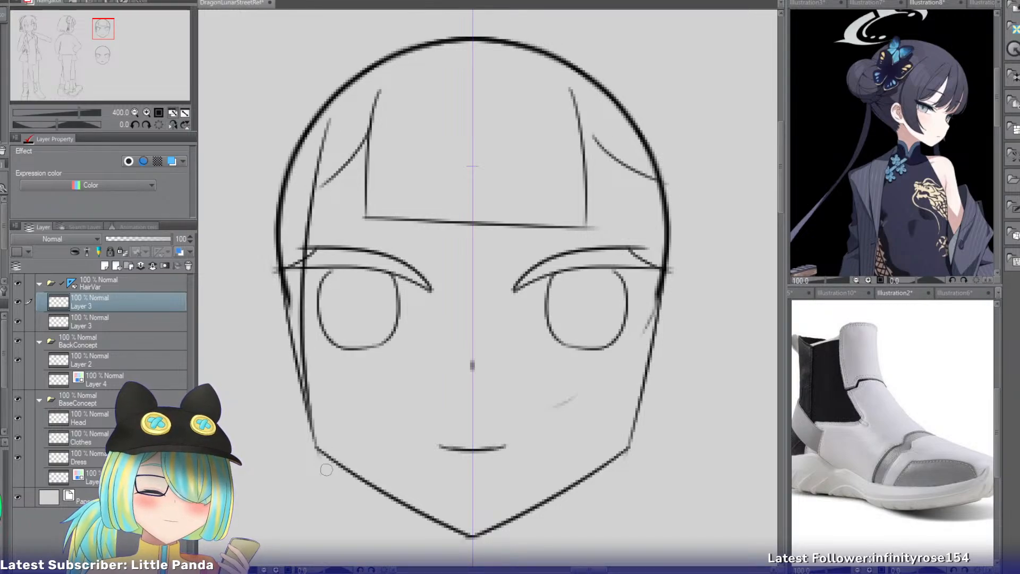
# Draw the inner edge of the left side lock, curving from beside the bangs down past the eye to the jaw.
pyautogui.moveTo(331, 121); pyautogui.dragTo(313, 211)
pyautogui.moveTo(300, 293); pyautogui.dragTo(307, 404)
pyautogui.hotkey('ctrl', 'z')
pyautogui.moveTo(332, 125); pyautogui.dragTo(297, 376)
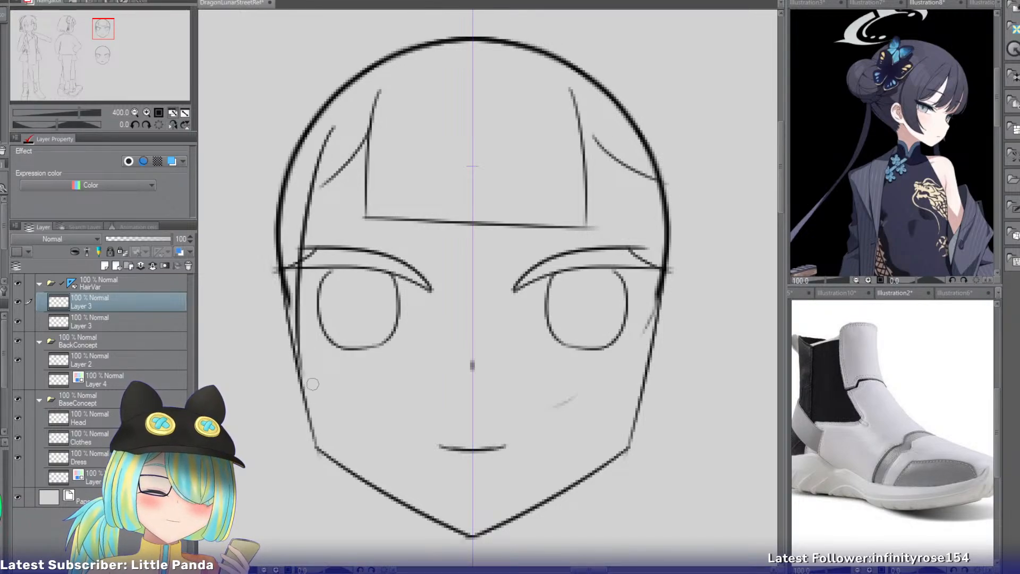
pyautogui.hotkey('ctrl', 'z')
pyautogui.moveTo(329, 159); pyautogui.dragTo(311, 423)
# Draw the left side lock's outer edge as a long curve outside the head, tapering in towards the jaw.
pyautogui.moveTo(256, 148); pyautogui.dragTo(296, 417)
pyautogui.hotkey('ctrl', 'z')
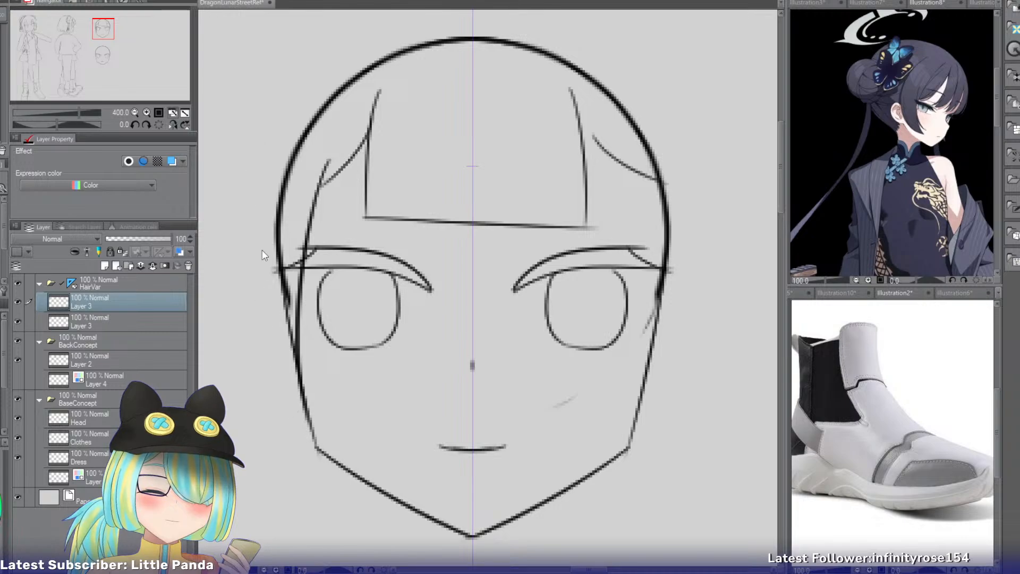
pyautogui.moveTo(261, 183); pyautogui.dragTo(305, 420)
pyautogui.hotkey('ctrl', 'z')
pyautogui.moveTo(252, 181); pyautogui.dragTo(305, 420)
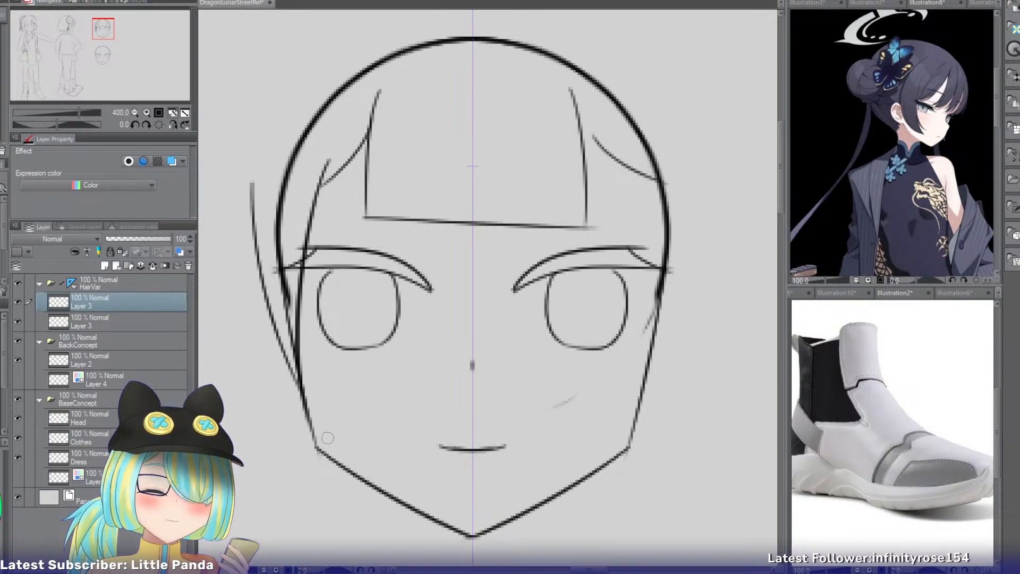
pyautogui.hotkey('ctrl', 'z')
pyautogui.moveTo(251, 183); pyautogui.dragTo(306, 421)
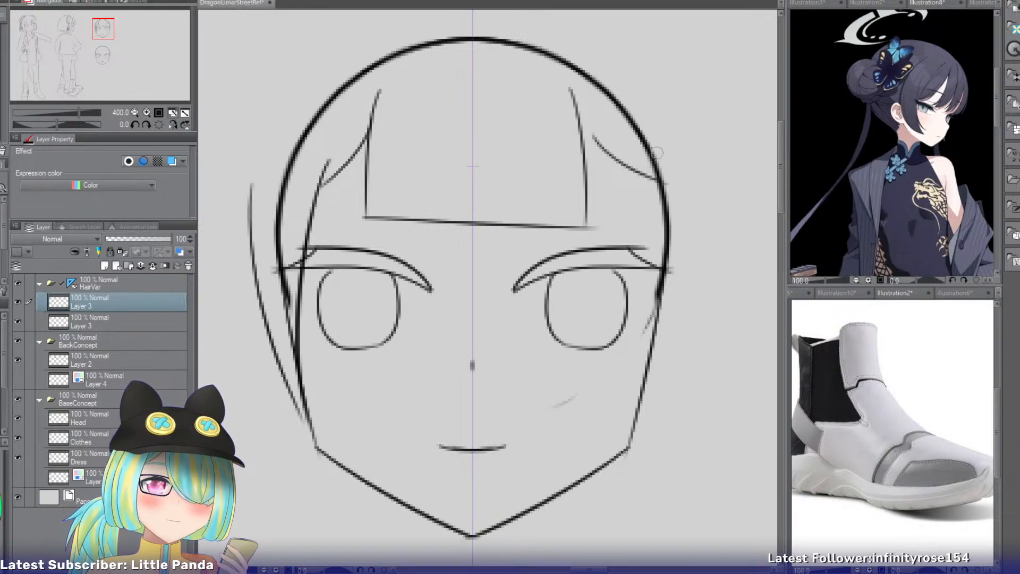
# Draw the right side lock's inner edge past the eye and its outer edge outside the head, tapering in at the jaw.
pyautogui.moveTo(636, 152); pyautogui.dragTo(644, 399)
pyautogui.moveTo(691, 155); pyautogui.dragTo(656, 409)
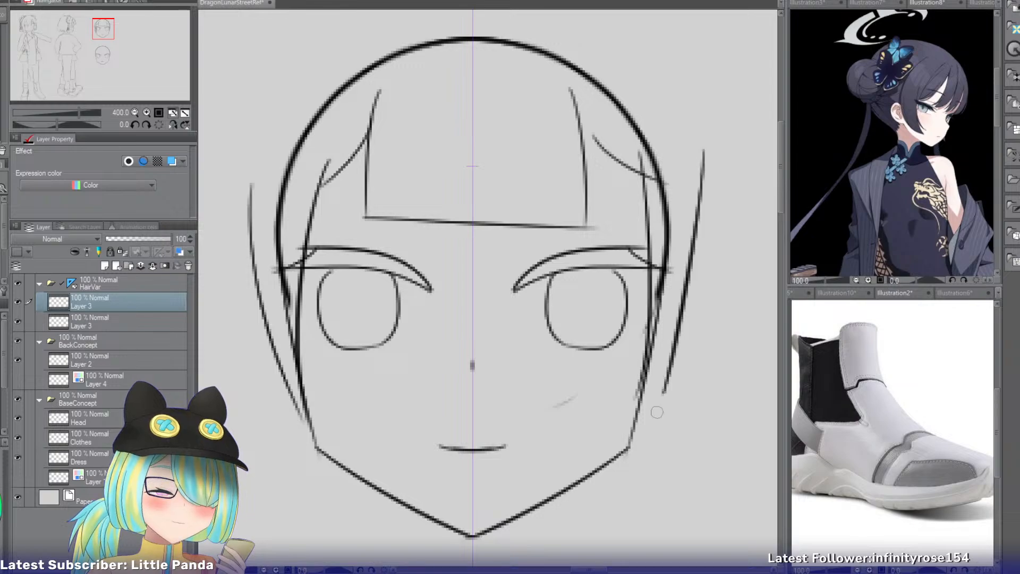
pyautogui.hotkey('ctrl', 'z')
pyautogui.moveTo(688, 155); pyautogui.dragTo(632, 391)
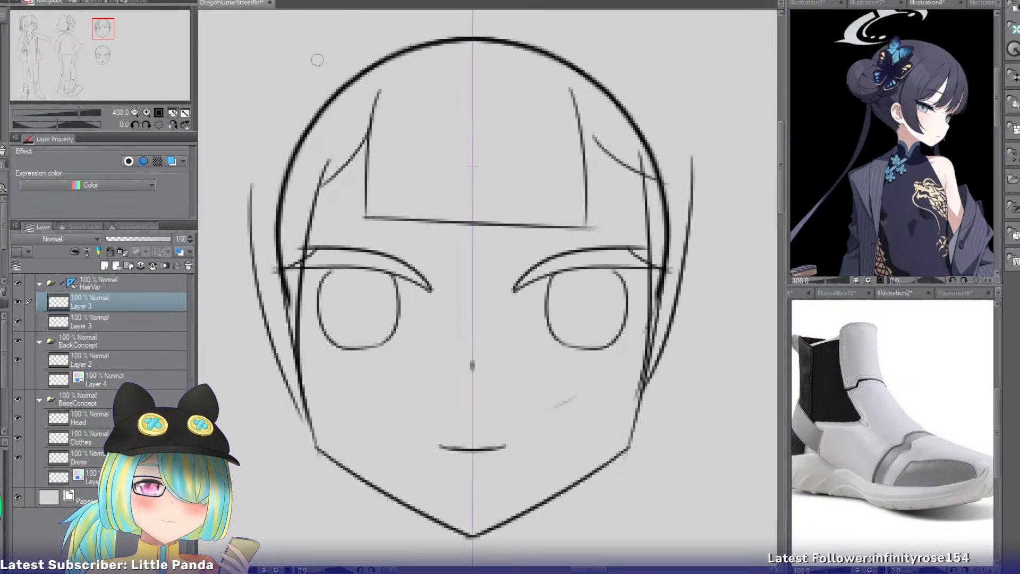
# Draw the hair's outer outline as an arc above the skull, running down both sides to meet the side locks.
pyautogui.moveTo(108, 32); pyautogui.dragTo(105, 29)
pyautogui.moveTo(553, 61); pyautogui.dragTo(332, 282)
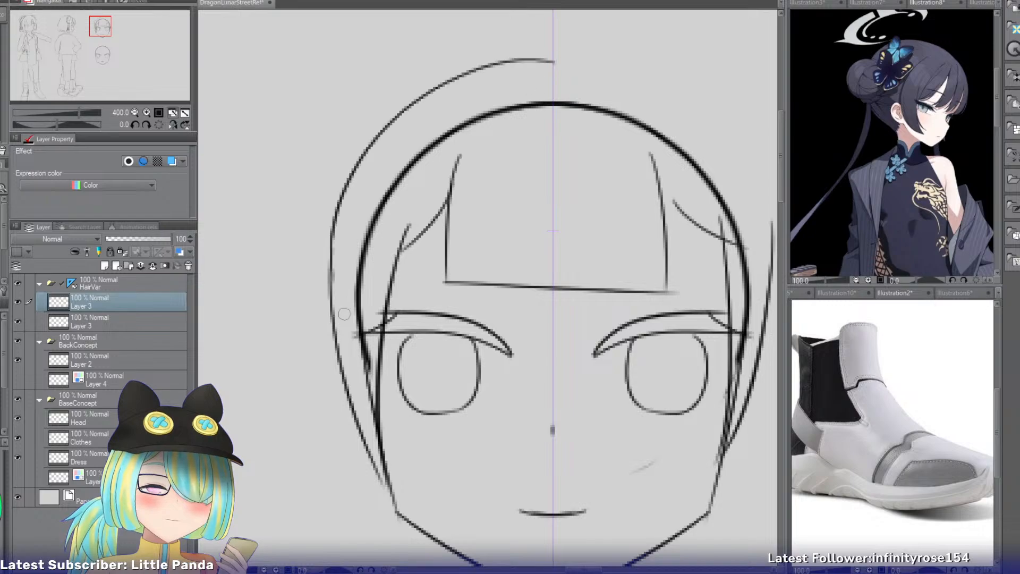
pyautogui.moveTo(530, 64)
pyautogui.mouseDown()
pyautogui.moveTo(759, 188)
pyautogui.moveTo(765, 263)
pyautogui.mouseUp()
pyautogui.hotkey('ctrl', 'z')
pyautogui.moveTo(749, 164); pyautogui.dragTo(764, 262)
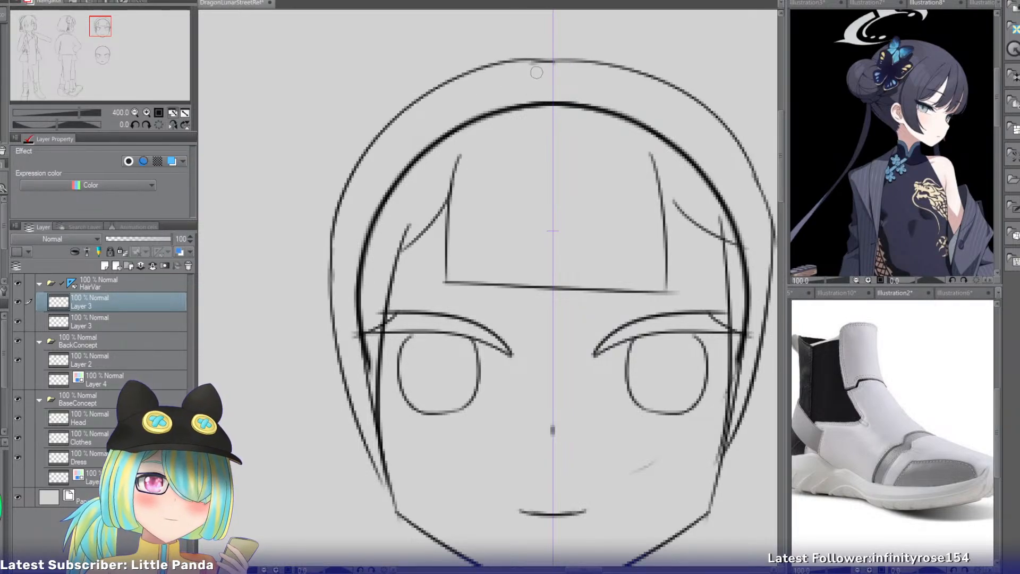
pyautogui.moveTo(502, 59); pyautogui.dragTo(296, 263)
pyautogui.moveTo(323, 197); pyautogui.dragTo(314, 379)
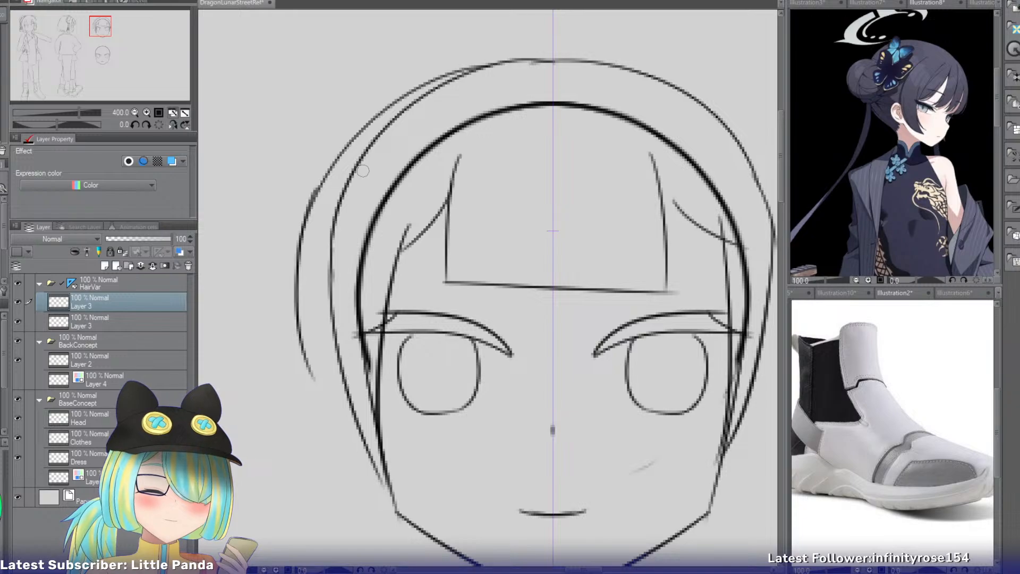
pyautogui.hotkey('ctrl', 'z')
pyautogui.hotkey('ctrl', 'z')
pyautogui.moveTo(491, 63); pyautogui.dragTo(314, 266)
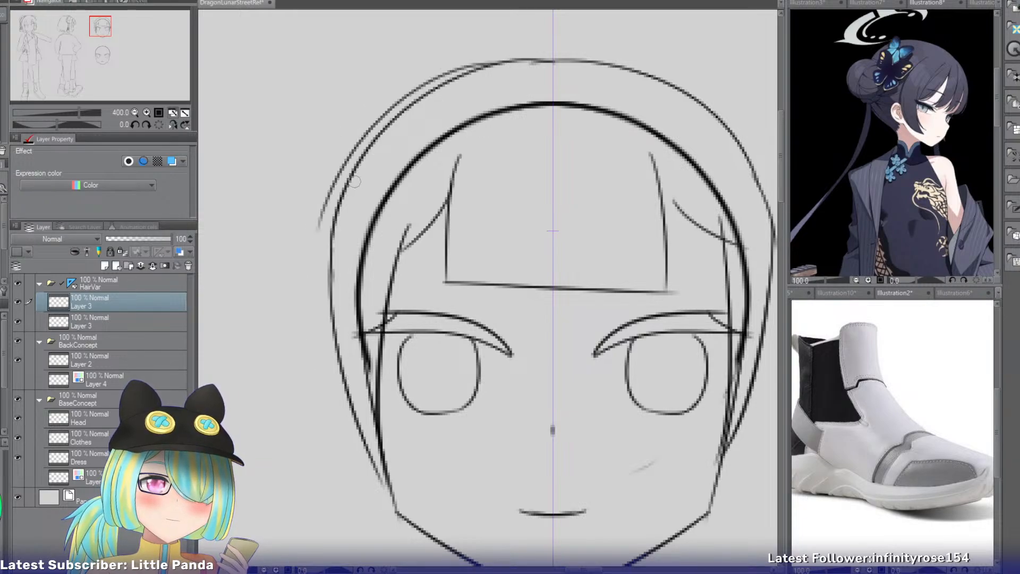
pyautogui.hotkey('ctrl', 'z')
pyautogui.moveTo(473, 67)
pyautogui.mouseDown()
pyautogui.moveTo(311, 289)
pyautogui.moveTo(347, 383)
pyautogui.mouseUp()
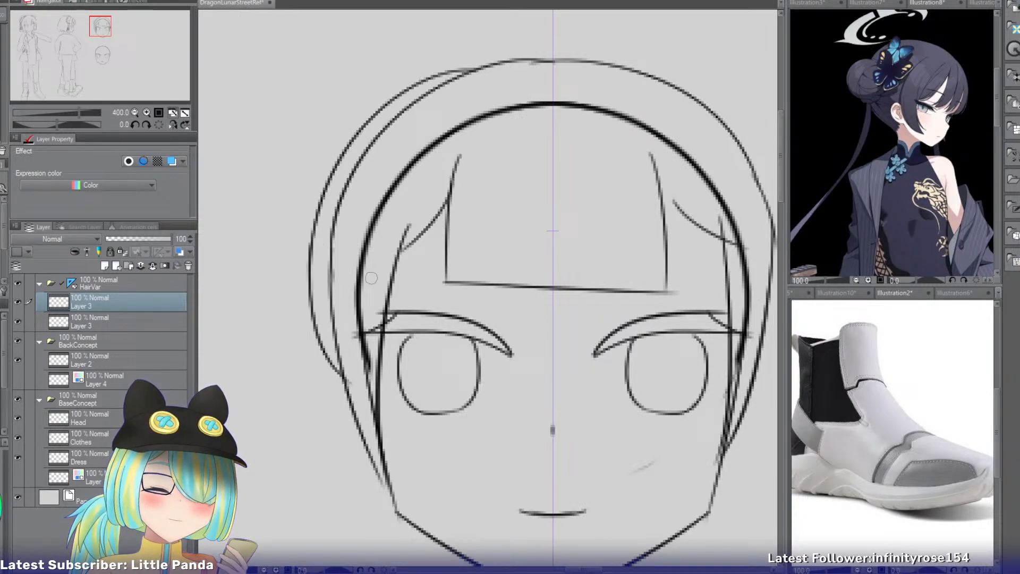
pyautogui.click(135, 113)
pyautogui.hotkey('ctrl', 'z')
pyautogui.hotkey('ctrl', 'z')
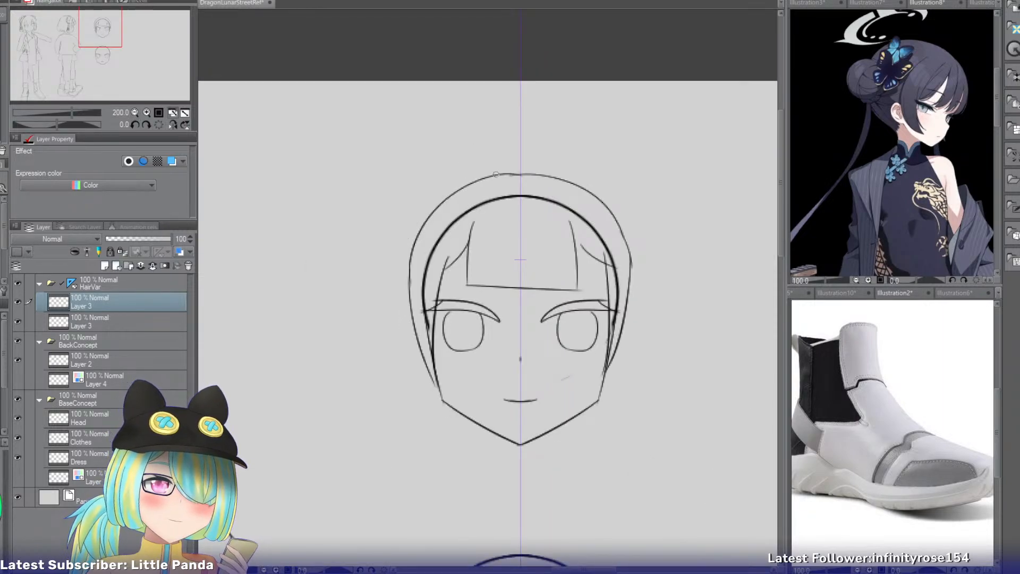
# Draw a second curve outside the left hair outline for the back hair, from near the crown to about eye level.
pyautogui.moveTo(496, 174); pyautogui.dragTo(393, 297)
pyautogui.hotkey('ctrl', 'z')
pyautogui.moveTo(495, 174); pyautogui.dragTo(396, 287)
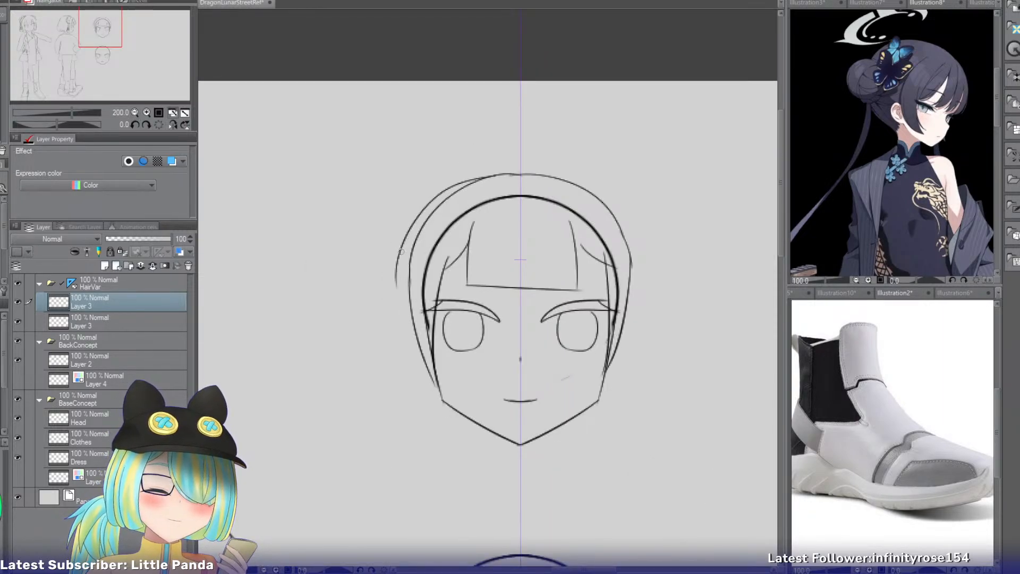
pyautogui.moveTo(402, 251); pyautogui.dragTo(408, 335)
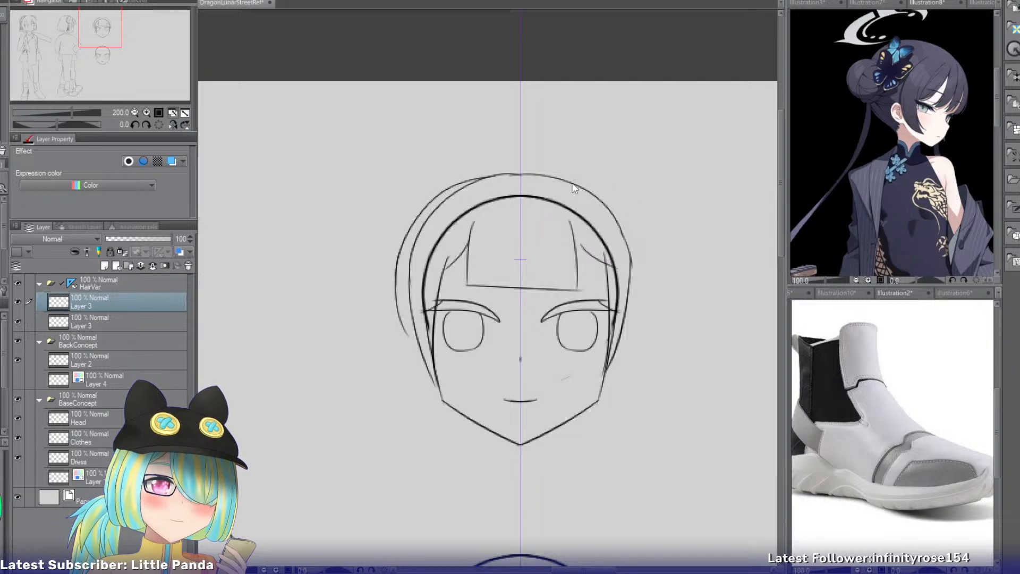
# Flip the canvas view horizontally and draw the matching back-hair curve on the other side of the head.
pyautogui.moveTo(558, 175); pyautogui.dragTo(636, 218)
pyautogui.hotkey('ctrl', 'z')
pyautogui.moveTo(592, 187); pyautogui.dragTo(642, 230)
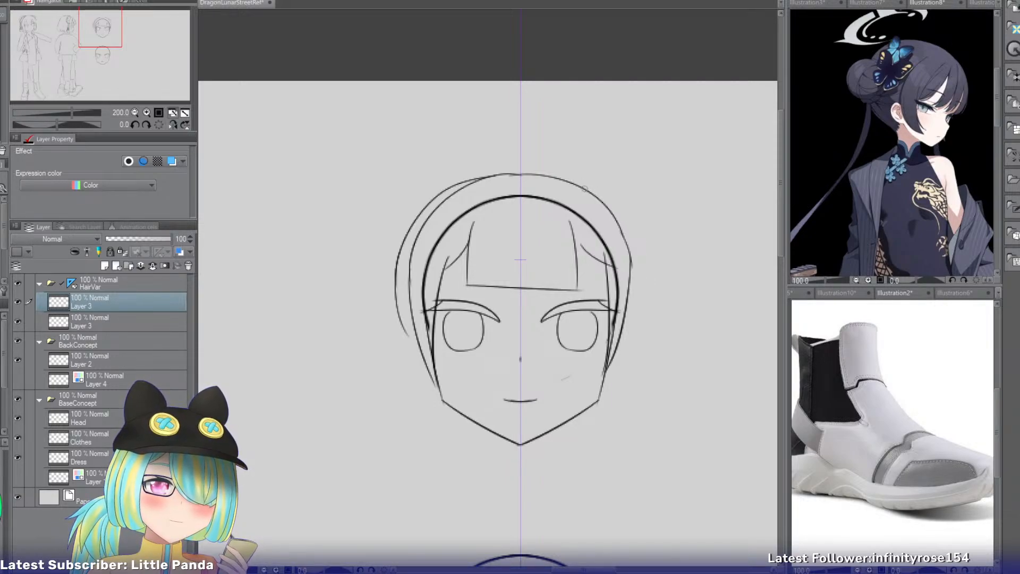
pyautogui.moveTo(584, 180); pyautogui.dragTo(630, 203)
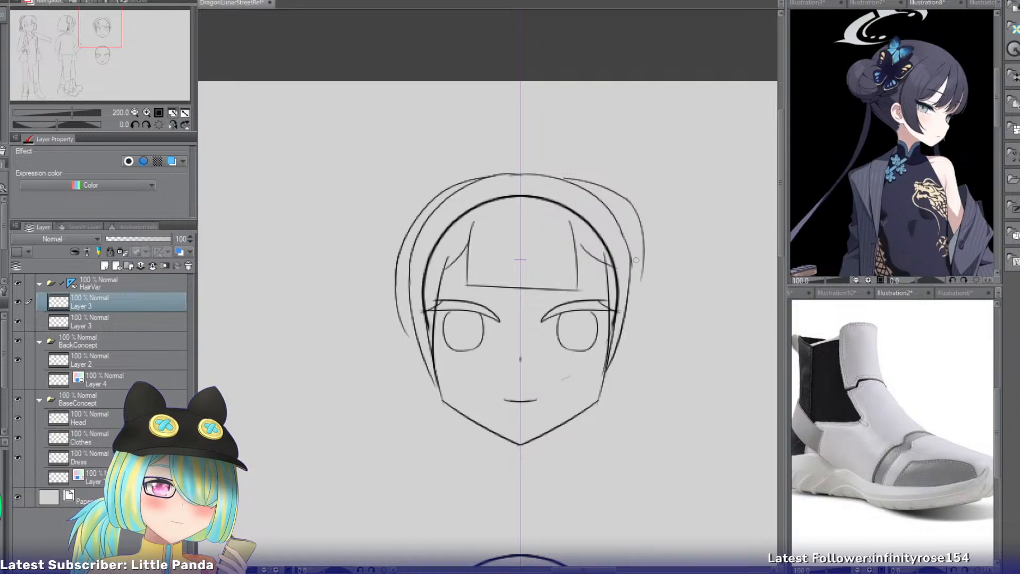
pyautogui.click(173, 124)
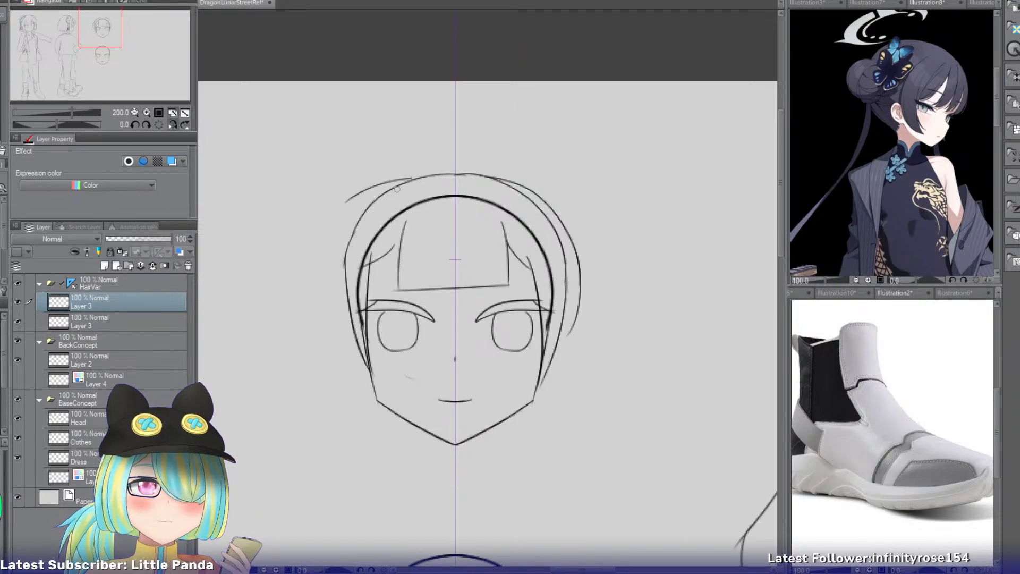
pyautogui.moveTo(417, 181); pyautogui.dragTo(335, 280)
pyautogui.hotkey('ctrl', 'z')
pyautogui.moveTo(411, 180)
pyautogui.mouseDown()
pyautogui.moveTo(332, 295)
pyautogui.moveTo(350, 329)
pyautogui.mouseUp()
# Sketch a rounded hair bun on each upper side of the head, overlapping the hair outline.
pyautogui.press('e')
pyautogui.moveTo(369, 191)
pyautogui.mouseDown()
pyautogui.moveTo(349, 200)
pyautogui.moveTo(370, 181)
pyautogui.mouseUp()
pyautogui.press('p')
pyautogui.hotkey('ctrl', 'z')
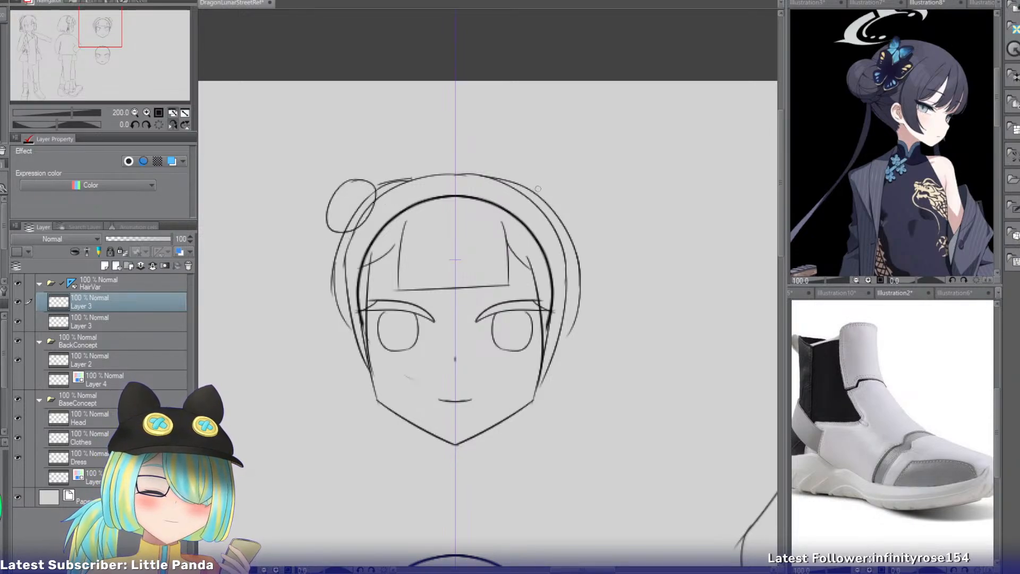
pyautogui.moveTo(539, 180)
pyautogui.mouseDown()
pyautogui.moveTo(543, 194)
pyautogui.moveTo(525, 187)
pyautogui.mouseUp()
pyautogui.hotkey('ctrl', 'z')
pyautogui.moveTo(334, 232); pyautogui.dragTo(314, 372)
pyautogui.hotkey('ctrl', 'z')
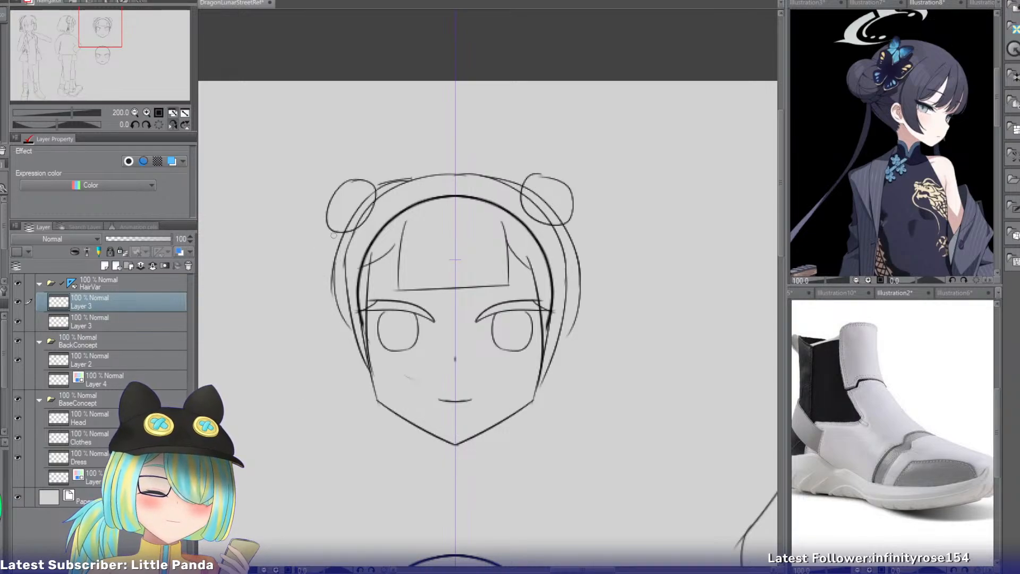
pyautogui.moveTo(336, 234); pyautogui.dragTo(298, 451)
pyautogui.hotkey('ctrl', 'z')
# Draw two long curves hanging from the left bun and sweeping outward to chin level as the tail's outer strand.
pyautogui.hotkey('ctrl', 'z')
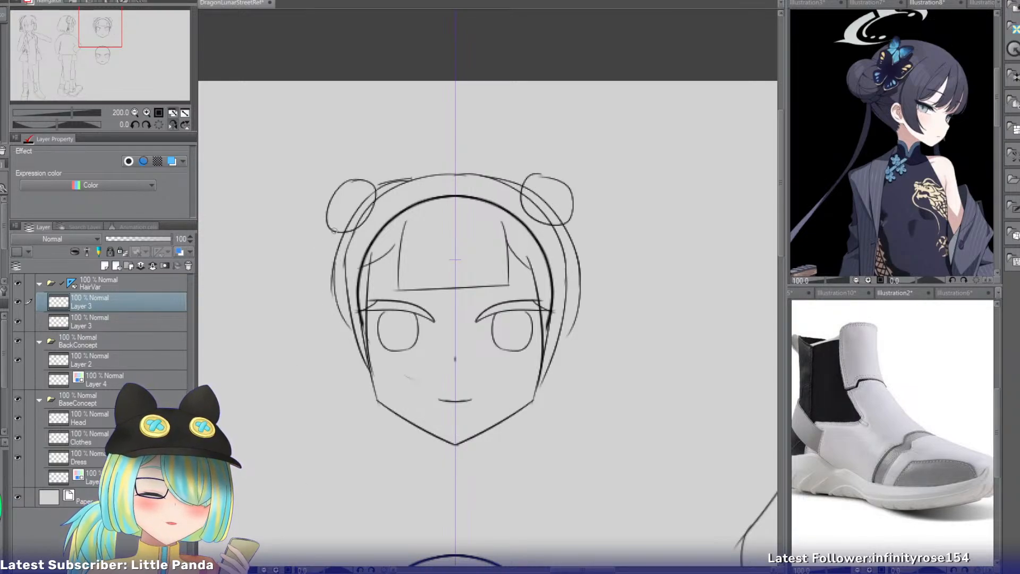
pyautogui.moveTo(333, 234); pyautogui.dragTo(271, 434)
pyautogui.moveTo(333, 262); pyautogui.dragTo(282, 420)
pyautogui.hotkey('ctrl', 'z')
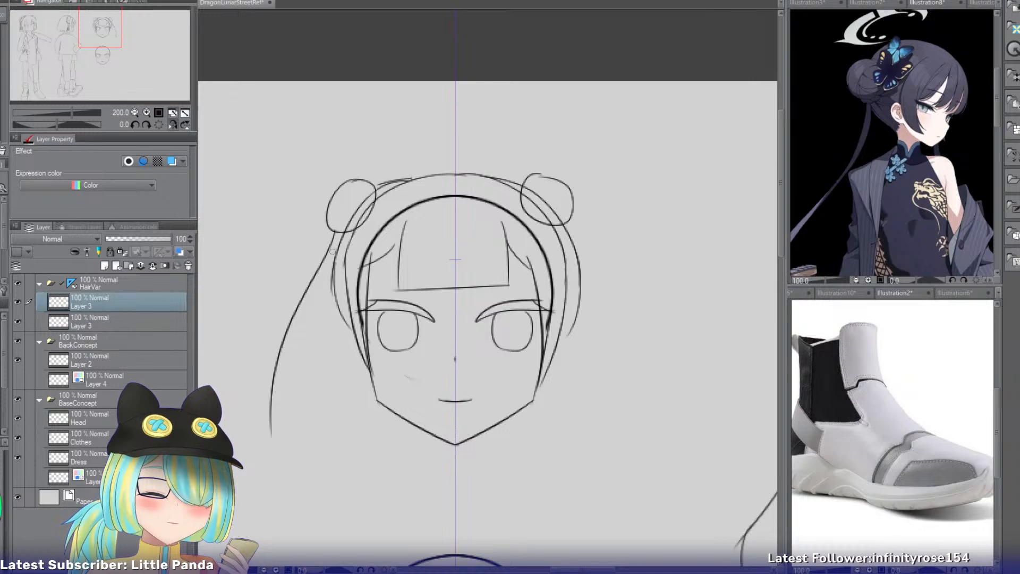
pyautogui.moveTo(341, 233); pyautogui.dragTo(287, 433)
pyautogui.moveTo(339, 230); pyautogui.dragTo(327, 374)
# Add two inner strand lines to the left tail, falling beside the face to about chin level.
pyautogui.hotkey('ctrl', 'z')
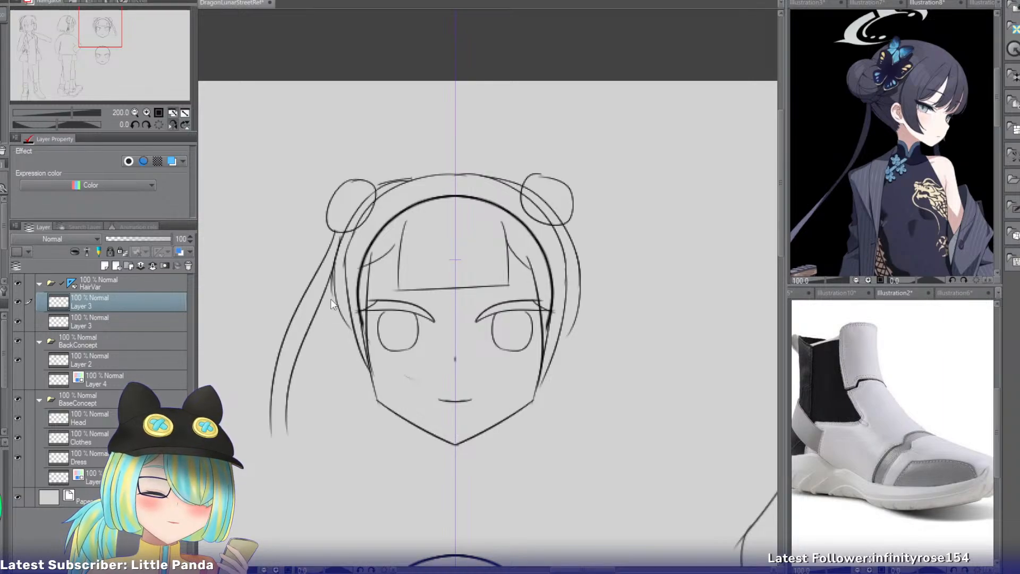
pyautogui.moveTo(333, 272); pyautogui.dragTo(321, 431)
pyautogui.moveTo(333, 293); pyautogui.dragTo(335, 432)
# Draw the right tail's outer strand as two curves sweeping outward from below the bun to mouth level.
pyautogui.hotkey('ctrl', 'z')
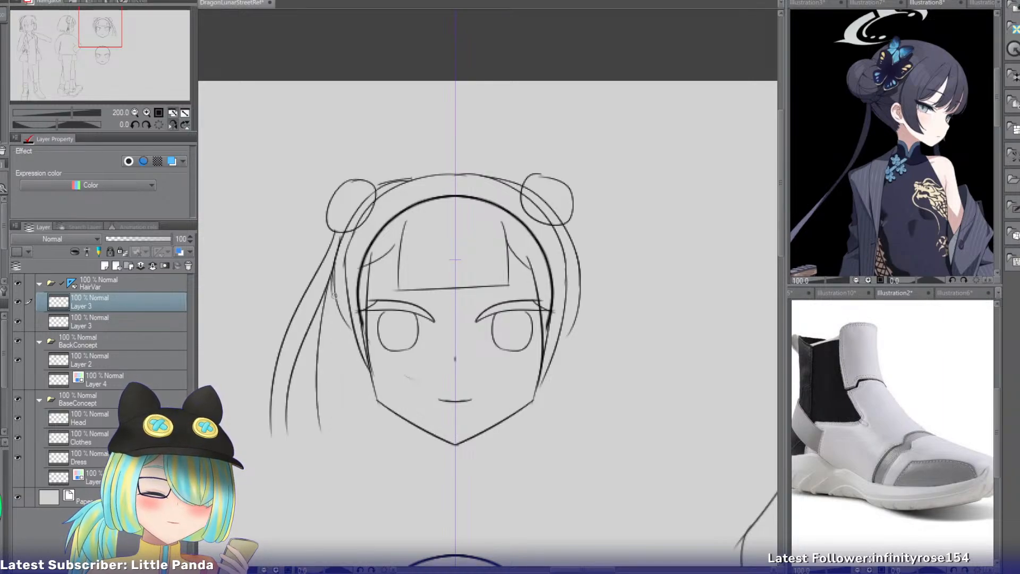
pyautogui.moveTo(333, 294); pyautogui.dragTo(333, 422)
pyautogui.moveTo(571, 219)
pyautogui.mouseDown()
pyautogui.moveTo(637, 343)
pyautogui.moveTo(585, 262)
pyautogui.moveTo(632, 415)
pyautogui.mouseUp()
pyautogui.hotkey('ctrl', 'z')
pyautogui.moveTo(580, 264); pyautogui.dragTo(629, 417)
# Add two inner strand lines to the right tail, falling close beside the face to about chin level.
pyautogui.hotkey('ctrl', 'z')
pyautogui.moveTo(577, 267); pyautogui.dragTo(626, 401)
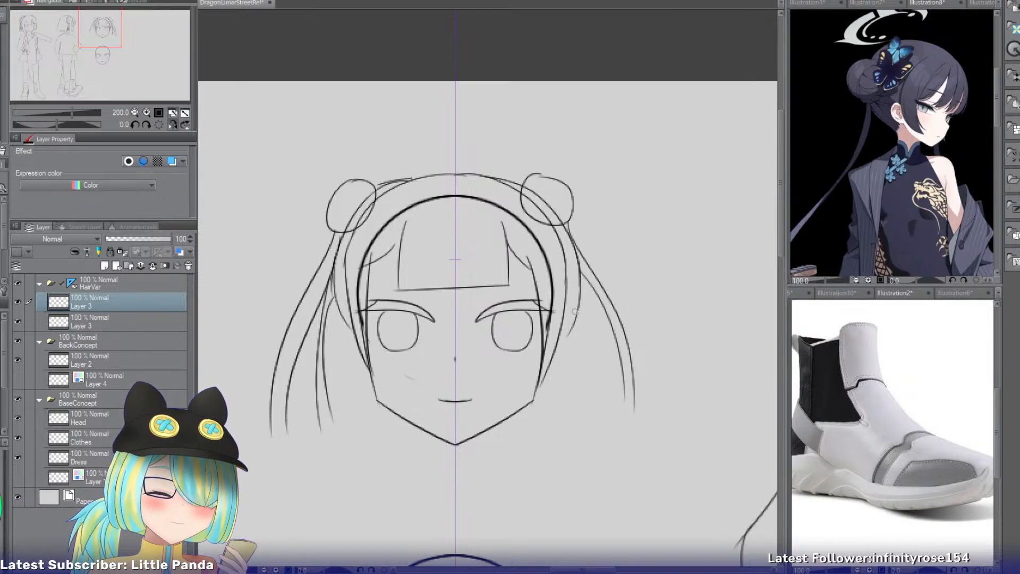
pyautogui.hotkey('ctrl', 'z')
pyautogui.moveTo(578, 293)
pyautogui.mouseDown()
pyautogui.moveTo(590, 421)
pyautogui.moveTo(605, 419)
pyautogui.moveTo(598, 407)
pyautogui.mouseUp()
pyautogui.hotkey('ctrl', 'z')
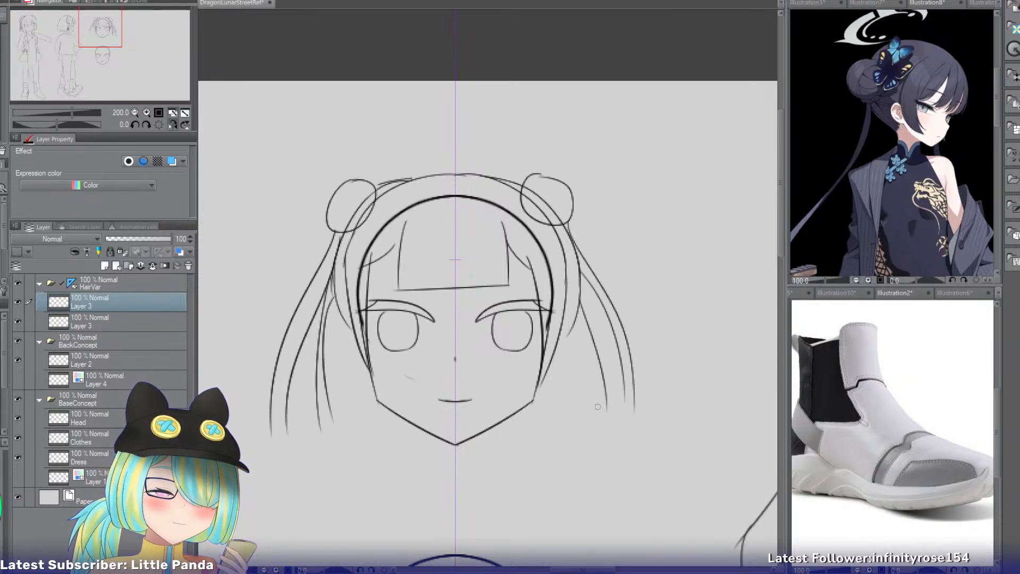
pyautogui.hotkey('ctrl', 'z')
pyautogui.moveTo(579, 284); pyautogui.dragTo(589, 420)
pyautogui.moveTo(571, 320); pyautogui.dragTo(583, 395)
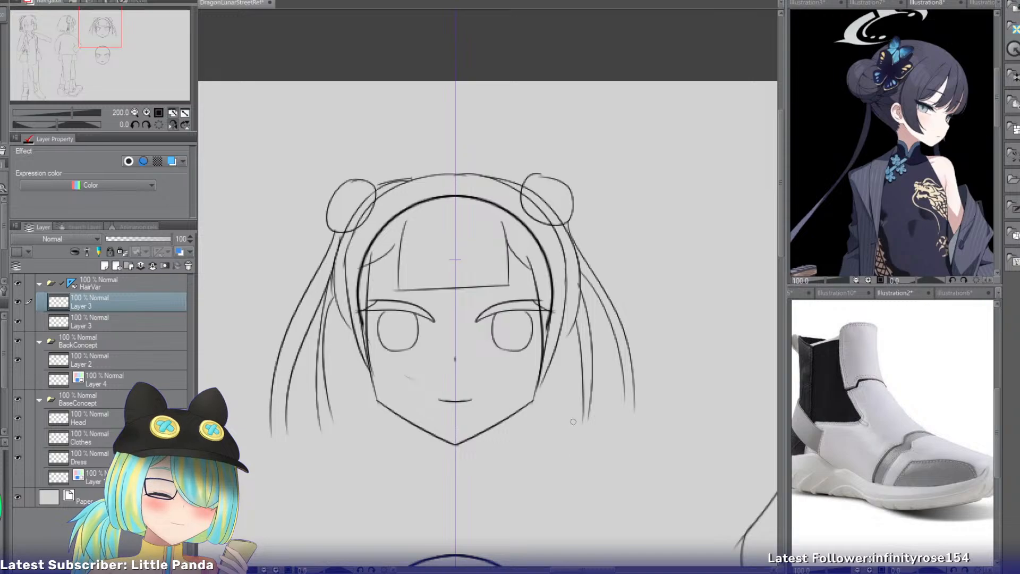
# Erase the hair outline across the crown between the buns and redraw it as one clean arc.
pyautogui.moveTo(89, 47); pyautogui.dragTo(101, 43)
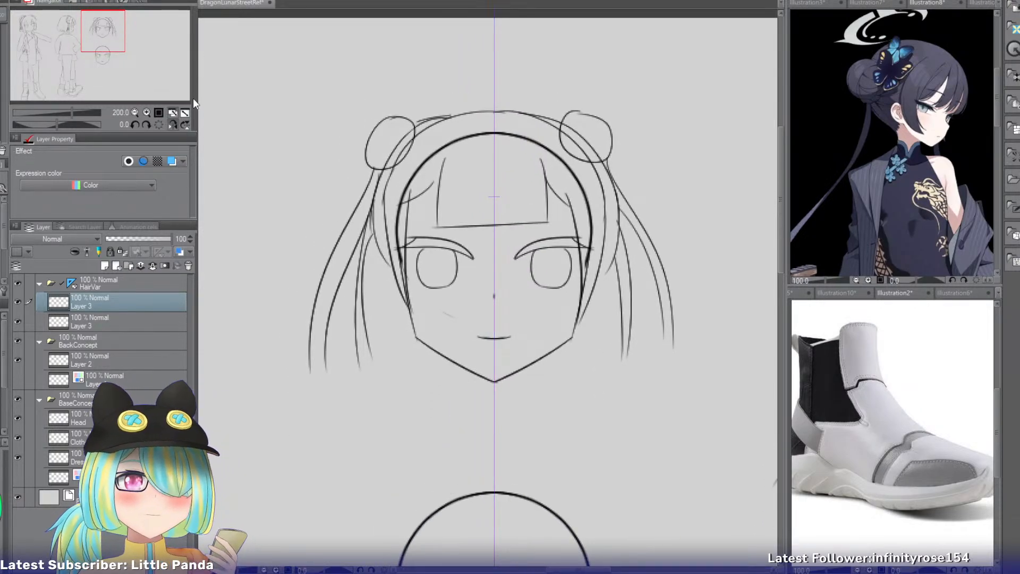
pyautogui.click(146, 113)
pyautogui.click(145, 112)
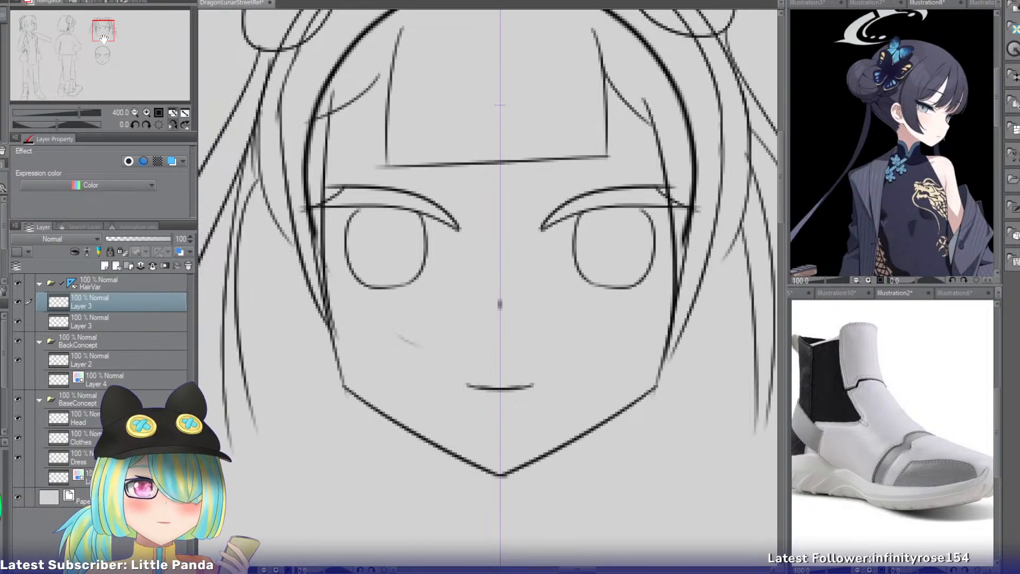
pyautogui.moveTo(103, 38); pyautogui.dragTo(105, 33)
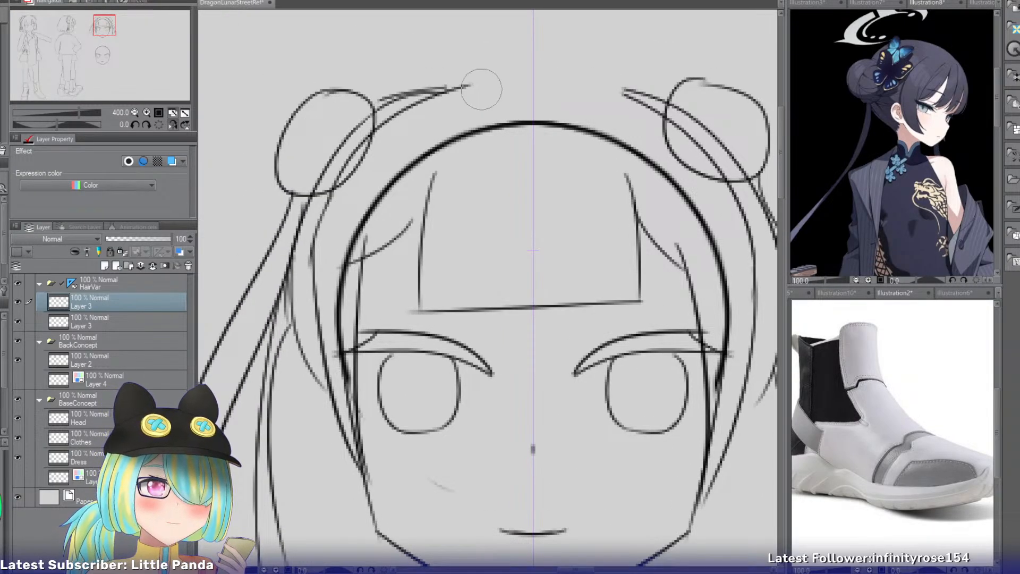
pyautogui.moveTo(475, 86); pyautogui.dragTo(397, 126)
pyautogui.moveTo(613, 104); pyautogui.dragTo(641, 115)
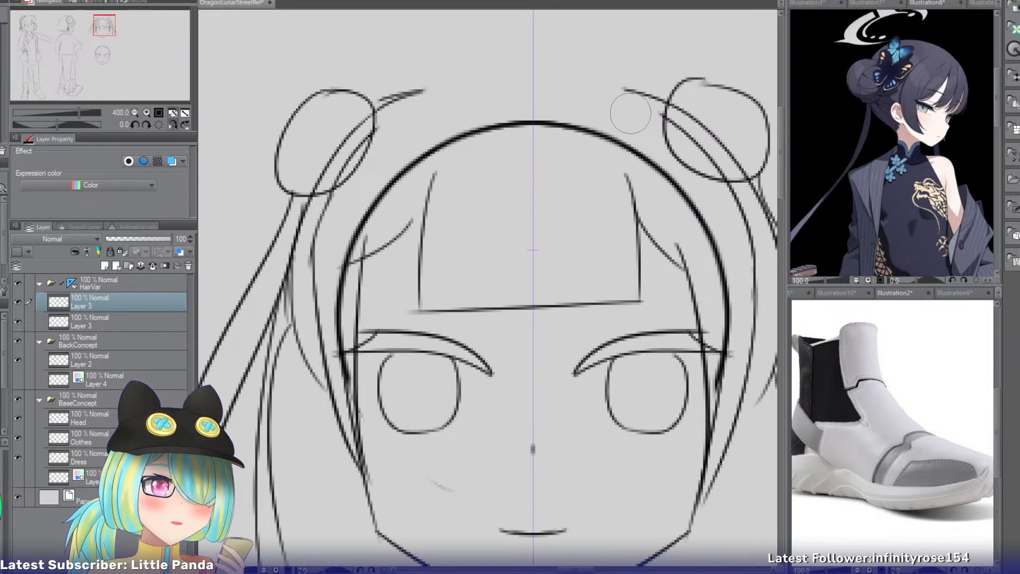
pyautogui.press('p')
pyautogui.moveTo(380, 99)
pyautogui.mouseDown()
pyautogui.moveTo(632, 94)
pyautogui.moveTo(558, 75)
pyautogui.mouseUp()
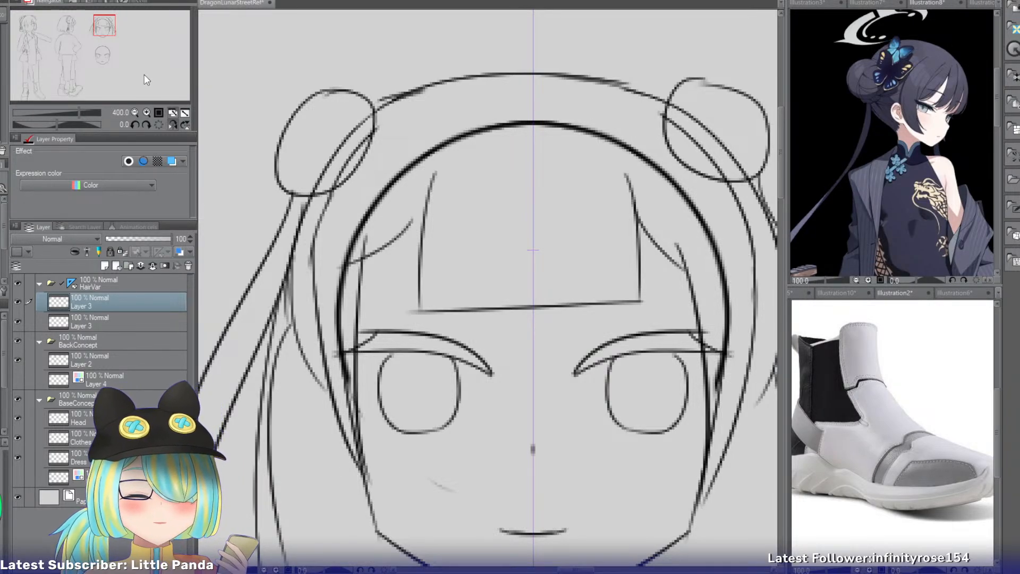
# Erase the overlapping lines where both buns meet the head, leaving a single hair outline in front of each bun.
pyautogui.press('e')
pyautogui.moveTo(370, 158); pyautogui.dragTo(346, 191)
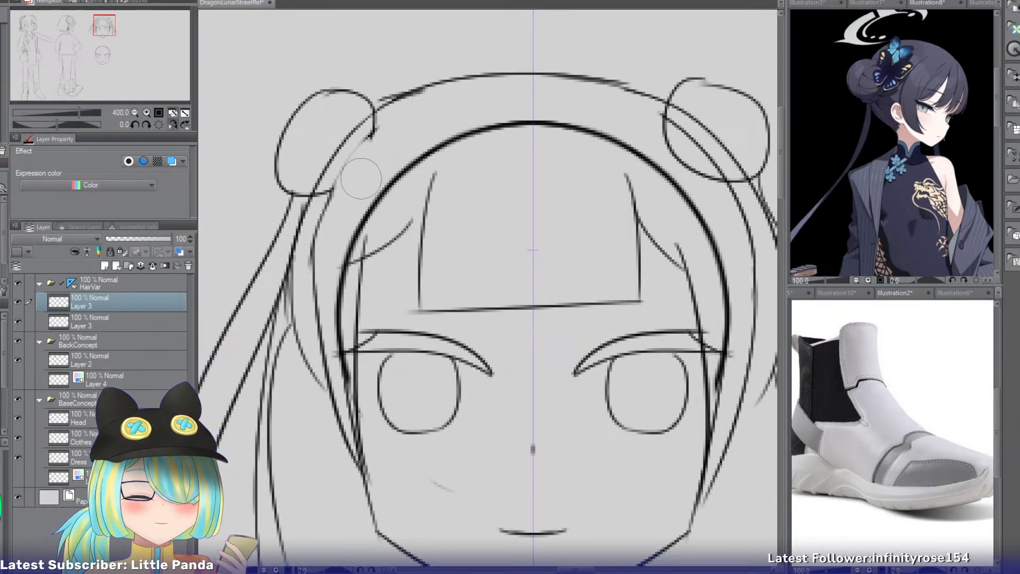
pyautogui.hotkey('ctrl', 'z')
pyautogui.moveTo(372, 143); pyautogui.dragTo(329, 218)
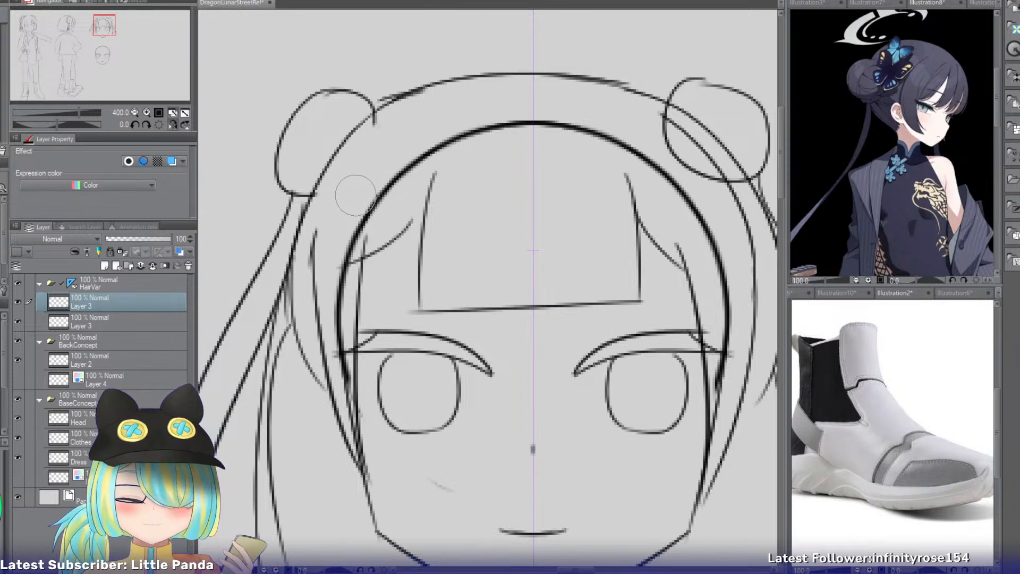
pyautogui.moveTo(657, 128)
pyautogui.mouseDown()
pyautogui.moveTo(719, 184)
pyautogui.moveTo(713, 191)
pyautogui.mouseUp()
pyautogui.press('p')
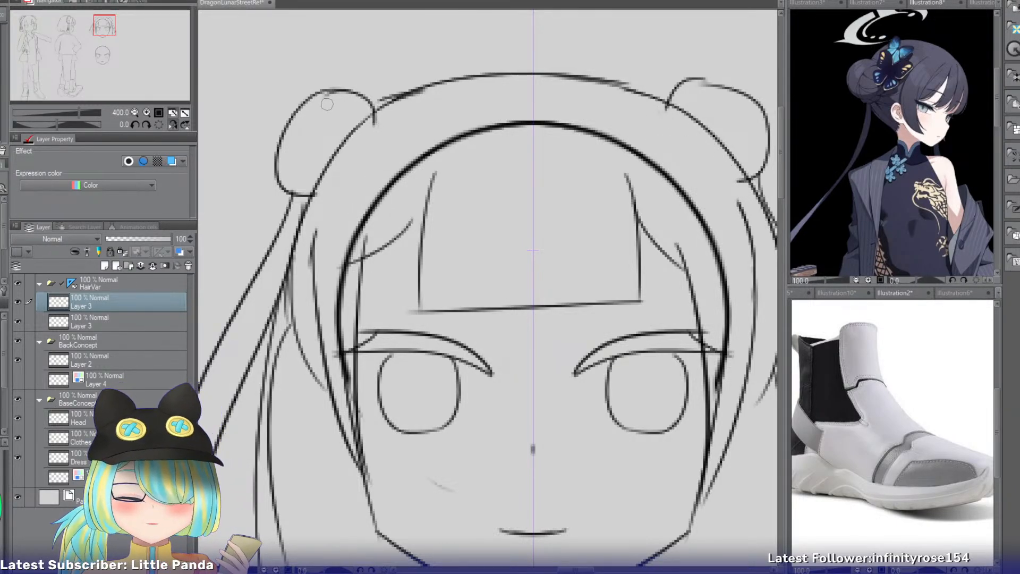
# Add curved fold lines inside both buns to suggest wrapped hair.
pyautogui.moveTo(328, 95)
pyautogui.mouseDown()
pyautogui.moveTo(294, 192)
pyautogui.moveTo(318, 195)
pyautogui.mouseUp()
pyautogui.hotkey('ctrl', 'z')
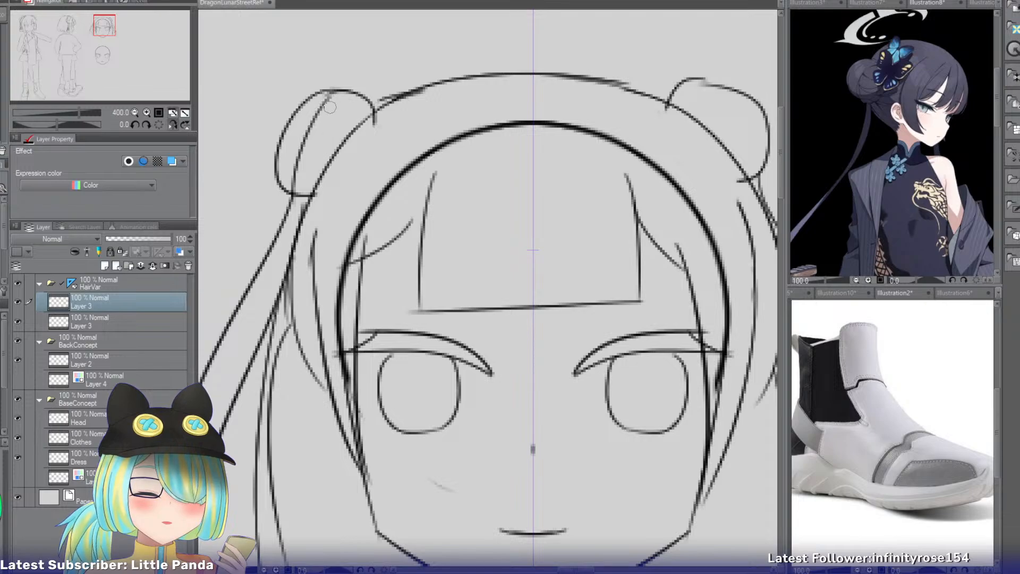
pyautogui.moveTo(322, 114); pyautogui.dragTo(363, 131)
pyautogui.moveTo(301, 125)
pyautogui.mouseDown()
pyautogui.moveTo(374, 121)
pyautogui.moveTo(310, 194)
pyautogui.mouseUp()
pyautogui.hotkey('ctrl', 'z')
pyautogui.moveTo(339, 126); pyautogui.dragTo(311, 181)
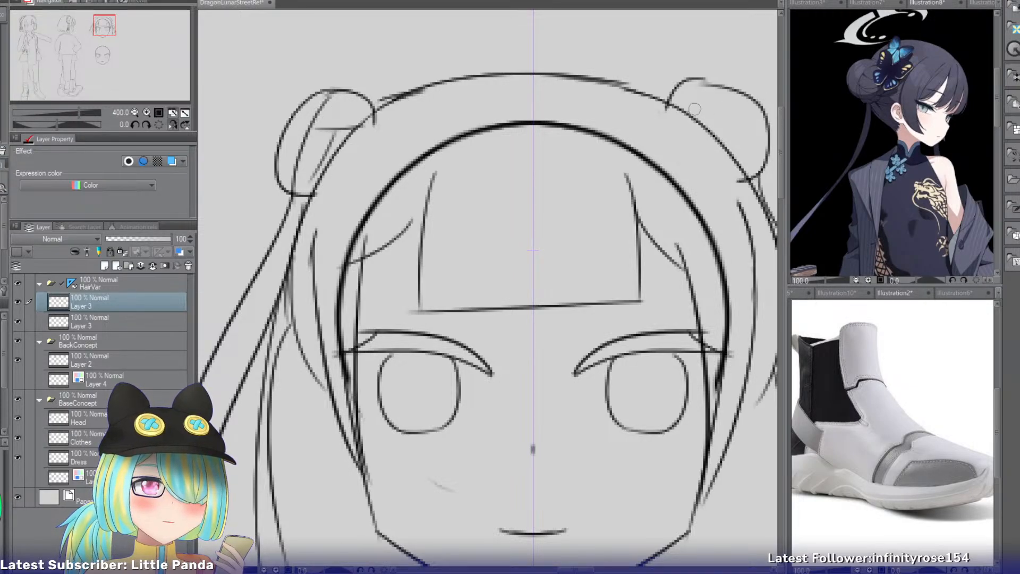
pyautogui.moveTo(694, 89)
pyautogui.mouseDown()
pyautogui.moveTo(682, 128)
pyautogui.moveTo(771, 128)
pyautogui.moveTo(731, 160)
pyautogui.mouseUp()
pyautogui.hotkey('ctrl', 'z')
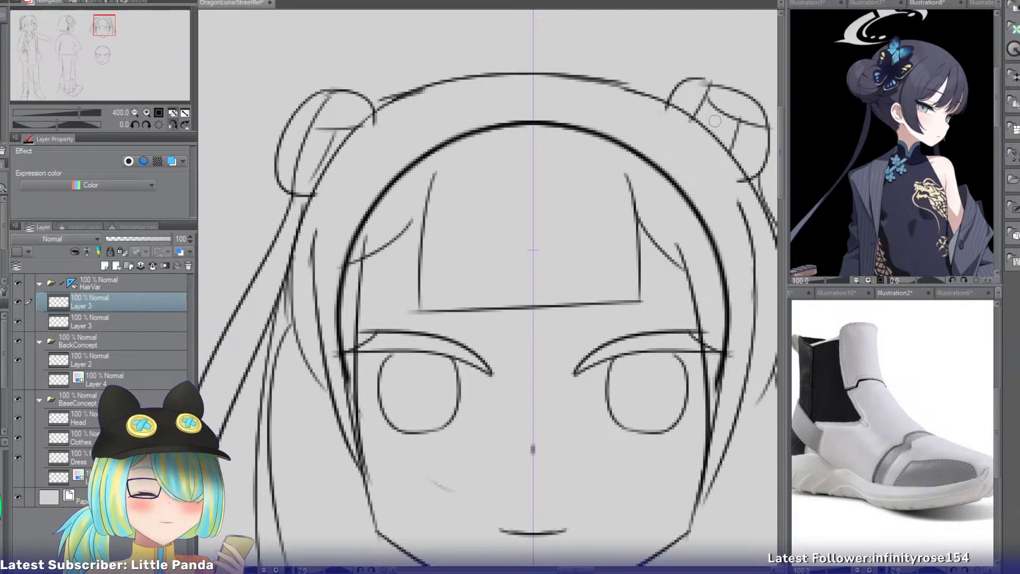
# Sketch the open side lines of two horn stems above the left bun, one nearly upright and one leaning outward.
pyautogui.moveTo(104, 30); pyautogui.dragTo(108, 20)
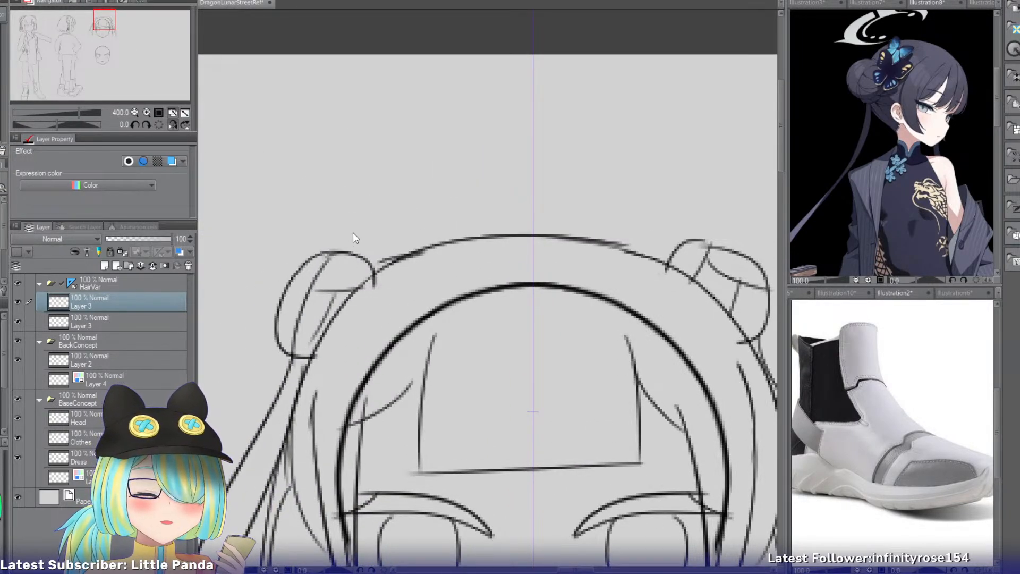
pyautogui.moveTo(334, 204)
pyautogui.mouseDown()
pyautogui.moveTo(351, 290)
pyautogui.moveTo(345, 237)
pyautogui.moveTo(348, 254)
pyautogui.mouseUp()
pyautogui.hotkey('ctrl', 'z')
pyautogui.hotkey('ctrl', 'z')
pyautogui.hotkey('ctrl', 'z')
pyautogui.moveTo(369, 193); pyautogui.dragTo(375, 271)
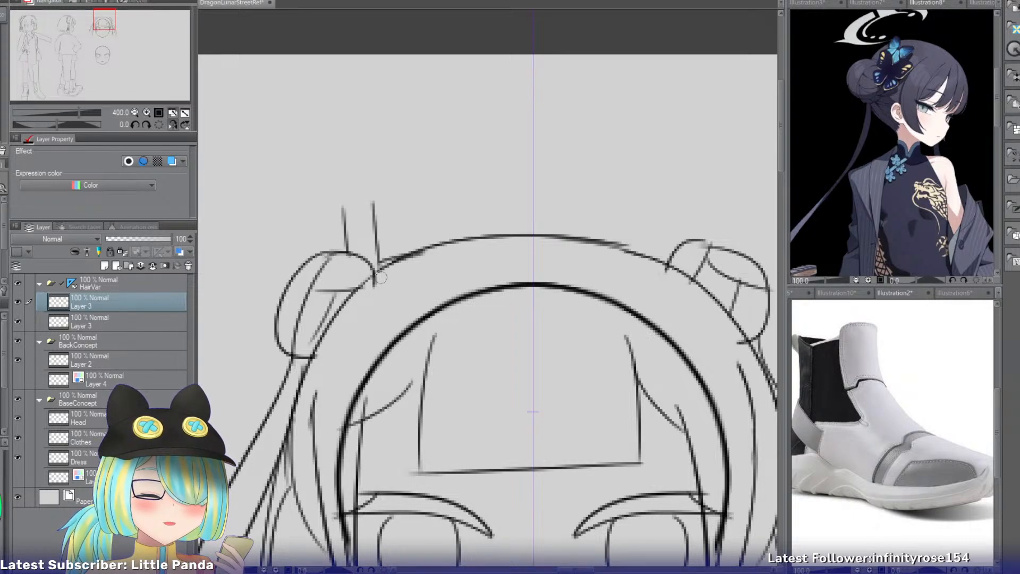
pyautogui.hotkey('ctrl', 'z')
pyautogui.moveTo(368, 192); pyautogui.dragTo(375, 274)
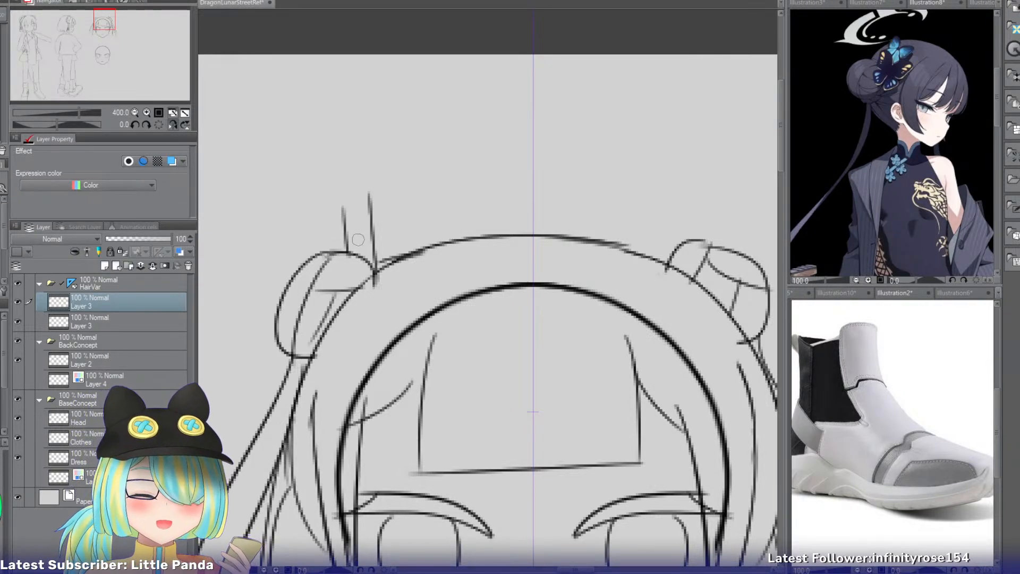
pyautogui.moveTo(274, 208)
pyautogui.mouseDown()
pyautogui.moveTo(304, 268)
pyautogui.moveTo(287, 280)
pyautogui.mouseUp()
pyautogui.hotkey('ctrl', 'z')
pyautogui.moveTo(280, 188); pyautogui.dragTo(307, 263)
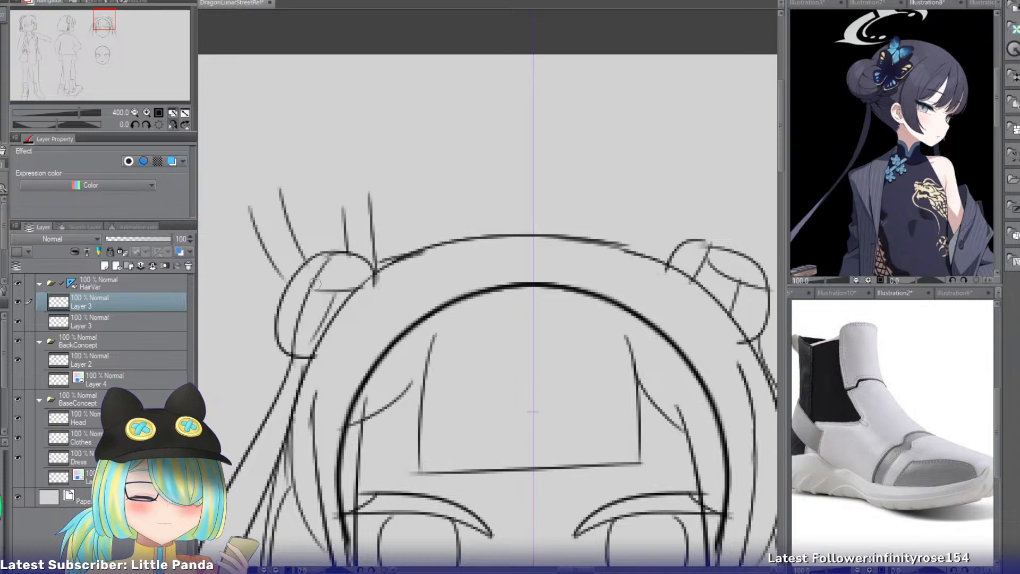
# Extend the outward-leaning left horn into a tall, slightly curved stem and close it with a rounded tip.
pyautogui.moveTo(270, 107); pyautogui.dragTo(415, 172)
pyautogui.moveTo(351, 139)
pyautogui.mouseDown()
pyautogui.moveTo(384, 287)
pyautogui.moveTo(391, 278)
pyautogui.moveTo(396, 289)
pyautogui.mouseUp()
pyautogui.hotkey('ctrl', 'z')
pyautogui.moveTo(380, 130); pyautogui.dragTo(431, 264)
pyautogui.moveTo(351, 147); pyautogui.dragTo(384, 129)
# Close off the short upright left horn and add one square-ended branch angling up toward the head's centre.
pyautogui.moveTo(483, 170); pyautogui.dragTo(488, 285)
pyautogui.hotkey('ctrl', 'z')
pyautogui.moveTo(482, 207); pyautogui.dragTo(488, 280)
pyautogui.moveTo(513, 206); pyautogui.dragTo(517, 284)
pyautogui.moveTo(482, 207)
pyautogui.mouseDown()
pyautogui.moveTo(540, 227)
pyautogui.moveTo(567, 194)
pyautogui.moveTo(570, 230)
pyautogui.moveTo(520, 279)
pyautogui.mouseUp()
pyautogui.hotkey('ctrl', 'z')
pyautogui.hotkey('ctrl', 'z')
pyautogui.moveTo(570, 230); pyautogui.dragTo(514, 263)
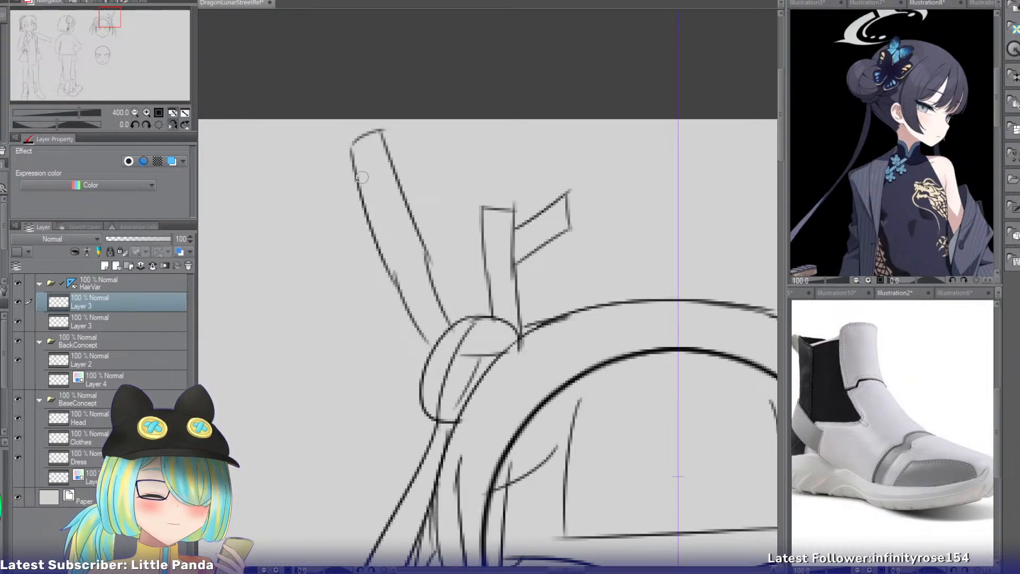
# Add three branches to the tall left horn: a square-ended upper outer one, a rounded inner one and a rounded lower outer one.
pyautogui.moveTo(361, 175)
pyautogui.mouseDown()
pyautogui.moveTo(279, 167)
pyautogui.moveTo(290, 171)
pyautogui.moveTo(286, 210)
pyautogui.mouseUp()
pyautogui.moveTo(288, 203)
pyautogui.mouseDown()
pyautogui.moveTo(391, 201)
pyautogui.moveTo(482, 156)
pyautogui.mouseUp()
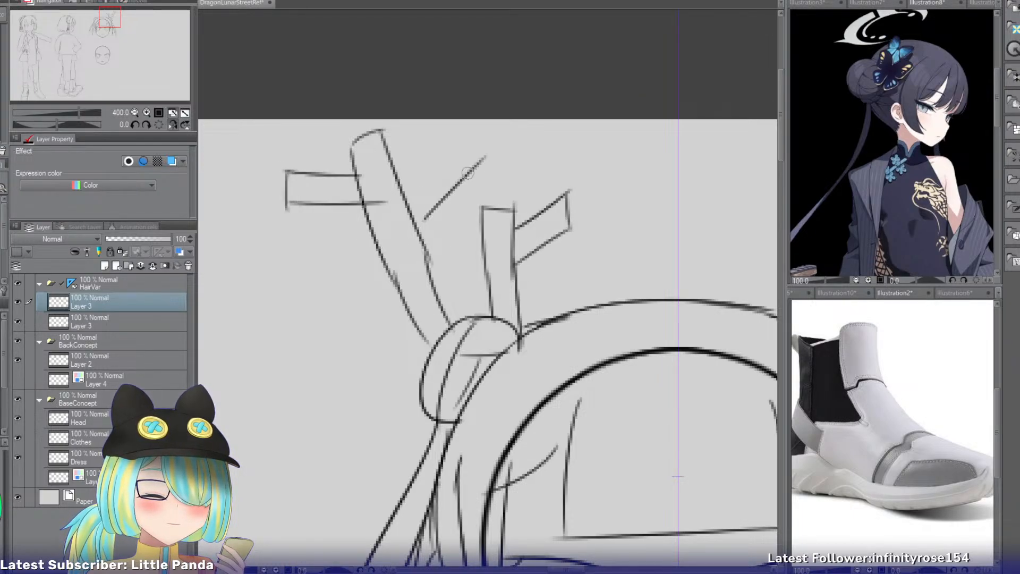
pyautogui.hotkey('ctrl', 'z')
pyautogui.moveTo(405, 211); pyautogui.dragTo(461, 176)
pyautogui.hotkey('ctrl', 'z')
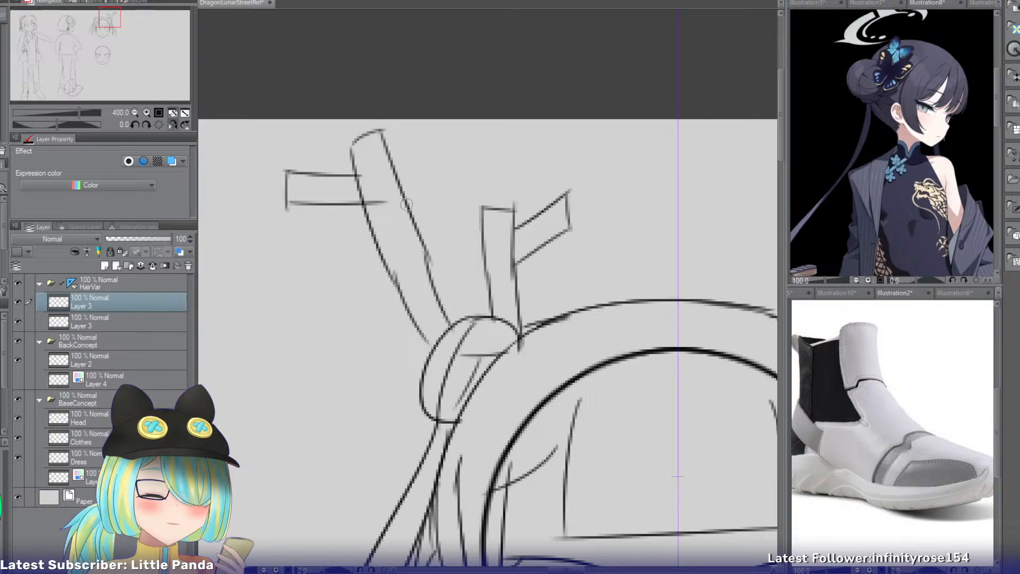
pyautogui.moveTo(407, 205)
pyautogui.mouseDown()
pyautogui.moveTo(422, 232)
pyautogui.moveTo(402, 208)
pyautogui.moveTo(460, 171)
pyautogui.moveTo(458, 213)
pyautogui.moveTo(449, 180)
pyautogui.moveTo(463, 218)
pyautogui.moveTo(330, 297)
pyautogui.mouseUp()
pyautogui.hotkey('ctrl', 'z')
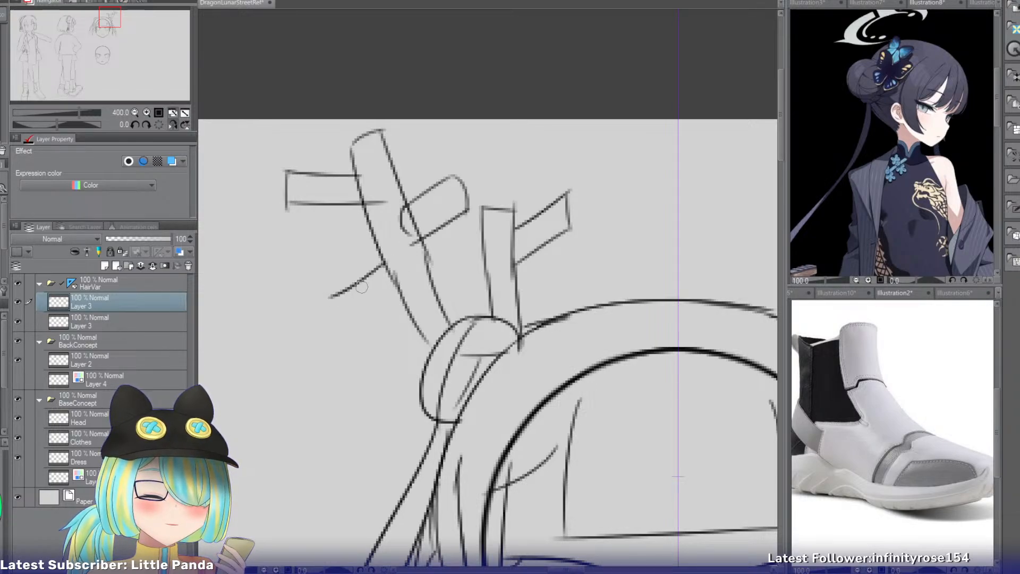
pyautogui.hotkey('ctrl', 'z')
pyautogui.moveTo(382, 259)
pyautogui.mouseDown()
pyautogui.moveTo(332, 295)
pyautogui.moveTo(338, 289)
pyautogui.moveTo(370, 317)
pyautogui.moveTo(349, 313)
pyautogui.moveTo(402, 298)
pyautogui.mouseUp()
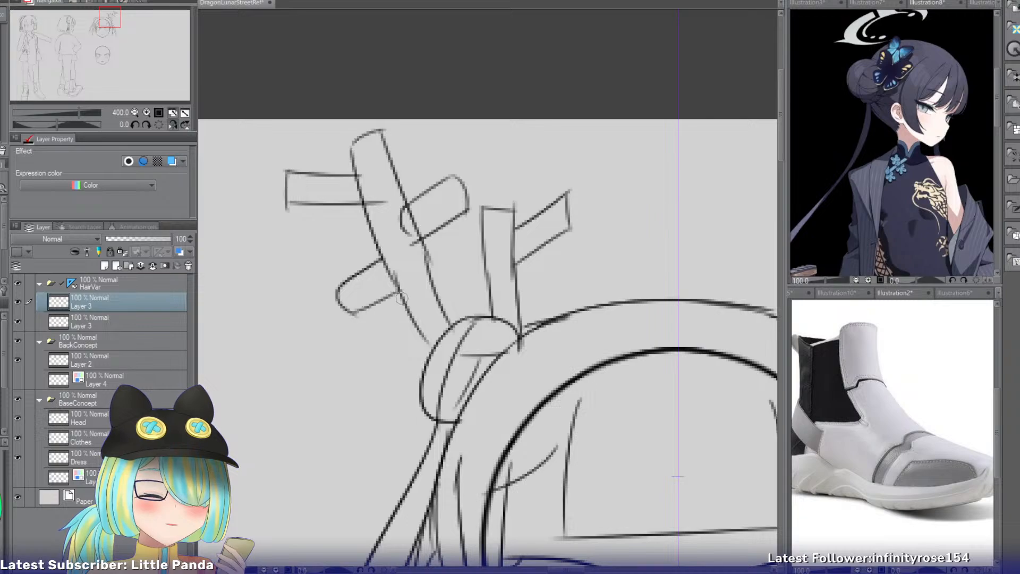
# Sketch two horn stems above the right bun, a short upright one and a tall one leaning outward with a rounded tip.
pyautogui.moveTo(109, 33); pyautogui.dragTo(101, 28)
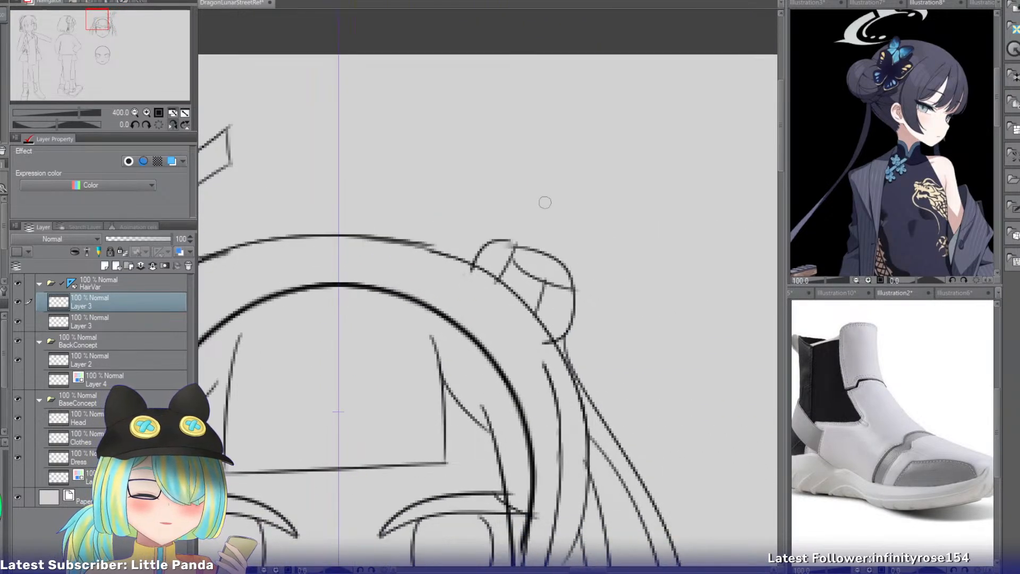
pyautogui.moveTo(465, 84); pyautogui.dragTo(467, 250)
pyautogui.hotkey('ctrl', 'z')
pyautogui.moveTo(467, 85)
pyautogui.mouseDown()
pyautogui.moveTo(481, 257)
pyautogui.moveTo(463, 158)
pyautogui.moveTo(474, 263)
pyautogui.mouseUp()
pyautogui.hotkey('ctrl', 'z')
pyautogui.hotkey('ctrl', 'z')
pyautogui.hotkey('ctrl', 'z')
pyautogui.moveTo(456, 139); pyautogui.dragTo(471, 270)
pyautogui.moveTo(487, 139)
pyautogui.mouseDown()
pyautogui.moveTo(491, 274)
pyautogui.moveTo(558, 150)
pyautogui.mouseUp()
pyautogui.hotkey('ctrl', 'z')
pyautogui.moveTo(502, 263)
pyautogui.mouseDown()
pyautogui.moveTo(611, 73)
pyautogui.moveTo(525, 258)
pyautogui.mouseUp()
pyautogui.moveTo(608, 72); pyautogui.dragTo(639, 100)
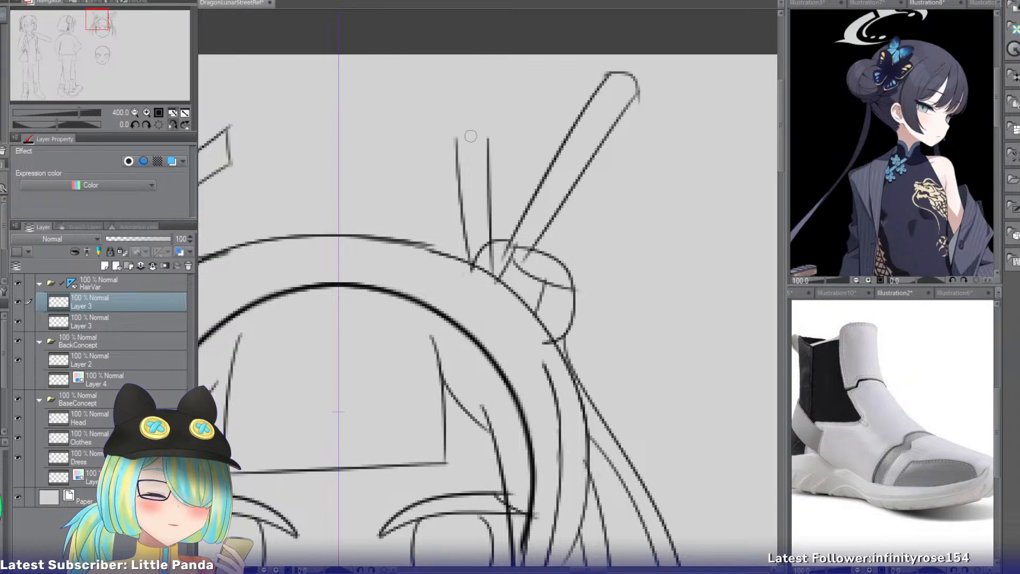
# Round off the short right horn's tip and add two rounded side branches to each of the right horns.
pyautogui.moveTo(487, 136)
pyautogui.mouseDown()
pyautogui.moveTo(449, 147)
pyautogui.moveTo(474, 144)
pyautogui.moveTo(450, 155)
pyautogui.moveTo(458, 159)
pyautogui.moveTo(421, 150)
pyautogui.moveTo(429, 176)
pyautogui.moveTo(415, 174)
pyautogui.moveTo(414, 156)
pyautogui.moveTo(522, 158)
pyautogui.moveTo(518, 181)
pyautogui.moveTo(480, 169)
pyautogui.mouseUp()
pyautogui.moveTo(601, 91)
pyautogui.mouseDown()
pyautogui.moveTo(531, 83)
pyautogui.moveTo(538, 109)
pyautogui.moveTo(577, 121)
pyautogui.mouseUp()
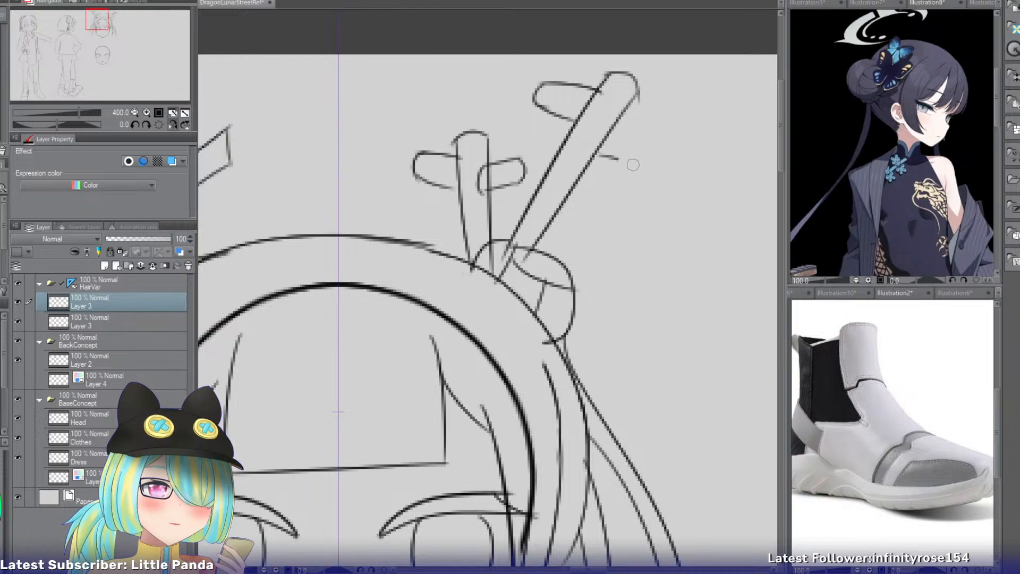
pyautogui.moveTo(584, 164)
pyautogui.mouseDown()
pyautogui.moveTo(651, 143)
pyautogui.moveTo(642, 177)
pyautogui.moveTo(565, 197)
pyautogui.mouseUp()
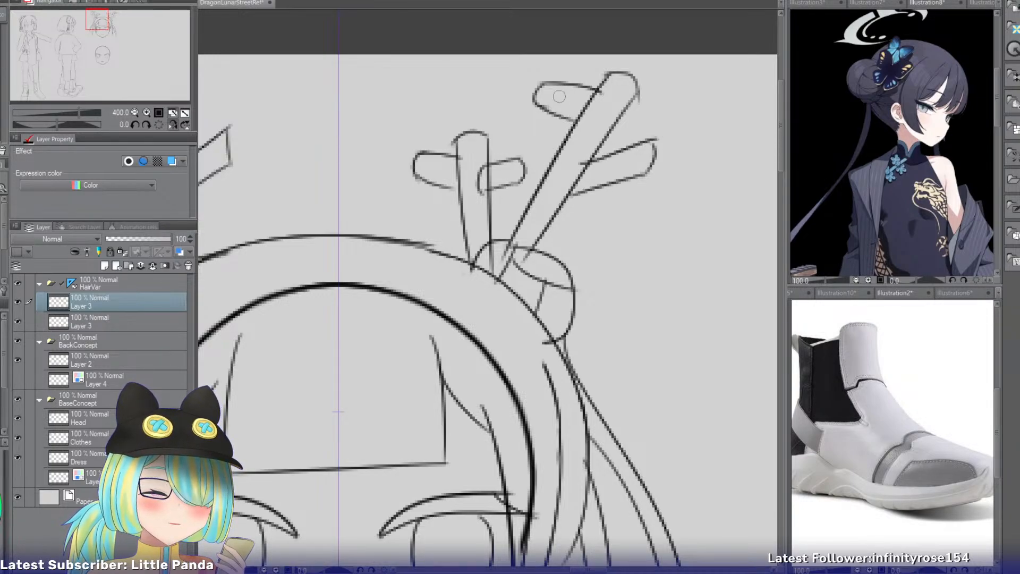
# Erase the tall right horn's inner branch and redraw it as a rounded branch pointing steeply upward.
pyautogui.press('e')
pyautogui.moveTo(547, 93)
pyautogui.mouseDown()
pyautogui.moveTo(558, 79)
pyautogui.moveTo(565, 114)
pyautogui.mouseUp()
pyautogui.press('p')
pyautogui.moveTo(567, 65); pyautogui.dragTo(583, 114)
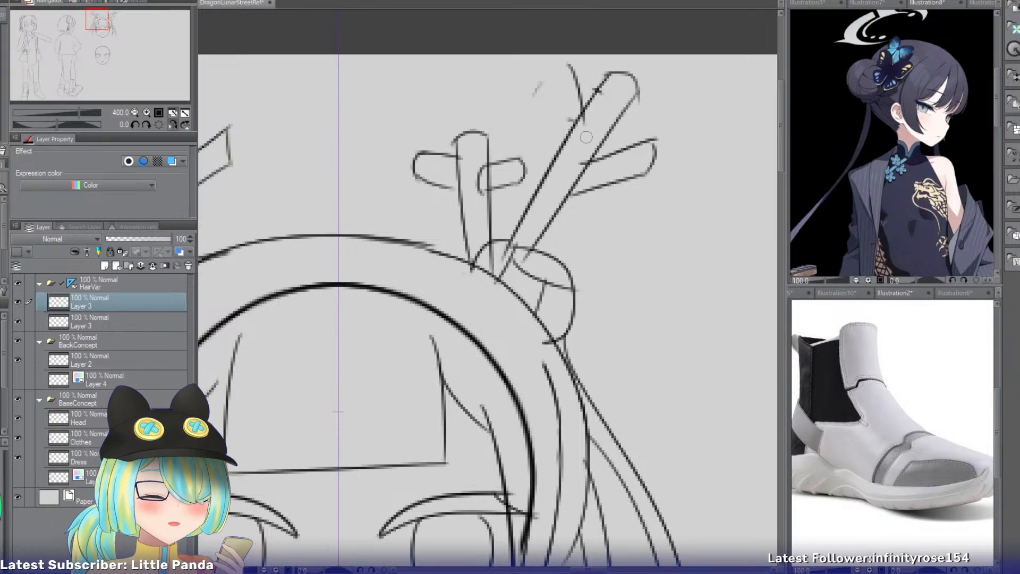
pyautogui.hotkey('ctrl', 'z')
pyautogui.moveTo(546, 80); pyautogui.dragTo(564, 153)
pyautogui.moveTo(575, 72); pyautogui.dragTo(548, 88)
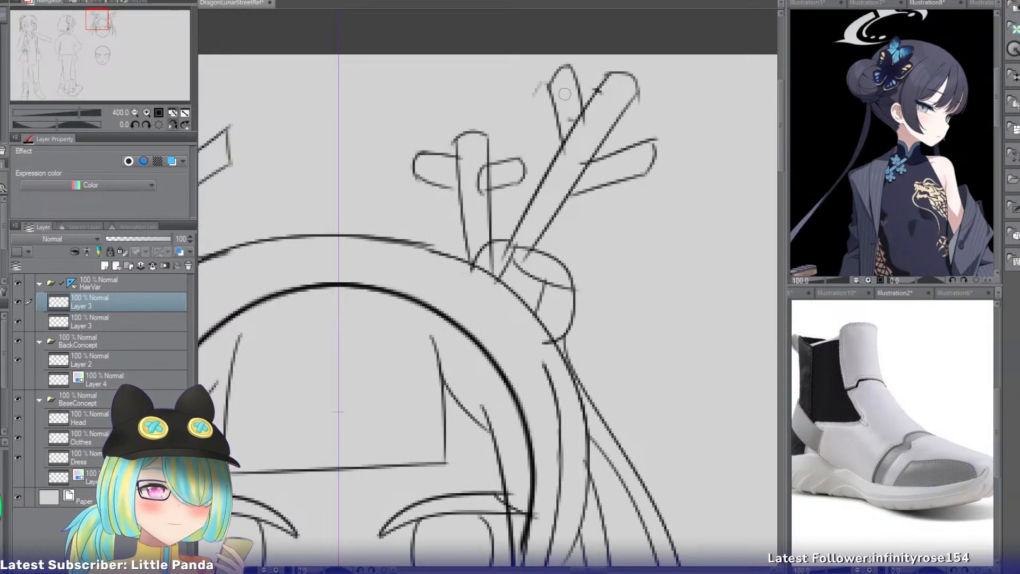
# Redraw the short right horn's branches, angling the outer one upward and placing the inner one lower on the stem.
pyautogui.press('e')
pyautogui.moveTo(514, 161)
pyautogui.mouseDown()
pyautogui.moveTo(495, 173)
pyautogui.moveTo(523, 142)
pyautogui.moveTo(536, 178)
pyautogui.moveTo(485, 191)
pyautogui.moveTo(486, 157)
pyautogui.mouseUp()
pyautogui.press('p')
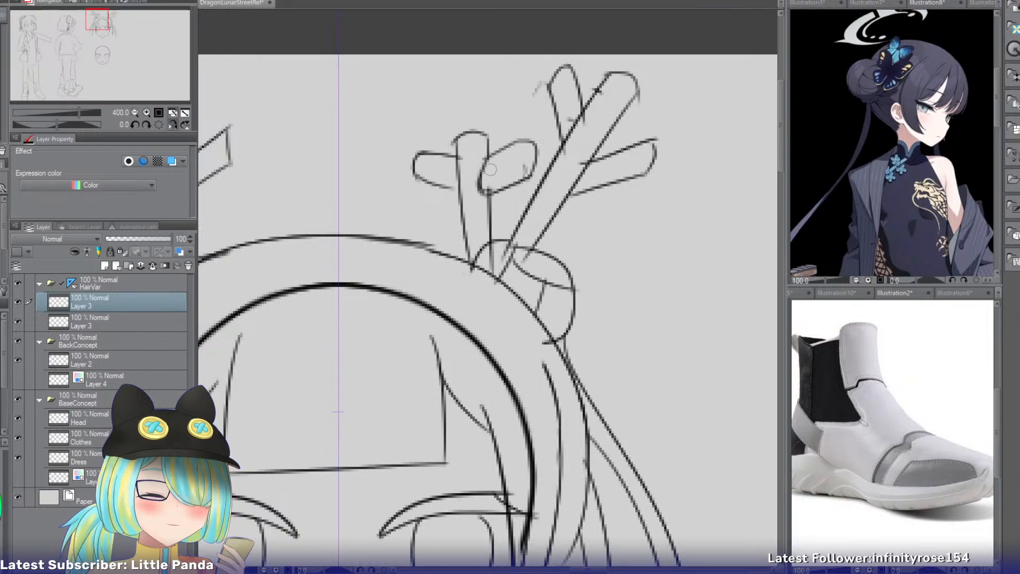
pyautogui.press('e')
pyautogui.moveTo(422, 158)
pyautogui.mouseDown()
pyautogui.moveTo(415, 182)
pyautogui.moveTo(434, 188)
pyautogui.moveTo(438, 205)
pyautogui.moveTo(410, 190)
pyautogui.moveTo(444, 209)
pyautogui.moveTo(464, 204)
pyautogui.moveTo(414, 187)
pyautogui.moveTo(425, 213)
pyautogui.moveTo(469, 236)
pyautogui.mouseUp()
pyautogui.hotkey('ctrl', 'z')
pyautogui.hotkey('ctrl', 'z')
pyautogui.moveTo(418, 213); pyautogui.dragTo(463, 226)
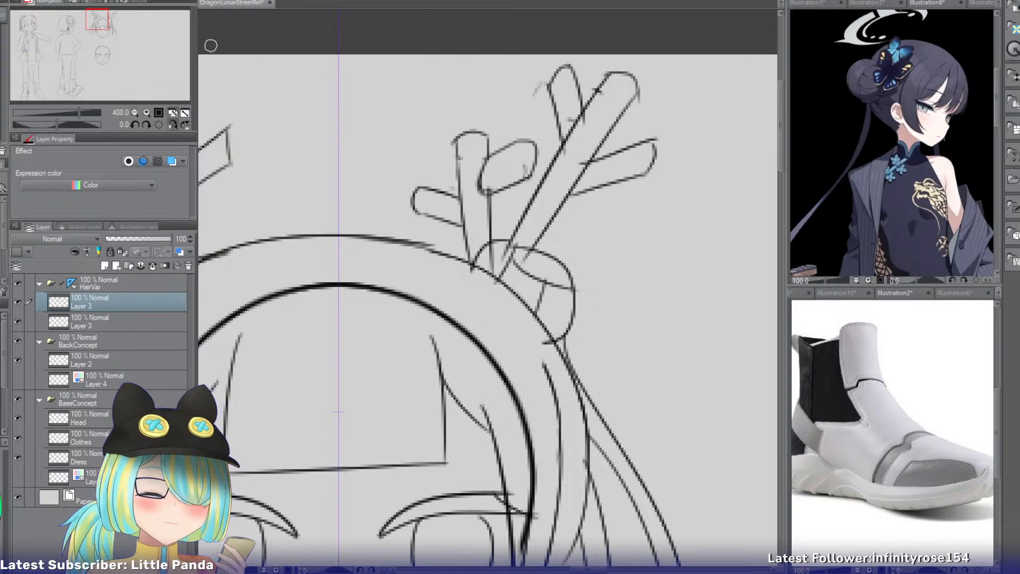
# Bring the blank second head template into close view and flip the canvas view horizontally.
pyautogui.moveTo(98, 22); pyautogui.dragTo(100, 48)
pyautogui.click(133, 112)
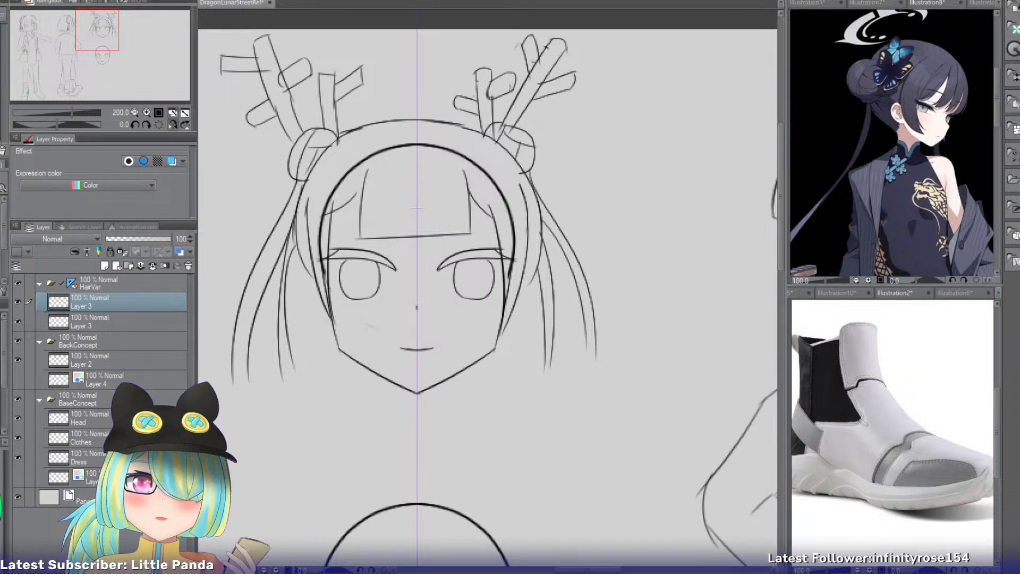
pyautogui.moveTo(109, 35); pyautogui.dragTo(107, 58)
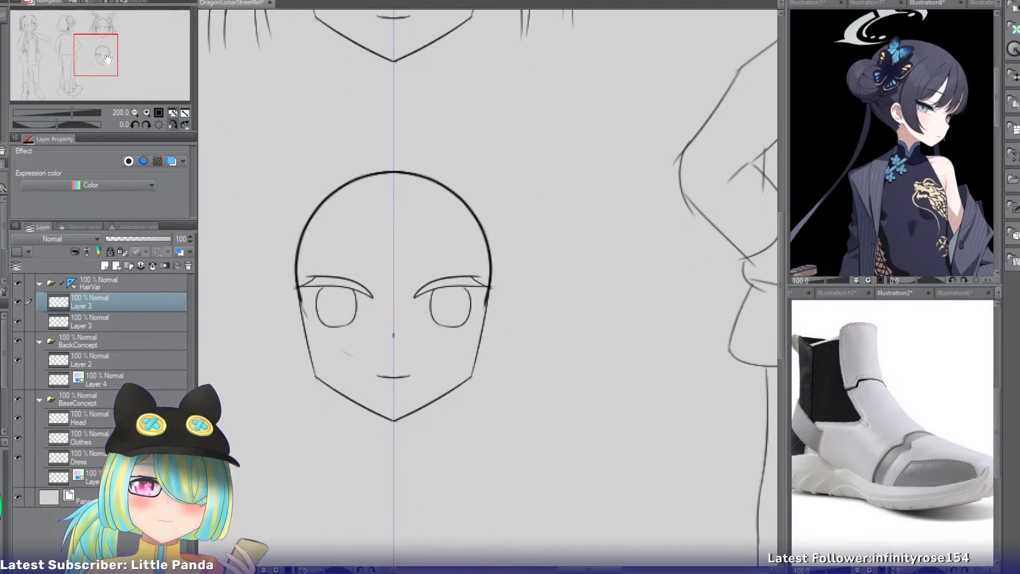
pyautogui.hotkey('ctrl', 'b')
pyautogui.hotkey('ctrl', 'b')
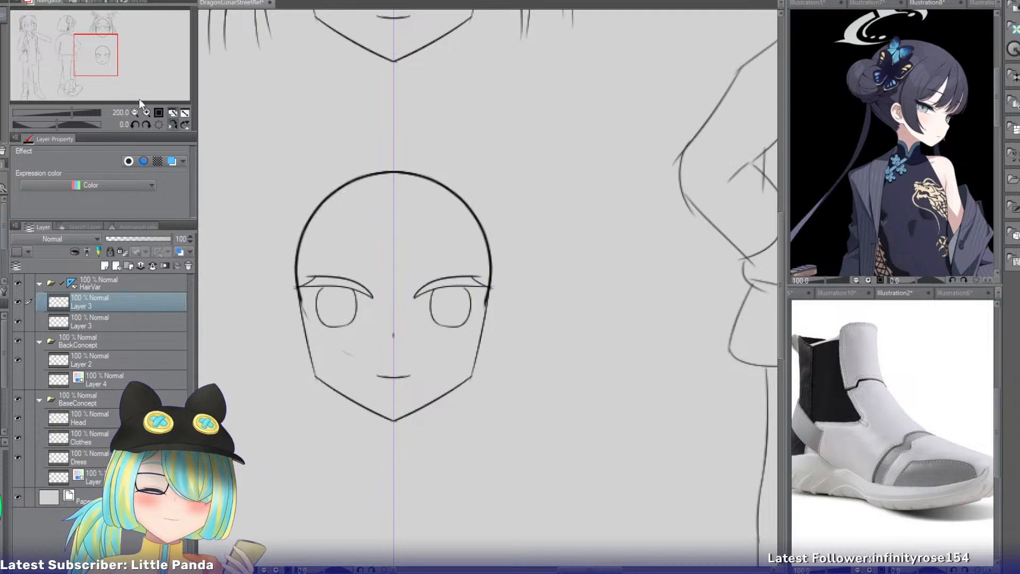
pyautogui.moveTo(105, 68)
pyautogui.mouseDown()
pyautogui.moveTo(98, 37)
pyautogui.moveTo(90, 54)
pyautogui.moveTo(113, 62)
pyautogui.mouseUp()
pyautogui.click(171, 126)
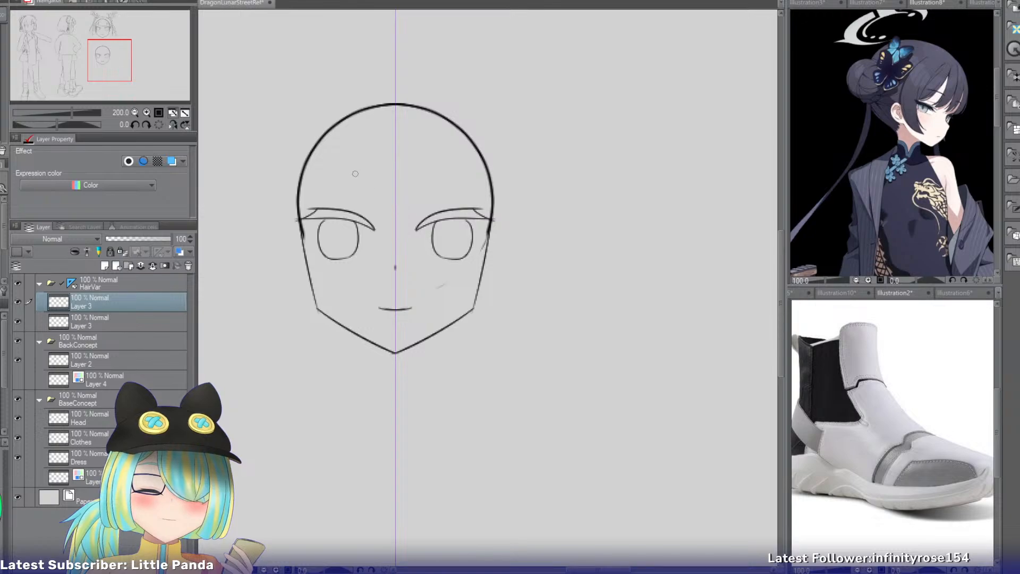
pyautogui.click(146, 112)
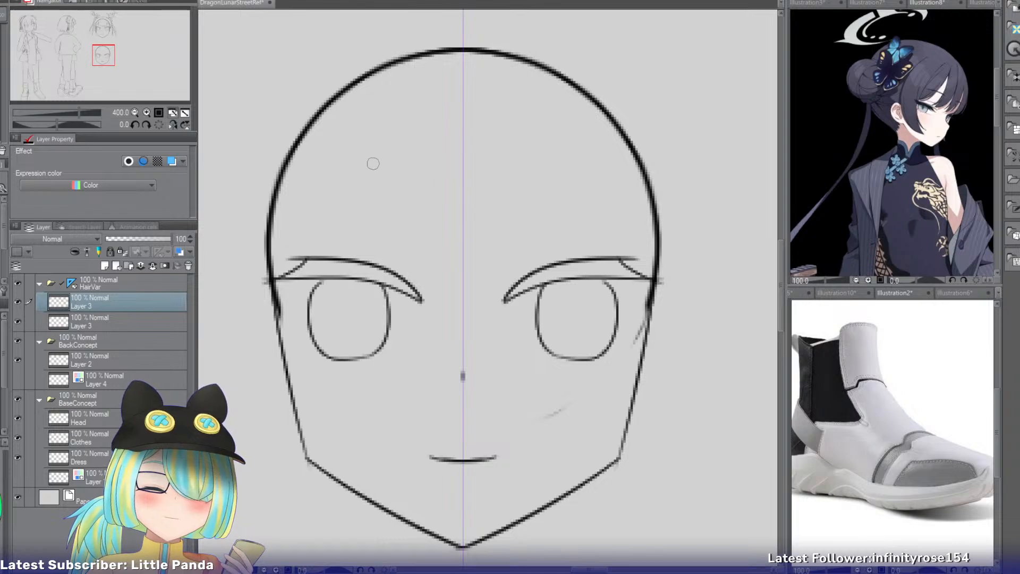
# Draw the first fringe strand on the second head, curving from the upper left forehead down to the brow.
pyautogui.moveTo(370, 122)
pyautogui.mouseDown()
pyautogui.moveTo(381, 182)
pyautogui.moveTo(420, 239)
pyautogui.mouseUp()
pyautogui.hotkey('ctrl', 'z')
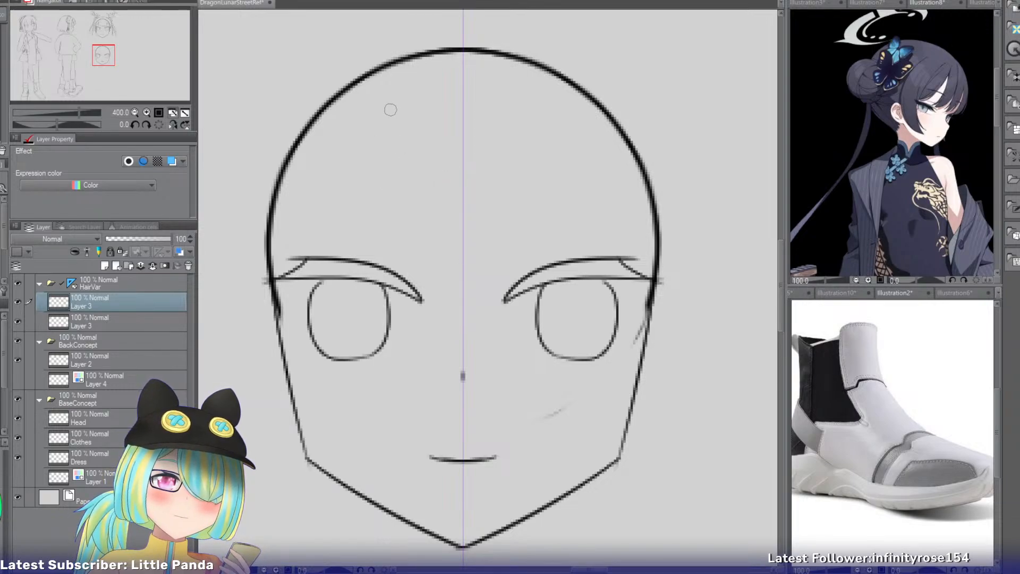
pyautogui.hotkey('ctrl', 'z')
pyautogui.moveTo(394, 107)
pyautogui.mouseDown()
pyautogui.moveTo(372, 245)
pyautogui.moveTo(351, 245)
pyautogui.mouseUp()
pyautogui.hotkey('ctrl', 'z')
pyautogui.moveTo(375, 124); pyautogui.dragTo(335, 250)
# Add two crossing strands beside the first fringe line to form a pointed lock above the left eye.
pyautogui.moveTo(460, 121); pyautogui.dragTo(374, 247)
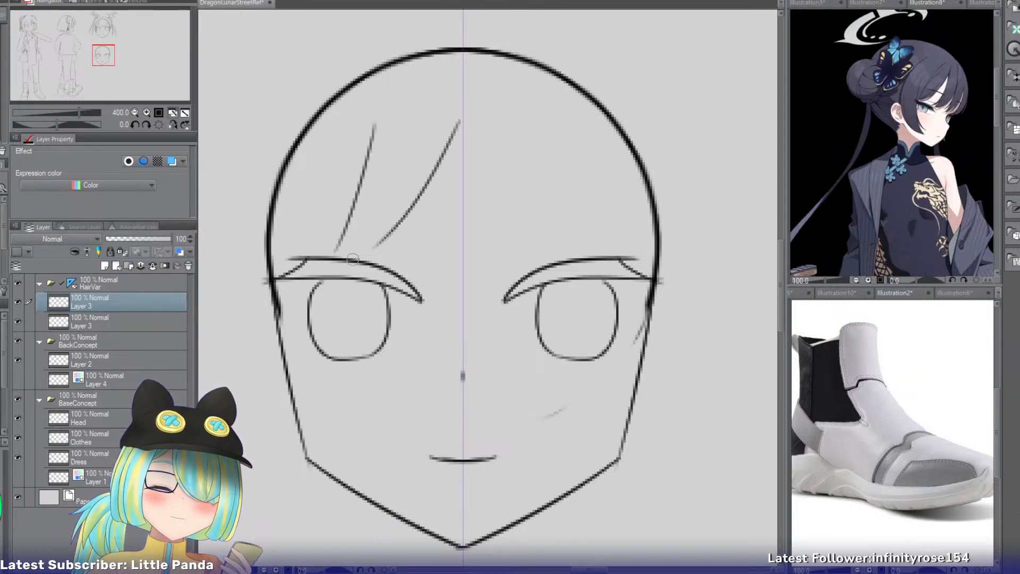
pyautogui.hotkey('ctrl', 'z')
pyautogui.moveTo(418, 169); pyautogui.dragTo(343, 265)
pyautogui.moveTo(465, 137); pyautogui.dragTo(409, 252)
pyautogui.hotkey('ctrl', 'z')
pyautogui.moveTo(413, 135); pyautogui.dragTo(393, 261)
pyautogui.moveTo(505, 126); pyautogui.dragTo(448, 251)
pyautogui.hotkey('ctrl', 'z')
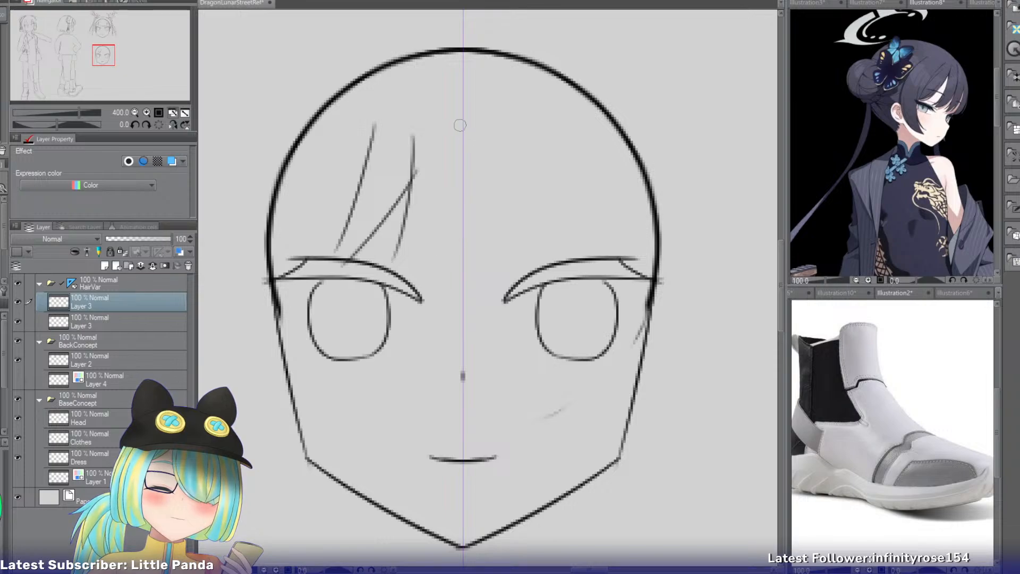
# Draw three long fringe strands sweeping down and left across the centre and right of the forehead.
pyautogui.moveTo(460, 124); pyautogui.dragTo(412, 276)
pyautogui.moveTo(531, 122)
pyautogui.mouseDown()
pyautogui.moveTo(475, 250)
pyautogui.moveTo(505, 223)
pyautogui.moveTo(467, 271)
pyautogui.mouseUp()
pyautogui.hotkey('ctrl', 'z')
pyautogui.moveTo(584, 124); pyautogui.dragTo(570, 183)
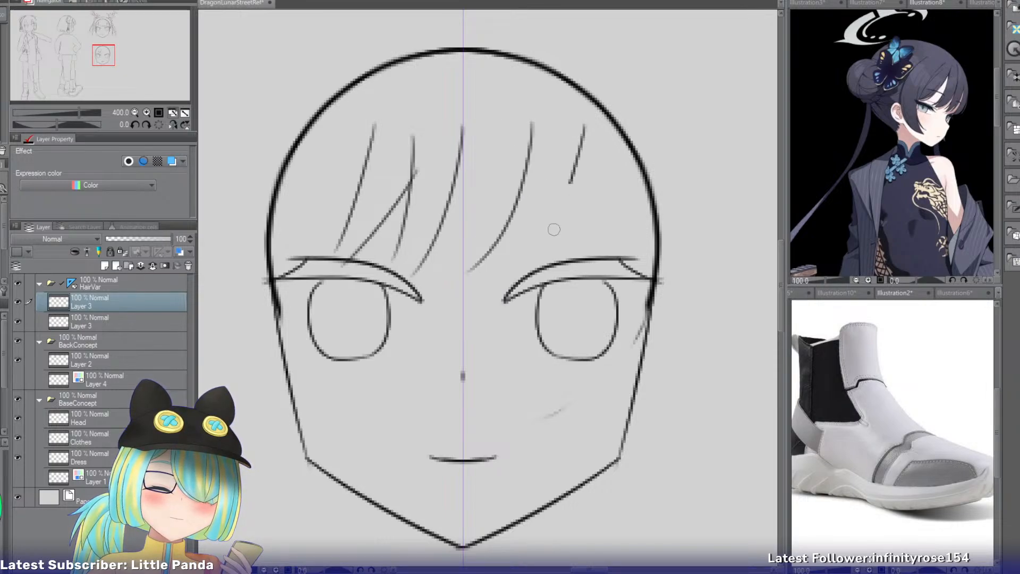
pyautogui.moveTo(553, 229); pyautogui.dragTo(537, 258)
pyautogui.hotkey('ctrl', 'z')
pyautogui.moveTo(599, 126); pyautogui.dragTo(547, 228)
# Add short, nearly vertical strand lines between the long fringe curves to split the bangs into pointed locks.
pyautogui.moveTo(534, 171)
pyautogui.mouseDown()
pyautogui.moveTo(541, 258)
pyautogui.moveTo(441, 275)
pyautogui.mouseUp()
pyautogui.hotkey('ctrl', 'z')
pyautogui.hotkey('ctrl', 'z')
pyautogui.moveTo(451, 198); pyautogui.dragTo(454, 270)
pyautogui.moveTo(410, 206); pyautogui.dragTo(398, 274)
pyautogui.hotkey('ctrl', 'z')
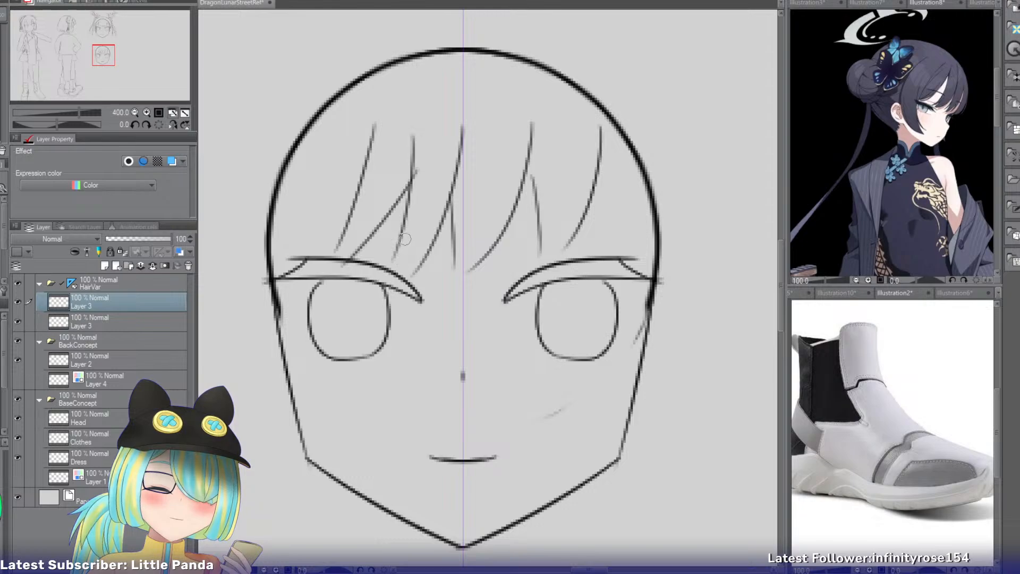
# Draw a longer outer fringe strand sweeping from the upper left forehead past the brow to the temple.
pyautogui.hotkey('ctrl', 'z')
pyautogui.moveTo(374, 121)
pyautogui.mouseDown()
pyautogui.moveTo(270, 329)
pyautogui.moveTo(353, 163)
pyautogui.moveTo(292, 269)
pyautogui.moveTo(297, 252)
pyautogui.mouseUp()
pyautogui.hotkey('ctrl', 'z')
pyautogui.hotkey('ctrl', 'z')
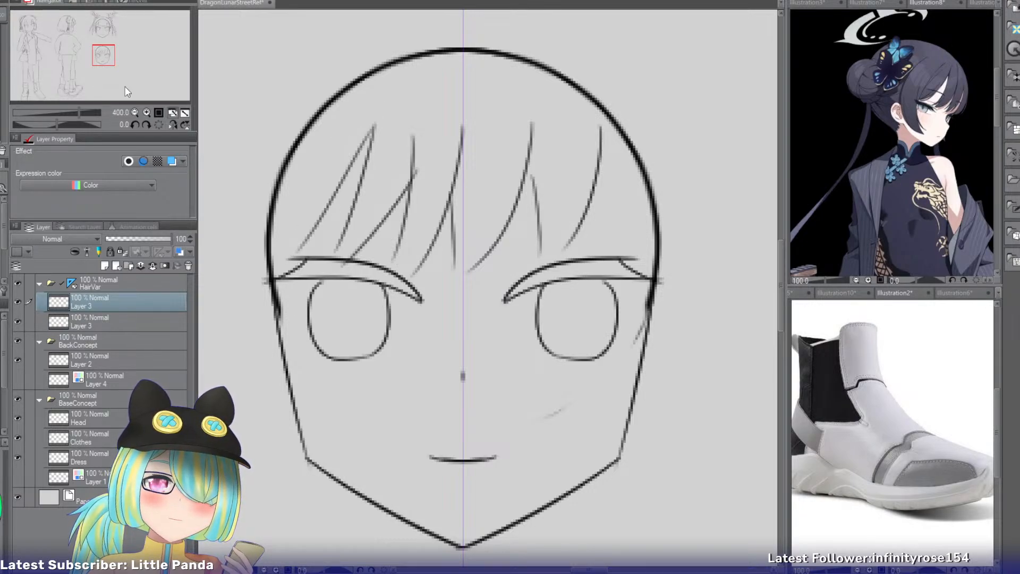
pyautogui.hotkey('ctrl', 'z')
pyautogui.moveTo(364, 125); pyautogui.dragTo(264, 302)
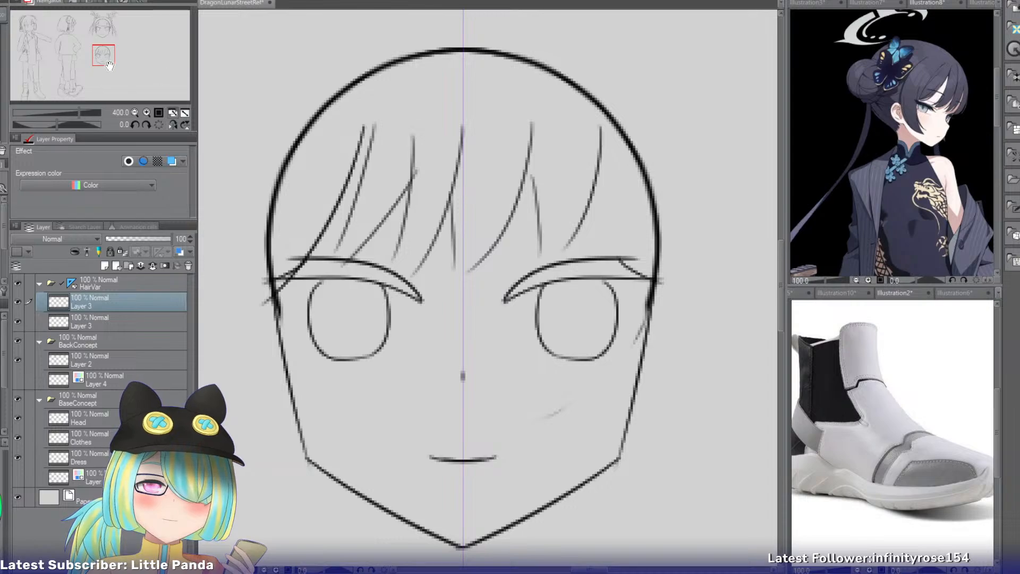
# Draw the inner edge of a side lock along the left of the face from the temple to the jaw.
pyautogui.moveTo(109, 65)
pyautogui.mouseDown()
pyautogui.moveTo(99, 65)
pyautogui.moveTo(107, 61)
pyautogui.mouseUp()
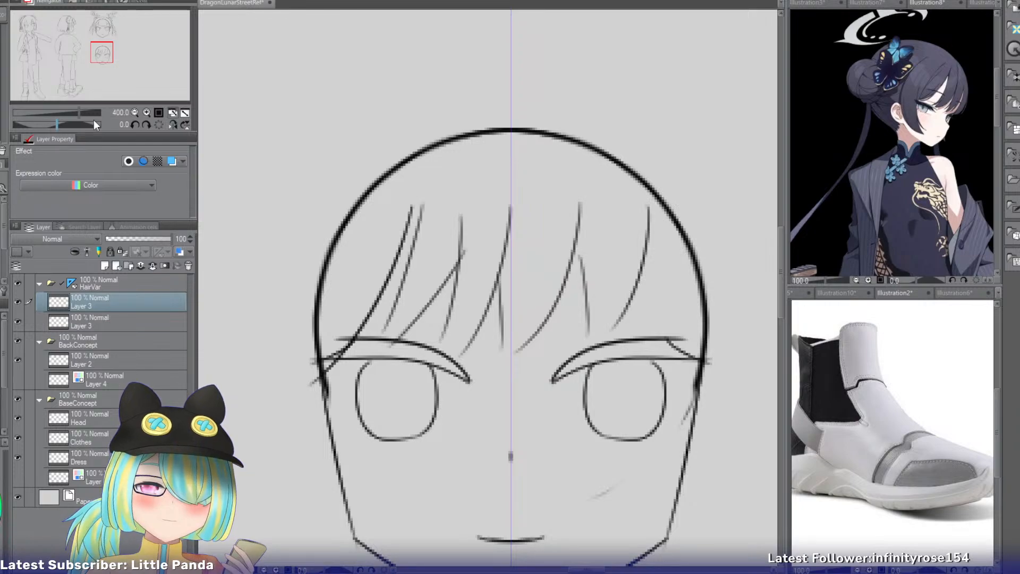
pyautogui.click(133, 111)
pyautogui.moveTo(103, 56); pyautogui.dragTo(105, 65)
pyautogui.moveTo(389, 139)
pyautogui.mouseDown()
pyautogui.moveTo(383, 289)
pyautogui.moveTo(386, 268)
pyautogui.mouseUp()
pyautogui.hotkey('ctrl', 'z')
pyautogui.hotkey('ctrl', 'z')
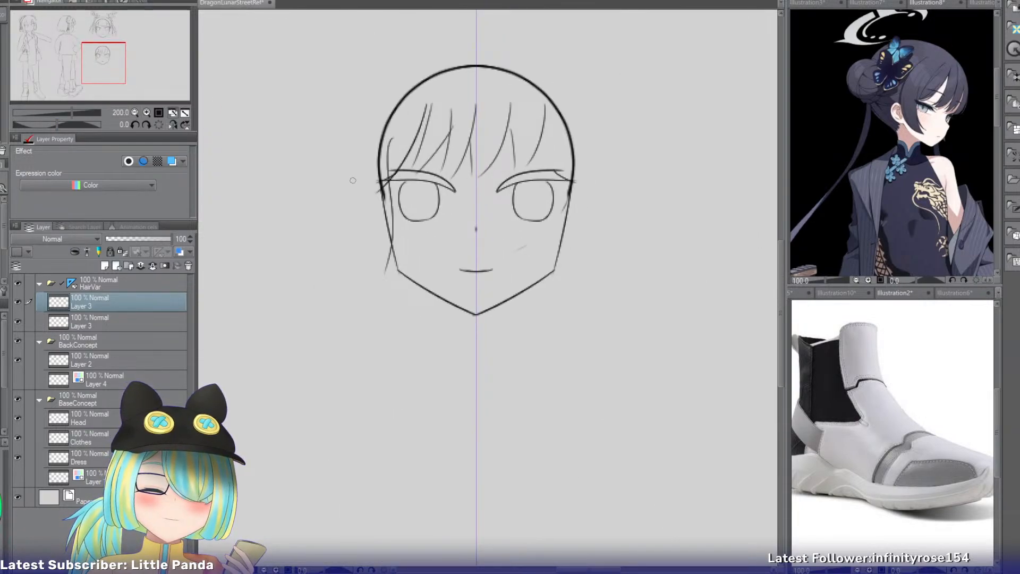
# Draw the left side lock's outer edge from forehead height, curving under at jaw level to meet the inner edge.
pyautogui.moveTo(352, 218)
pyautogui.mouseDown()
pyautogui.moveTo(367, 268)
pyautogui.moveTo(391, 265)
pyautogui.mouseUp()
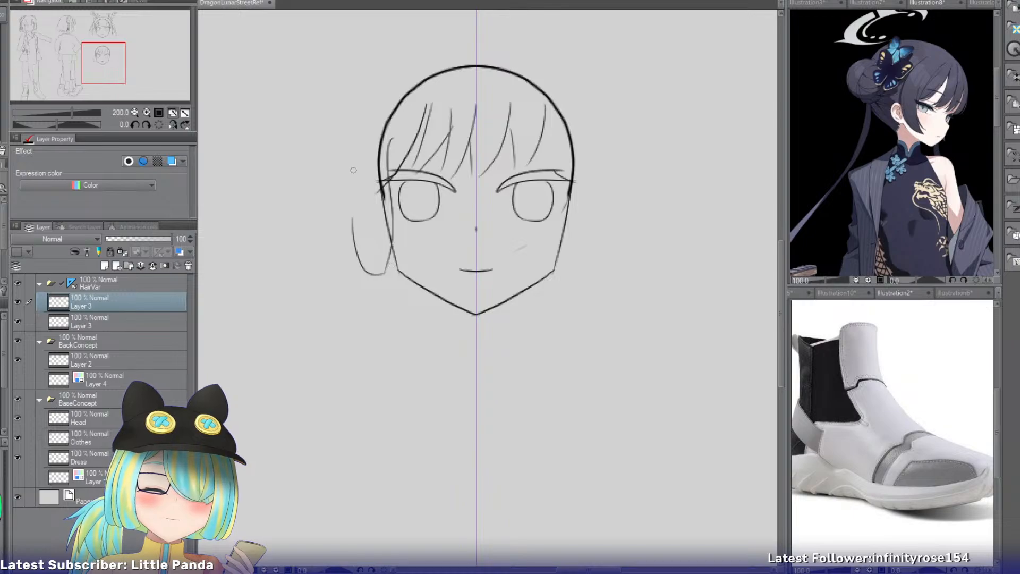
pyautogui.moveTo(365, 125); pyautogui.dragTo(353, 229)
pyautogui.hotkey('ctrl', 'z')
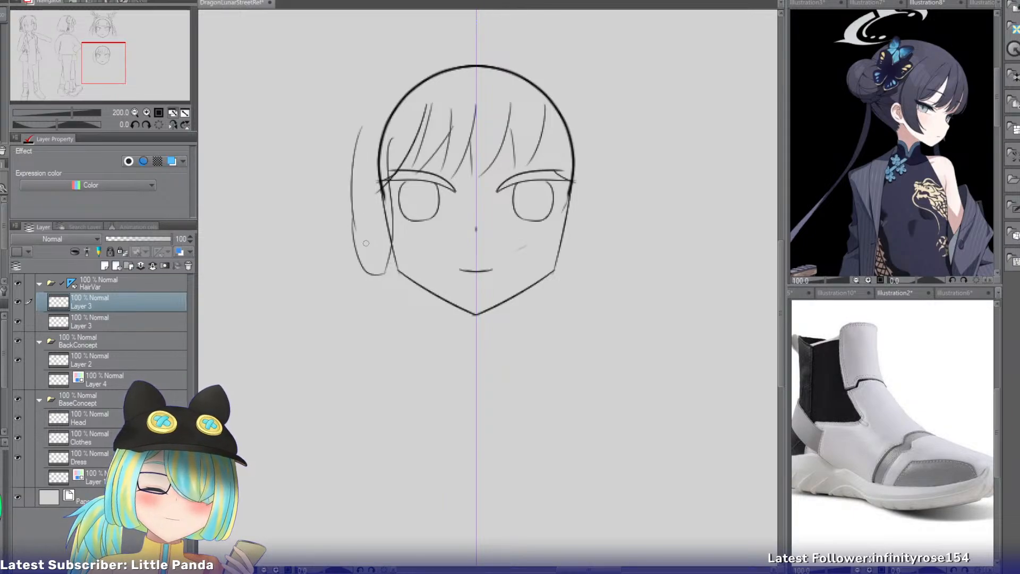
pyautogui.hotkey('ctrl', 'z')
pyautogui.moveTo(361, 136); pyautogui.dragTo(357, 241)
# Add a curved inner strand line to the lower half of the left side lock.
pyautogui.moveTo(371, 196)
pyautogui.mouseDown()
pyautogui.moveTo(373, 275)
pyautogui.moveTo(391, 257)
pyautogui.mouseUp()
pyautogui.hotkey('ctrl', 'z')
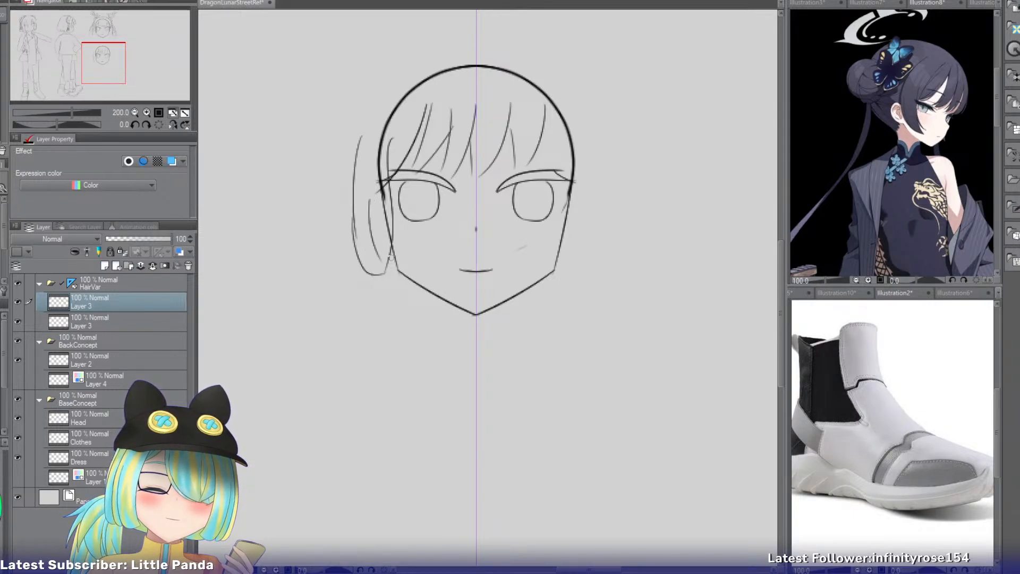
pyautogui.hotkey('ctrl', 'z')
pyautogui.moveTo(370, 207); pyautogui.dragTo(378, 262)
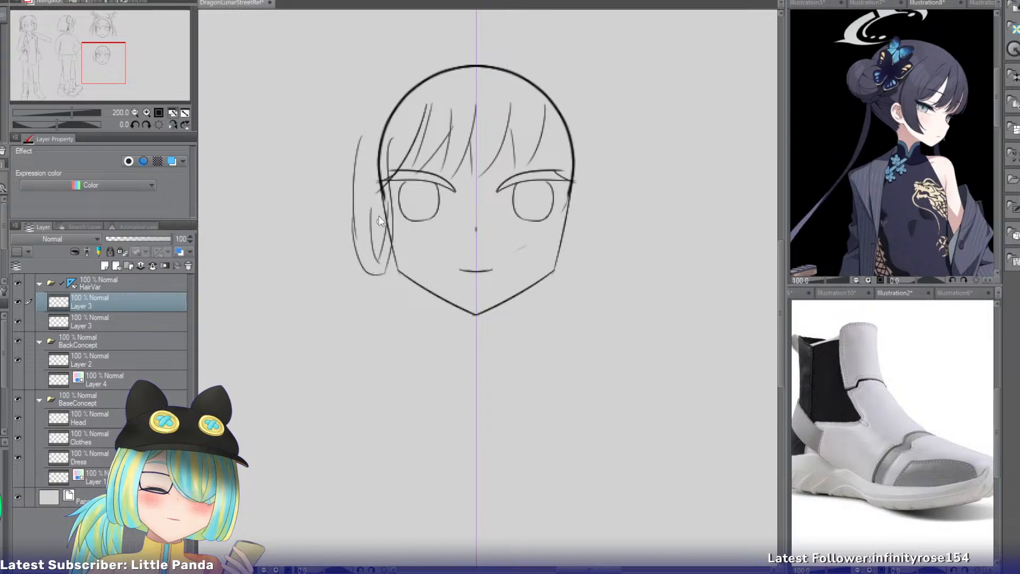
# Draw a second curved strand line inside the lower left side lock, running from below the temple toward its tip.
pyautogui.hotkey('ctrl', 'z')
pyautogui.moveTo(383, 202); pyautogui.dragTo(373, 266)
pyautogui.hotkey('ctrl', 'z')
pyautogui.moveTo(383, 202); pyautogui.dragTo(372, 258)
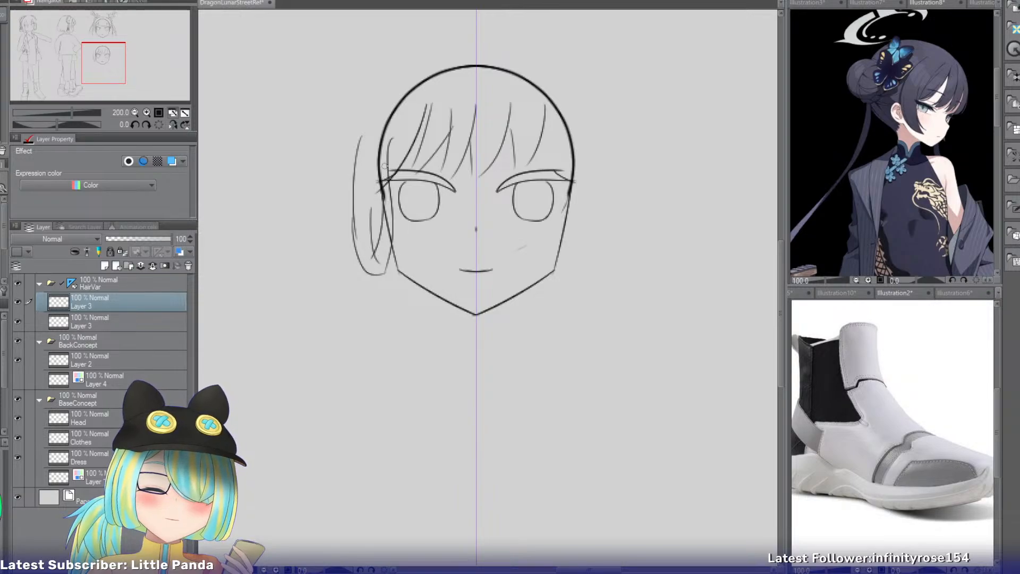
# Draw the hair's outer contour above the skull, arcing from the crown to the left side lock and to the right temple.
pyautogui.moveTo(127, 59); pyautogui.dragTo(168, 58)
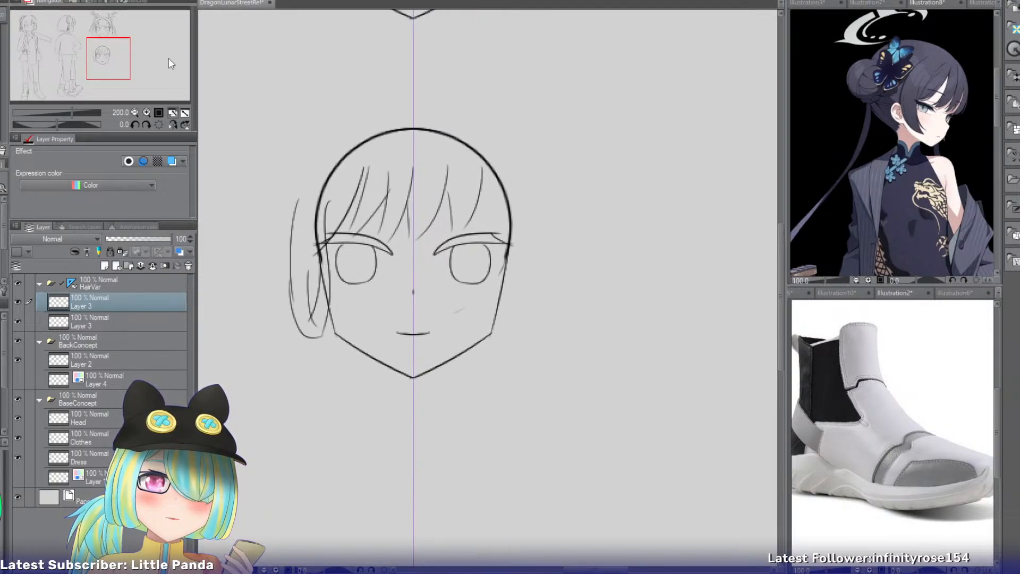
pyautogui.hotkey('ctrl', 'z')
pyautogui.moveTo(406, 108)
pyautogui.mouseDown()
pyautogui.moveTo(309, 184)
pyautogui.moveTo(304, 223)
pyautogui.mouseUp()
pyautogui.hotkey('ctrl', 'z')
pyautogui.moveTo(327, 153); pyautogui.dragTo(303, 233)
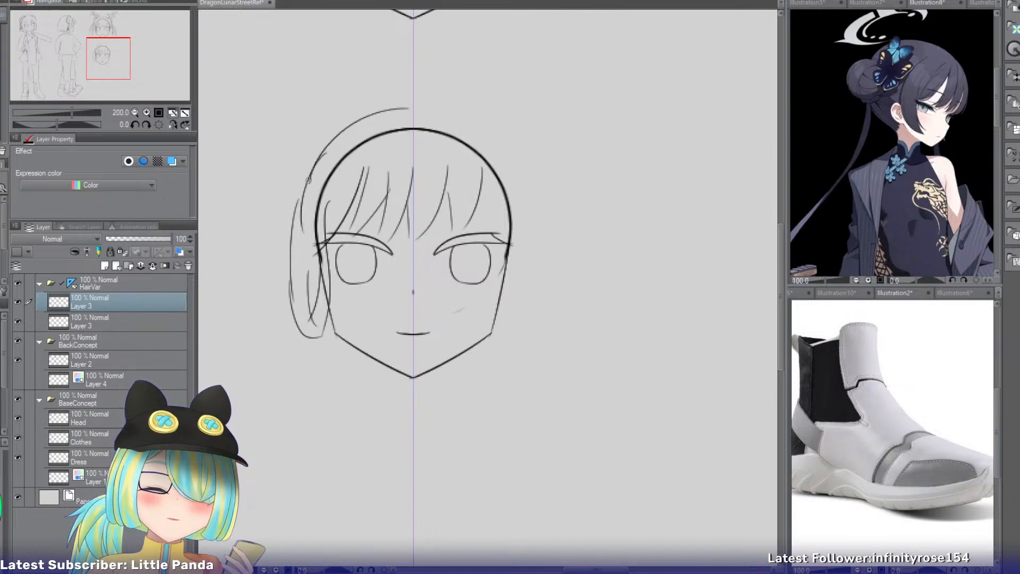
pyautogui.hotkey('ctrl', 'z')
pyautogui.moveTo(314, 165); pyautogui.dragTo(304, 252)
pyautogui.hotkey('ctrl', 'z')
pyautogui.moveTo(310, 176); pyautogui.dragTo(305, 258)
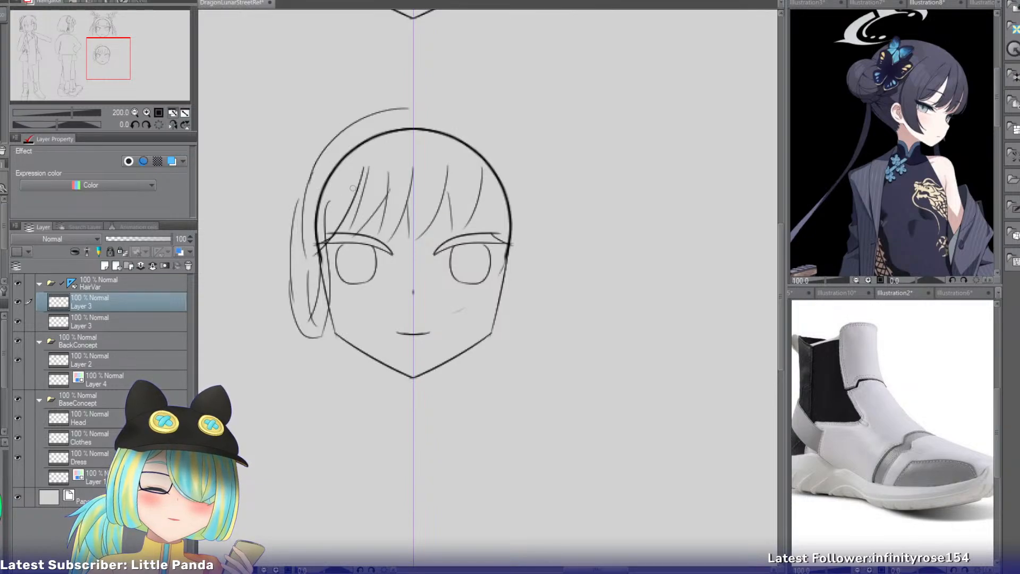
pyautogui.hotkey('ctrl', 'z')
pyautogui.moveTo(402, 109)
pyautogui.mouseDown()
pyautogui.moveTo(518, 151)
pyautogui.moveTo(533, 215)
pyautogui.mouseUp()
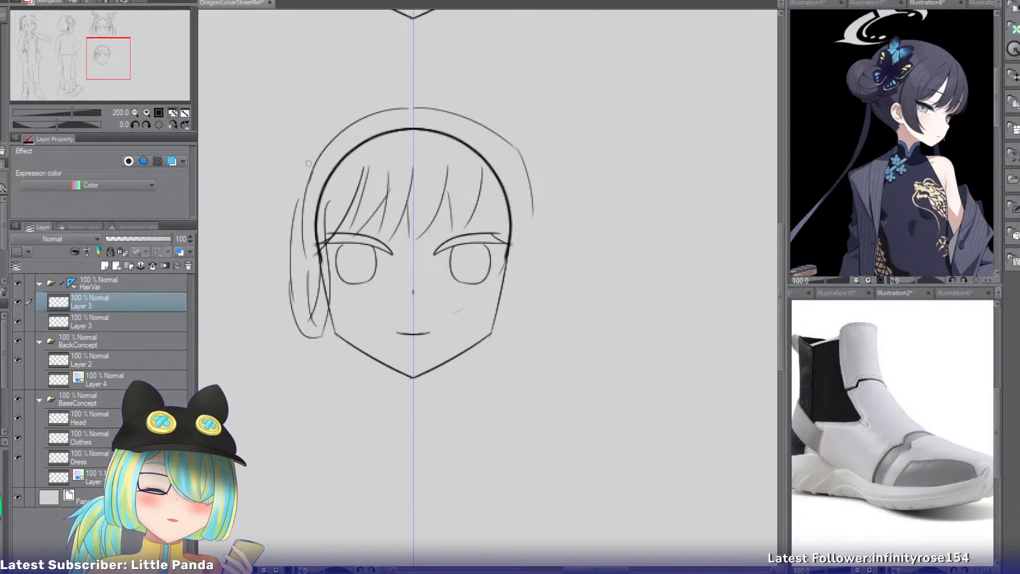
# Sketch a small oval bun on the left side of the head, just above the side lock.
pyautogui.moveTo(308, 163); pyautogui.dragTo(304, 154)
pyautogui.hotkey('ctrl', 'z')
pyautogui.hotkey('ctrl', 'z')
pyautogui.hotkey('ctrl', 'z')
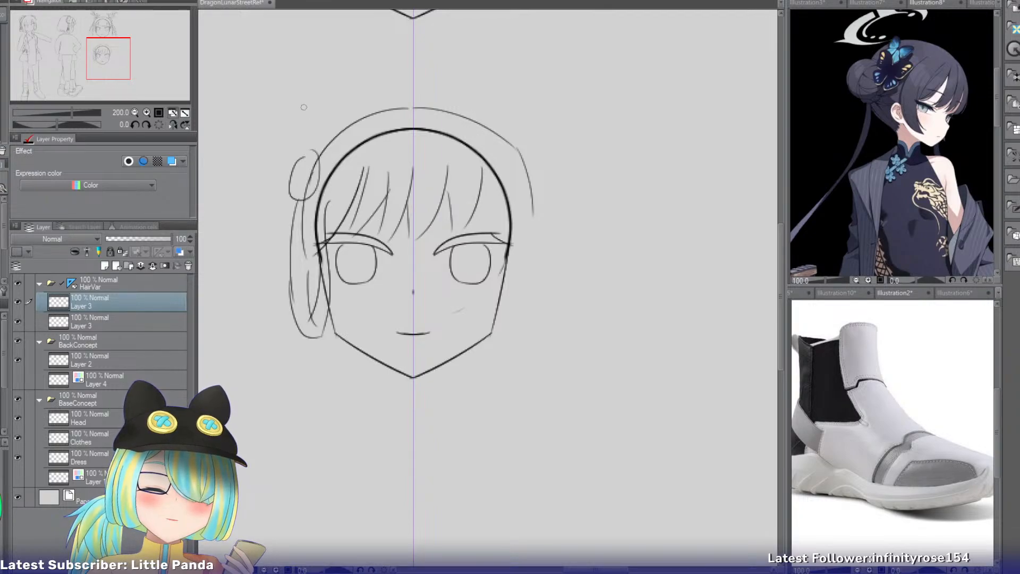
# Sketch a spiky tuft of hair rising from the top of the left bun.
pyautogui.moveTo(304, 107); pyautogui.dragTo(301, 158)
pyautogui.hotkey('ctrl', 'z')
pyautogui.moveTo(304, 118); pyautogui.dragTo(299, 159)
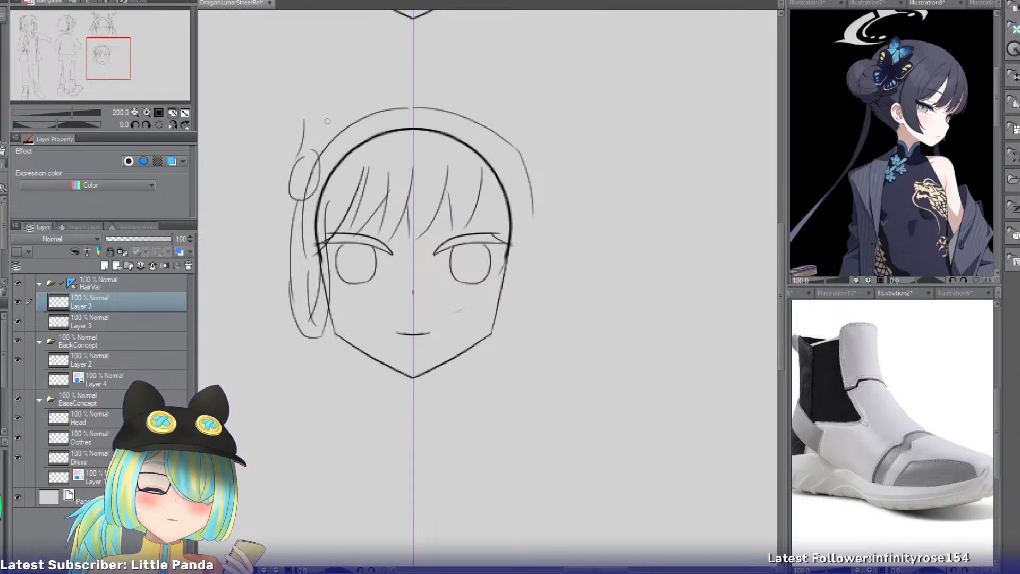
pyautogui.moveTo(328, 118); pyautogui.dragTo(323, 152)
pyautogui.moveTo(315, 110); pyautogui.dragTo(321, 131)
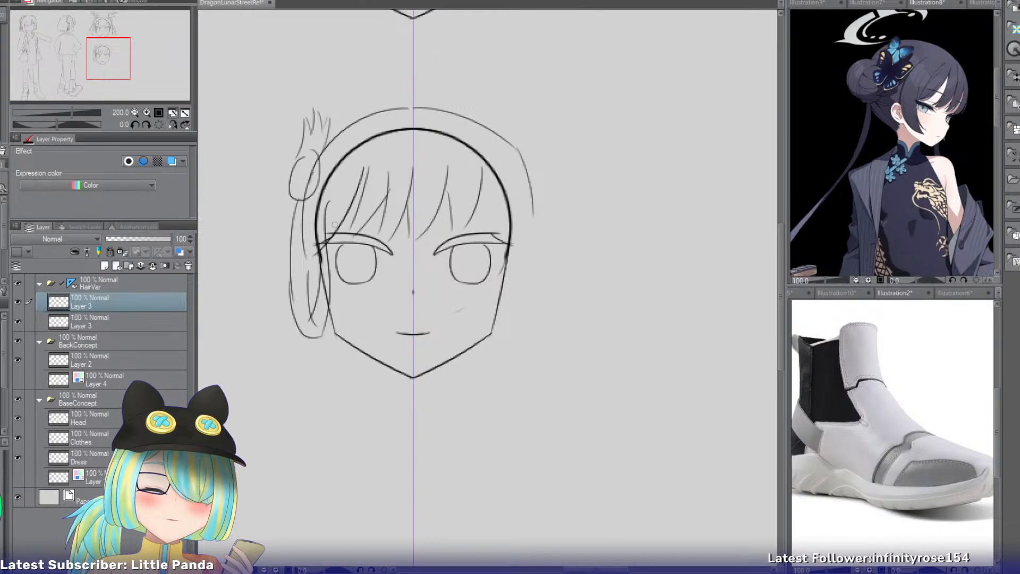
# Draw the outer edge of a long tail of hair hanging from the left bun to below chin level.
pyautogui.moveTo(290, 201)
pyautogui.mouseDown()
pyautogui.moveTo(257, 347)
pyautogui.moveTo(254, 402)
pyautogui.moveTo(268, 446)
pyautogui.mouseUp()
pyautogui.hotkey('ctrl', 'z')
pyautogui.hotkey('ctrl', 'z')
# Draw the long left tail's inner edge, starting behind the side lock and curving toward the face below chin level.
pyautogui.moveTo(292, 271); pyautogui.dragTo(282, 454)
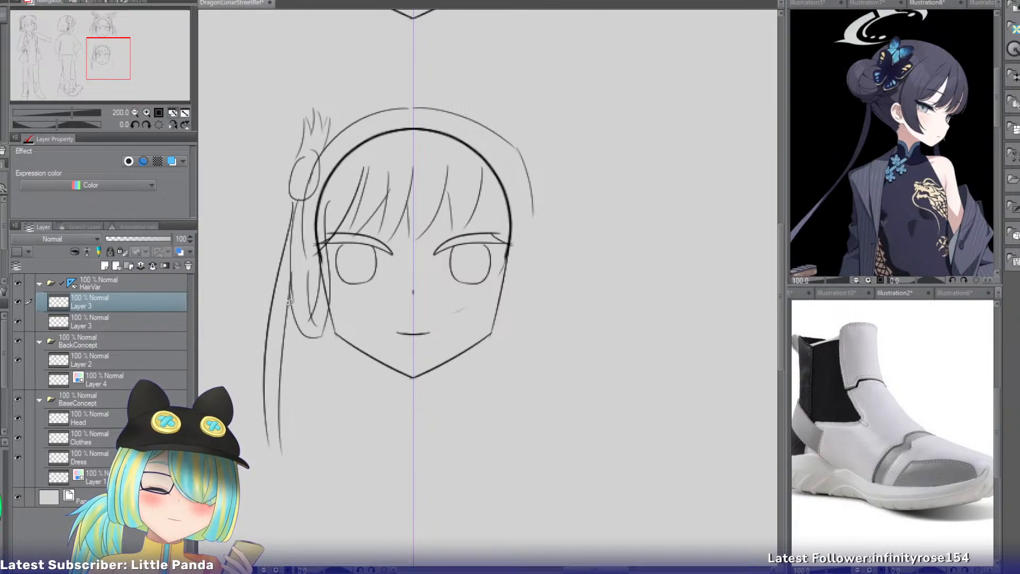
pyautogui.moveTo(290, 302); pyautogui.dragTo(303, 438)
pyautogui.hotkey('ctrl', 'z')
pyautogui.hotkey('ctrl', 'z')
pyautogui.moveTo(292, 310); pyautogui.dragTo(320, 431)
pyautogui.hotkey('ctrl', 'z')
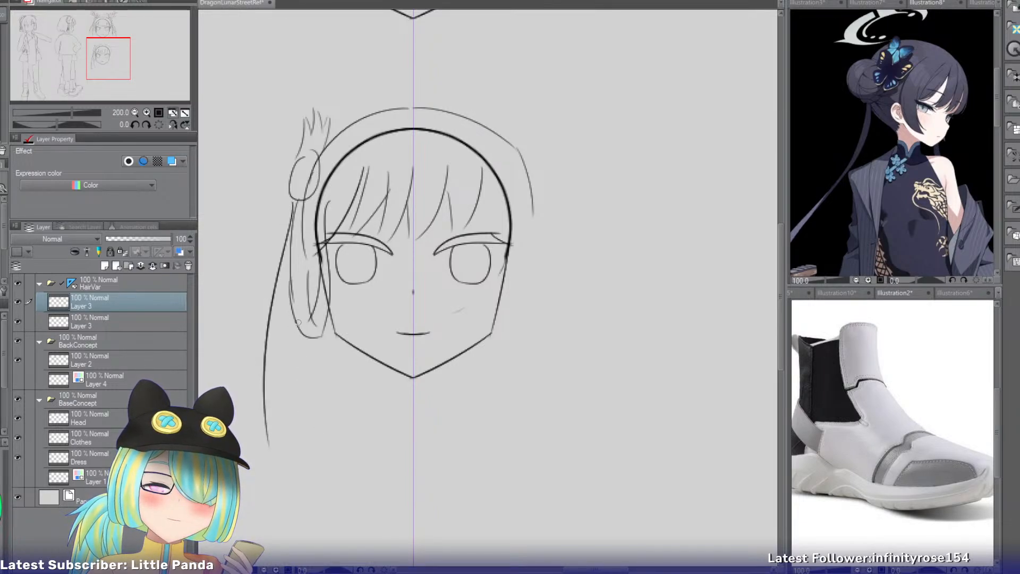
pyautogui.moveTo(297, 323)
pyautogui.mouseDown()
pyautogui.moveTo(317, 458)
pyautogui.moveTo(290, 433)
pyautogui.mouseUp()
# Add inner strand lines to the long left tail, splitting its lower half into tapered locks.
pyautogui.hotkey('ctrl', 'z')
pyautogui.moveTo(285, 352); pyautogui.dragTo(315, 458)
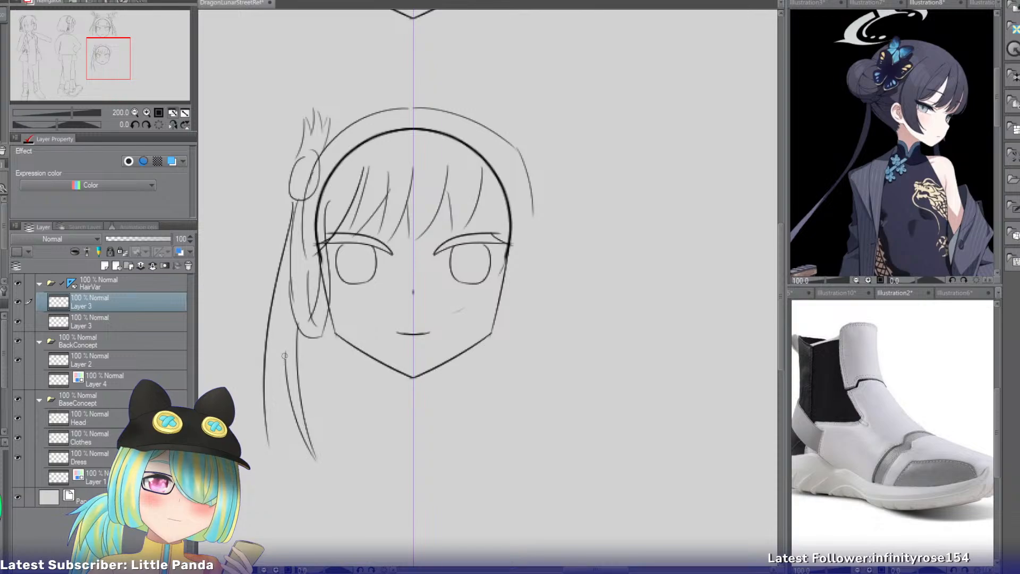
pyautogui.hotkey('ctrl', 'z')
pyautogui.moveTo(282, 353); pyautogui.dragTo(313, 451)
pyautogui.hotkey('ctrl', 'z')
pyautogui.moveTo(281, 355)
pyautogui.mouseDown()
pyautogui.moveTo(303, 458)
pyautogui.moveTo(293, 451)
pyautogui.mouseUp()
pyautogui.hotkey('ctrl', 'z')
pyautogui.moveTo(281, 373); pyautogui.dragTo(274, 466)
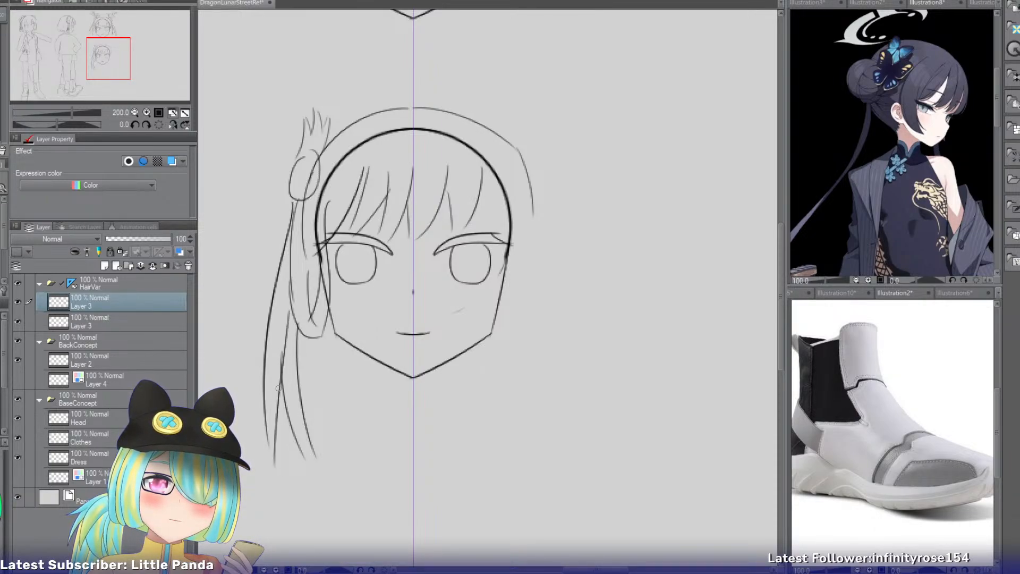
pyautogui.moveTo(291, 331); pyautogui.dragTo(276, 435)
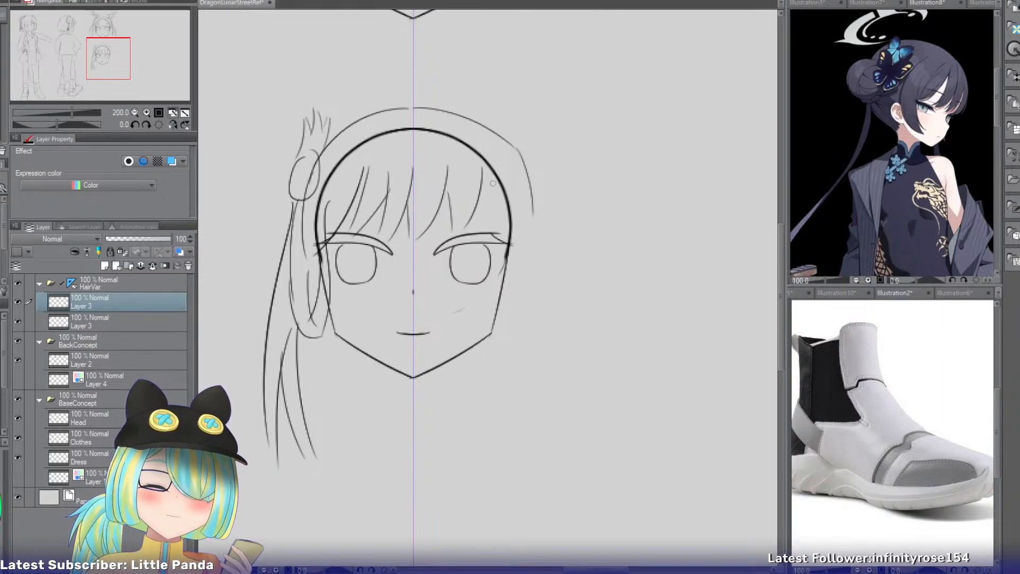
# Draw the right side hair's outer edge from the temple to below the chin, plus an inner strand past the cheek.
pyautogui.moveTo(514, 149); pyautogui.dragTo(524, 243)
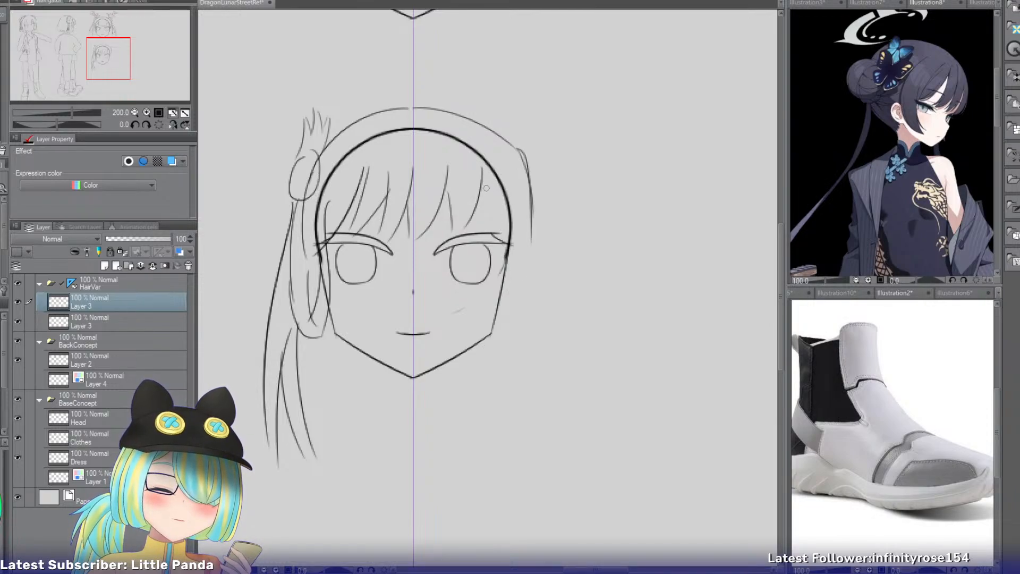
pyautogui.moveTo(486, 184); pyautogui.dragTo(508, 302)
pyautogui.moveTo(530, 196); pyautogui.dragTo(532, 339)
pyautogui.hotkey('ctrl', 'z')
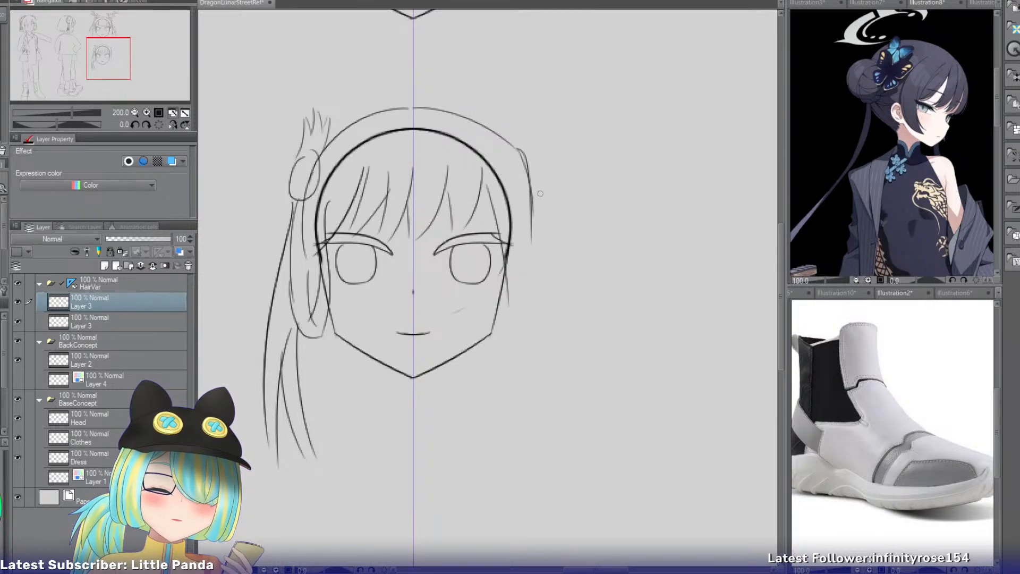
pyautogui.moveTo(531, 199)
pyautogui.mouseDown()
pyautogui.moveTo(537, 408)
pyautogui.moveTo(526, 429)
pyautogui.mouseUp()
pyautogui.hotkey('ctrl', 'z')
# Draw a deep rounded bottom edge for the right side hair, from beside the chin out to the outer edge.
pyautogui.moveTo(458, 362); pyautogui.dragTo(485, 433)
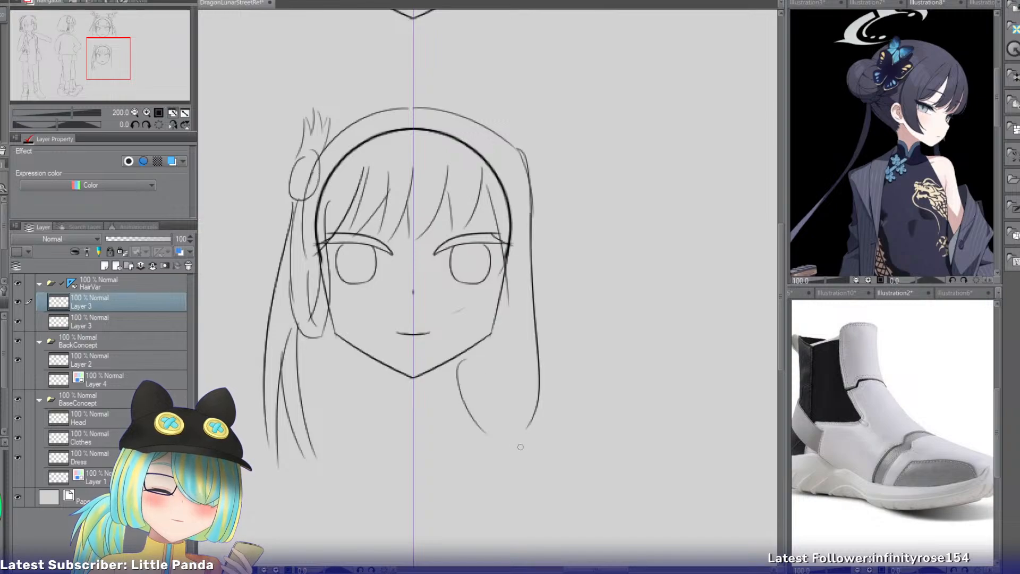
pyautogui.hotkey('ctrl', 'z')
pyautogui.moveTo(431, 372)
pyautogui.mouseDown()
pyautogui.moveTo(476, 421)
pyautogui.moveTo(523, 436)
pyautogui.mouseUp()
pyautogui.hotkey('ctrl', 'z')
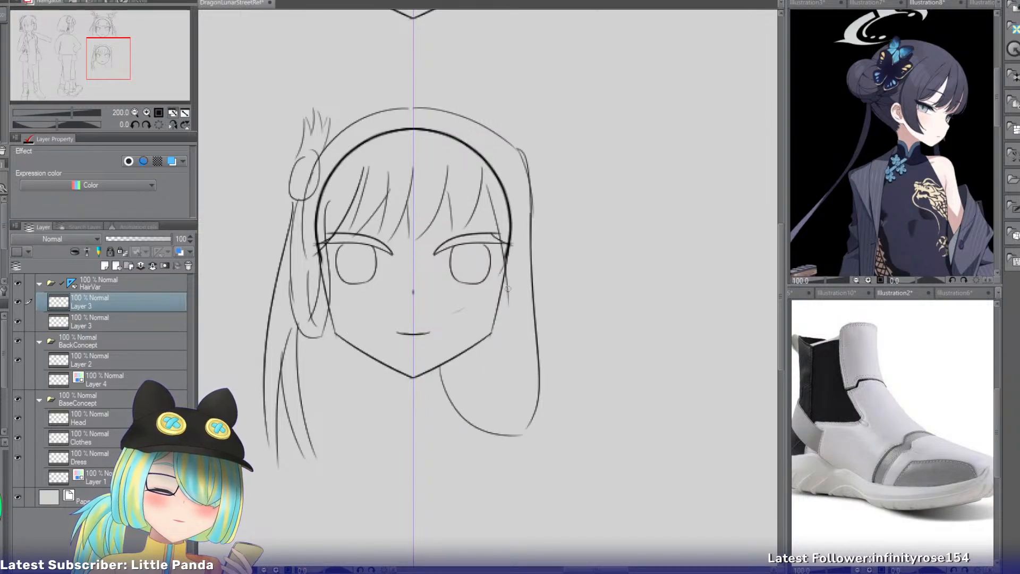
# Draw a long inner strand down the right side hair, curving inward below jaw level.
pyautogui.hotkey('ctrl', 'z')
pyautogui.moveTo(507, 298)
pyautogui.mouseDown()
pyautogui.moveTo(518, 377)
pyautogui.moveTo(509, 413)
pyautogui.mouseUp()
pyautogui.moveTo(501, 357); pyautogui.dragTo(466, 407)
pyautogui.hotkey('ctrl', 'z')
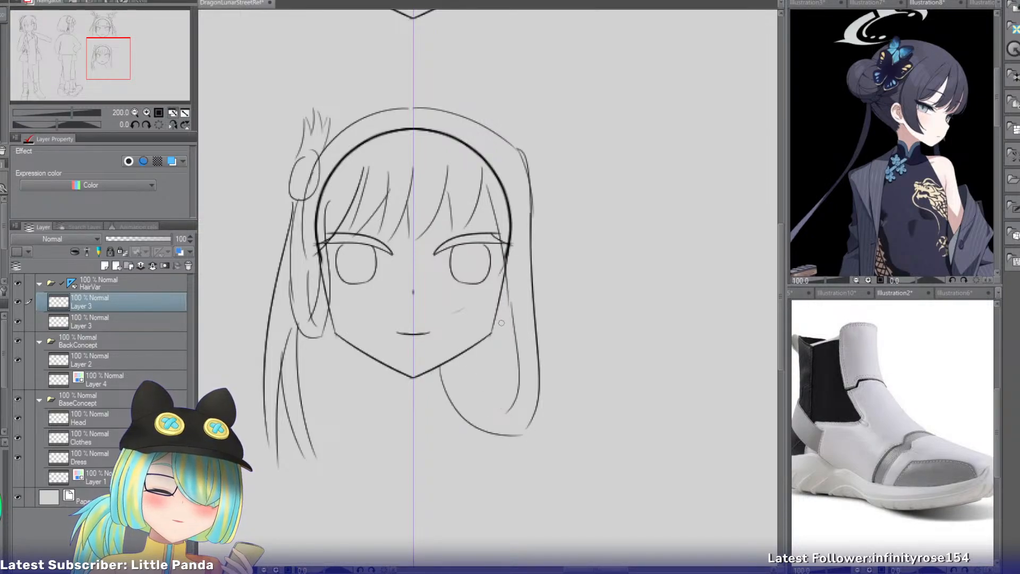
# Sketch crossing strand lines below the right side of the jaw, inside the right side hair.
pyautogui.hotkey('ctrl', 'z')
pyautogui.moveTo(501, 318)
pyautogui.mouseDown()
pyautogui.moveTo(496, 394)
pyautogui.moveTo(487, 386)
pyautogui.mouseUp()
pyautogui.hotkey('ctrl', 'z')
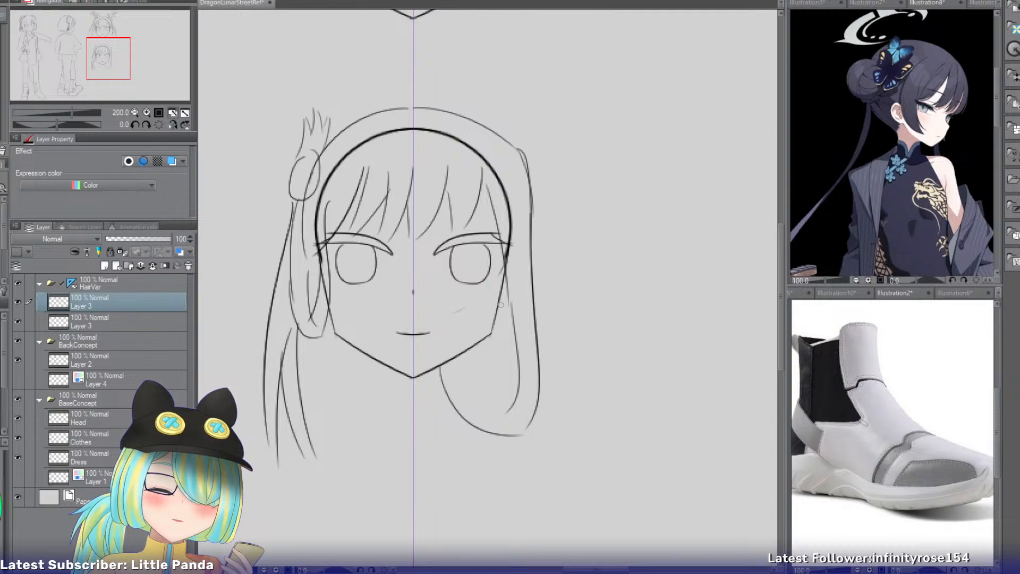
pyautogui.moveTo(502, 306)
pyautogui.mouseDown()
pyautogui.moveTo(486, 374)
pyautogui.moveTo(512, 390)
pyautogui.mouseUp()
pyautogui.hotkey('ctrl', 'z')
pyautogui.hotkey('ctrl', 'z')
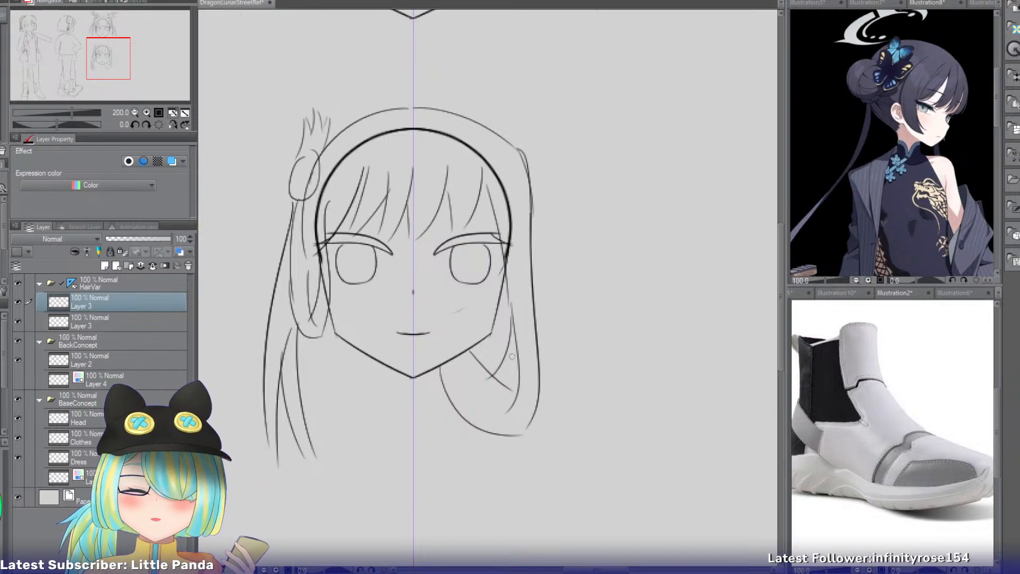
# Redraw the right side hair's bottom edge as a shallower curve from beside the chin to the outer edge.
pyautogui.hotkey('ctrl', 'z')
pyautogui.moveTo(440, 372); pyautogui.dragTo(529, 417)
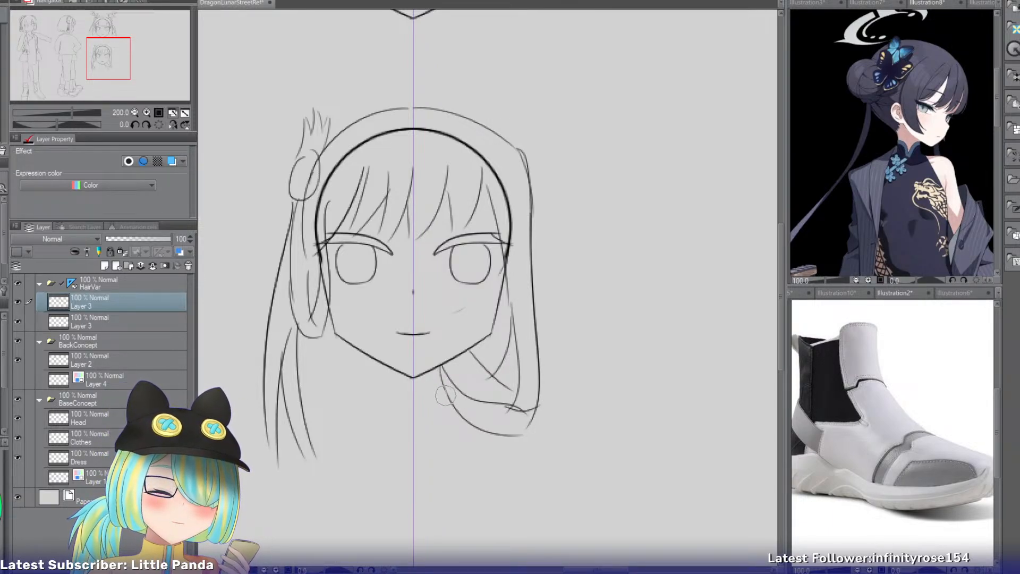
pyautogui.hotkey('ctrl', 'z')
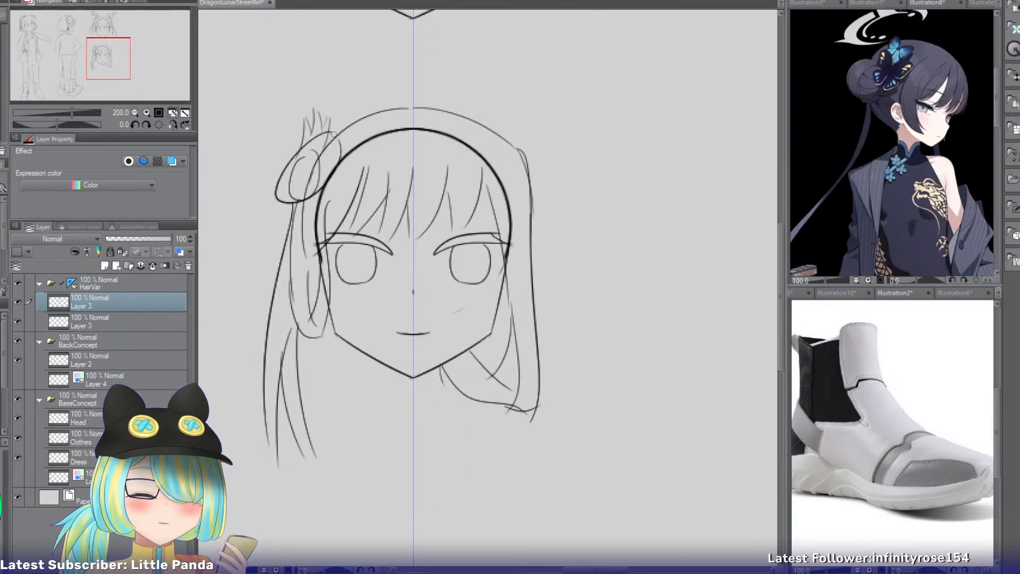
# Redraw the left bun as a larger oval tilted along the side of the head.
pyautogui.moveTo(322, 136)
pyautogui.mouseDown()
pyautogui.moveTo(327, 184)
pyautogui.moveTo(320, 146)
pyautogui.moveTo(346, 129)
pyautogui.moveTo(314, 193)
pyautogui.mouseUp()
pyautogui.hotkey('ctrl', 'z')
pyautogui.moveTo(320, 137); pyautogui.dragTo(295, 213)
pyautogui.moveTo(306, 166)
pyautogui.mouseDown()
pyautogui.moveTo(313, 159)
pyautogui.moveTo(292, 192)
pyautogui.moveTo(316, 151)
pyautogui.moveTo(319, 160)
pyautogui.moveTo(308, 149)
pyautogui.mouseUp()
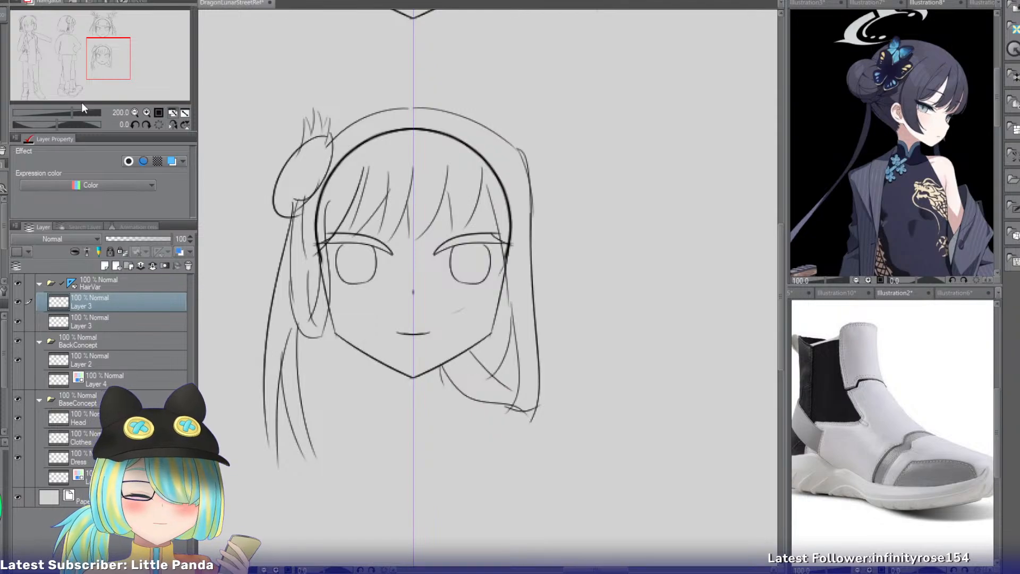
# Draw a curved rim line inside the left bun, following its head-side edge from the upper end to the lower end.
pyautogui.doubleClick(146, 113)
pyautogui.moveTo(105, 56); pyautogui.dragTo(98, 51)
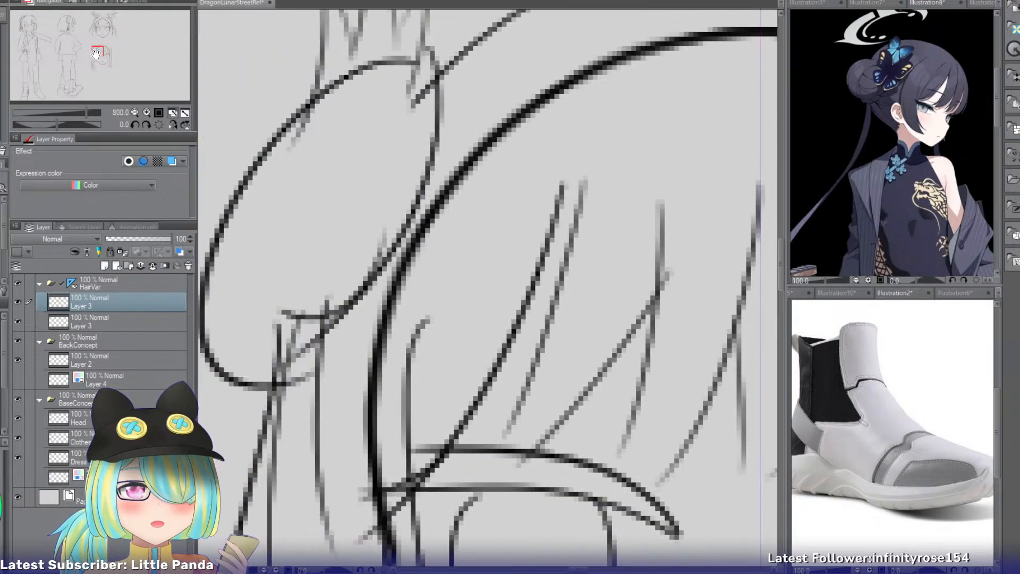
pyautogui.moveTo(414, 71); pyautogui.dragTo(352, 207)
pyautogui.hotkey('ctrl', 'z')
pyautogui.moveTo(416, 69); pyautogui.dragTo(308, 284)
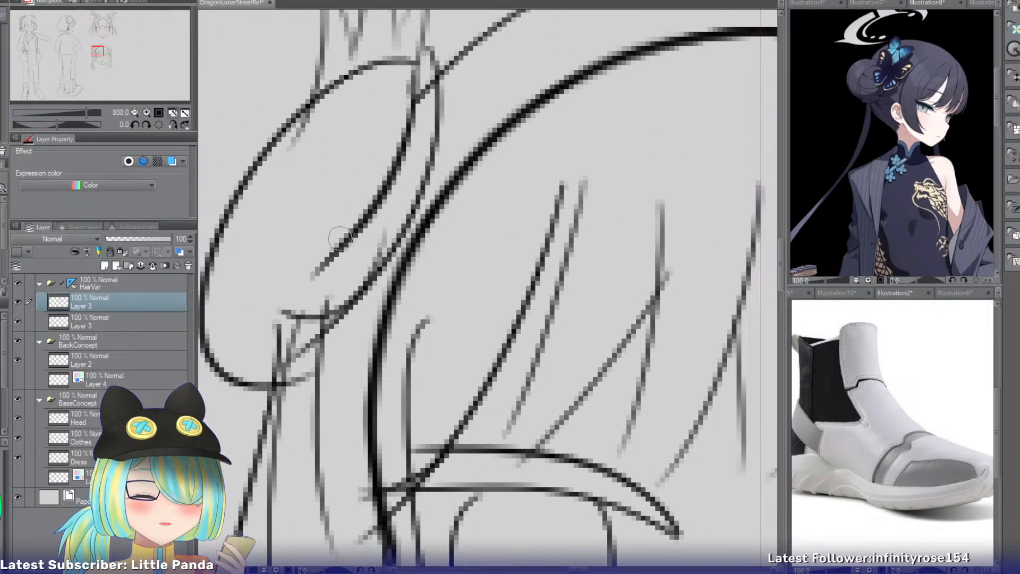
pyautogui.moveTo(341, 240); pyautogui.dragTo(216, 356)
# Add two curved cross bands and a lengthwise strand line to the face of the left bun.
pyautogui.moveTo(305, 113); pyautogui.dragTo(391, 175)
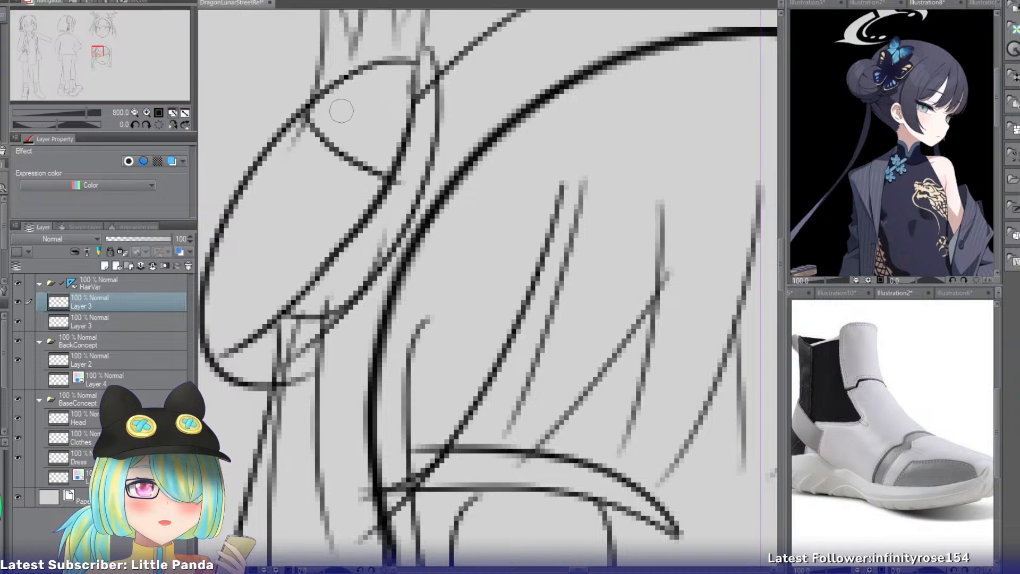
pyautogui.moveTo(315, 158); pyautogui.dragTo(212, 308)
pyautogui.moveTo(244, 166); pyautogui.dragTo(318, 265)
# Fill the left bun's rim with short slanted strokes to suggest a braid wrapped around its base.
pyautogui.moveTo(416, 91)
pyautogui.mouseDown()
pyautogui.moveTo(420, 118)
pyautogui.moveTo(435, 121)
pyautogui.moveTo(405, 155)
pyautogui.mouseUp()
pyautogui.moveTo(403, 158)
pyautogui.mouseDown()
pyautogui.moveTo(413, 188)
pyautogui.moveTo(379, 215)
pyautogui.moveTo(392, 188)
pyautogui.moveTo(392, 229)
pyautogui.mouseUp()
pyautogui.moveTo(406, 225); pyautogui.dragTo(355, 278)
pyautogui.moveTo(330, 267)
pyautogui.mouseDown()
pyautogui.moveTo(341, 310)
pyautogui.moveTo(303, 297)
pyautogui.moveTo(308, 327)
pyautogui.mouseUp()
pyautogui.moveTo(325, 322); pyautogui.dragTo(275, 357)
pyautogui.moveTo(300, 346); pyautogui.dragTo(250, 370)
pyautogui.moveTo(228, 348); pyautogui.dragTo(246, 367)
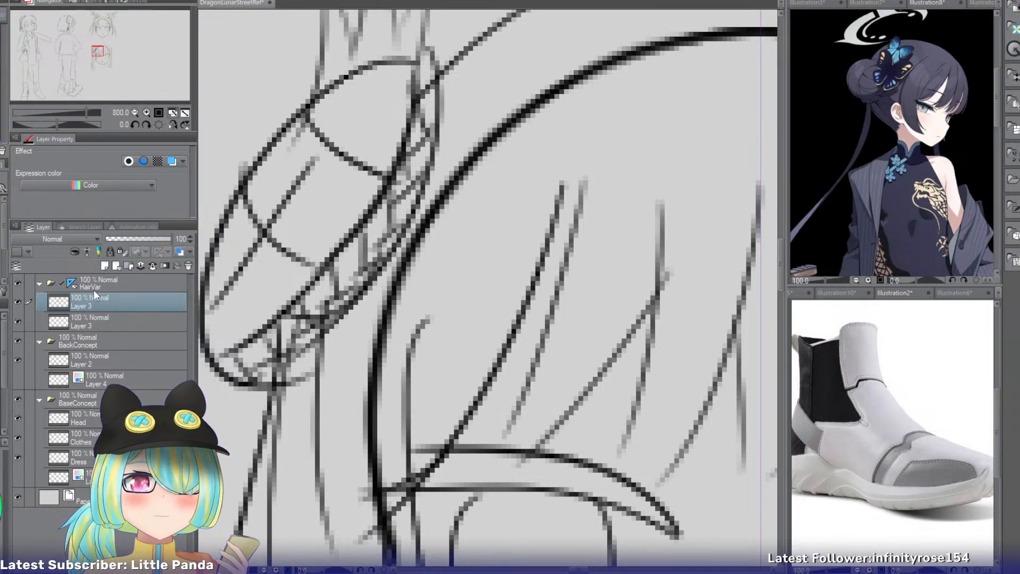
# Draw two curves from the right temple outward across the side hair at brow and eye level.
pyautogui.click(134, 114)
pyautogui.moveTo(99, 43); pyautogui.dragTo(104, 46)
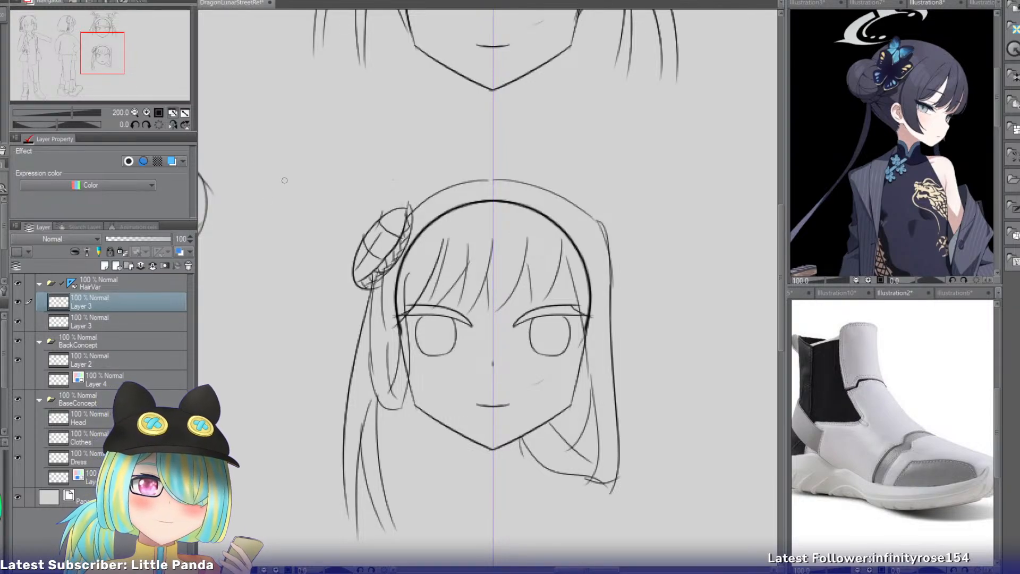
pyautogui.moveTo(122, 62); pyautogui.dragTo(134, 46)
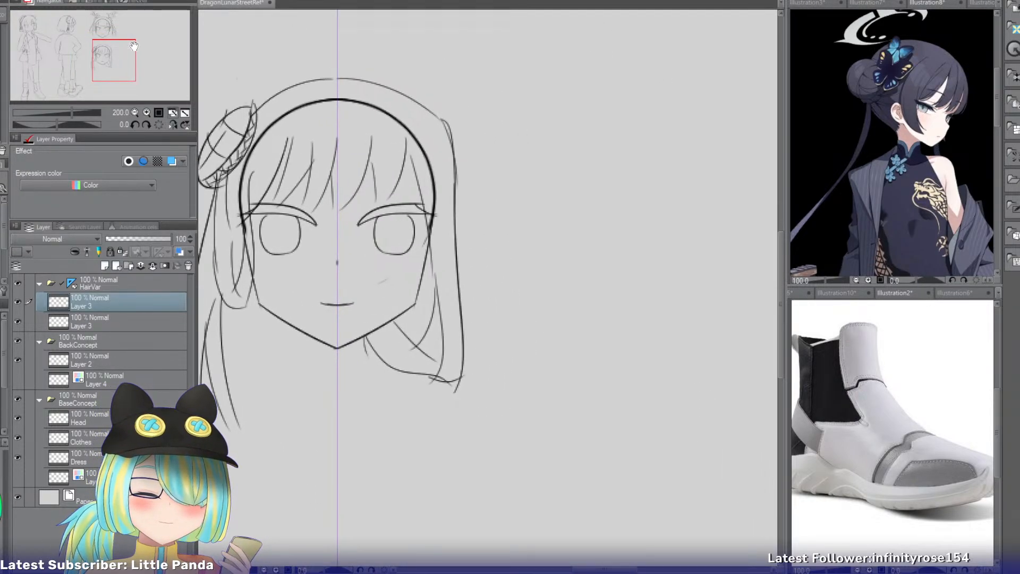
pyautogui.moveTo(408, 173); pyautogui.dragTo(475, 253)
pyautogui.hotkey('ctrl', 'z')
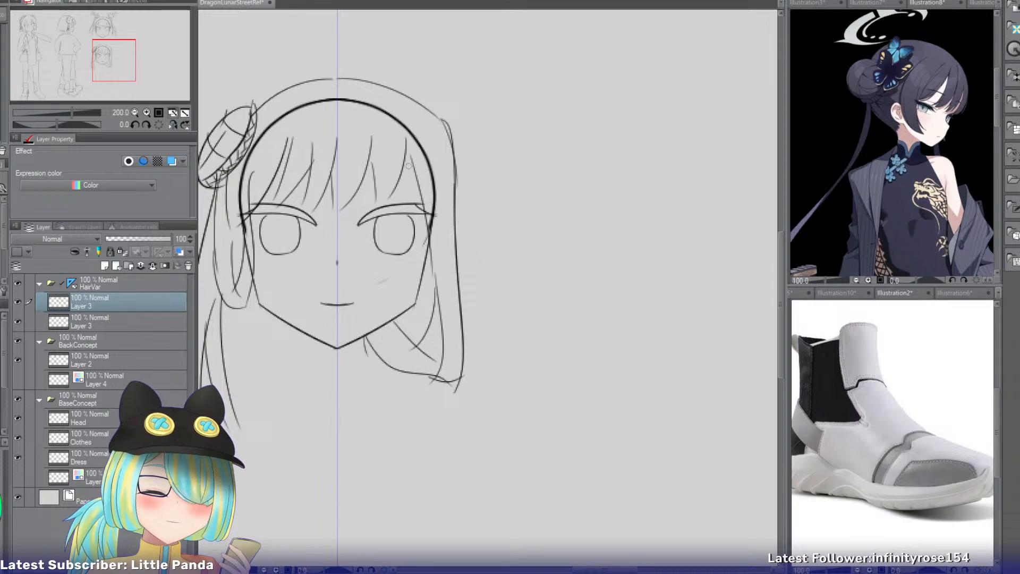
pyautogui.moveTo(410, 167)
pyautogui.mouseDown()
pyautogui.moveTo(463, 285)
pyautogui.moveTo(447, 184)
pyautogui.moveTo(466, 246)
pyautogui.mouseUp()
pyautogui.hotkey('ctrl', 'z')
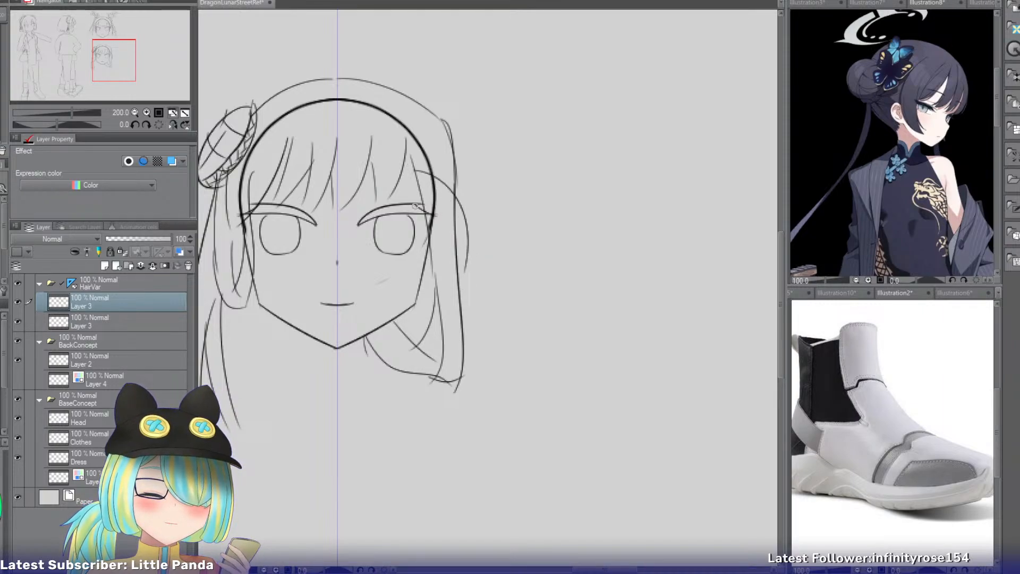
pyautogui.moveTo(416, 206); pyautogui.dragTo(462, 241)
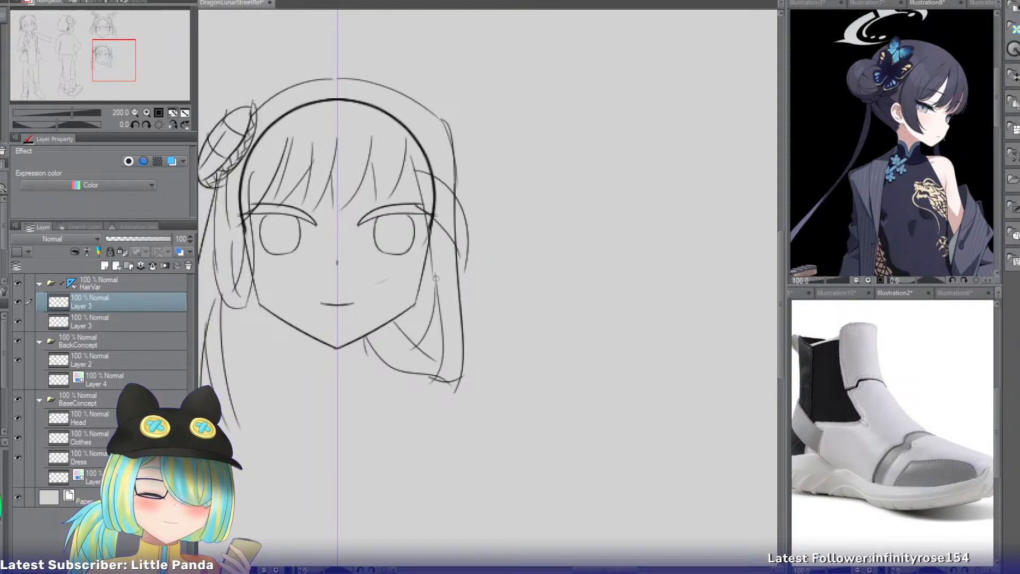
# Draw two more curves bulging across the right side hair between mouth and jaw level.
pyautogui.moveTo(434, 278); pyautogui.dragTo(466, 354)
pyautogui.moveTo(440, 301); pyautogui.dragTo(477, 337)
pyautogui.hotkey('ctrl', 'z')
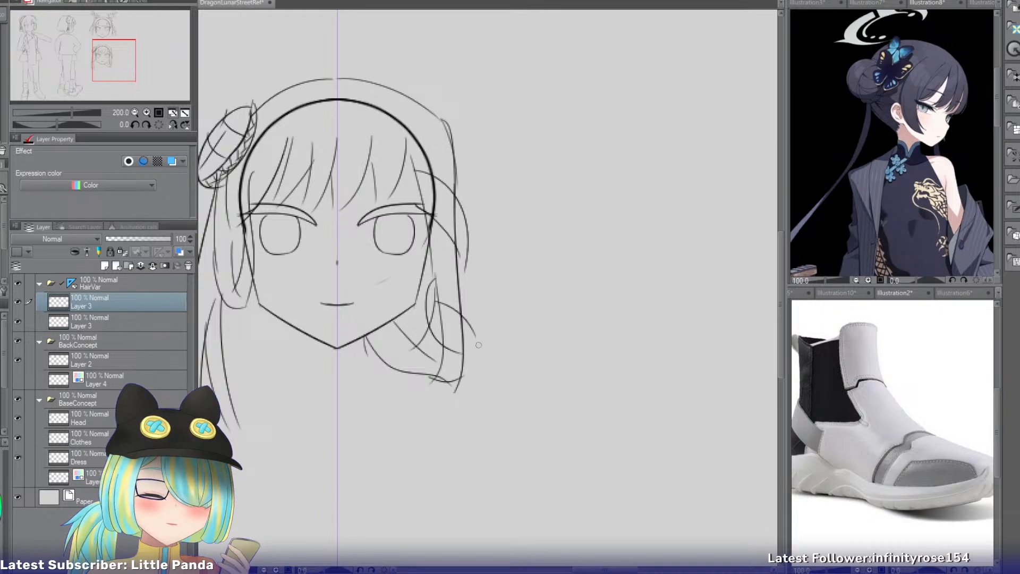
# Draw a rounded arch against the outer edge of the right side hair at jaw level, with a short curve descending from its outer end.
pyautogui.doubleClick(147, 112)
pyautogui.moveTo(113, 61); pyautogui.dragTo(114, 63)
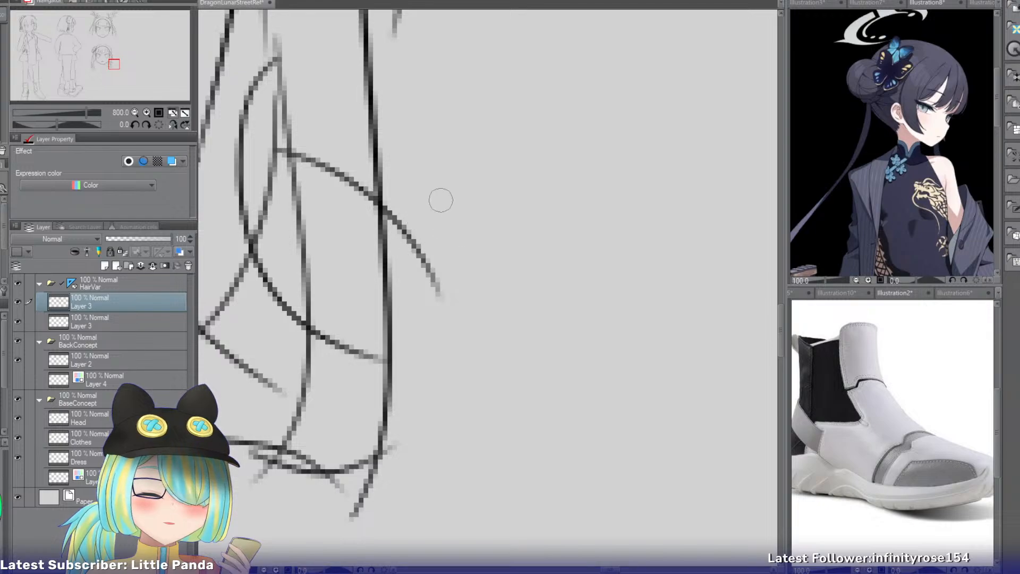
pyautogui.moveTo(451, 199); pyautogui.dragTo(393, 274)
pyautogui.hotkey('ctrl', 'z')
pyautogui.moveTo(444, 223); pyautogui.dragTo(380, 320)
pyautogui.hotkey('ctrl', 'z')
pyautogui.moveTo(444, 225)
pyautogui.mouseDown()
pyautogui.moveTo(481, 321)
pyautogui.moveTo(476, 281)
pyautogui.moveTo(517, 345)
pyautogui.mouseUp()
pyautogui.hotkey('ctrl', 'z')
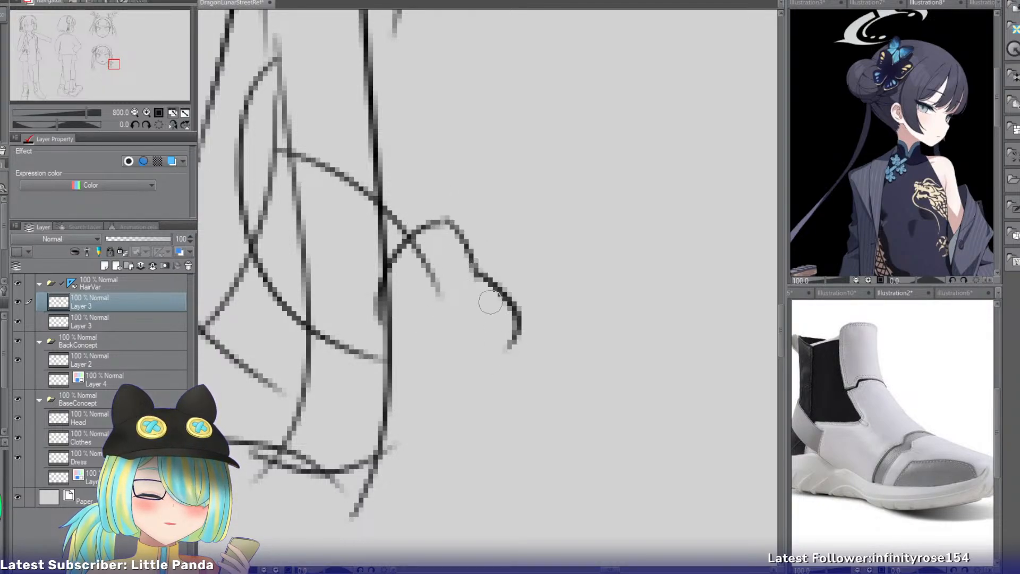
pyautogui.hotkey('ctrl', 'z')
pyautogui.moveTo(474, 274); pyautogui.dragTo(518, 326)
pyautogui.hotkey('ctrl', 'z')
pyautogui.moveTo(475, 275); pyautogui.dragTo(518, 317)
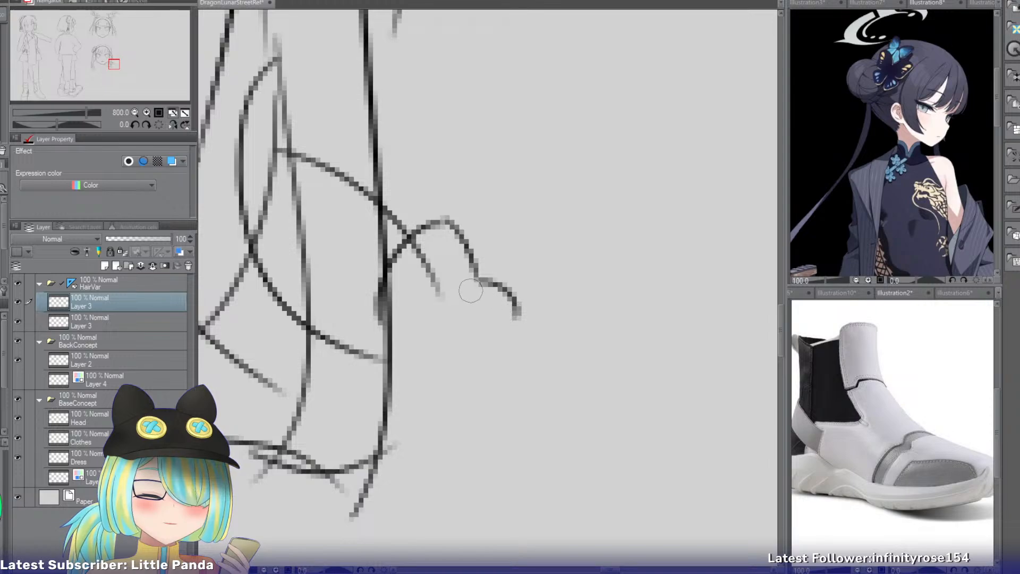
# Draw a closed rounded block beneath the arch to form the lower part of the small hair ornament.
pyautogui.moveTo(466, 291)
pyautogui.mouseDown()
pyautogui.moveTo(429, 326)
pyautogui.moveTo(408, 328)
pyautogui.moveTo(416, 340)
pyautogui.moveTo(404, 337)
pyautogui.moveTo(420, 378)
pyautogui.mouseUp()
pyautogui.hotkey('ctrl', 'z')
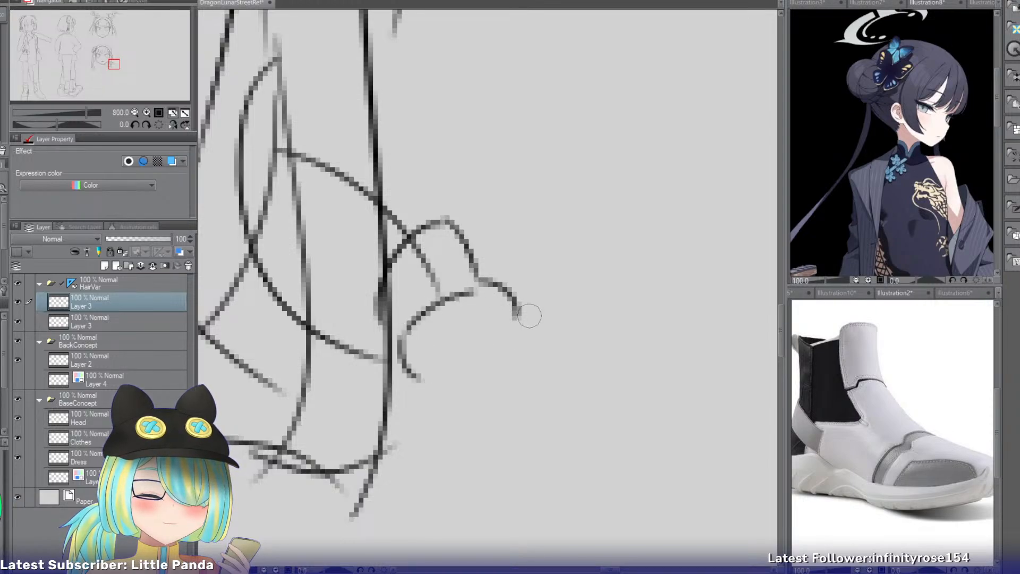
pyautogui.moveTo(514, 309)
pyautogui.mouseDown()
pyautogui.moveTo(507, 351)
pyautogui.moveTo(520, 349)
pyautogui.moveTo(517, 338)
pyautogui.moveTo(420, 399)
pyautogui.mouseUp()
pyautogui.hotkey('ctrl', 'z')
pyautogui.hotkey('ctrl', 'z')
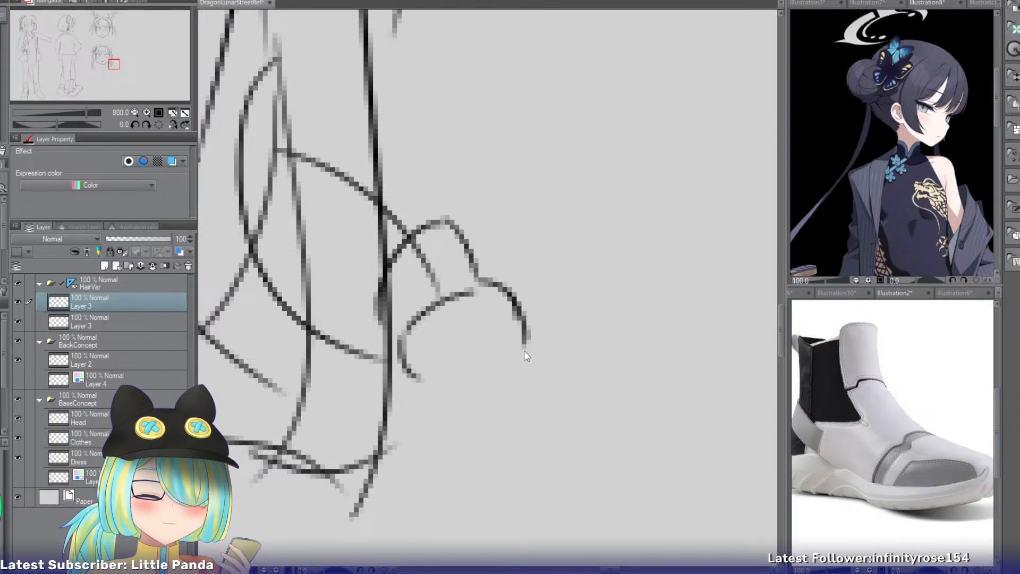
pyautogui.moveTo(525, 338); pyautogui.dragTo(444, 405)
# Add a curved line across the ornament's lower block and two small ovals inside the arch above it.
pyautogui.hotkey('ctrl', 'z')
pyautogui.moveTo(410, 371); pyautogui.dragTo(444, 402)
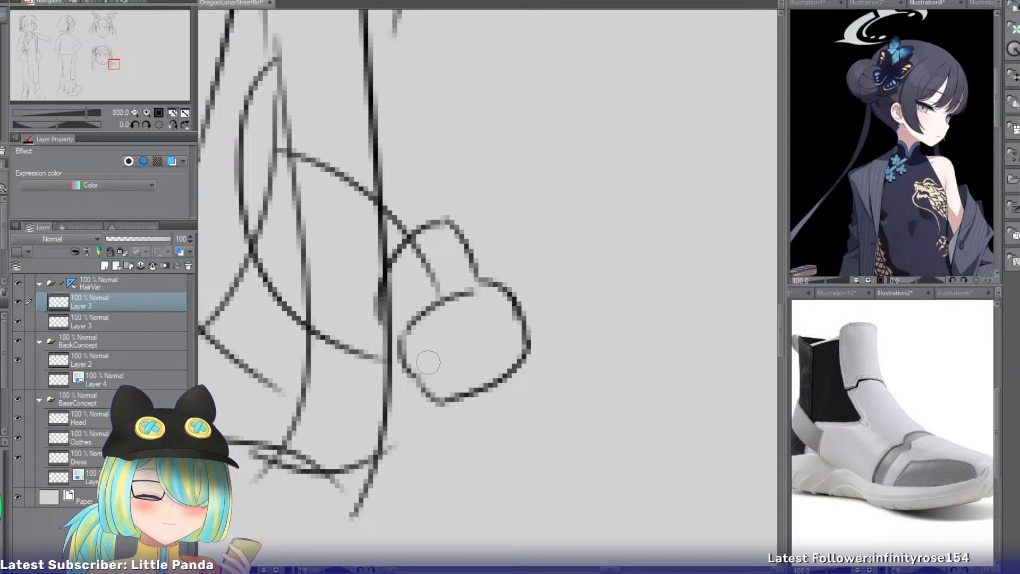
pyautogui.moveTo(517, 315)
pyautogui.mouseDown()
pyautogui.moveTo(420, 356)
pyautogui.moveTo(393, 354)
pyautogui.mouseUp()
pyautogui.hotkey('ctrl', 'z')
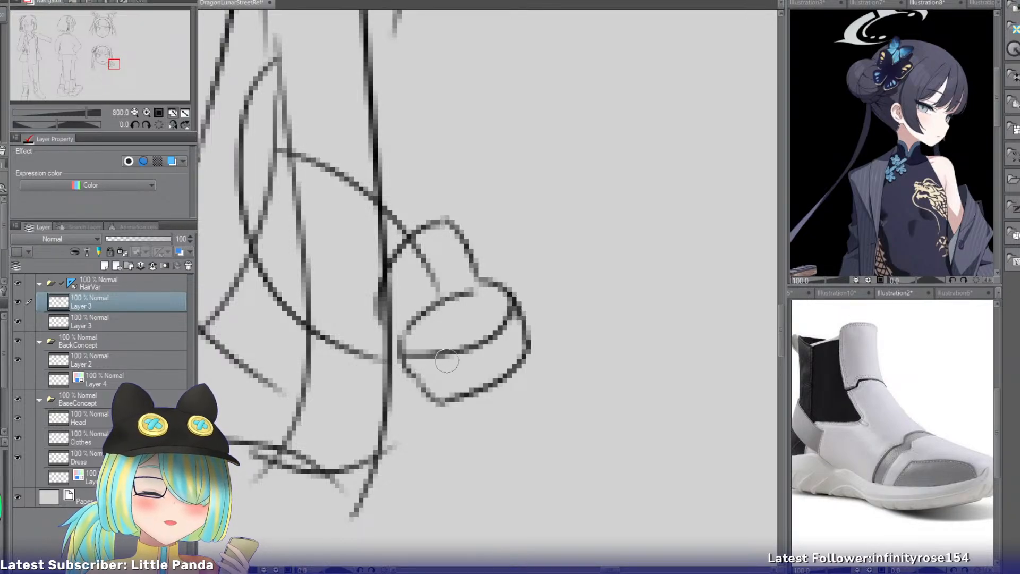
pyautogui.moveTo(405, 268)
pyautogui.mouseDown()
pyautogui.moveTo(393, 272)
pyautogui.moveTo(404, 268)
pyautogui.mouseUp()
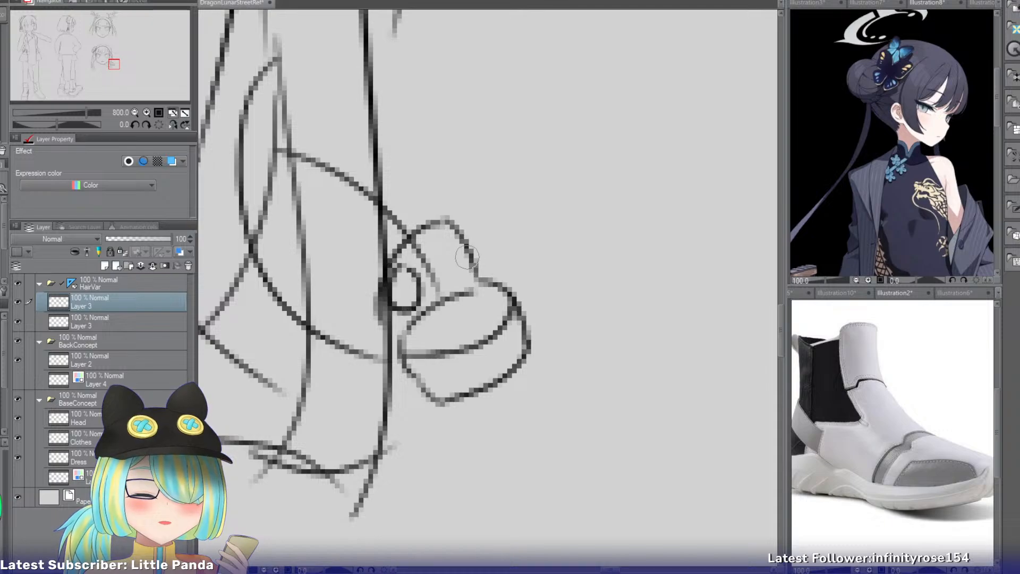
pyautogui.moveTo(464, 249)
pyautogui.mouseDown()
pyautogui.moveTo(447, 256)
pyautogui.moveTo(457, 246)
pyautogui.moveTo(442, 243)
pyautogui.mouseUp()
pyautogui.hotkey('ctrl', 'z')
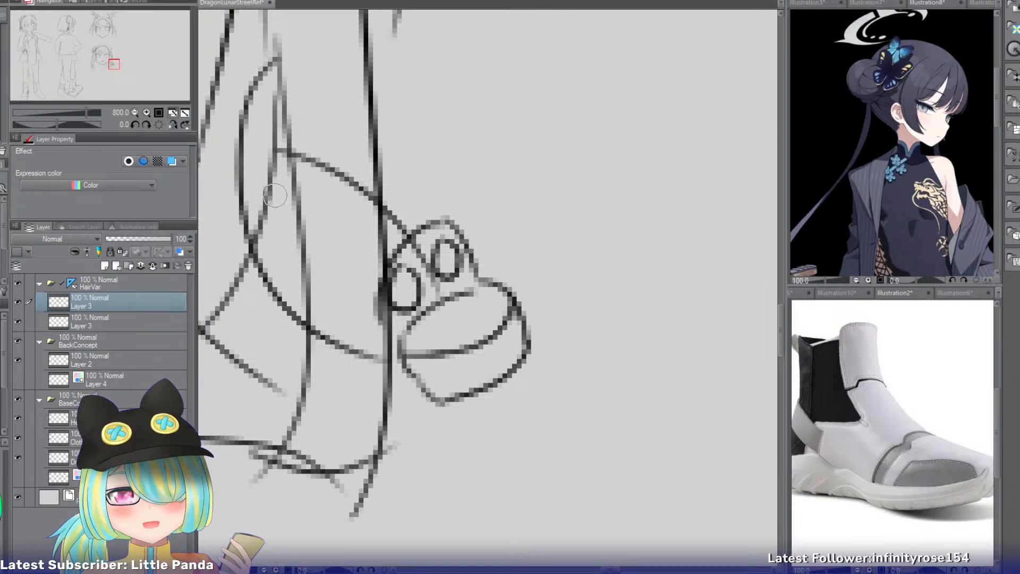
# Copy the shoe reference image and paste it into the concept sheet on a layer directly above Paper.
pyautogui.click(136, 112)
pyautogui.moveTo(120, 69)
pyautogui.mouseDown()
pyautogui.moveTo(123, 53)
pyautogui.moveTo(110, 61)
pyautogui.mouseUp()
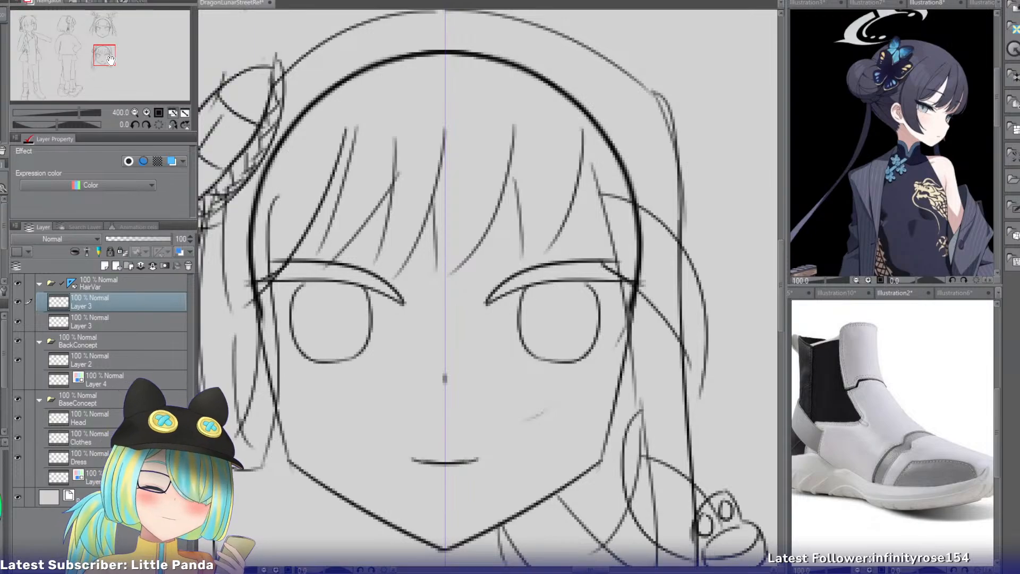
pyautogui.click(135, 113)
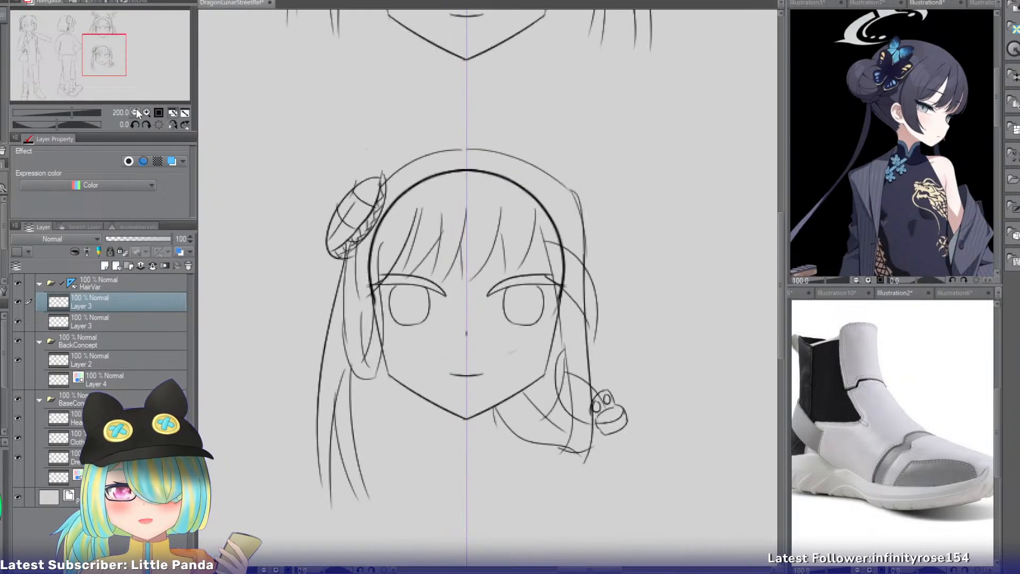
pyautogui.click(135, 113)
pyautogui.moveTo(95, 68)
pyautogui.mouseDown()
pyautogui.moveTo(88, 75)
pyautogui.moveTo(101, 82)
pyautogui.mouseUp()
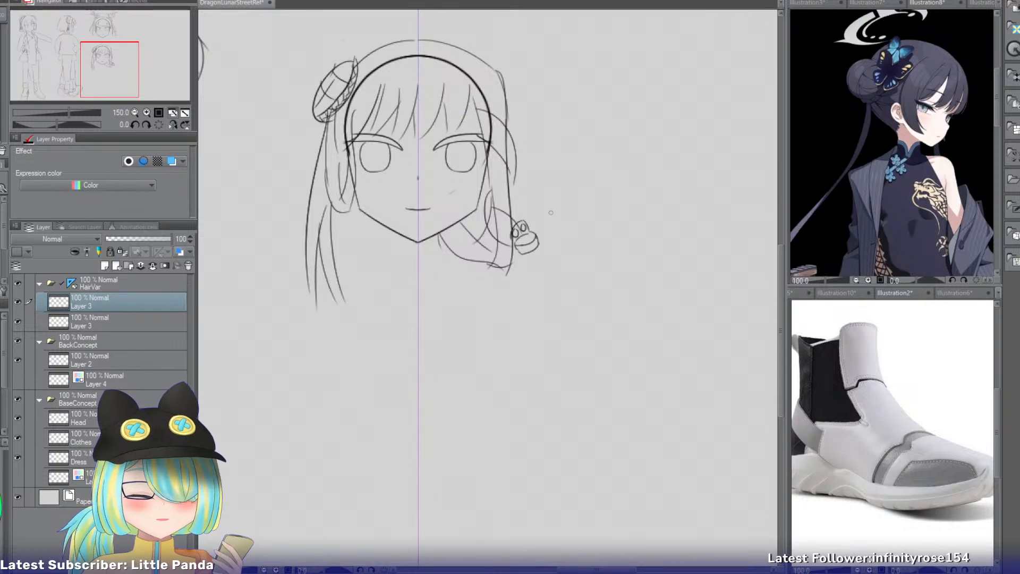
pyautogui.click(900, 304)
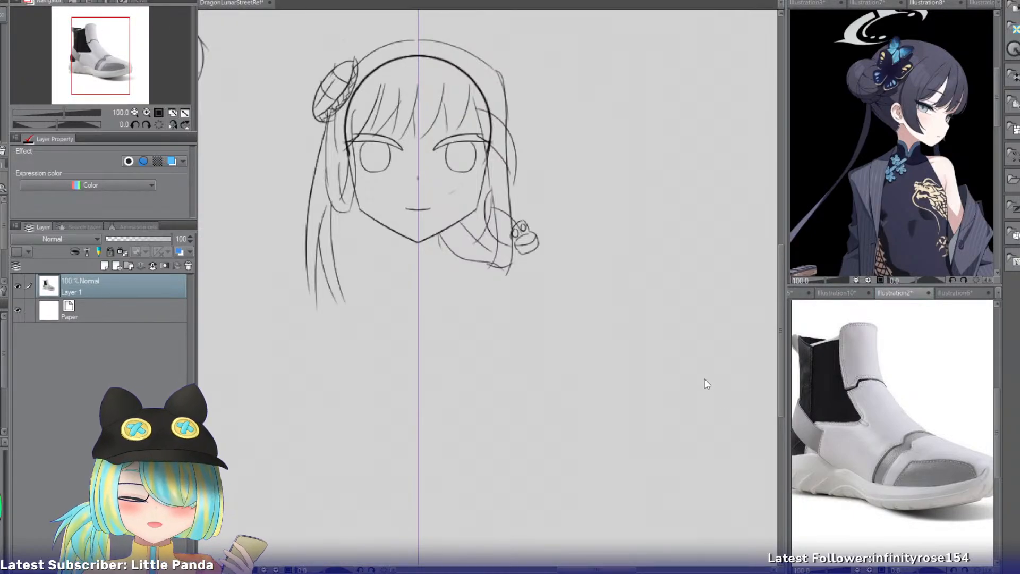
pyautogui.click(236, 4)
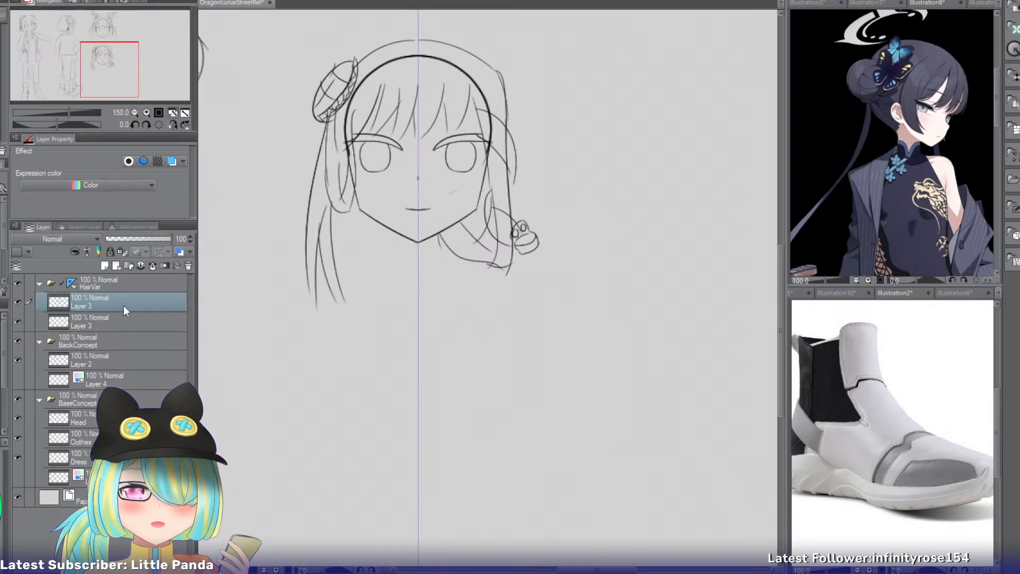
pyautogui.click(74, 496)
pyautogui.hotkey('ctrl', 'v')
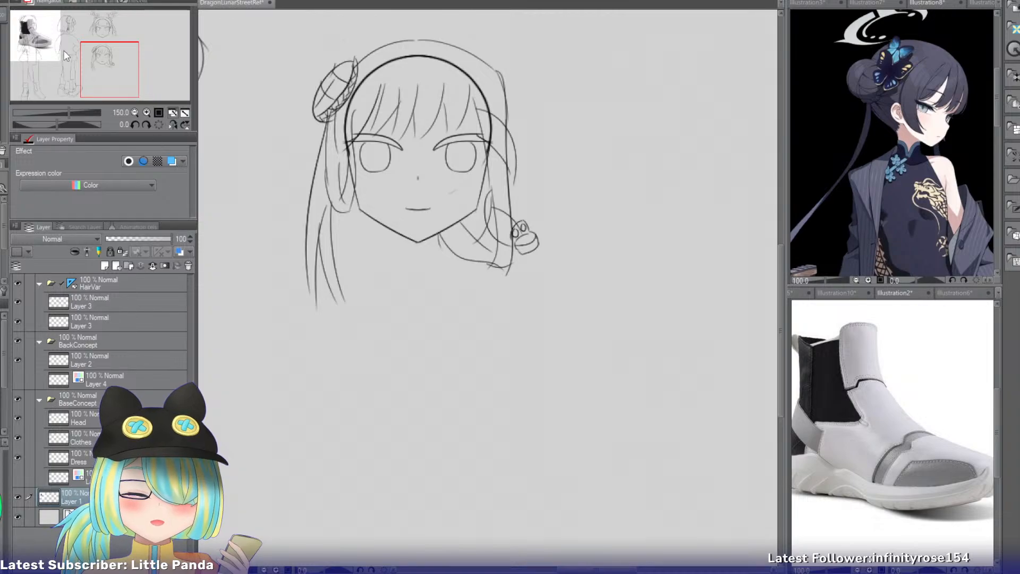
# Shrink the pasted shoe image and place it beside the back-view figure's feet, below the second head.
pyautogui.hotkey('ctrl', '-')
pyautogui.hotkey('ctrl', '-')
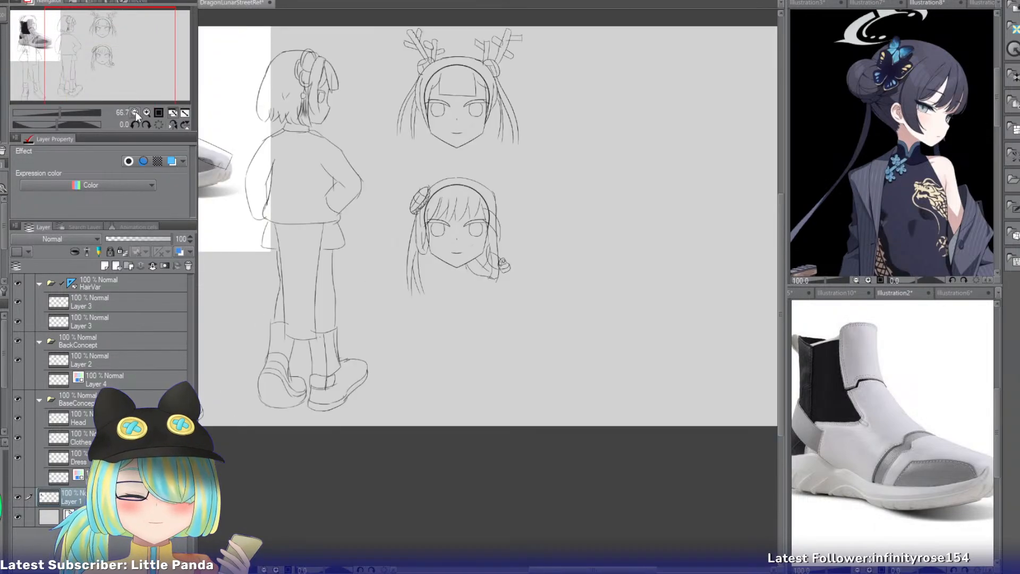
pyautogui.hotkey('ctrl', 't')
pyautogui.moveTo(240, 156); pyautogui.dragTo(656, 249)
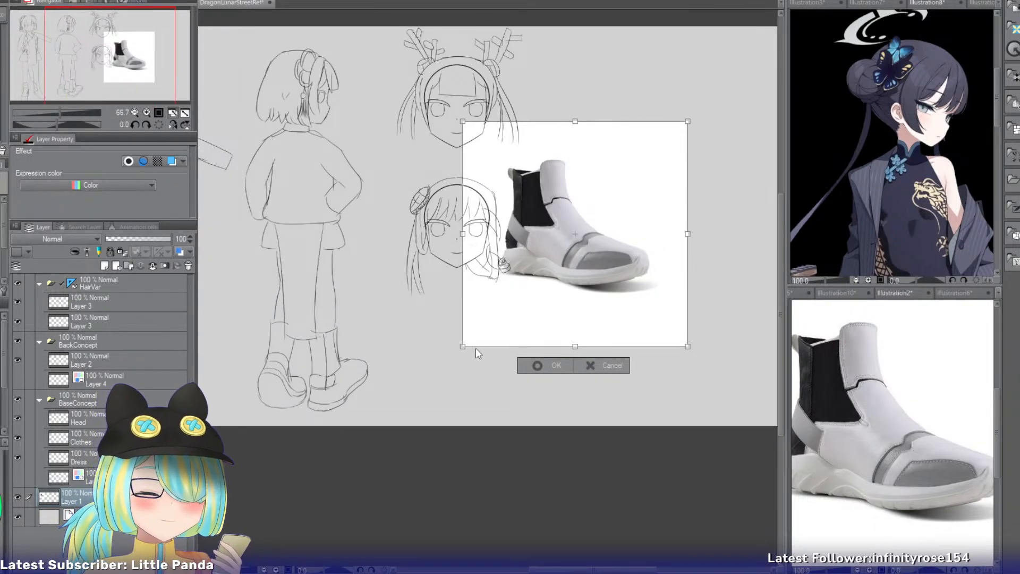
pyautogui.moveTo(468, 347)
pyautogui.mouseDown()
pyautogui.moveTo(651, 192)
pyautogui.moveTo(474, 401)
pyautogui.moveTo(439, 409)
pyautogui.mouseUp()
pyautogui.click(408, 434)
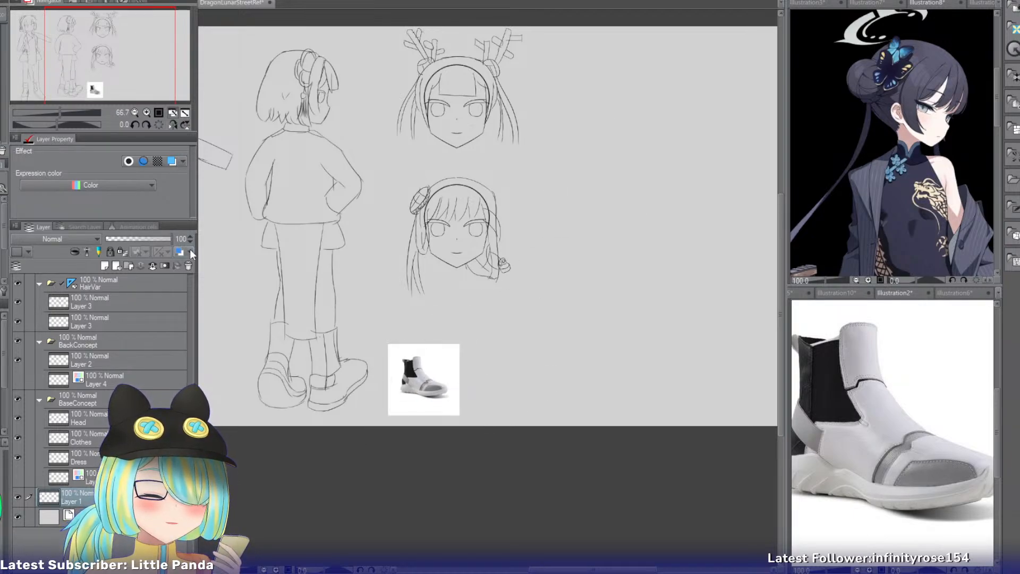
# On the upper Layer 3 in HairVar, erase the second head's outline segments overlapping the right side hair around brow level.
pyautogui.click(146, 114)
pyautogui.click(146, 114)
pyautogui.click(122, 302)
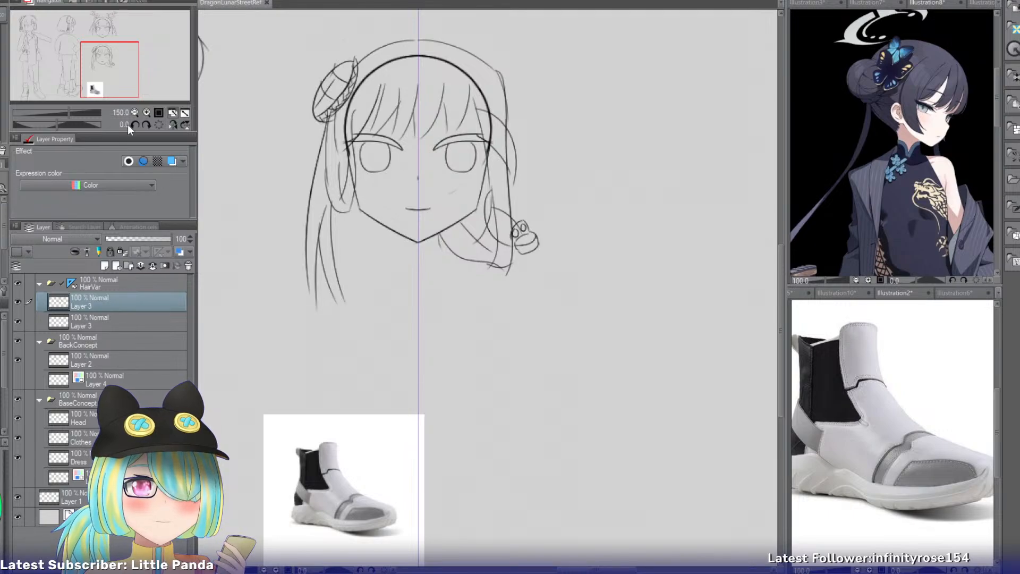
pyautogui.click(146, 112)
pyautogui.moveTo(114, 69); pyautogui.dragTo(119, 60)
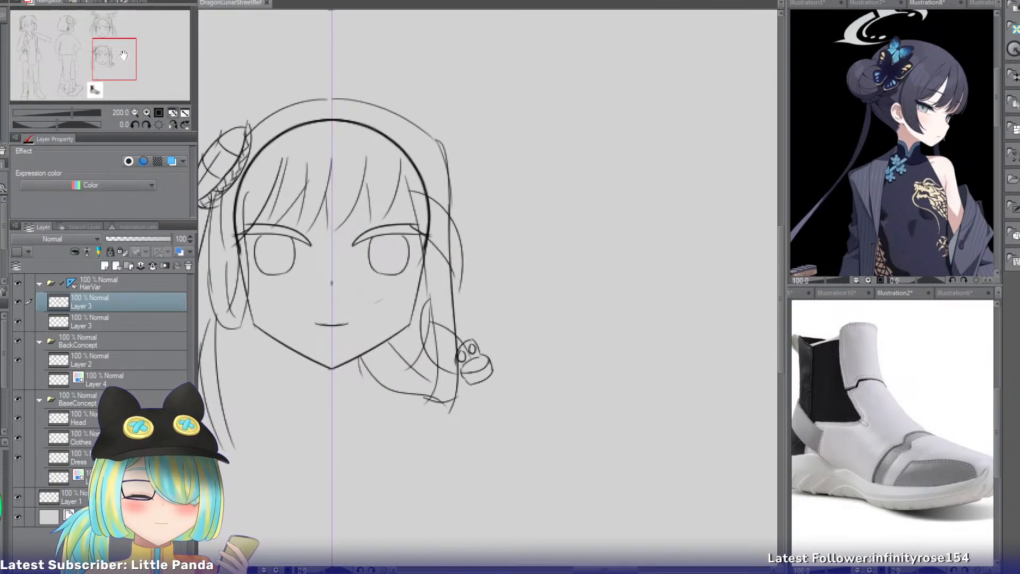
pyautogui.press('e')
pyautogui.moveTo(433, 209)
pyautogui.mouseDown()
pyautogui.moveTo(448, 355)
pyautogui.moveTo(430, 296)
pyautogui.moveTo(431, 340)
pyautogui.moveTo(433, 259)
pyautogui.moveTo(438, 241)
pyautogui.moveTo(448, 247)
pyautogui.moveTo(437, 225)
pyautogui.moveTo(450, 279)
pyautogui.mouseUp()
pyautogui.press('p')
pyautogui.hotkey('ctrl', 'z')
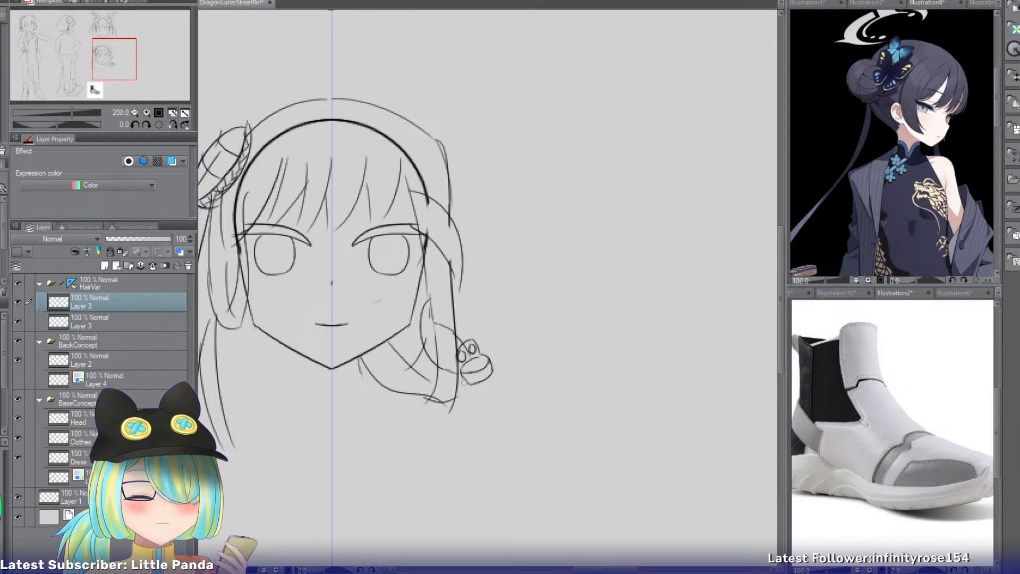
# Compare the antlered hairstyle on the upper head with the side-bun hairstyle on the lower head.
pyautogui.moveTo(116, 62); pyautogui.dragTo(104, 68)
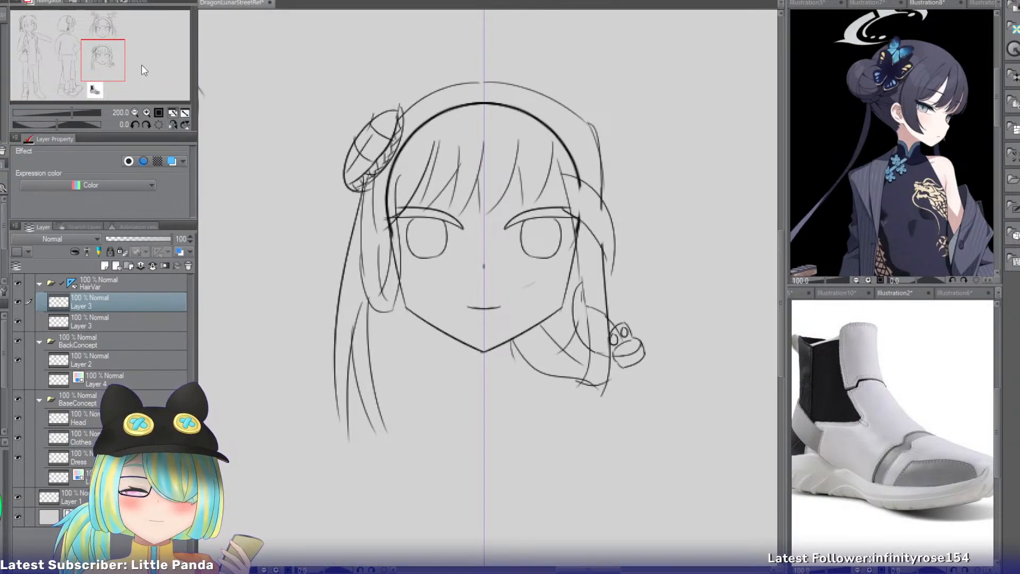
pyautogui.moveTo(124, 59); pyautogui.dragTo(108, 60)
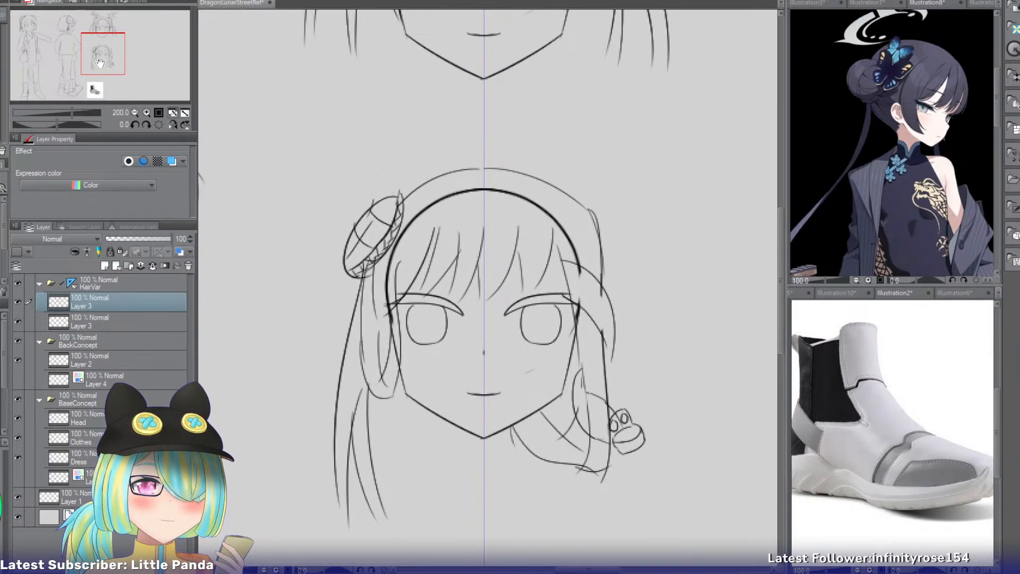
pyautogui.moveTo(100, 63); pyautogui.dragTo(103, 44)
pyautogui.moveTo(103, 39)
pyautogui.mouseDown()
pyautogui.moveTo(68, 50)
pyautogui.moveTo(34, 37)
pyautogui.moveTo(100, 48)
pyautogui.mouseUp()
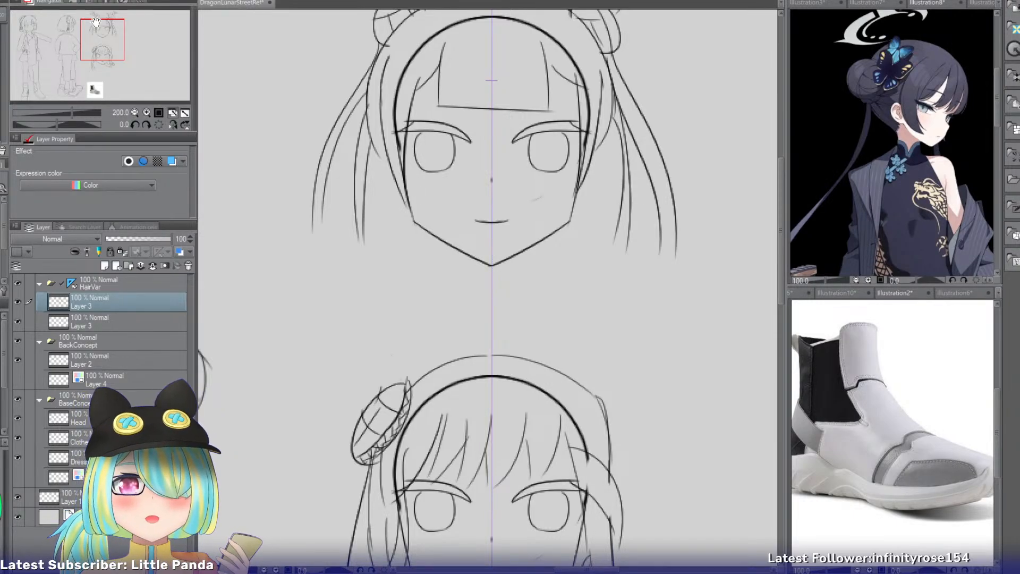
pyautogui.moveTo(98, 33)
pyautogui.mouseDown()
pyautogui.moveTo(37, 23)
pyautogui.moveTo(63, 32)
pyautogui.moveTo(91, 21)
pyautogui.mouseUp()
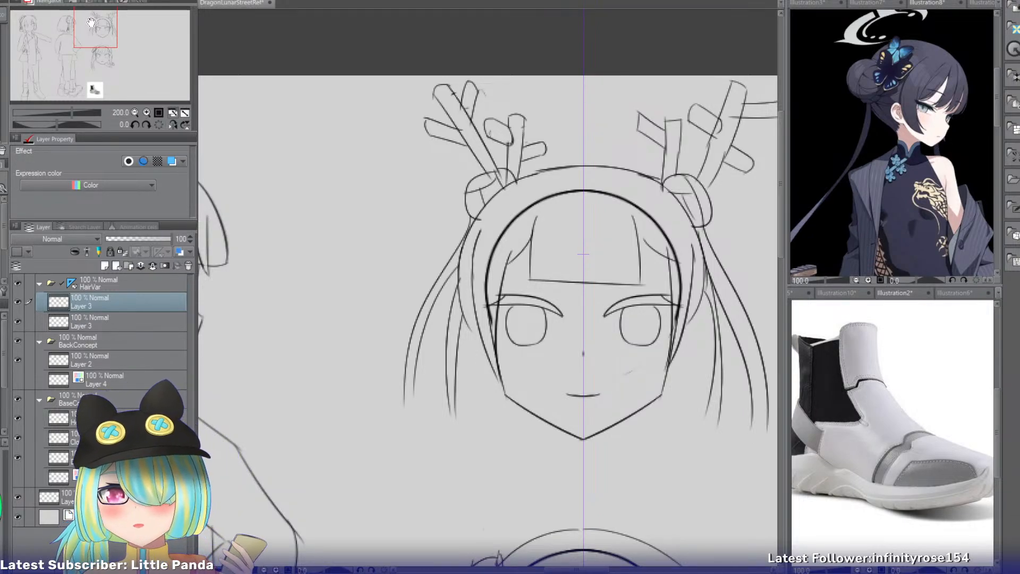
pyautogui.moveTo(95, 37); pyautogui.dragTo(101, 72)
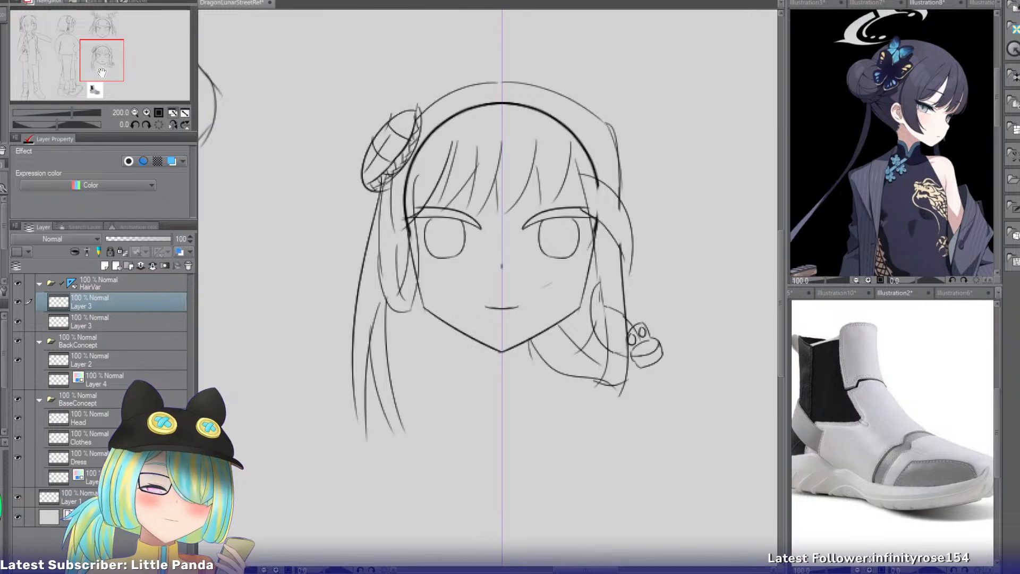
# On the Clothes layer, close the front-view figure's lowered sleeve with a rounded curve at the cuff opening.
pyautogui.moveTo(101, 72)
pyautogui.mouseDown()
pyautogui.moveTo(46, 68)
pyautogui.moveTo(35, 56)
pyautogui.mouseUp()
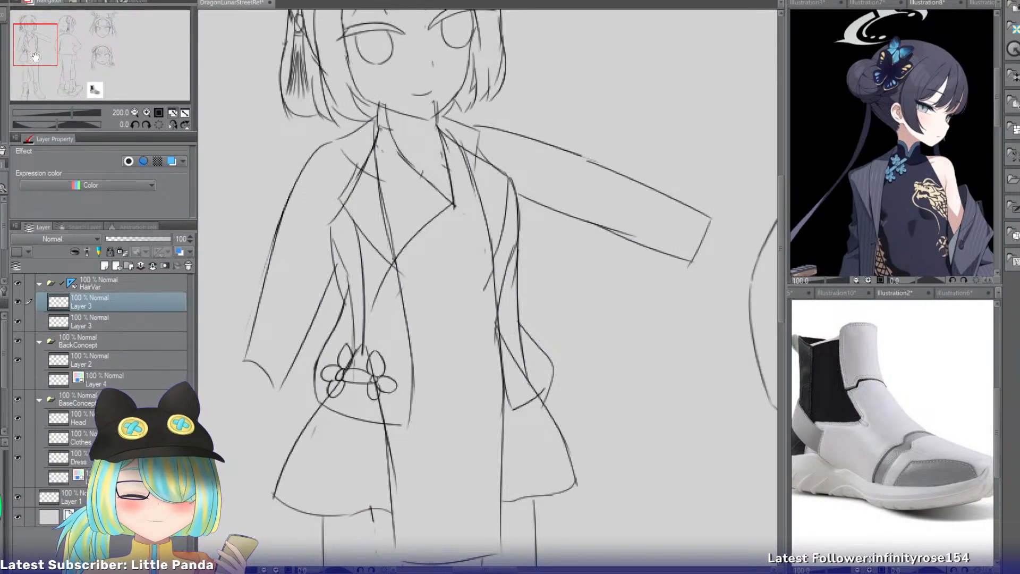
pyautogui.click(80, 437)
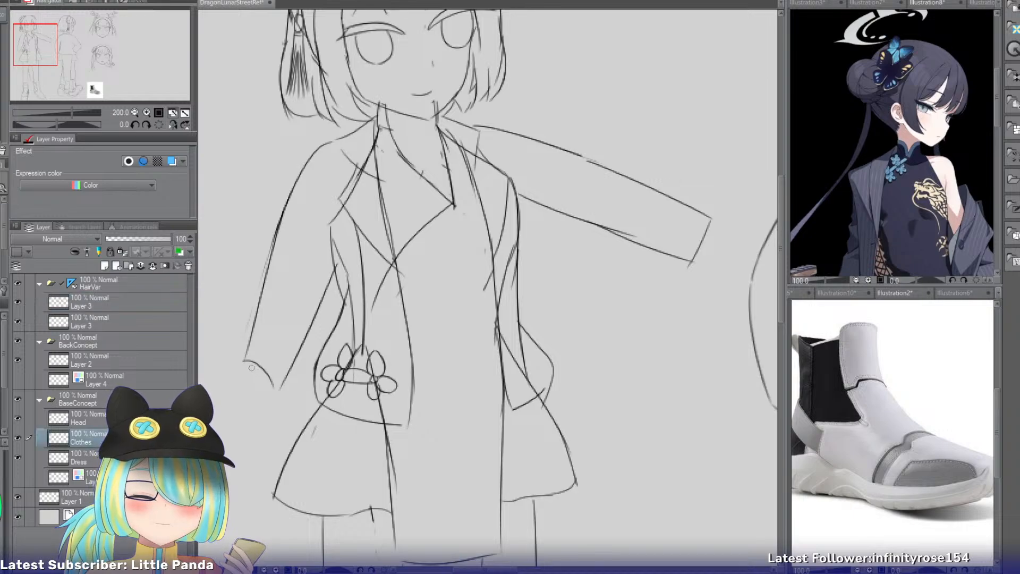
pyautogui.moveTo(283, 387); pyautogui.dragTo(260, 397)
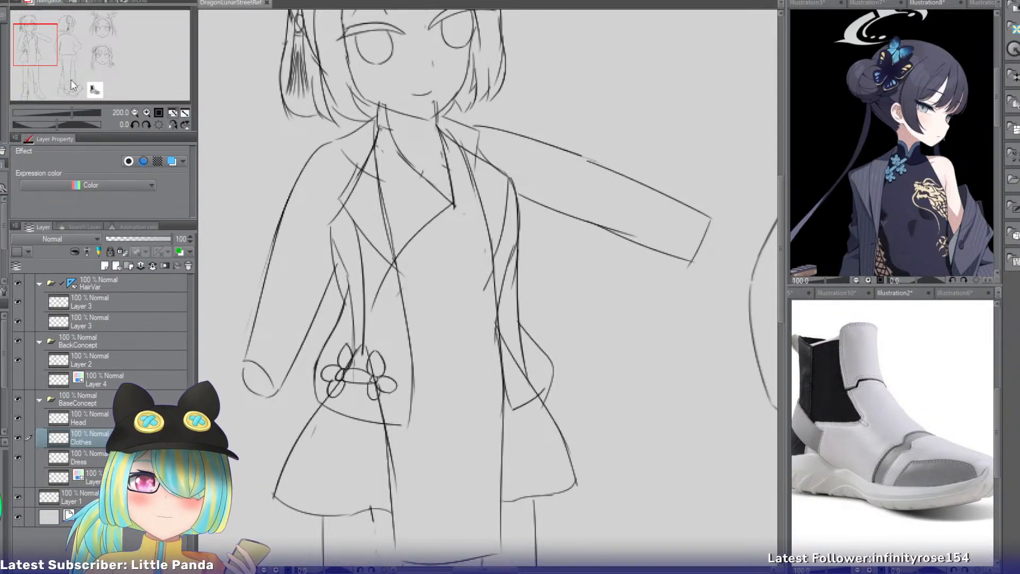
# Fit the whole concept sheet in view and examine the antlers on the green dragon reference, enlarged around its head.
pyautogui.click(173, 114)
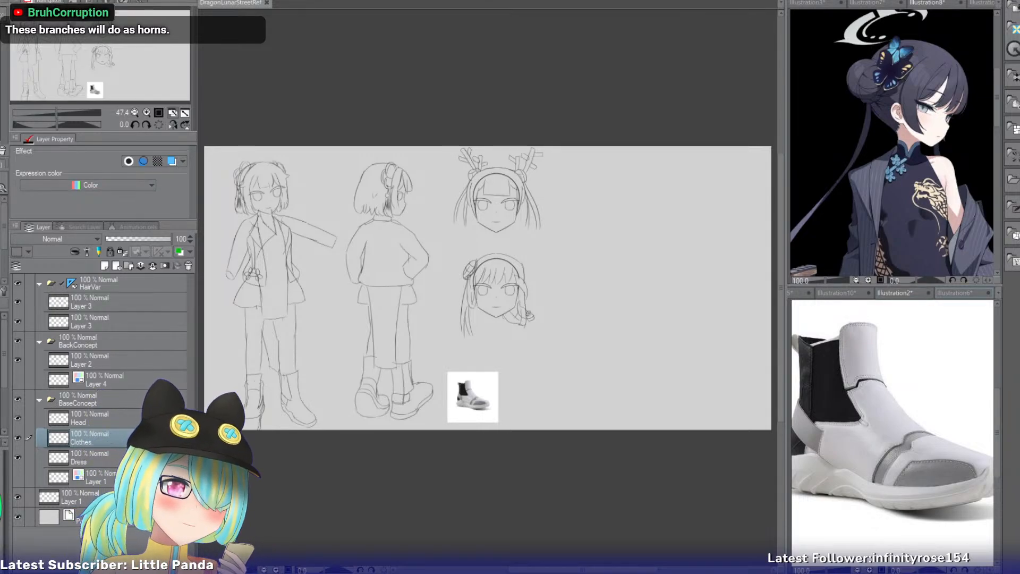
pyautogui.click(949, 294)
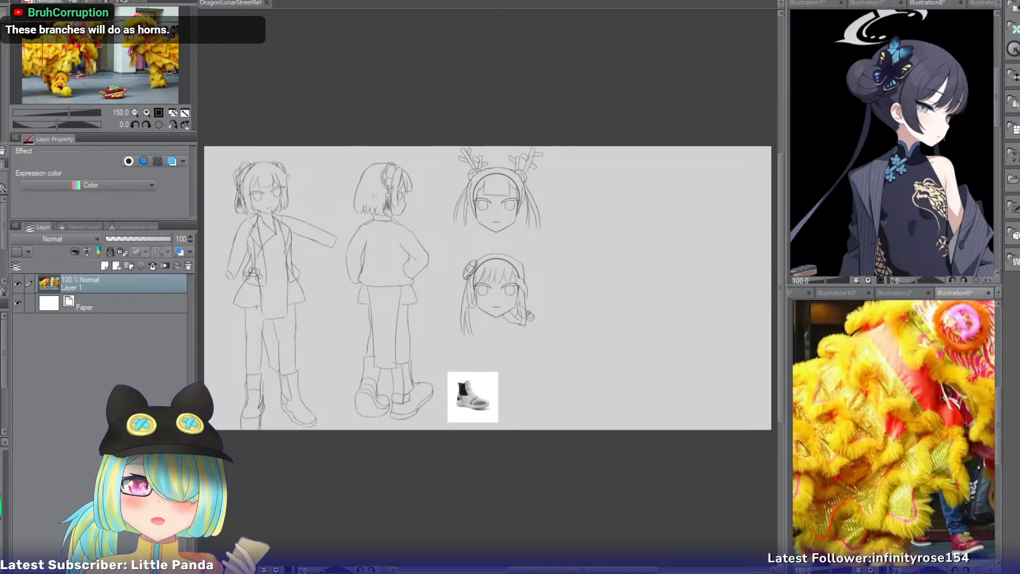
pyautogui.hotkey('ctrl', 'Tab')
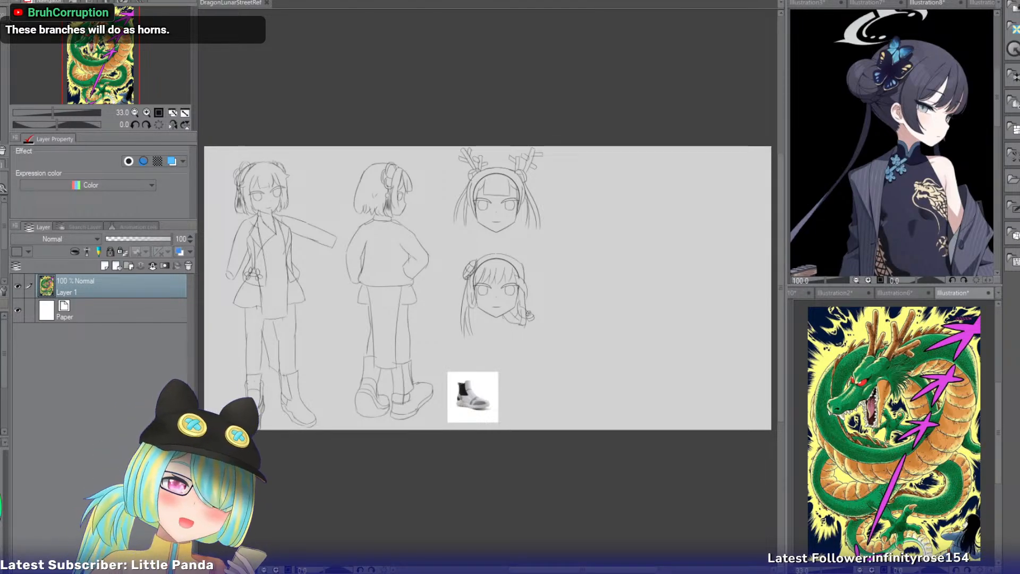
pyautogui.click(147, 112)
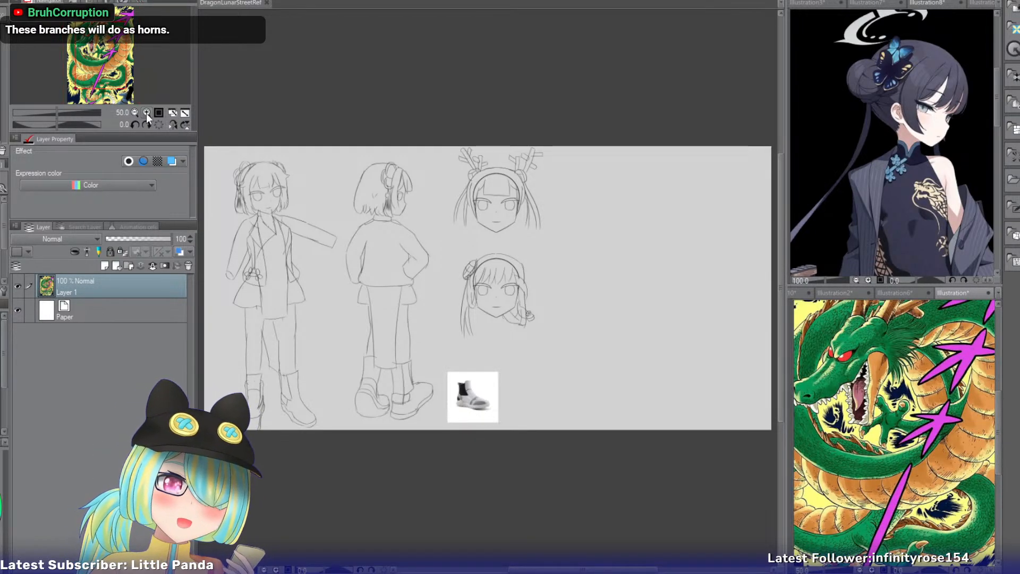
pyautogui.click(147, 112)
pyautogui.moveTo(104, 48); pyautogui.dragTo(96, 27)
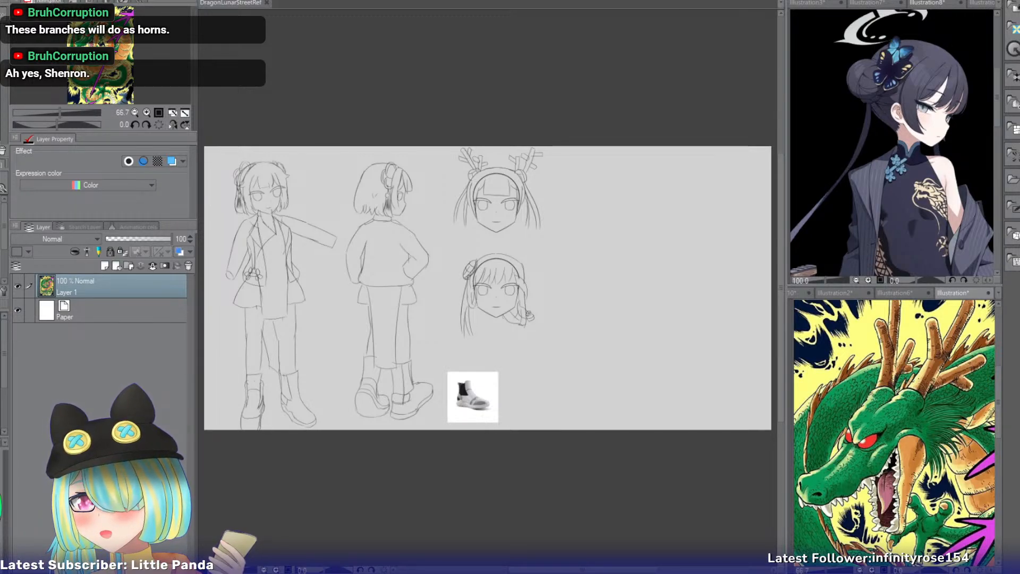
pyautogui.click(928, 3)
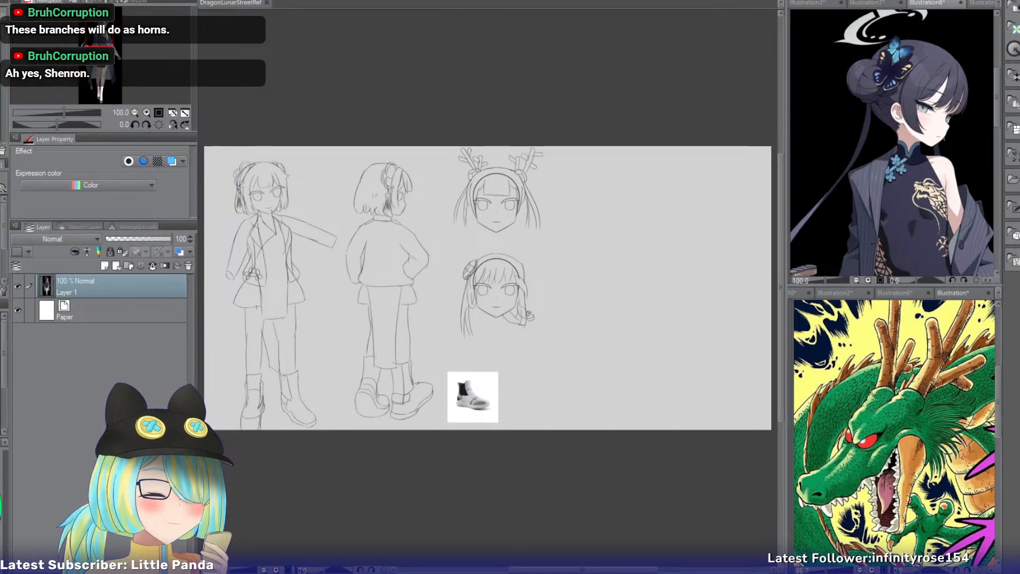
# Examine the horns and headdress on the blonde maid reference, enlarged to 400% around her head.
pyautogui.click(982, 3)
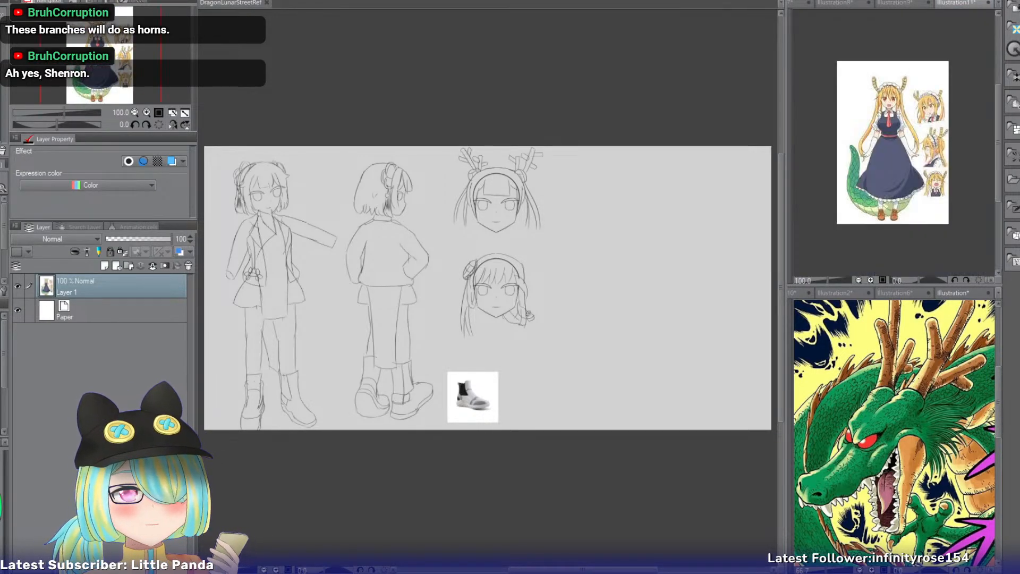
pyautogui.doubleClick(146, 112)
pyautogui.click(146, 113)
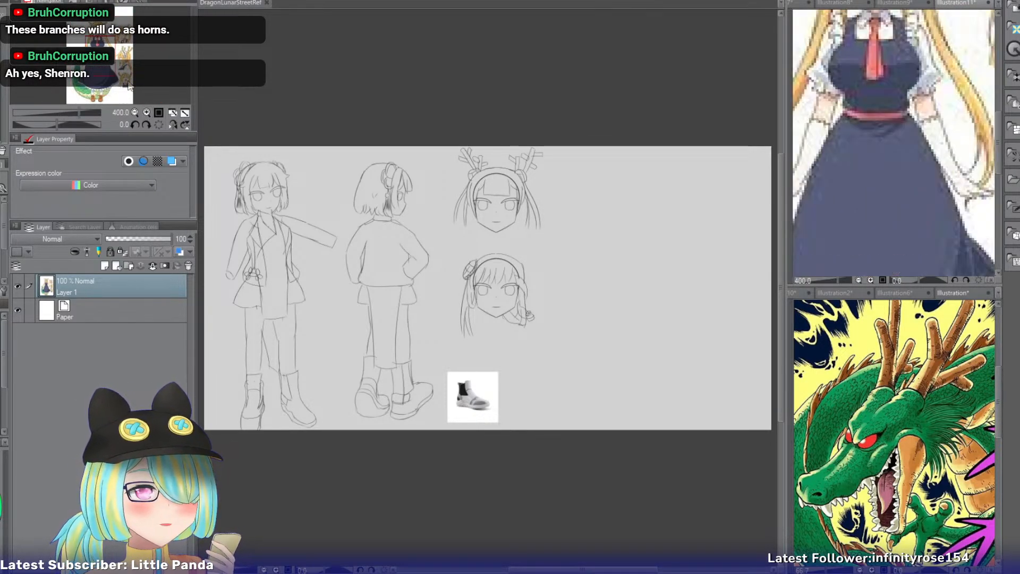
pyautogui.click(147, 113)
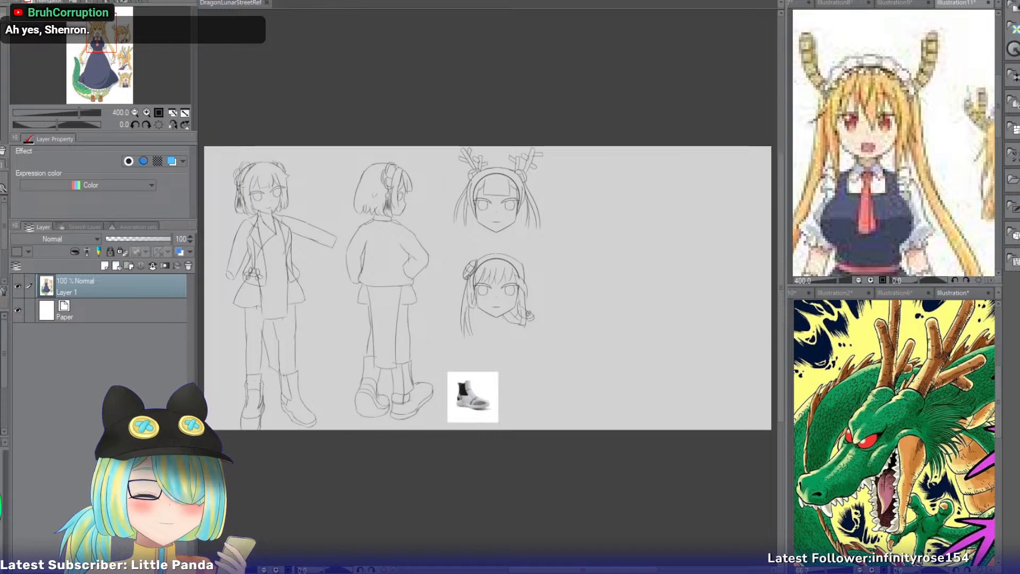
# Review the back and front views on the concept sheet, ending on the front-view figure's head and jacket at 200%.
pyautogui.click(231, 3)
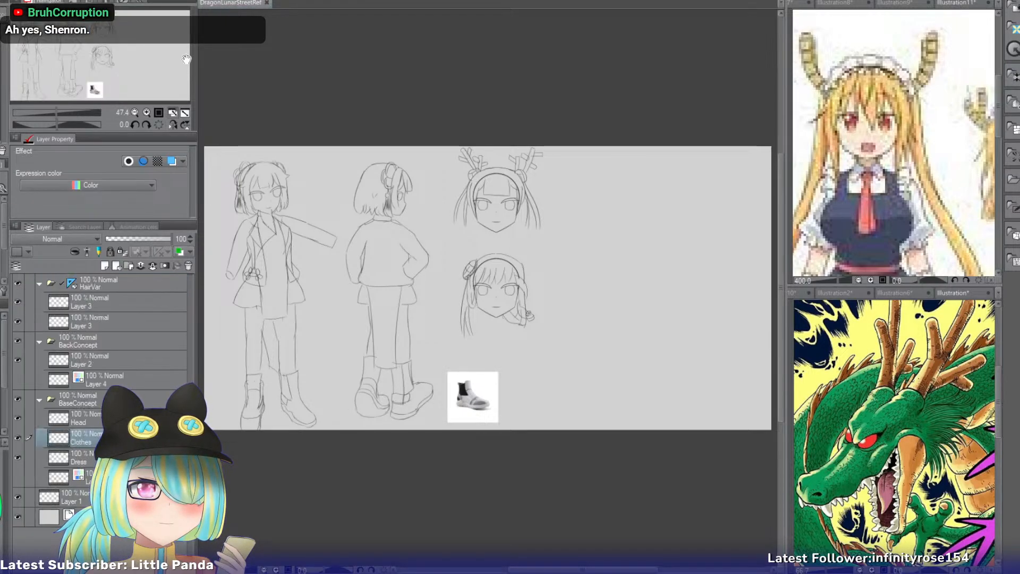
pyautogui.click(147, 115)
pyautogui.click(148, 115)
pyautogui.click(147, 115)
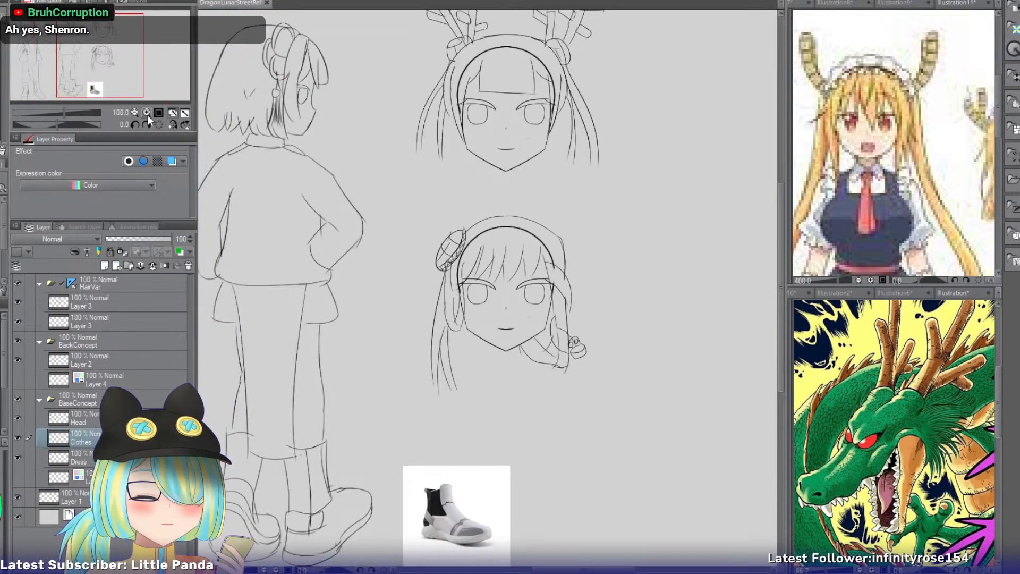
pyautogui.moveTo(128, 62); pyautogui.dragTo(99, 56)
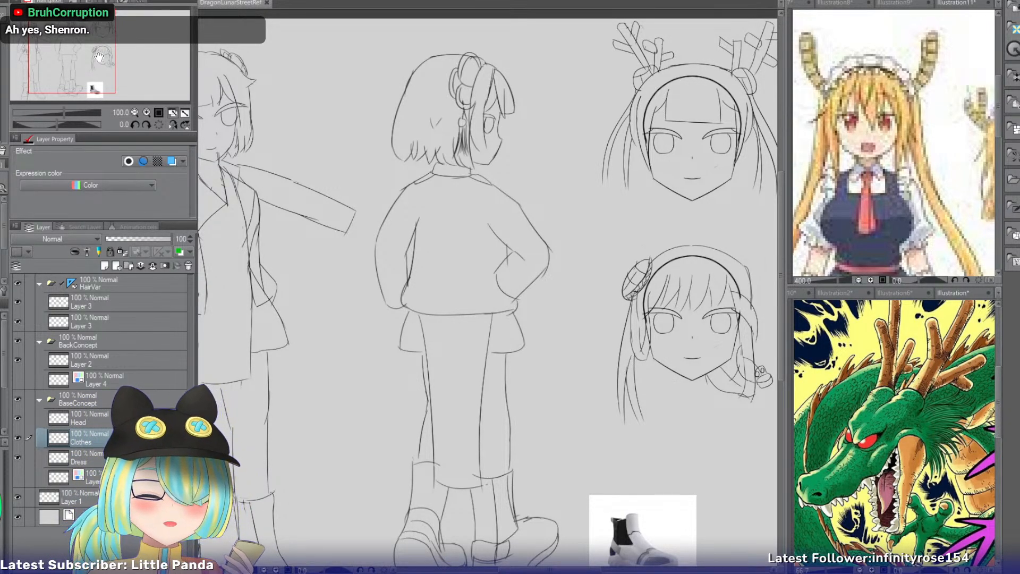
pyautogui.moveTo(98, 56); pyautogui.dragTo(83, 60)
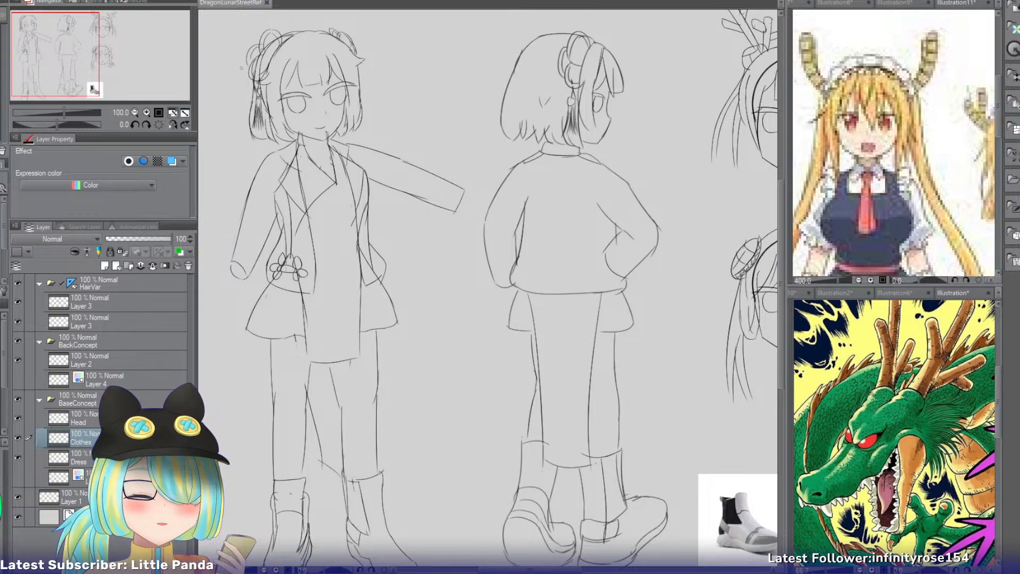
pyautogui.click(148, 115)
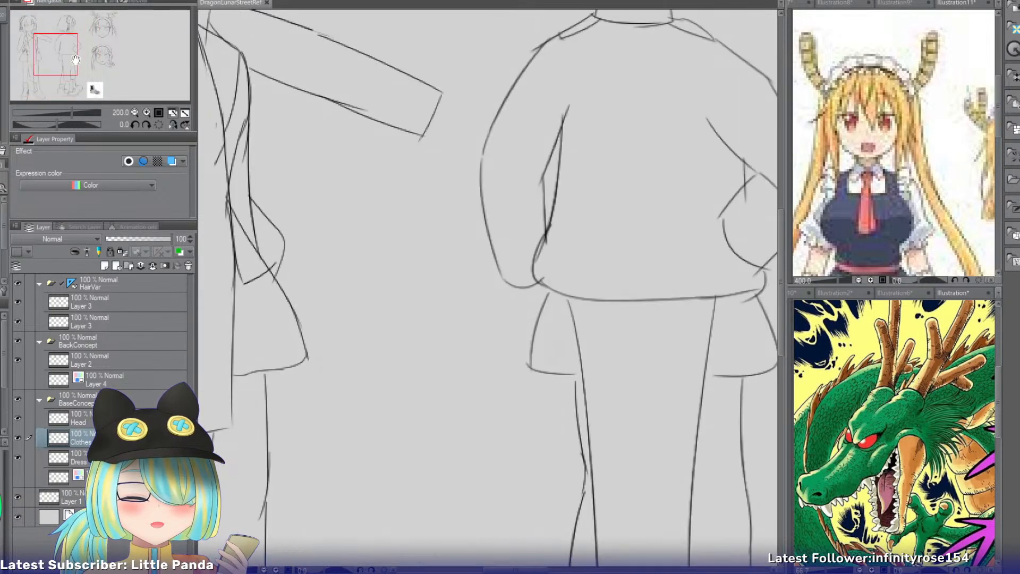
pyautogui.moveTo(74, 60); pyautogui.dragTo(51, 37)
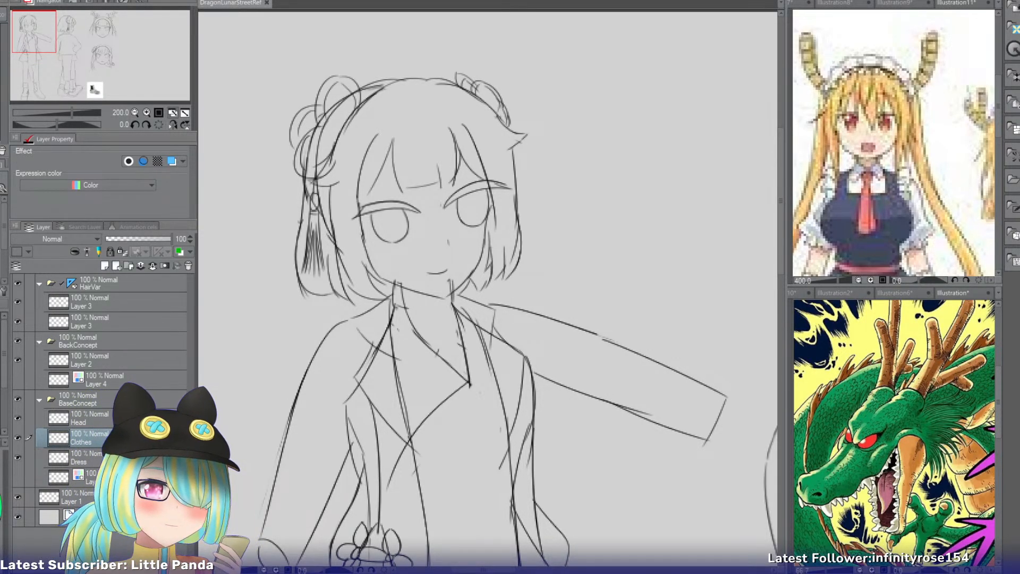
# Check the black-dress reference with green knots and examine the golden dragon pattern on the haloed girl's dress, enlarged to 150%.
pyautogui.click(895, 3)
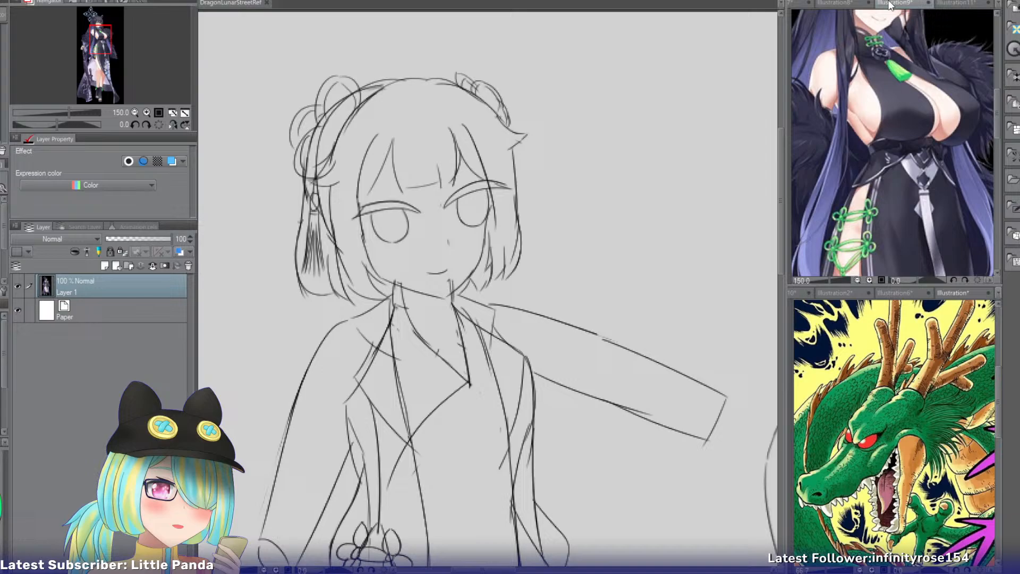
pyautogui.click(836, 3)
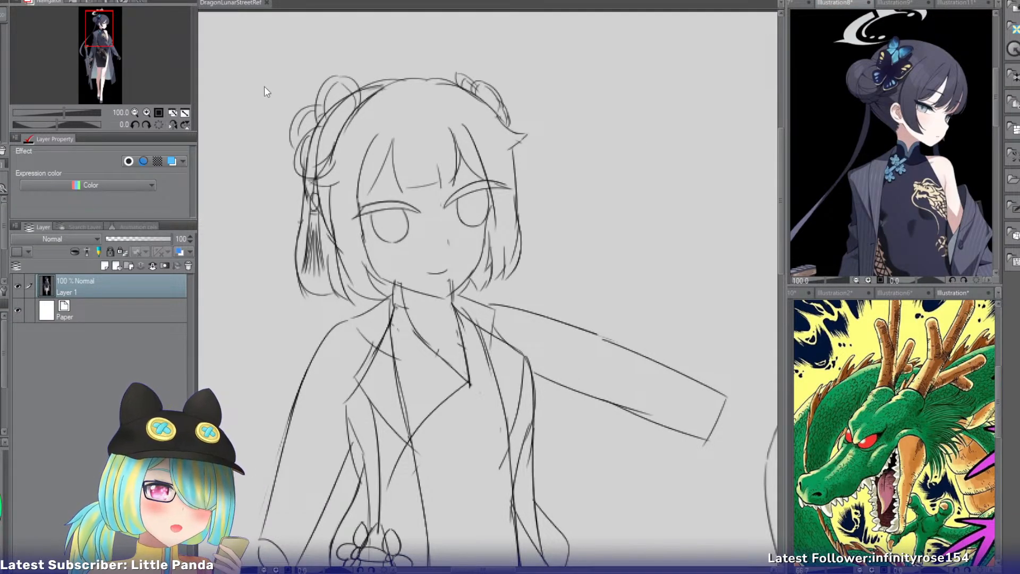
pyautogui.moveTo(107, 31)
pyautogui.mouseDown()
pyautogui.moveTo(106, 59)
pyautogui.moveTo(110, 44)
pyautogui.mouseUp()
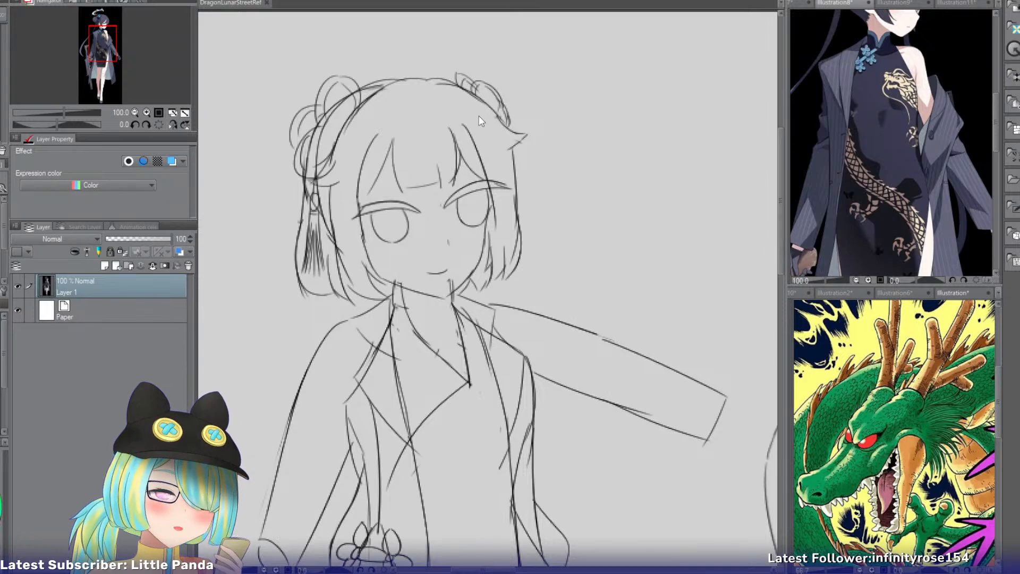
pyautogui.click(158, 113)
pyautogui.click(146, 112)
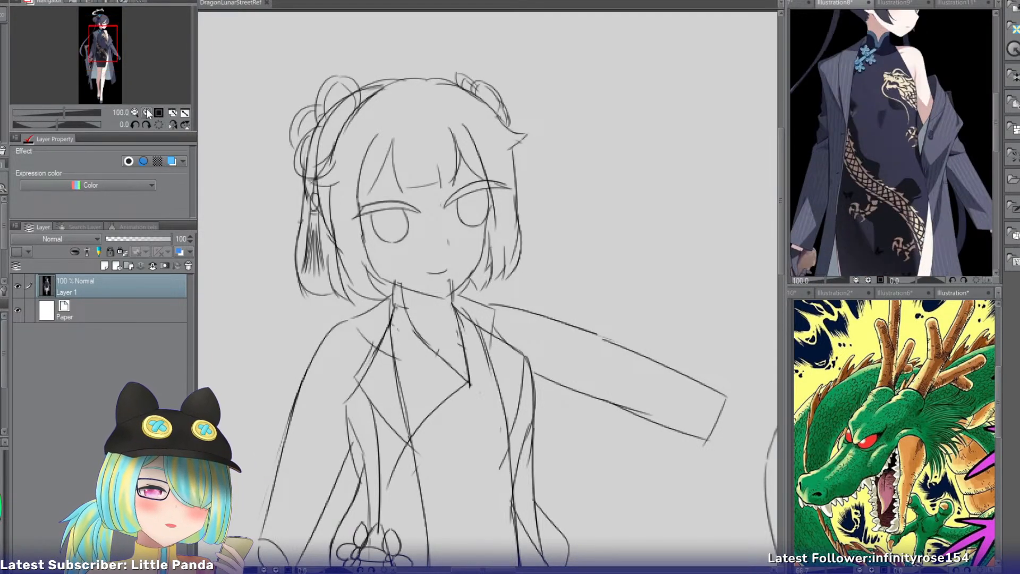
pyautogui.click(146, 112)
pyautogui.moveTo(106, 43); pyautogui.dragTo(107, 52)
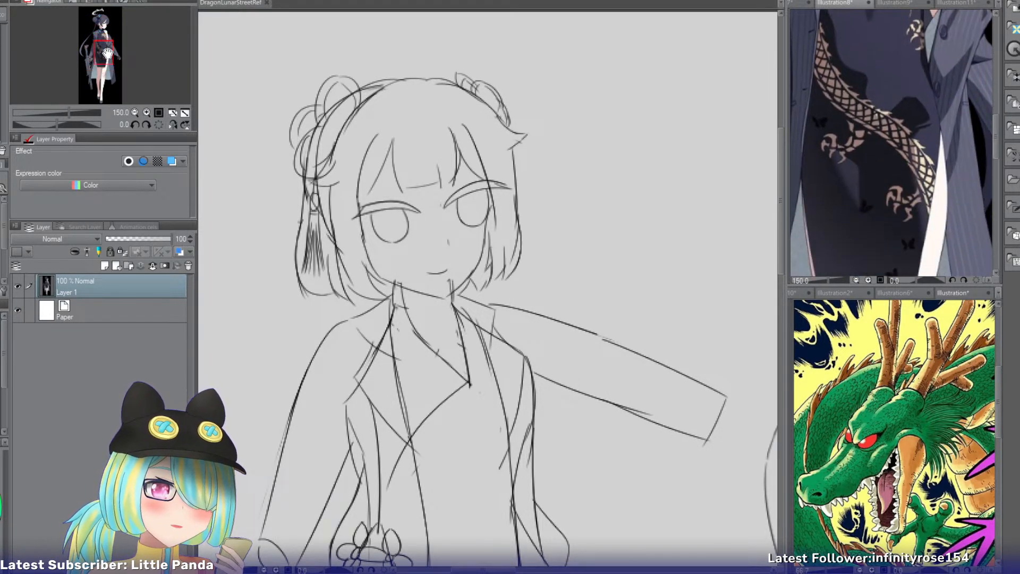
# Compare the red floral dress and jacket with the horned maid and green-knotted black dress references.
pyautogui.click(793, 3)
pyautogui.moveTo(97, 39)
pyautogui.mouseDown()
pyautogui.moveTo(92, 51)
pyautogui.moveTo(96, 43)
pyautogui.mouseUp()
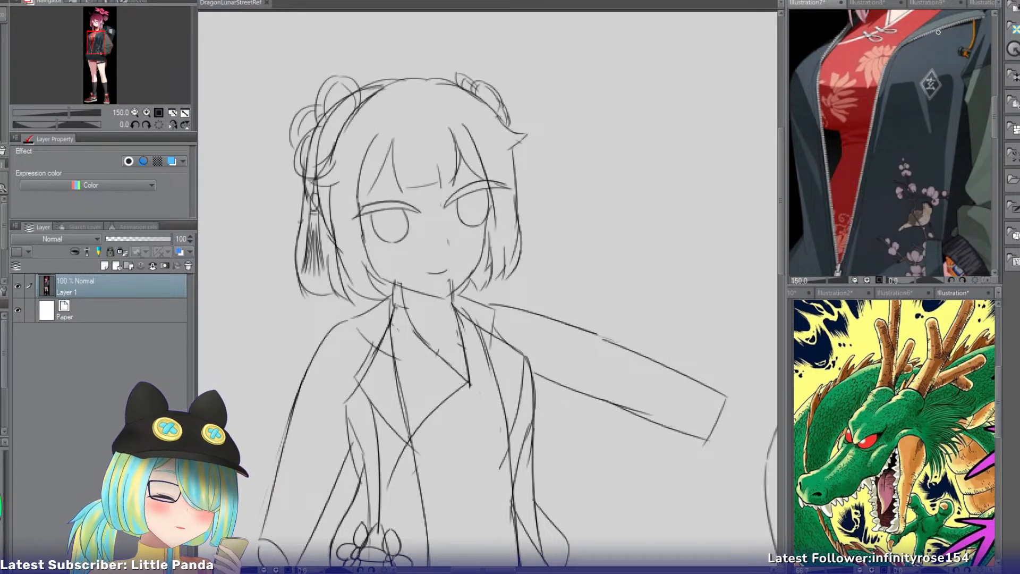
pyautogui.click(980, 4)
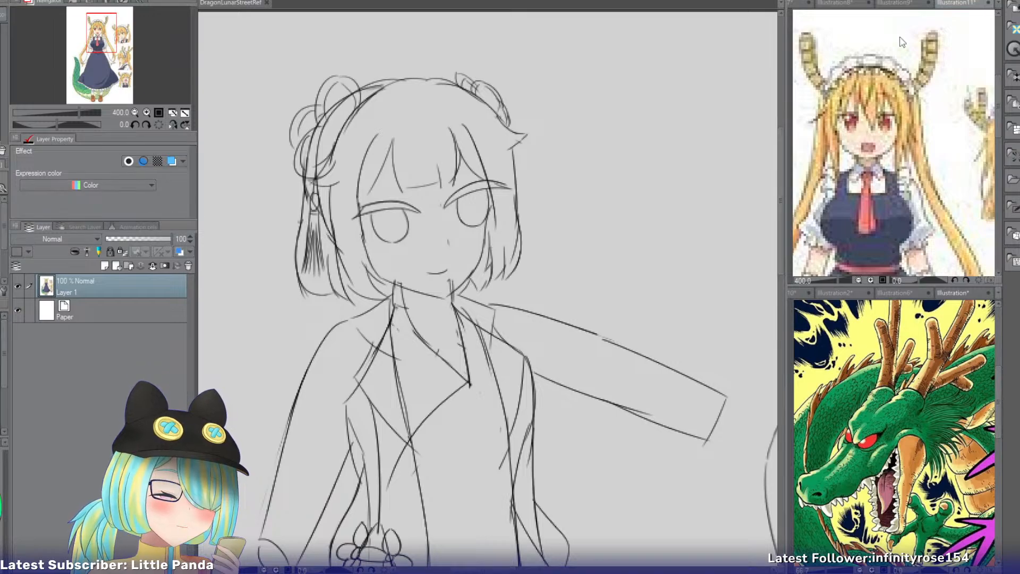
pyautogui.click(897, 4)
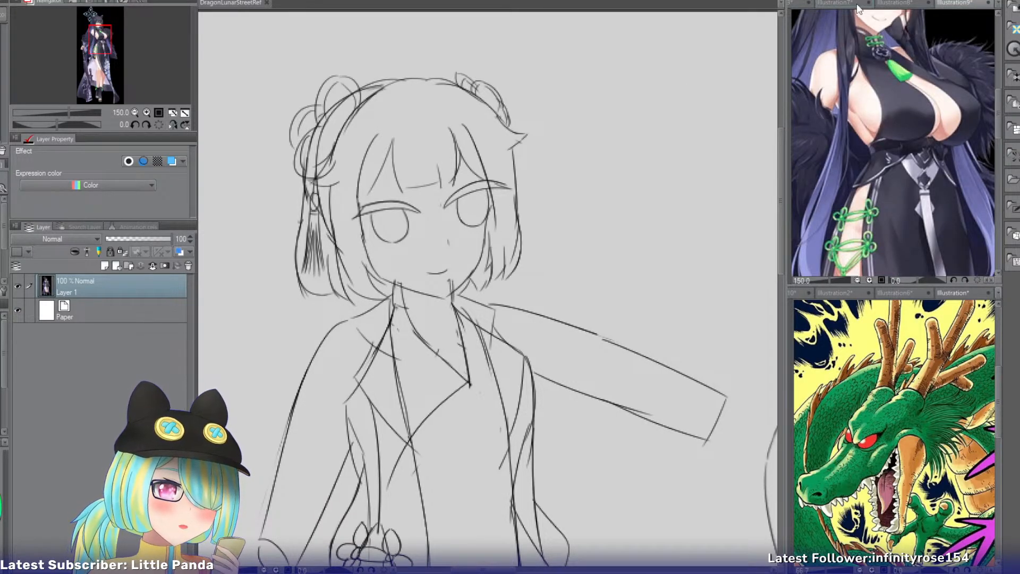
# Examine the pinstriped dress, open jacket and red knotted charm on the white-haired girl reference.
pyautogui.click(795, 3)
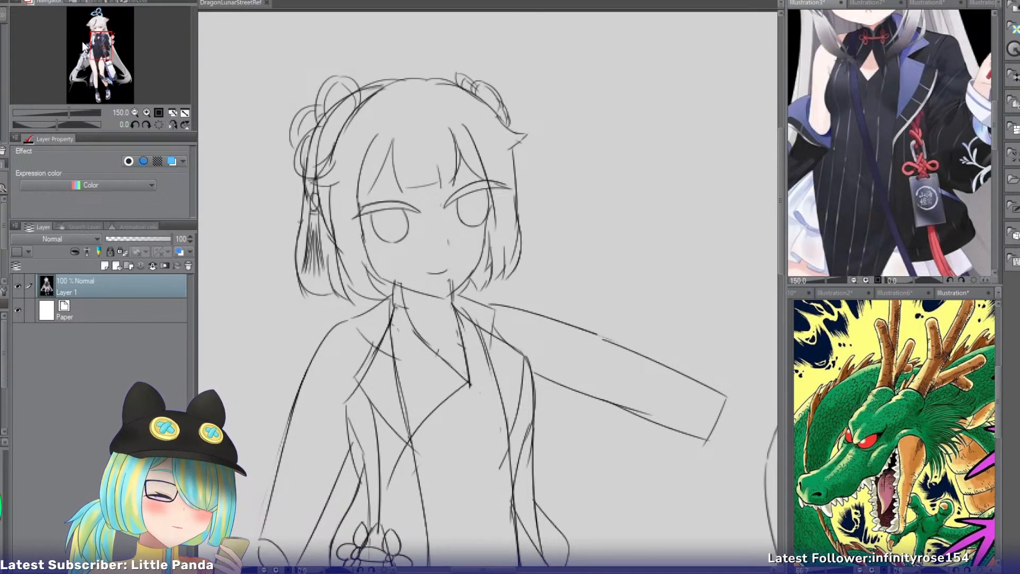
pyautogui.moveTo(101, 45); pyautogui.dragTo(102, 51)
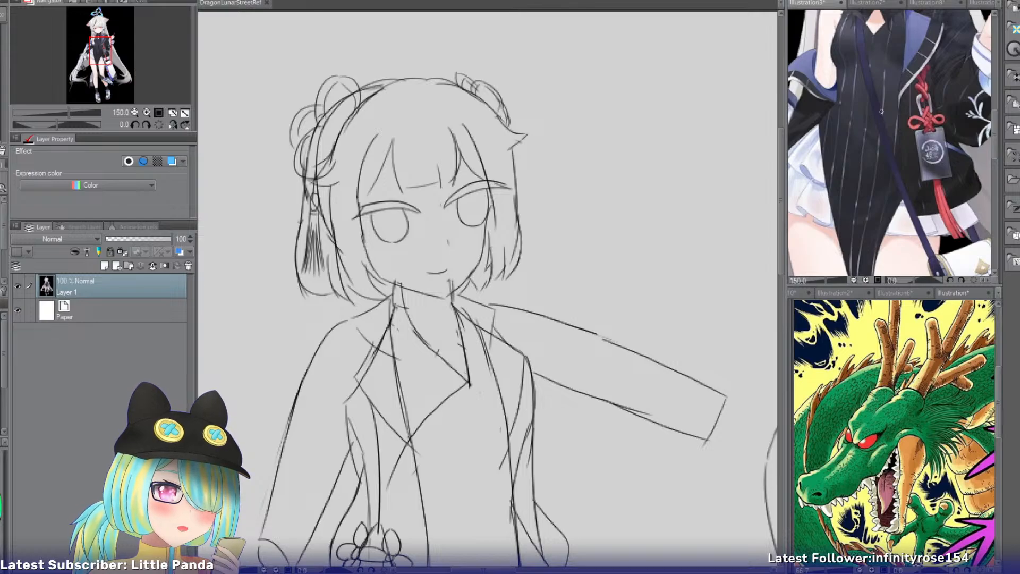
pyautogui.moveTo(101, 56); pyautogui.dragTo(100, 51)
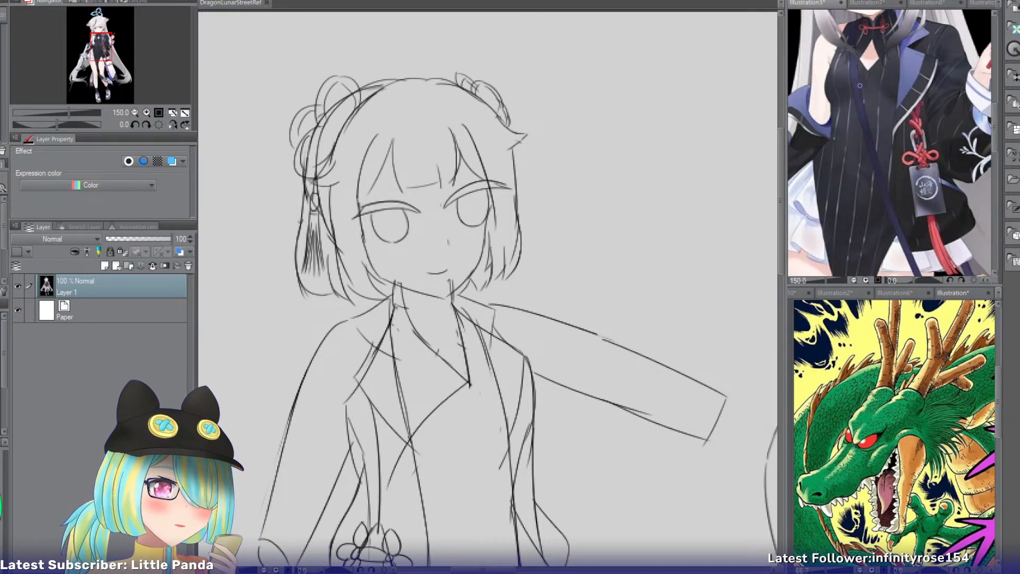
# Examine the zipped jacket's blossom and bird embroidery on the red floral dress reference.
pyautogui.click(871, 3)
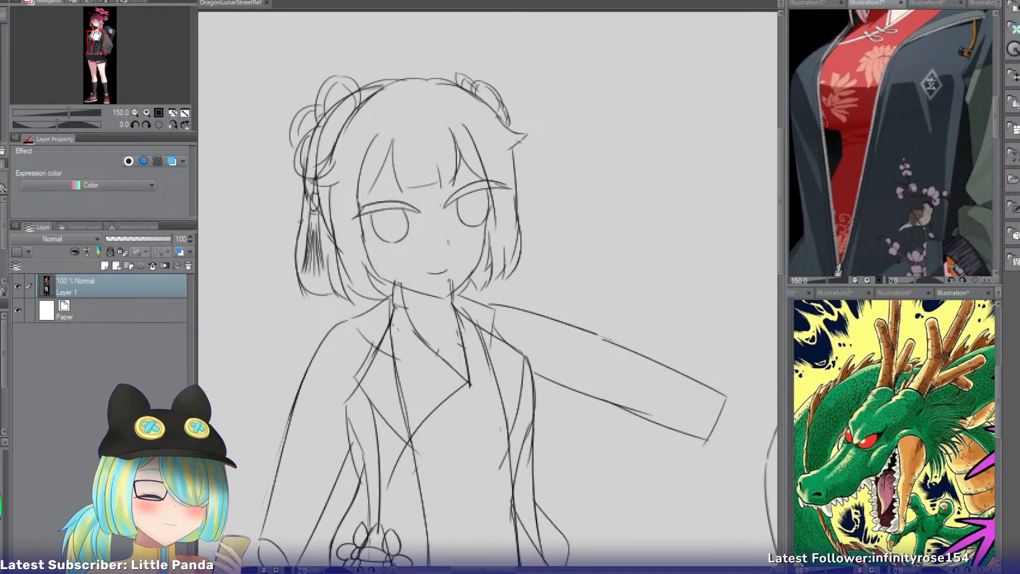
pyautogui.moveTo(98, 35); pyautogui.dragTo(99, 41)
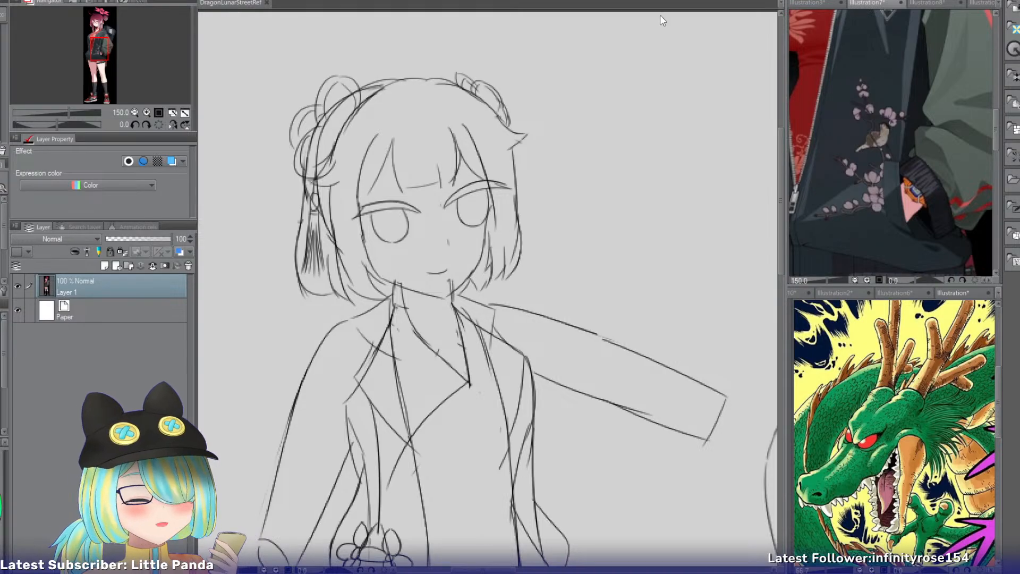
pyautogui.moveTo(101, 54)
pyautogui.mouseDown()
pyautogui.moveTo(99, 39)
pyautogui.moveTo(110, 44)
pyautogui.moveTo(97, 50)
pyautogui.mouseUp()
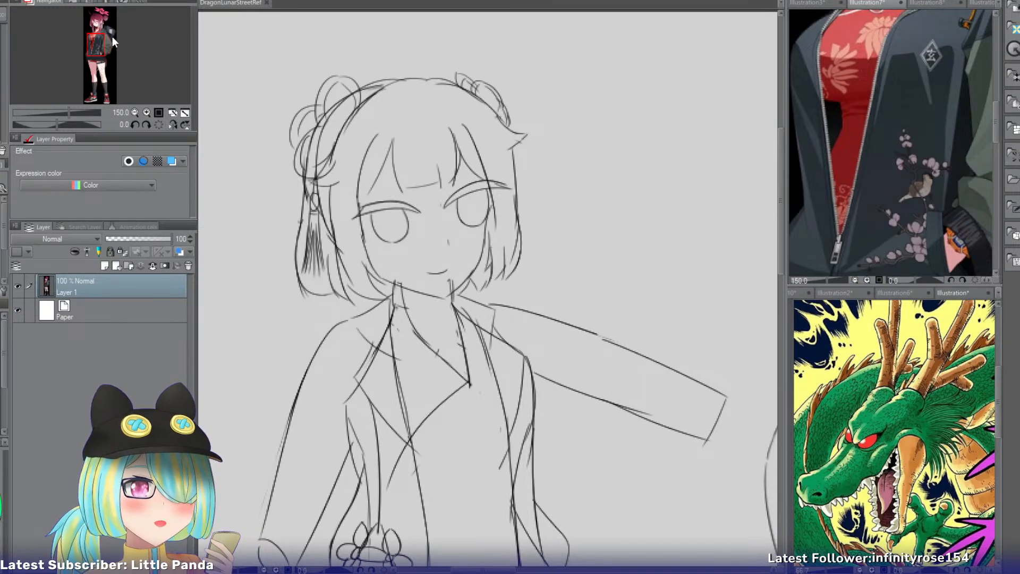
pyautogui.moveTo(95, 43); pyautogui.dragTo(51, 42)
# Compare the front-view figure's jacket sketch with the lapels and collar on the white-haired girl reference.
pyautogui.click(243, 4)
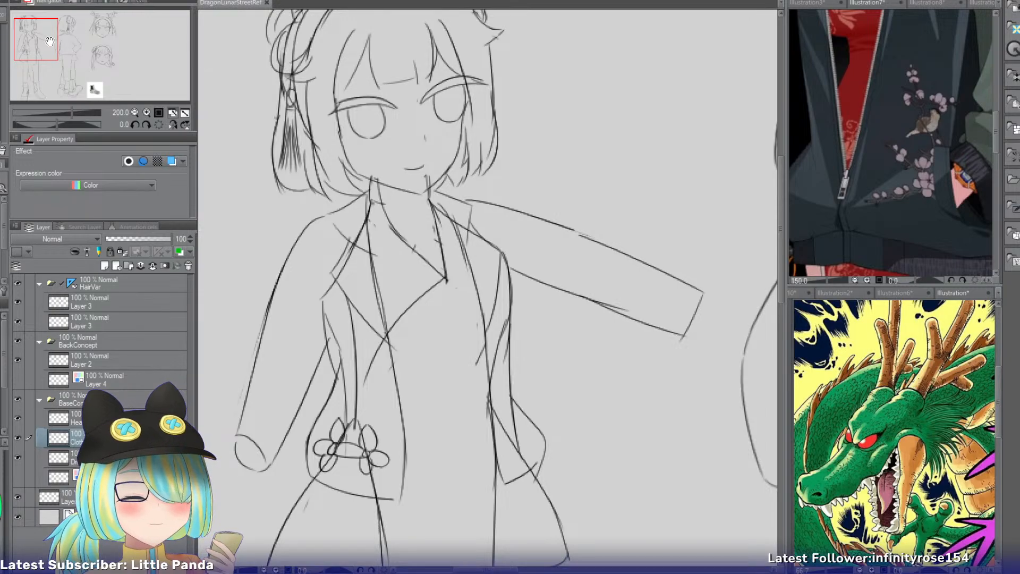
pyautogui.click(812, 3)
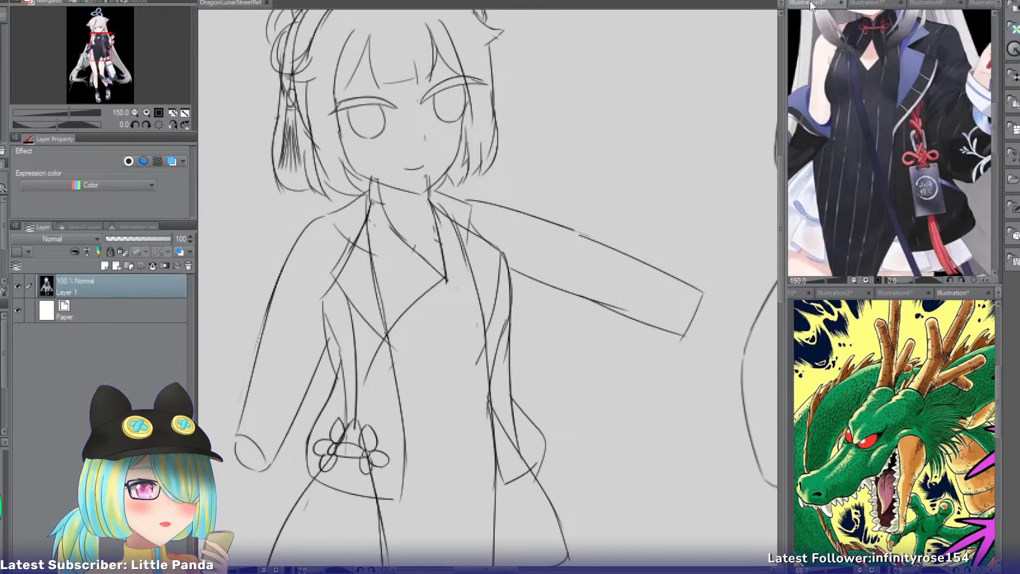
pyautogui.moveTo(111, 43); pyautogui.dragTo(111, 40)
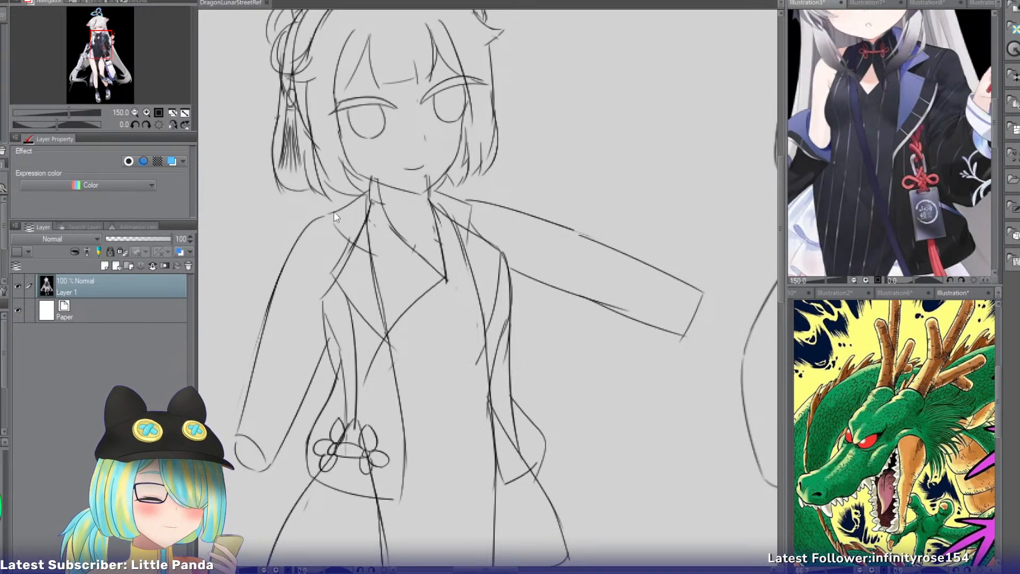
# Review both full-body figures, the two hairstyle heads and the shoe reference together on the concept sheet at 66.7%.
pyautogui.click(221, 2)
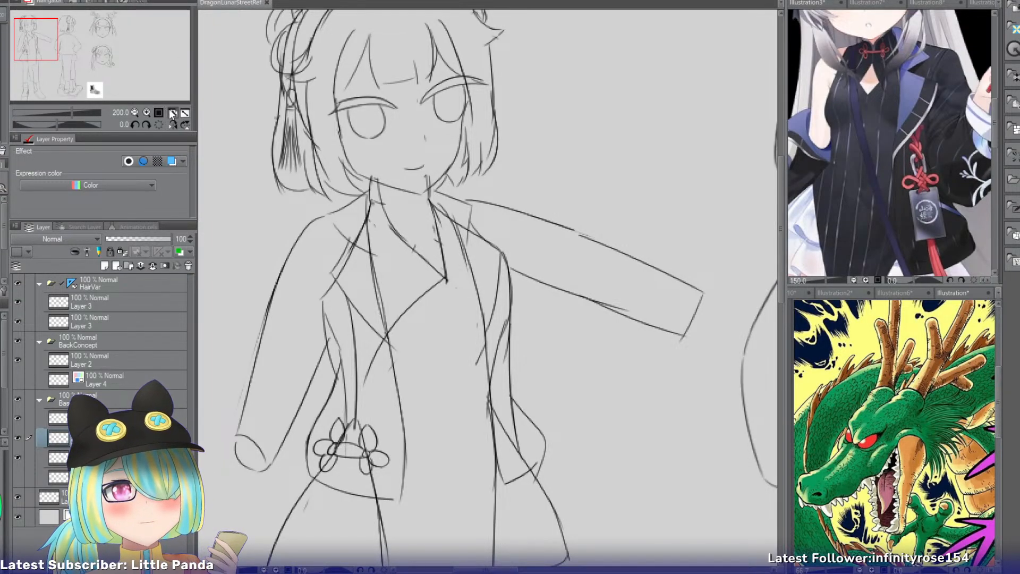
pyautogui.click(172, 113)
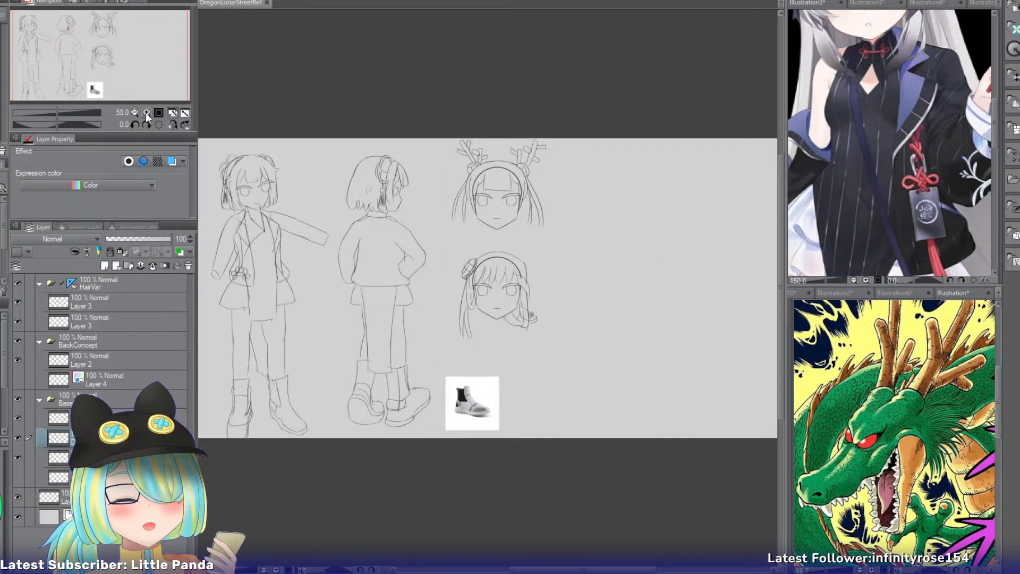
pyautogui.click(146, 113)
pyautogui.moveTo(141, 70); pyautogui.dragTo(113, 70)
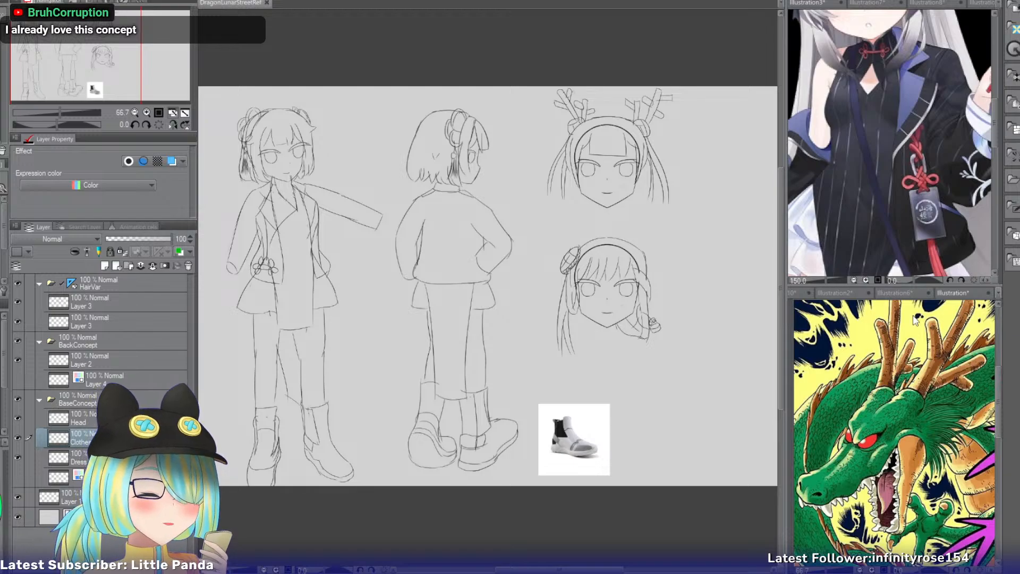
# Bring up the yellow lion dance costume reference in place of the green dragon.
pyautogui.click(889, 295)
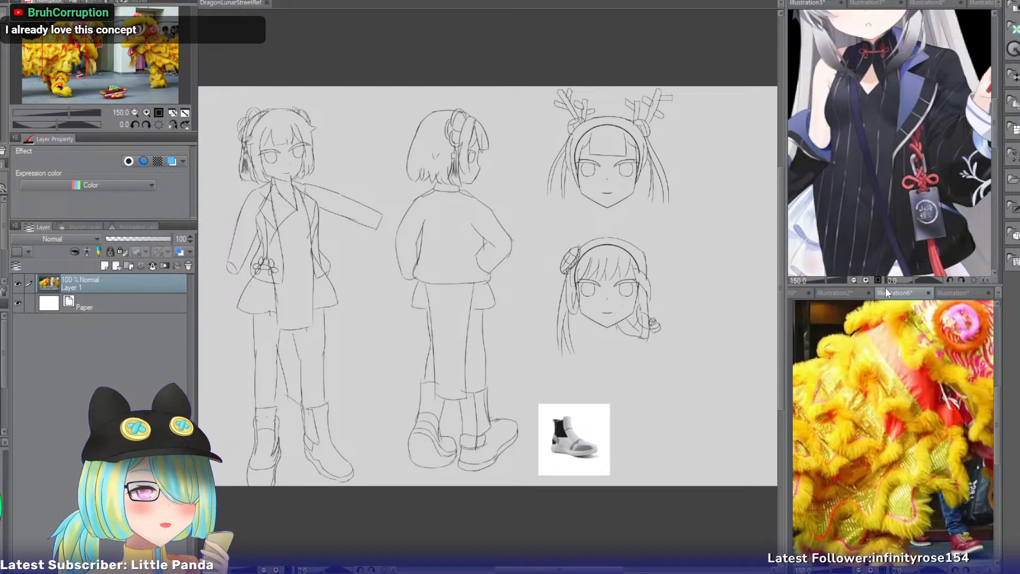